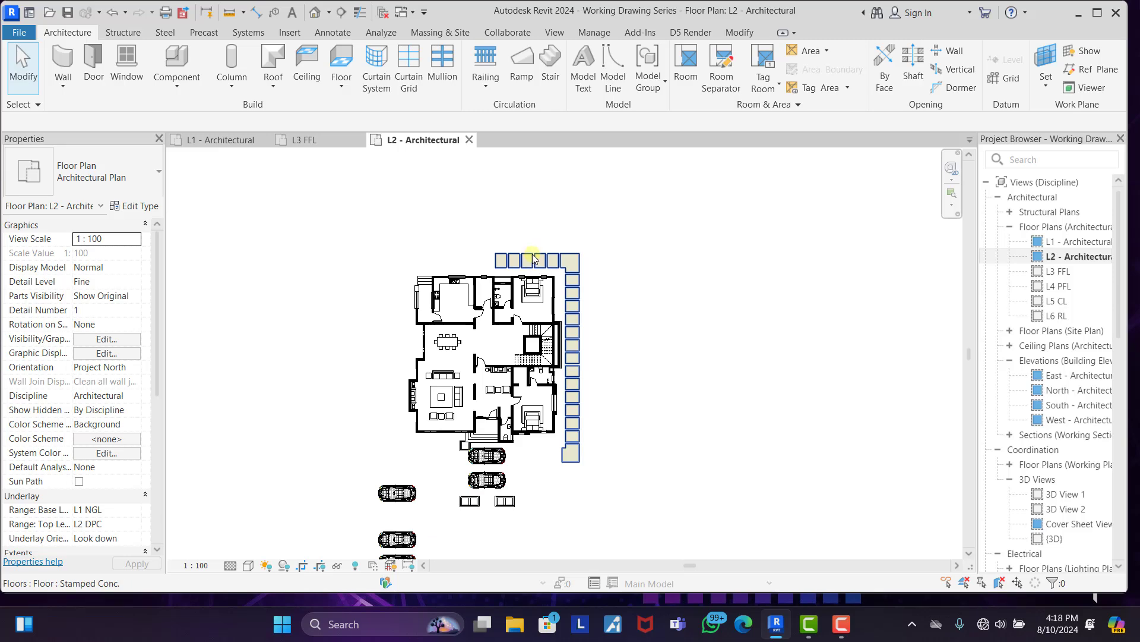
Hide the Stamped Conc. floor element and the whole category of the Audi-TT cars in the L2 plan view.
right_click(532, 260)
click(601, 274)
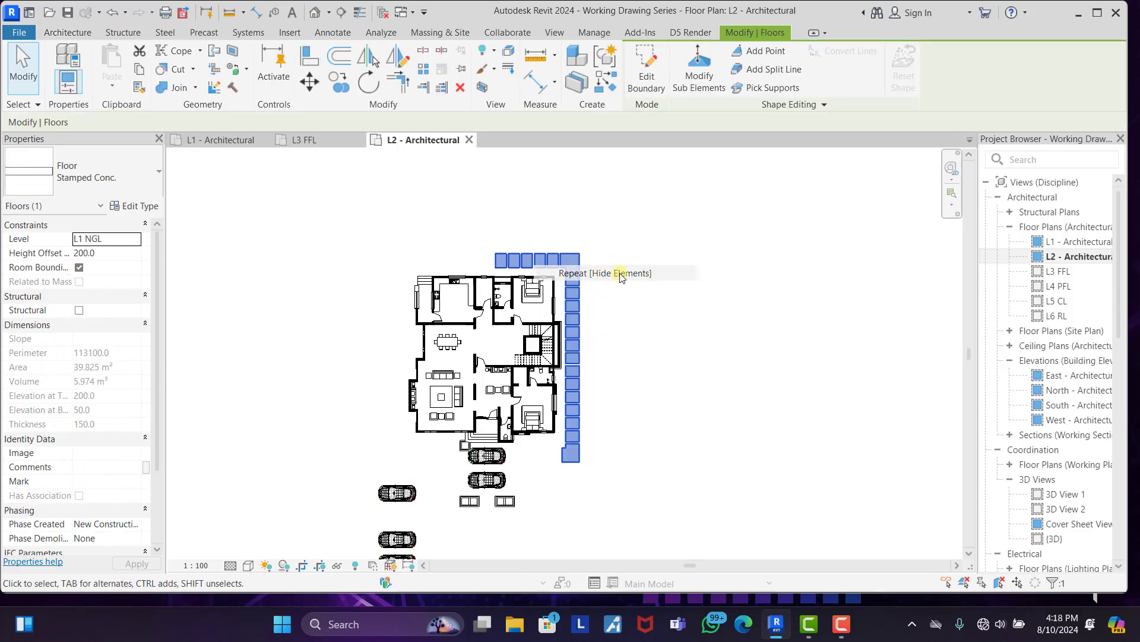
scroll(466, 385, down, 2)
scroll(414, 395, up, 3)
scroll(414, 394, up, 2)
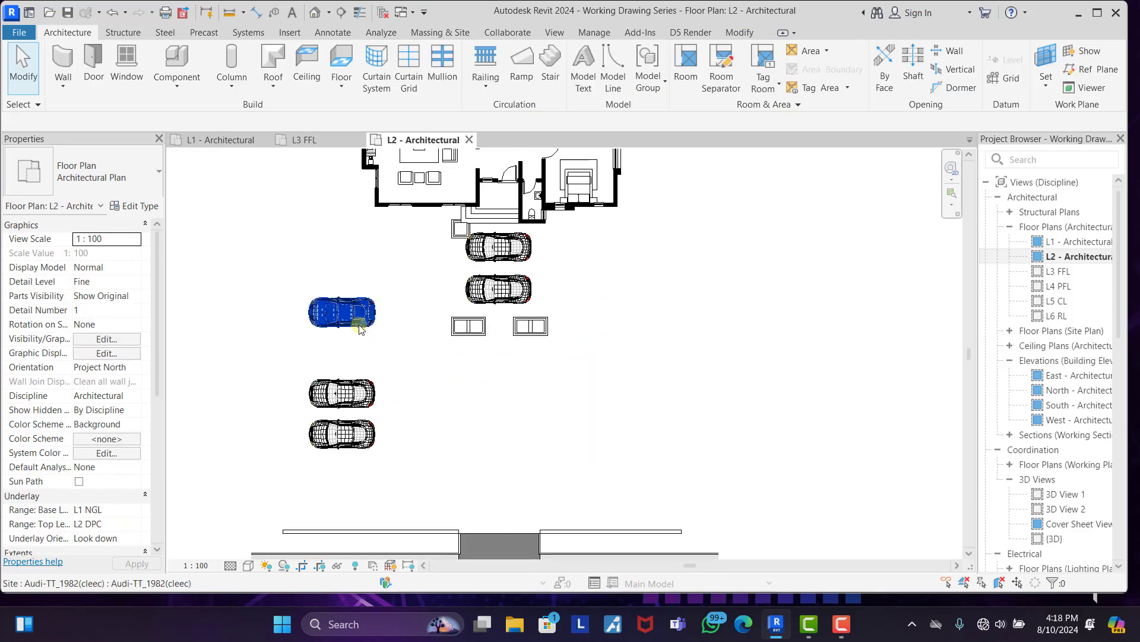
click(351, 315)
right_click(359, 315)
mouse_move(390, 315)
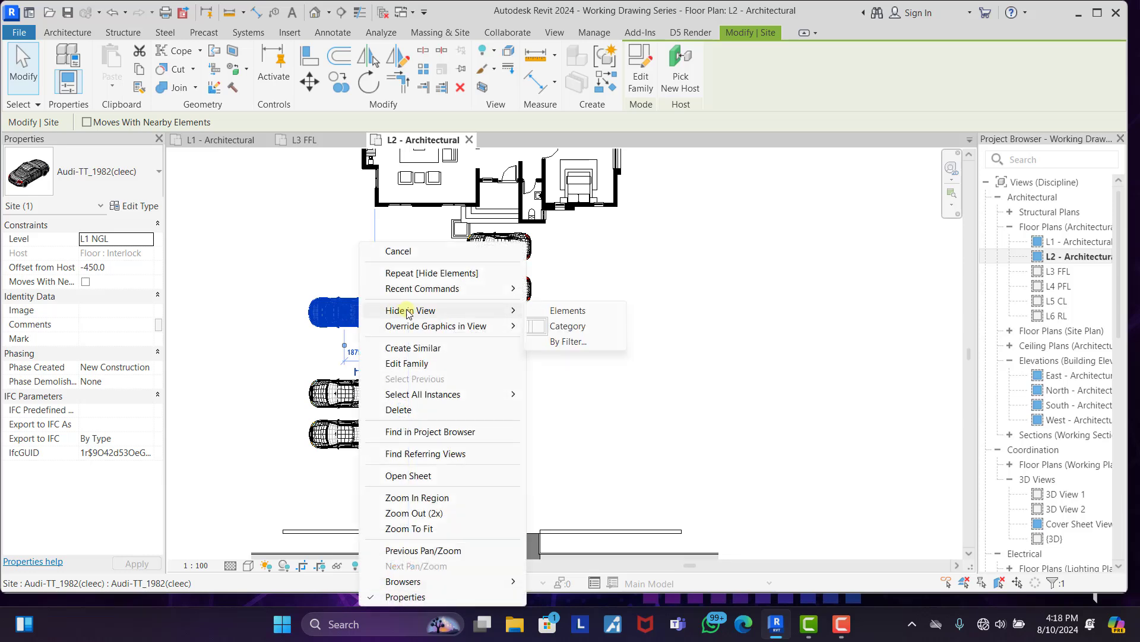
click(553, 326)
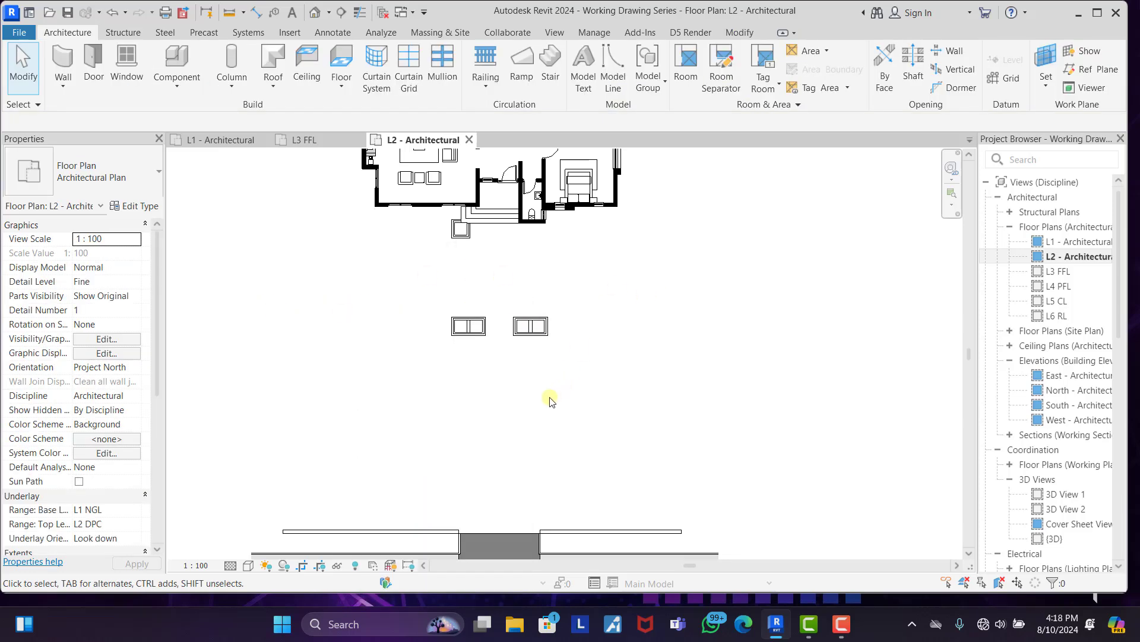
Turn off view cropping for the L2 plan so the full extent of the road is displayed.
scroll(502, 416, down, 4)
drag(377, 387, 675, 551)
click(367, 534)
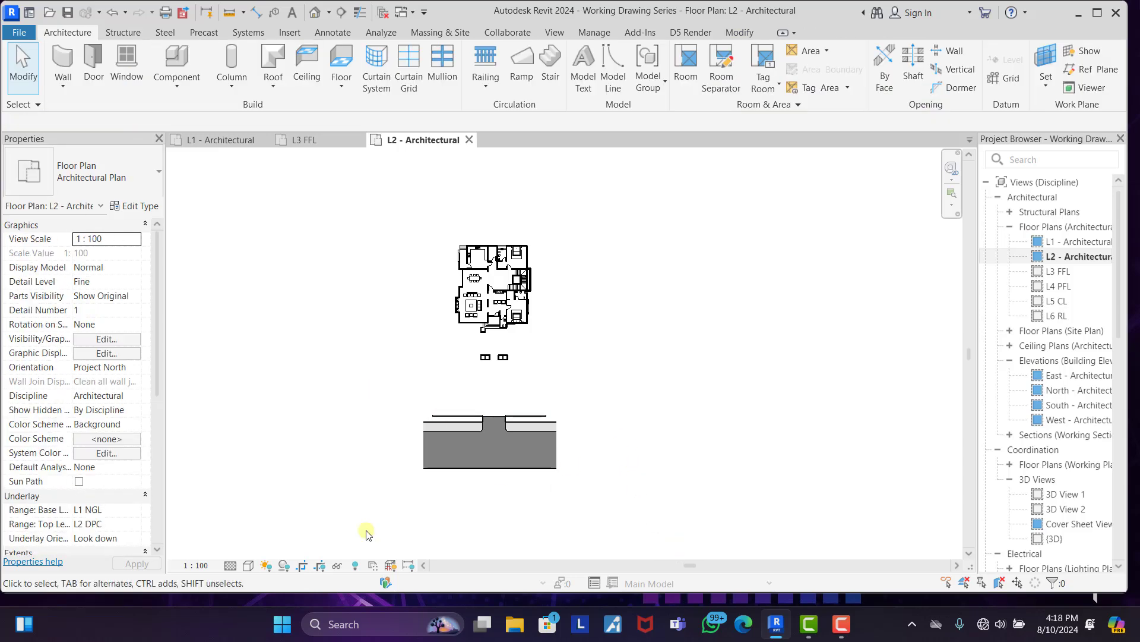
click(303, 565)
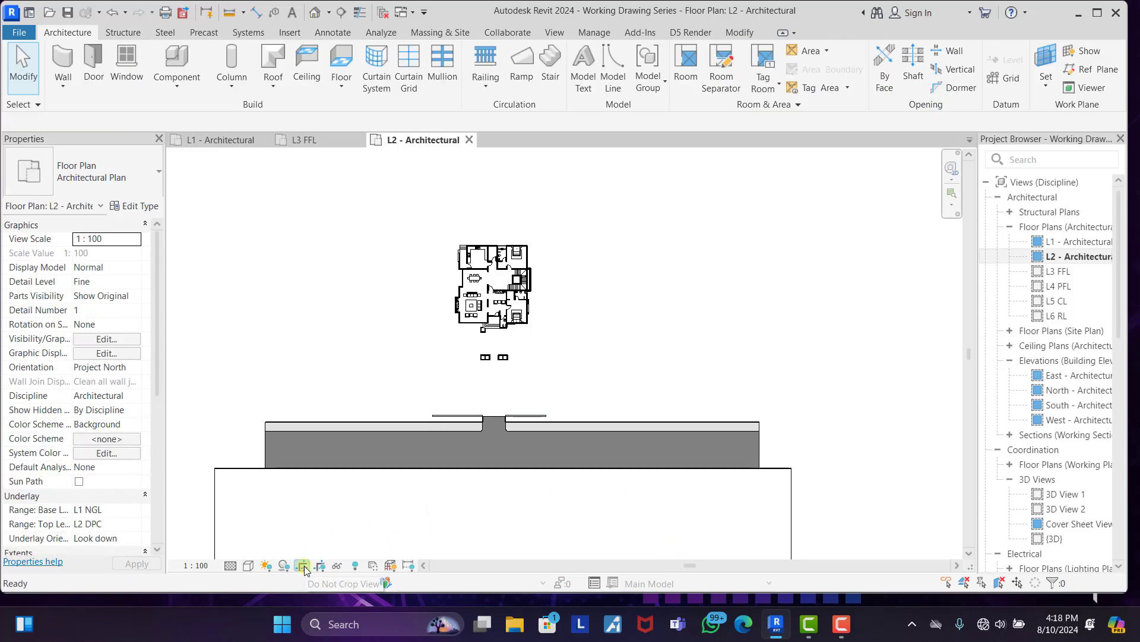
Select the road, the large slab below it and the front boundary elements together, and hide these elements in the view.
scroll(567, 389, down, 3)
drag(717, 400, 558, 463)
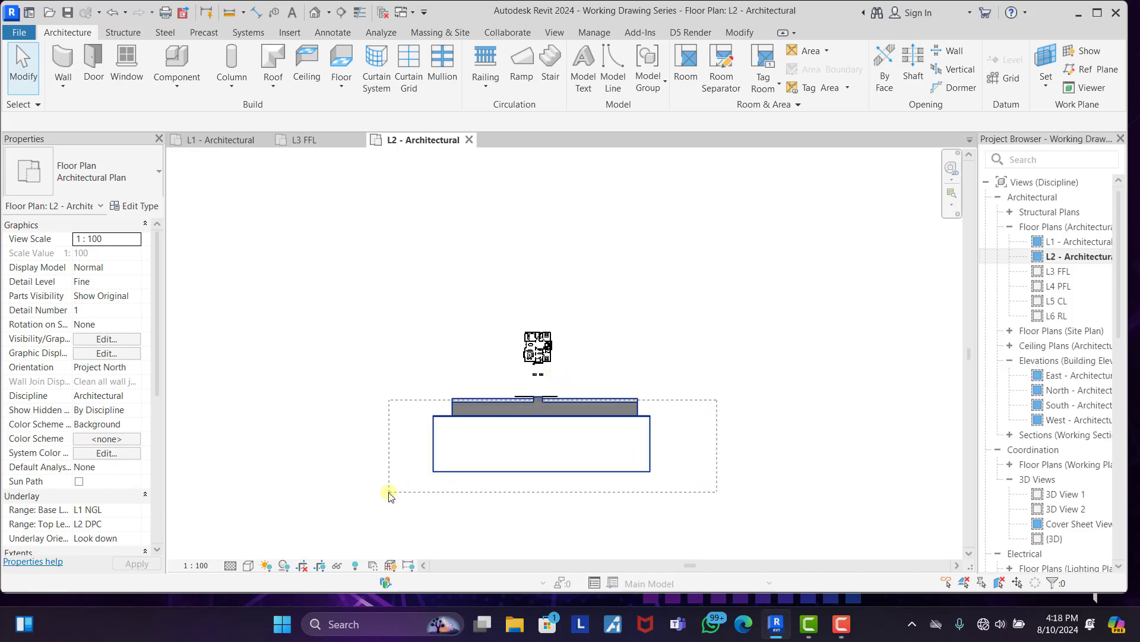
drag(390, 495, 389, 494)
right_click(725, 301)
key(Escape)
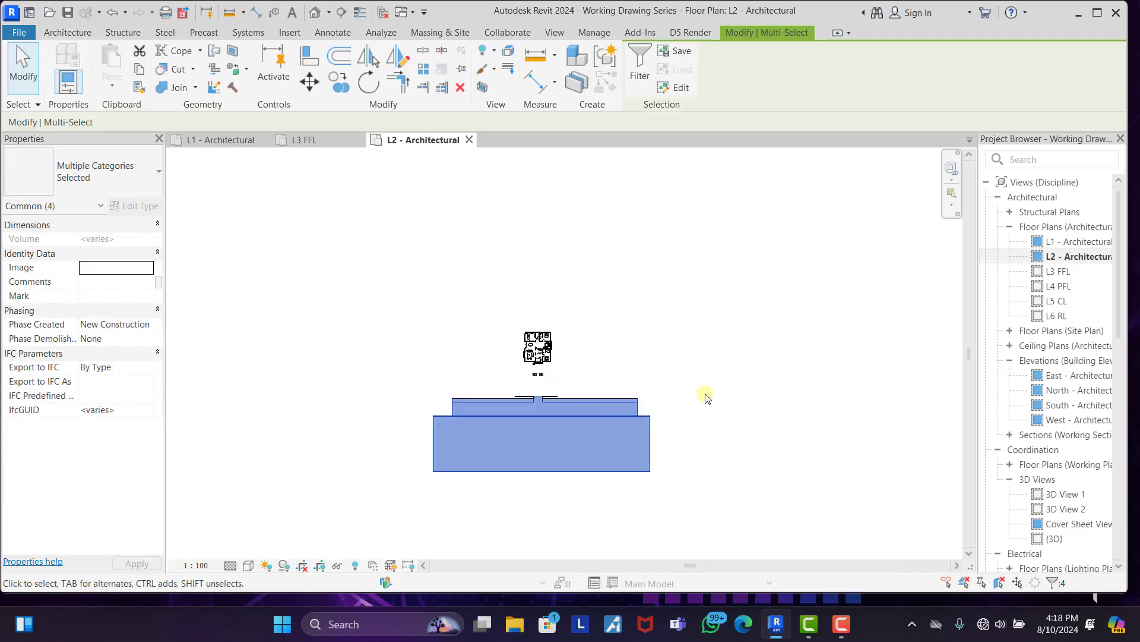
drag(693, 375, 572, 445)
drag(582, 484, 374, 484)
right_click(640, 392)
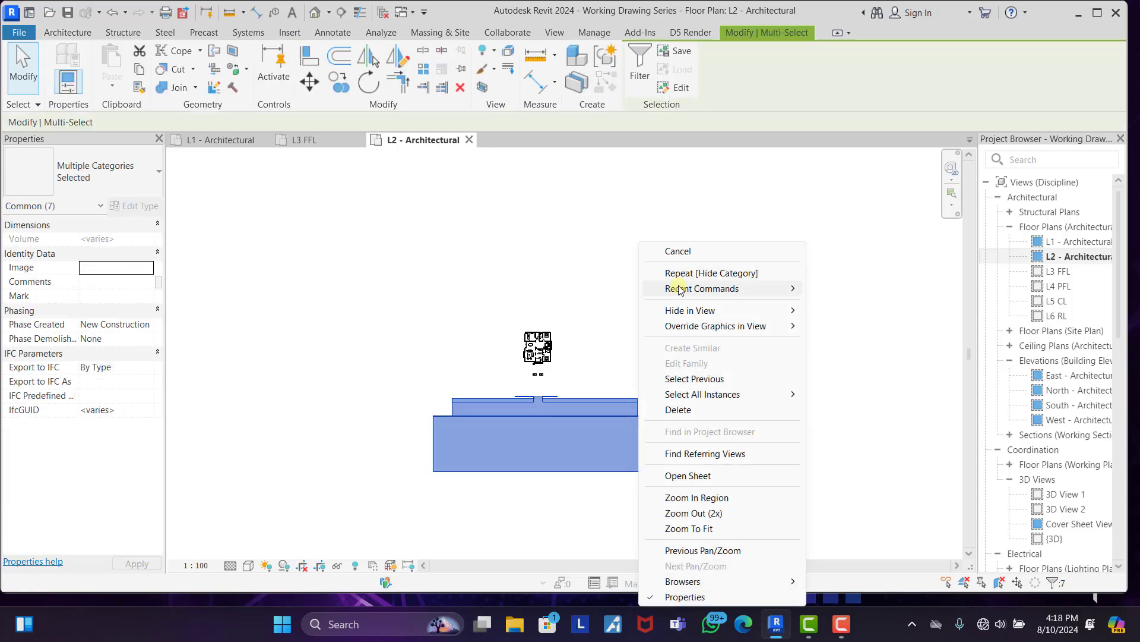
mouse_move(739, 310)
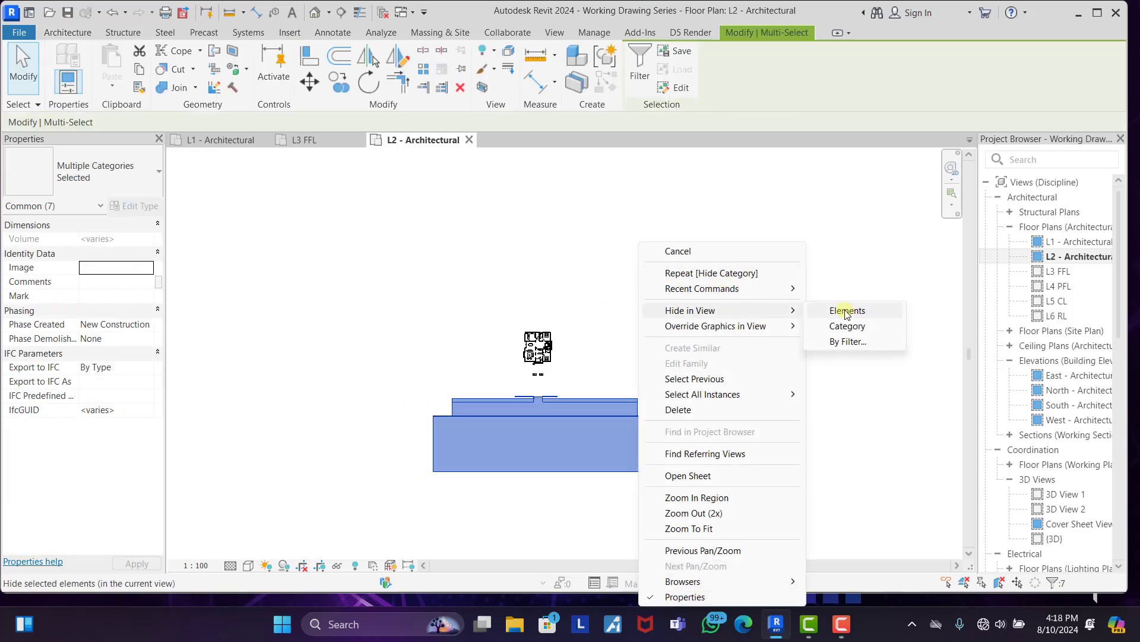
click(848, 308)
Check the plan with hidden elements revealed around the house, and return to the normal display.
scroll(546, 351, up, 1)
scroll(546, 350, up, 6)
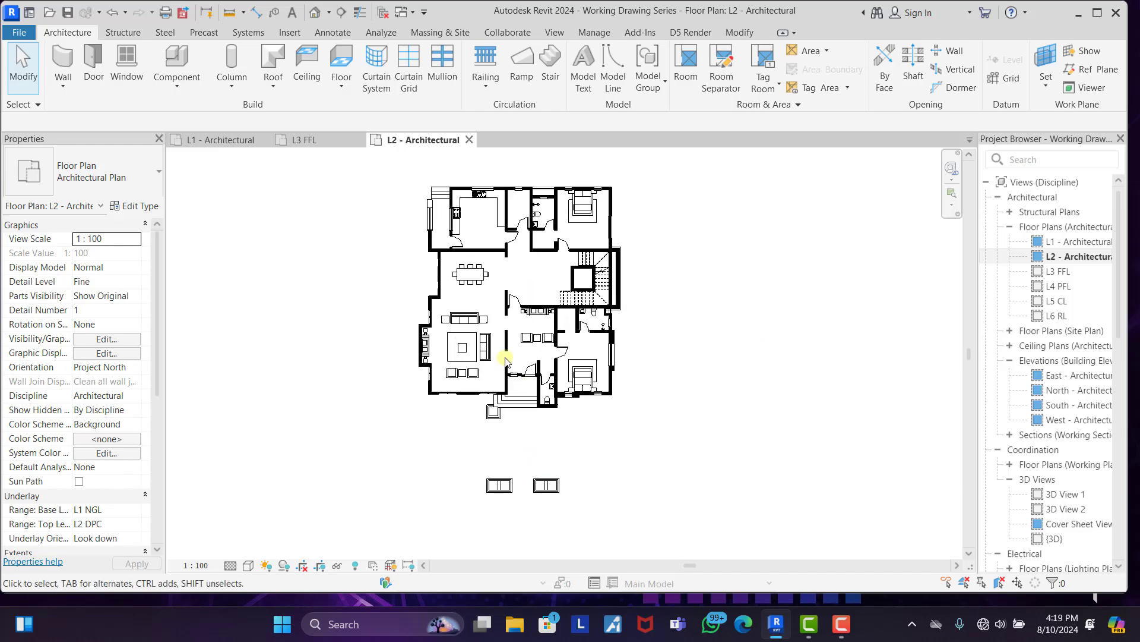
scroll(440, 211, up, 1)
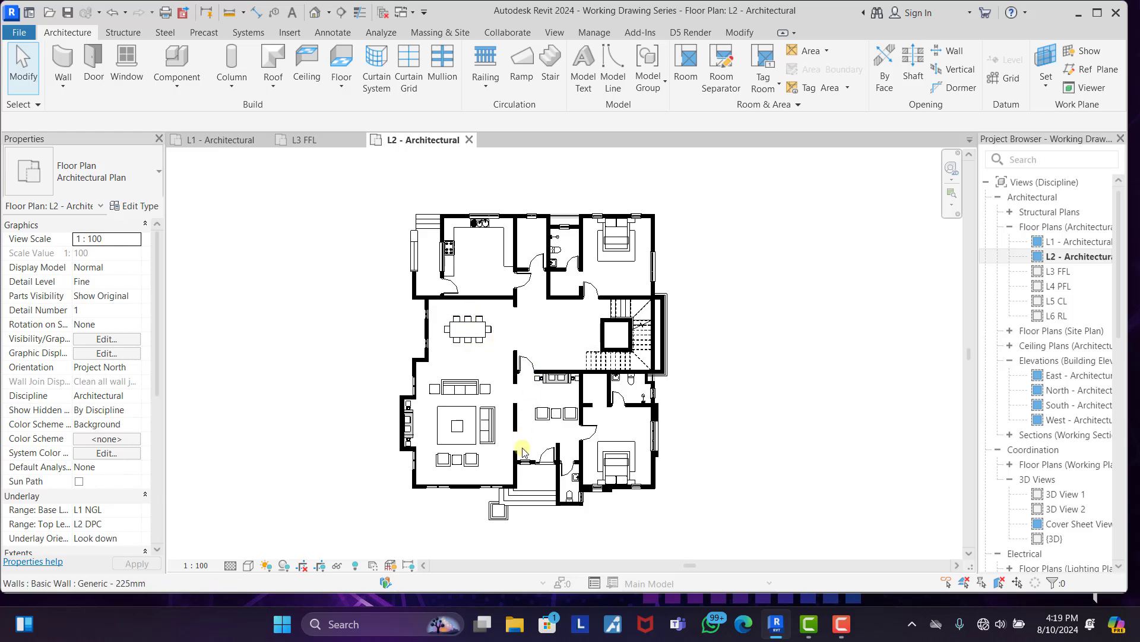
scroll(522, 452, down, 1)
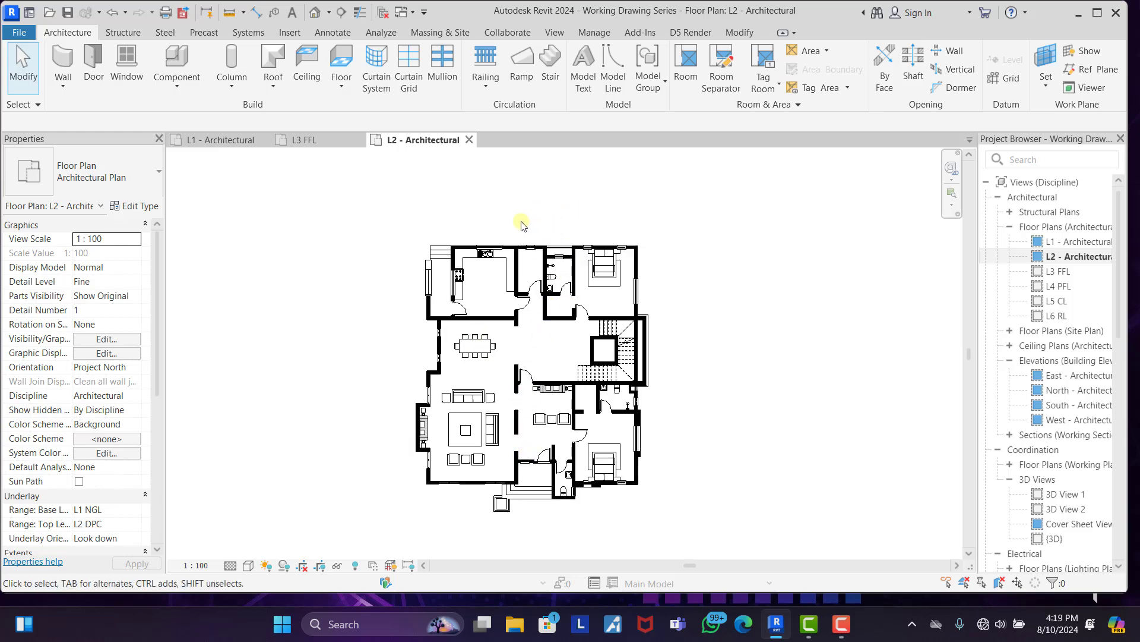
click(353, 566)
scroll(563, 368, down, 3)
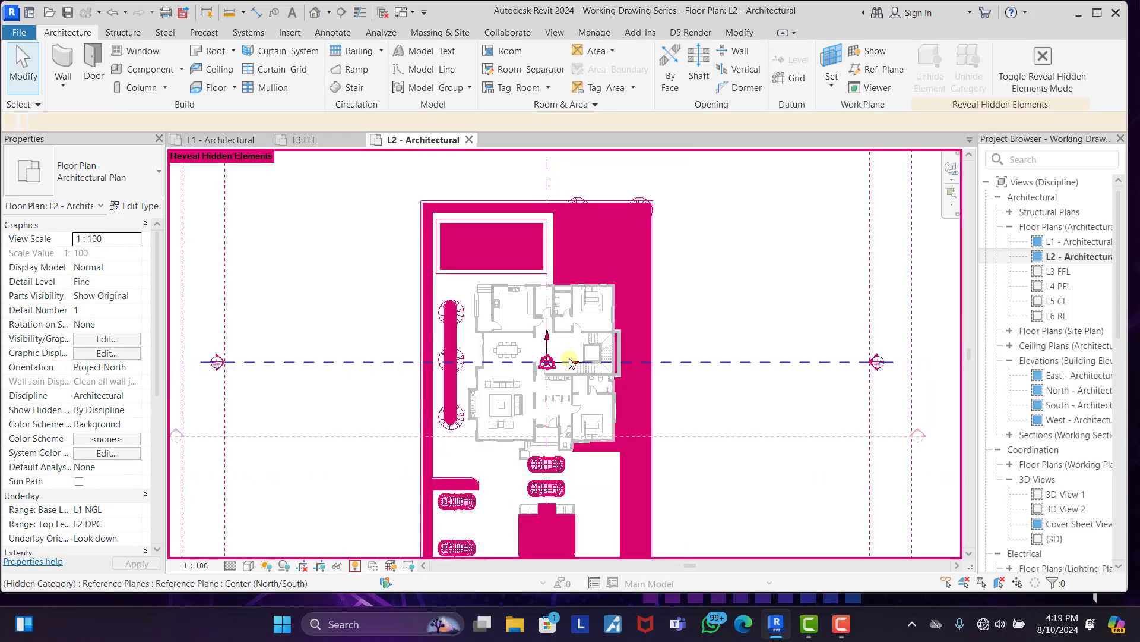
scroll(503, 257, up, 2)
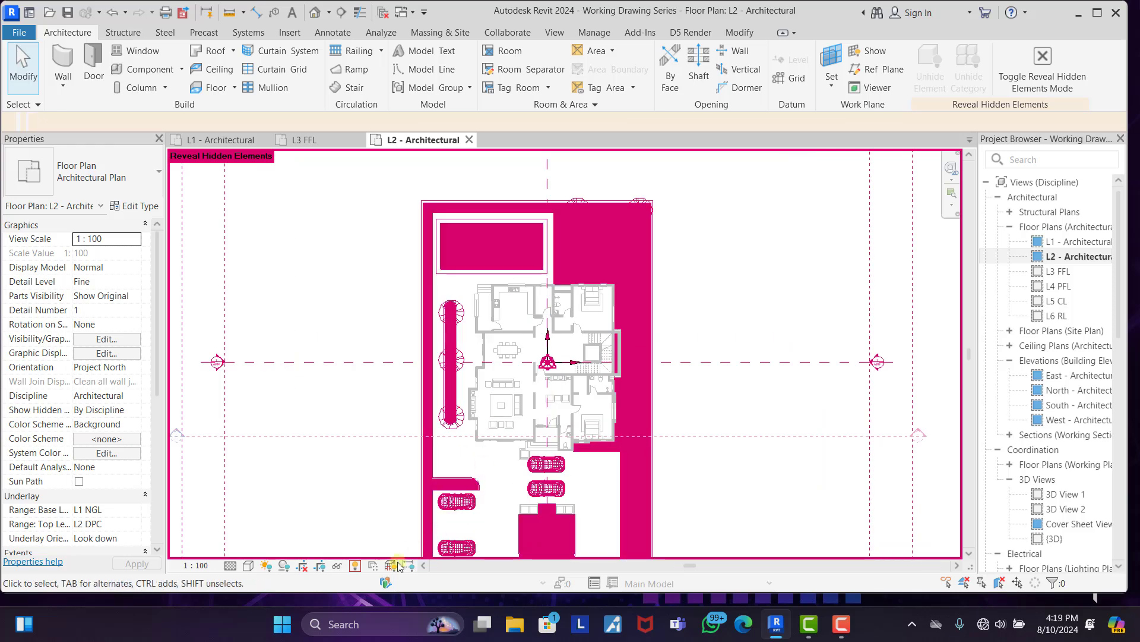
click(355, 566)
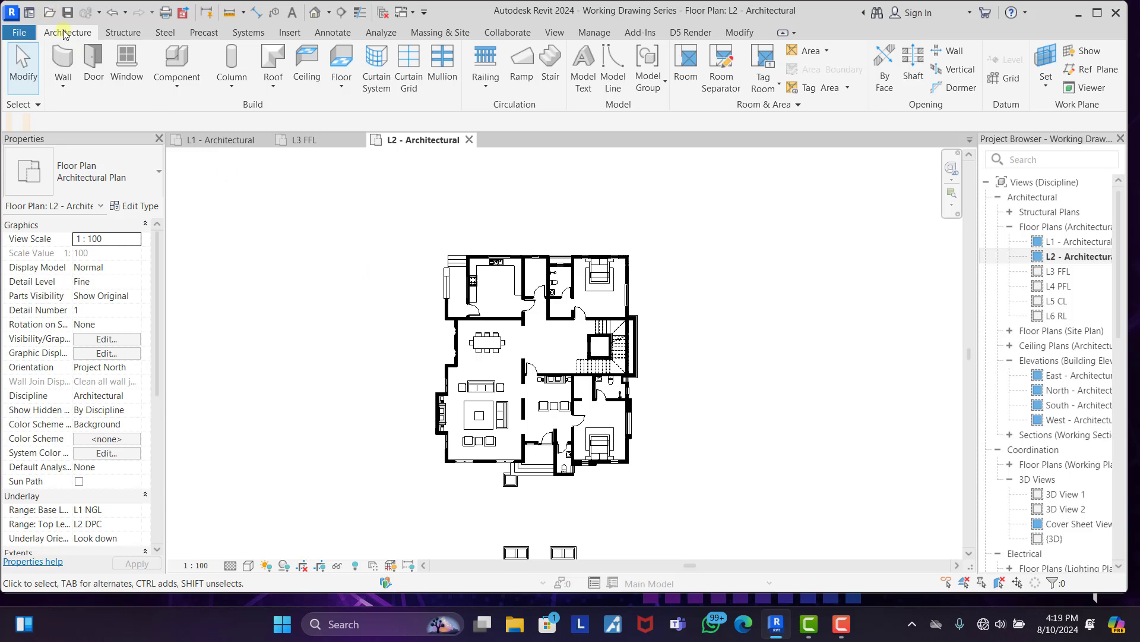
Draw a vertical grid line along the outermost west wall, running from above the house to below it.
click(1006, 82)
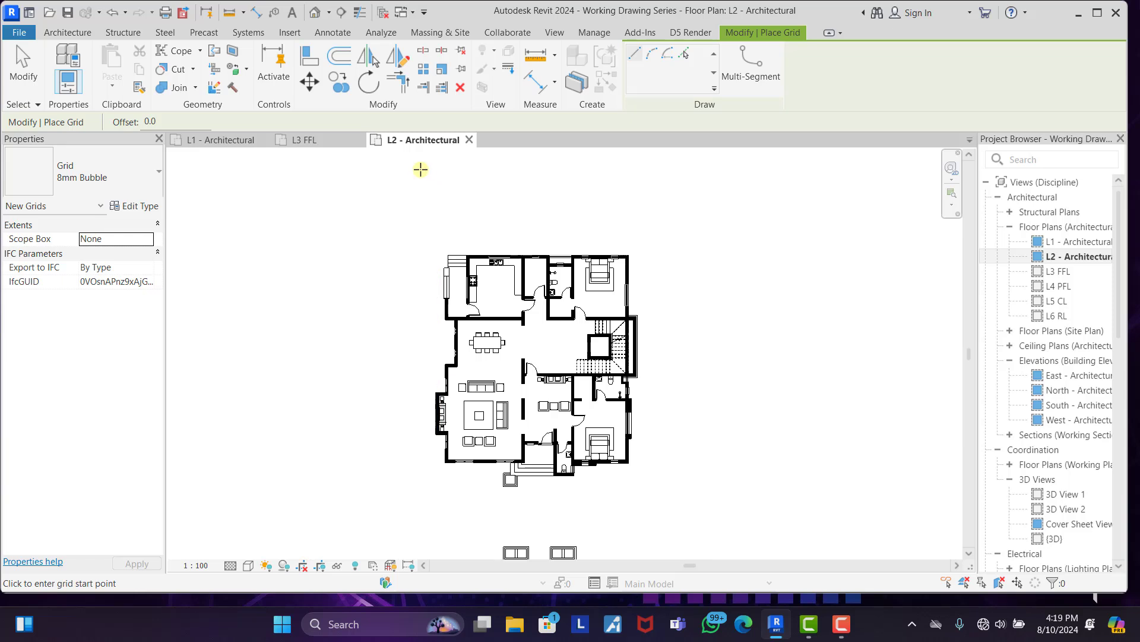
click(436, 187)
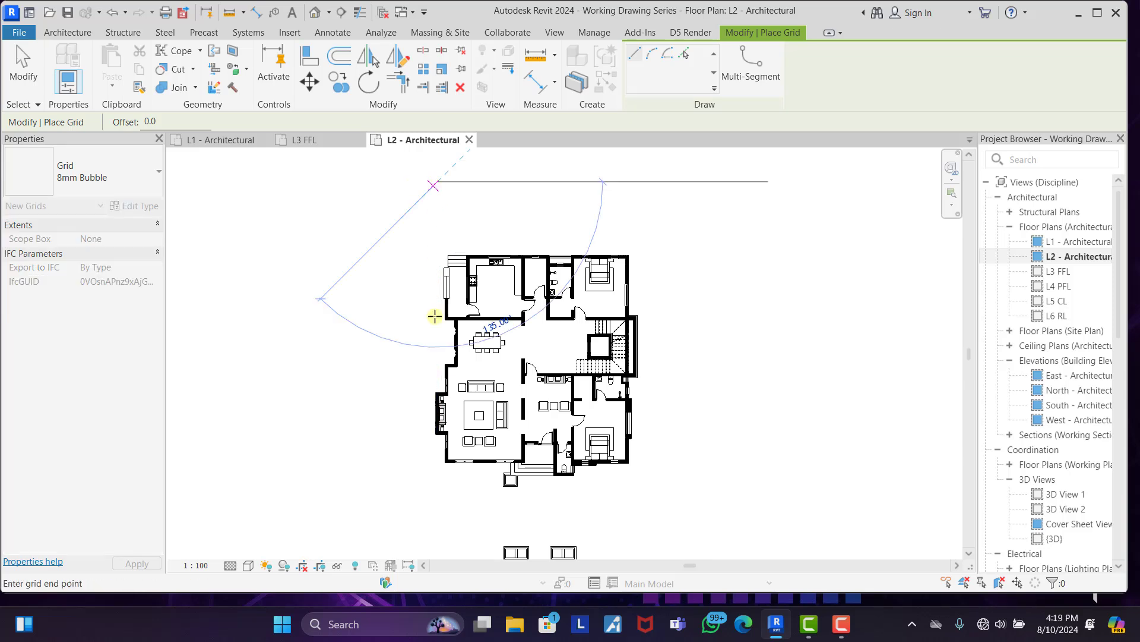
scroll(428, 386, down, 2)
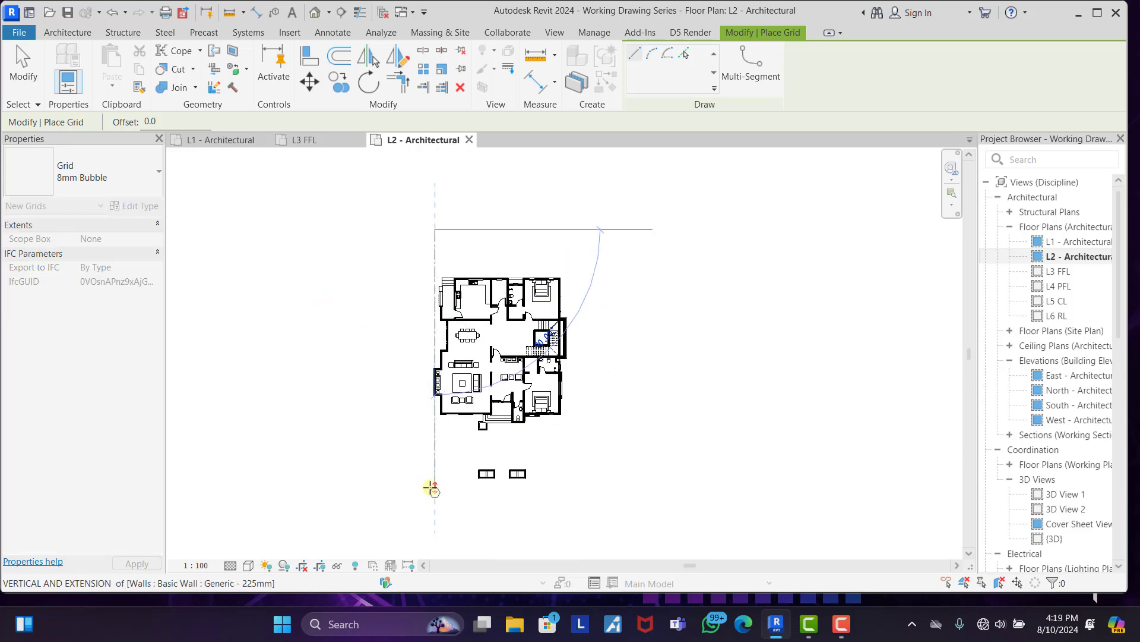
click(431, 489)
right_click(625, 294)
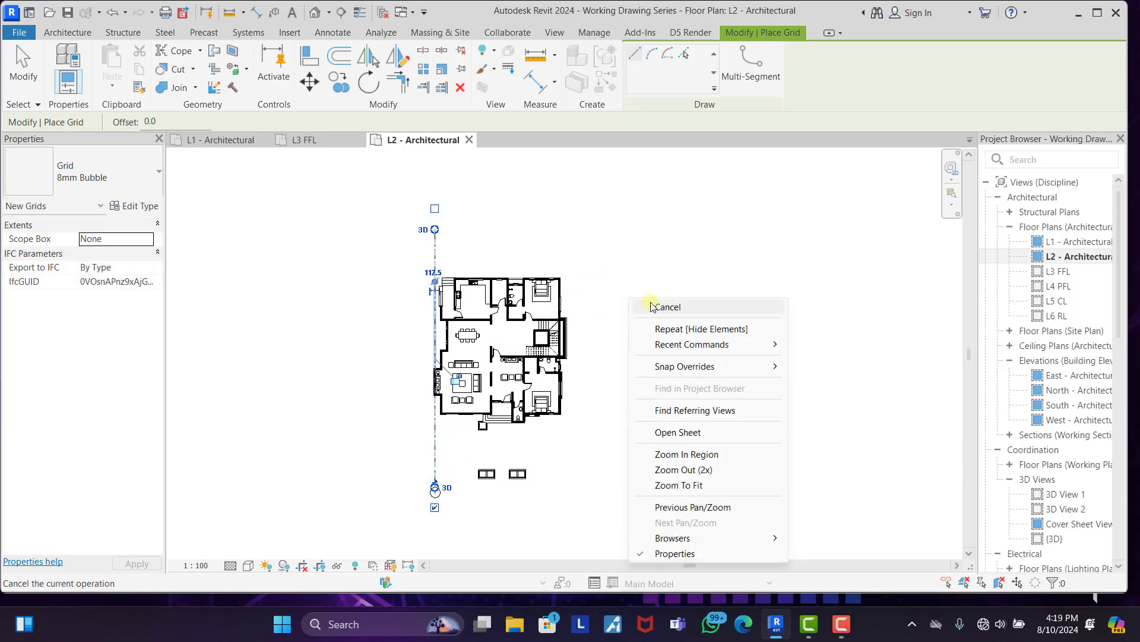
click(654, 304)
Switch the grid line's ends to 2D extents and show its number bubble at the upper end as well.
click(437, 484)
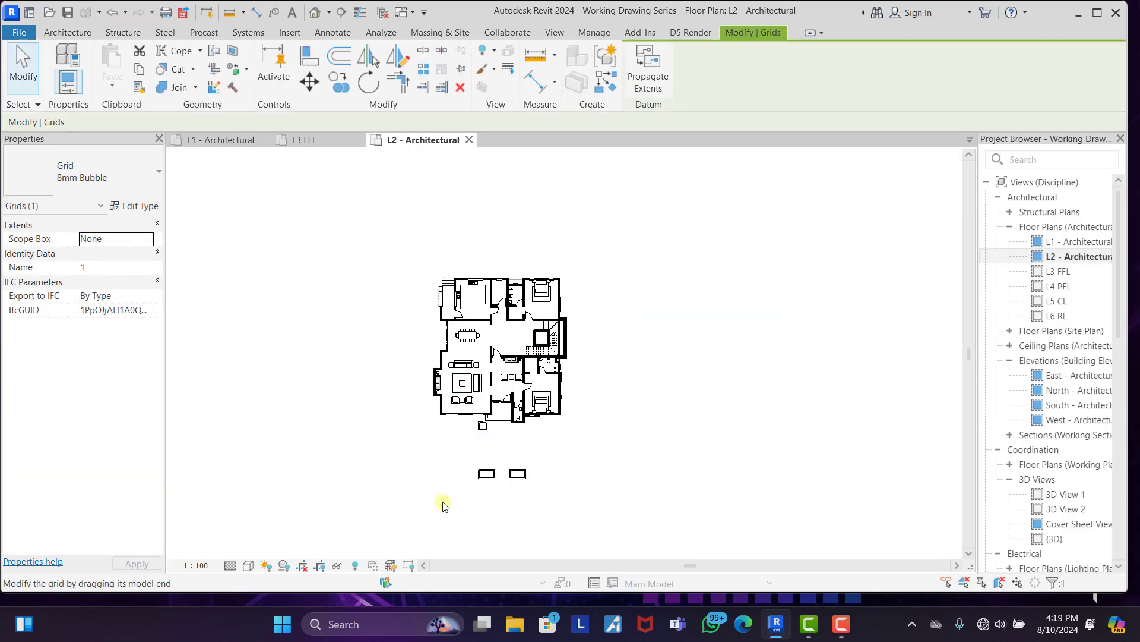
scroll(449, 499, up, 2)
scroll(453, 498, down, 2)
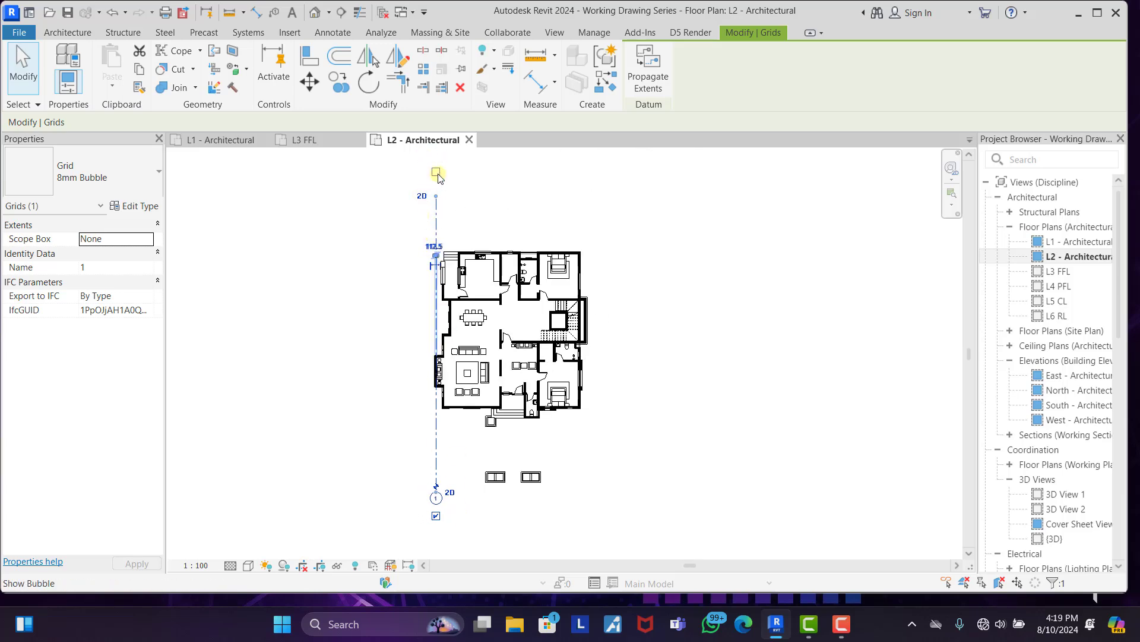
click(509, 195)
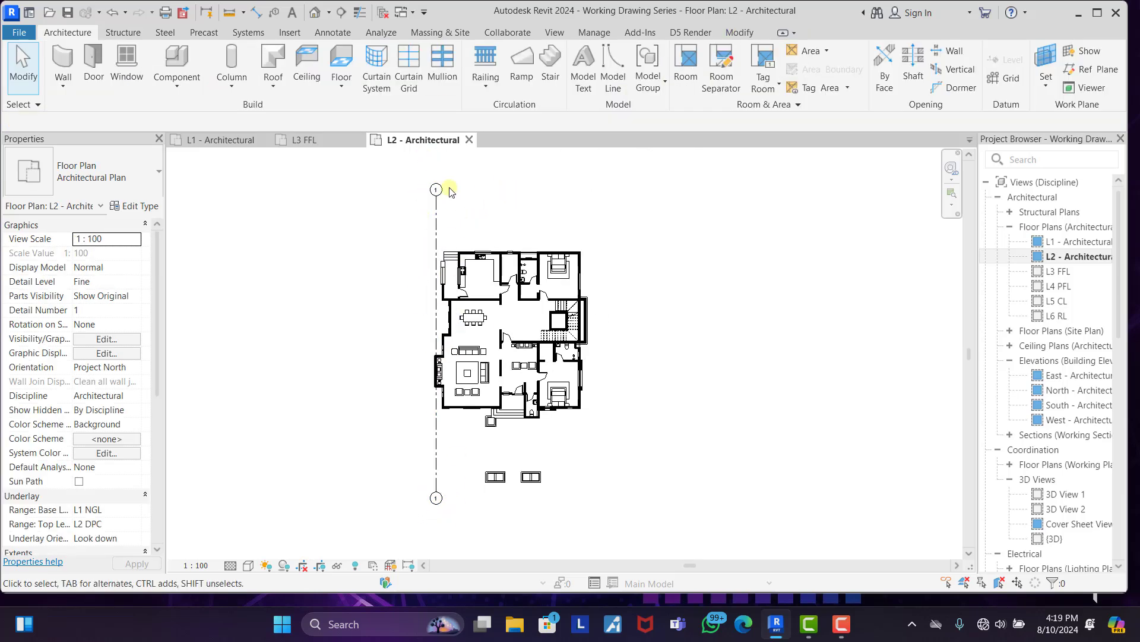
Copy grid 1 in Multiple mode from its wall corner onto the centrelines of the living room's and dining room's west walls.
scroll(436, 210, up, 2)
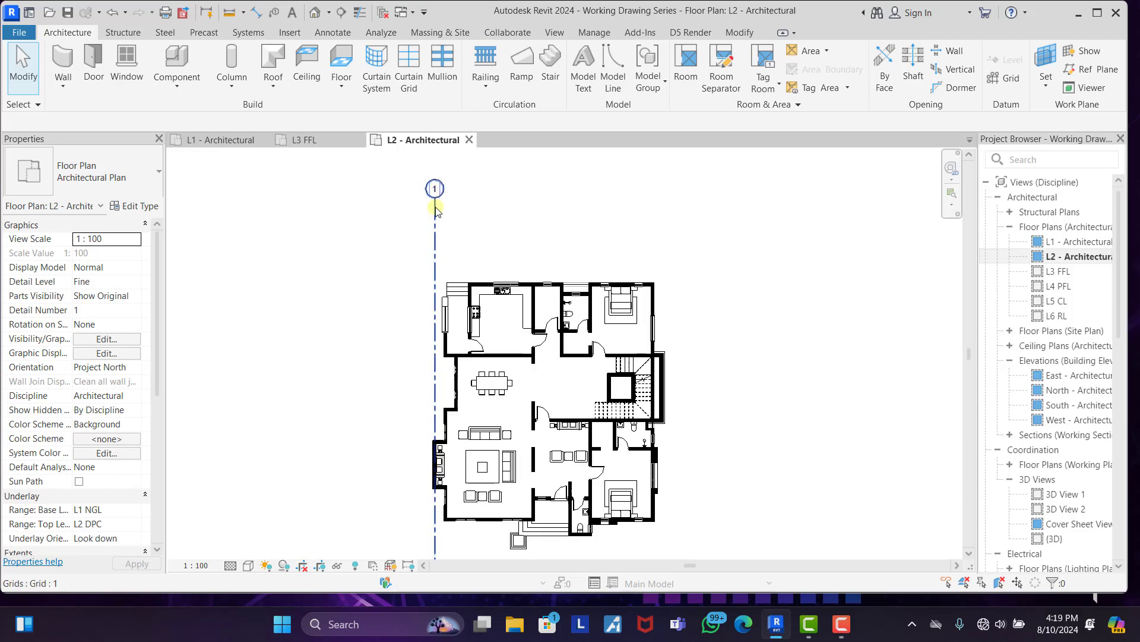
scroll(438, 381, up, 4)
click(439, 352)
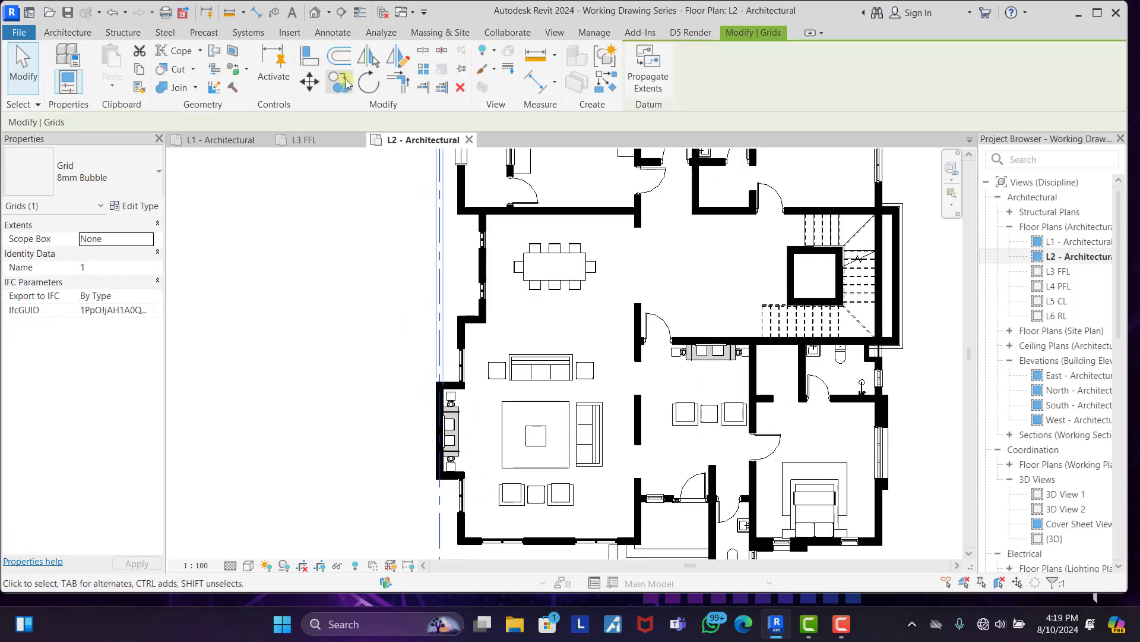
click(347, 83)
scroll(446, 386, up, 5)
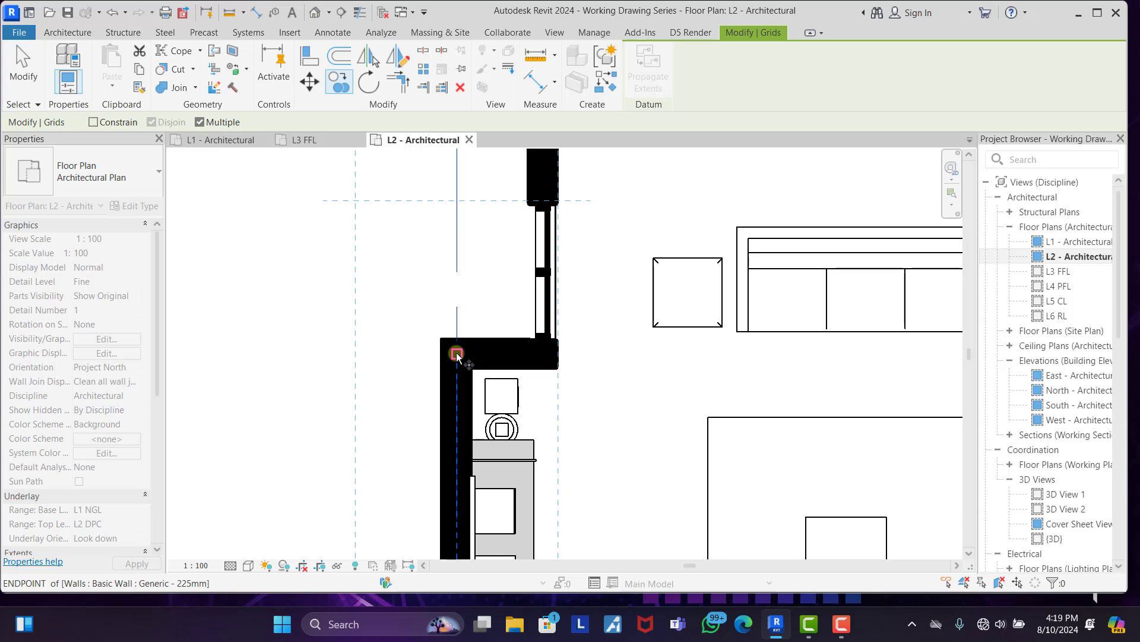
click(457, 354)
scroll(451, 362, down, 3)
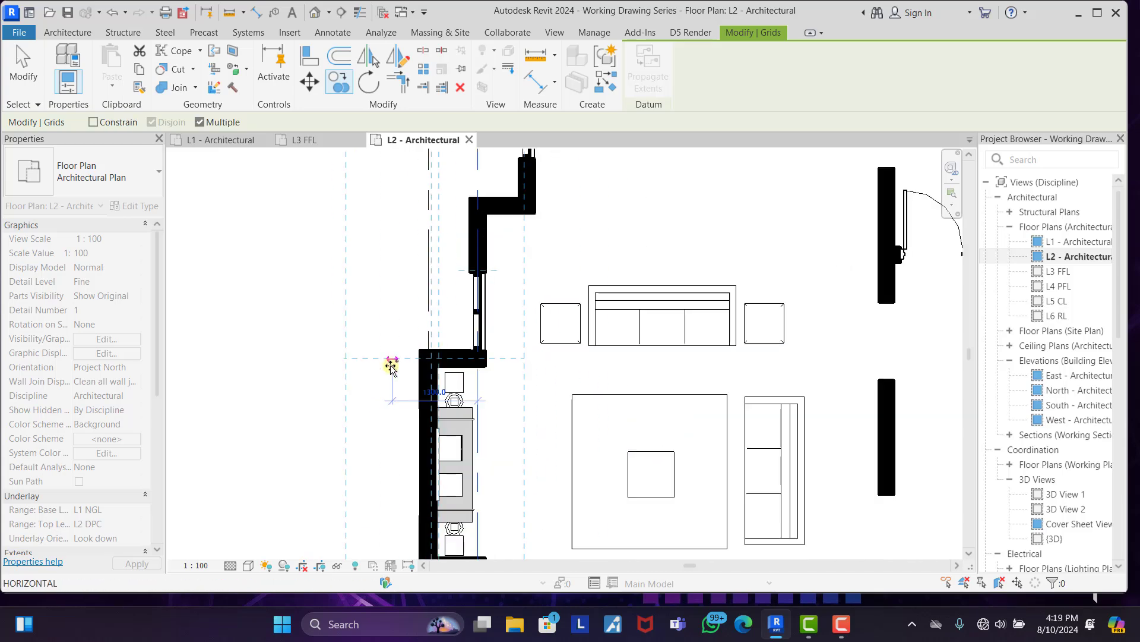
scroll(392, 367, down, 5)
scroll(416, 252, up, 8)
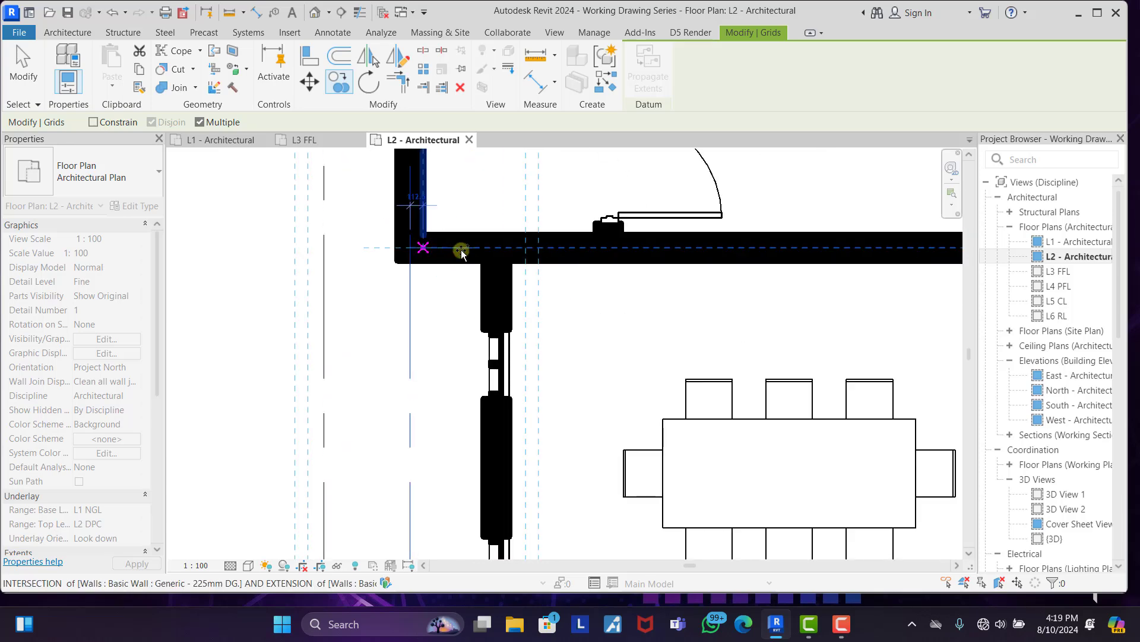
scroll(496, 250, down, 5)
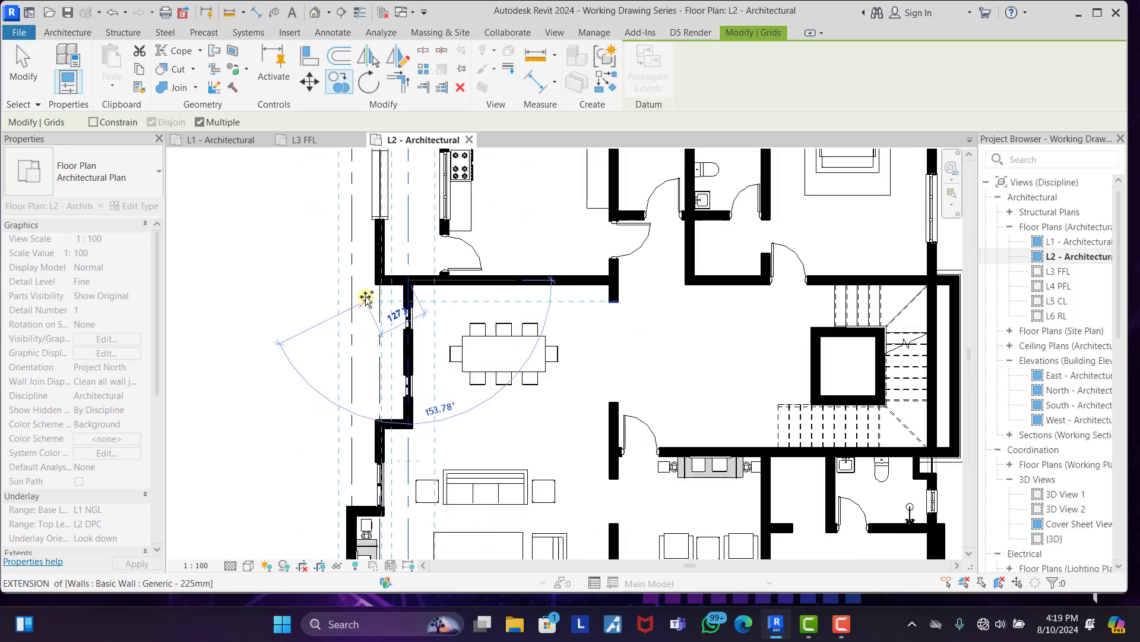
Place further grid copies on the kitchen wall beside the stove, the kitchen's east wall and the upper toilet's west wall.
scroll(371, 235, up, 8)
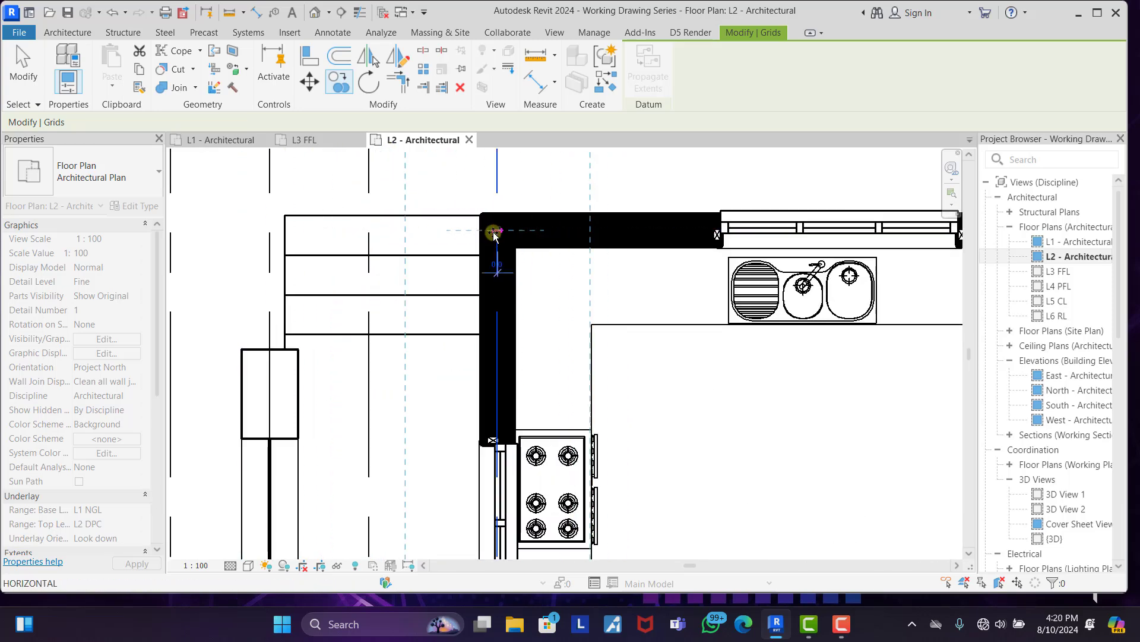
scroll(445, 208, down, 6)
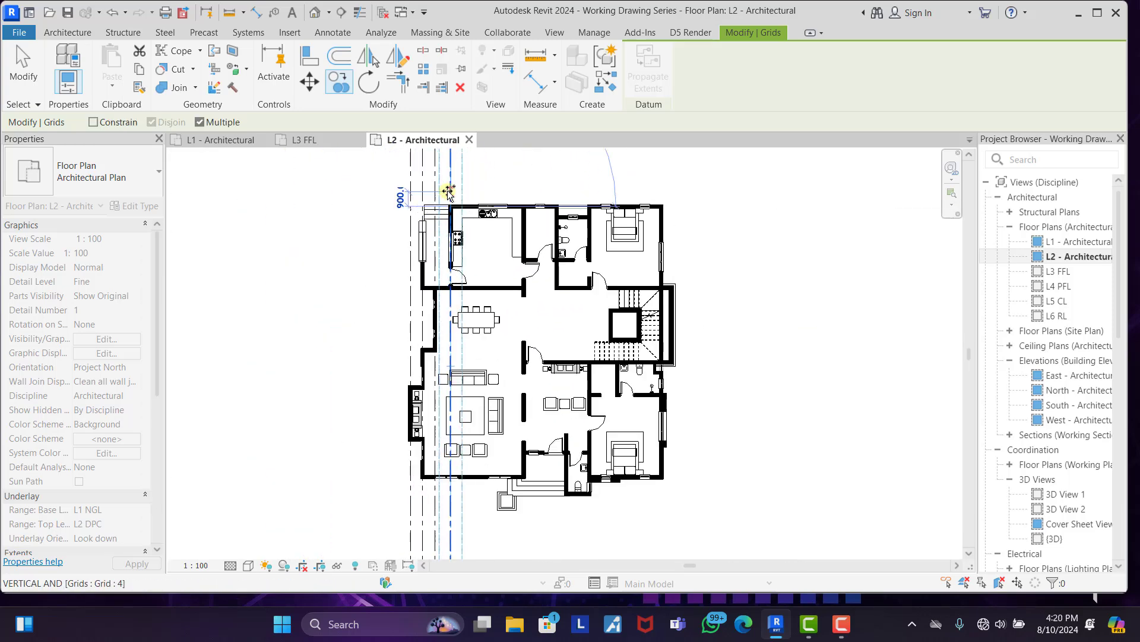
scroll(522, 231, up, 7)
scroll(522, 231, down, 6)
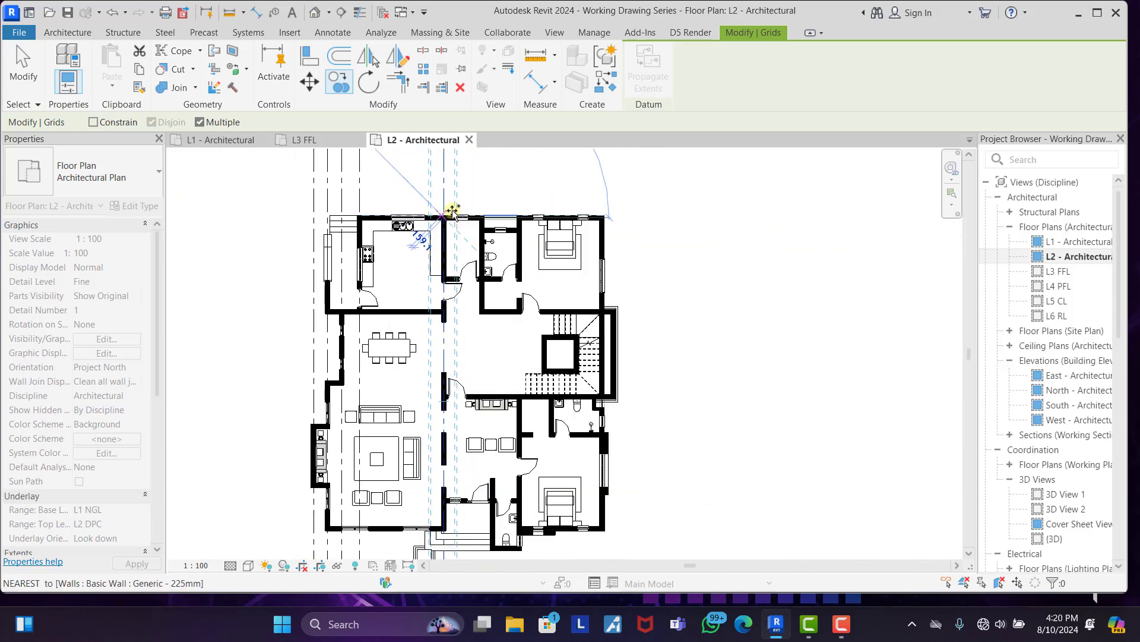
scroll(452, 210, up, 6)
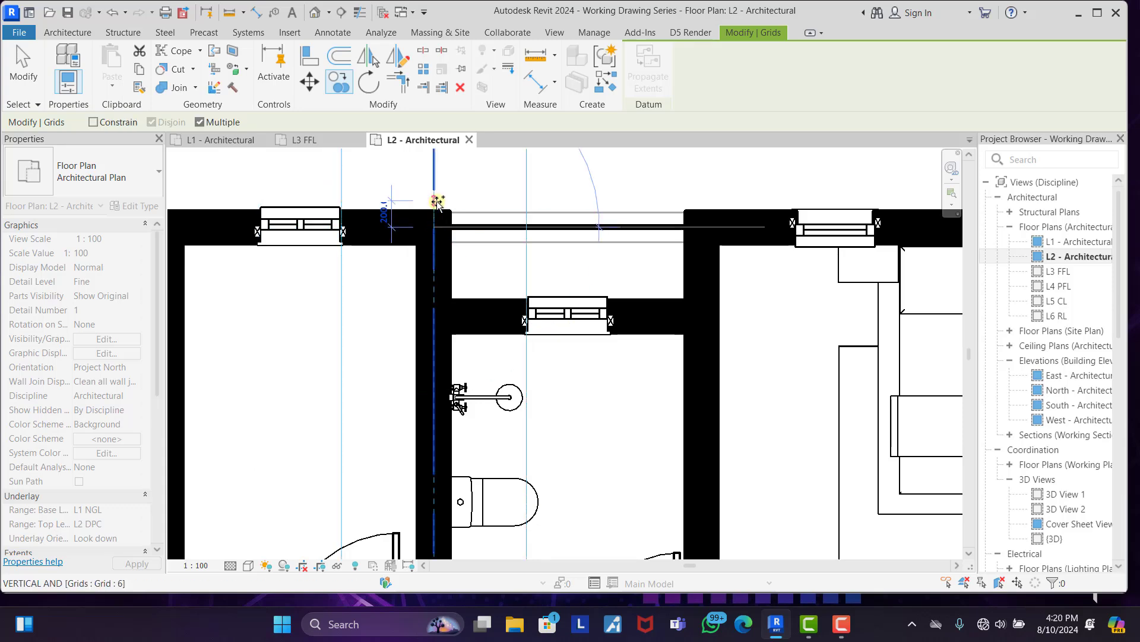
scroll(436, 202, down, 6)
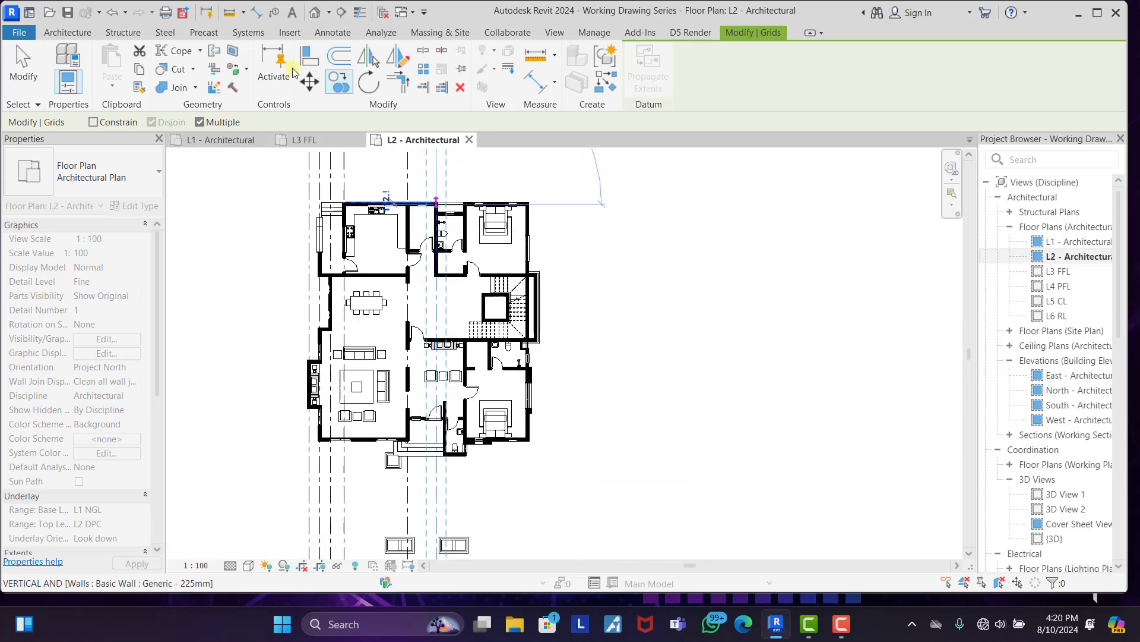
Copy the newest vertical grid line onto the centrelines of the lower toilet's west and east walls.
click(343, 82)
scroll(439, 460, up, 6)
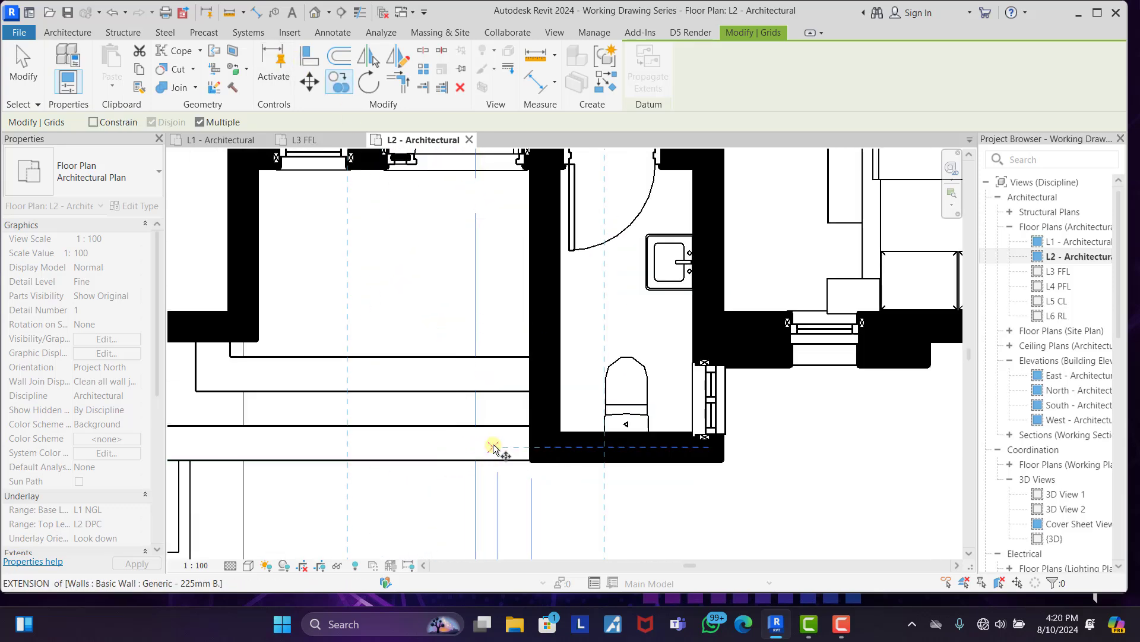
click(476, 447)
click(544, 447)
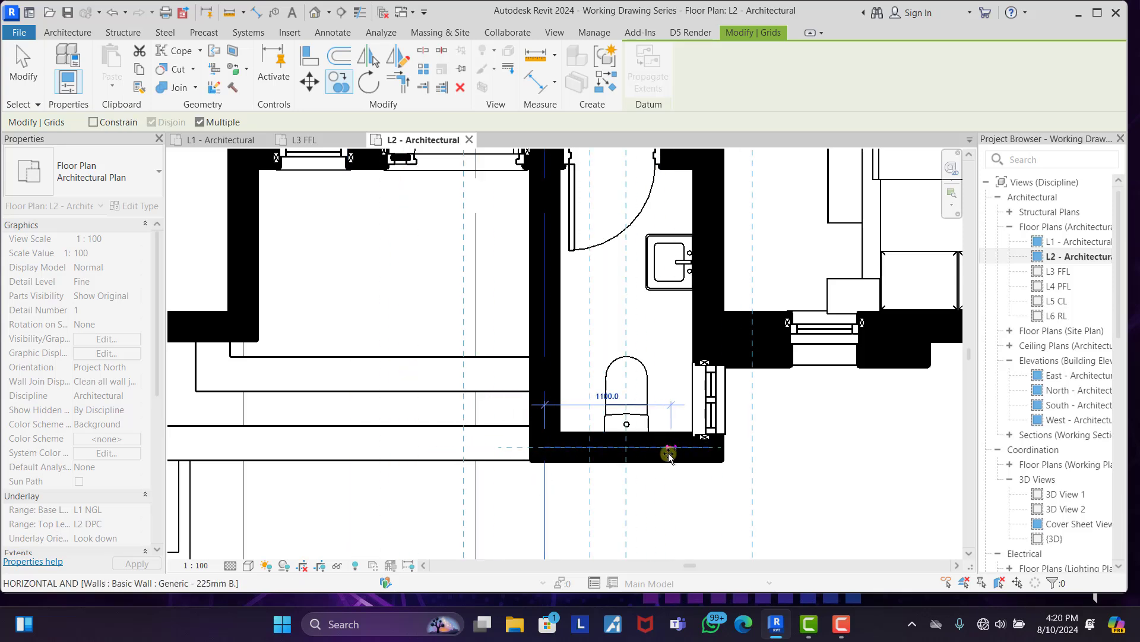
scroll(522, 459, down, 3)
scroll(526, 461, down, 3)
scroll(523, 457, up, 5)
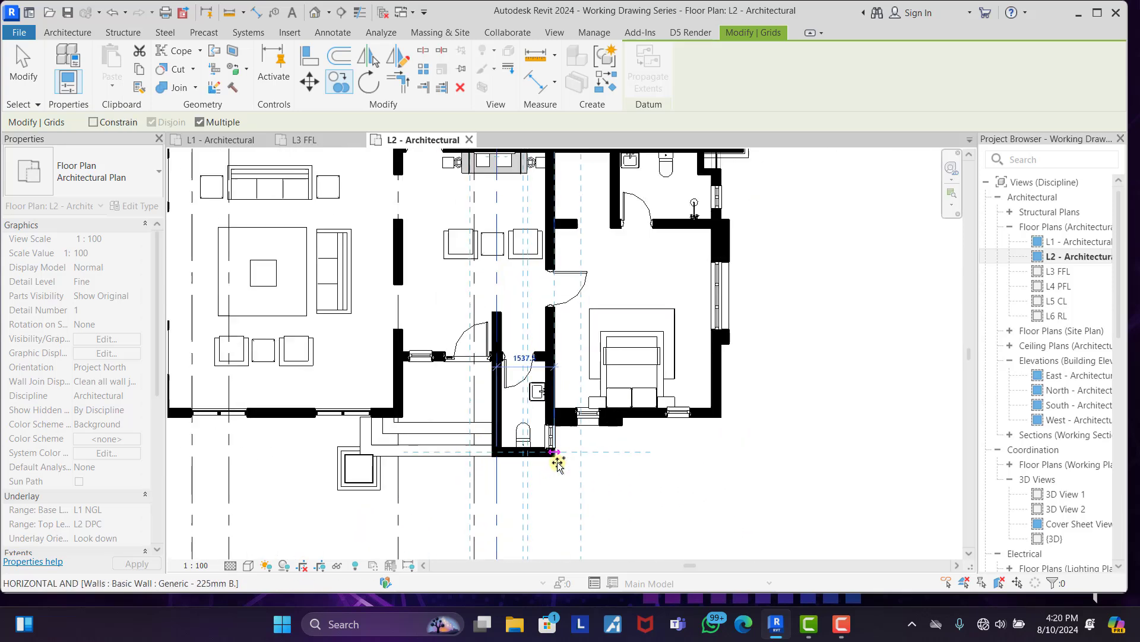
scroll(548, 446, up, 2)
click(532, 432)
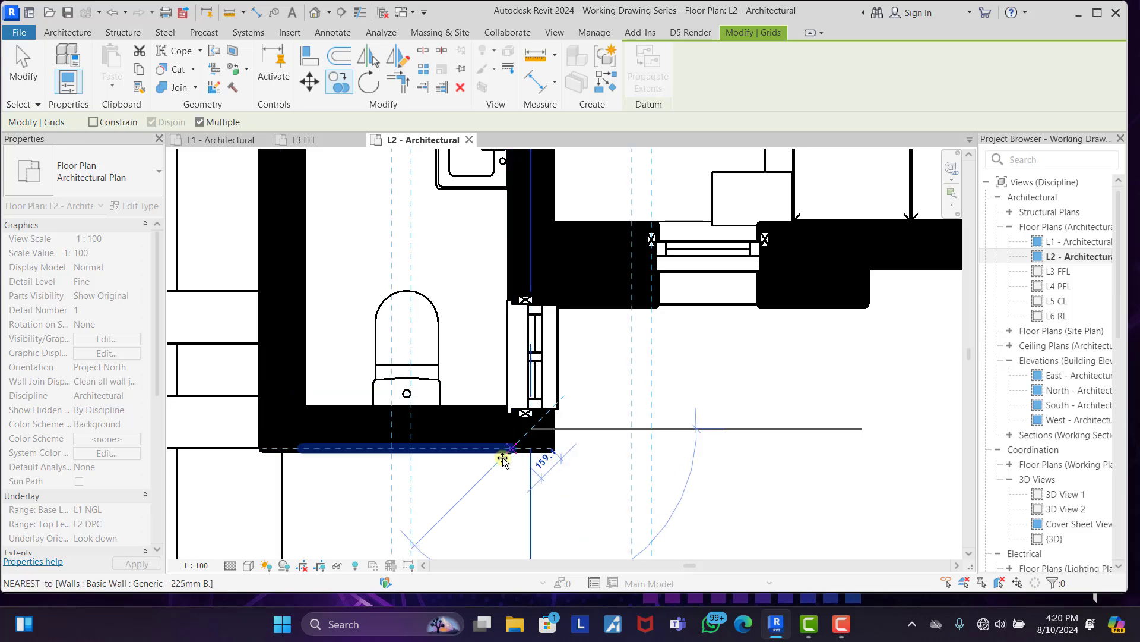
Copy the lower toilet's east-wall grid line onto the upper bedroom's east wall centreline and end the copy command.
scroll(504, 461, down, 5)
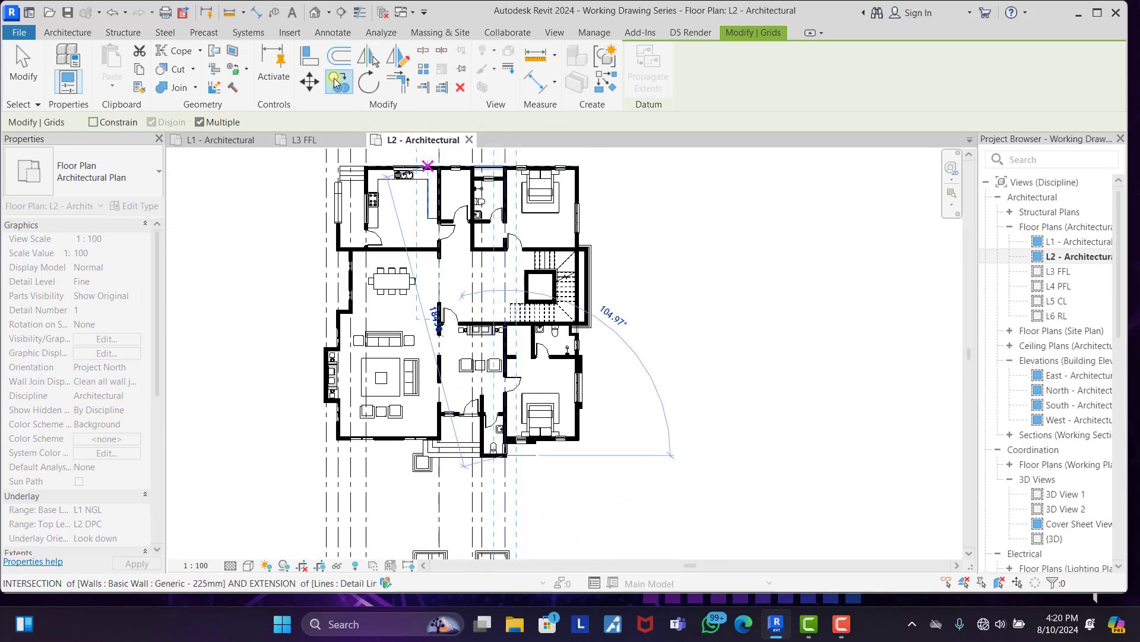
scroll(552, 181, up, 4)
middle_drag(537, 178, 479, 292)
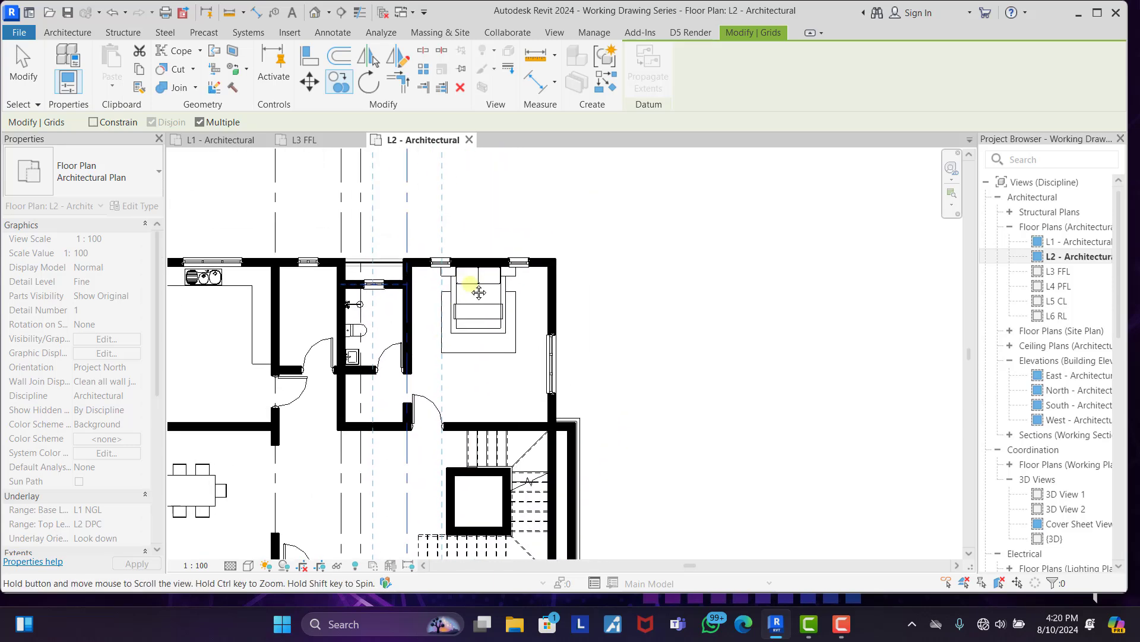
scroll(418, 268, up, 4)
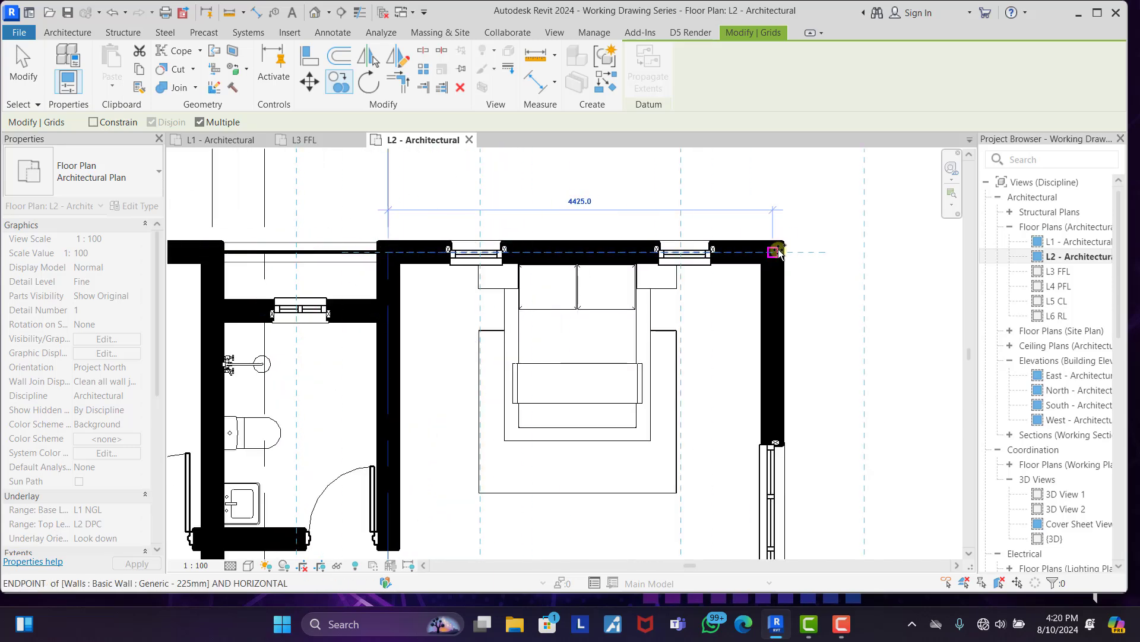
scroll(778, 252, down, 8)
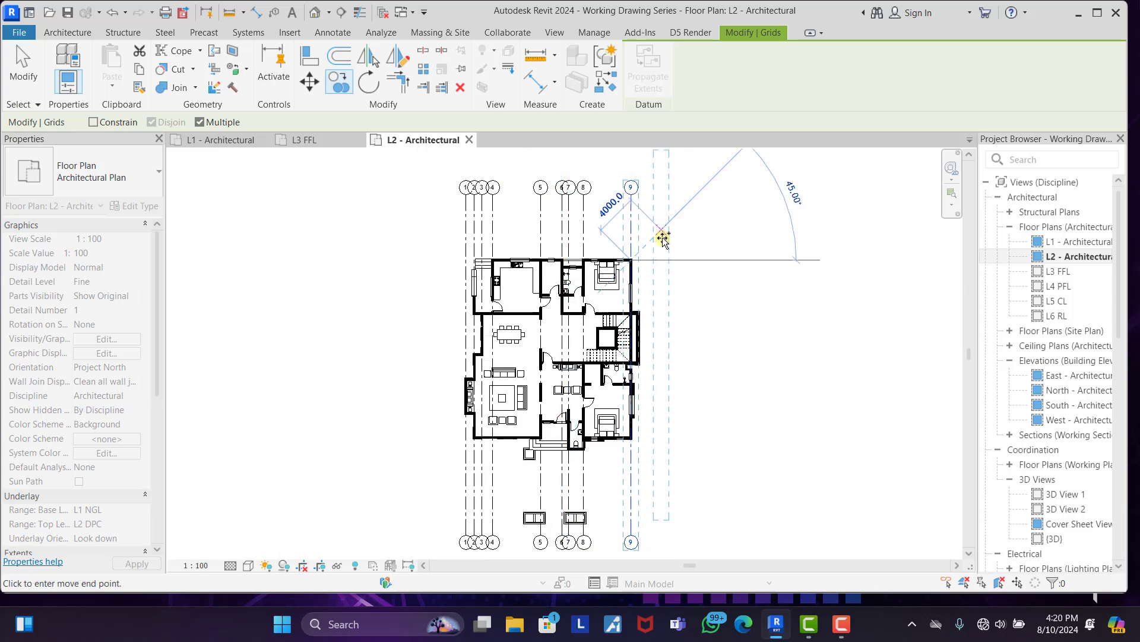
right_click(728, 206)
click(761, 216)
key(Escape)
scroll(664, 336, up, 2)
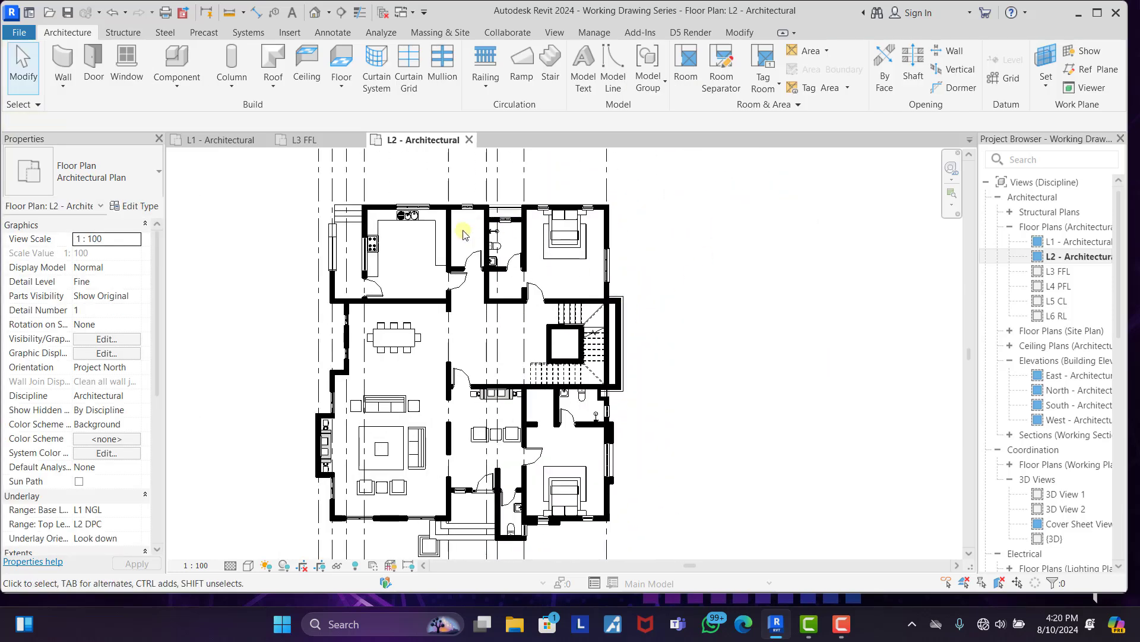
scroll(425, 249, down, 2)
scroll(447, 238, up, 1)
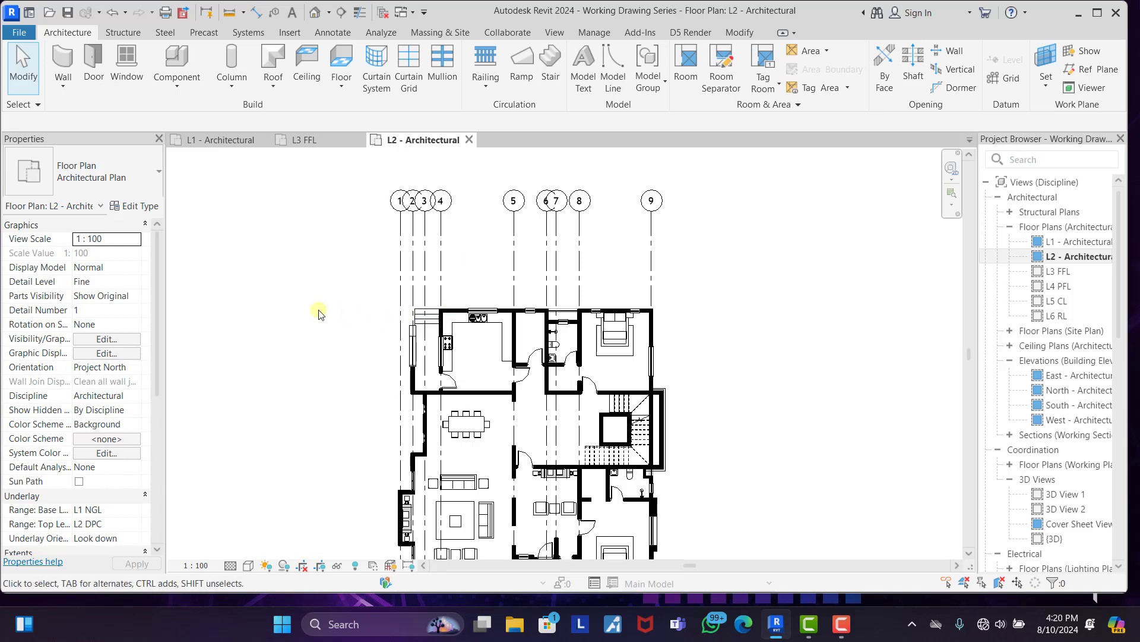
Draw a horizontal grid line along the house's north wall, running from west of the house to east of it.
click(400, 248)
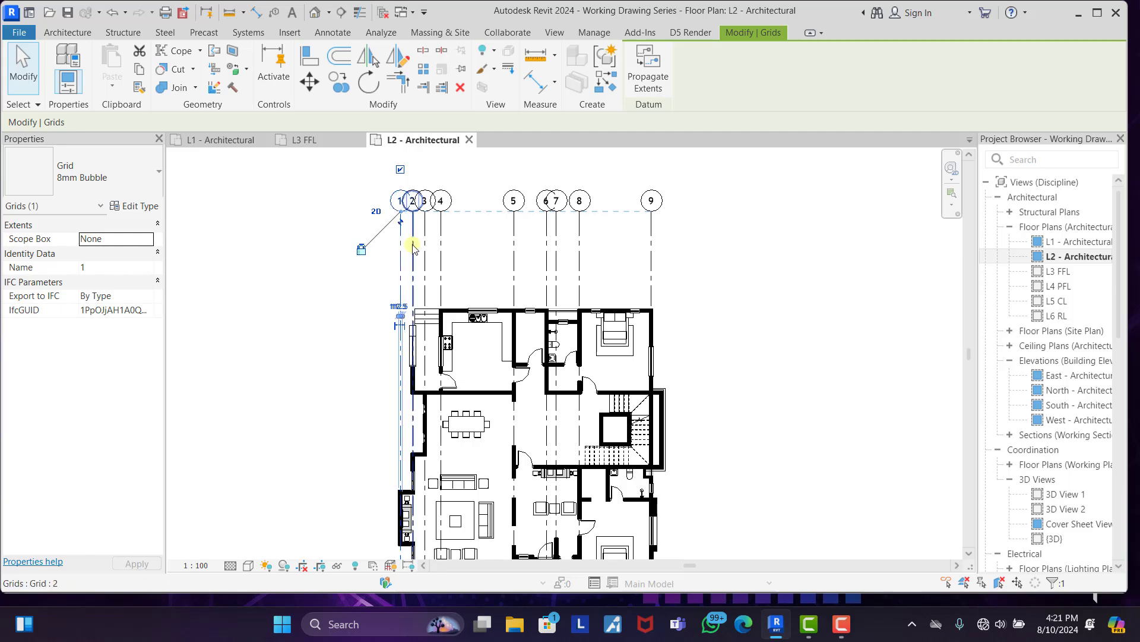
key(g)
key(r)
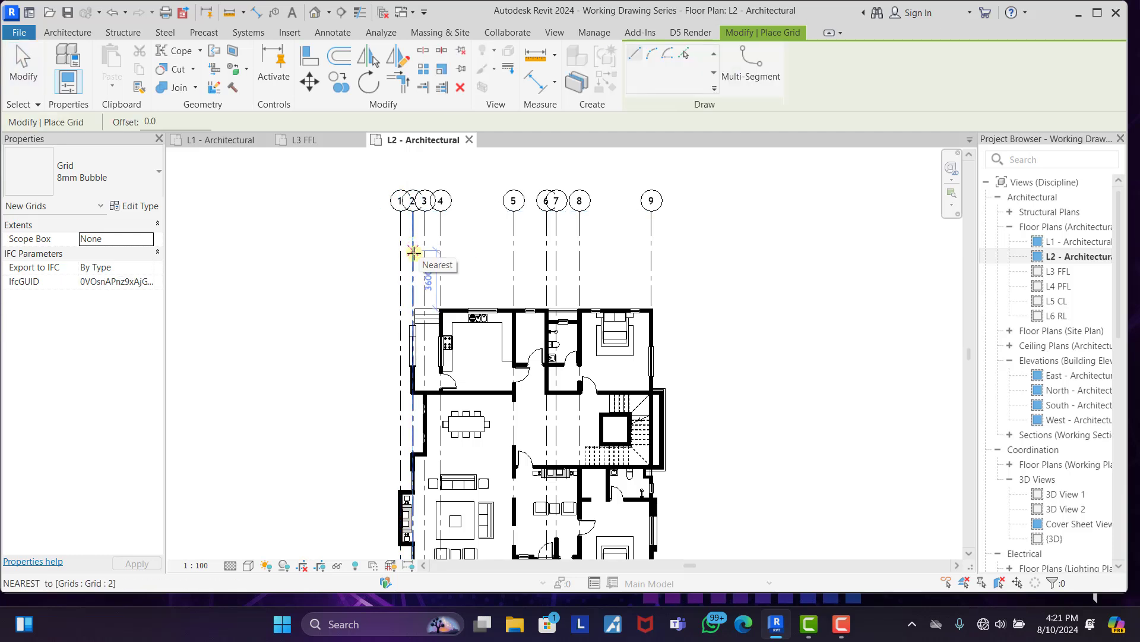
click(258, 311)
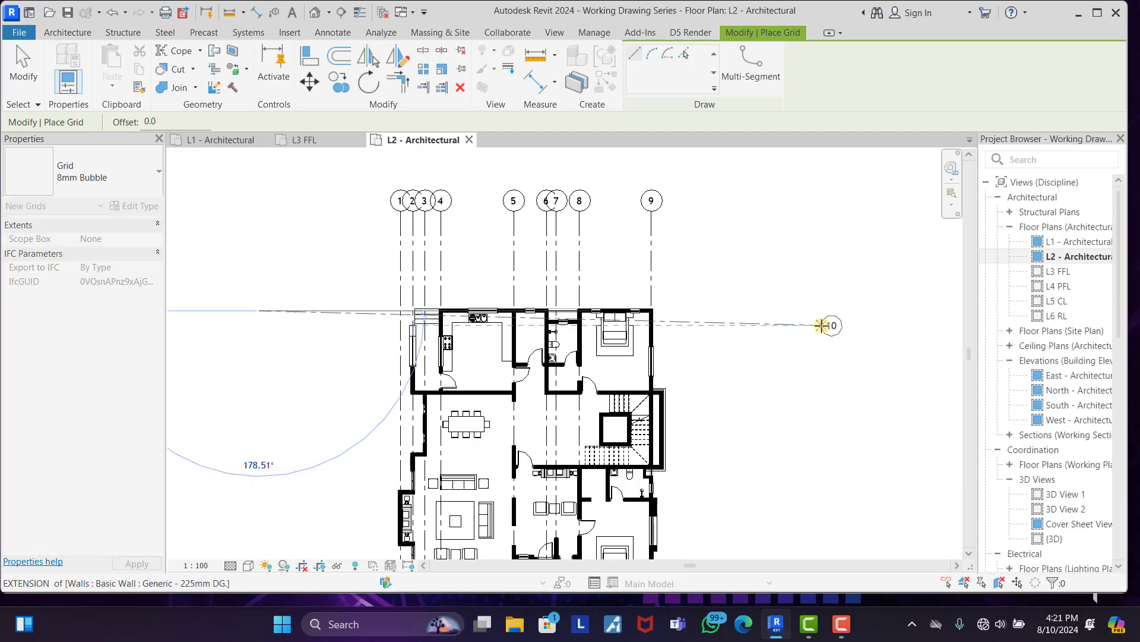
click(825, 310)
right_click(762, 212)
right_click(819, 221)
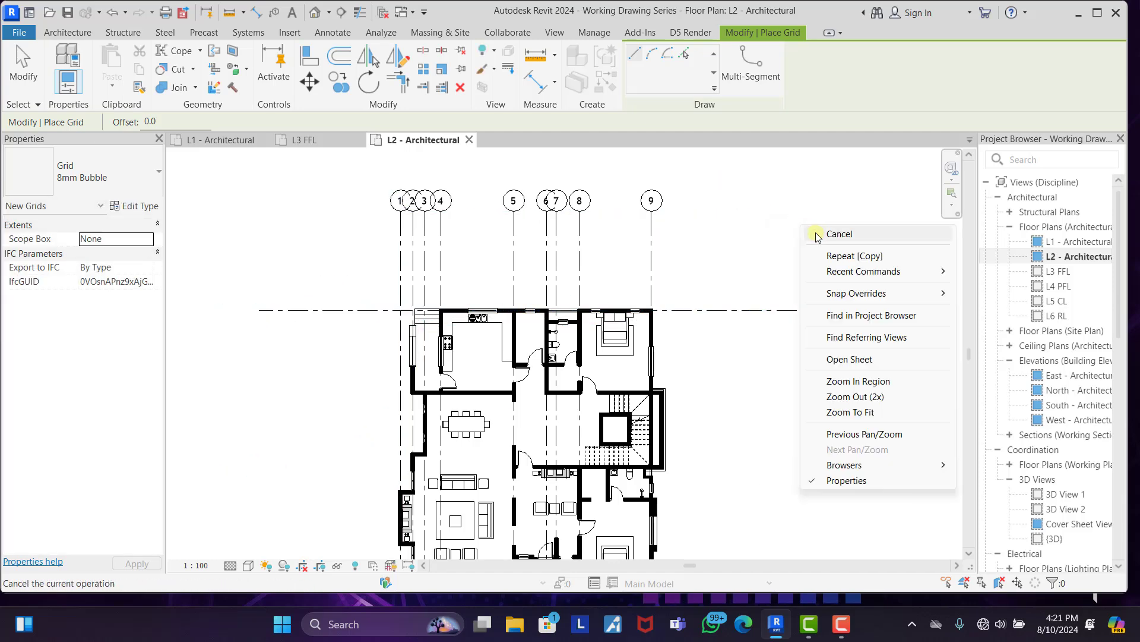
click(827, 233)
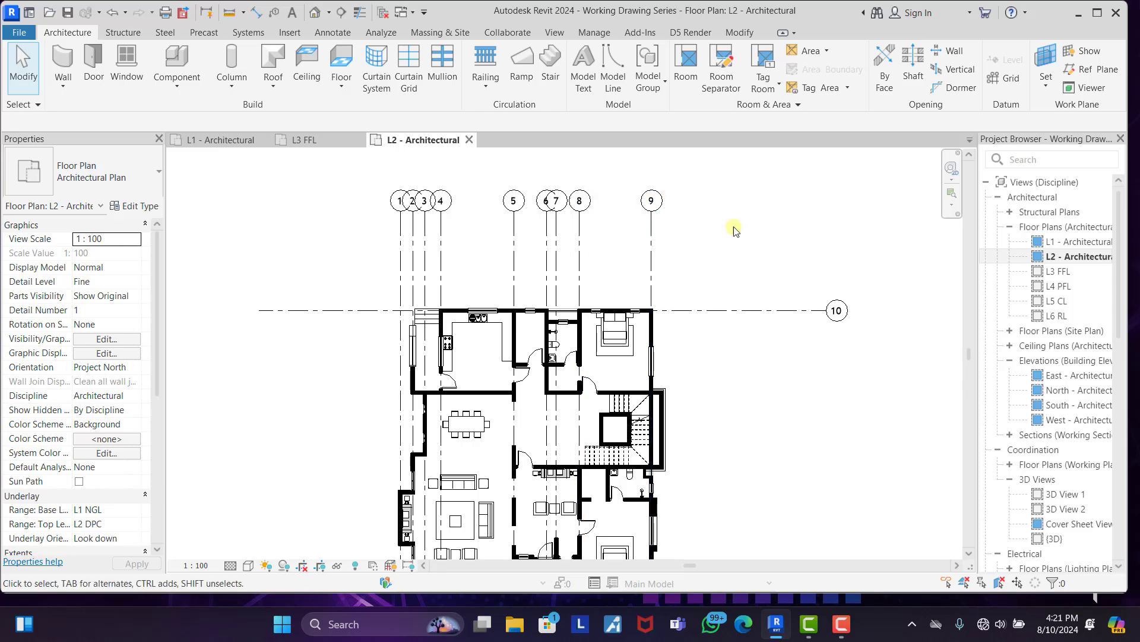
Rename the new horizontal grid line as A.
click(838, 313)
scroll(838, 314, up, 3)
click(839, 311)
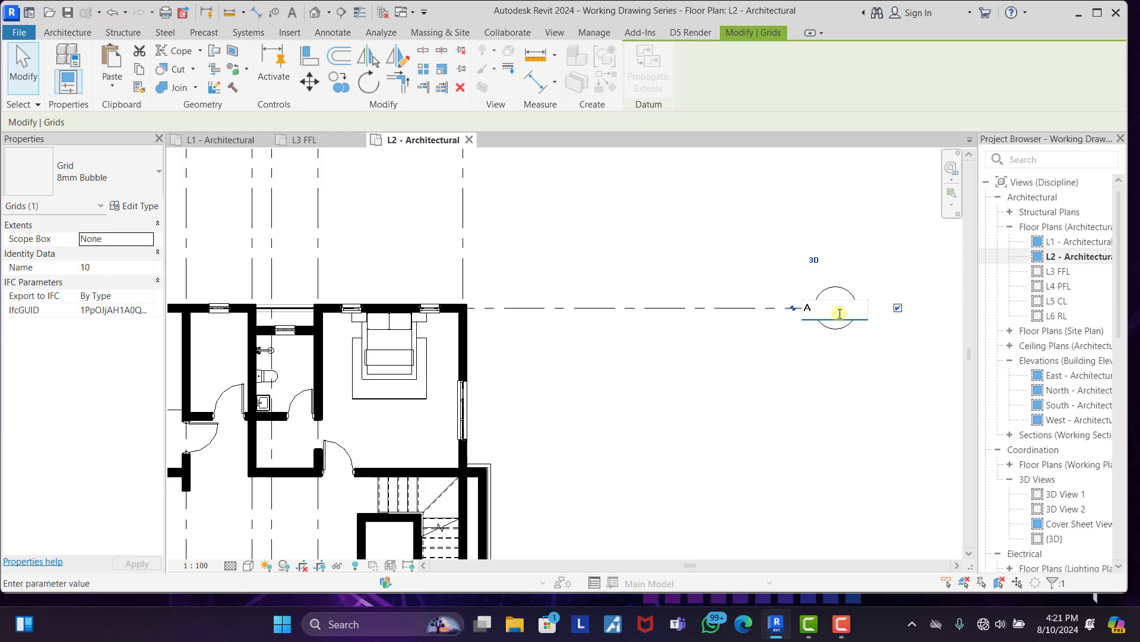
text(A)
key(Return)
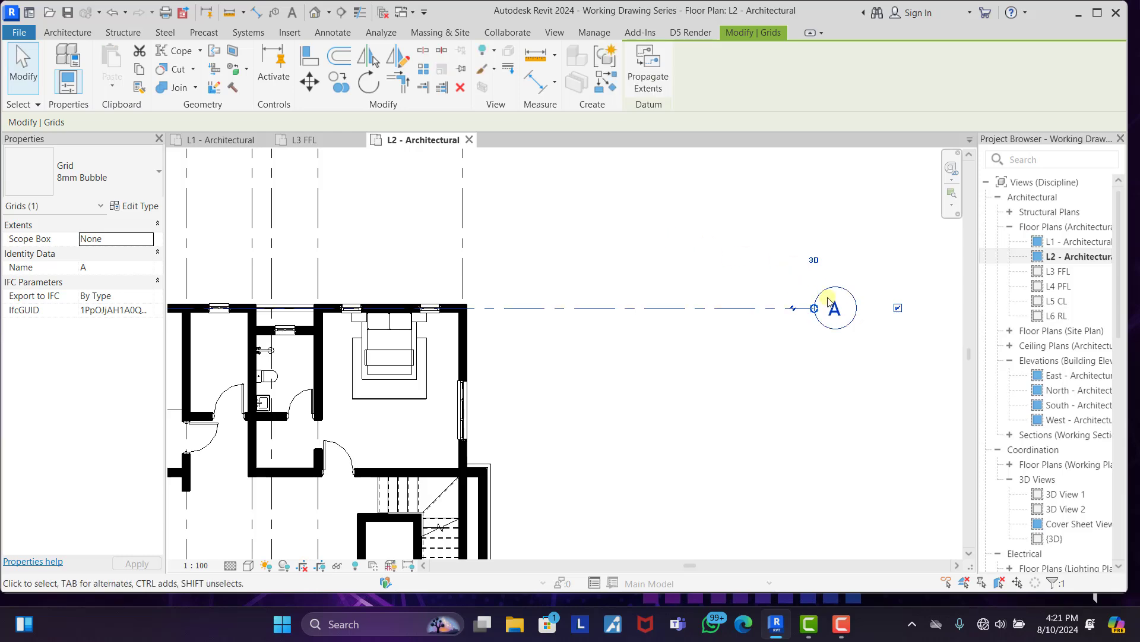
Switch grid A's ends to 2D extents and show its bubble at the west end as well.
scroll(828, 301, down, 3)
click(825, 279)
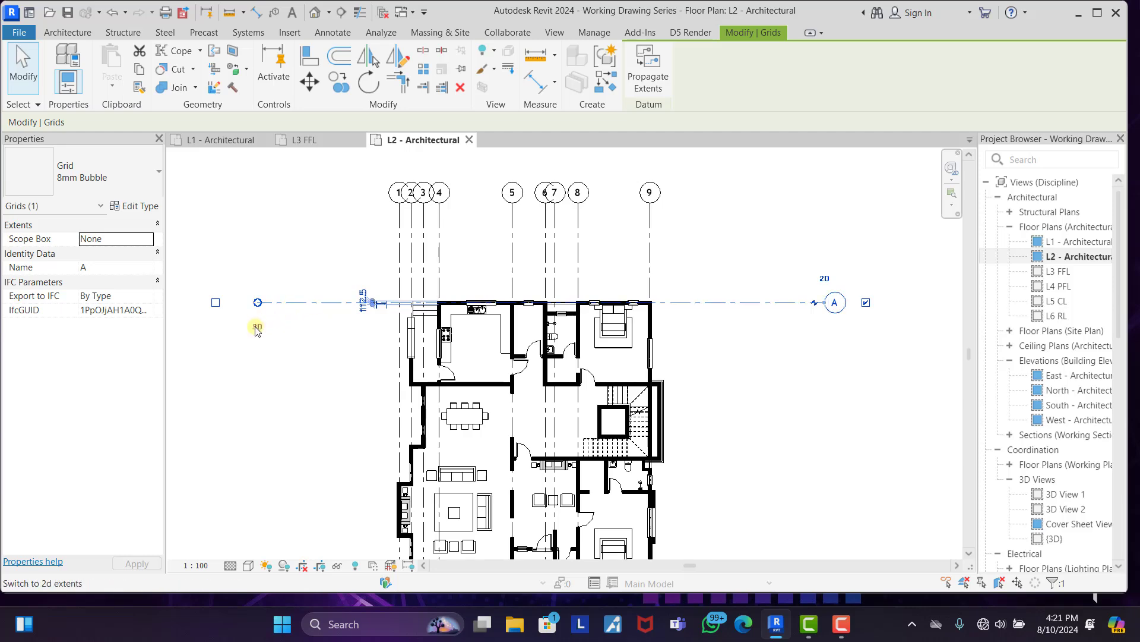
click(216, 303)
click(359, 249)
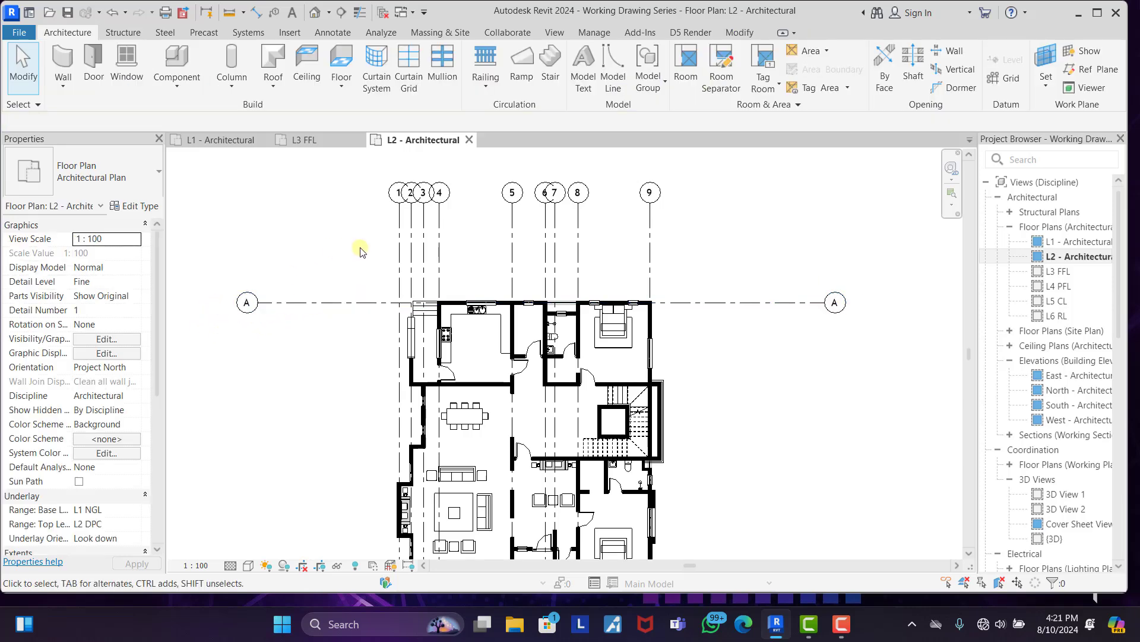
Copy grid A in Multiple mode from the north wall corner onto the upper toilet's north wall centreline.
scroll(357, 256, up, 2)
click(346, 303)
key(c)
key(o)
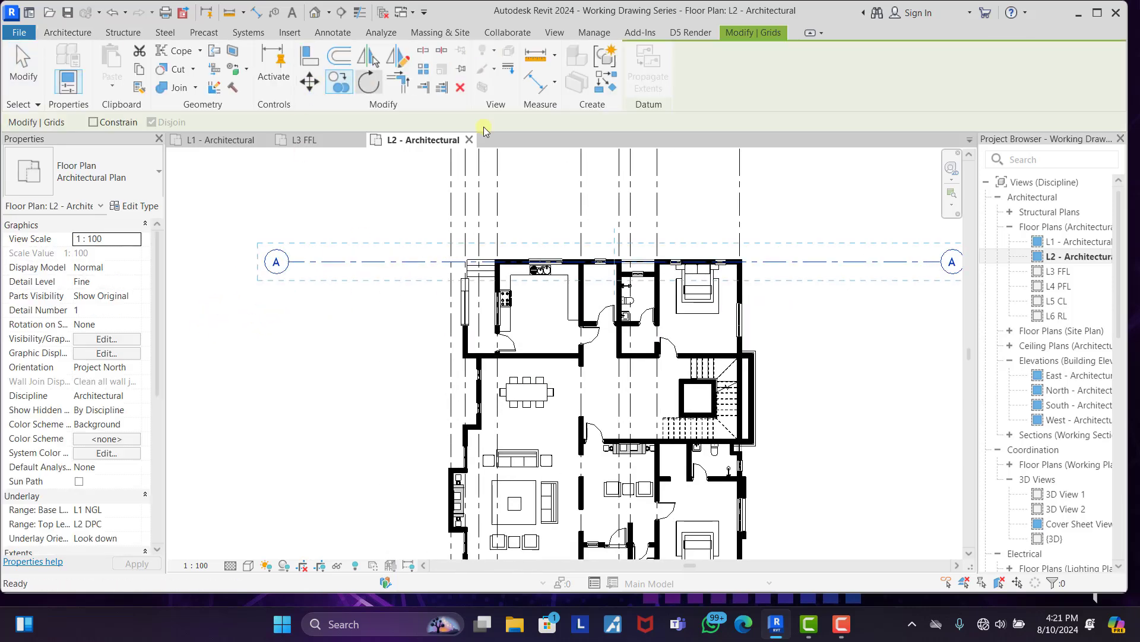
scroll(661, 284, up, 3)
scroll(529, 234, up, 4)
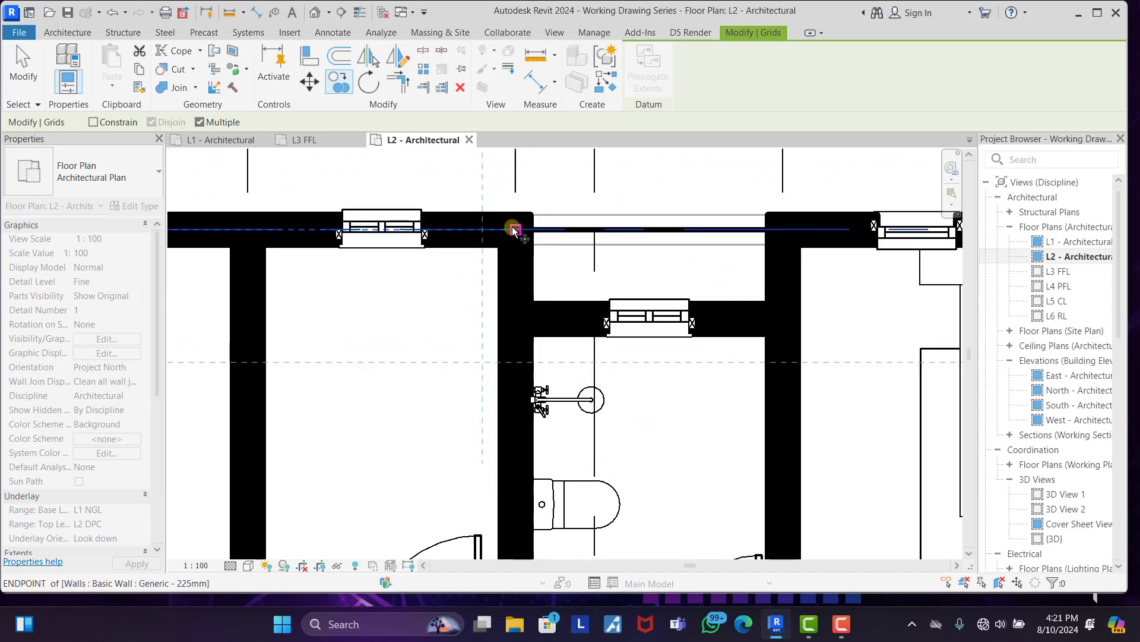
click(514, 229)
scroll(517, 318, down, 5)
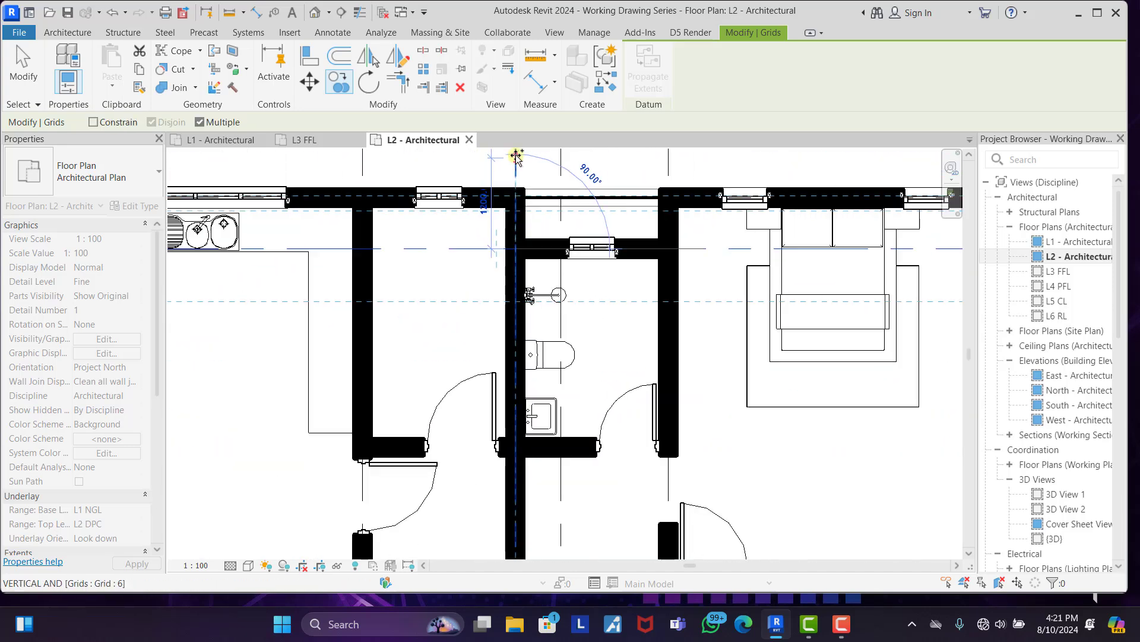
Place further horizontal grid copies on the upper toilet's south wall and on the wall along the staircase's north side.
scroll(517, 267, up, 6)
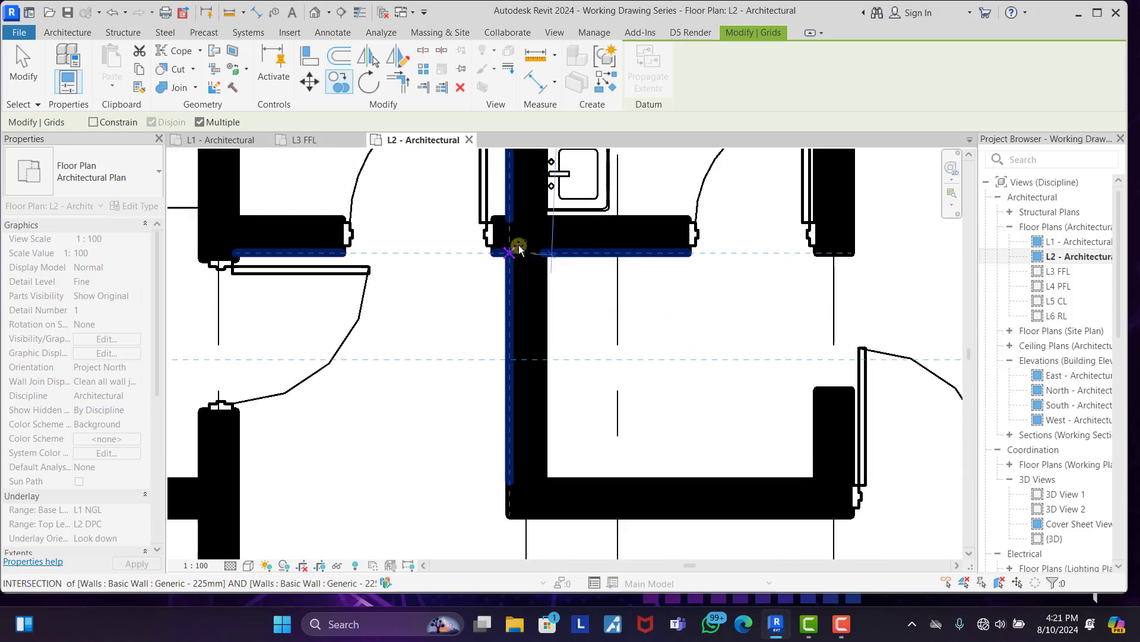
scroll(517, 198, down, 5)
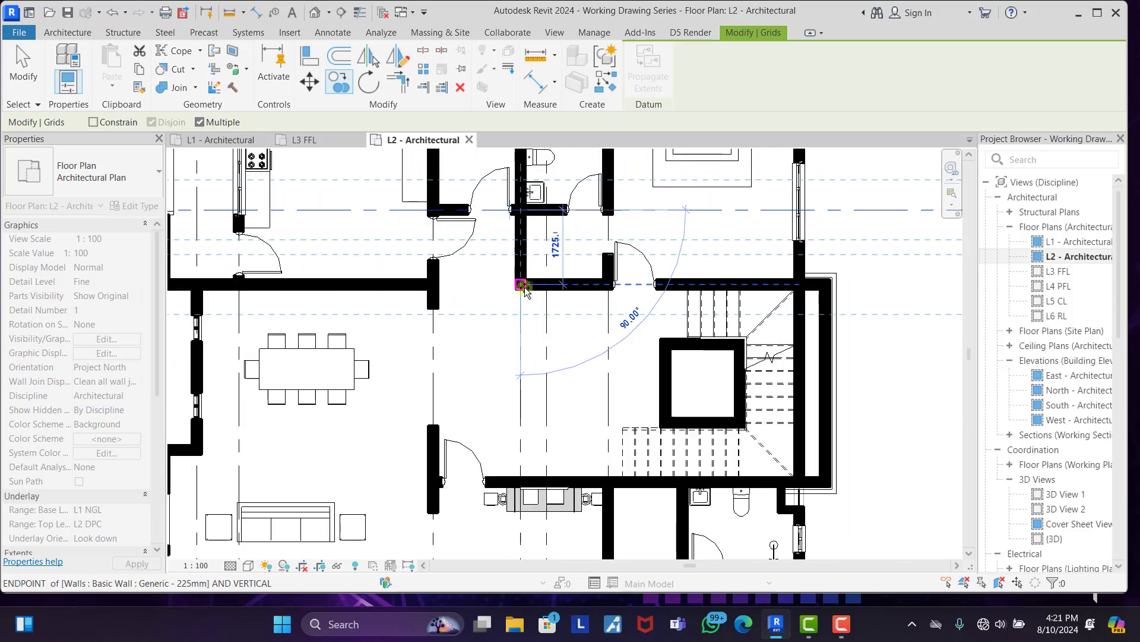
scroll(522, 286, up, 5)
click(516, 278)
scroll(516, 280, down, 5)
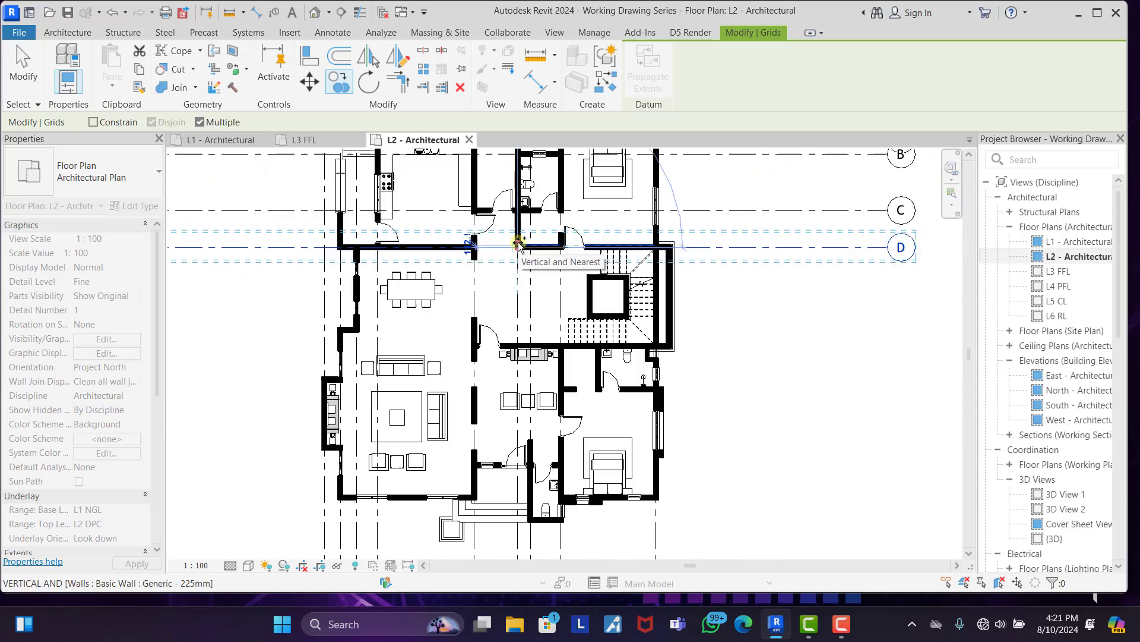
Copy grid D onto the centrelines of the north and south walls of the square stair core.
scroll(604, 293, up, 5)
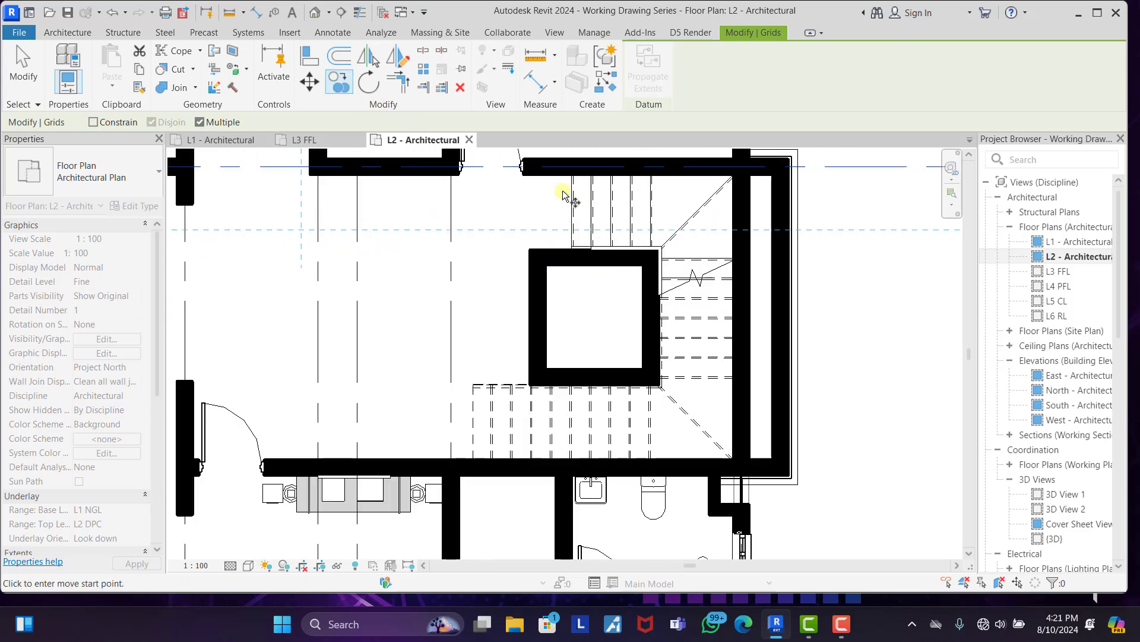
click(538, 167)
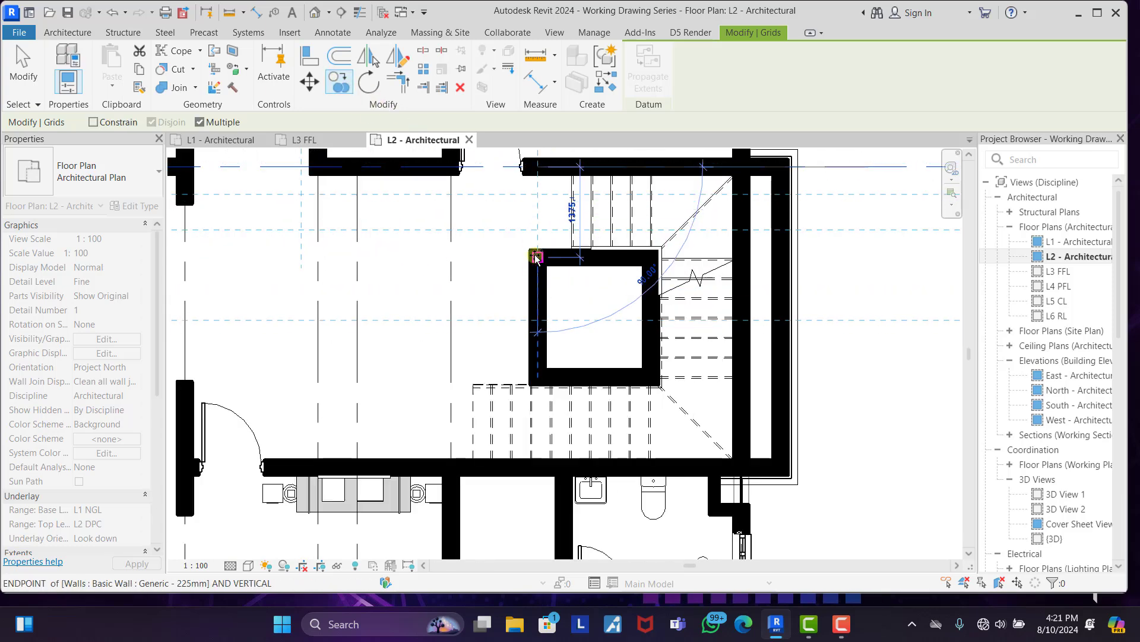
click(538, 256)
click(539, 376)
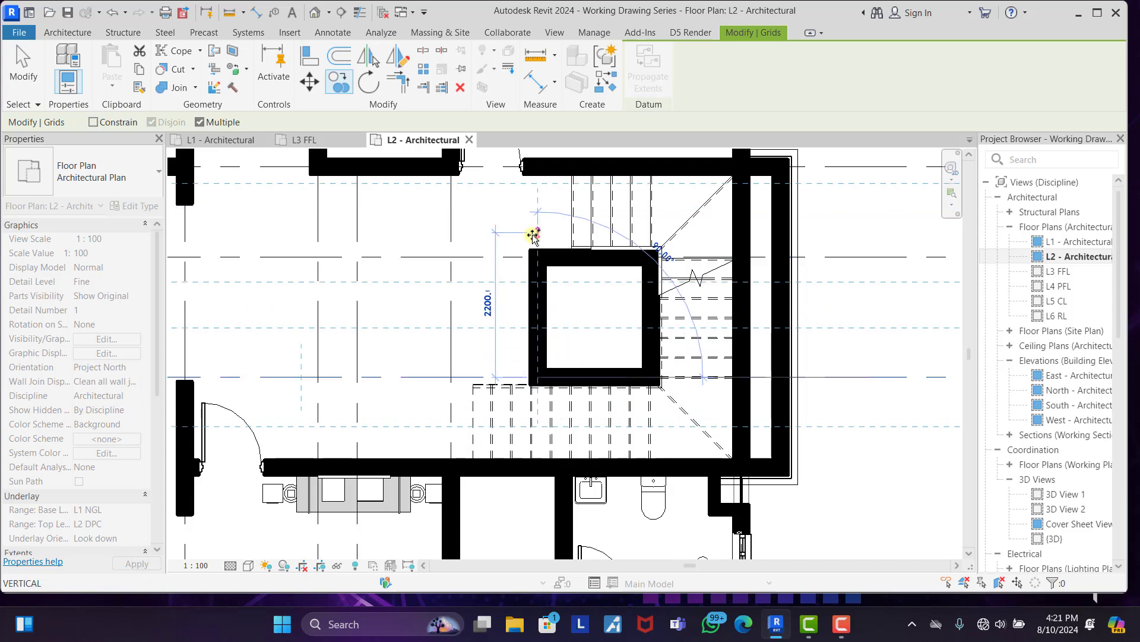
Place horizontal grid copies on the wall along the staircase's south side and on the lower bathroom's south wall.
scroll(537, 249, down, 5)
scroll(538, 297, up, 1)
scroll(537, 297, up, 4)
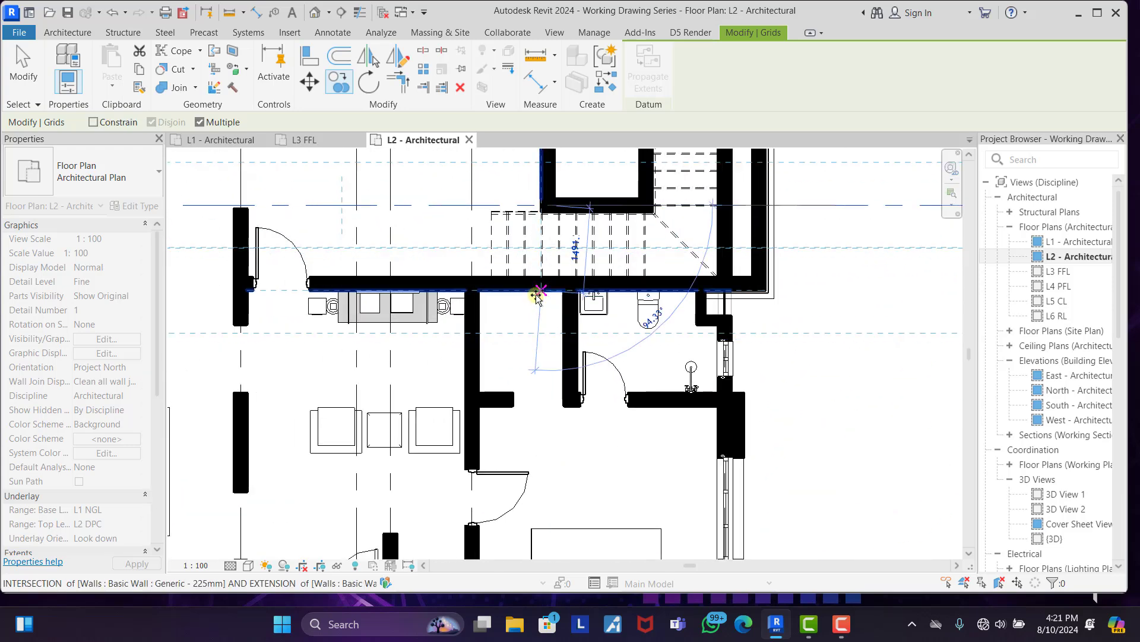
scroll(557, 278, down, 4)
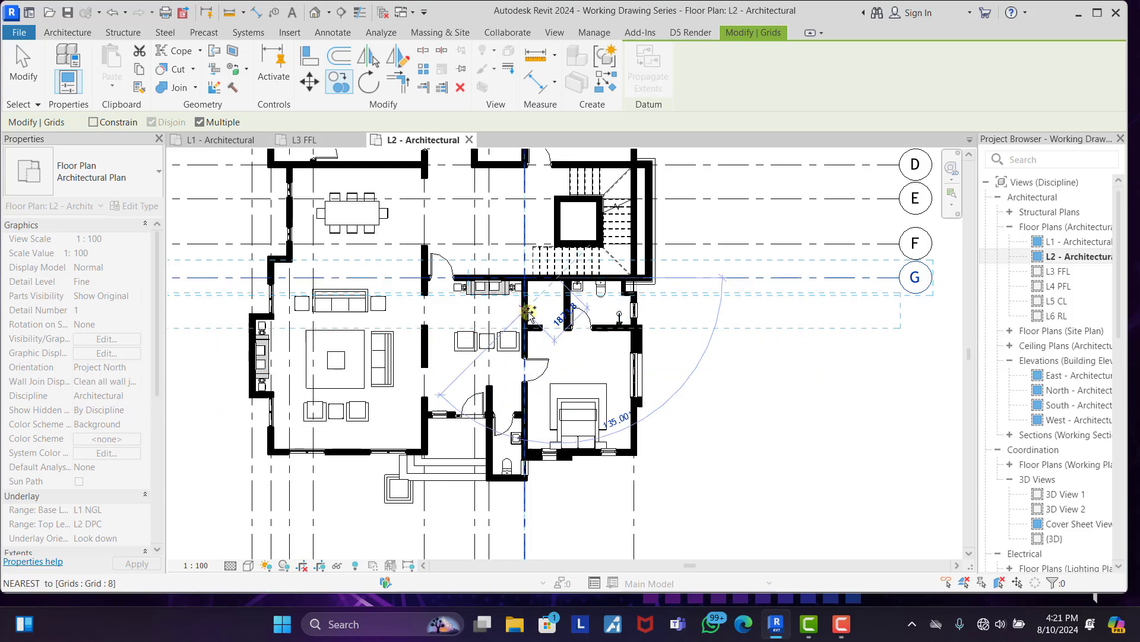
scroll(565, 331, up, 3)
scroll(565, 331, up, 3)
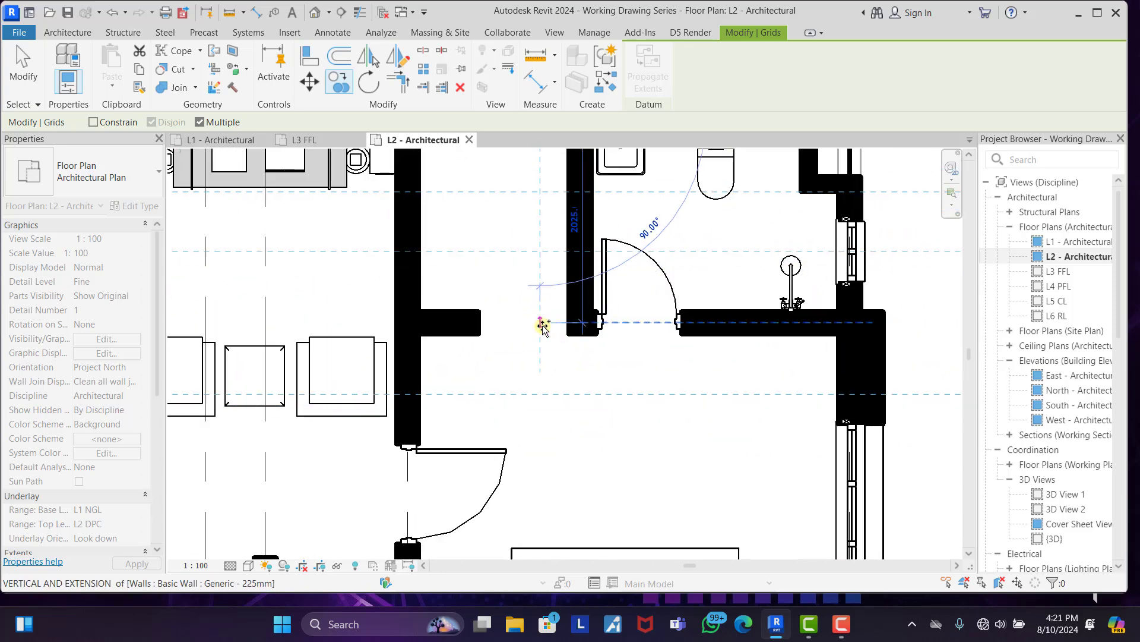
scroll(557, 257, down, 5)
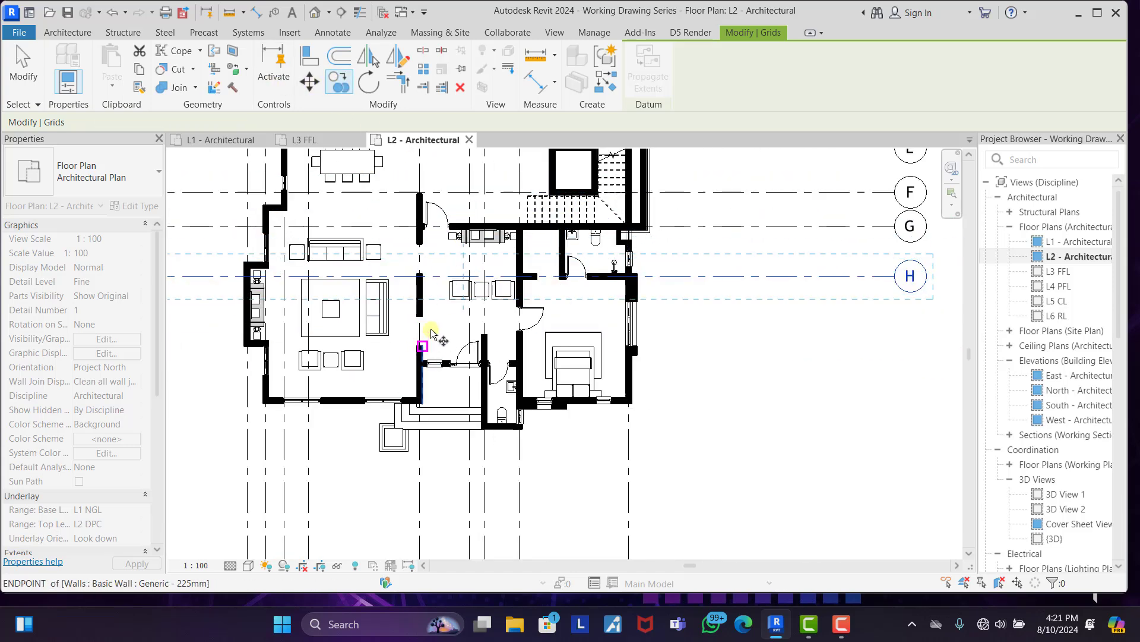
Copy grid H onto the centreline of the entrance porch's north wall.
scroll(417, 313, up, 3)
scroll(417, 314, up, 2)
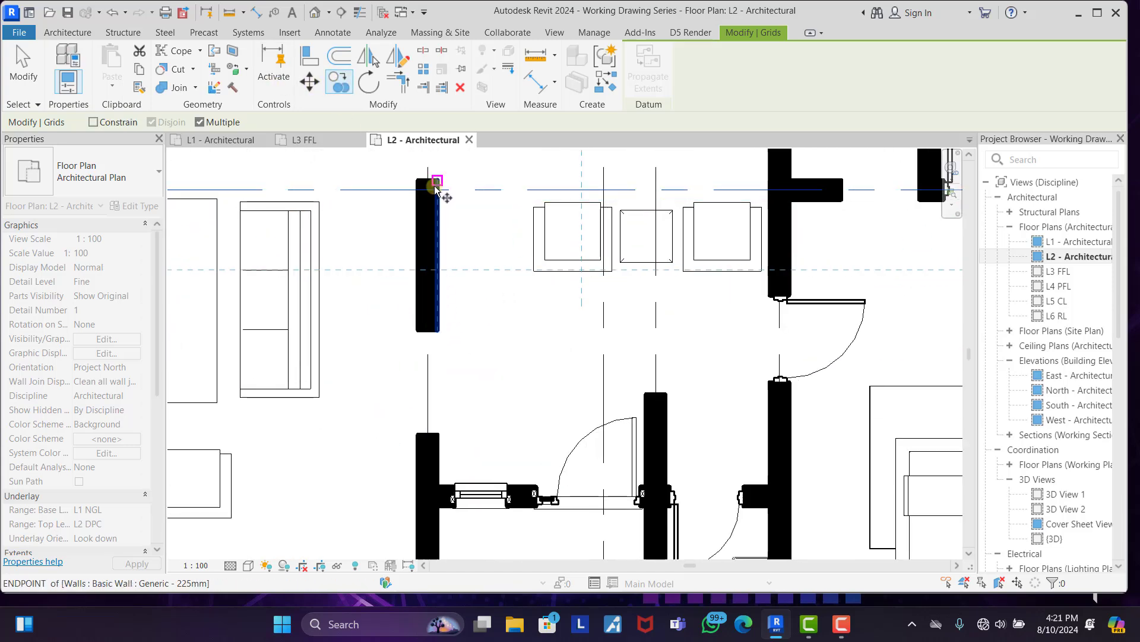
click(428, 190)
scroll(428, 190, down, 3)
scroll(421, 362, up, 3)
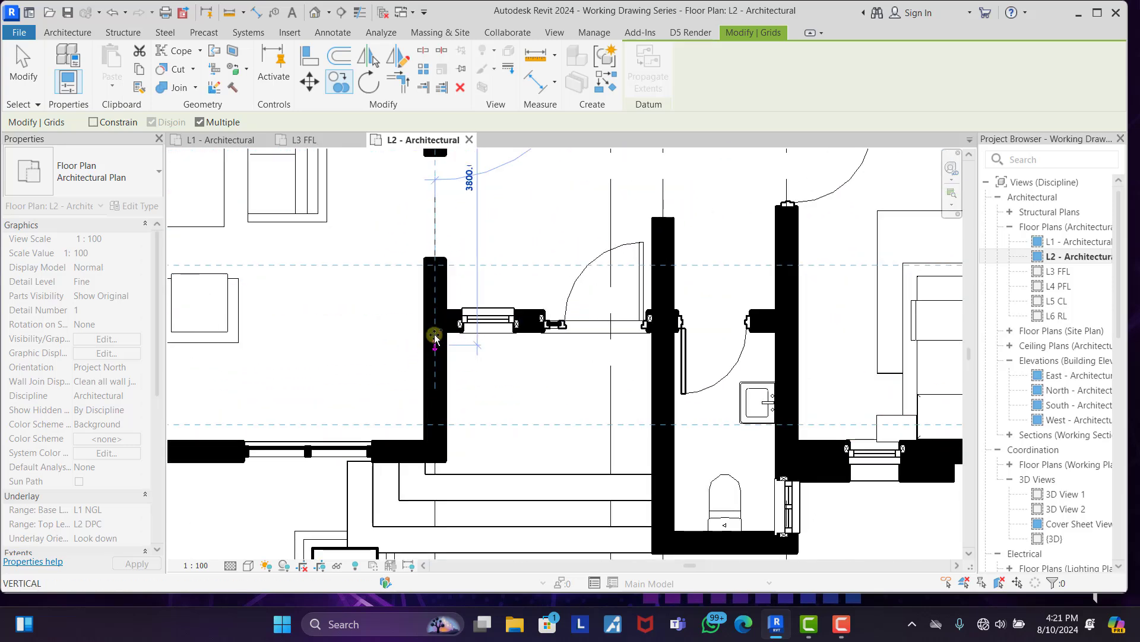
scroll(436, 325, down, 4)
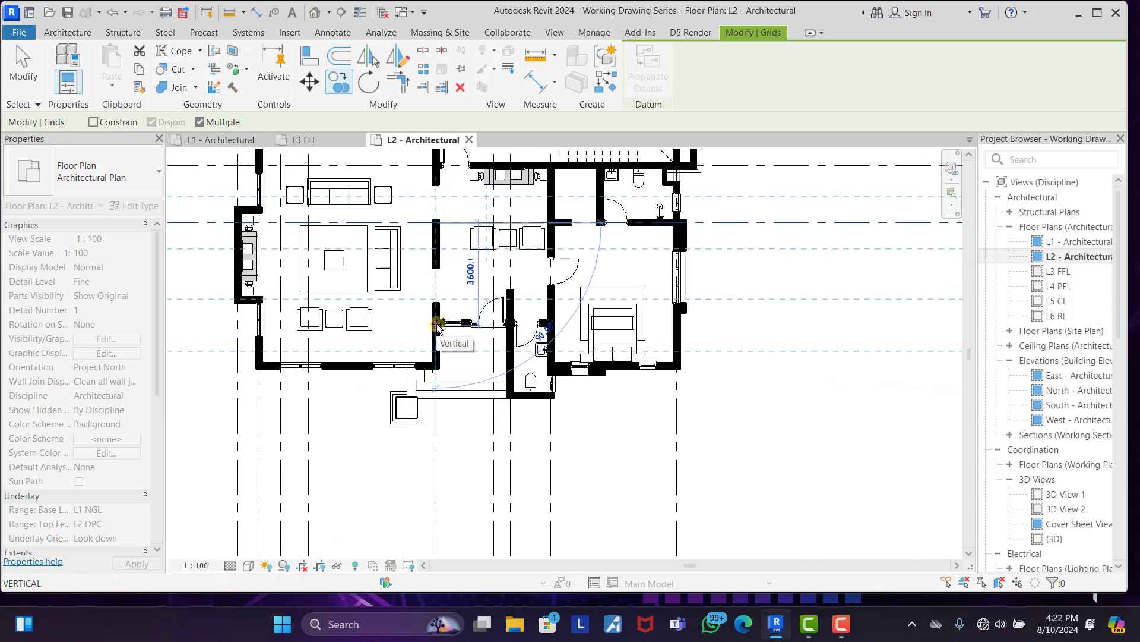
scroll(438, 324, up, 2)
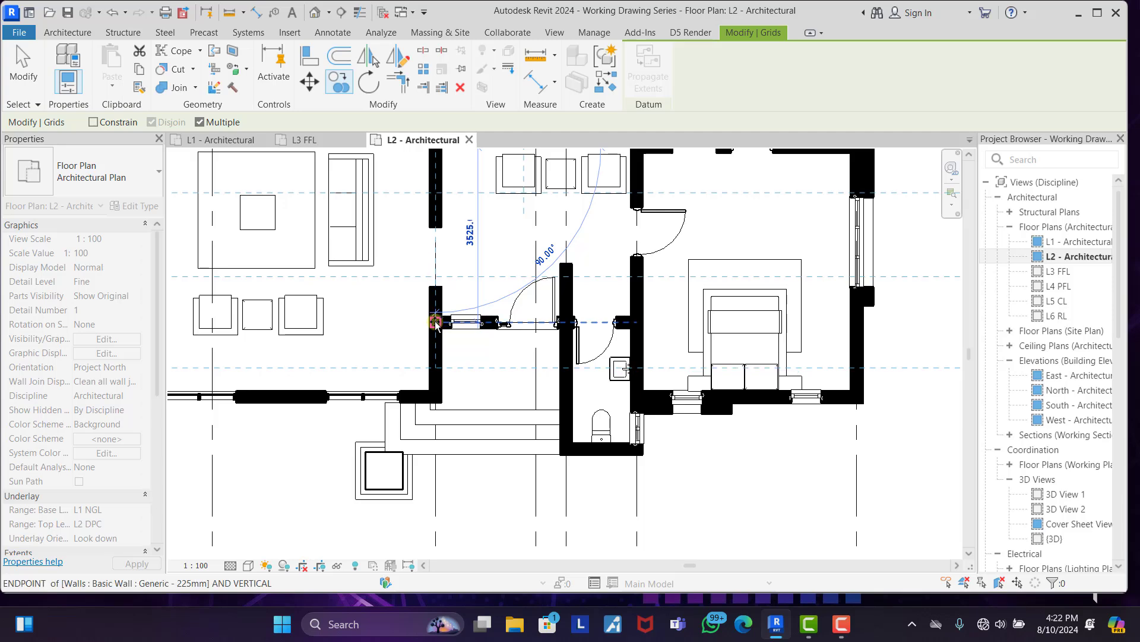
scroll(438, 321, down, 3)
scroll(439, 277, up, 5)
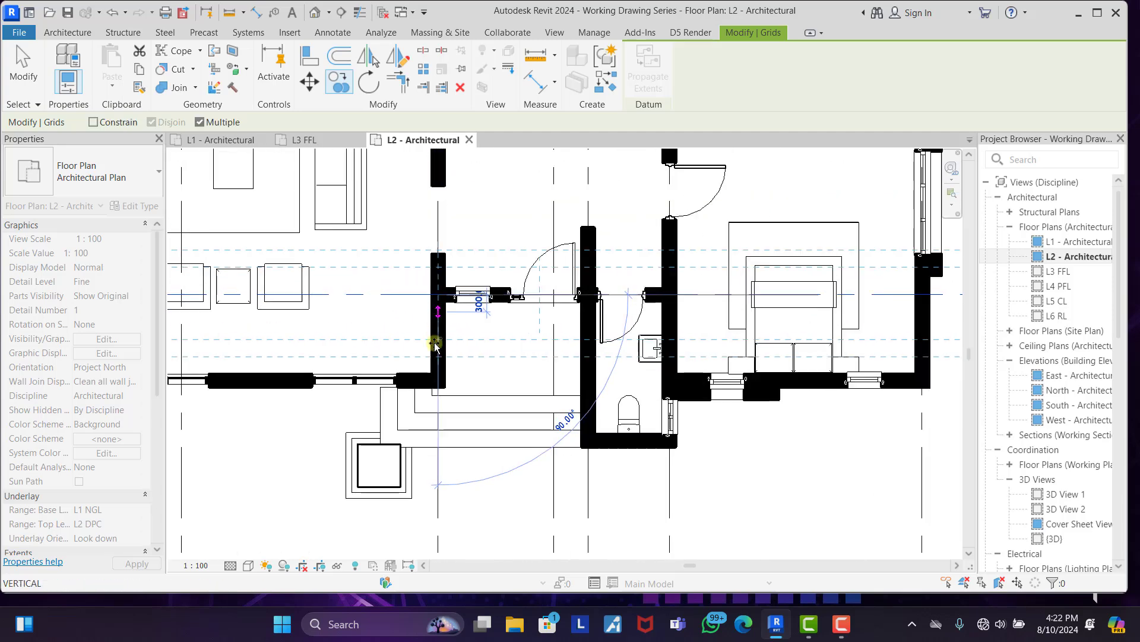
Place horizontal grid copies on the living room's south wall and the front toilet's south wall, and finish copying.
click(340, 82)
click(704, 392)
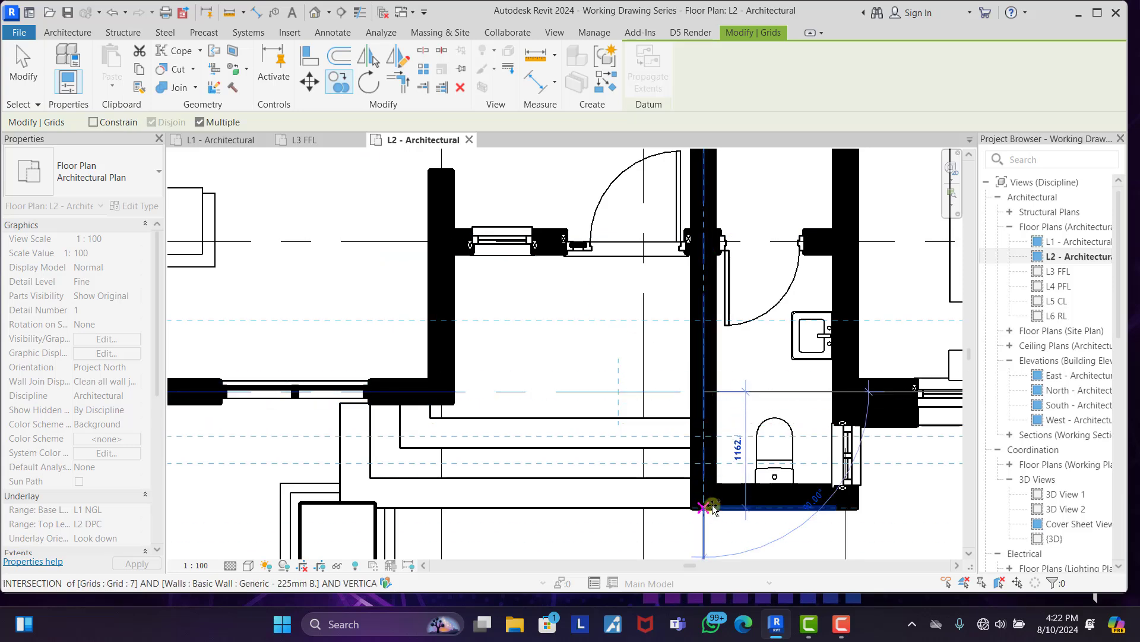
scroll(560, 398, down, 3)
scroll(560, 399, down, 3)
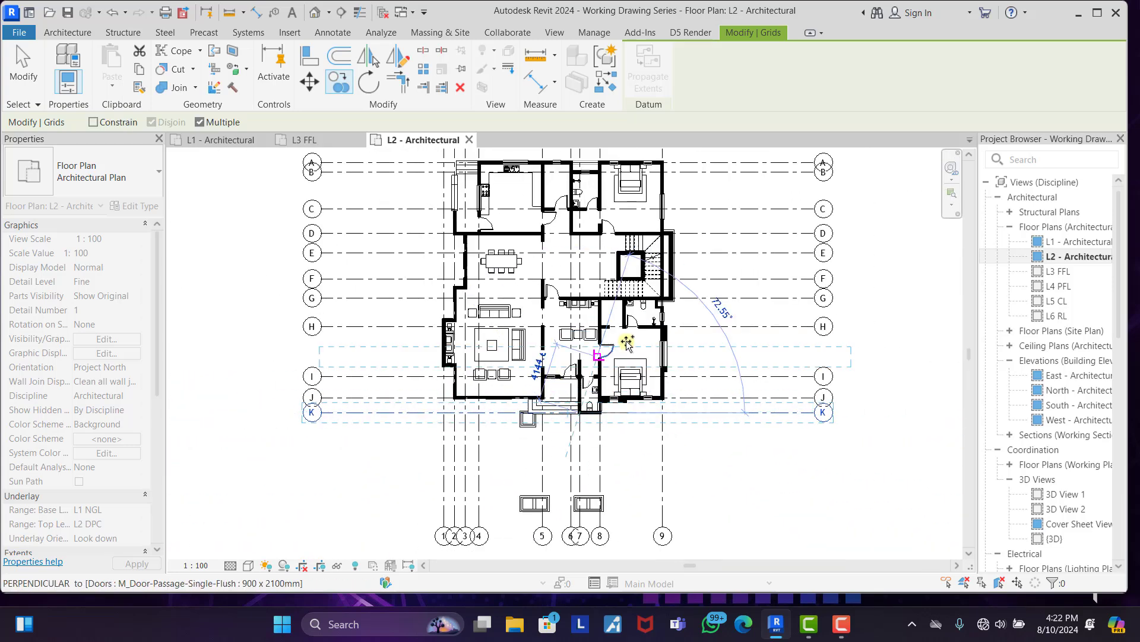
right_click(736, 340)
click(746, 344)
key(Escape)
Examine the full grid layout around the plan and the spacing of the numbered bubbles.
scroll(434, 368, down, 3)
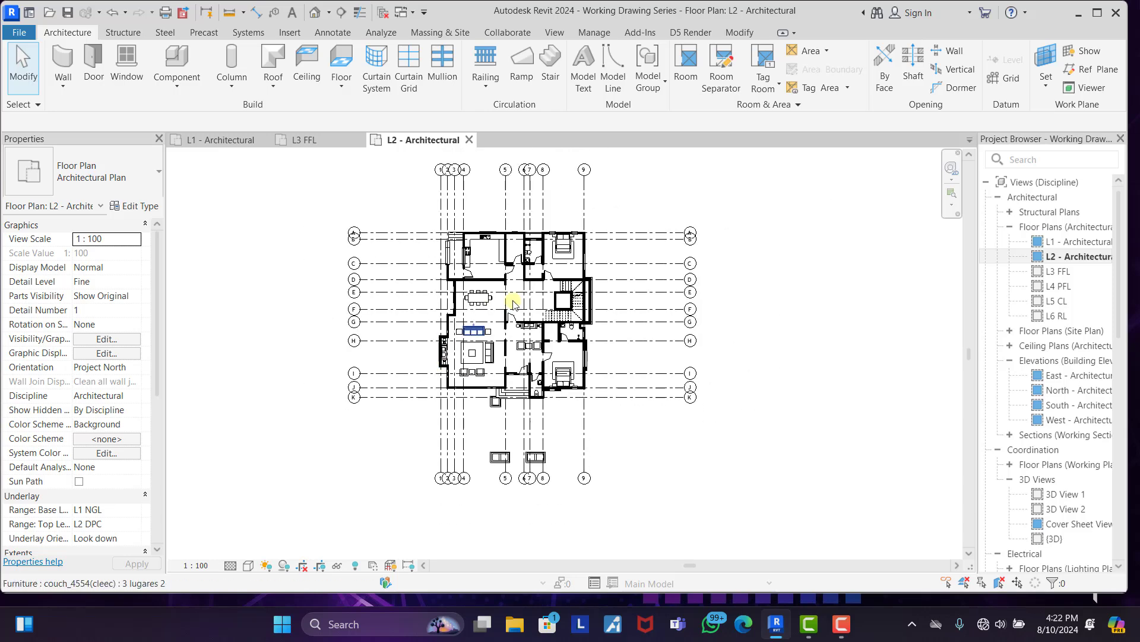
scroll(576, 270, up, 3)
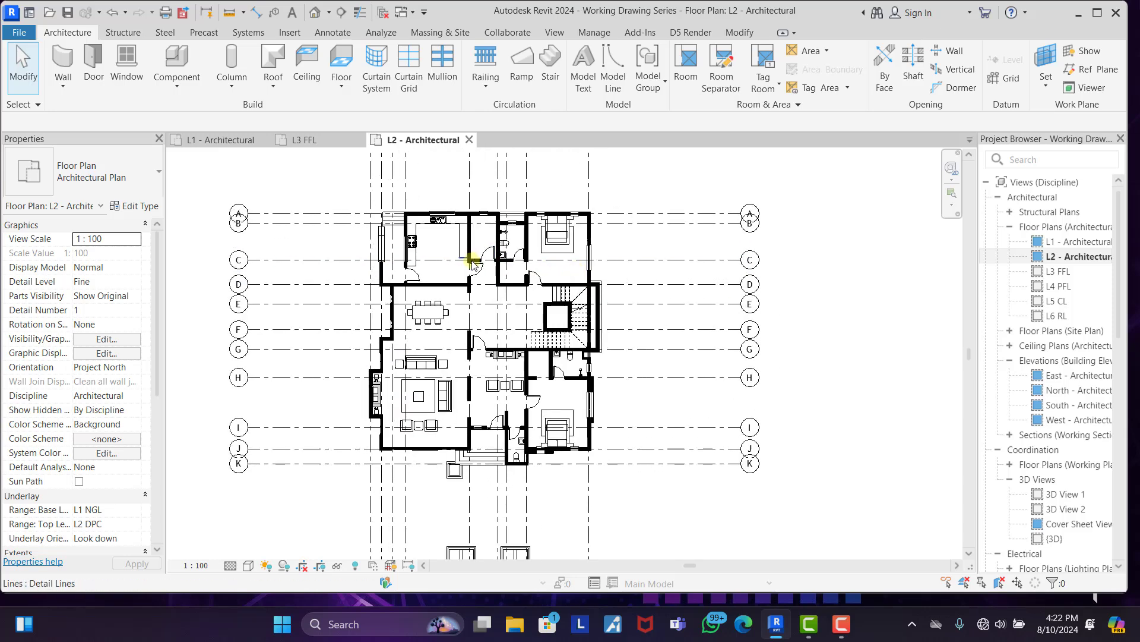
scroll(472, 266, up, 1)
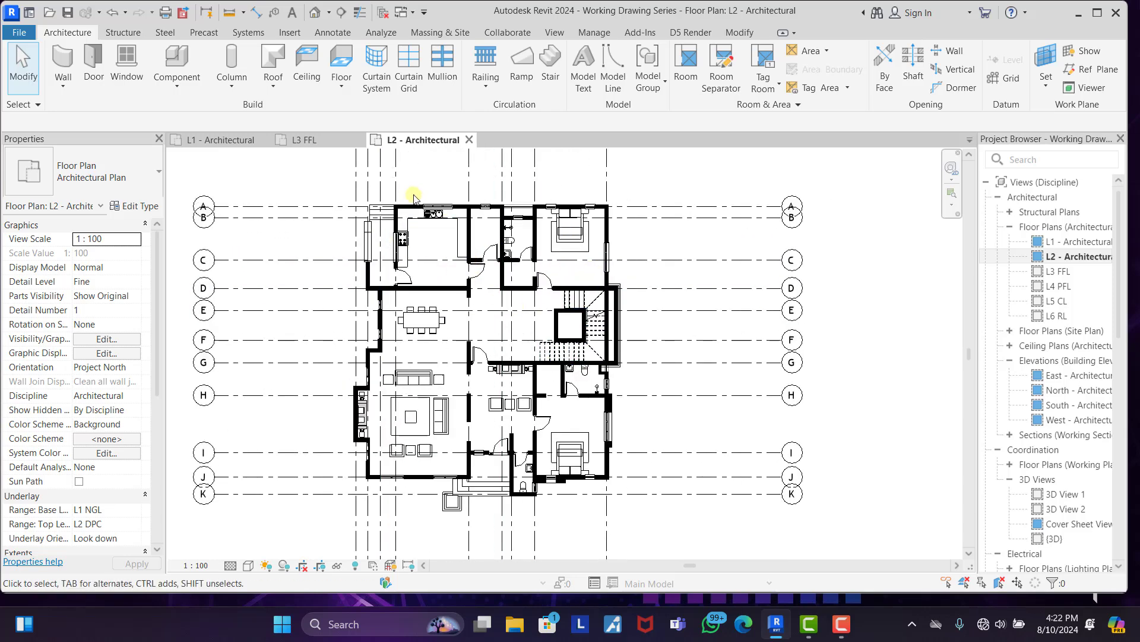
scroll(461, 236, down, 2)
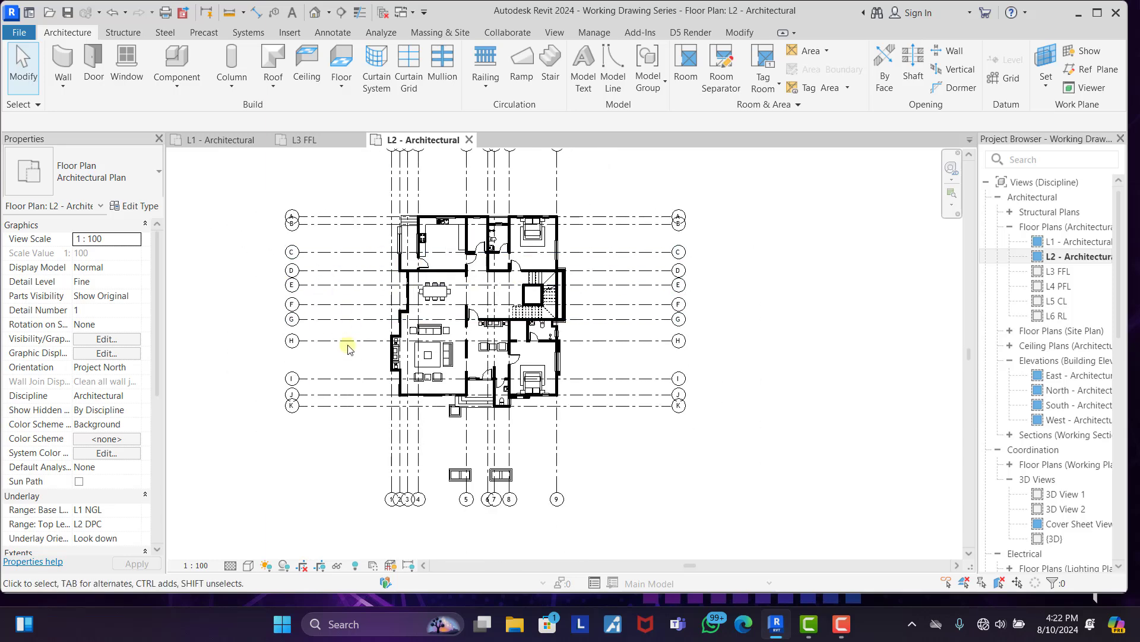
scroll(437, 202, up, 3)
scroll(351, 198, up, 3)
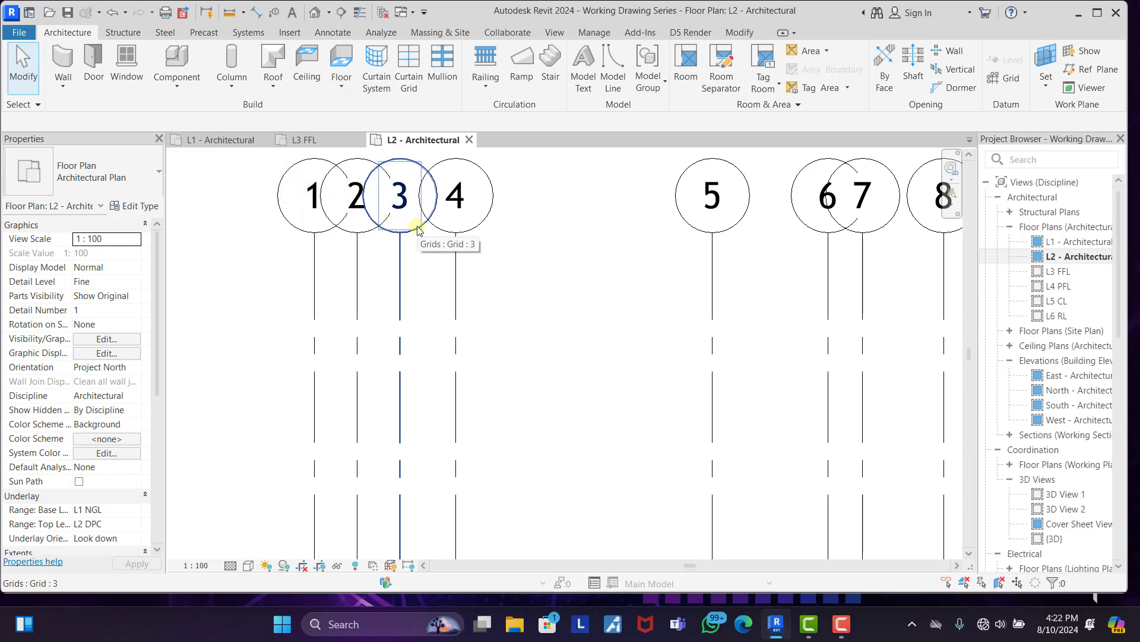
scroll(417, 230, down, 2)
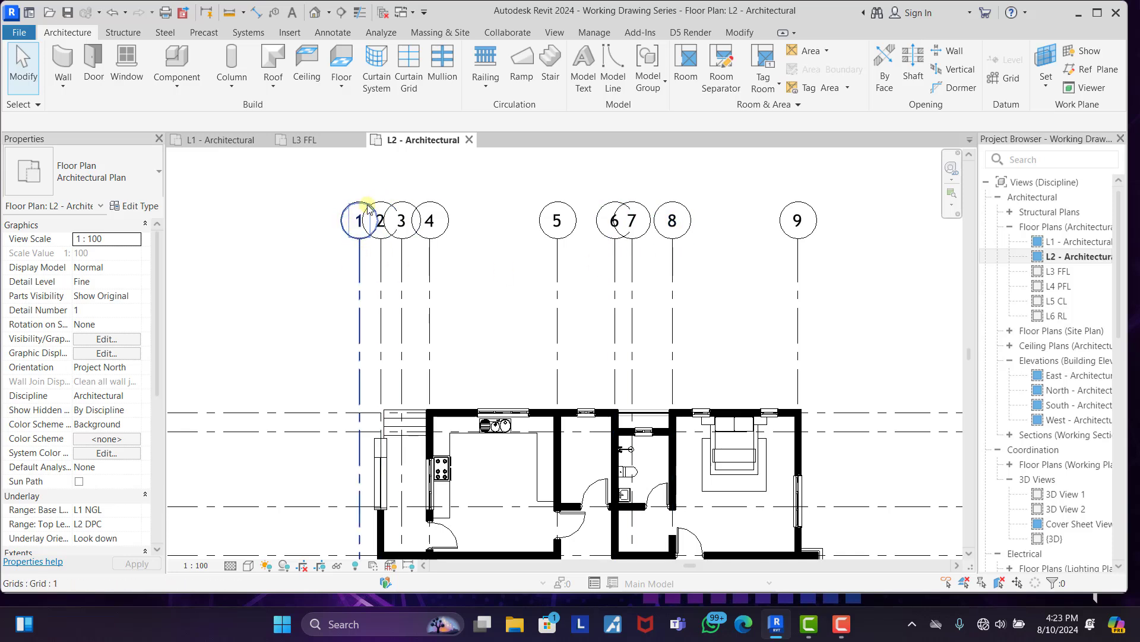
Check grid 1's type properties for the bubble symbol it uses, leaving them unchanged.
click(357, 250)
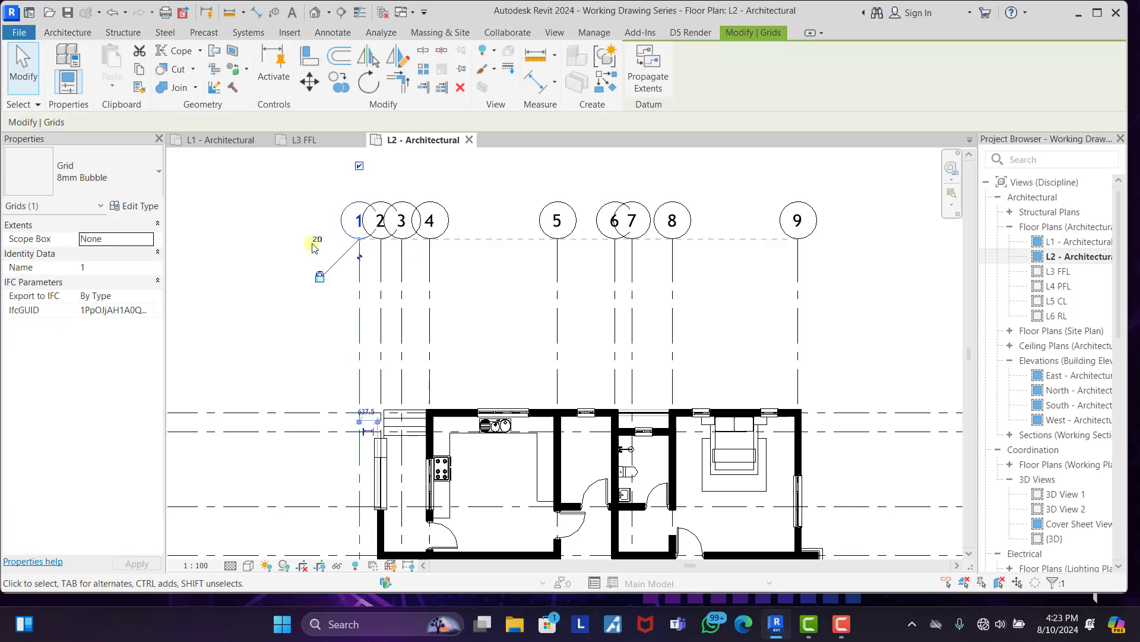
click(142, 205)
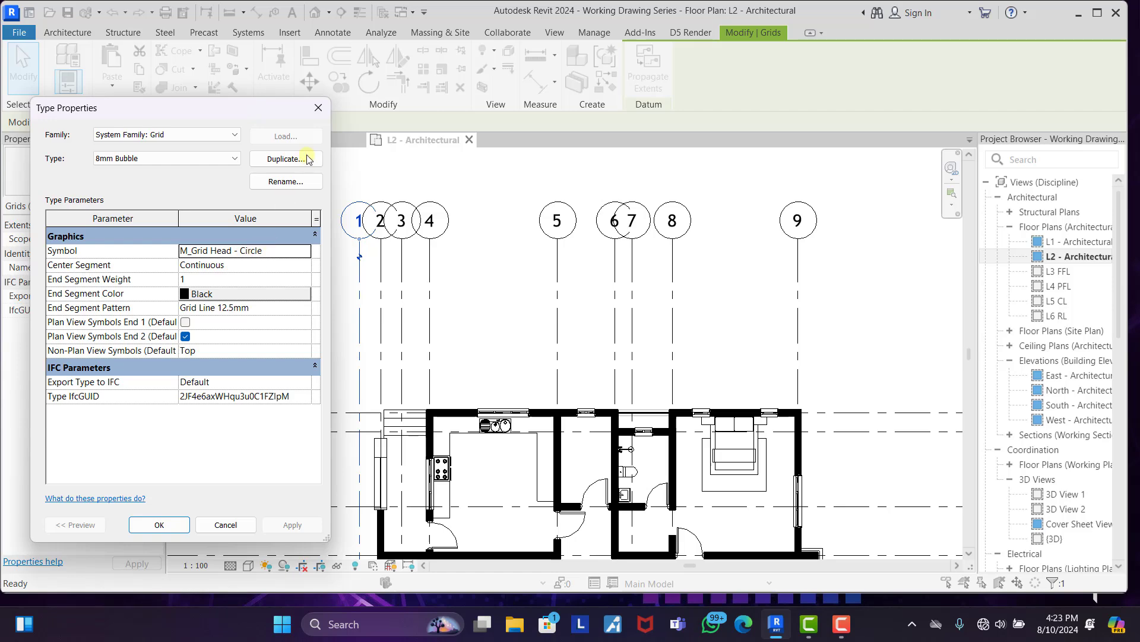
click(317, 109)
click(863, 326)
Expand the Annotation Symbols category among the project's families.
scroll(1044, 416, down, 10)
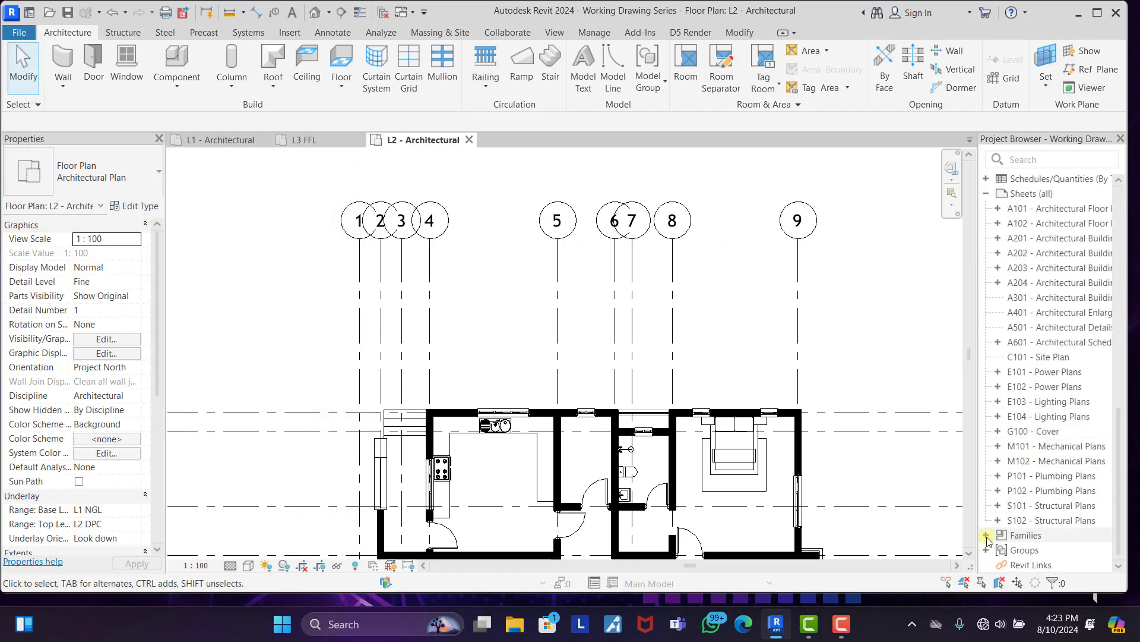
click(988, 538)
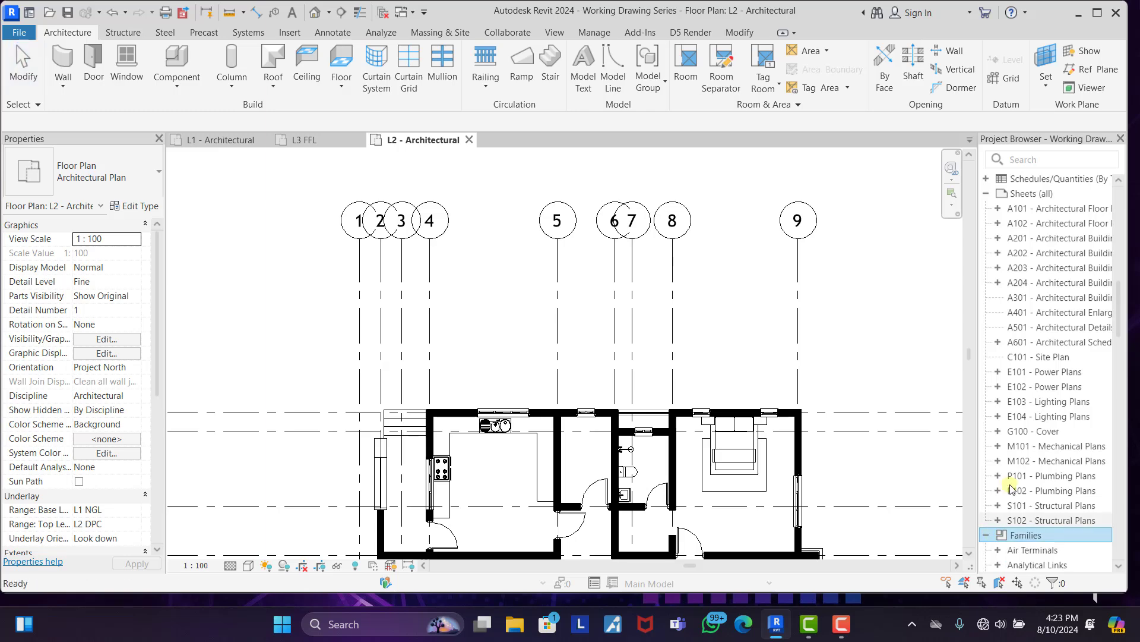
scroll(1003, 505, down, 10)
scroll(1032, 316, up, 3)
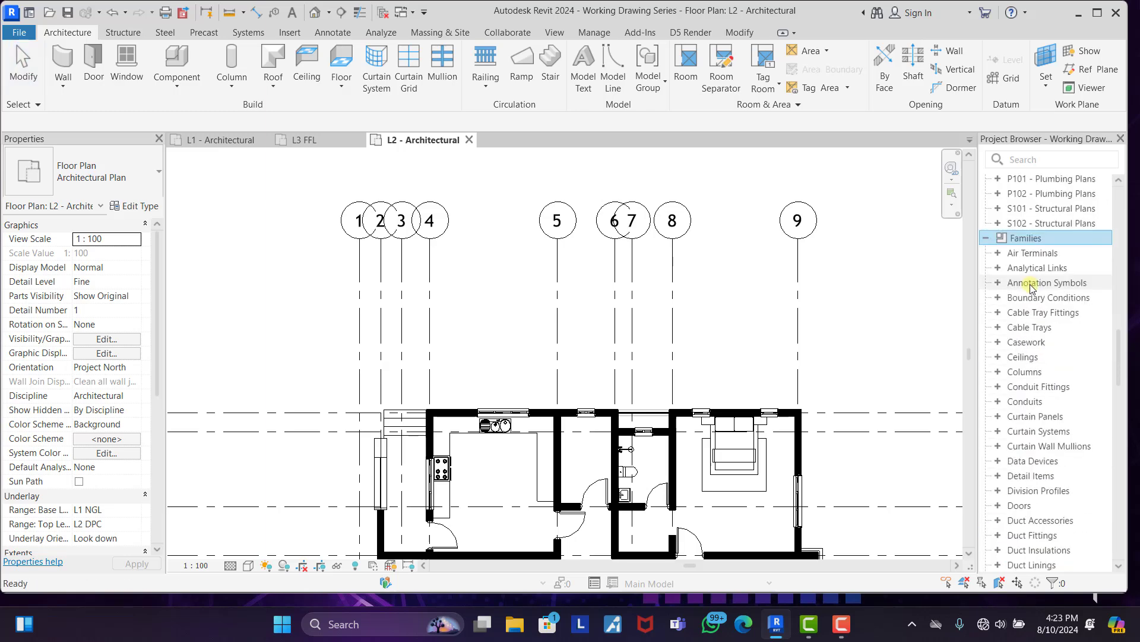
click(998, 284)
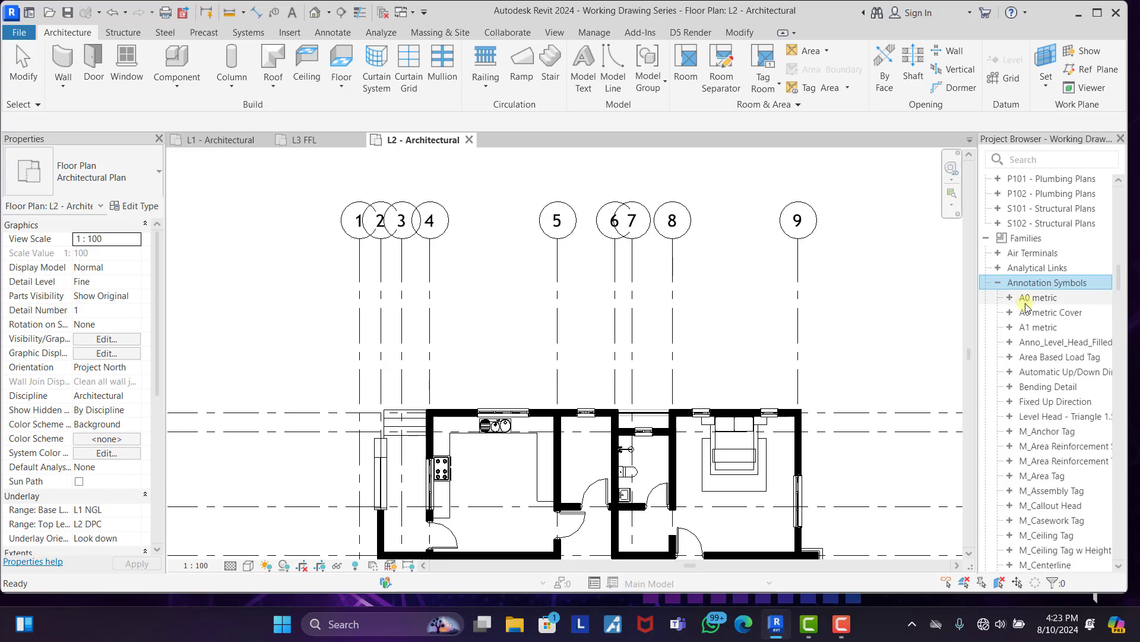
Open the M_Grid Head - Circle annotation symbol family for editing.
scroll(1035, 369, down, 3)
scroll(1033, 370, down, 2)
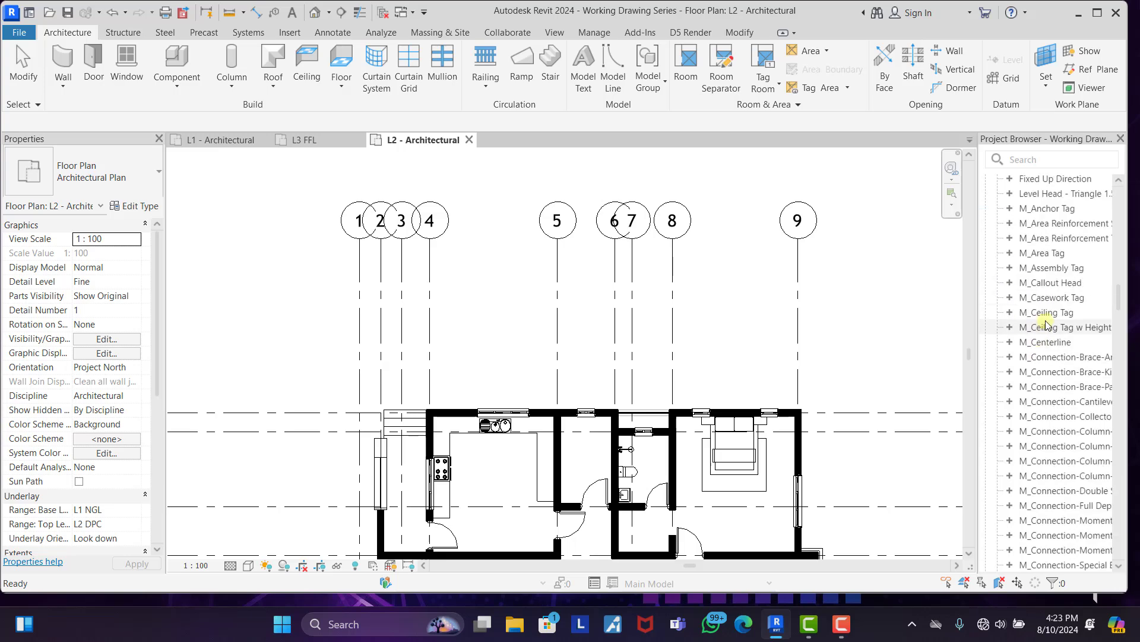
scroll(1046, 322, down, 10)
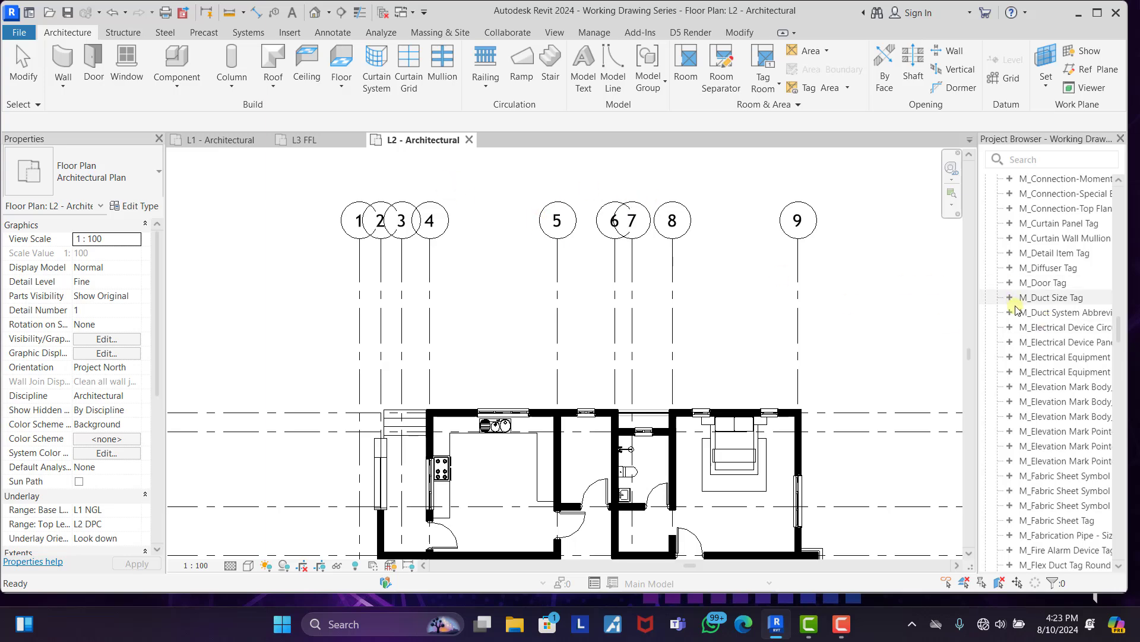
scroll(1034, 356, down, 4)
scroll(1057, 415, down, 2)
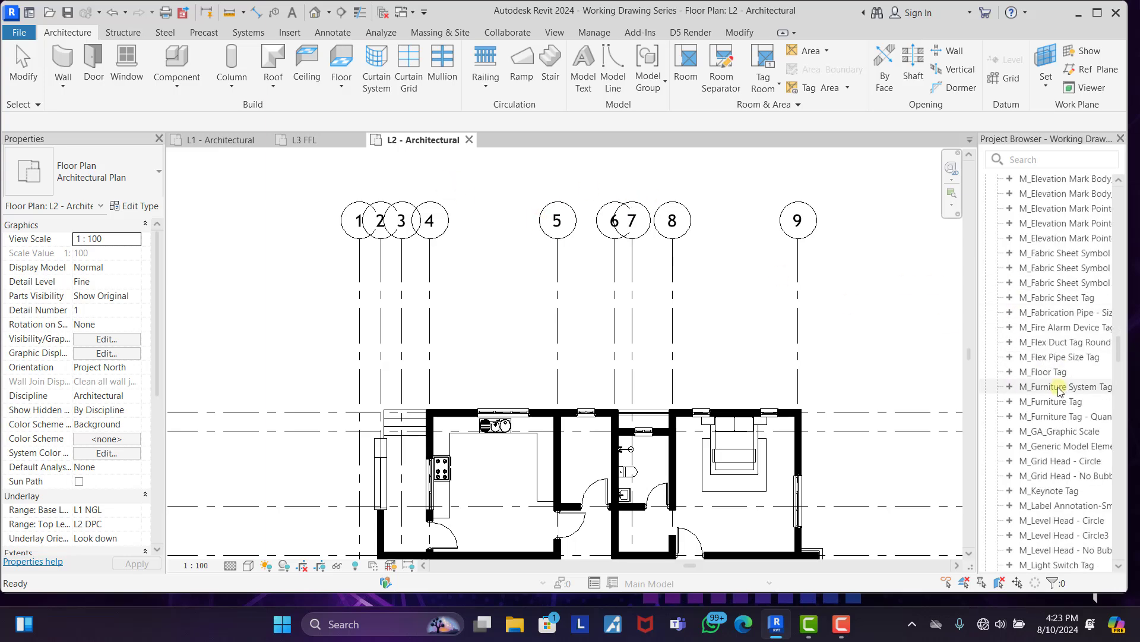
click(1054, 462)
right_click(1054, 462)
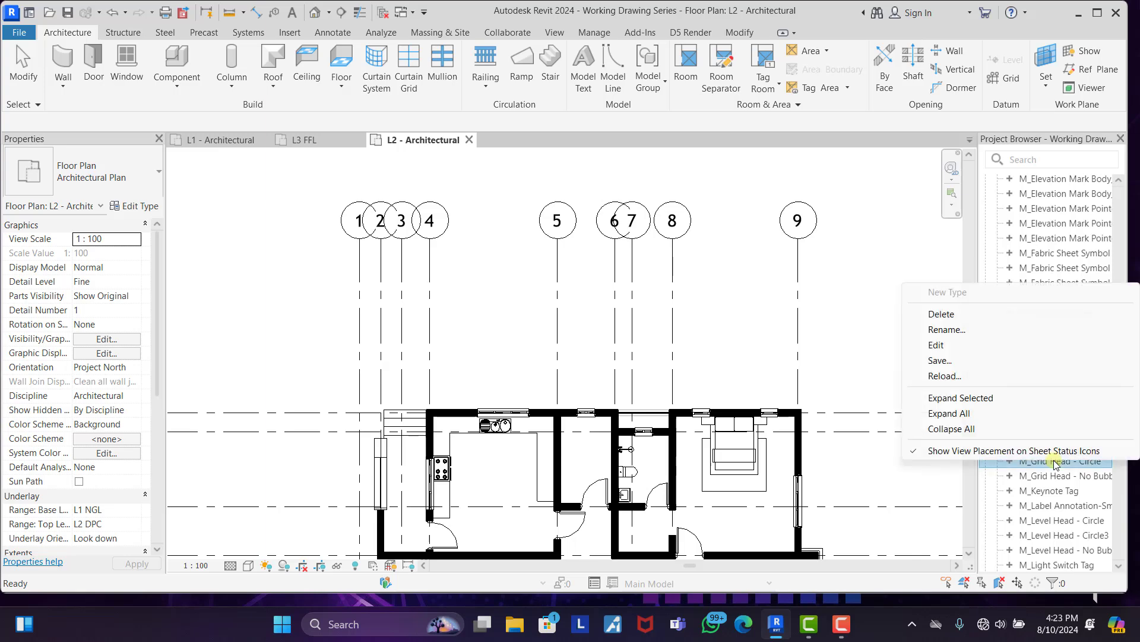
click(939, 350)
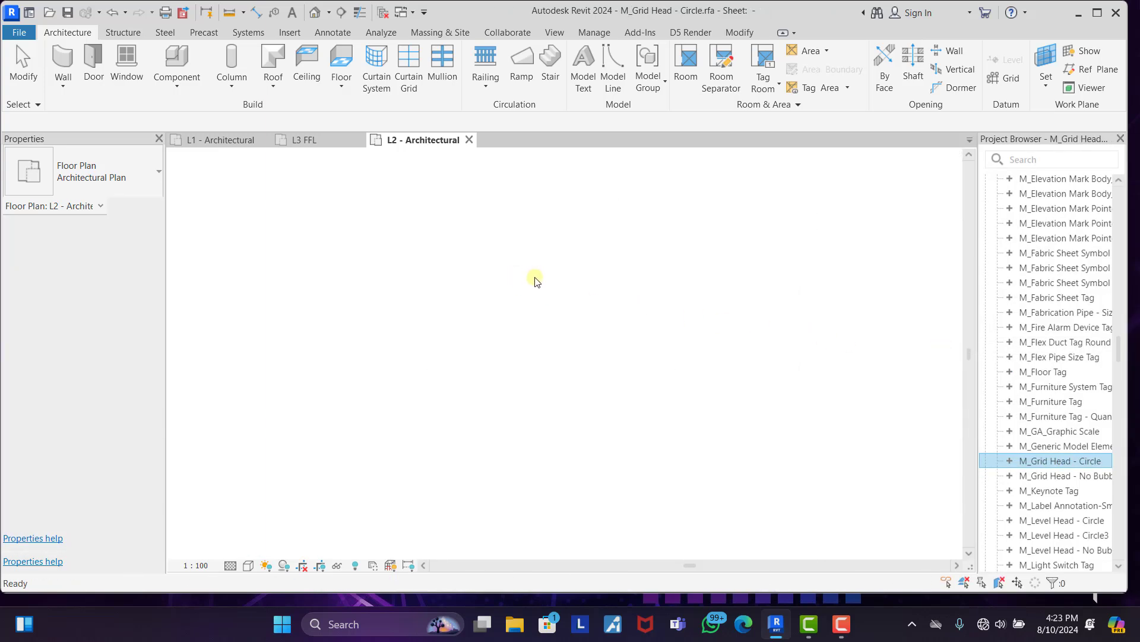
Set the radius of the grid head's circle to 2.5 mm.
click(515, 170)
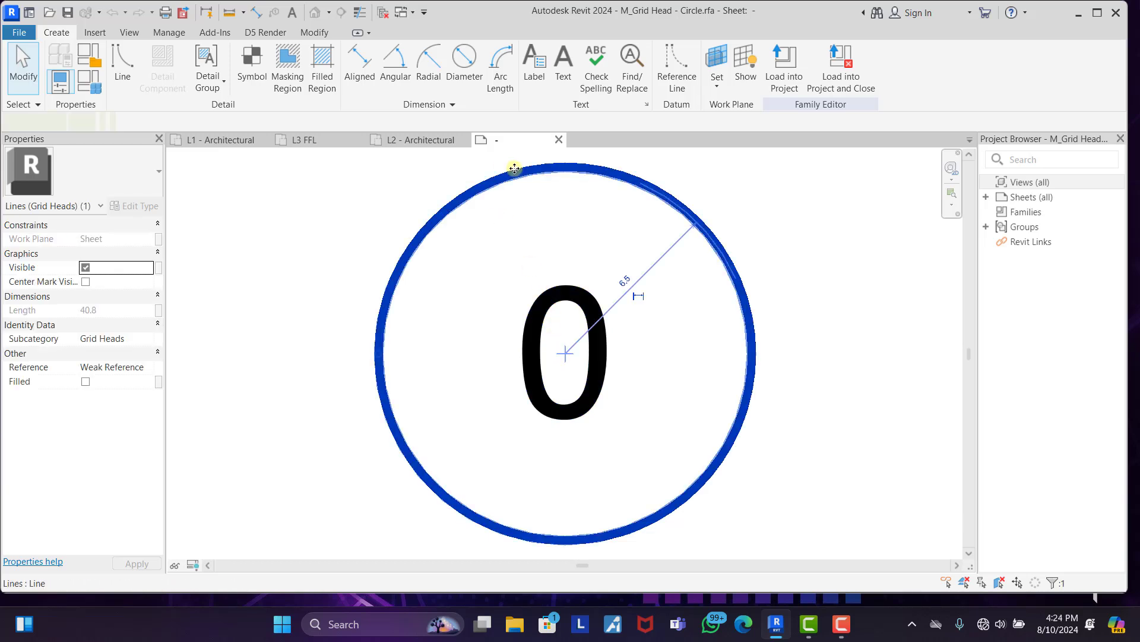
click(623, 276)
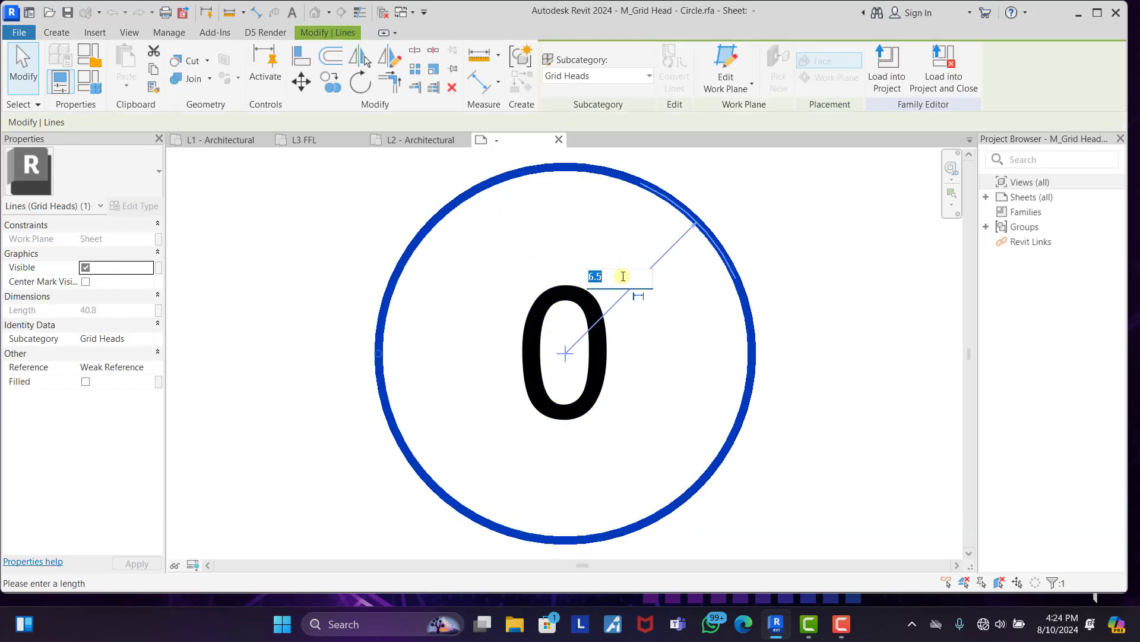
key(Return)
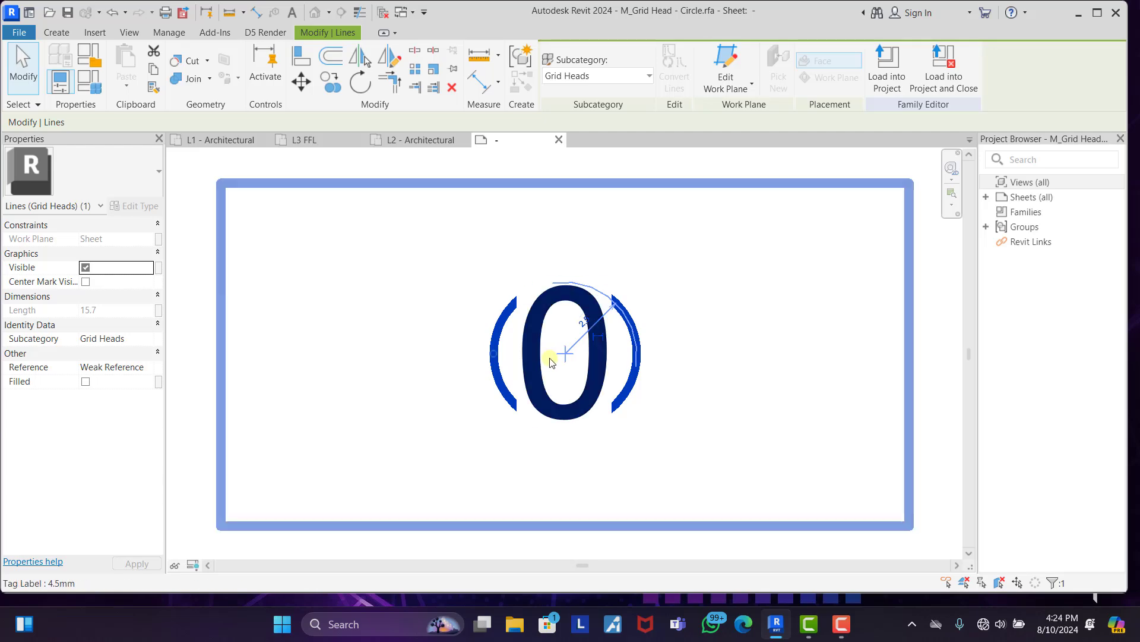
Set the grid head label's text size to 1.5 mm and its font to Elegant Lux Mager.
click(544, 319)
click(132, 206)
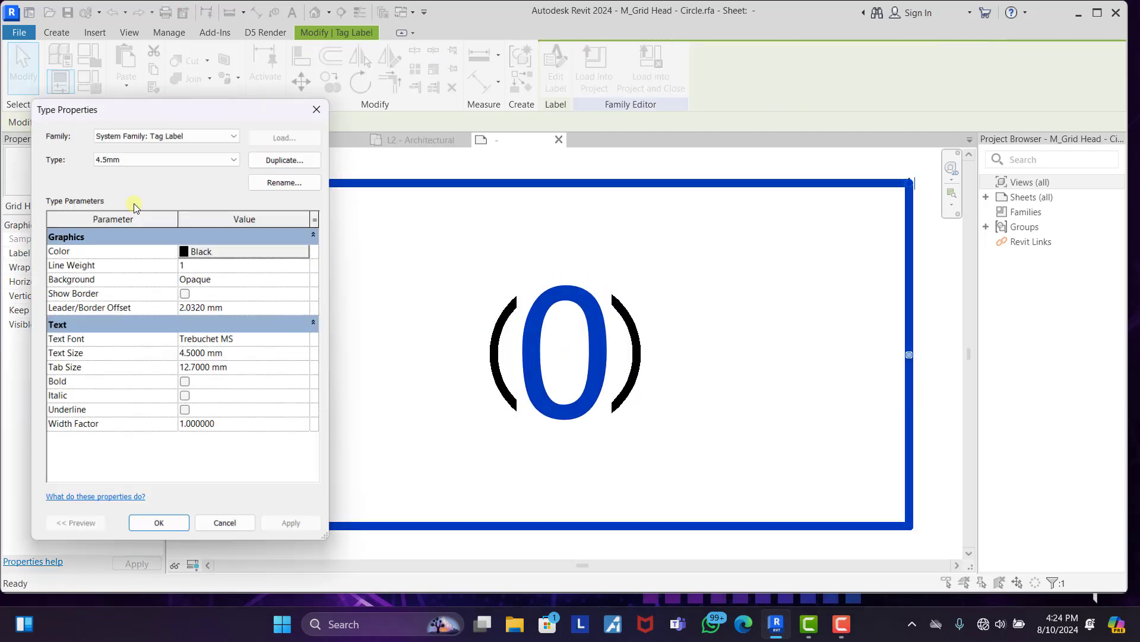
double_click(189, 356)
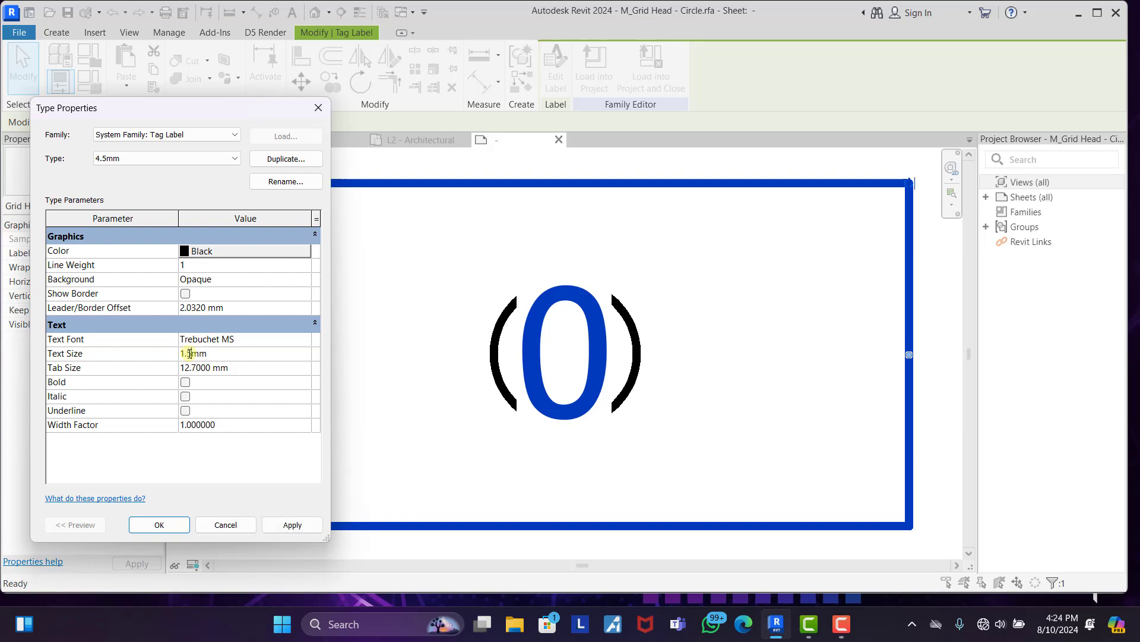
click(306, 342)
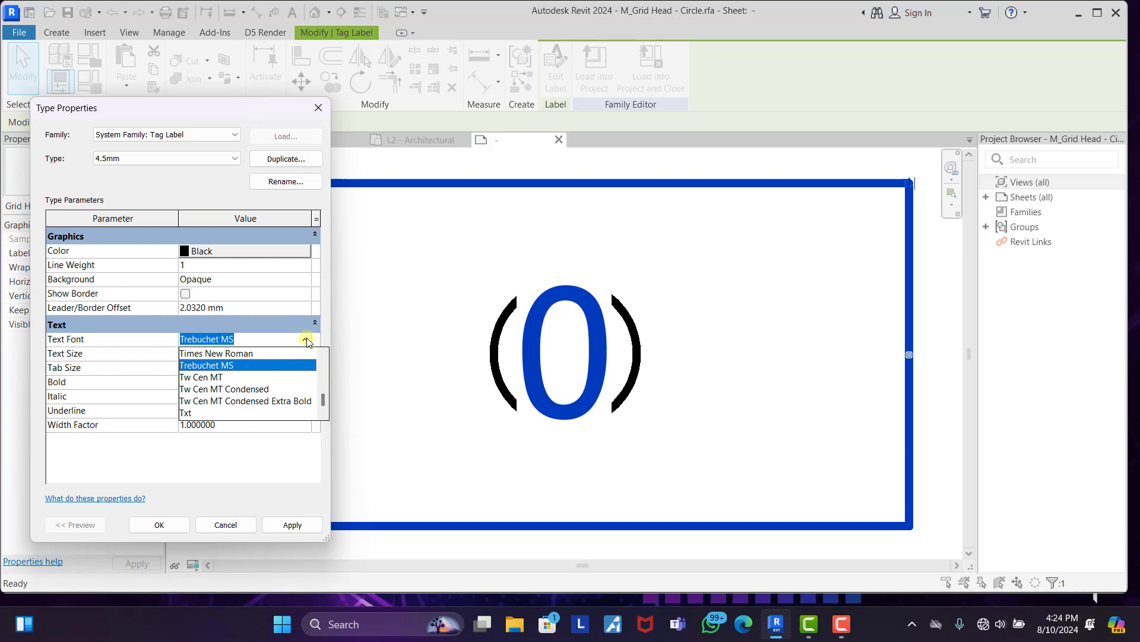
text(E)
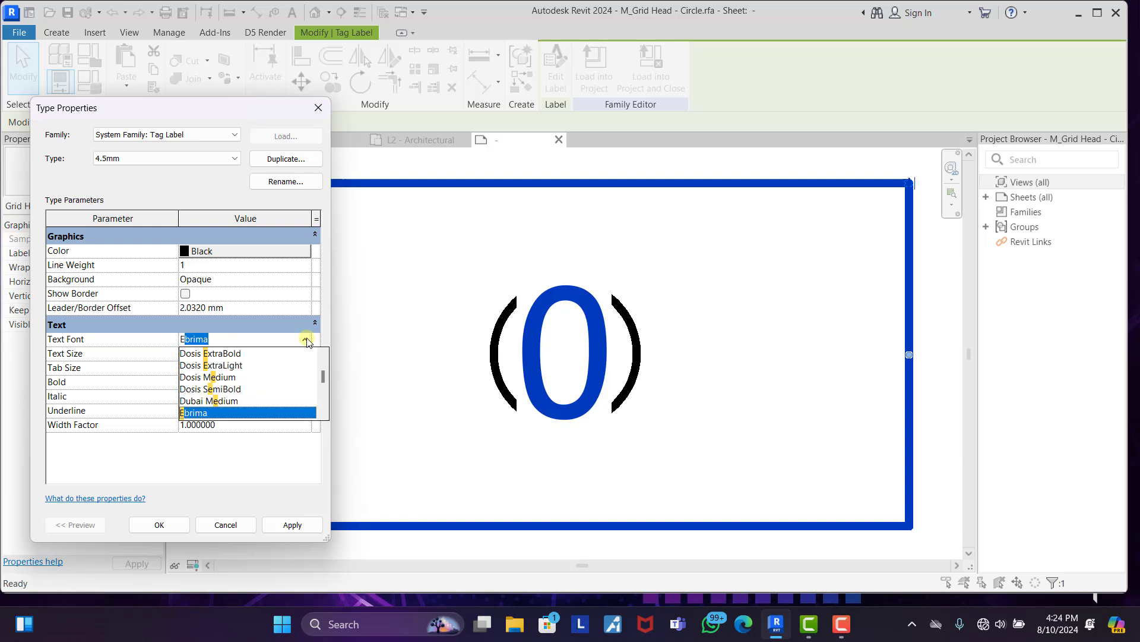
text(legant Lux Mager)
key(Return)
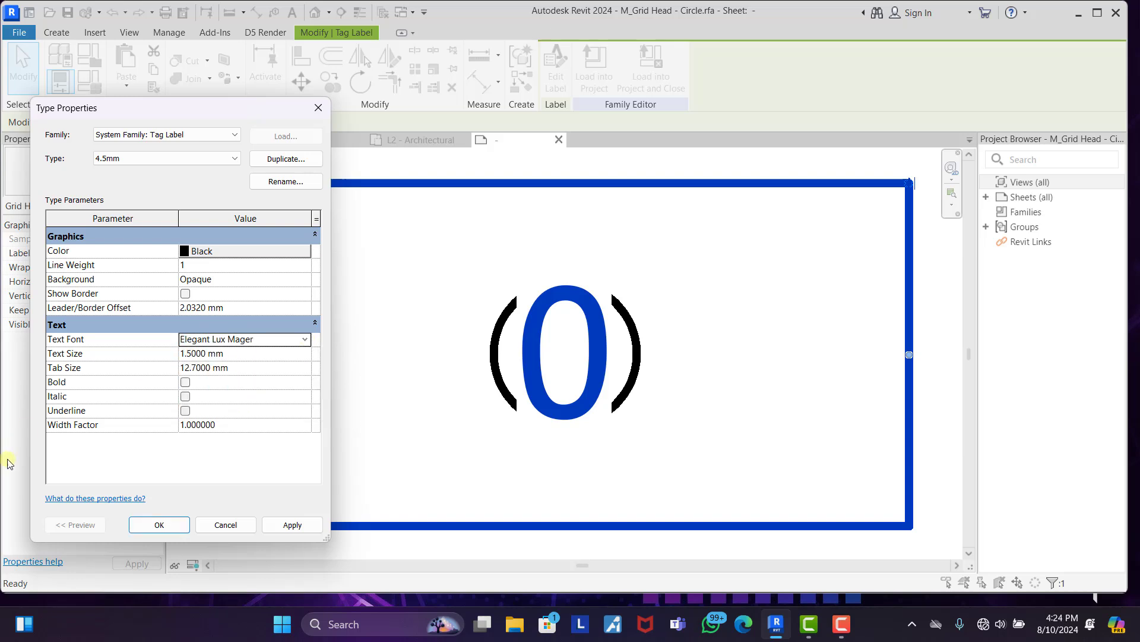
click(160, 525)
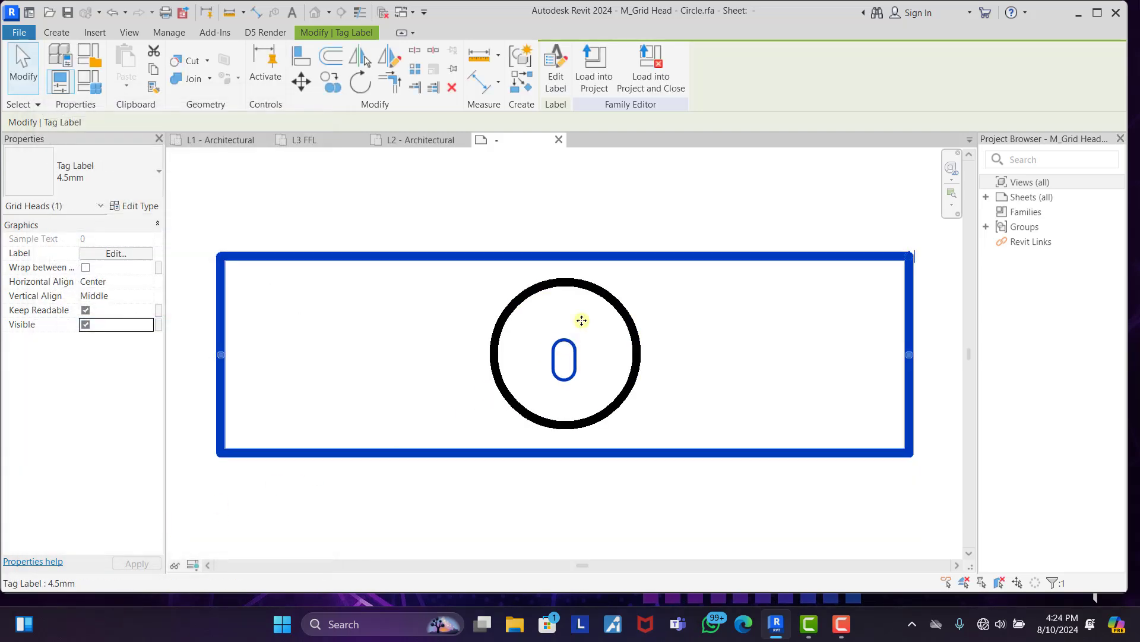
Nudge the grid head label slightly upward to centre it within the circle.
click(562, 224)
click(569, 352)
key(Up)
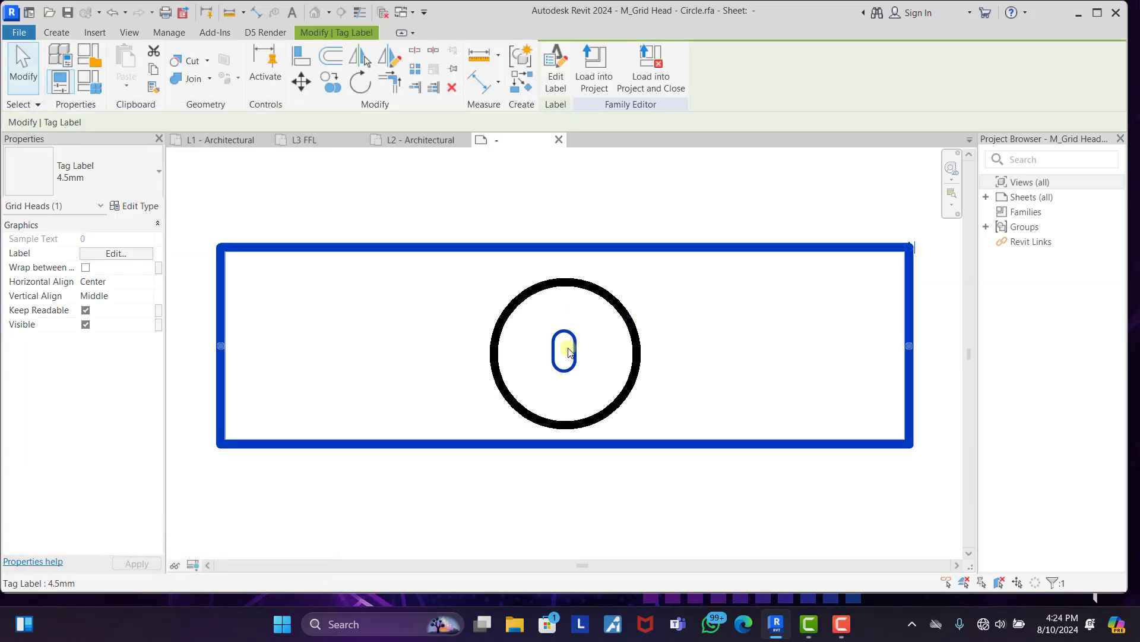
key(Escape)
Set the radius of the grid head's circle to 2 mm.
click(593, 288)
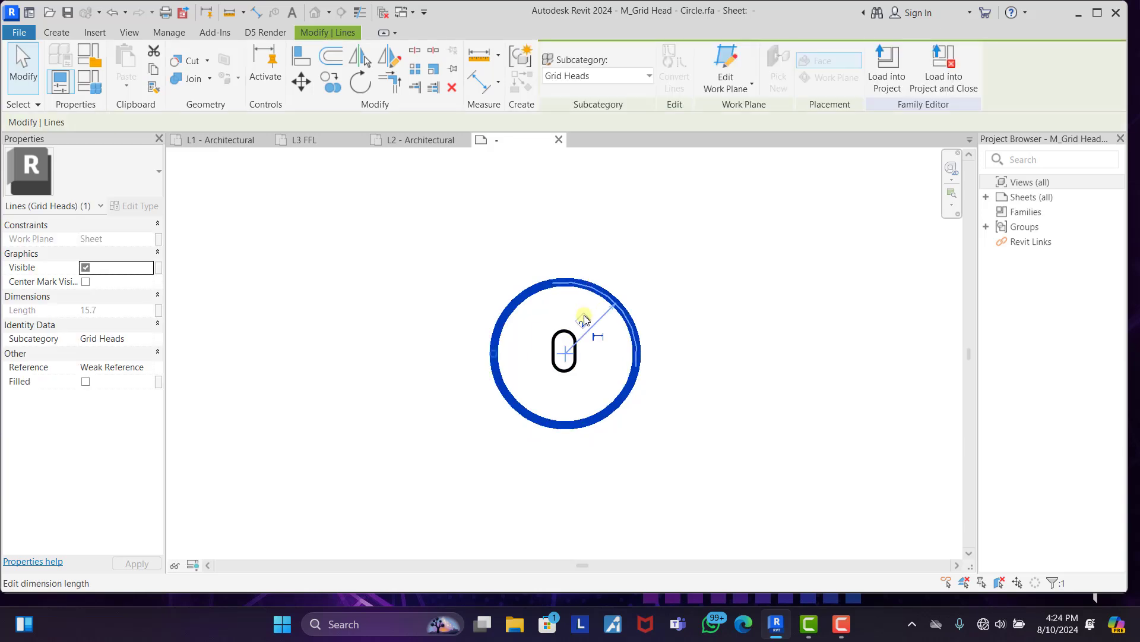
key(Return)
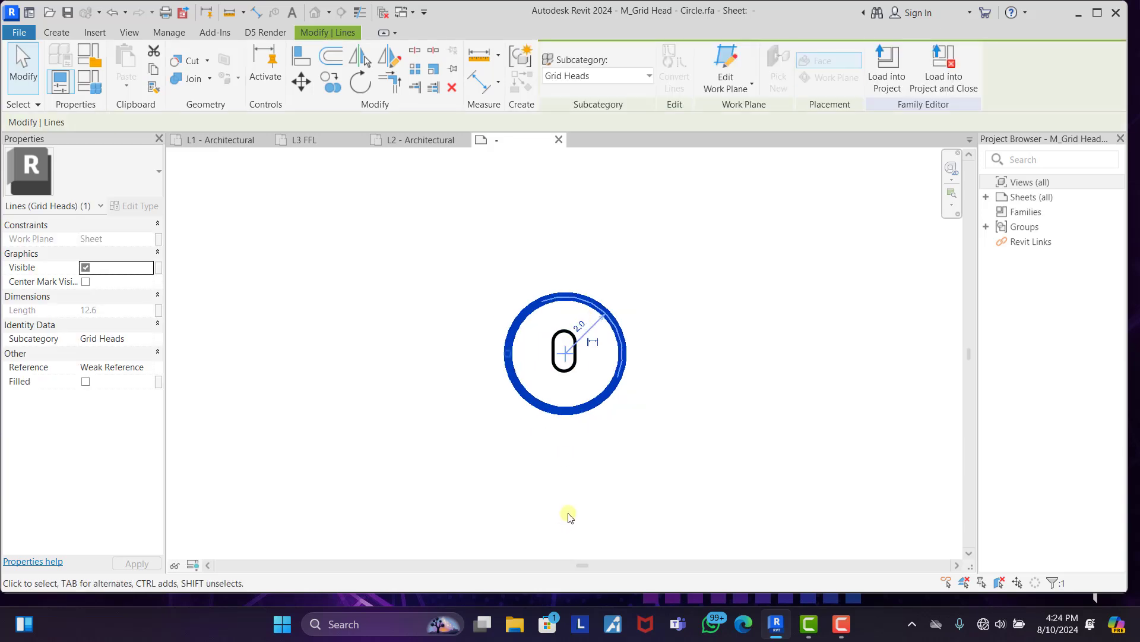
click(570, 512)
Load the edited grid head family into the project, overwriting the existing version and its parameter values.
click(575, 71)
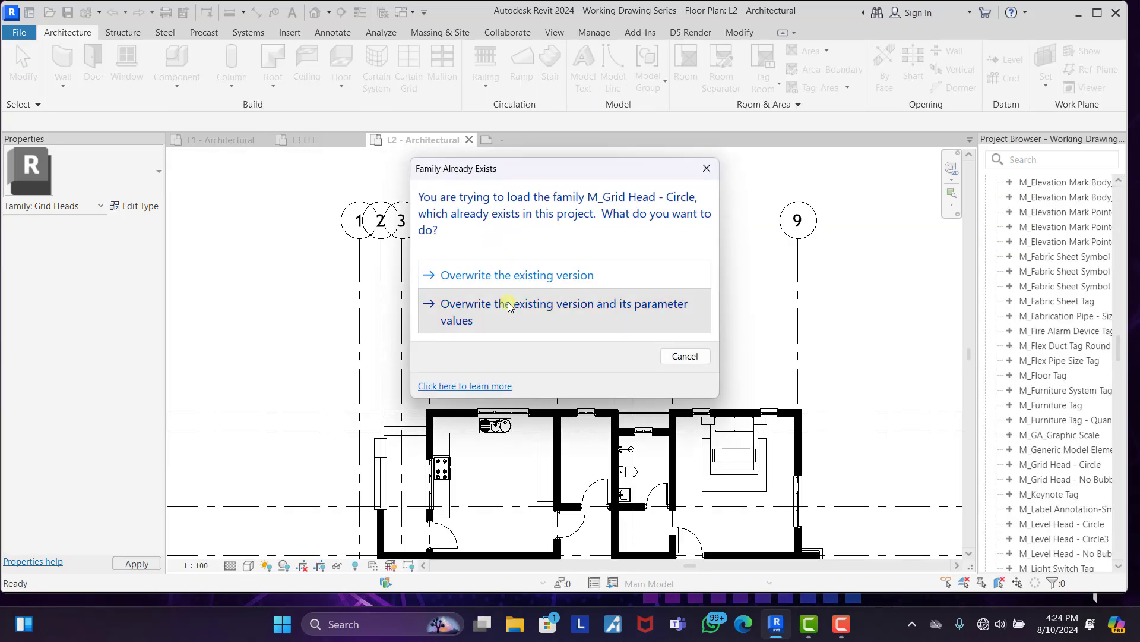
click(508, 301)
scroll(495, 297, down, 2)
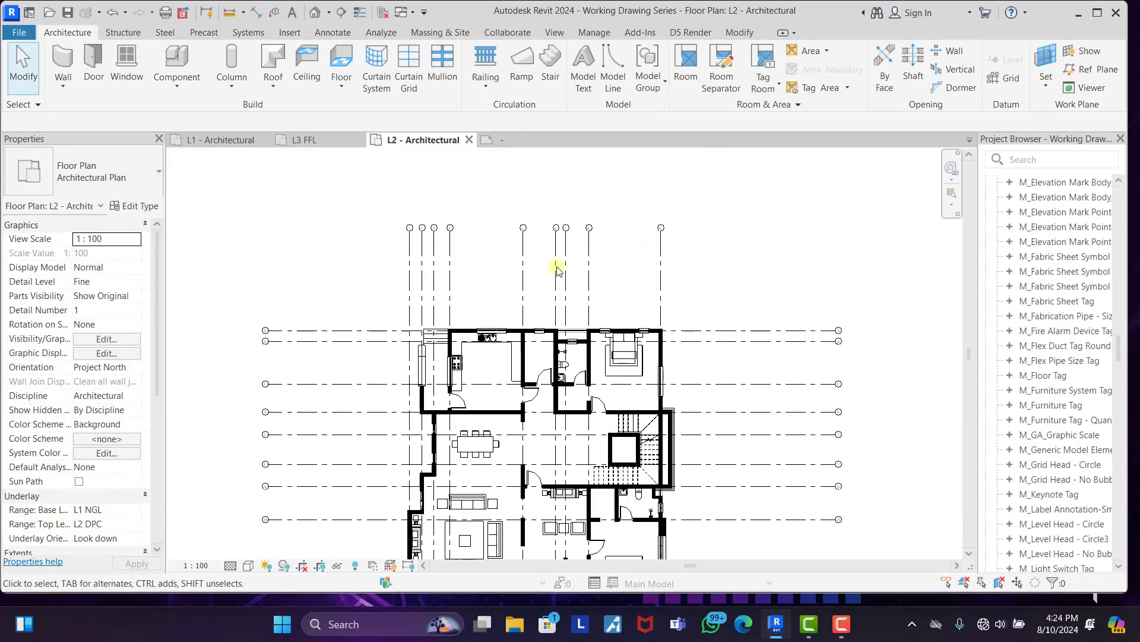
Shorten the upper ends of the numbered grids so their bubbles sit closer to the building.
scroll(417, 262, up, 2)
click(410, 209)
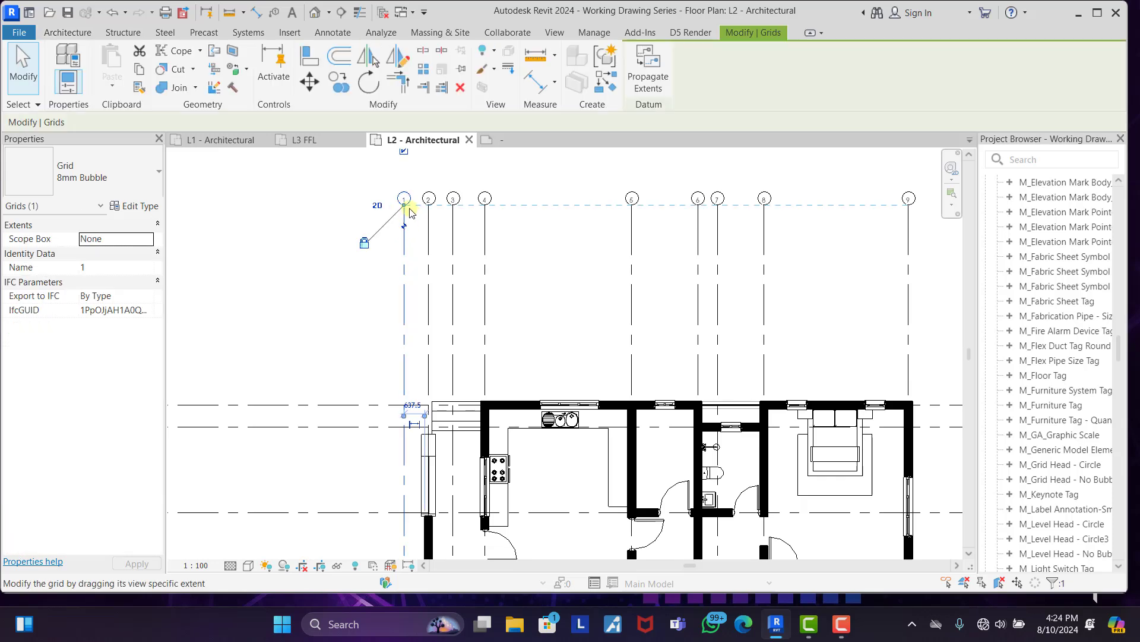
click(516, 211)
scroll(445, 184, down, 4)
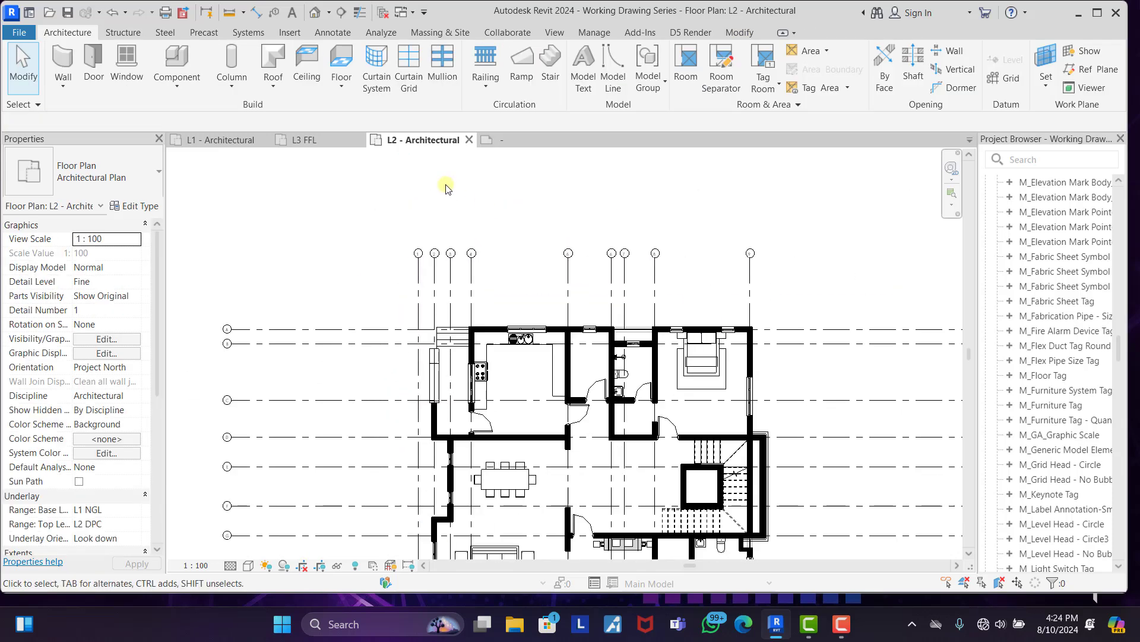
Shorten the left and right ends of the lettered grids so their bubbles sit closer to the building.
scroll(343, 265, up, 4)
click(297, 268)
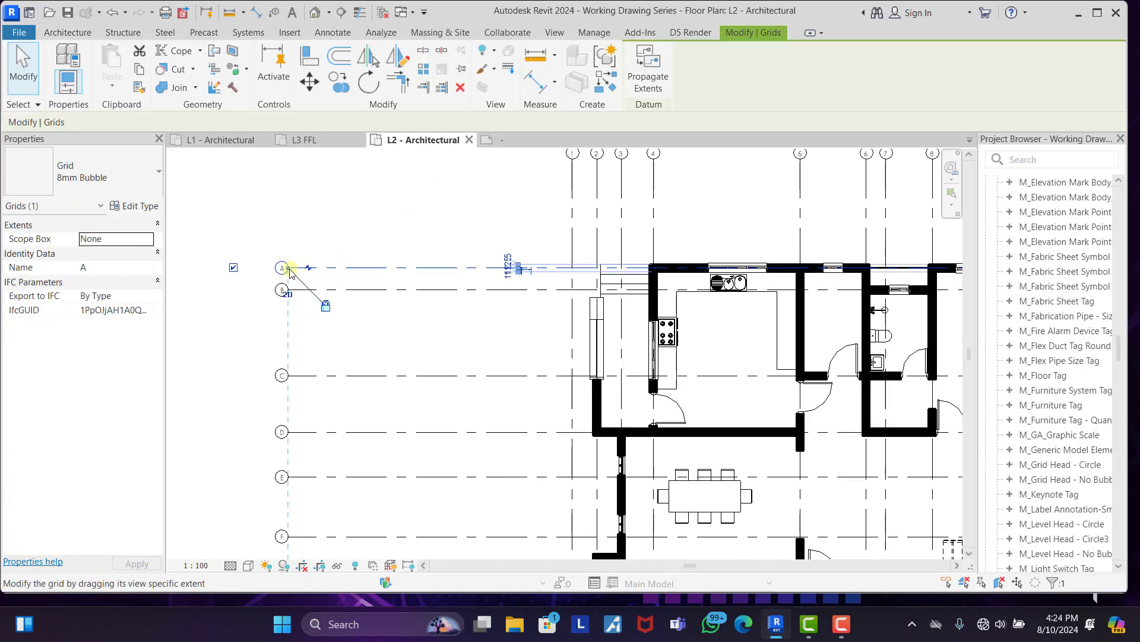
drag(288, 268, 473, 270)
click(404, 231)
scroll(410, 229, down, 4)
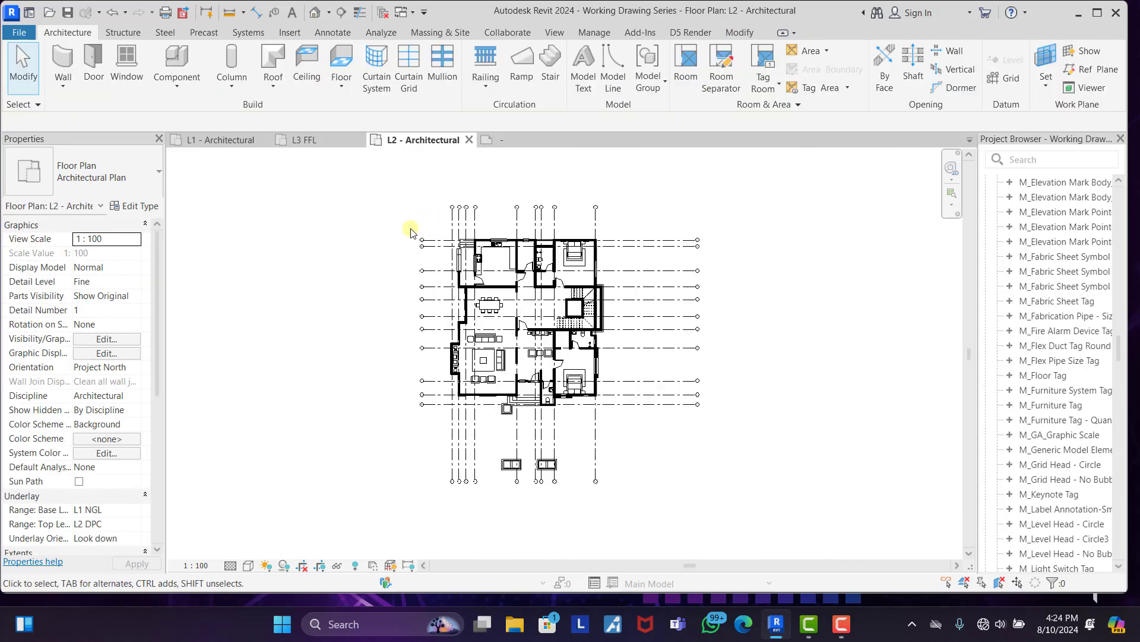
scroll(685, 263, up, 4)
click(677, 226)
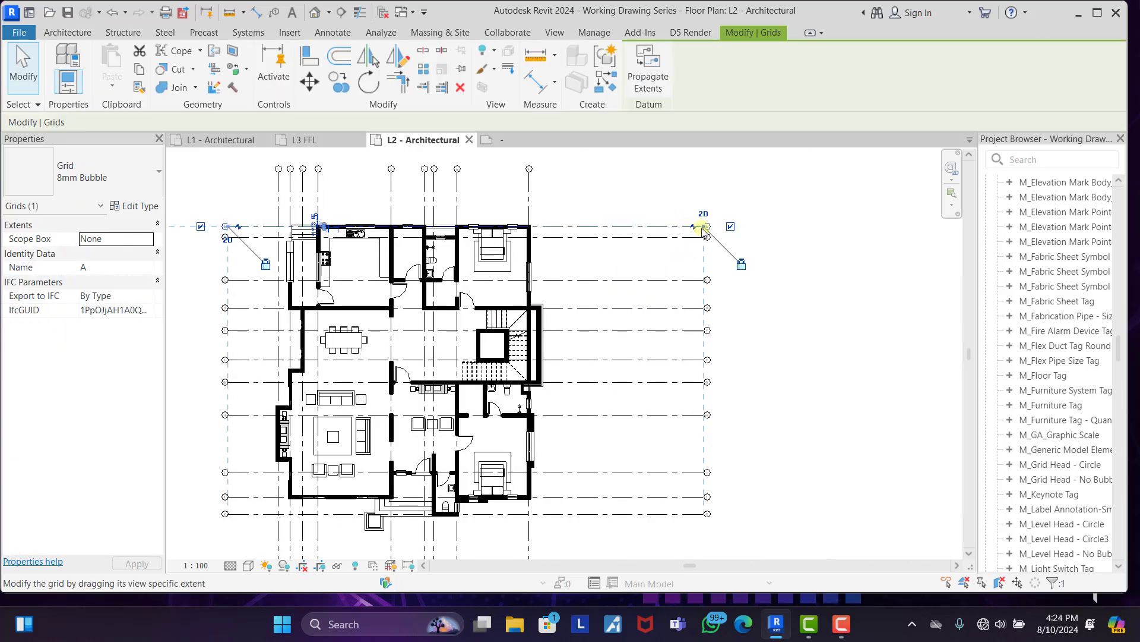
drag(703, 227, 640, 233)
click(687, 173)
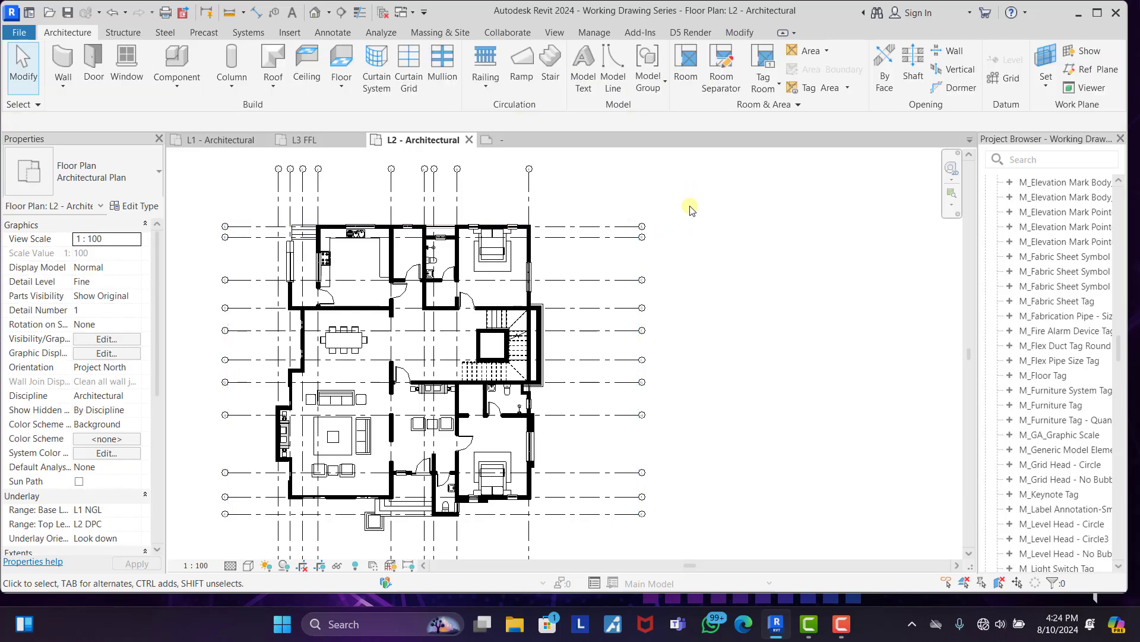
scroll(687, 190, down, 2)
scroll(455, 202, up, 5)
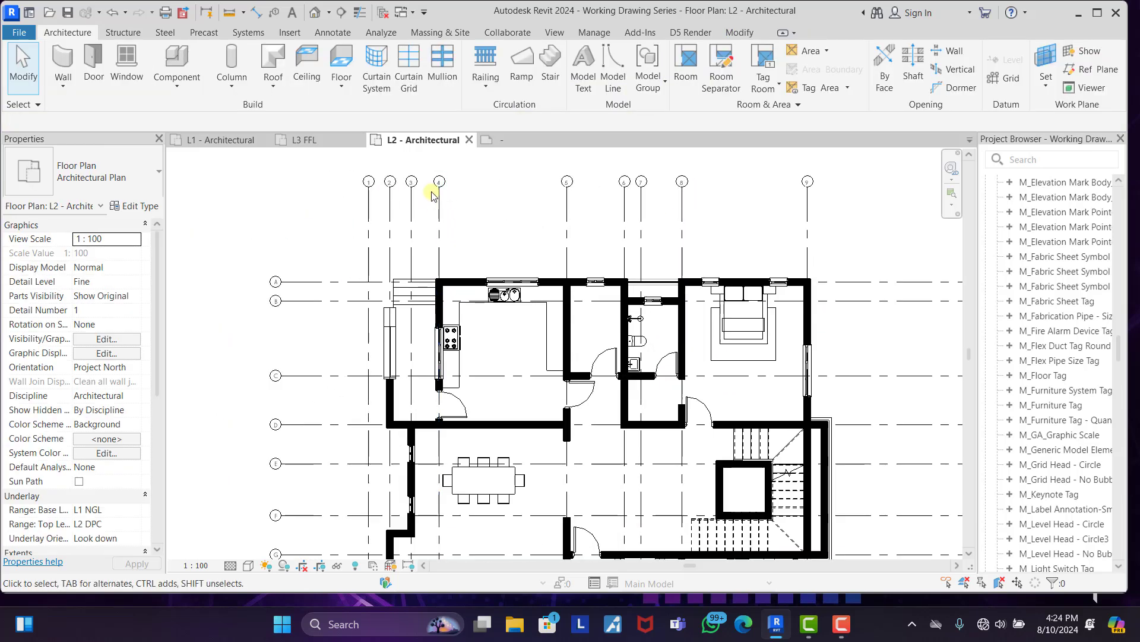
scroll(422, 212, down, 2)
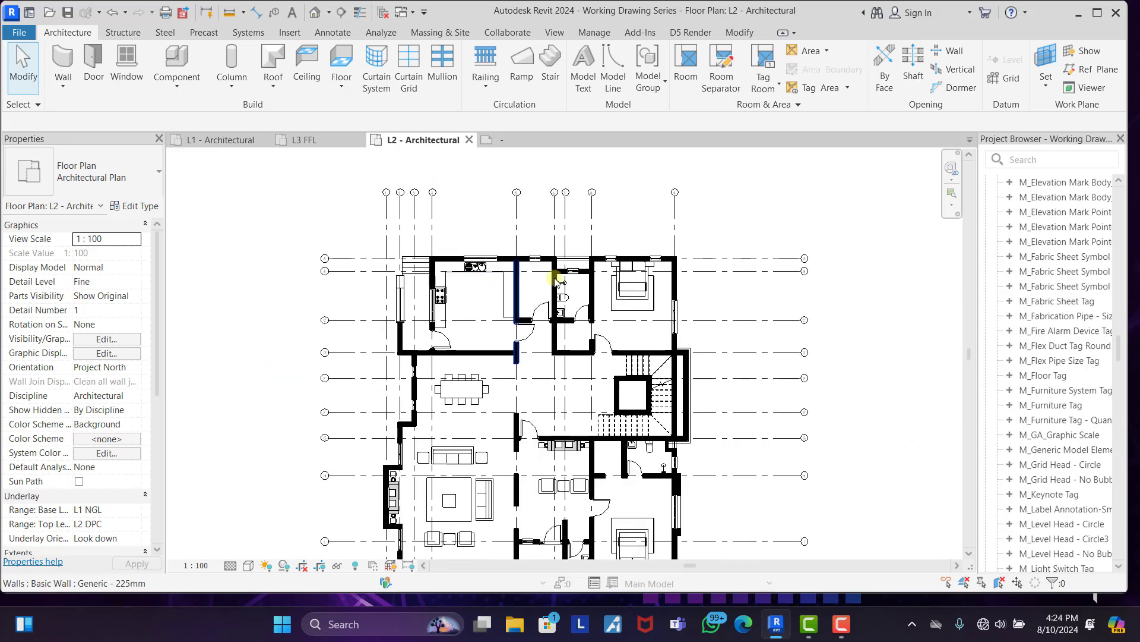
scroll(501, 274, up, 4)
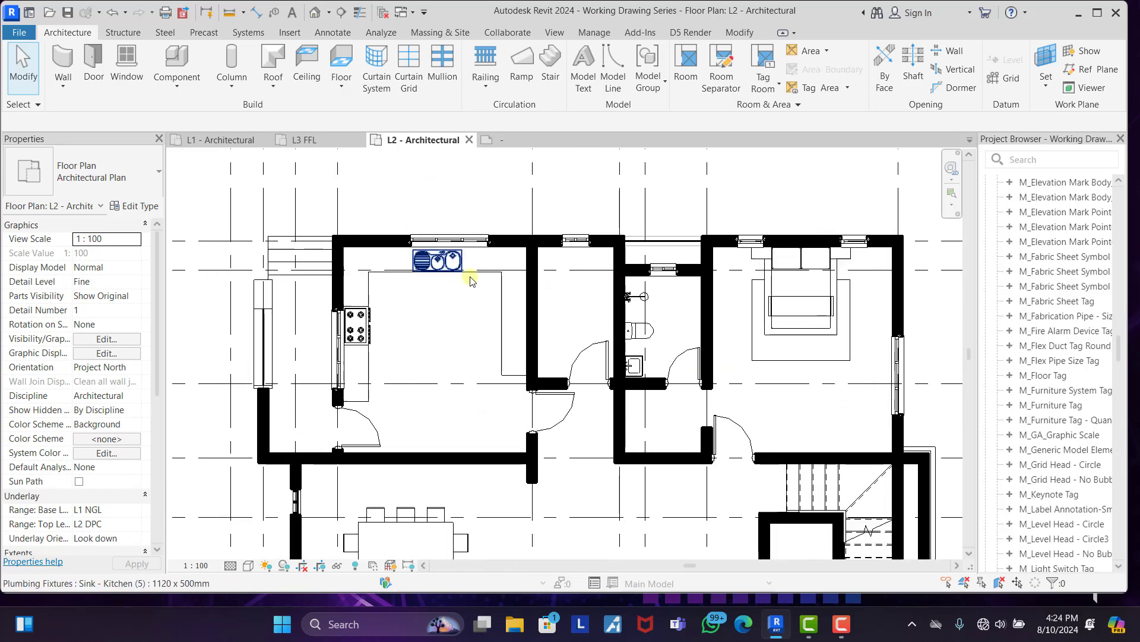
Try to hide the whole category of the upper bedroom's bed in the L2 plan view.
click(765, 300)
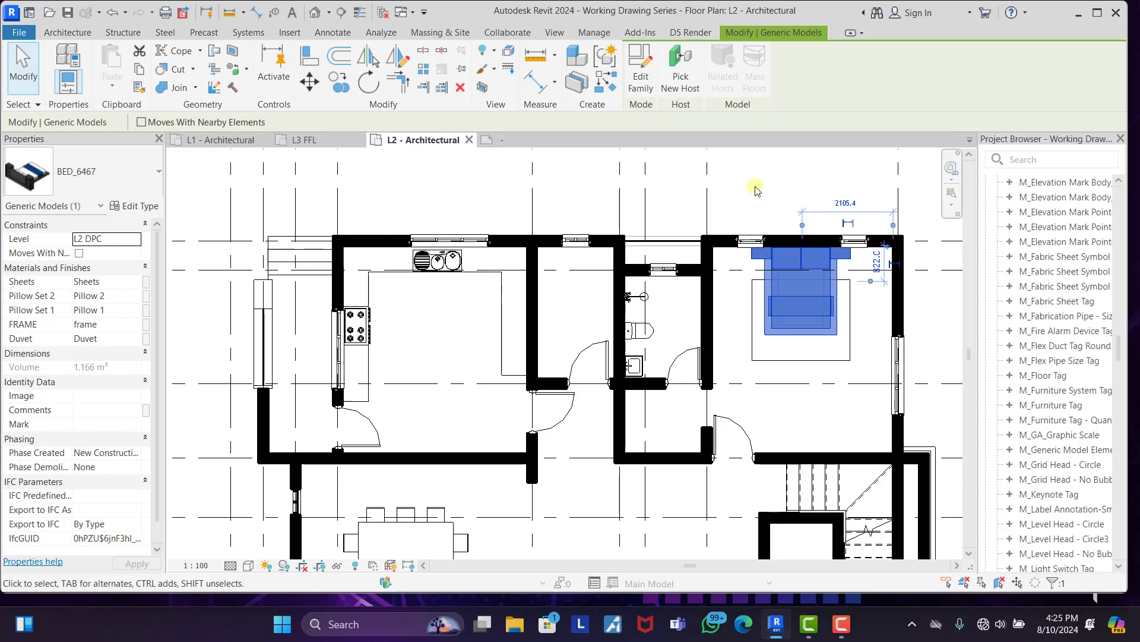
scroll(731, 182, down, 2)
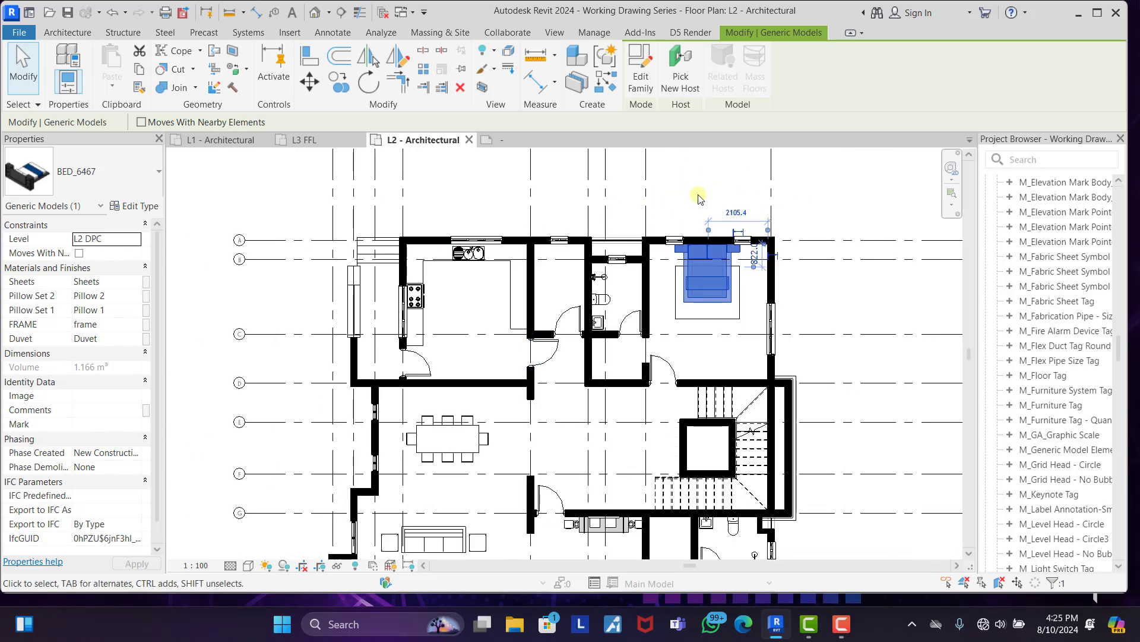
right_click(676, 180)
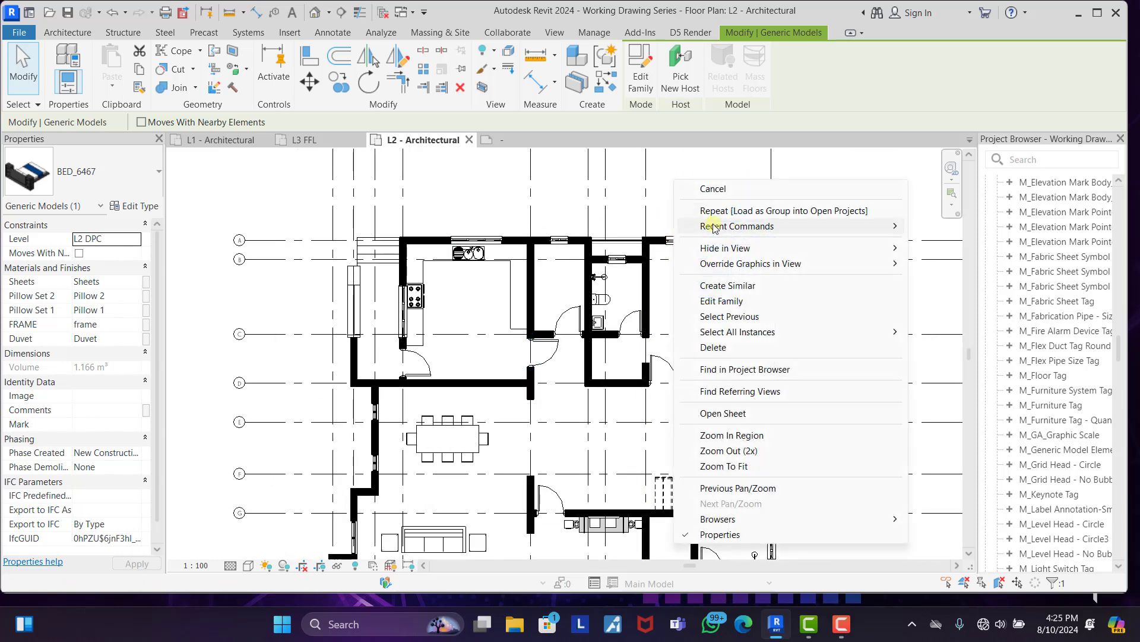
mouse_move(724, 248)
click(946, 264)
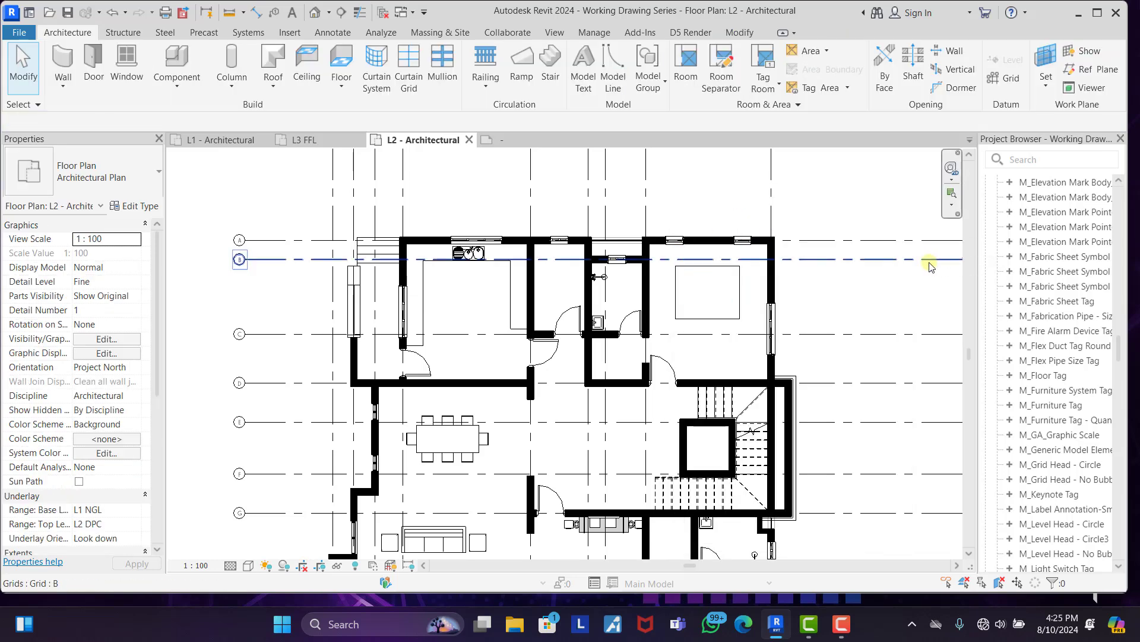
scroll(604, 297, up, 2)
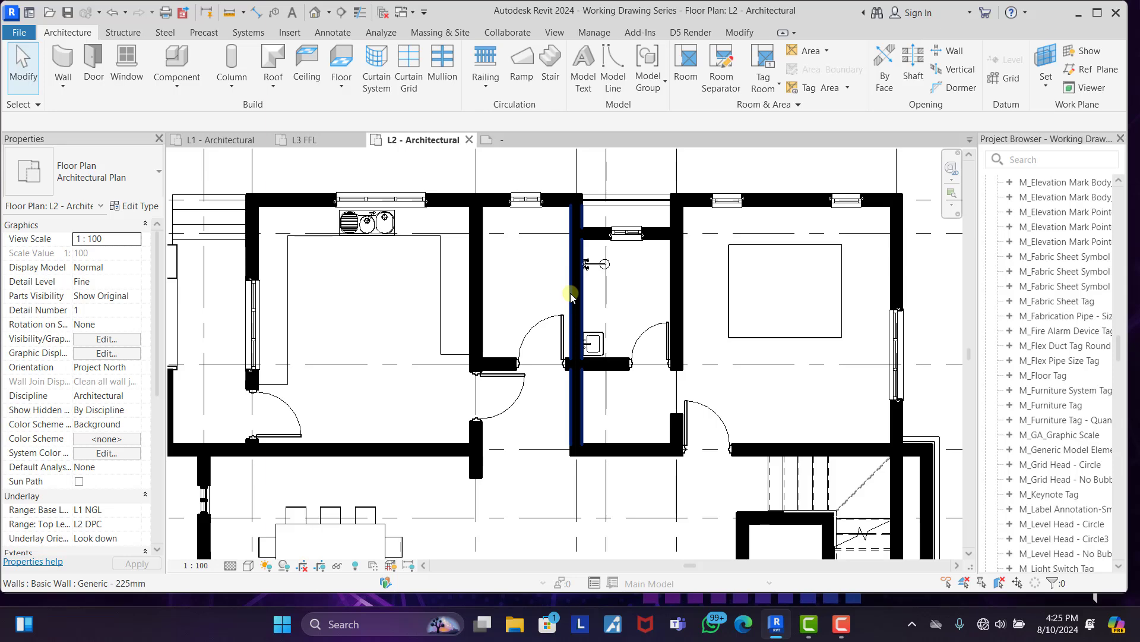
scroll(570, 293, down, 3)
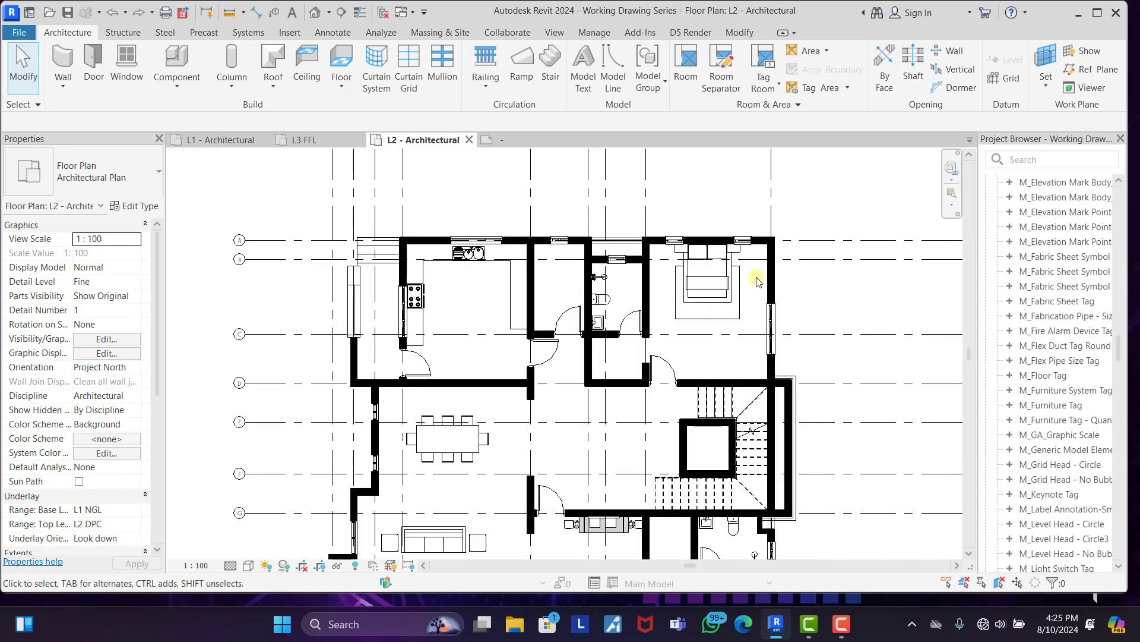
Hide both bedrooms' beds and rugs, the dining set, and the sofas, chairs, tables, rug and TV units of the living areas as individual elements in the view.
scroll(757, 280, up, 2)
click(709, 306)
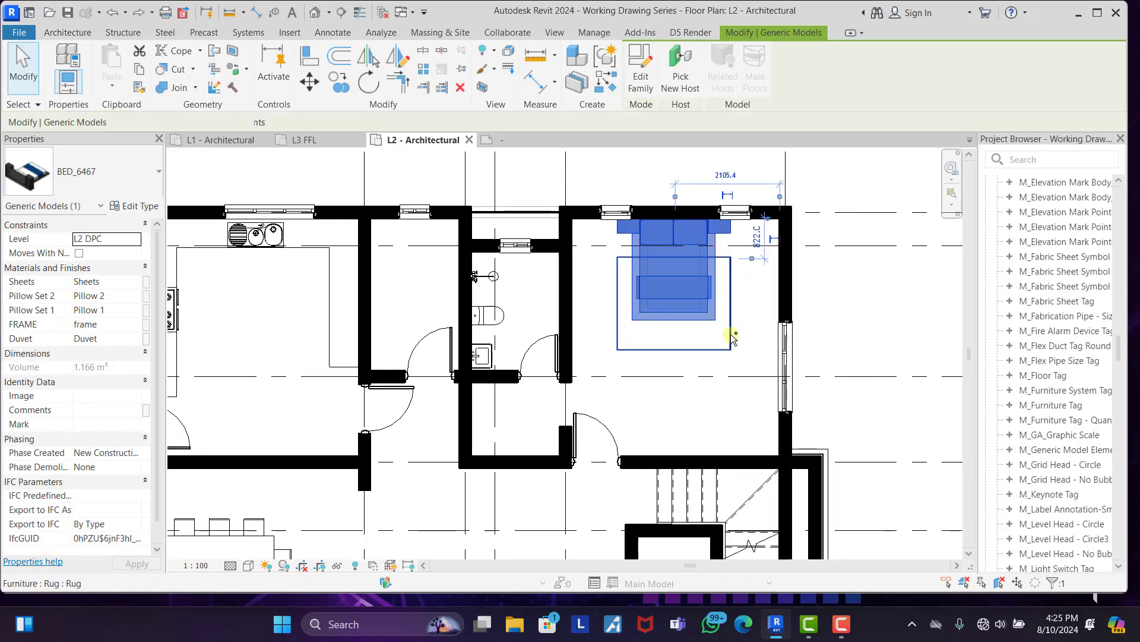
ctrl+click(732, 337)
scroll(617, 186, down, 4)
scroll(479, 314, up, 4)
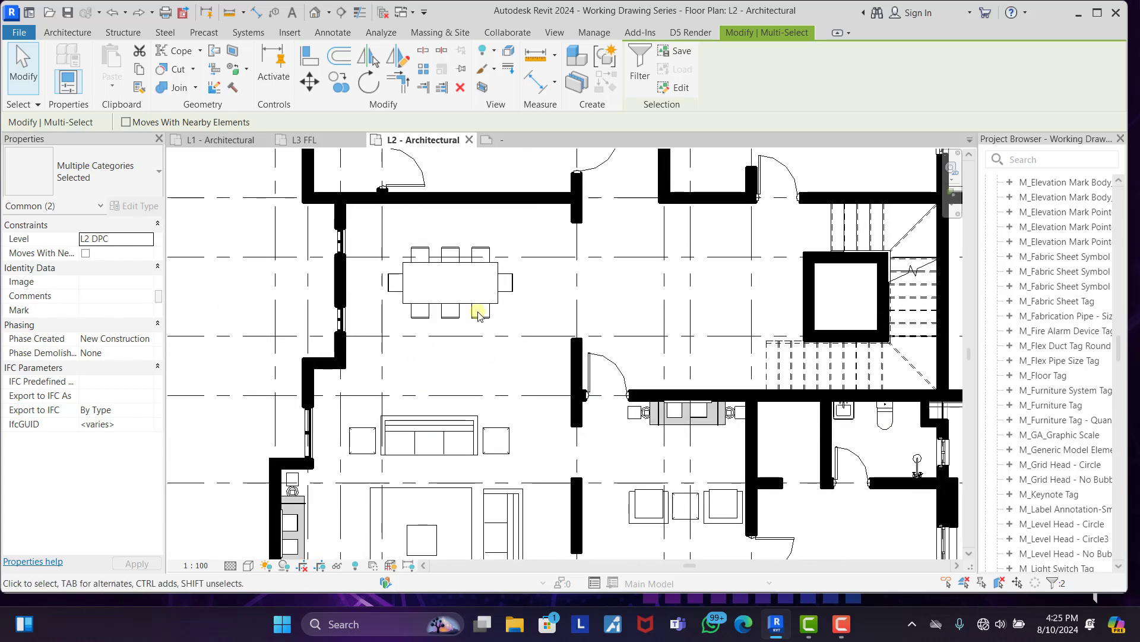
ctrl+click(479, 315)
scroll(452, 416, down, 3)
scroll(469, 437, up, 3)
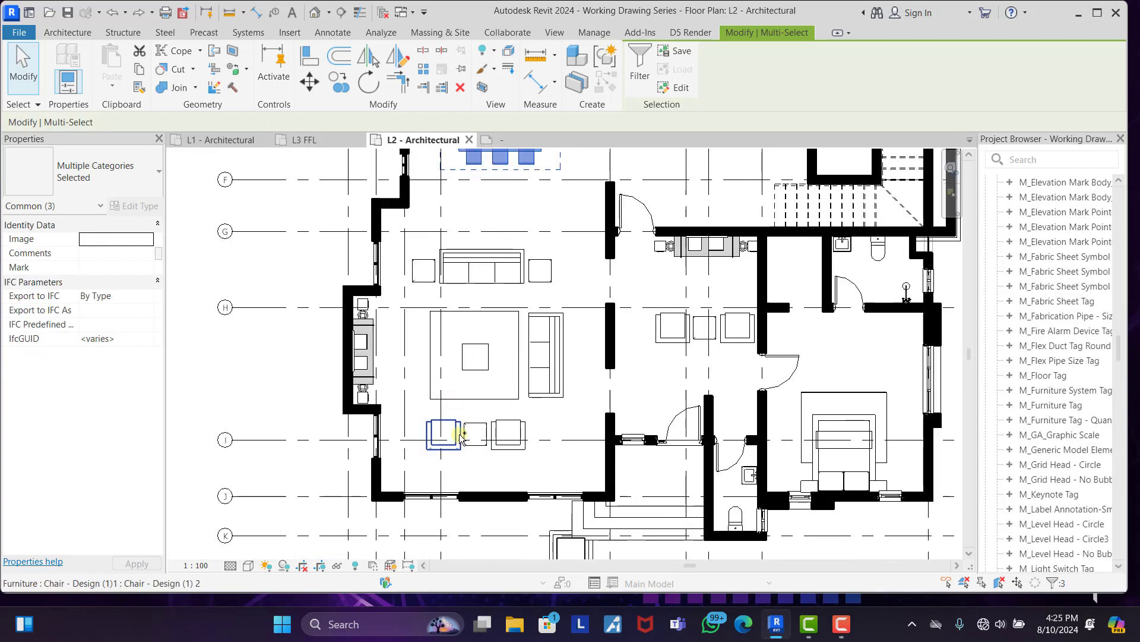
ctrl+click(462, 436)
ctrl+click(477, 433)
ctrl+click(508, 433)
ctrl+click(502, 387)
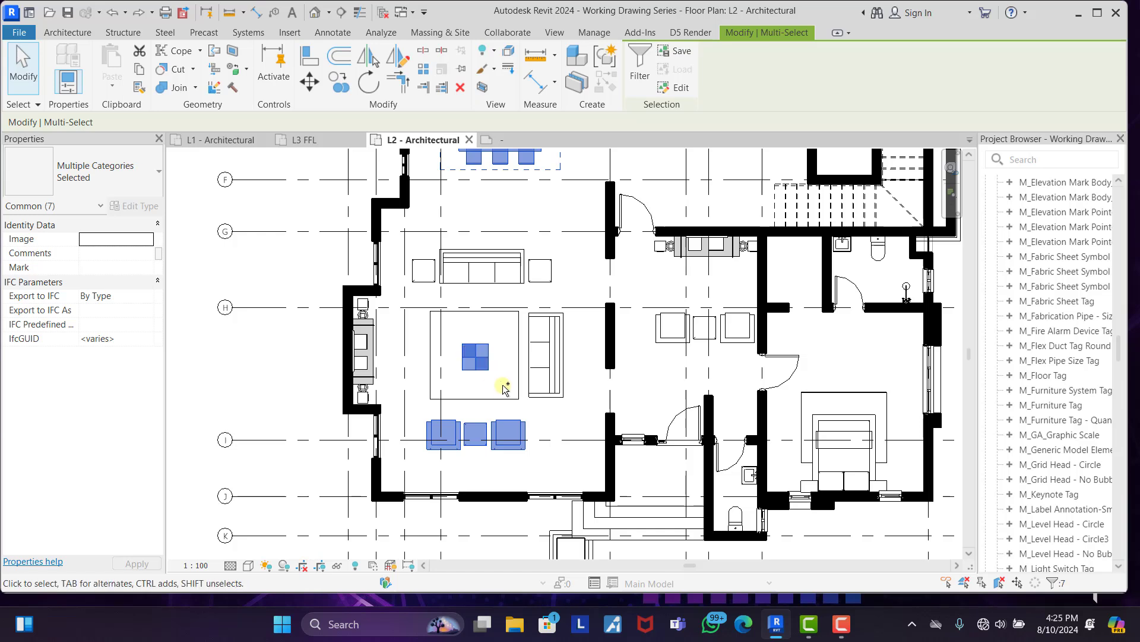
ctrl+click(509, 395)
ctrl+click(544, 380)
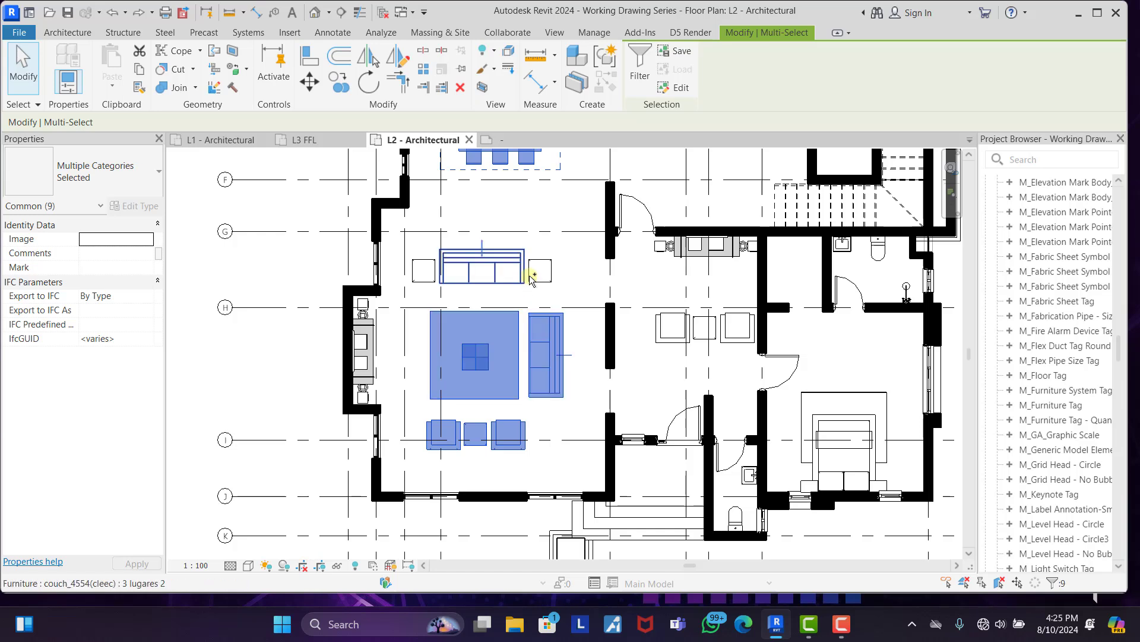
ctrl+click(518, 275)
ctrl+click(540, 271)
ctrl+click(424, 271)
ctrl+click(370, 330)
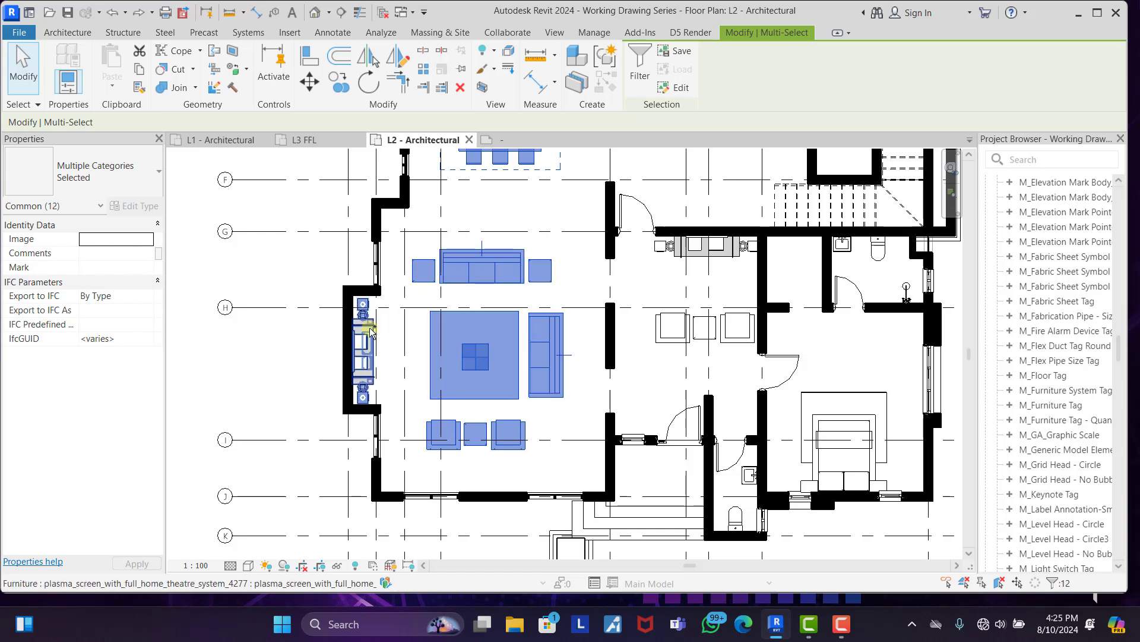
ctrl+click(820, 431)
ctrl+click(817, 392)
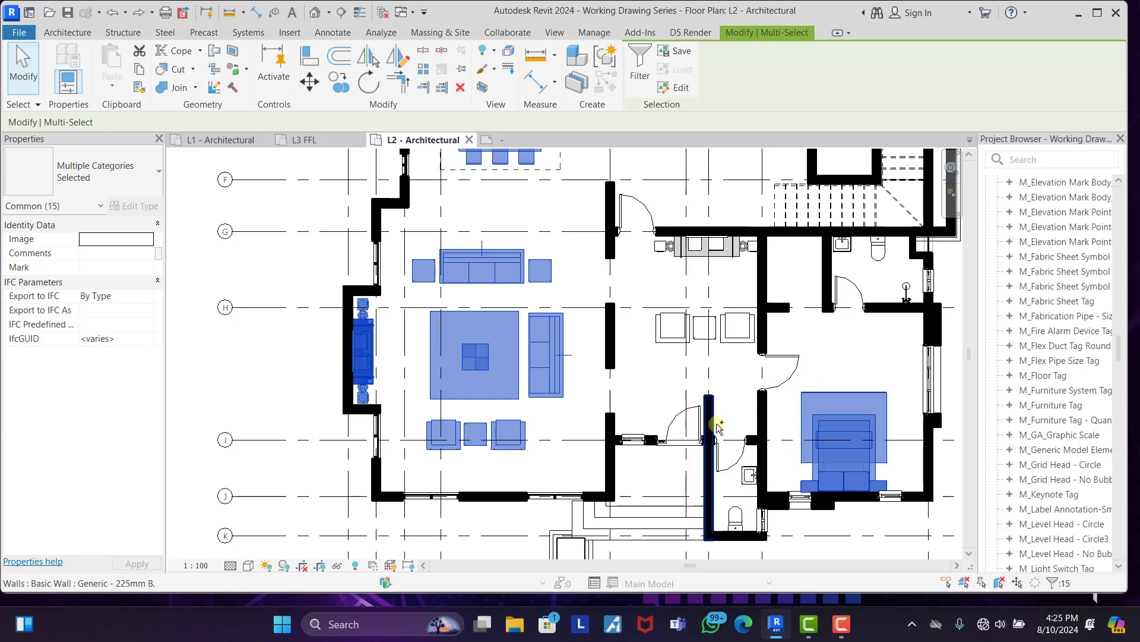
ctrl+click(673, 327)
ctrl+click(705, 328)
ctrl+click(737, 327)
ctrl+click(725, 246)
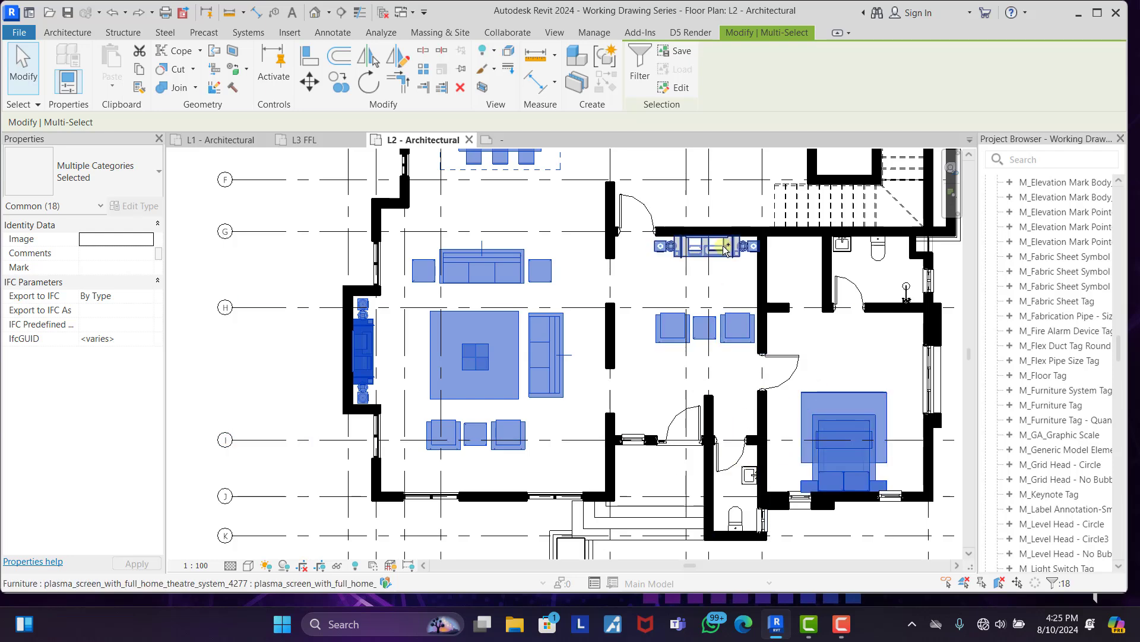
scroll(557, 484, down, 4)
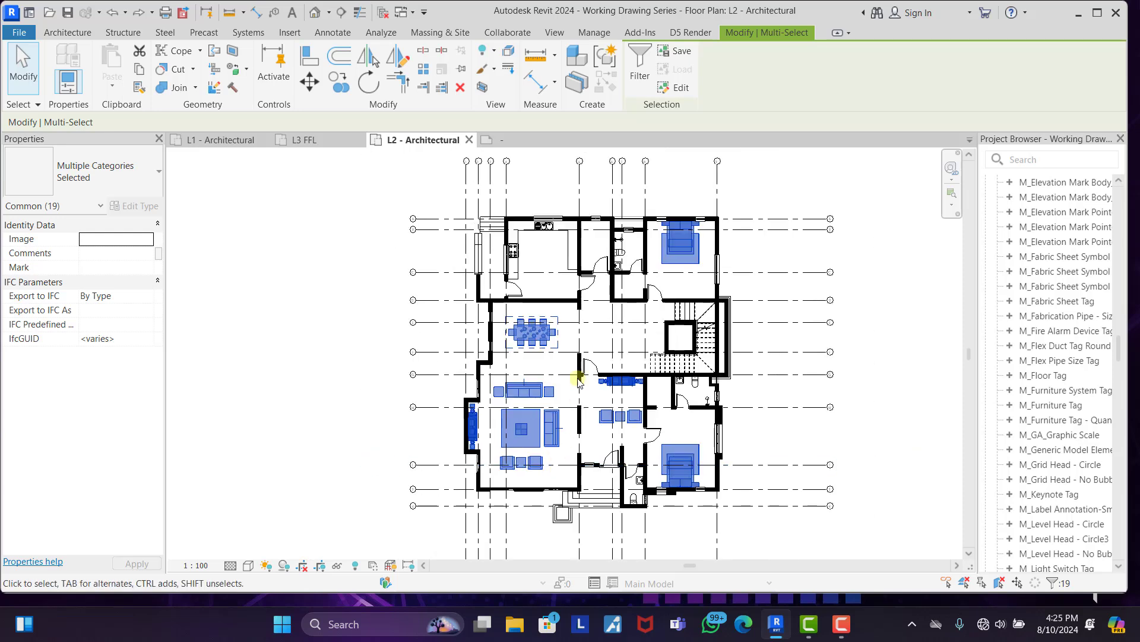
scroll(556, 218, up, 5)
right_click(553, 162)
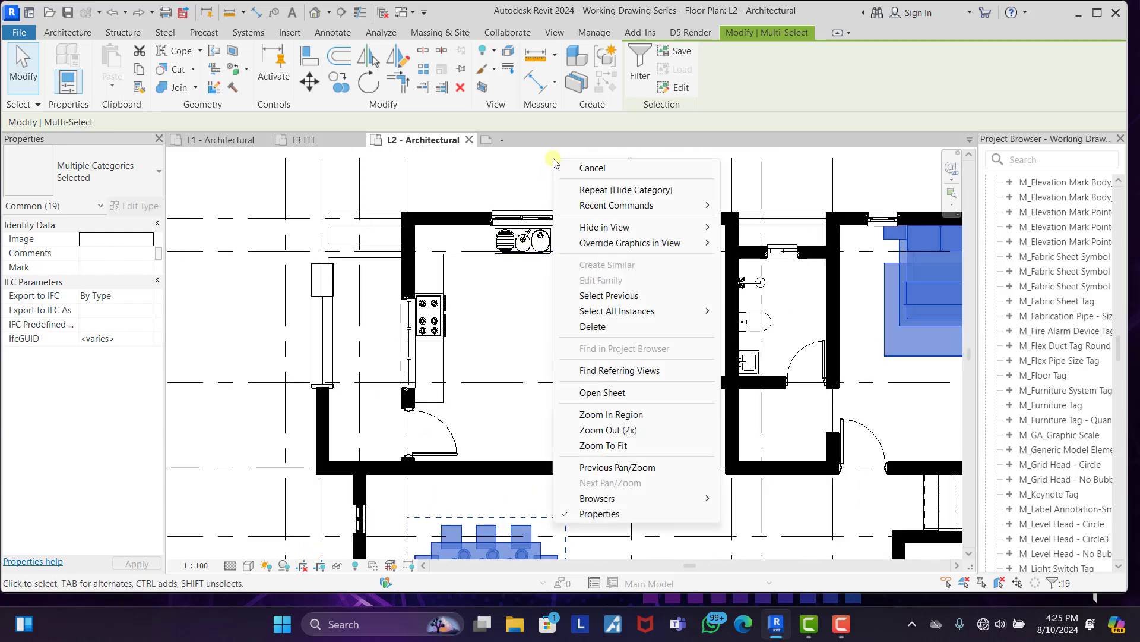
mouse_move(612, 227)
click(759, 228)
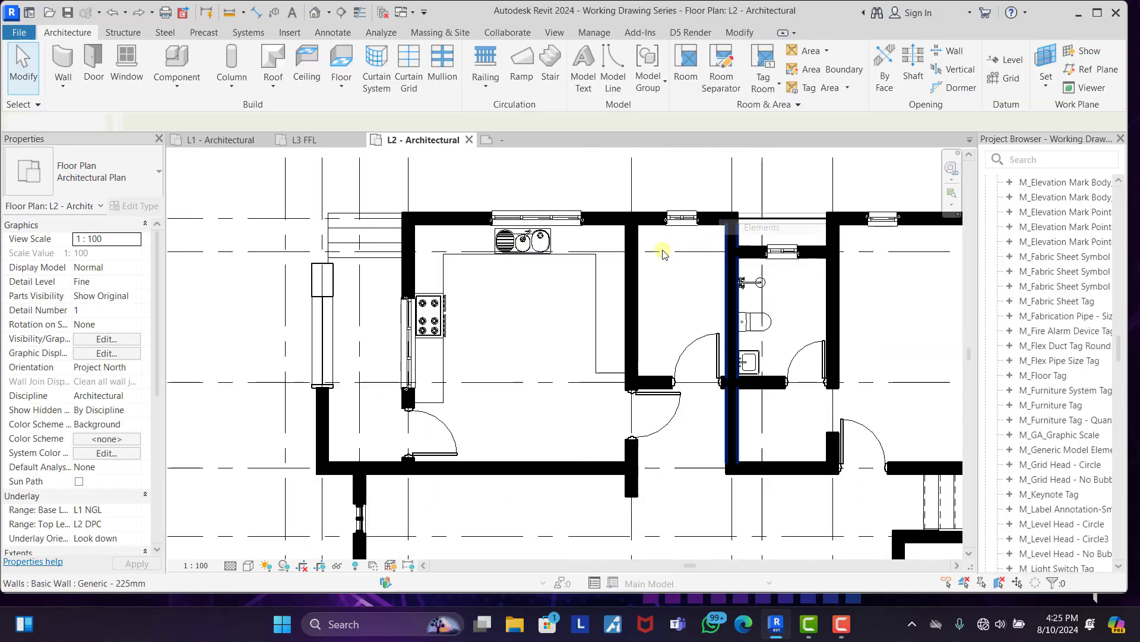
Examine the L2 plan's walls and the alignment and labels of its numbered and lettered grids.
scroll(534, 238, down, 6)
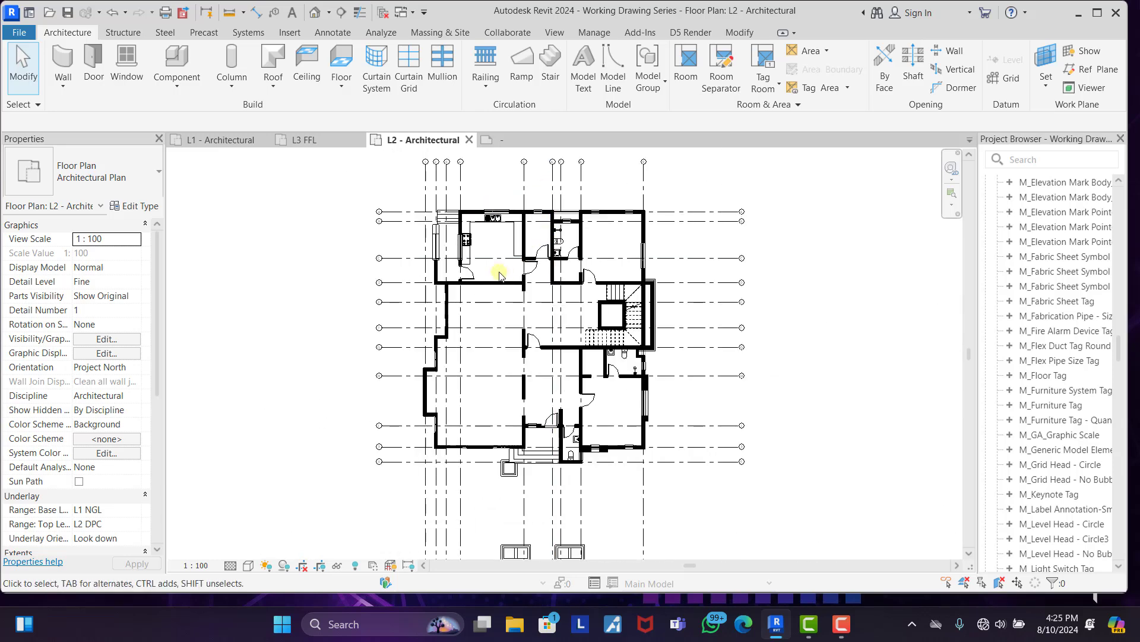
scroll(499, 274, up, 2)
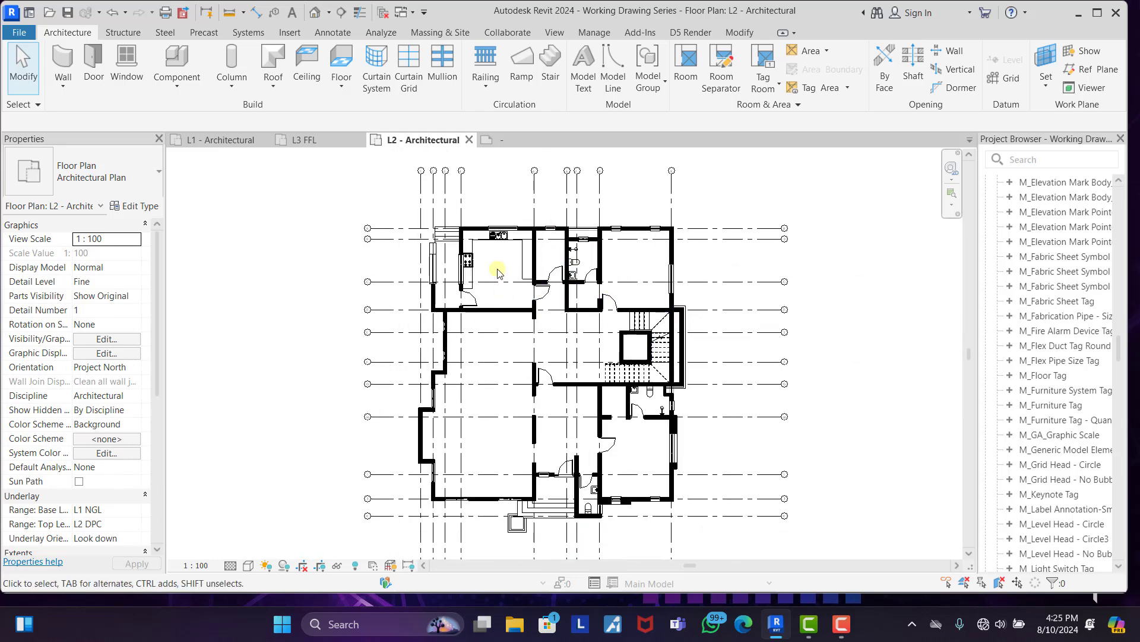
scroll(457, 235, up, 2)
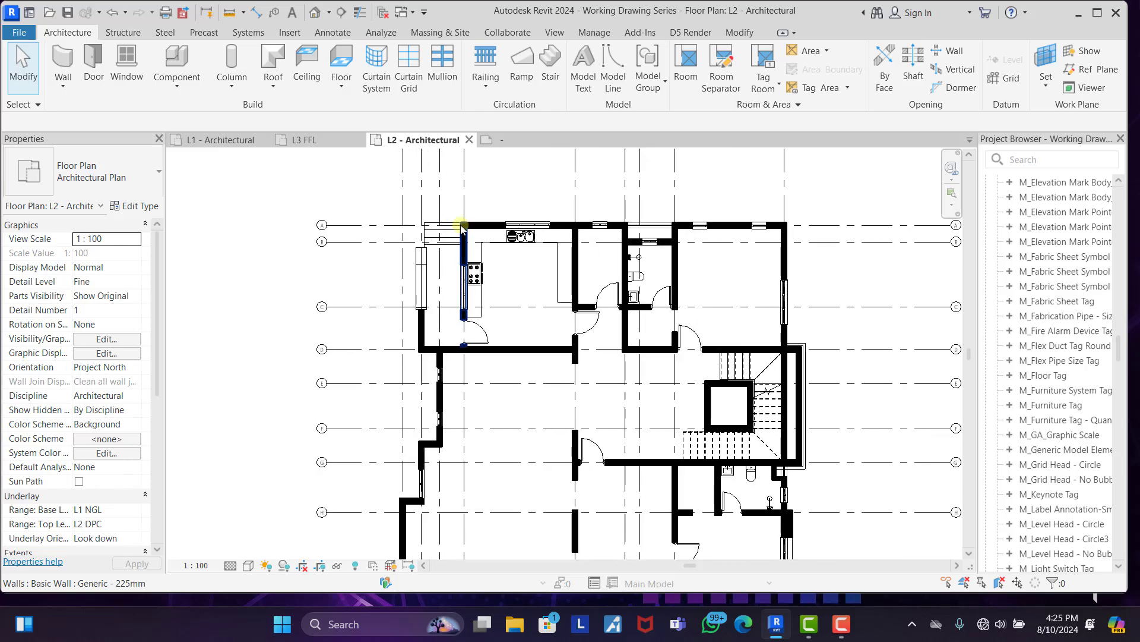
scroll(463, 229, down, 4)
middle_drag(453, 255, 484, 372)
scroll(422, 265, up, 5)
middle_drag(482, 315, 420, 262)
scroll(420, 262, down, 2)
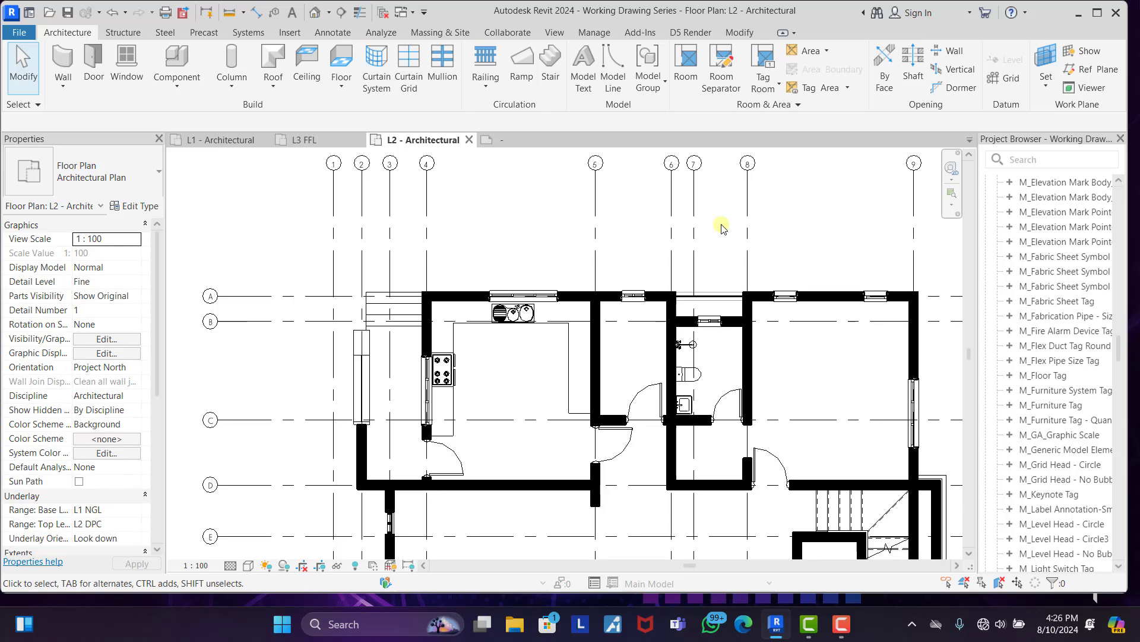
scroll(628, 235, down, 2)
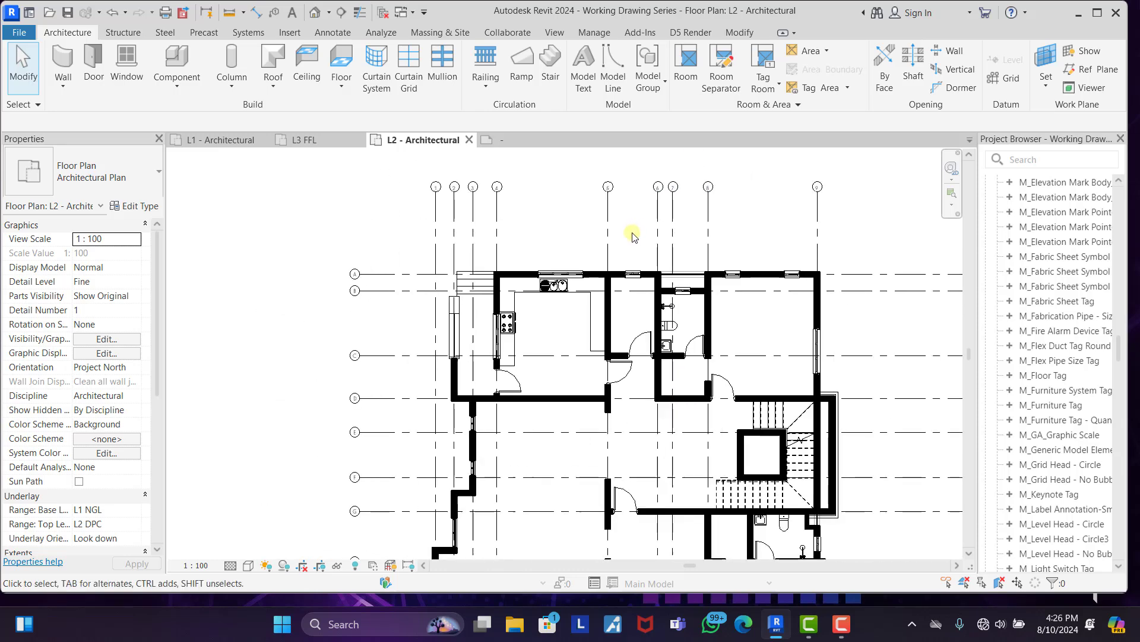
Start an aligned dimension and duplicate the 3.5mm el linear dimension style as 1.5MM.
scroll(492, 254, up, 2)
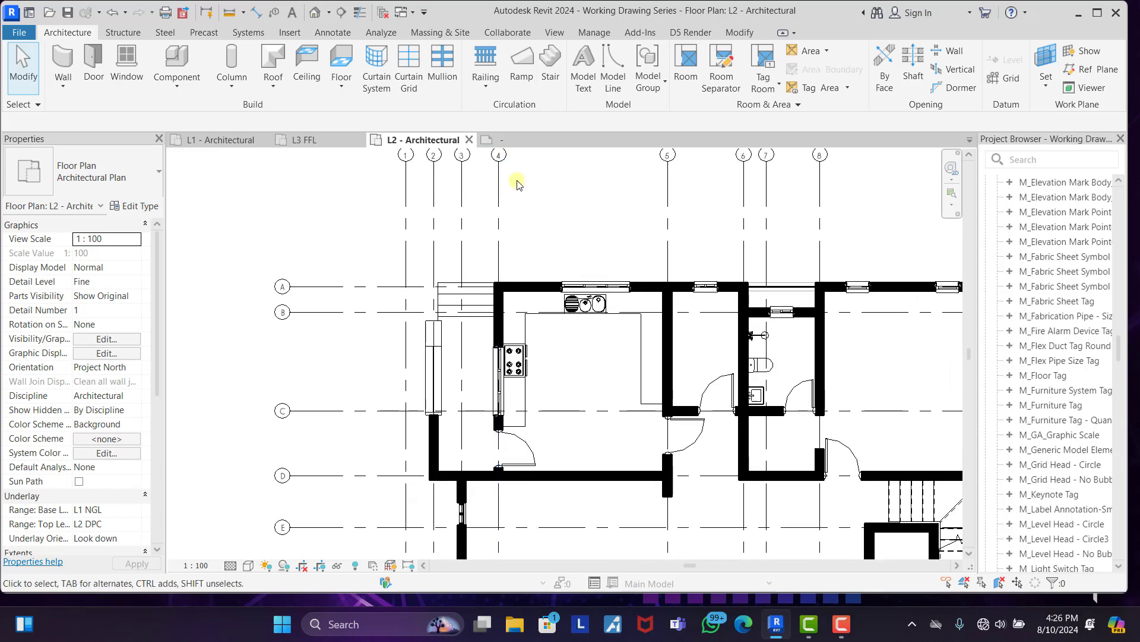
click(731, 34)
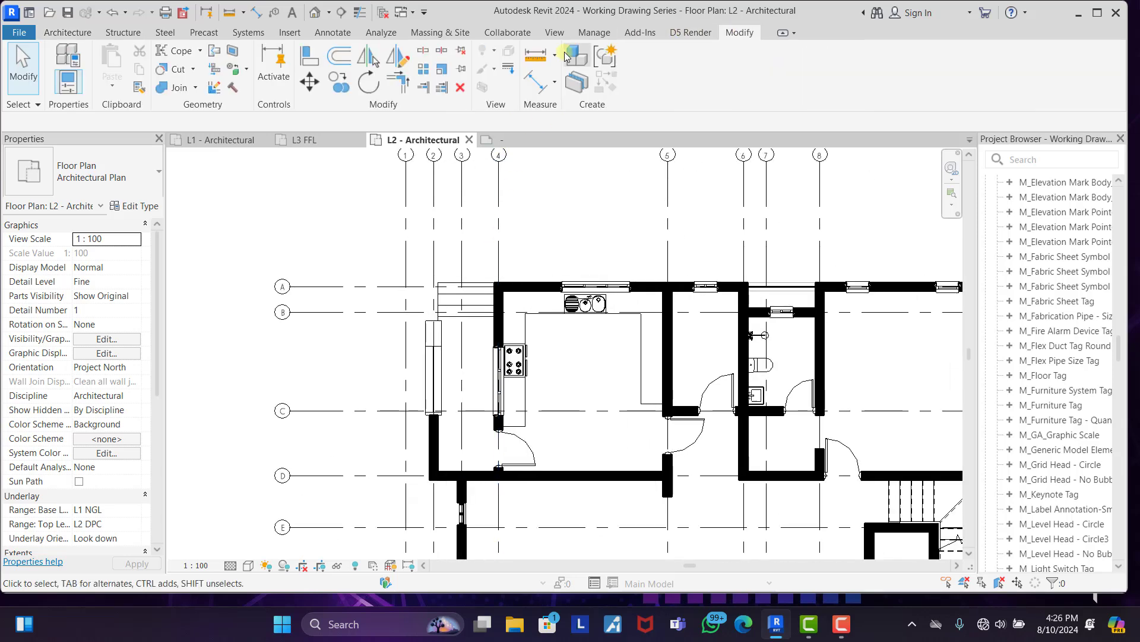
click(534, 82)
click(76, 176)
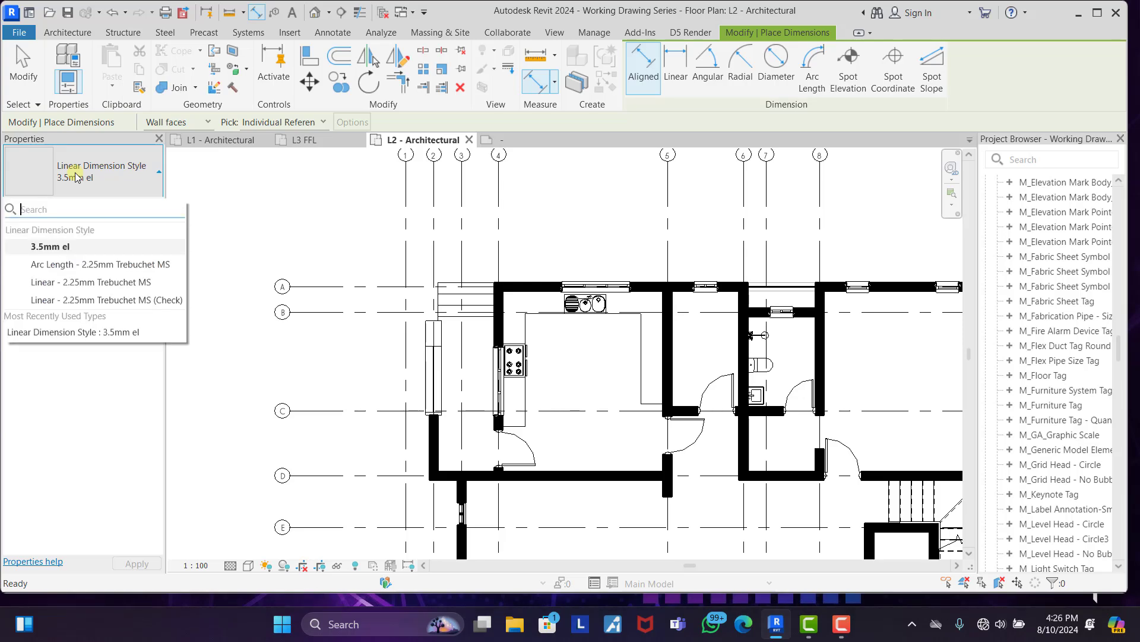
click(77, 176)
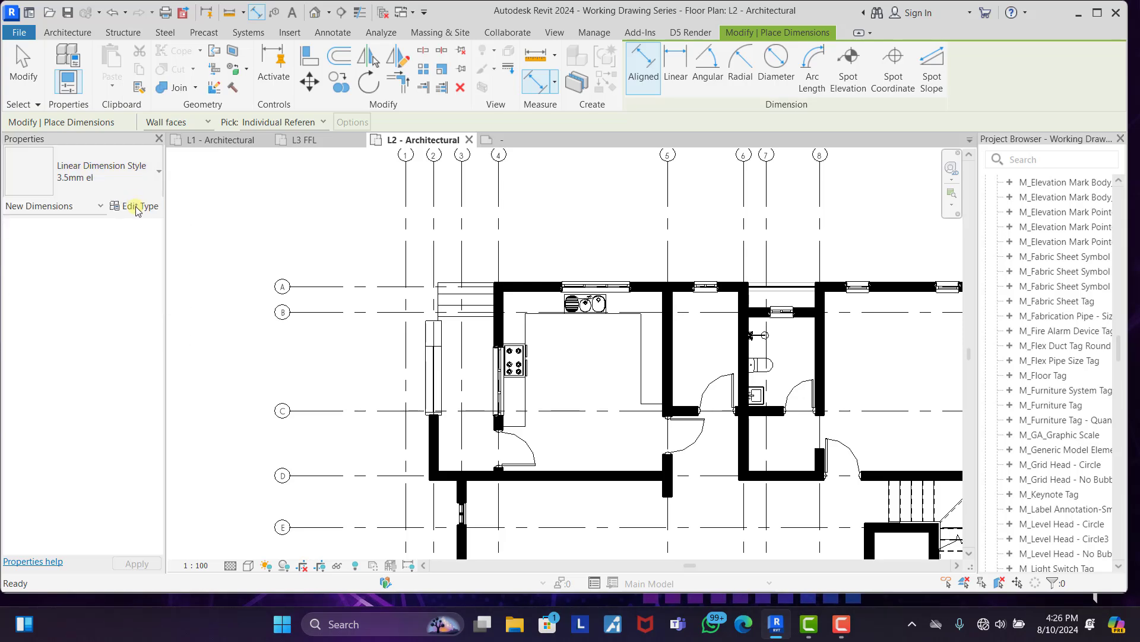
click(136, 208)
click(286, 159)
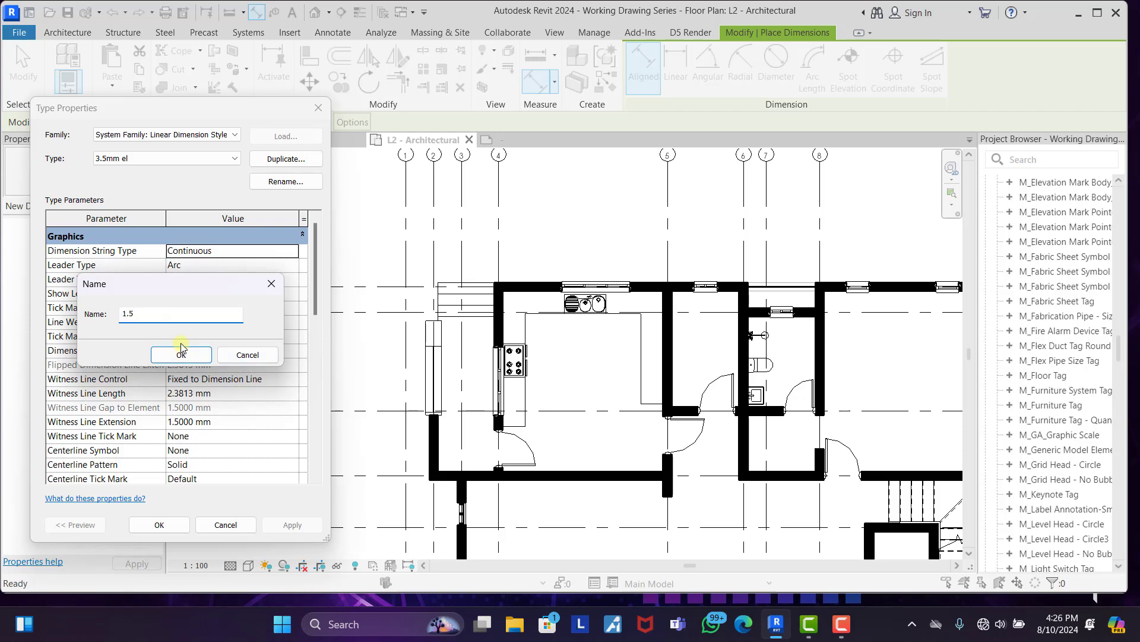
click(181, 352)
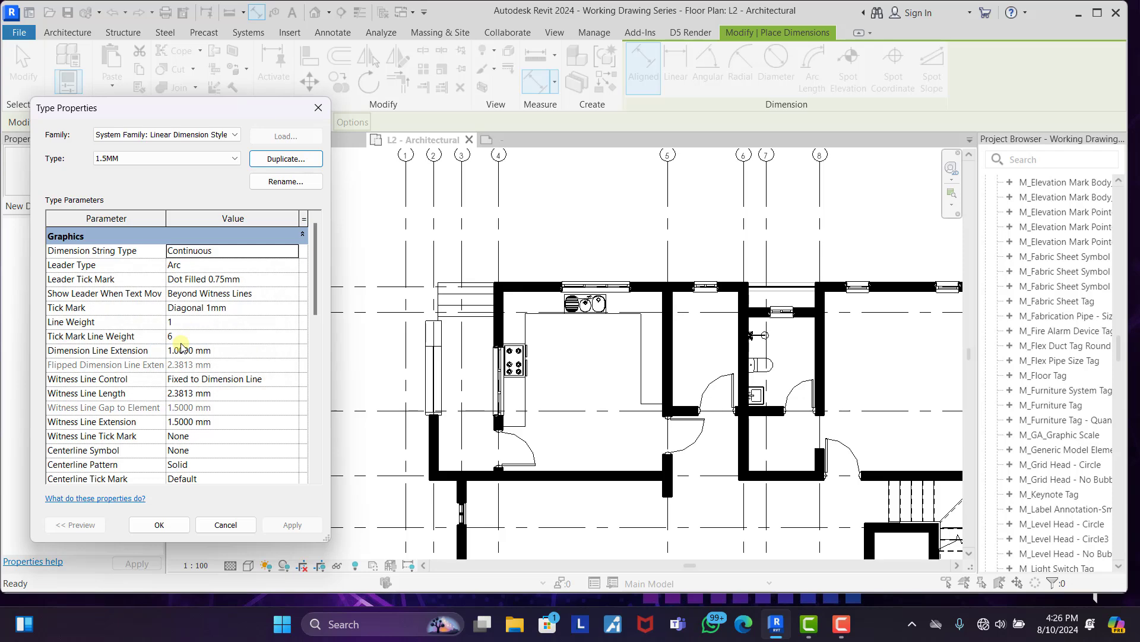
Set the 1.5MM dimension style's text size to 1.5 mm, review its text and unit parameters, and accept the style.
scroll(190, 362, down, 3)
scroll(202, 370, down, 3)
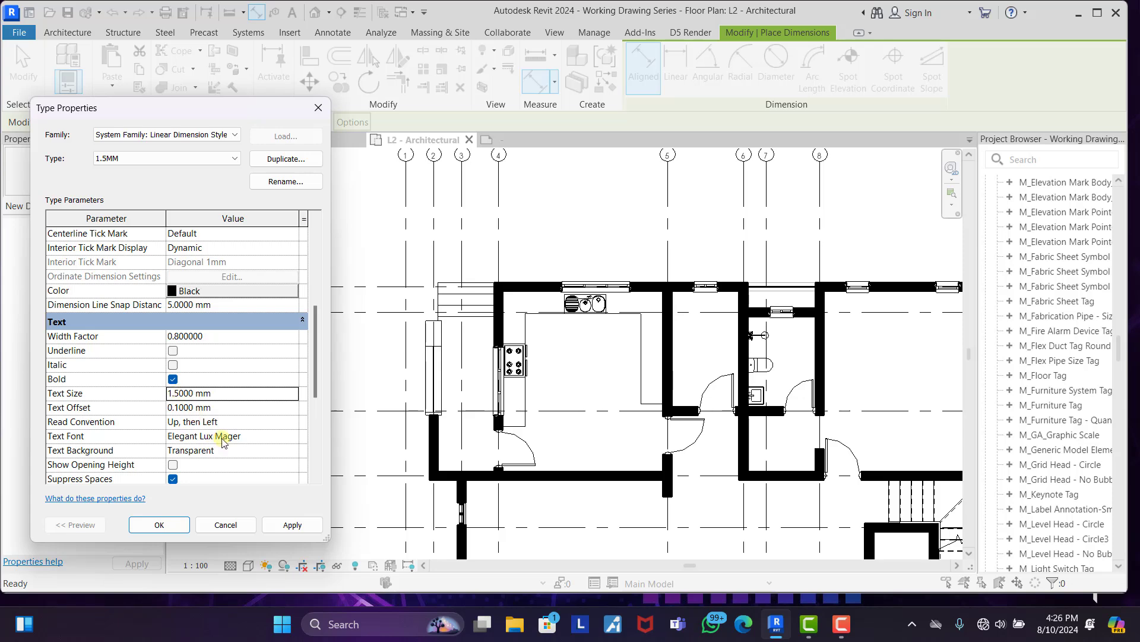
scroll(198, 394, down, 2)
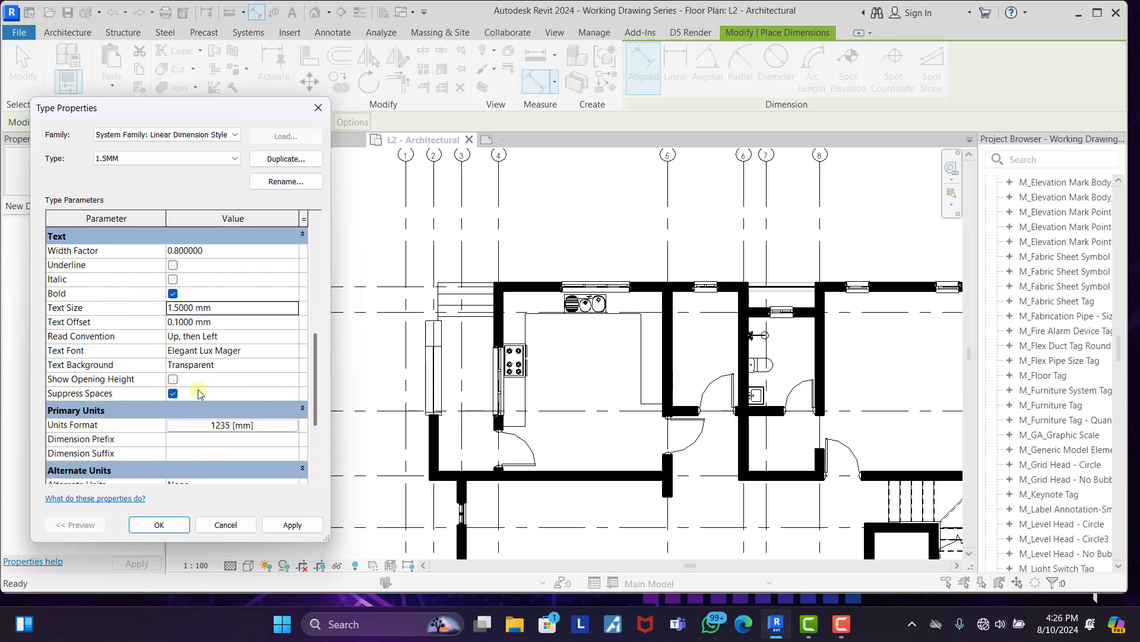
scroll(212, 404, up, 2)
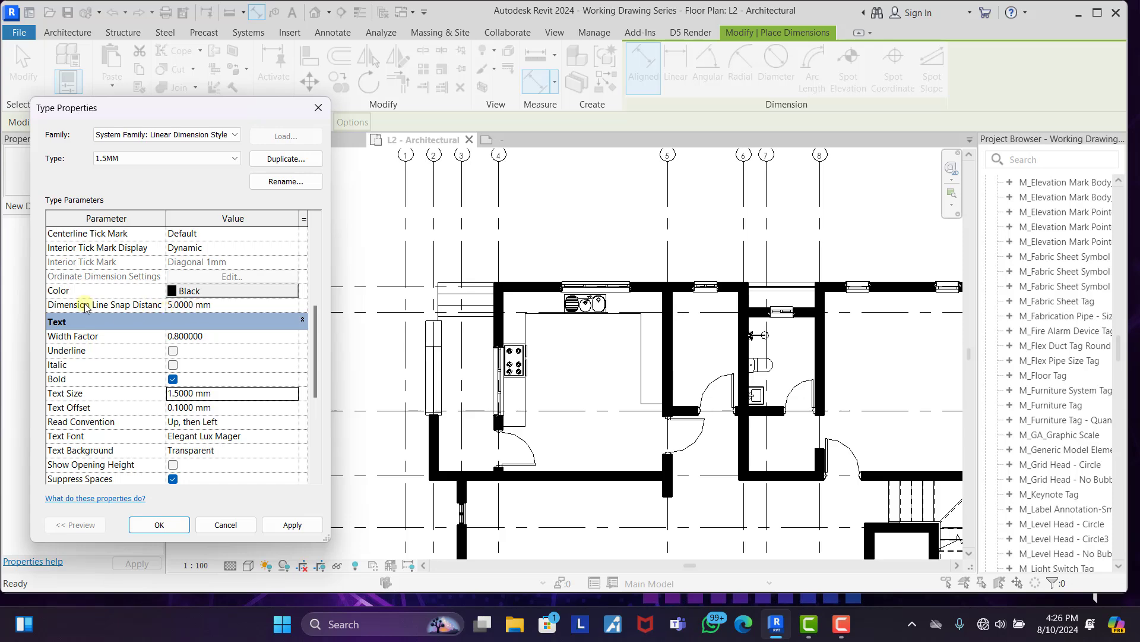
scroll(180, 337, down, 3)
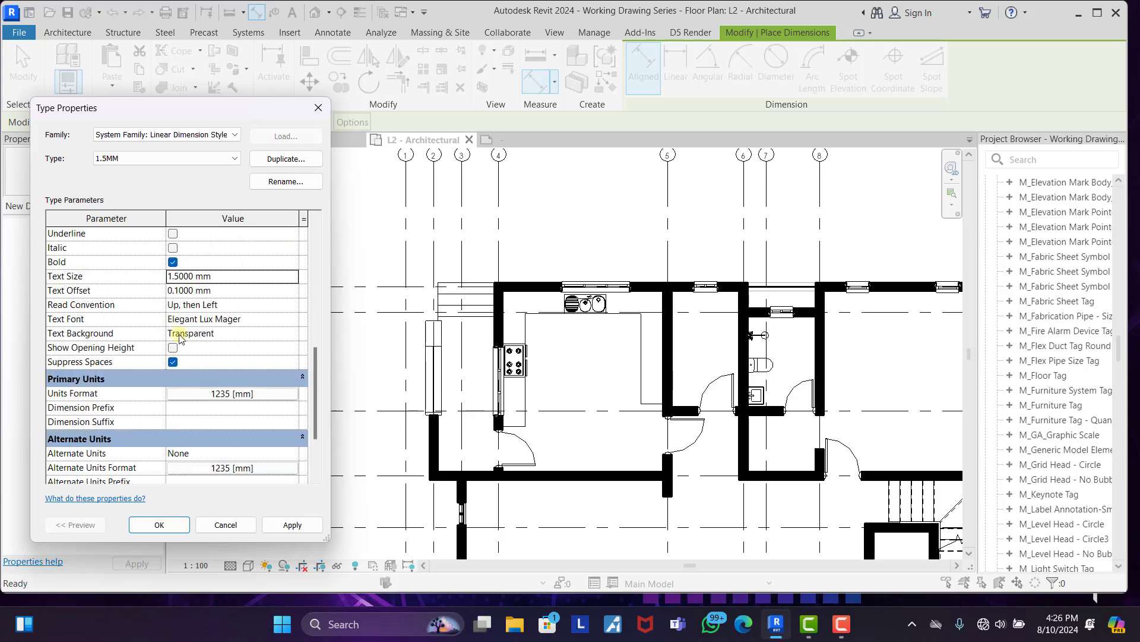
scroll(180, 337, down, 3)
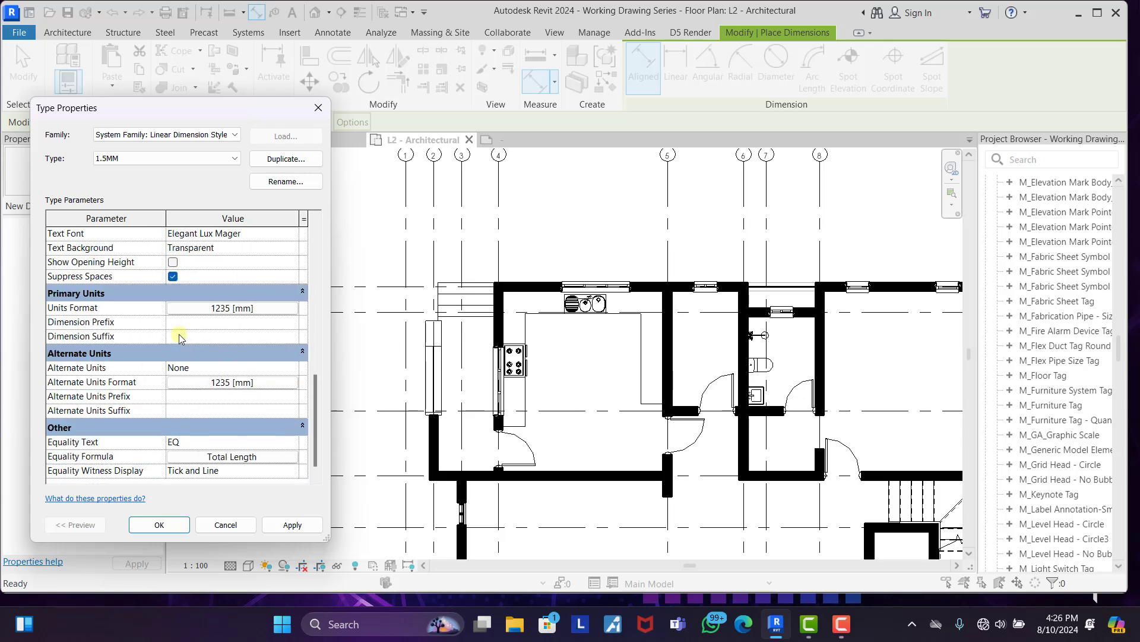
click(160, 526)
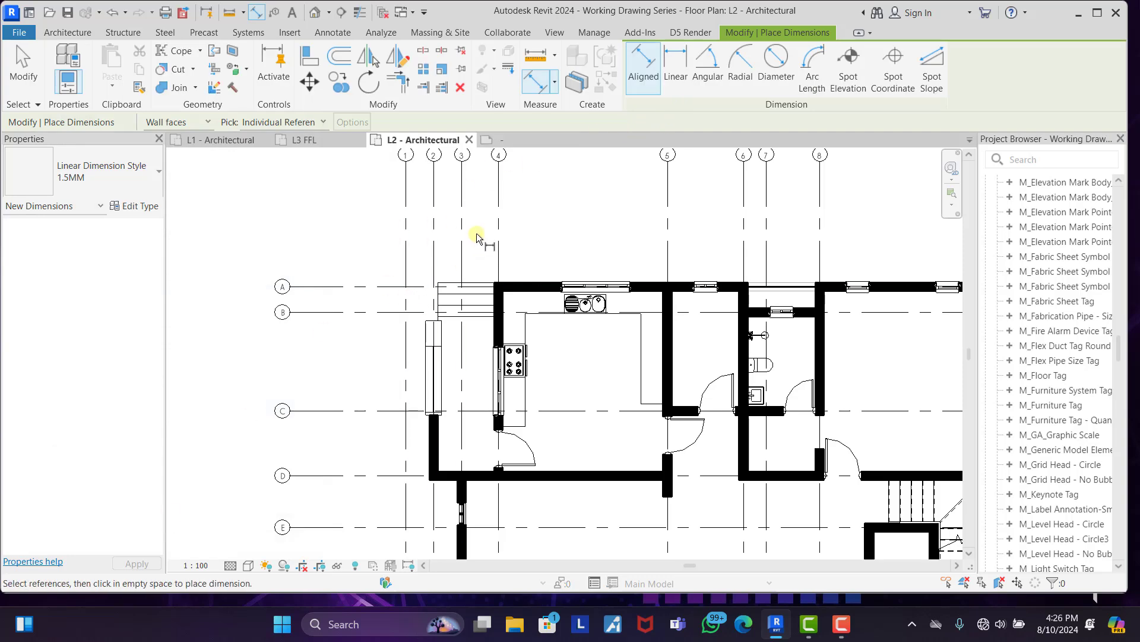
Start the openings dimension string with both faces of the outer wall on grid 2 and the kitchen wall's outer face.
scroll(372, 310, down, 1)
scroll(404, 426, up, 4)
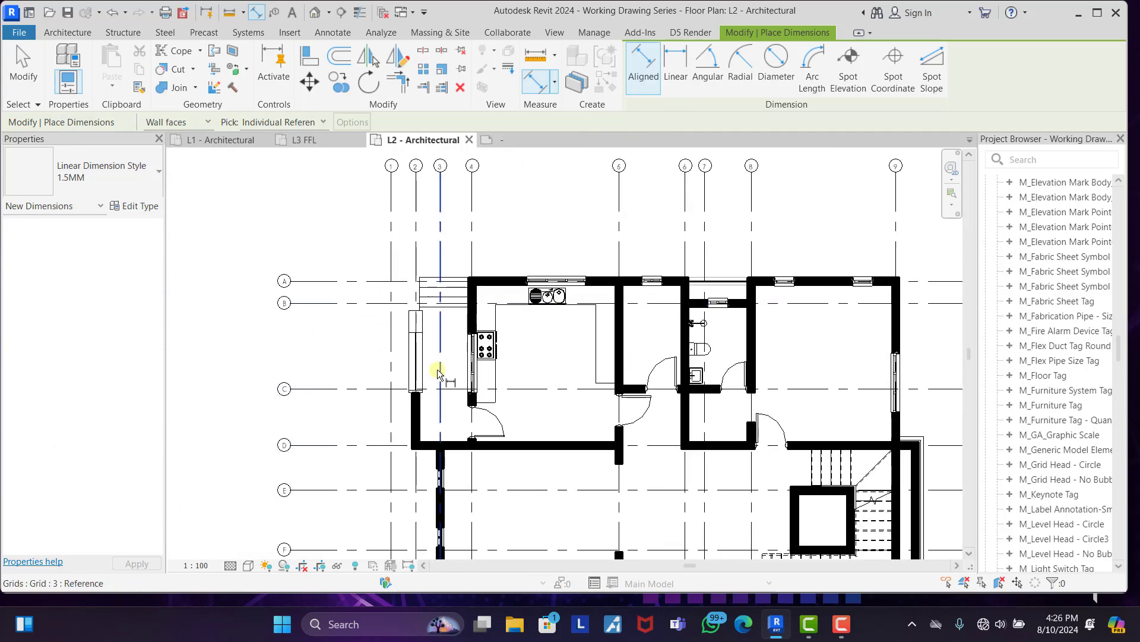
scroll(416, 386, down, 1)
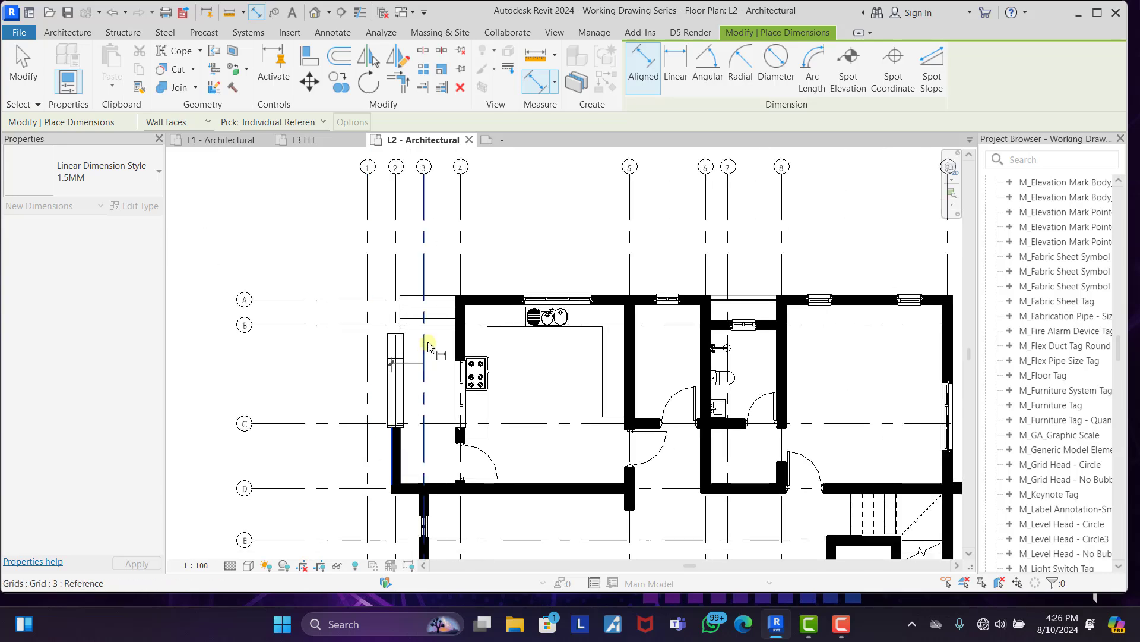
scroll(428, 341, up, 3)
click(409, 439)
scroll(397, 484, down, 2)
scroll(452, 306, up, 2)
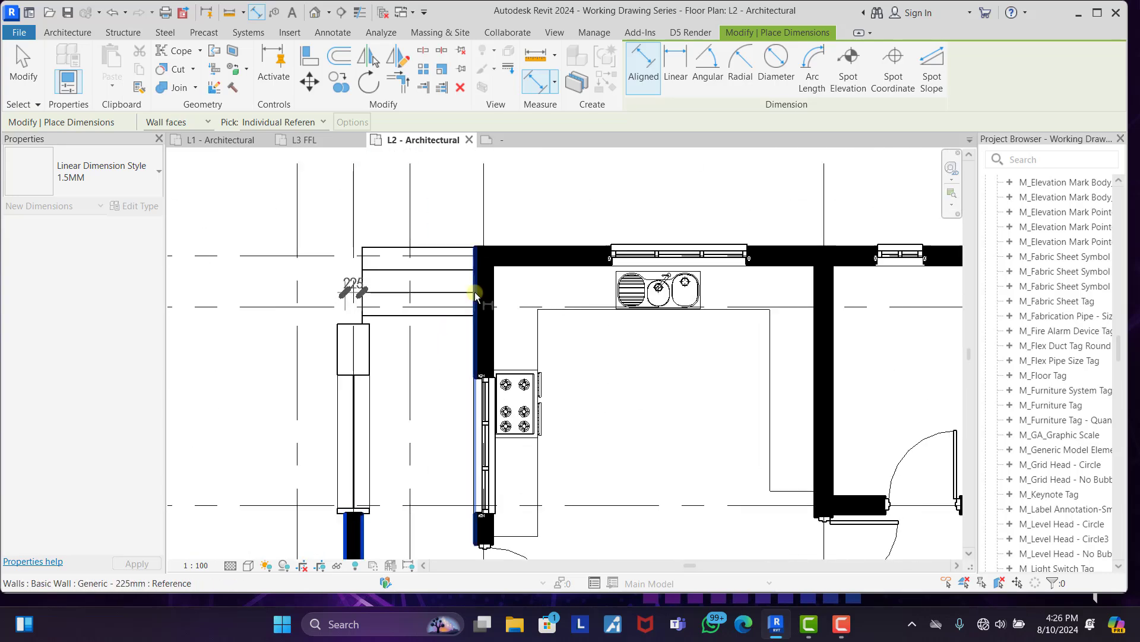
click(476, 290)
Extend the dimension string across both edges of the kitchen window and of the adjoining room's 600 mm casement window.
scroll(409, 315, down, 2)
scroll(515, 284, up, 5)
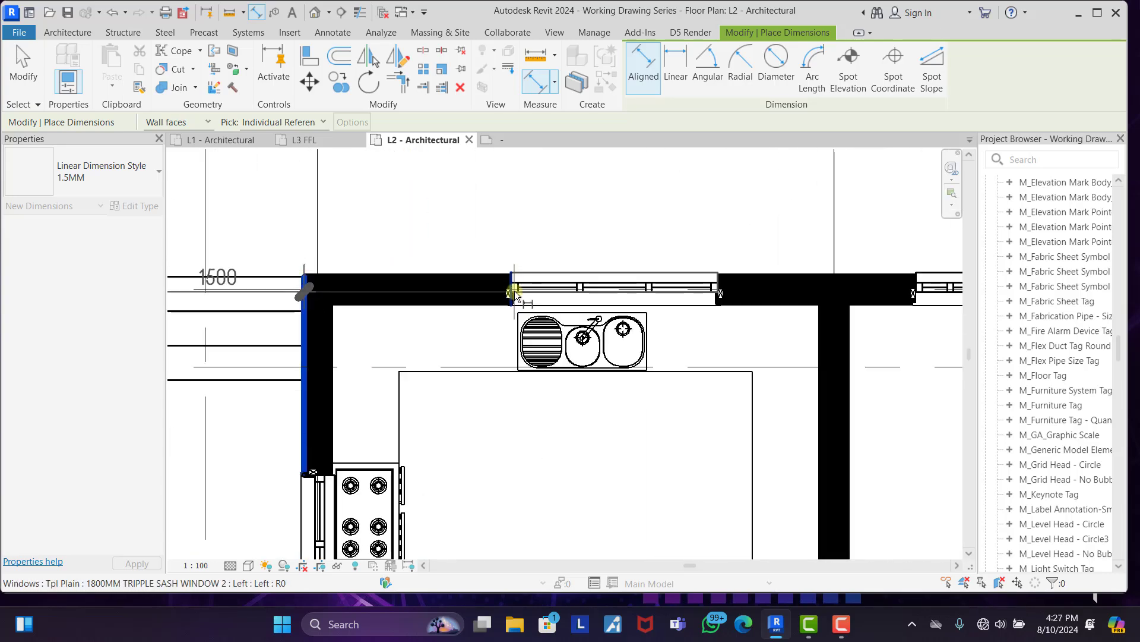
scroll(560, 282, up, 2)
click(549, 300)
scroll(298, 285, down, 5)
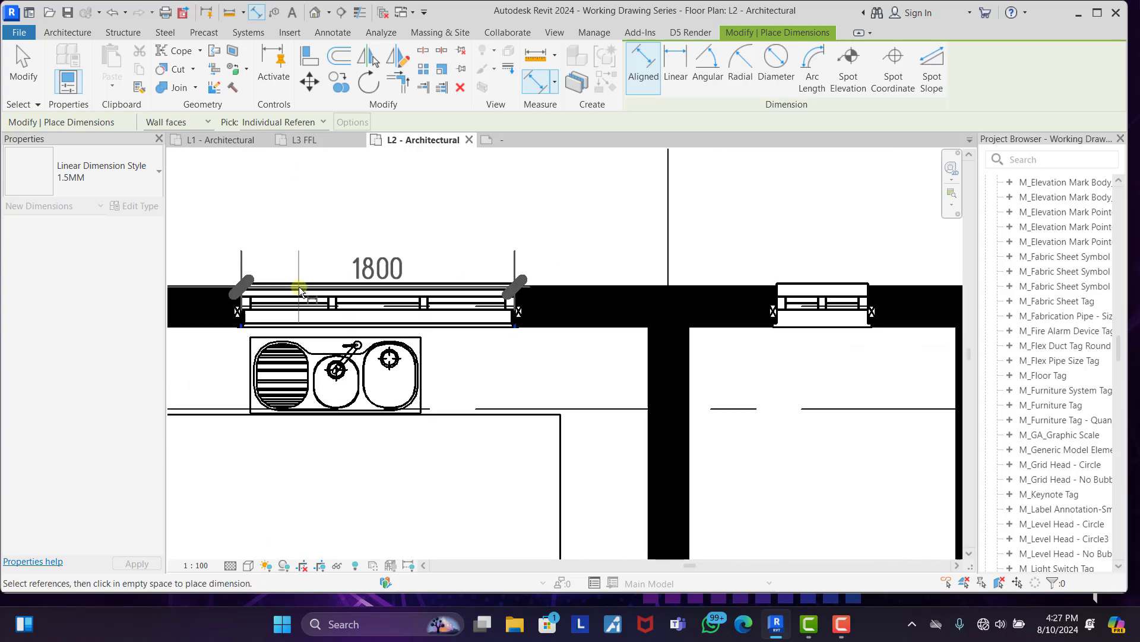
scroll(456, 294, up, 3)
click(463, 296)
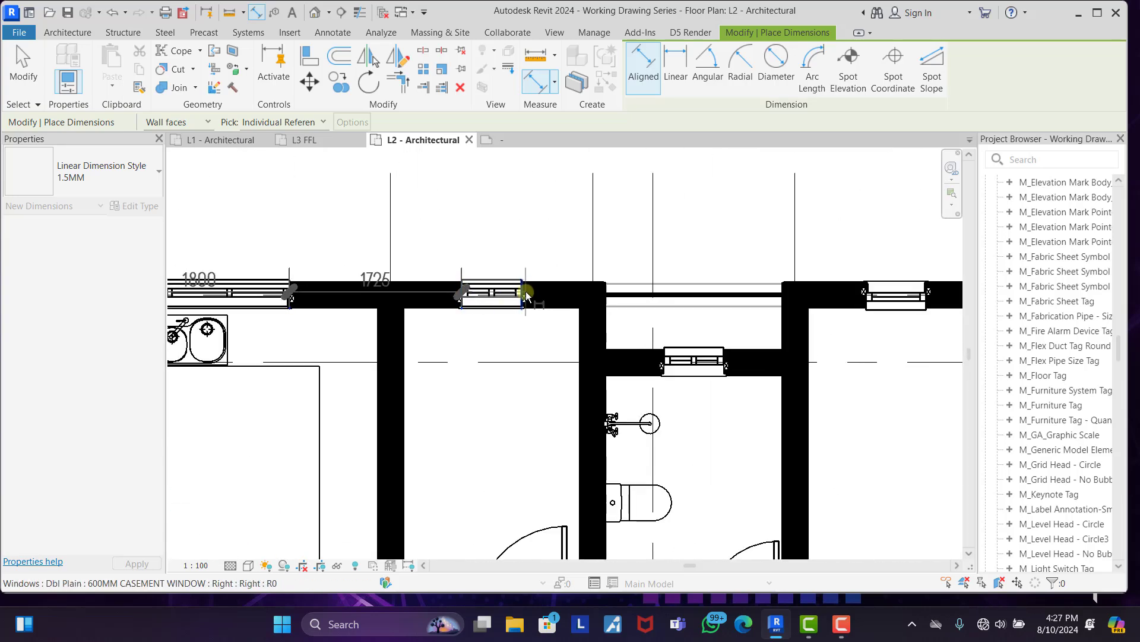
click(523, 296)
Add the wall faces on both sides of the grill panel opening above the bathroom to the dimension string.
scroll(522, 296, down, 3)
click(525, 304)
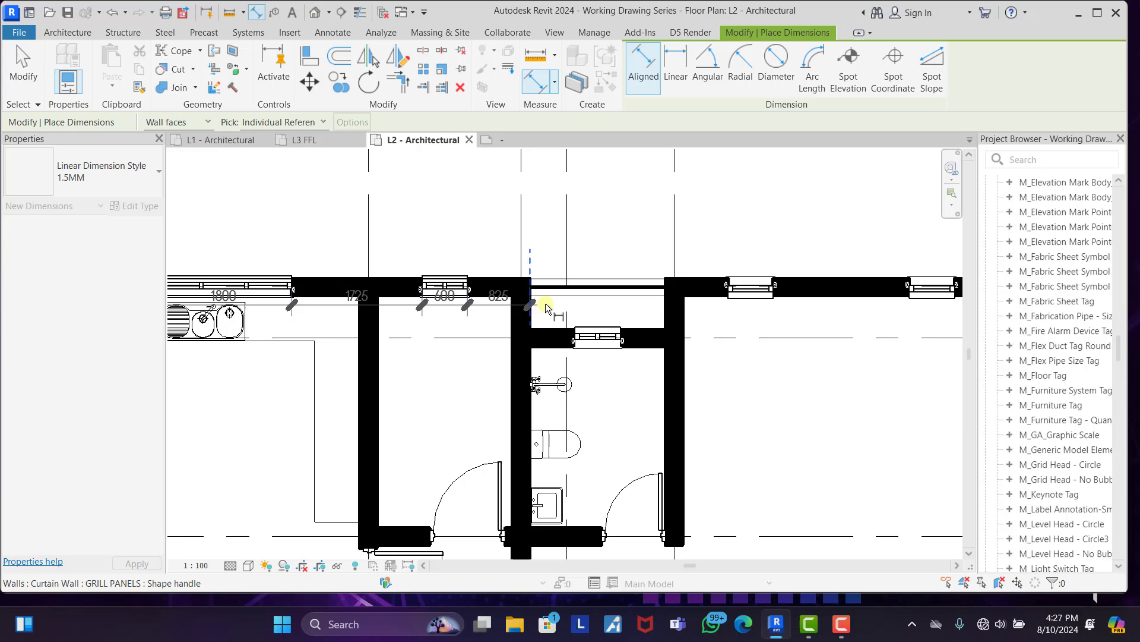
click(665, 300)
scroll(651, 270, down, 3)
scroll(650, 270, up, 3)
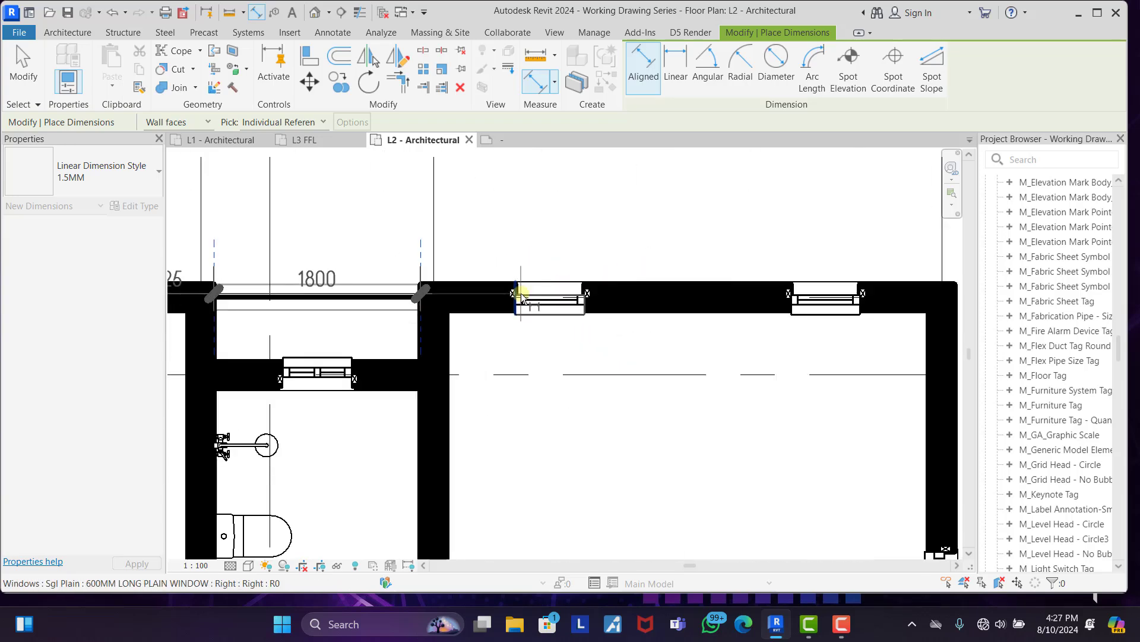
Continue the dimension string through both edges of the two 600 mm windows in the upper bedroom's top wall.
click(516, 295)
click(585, 295)
click(790, 295)
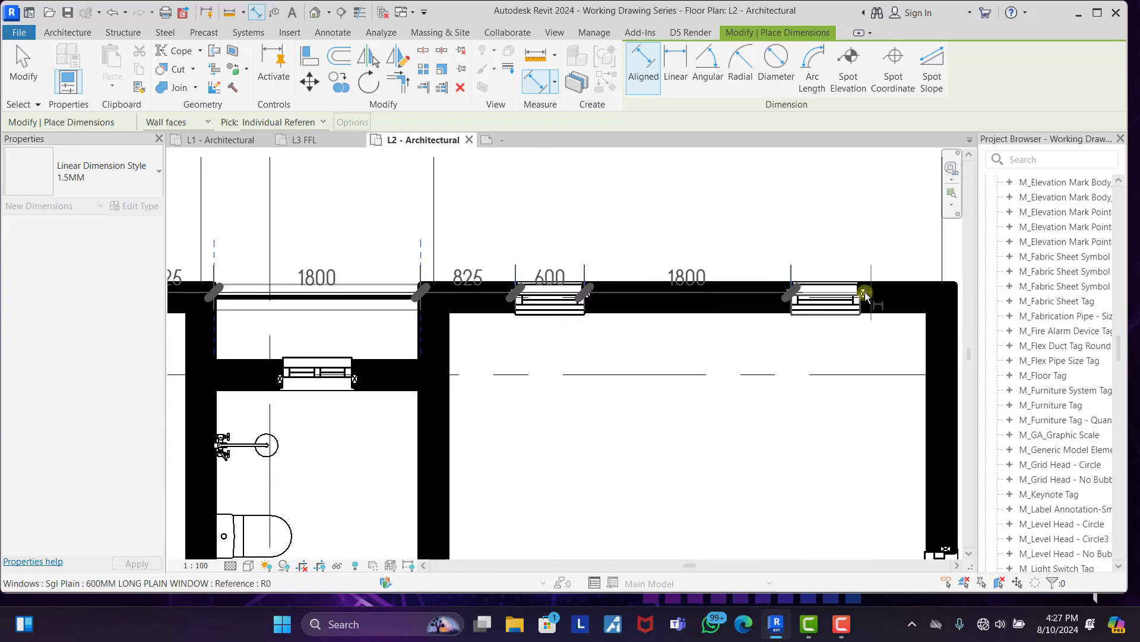
click(862, 295)
End the string at the bedroom's outer wall face and the staircase's projecting outer edge, and place it above the building.
scroll(707, 288, down, 3)
scroll(707, 288, down, 2)
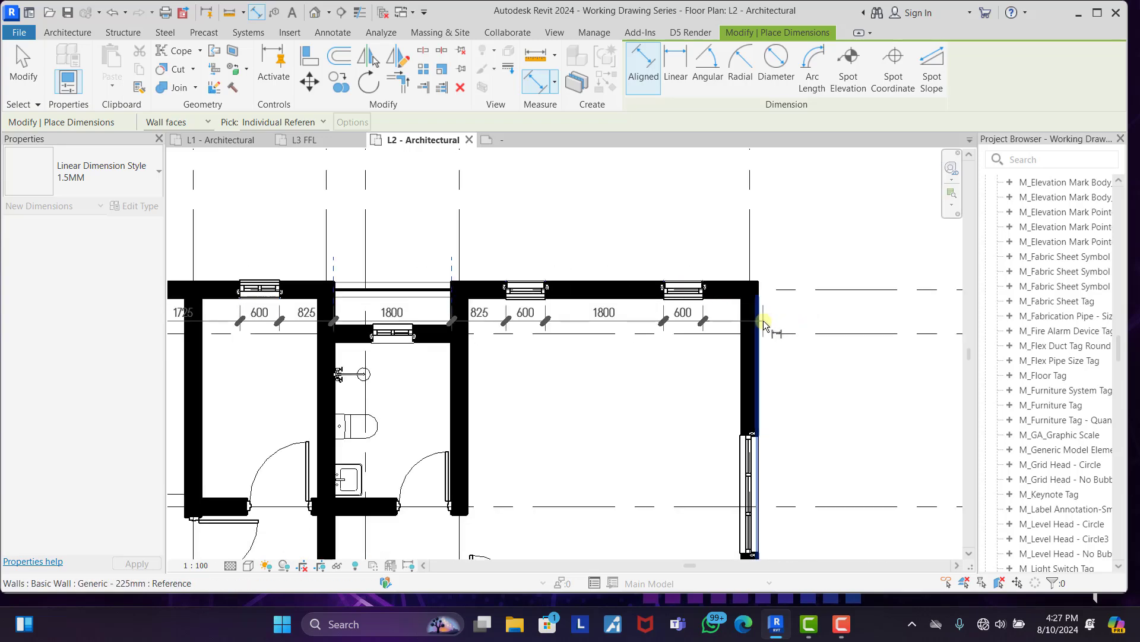
click(744, 291)
scroll(724, 268, down, 2)
scroll(751, 359, up, 5)
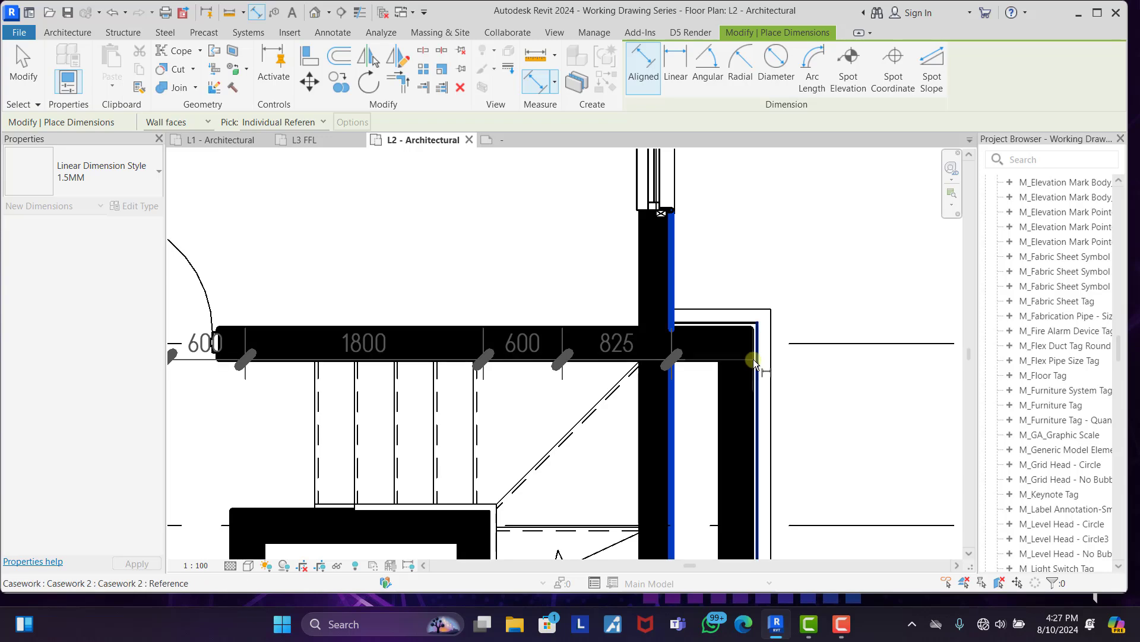
scroll(748, 362, down, 6)
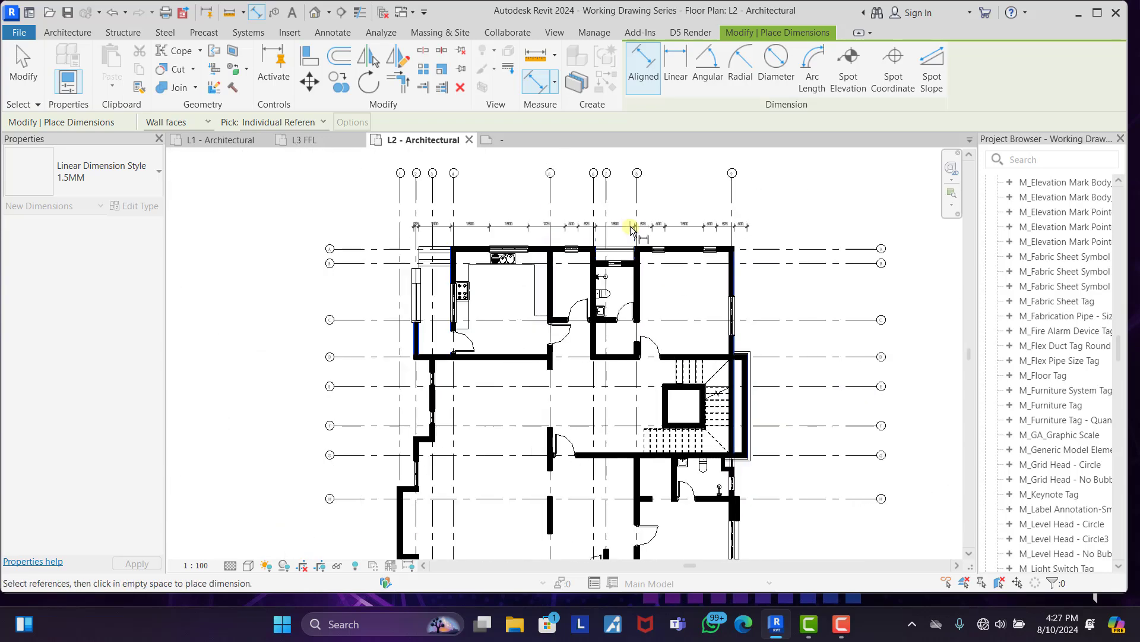
scroll(654, 226, up, 4)
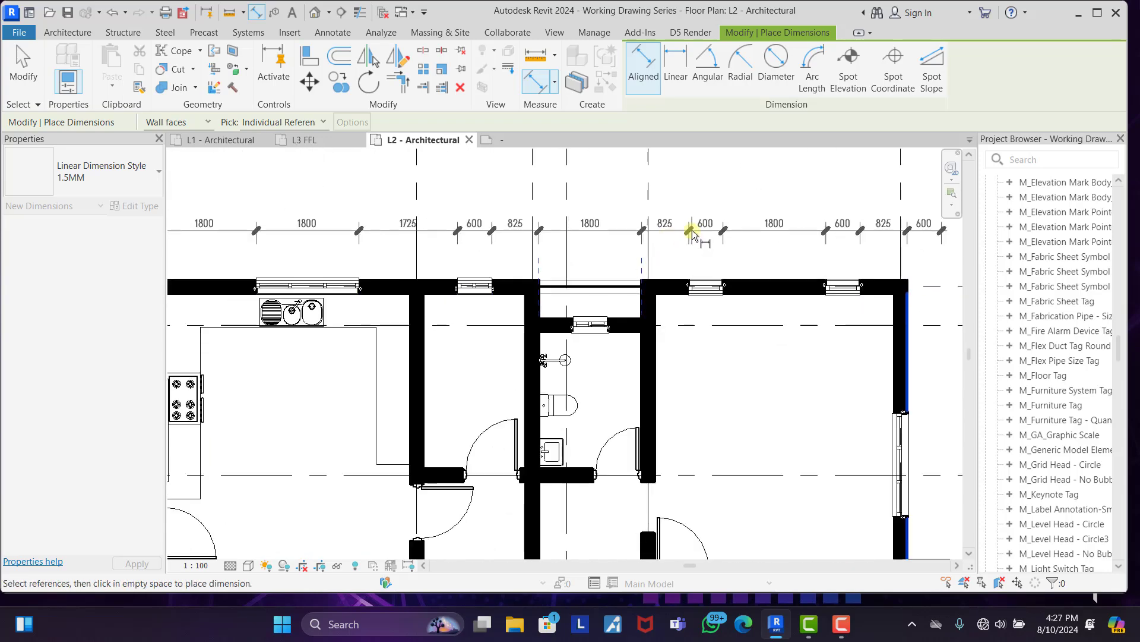
click(695, 223)
Start a second dimension string through both faces of the outer wall on grid 2 and of the walls on either side of the kitchen.
scroll(698, 220, down, 3)
scroll(341, 380, up, 5)
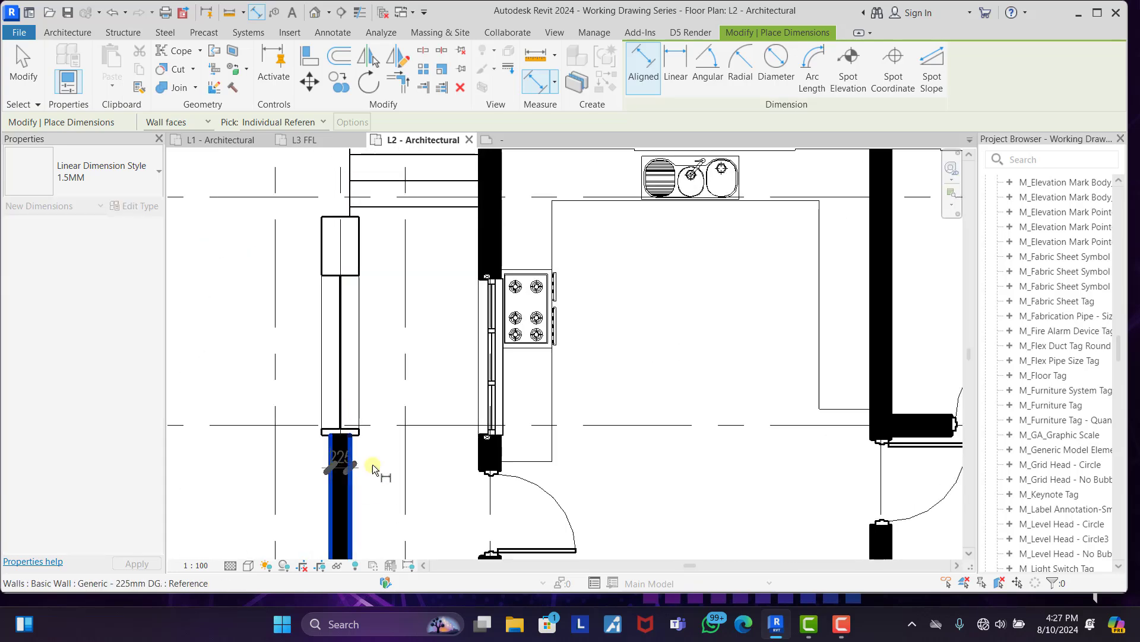
click(482, 237)
click(497, 232)
scroll(283, 310, down, 3)
scroll(653, 240, up, 3)
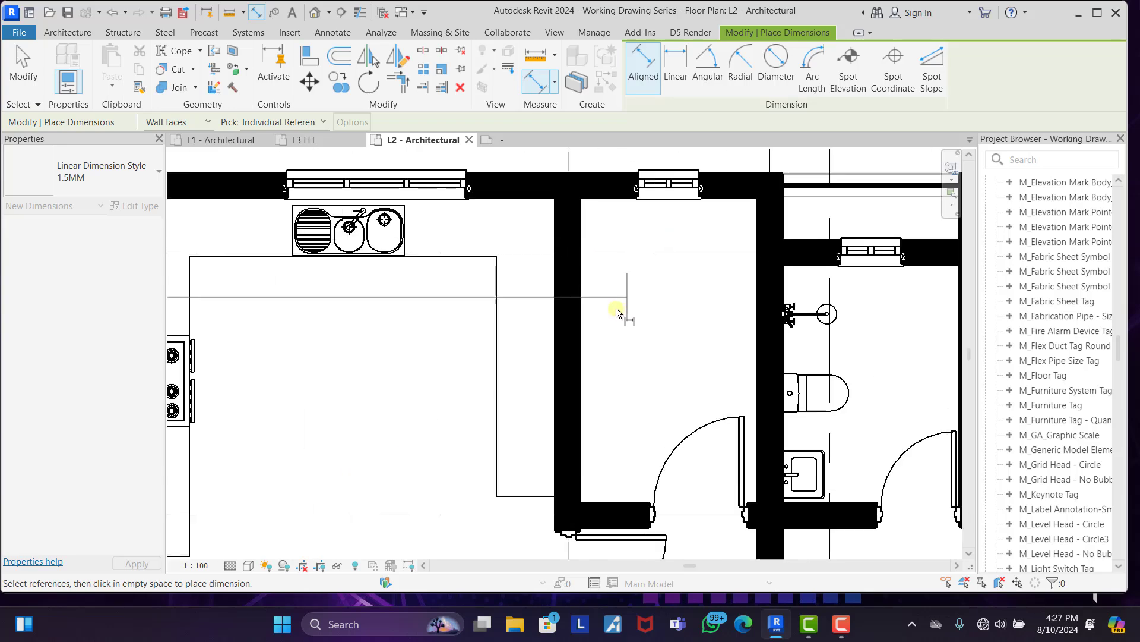
click(577, 323)
scroll(577, 323, down, 3)
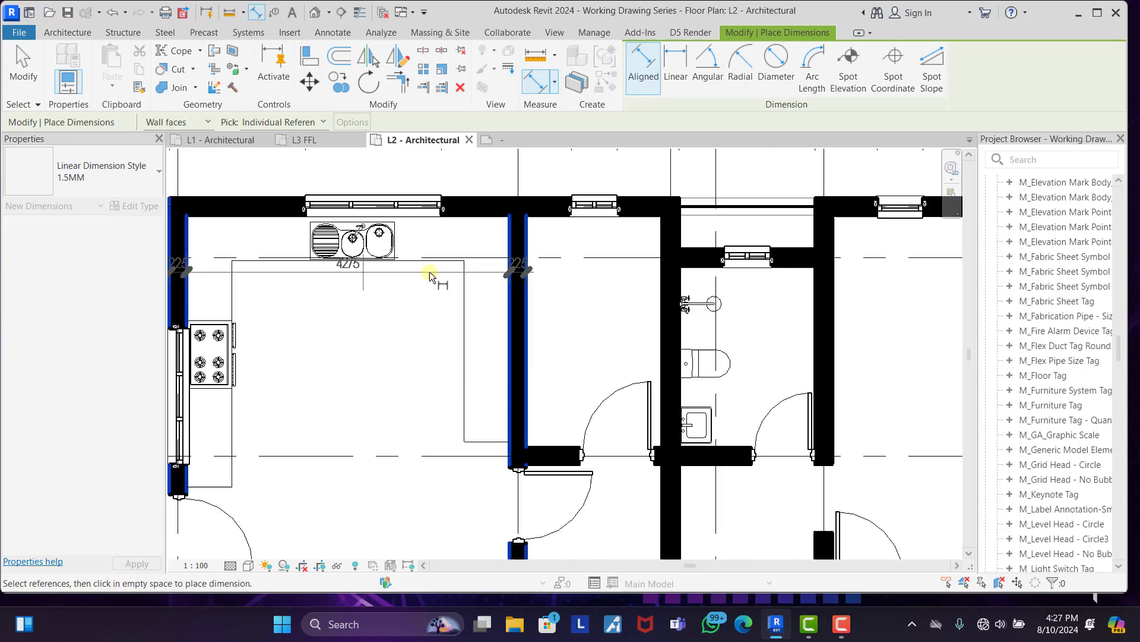
Add both faces of the two walls flanking the bathroom to the second dimension string.
scroll(553, 275, up, 5)
click(561, 320)
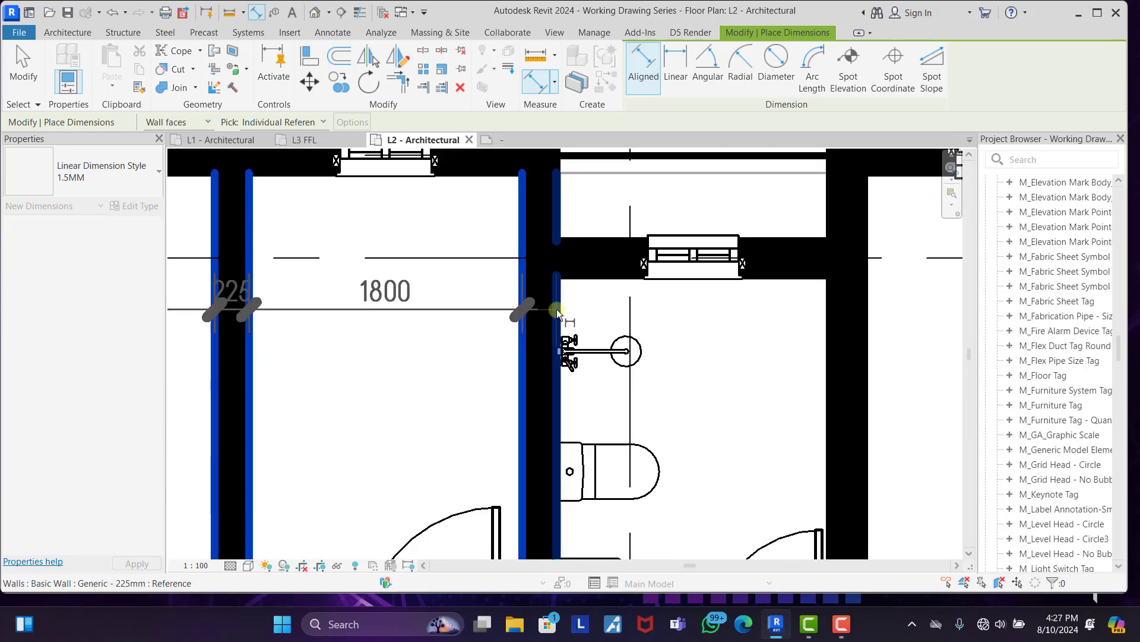
scroll(413, 298, down, 3)
scroll(623, 317, up, 3)
click(601, 330)
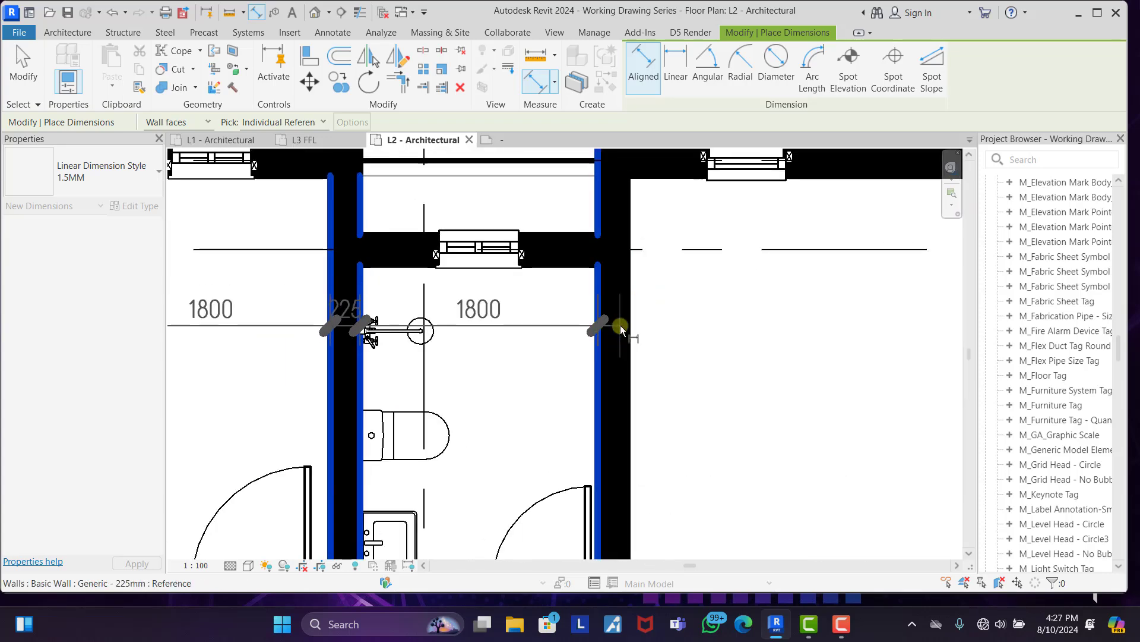
click(628, 326)
Finish the second string at both faces of the upper bedroom's outer wall and place it above the openings string.
scroll(526, 311, down, 4)
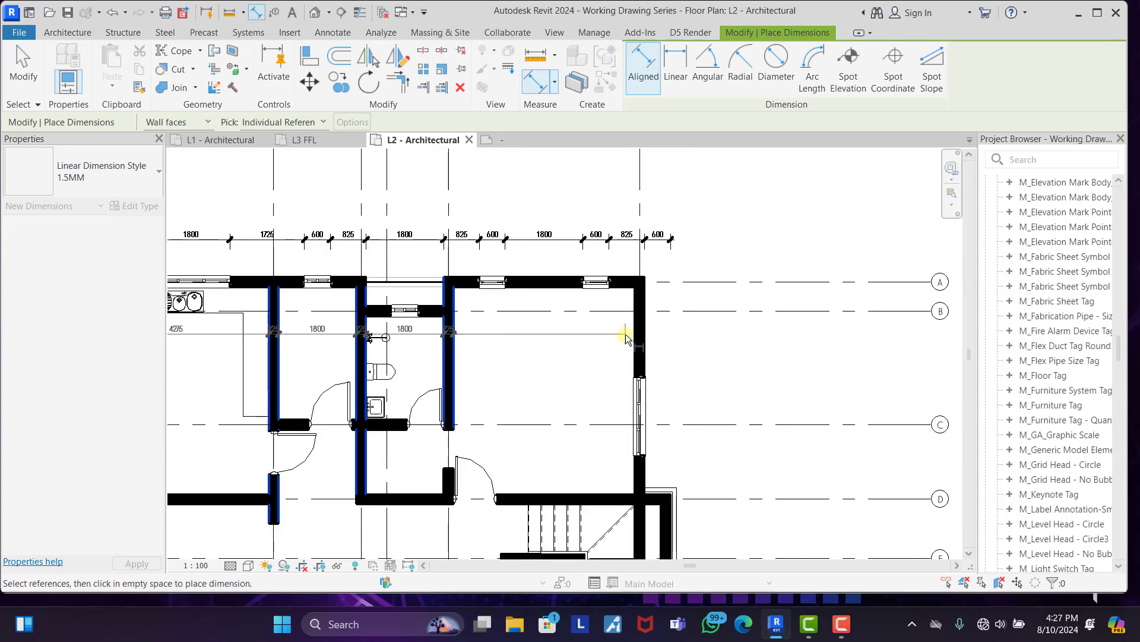
scroll(701, 327, up, 4)
click(647, 330)
click(661, 339)
scroll(662, 343, down, 3)
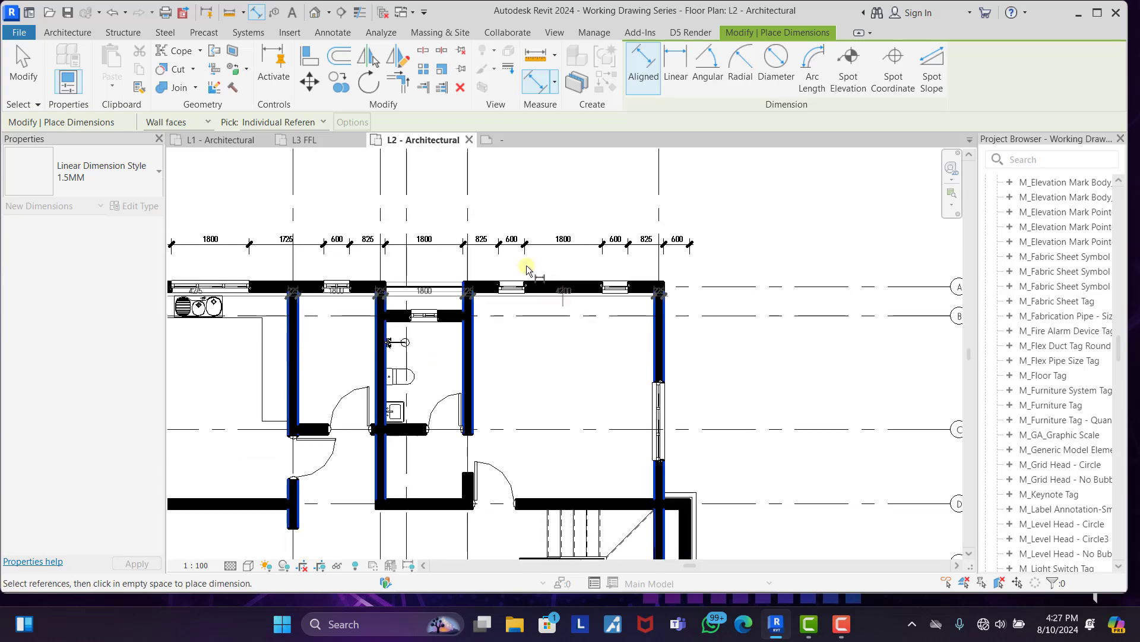
click(533, 222)
Dimension the spacing between all vertical grids 1 to 9 in one string and place it above the second string.
scroll(540, 173, down, 3)
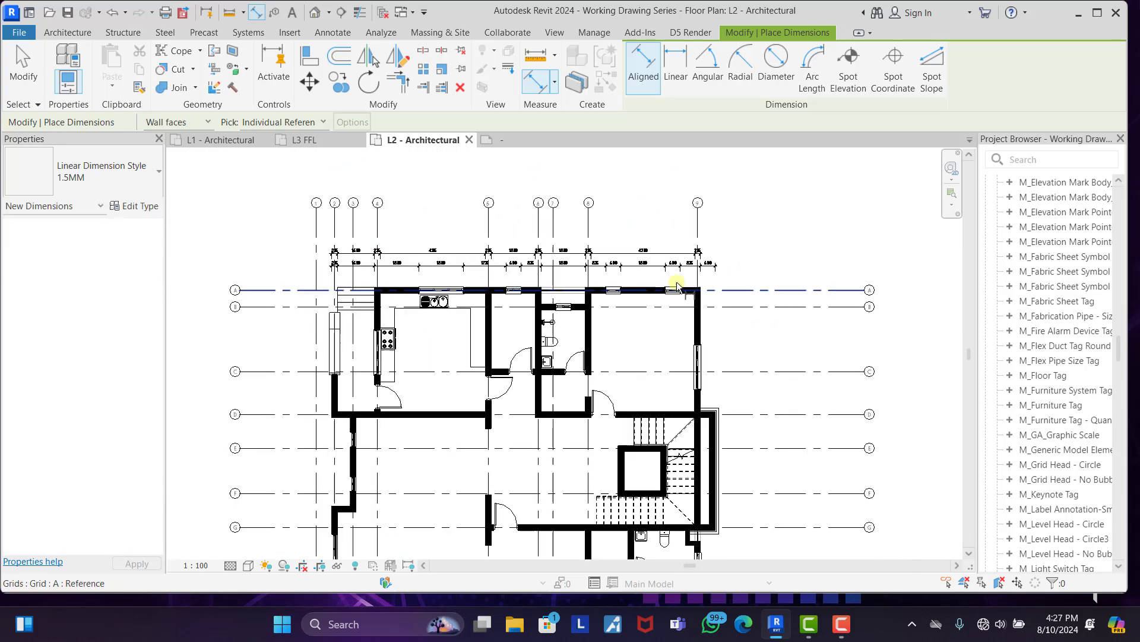
click(336, 245)
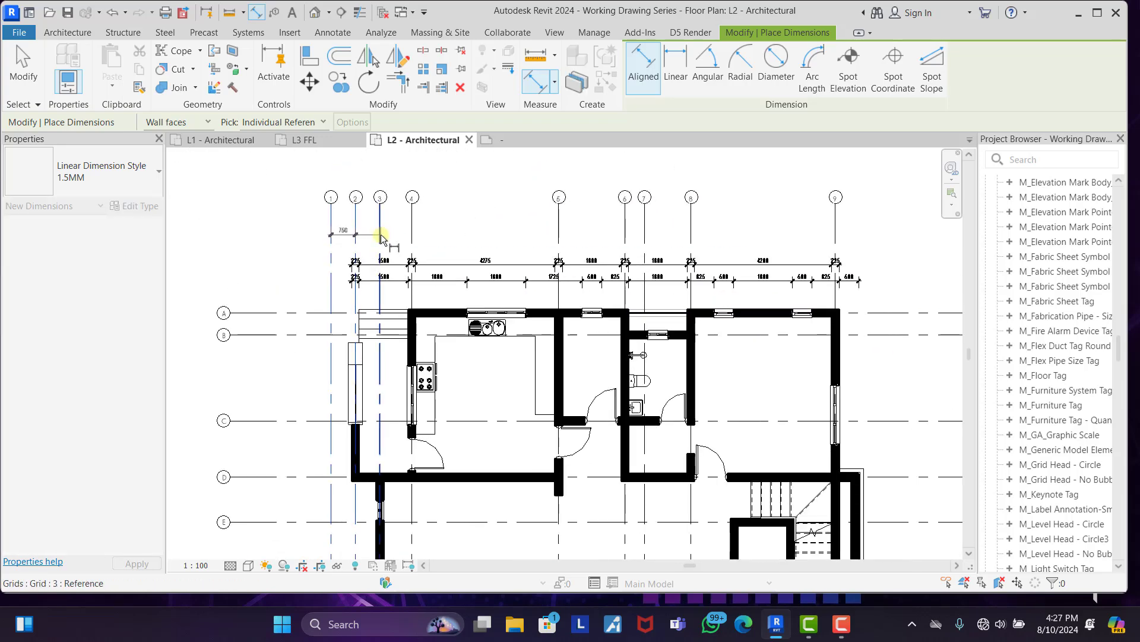
click(411, 236)
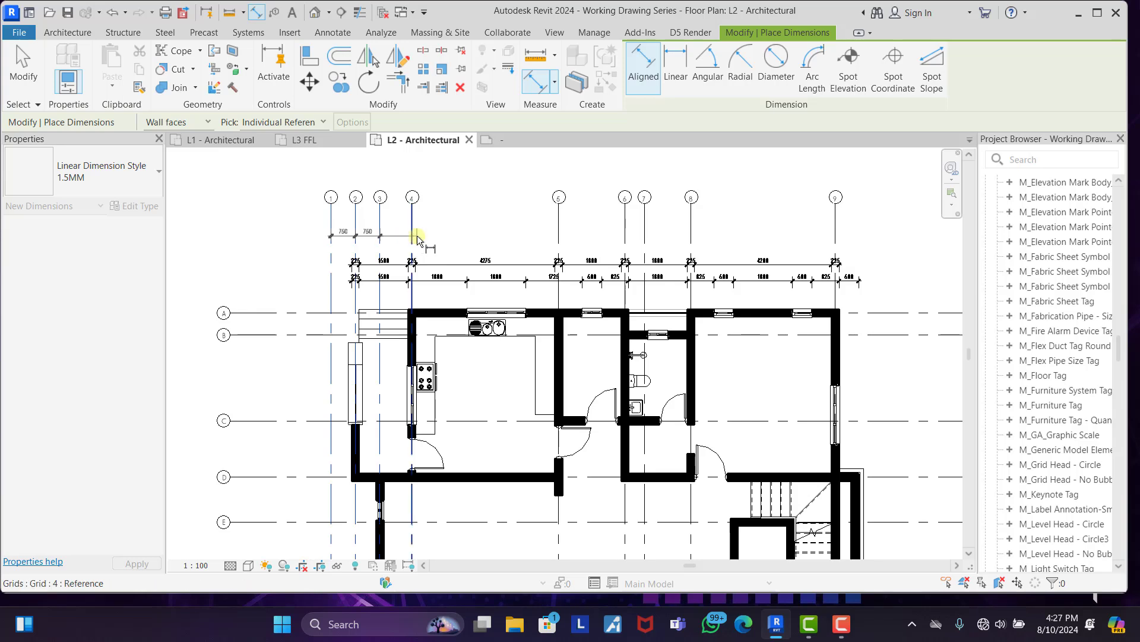
click(556, 237)
click(646, 237)
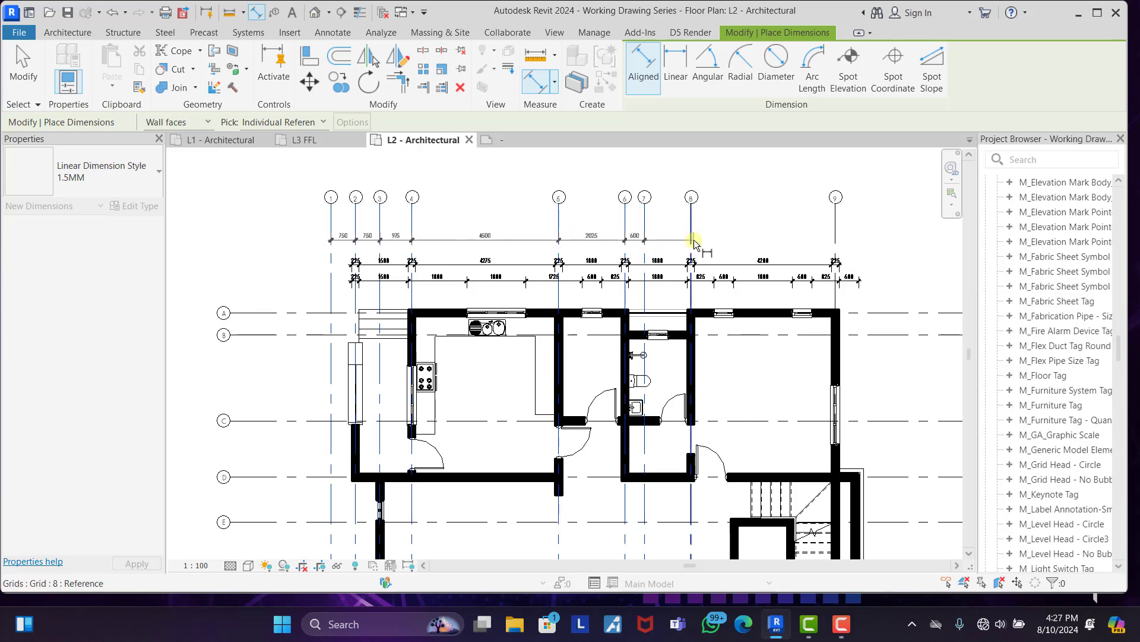
click(692, 238)
click(835, 240)
click(791, 249)
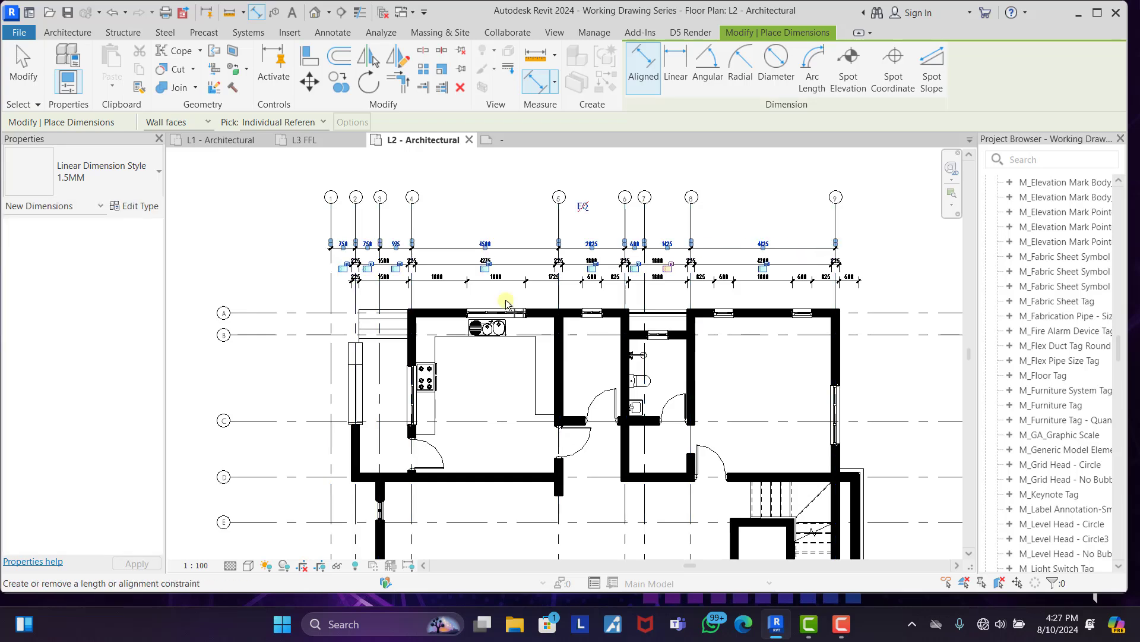
Dimension from the outer wall face on grid 2 to the outer wall face on grid 9 and the staircase's projecting edge, placing the string above the grid string.
click(350, 450)
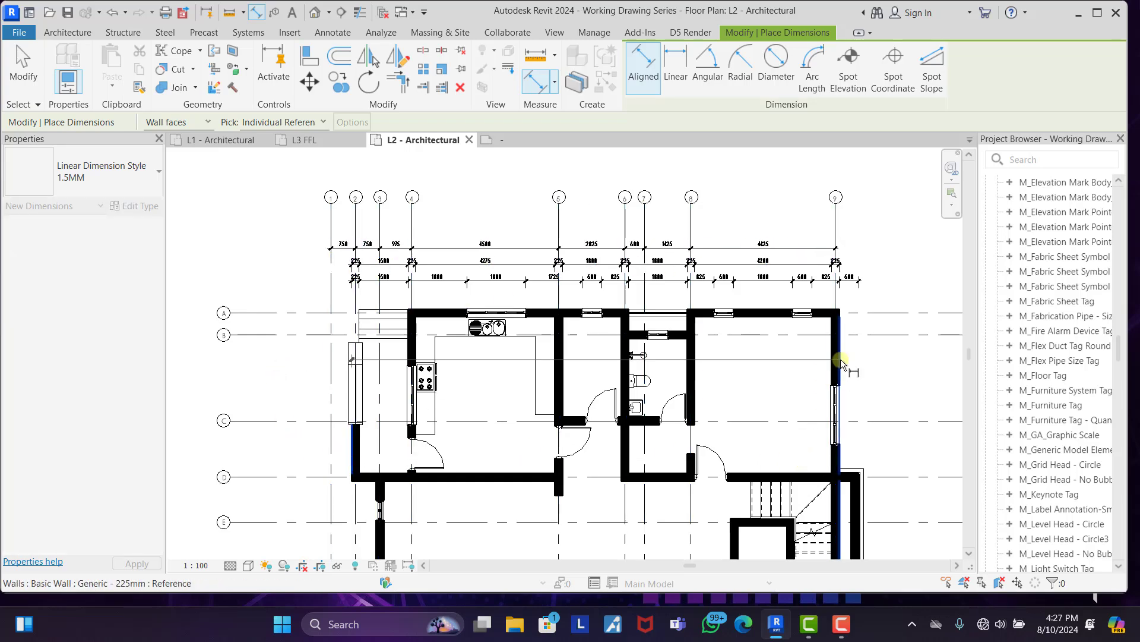
scroll(860, 502, up, 5)
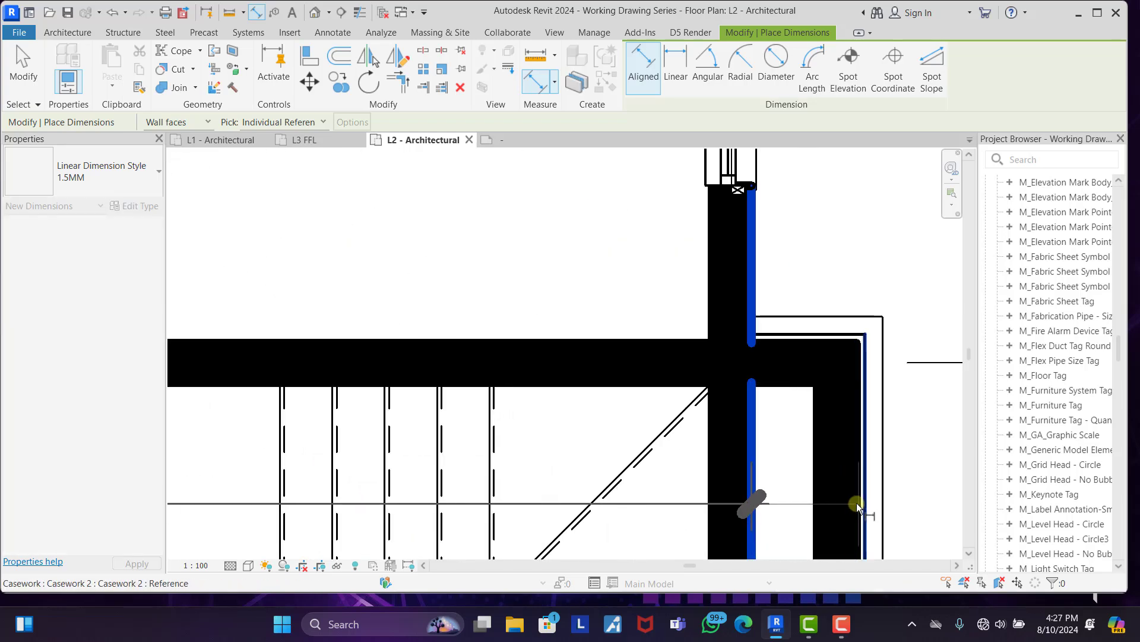
click(854, 498)
scroll(709, 468, down, 2)
scroll(709, 468, down, 4)
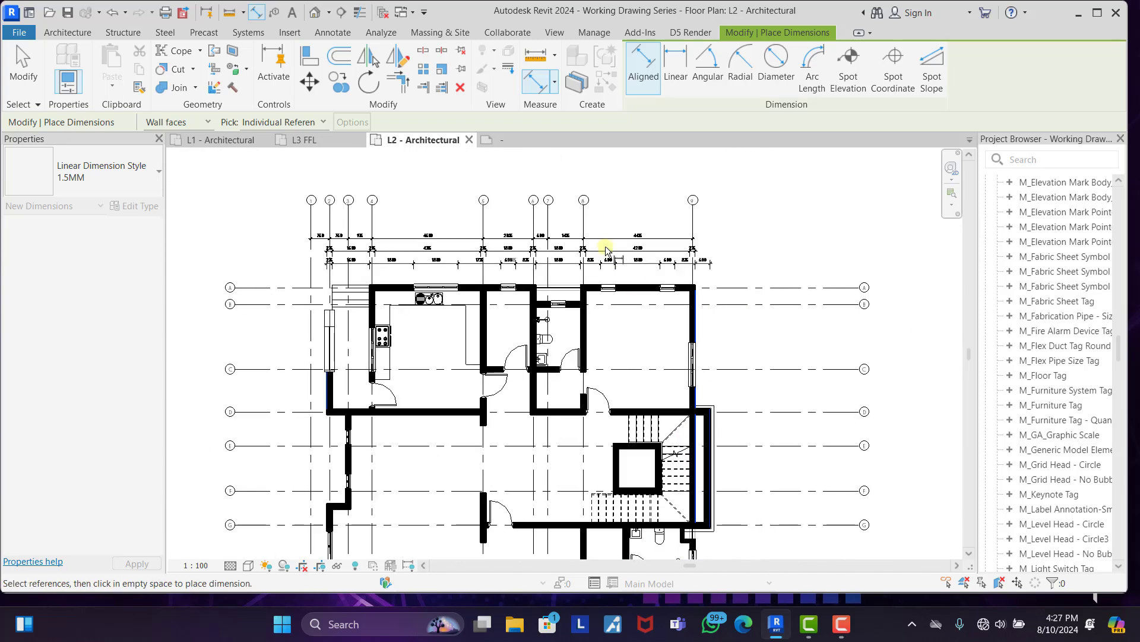
click(607, 225)
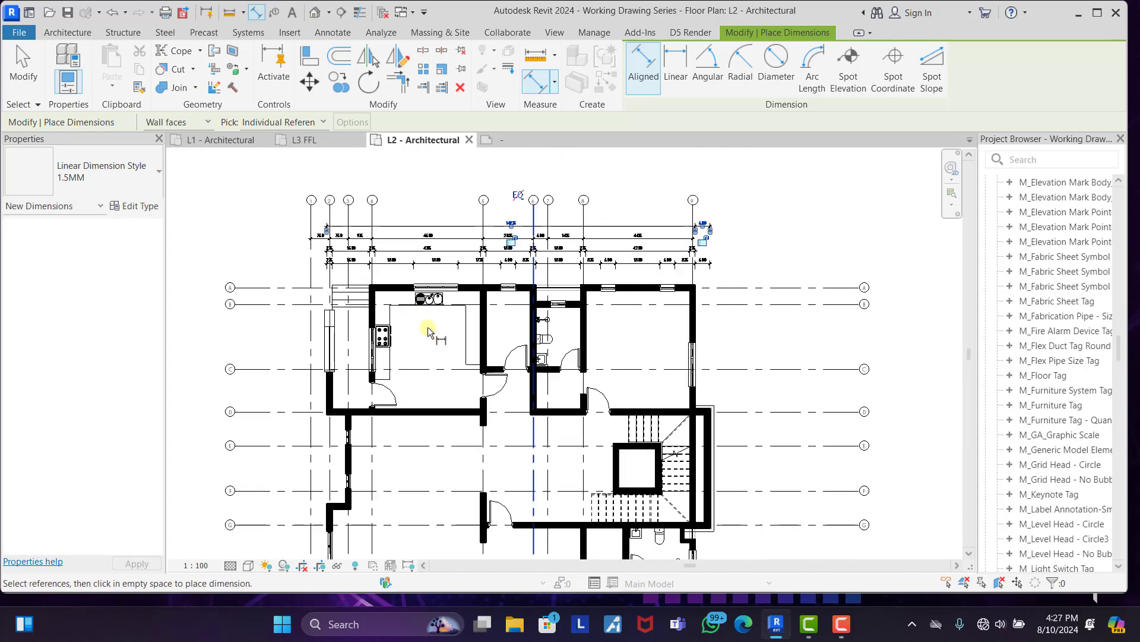
Add one overall dimension from the outer wall face on grid 2 to the staircase's projecting outer edge, placed above all other strings.
click(323, 401)
scroll(711, 454, up, 6)
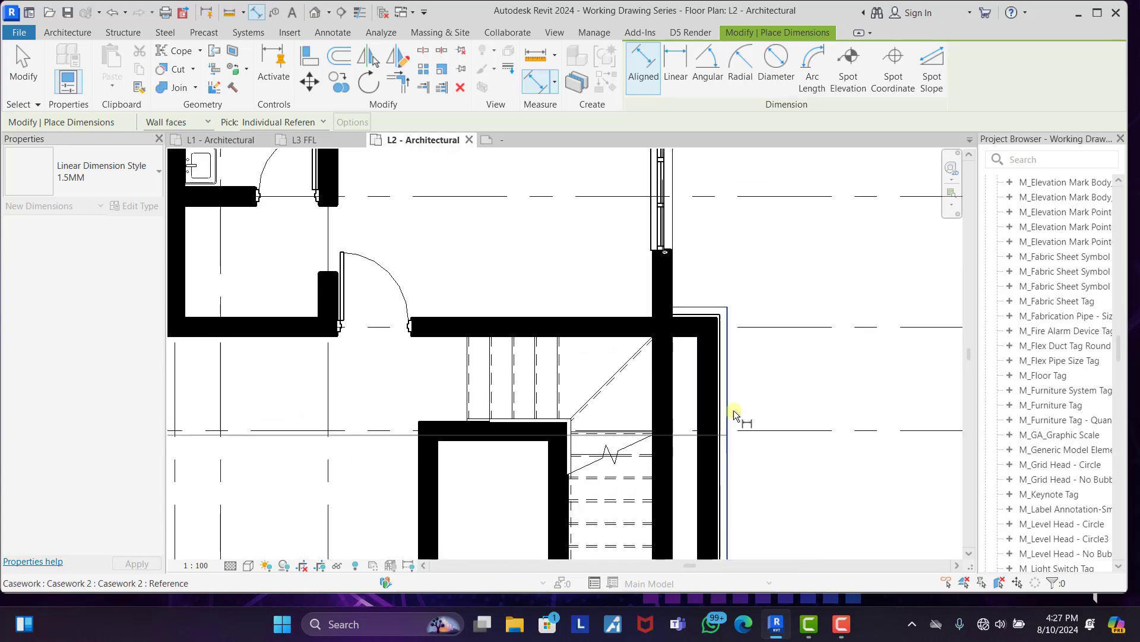
click(716, 358)
scroll(722, 383, down, 6)
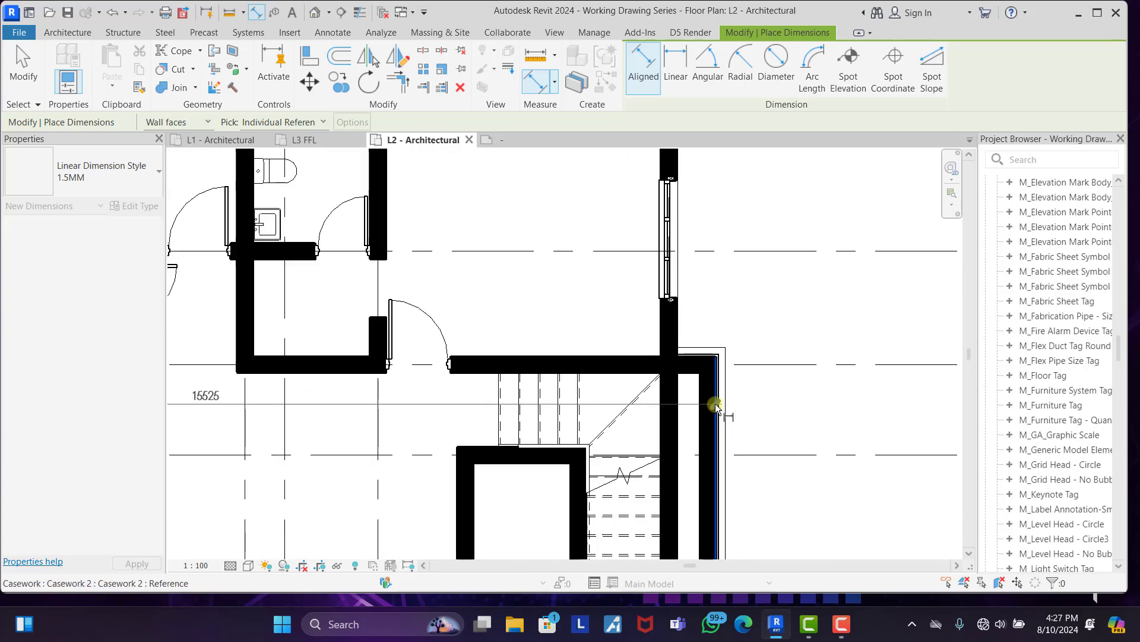
click(643, 224)
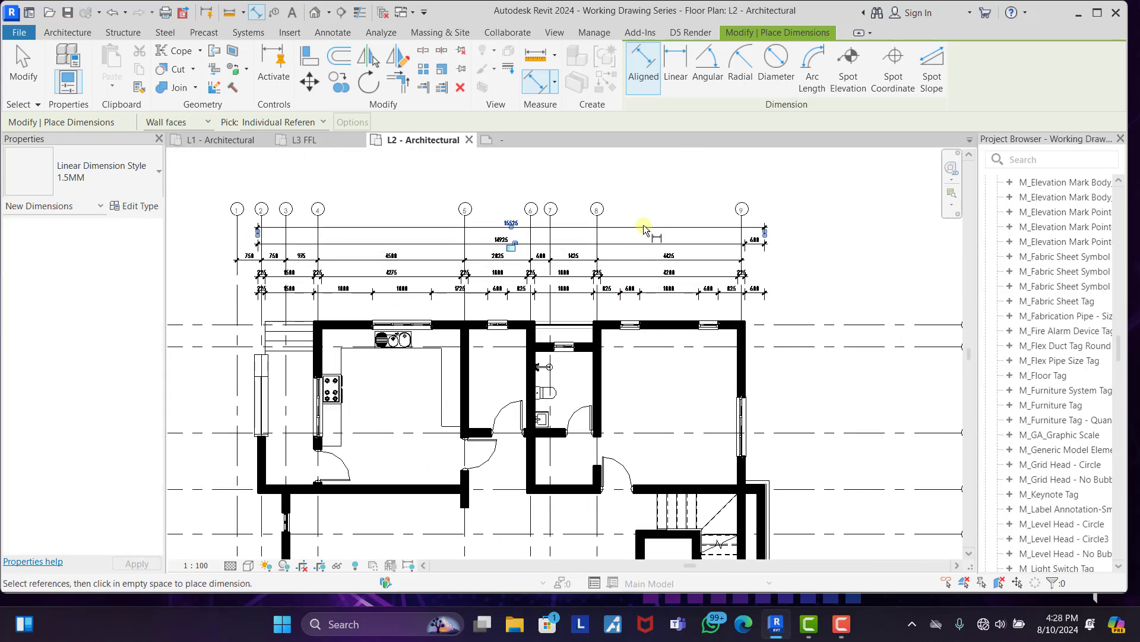
right_click(658, 193)
click(684, 202)
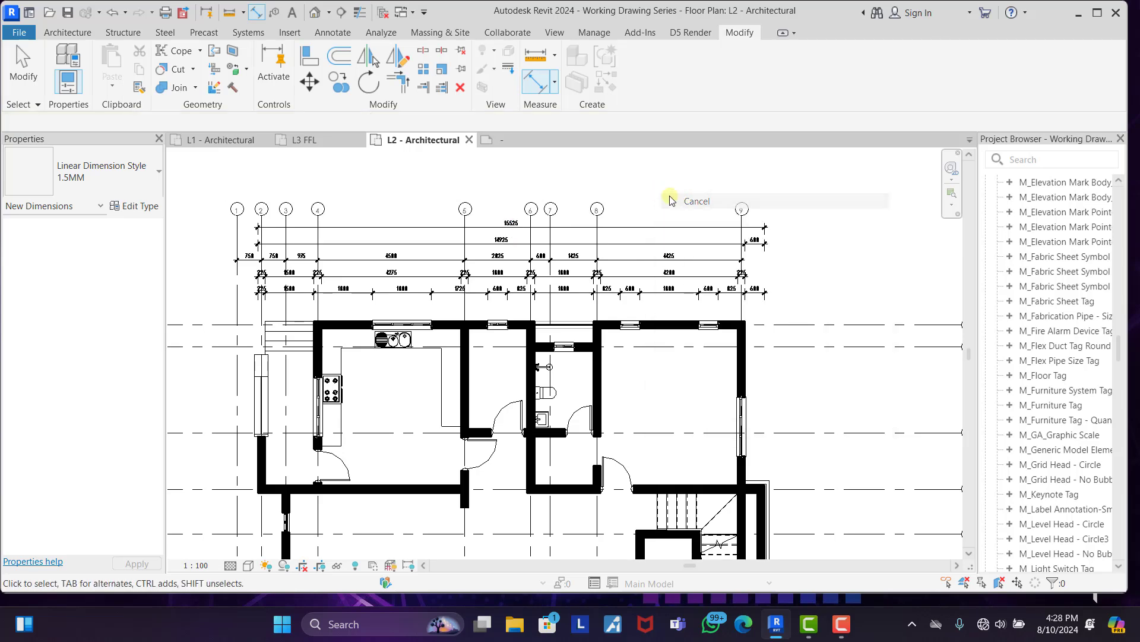
Start a vertical aligned dimension string at the outer face of the grid A wall and both jambs of the upper bedroom's side window.
scroll(666, 199, down, 3)
scroll(542, 202, up, 3)
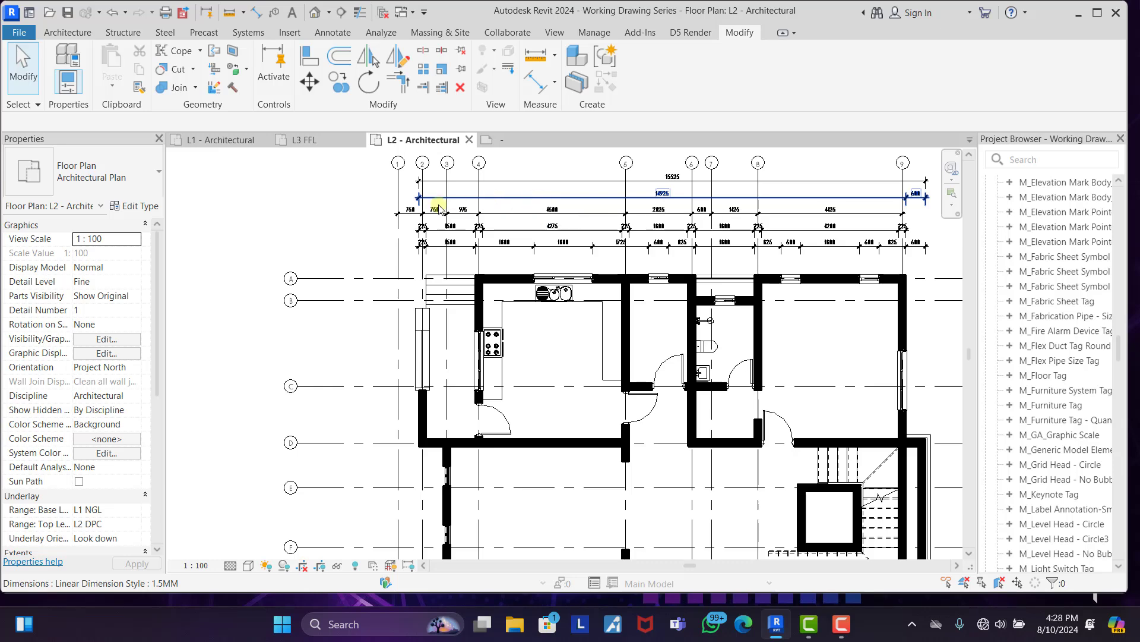
scroll(418, 209, down, 3)
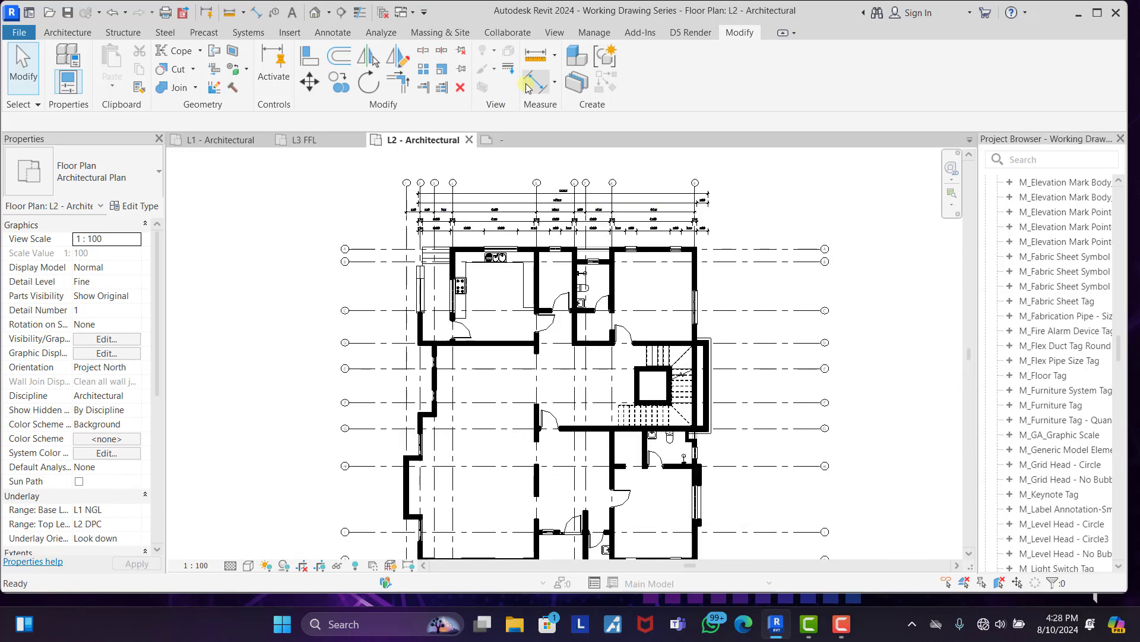
click(527, 86)
scroll(682, 242, up, 2)
scroll(740, 275, up, 2)
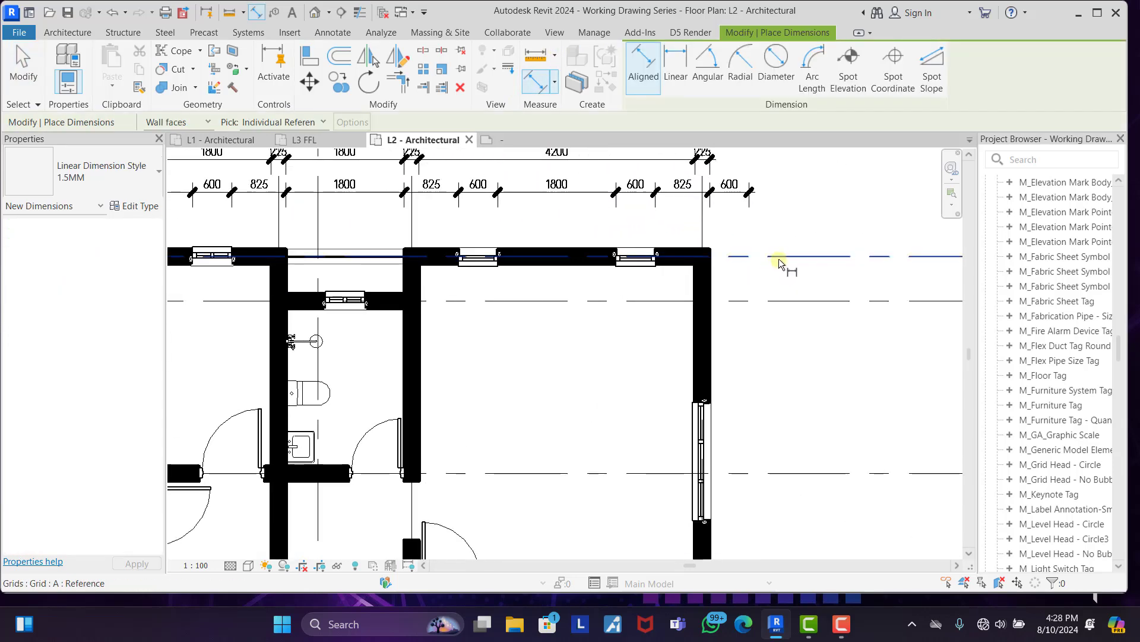
scroll(520, 209, down, 4)
scroll(588, 208, up, 3)
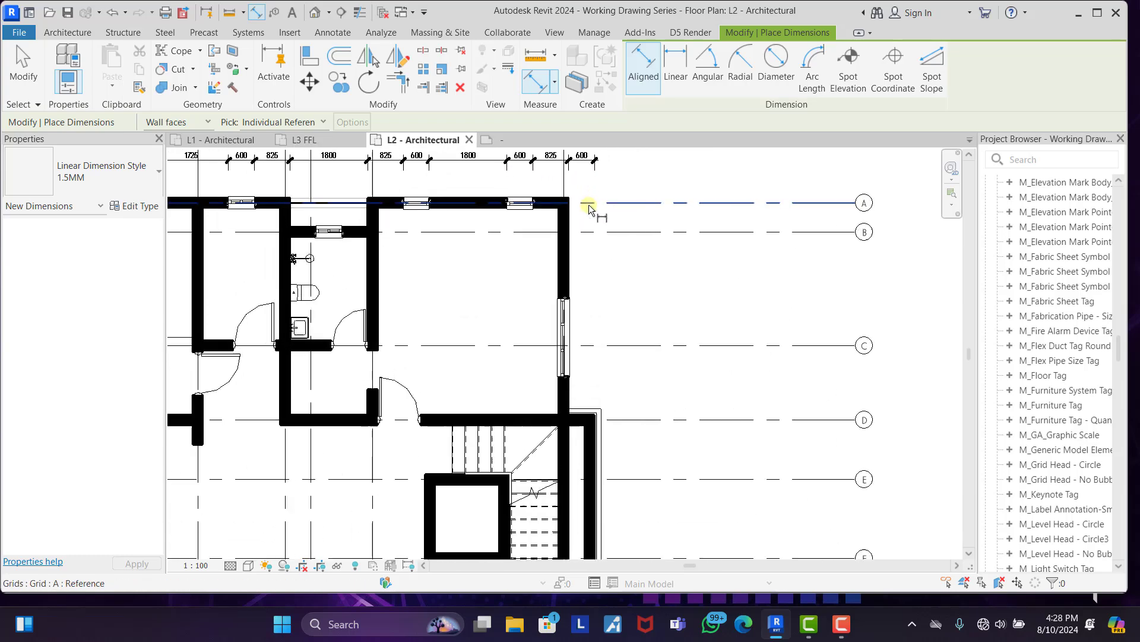
scroll(549, 202, up, 3)
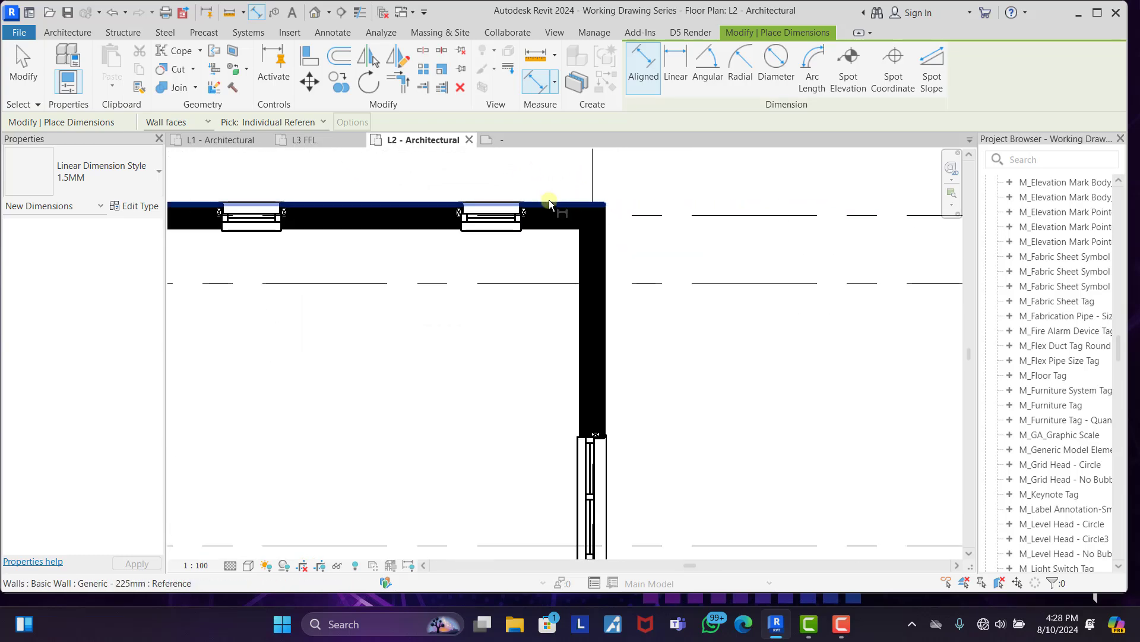
scroll(590, 185, down, 2)
scroll(594, 188, down, 3)
scroll(595, 247, up, 3)
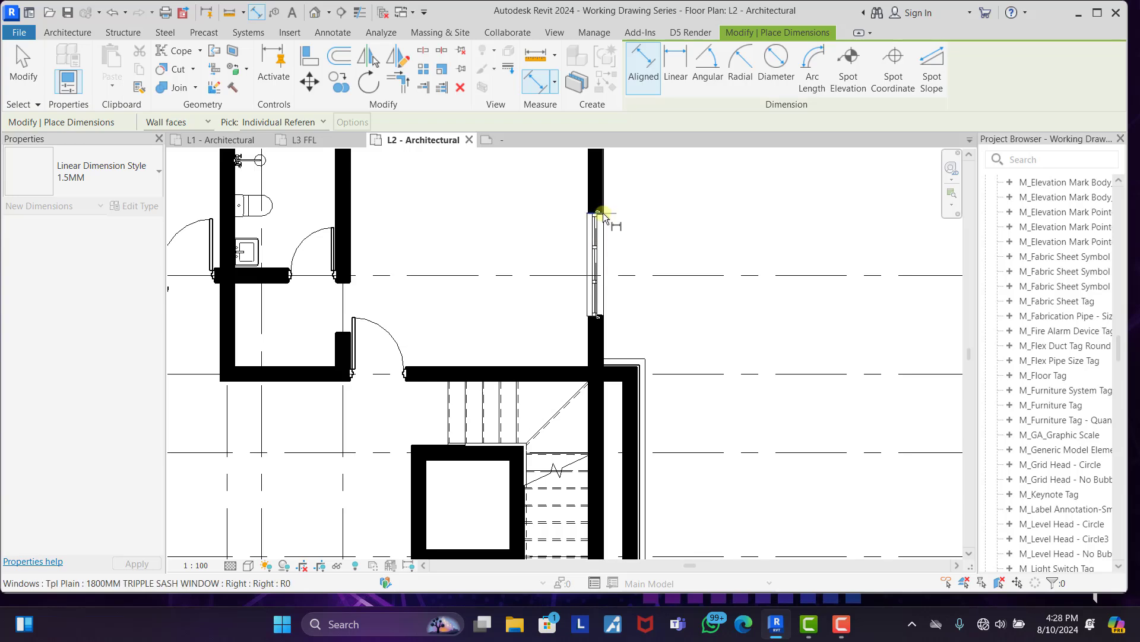
click(592, 319)
Extend the vertical string through the staircase's walls at grids D and G, the bathroom's recessed wall, its window jambs and the wall face at grid H.
scroll(594, 333, down, 5)
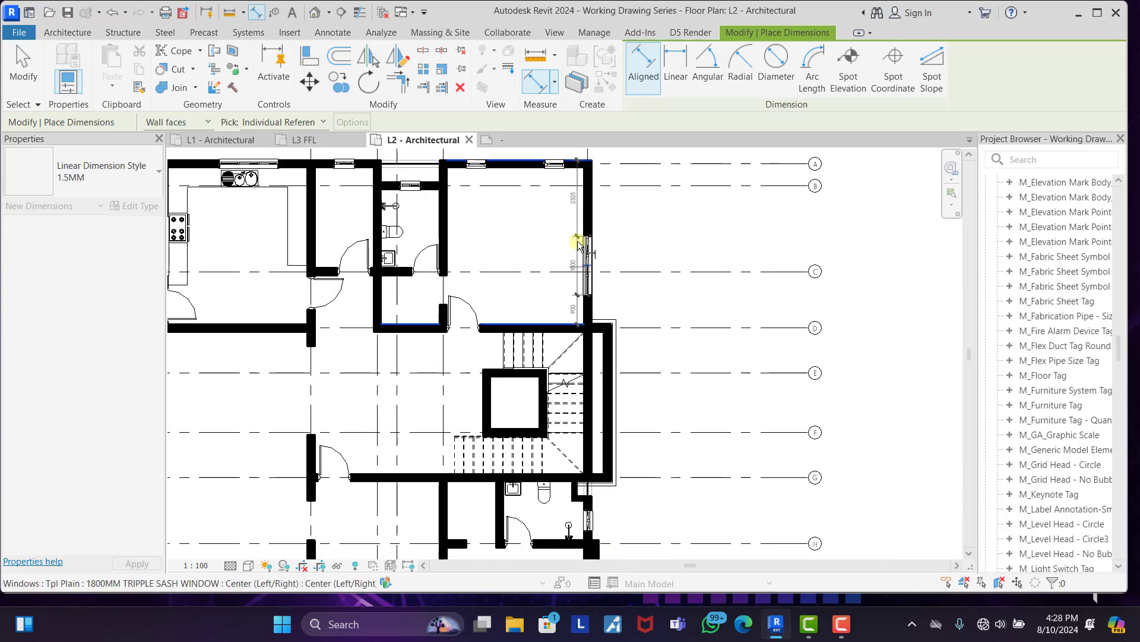
scroll(582, 357, up, 5)
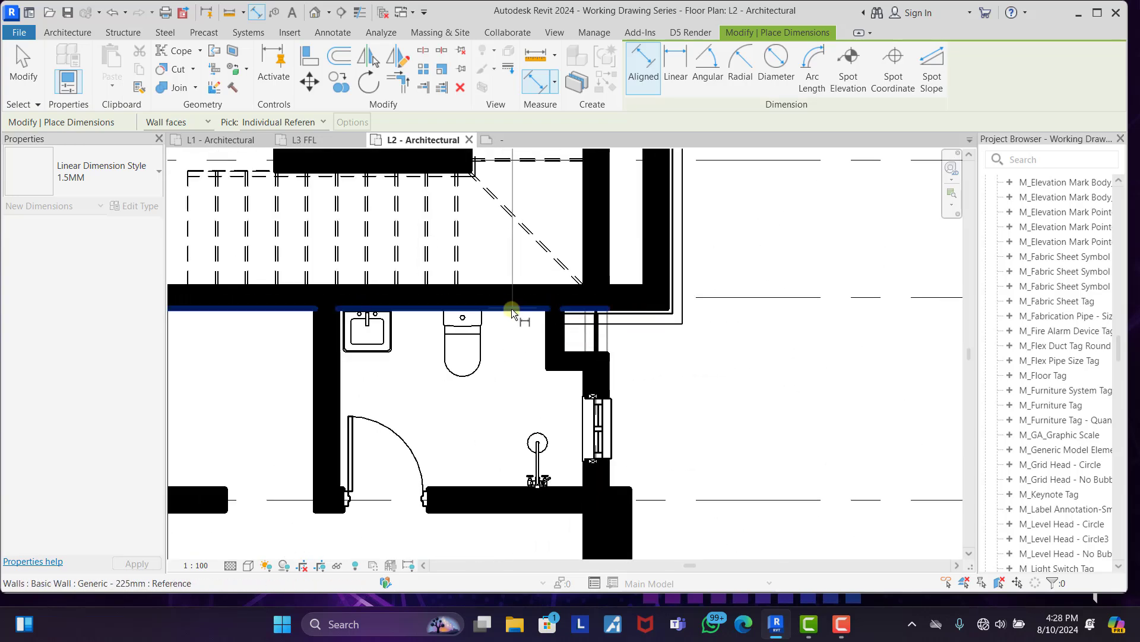
scroll(593, 326, down, 4)
scroll(585, 300, up, 4)
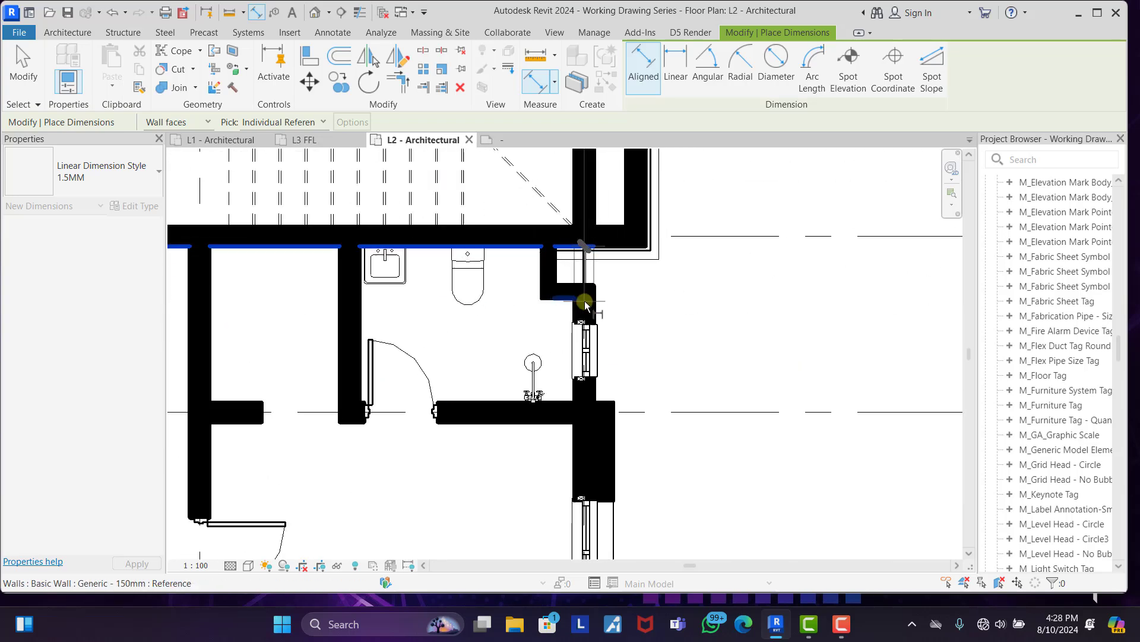
click(588, 290)
click(594, 333)
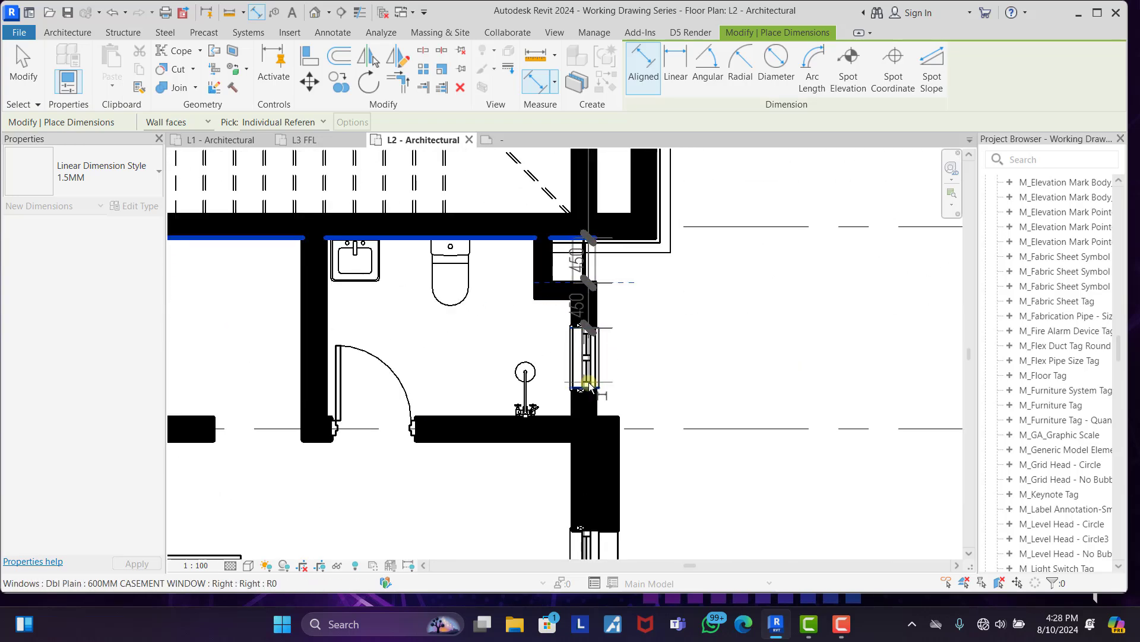
click(589, 388)
click(601, 415)
Add the lower bedroom's side window jambs, the end of the thickened wall and the outer face of the grid J wall to the vertical string.
scroll(616, 298, down, 5)
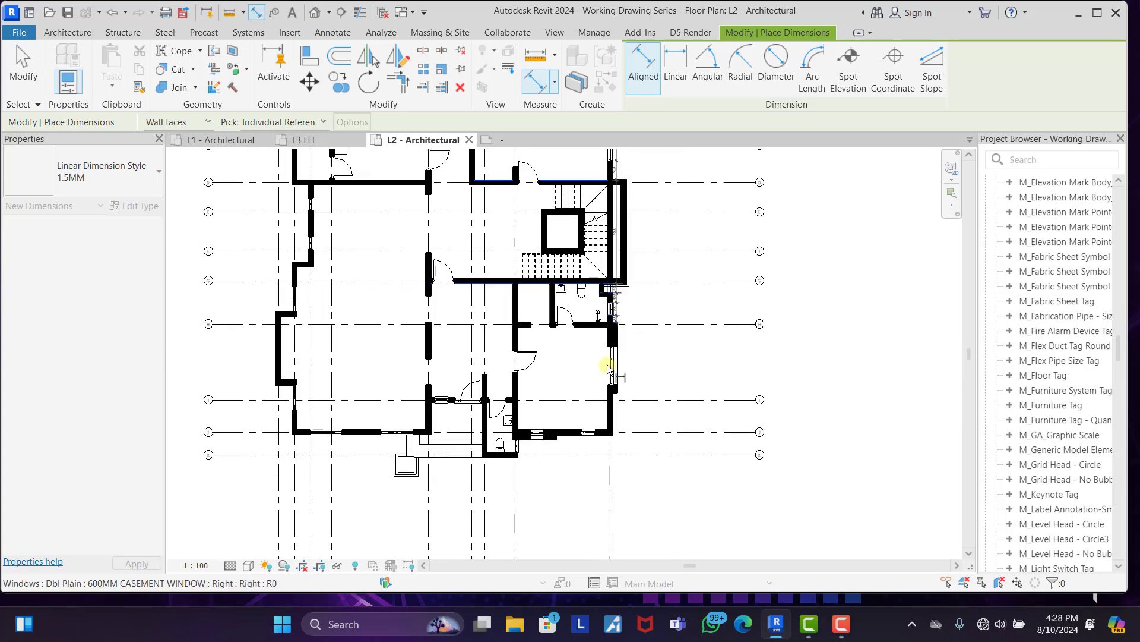
scroll(608, 365, up, 4)
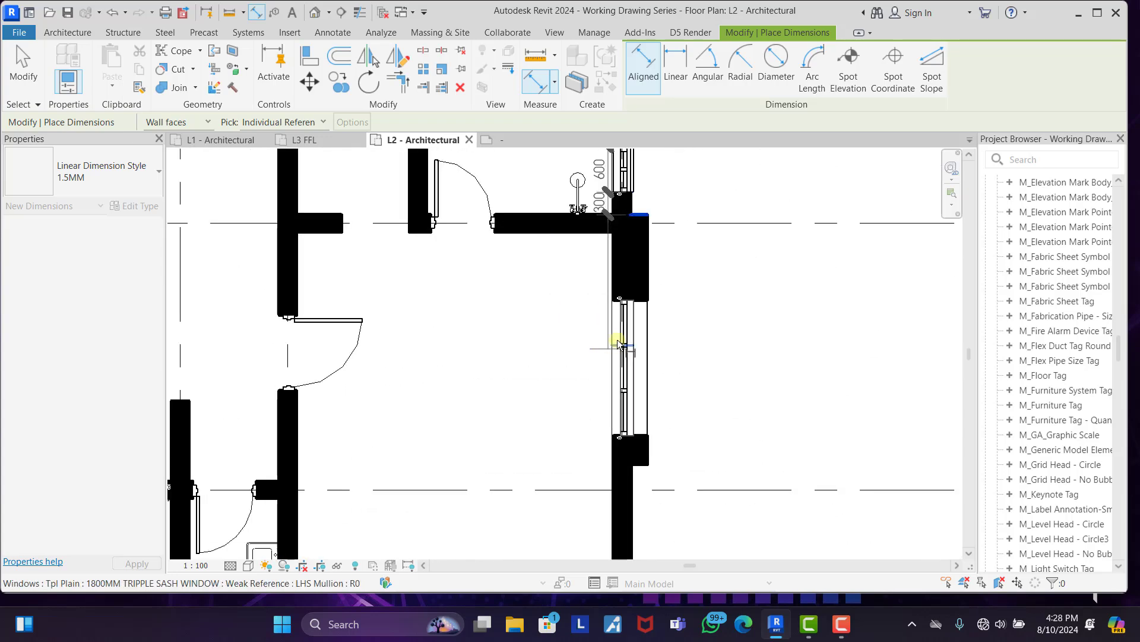
click(622, 306)
scroll(614, 269, down, 4)
scroll(611, 369, up, 3)
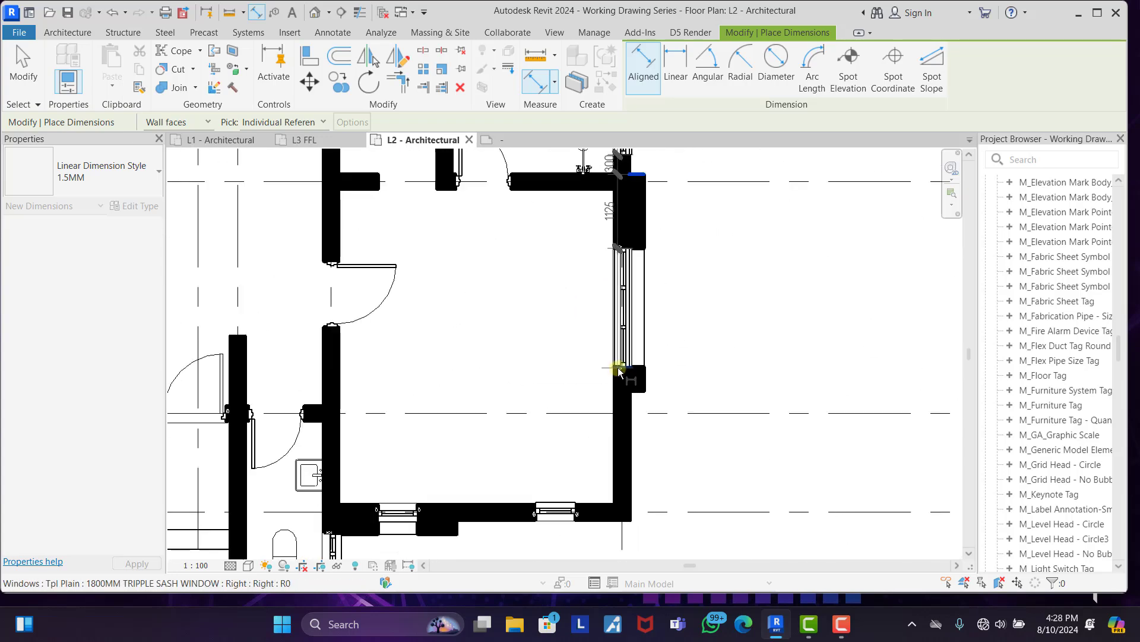
click(618, 367)
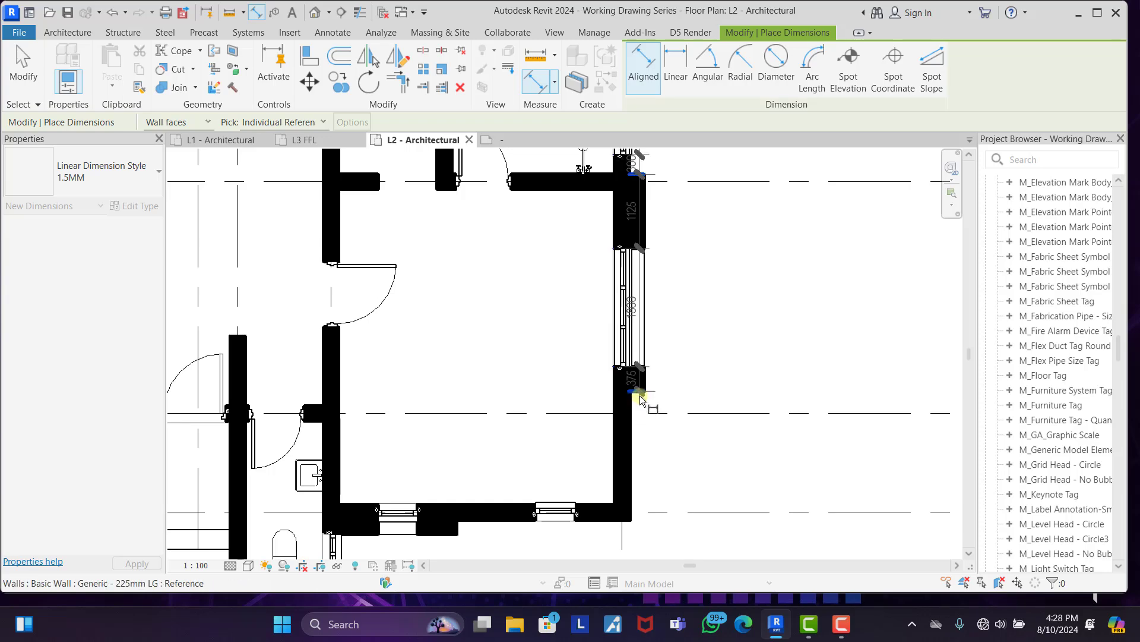
click(613, 525)
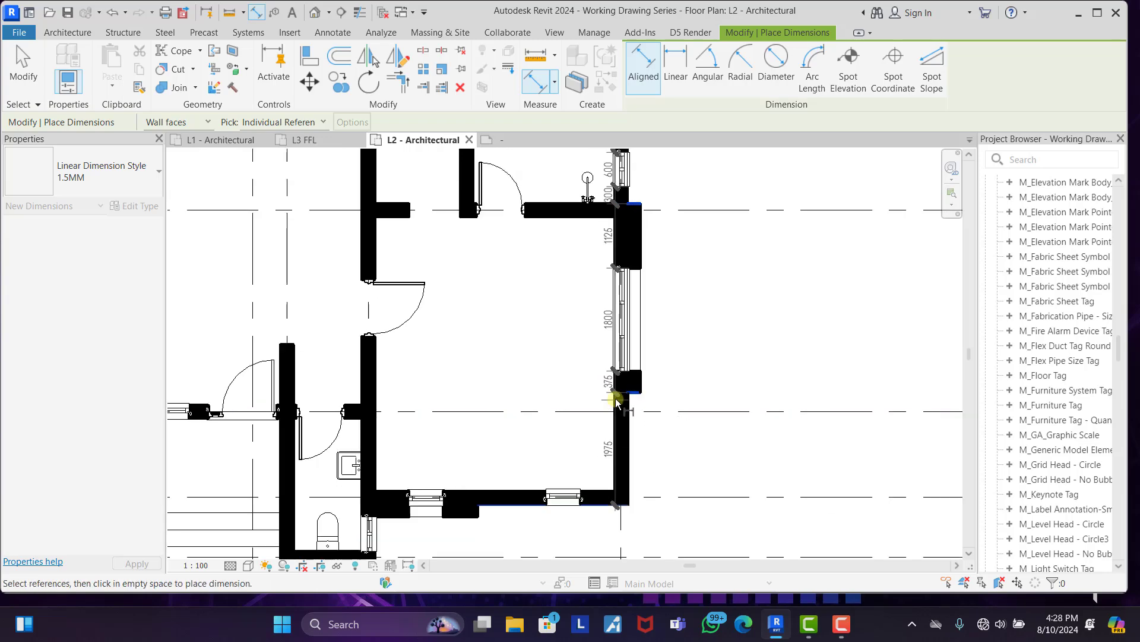
End the vertical string at the outer face of the toilet's wall on grid K and place it just outside the staircase projection.
scroll(611, 395, down, 3)
scroll(509, 433, up, 3)
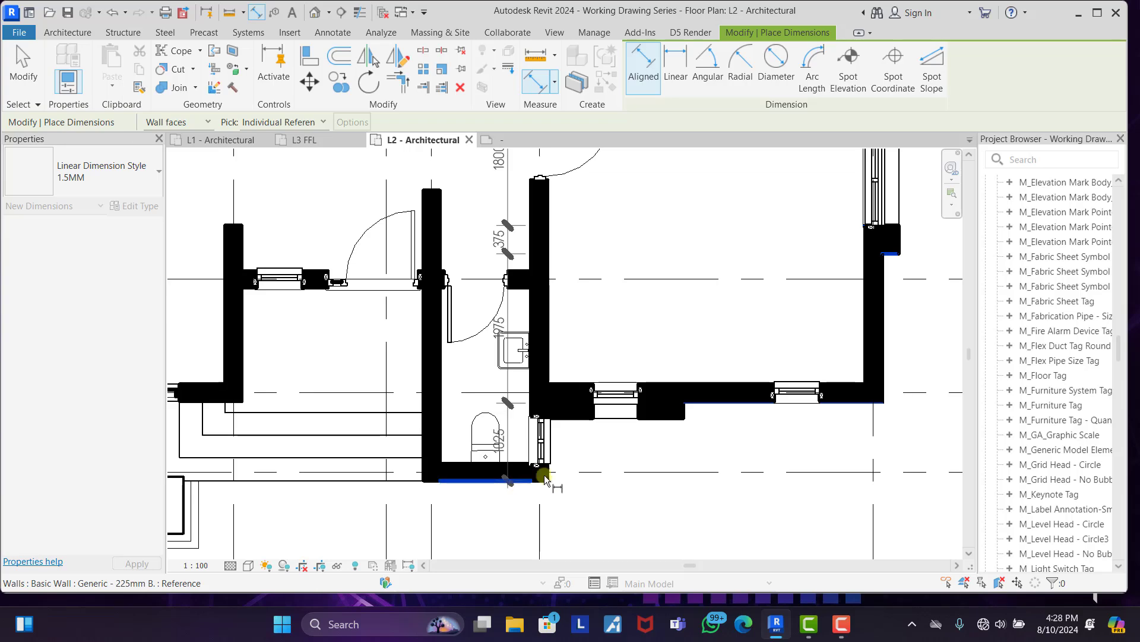
scroll(660, 466, down, 4)
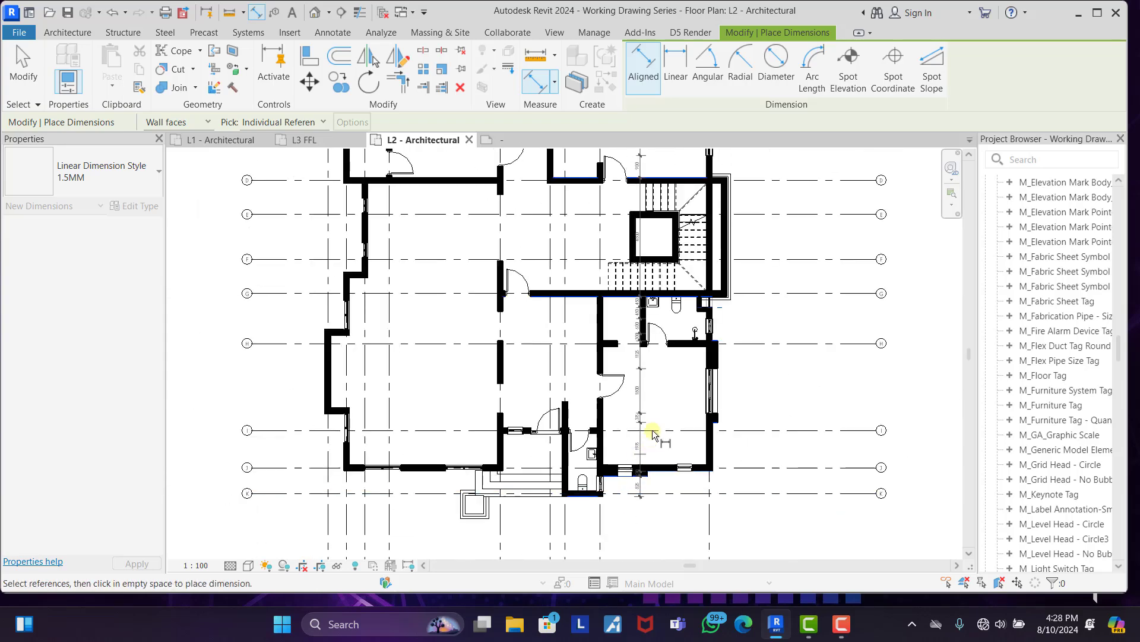
click(766, 321)
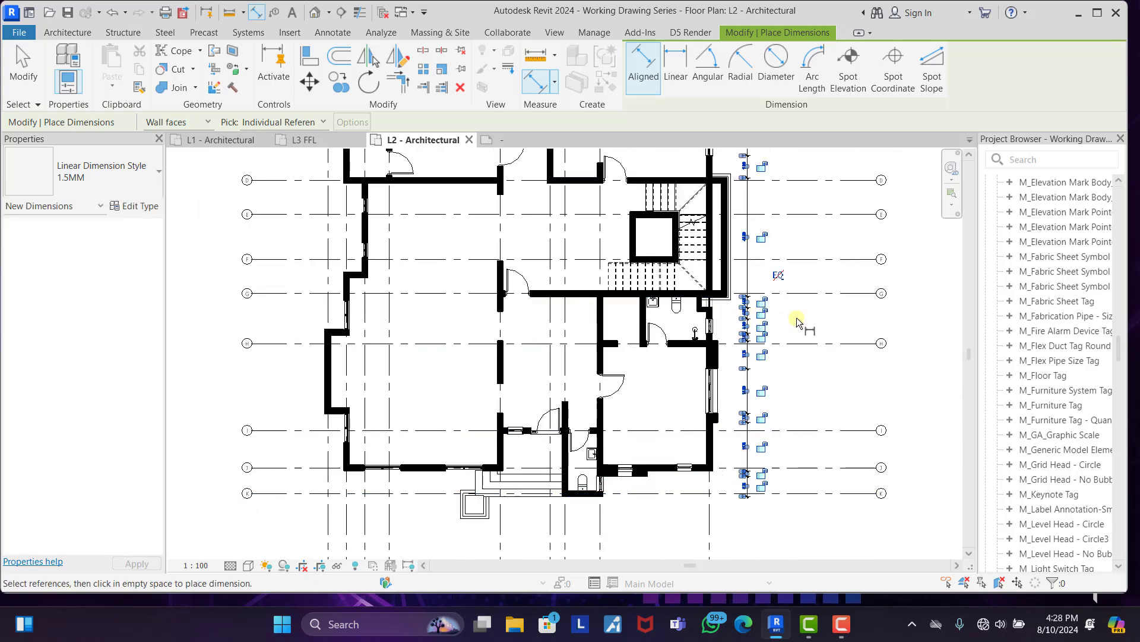
Start a second vertical dimension string with the toilet's outer wall face on grid K and both faces of the walls at grids J and H.
scroll(677, 469, up, 4)
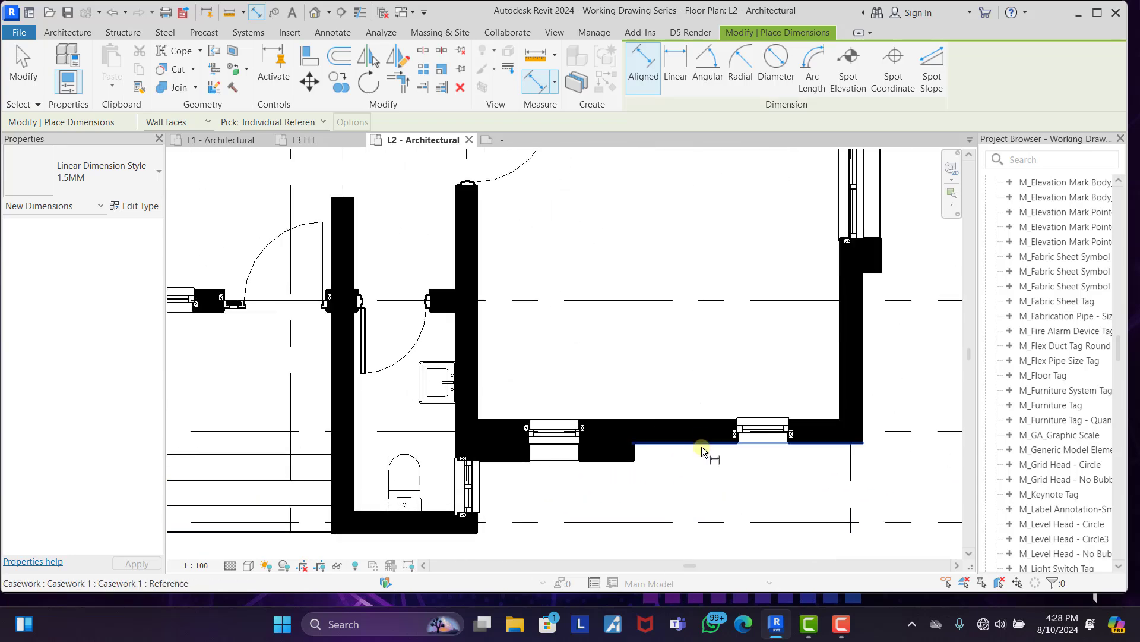
click(702, 443)
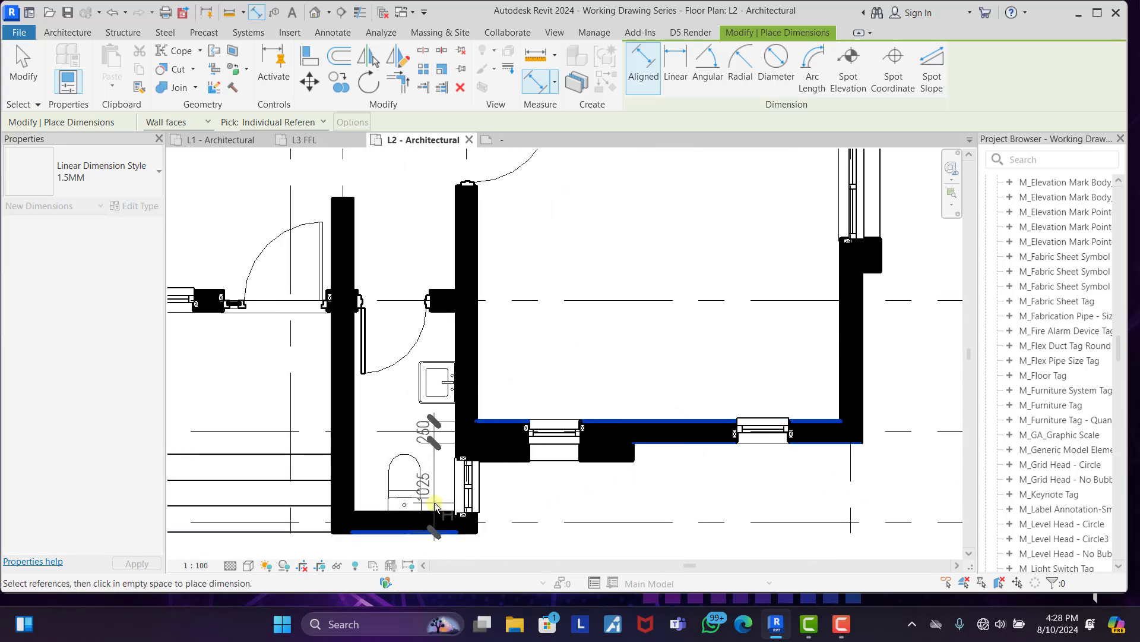
scroll(453, 515, down, 5)
scroll(545, 465, up, 5)
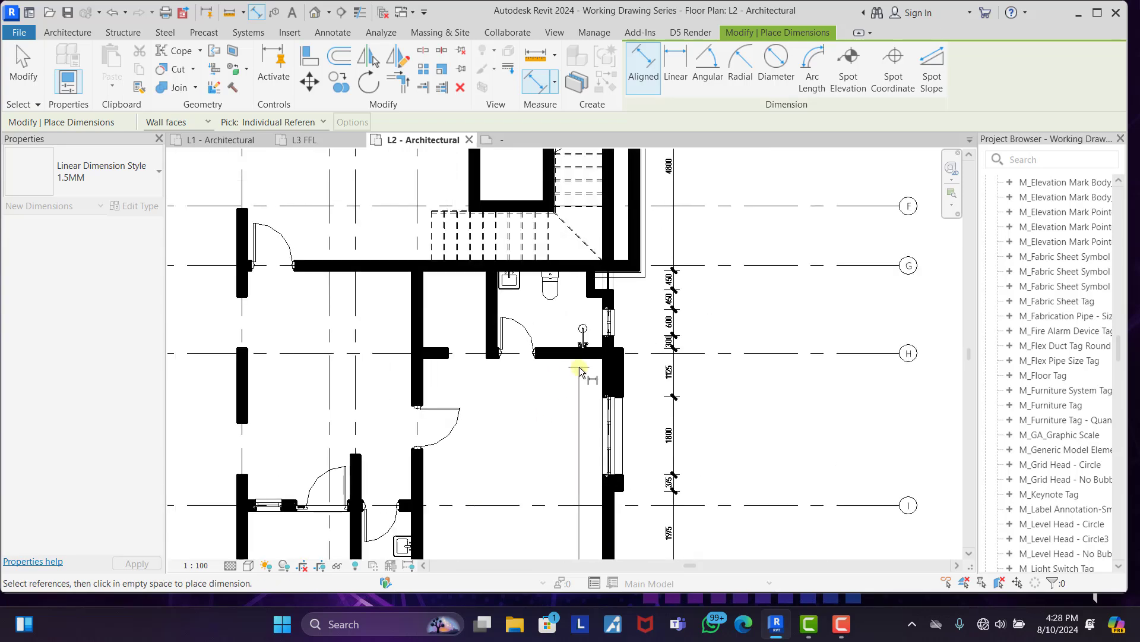
click(573, 333)
scroll(583, 294, up, 5)
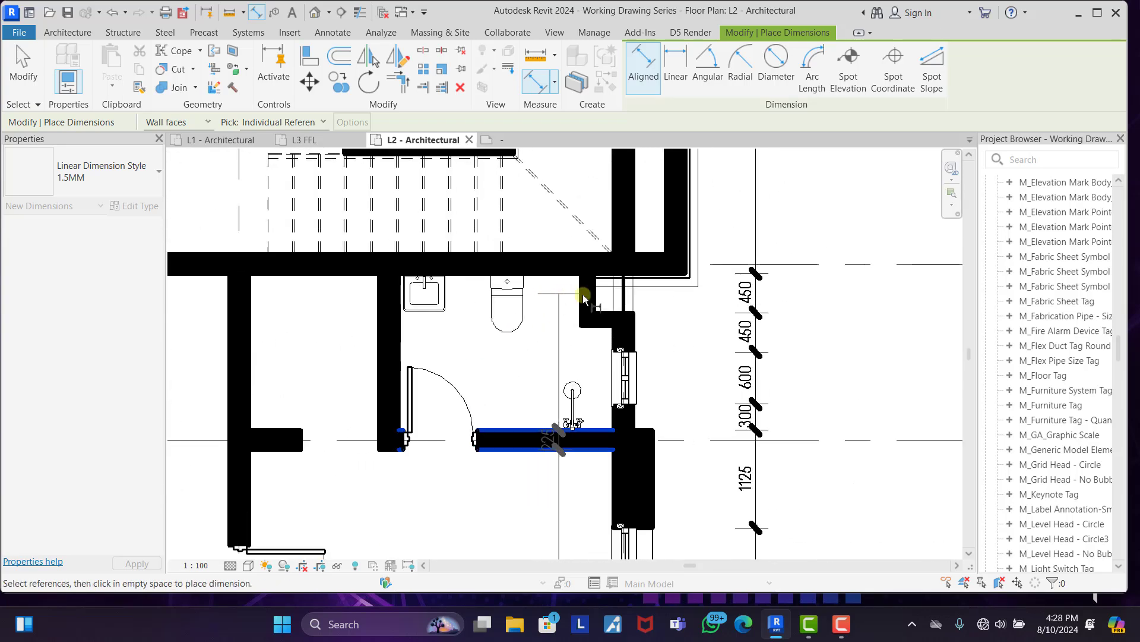
Extend the wall string through both faces of the bathroom's recessed wall and both faces of the grid G wall.
click(607, 348)
click(614, 323)
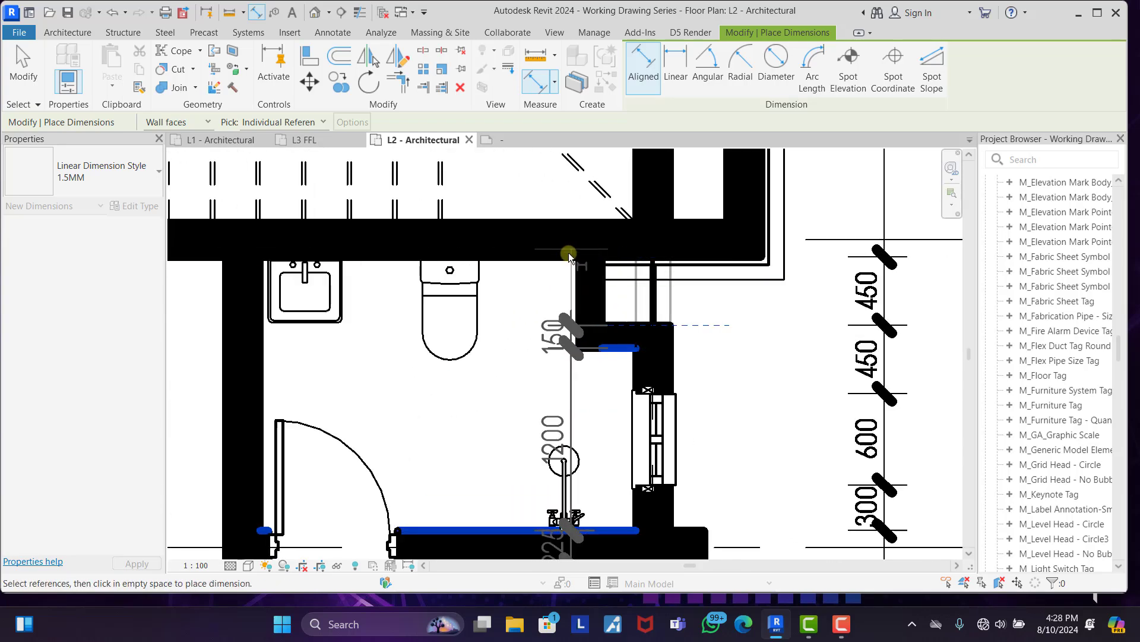
click(547, 260)
click(540, 223)
scroll(553, 343, down, 4)
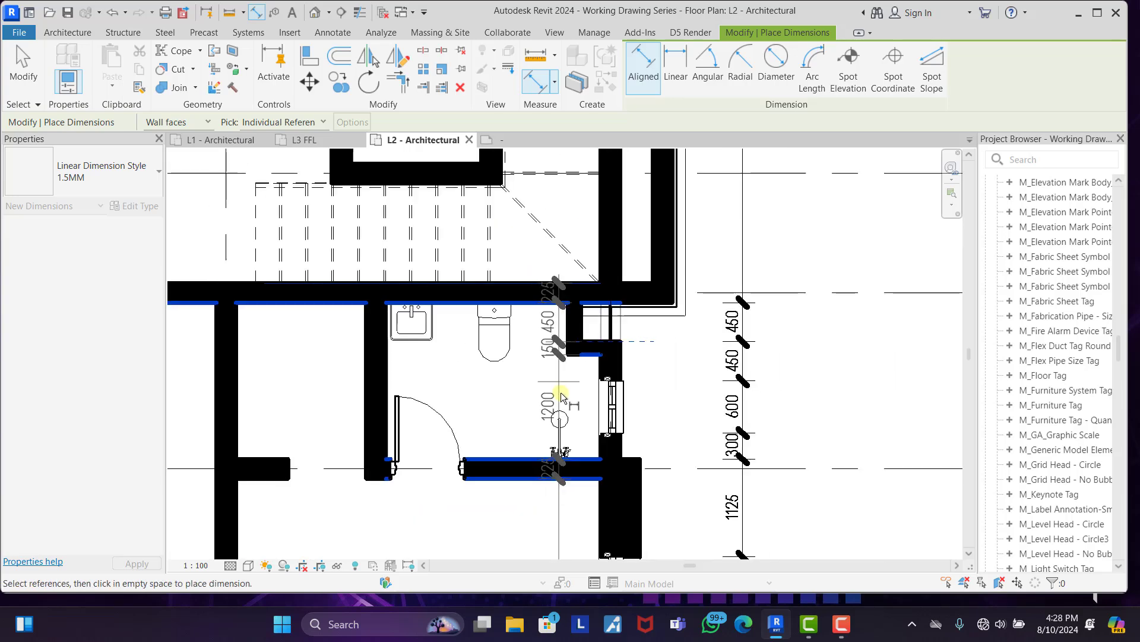
Add both faces of the walls at grids D and A and place the wall string just outside the openings string.
scroll(555, 291, up, 5)
scroll(527, 392, down, 2)
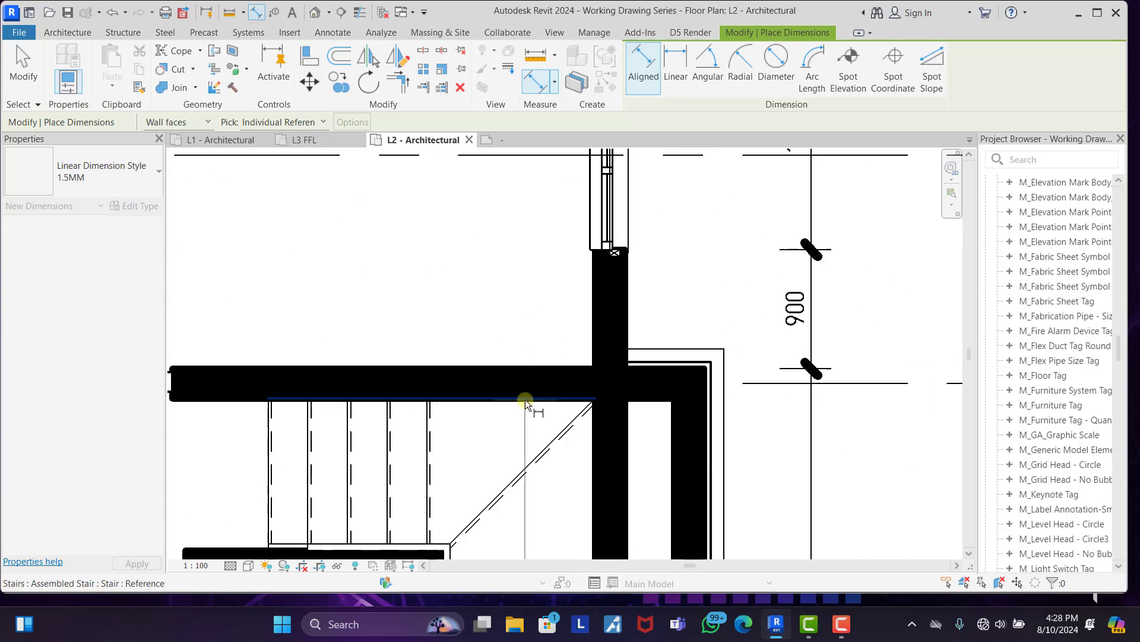
click(526, 371)
scroll(570, 416, down, 2)
scroll(570, 202, up, 4)
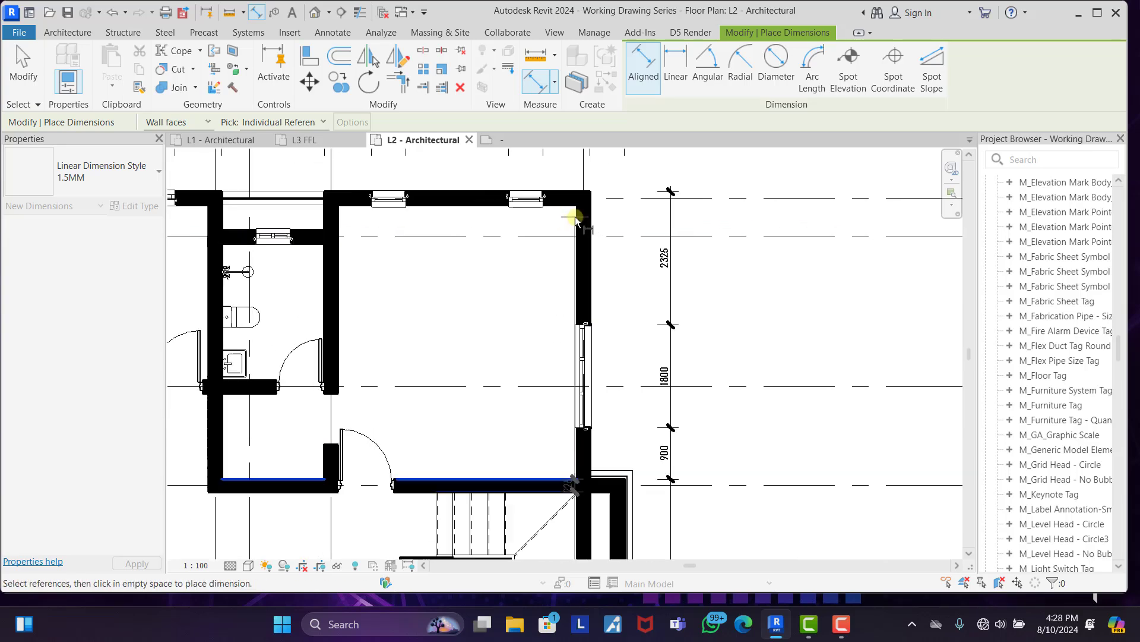
scroll(572, 189, down, 3)
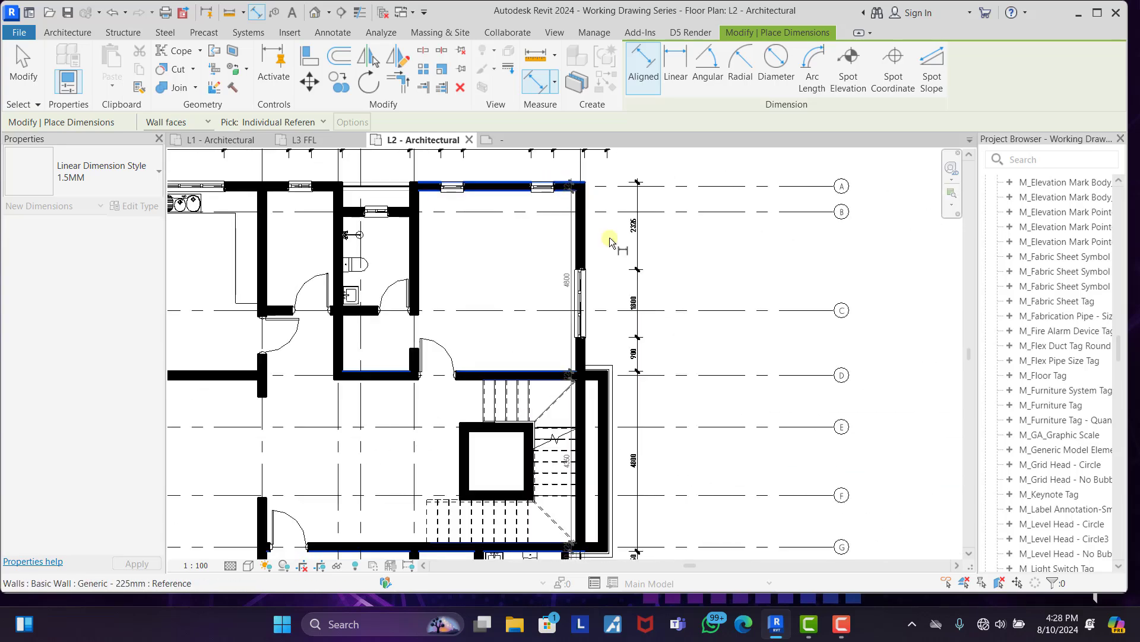
click(657, 247)
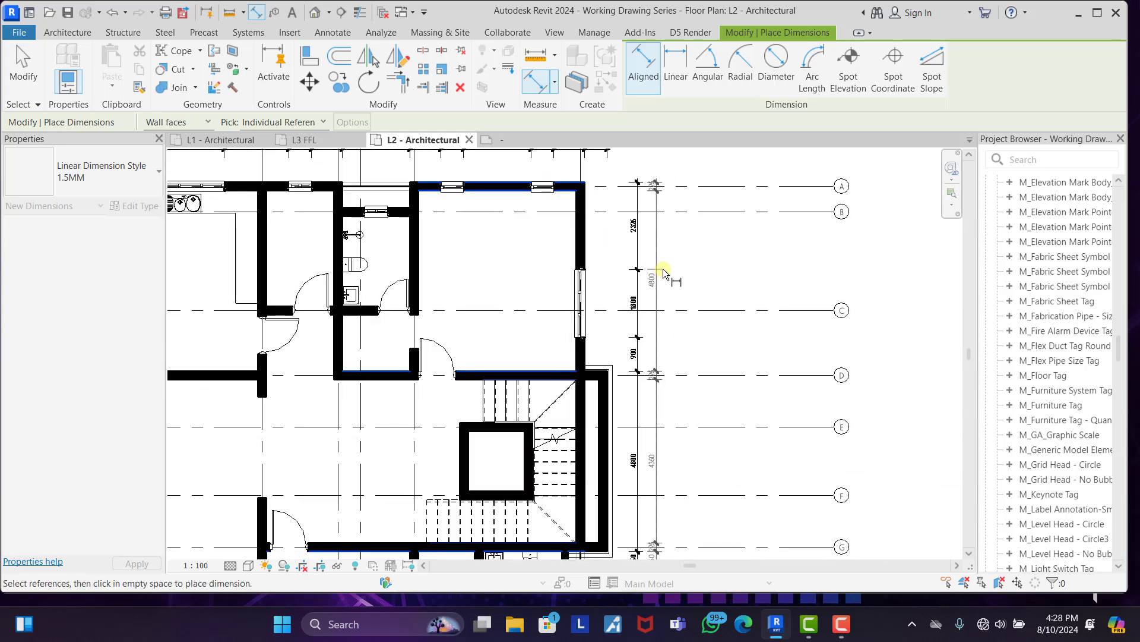
Start a vertical grid dimension string on the staircase side through grids A, B, C, D, E, F and G.
click(693, 188)
click(691, 211)
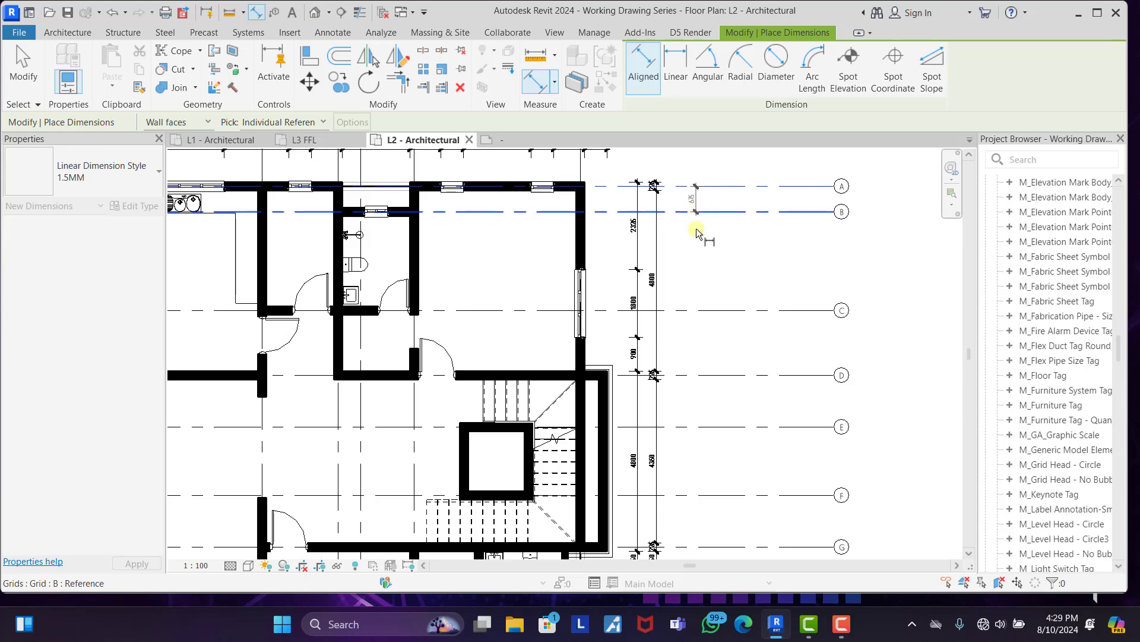
click(690, 311)
click(687, 376)
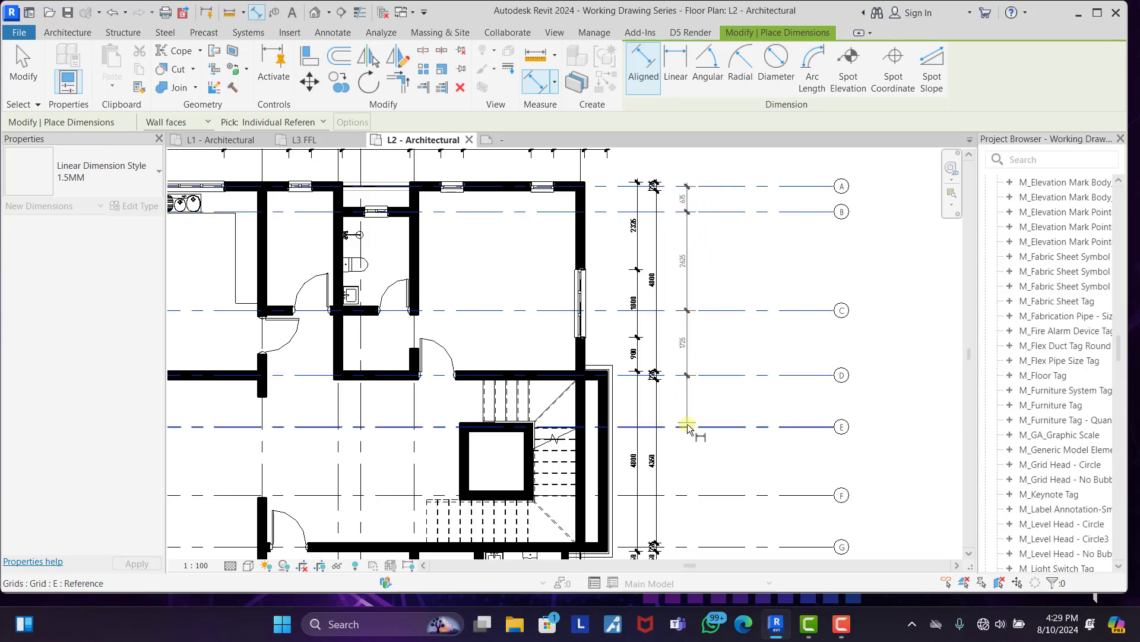
click(688, 498)
click(687, 549)
Extend the grid string through grids H, I, J and K and place it outside the wall string.
scroll(662, 295, down, 3)
scroll(678, 463, up, 4)
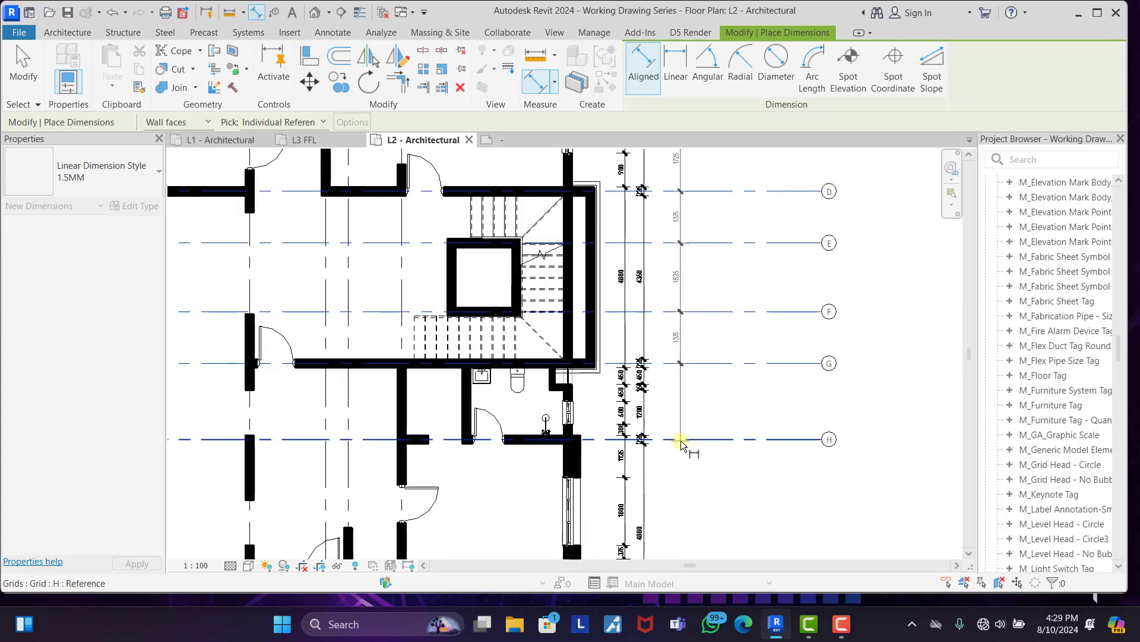
scroll(660, 356, down, 3)
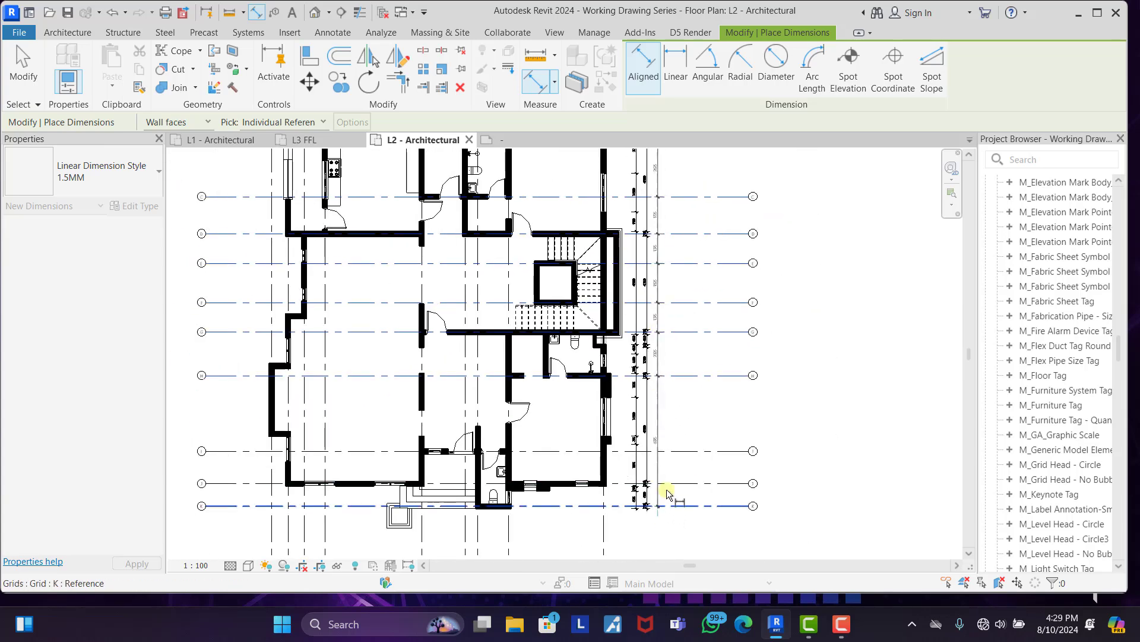
click(659, 405)
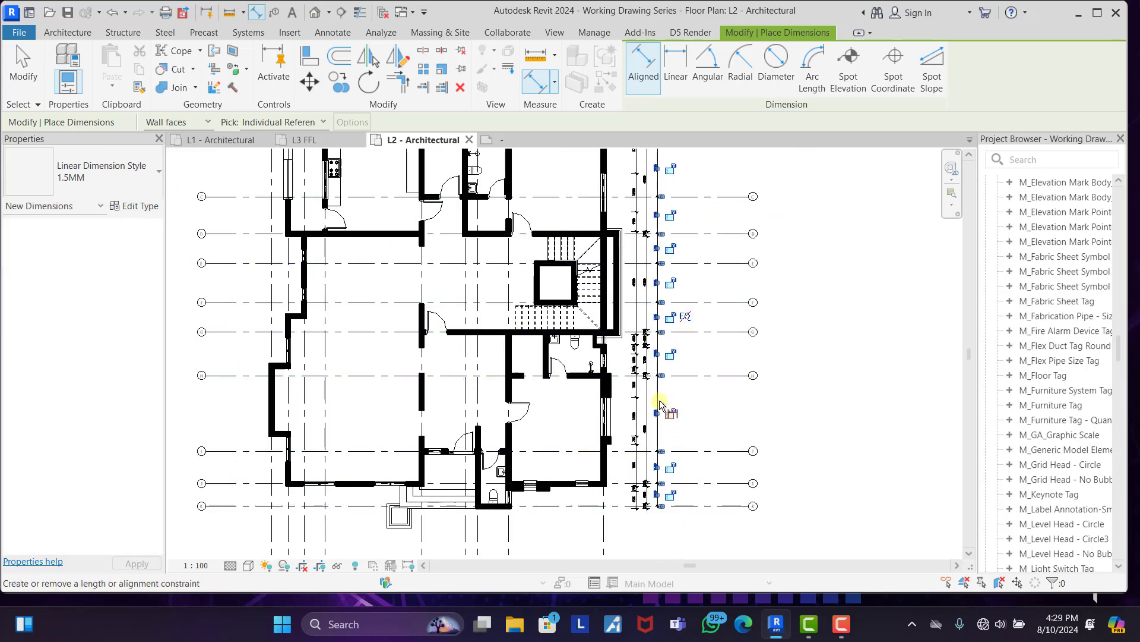
Dimension the overall height from the toilet's outer wall face on grid K to the outer face of the grid A wall, outside the grid string.
click(493, 510)
scroll(535, 330, down, 3)
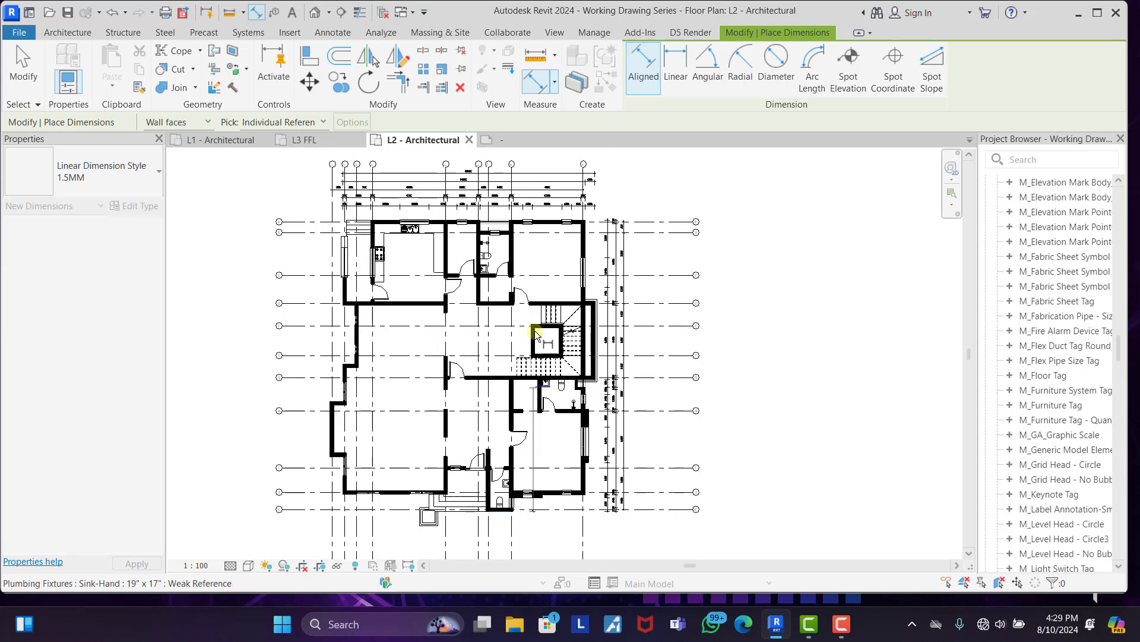
scroll(551, 214, up, 5)
click(554, 228)
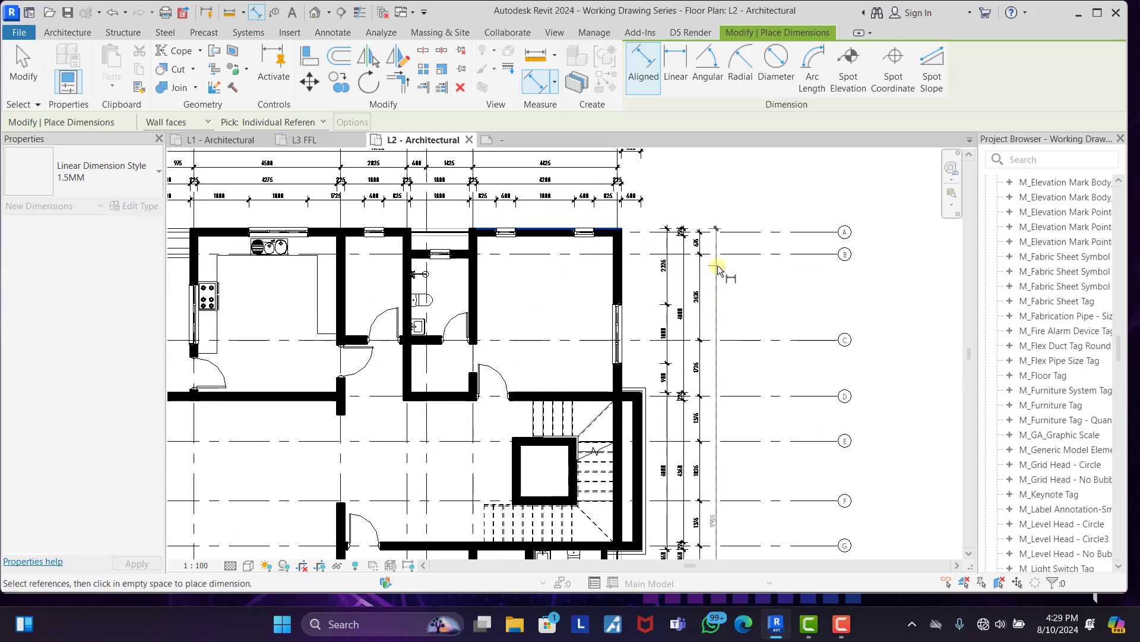
click(717, 256)
scroll(757, 187, down, 4)
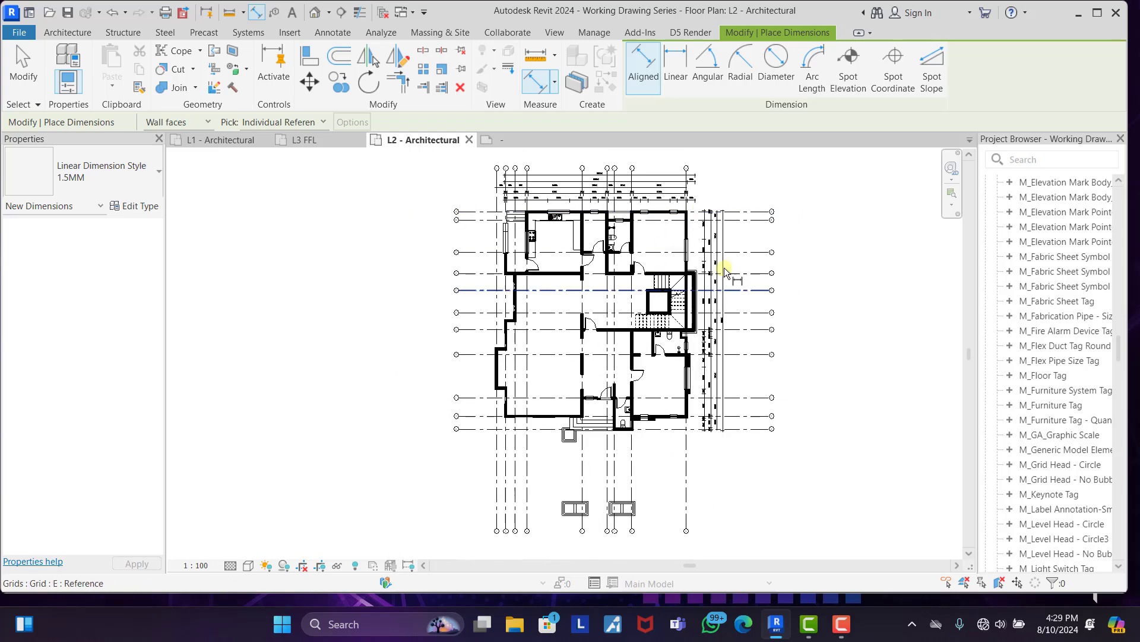
Start a vertical string on the kitchen side at the grid A wall's outer face, adding both ends of the outer opening between grids B and C.
scroll(486, 215, up, 5)
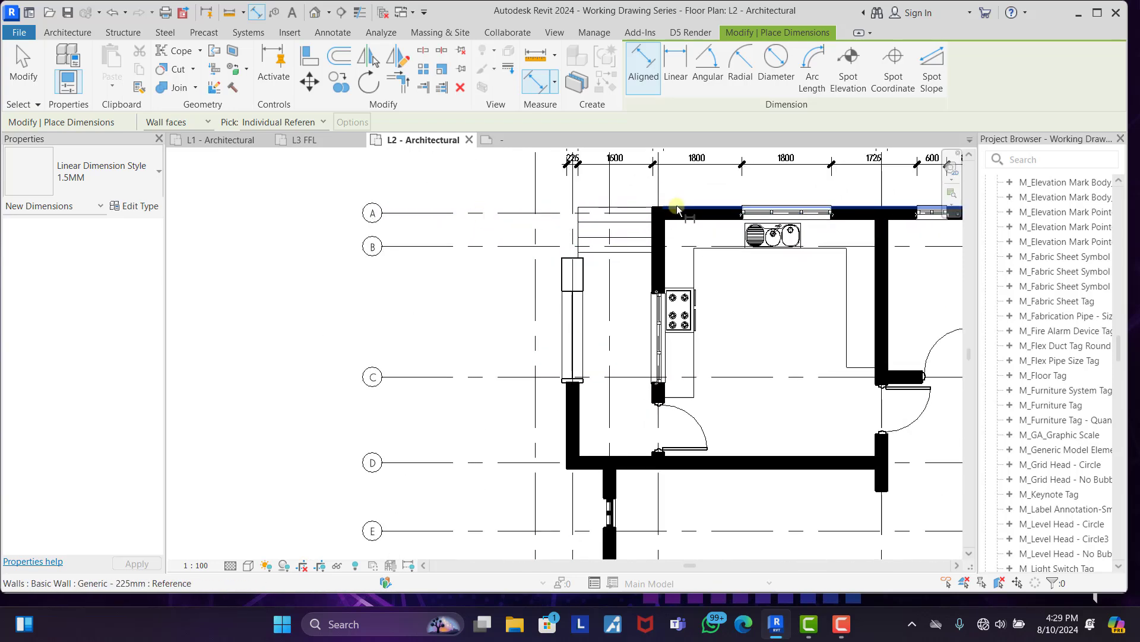
click(677, 209)
scroll(565, 262, up, 3)
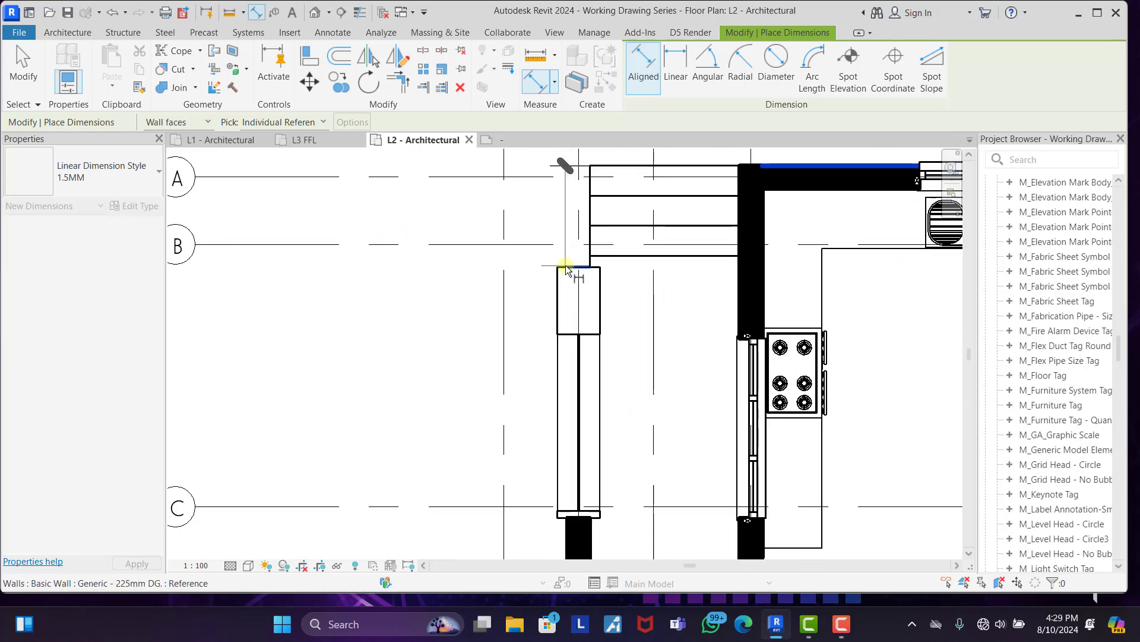
scroll(563, 265, down, 4)
scroll(557, 333, up, 2)
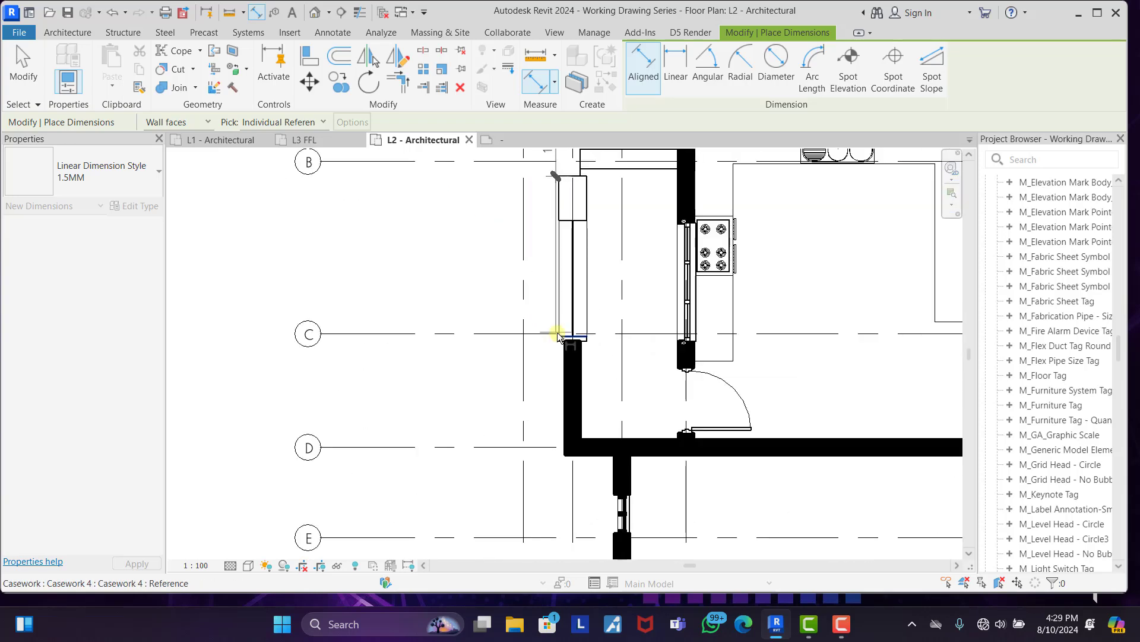
scroll(532, 240, down, 2)
scroll(548, 367, up, 2)
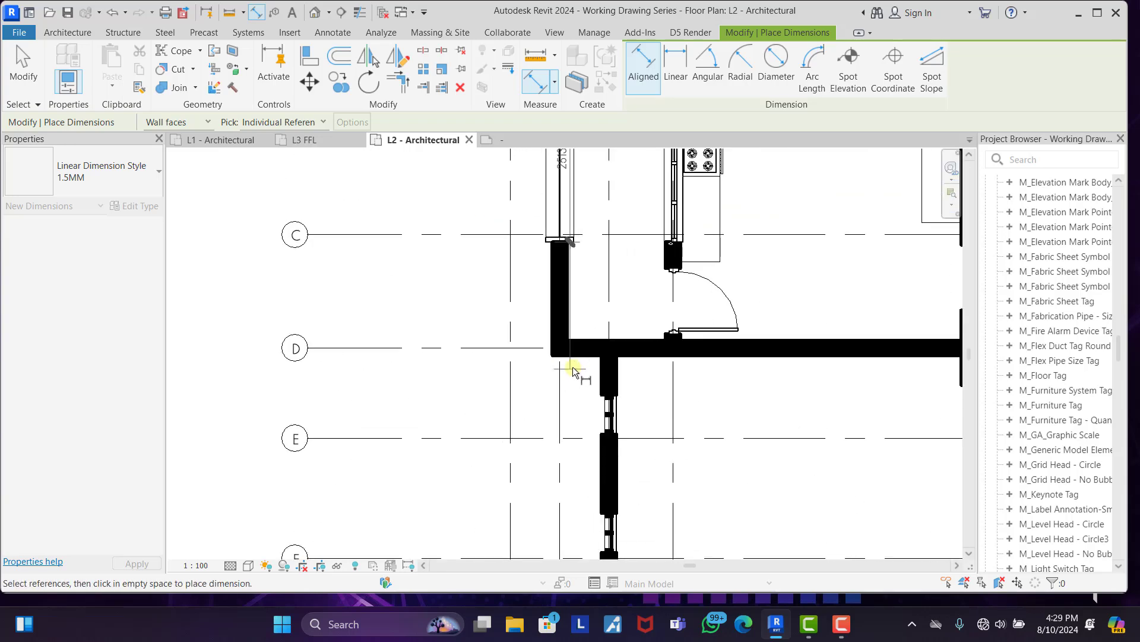
Add the lower face of the grid D wall, the jambs of the windows near grids E and F and the stepped wall's upper face.
click(580, 357)
click(599, 425)
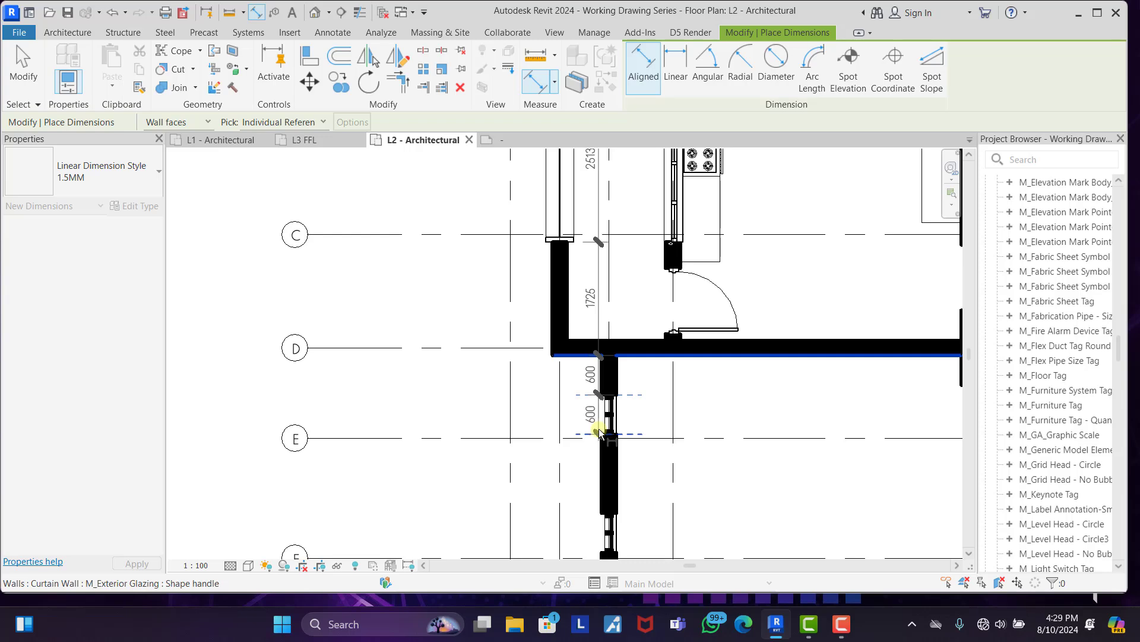
scroll(594, 416, down, 4)
scroll(569, 347, up, 5)
scroll(568, 351, up, 1)
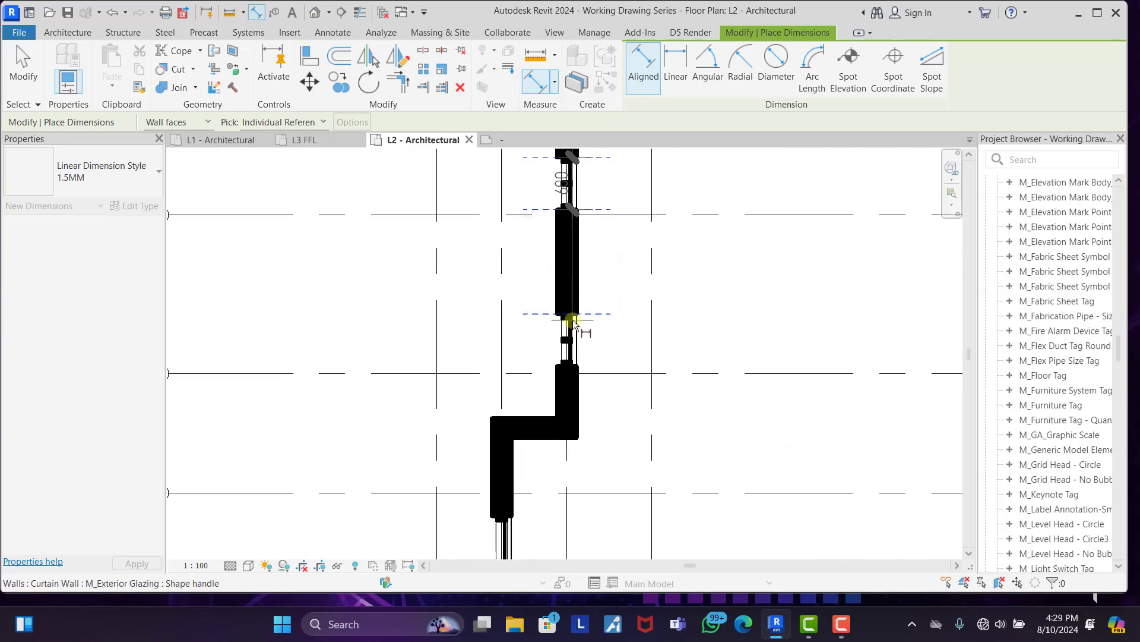
click(570, 315)
click(568, 364)
click(527, 419)
scroll(504, 288, down, 4)
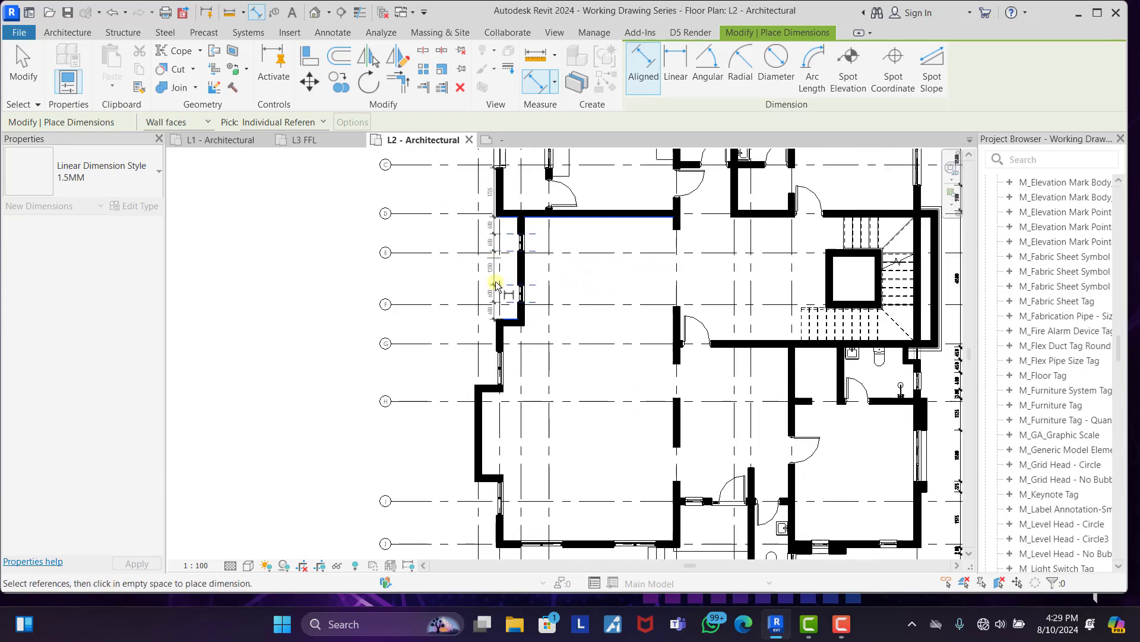
Add both jambs of the side window between grids G and H to the vertical openings string.
scroll(497, 320, up, 4)
click(494, 306)
click(491, 370)
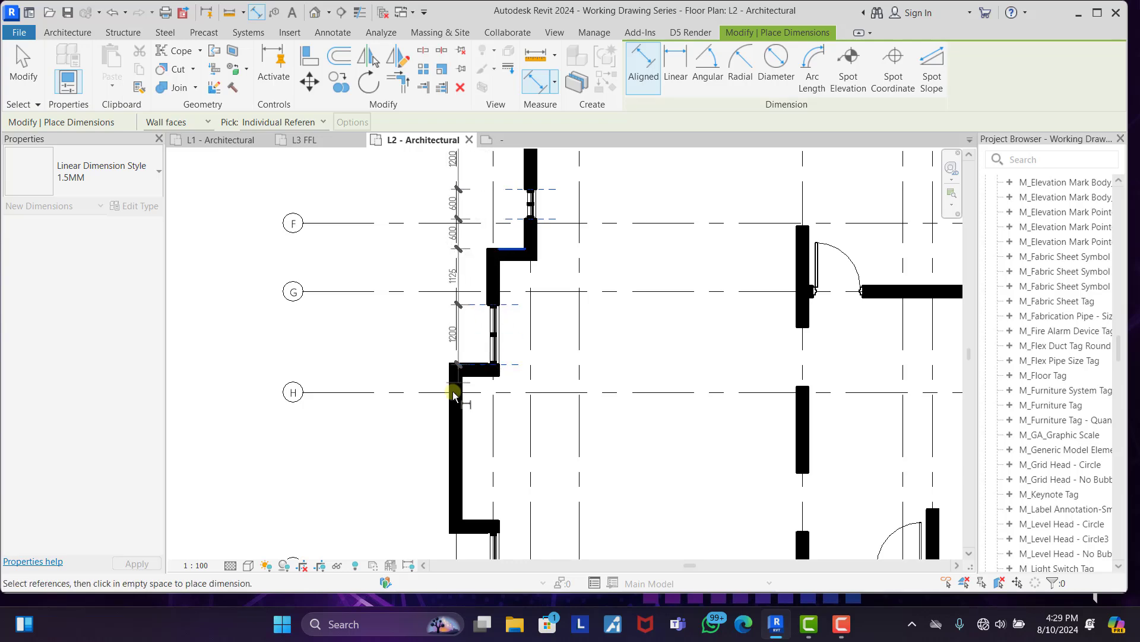
scroll(448, 433, down, 4)
scroll(475, 404, up, 4)
Add the projecting bay's lower end, the lower side window's jamb and the grid J wall's outer face, placing the string outside the bay.
click(475, 401)
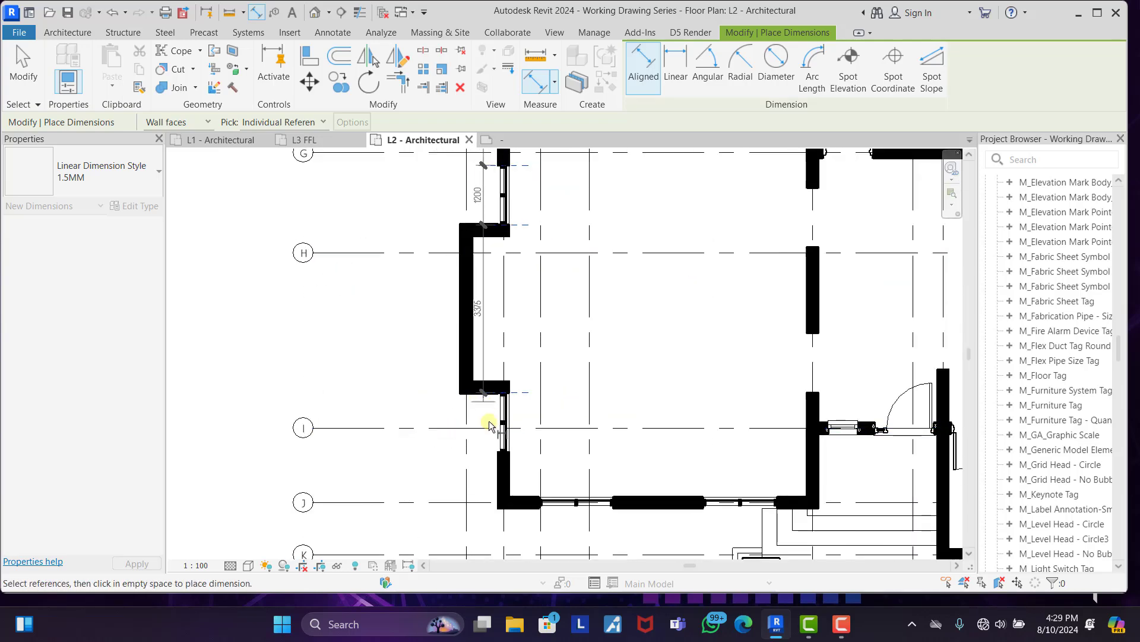
click(500, 474)
scroll(508, 380, down, 4)
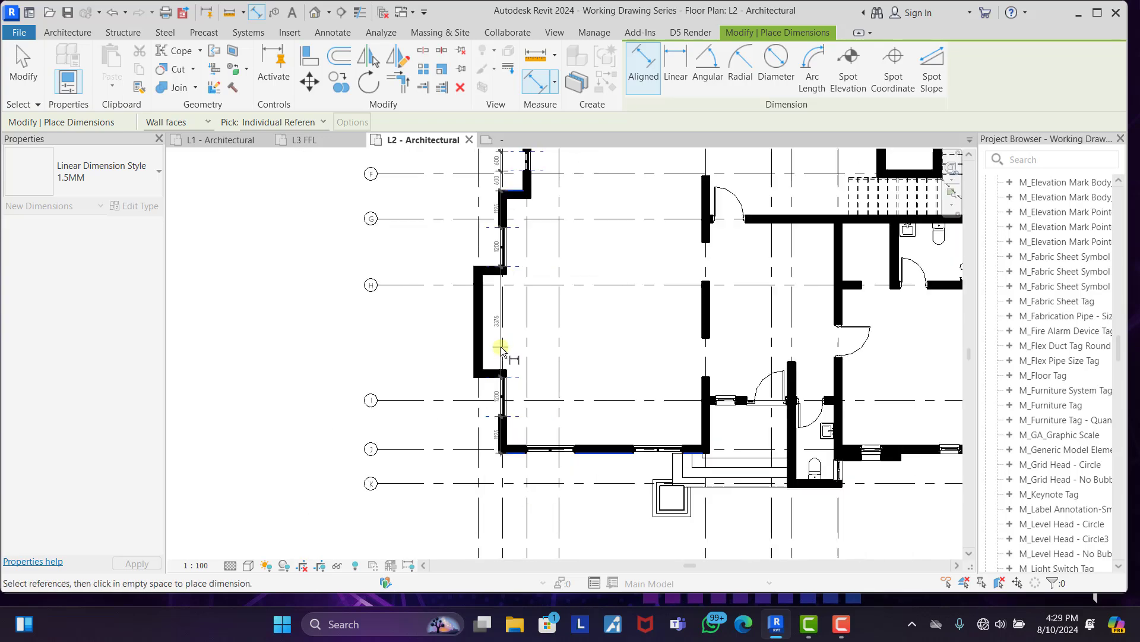
scroll(740, 461, up, 4)
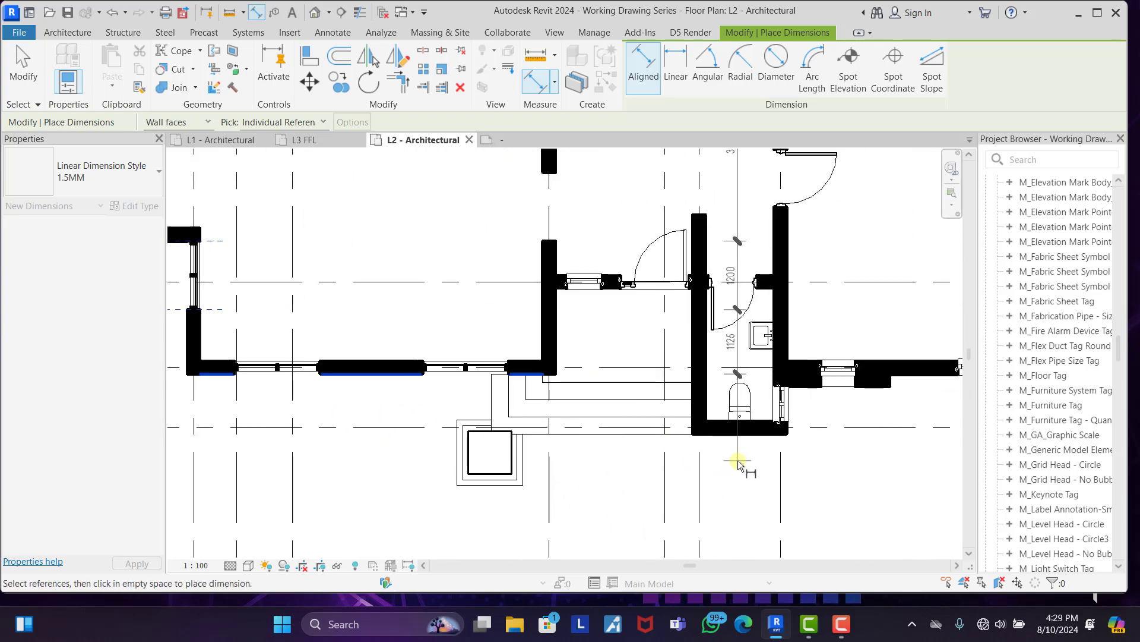
scroll(750, 453, down, 6)
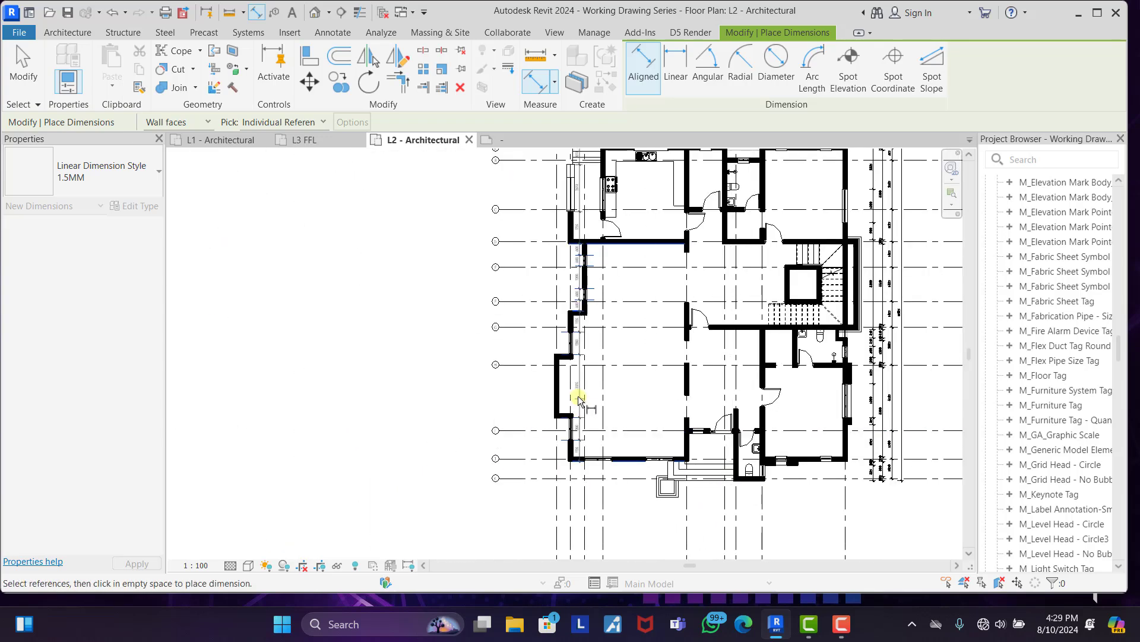
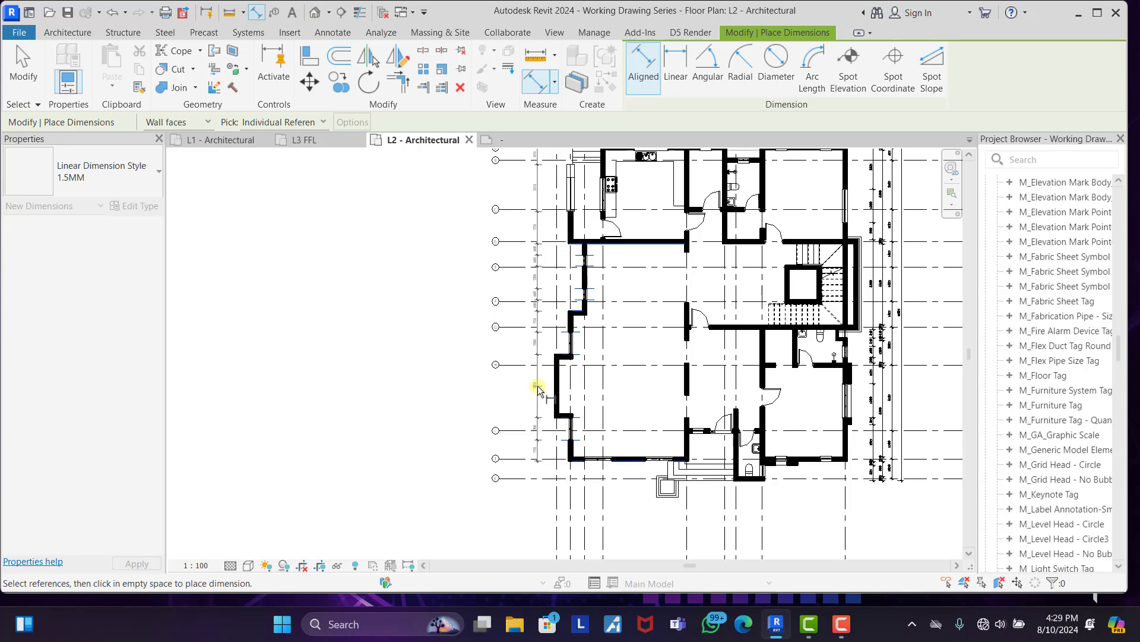
click(541, 388)
scroll(558, 333, down, 3)
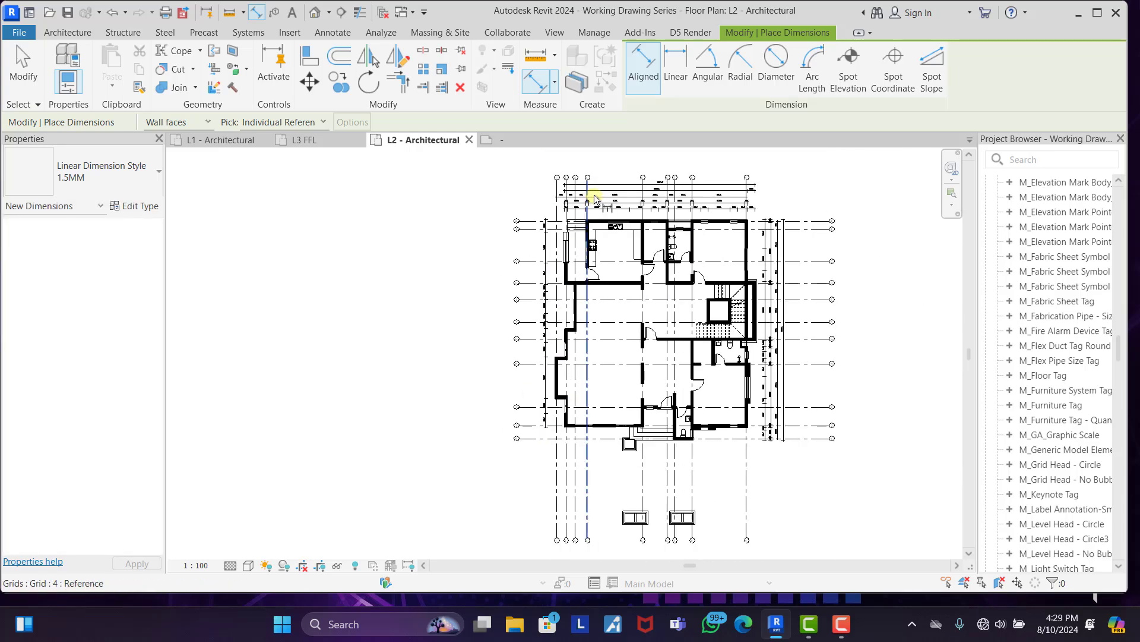
Start a vertical walls string on the kitchen side, picking both faces of the grid A wall and of the grid D wall.
scroll(597, 245, up, 5)
scroll(597, 245, up, 3)
click(606, 301)
scroll(606, 309, down, 6)
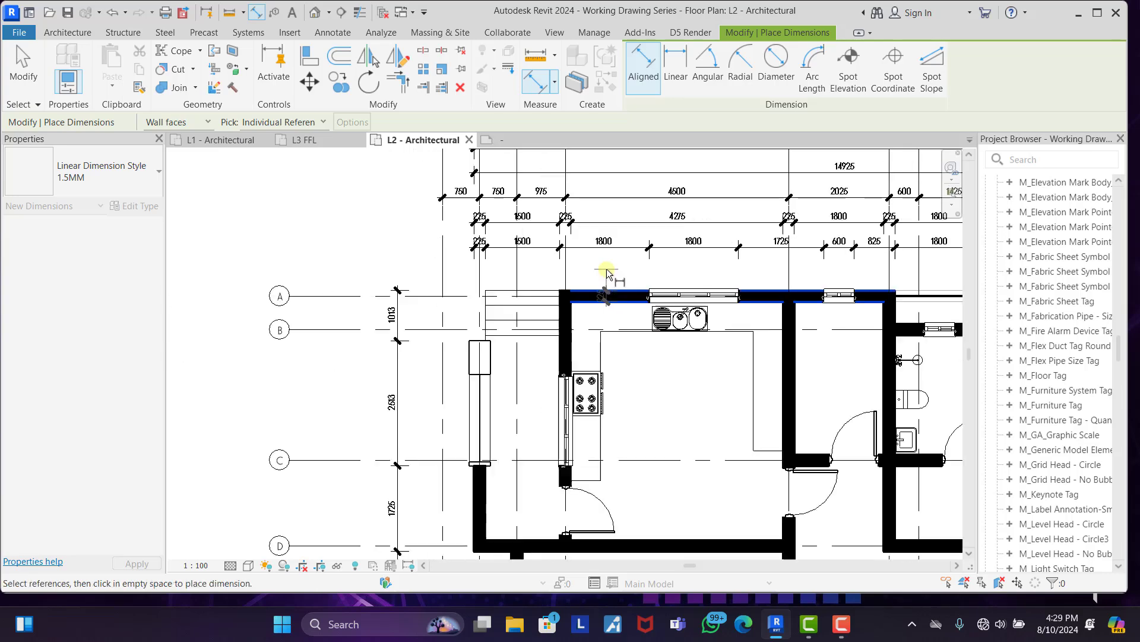
scroll(588, 380, up, 5)
click(561, 420)
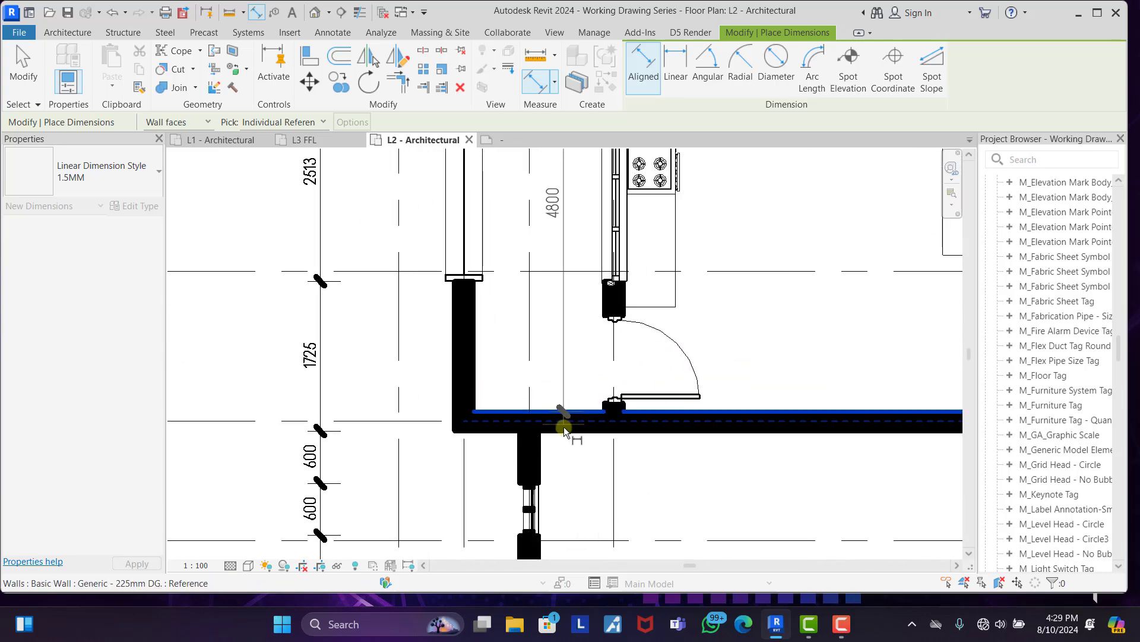
Add both faces of the stepped wall between grids F and G and of the bay's upper wall near grid H to the walls string.
scroll(541, 279, down, 5)
scroll(534, 418, up, 5)
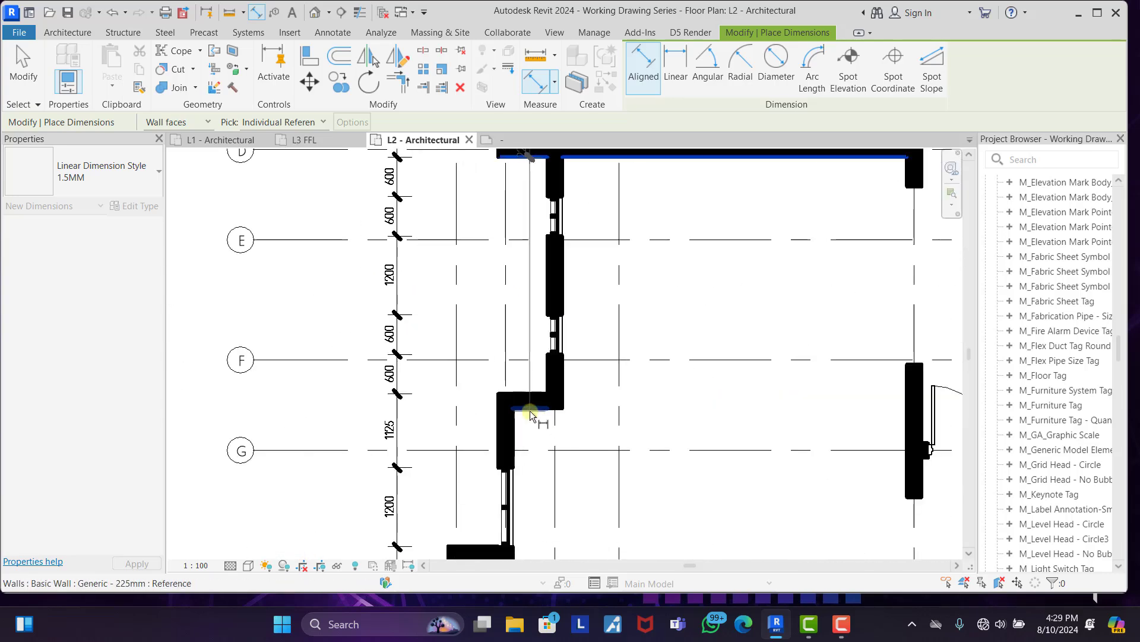
click(532, 392)
scroll(530, 397, down, 5)
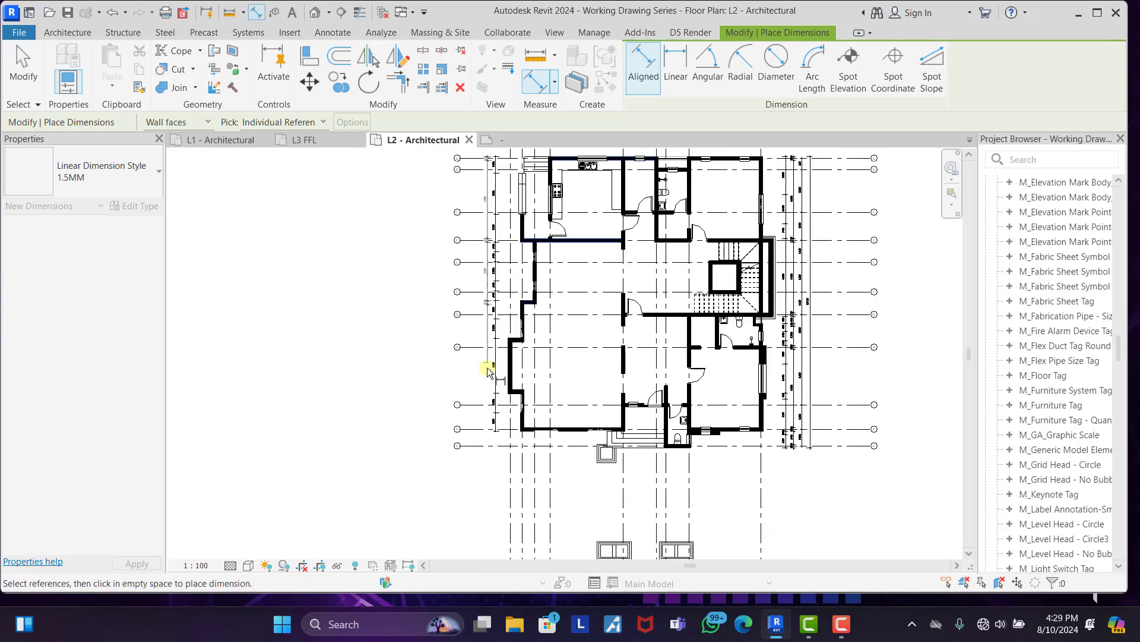
scroll(543, 333, up, 5)
click(551, 310)
scroll(551, 310, down, 5)
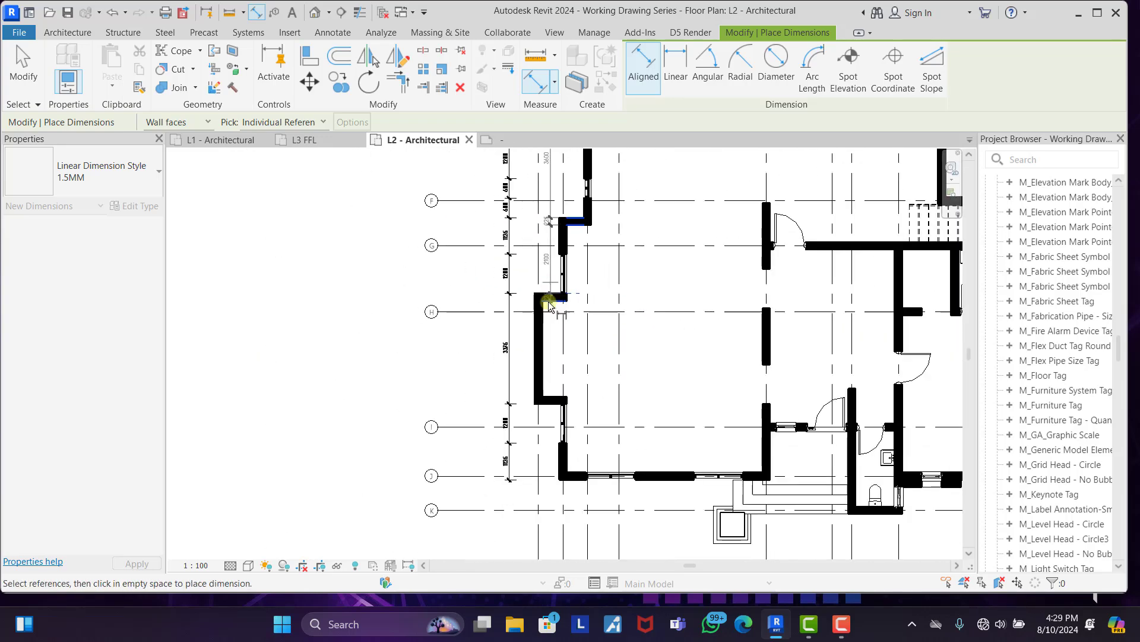
Add both faces of the bay's lower wall and the grid J wall, placing the walls string outside the openings string.
scroll(548, 427, up, 5)
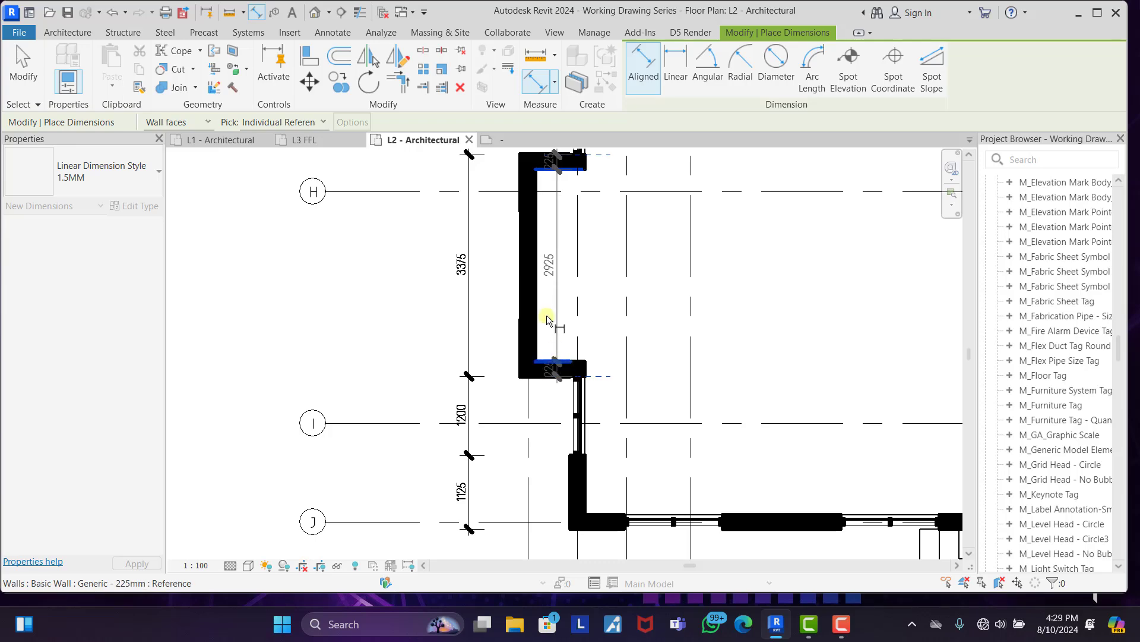
scroll(546, 321, down, 5)
scroll(581, 428, up, 5)
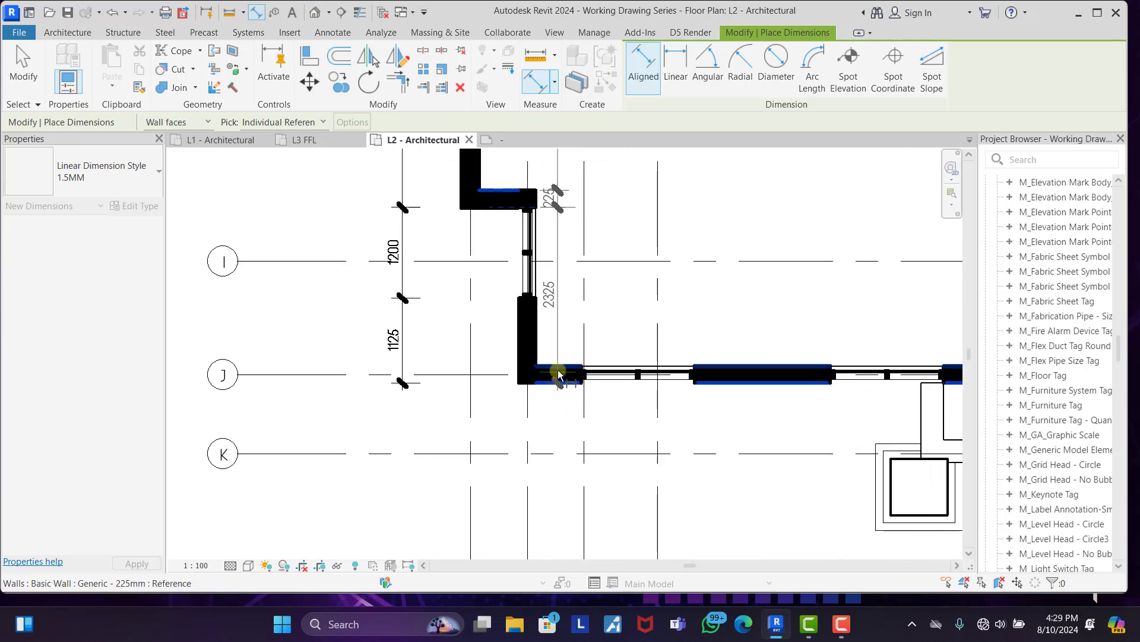
click(558, 374)
scroll(549, 436, down, 3)
click(452, 363)
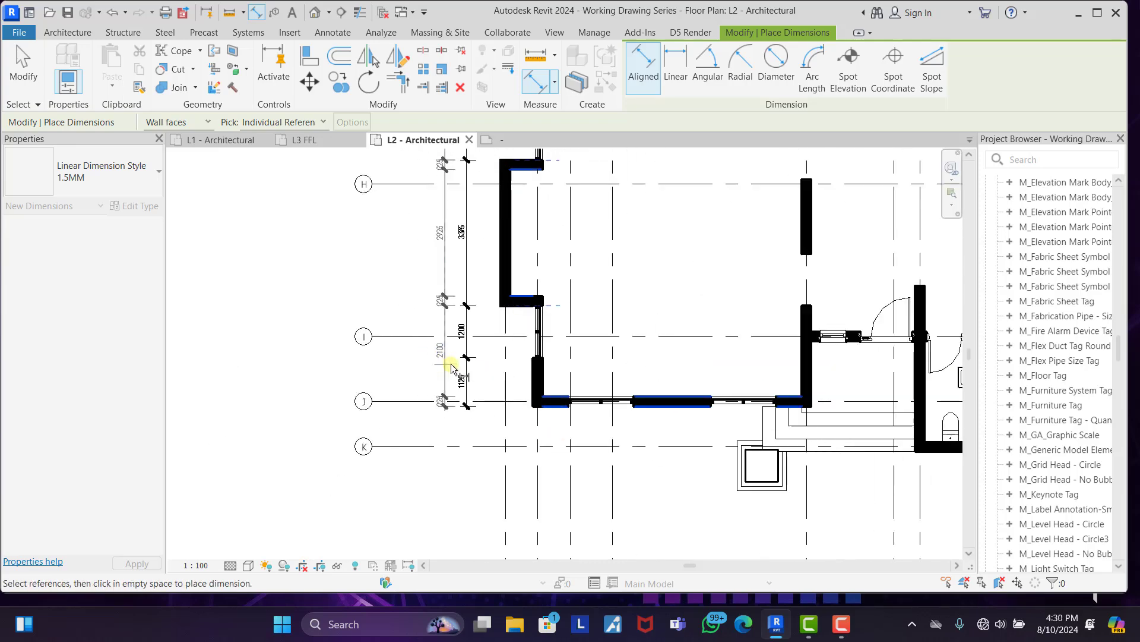
Dimension the horizontal grids from K up to A on the kitchen side, placing the string outside the walls string.
click(446, 446)
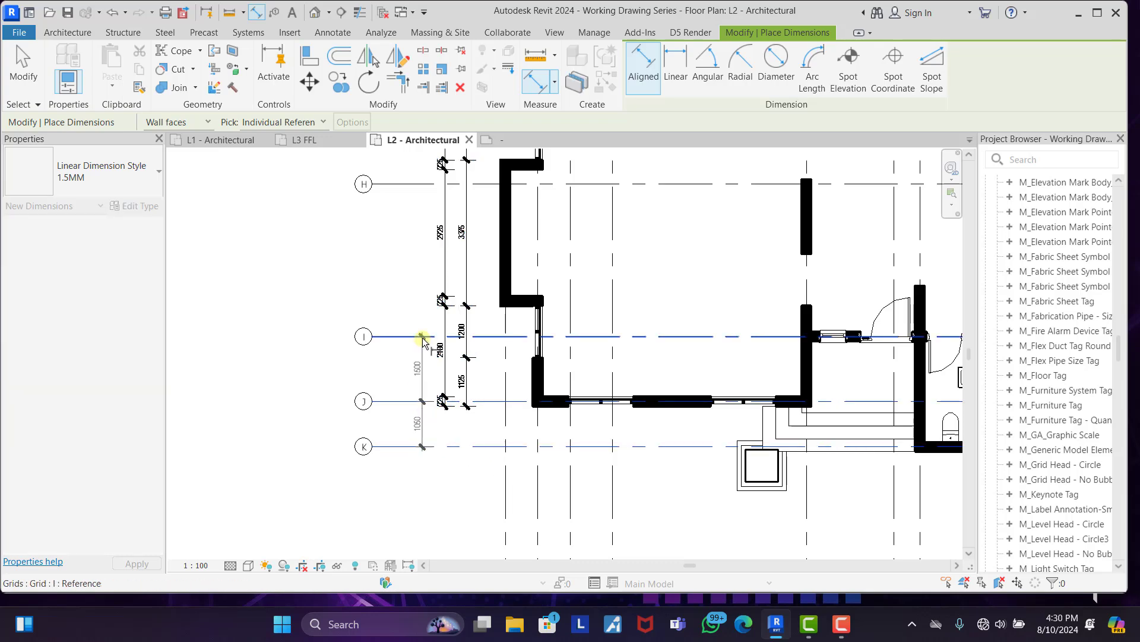
scroll(468, 505, down, 3)
scroll(454, 416, up, 2)
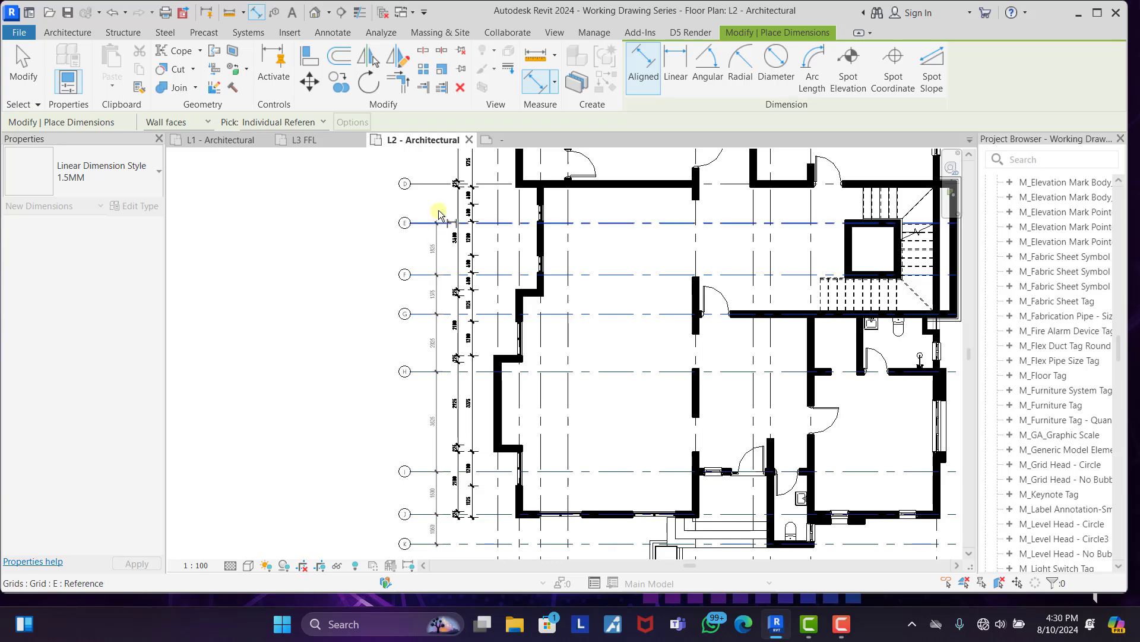
middle_drag(437, 252, 472, 304)
click(469, 287)
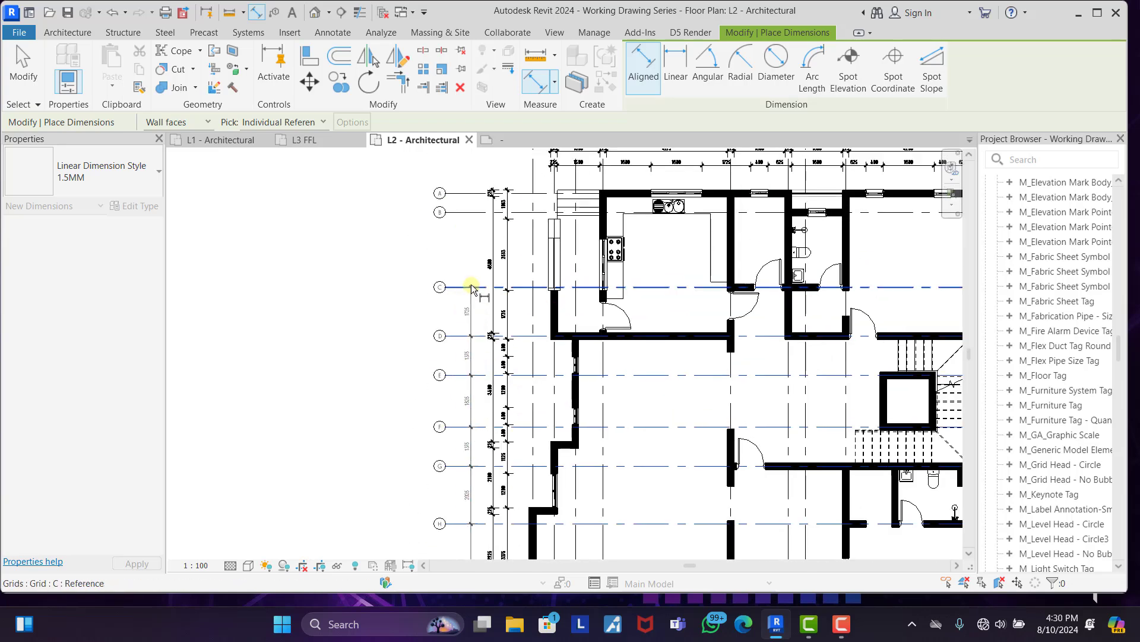
click(468, 212)
click(478, 249)
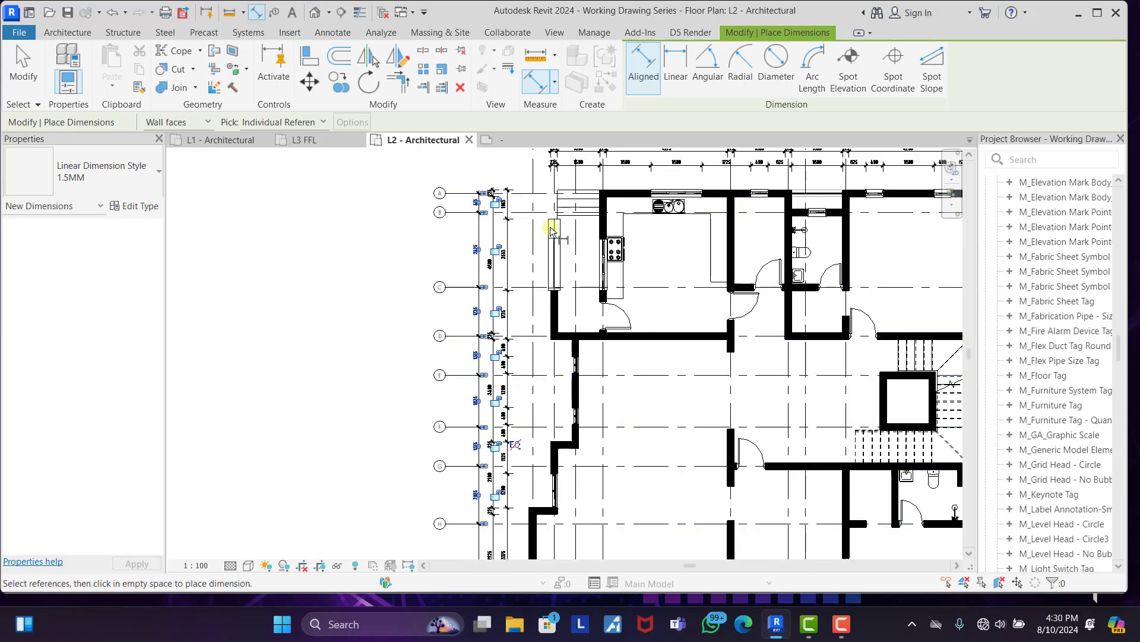
Dimension the kitchen side's overall extent down to the grid J wall's outer face, placing it outside the grid string.
scroll(630, 193, down, 3)
scroll(596, 475, up, 4)
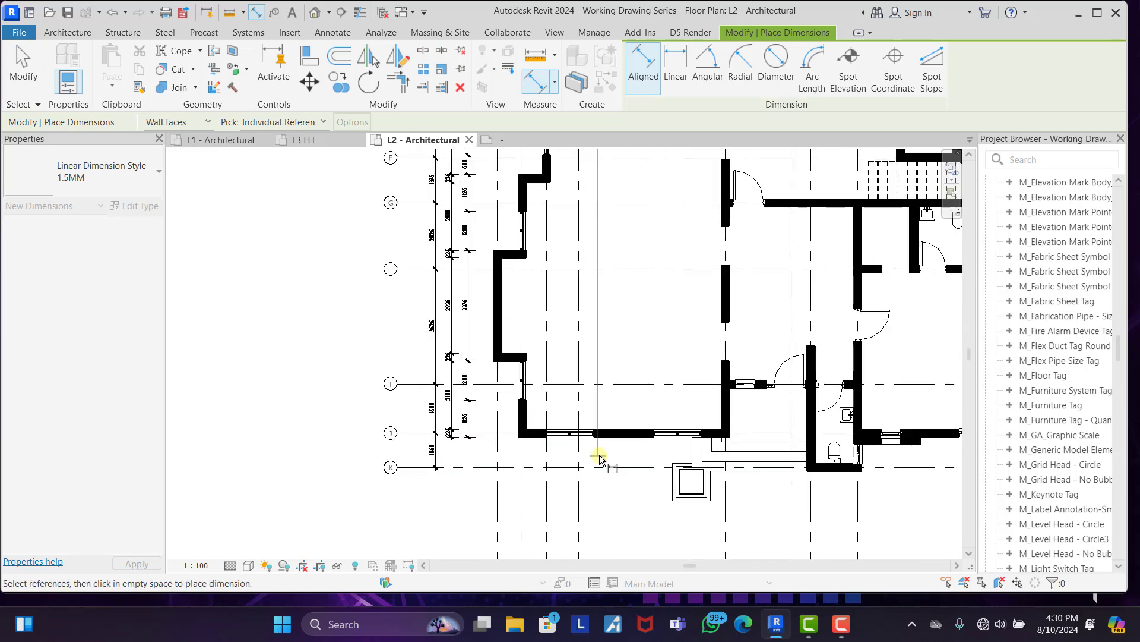
click(324, 372)
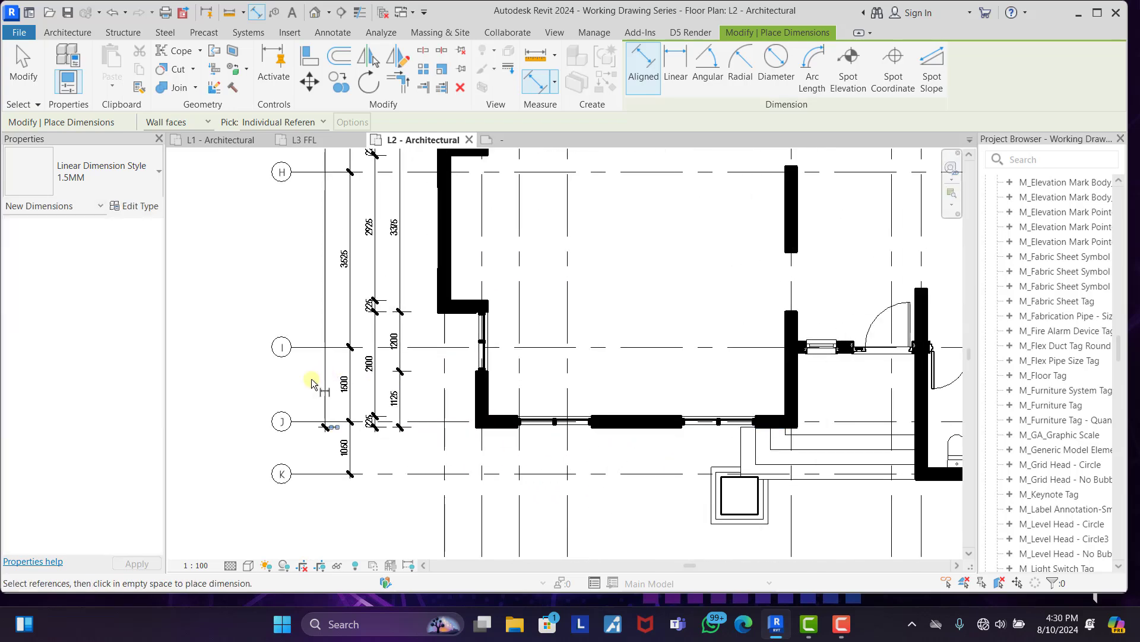
Start a horizontal openings string at the bay's outer face, adding the adjoining side wall's outer face and both jambs of the two grid J windows.
scroll(349, 358, down, 5)
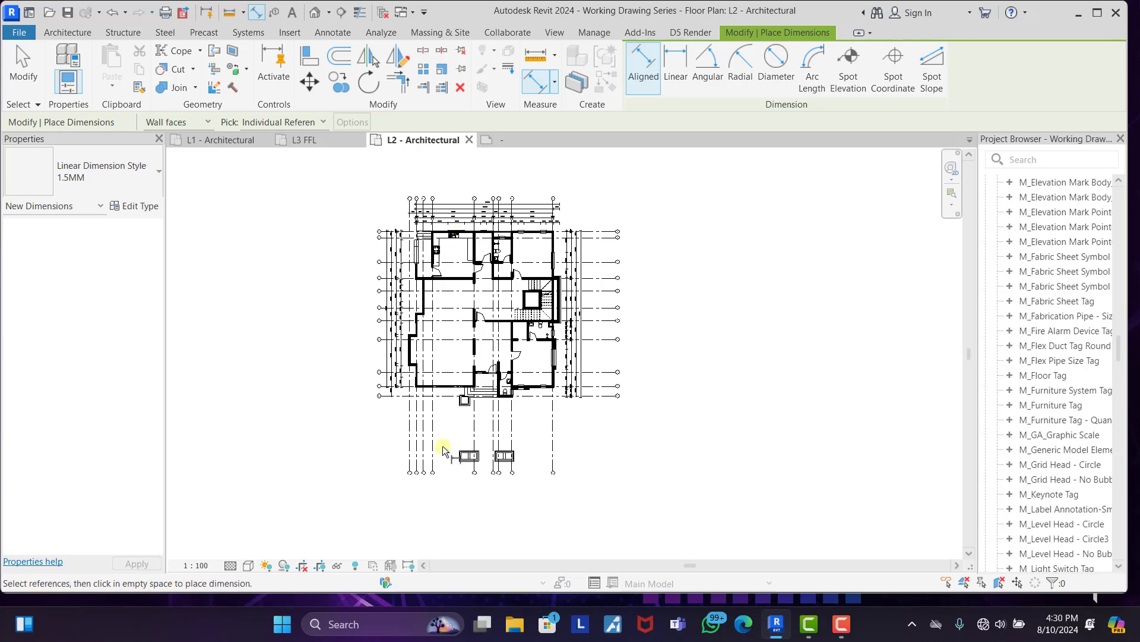
scroll(434, 389, up, 5)
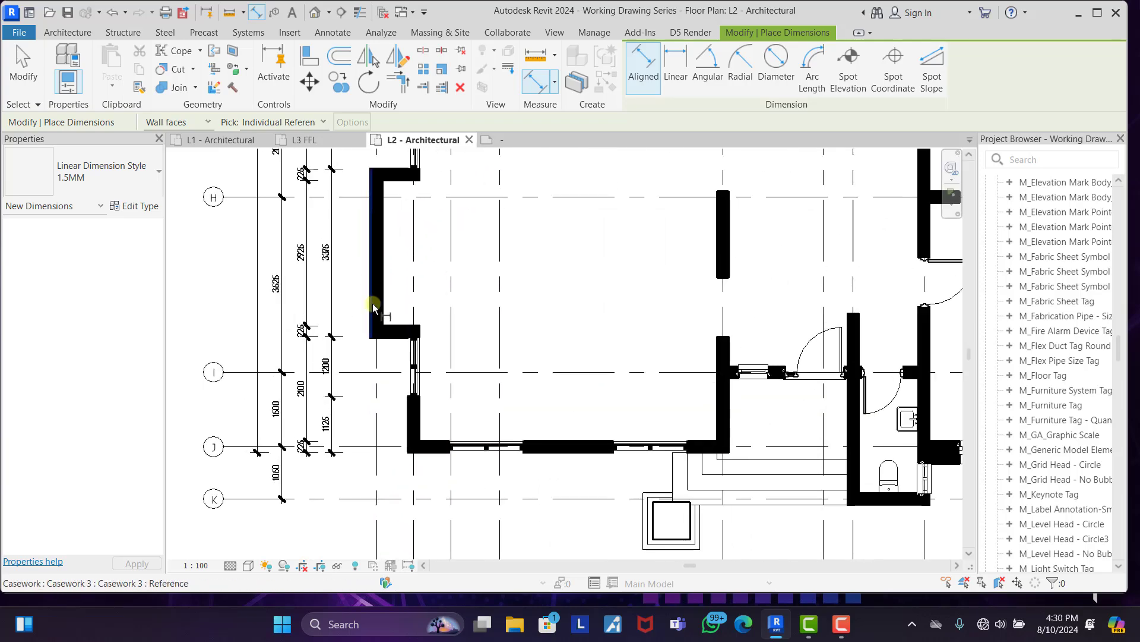
click(374, 307)
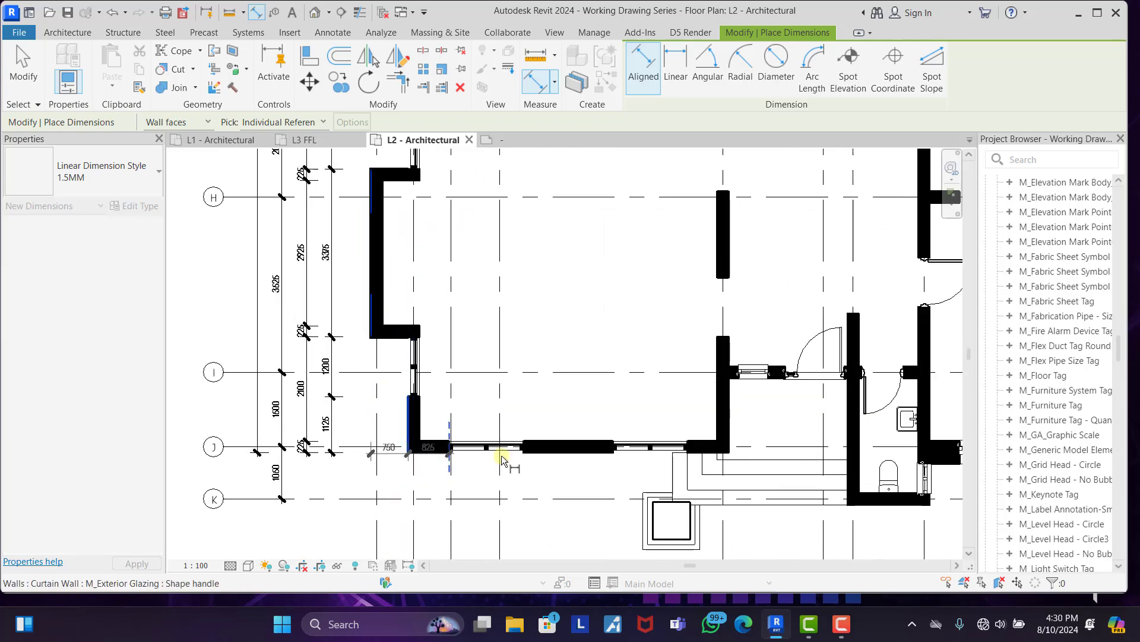
click(525, 450)
click(613, 450)
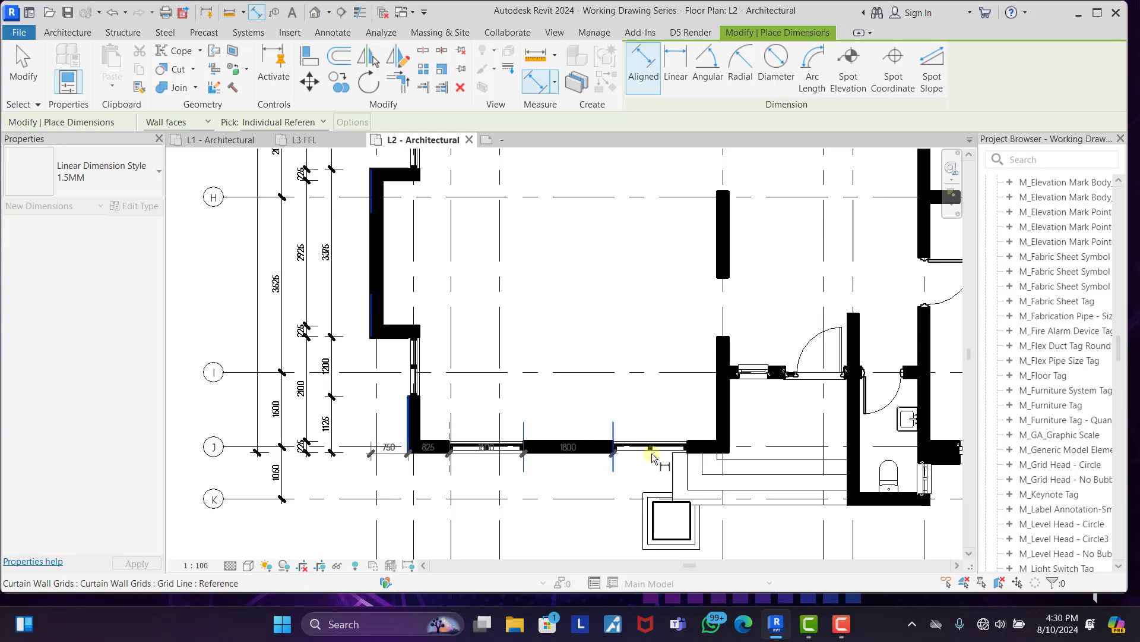
click(688, 450)
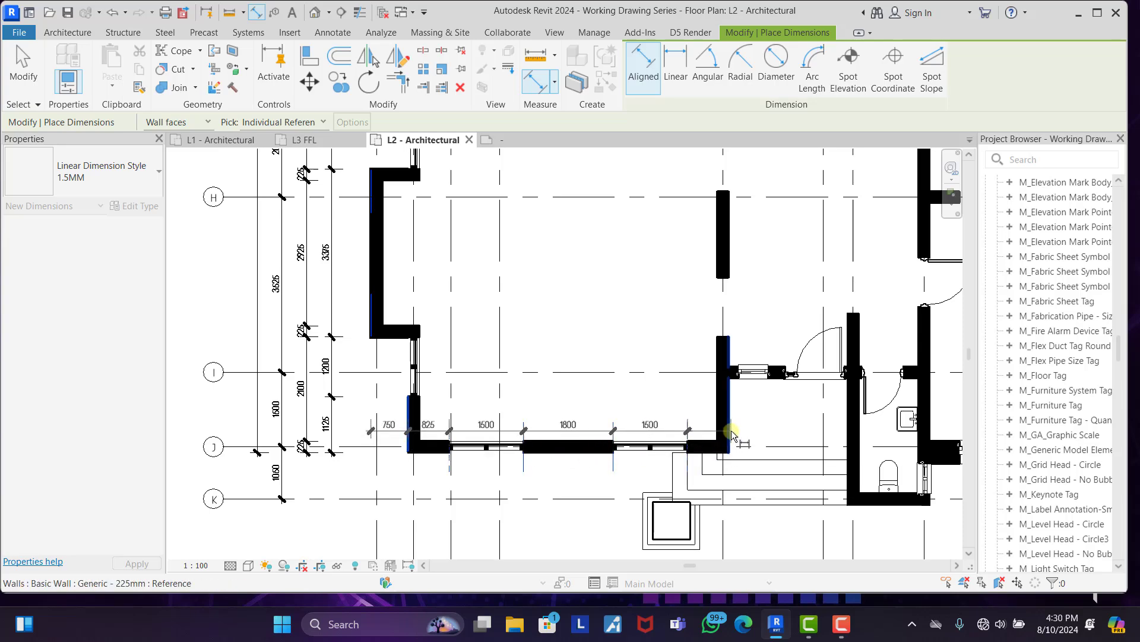
Replace the second grid J window's far jamb in the openings string with both outer edges of the entrance column base.
scroll(621, 396, down, 2)
scroll(649, 420, up, 4)
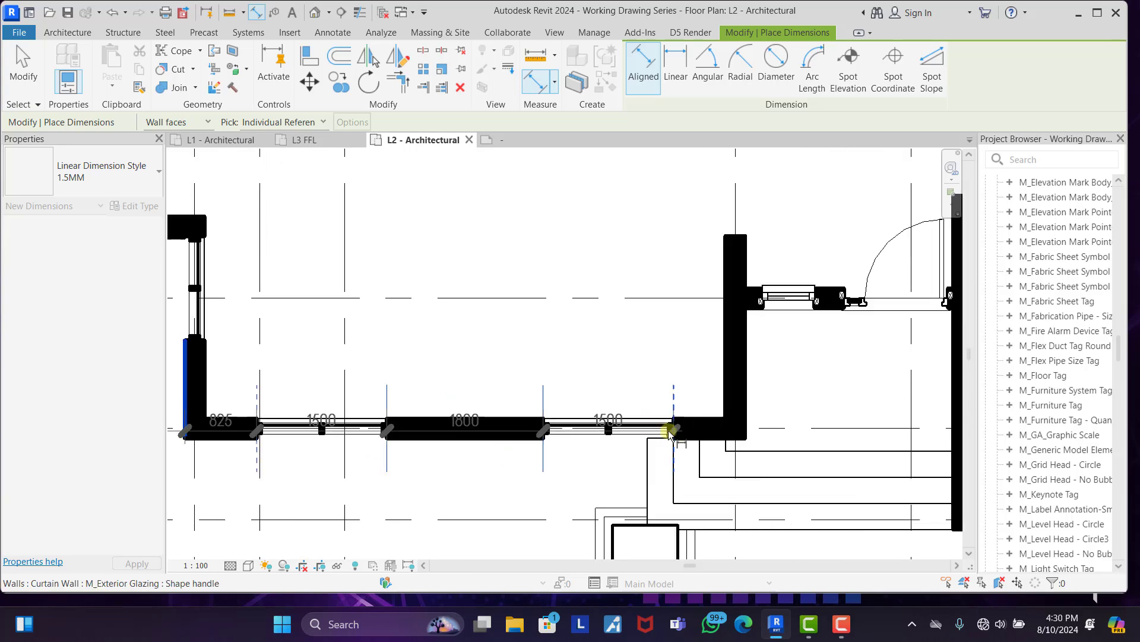
scroll(586, 357, down, 3)
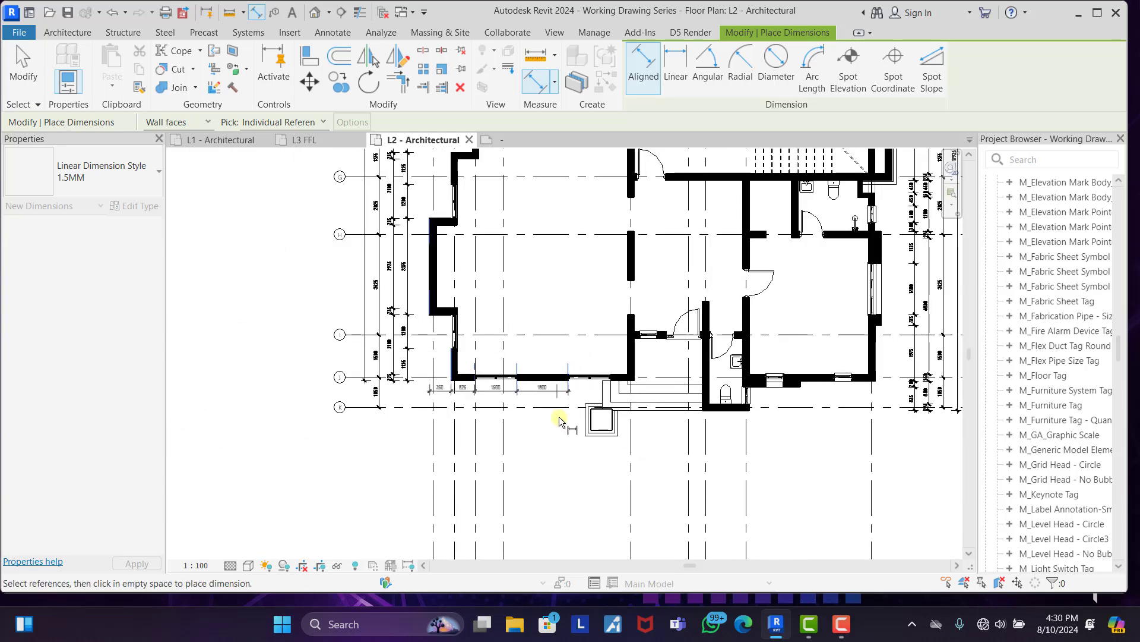
scroll(578, 434, up, 4)
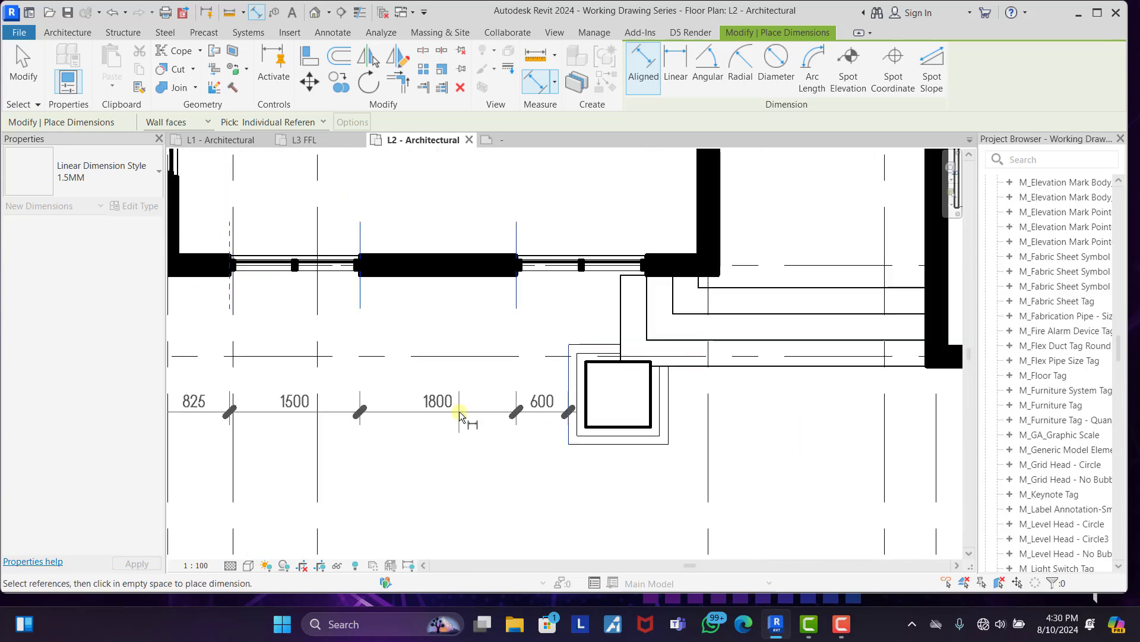
scroll(459, 412, down, 2)
scroll(620, 433, up, 2)
click(586, 420)
scroll(411, 394, down, 2)
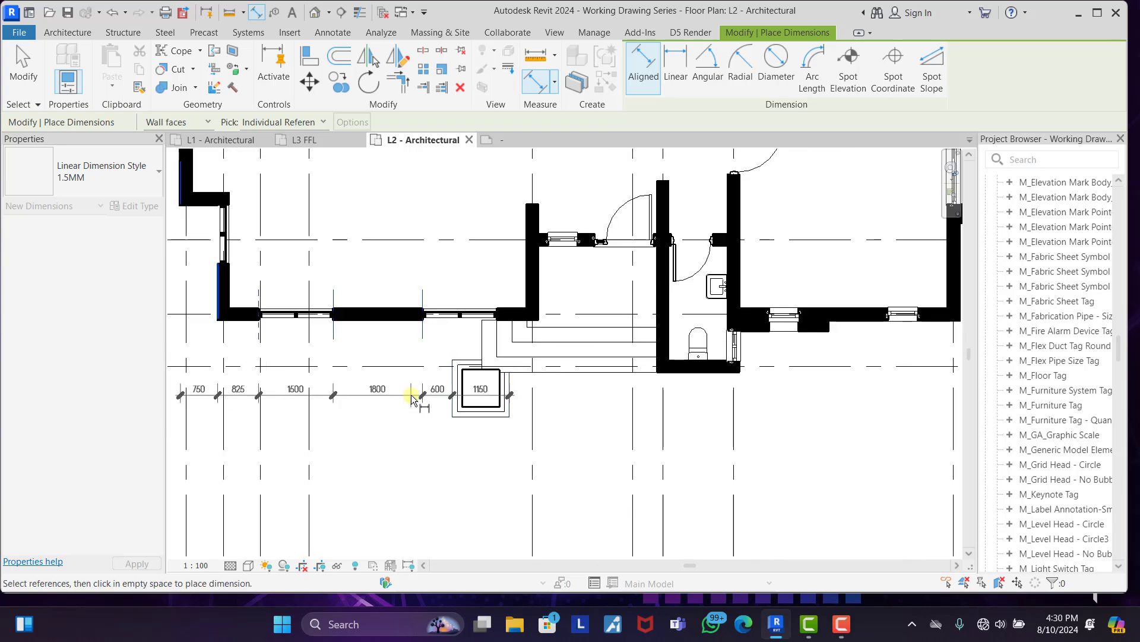
Add the outer faces of both toilet side walls beside the entrance steps to the horizontal openings string.
scroll(412, 397, down, 2)
scroll(555, 380, up, 4)
click(556, 356)
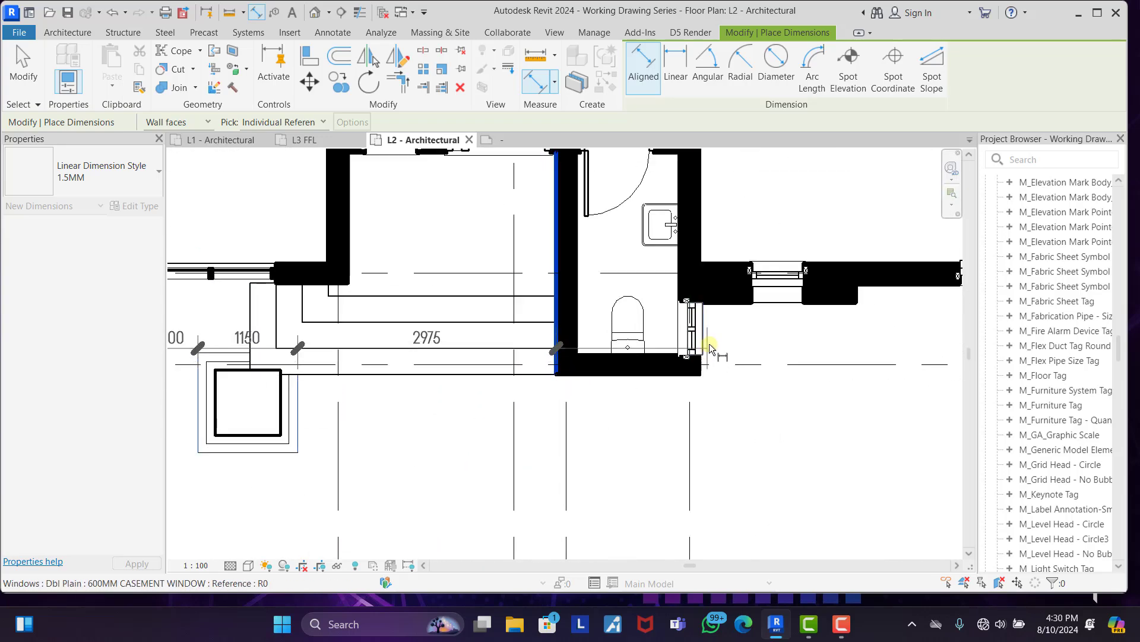
click(704, 236)
scroll(576, 483, down, 2)
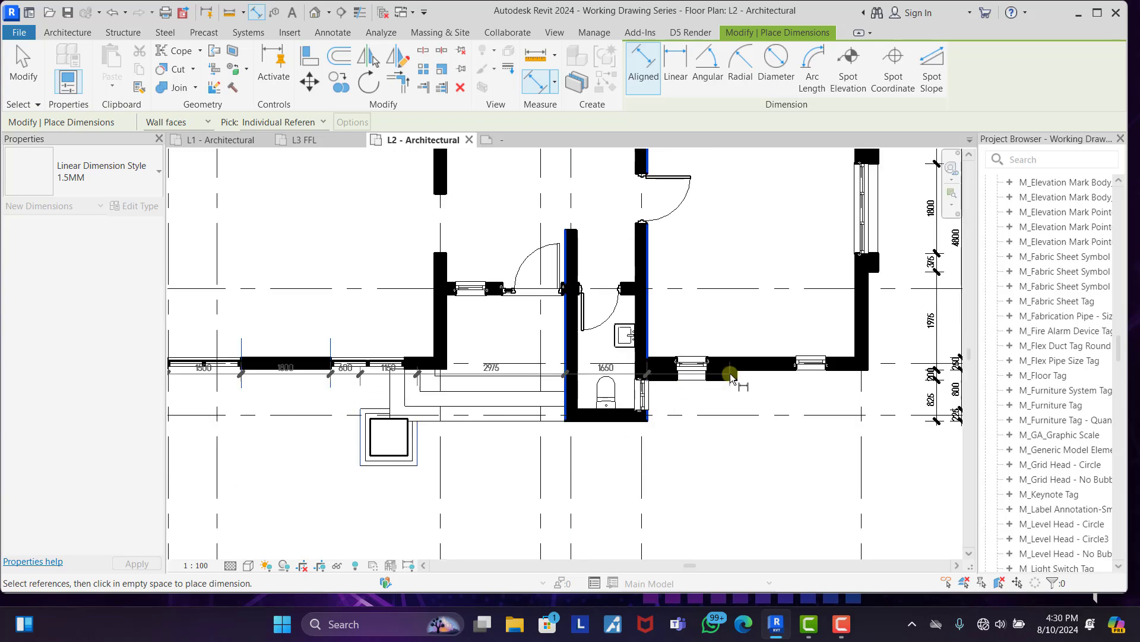
Add both jambs of the window in the thickened bedroom wall and the end of that thickening to the openings string.
scroll(727, 377, up, 3)
click(642, 374)
click(690, 369)
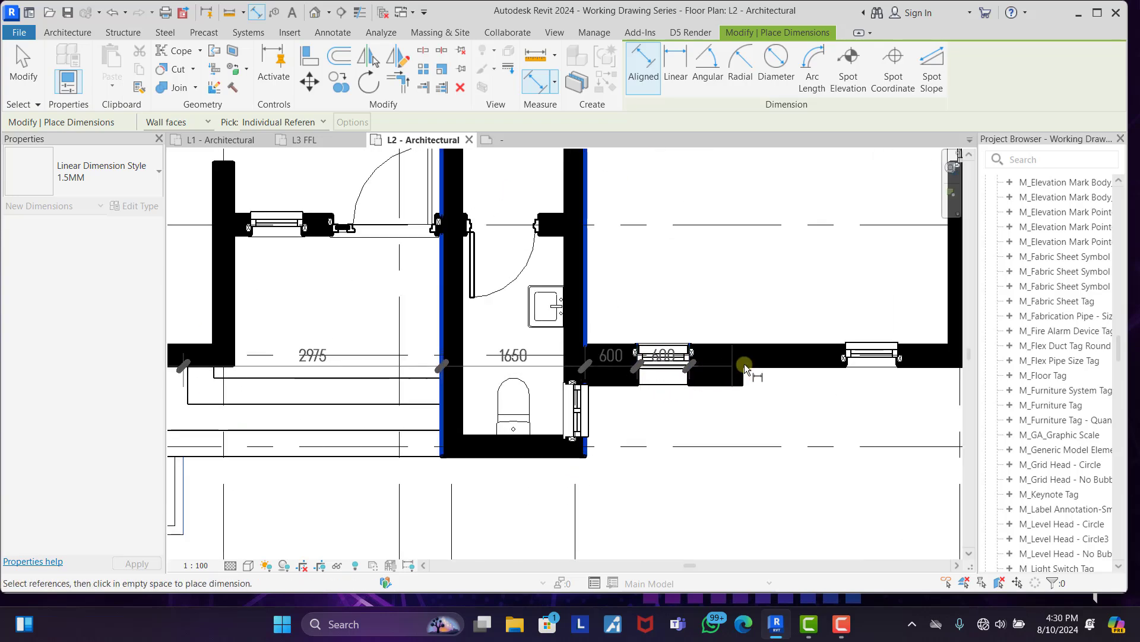
click(744, 363)
Add both jambs of the bedroom's 600 mm long plain window on grid J to the horizontal openings string.
scroll(446, 522, down, 1)
scroll(447, 416, down, 3)
scroll(715, 407, up, 6)
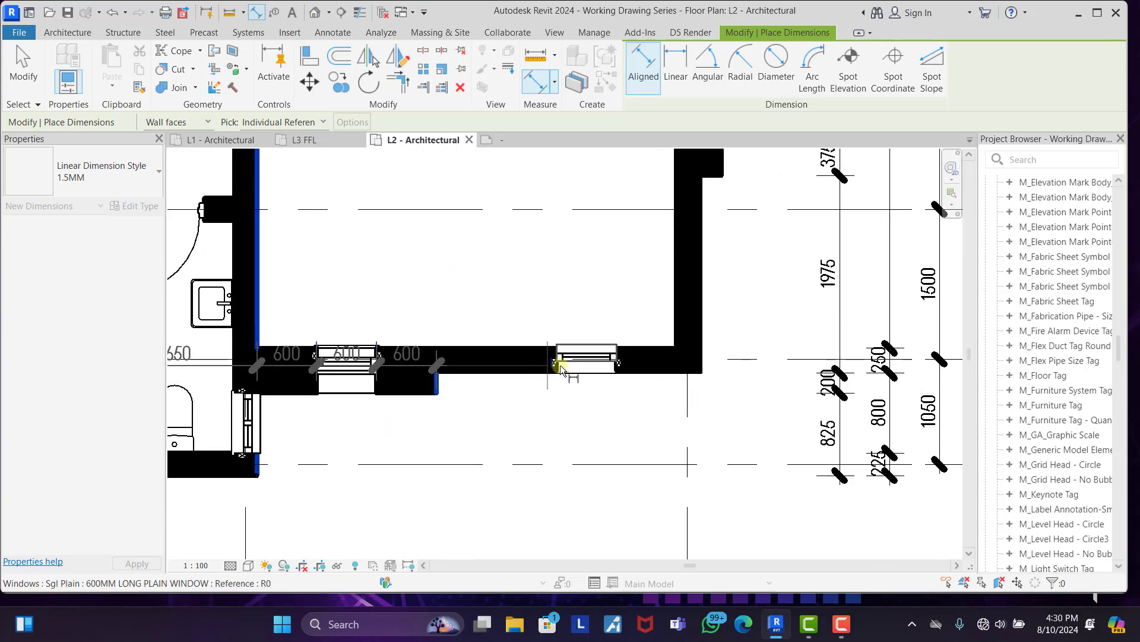
click(557, 364)
click(618, 361)
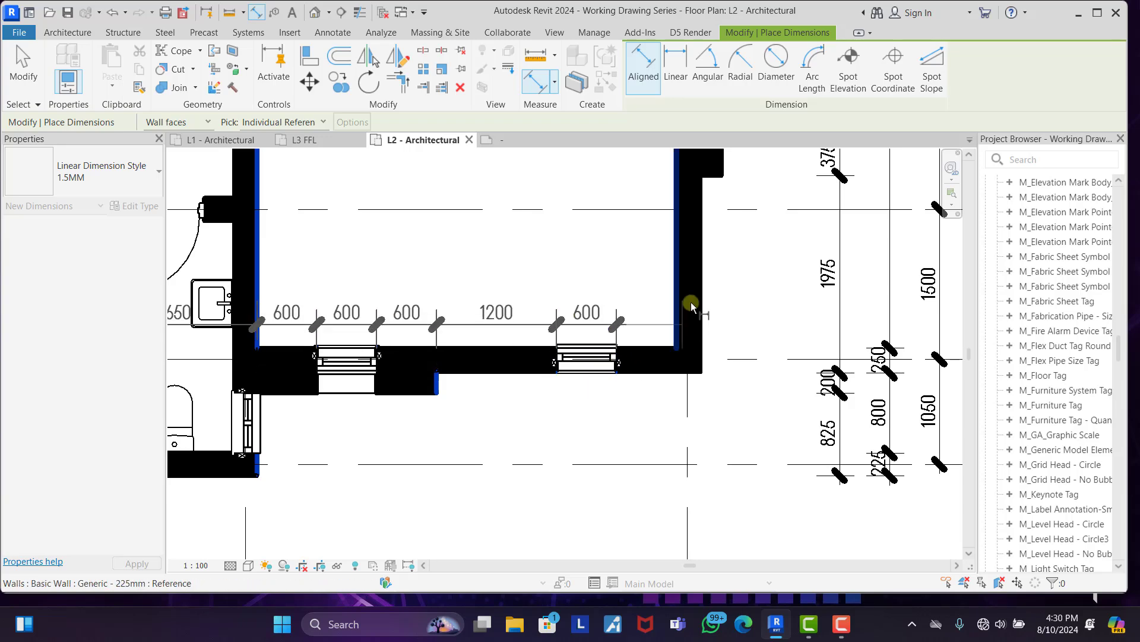
Add the outer face of the bedroom's side wall and its window projection, placing the openings string below the building and column base.
click(700, 294)
scroll(720, 356, down, 3)
scroll(717, 251, up, 2)
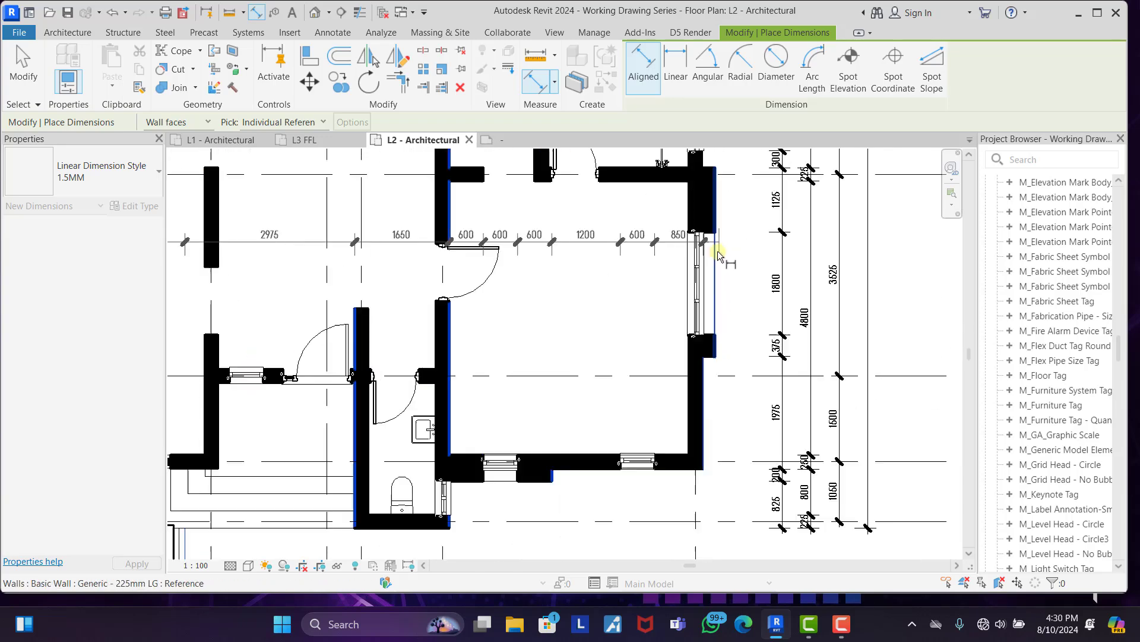
scroll(718, 342, down, 5)
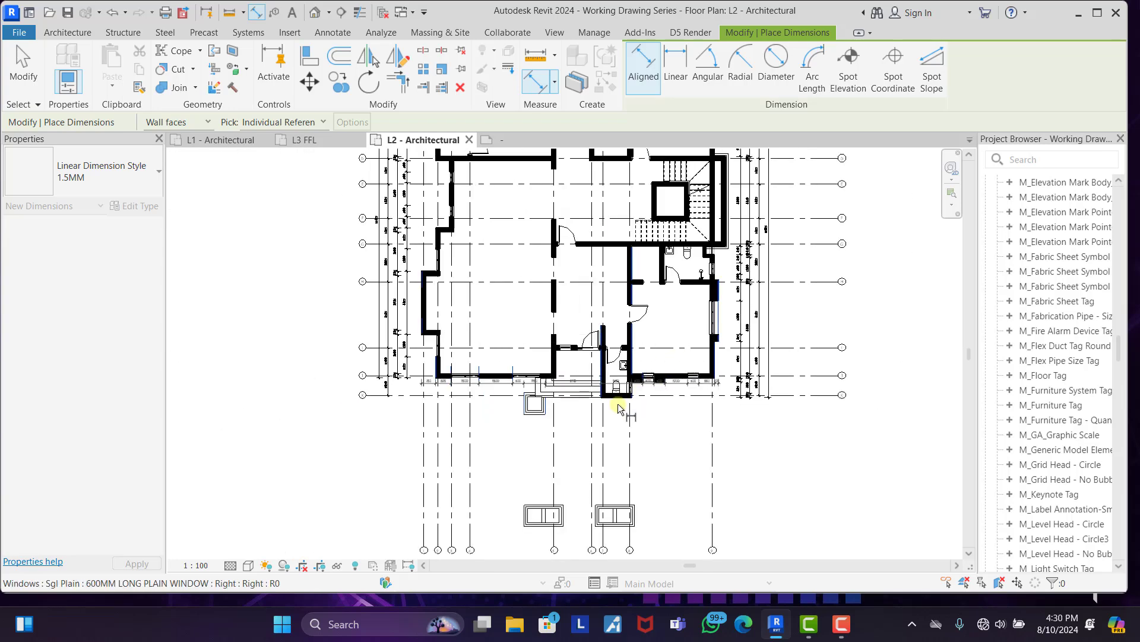
click(666, 438)
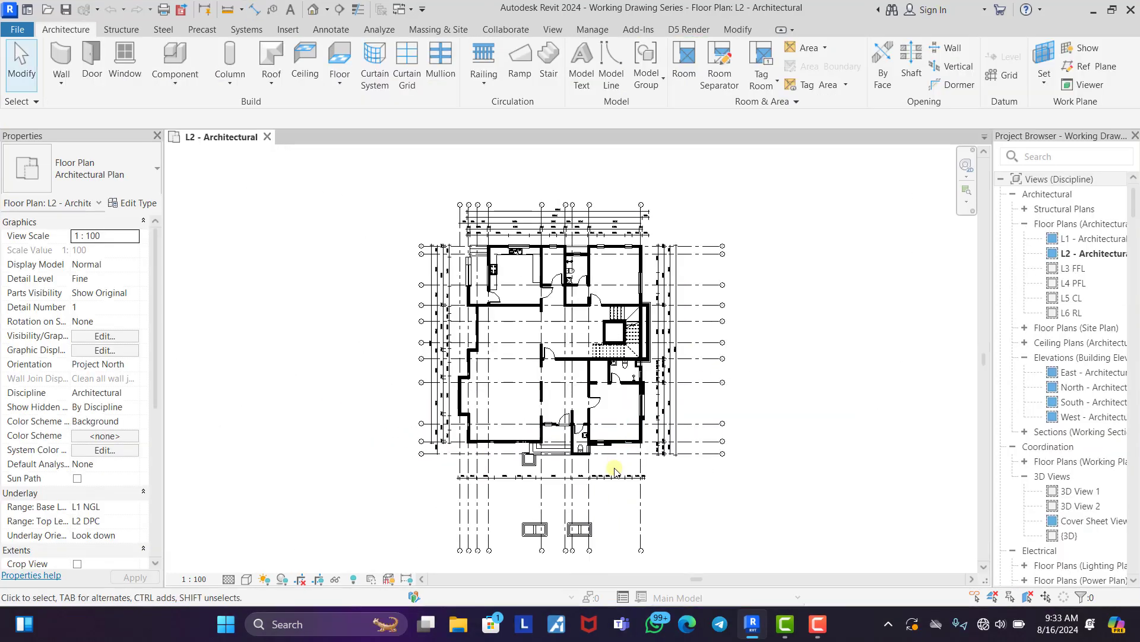
Start an aligned wall string with both faces of the large room's projecting side wall and both faces of its set-back wall near grid J.
scroll(605, 487, up, 2)
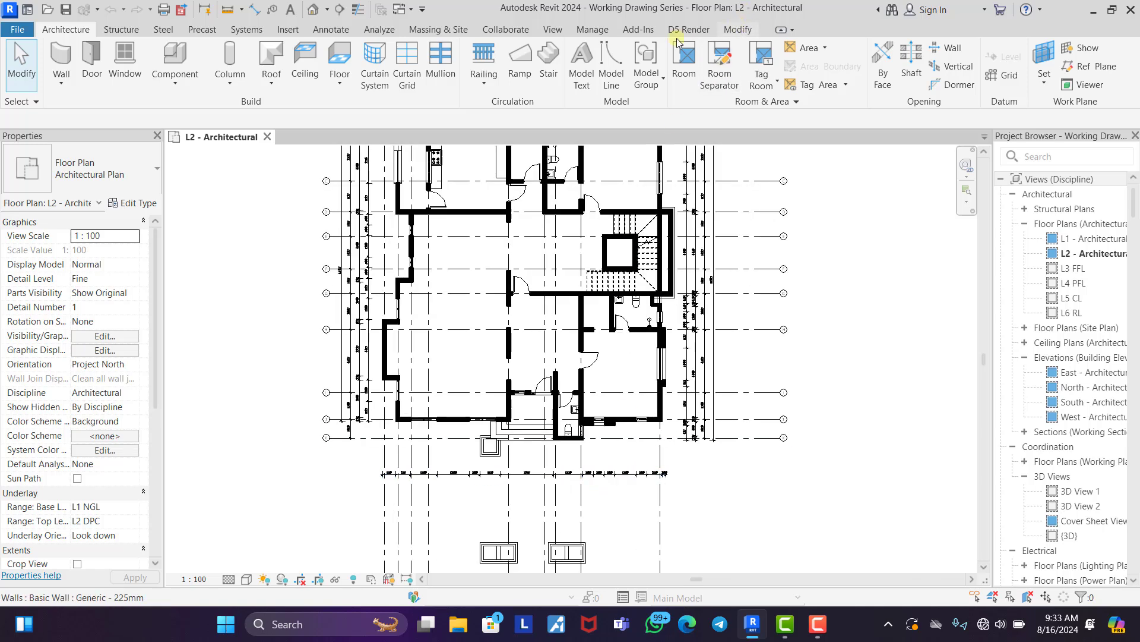
click(536, 79)
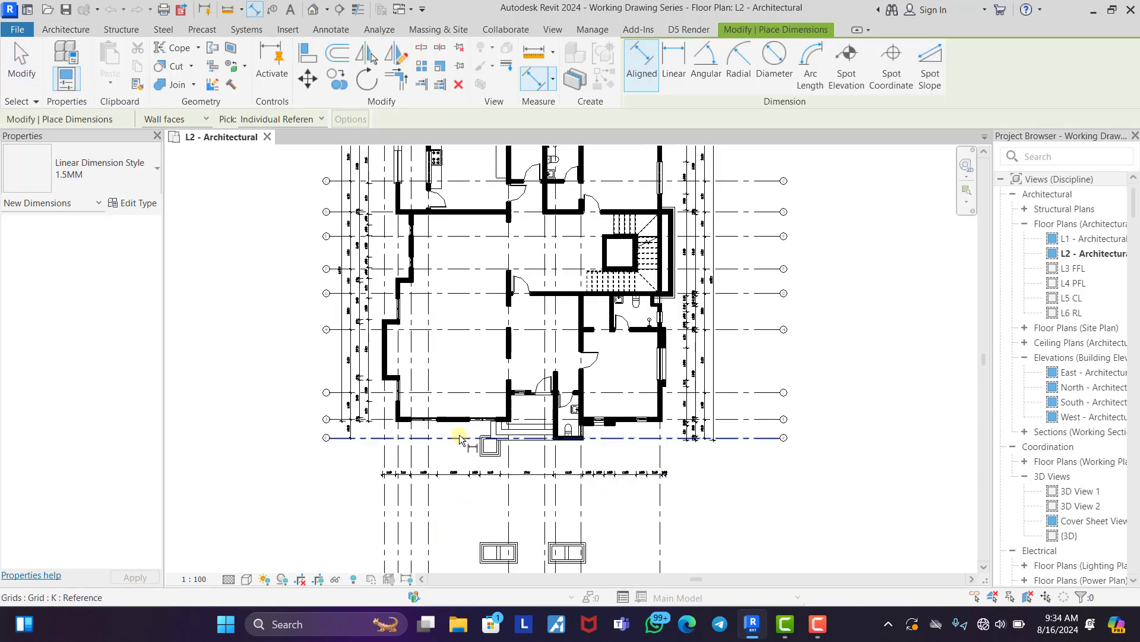
scroll(459, 438, up, 4)
mouse_move(387, 479)
middle_down()
mouse_move(473, 400)
mouse_move(443, 528)
middle_up()
middle_drag(422, 274, 436, 411)
click(378, 224)
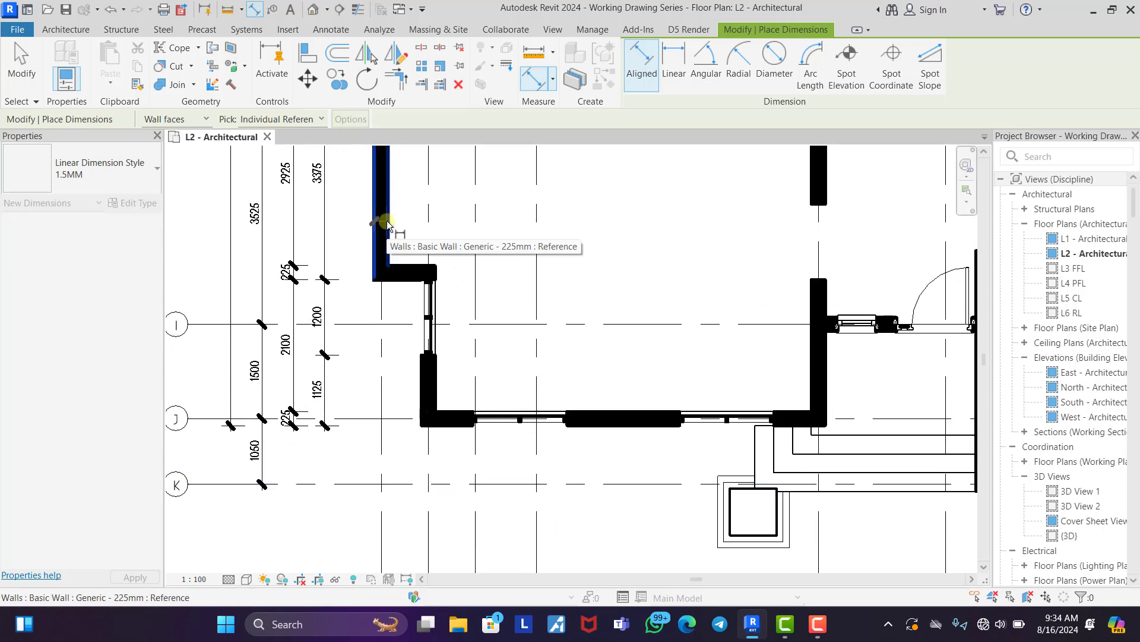
scroll(423, 396, up, 3)
click(420, 395)
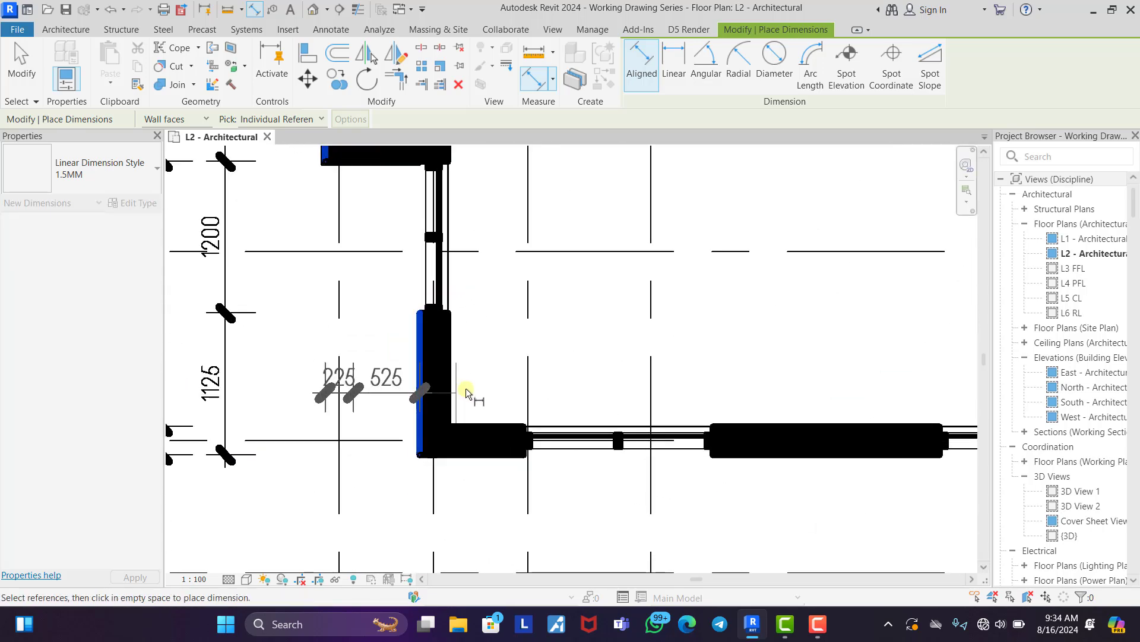
Add both faces of the wall between the large room and the entrance steps to the wall string.
scroll(439, 368, down, 5)
scroll(644, 357, up, 5)
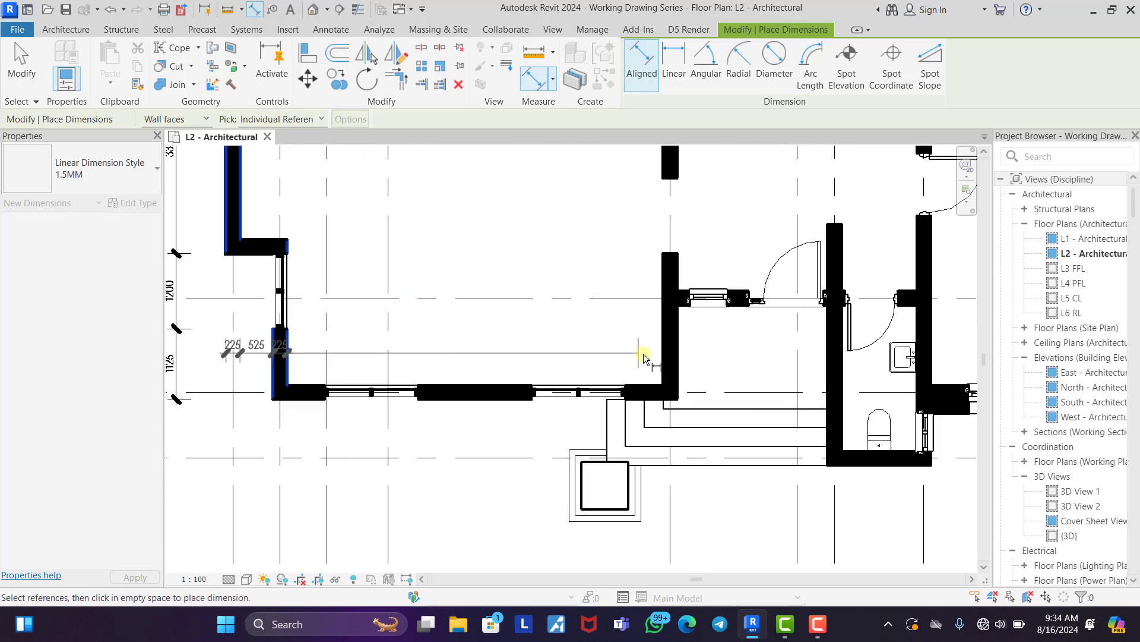
click(667, 361)
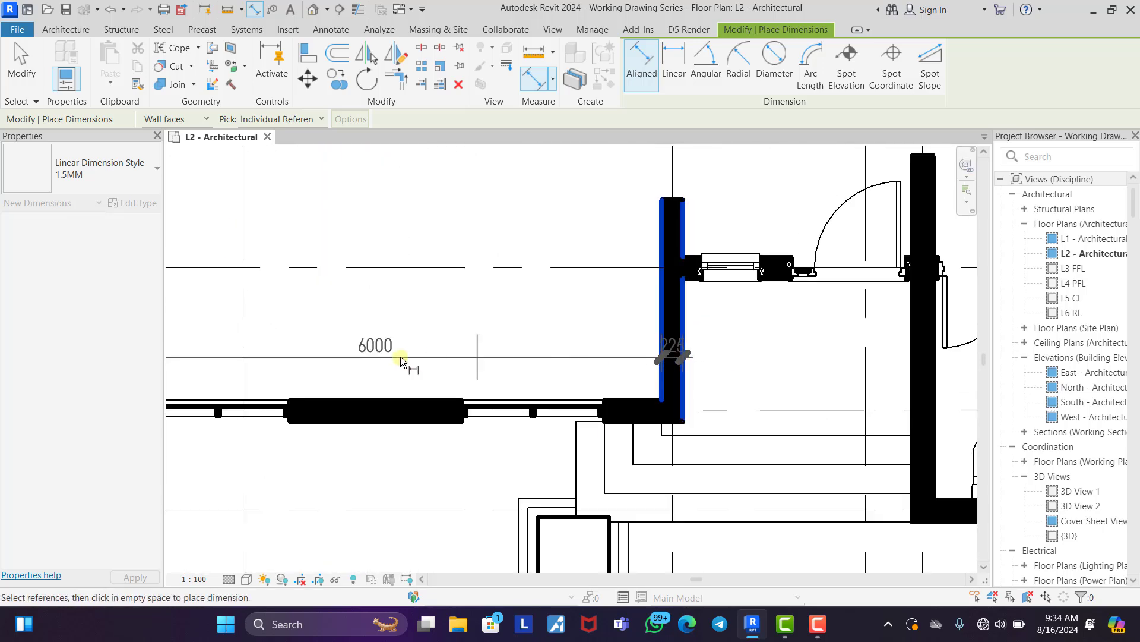
Add both faces of the toilet wall beside the entrance steps and the faces of the wall between toilet and bedroom to the string.
scroll(400, 357, down, 4)
scroll(620, 368, up, 3)
scroll(621, 367, up, 1)
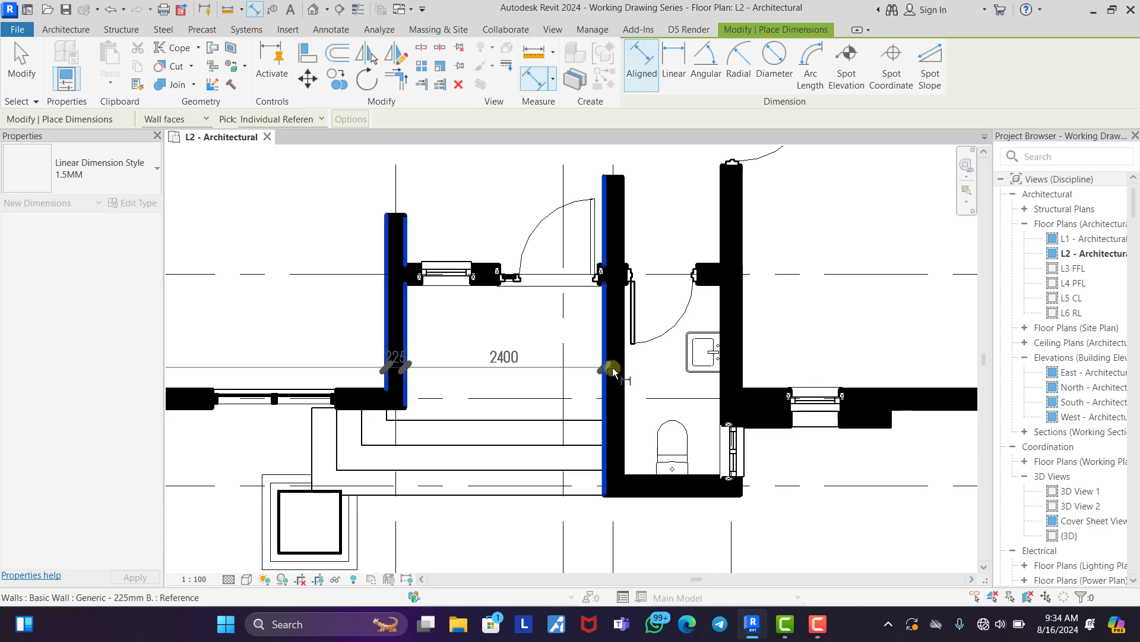
click(613, 371)
click(624, 369)
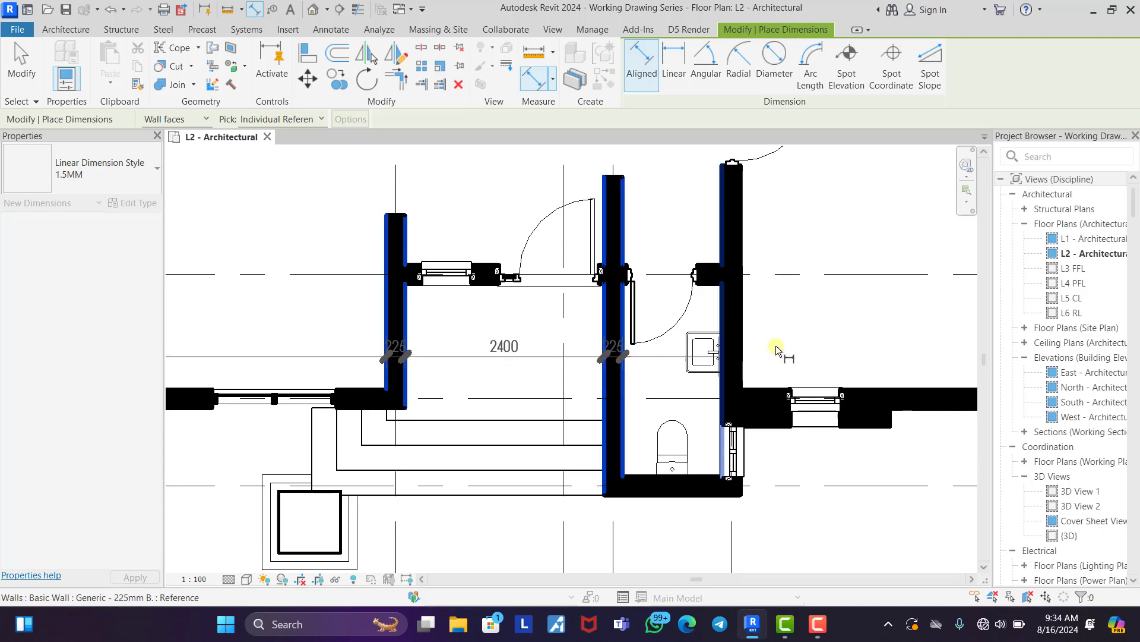
click(723, 309)
Add both faces of the bedroom's outer side wall and place the wall string just below the openings string.
scroll(441, 330, down, 5)
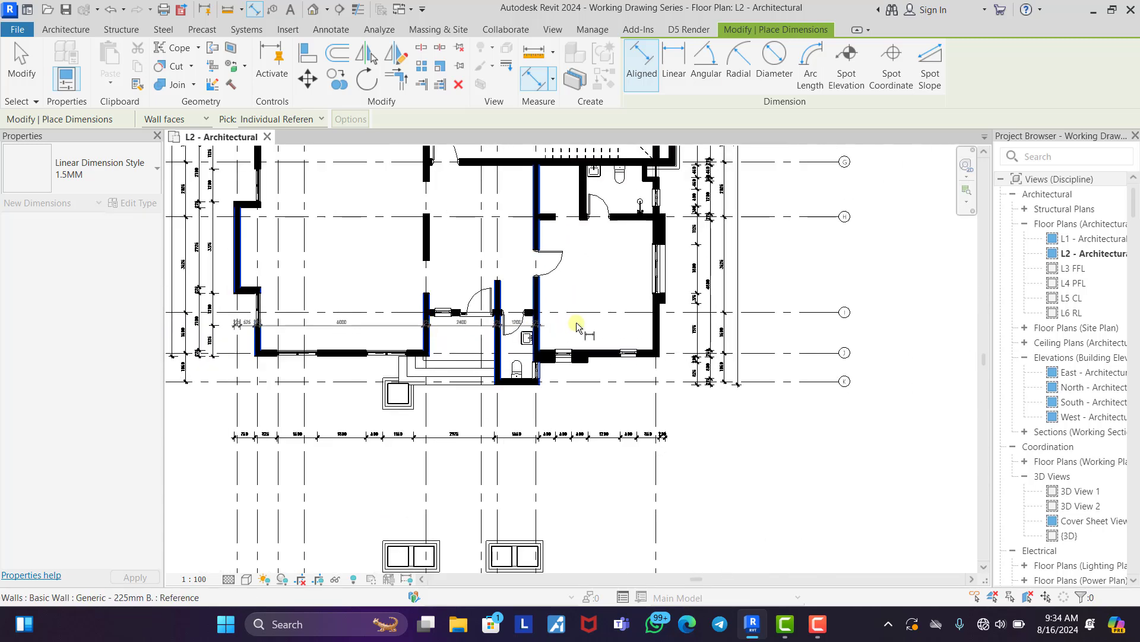
scroll(644, 320, up, 4)
click(654, 325)
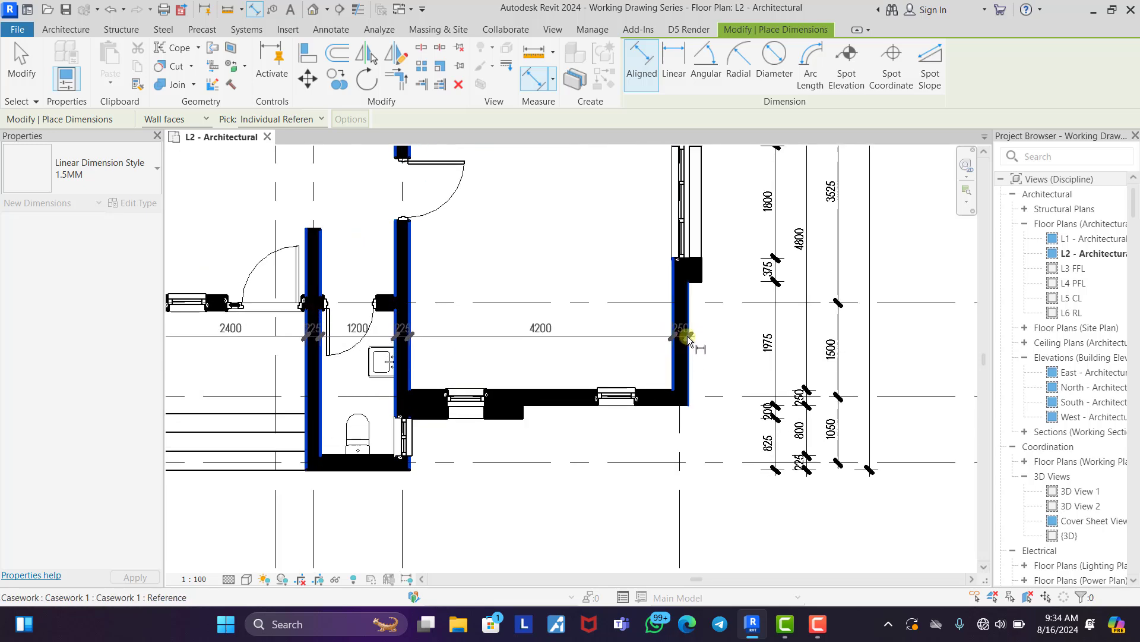
scroll(687, 378, up, 5)
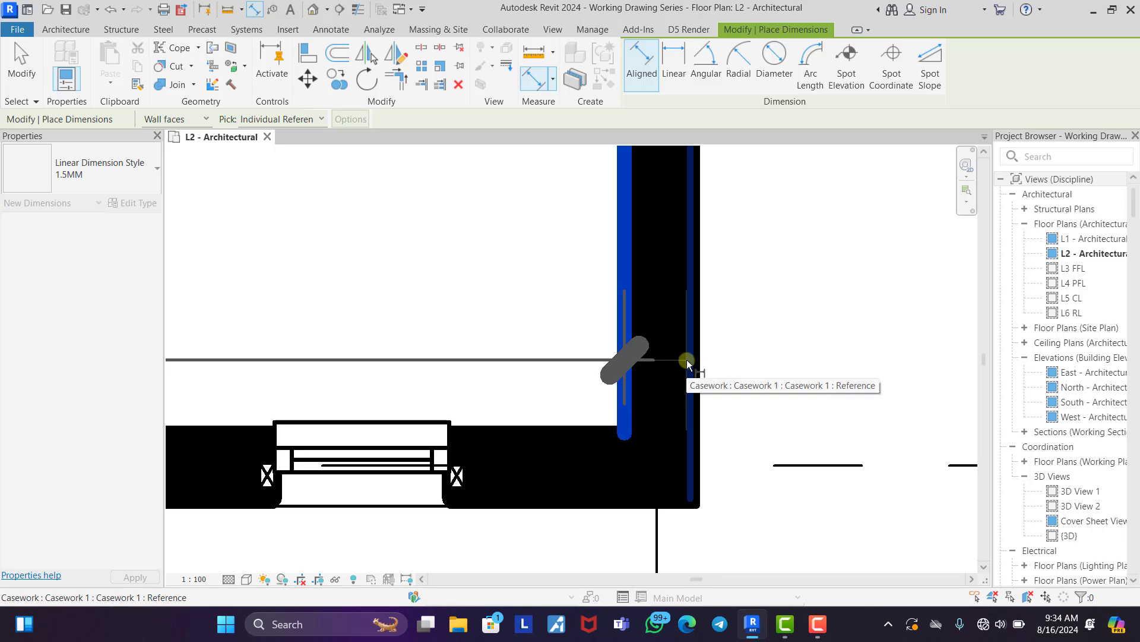
click(689, 361)
scroll(689, 362, down, 5)
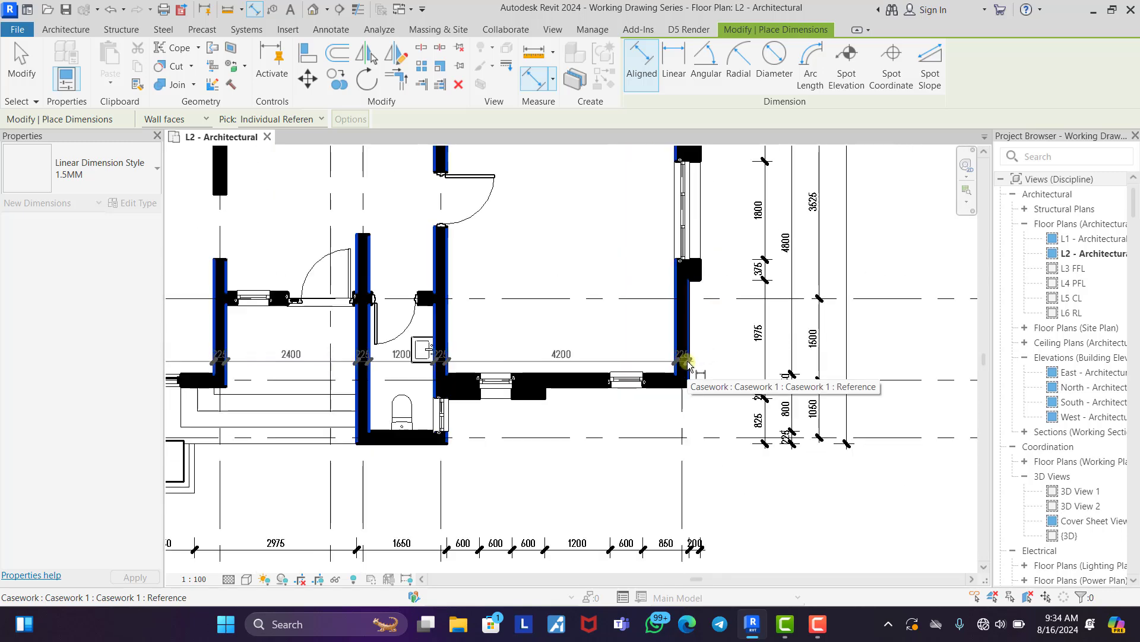
scroll(660, 380, down, 5)
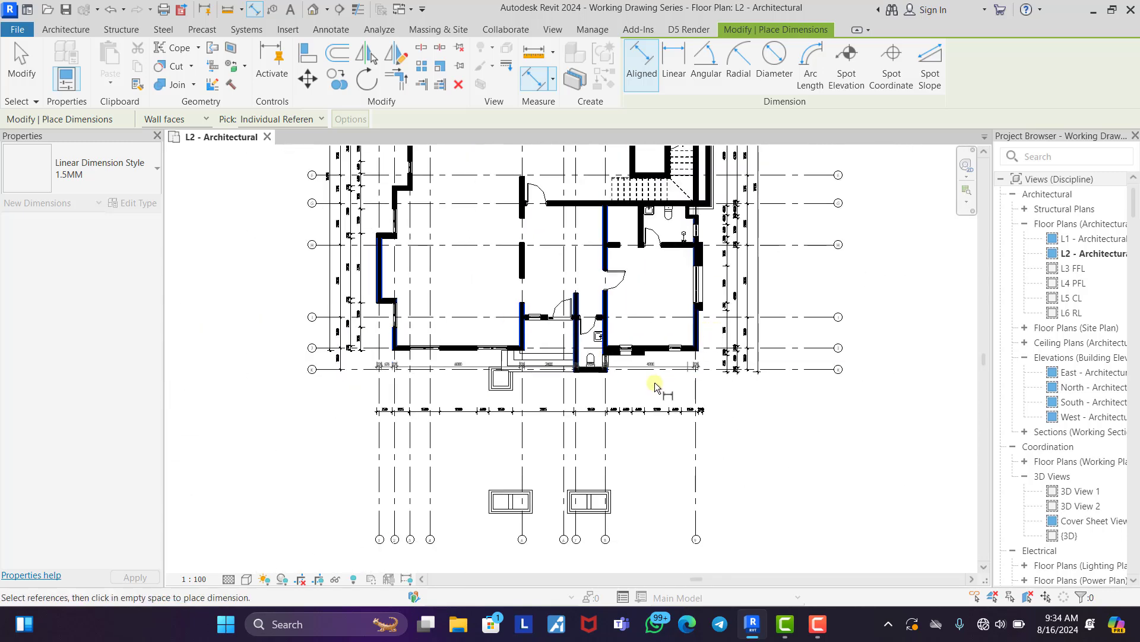
scroll(536, 450, up, 3)
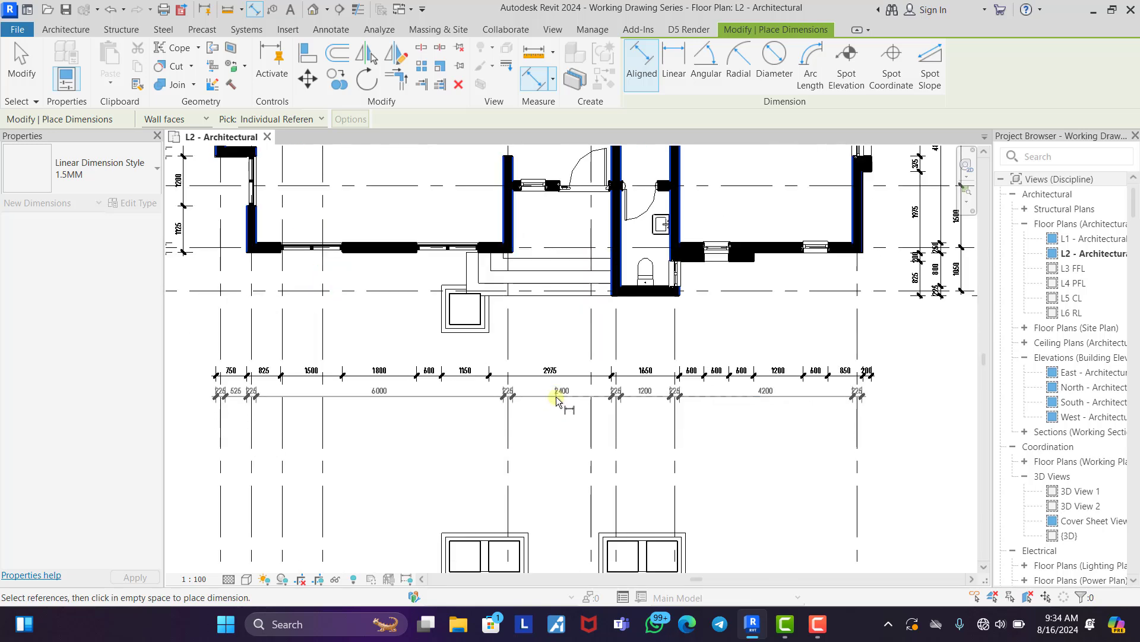
click(557, 400)
Dimension the spacing between all vertical grids in one string placed below the wall string.
click(221, 425)
click(251, 424)
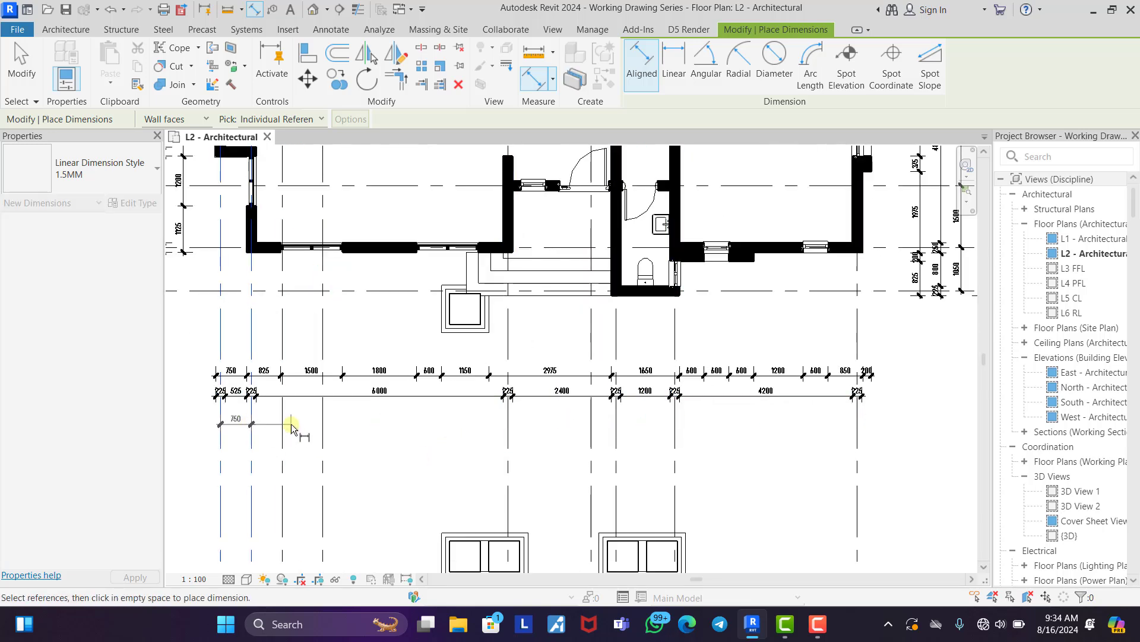
click(322, 425)
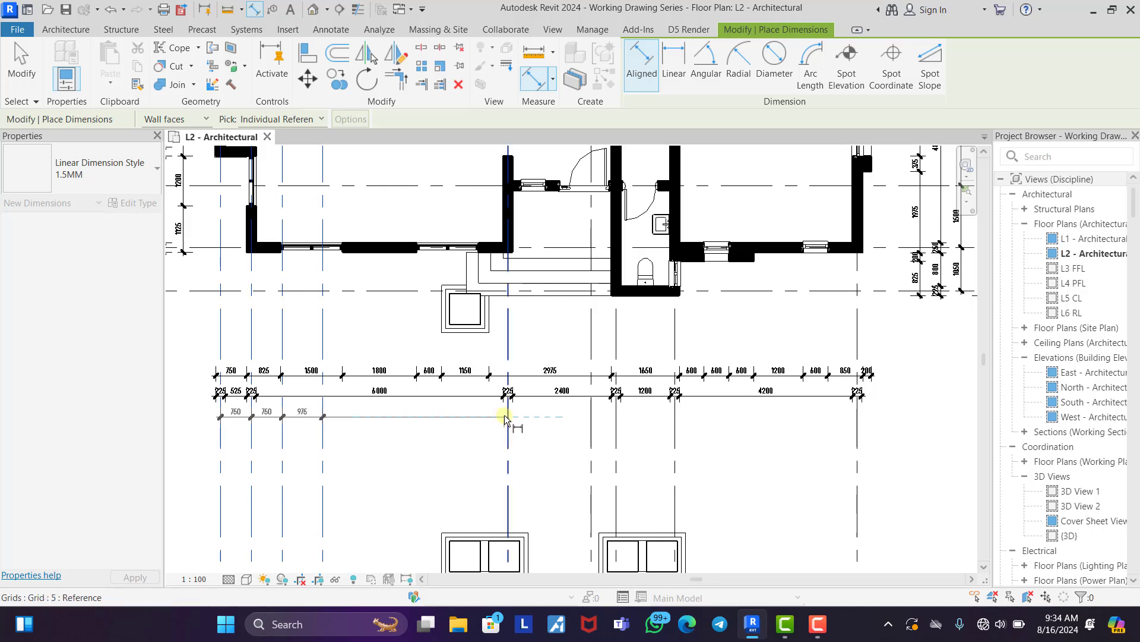
click(508, 419)
click(591, 422)
click(616, 423)
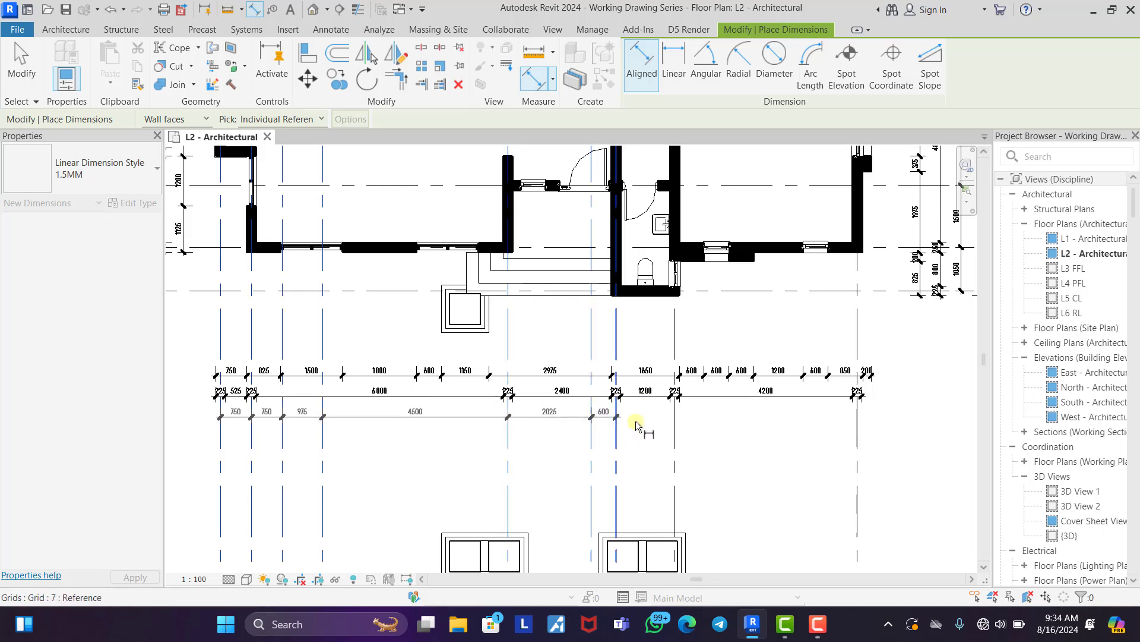
click(677, 426)
click(858, 426)
click(802, 416)
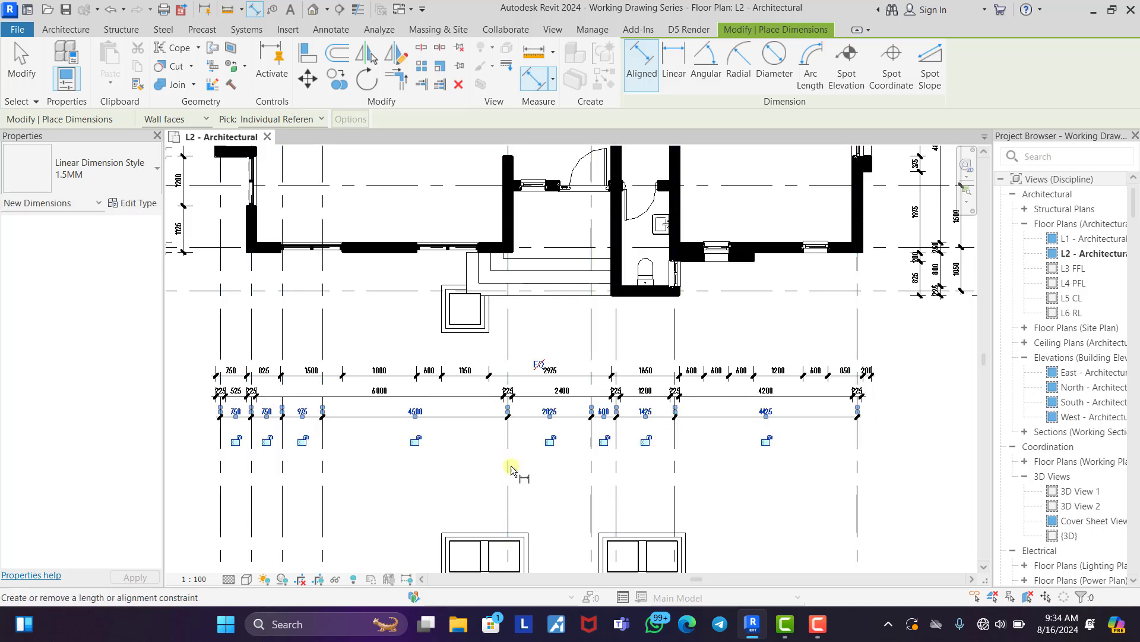
click(383, 468)
Dimension the overall width from the large room's projecting wall to the bedroom's window projection, below the grid string, and end dimensioning.
scroll(654, 449, down, 3)
scroll(451, 252, up, 1)
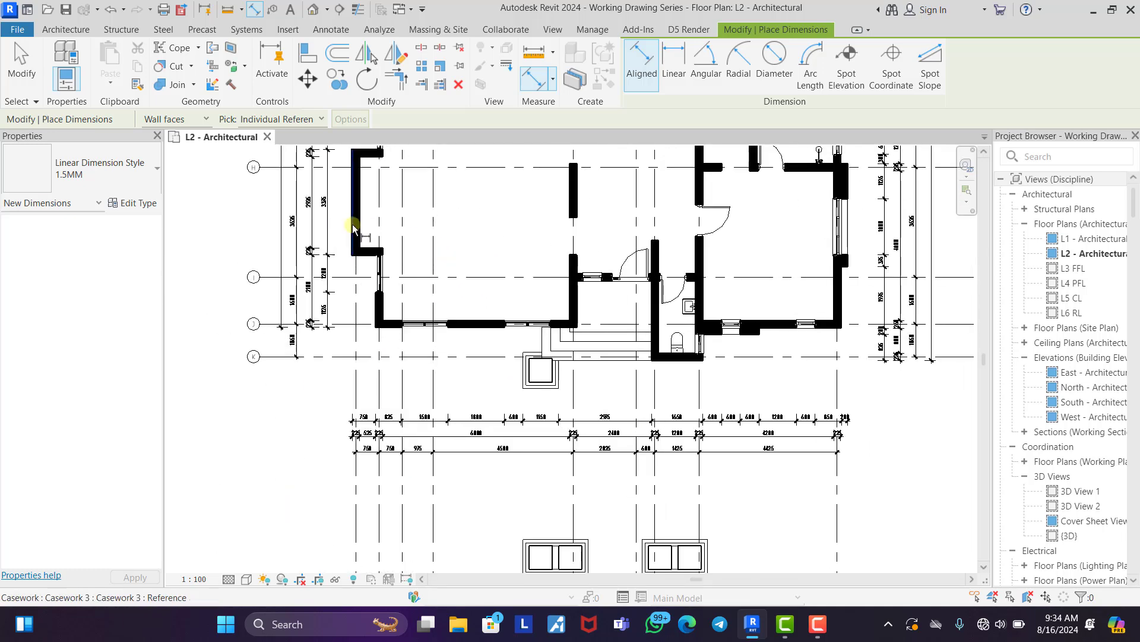
click(353, 228)
scroll(843, 283, up, 1)
middle_drag(856, 151, 804, 323)
scroll(807, 321, up, 1)
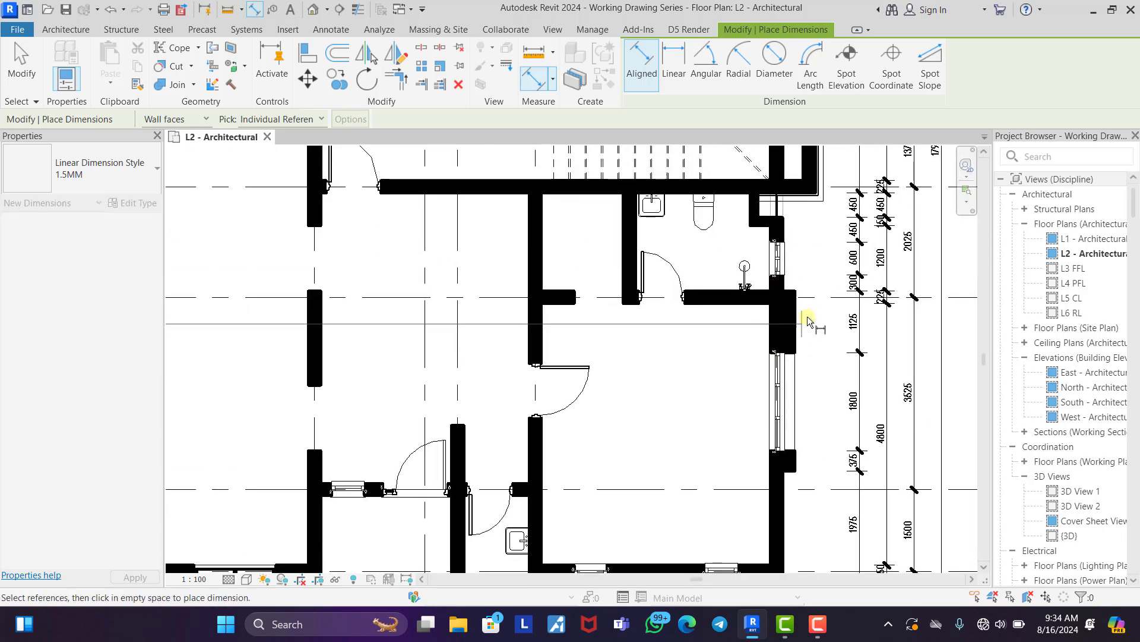
scroll(796, 301, down, 4)
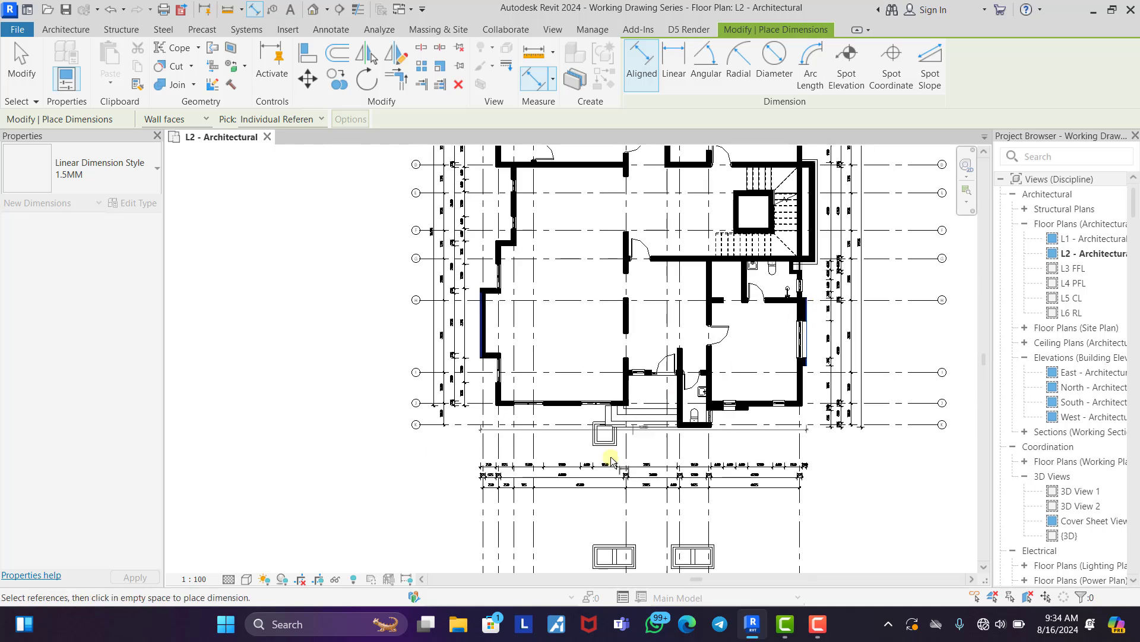
click(600, 501)
right_click(902, 480)
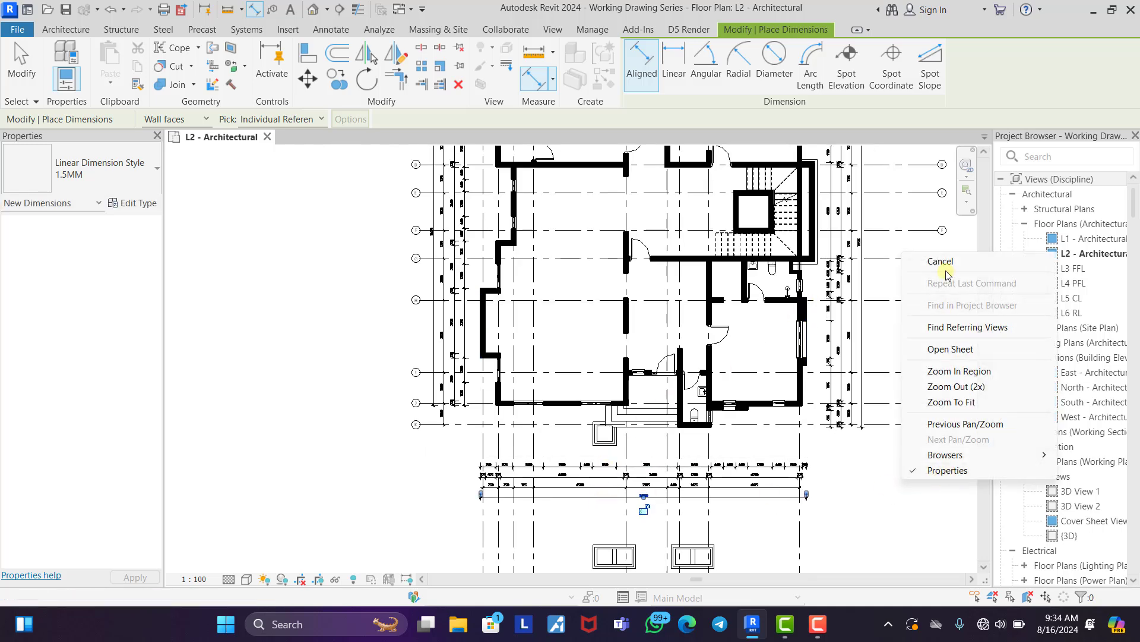
click(939, 262)
right_click(922, 355)
click(945, 363)
Edit the wall string's witness lines to add the outer face of the bedroom's window projection.
scroll(880, 473, up, 5)
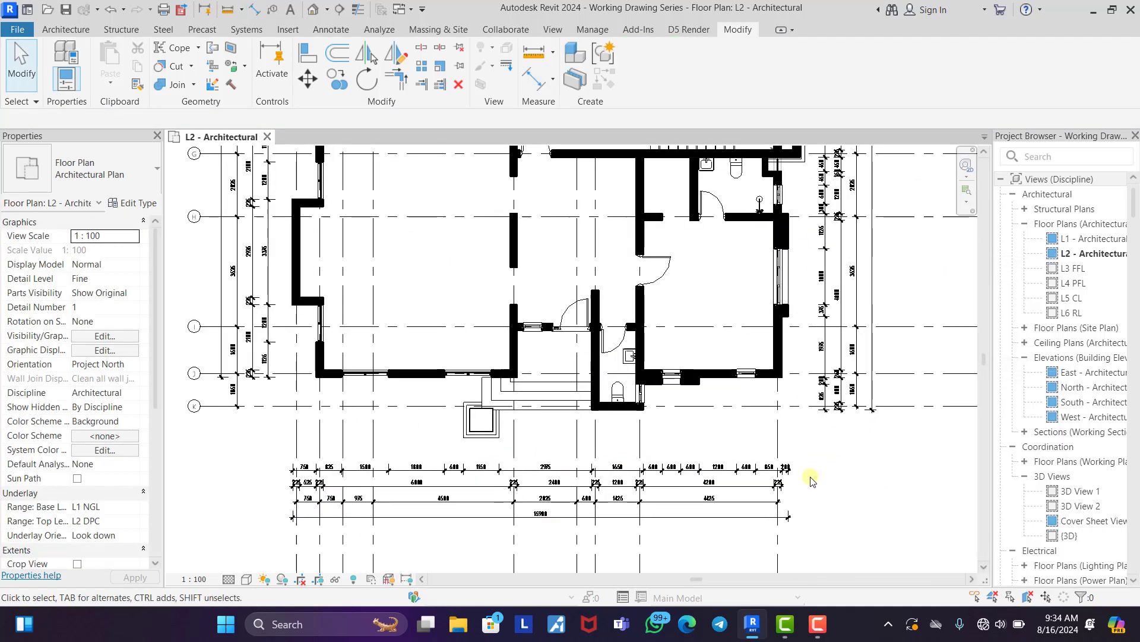
click(742, 495)
click(822, 68)
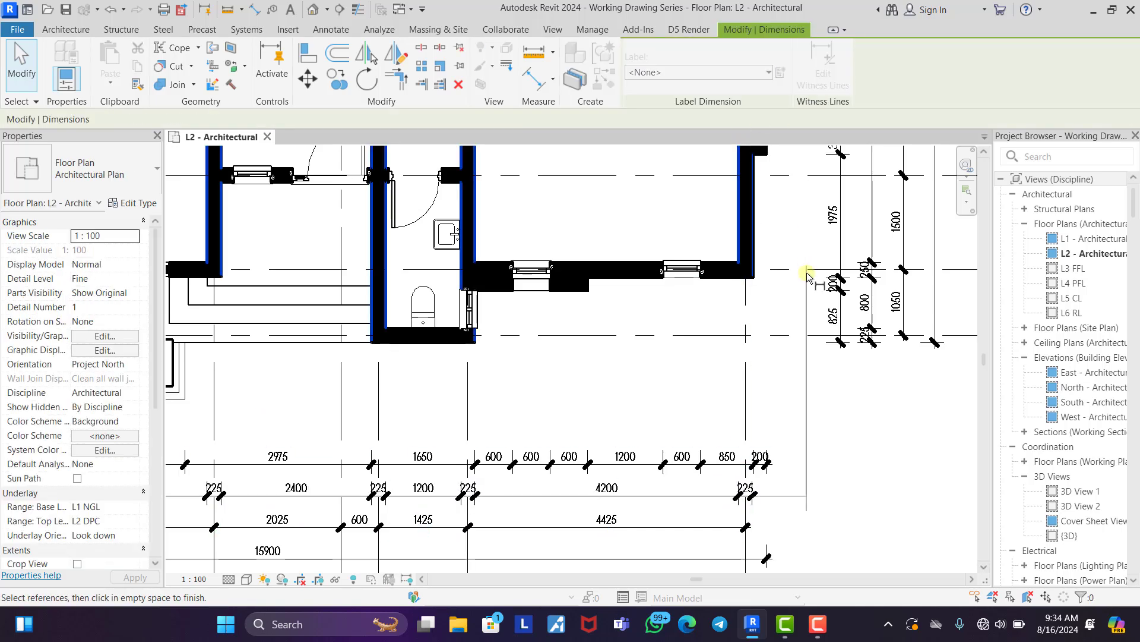
middle_drag(810, 300, 754, 429)
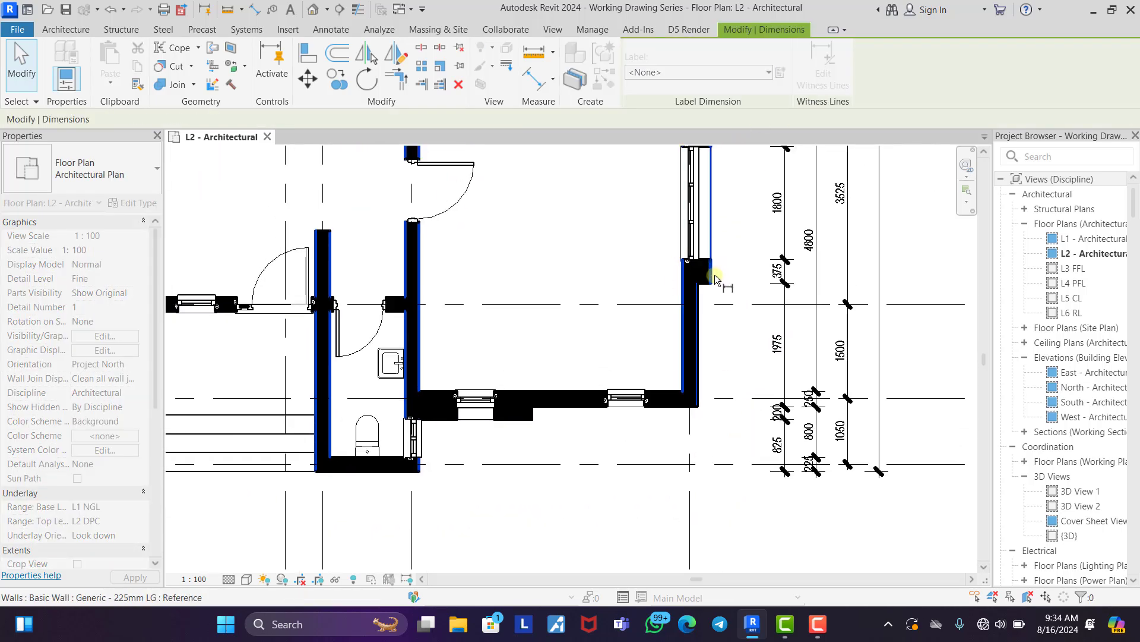
click(715, 279)
scroll(719, 357, down, 3)
scroll(720, 511, up, 5)
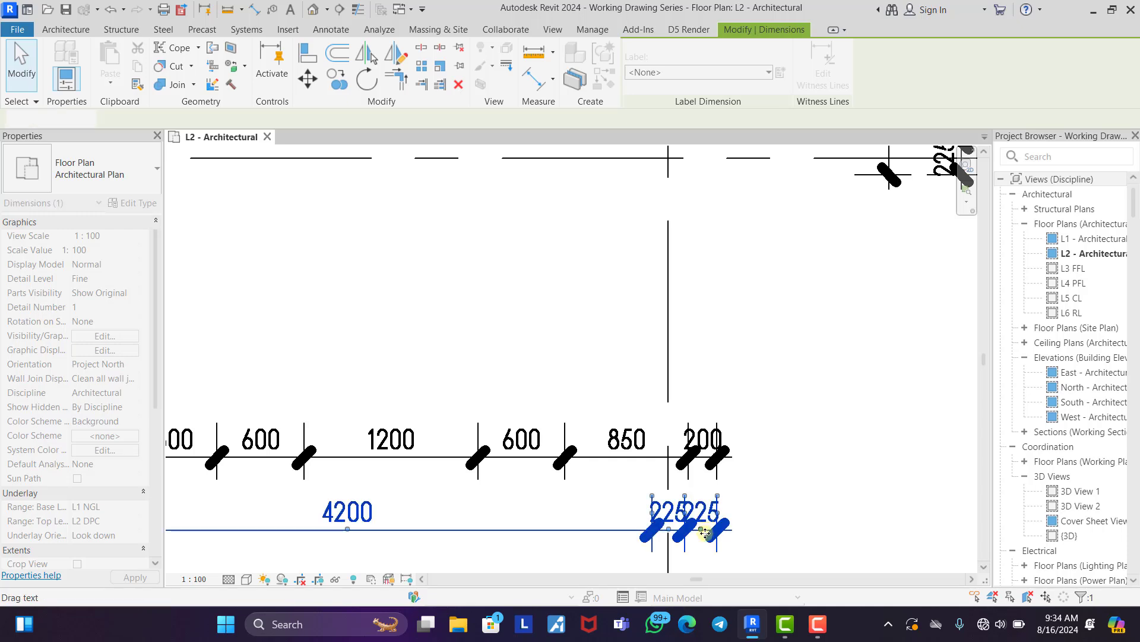
Move the text of the wall string's end dimension at the window projection outward, clear of the tick marks, on a leader.
drag(705, 533, 758, 514)
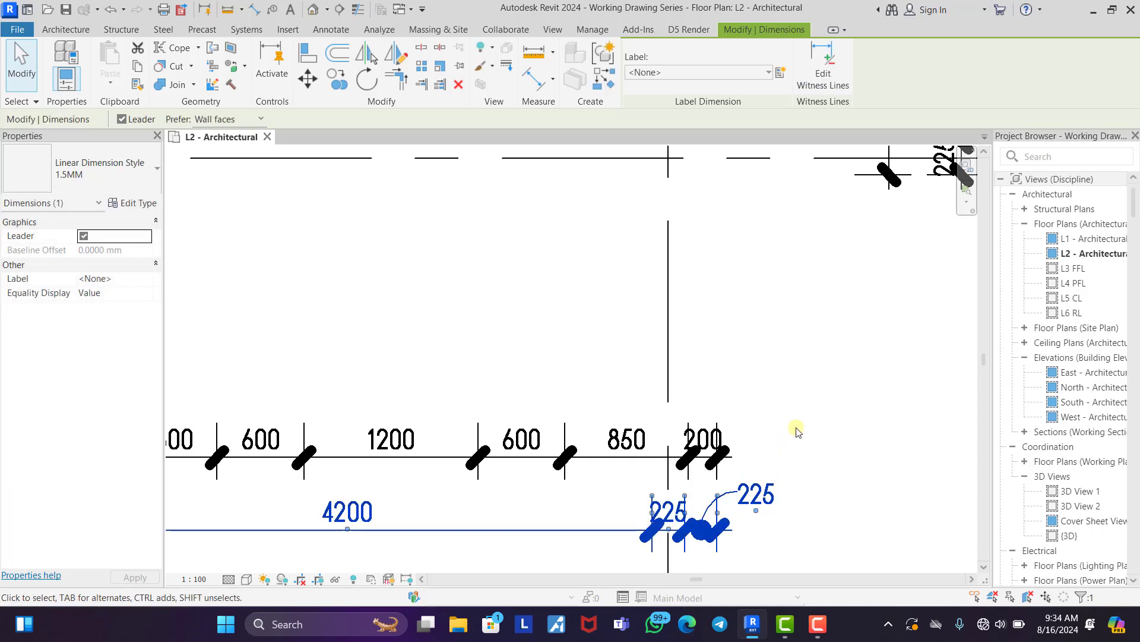
click(796, 427)
scroll(790, 410, down, 4)
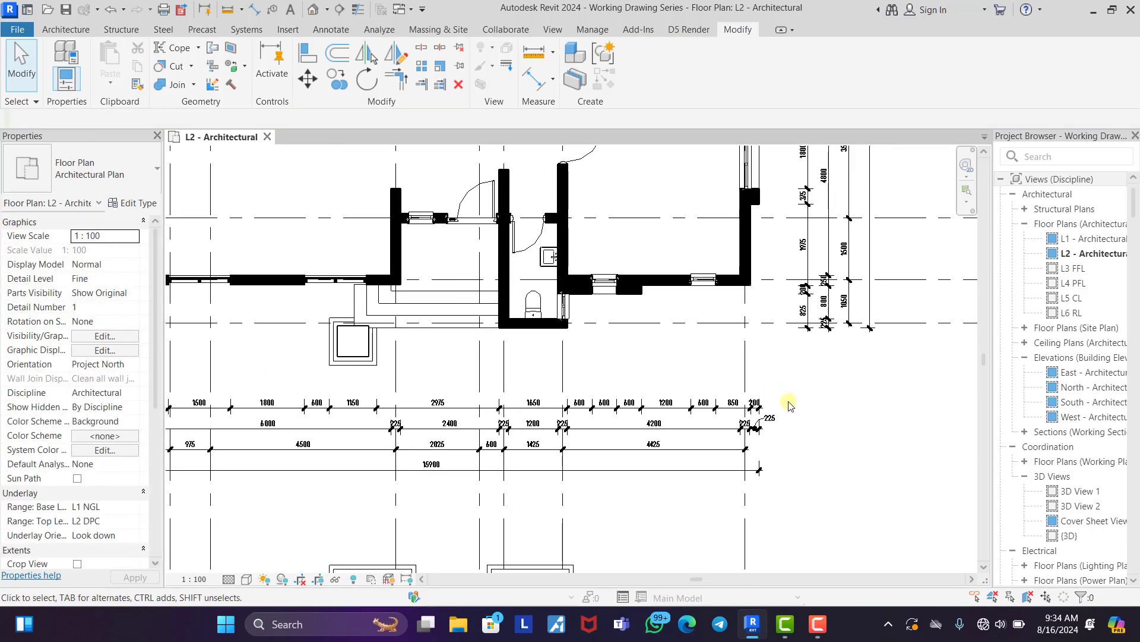
Set the tick mark line weight of the 1.5MM linear dimension type to 3.
scroll(789, 406, down, 1)
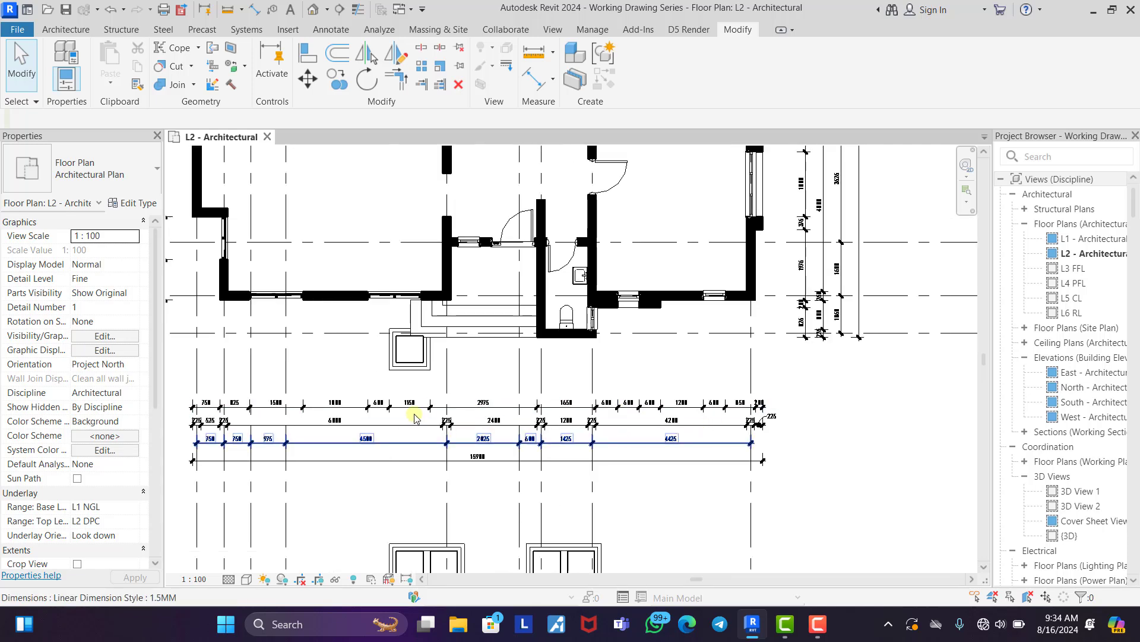
scroll(227, 398, up, 7)
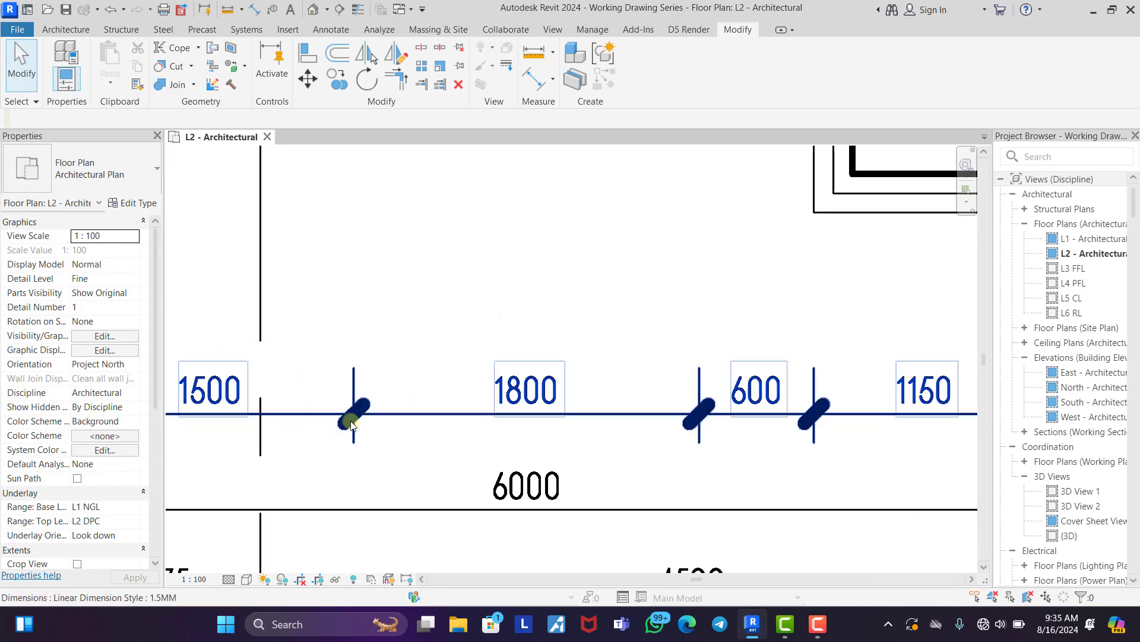
click(414, 420)
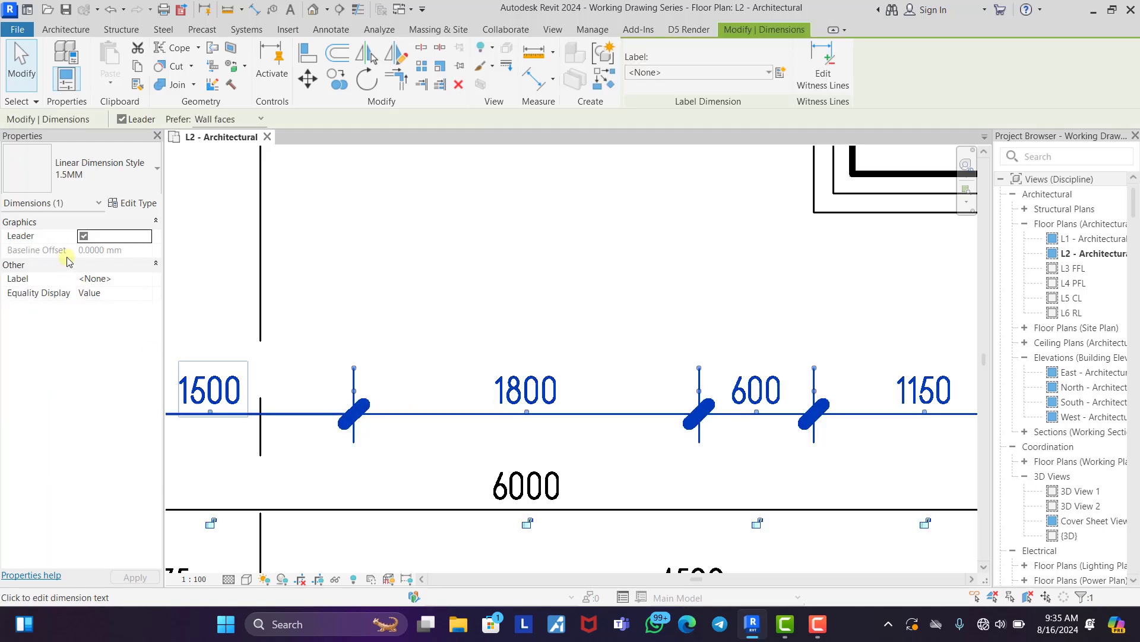
click(125, 203)
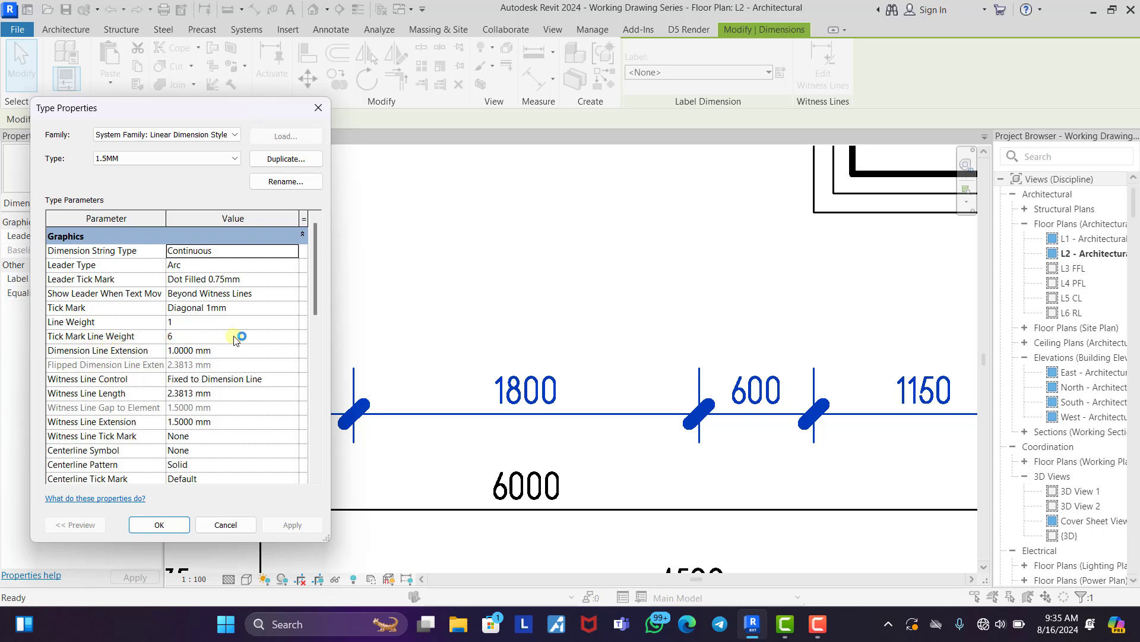
click(295, 339)
scroll(171, 368, up, 2)
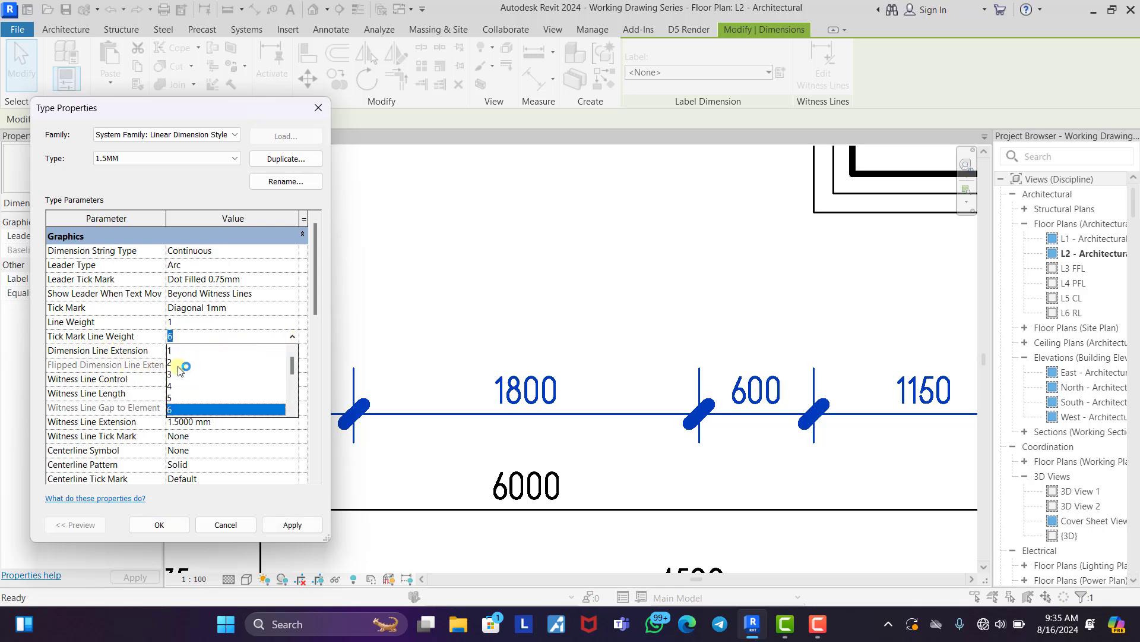
click(171, 373)
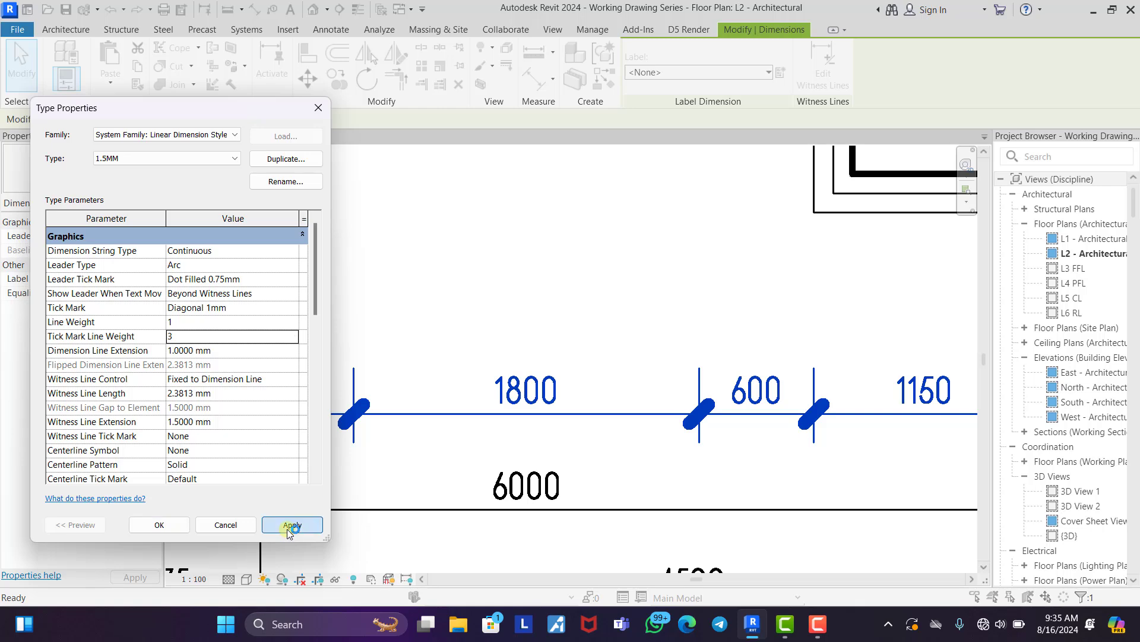
click(159, 525)
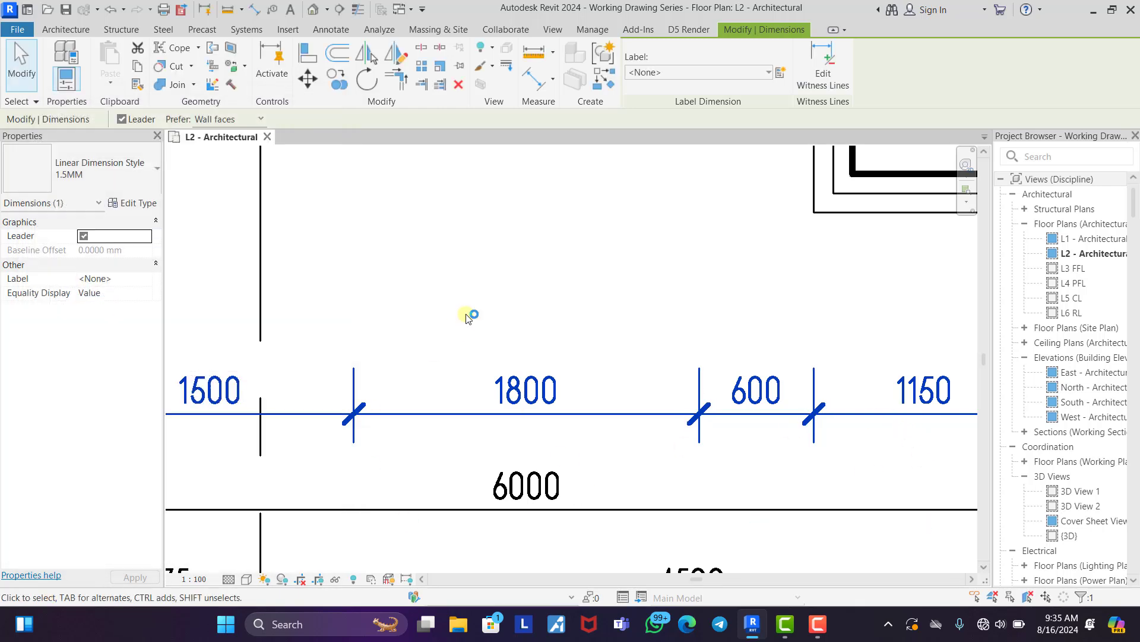
Deselect the dimension string and review the heavier tick marks on the dimensions below the plan.
click(529, 326)
scroll(533, 330, down, 3)
scroll(322, 393, down, 2)
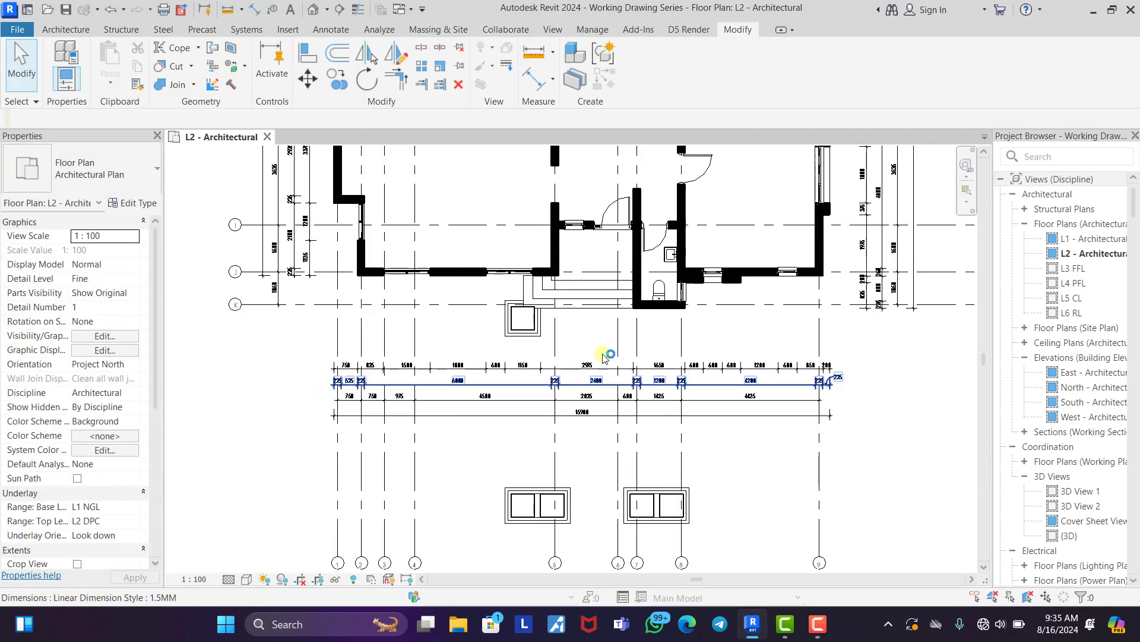
scroll(624, 357, up, 2)
middle_drag(528, 360, 542, 404)
scroll(339, 262, up, 4)
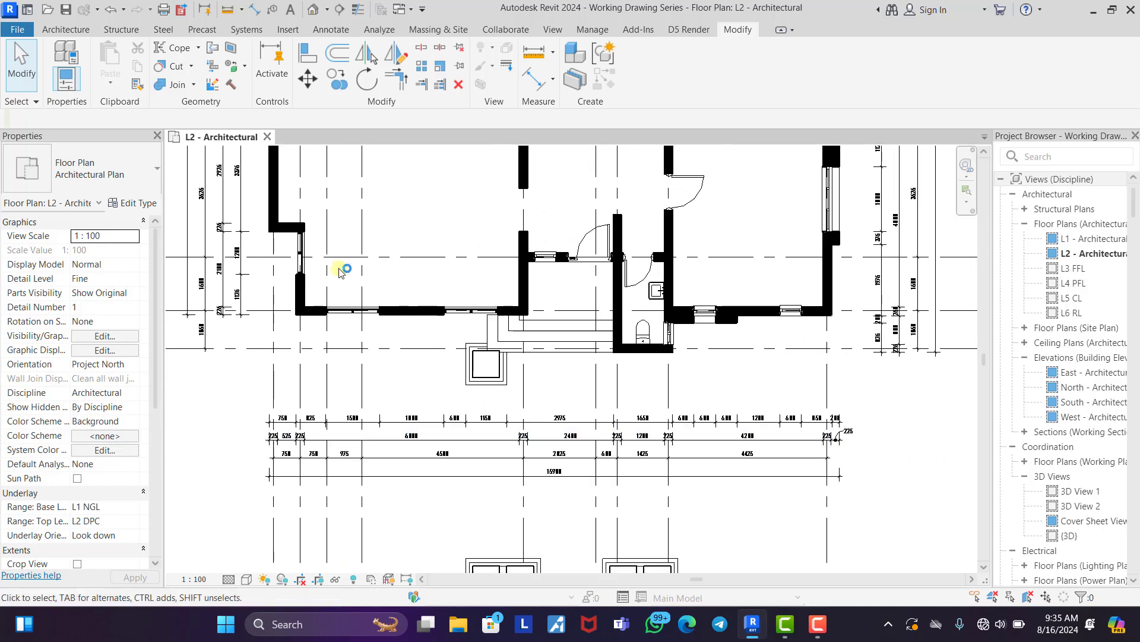
middle_drag(365, 300, 386, 326)
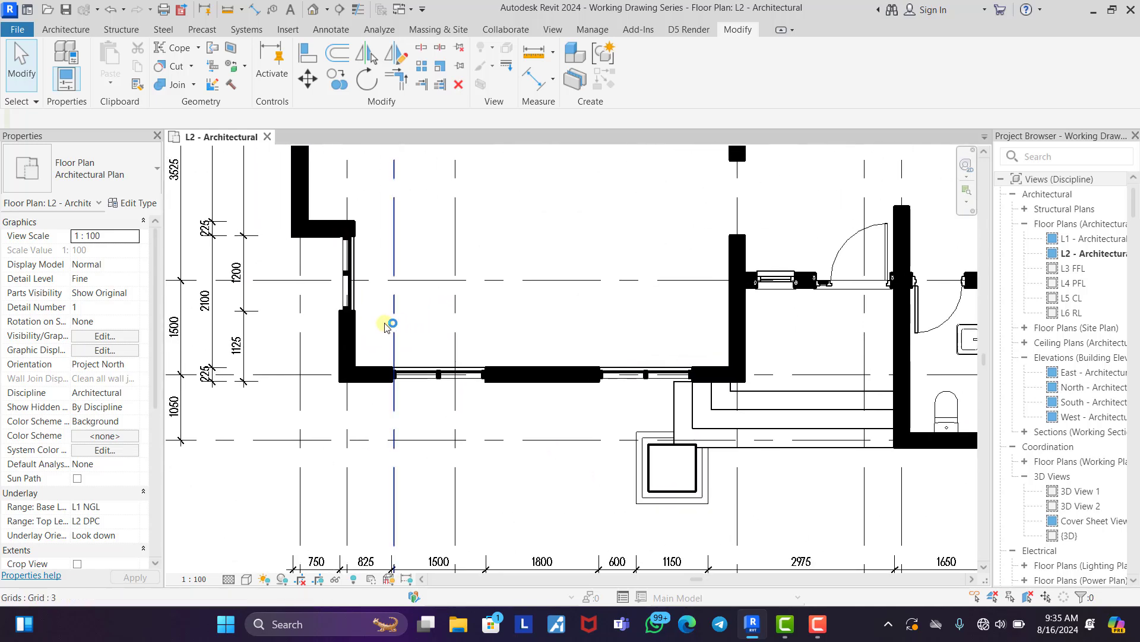
Override the cut line weight of the Walls category to 5 in this view's visibility graphics.
click(346, 345)
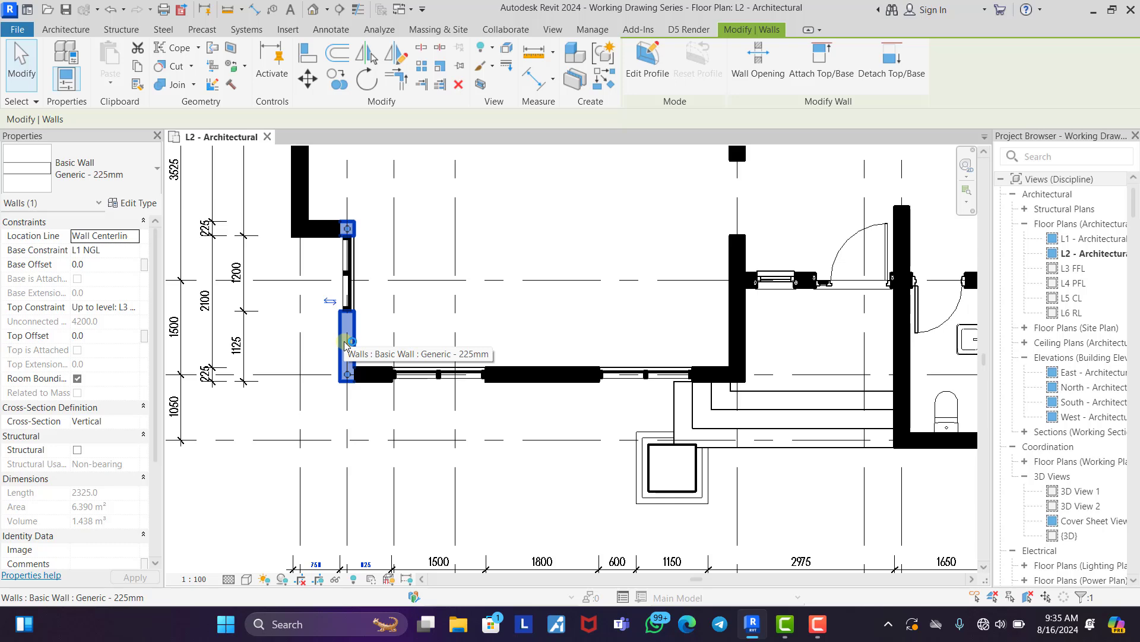
click(387, 331)
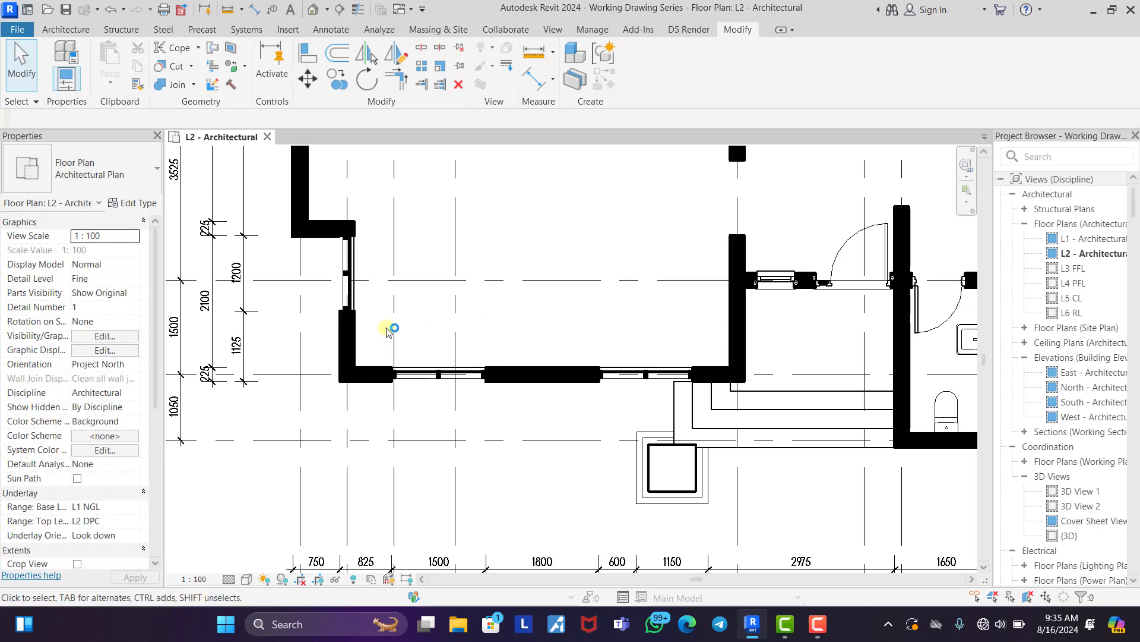
click(357, 343)
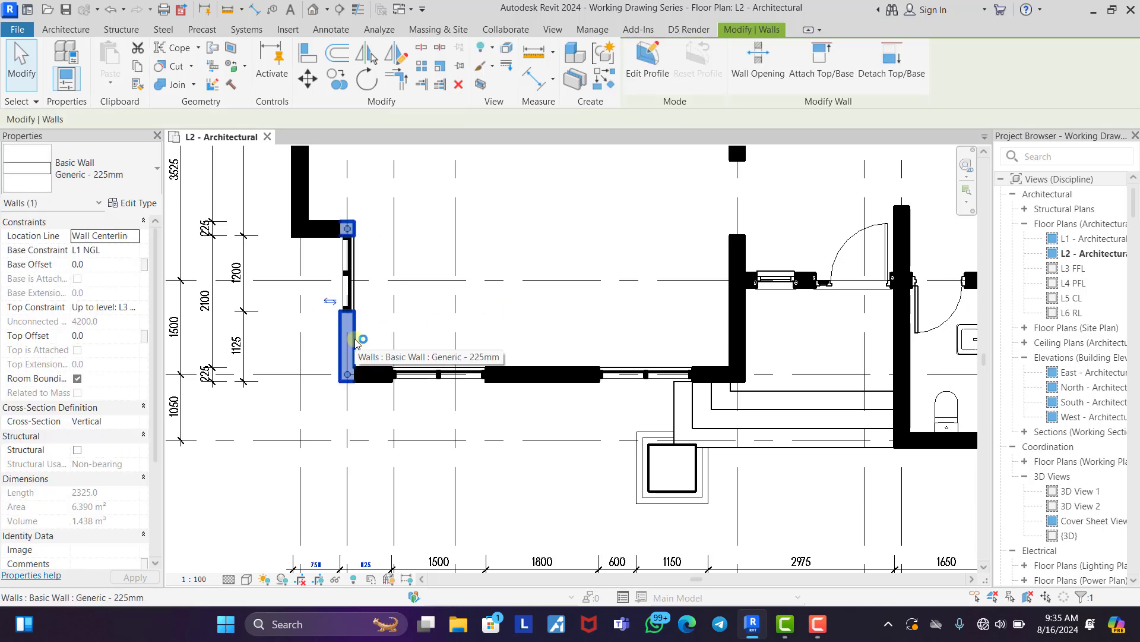
key(v)
key(g)
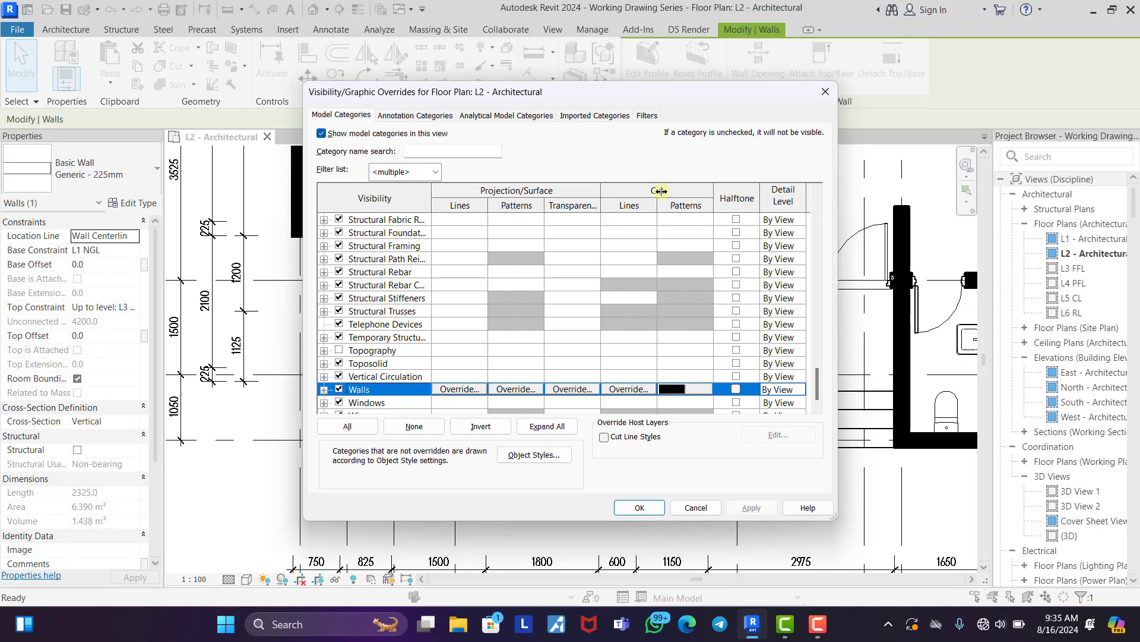
click(641, 393)
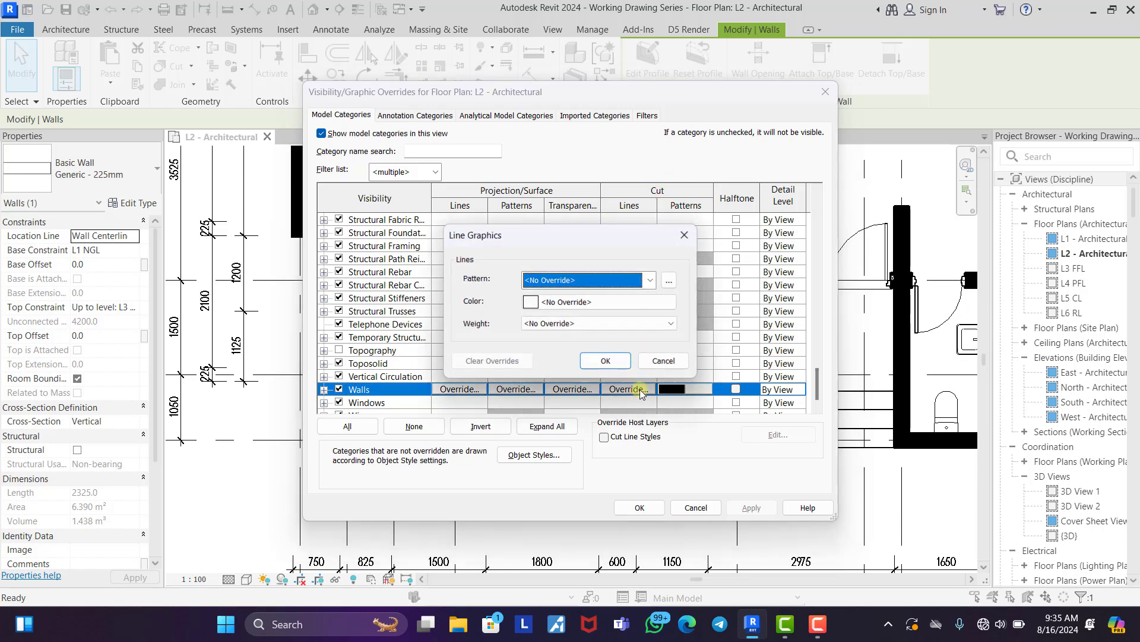
click(575, 328)
click(531, 386)
click(605, 360)
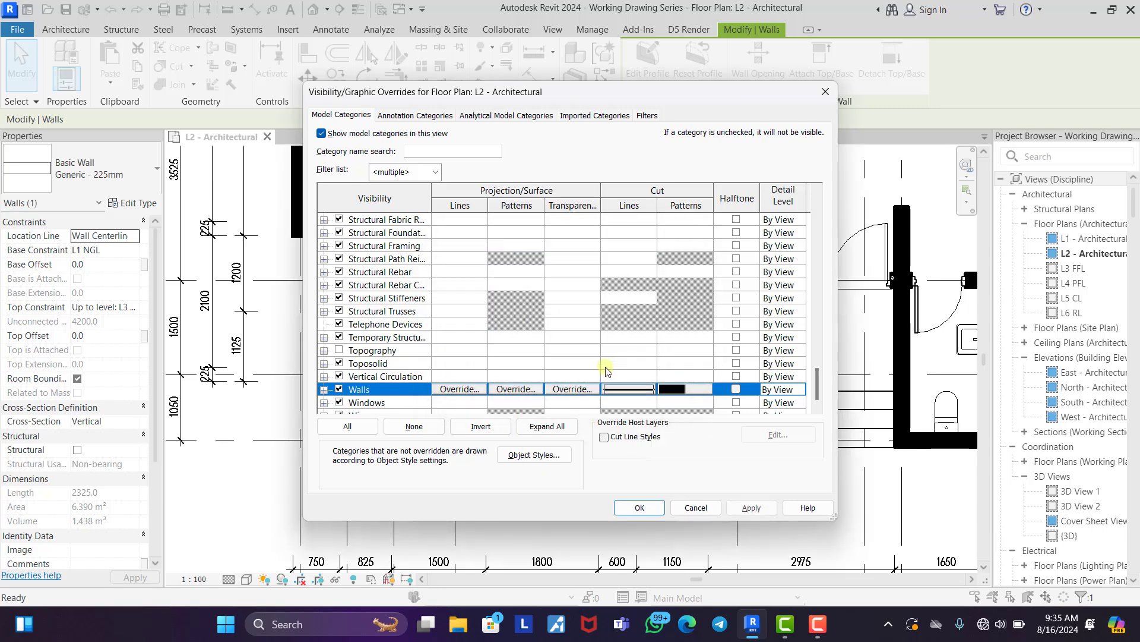
Set the Walls category's cut line colour override to black.
click(631, 389)
click(632, 389)
click(573, 301)
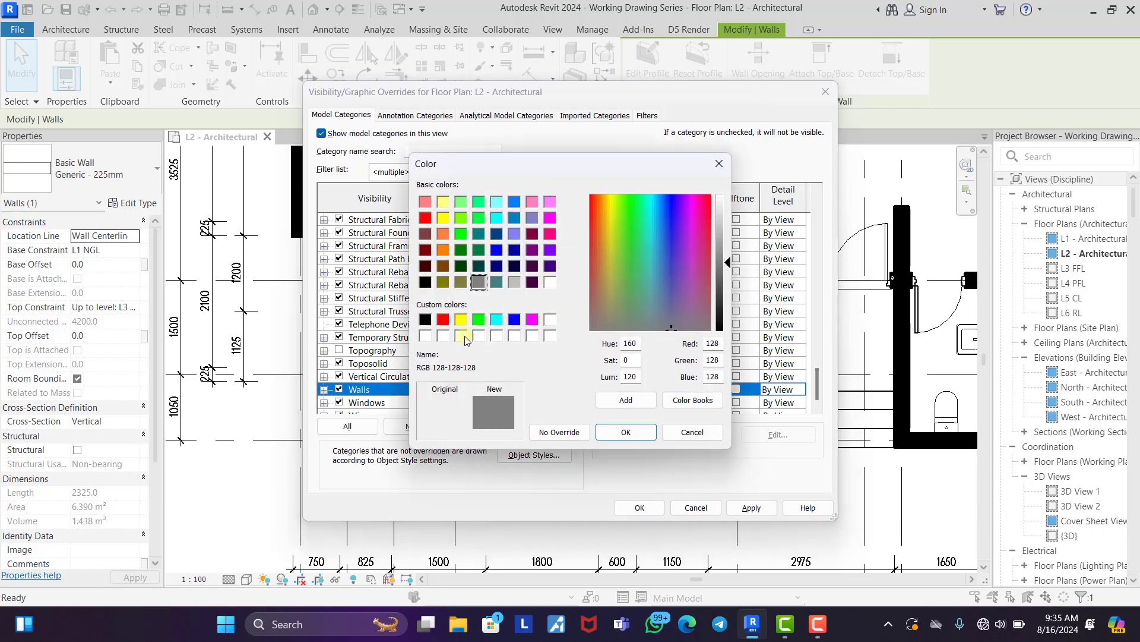
click(612, 432)
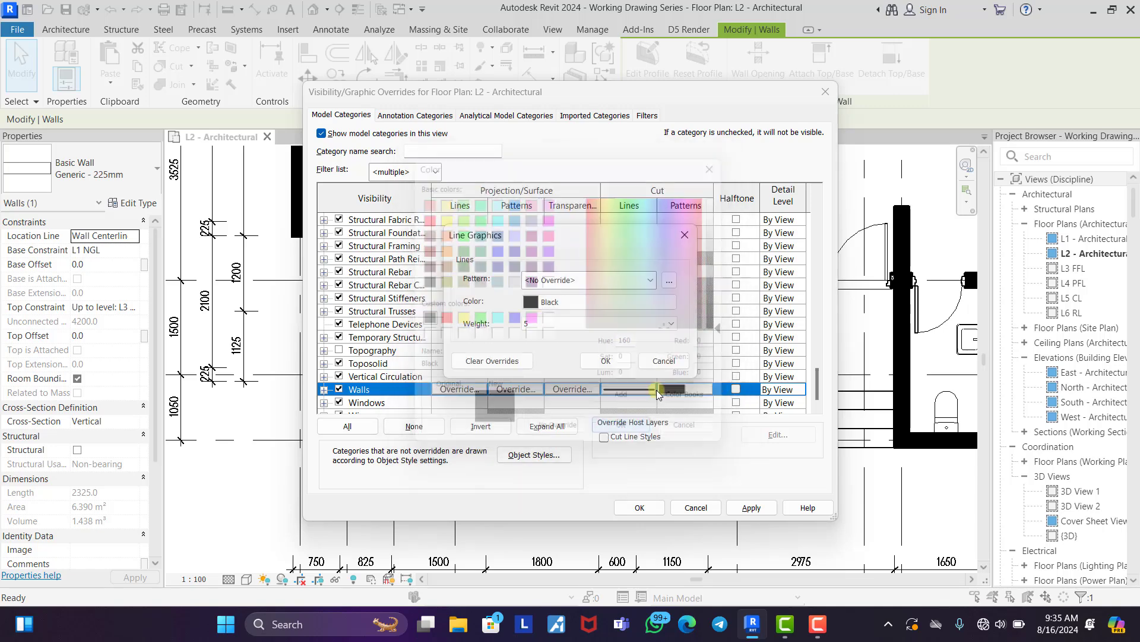
click(605, 360)
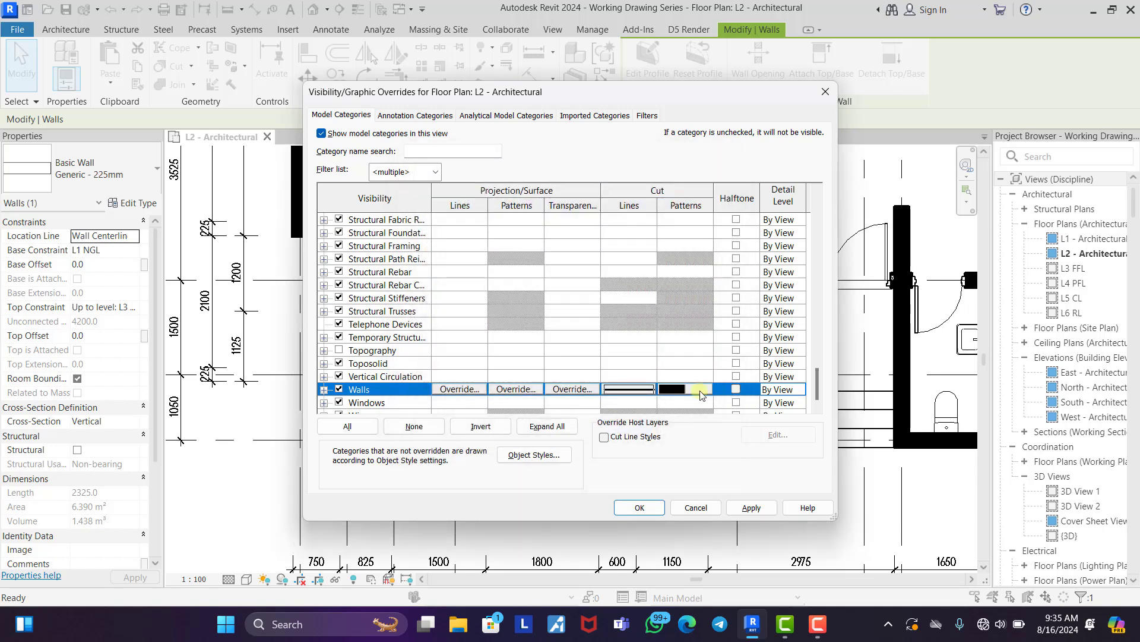
Change the walls' foreground cut pattern to Brickwork, apply the view overrides and clear the wall selection.
click(700, 390)
click(652, 262)
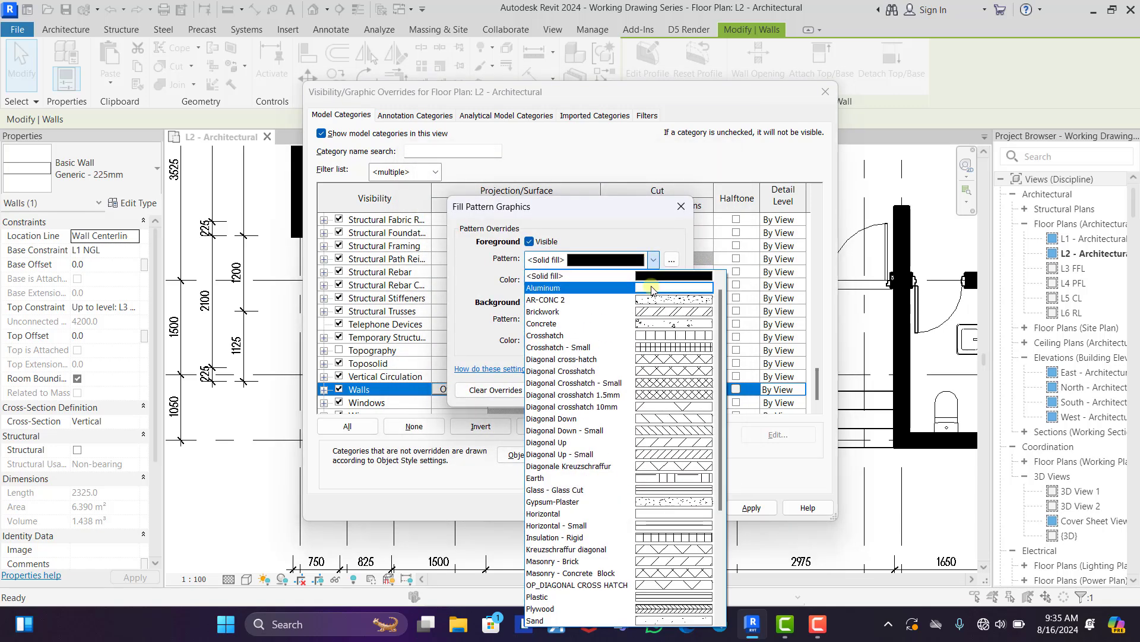
scroll(576, 374, up, 1)
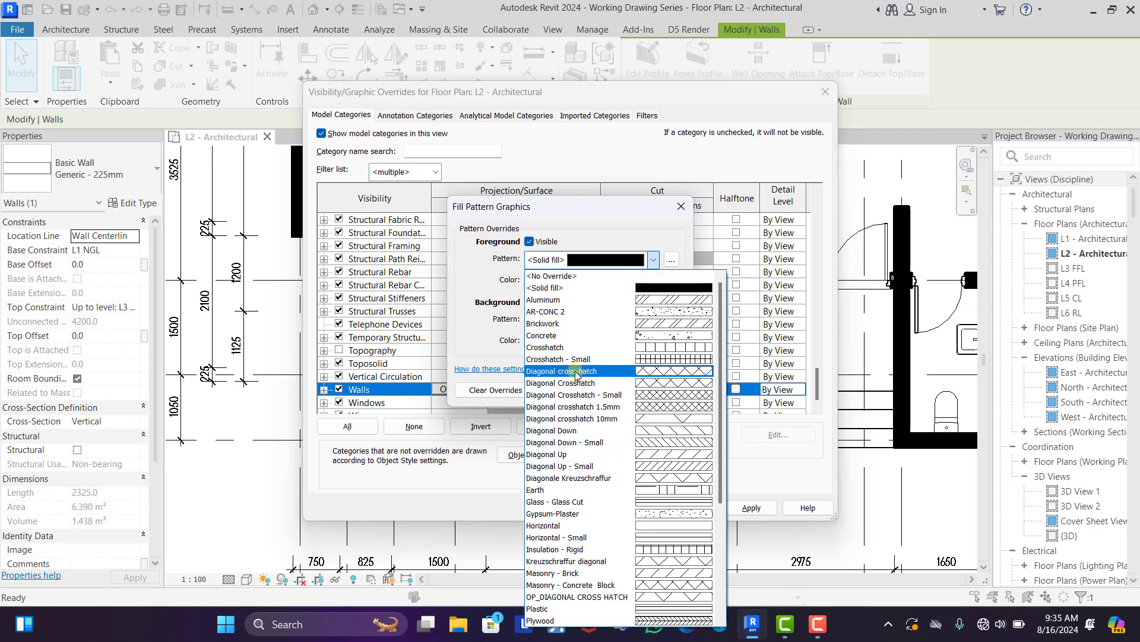
click(562, 324)
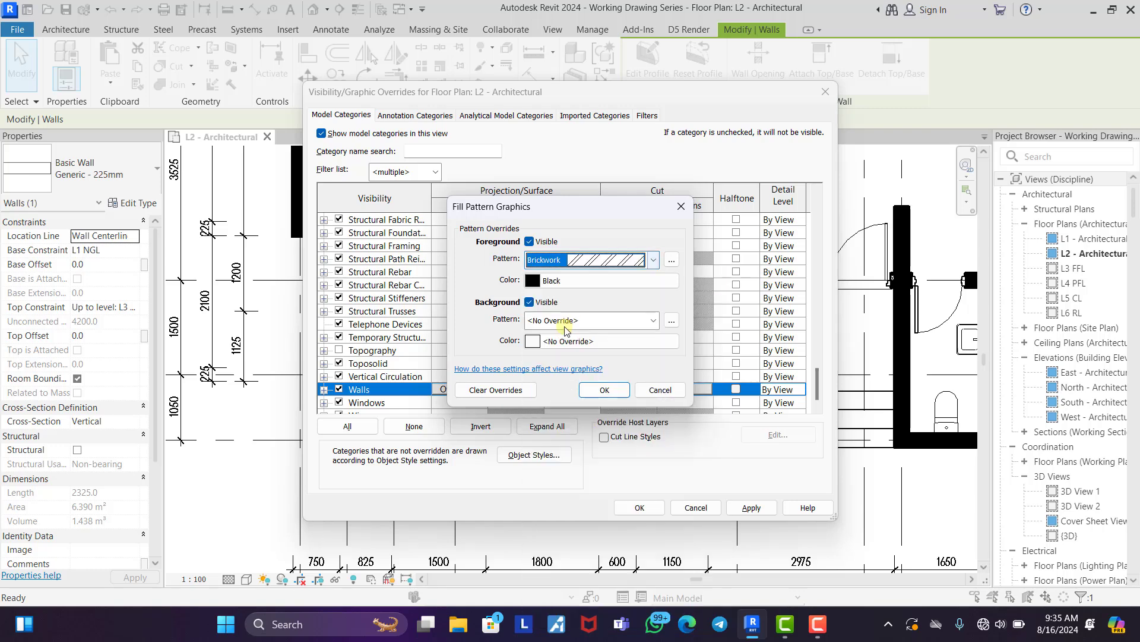
click(596, 392)
click(641, 510)
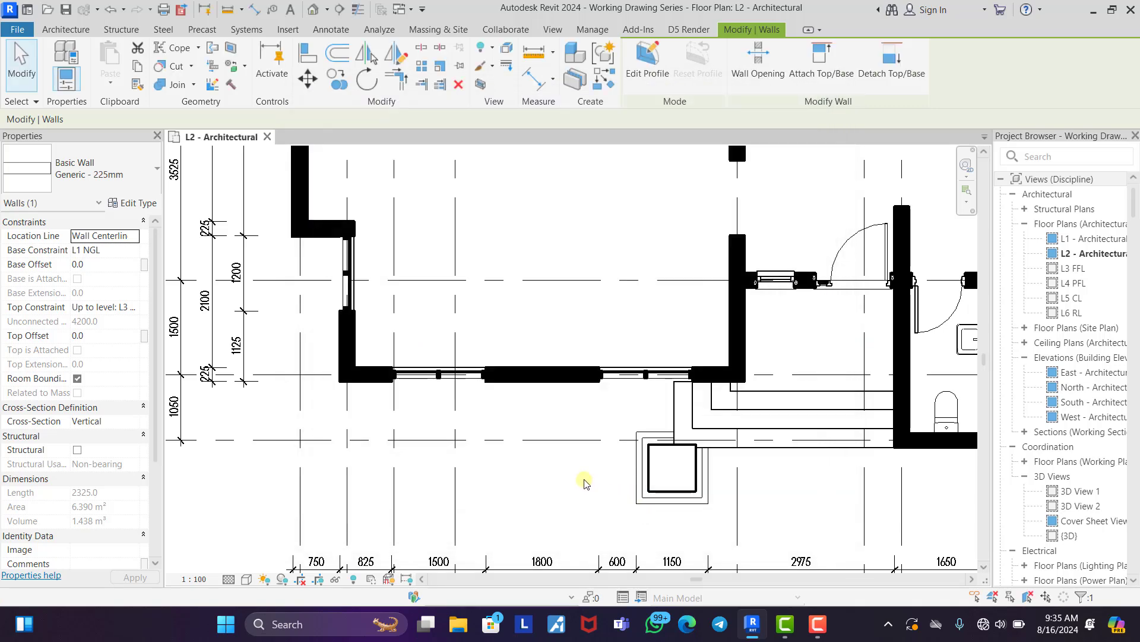
key(Escape)
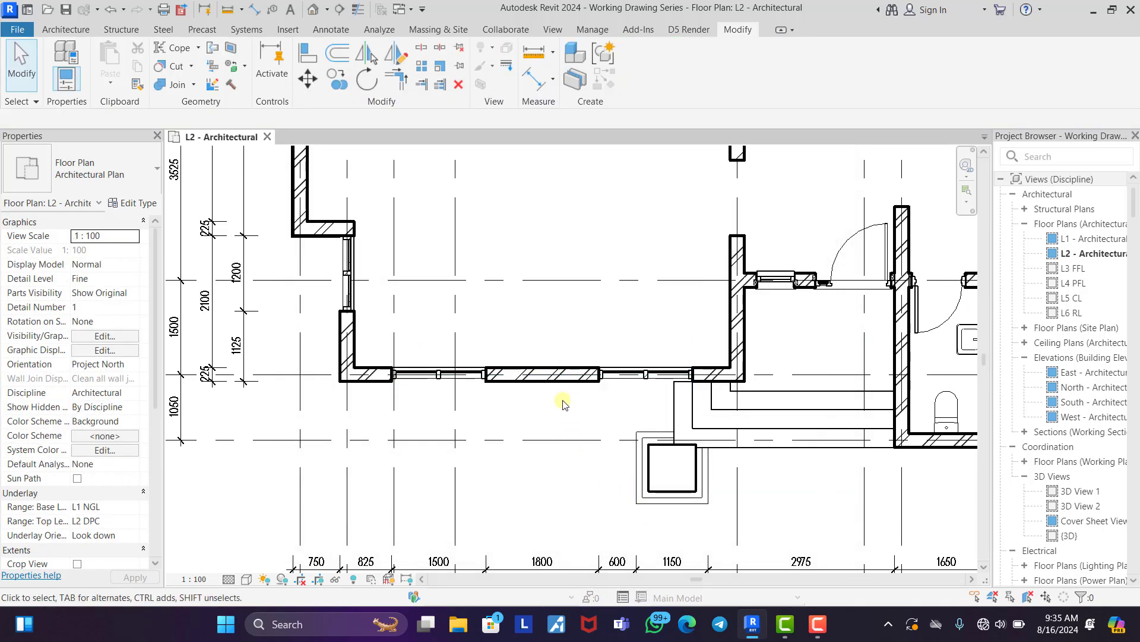
scroll(522, 444, down, 2)
scroll(522, 444, up, 2)
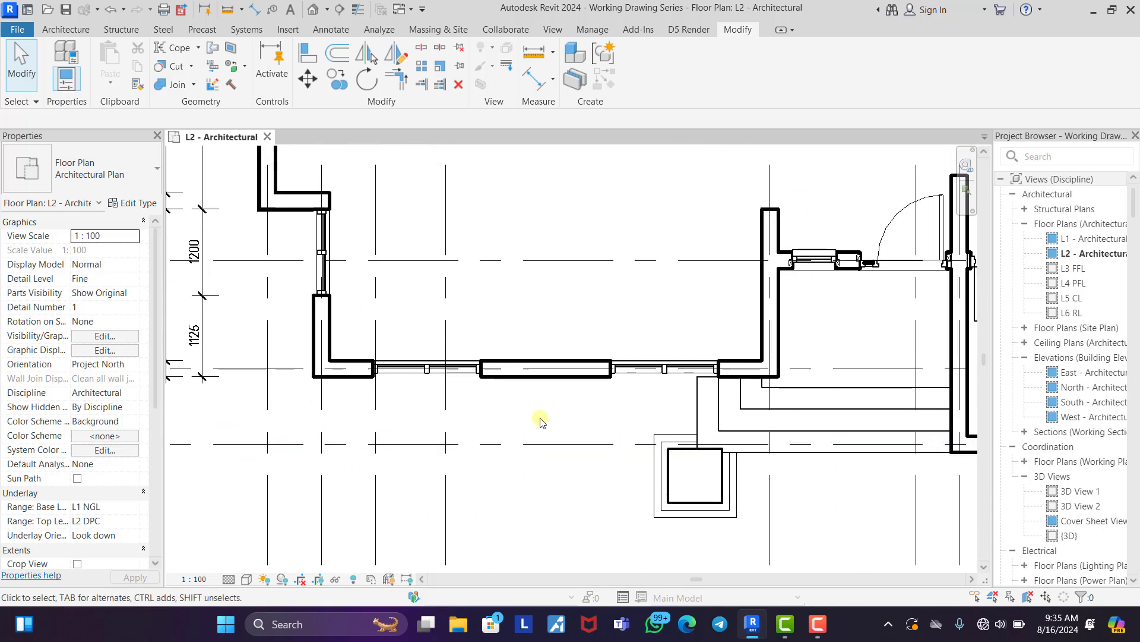
click(545, 375)
right_click(535, 385)
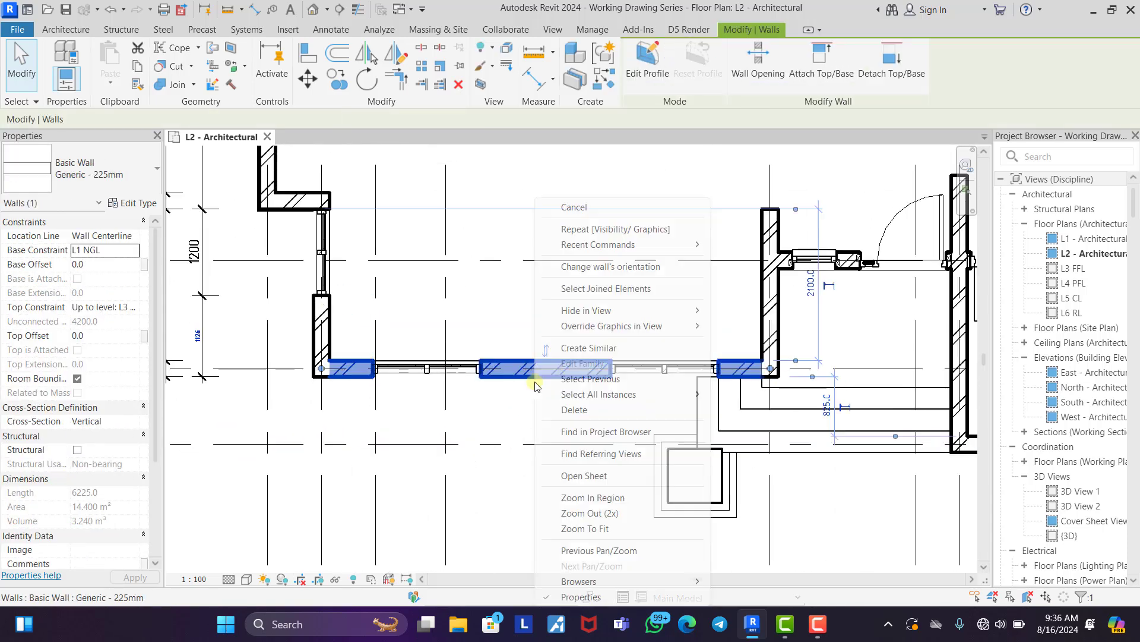
mouse_move(620, 328)
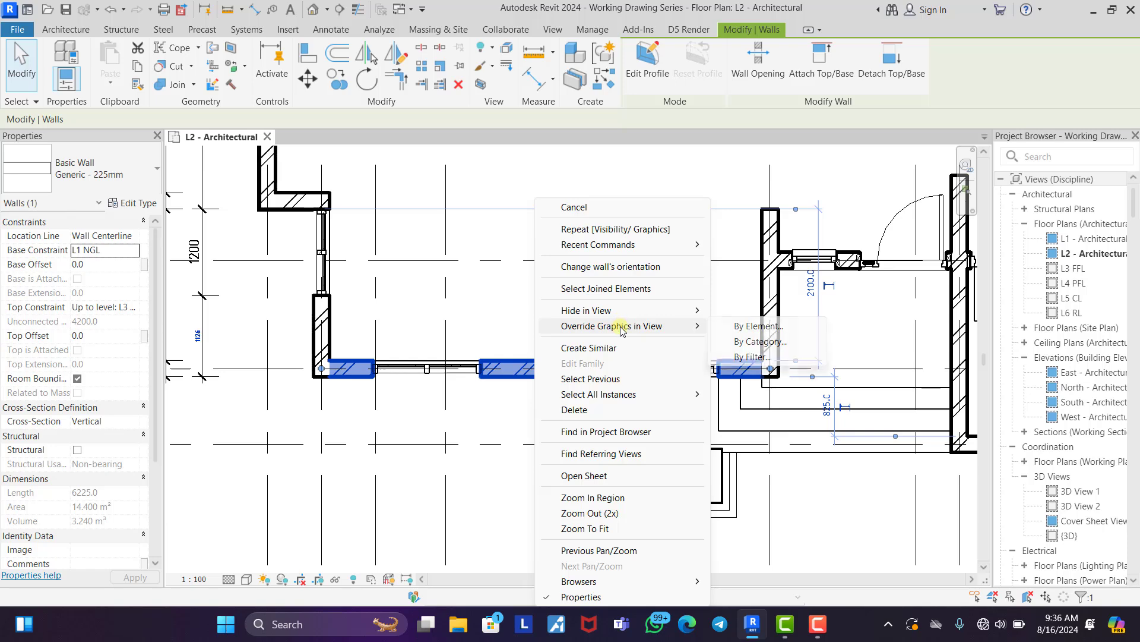
click(761, 341)
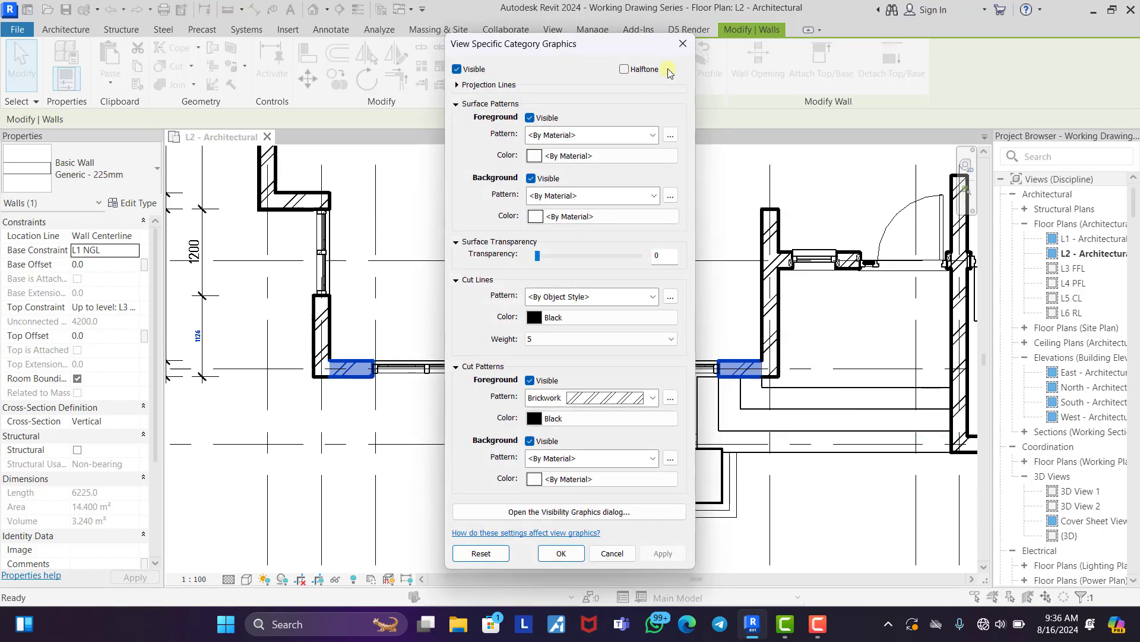
key(Escape)
key(Escape)
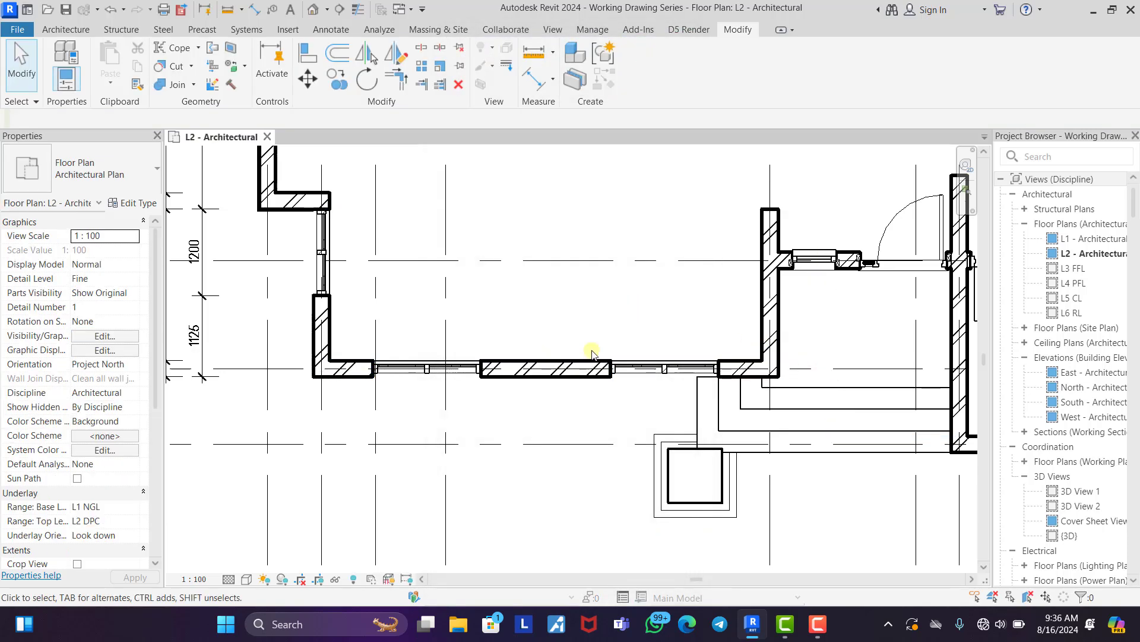
Examine the wall category's view-specific graphics and the available cut patterns, keeping Brickwork as the foreground pattern.
click(560, 379)
right_click(559, 381)
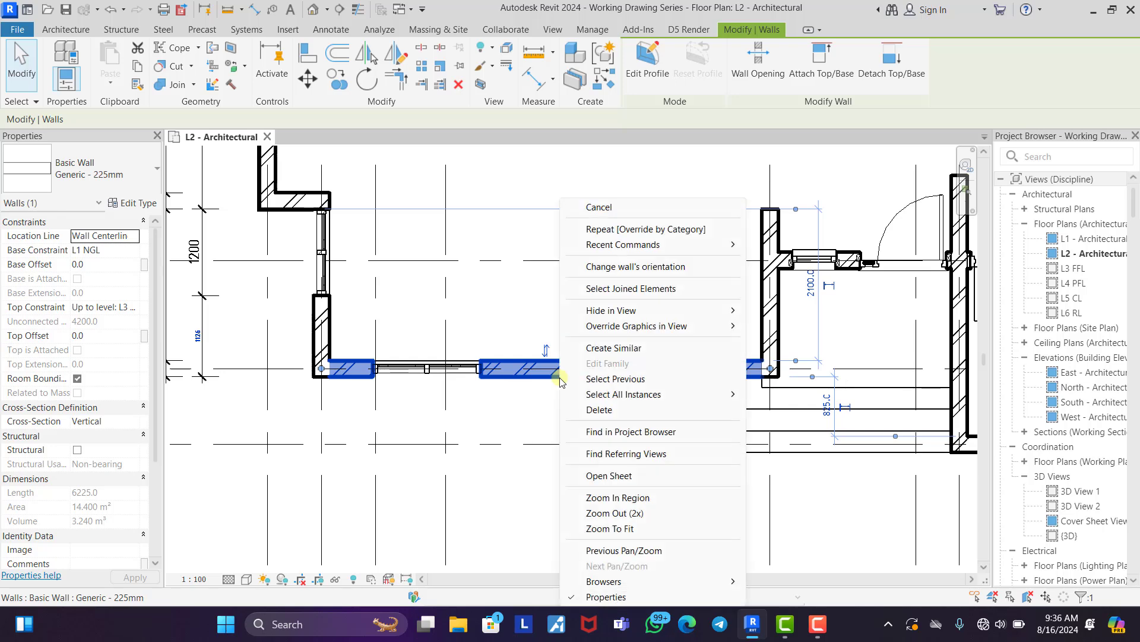
click(658, 230)
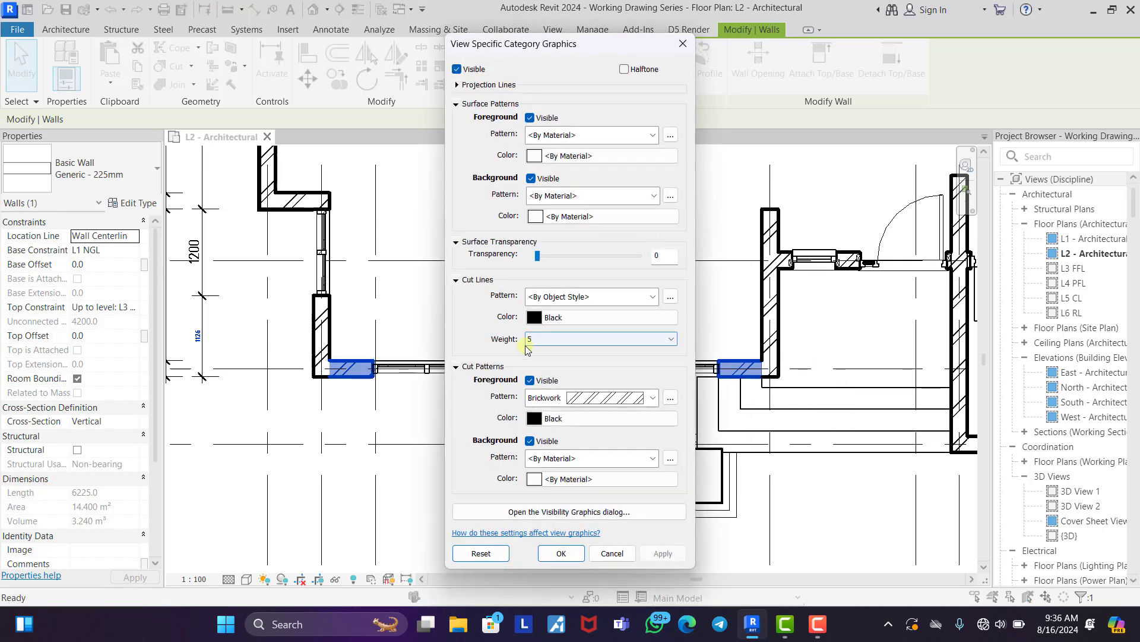
click(644, 399)
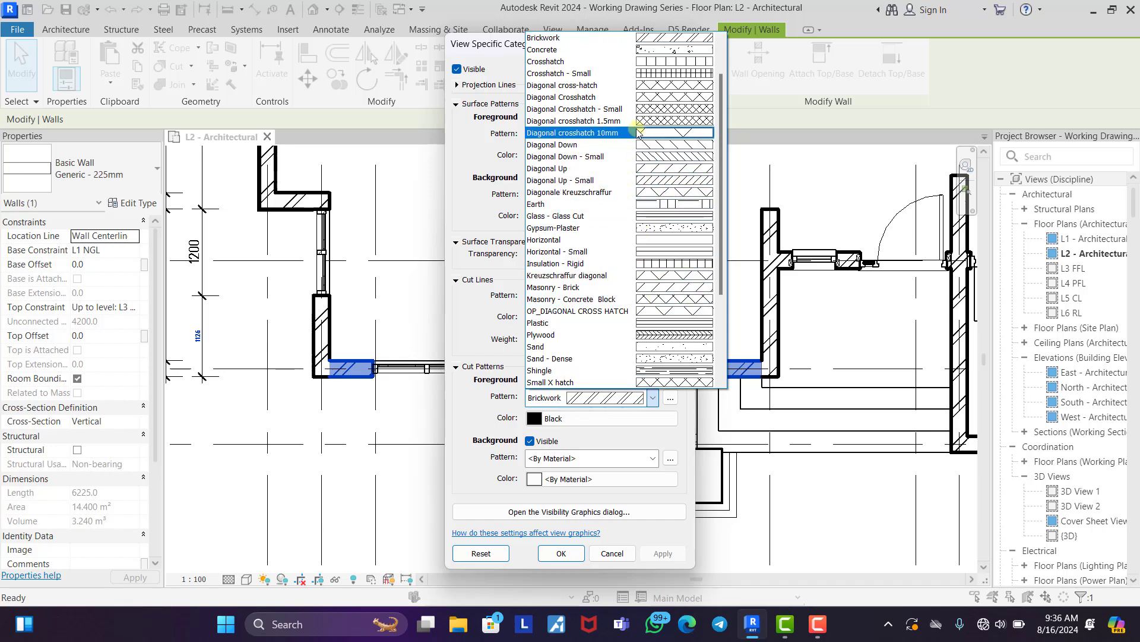
click(654, 39)
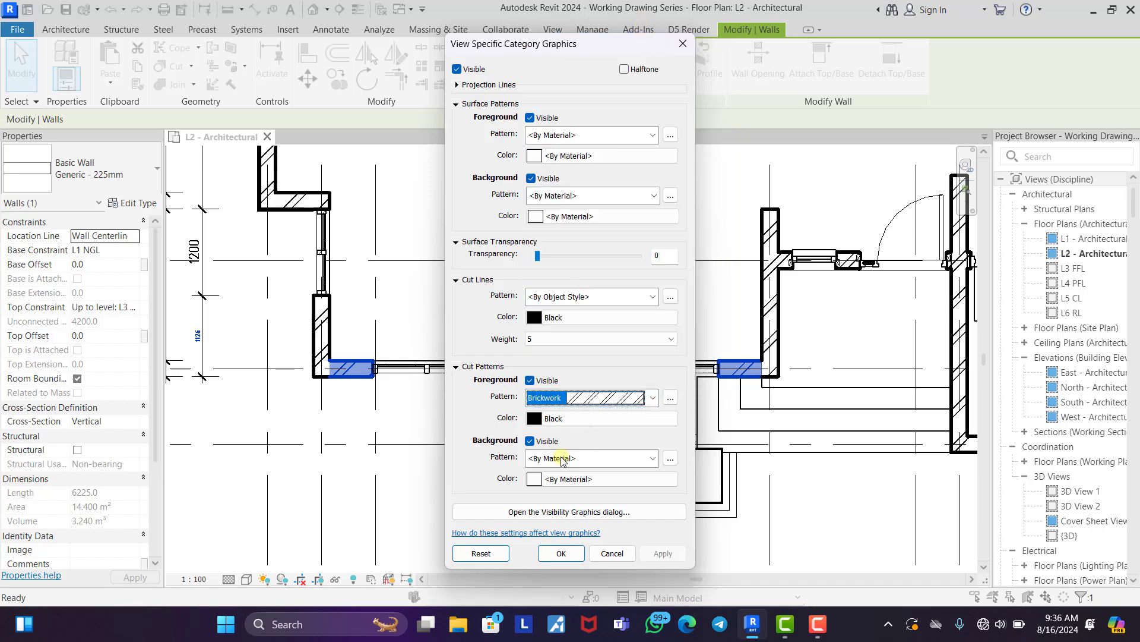
click(653, 398)
scroll(640, 253, down, 10)
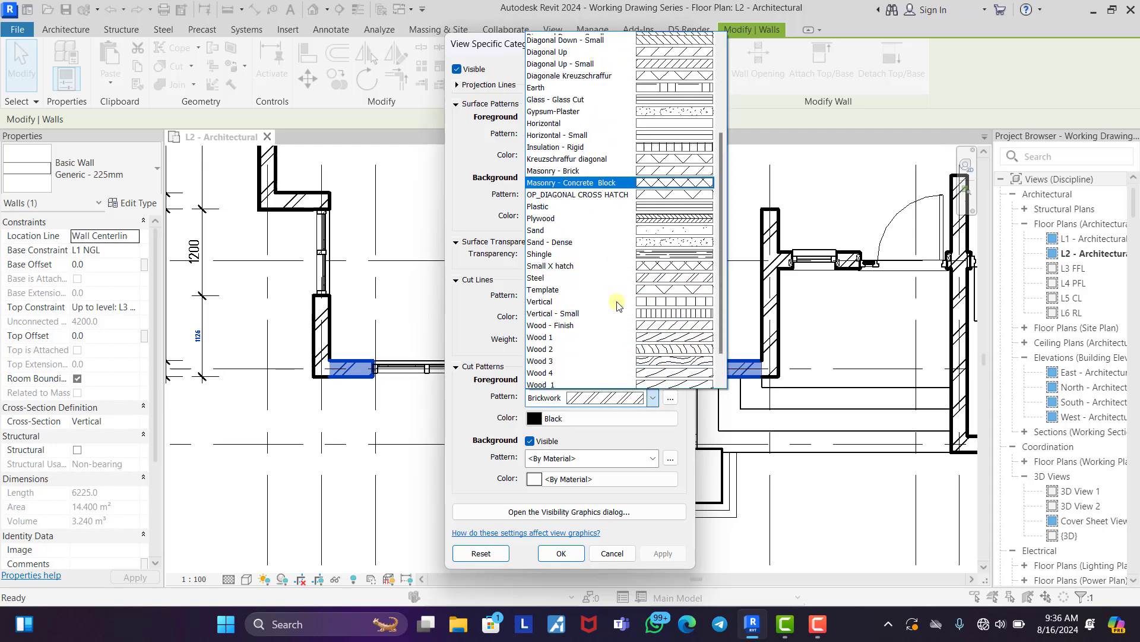
click(609, 442)
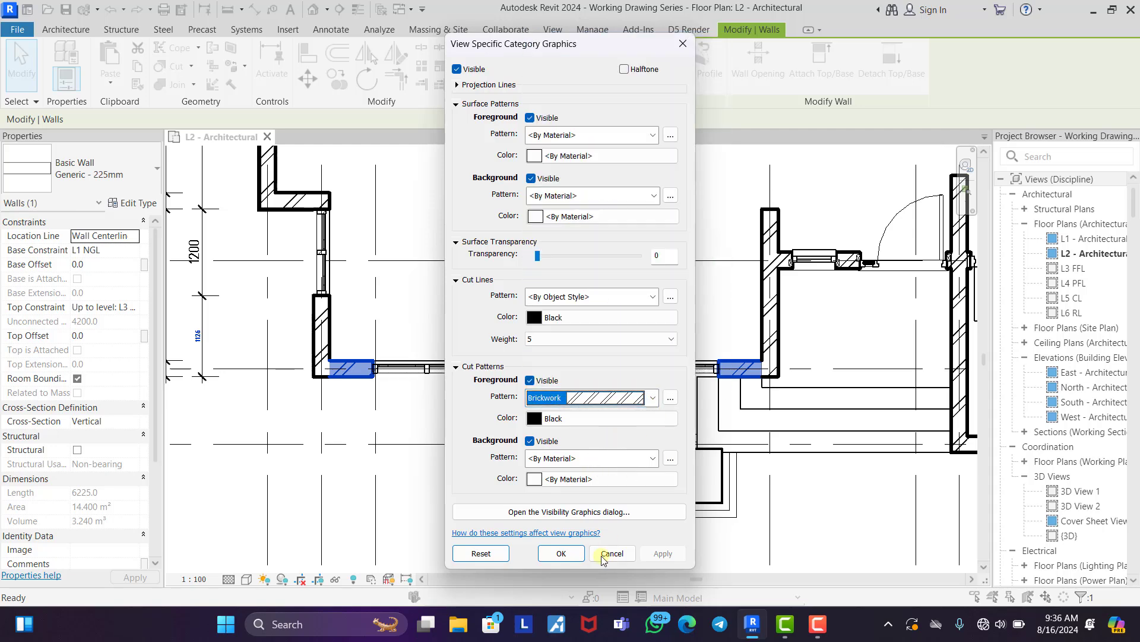
click(561, 553)
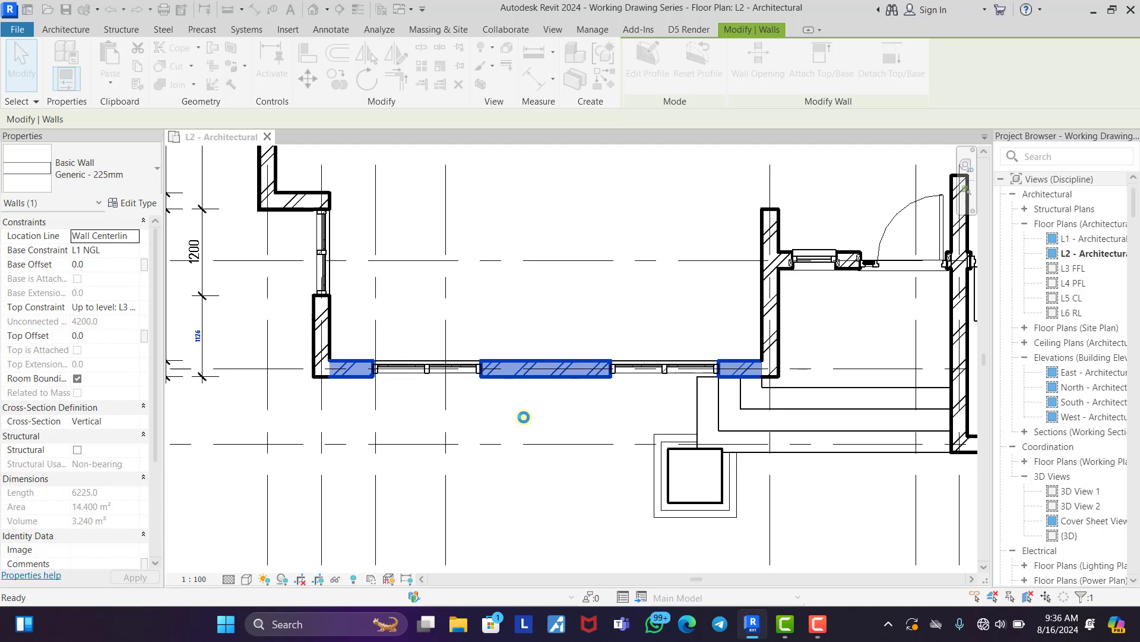
key(Escape)
Inspect the cut outline and brick hatch up close at the long horizontal 225mm DG wall and its junction.
scroll(520, 421, down, 6)
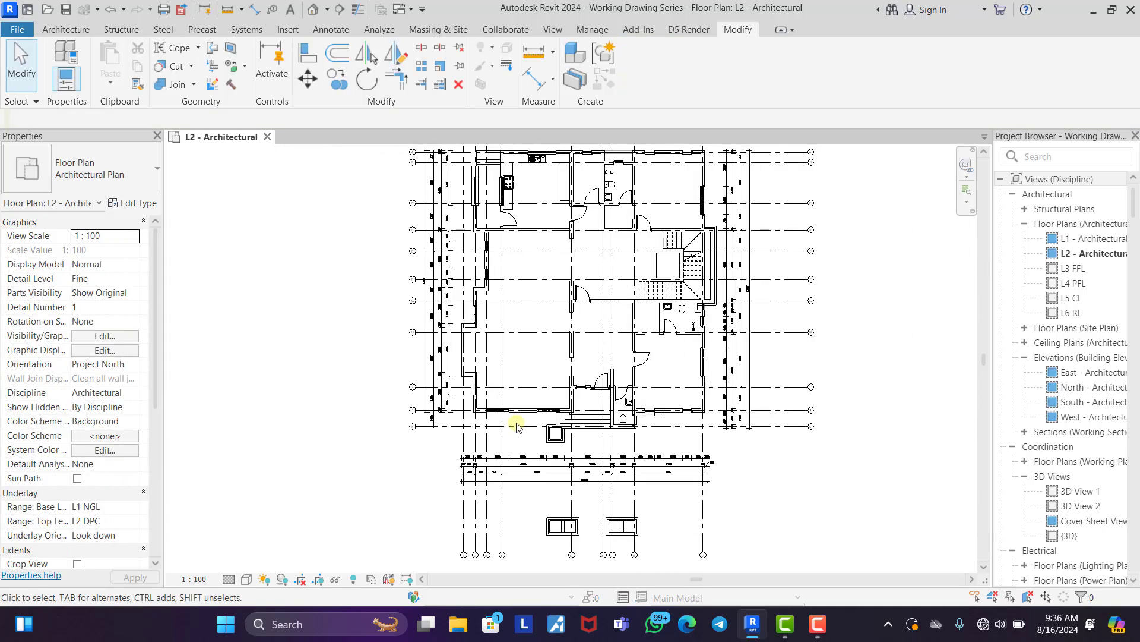
scroll(497, 244, up, 6)
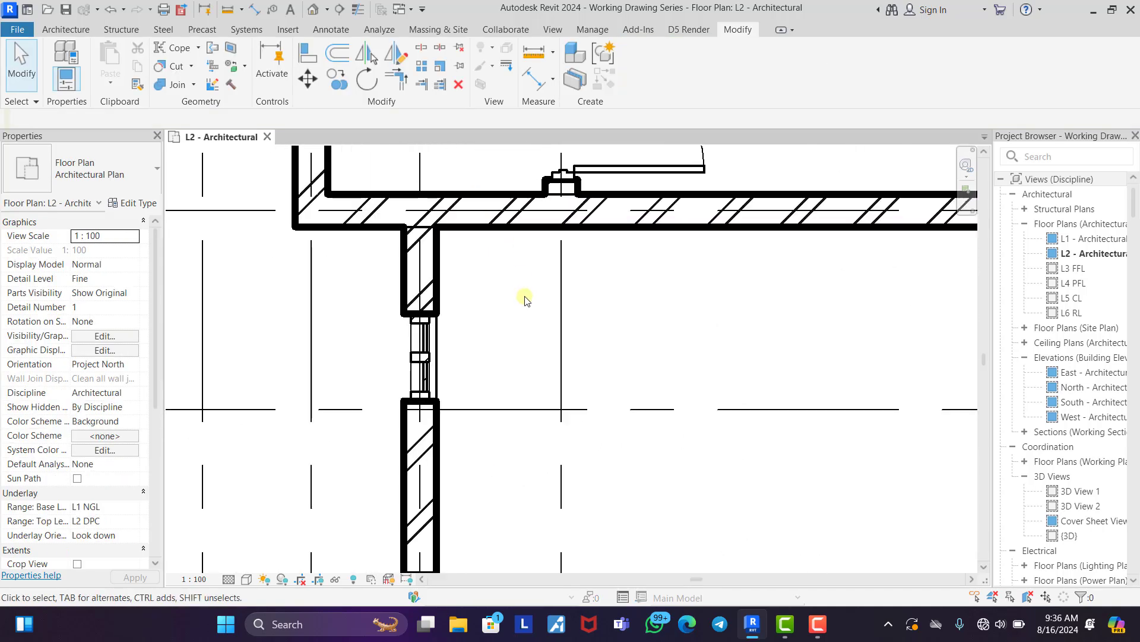
click(487, 225)
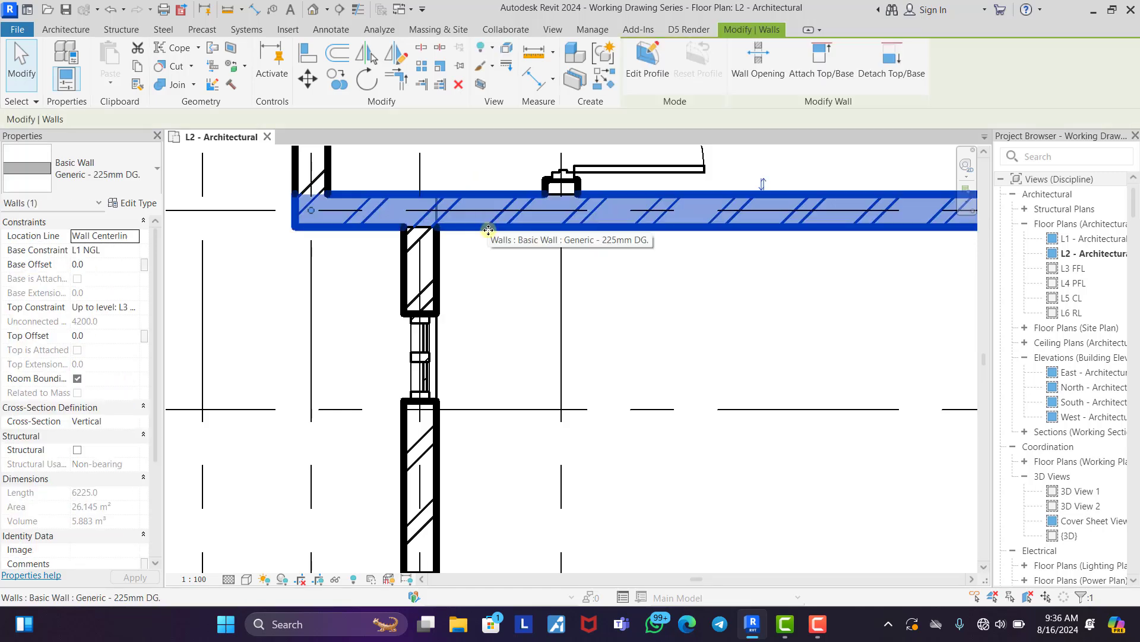
click(555, 298)
scroll(517, 214, up, 4)
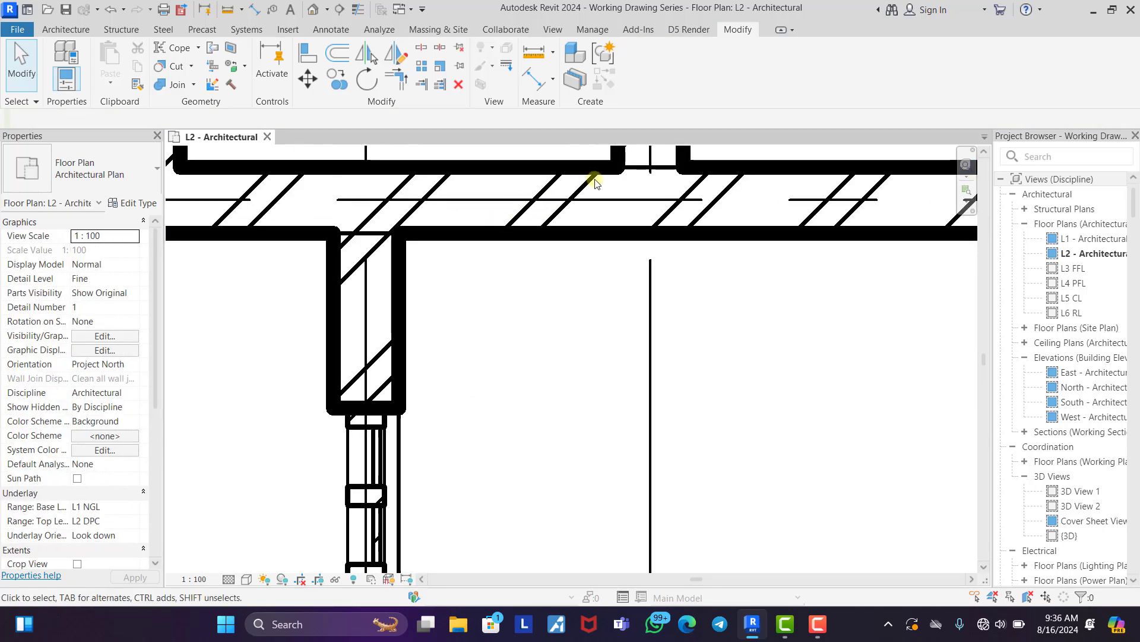
click(606, 238)
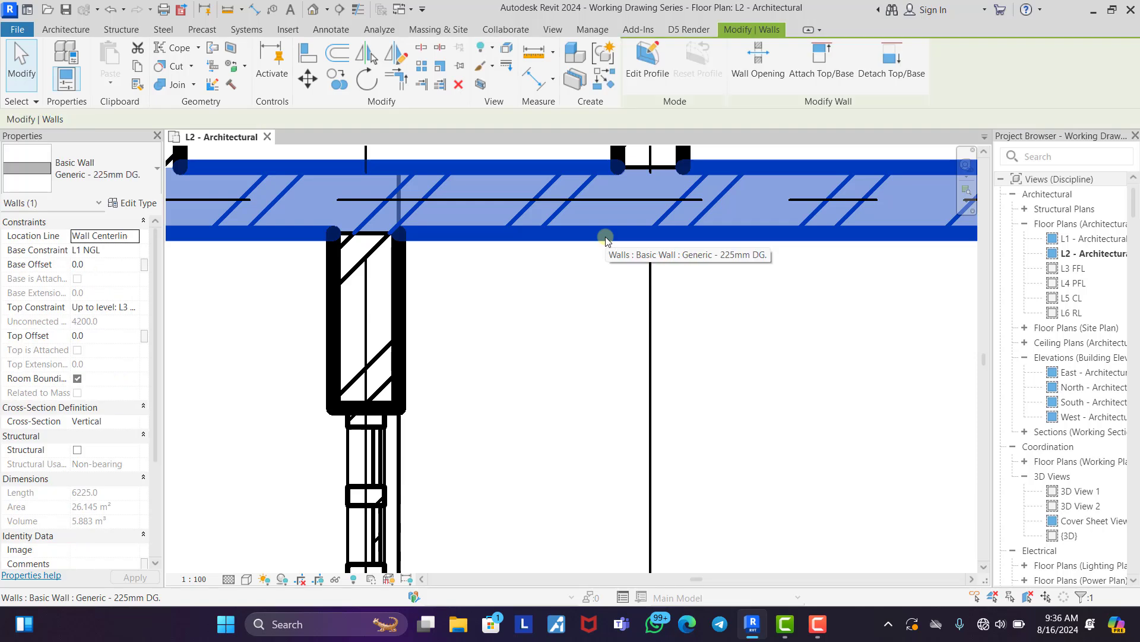
Override the wall category's cut foreground pattern in this view by setting the Brickwork fill pattern's import scale to 0.5.
right_click(605, 239)
click(700, 230)
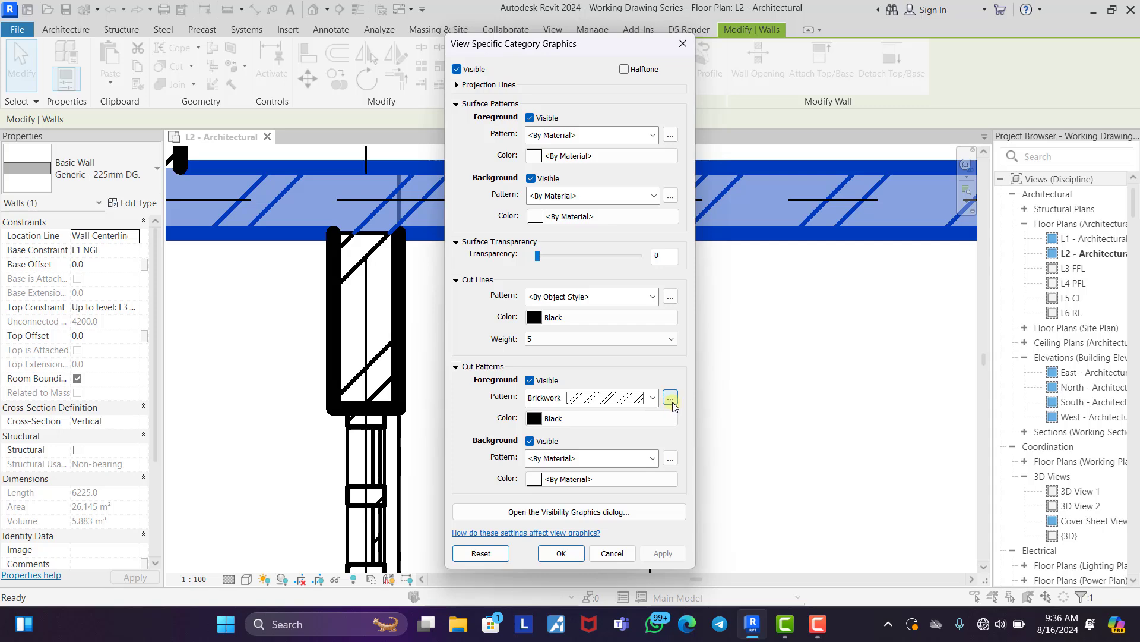
click(670, 398)
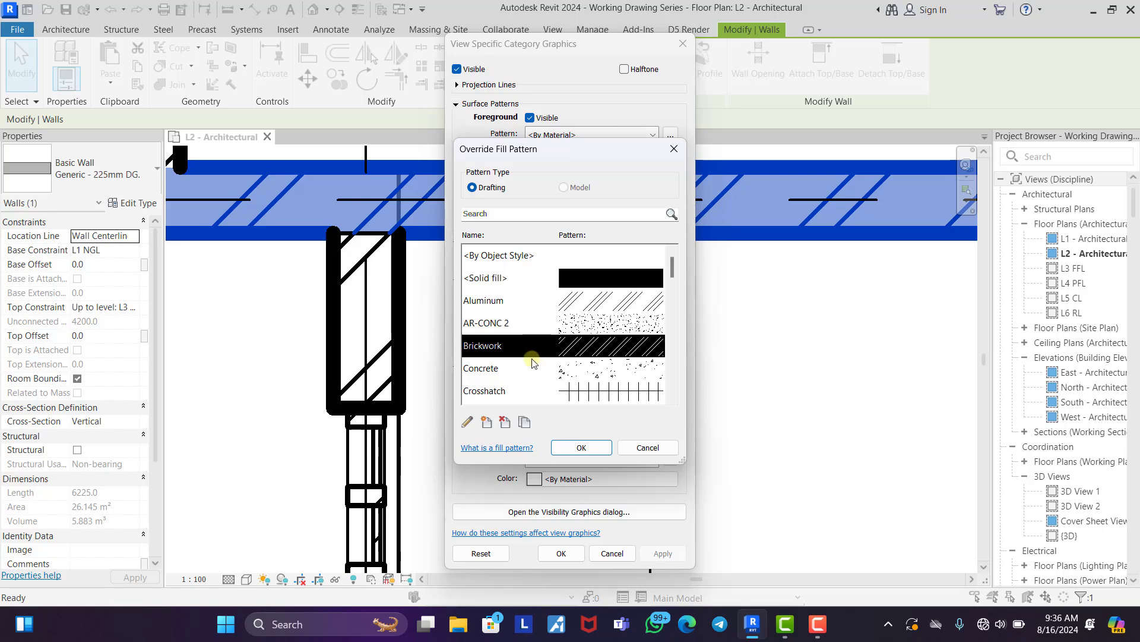
click(468, 424)
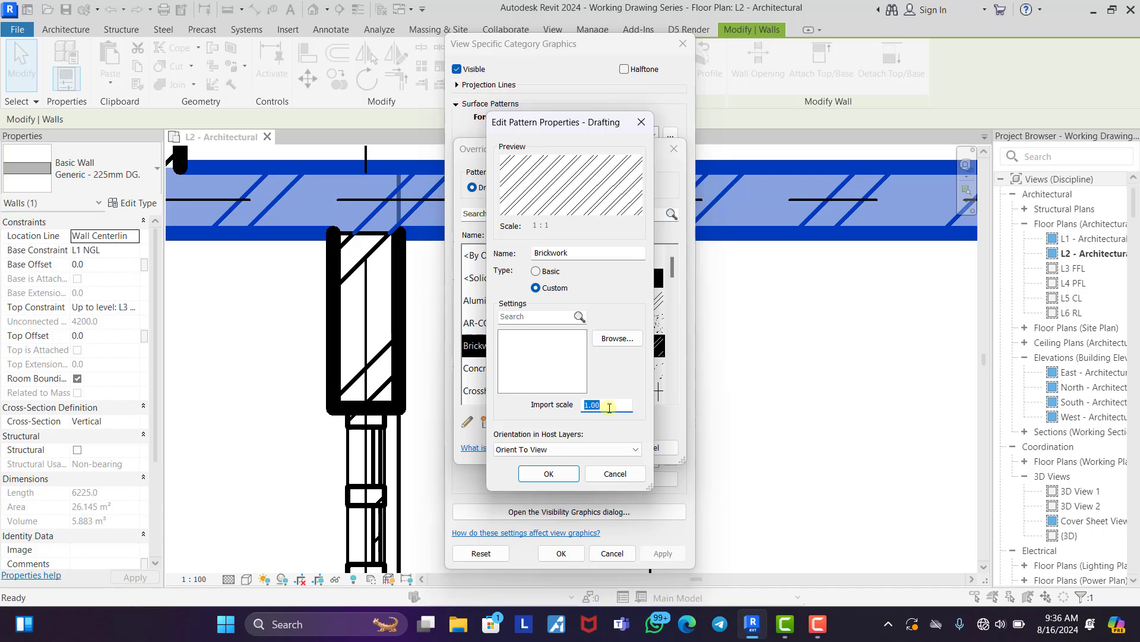
text(2)
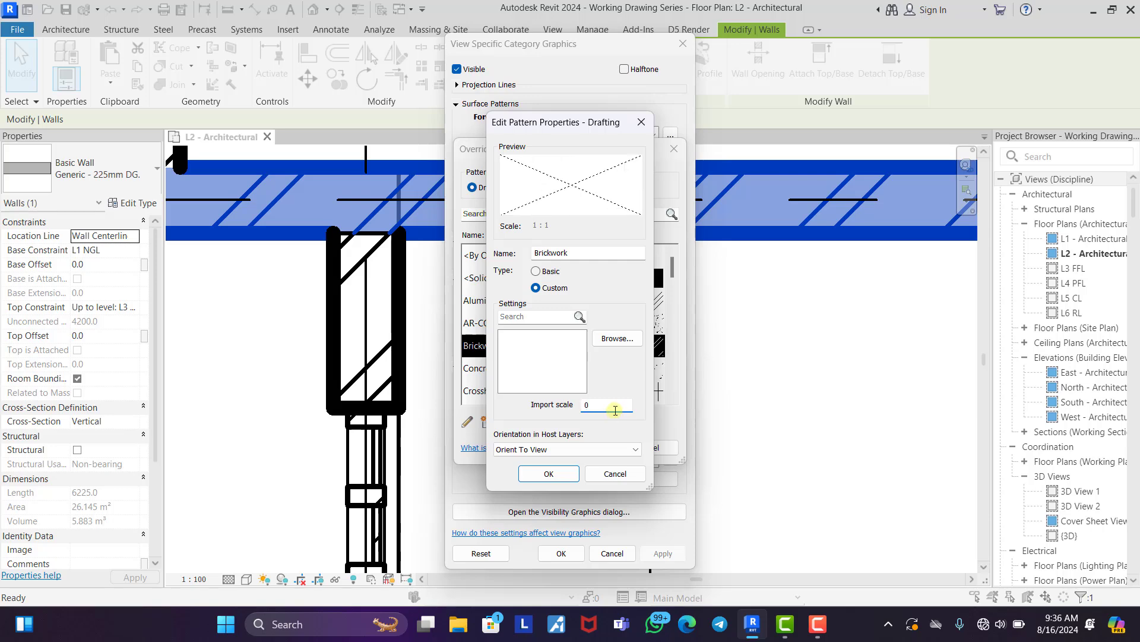
text(.5)
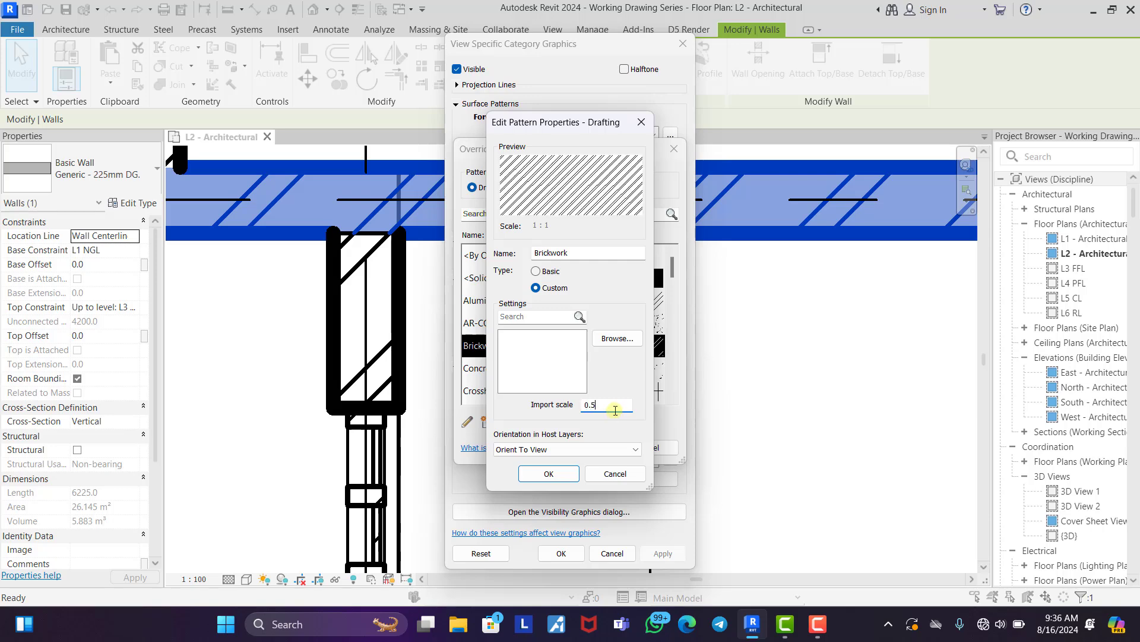
click(548, 476)
click(582, 447)
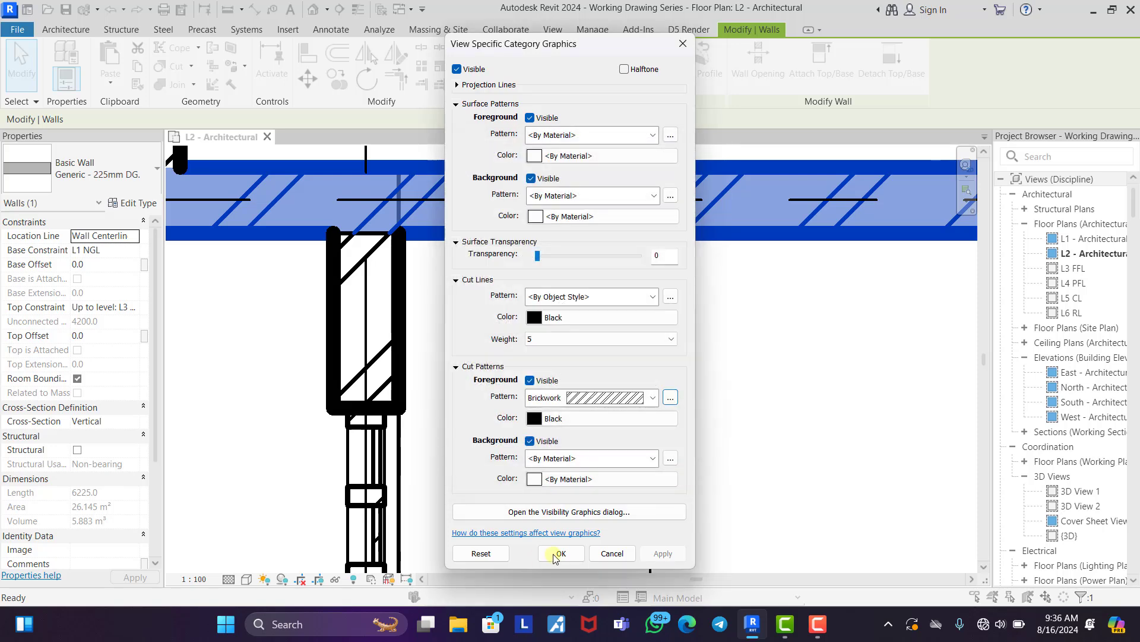
click(545, 553)
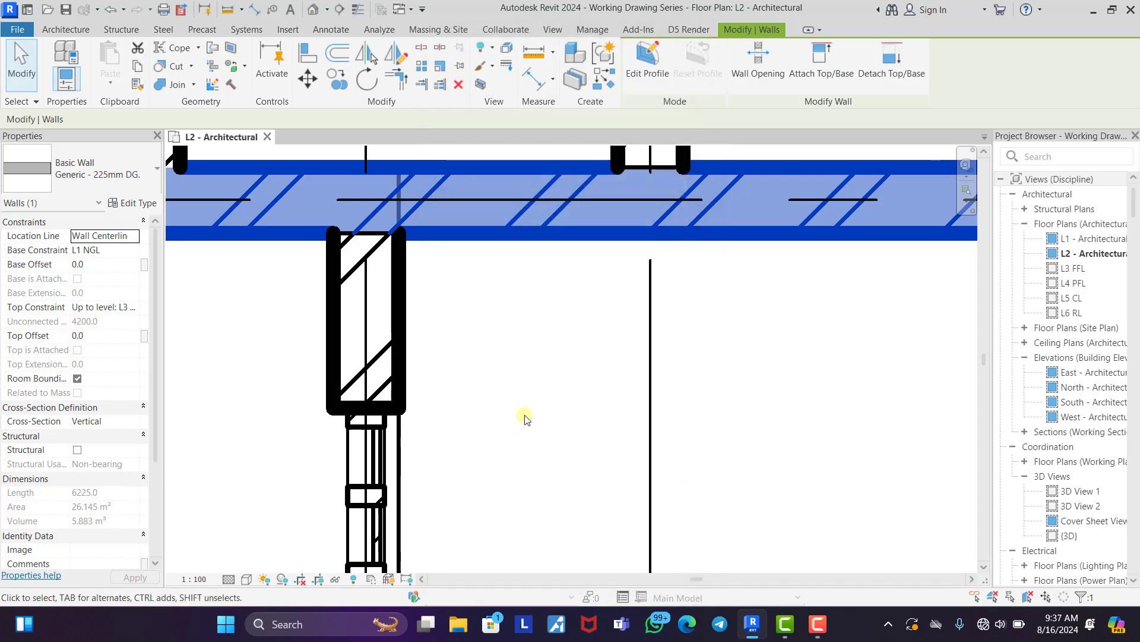
click(510, 370)
Examine the density of the wall hatching close up and across the whole L2 floor plan.
scroll(509, 354, down, 6)
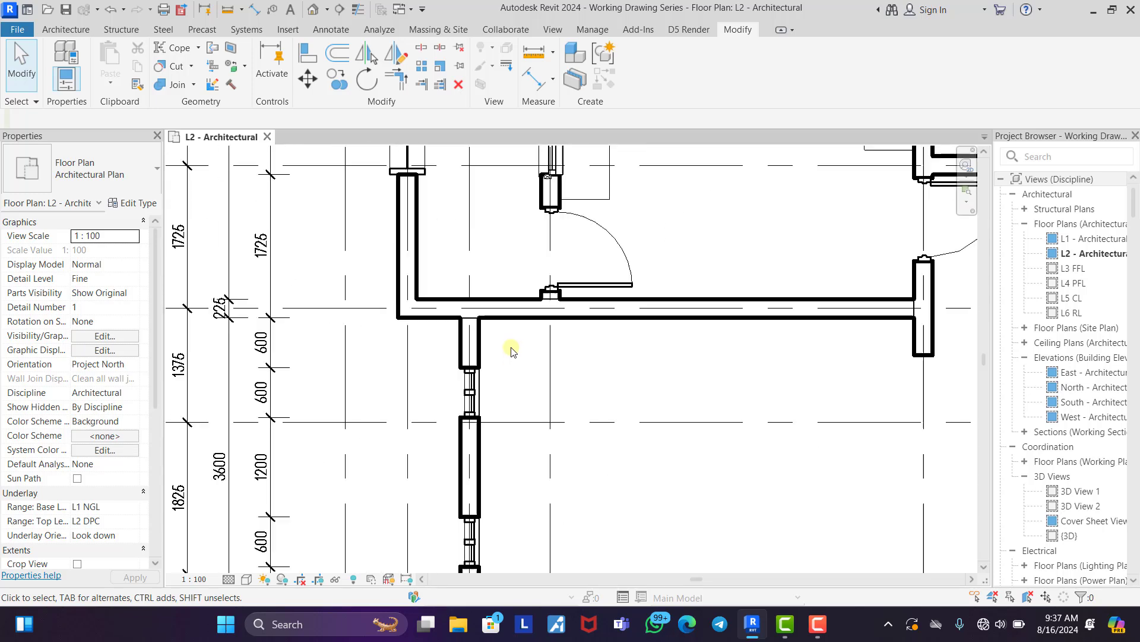
scroll(464, 303, down, 1)
scroll(465, 300, up, 6)
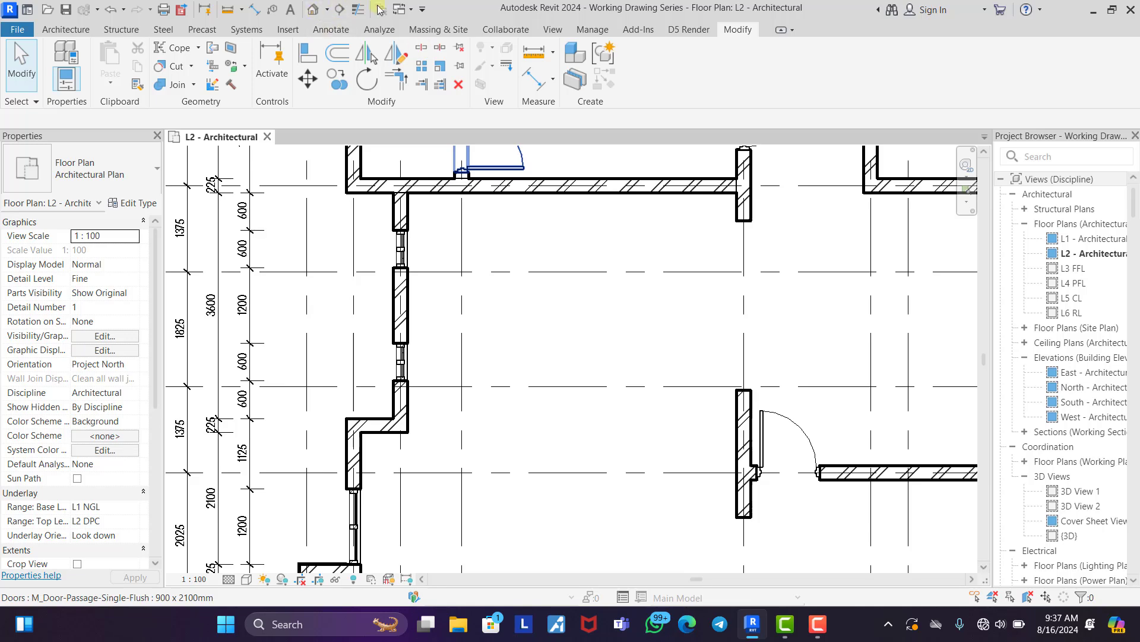
click(559, 190)
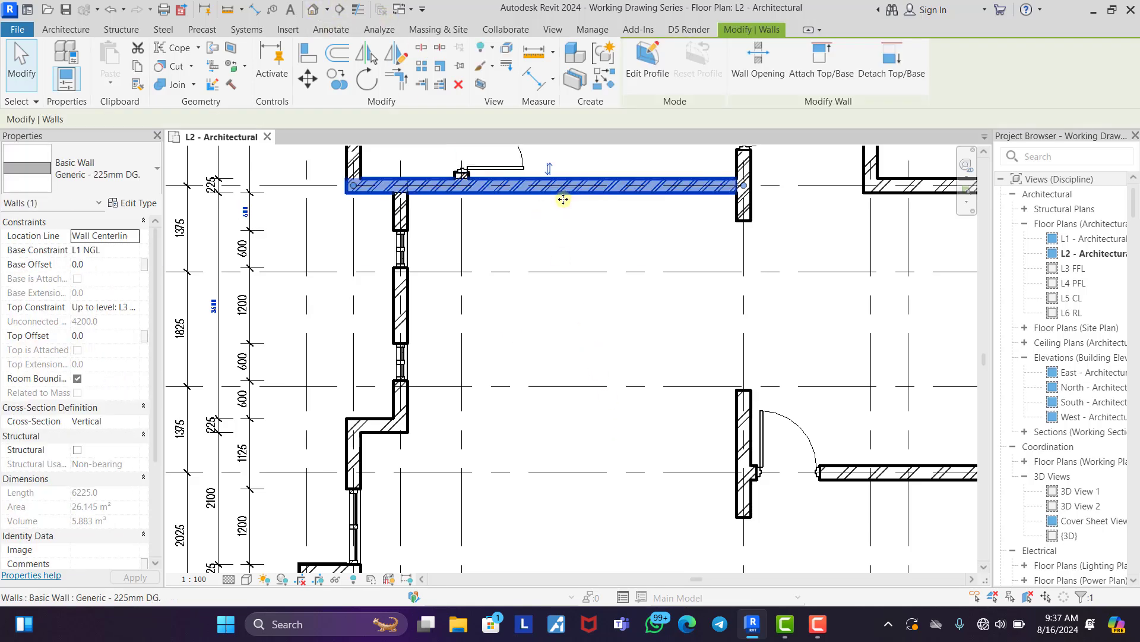
scroll(455, 167, up, 3)
scroll(414, 214, up, 2)
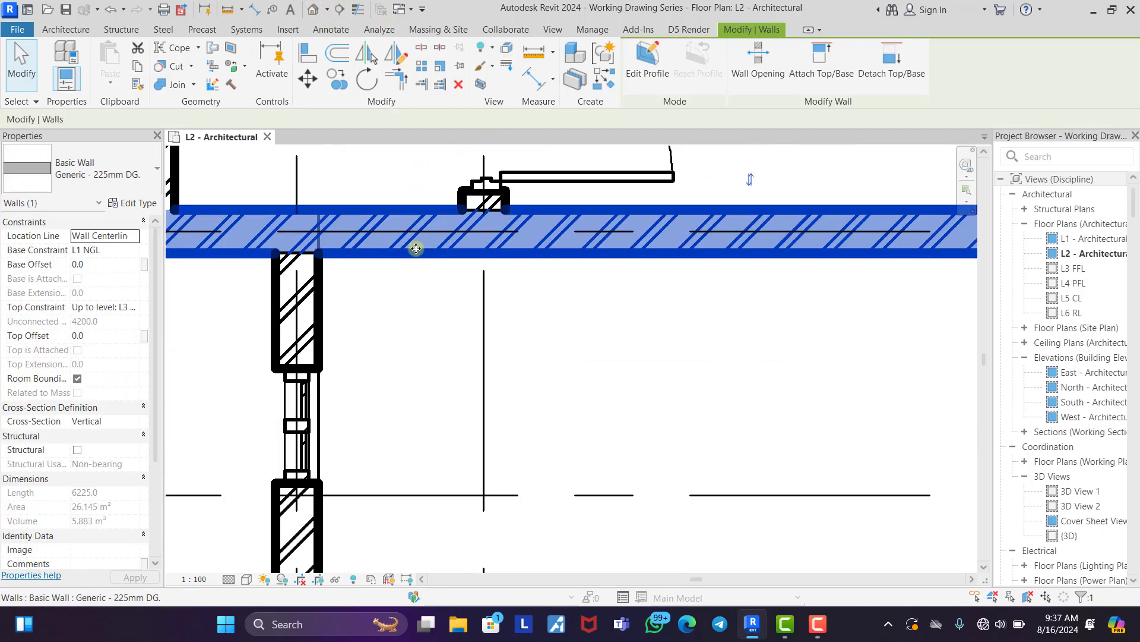
click(425, 313)
scroll(434, 309, down, 5)
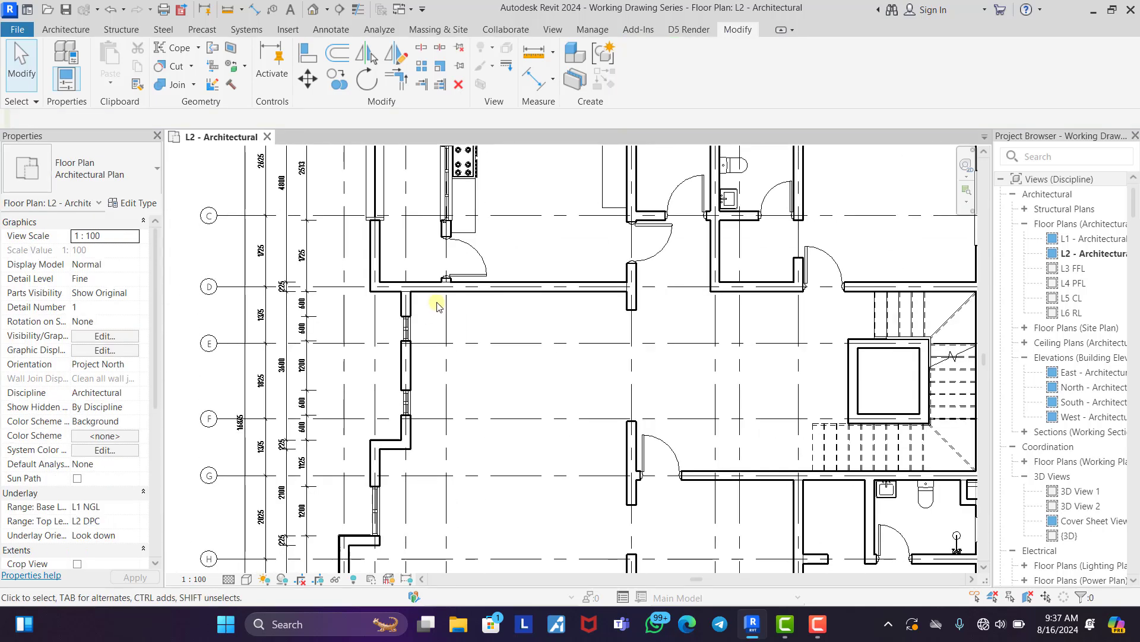
scroll(436, 305, down, 3)
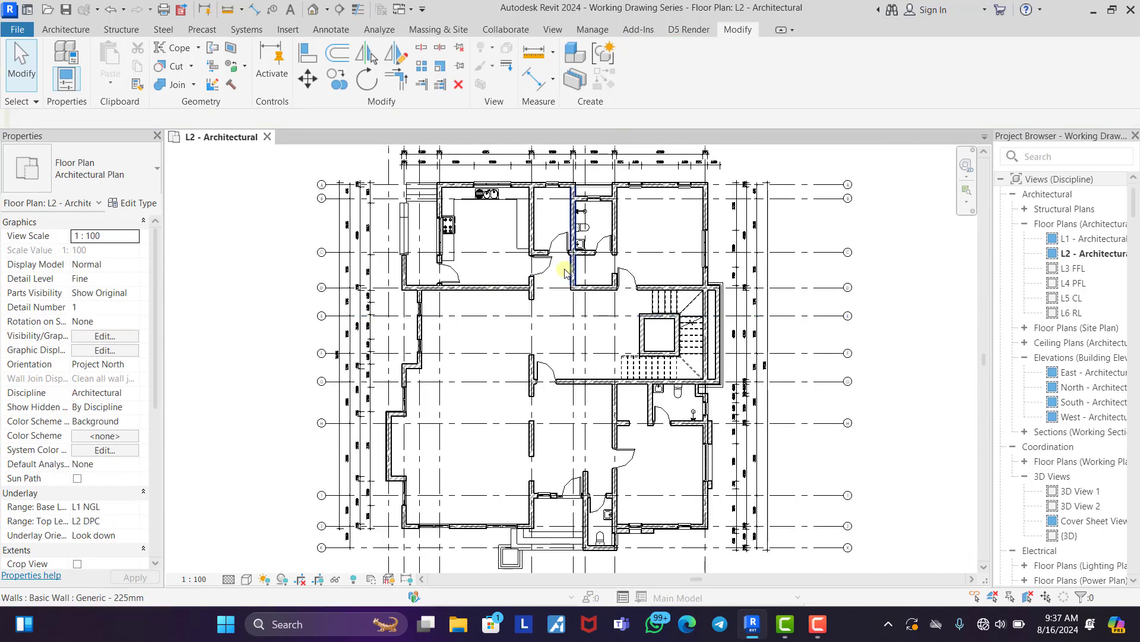
scroll(545, 185, up, 3)
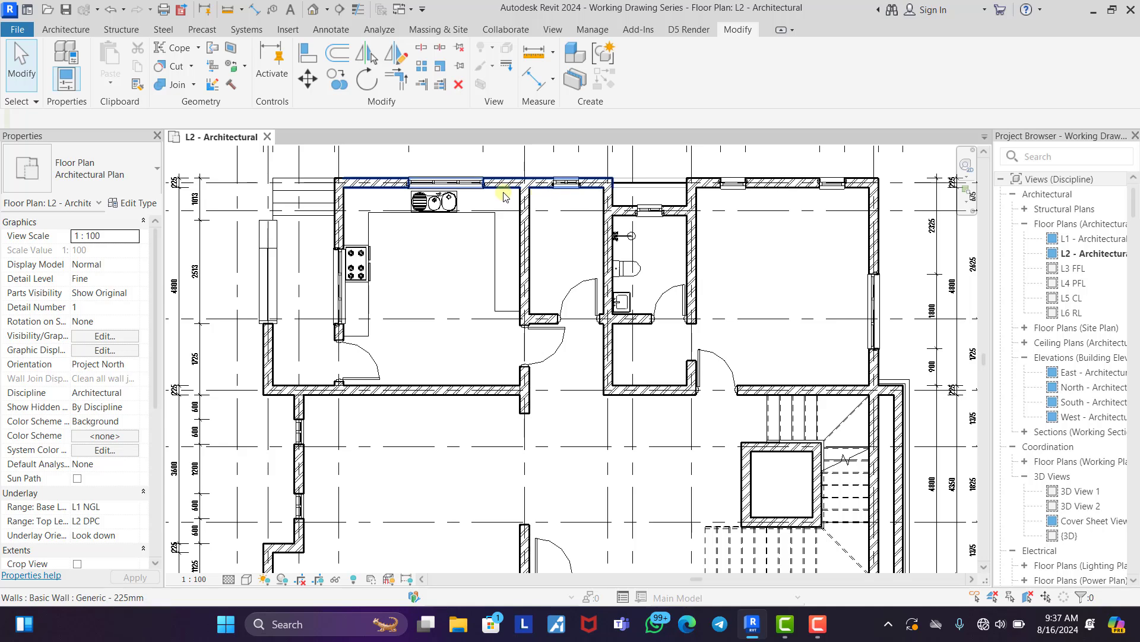
scroll(547, 186, down, 2)
scroll(478, 196, up, 1)
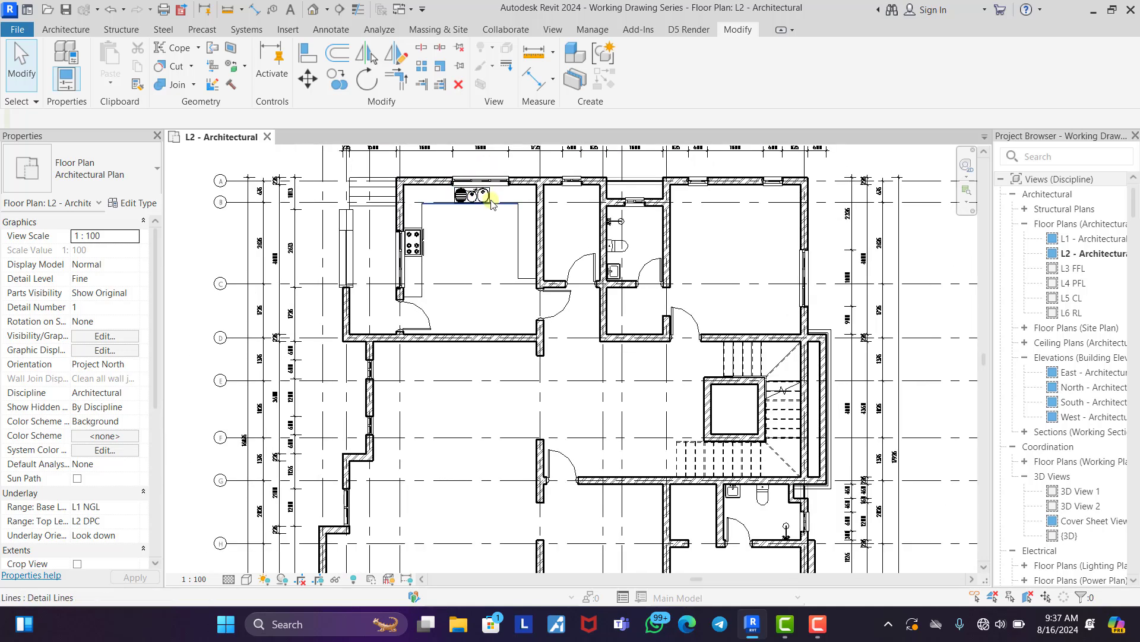
Add an aligned dimension chain across the kitchen's width, from inner wall face through both sink-window edges to the opposite wall face.
click(542, 85)
scroll(408, 196, up, 3)
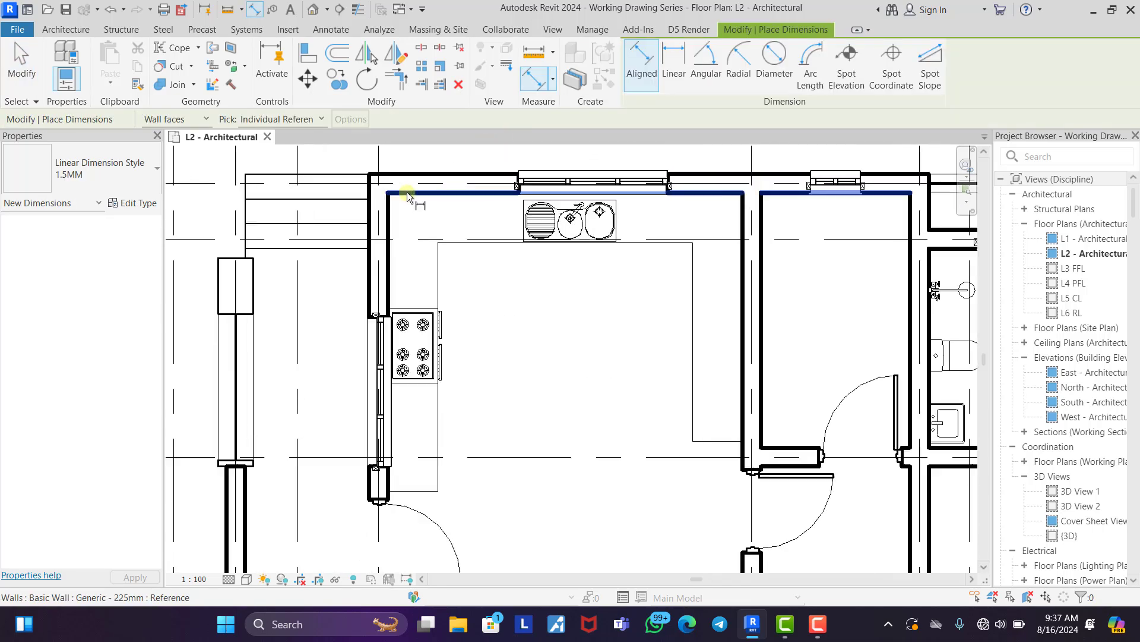
scroll(408, 196, up, 2)
click(374, 255)
click(599, 182)
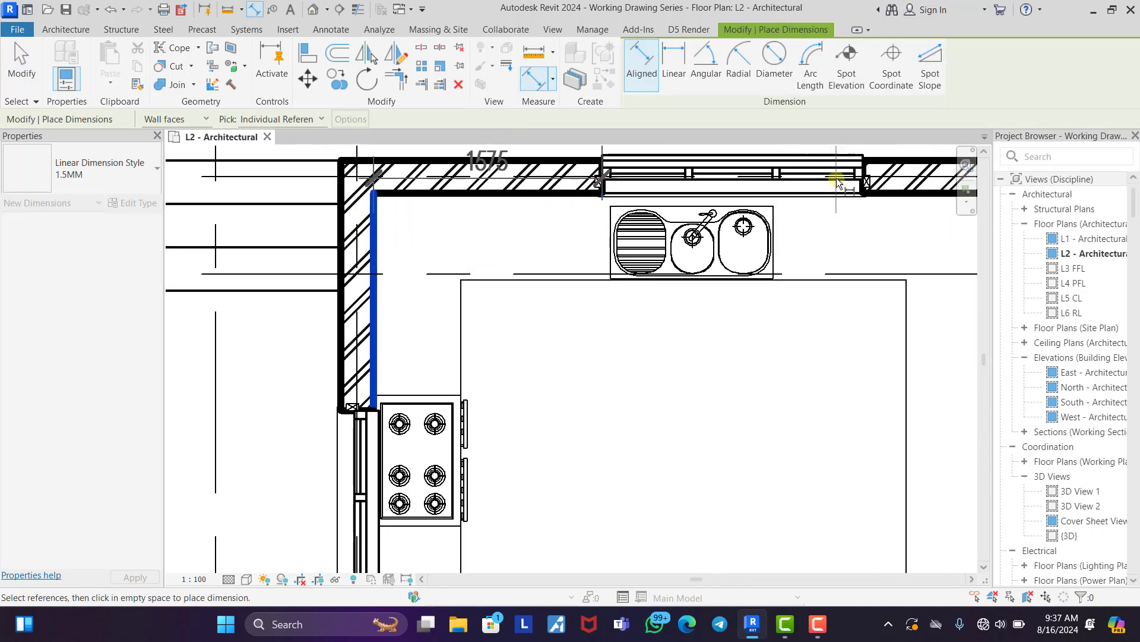
click(862, 181)
scroll(594, 237, down, 2)
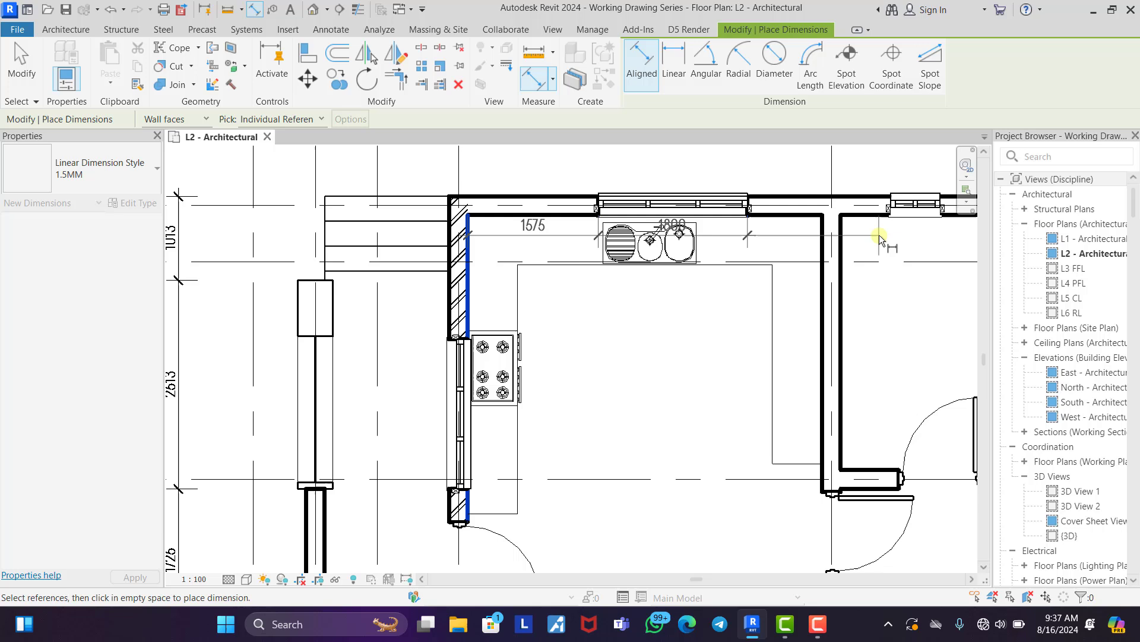
click(826, 244)
click(722, 292)
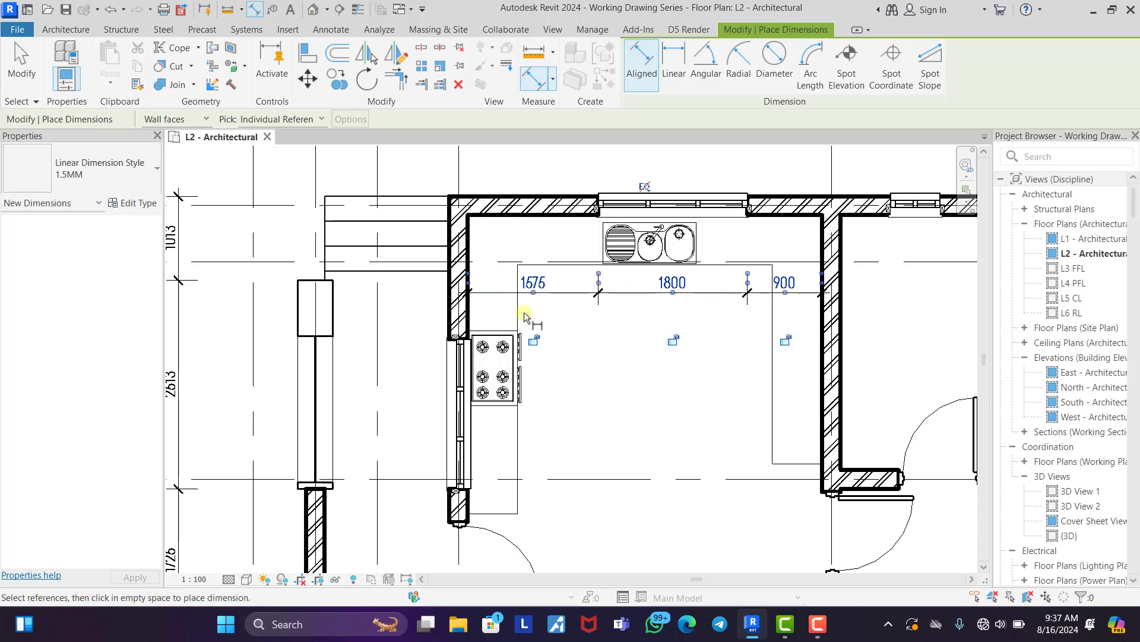
Add an overall aligned dimension for the kitchen's inner width, placed below the window dimension chain.
click(462, 256)
click(824, 279)
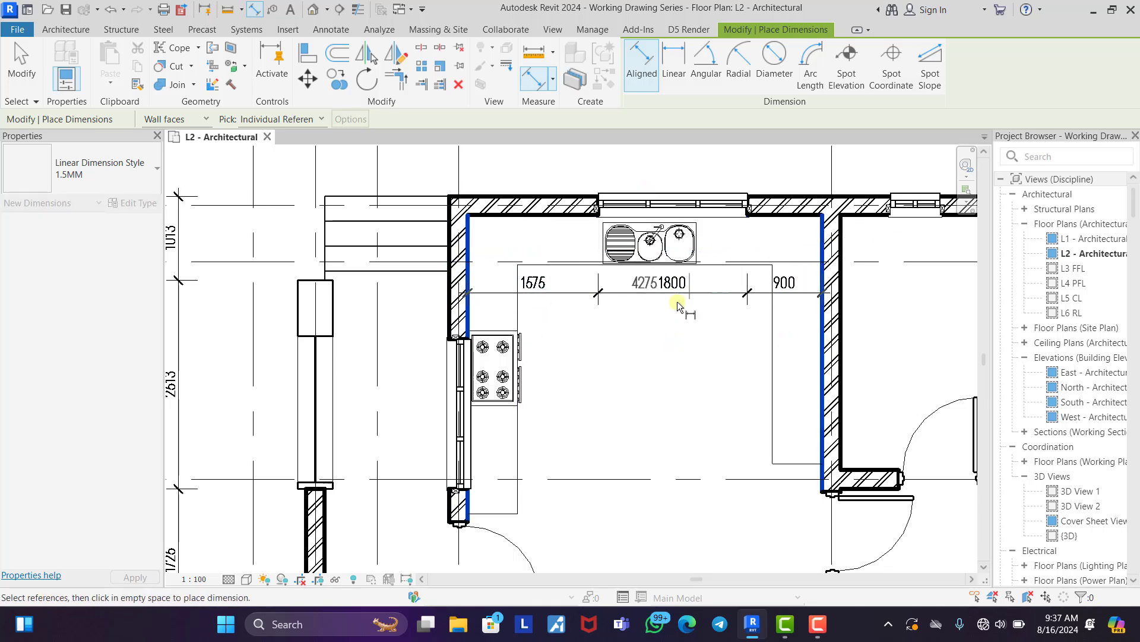
click(736, 325)
Add an aligned dimension chain along the kitchen's cooker-side wall, picking the inner wall faces and the window and door opening edges.
click(793, 217)
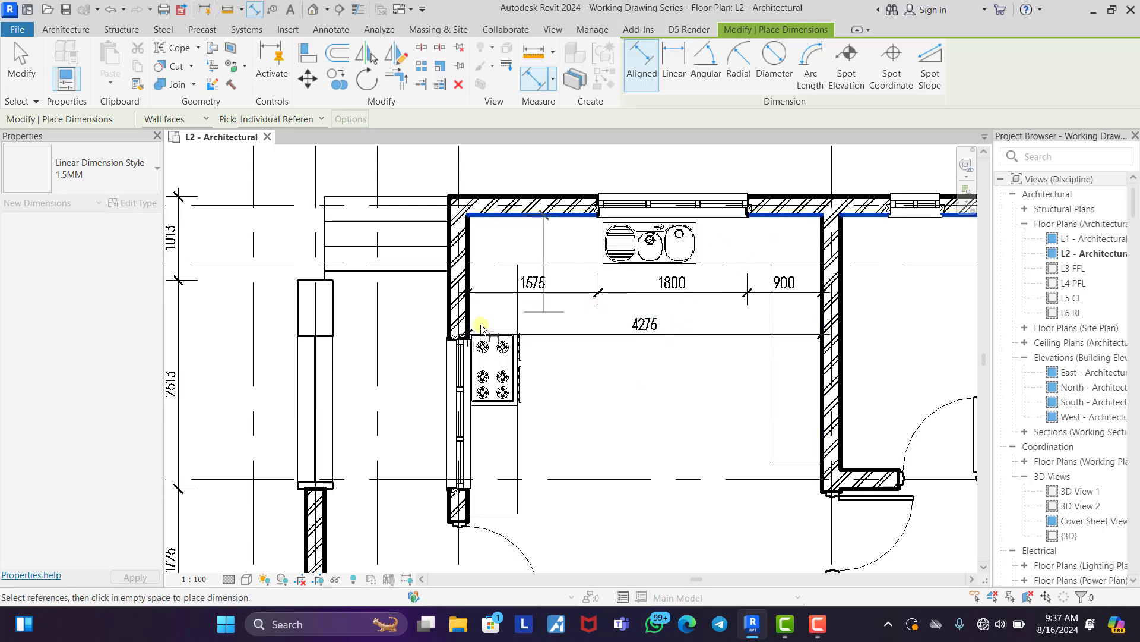
click(459, 337)
click(454, 489)
scroll(491, 275, down, 1)
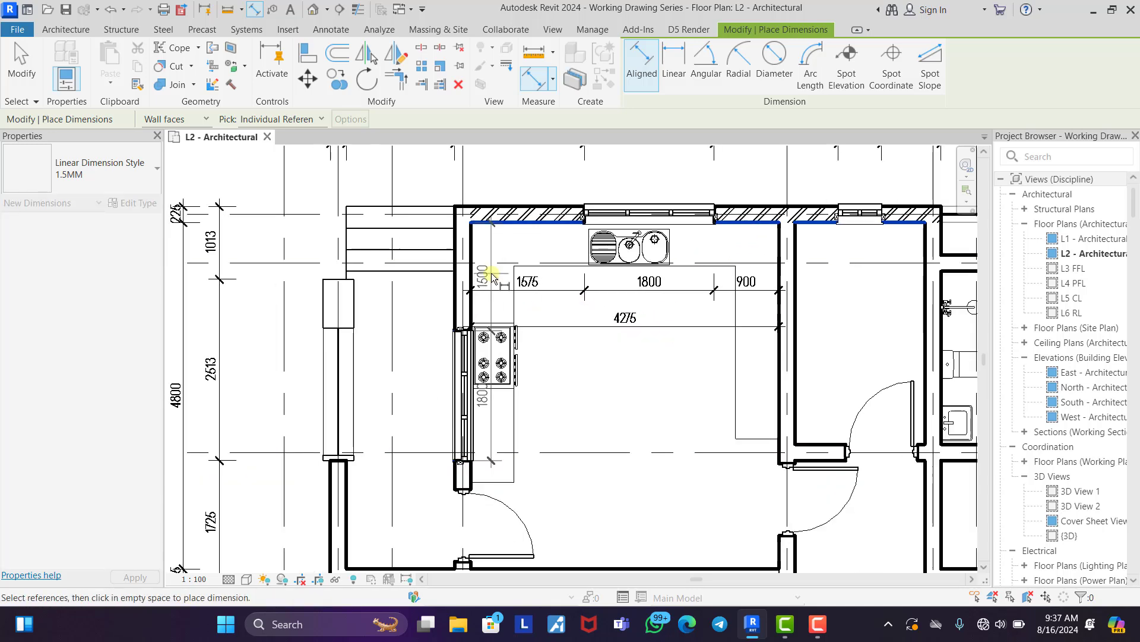
scroll(491, 274, down, 2)
scroll(479, 466, up, 2)
click(464, 457)
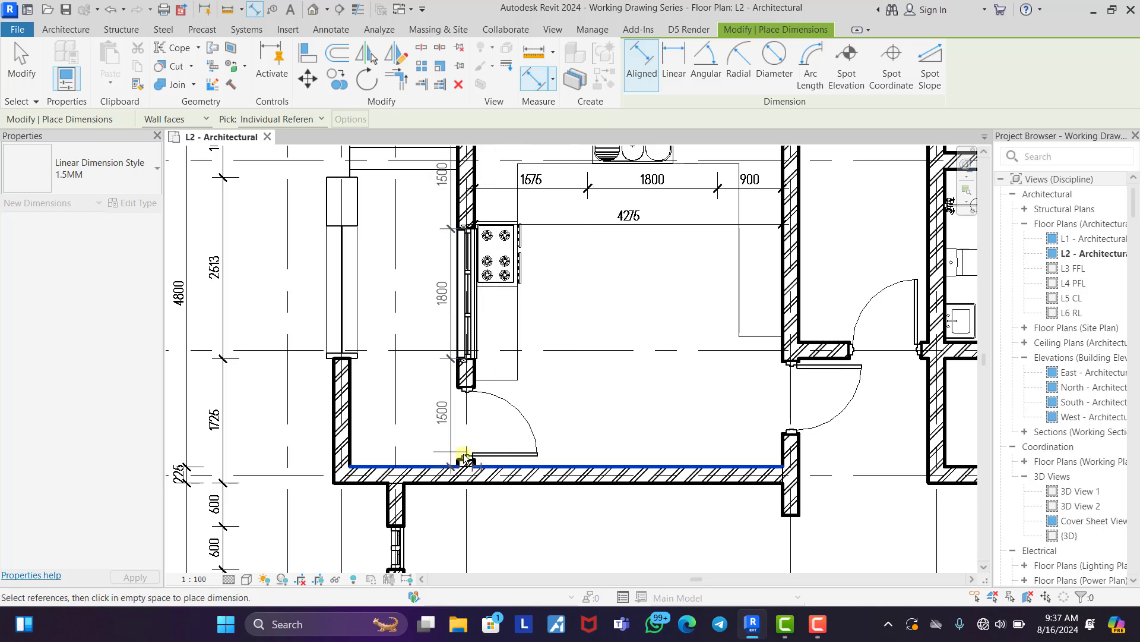
click(466, 387)
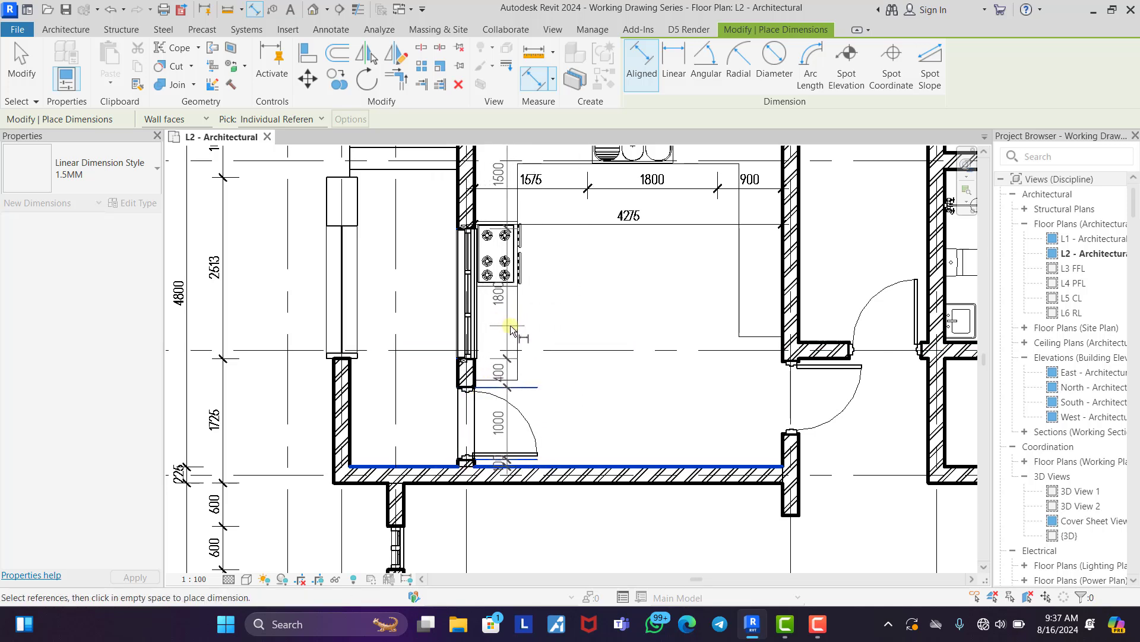
click(511, 329)
Add an overall aligned dimension for the kitchen's inner length beside the cooker-side chain, and end the dimension command.
middle_drag(629, 287, 633, 321)
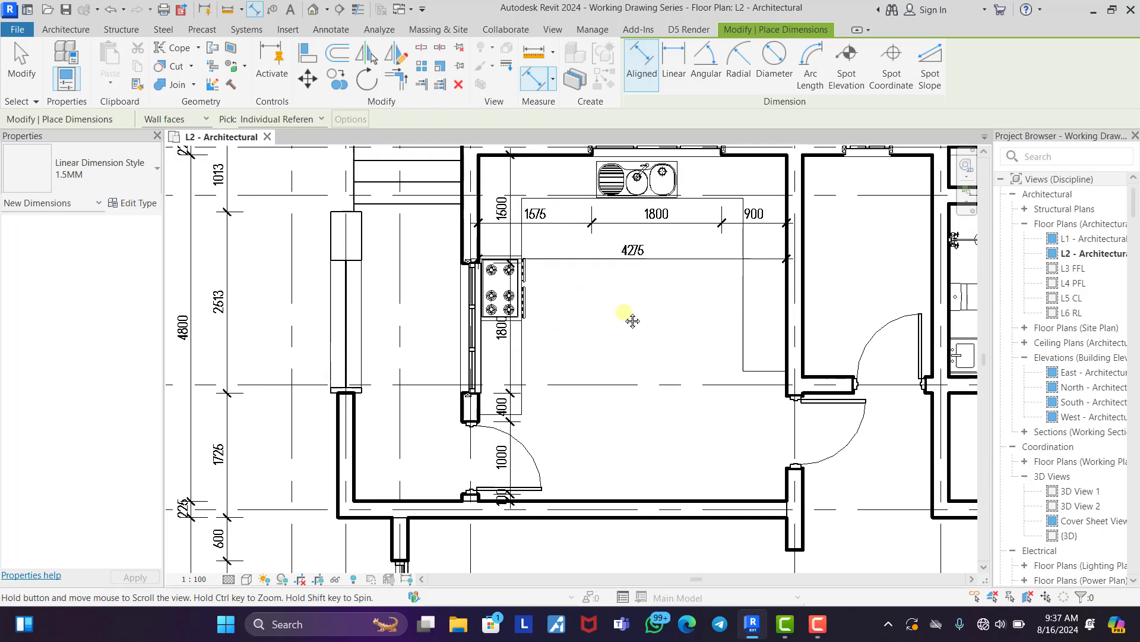
click(572, 156)
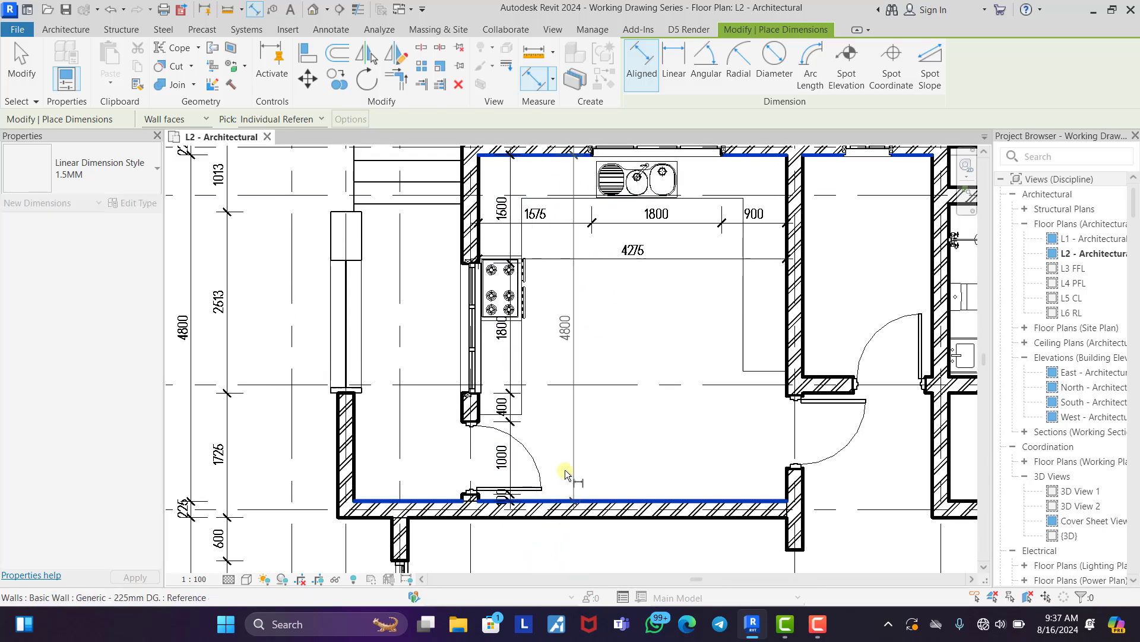
click(550, 365)
scroll(509, 465, up, 3)
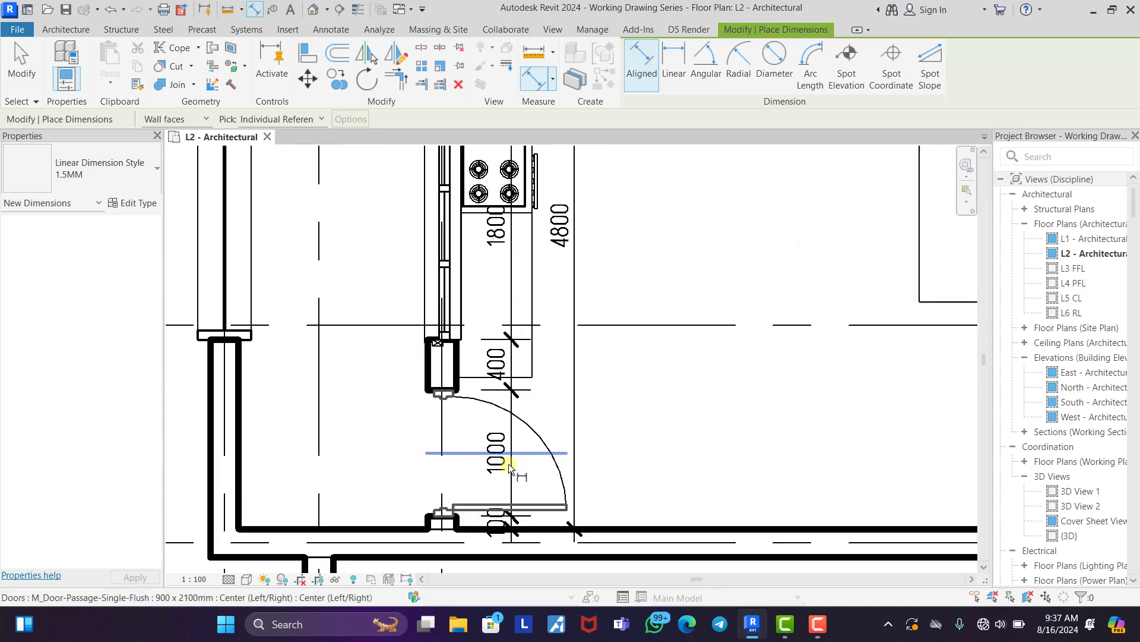
right_click(662, 337)
click(686, 344)
right_click(687, 343)
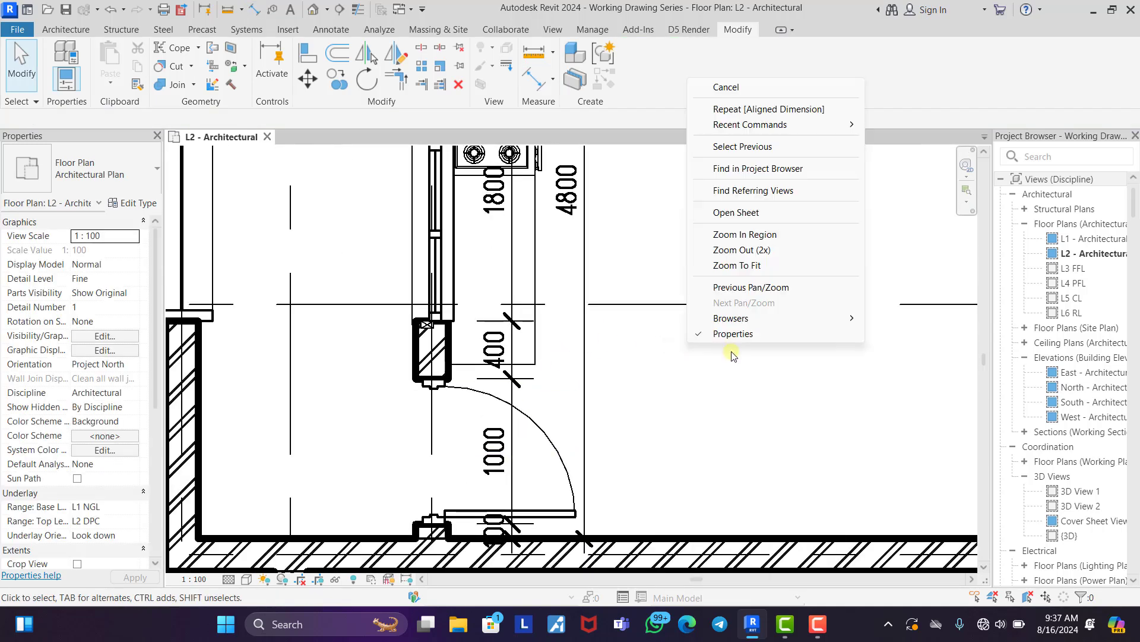
click(726, 87)
Move the overlapping 100 mm dimension text at the kitchen door to a clear spot beside the dimension chain.
click(504, 538)
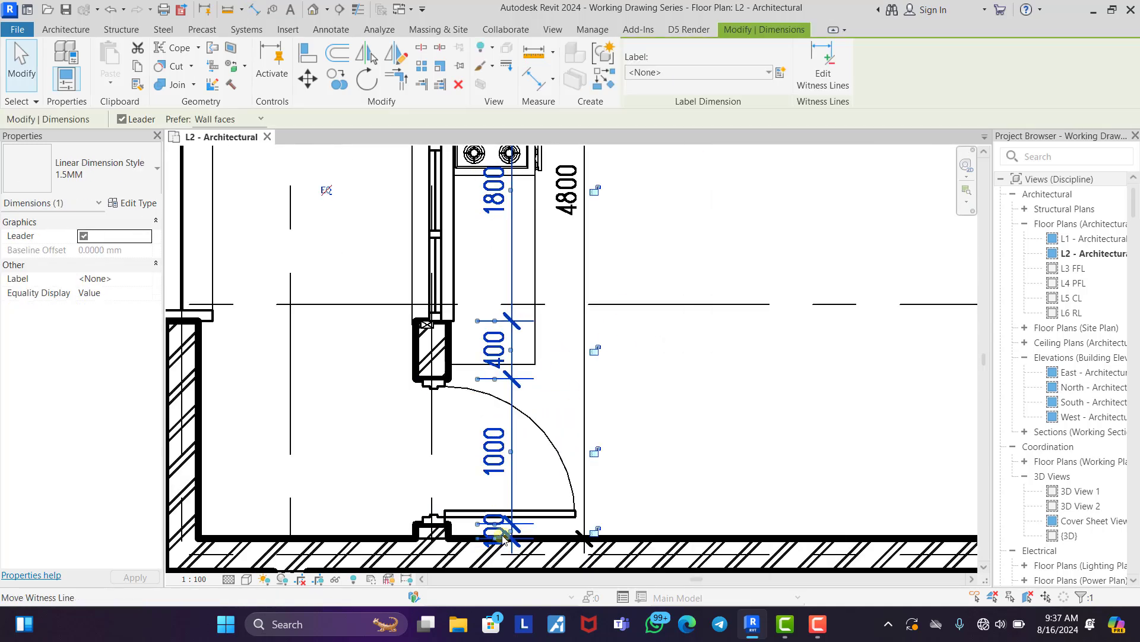
scroll(504, 538, up, 2)
drag(505, 535, 451, 447)
click(764, 313)
Override the kitchen sink, cooker and all the worktop outline lines by element in this view so they display as halftone.
scroll(480, 405, down, 4)
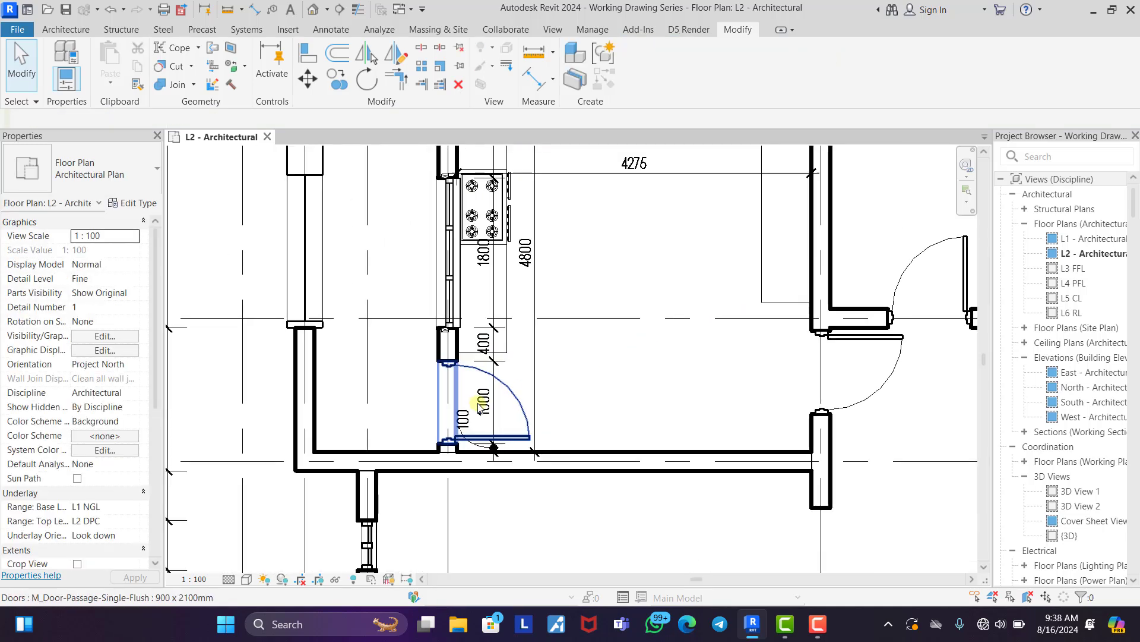
scroll(456, 380, down, 2)
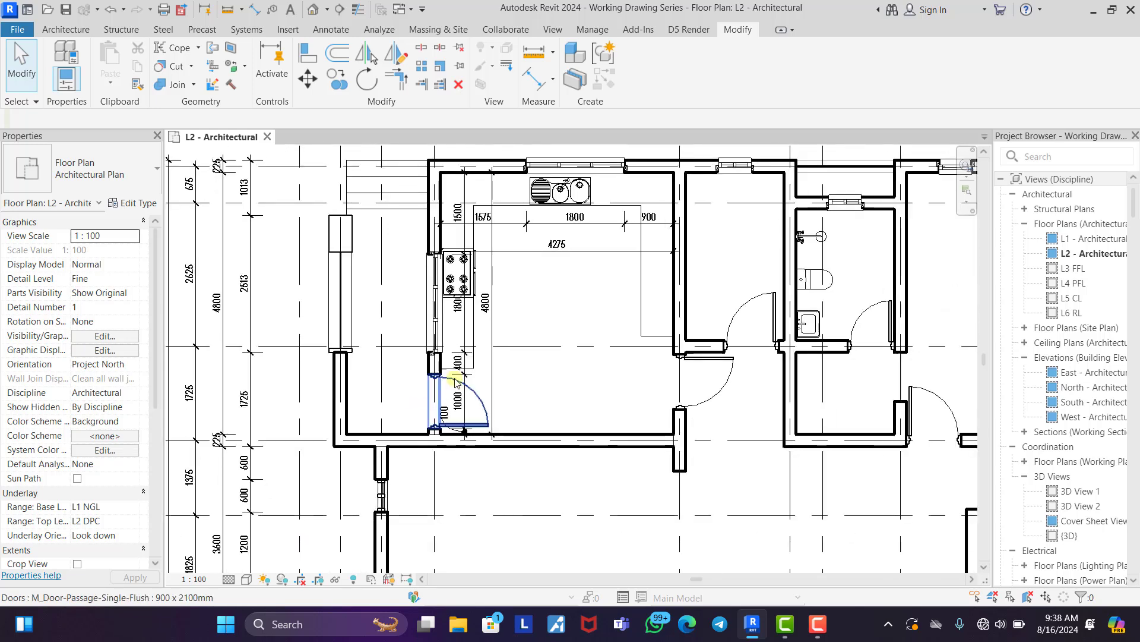
scroll(475, 255, up, 3)
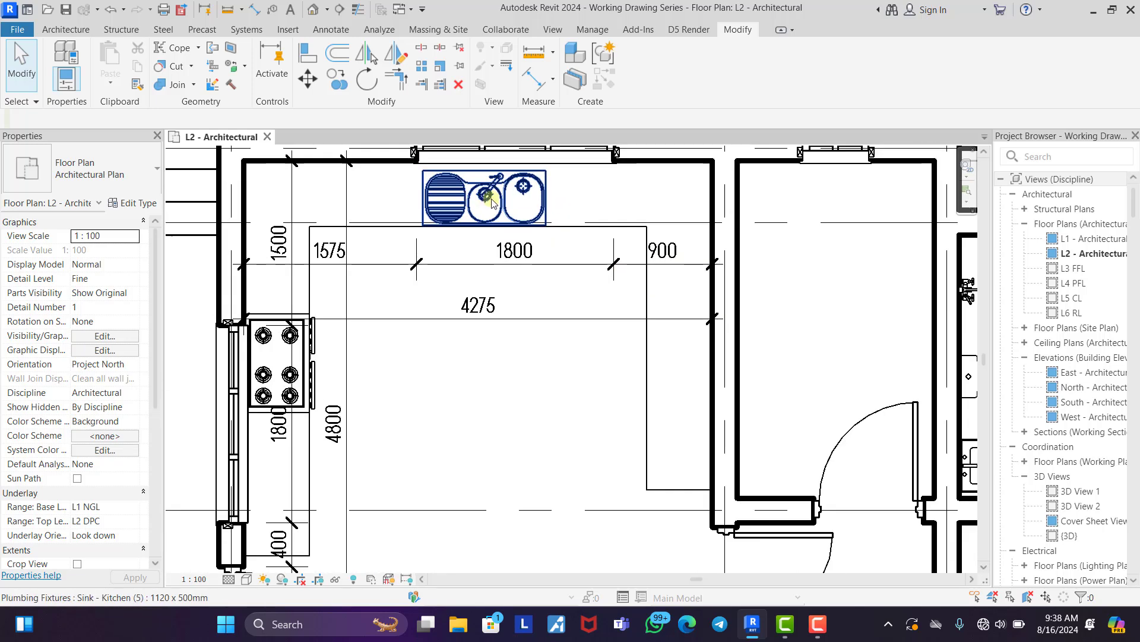
click(487, 199)
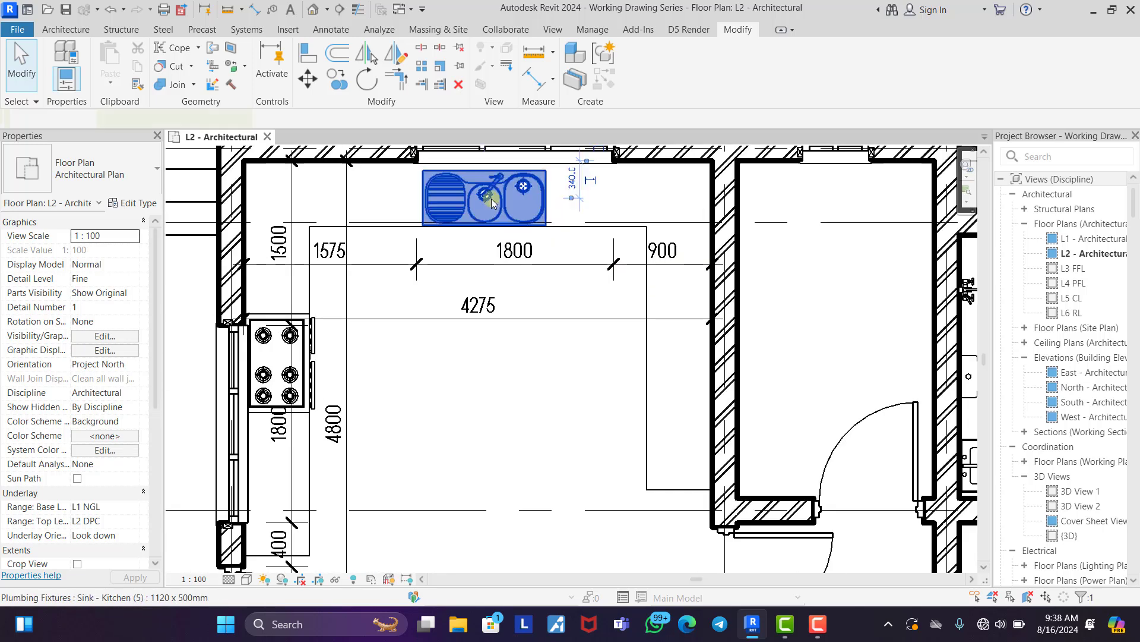
ctrl+click(390, 233)
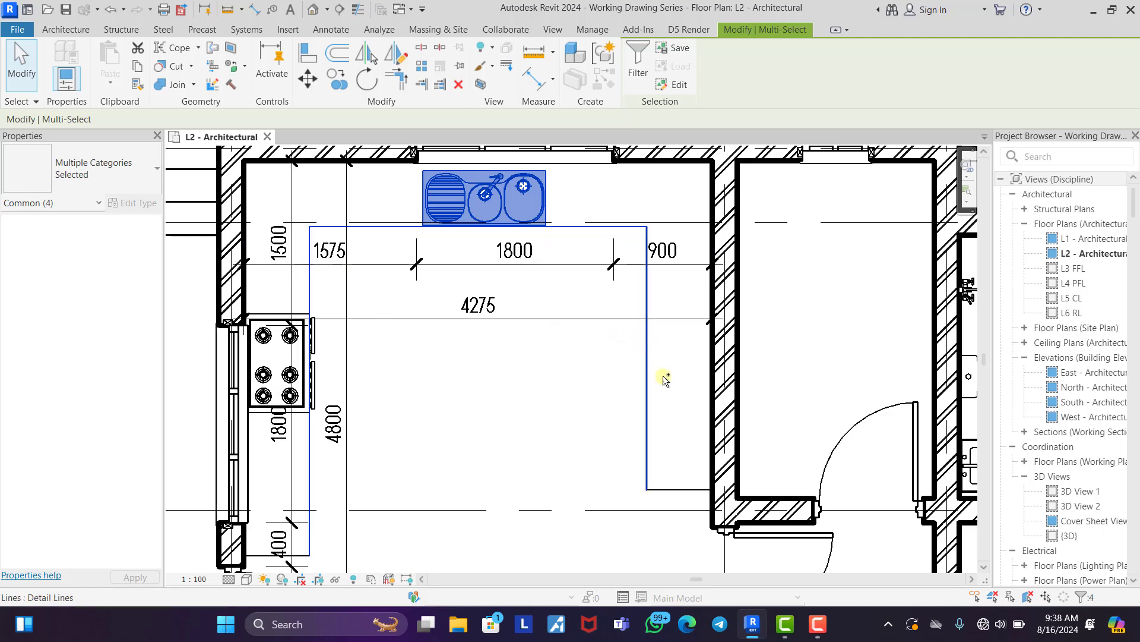
ctrl+click(671, 490)
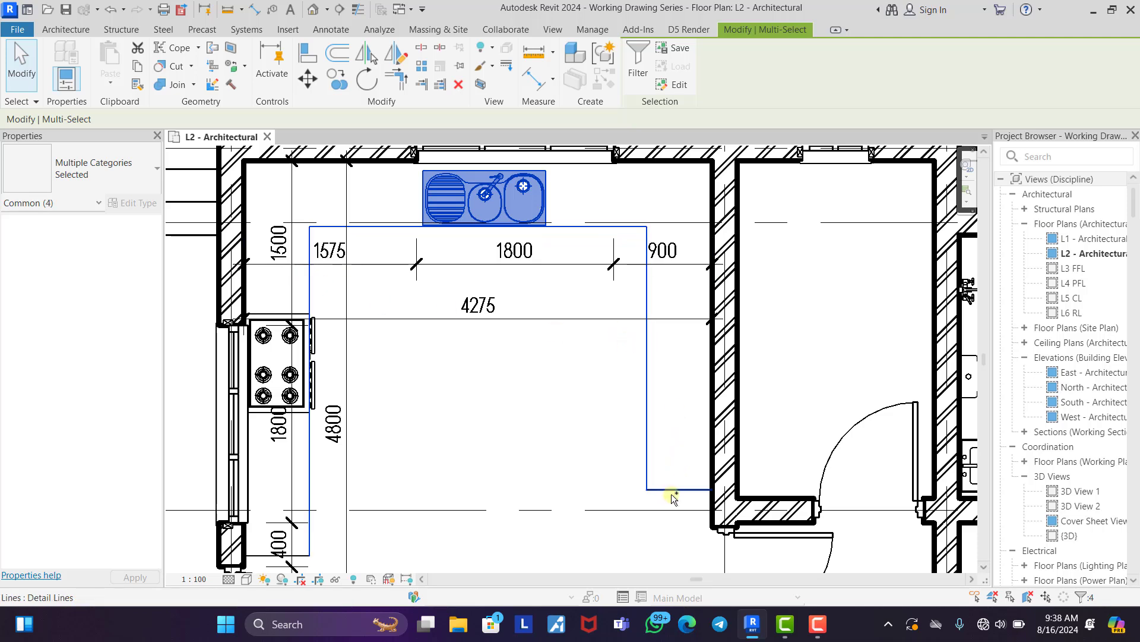
ctrl+click(264, 375)
ctrl+click(250, 555)
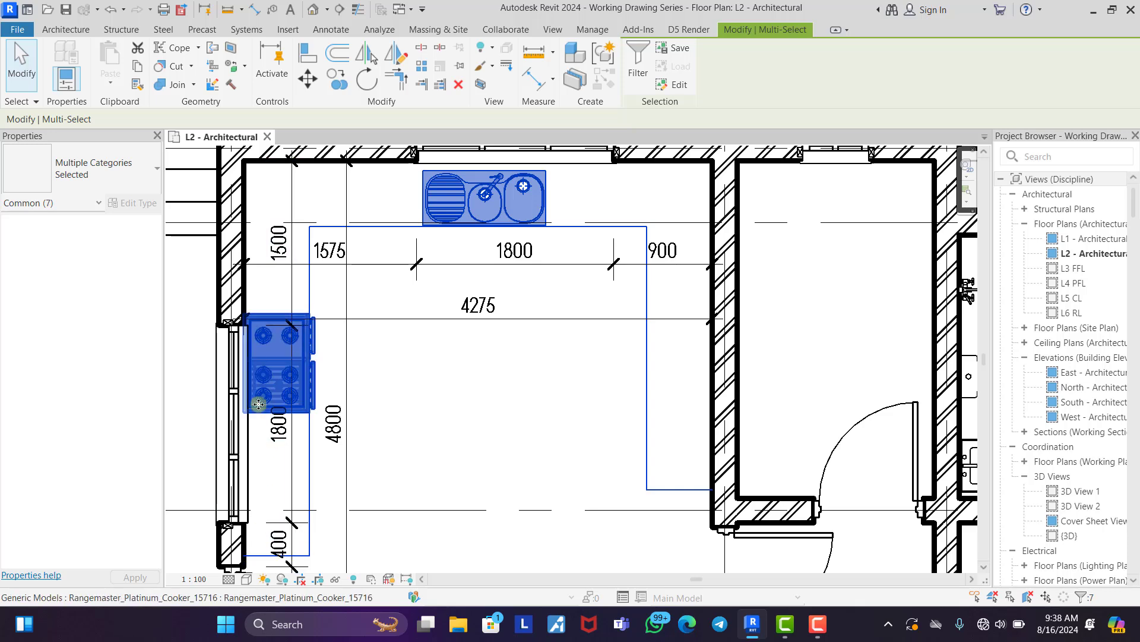
right_click(260, 404)
mouse_move(360, 129)
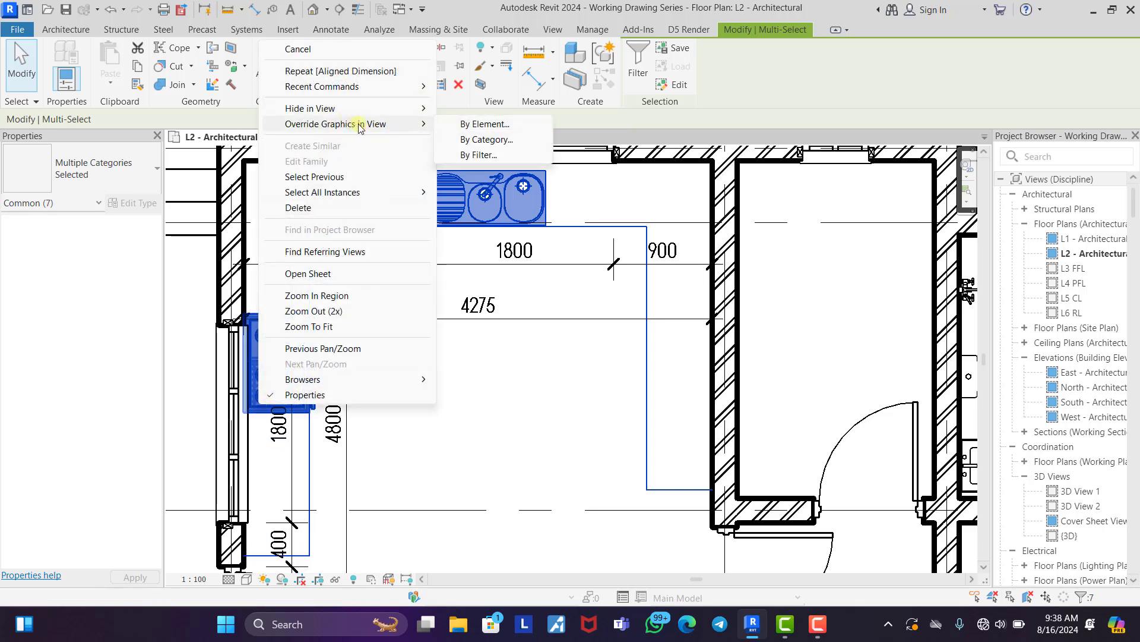
click(484, 123)
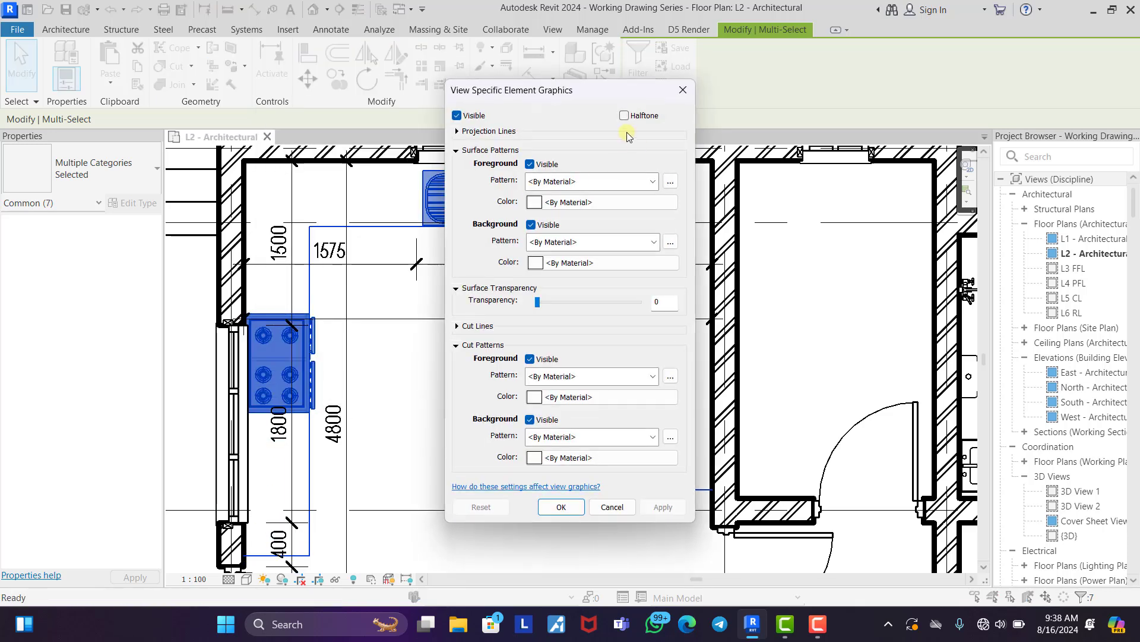
click(562, 508)
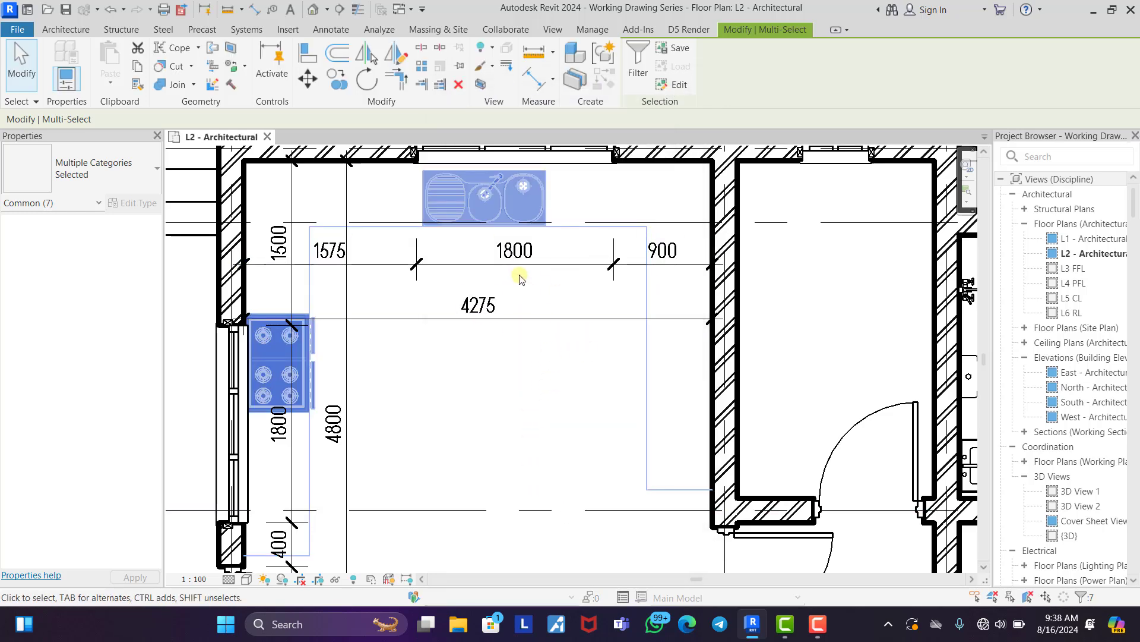
click(528, 382)
Override the whole plumbing fixtures category to halftone in this view, using the bathroom WC beyond the kitchen.
scroll(501, 334, down, 4)
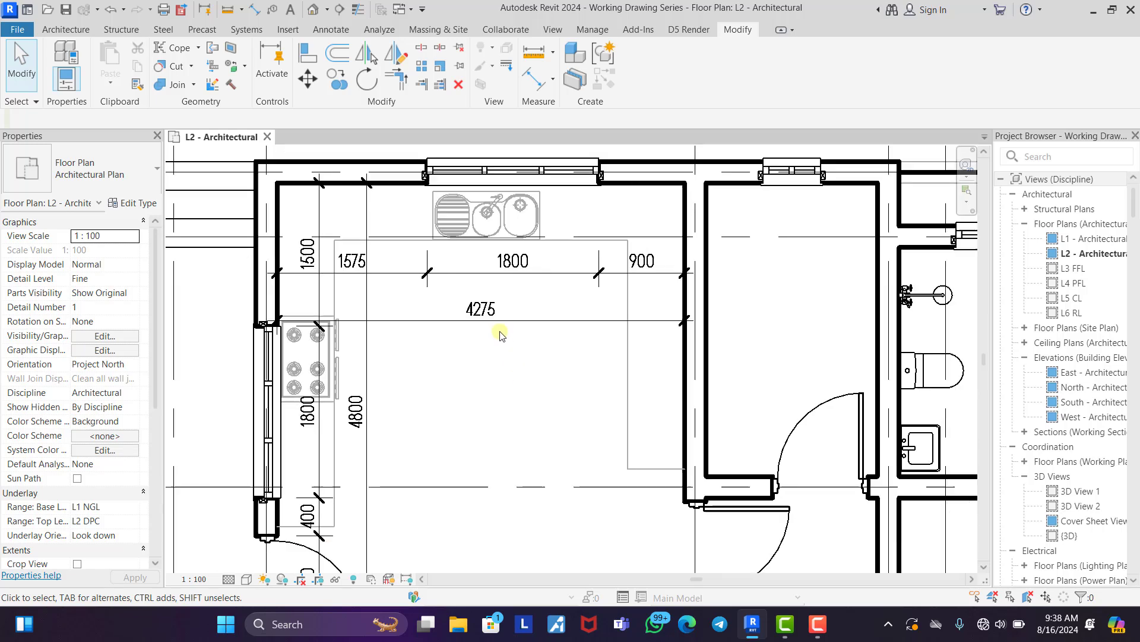
scroll(594, 300, up, 5)
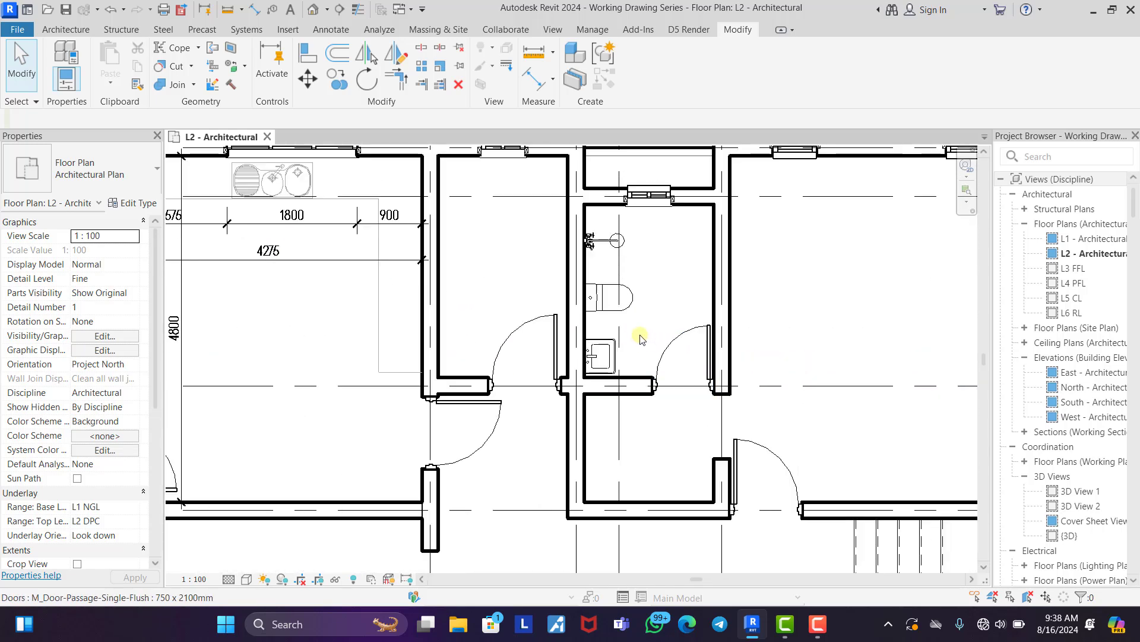
click(597, 297)
right_click(594, 296)
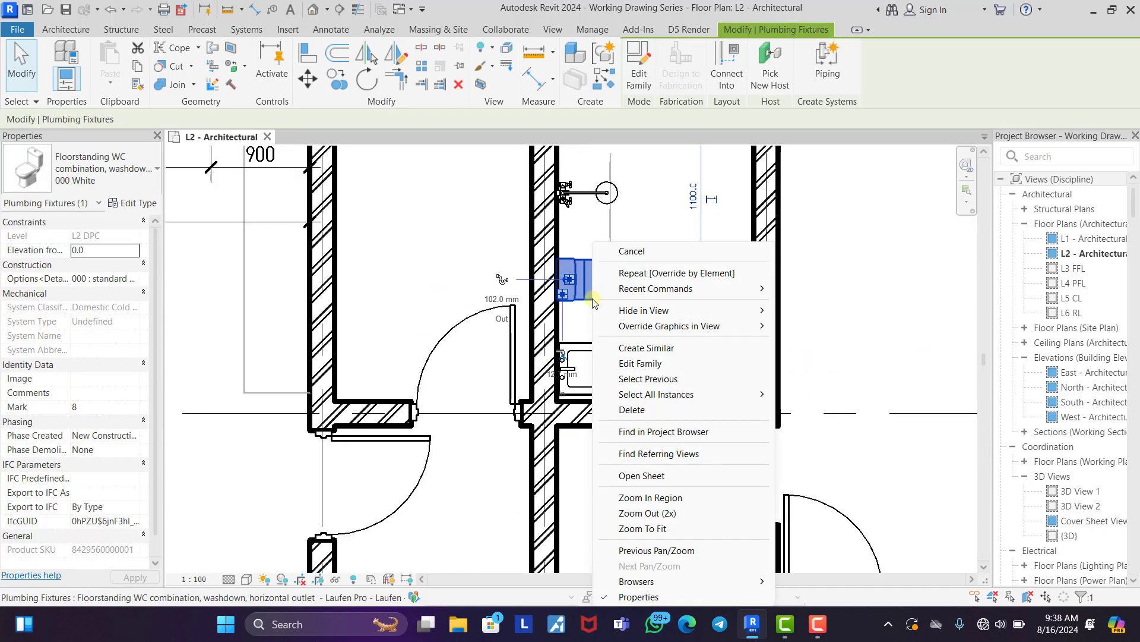
mouse_move(682, 326)
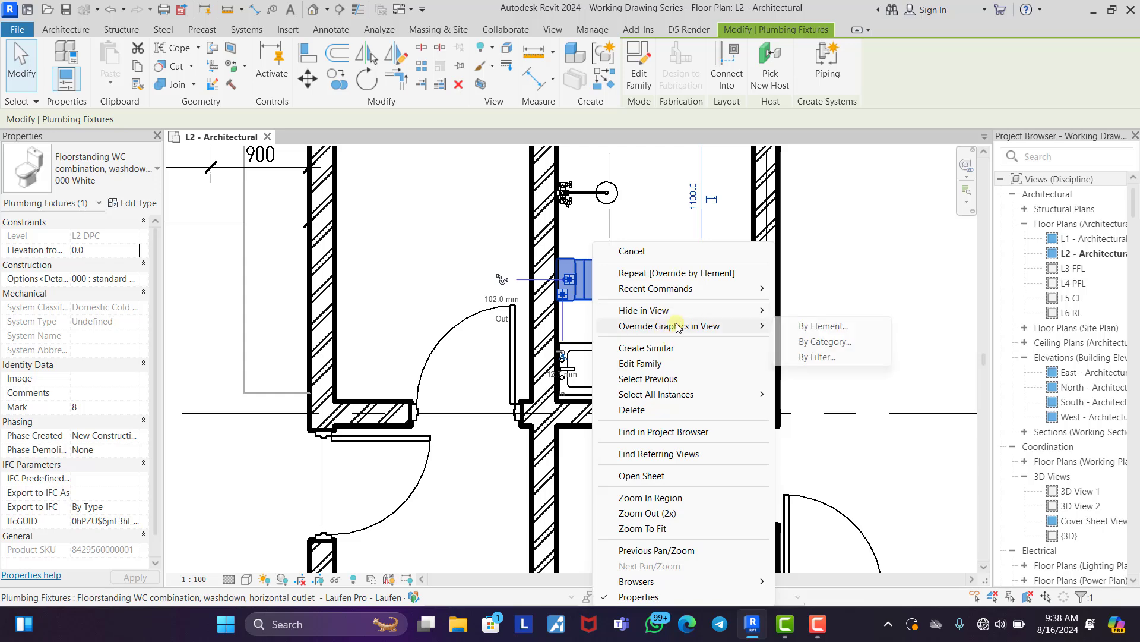
click(818, 342)
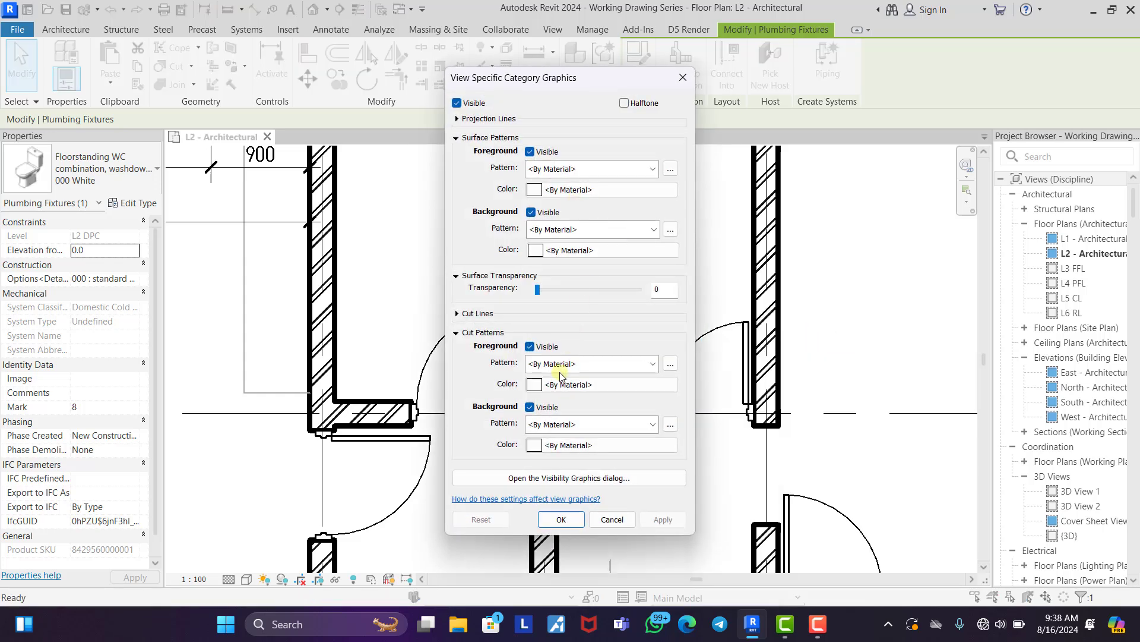
click(621, 363)
click(764, 173)
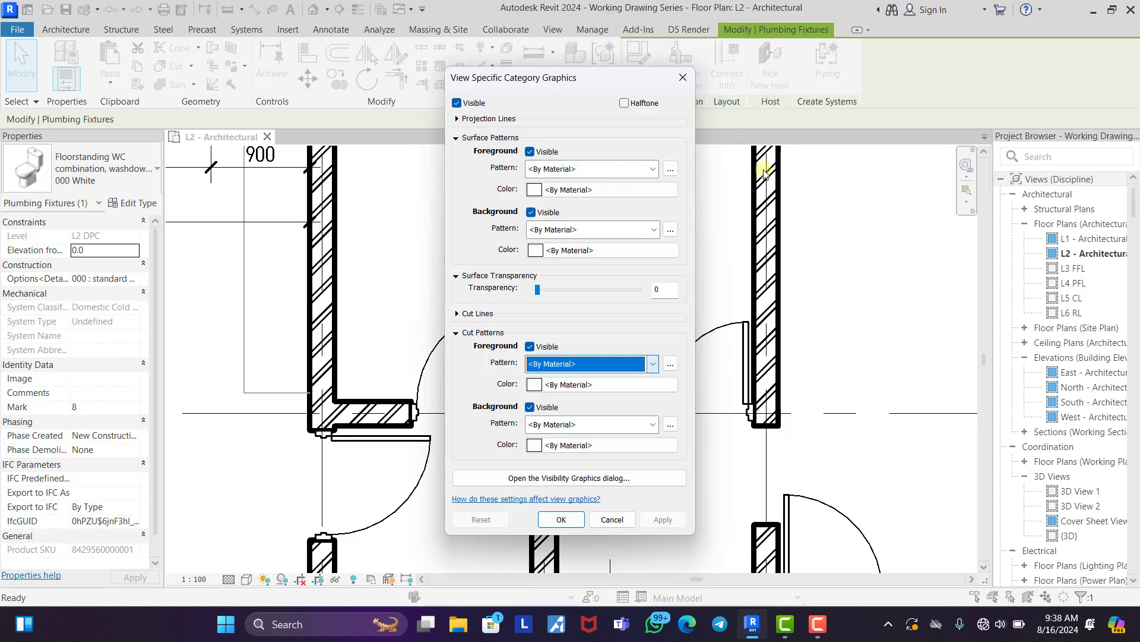
click(625, 103)
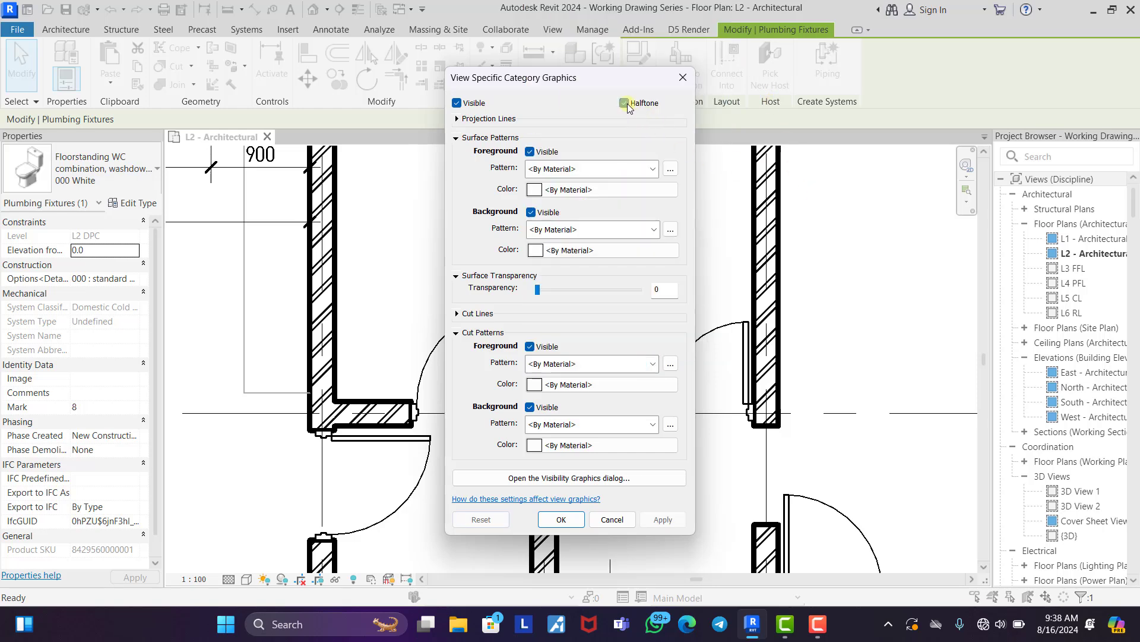
click(561, 519)
click(445, 234)
Examine the sanitary fixtures in the other bathrooms across the floor plan for the halftone override.
scroll(505, 211, down, 5)
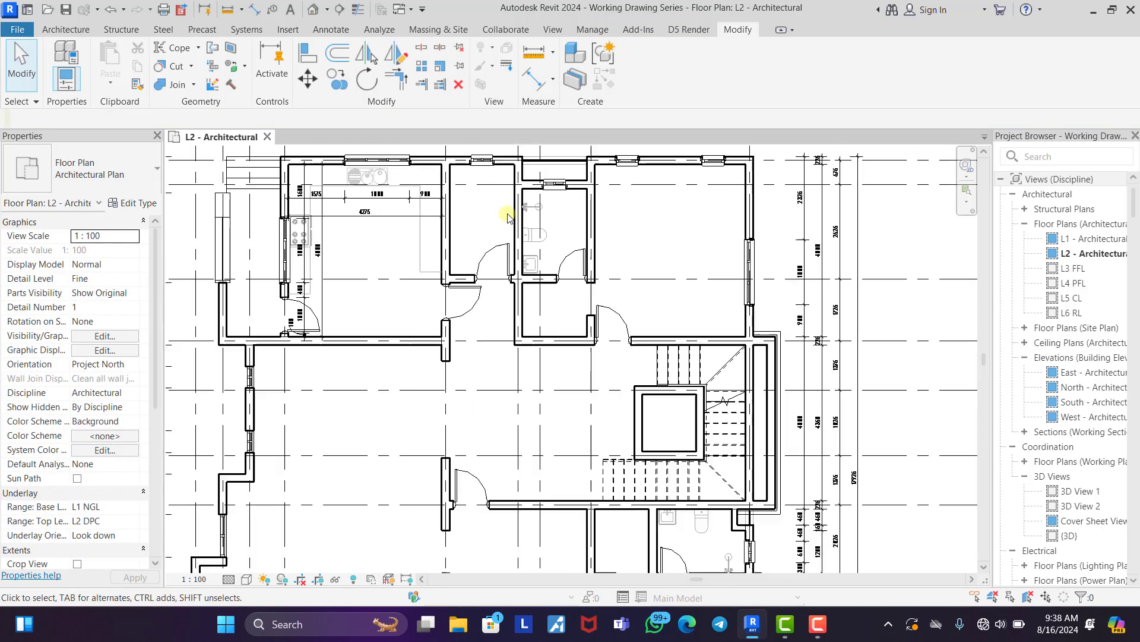
scroll(509, 213, down, 4)
scroll(564, 244, up, 8)
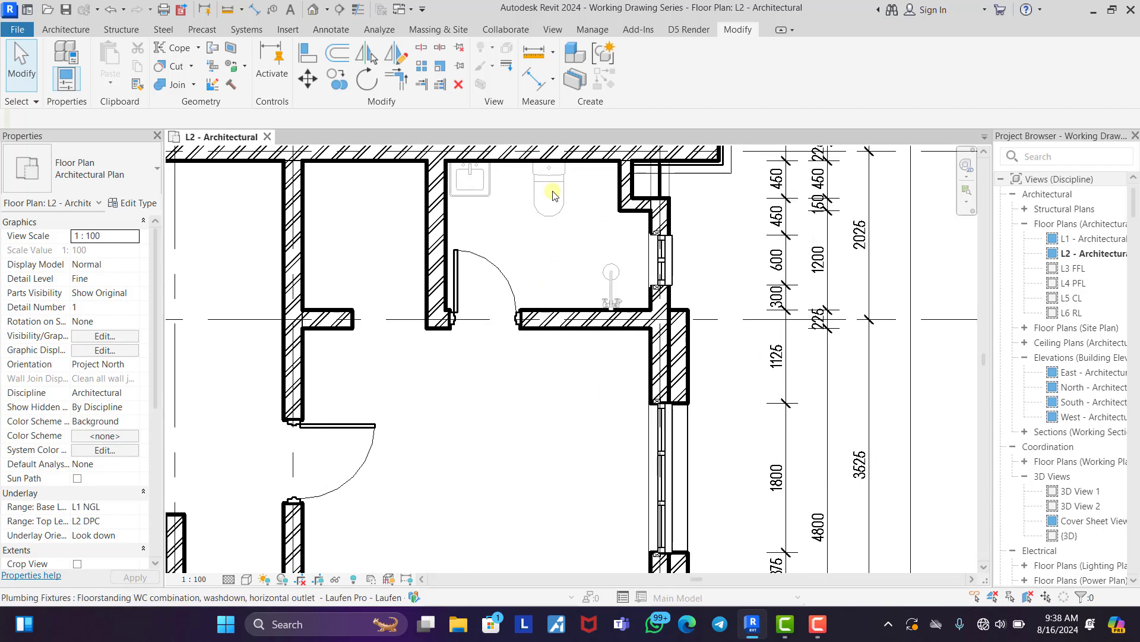
scroll(591, 423, down, 5)
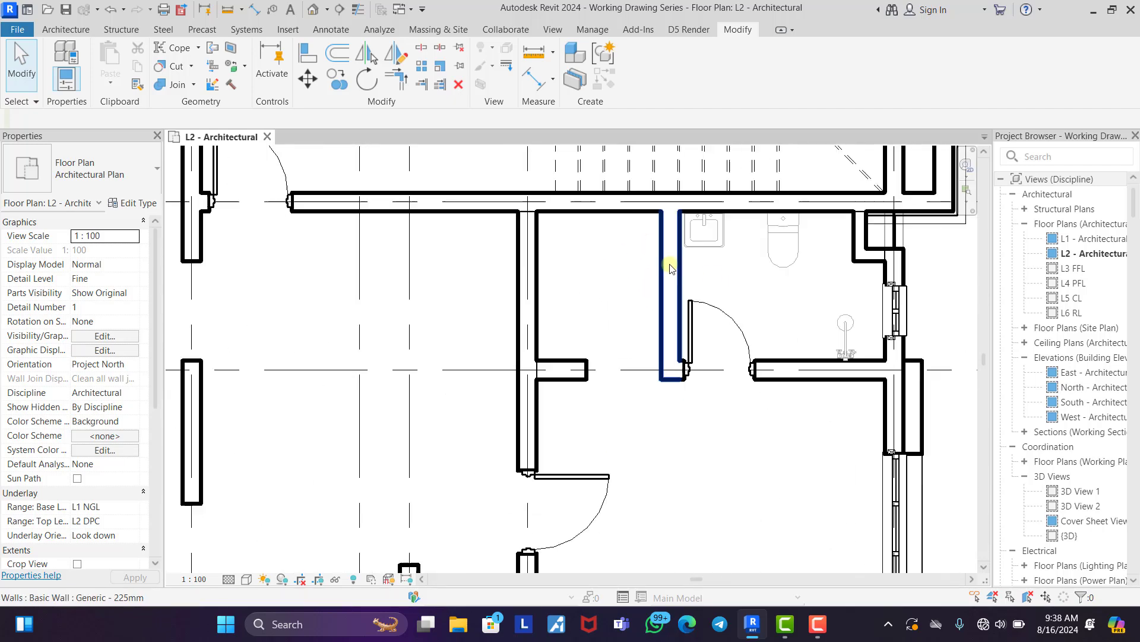
scroll(588, 452, up, 4)
scroll(583, 466, down, 6)
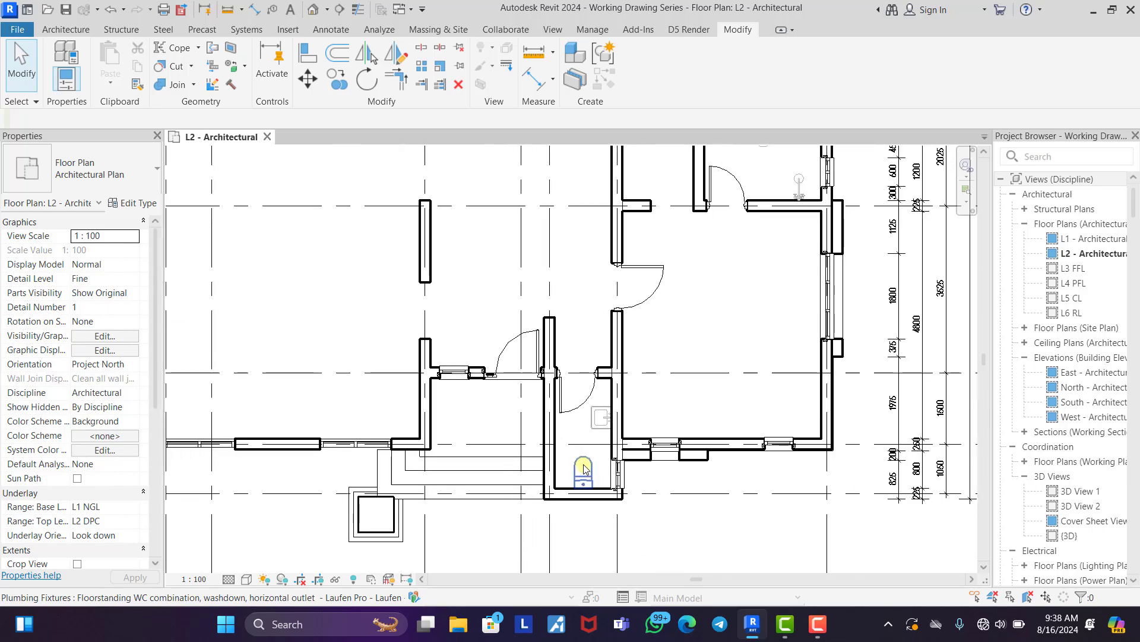
middle_drag(583, 466, 507, 351)
Add tread numbers with the Riser tag type along the reference line on the inner side of the staircase.
scroll(614, 335, up, 5)
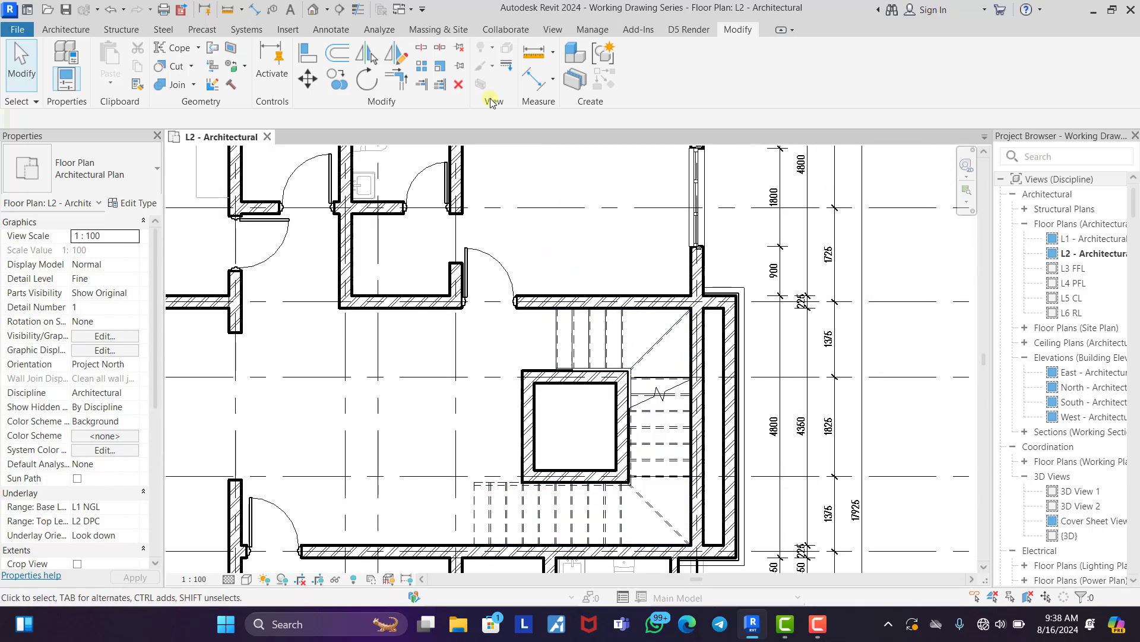
click(331, 30)
click(830, 67)
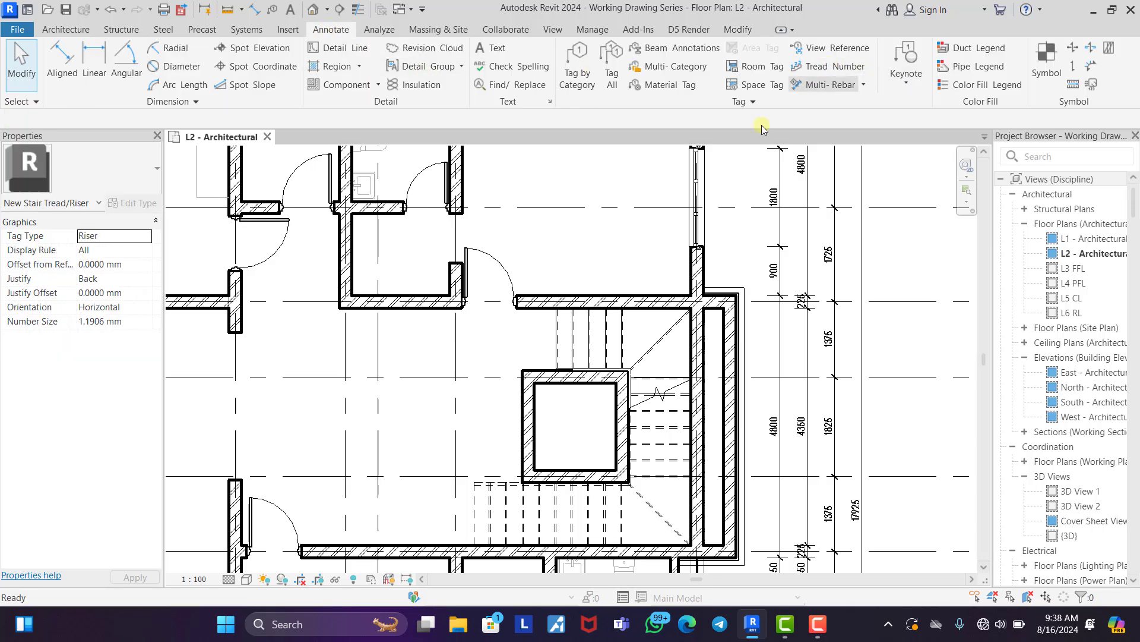
click(563, 355)
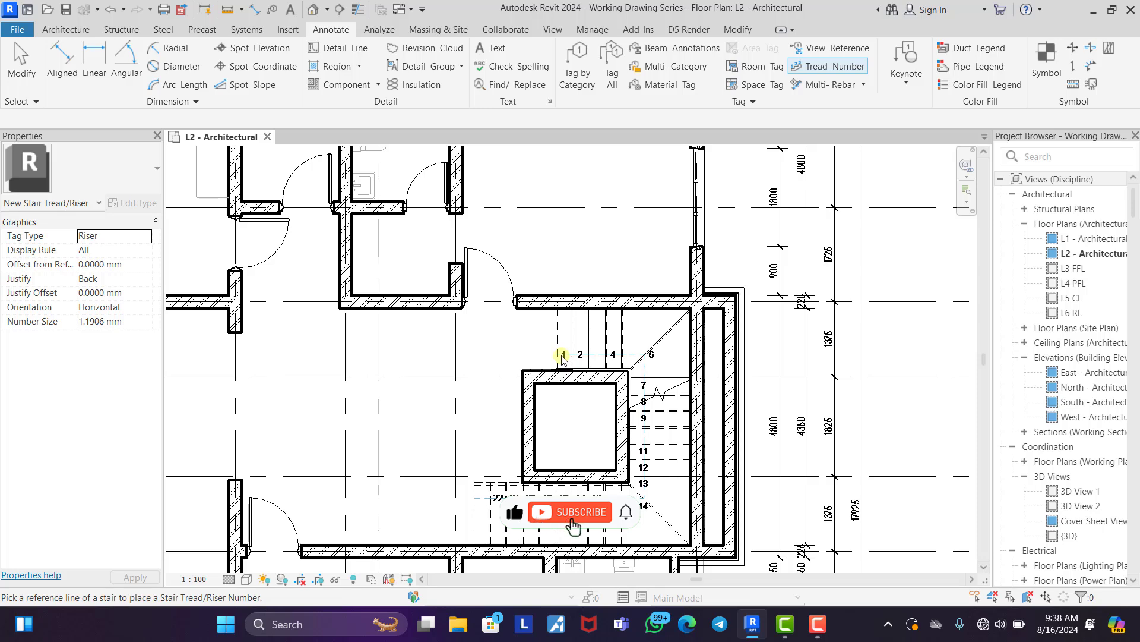
Add a stair path annotation with UP text to the staircase and end the command.
click(1073, 85)
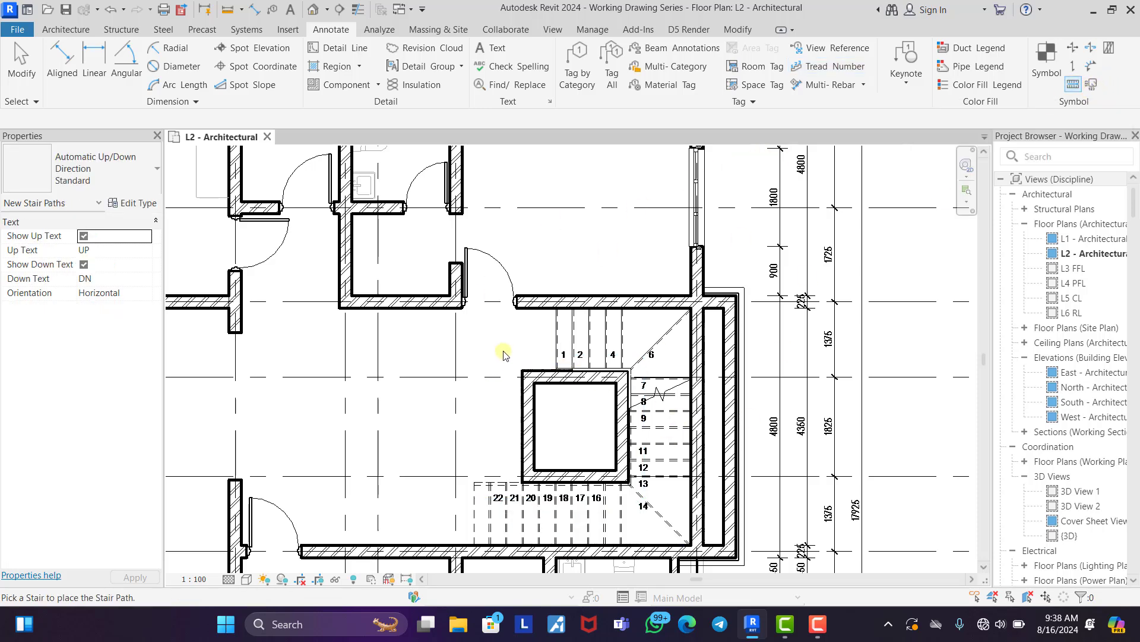
click(554, 328)
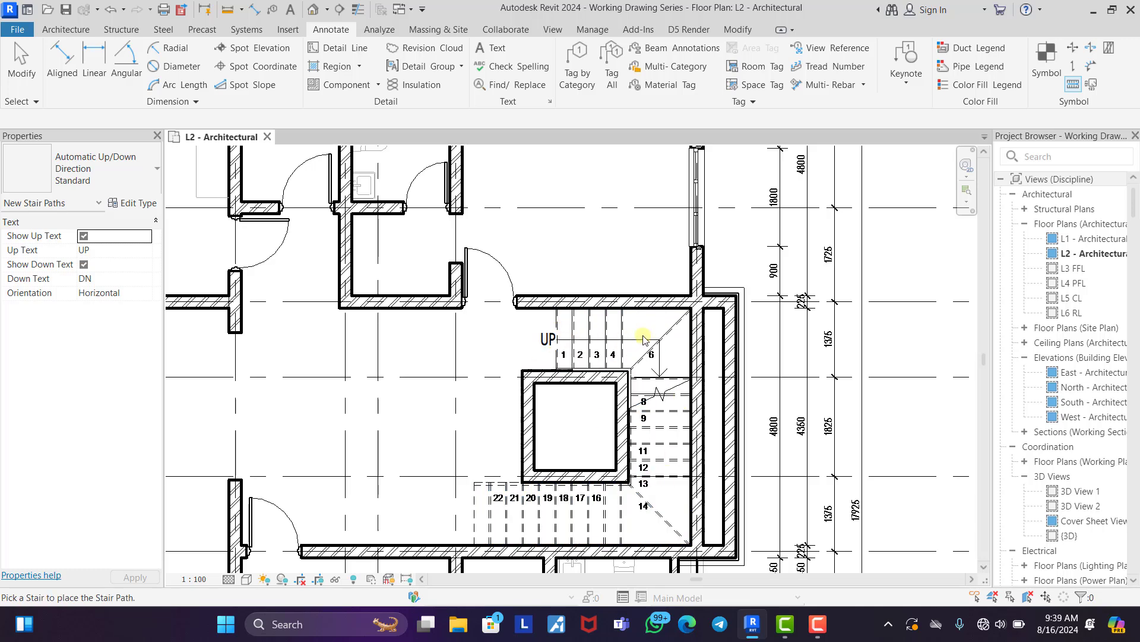
right_click(429, 343)
click(448, 349)
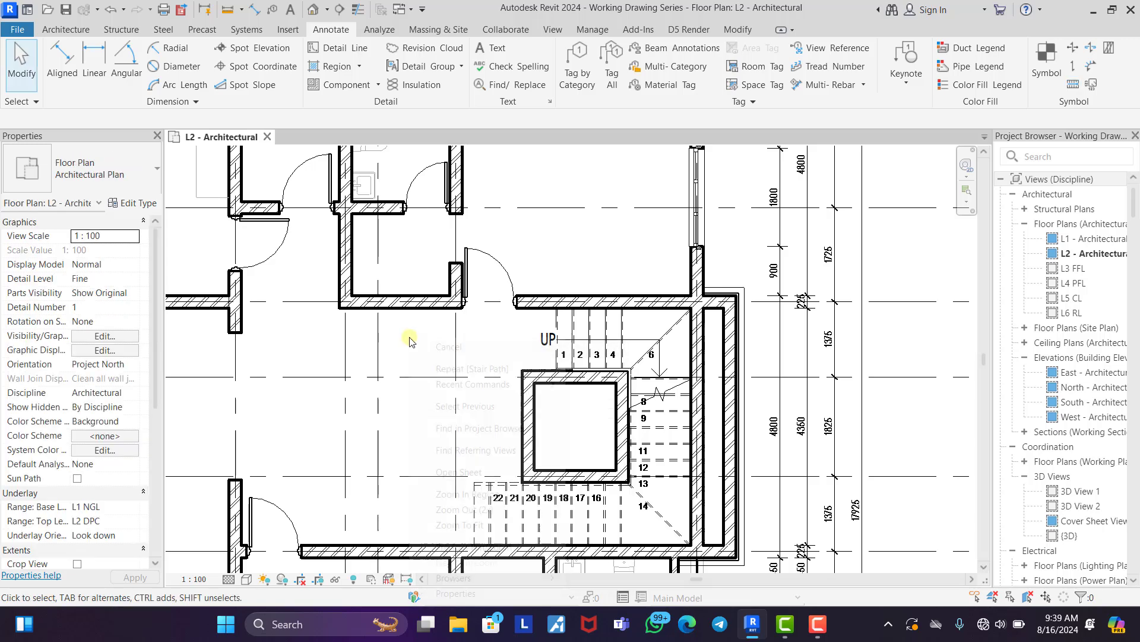
Add an aligned dimension chain across the narrow room beside the kitchen, picking the inner wall faces and both window opening edges.
middle_drag(676, 454, 831, 493)
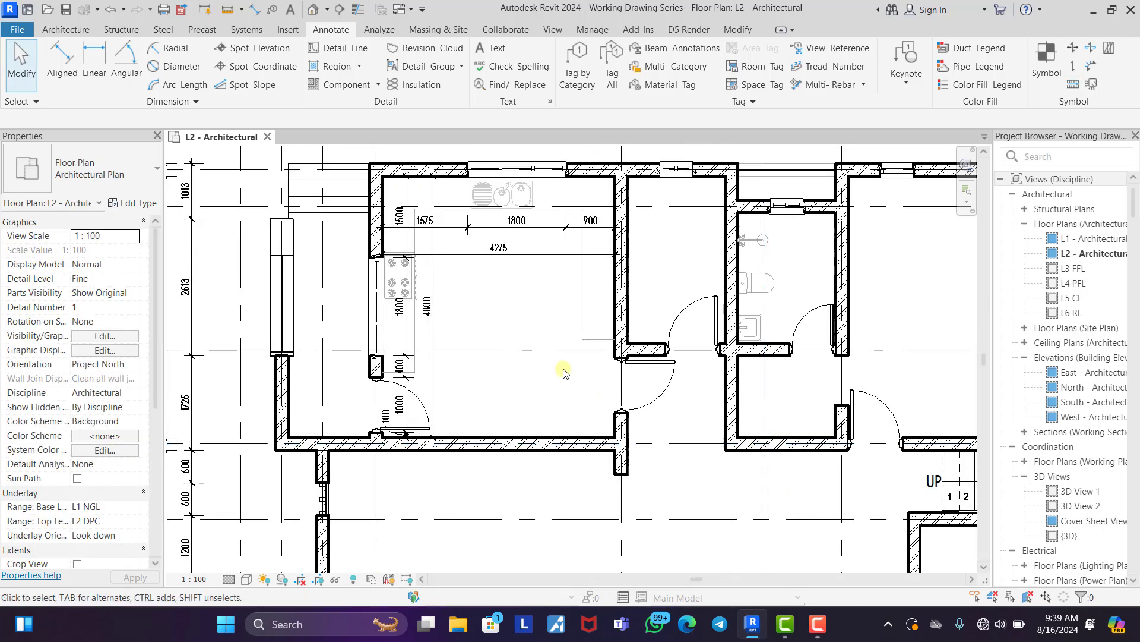
click(514, 262)
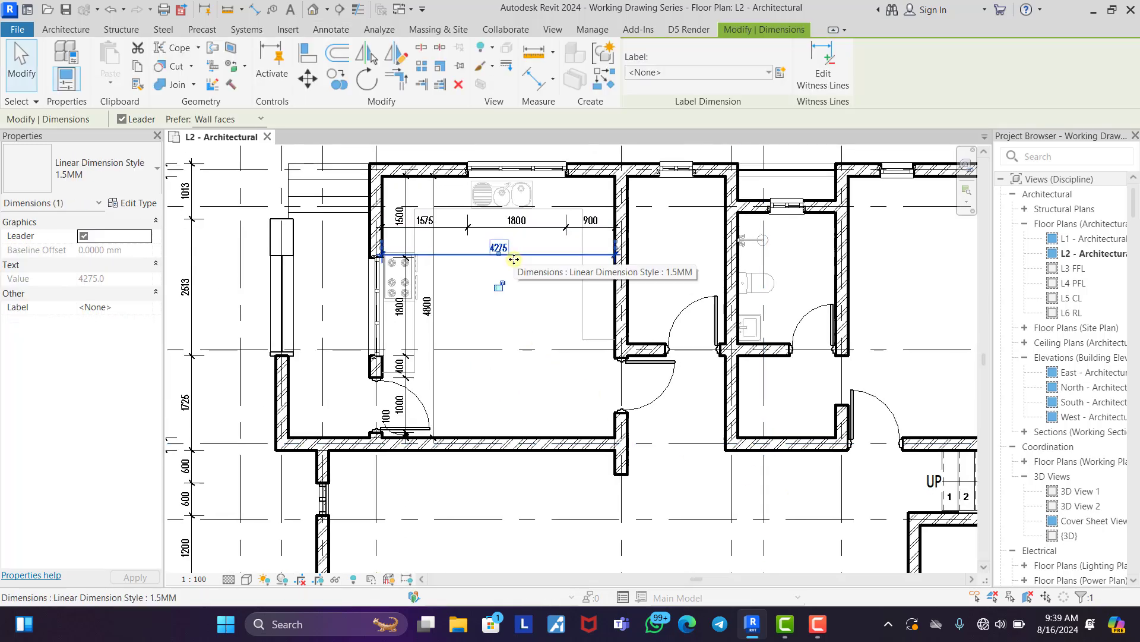
key(d)
key(i)
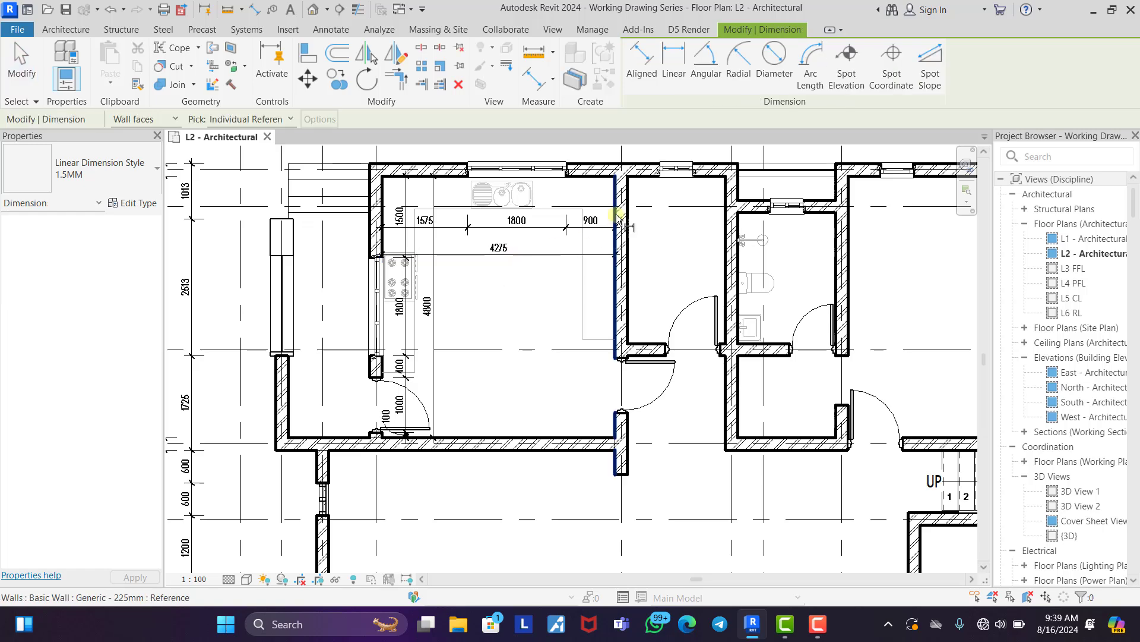
scroll(624, 216, up, 4)
middle_drag(642, 191, 378, 280)
click(351, 284)
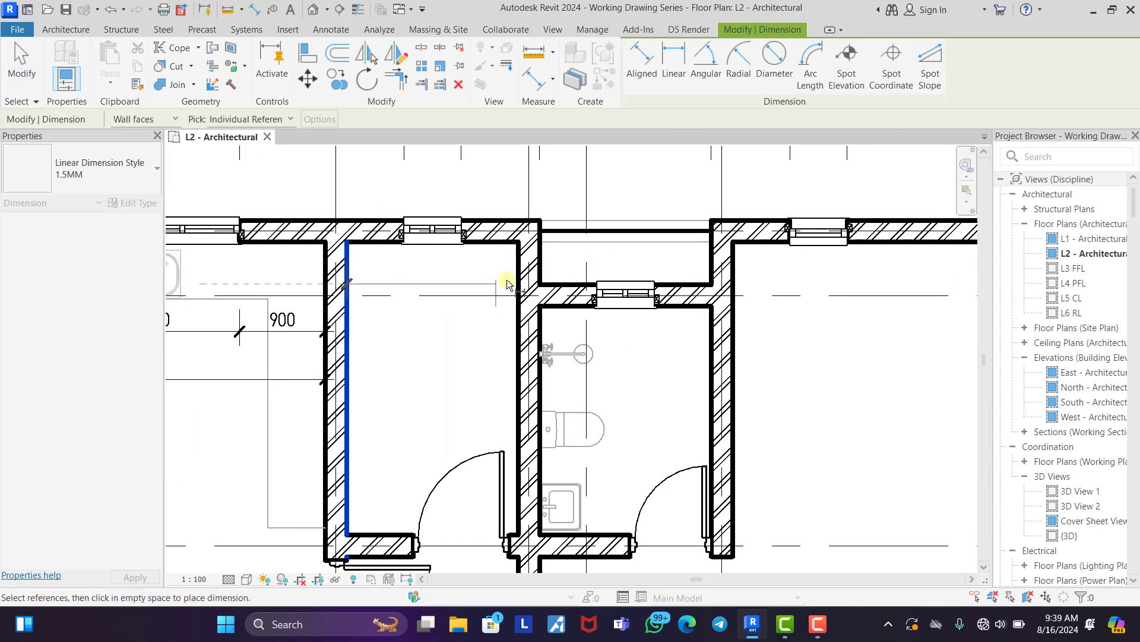
click(518, 275)
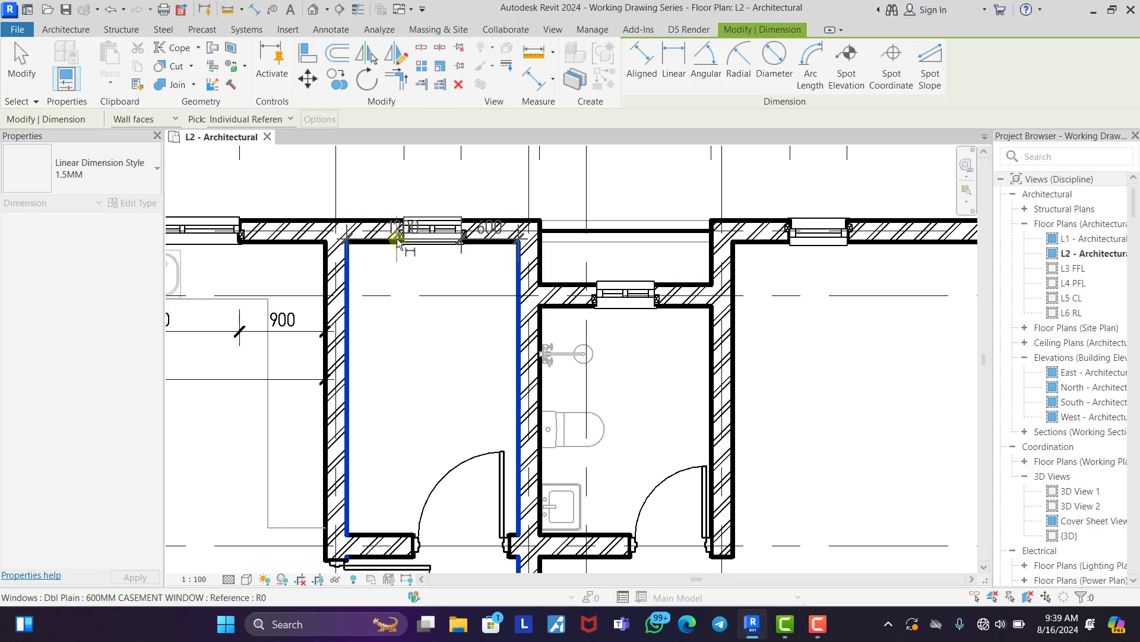
click(443, 281)
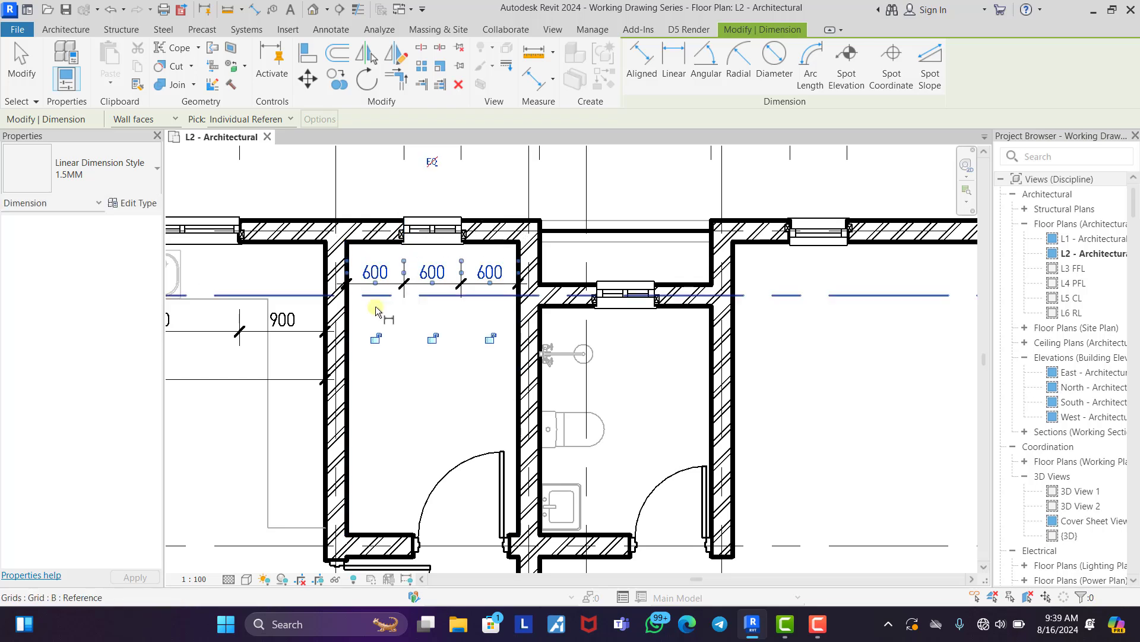
Add an overall aligned dimension for the narrow room's inner width, placed below its window dimension chain.
click(347, 355)
click(520, 355)
click(435, 382)
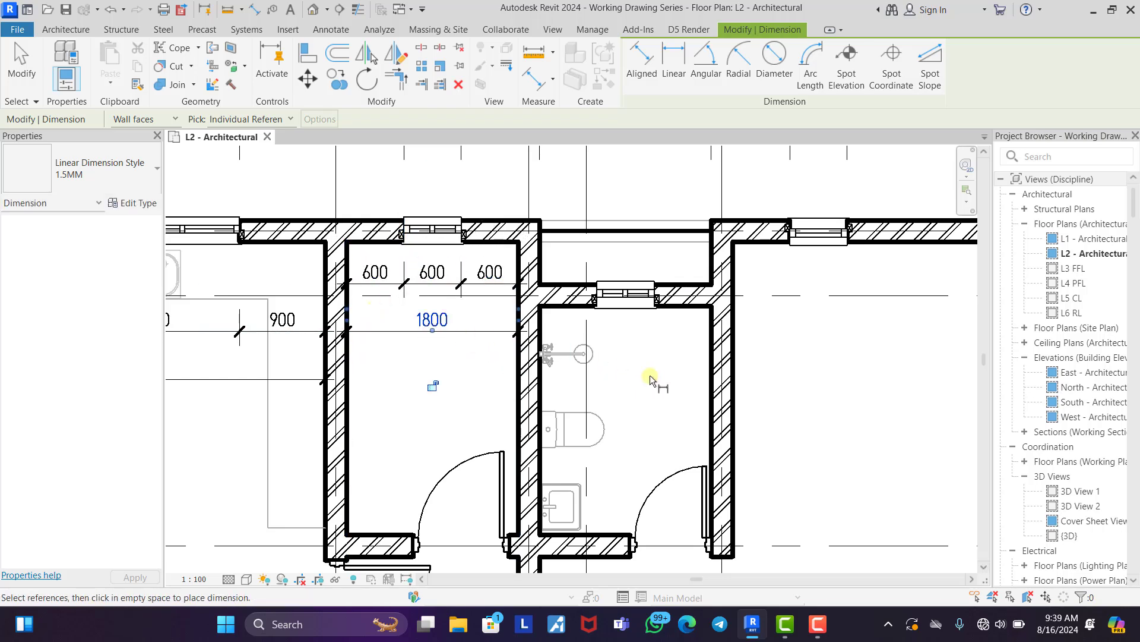
Add an aligned dimension chain across the bathroom, picking both side walls' inner faces and both edges of its window opening.
click(542, 384)
click(711, 363)
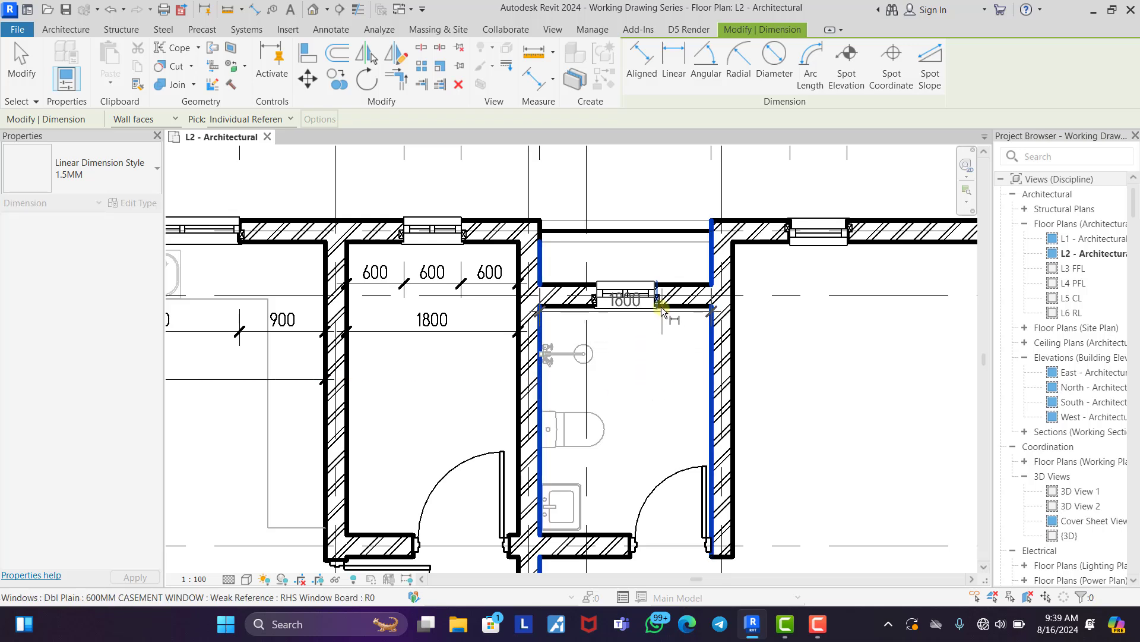
click(655, 304)
click(593, 306)
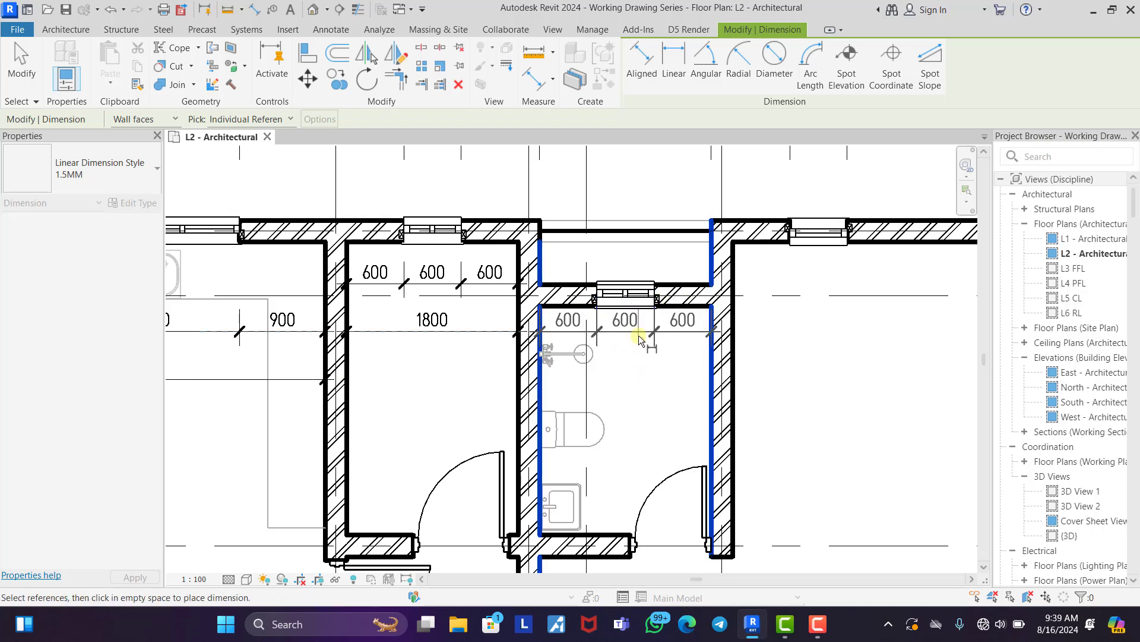
click(640, 339)
Add an overall aligned dimension for the bathroom's inner width, placed below its window dimension chain.
click(542, 397)
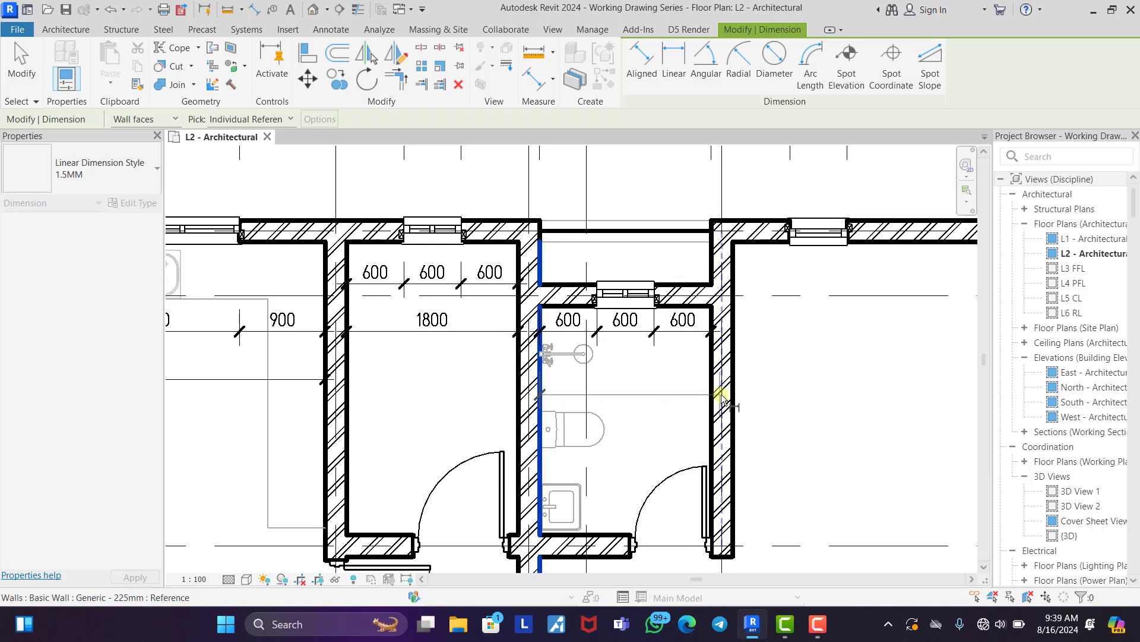
click(709, 396)
click(672, 375)
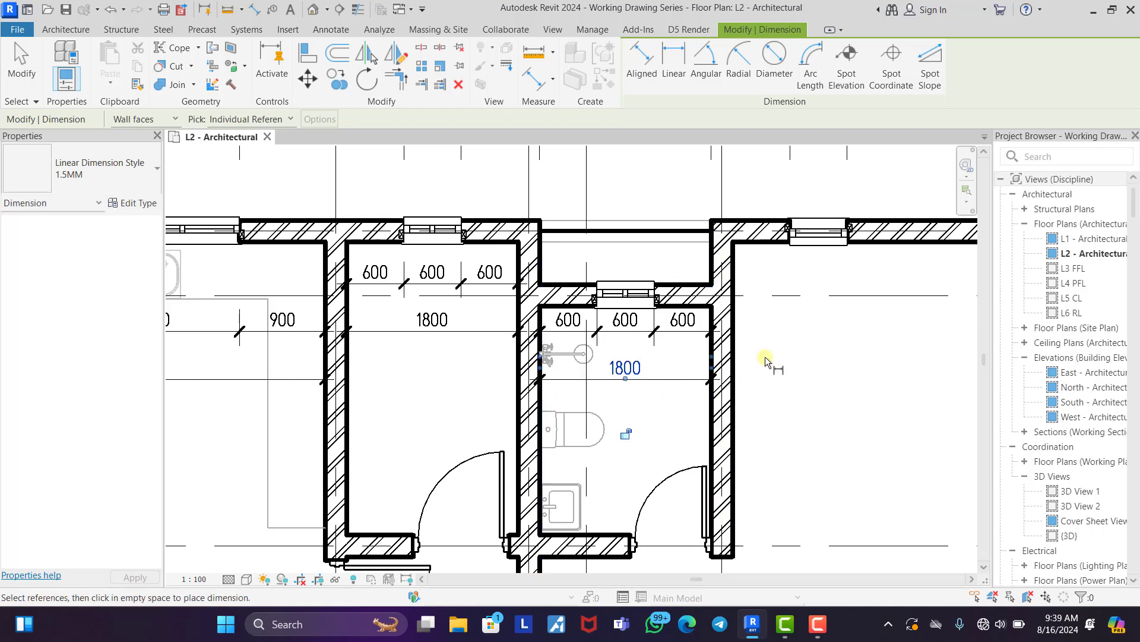
Add an aligned dimension chain across the large room beside the bathroom, picking the inner side wall faces and the edges of both windows.
click(735, 358)
middle_drag(735, 358, 479, 356)
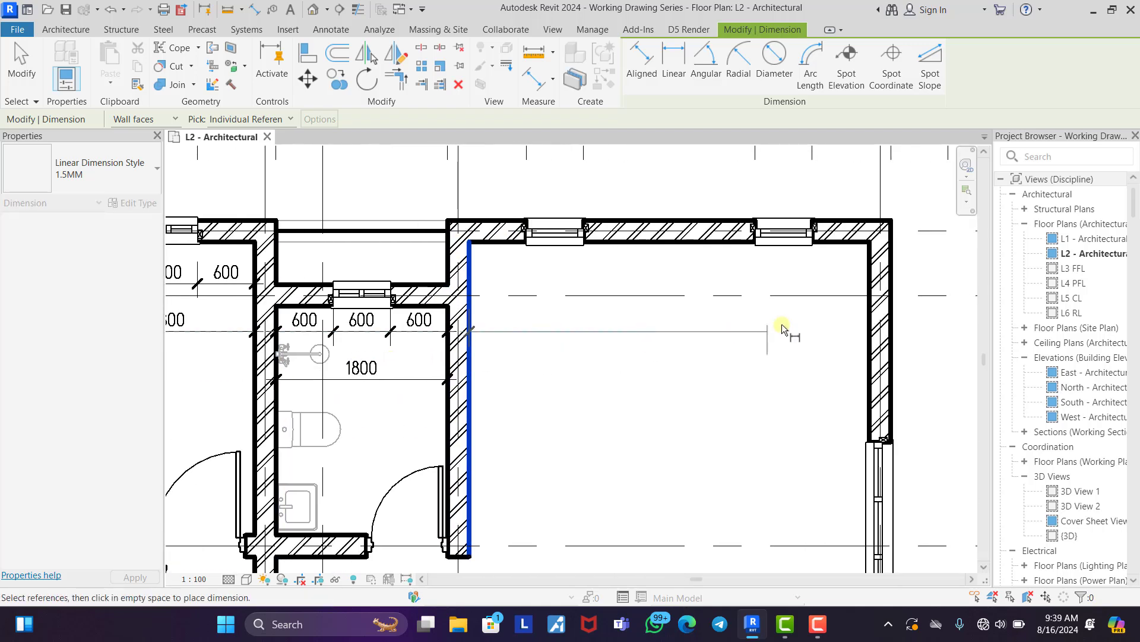
click(865, 322)
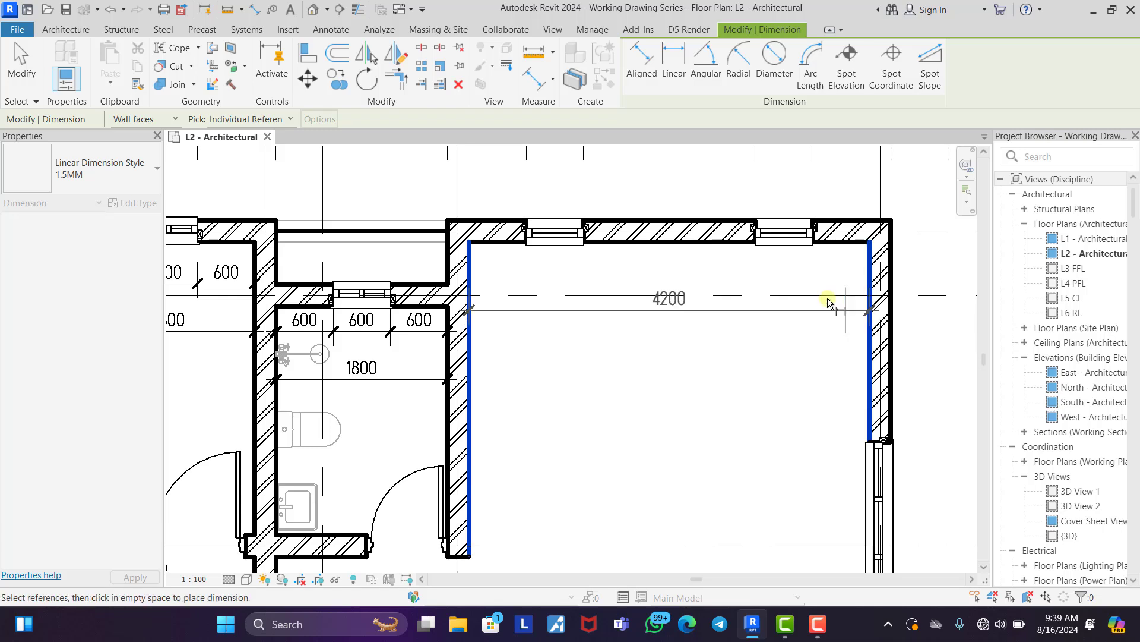
click(759, 242)
click(586, 242)
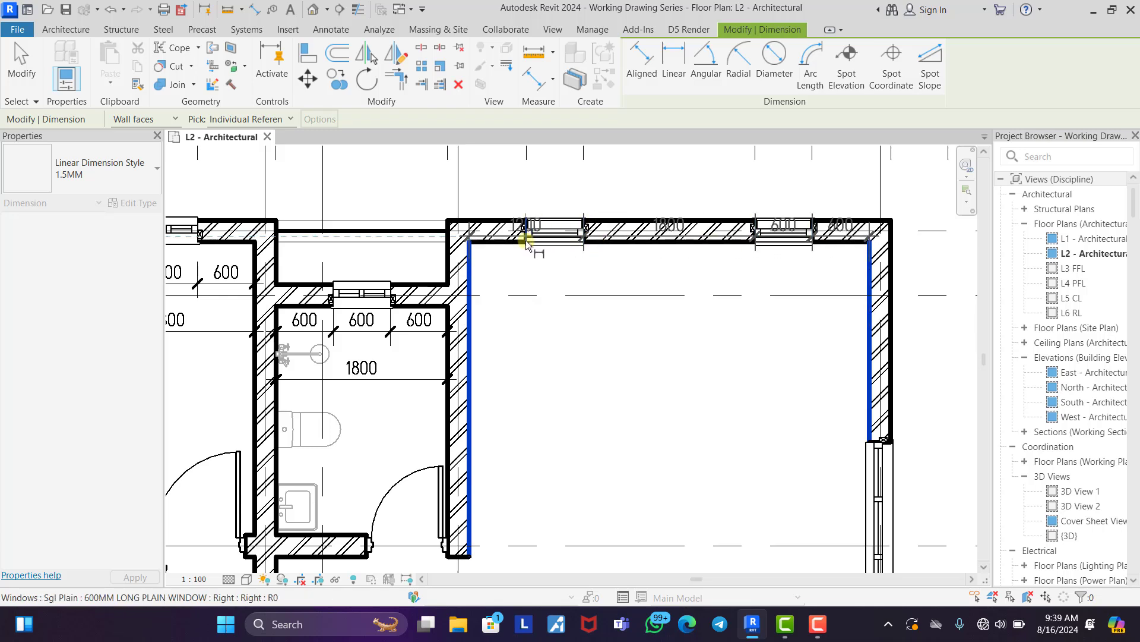
click(527, 242)
click(578, 286)
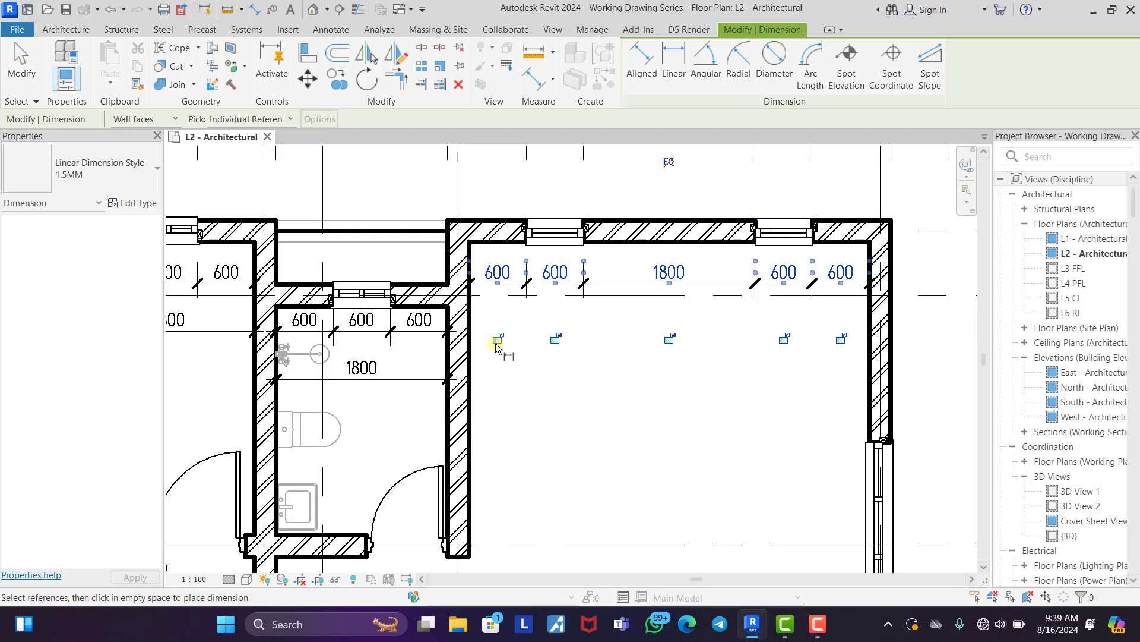
Add an overall aligned dimension for the large room's inner width, placed below its two-window dimension chain.
click(470, 376)
click(871, 364)
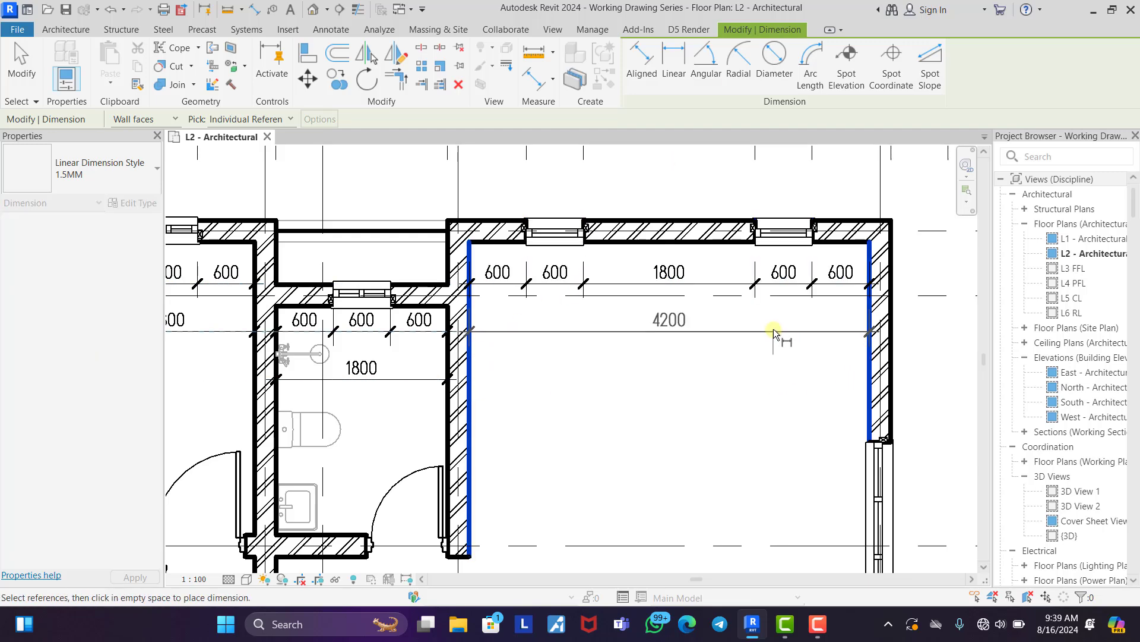
click(774, 329)
Dimension the large room's length beside its outer side wall, with one chain through the window edges and an overall dimension inside it.
scroll(608, 175, down, 2)
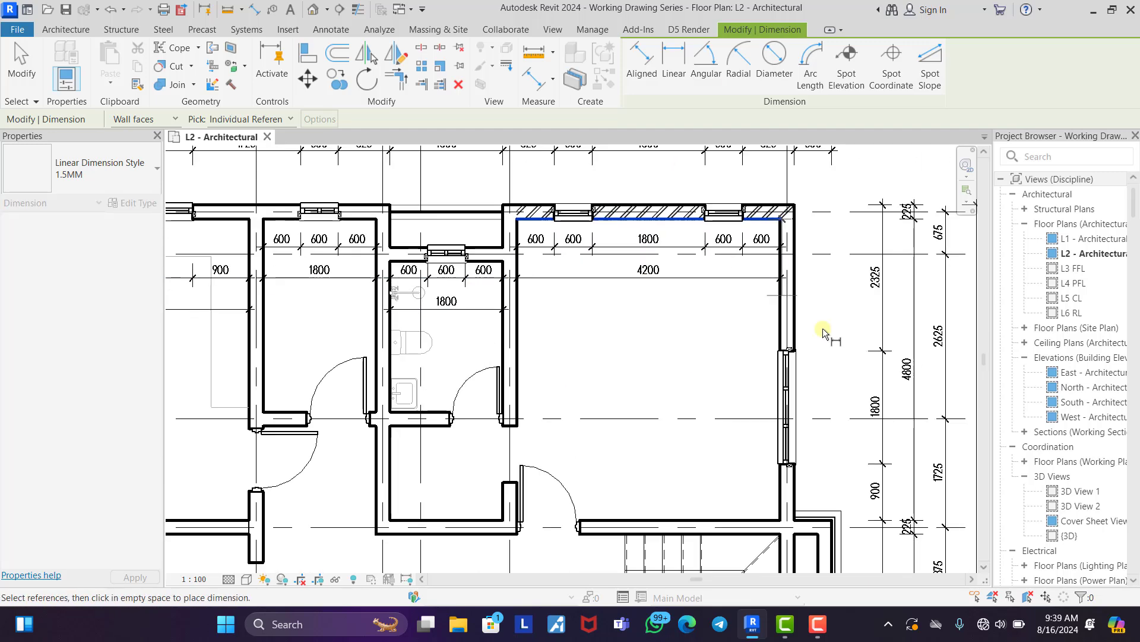
click(783, 347)
click(788, 465)
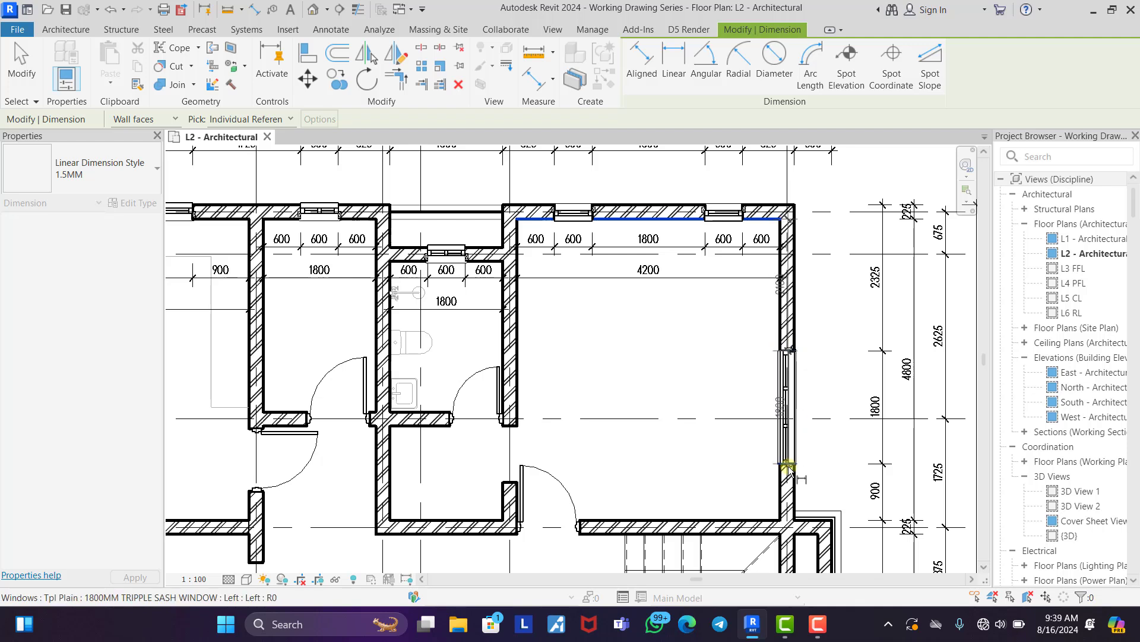
click(717, 520)
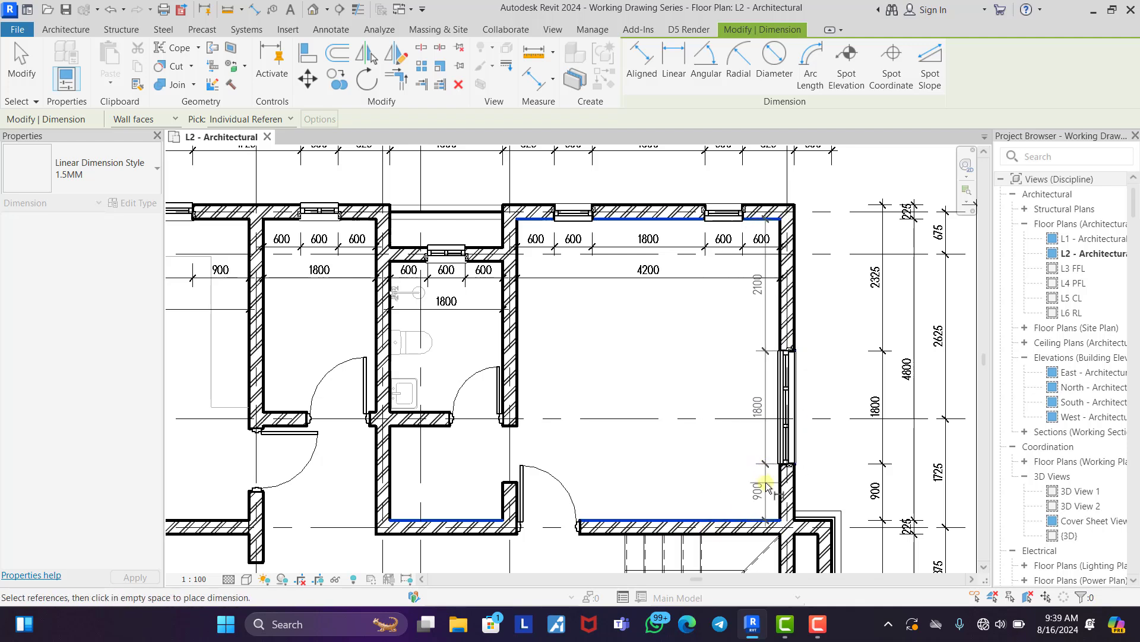
click(766, 487)
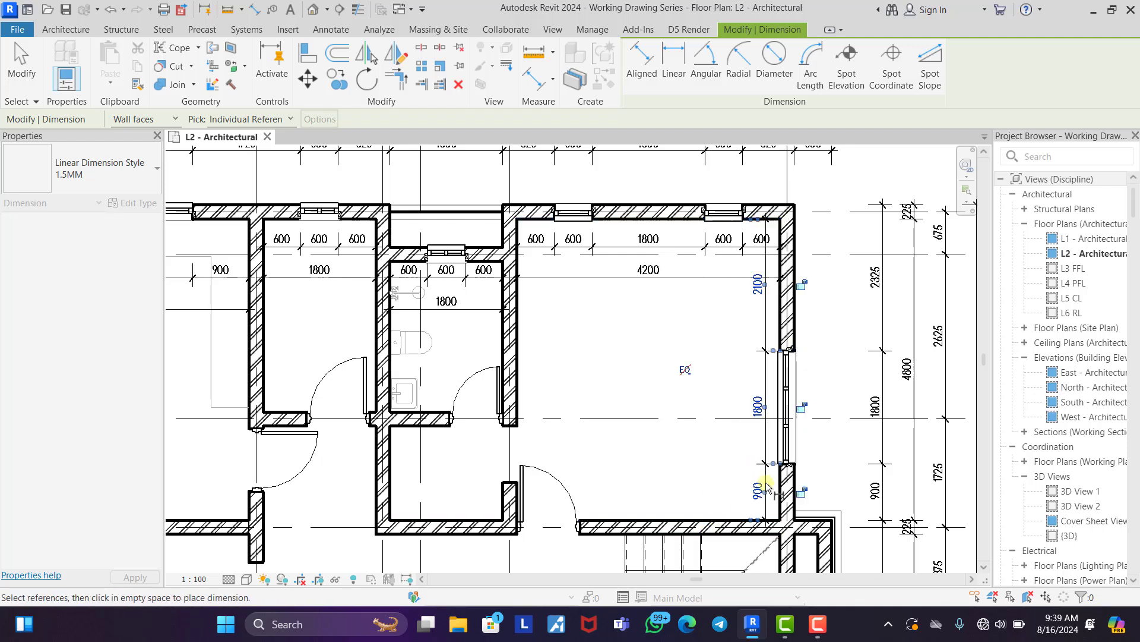
click(724, 522)
click(735, 459)
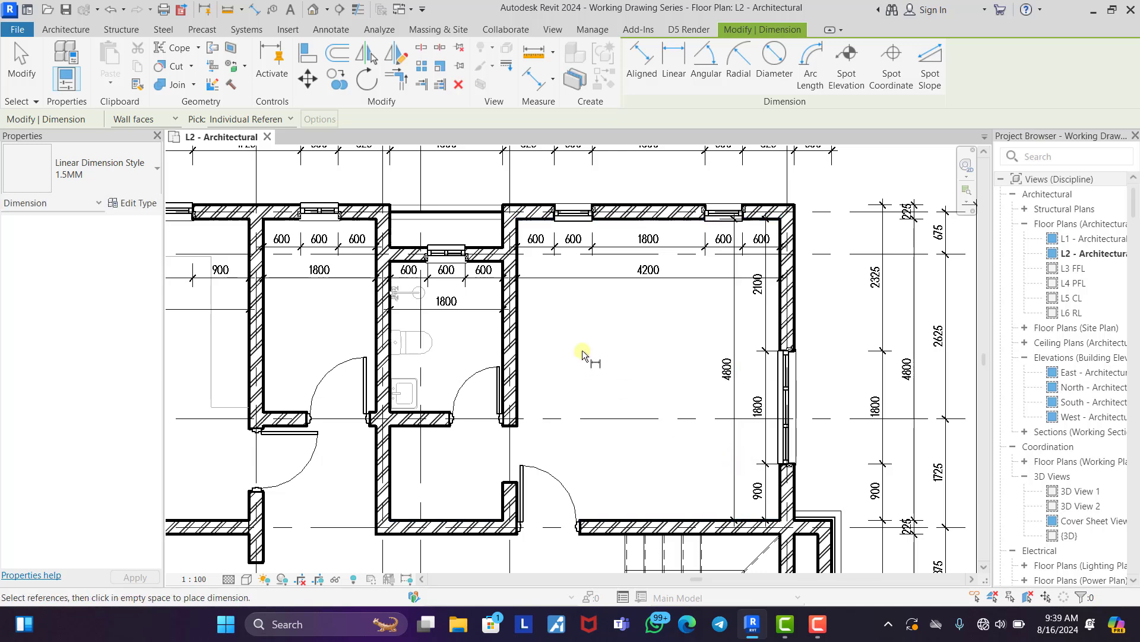
Add aligned dimensions for the inner width and depth of the small recess directly below the bathroom.
scroll(582, 355, down, 3)
scroll(466, 425, up, 4)
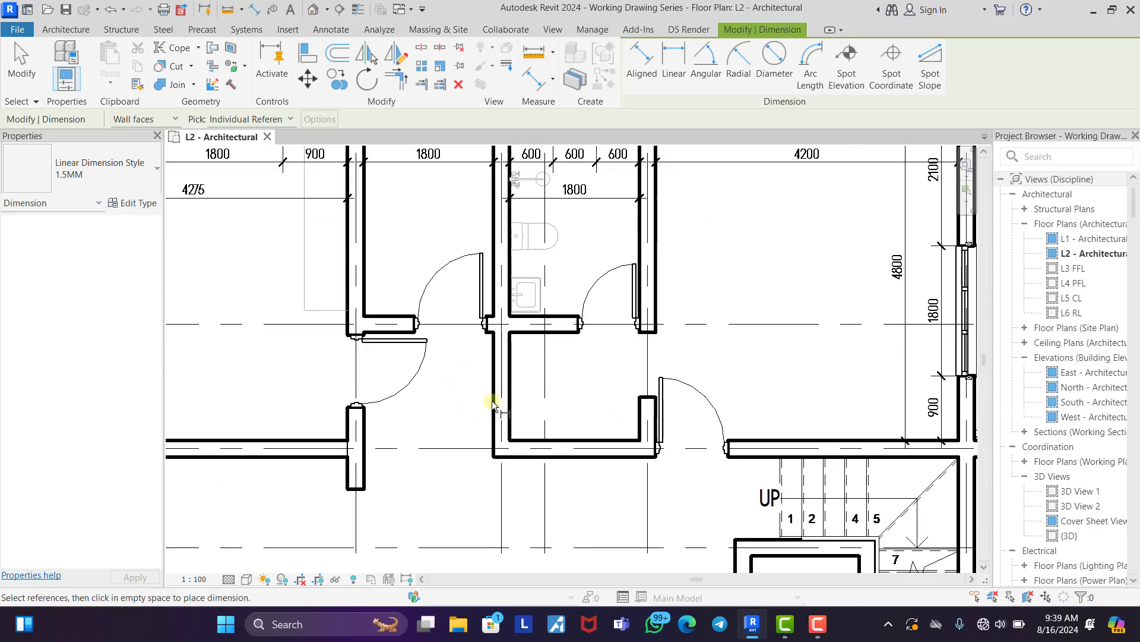
click(644, 411)
click(594, 423)
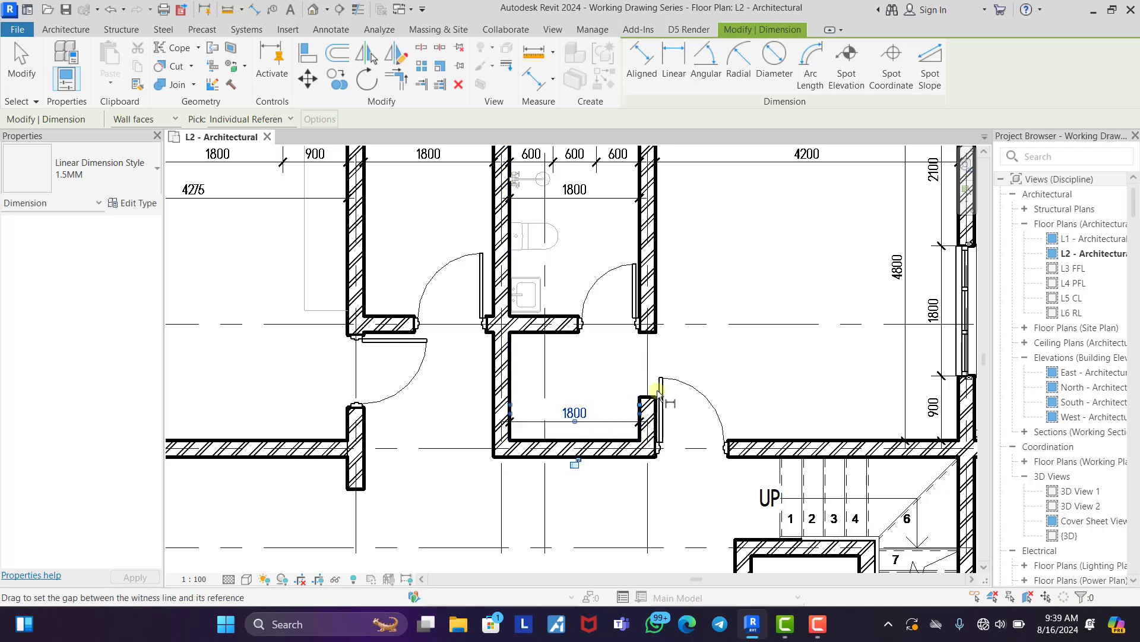
click(533, 440)
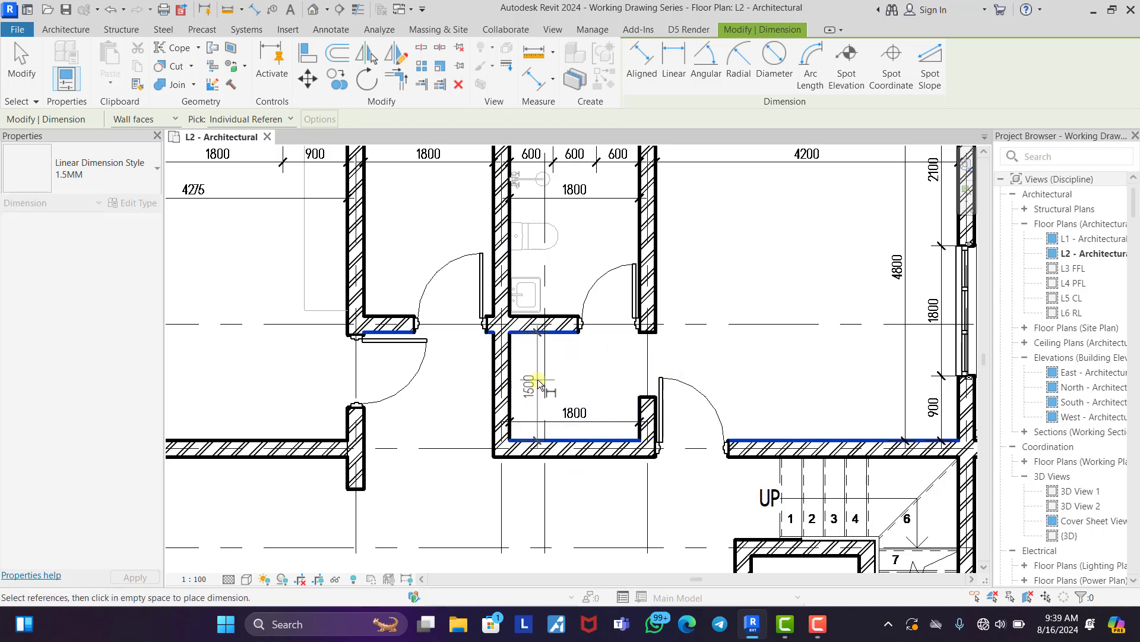
click(538, 386)
Add a continuous dimension chain across the recess, its partition wall and the large room, and delete the duplicate recess width dimension below it.
click(511, 361)
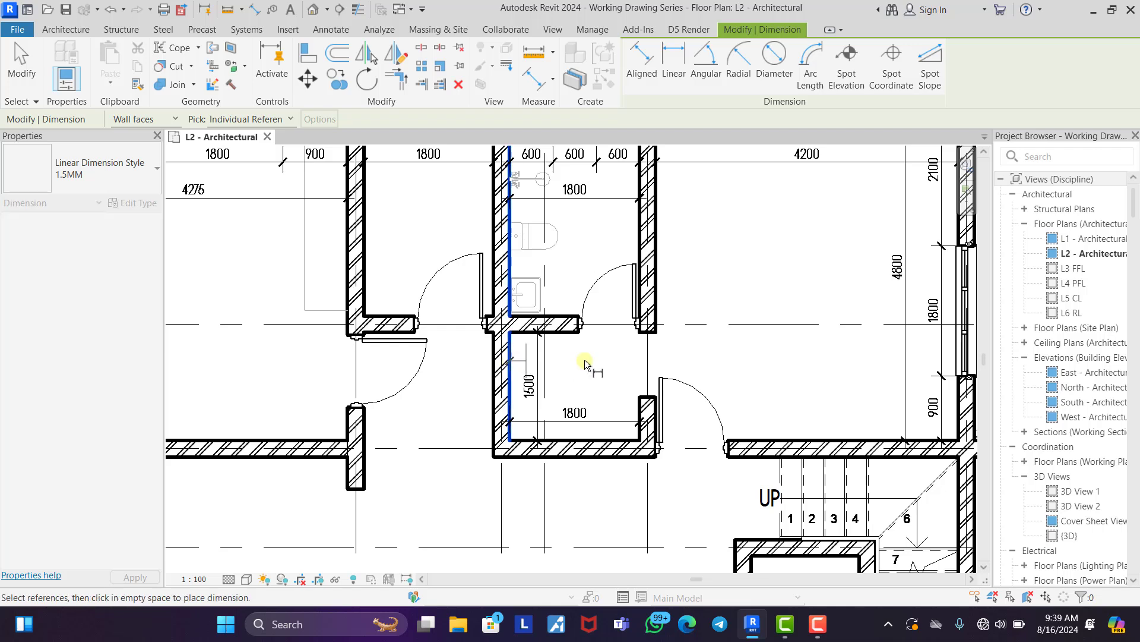
click(655, 255)
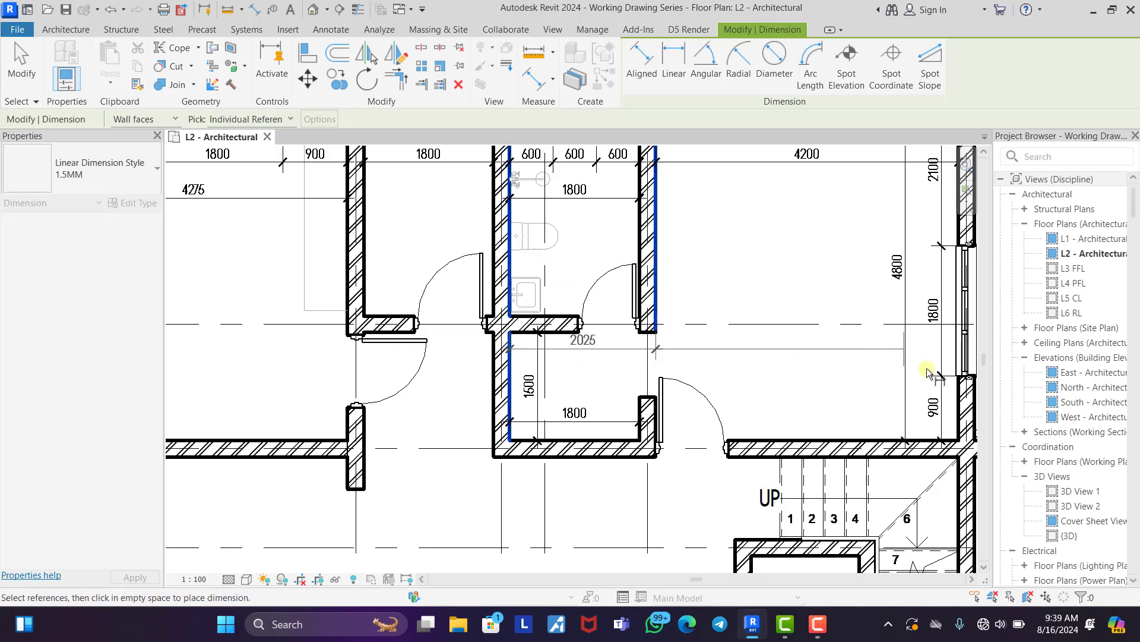
click(957, 392)
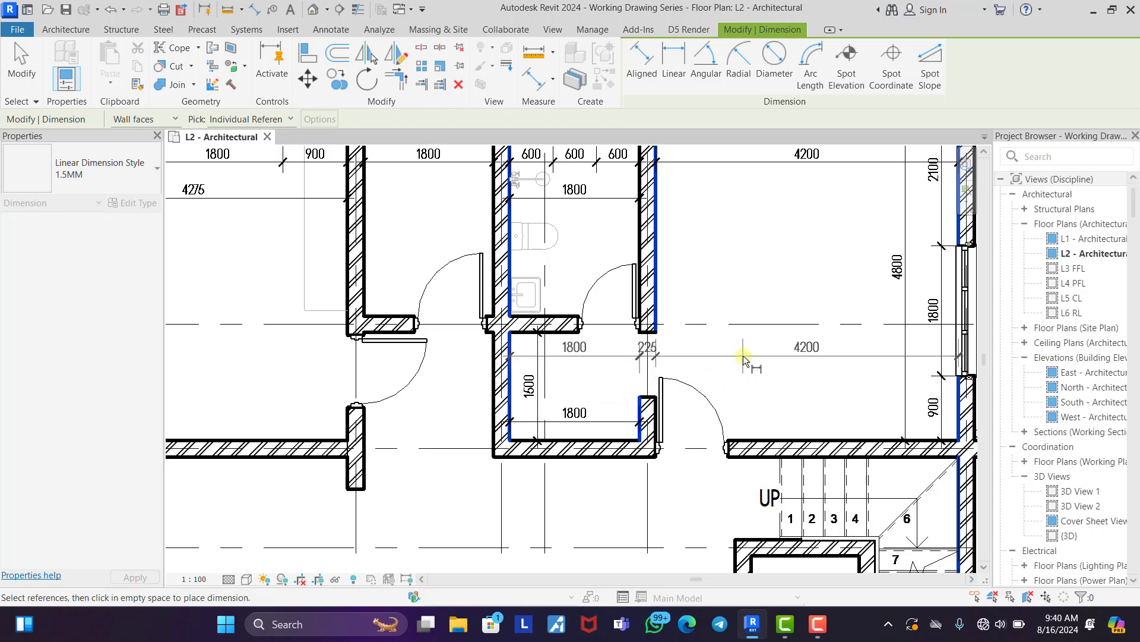
click(743, 355)
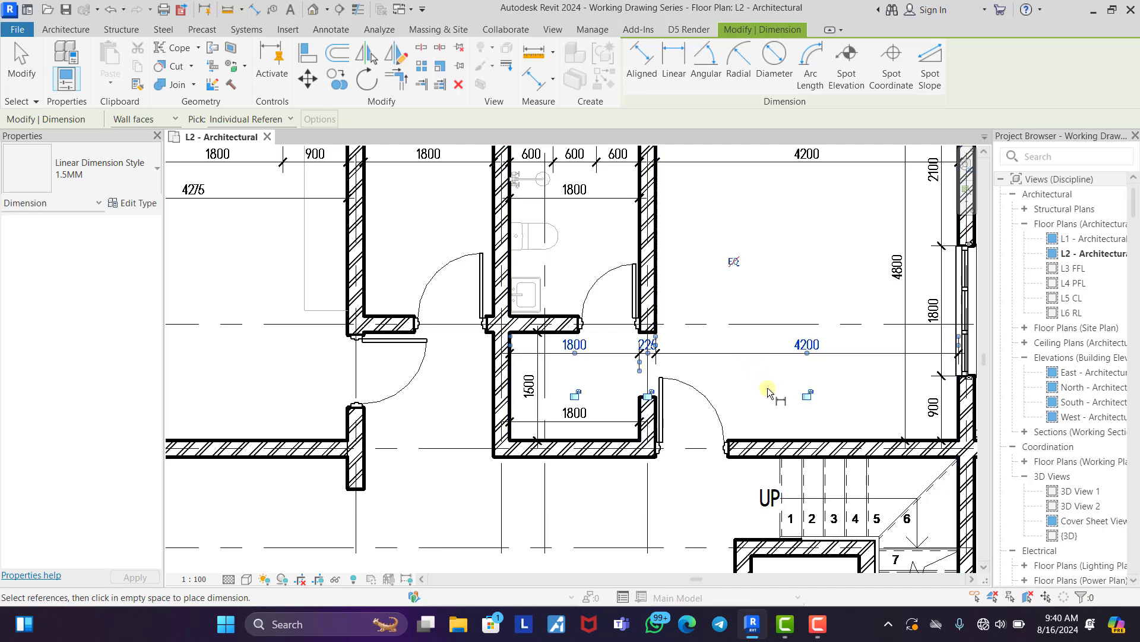
key(Escape)
key(Escape)
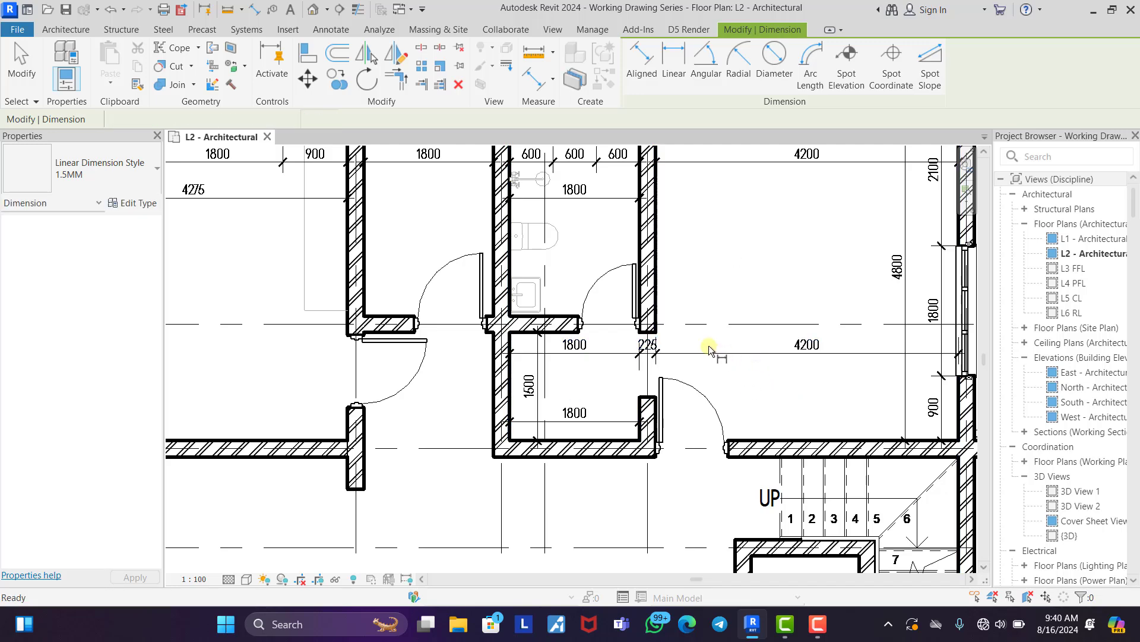
click(579, 415)
key(Delete)
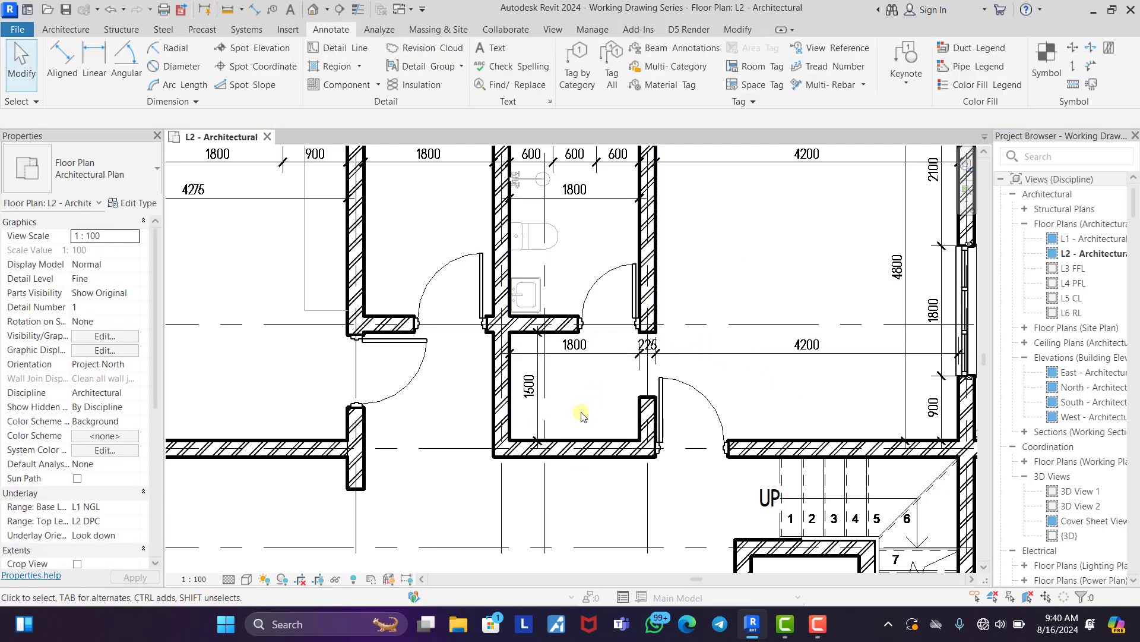
Restart the Aligned Dimension command and dimension the bathroom's inner depth from the window wall to the door wall.
click(738, 29)
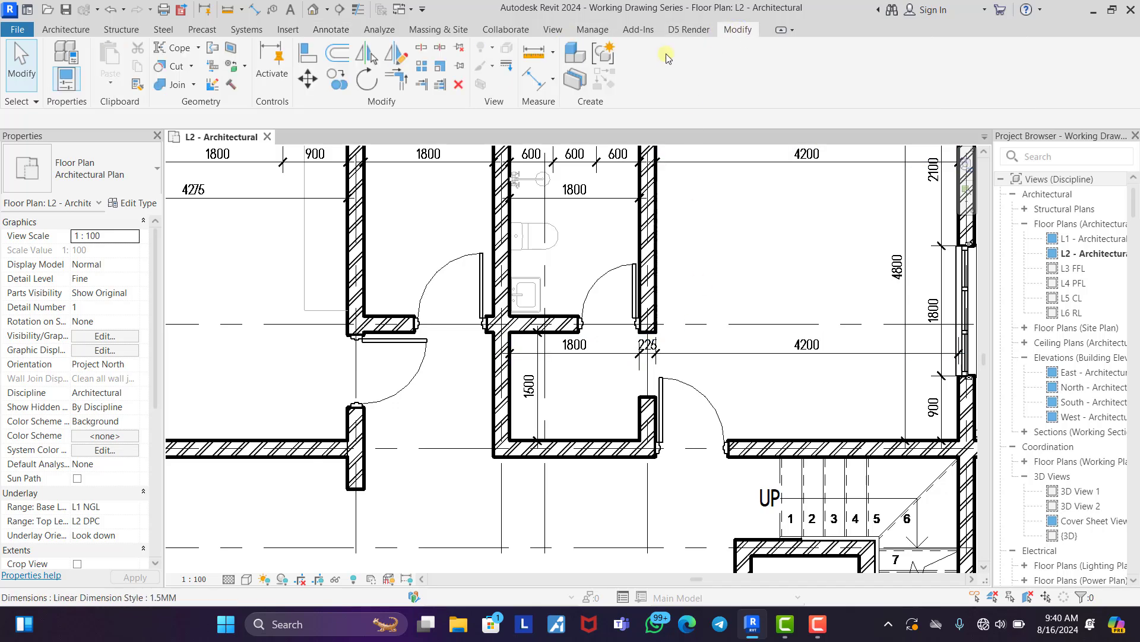
click(534, 79)
middle_drag(612, 321, 596, 474)
scroll(541, 285, up, 2)
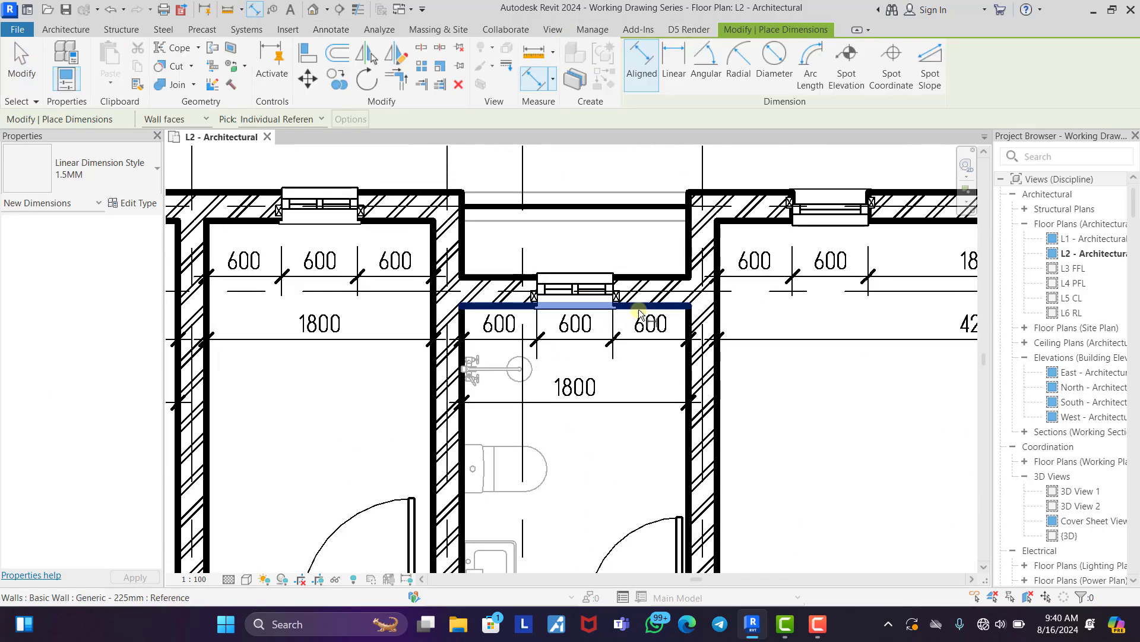
click(649, 306)
scroll(612, 288, down, 1)
scroll(615, 291, down, 1)
click(574, 502)
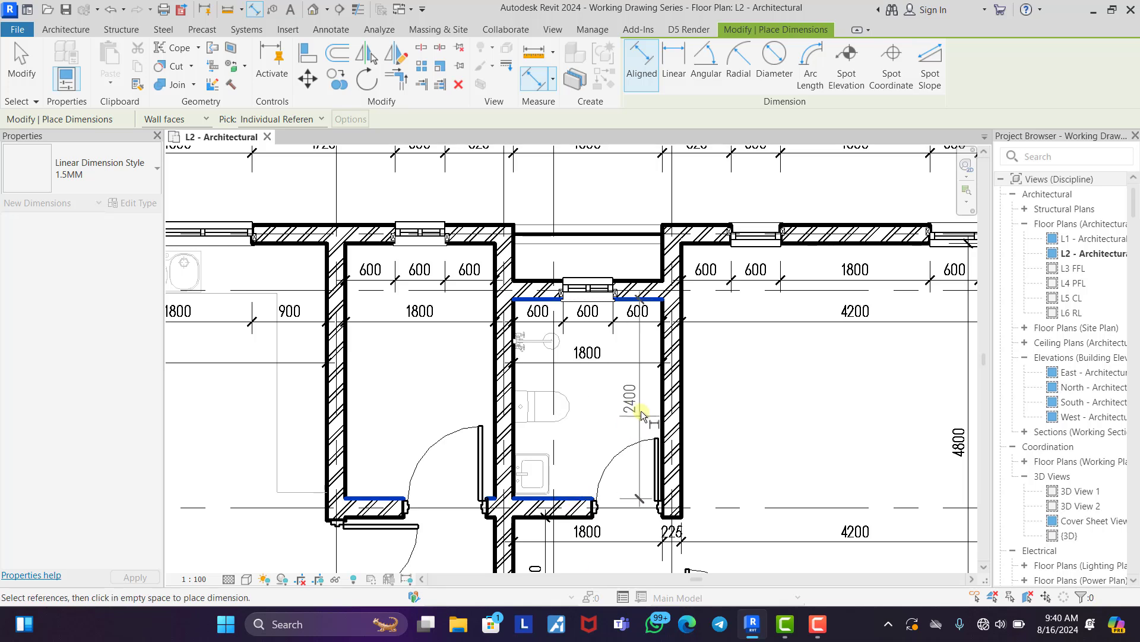
click(545, 440)
Add an aligned dimension for the narrow room's inner depth between its window wall and door wall.
click(369, 243)
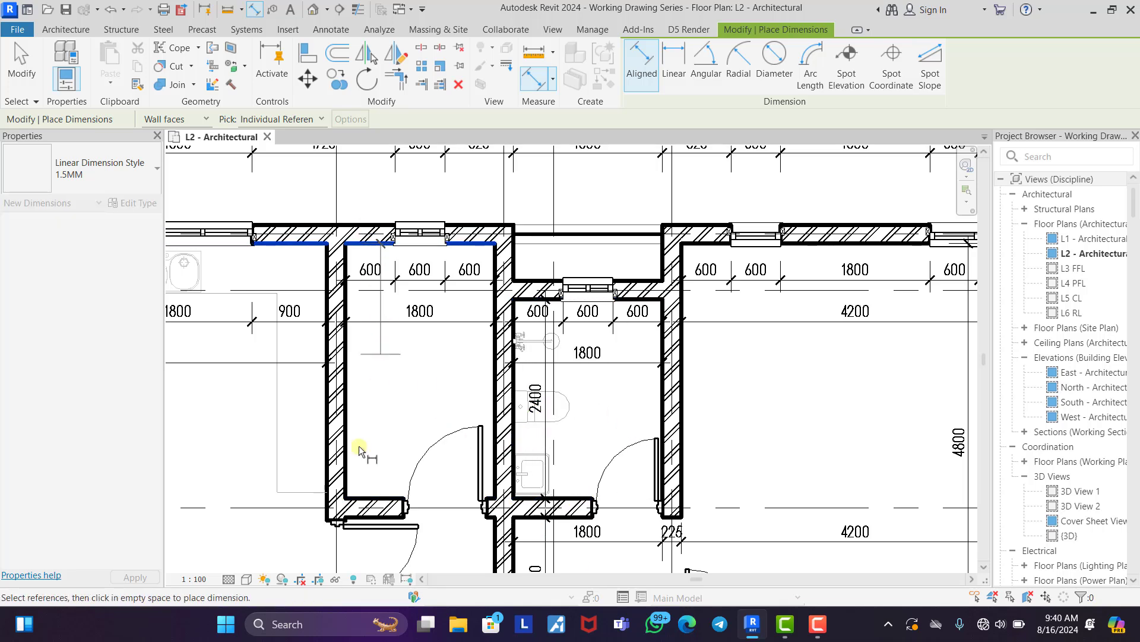
click(371, 498)
click(378, 455)
Add an aligned dimension across the passage below the narrow room, between its facing wall faces, and end the dimension command.
middle_drag(376, 458, 468, 237)
scroll(544, 311, down, 3)
scroll(489, 323, up, 3)
click(384, 332)
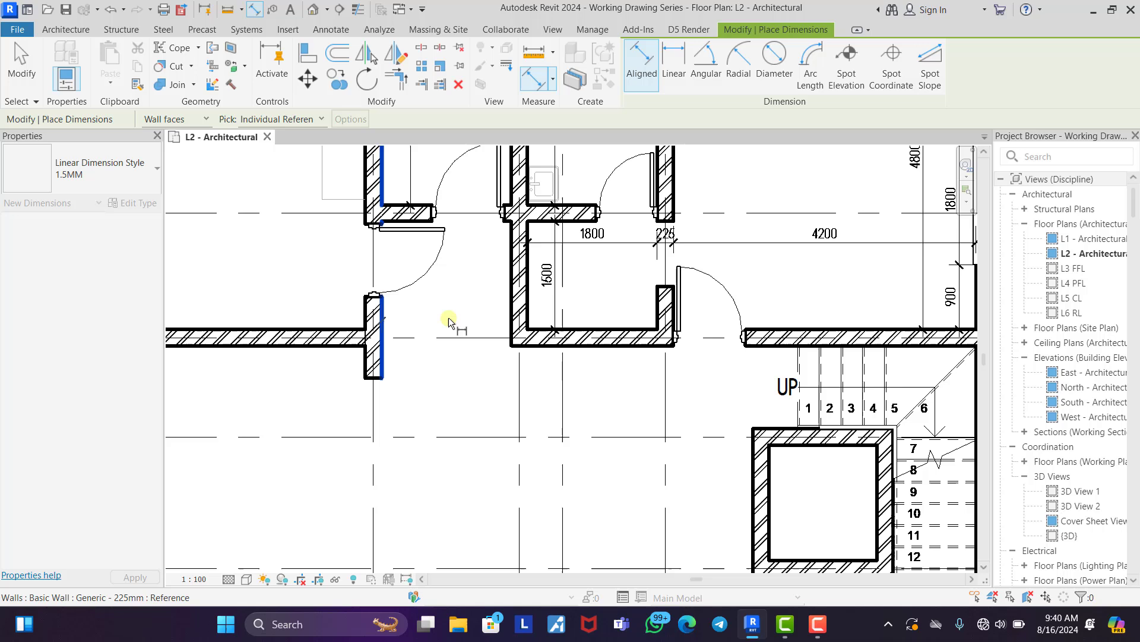
click(512, 314)
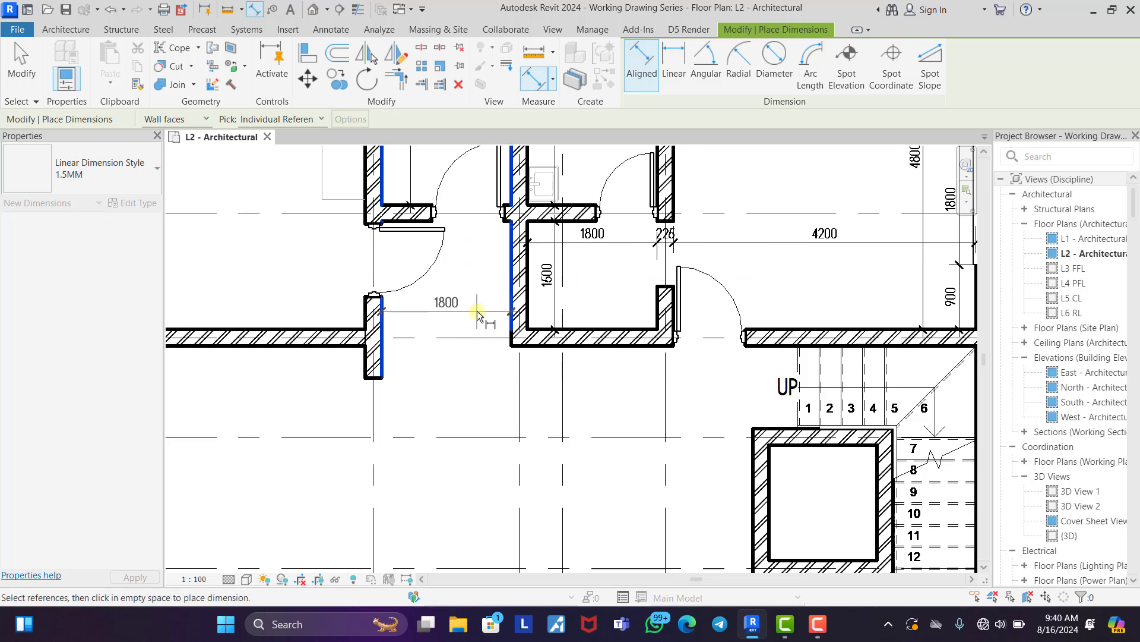
click(477, 311)
scroll(583, 311, up, 2)
middle_drag(537, 322, 441, 343)
scroll(491, 331, down, 4)
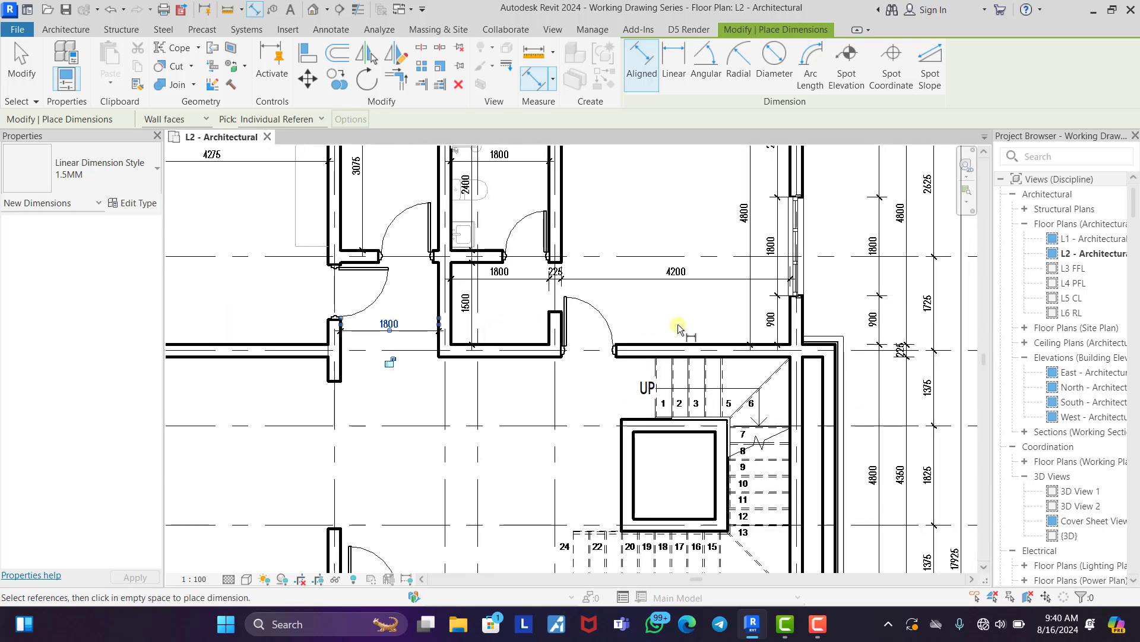
middle_drag(679, 328, 603, 378)
right_click(581, 274)
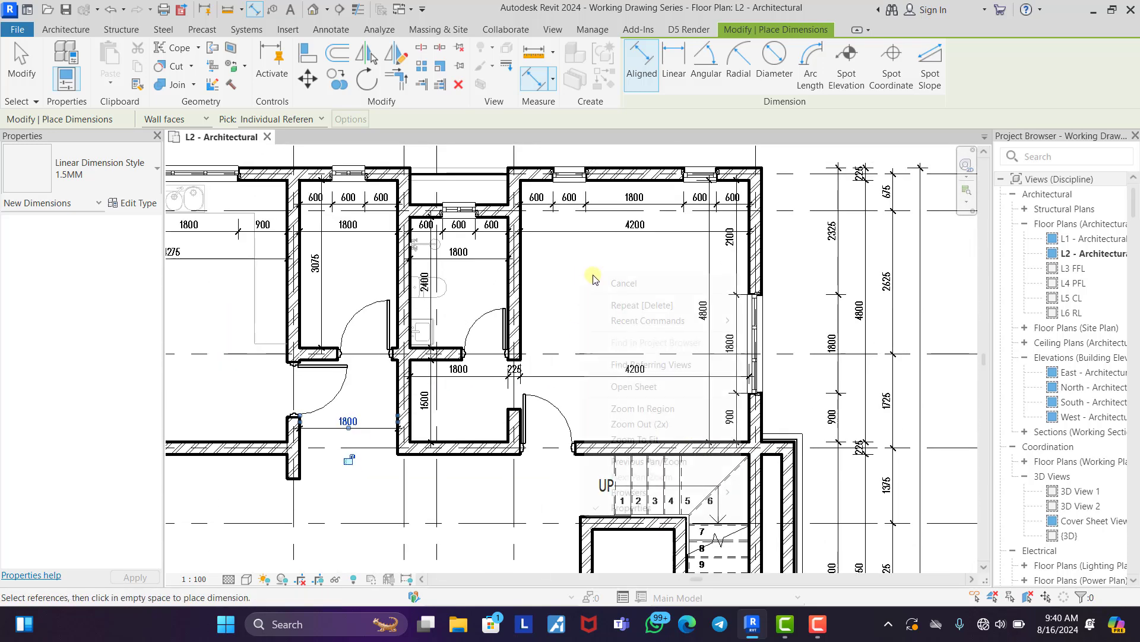
click(611, 283)
right_click(617, 280)
click(645, 290)
Edit the witness lines of the dimension chain across the recess and large room to include both edges of the 900 mm door.
click(634, 378)
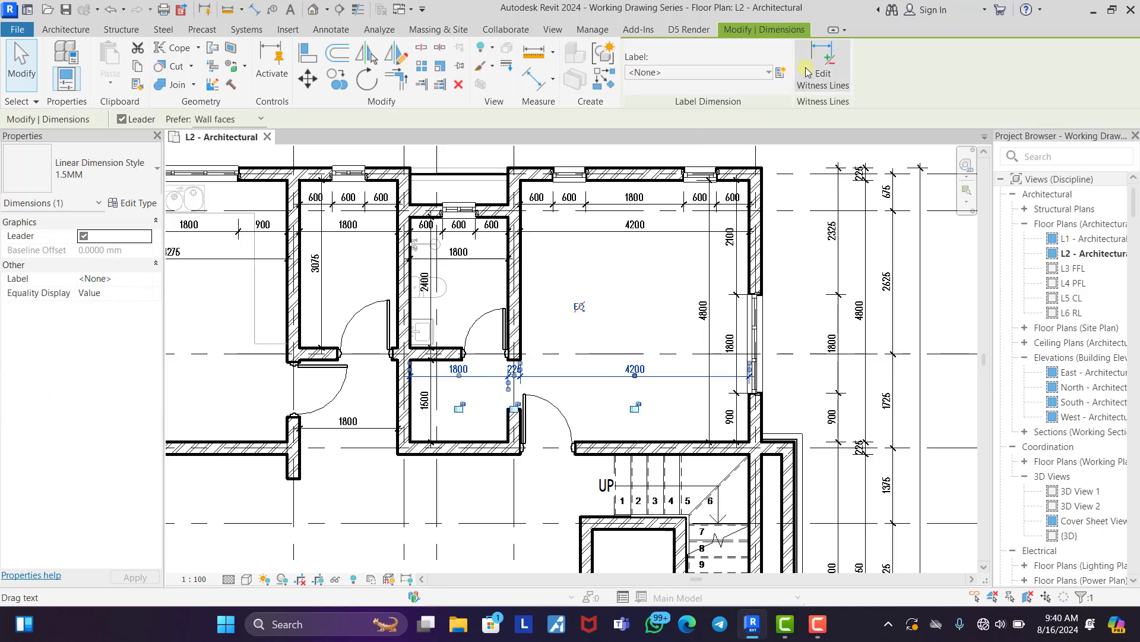
key(e)
key(w)
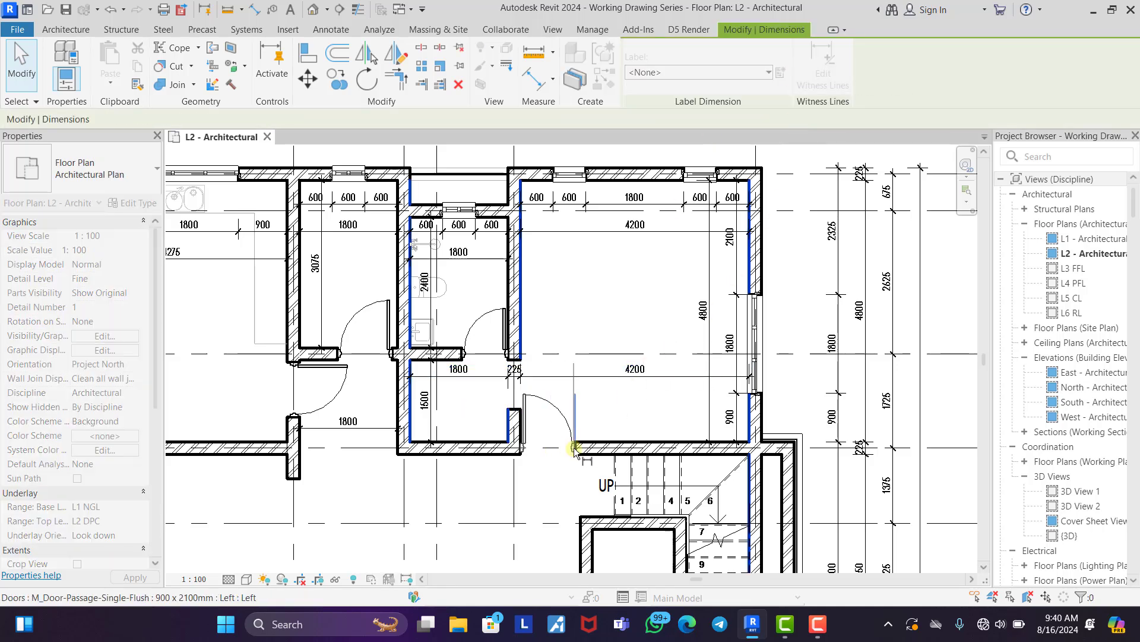
click(575, 448)
scroll(553, 427, up, 3)
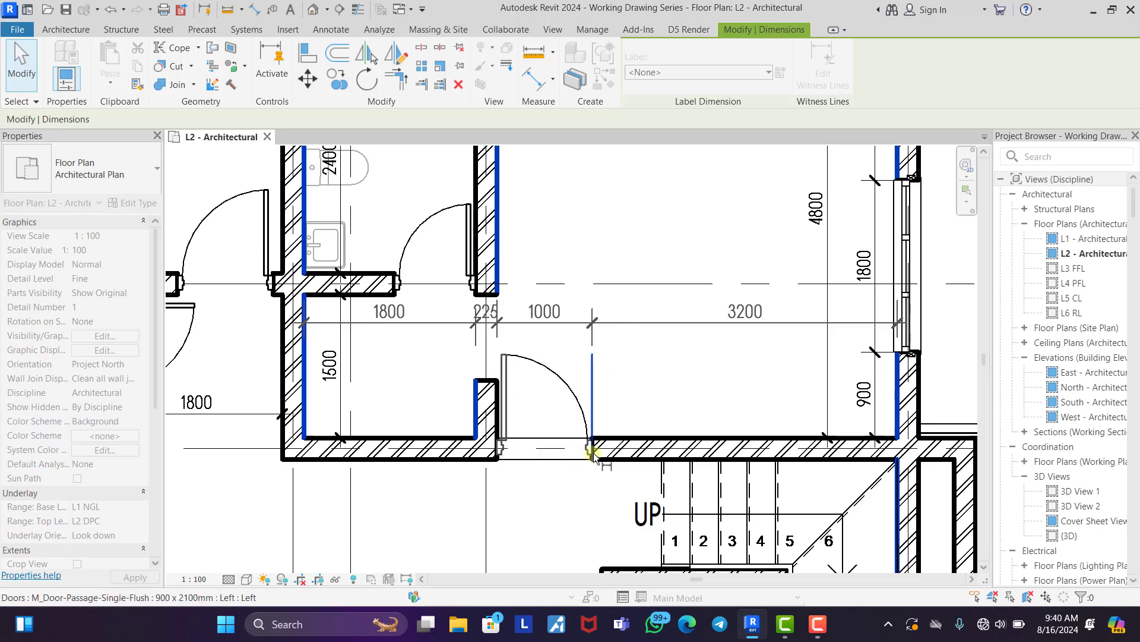
scroll(587, 455, up, 3)
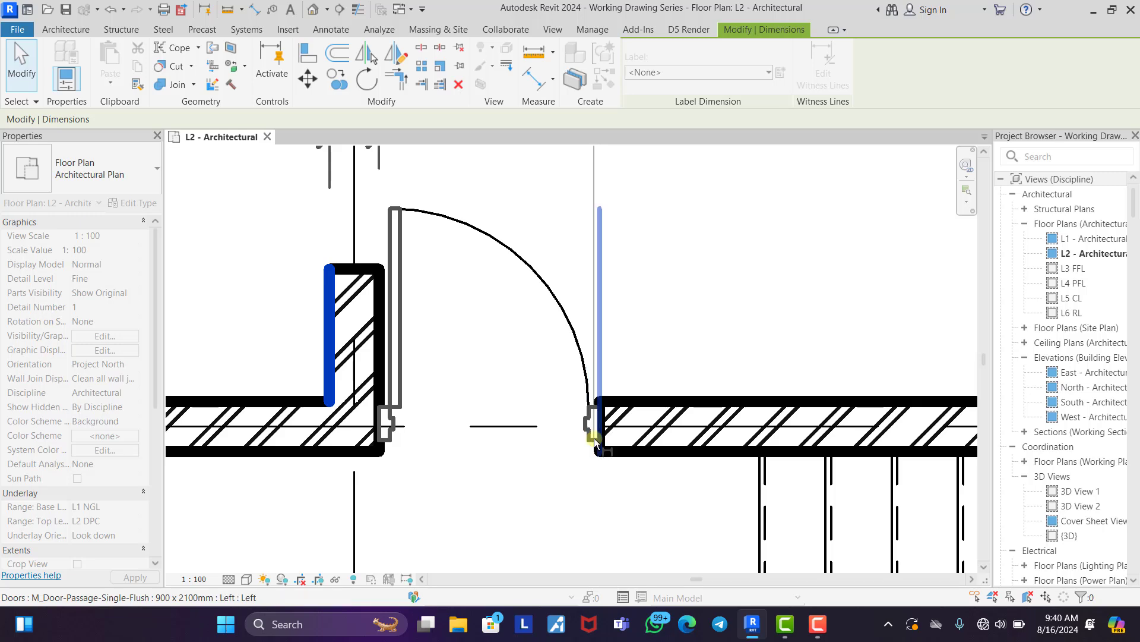
click(589, 450)
click(389, 434)
scroll(498, 509, down, 3)
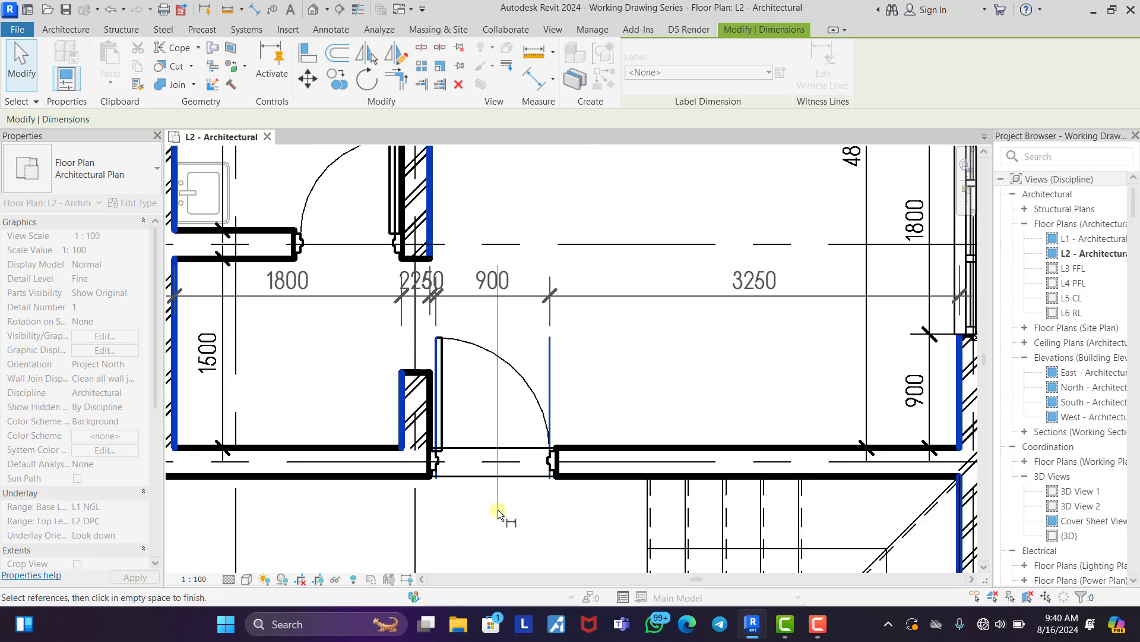
click(606, 299)
key(Escape)
key(Escape)
Remove the recess's wall references from the same chain, leaving it running from the large room's wall face across the door to the opposite wall.
scroll(608, 312, up, 2)
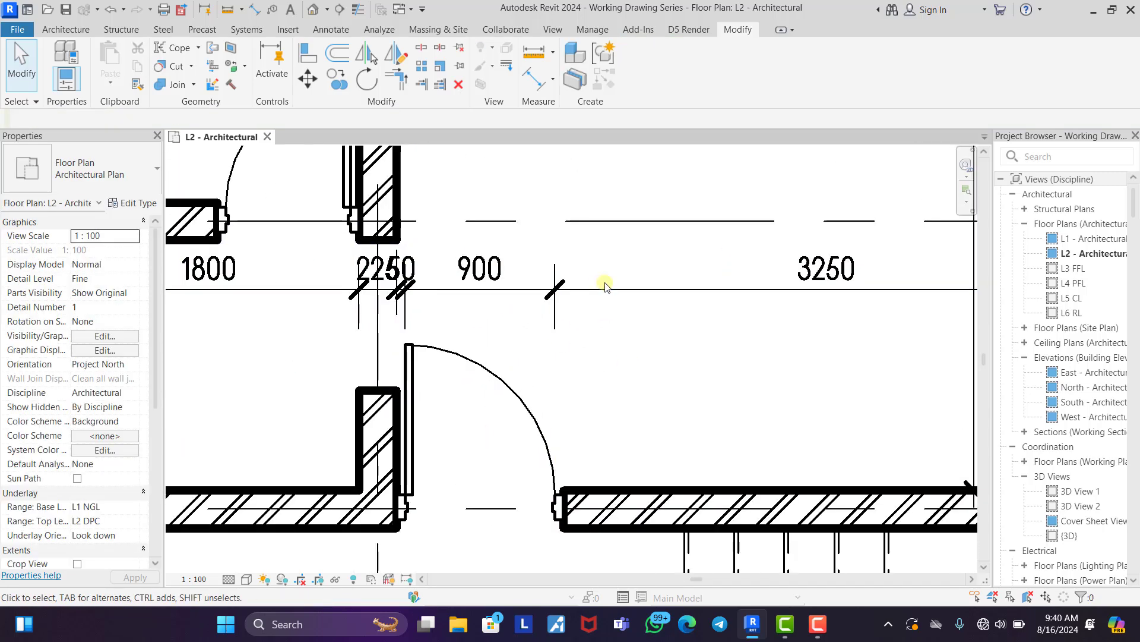
click(363, 270)
click(823, 66)
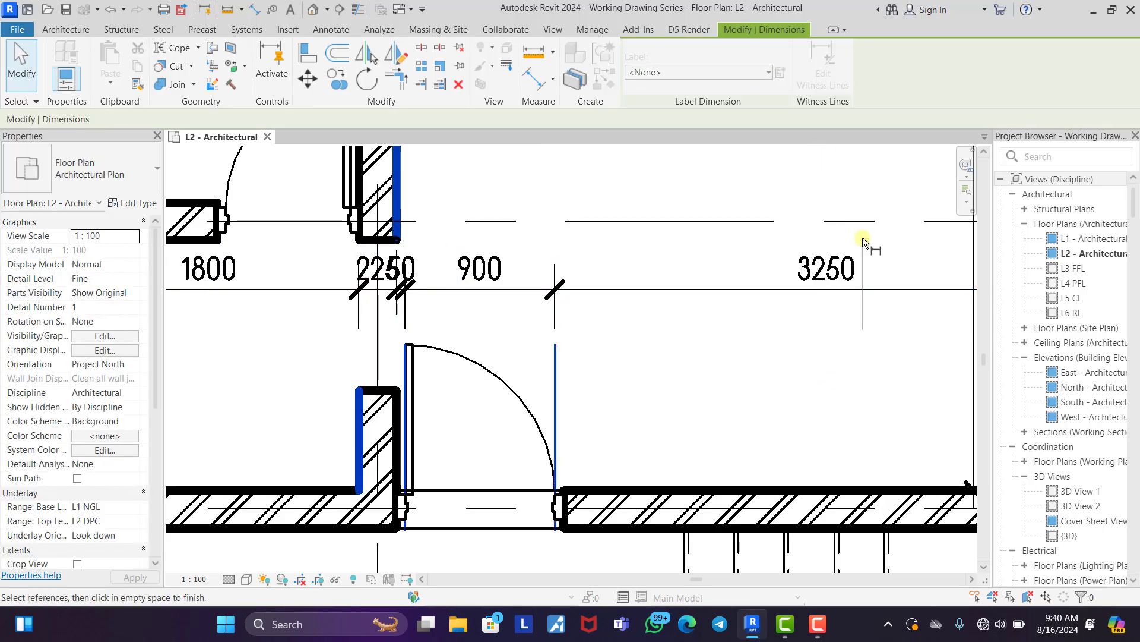
scroll(864, 237, down, 2)
click(480, 390)
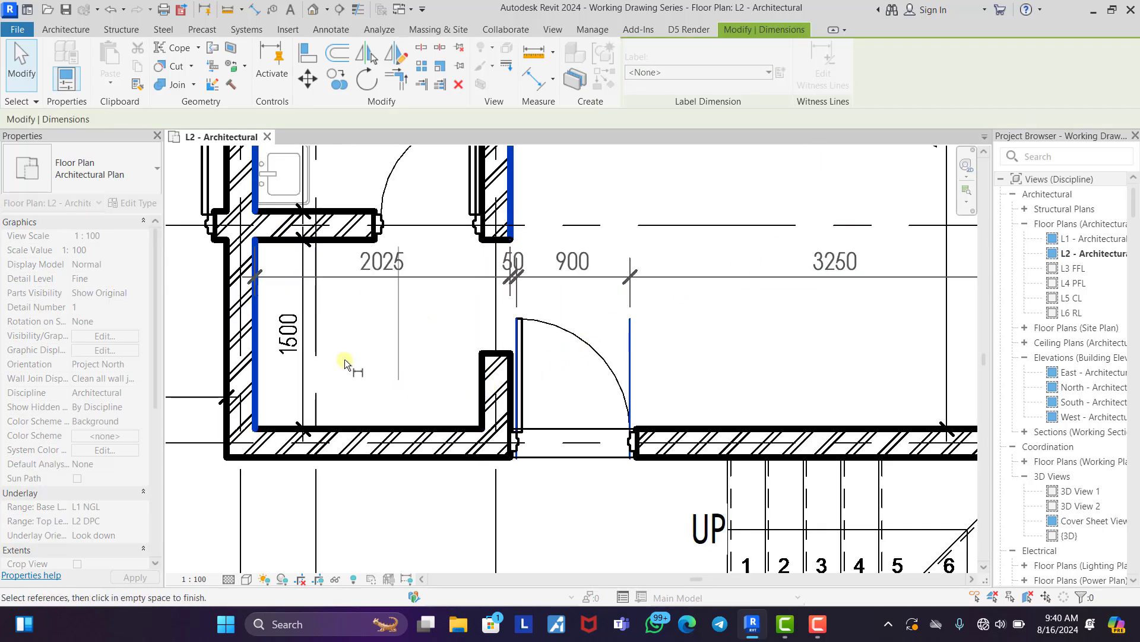
click(255, 339)
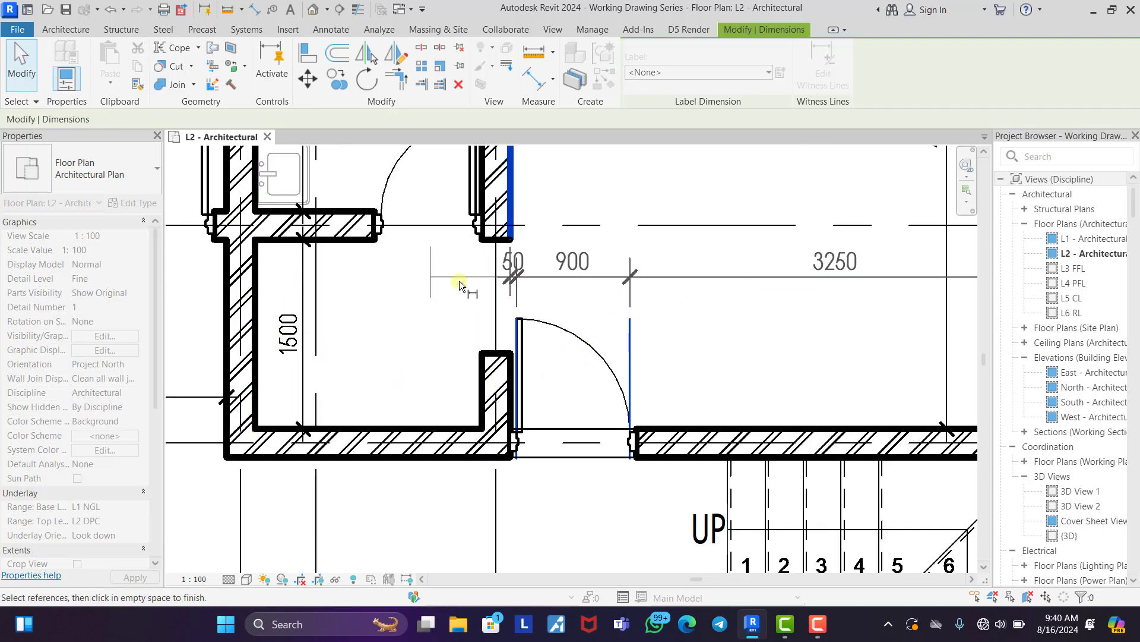
click(513, 205)
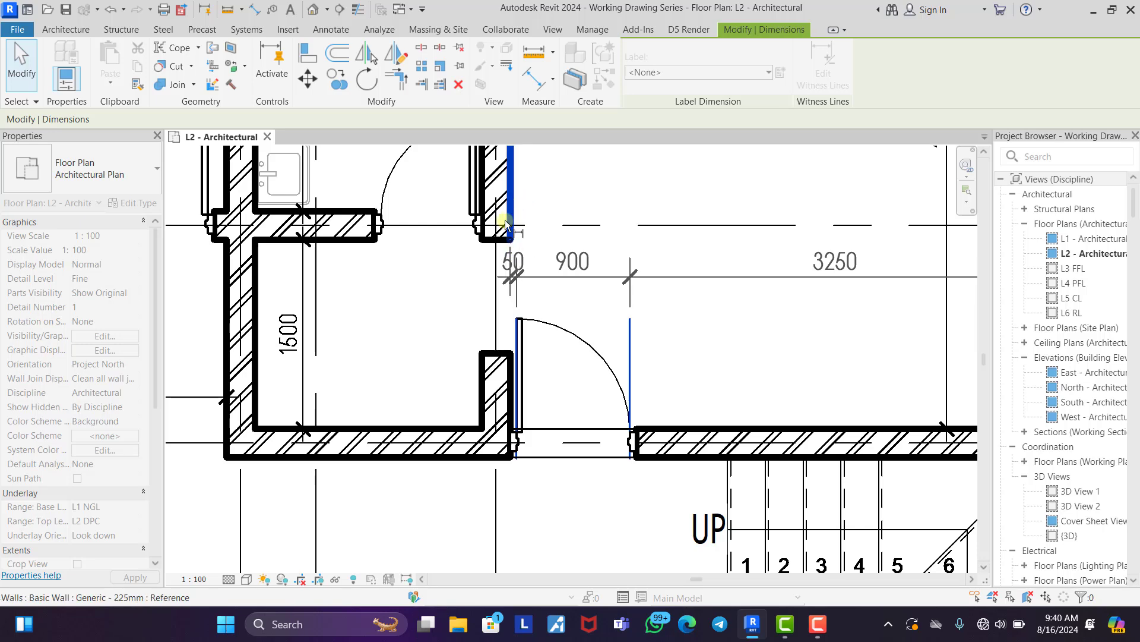
click(737, 268)
scroll(471, 326, down, 2)
click(650, 356)
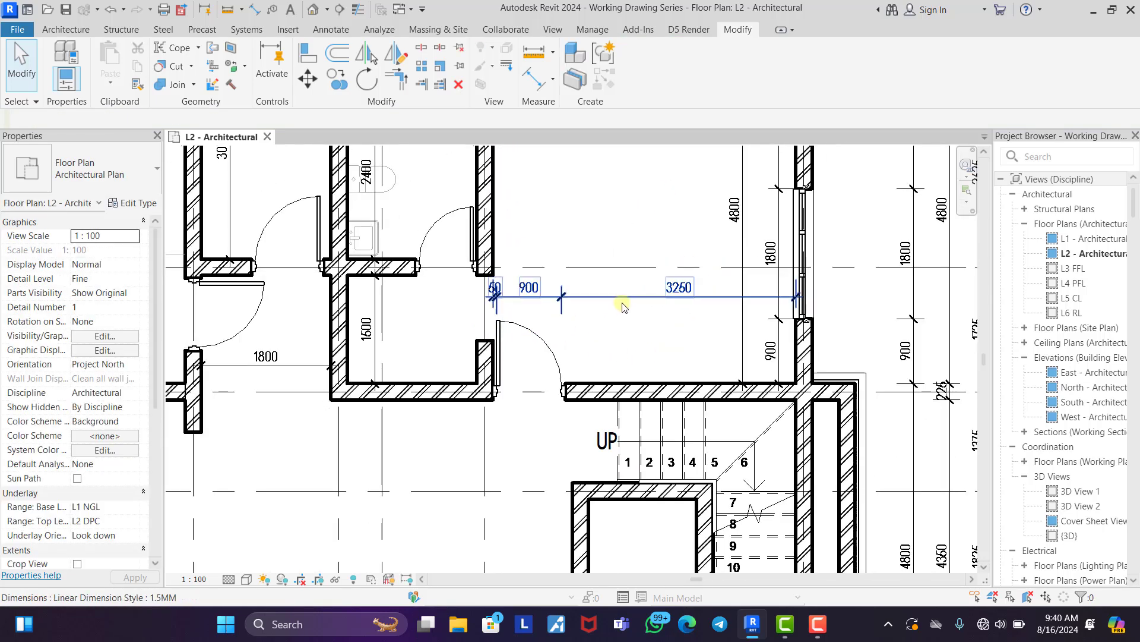
Move the large room's dimension chain down beside the door and pull the small jamb dimension's text out on a leader.
drag(623, 306, 448, 363)
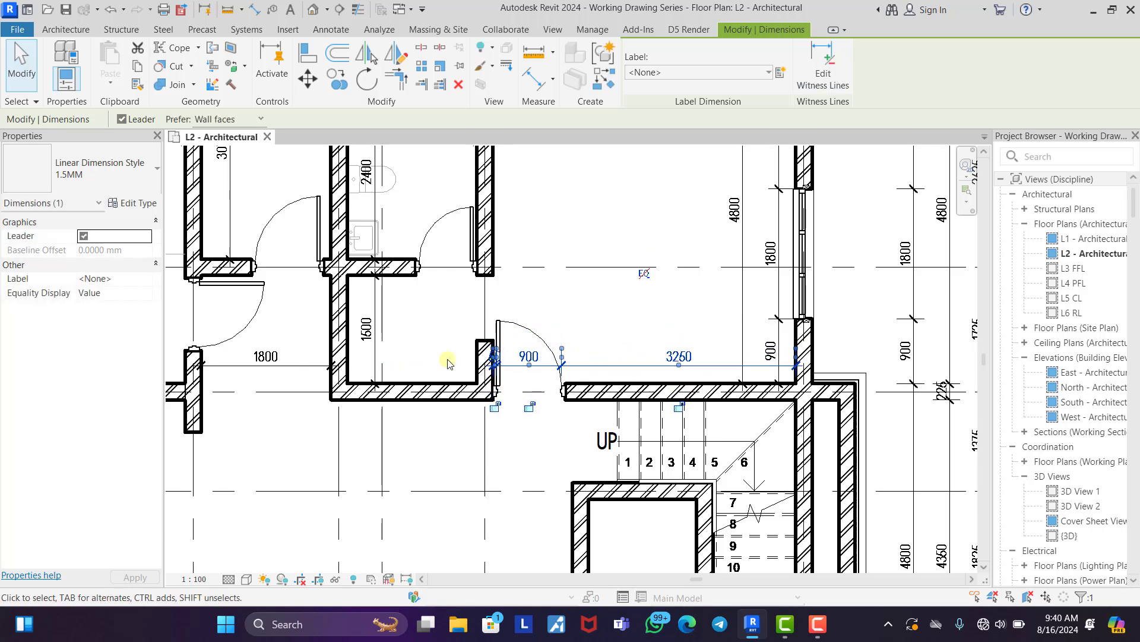
scroll(448, 364, up, 5)
drag(522, 382, 676, 264)
click(288, 323)
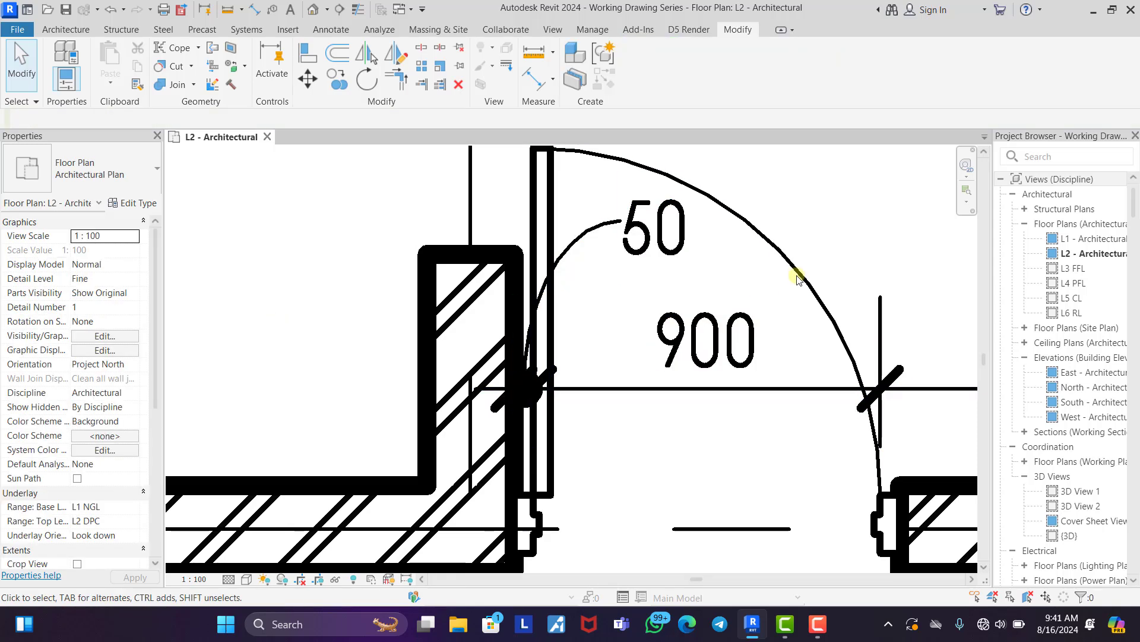
Set the large room door's offset from the adjoining wall face to 100 mm.
click(799, 274)
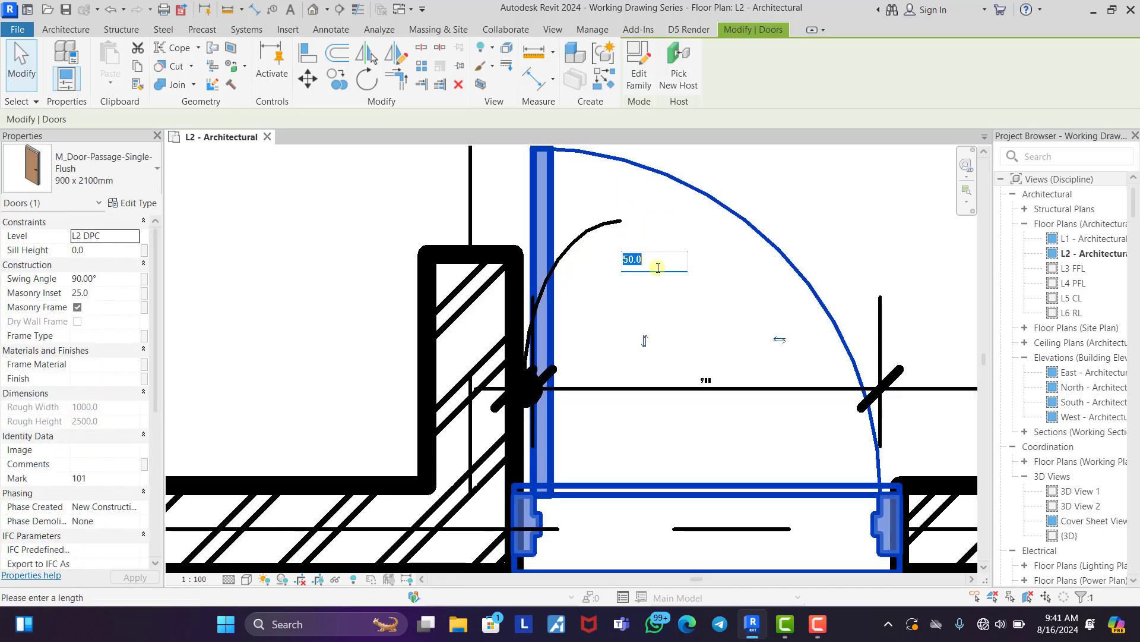
key(Return)
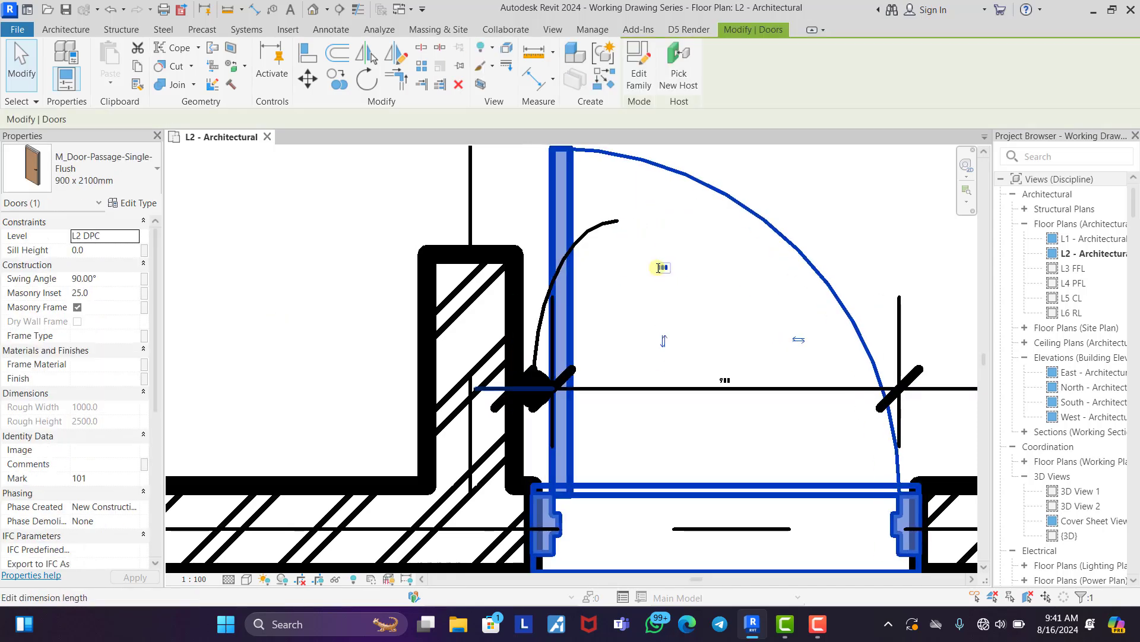
click(196, 224)
Add an aligned dimension for the recess's inner width, in line with the dimension chain at the large room's door.
scroll(706, 295, down, 5)
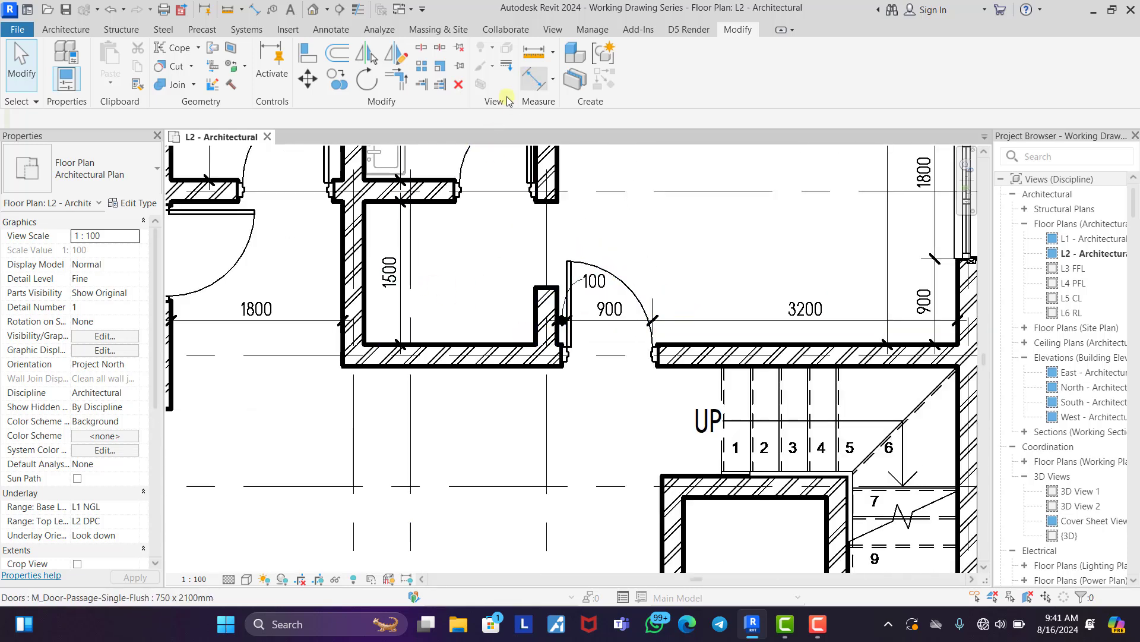
click(534, 78)
click(524, 318)
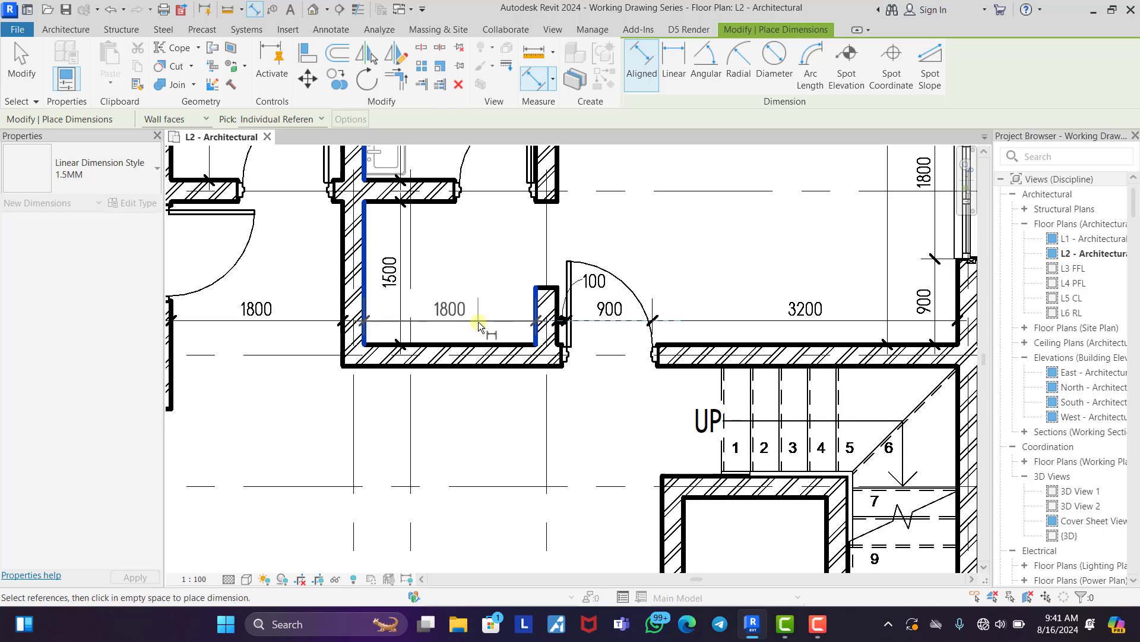
click(479, 322)
scroll(647, 346, down, 2)
scroll(603, 309, down, 3)
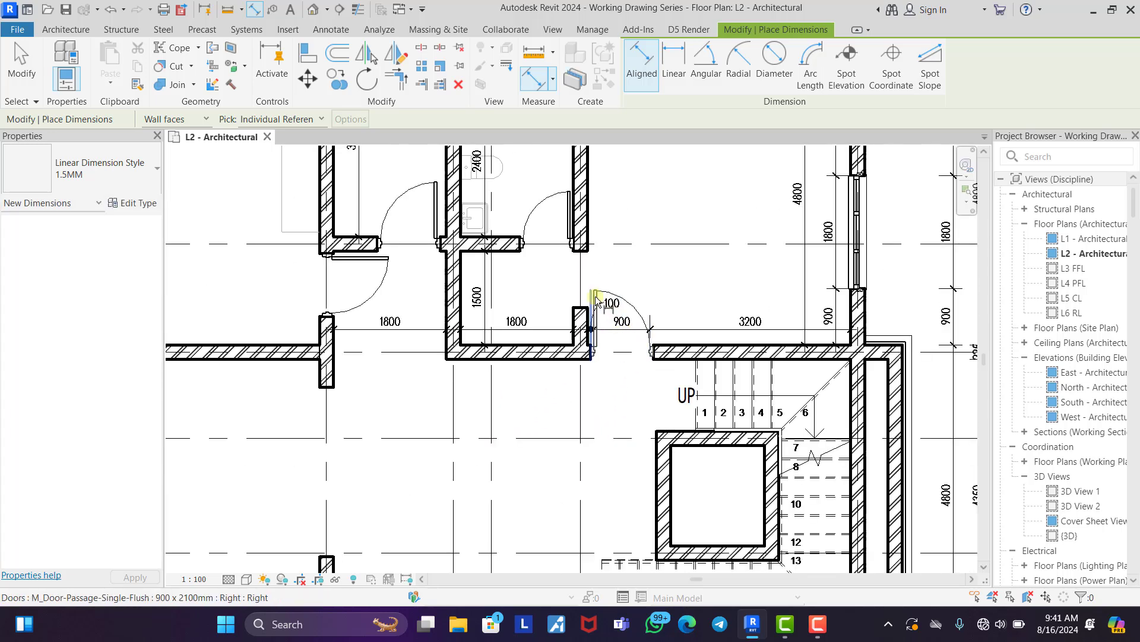
Add aligned dimensions for the inner depth and inner width of the square shaft enclosed by the staircase.
middle_drag(557, 270, 709, 183)
middle_drag(547, 361, 478, 250)
middle_drag(825, 318, 754, 380)
scroll(720, 302, up, 4)
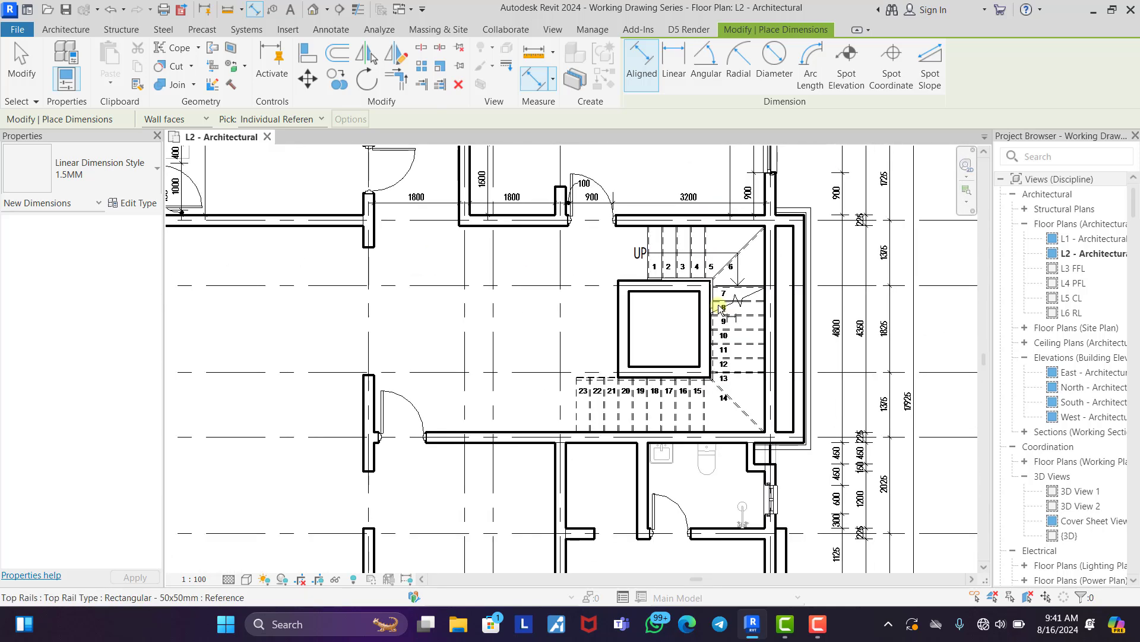
click(615, 273)
click(614, 444)
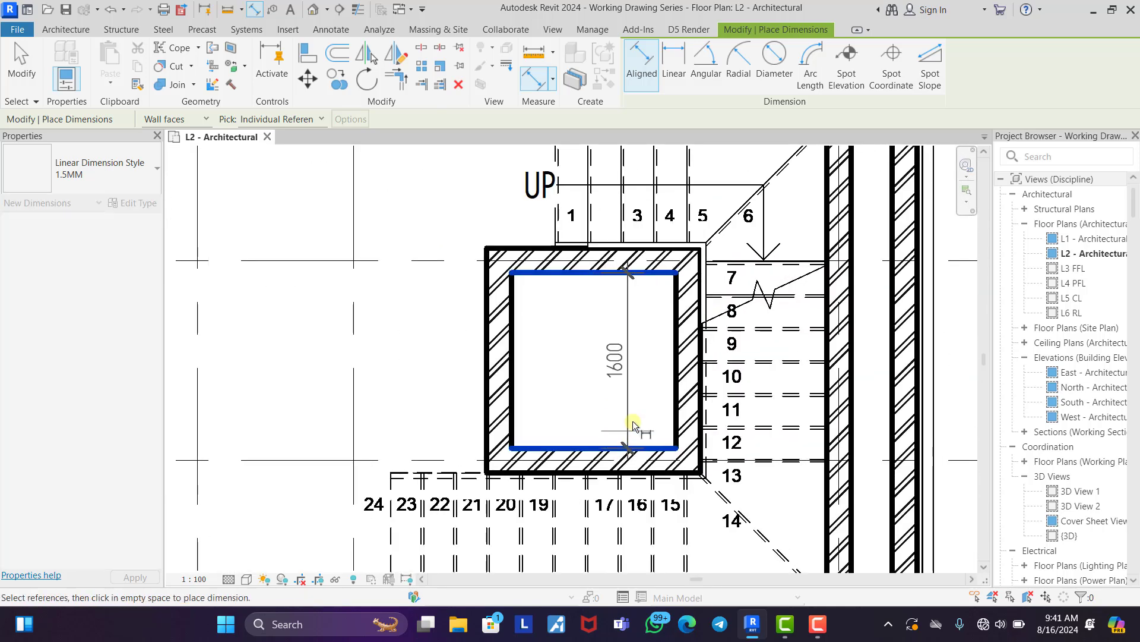
click(657, 390)
click(511, 341)
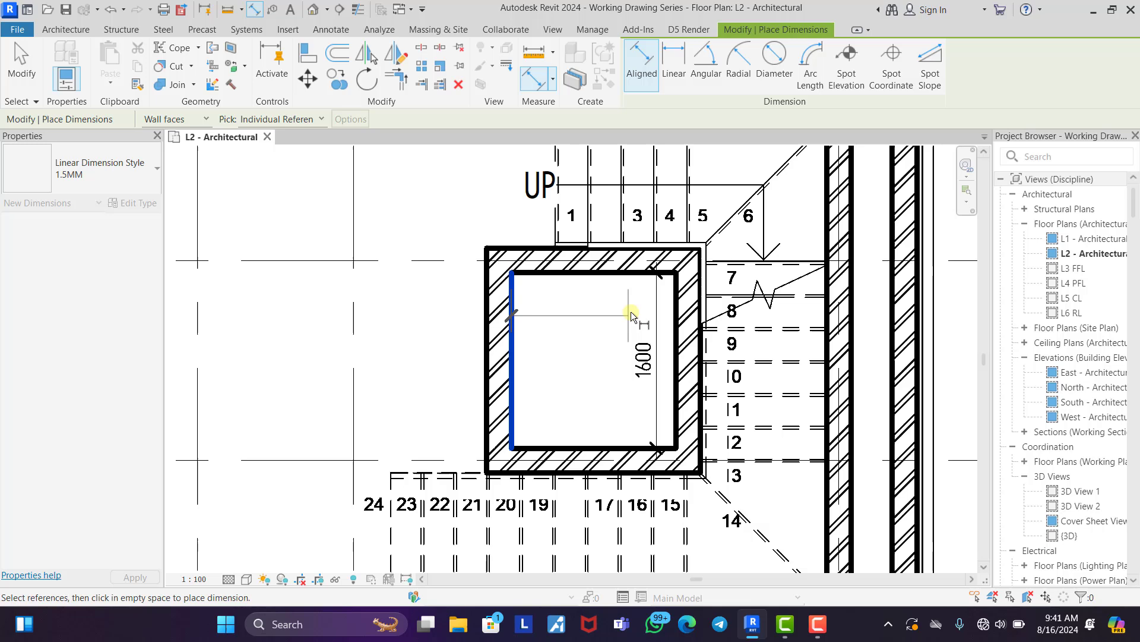
click(676, 323)
click(605, 309)
scroll(597, 309, down, 2)
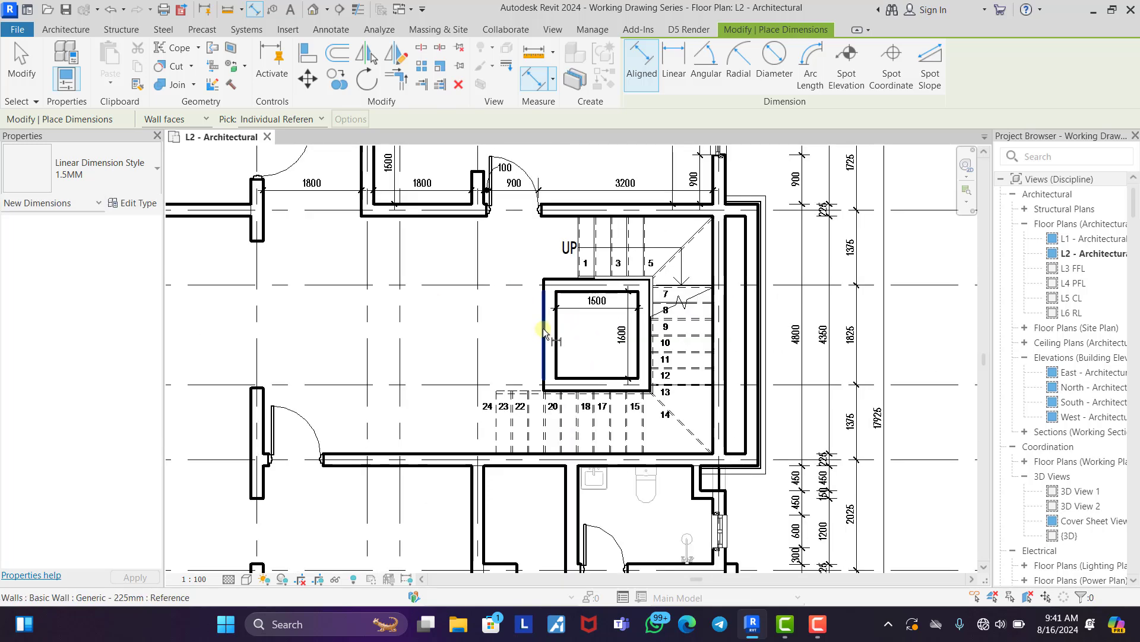
Add a vertical dimension chain beside the staircase, from wall to wall through both outer edges of the shaft.
middle_drag(541, 329, 670, 296)
click(561, 185)
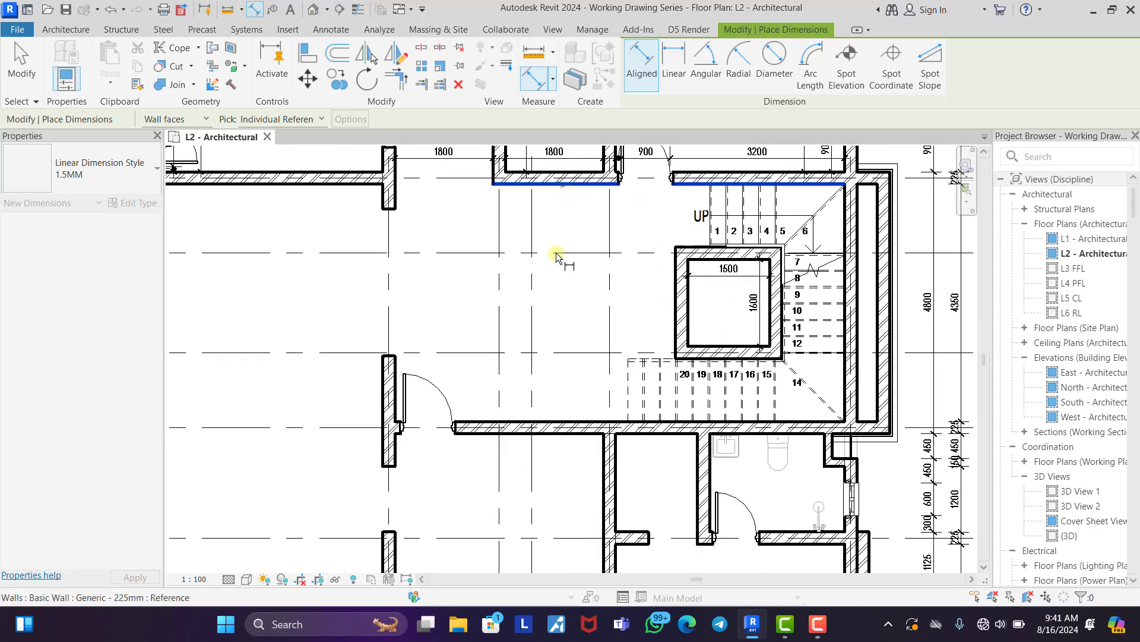
click(555, 421)
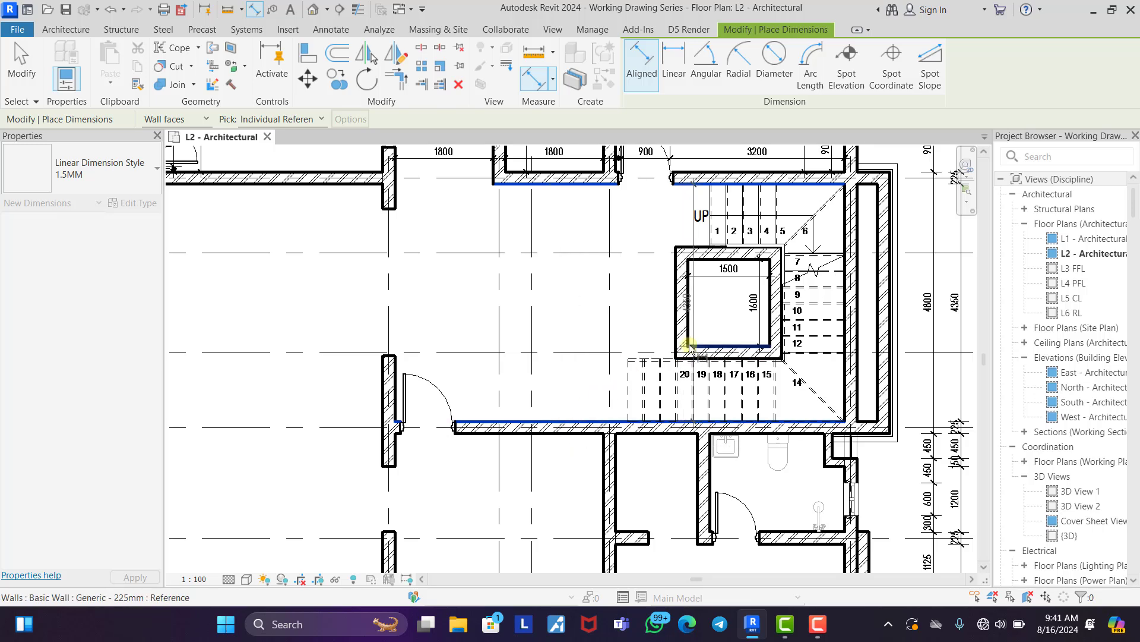
scroll(659, 367, up, 3)
click(642, 365)
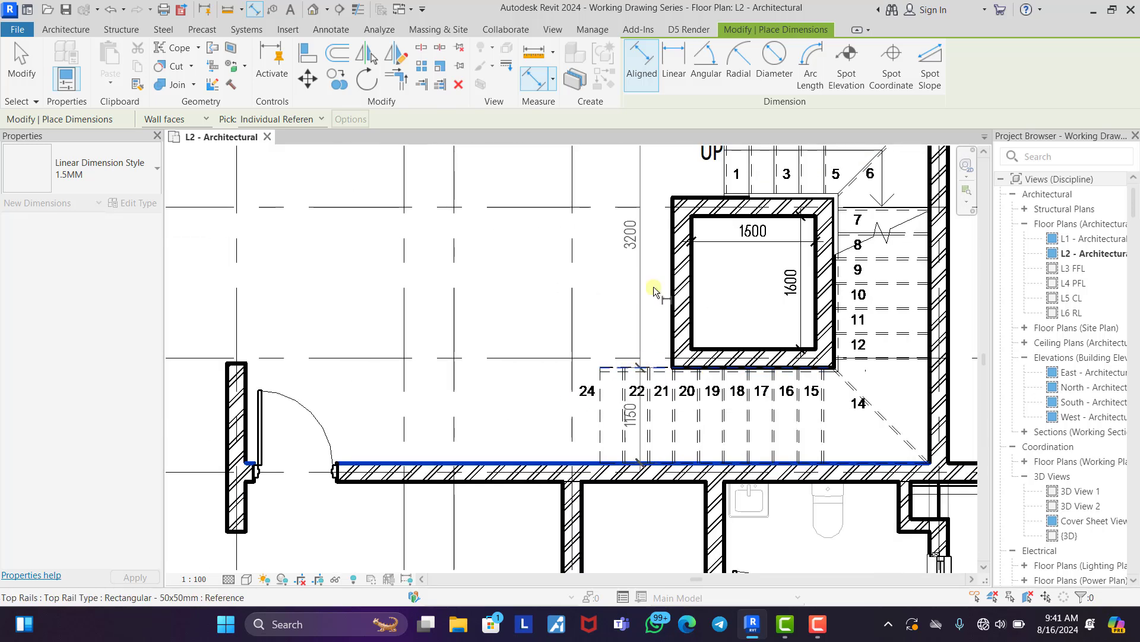
middle_drag(674, 245, 646, 310)
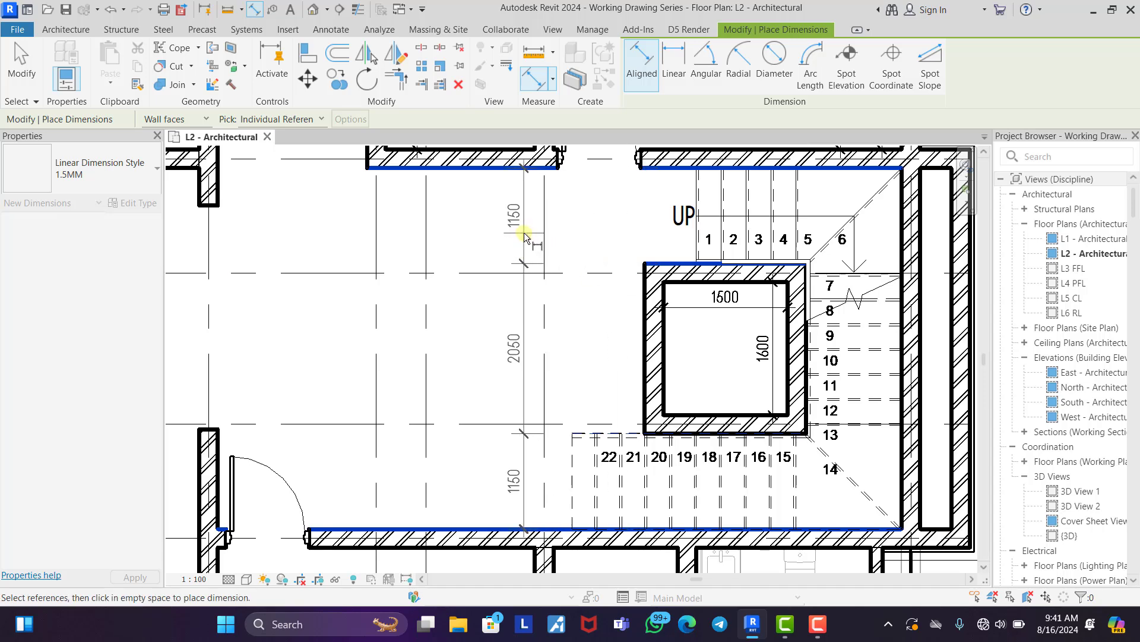
click(525, 236)
Add an overall vertical dimension of the stair hall between its facing walls, beside the shaft dimension chain.
click(483, 168)
click(482, 528)
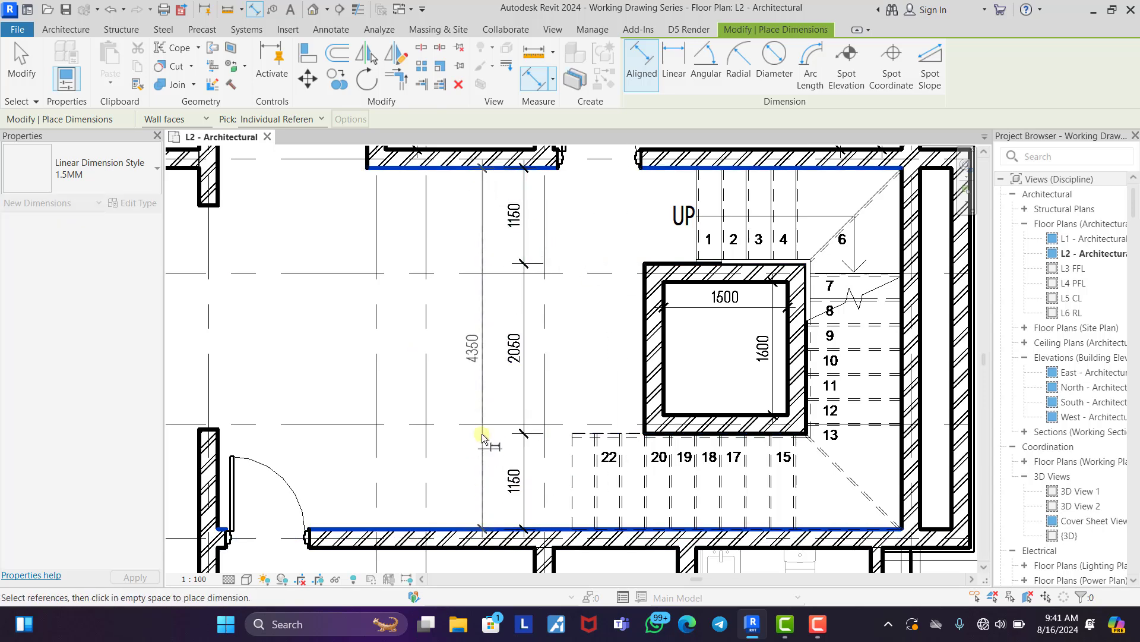
click(484, 392)
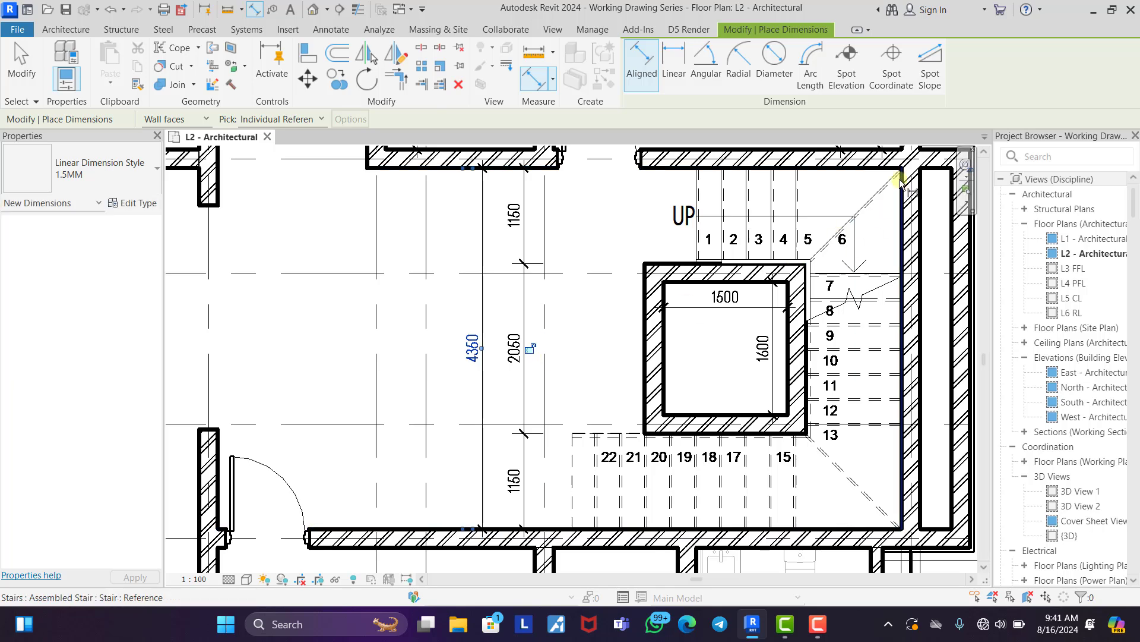
Add a vertical dimension chain along the stair's middle flight, from wall to wall through the flight's first and last risers.
click(872, 272)
click(874, 433)
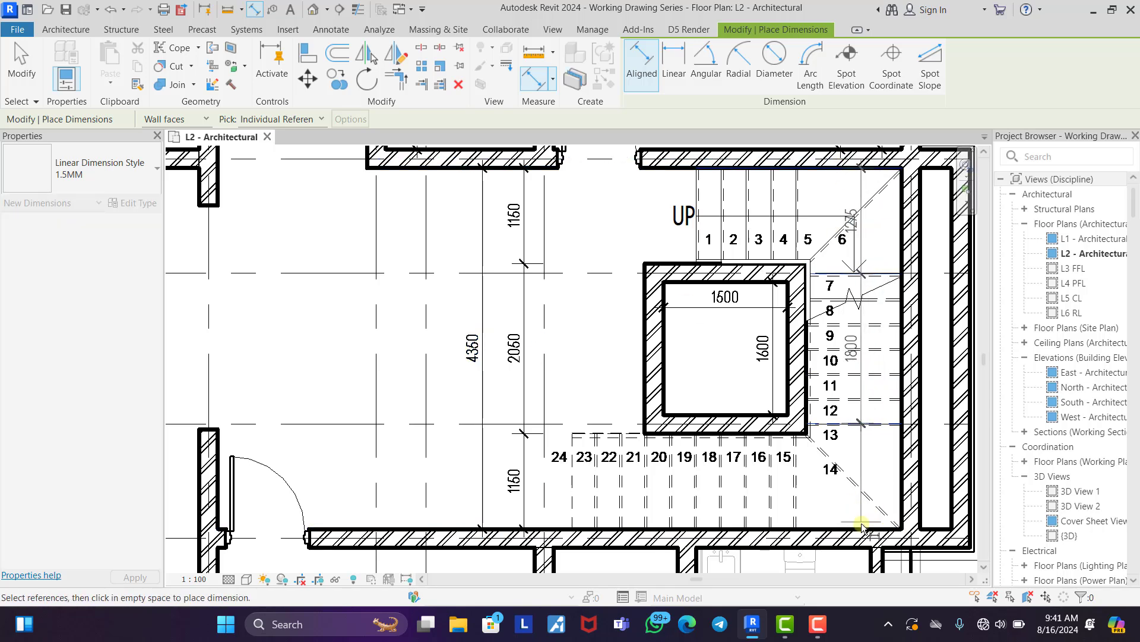
click(869, 528)
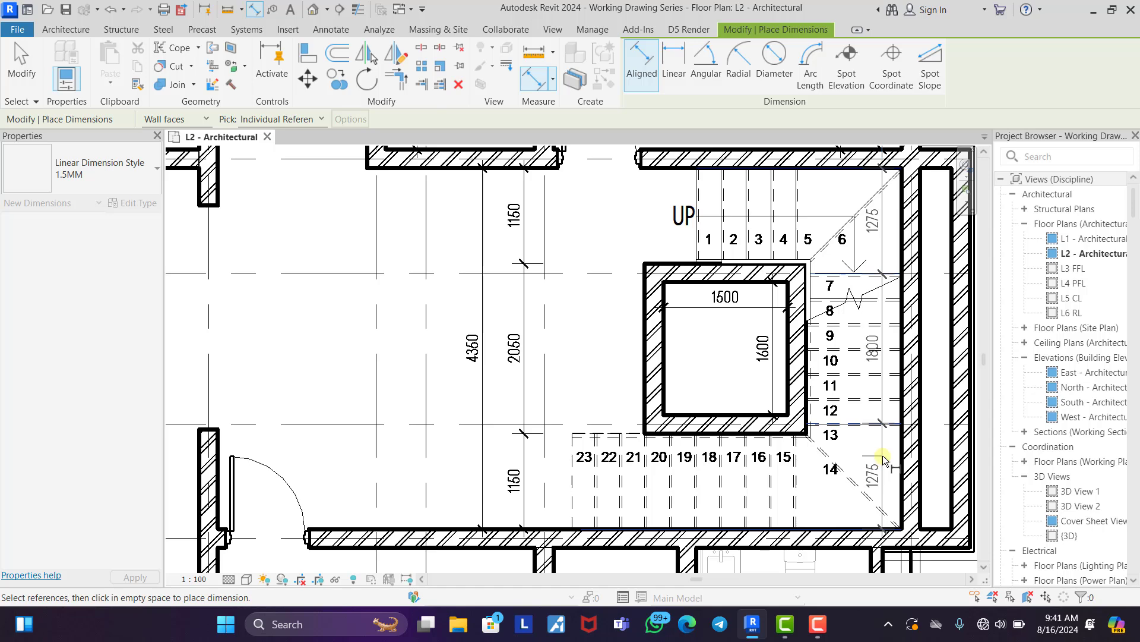
click(882, 456)
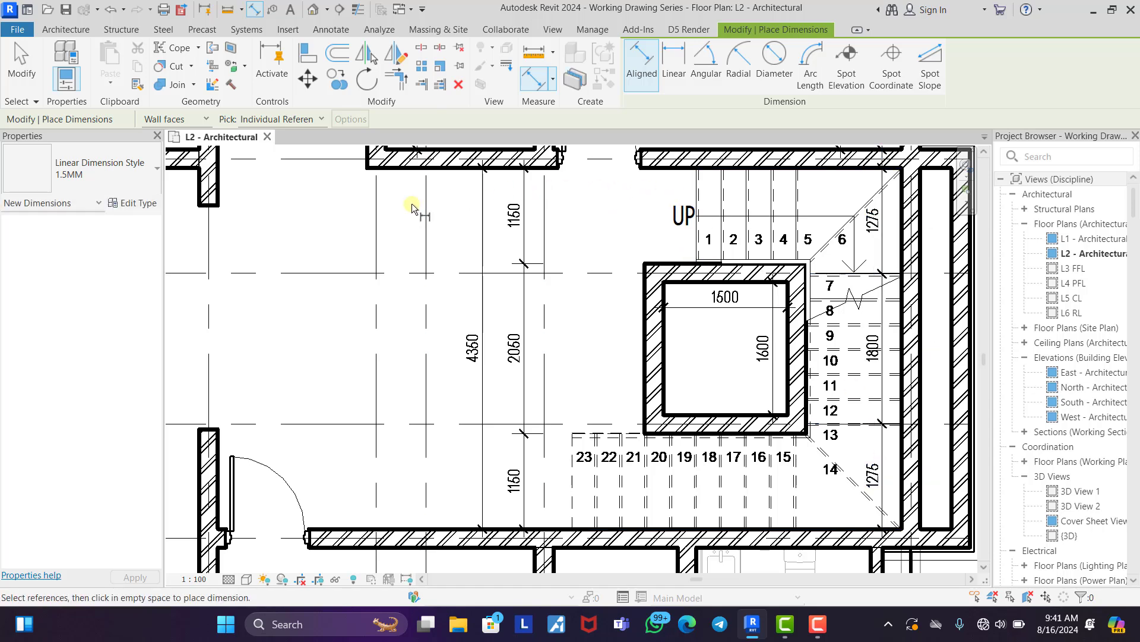
Add a horizontal dimension chain below the stair hall's upper wall, through the wall corner, door opening, first flight's end risers and far wall.
click(368, 158)
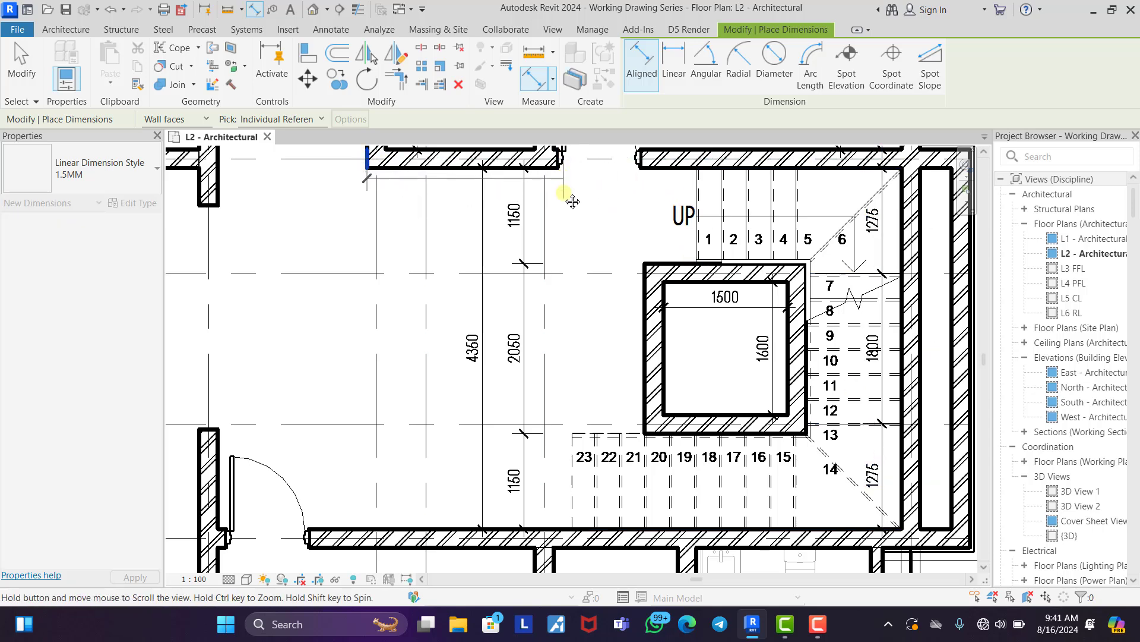
middle_drag(562, 176, 537, 268)
click(535, 261)
click(615, 254)
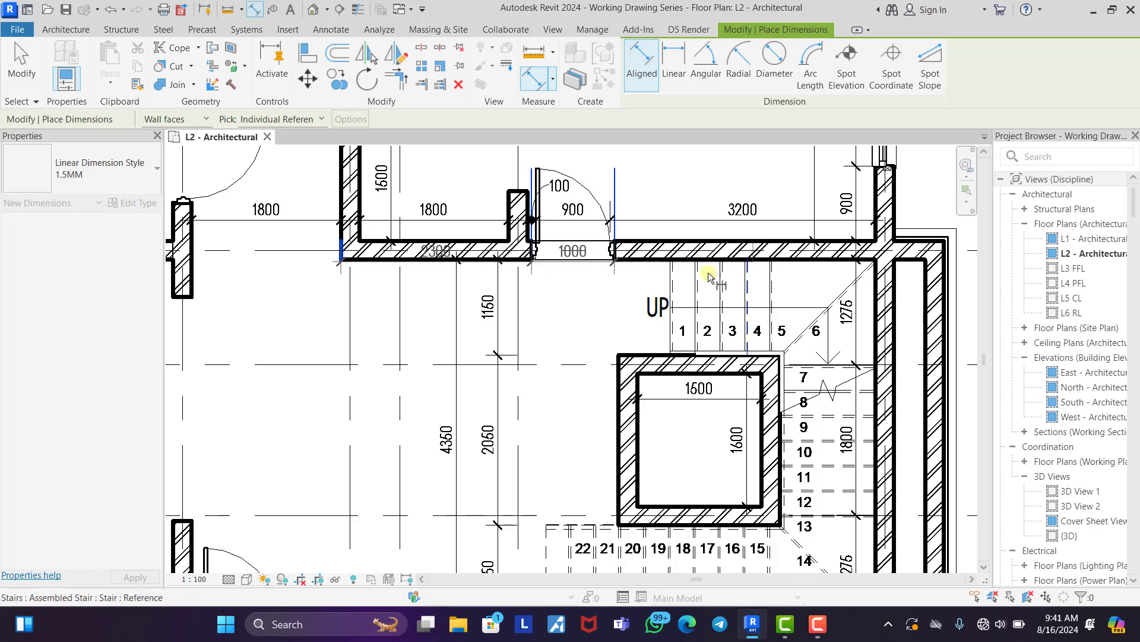
click(672, 274)
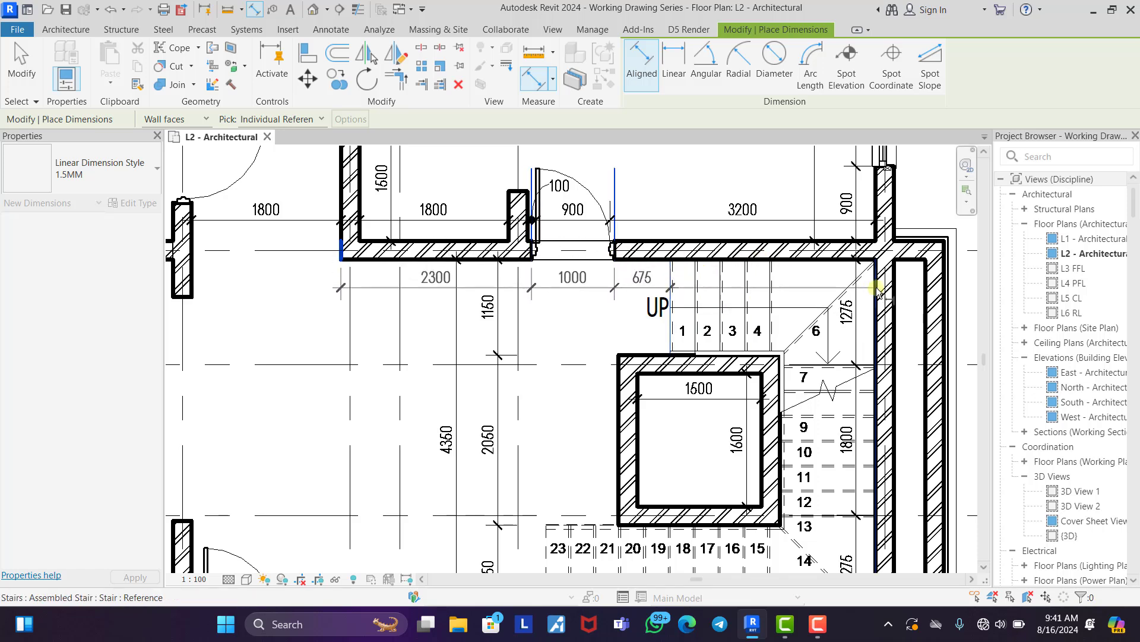
click(770, 278)
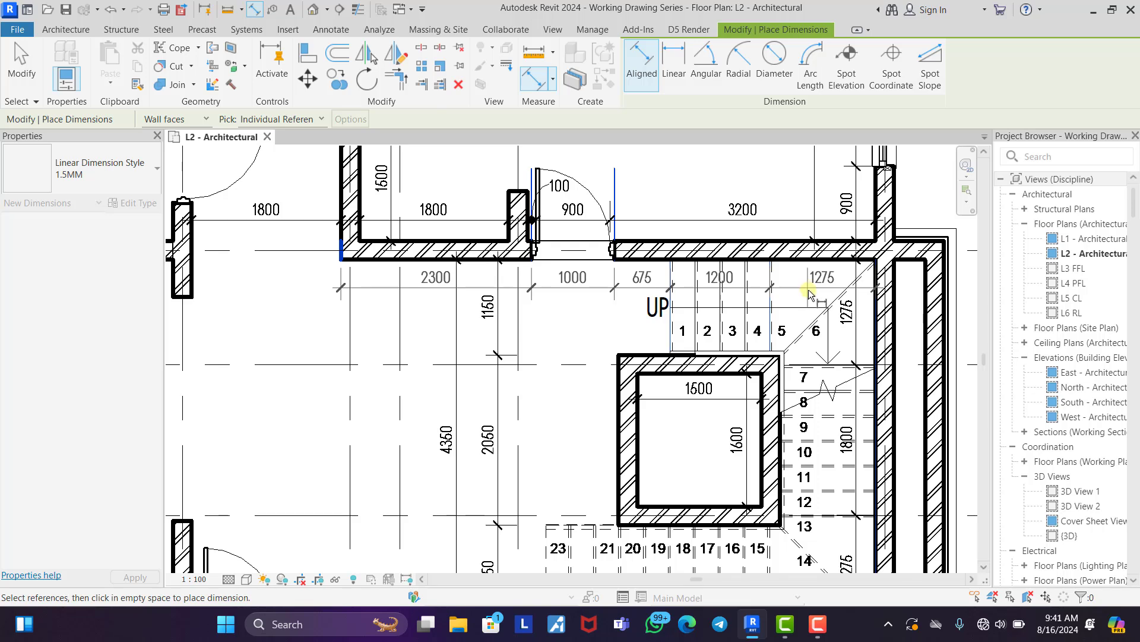
click(812, 289)
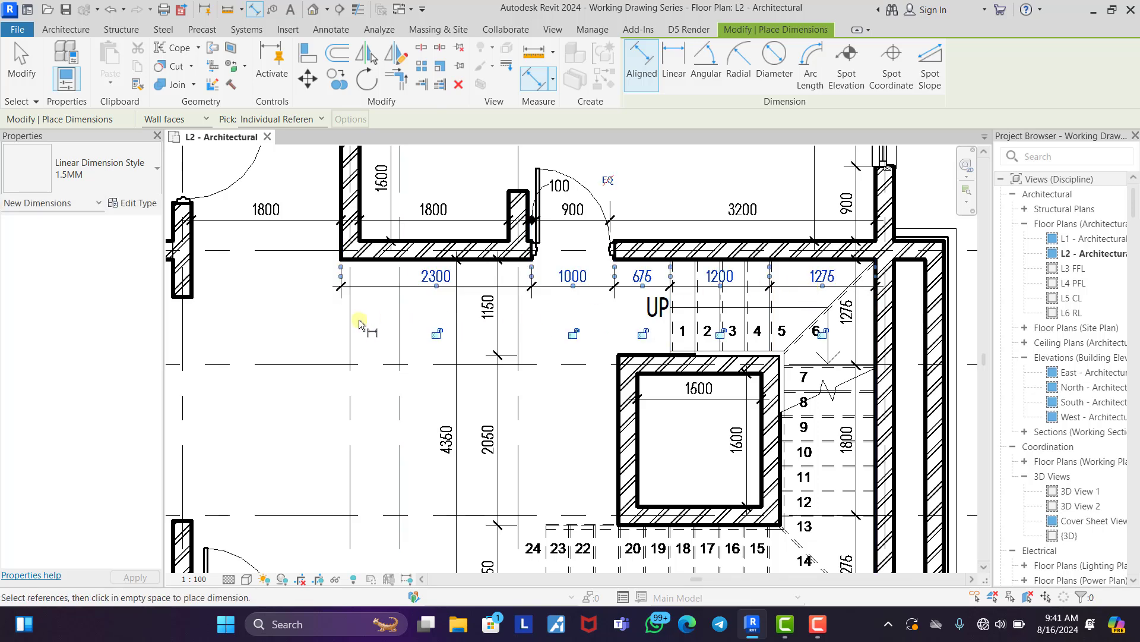
right_click(309, 312)
click(321, 316)
right_click(322, 316)
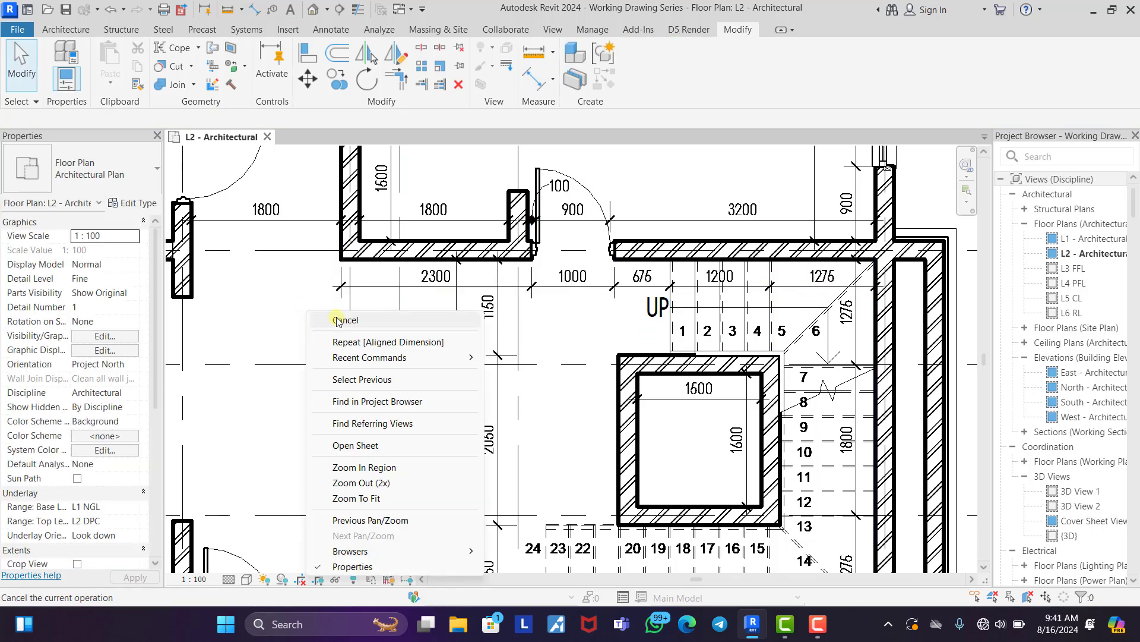
click(336, 321)
Extend the horizontal chain across the passage to the facing wall stub, and delete the duplicate passage dimension above it.
click(402, 287)
click(823, 65)
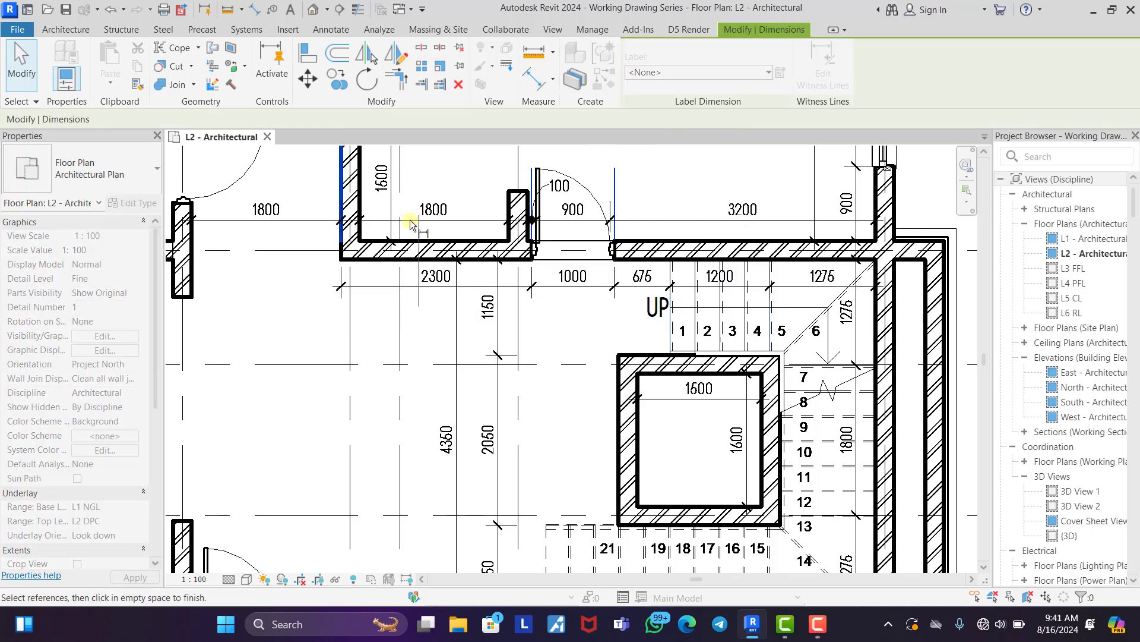
middle_drag(416, 227, 865, 260)
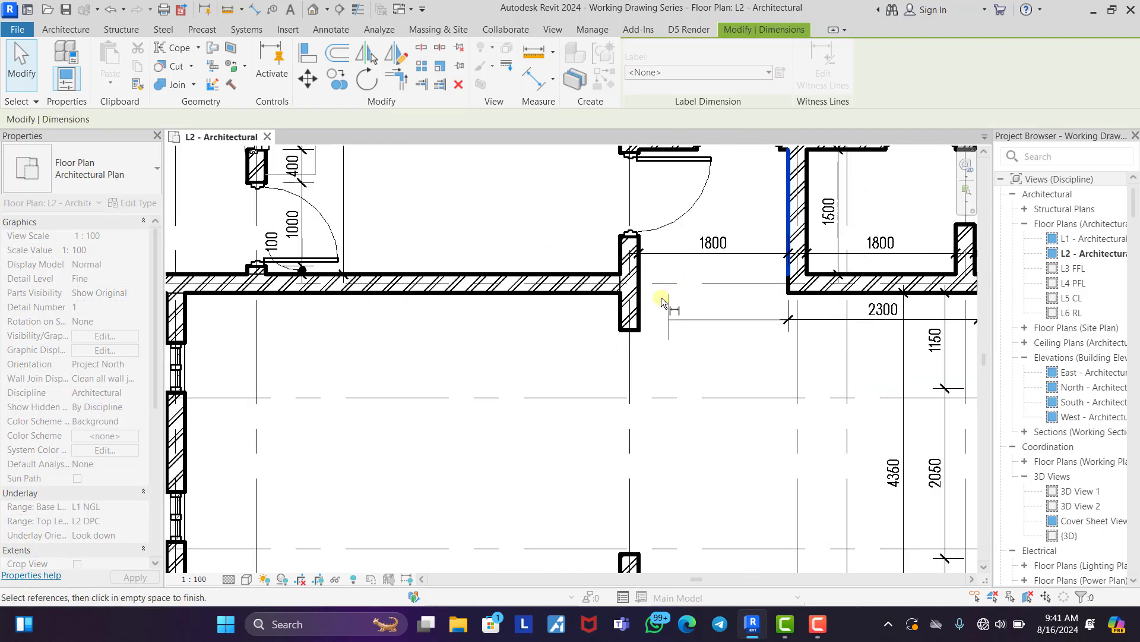
click(723, 316)
scroll(509, 242, down, 2)
click(644, 249)
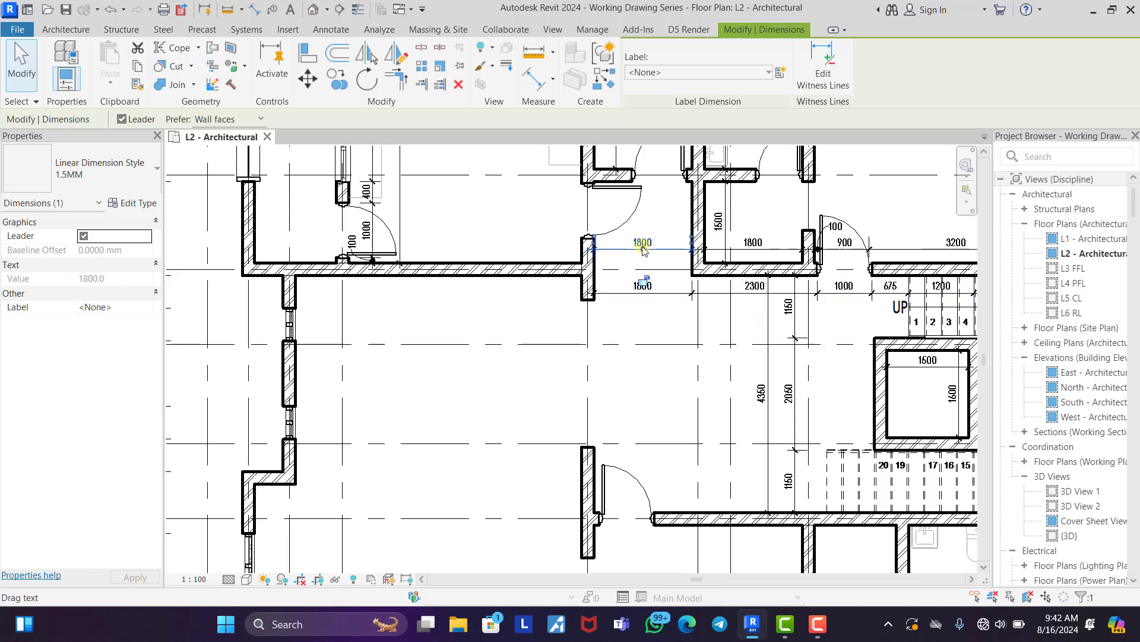
key(Delete)
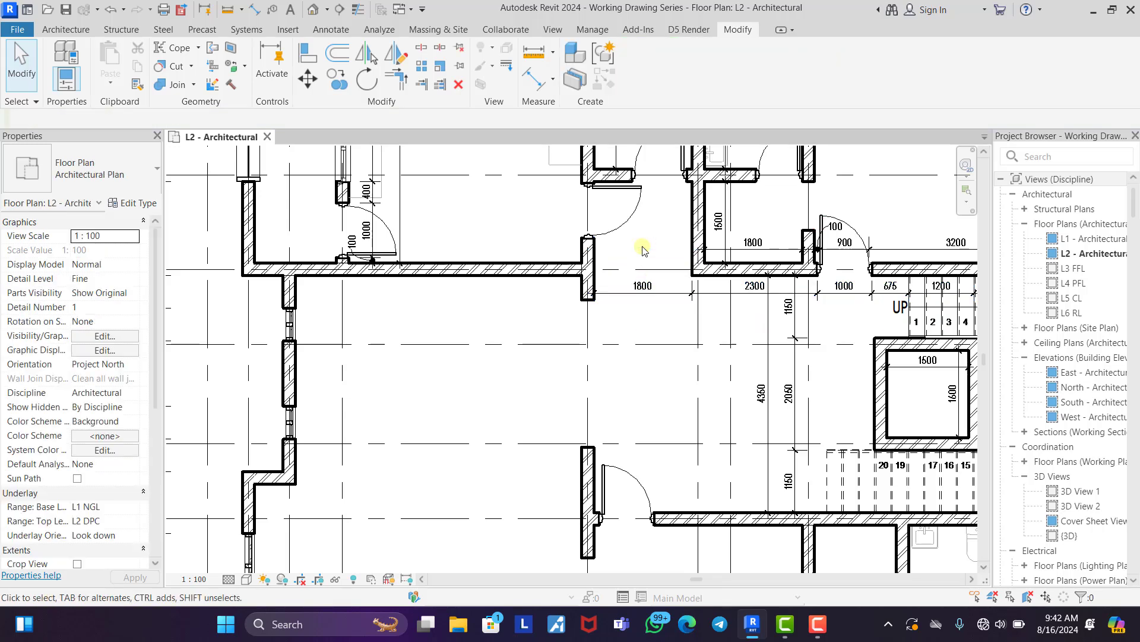
Add an aligned dimension for the large room's inner width, from the windowed wall to the wall stub, in line with the passage dimension.
click(538, 83)
scroll(383, 227, down, 3)
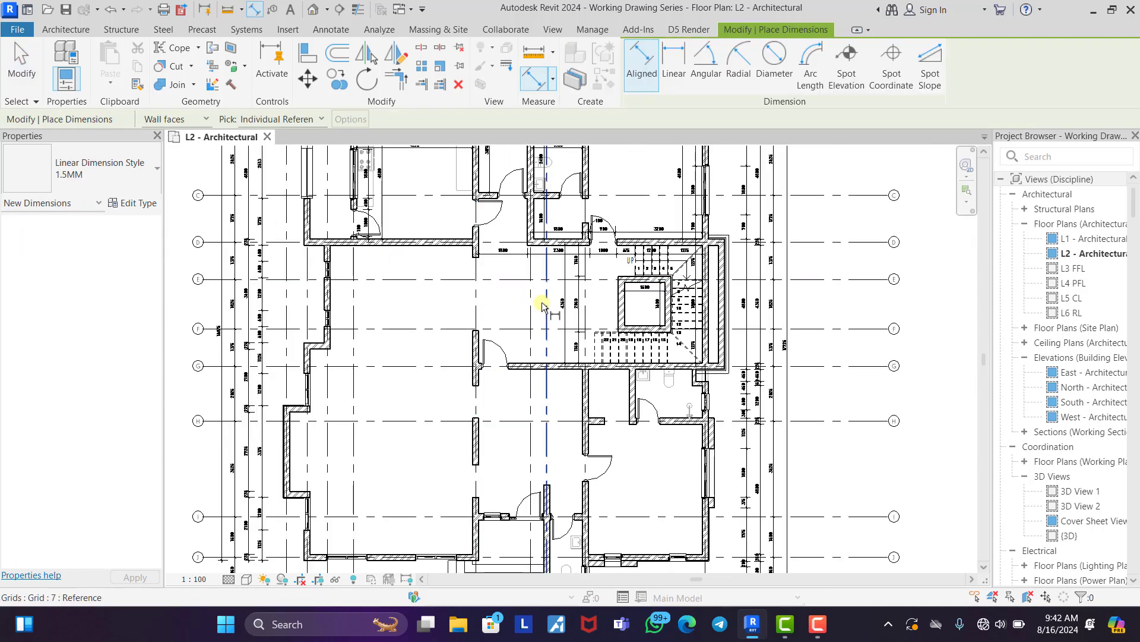
scroll(453, 285, up, 2)
scroll(213, 248, up, 5)
middle_drag(214, 247, 384, 346)
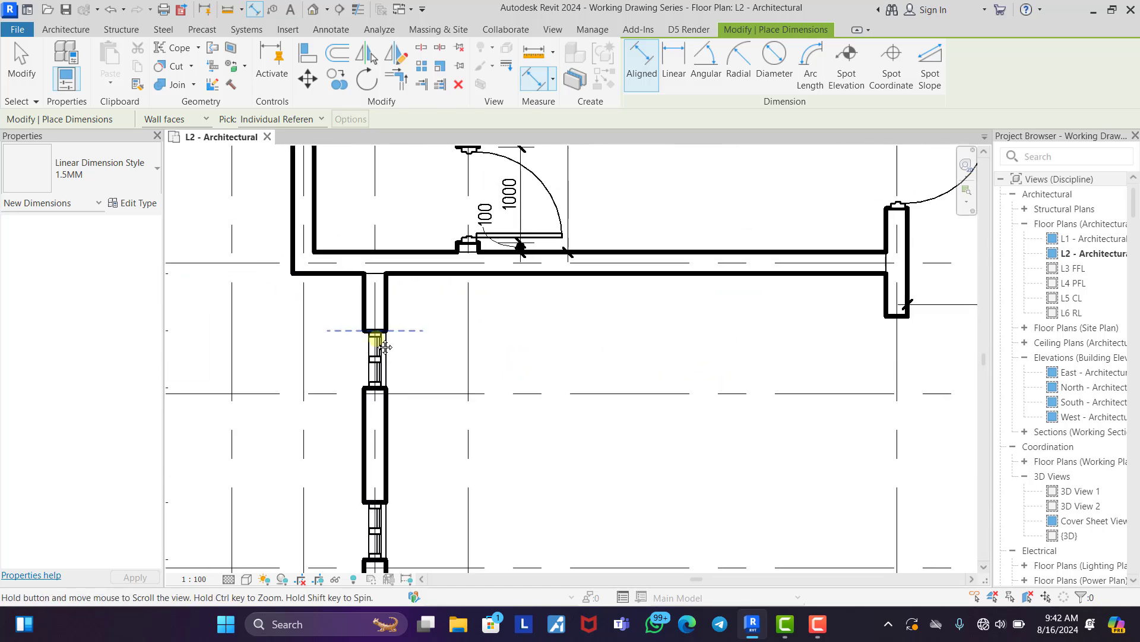
click(387, 315)
scroll(733, 318, down, 2)
scroll(768, 309, up, 2)
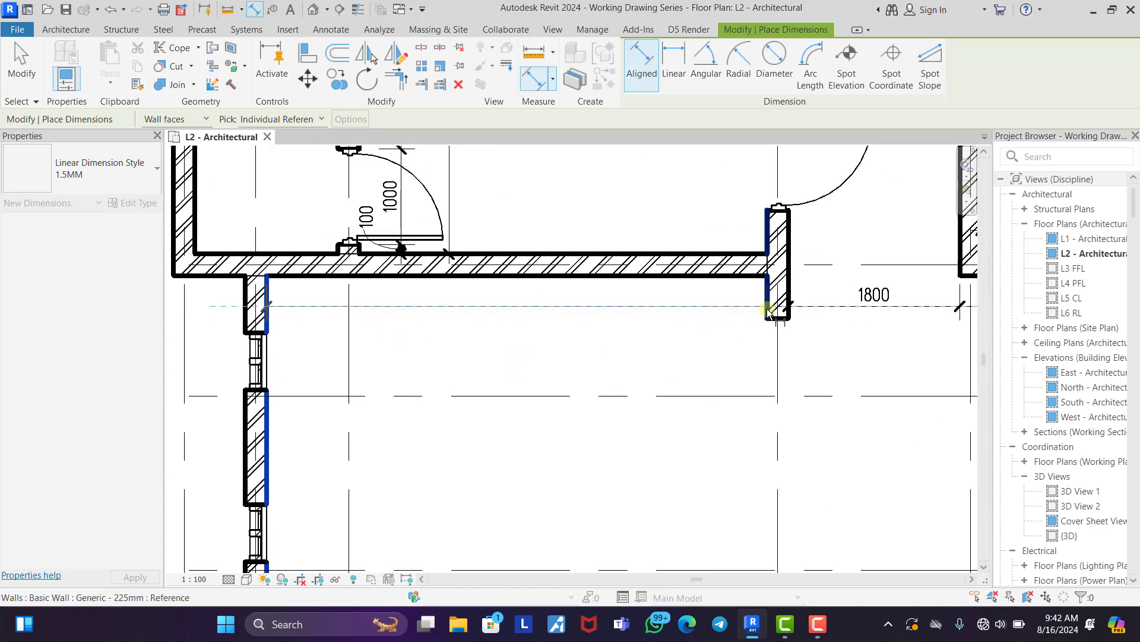
click(768, 309)
click(657, 310)
scroll(567, 241, down, 1)
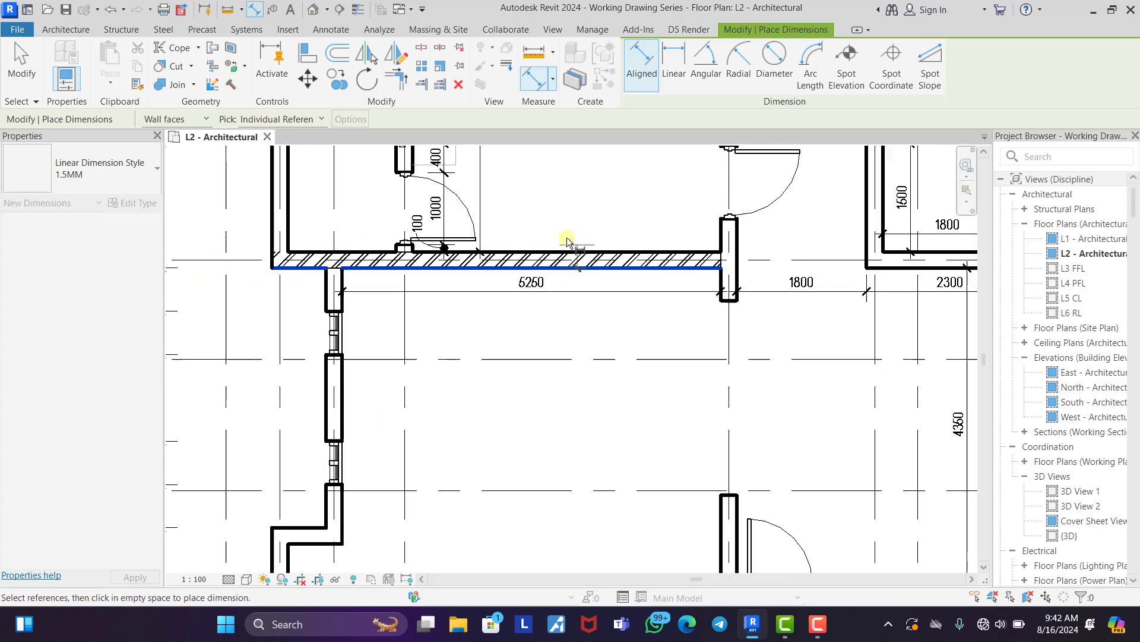
Add a vertical dimension chain along the large room's windowed outer wall, through every window edge, wall offset and bay return between its end walls.
scroll(567, 241, down, 2)
scroll(436, 249, up, 6)
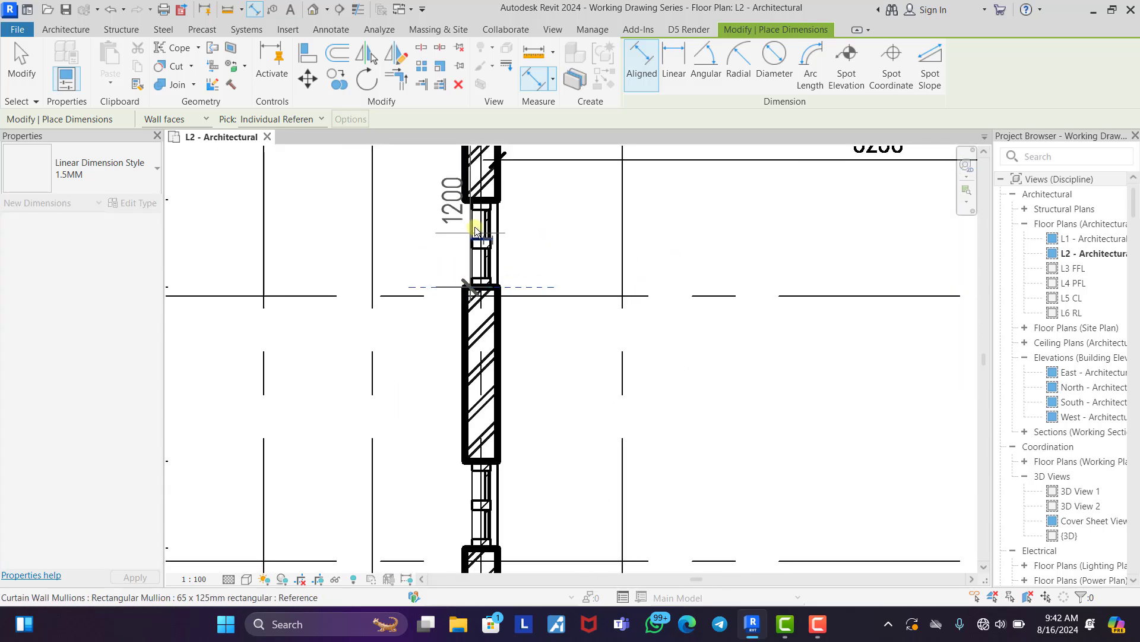
scroll(478, 233, down, 3)
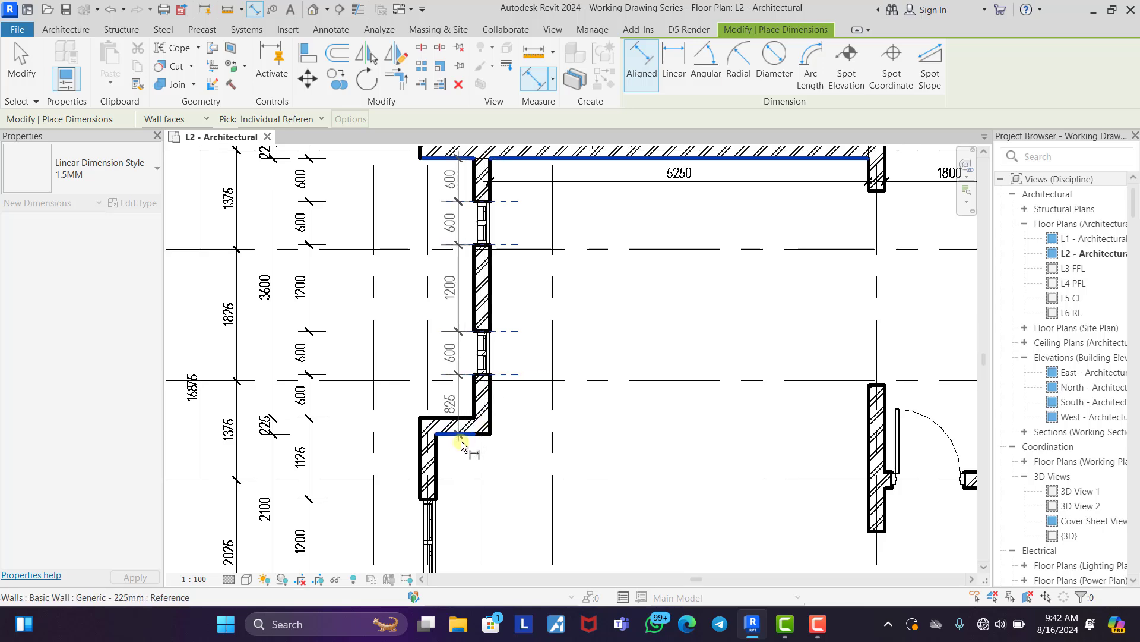
middle_drag(470, 440, 441, 198)
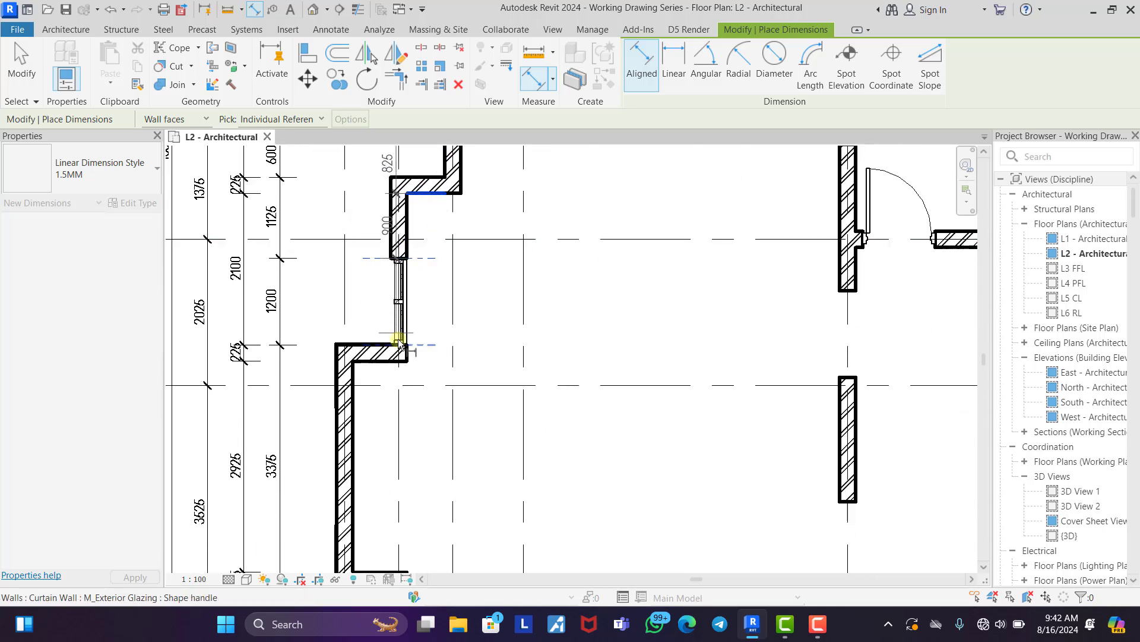
middle_drag(406, 356, 435, 233)
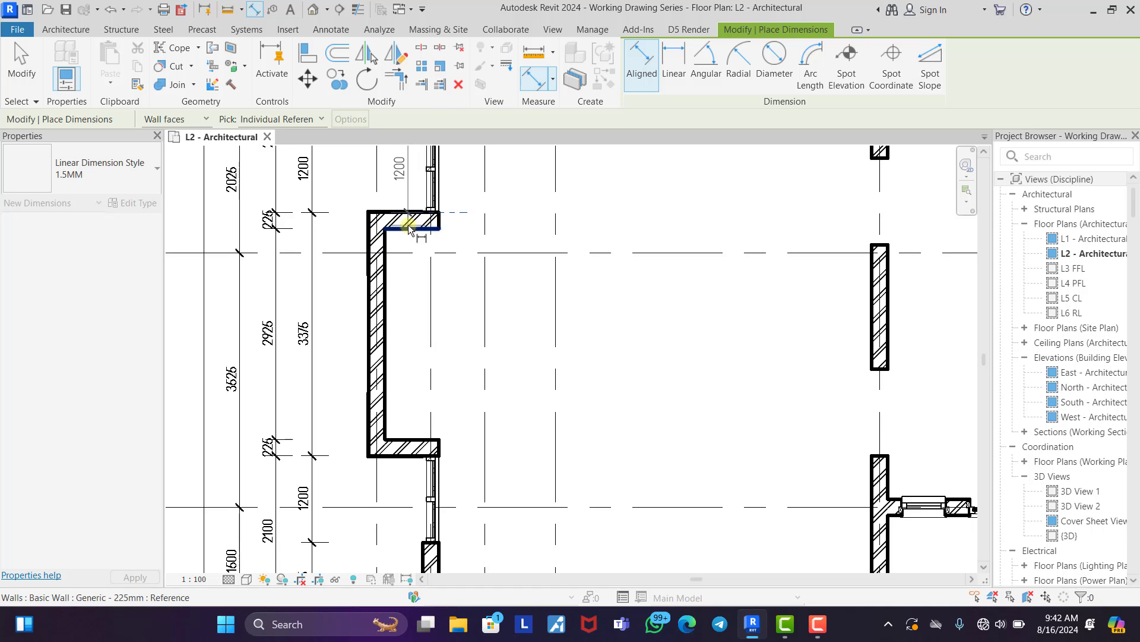
click(433, 461)
middle_drag(435, 433, 422, 271)
scroll(412, 300, up, 1)
click(422, 392)
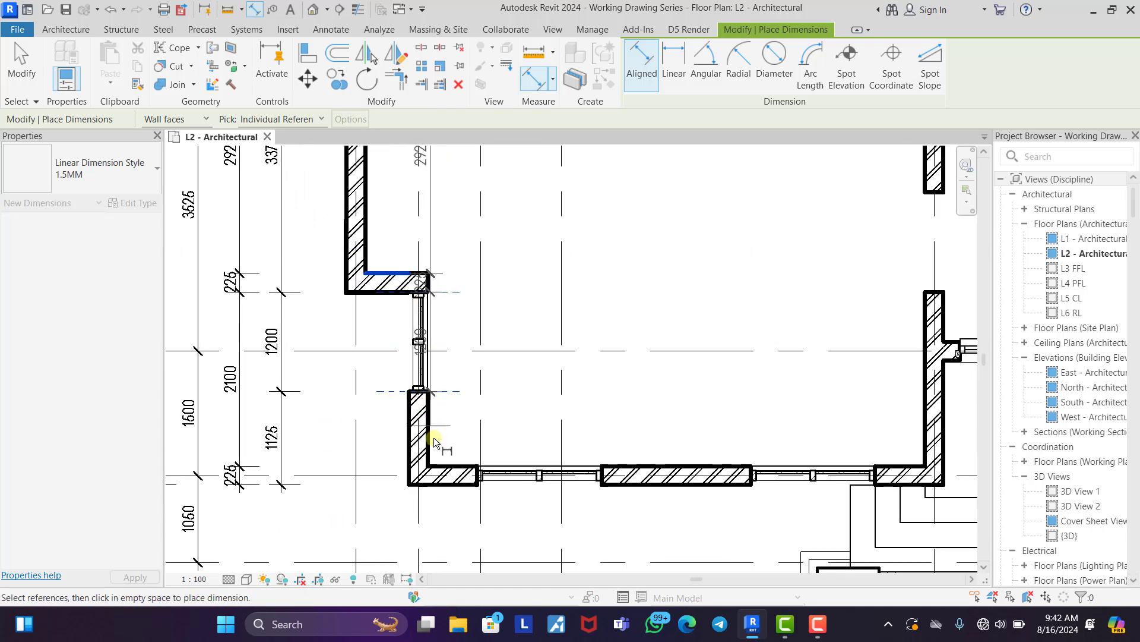
click(444, 466)
click(460, 376)
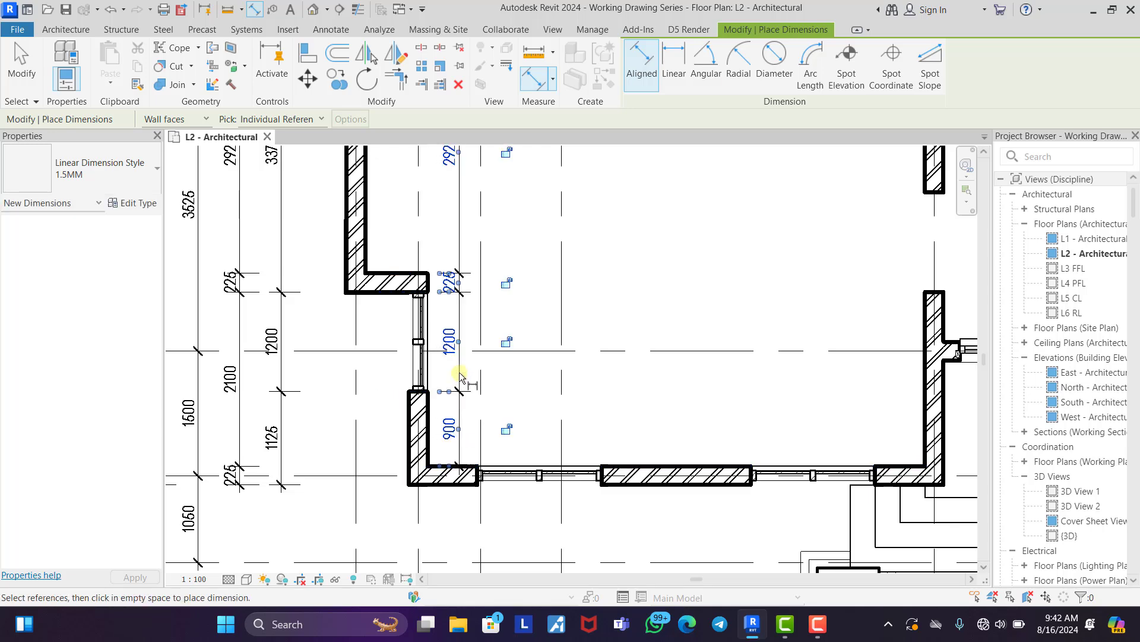
Add an overall vertical dimension of the large room between its two end walls, beside the window chain.
scroll(543, 555, down, 5)
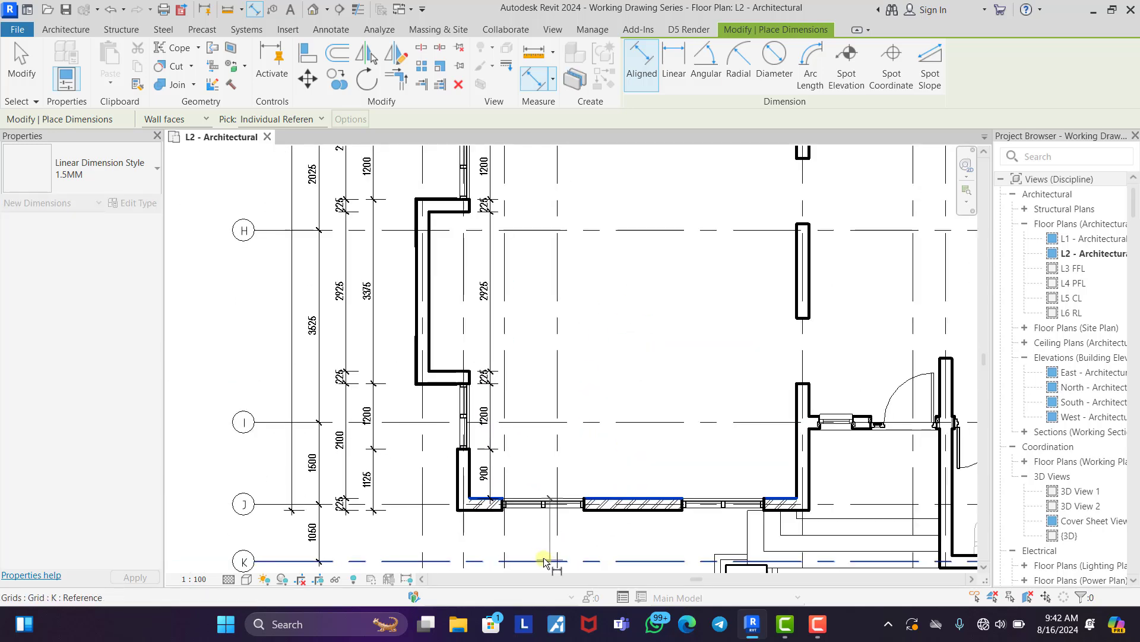
middle_drag(548, 367, 544, 461)
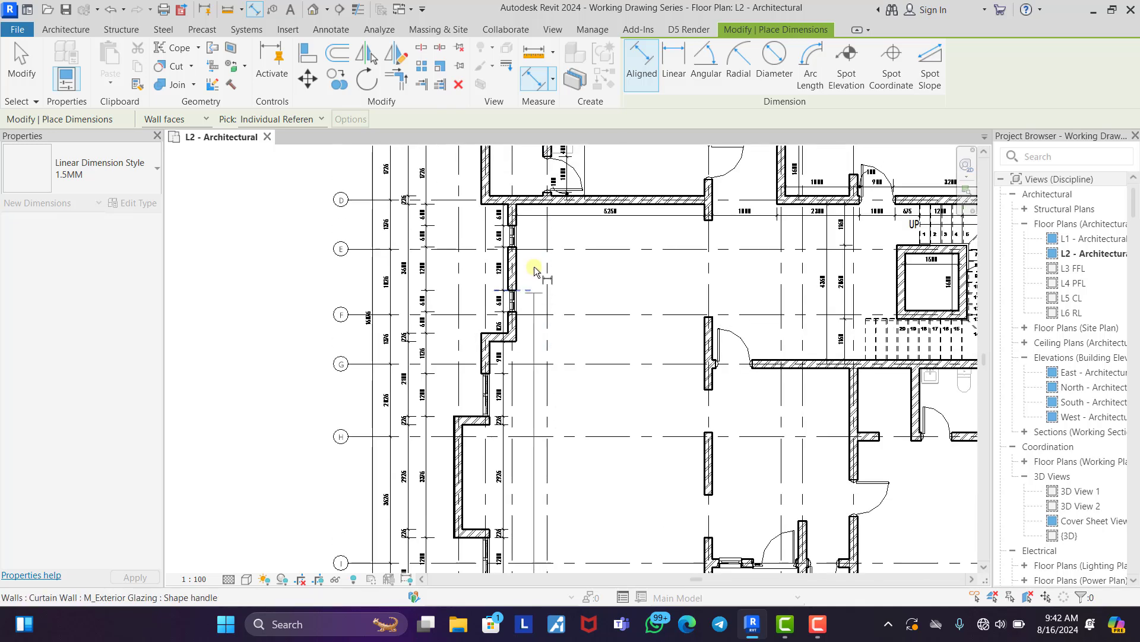
click(544, 205)
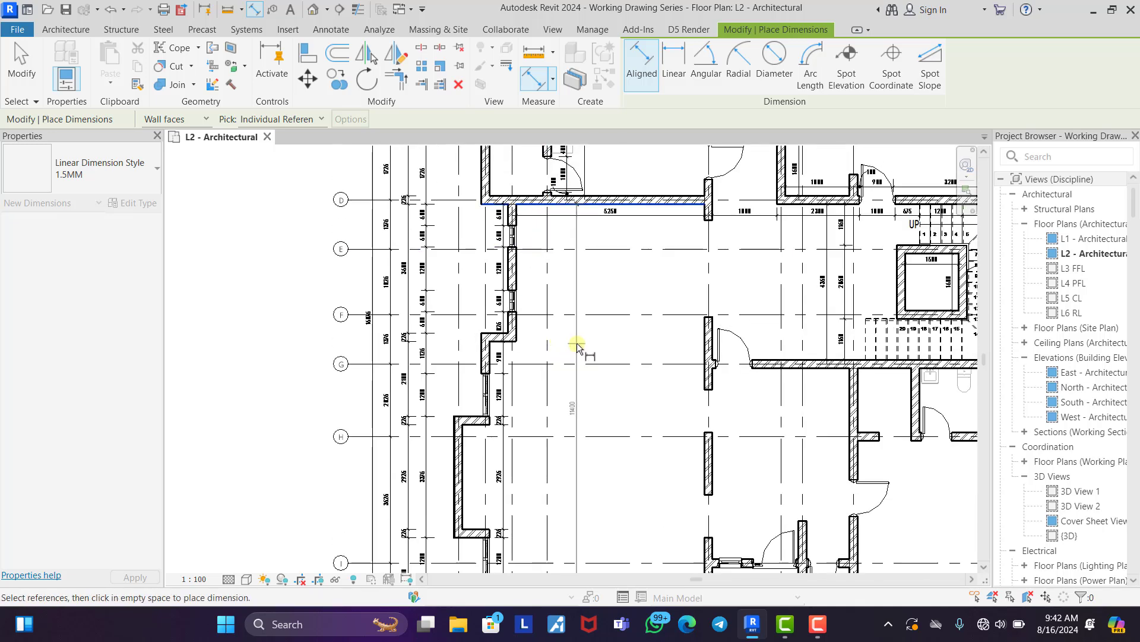
right_click(662, 288)
click(683, 295)
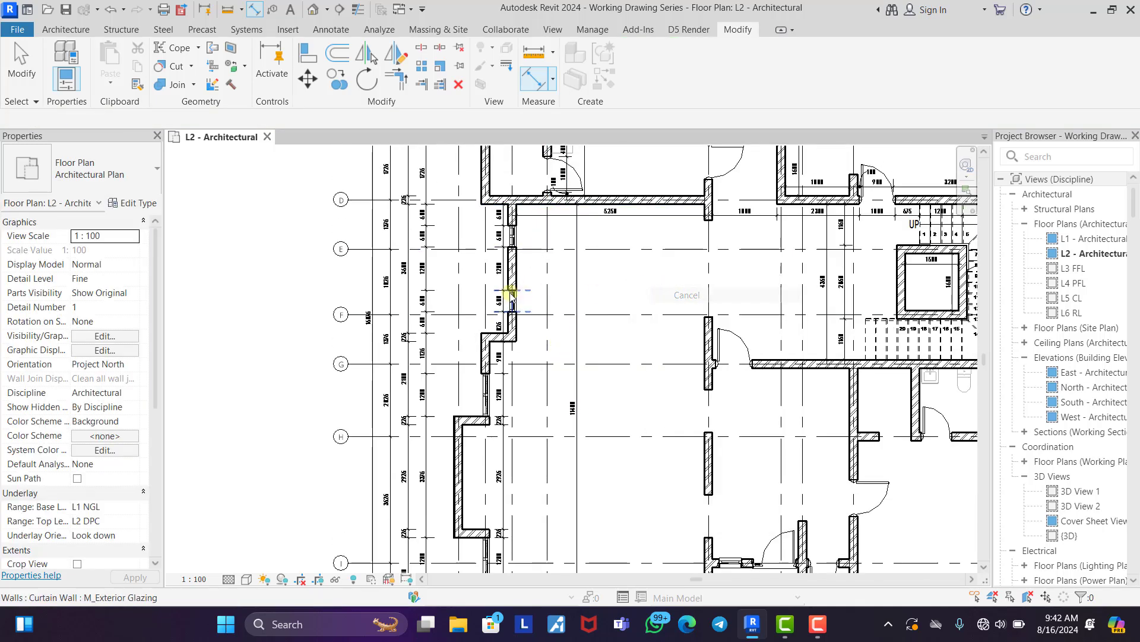
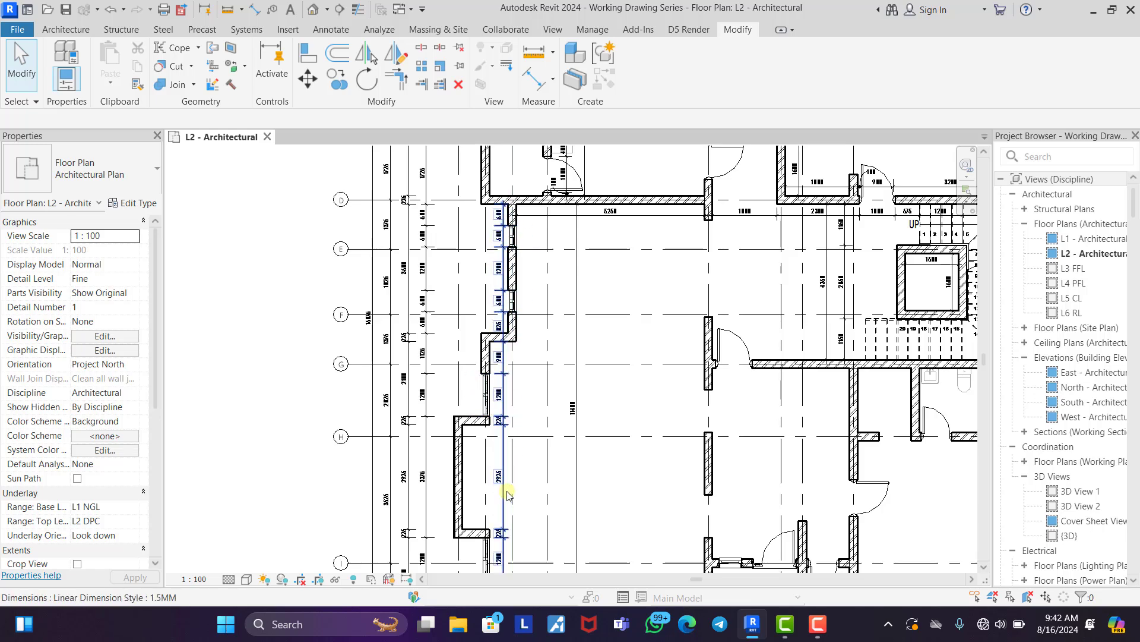
Move the large room's window dimension chain further inside the room, and bring the overall vertical dimension close beside it.
drag(508, 495, 533, 479)
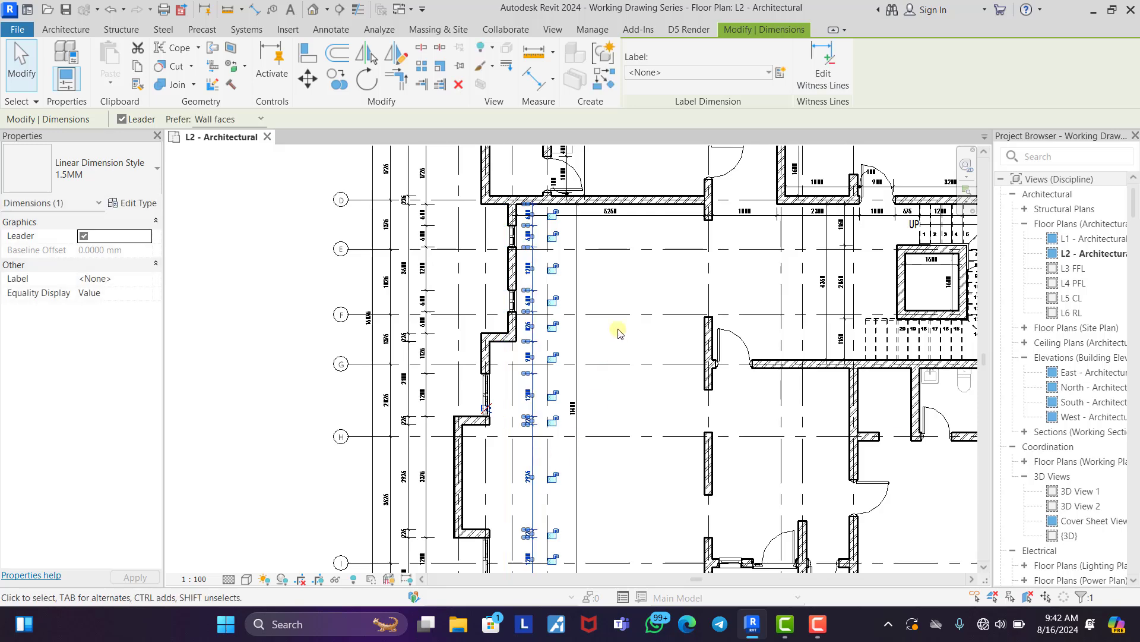
click(620, 284)
scroll(471, 420, down, 3)
scroll(495, 469, up, 2)
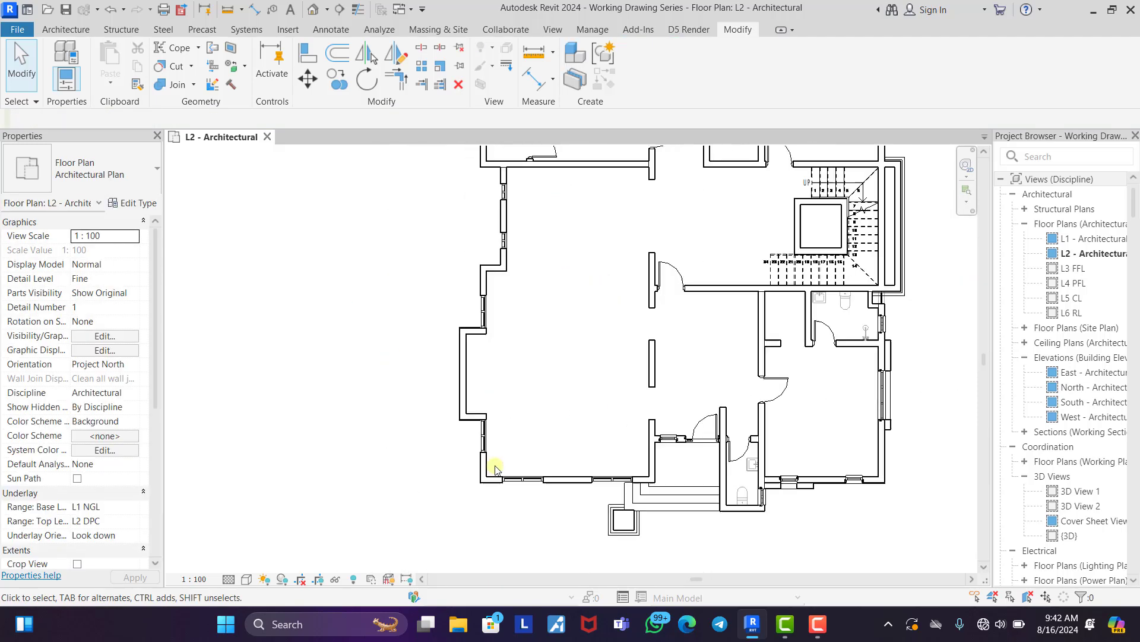
scroll(495, 469, up, 3)
scroll(565, 382, up, 2)
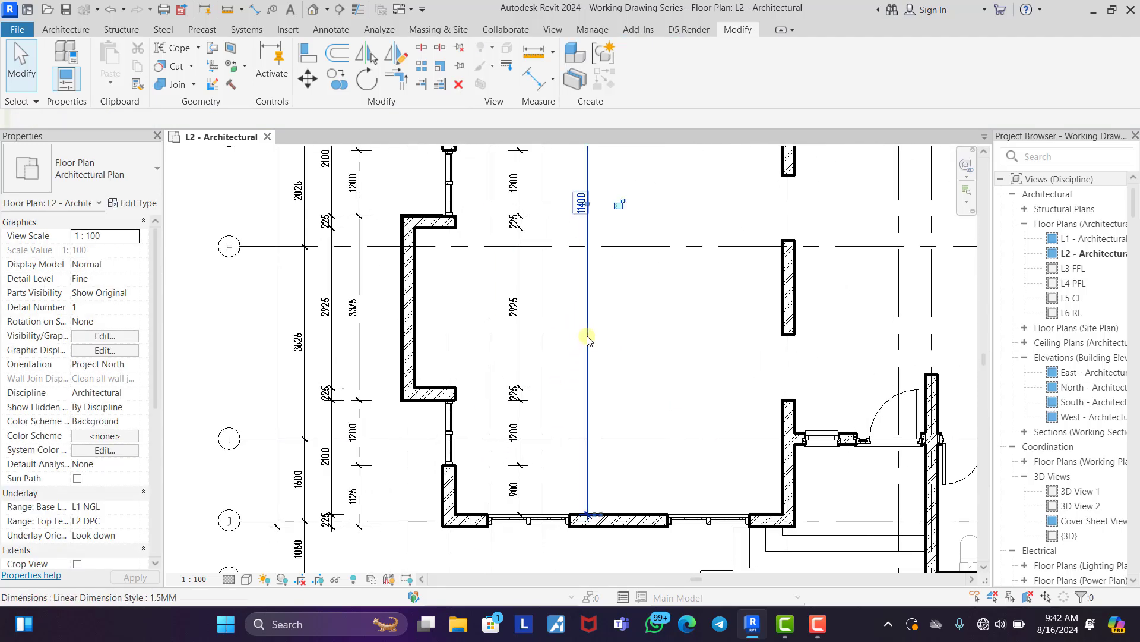
drag(587, 337, 550, 384)
click(611, 351)
scroll(508, 410, down, 2)
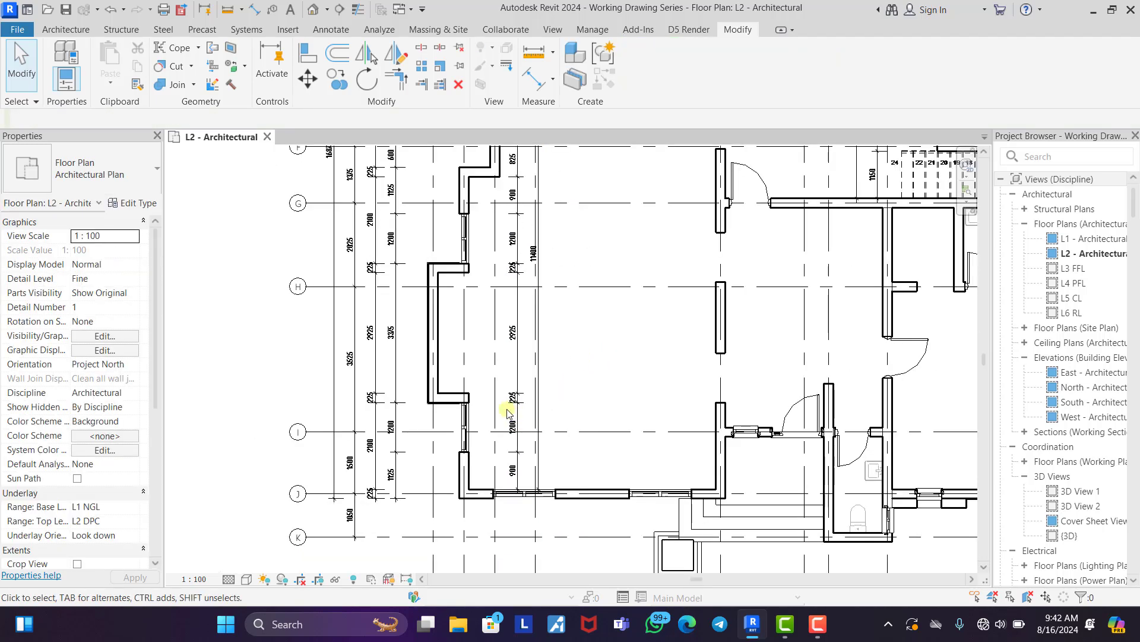
Set the 8mm Bubble grid type's center segment to None so grid lines stop crossing the plan.
scroll(508, 413, down, 1)
scroll(521, 295, up, 5)
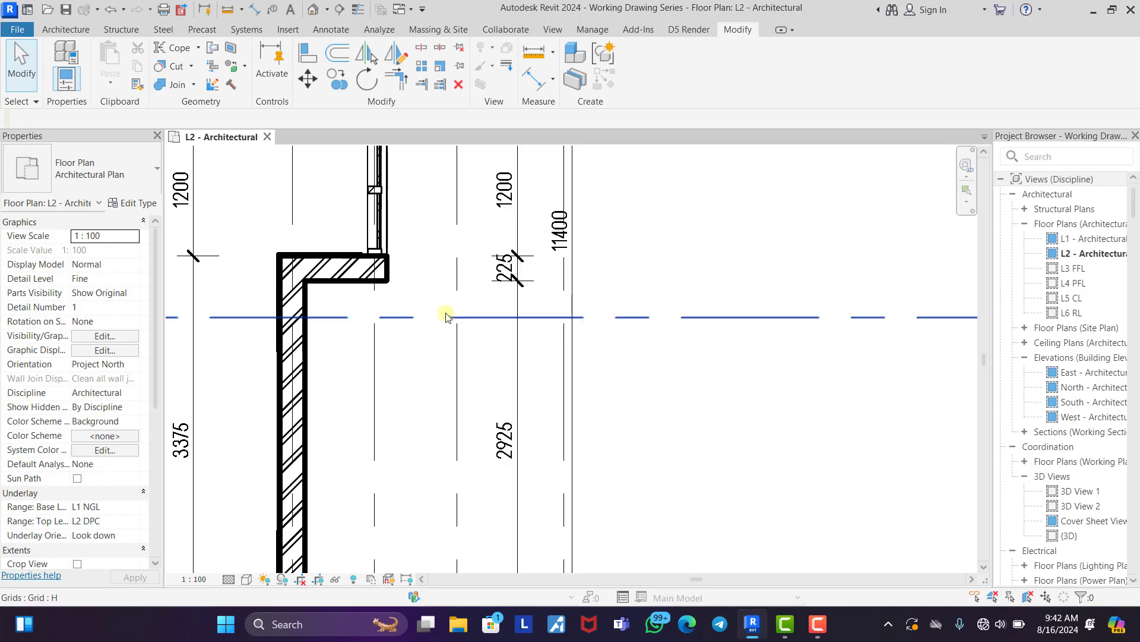
scroll(653, 321, down, 2)
scroll(634, 324, down, 1)
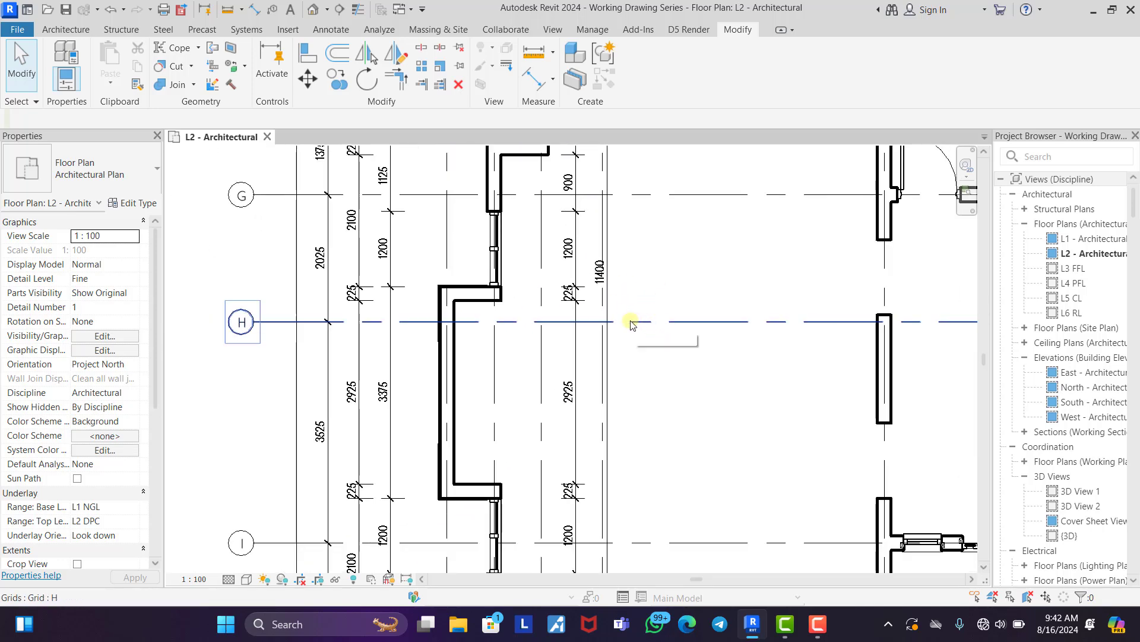
click(277, 326)
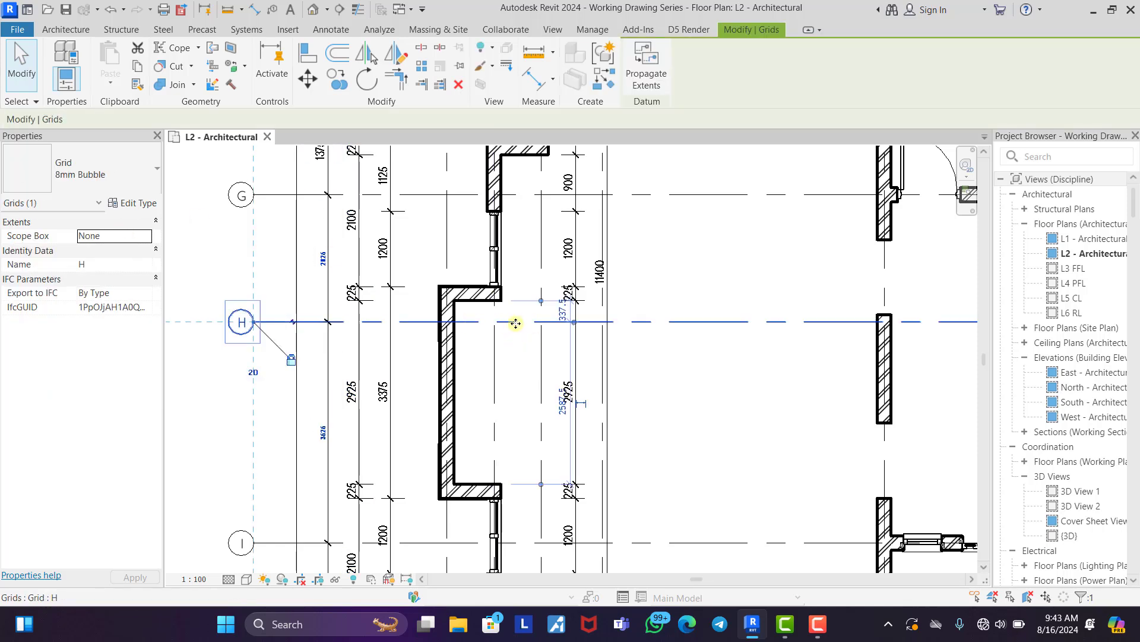
click(133, 204)
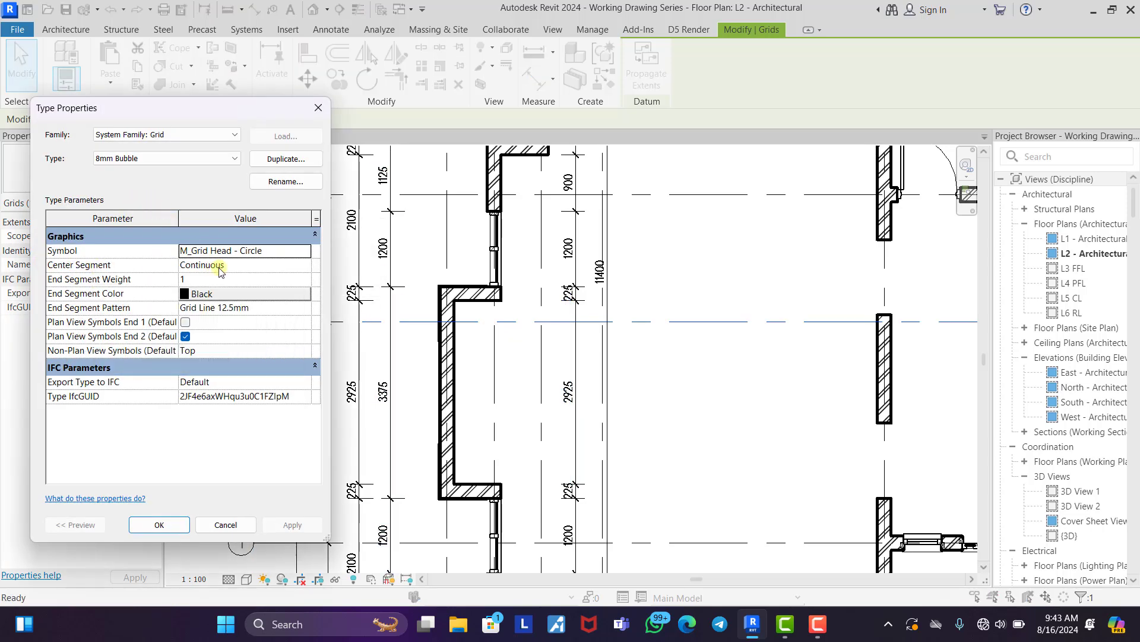
click(304, 267)
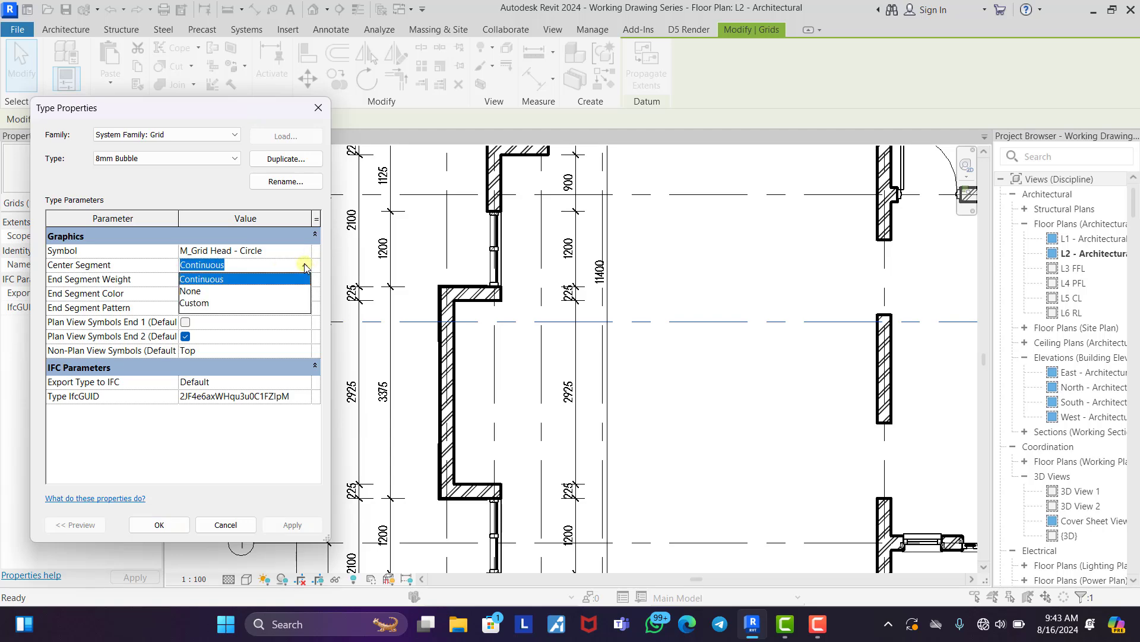
click(199, 292)
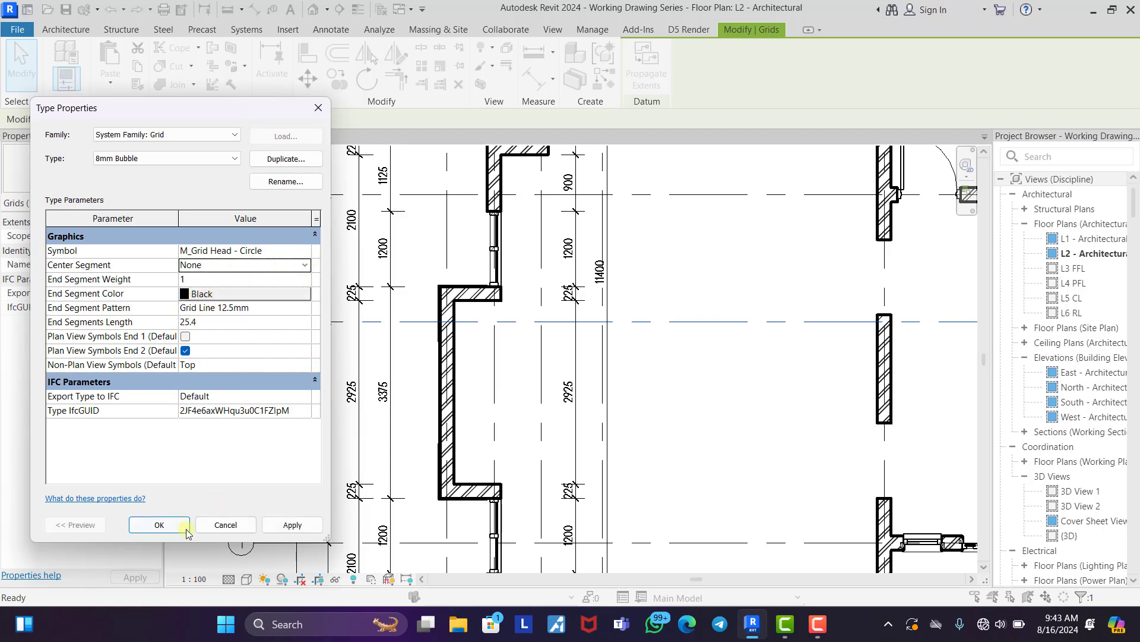
click(159, 524)
click(638, 371)
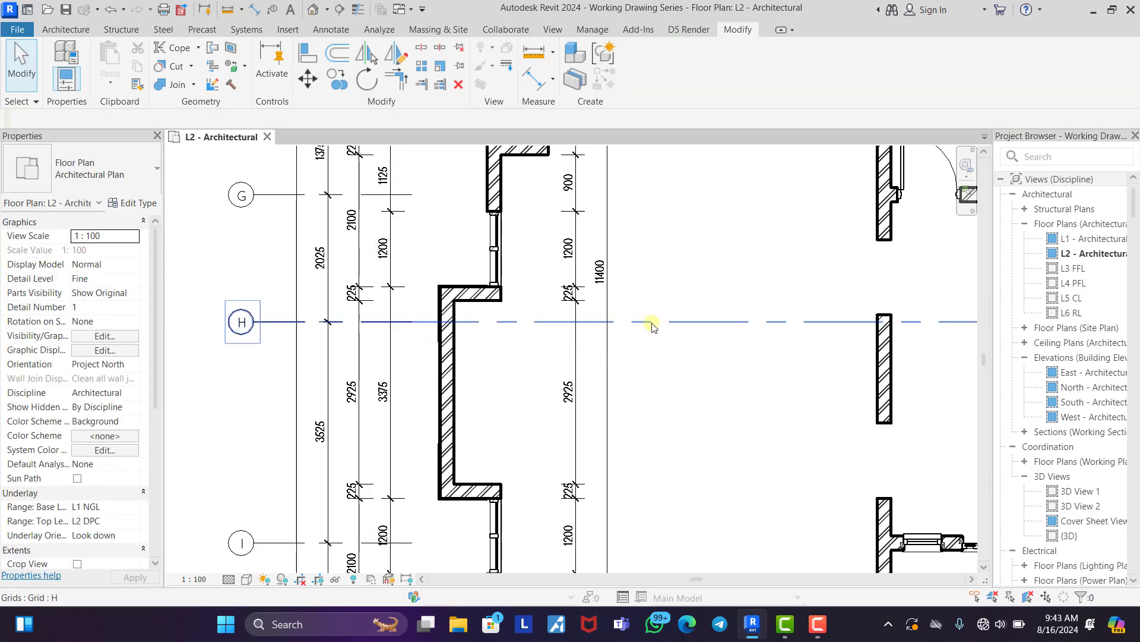
Add an aligned horizontal dimension chain inside the large room along its two-window end wall near grid J, through every window edge between the side walls.
scroll(253, 302, down, 3)
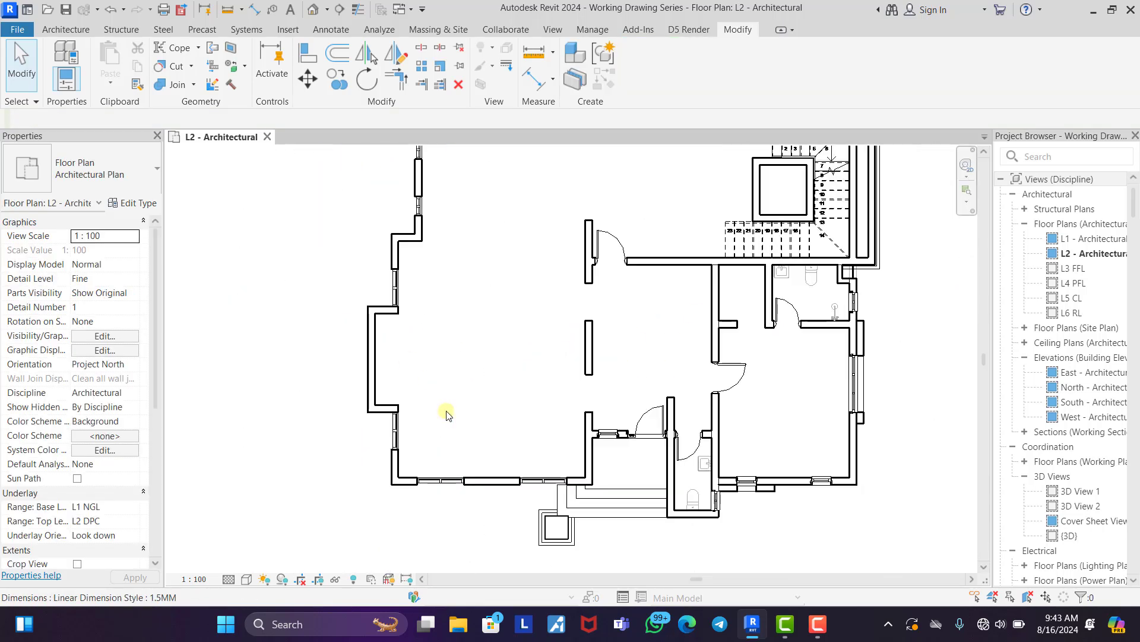
scroll(504, 229, down, 1)
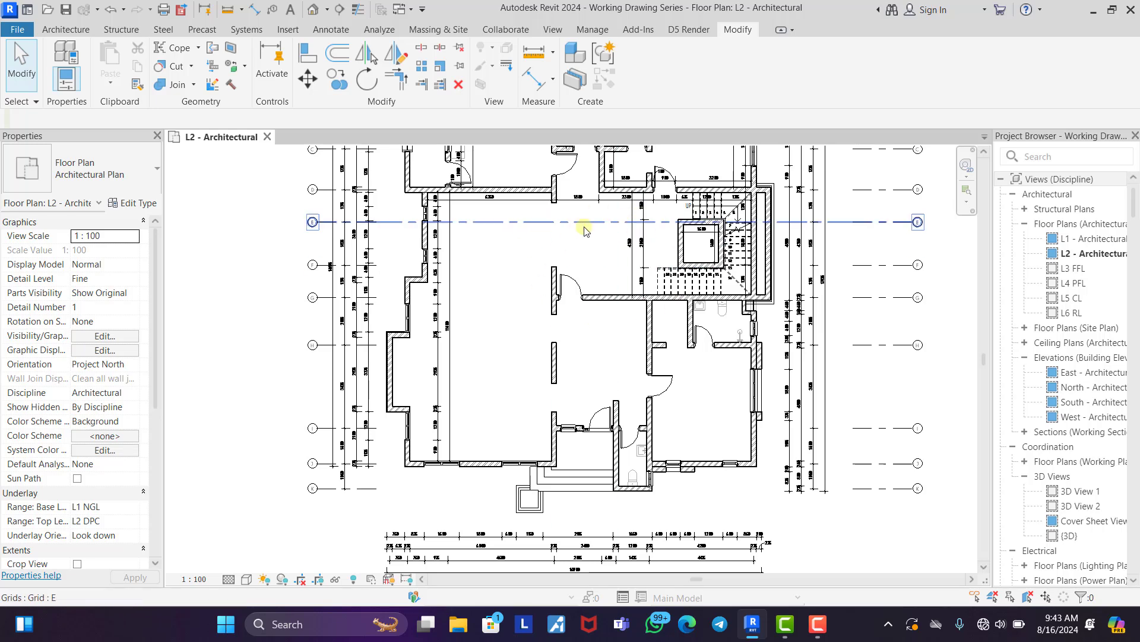
click(536, 80)
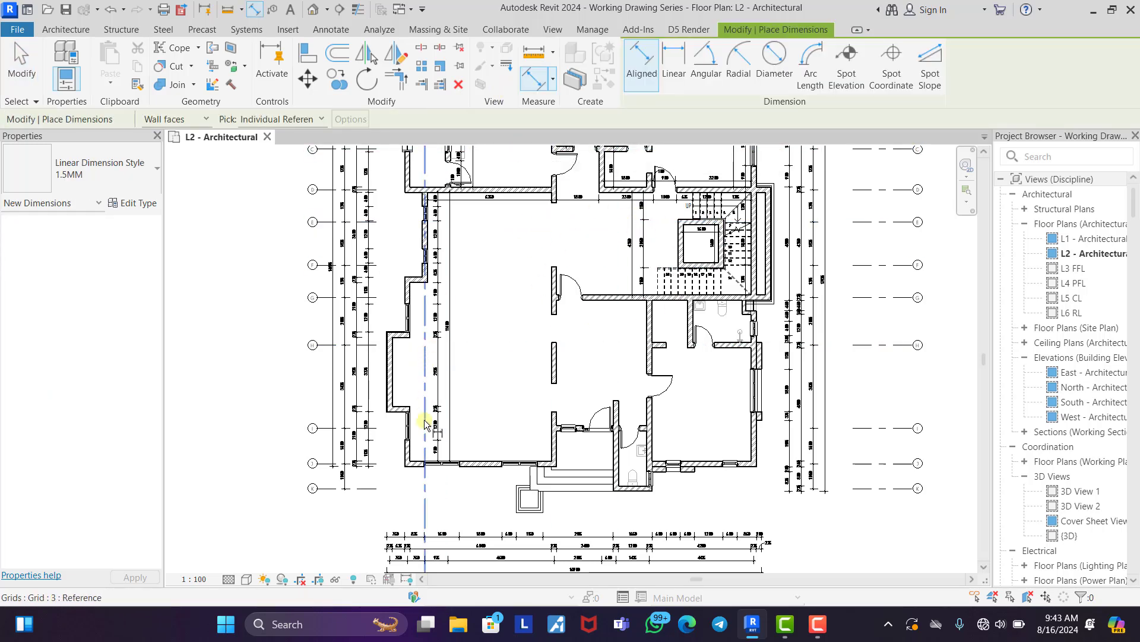
scroll(397, 410, up, 5)
scroll(418, 325, down, 4)
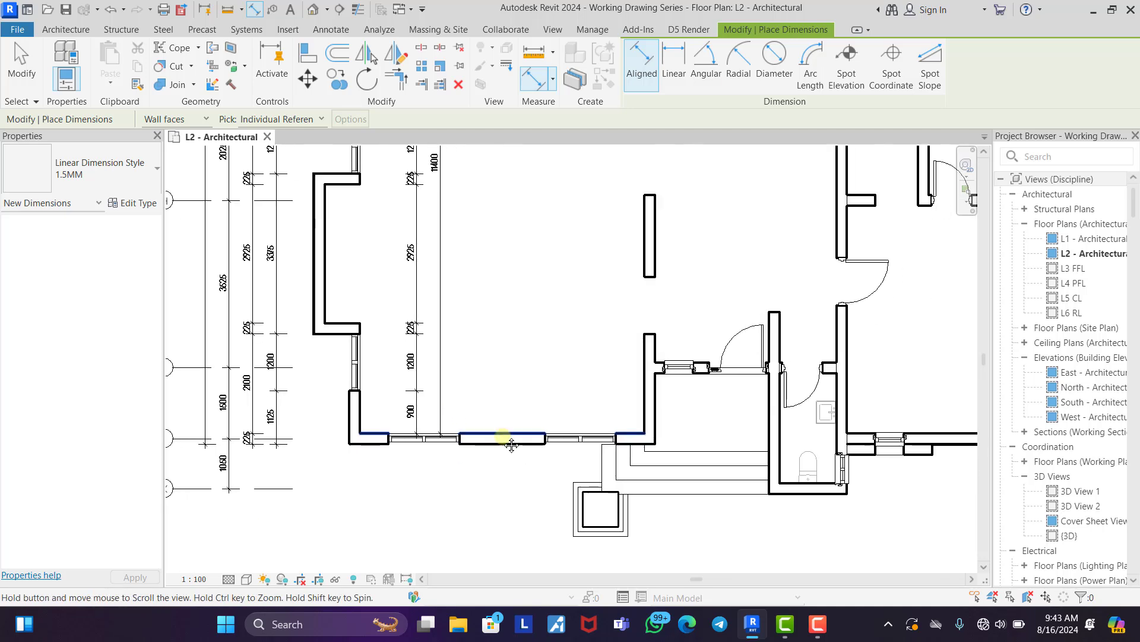
scroll(339, 416, up, 4)
click(330, 419)
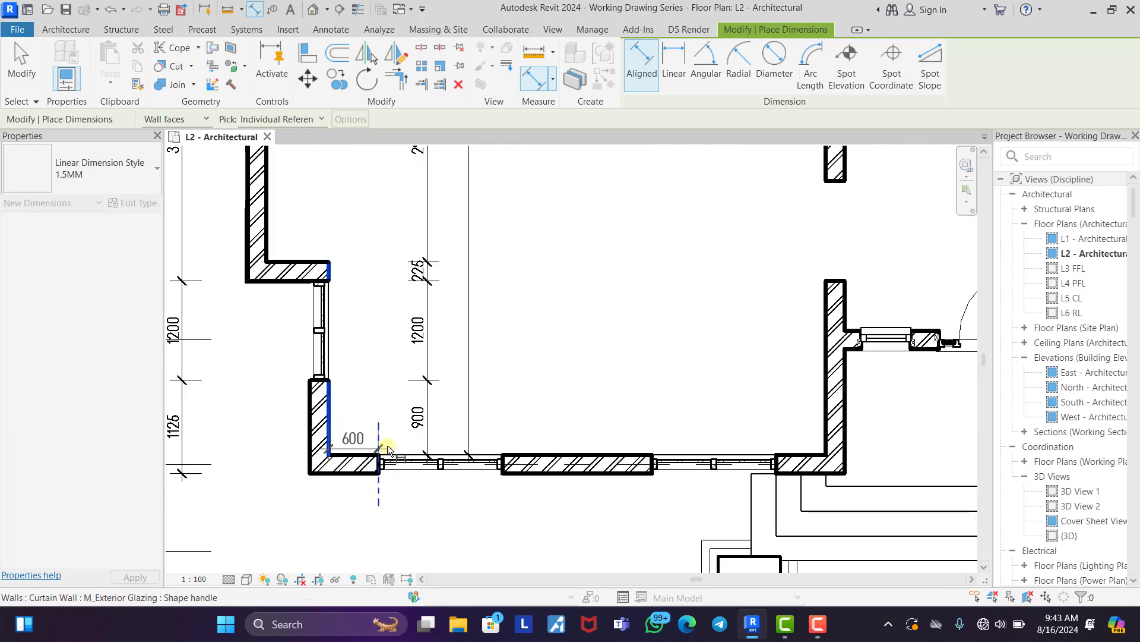
click(774, 457)
click(826, 428)
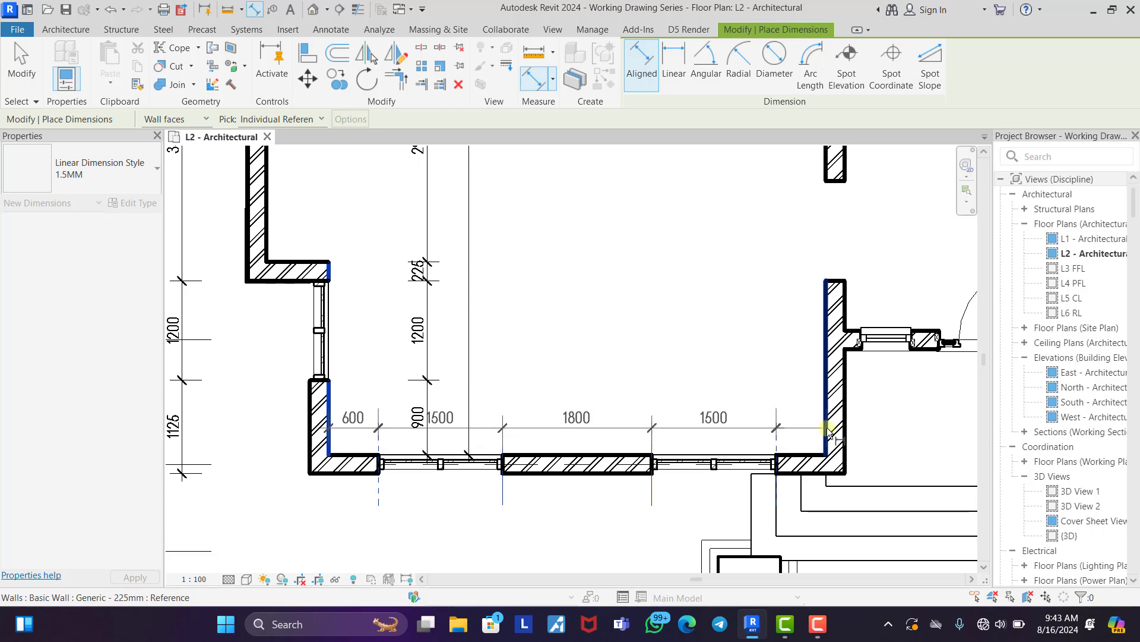
click(595, 426)
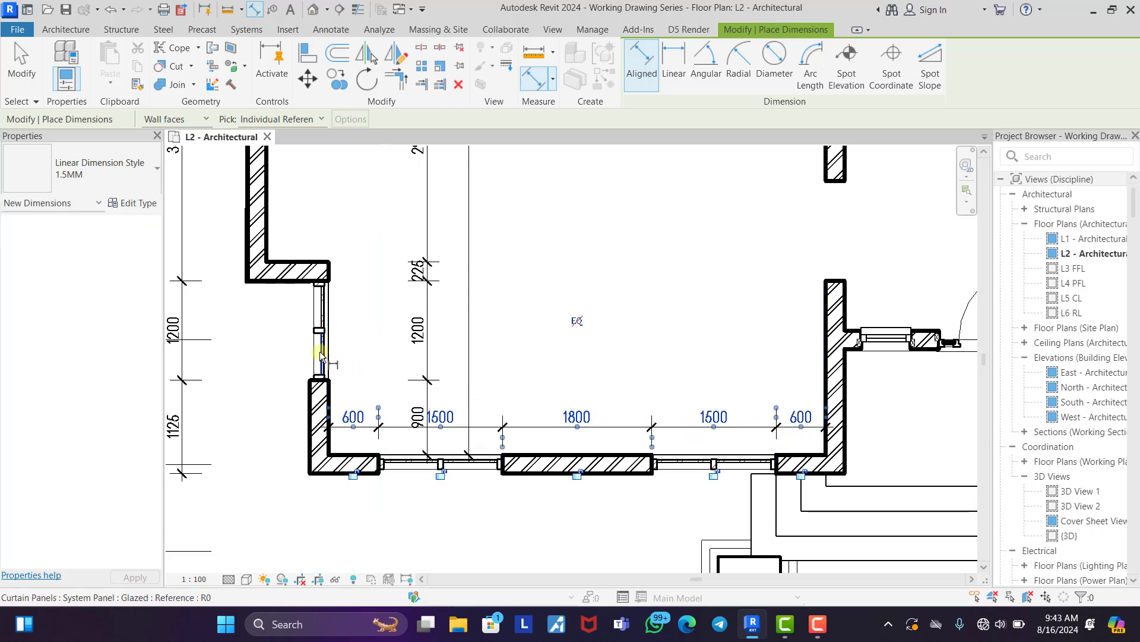
Add an overall width dimension of the large room between its side walls, just inside the two-window end wall's chain.
click(361, 331)
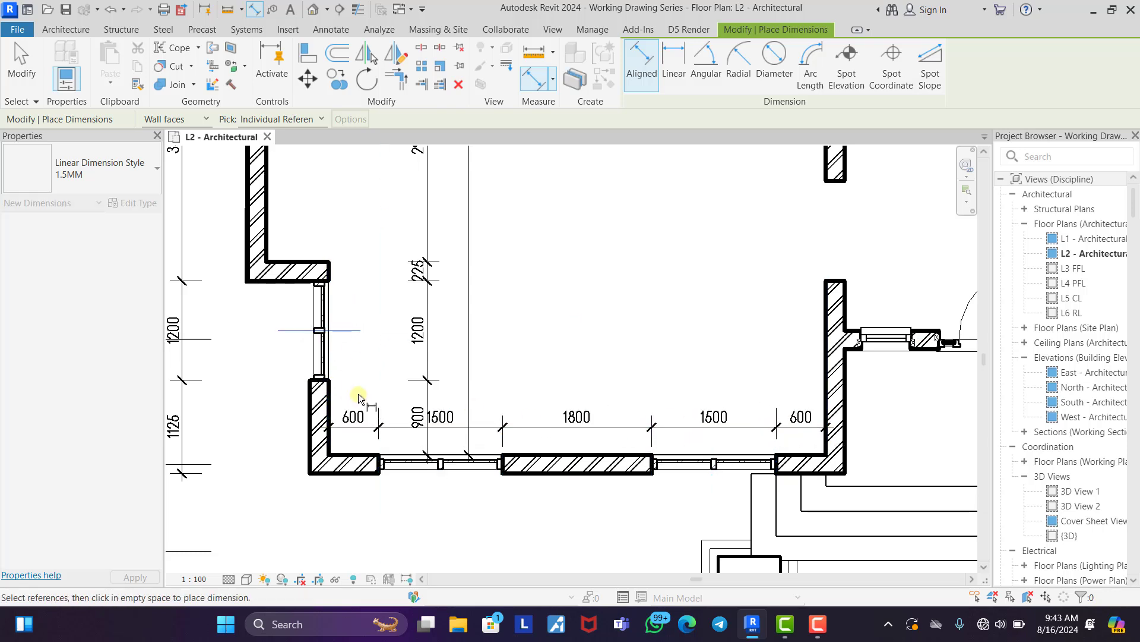
right_click(379, 295)
click(404, 302)
click(329, 404)
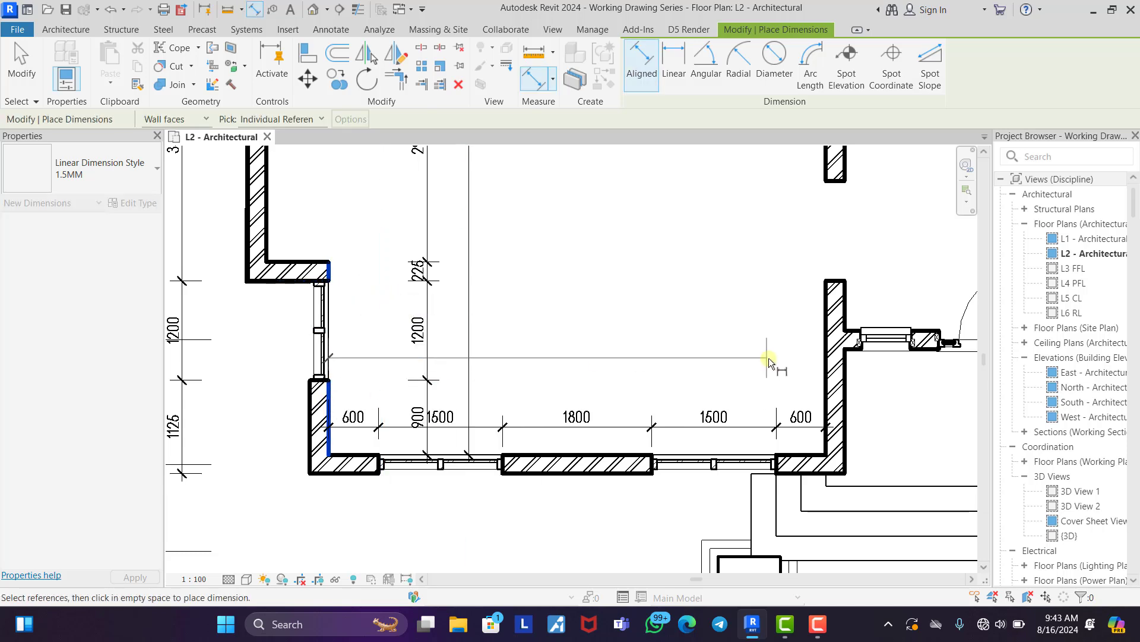
click(825, 370)
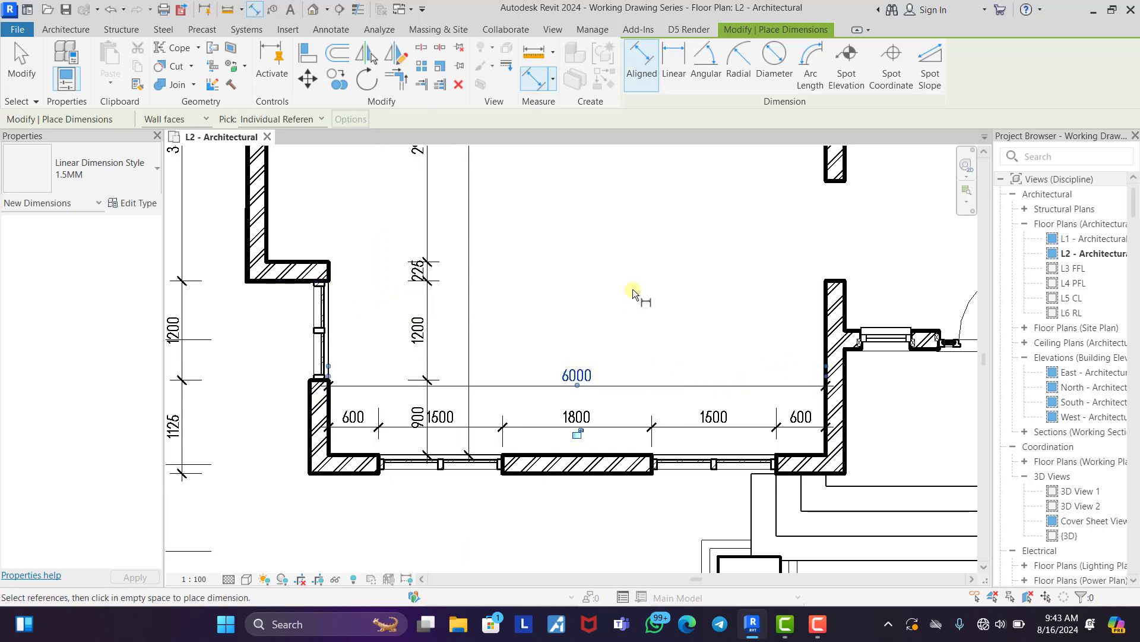
Dimension the inner depth of the large room's wall bay below grid H and of the wall offset near grid G.
middle_drag(517, 348, 573, 530)
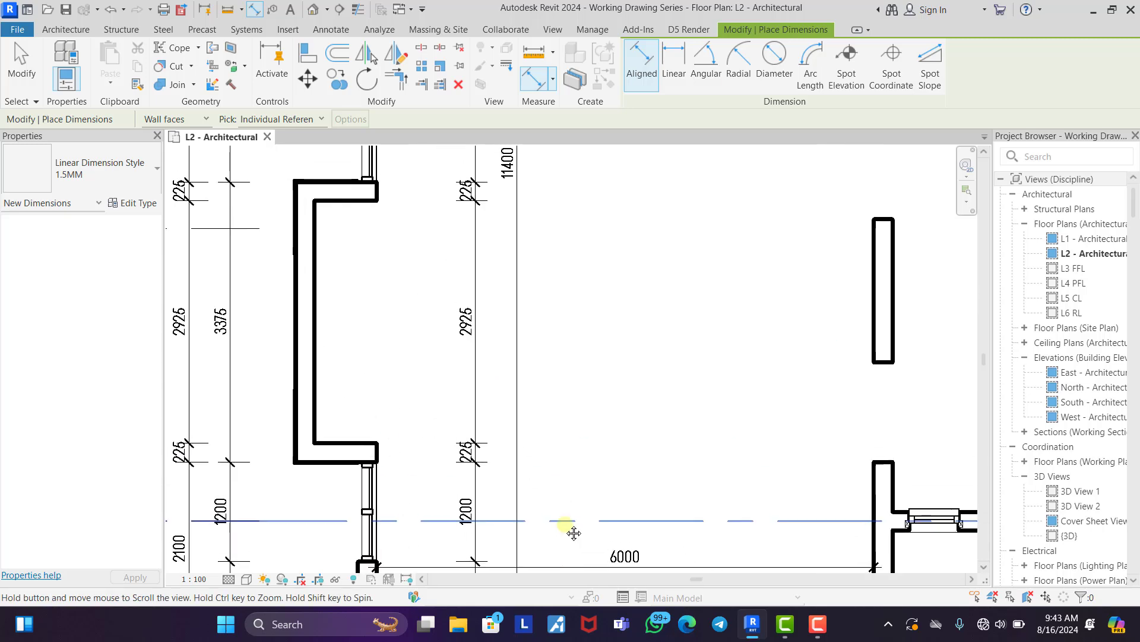
click(315, 404)
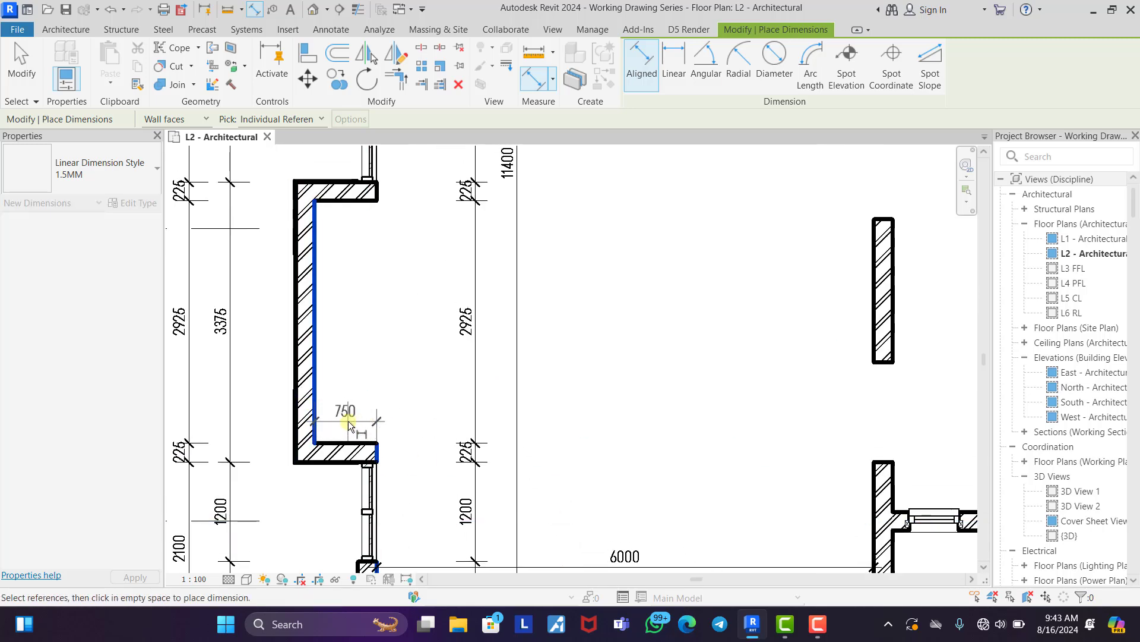
click(348, 420)
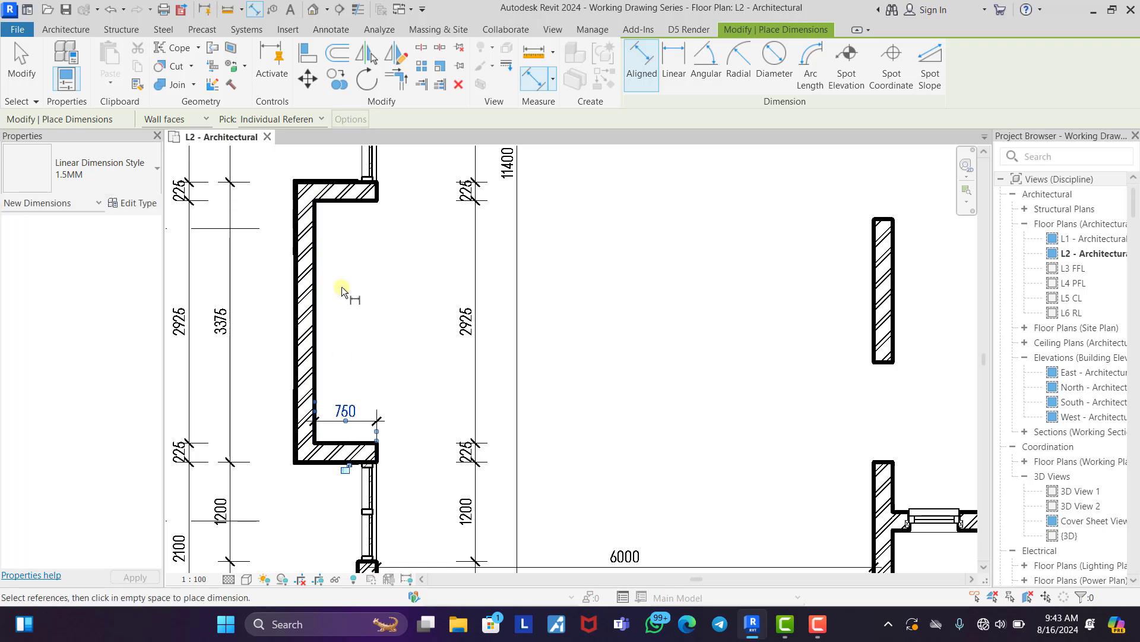
scroll(366, 374, down, 3)
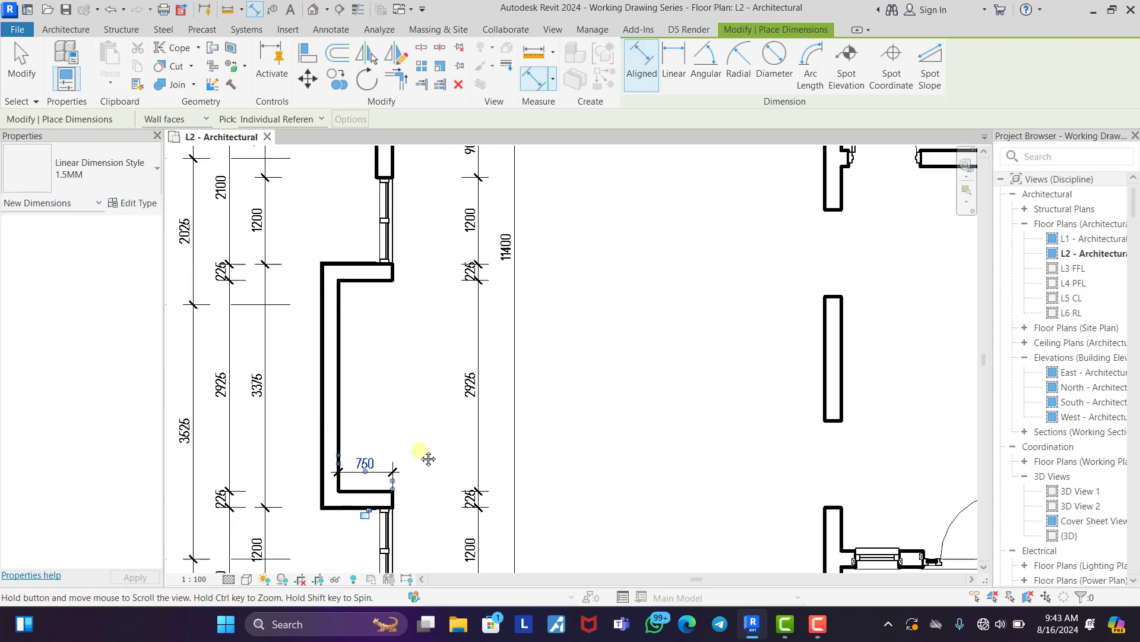
scroll(440, 306, up, 4)
scroll(439, 305, up, 1)
click(410, 341)
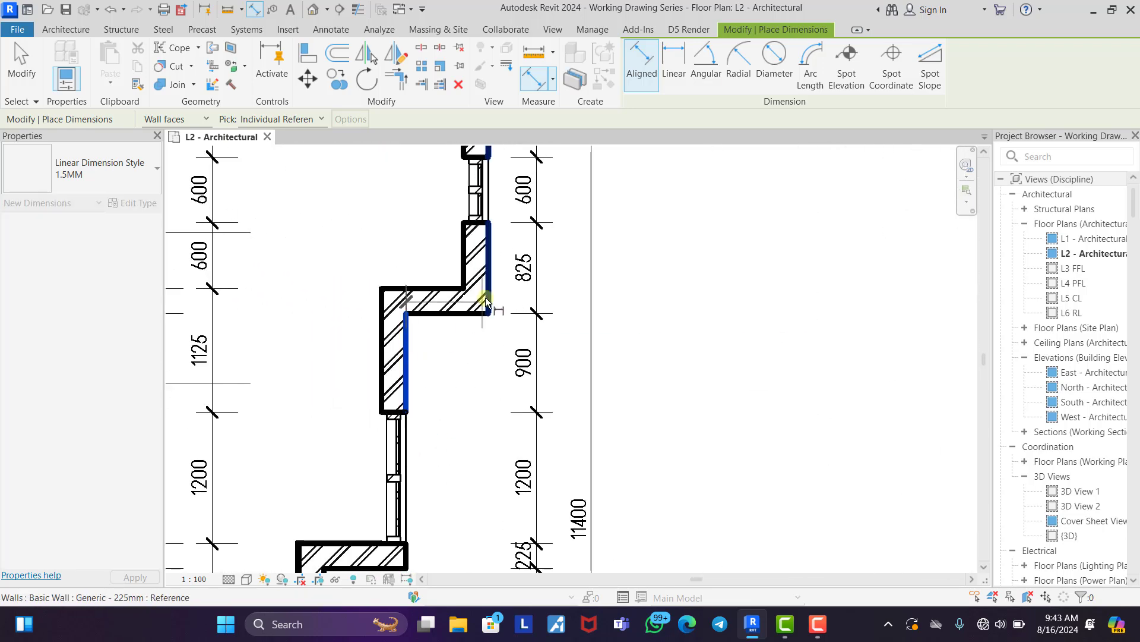
click(457, 358)
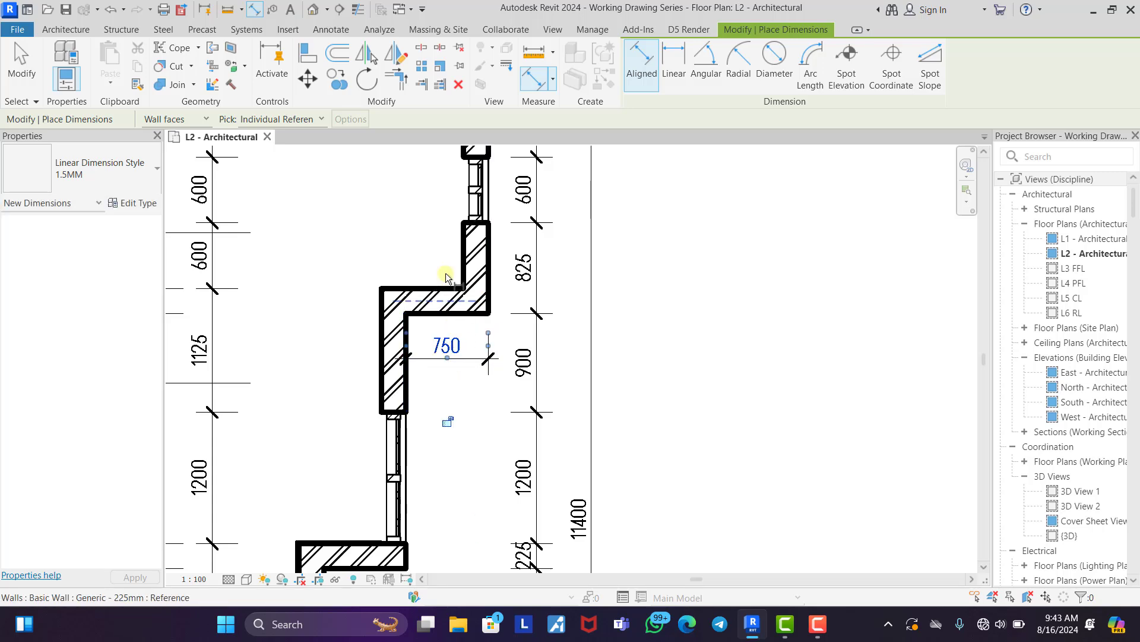
Extend the wall offset's dimension near grid G across the large room to the inner partition by editing its witness lines.
scroll(445, 272, down, 3)
mouse_move(499, 264)
middle_down()
mouse_move(529, 384)
mouse_move(488, 275)
middle_up()
scroll(455, 311, up, 2)
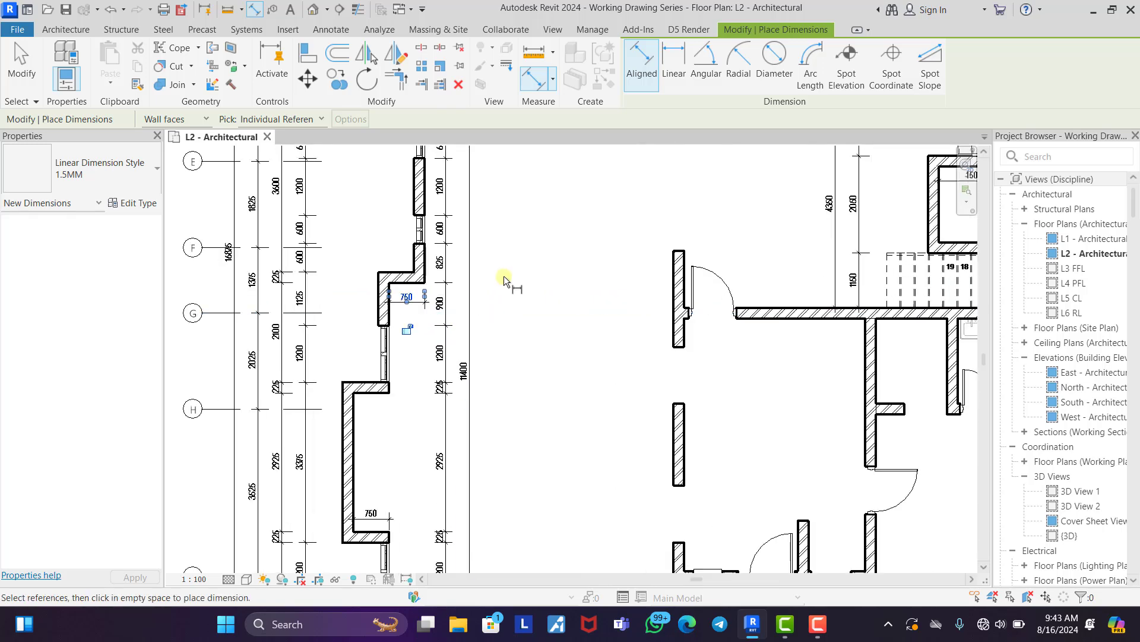
right_click(504, 276)
click(526, 284)
right_click(525, 284)
click(546, 292)
click(411, 301)
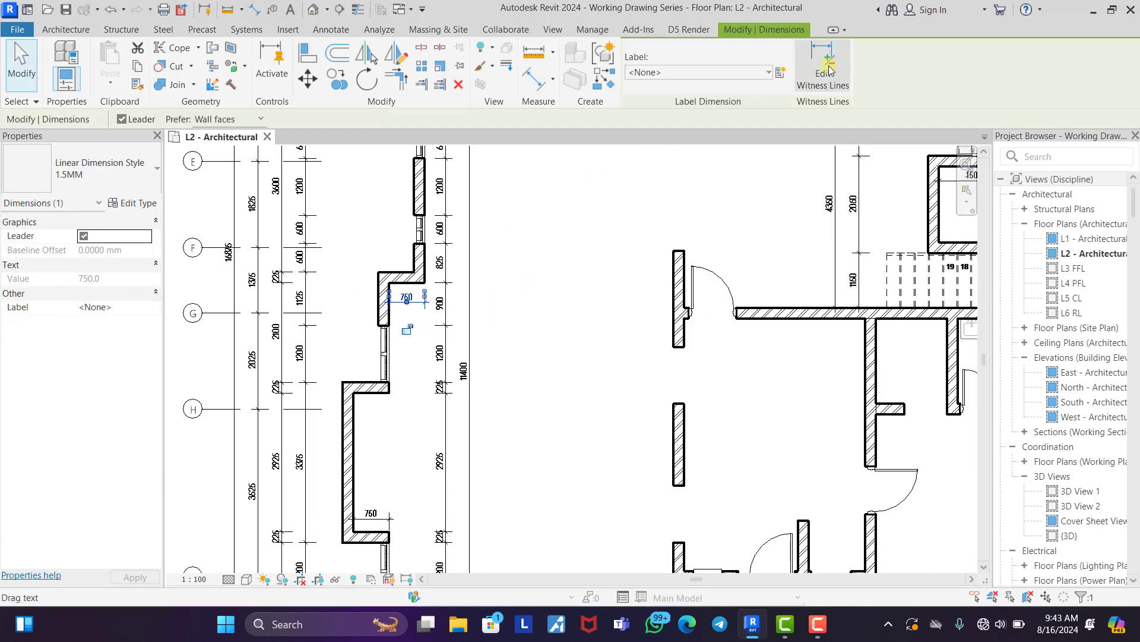
click(828, 67)
click(628, 315)
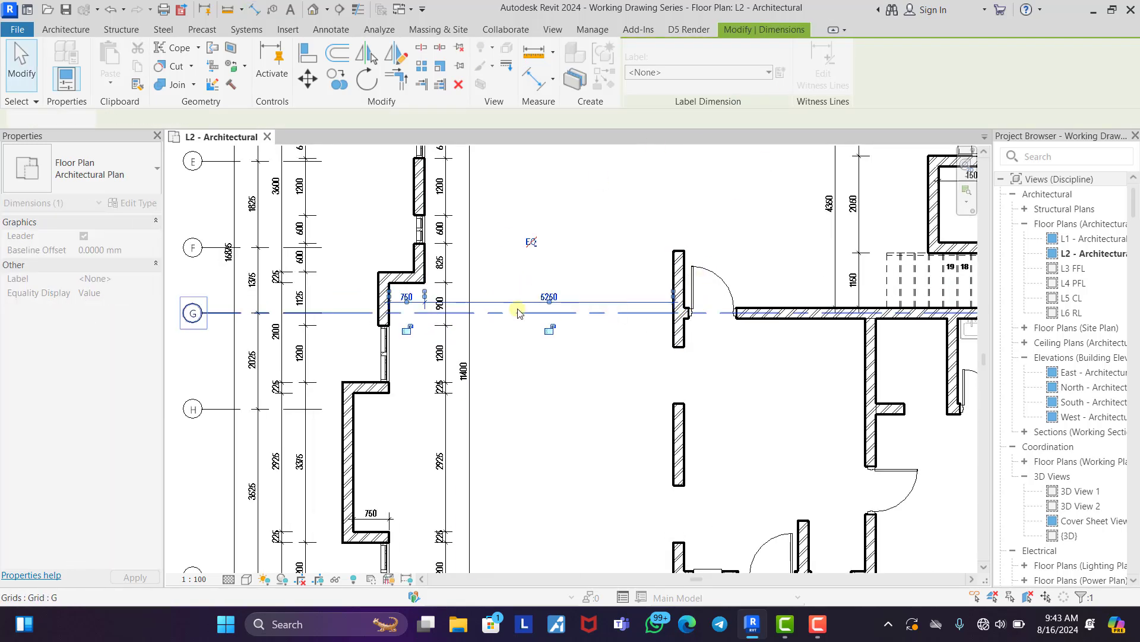
Extend the bay depth dimension across the large room to the inner partition by editing its witness lines.
click(371, 515)
click(798, 77)
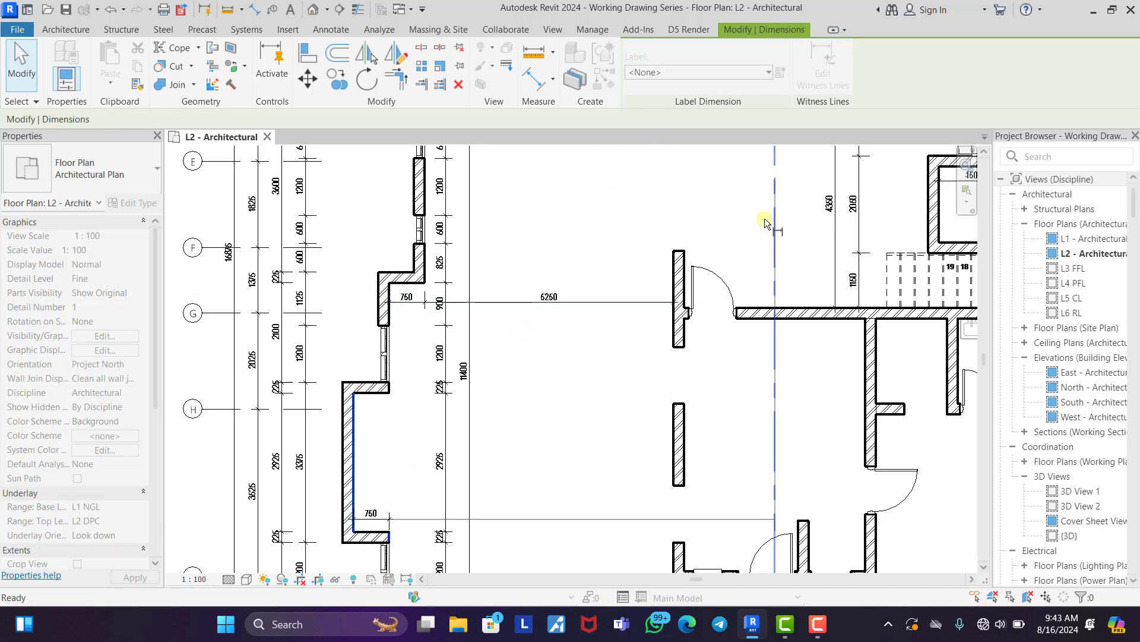
click(611, 512)
click(573, 537)
Move the bay's horizontal dimension chain to the other end of the bay, close to grid H.
click(578, 518)
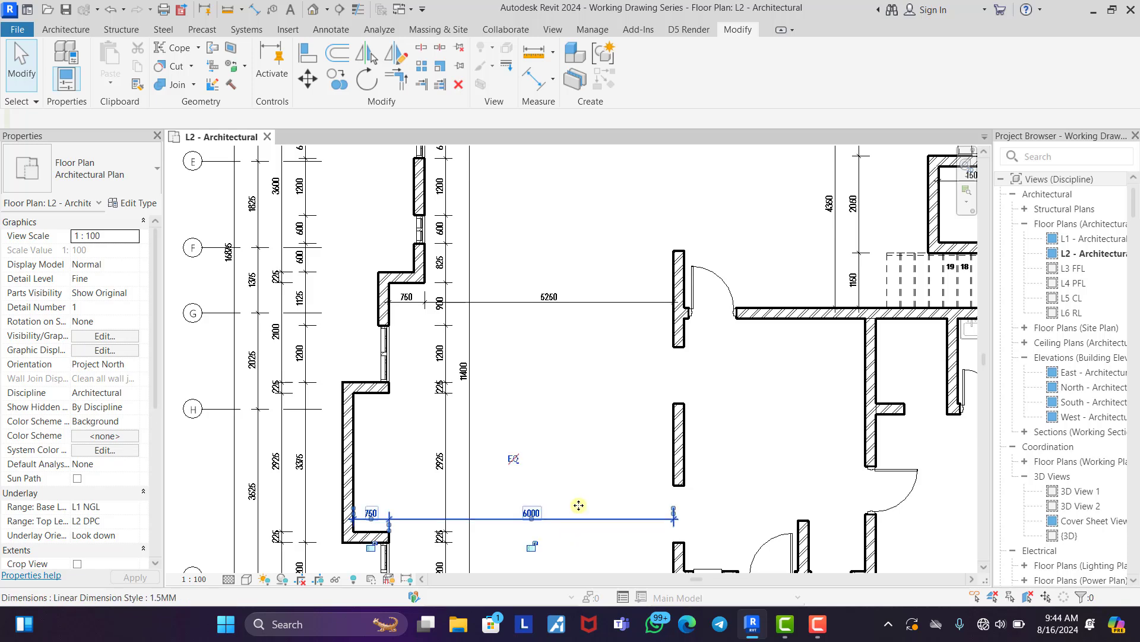
ctrl+drag(578, 505, 605, 416)
click(608, 458)
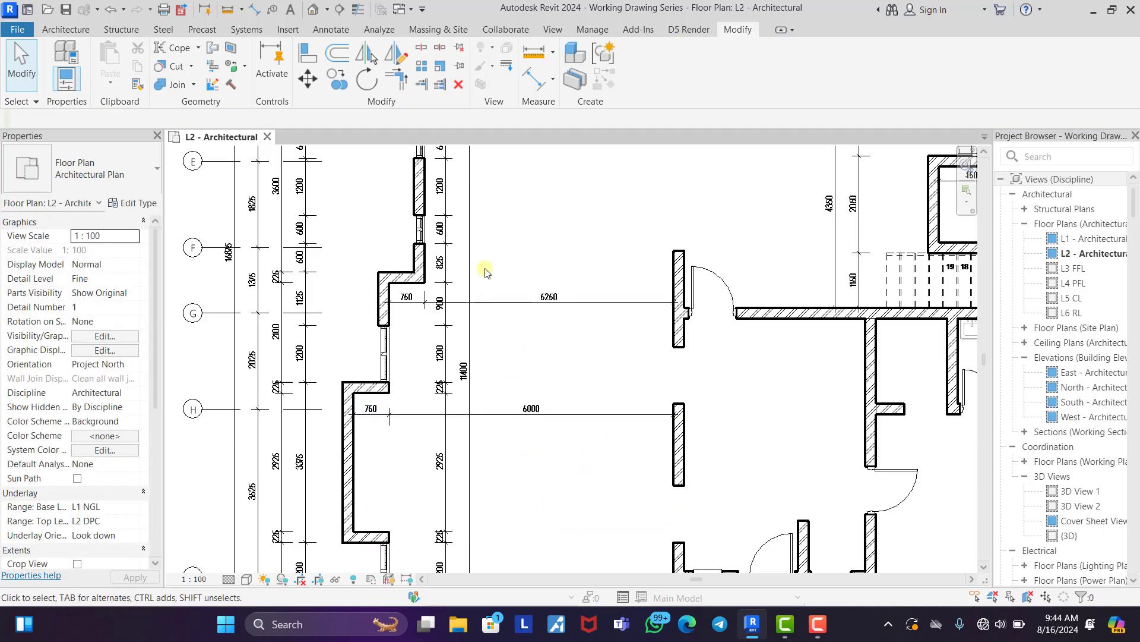
Add a vertical dimension chain along the large room's inner partition, through every opening and wall stub edge between the two end walls.
click(535, 87)
scroll(534, 183, down, 3)
scroll(588, 439, up, 4)
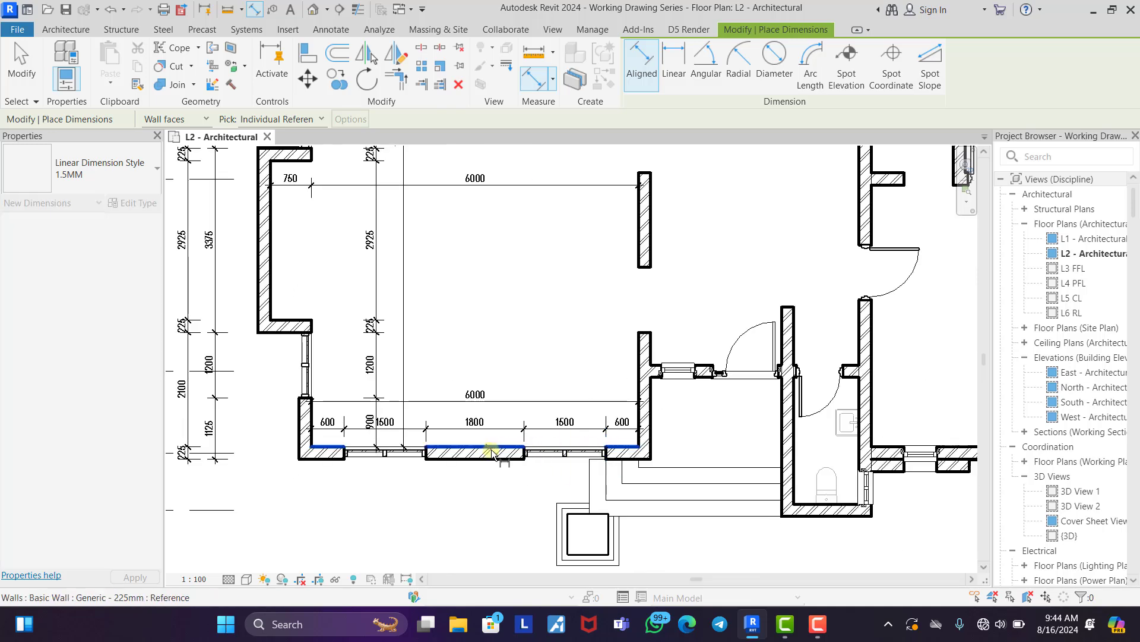
scroll(646, 272, down, 3)
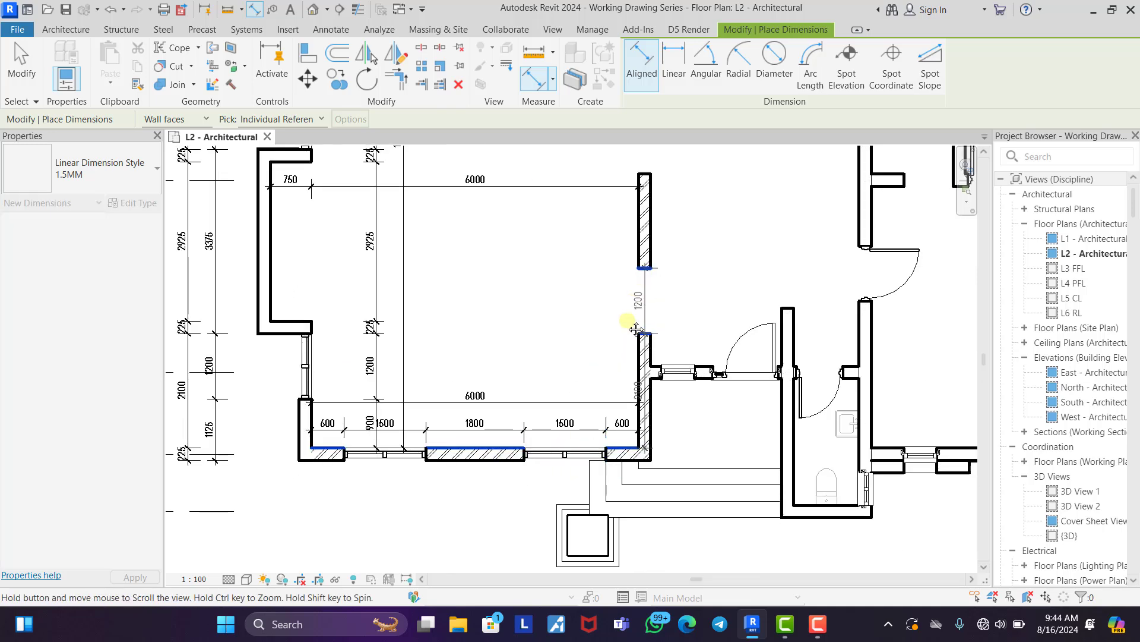
scroll(586, 329, up, 3)
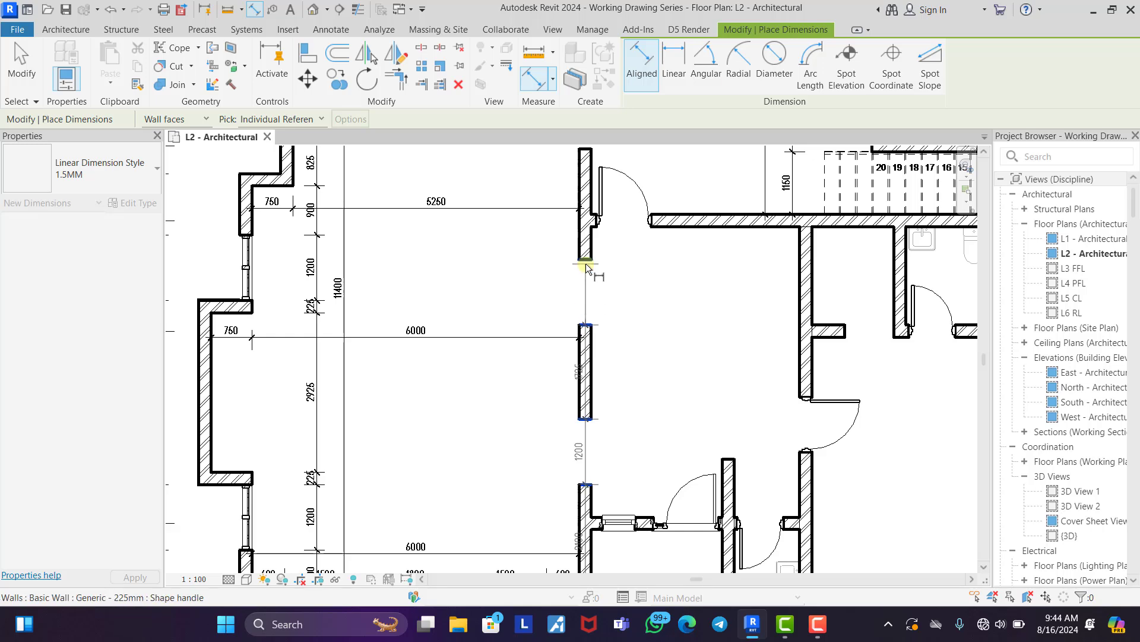
middle_drag(591, 299, 571, 511)
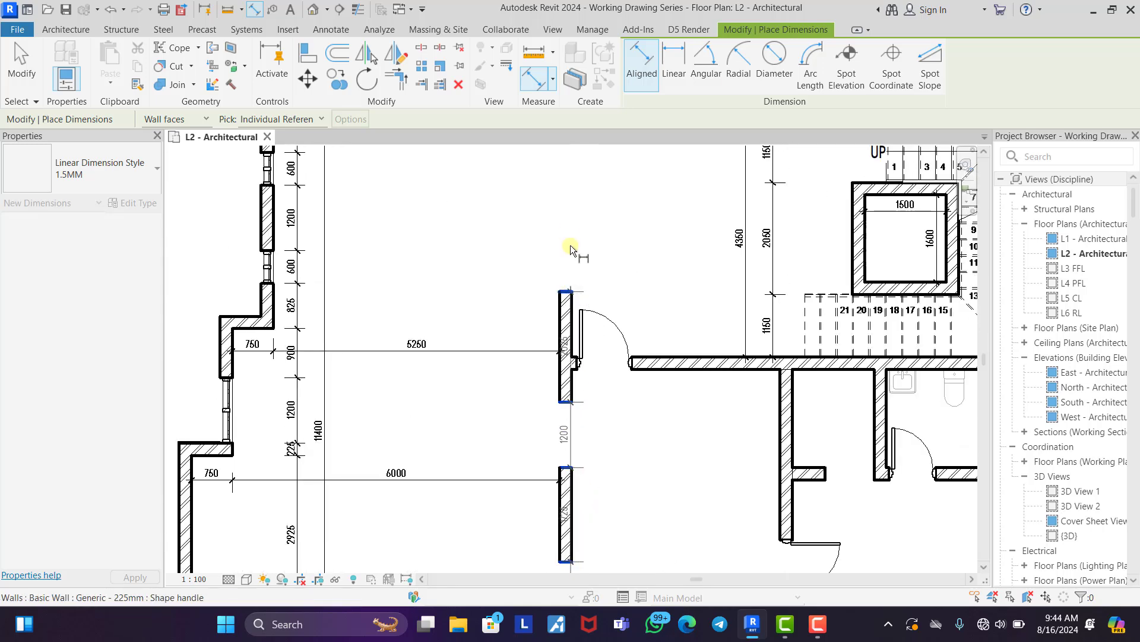
middle_drag(574, 361, 575, 414)
click(567, 268)
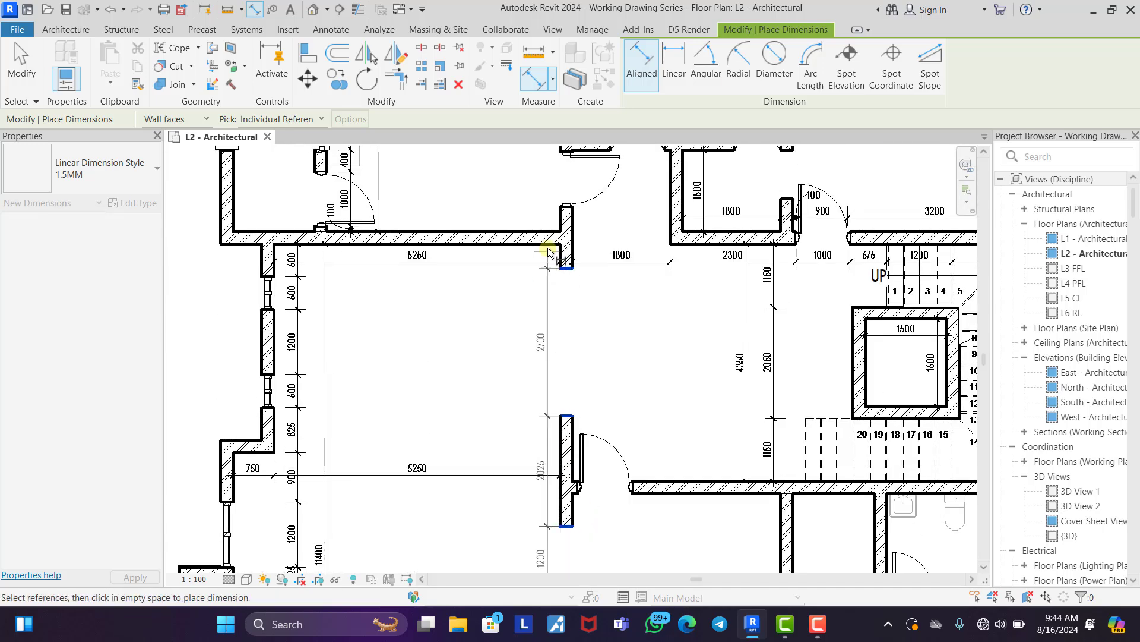
click(549, 243)
click(546, 291)
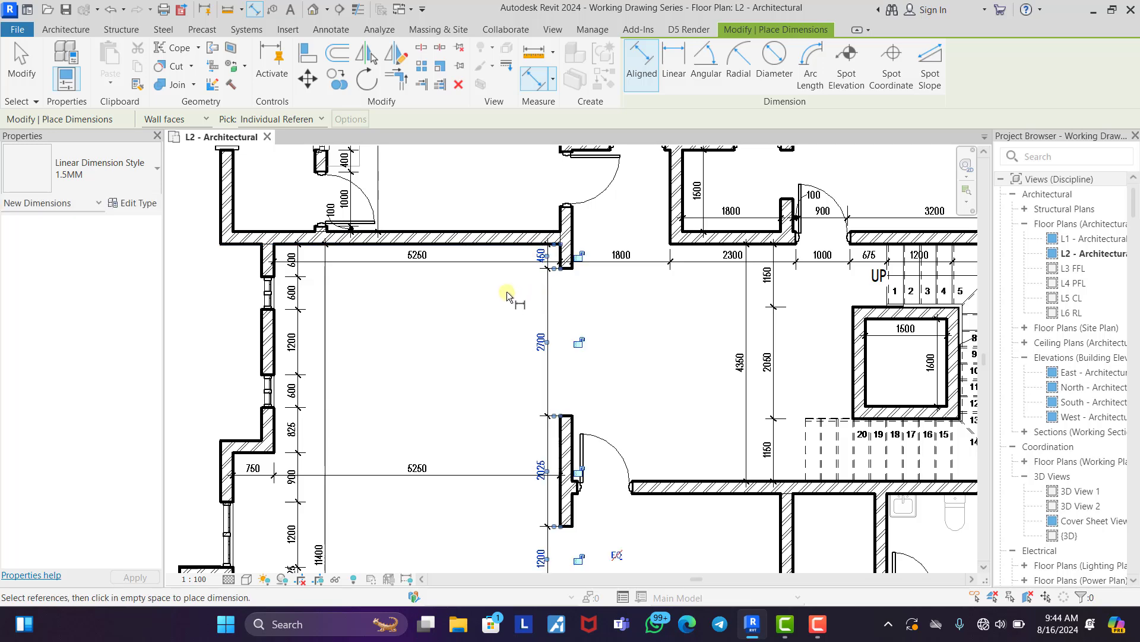
Pick the facing partition walls of the hall beside the large room as references for a horizontal aligned dimension.
scroll(509, 295, down, 5)
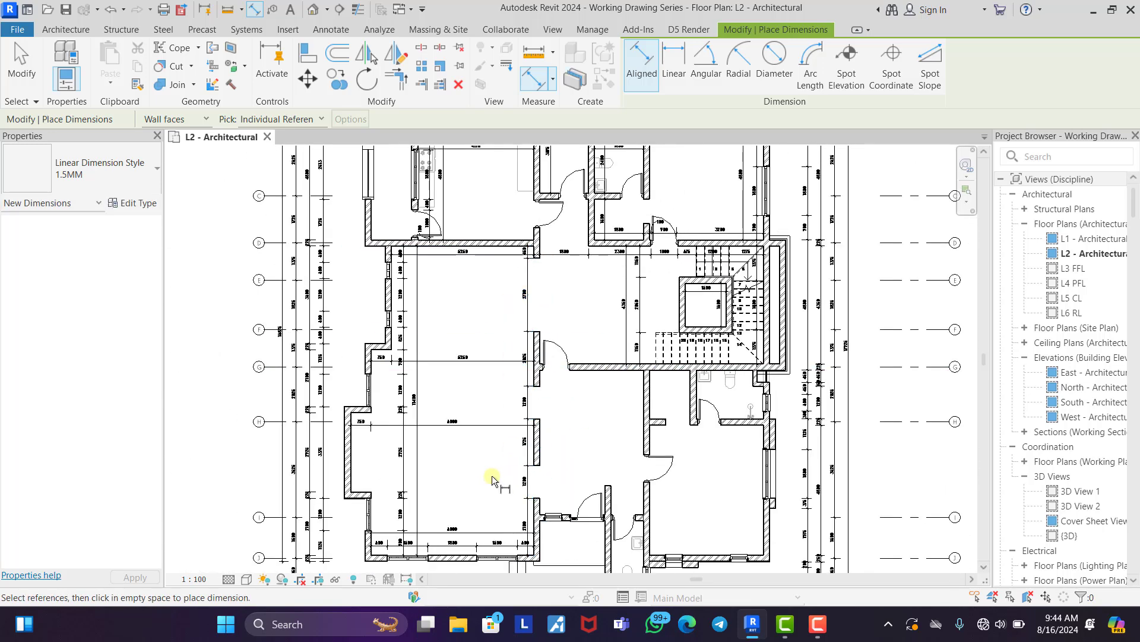
middle_drag(474, 484, 439, 354)
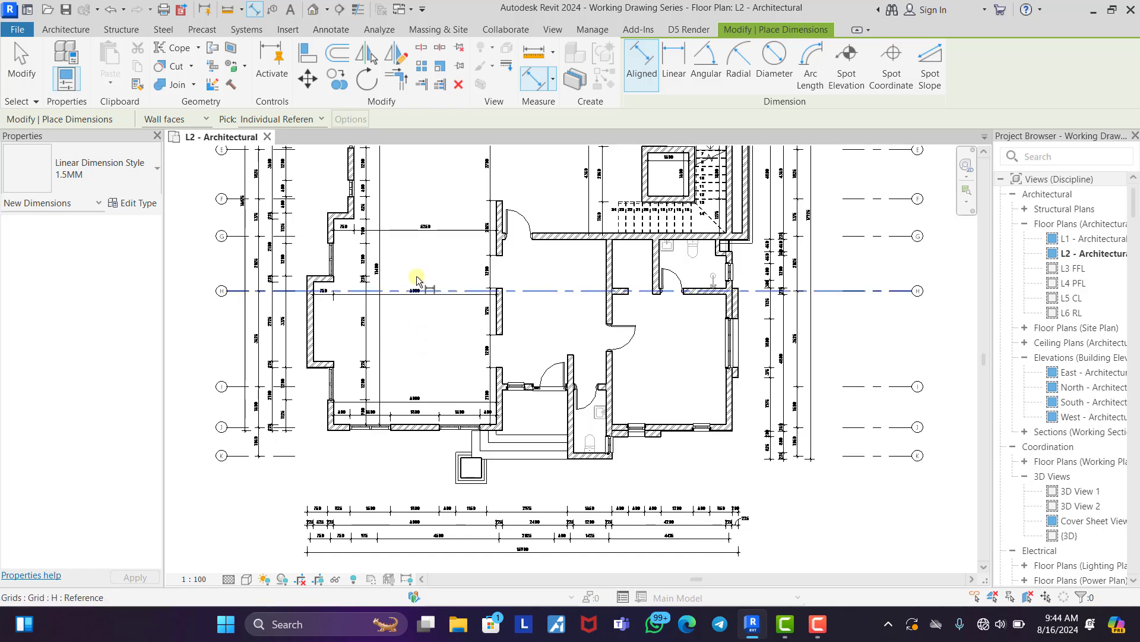
scroll(421, 233, up, 1)
middle_drag(421, 233, 502, 368)
scroll(507, 382, up, 5)
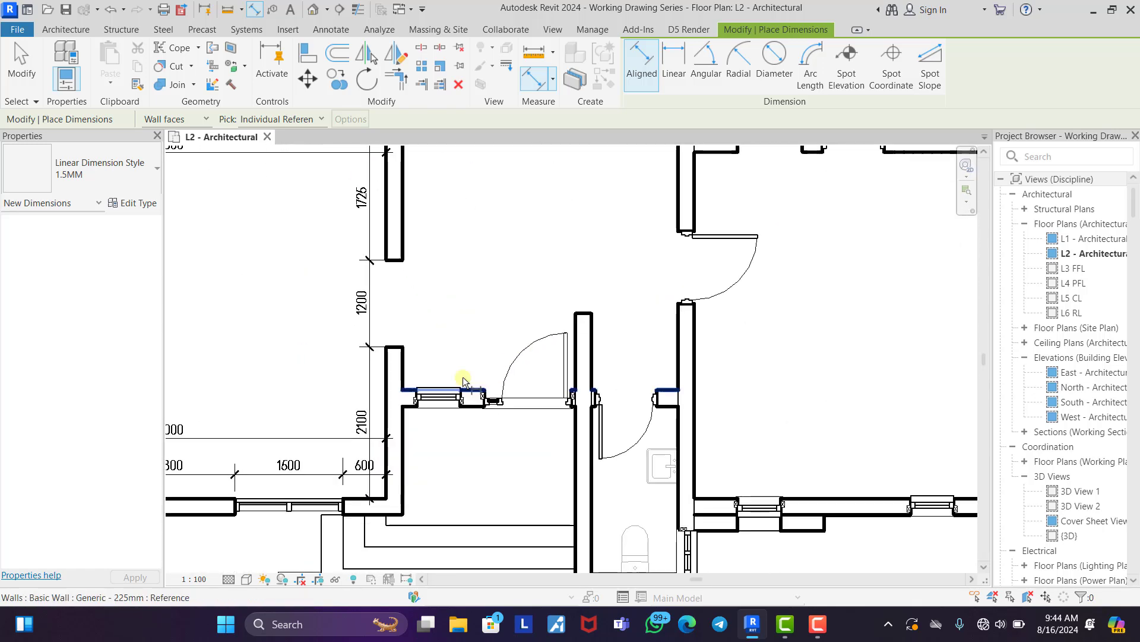
click(369, 337)
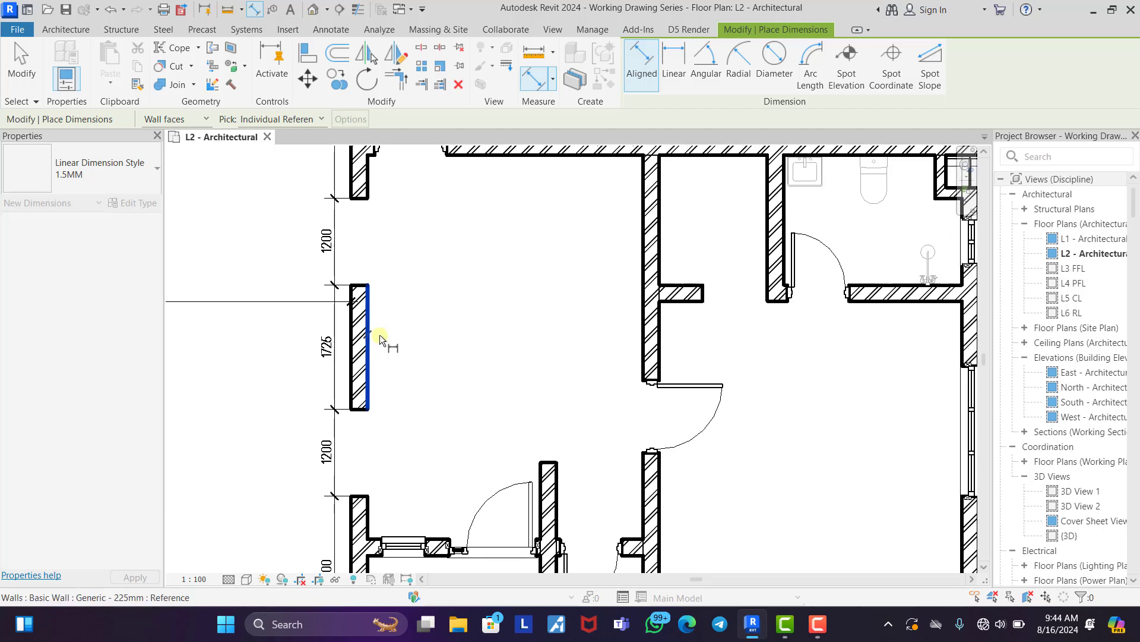
click(644, 322)
scroll(543, 347, down, 2)
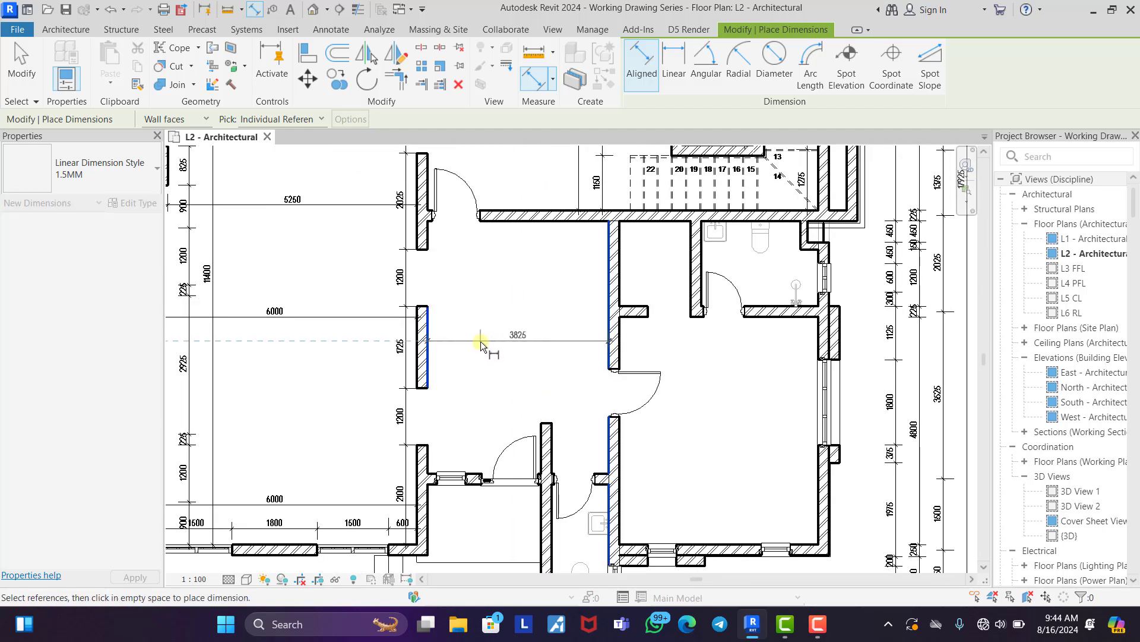
scroll(484, 221, up, 6)
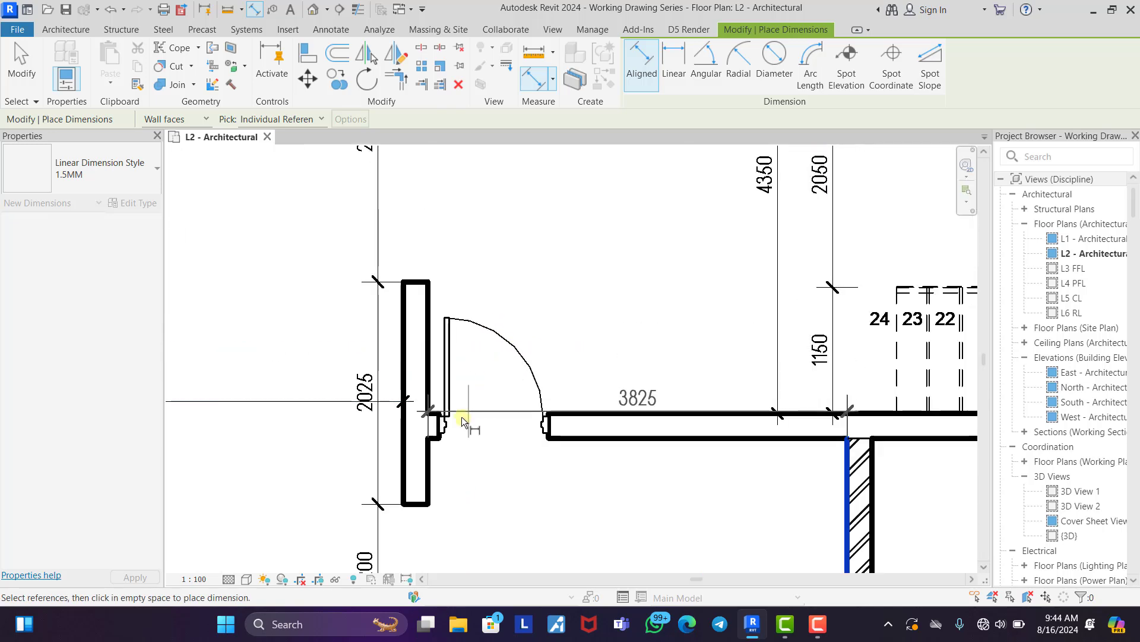
Add both sides of the 900 mm door opening to the hall dimension and place the chain just below the door wall.
click(442, 429)
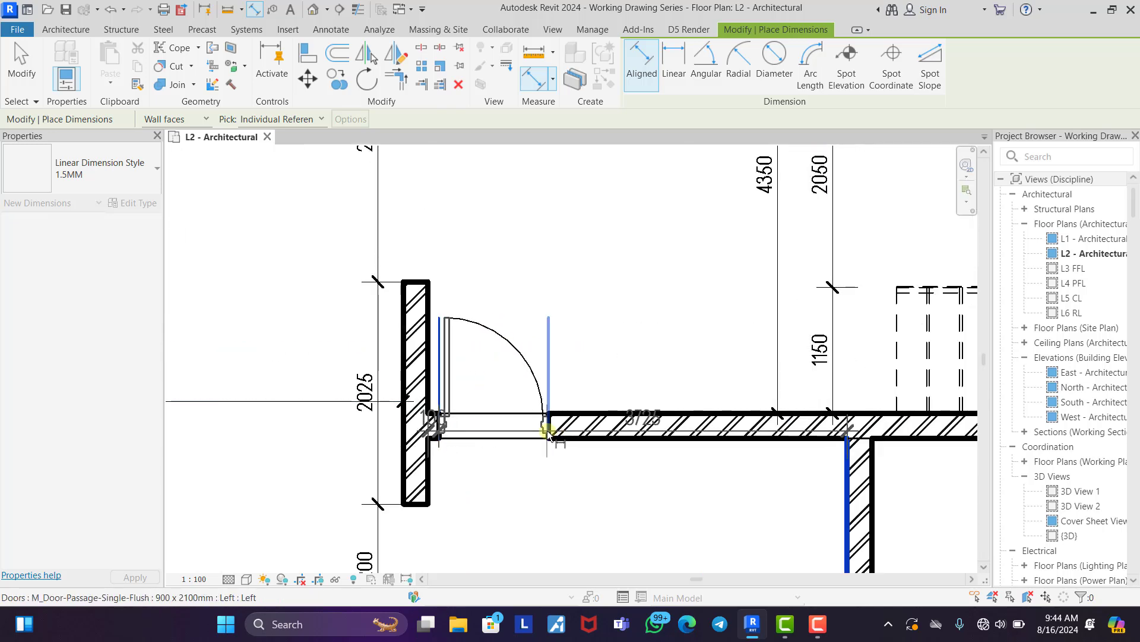
click(443, 430)
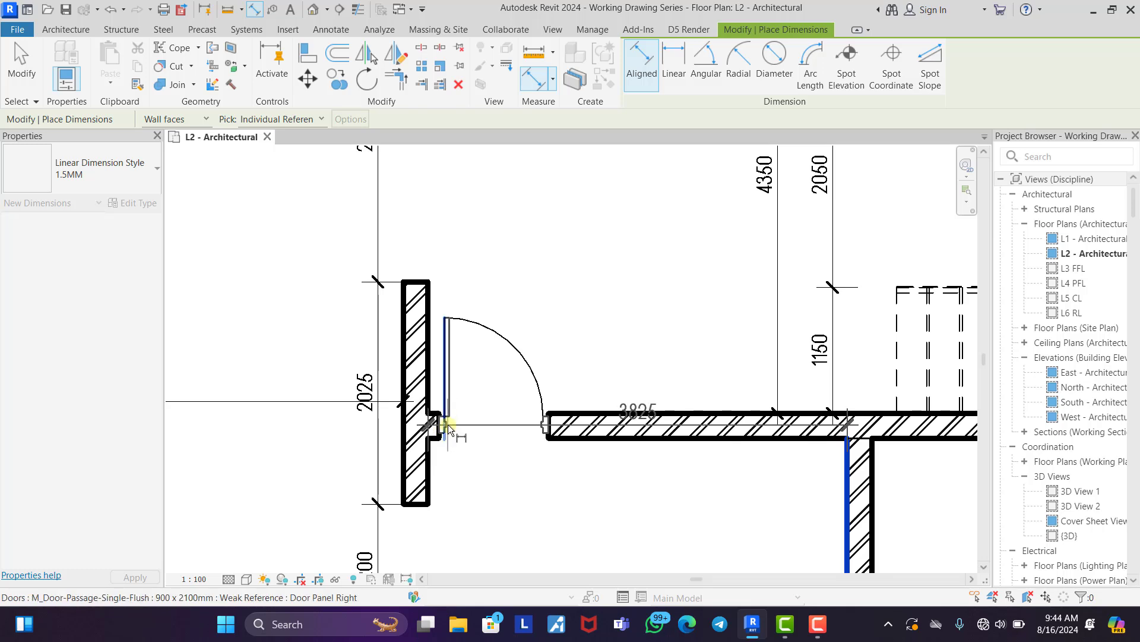
click(445, 425)
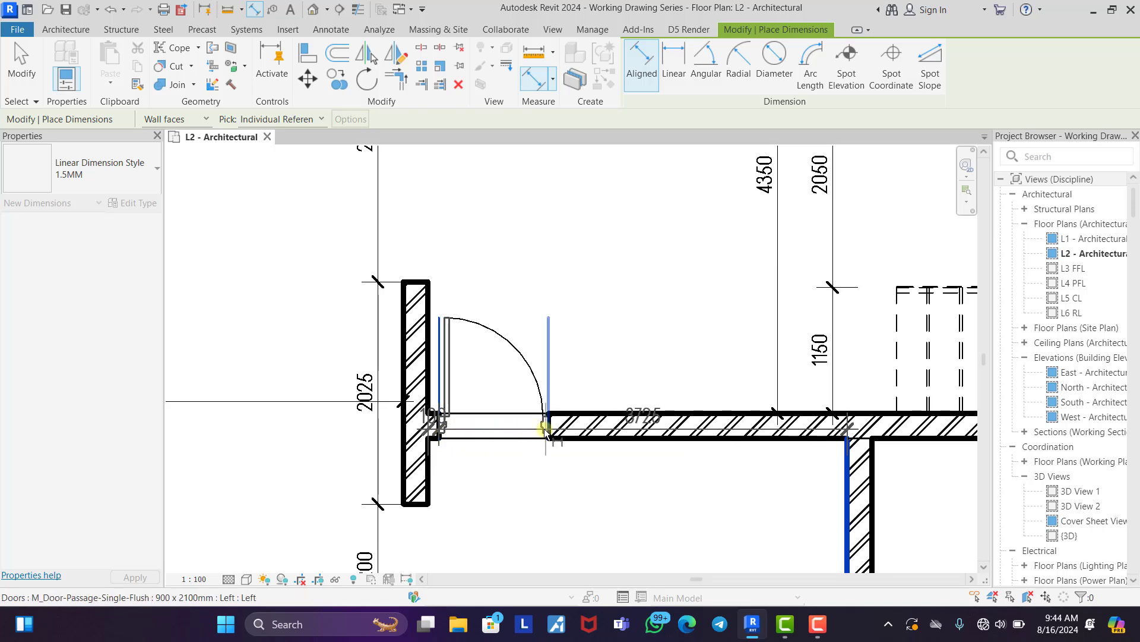
scroll(538, 428, up, 3)
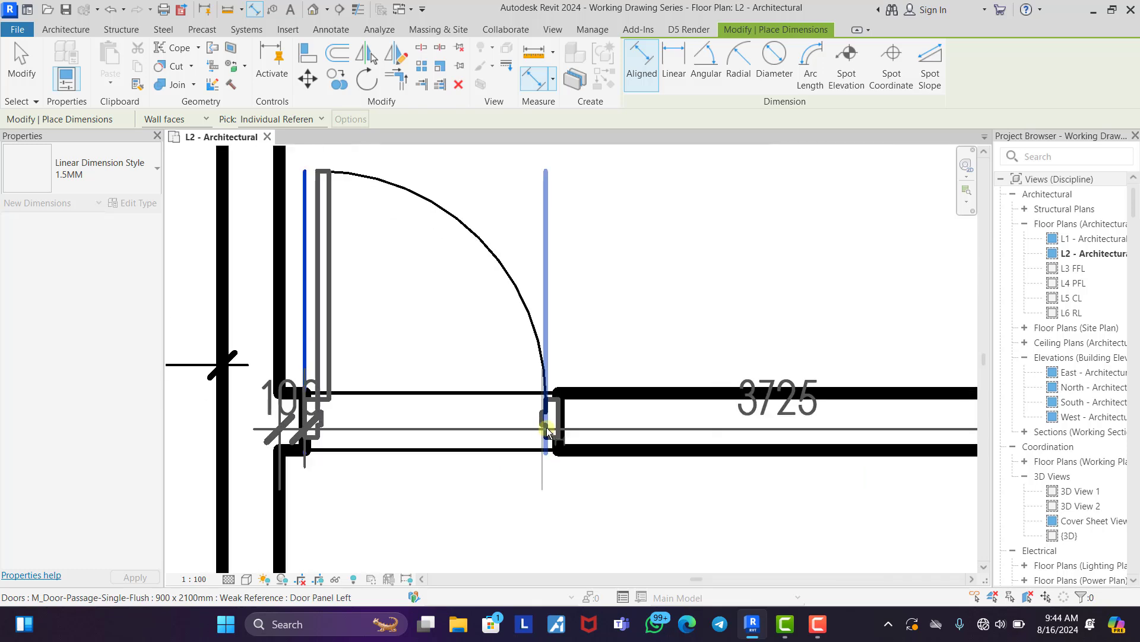
click(552, 426)
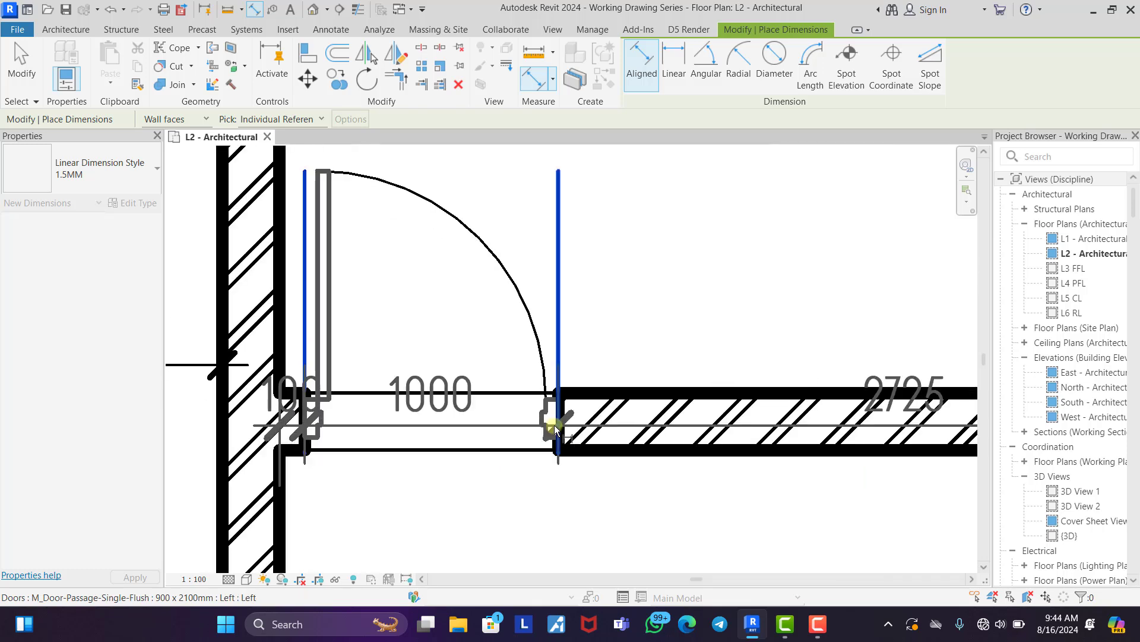
click(327, 425)
click(324, 426)
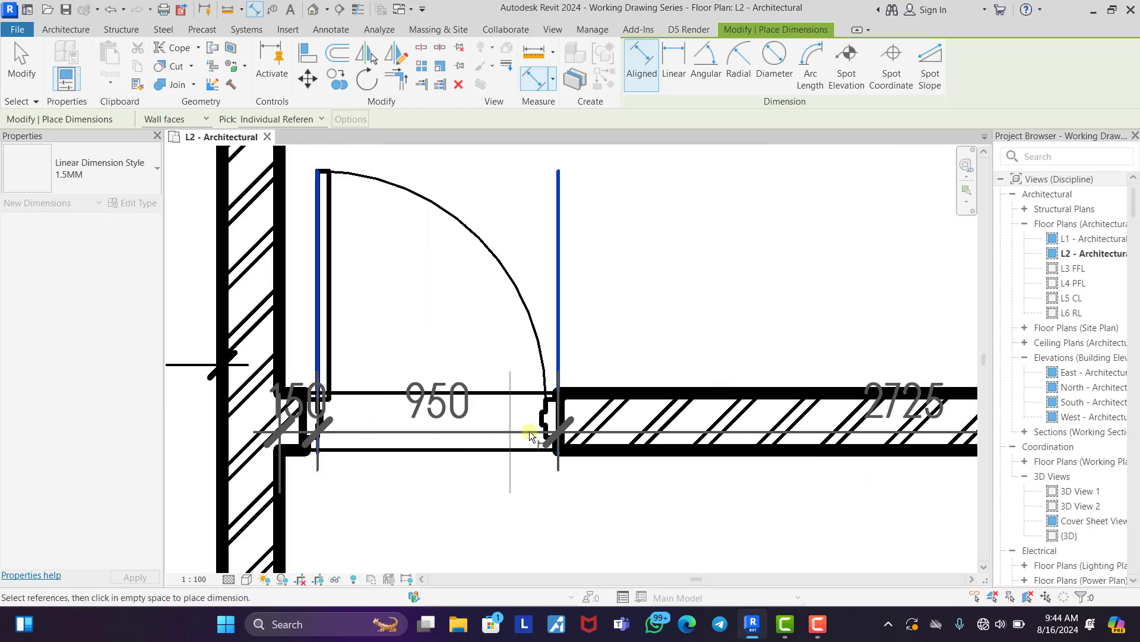
click(559, 426)
click(544, 426)
scroll(430, 383, down, 4)
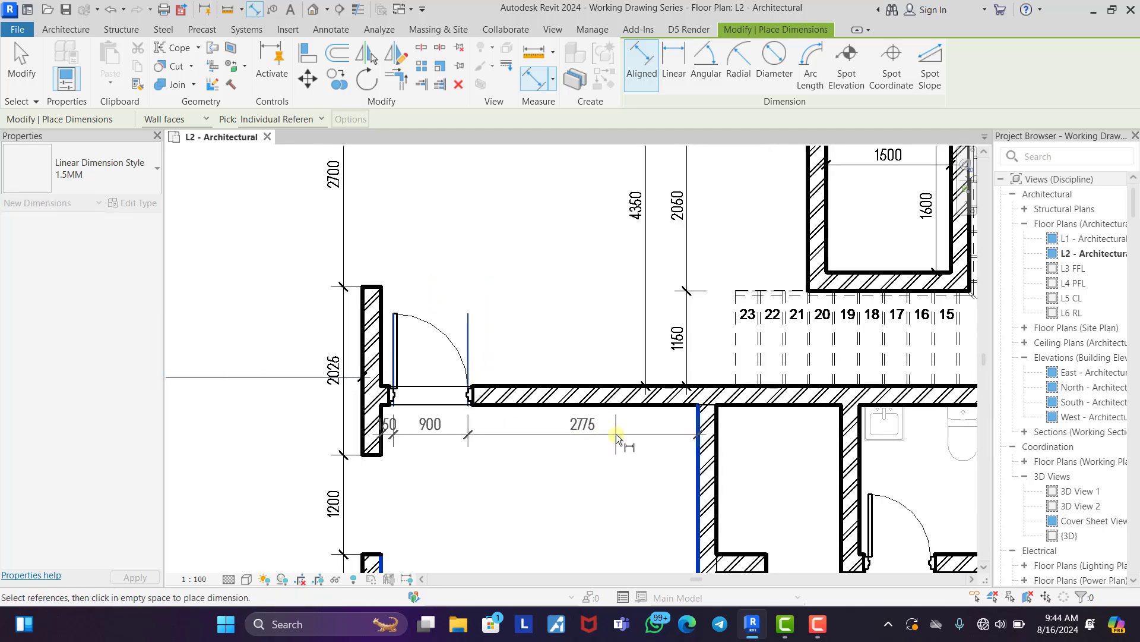
click(617, 438)
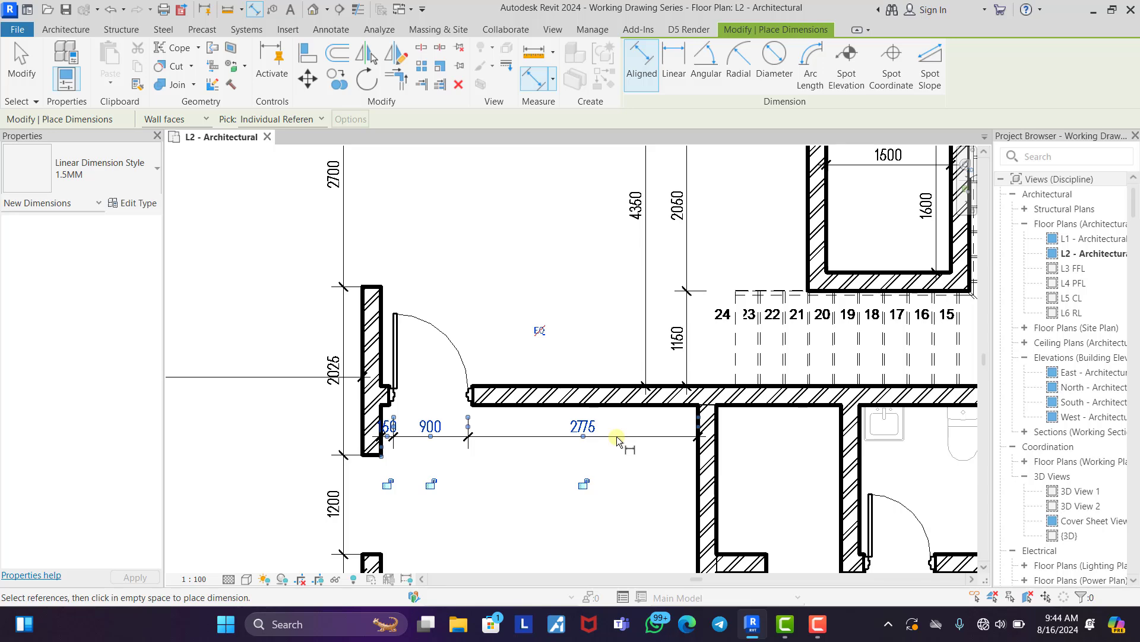
Move the overlapping 150 text of the hall's dimension chain below its line so it reads on a leader.
scroll(394, 451, up, 4)
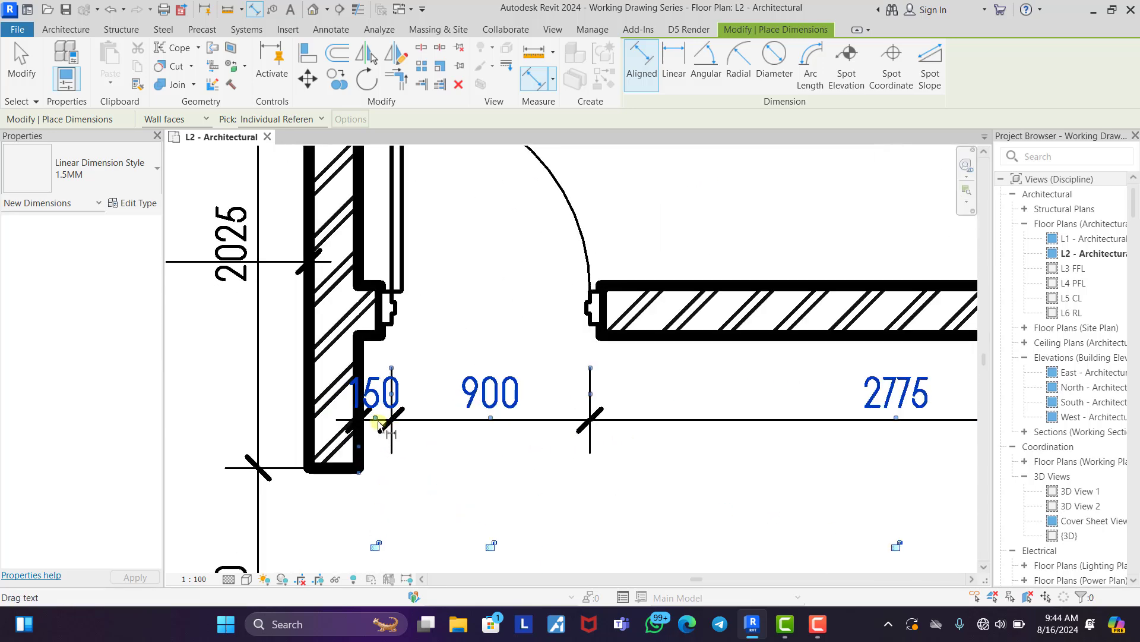
drag(392, 440, 423, 479)
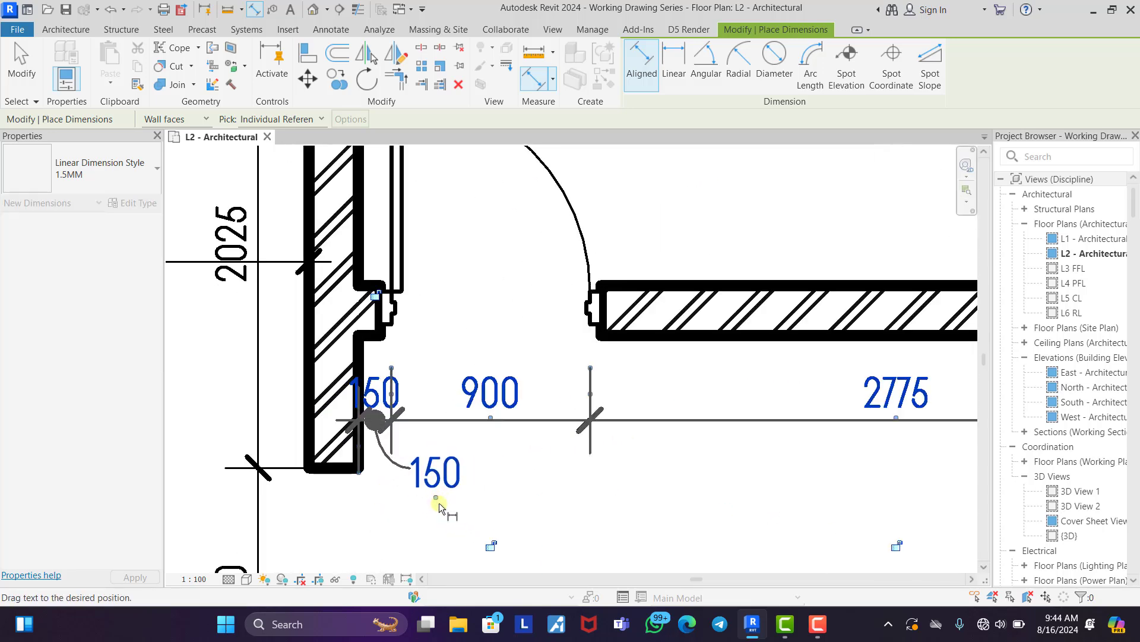
scroll(400, 287, down, 5)
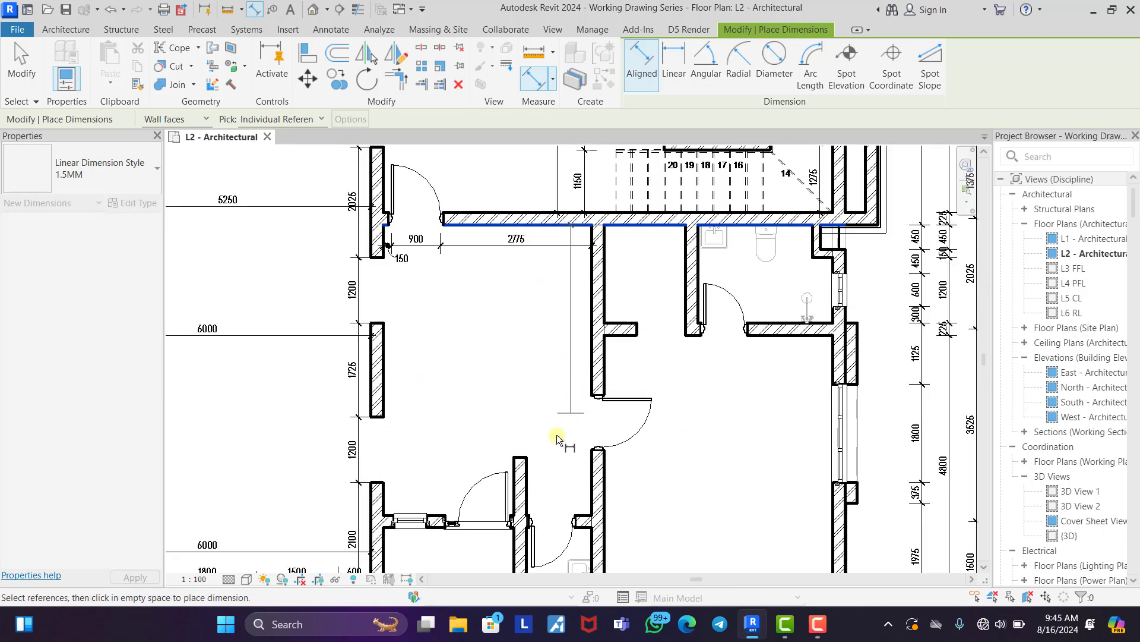
Add a vertical dimension chain along the hall's partition opposite the large room, between the end walls and through both sides of the door opening.
scroll(569, 508, up, 2)
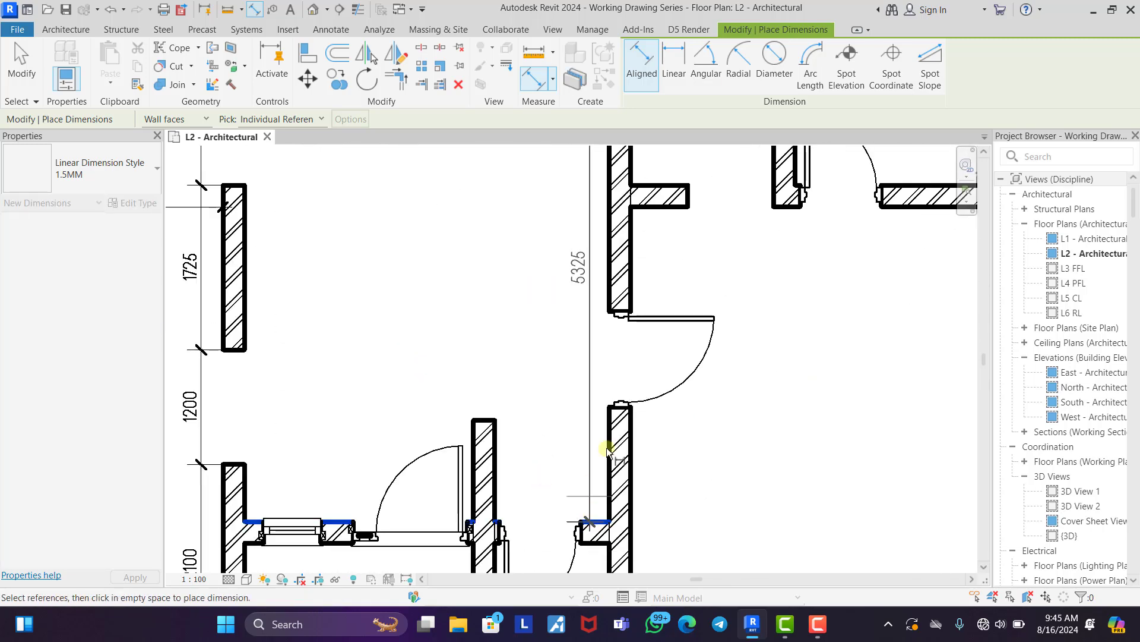
click(620, 407)
click(620, 321)
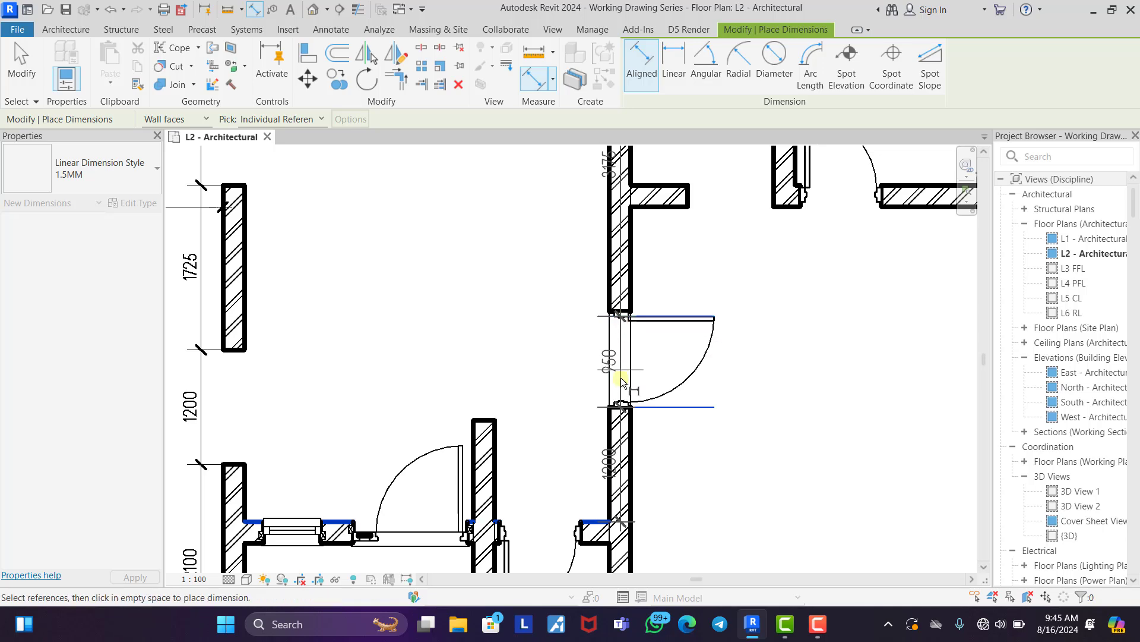
scroll(622, 407, up, 3)
click(616, 401)
scroll(616, 399, down, 4)
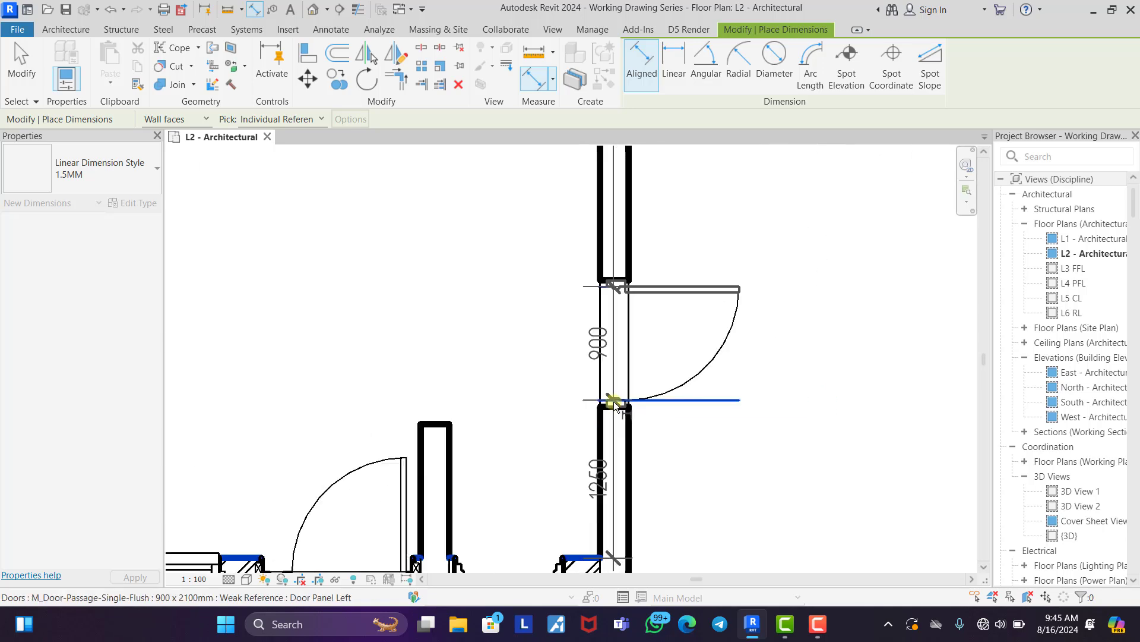
scroll(601, 269, up, 2)
middle_drag(606, 269, 566, 354)
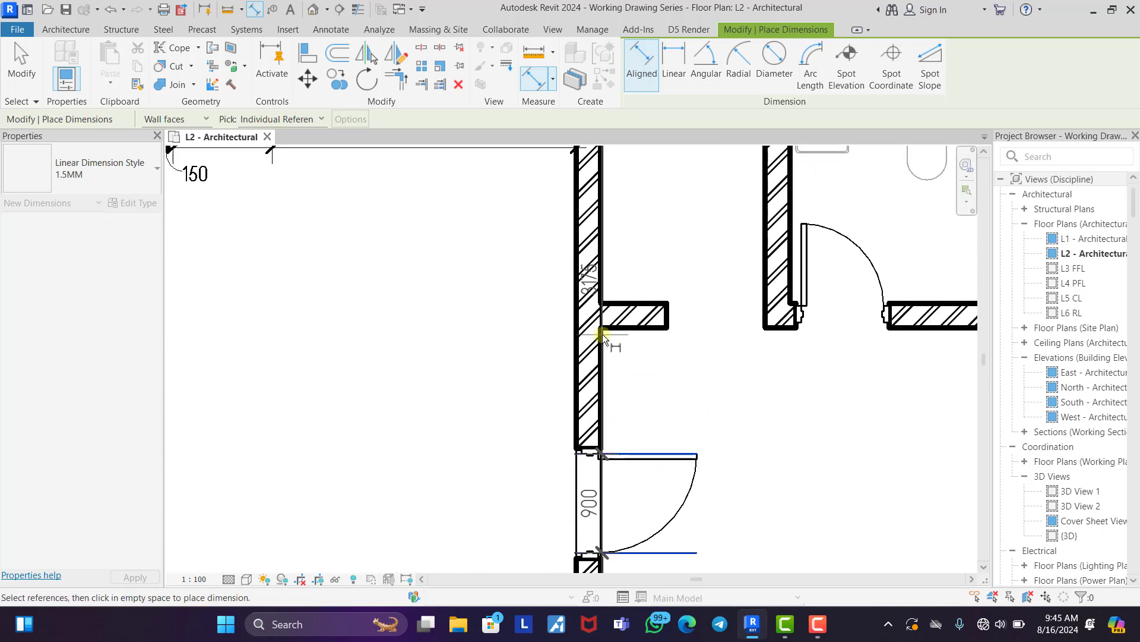
scroll(580, 347, down, 2)
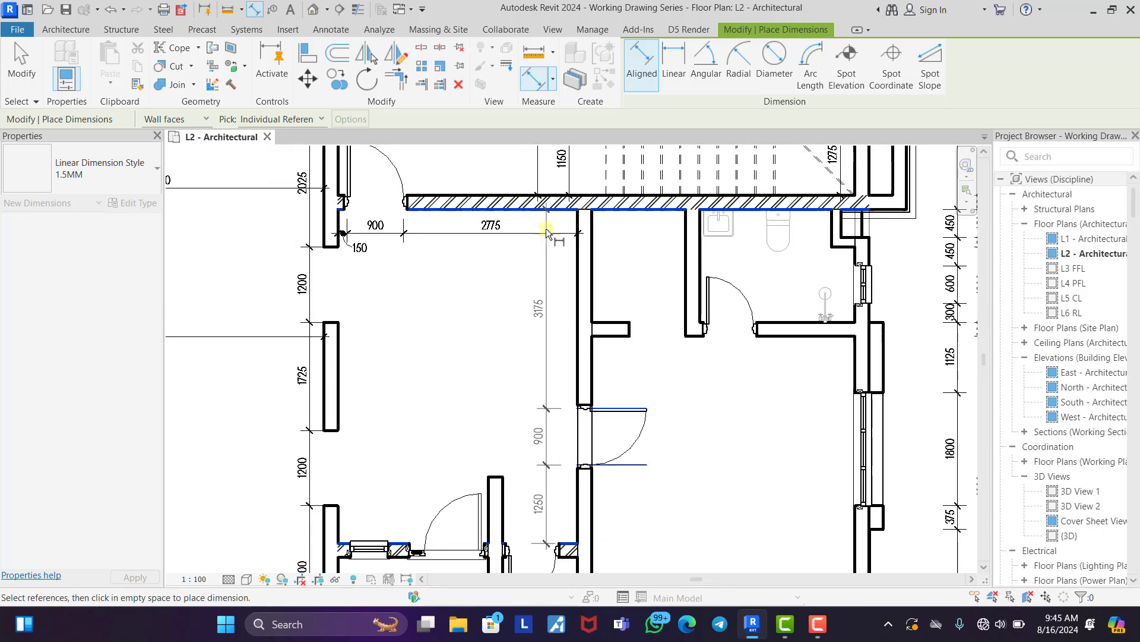
click(558, 279)
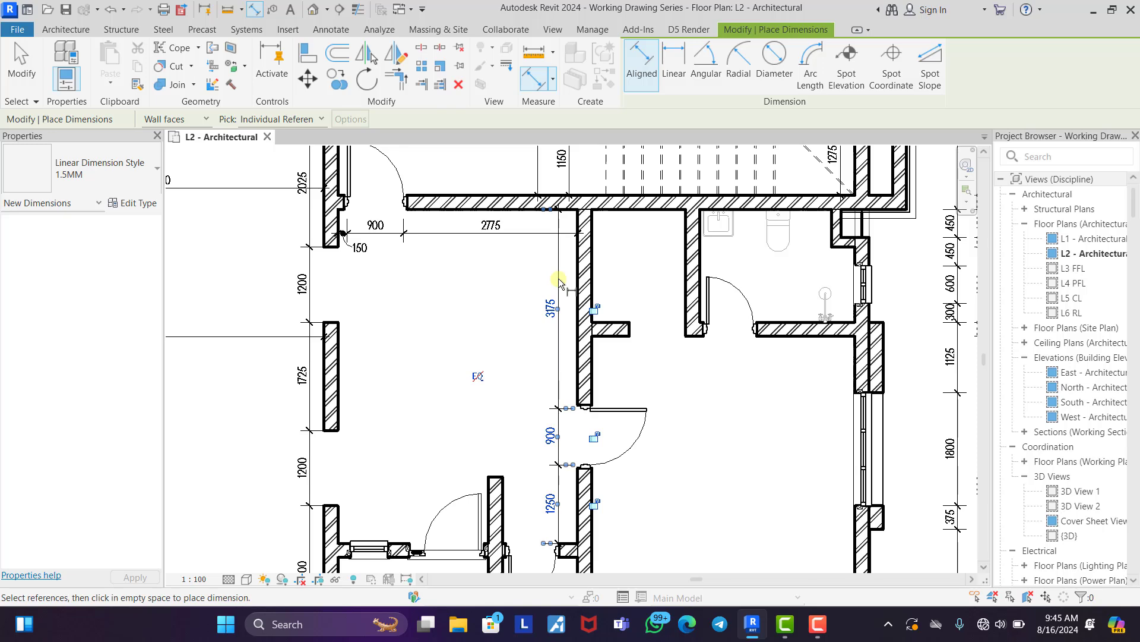
key(Escape)
key(Escape)
Shift the vertical dimensions beside the stairs slightly away from the treads, aligning the inner chain with the hall's vertical chain.
scroll(590, 327, down, 4)
scroll(562, 196, up, 5)
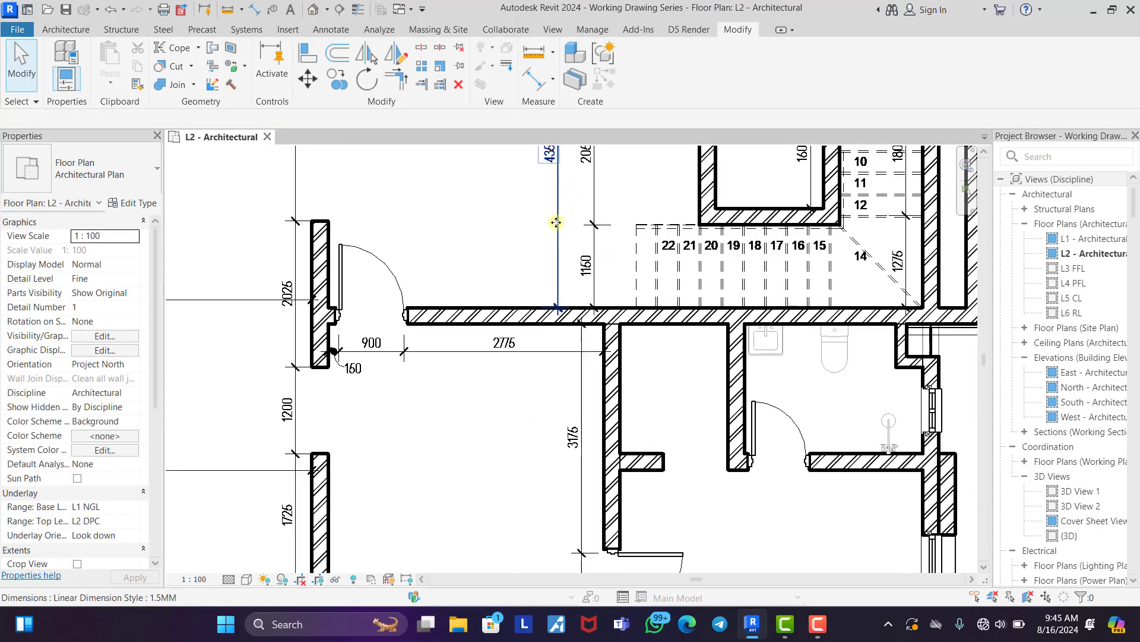
mouse_move(558, 222)
mouse_down()
mouse_move(573, 210)
mouse_move(594, 218)
mouse_move(545, 222)
mouse_up()
click(481, 197)
Dimension the width of the small space beside the bathroom, in line with the hall's horizontal chain.
click(532, 81)
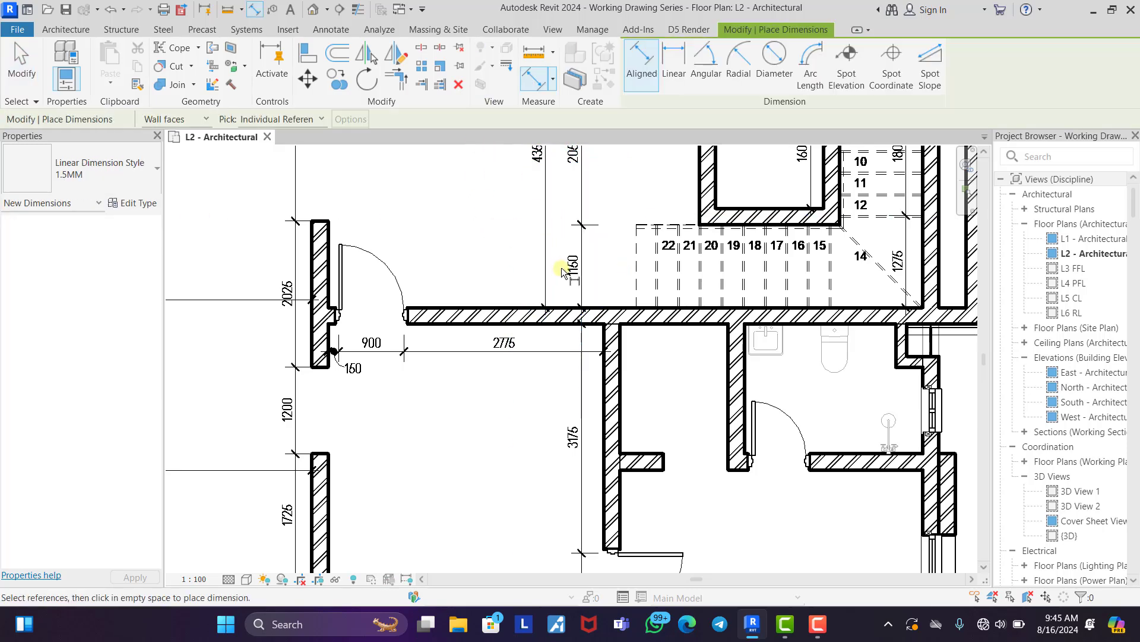
scroll(638, 353, up, 3)
click(621, 371)
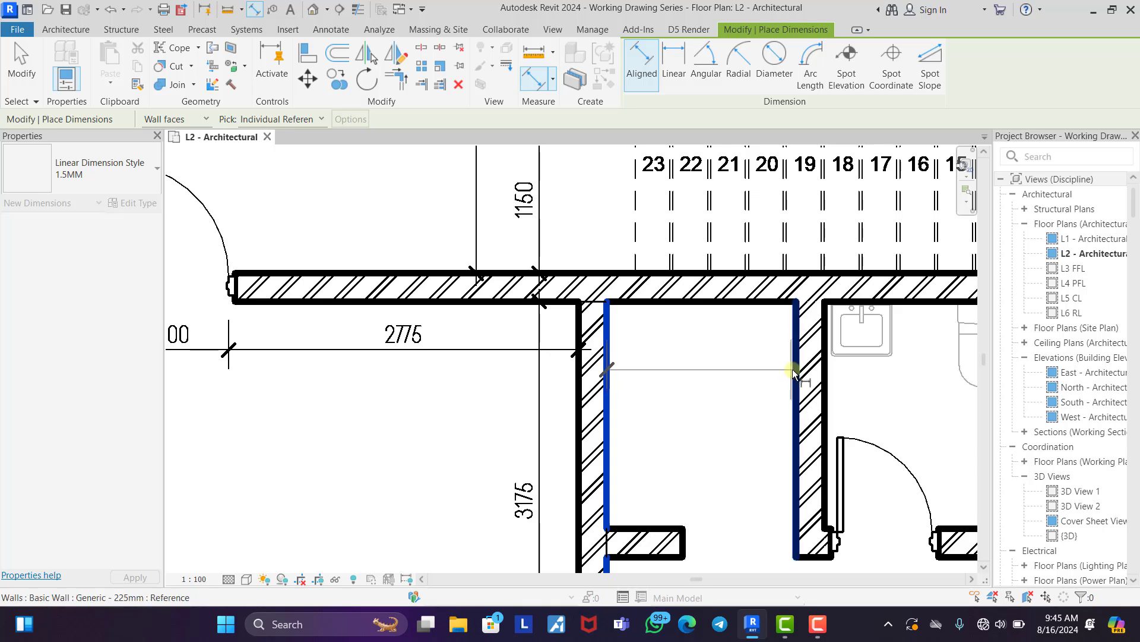
click(728, 362)
click(705, 350)
Dimension the depth of the small space beside the bathroom, from the stair wall to the wall stub.
click(648, 301)
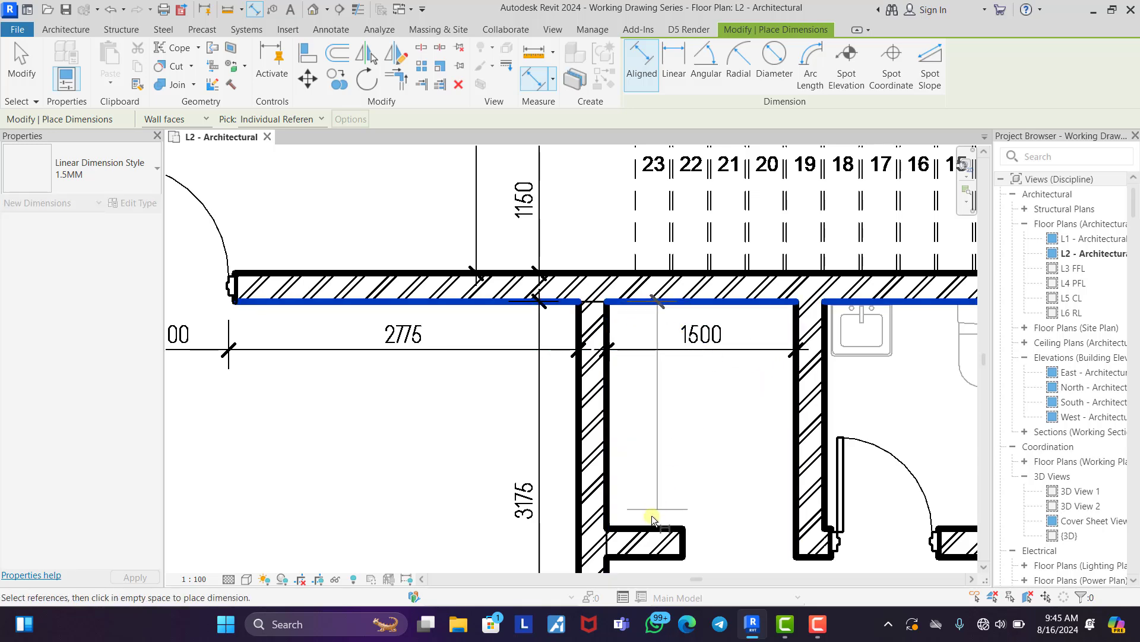
click(647, 526)
click(639, 416)
Add a vertical dimension chain inside the room below the bathroom, from the wall stub through both sides of the door opening to the window wall.
scroll(535, 250, down, 5)
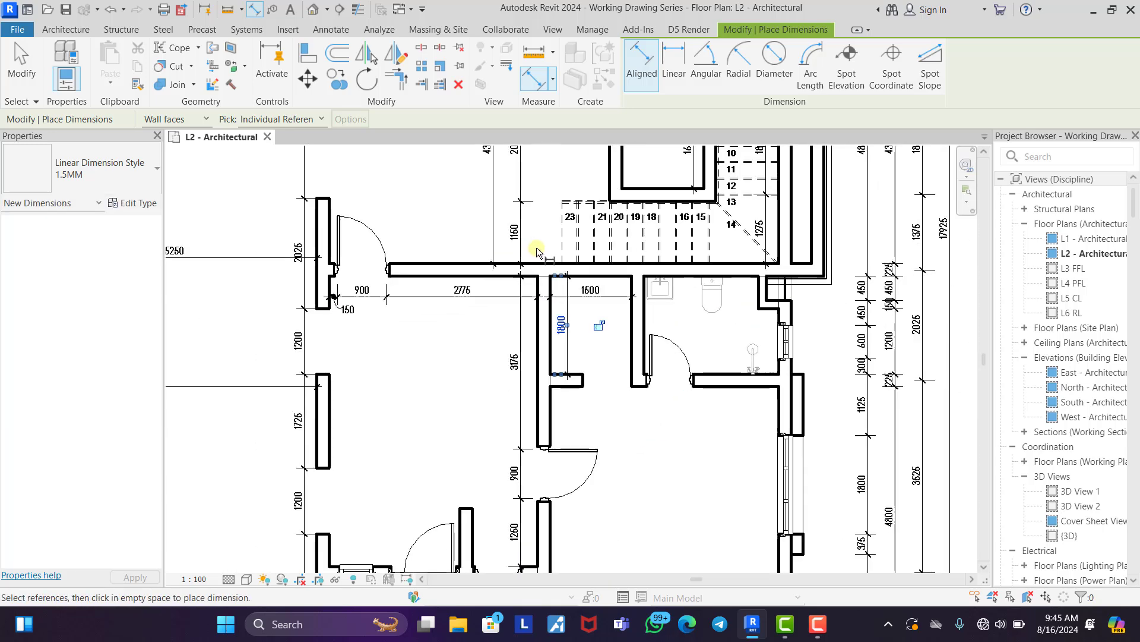
scroll(588, 237, up, 3)
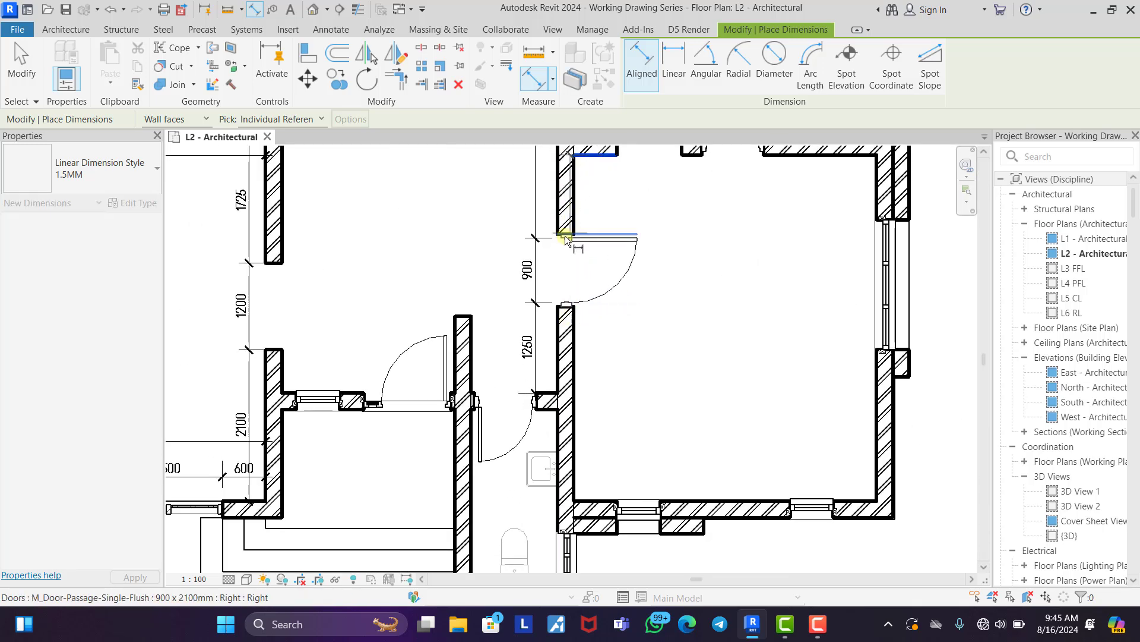
scroll(566, 238, up, 3)
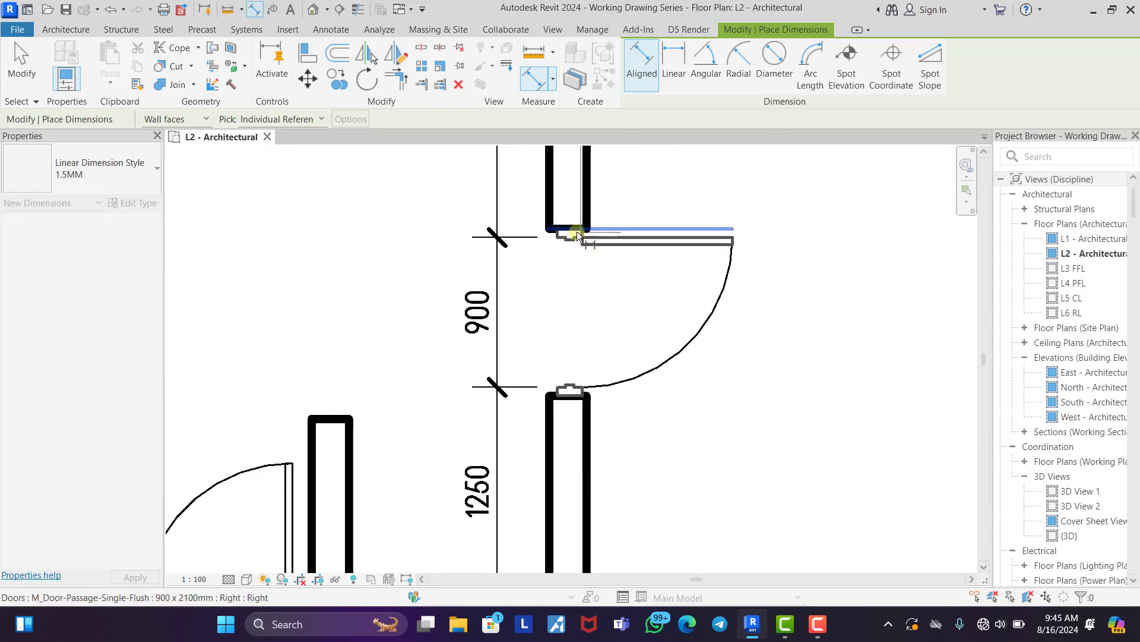
click(573, 386)
scroll(568, 217, down, 4)
scroll(570, 372, up, 2)
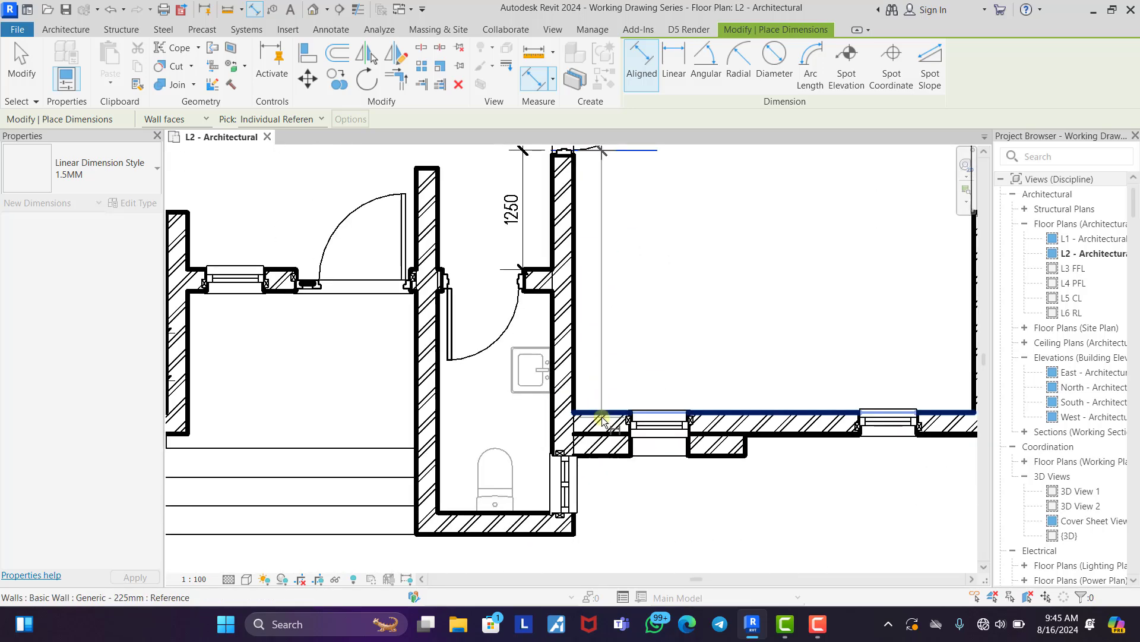
click(603, 420)
scroll(603, 419, down, 3)
click(603, 376)
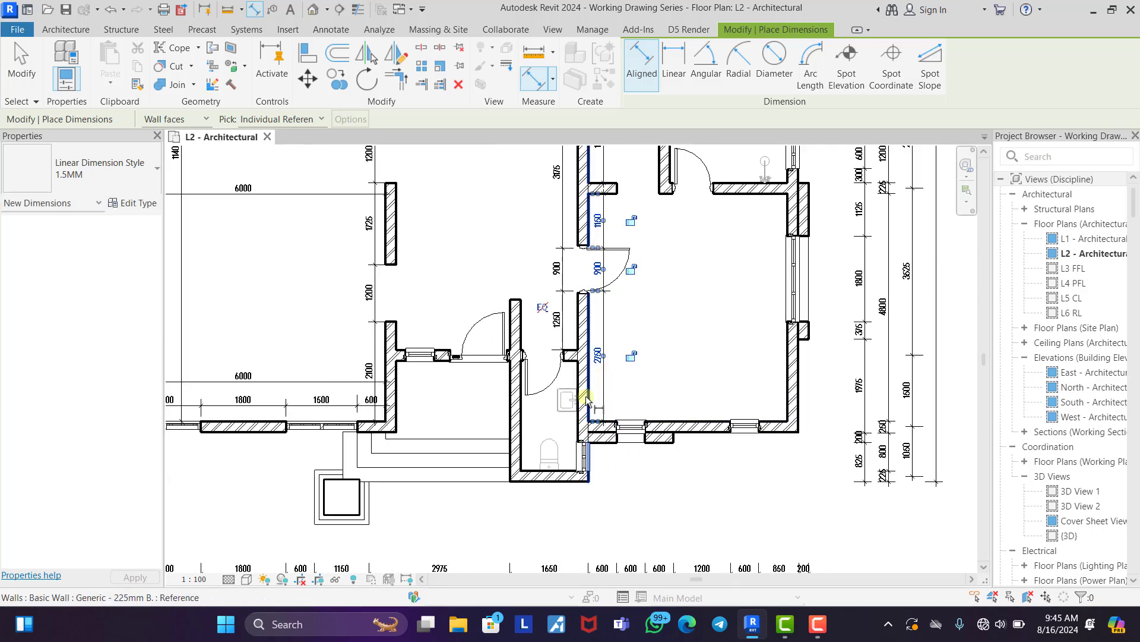
Add a horizontal dimension chain along the same room's two-window wall, through both window openings and between the side walls.
click(587, 400)
scroll(612, 405, up, 2)
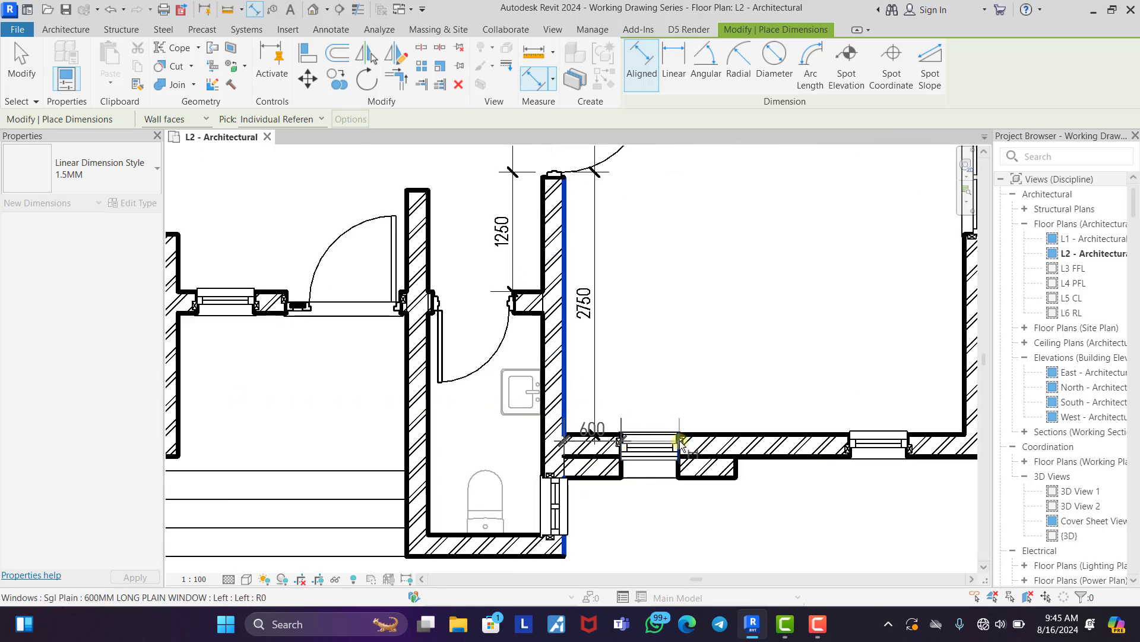
click(856, 444)
click(908, 444)
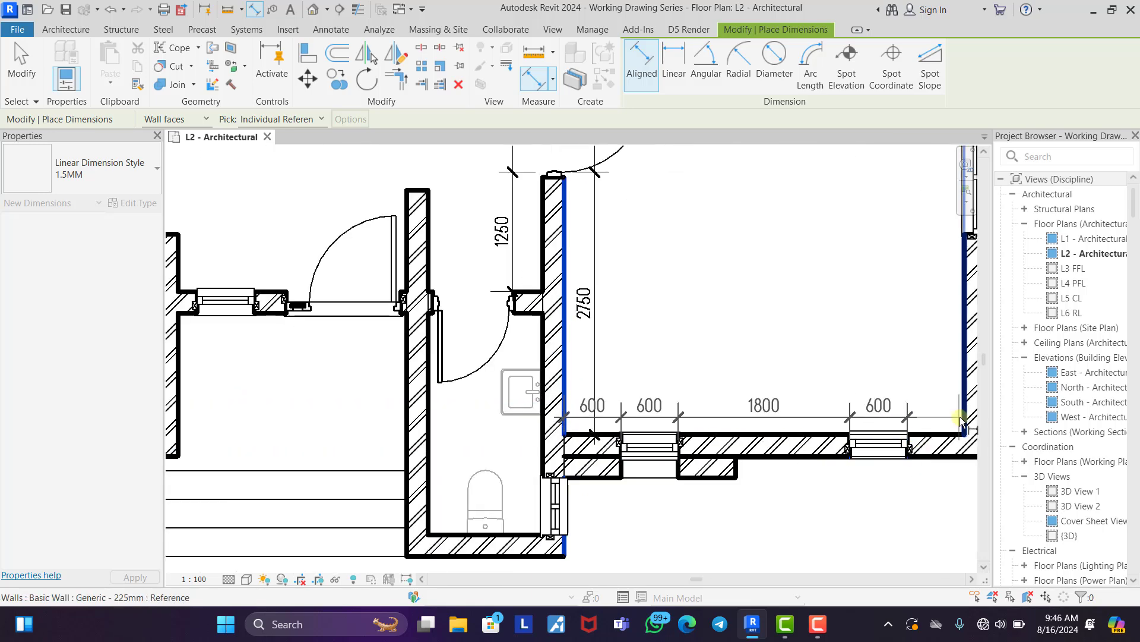
click(964, 416)
click(771, 406)
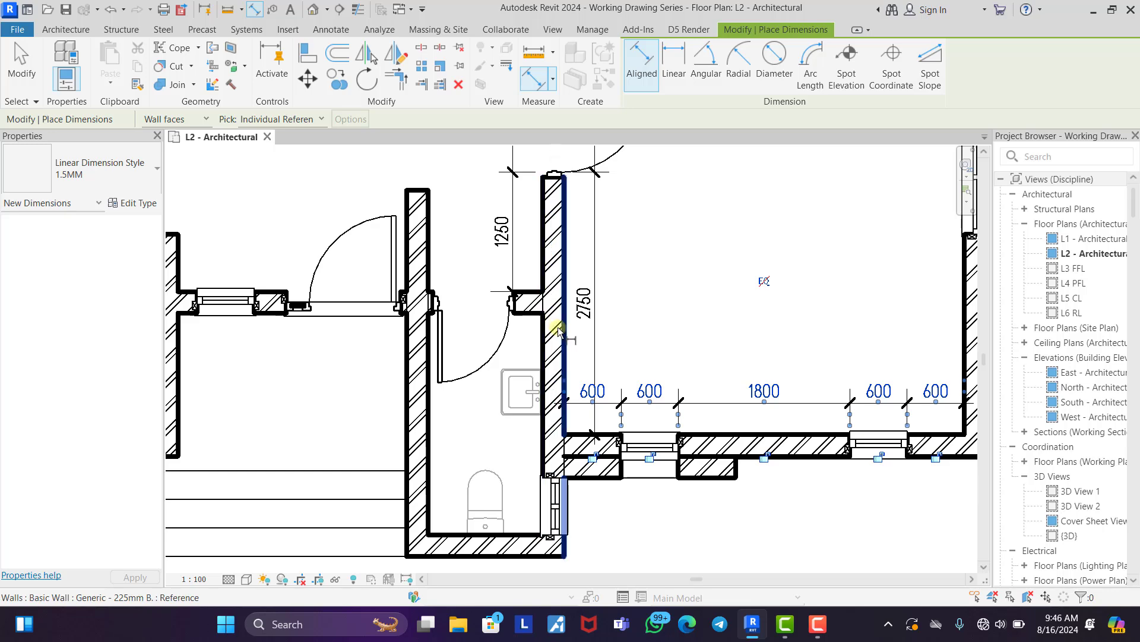
Dimension the overall width of the two-window room between its side walls, just above the window wall's horizontal chain.
click(559, 331)
click(966, 328)
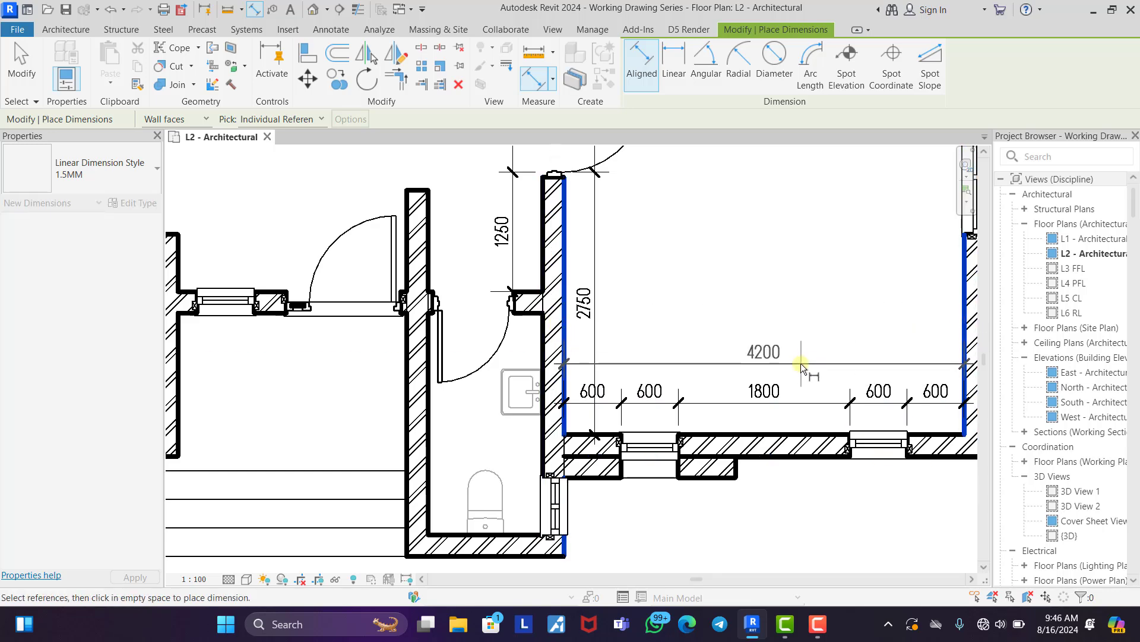
click(801, 360)
Add a vertical dimension chain along the room's outer side wall, through both sides of the 1800 mm window to both end walls.
scroll(470, 480, down, 1)
scroll(469, 480, down, 1)
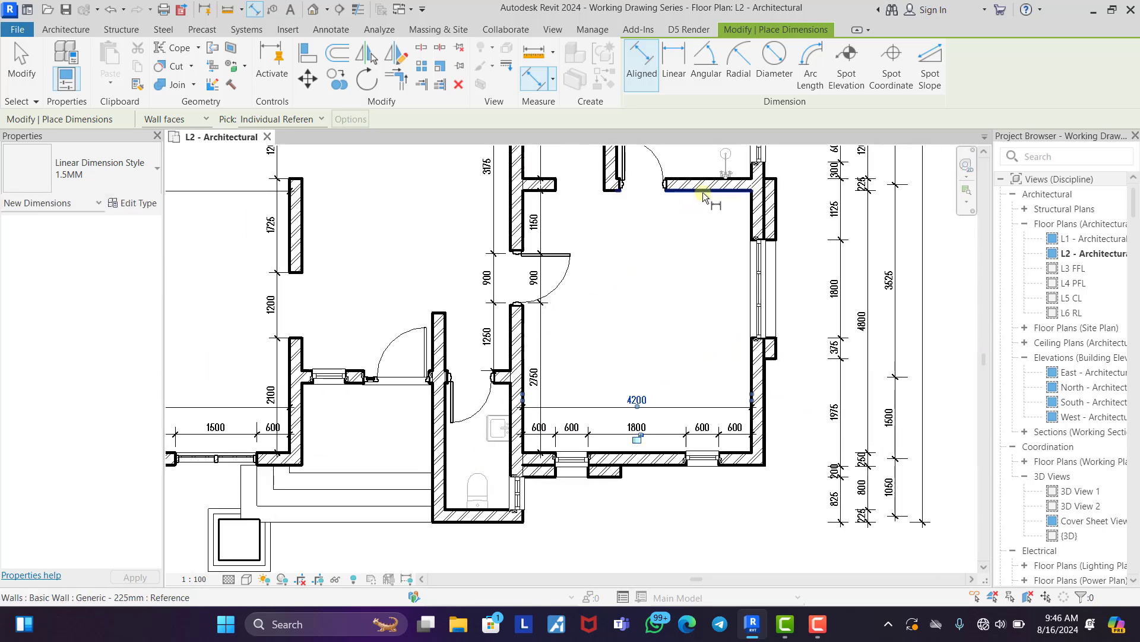
scroll(757, 240, up, 2)
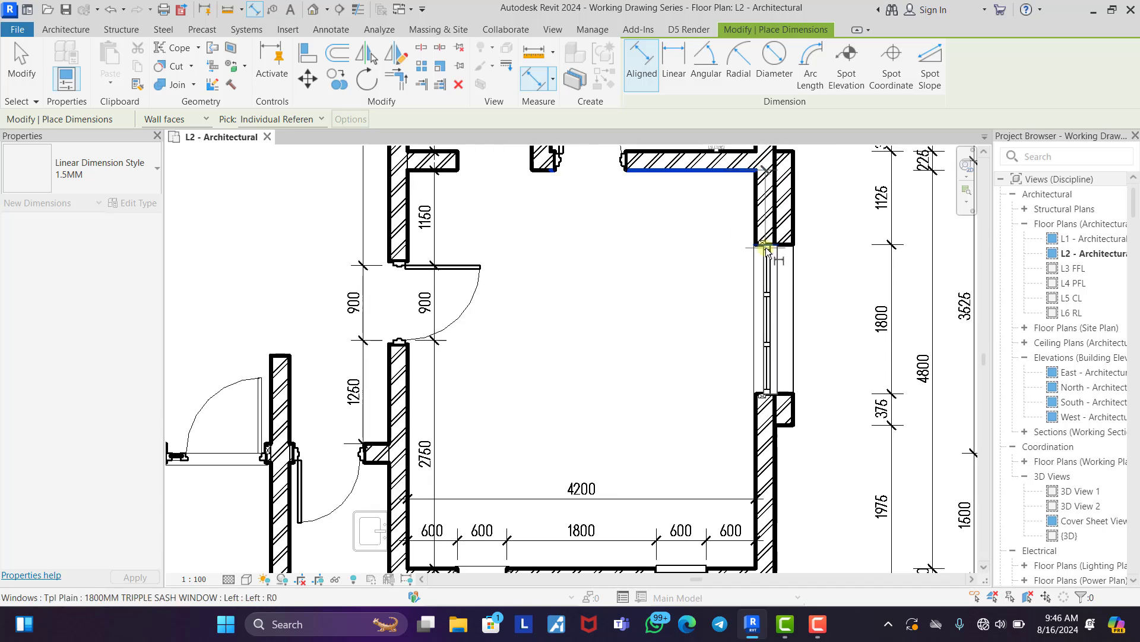
click(765, 394)
scroll(707, 416, up, 1)
middle_drag(695, 383, 672, 290)
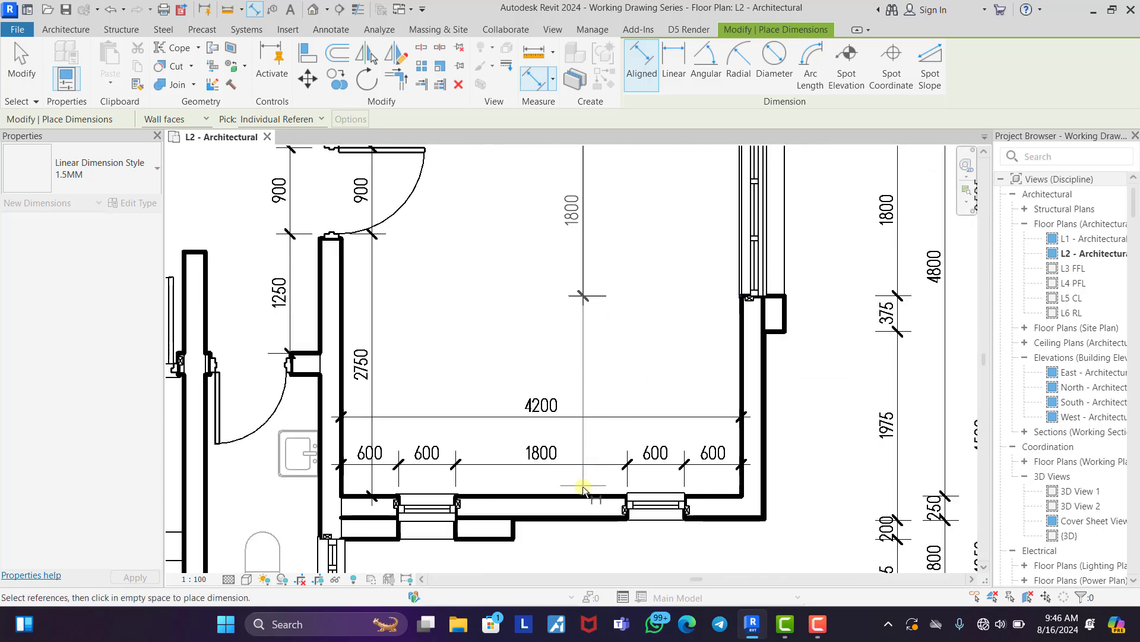
click(582, 496)
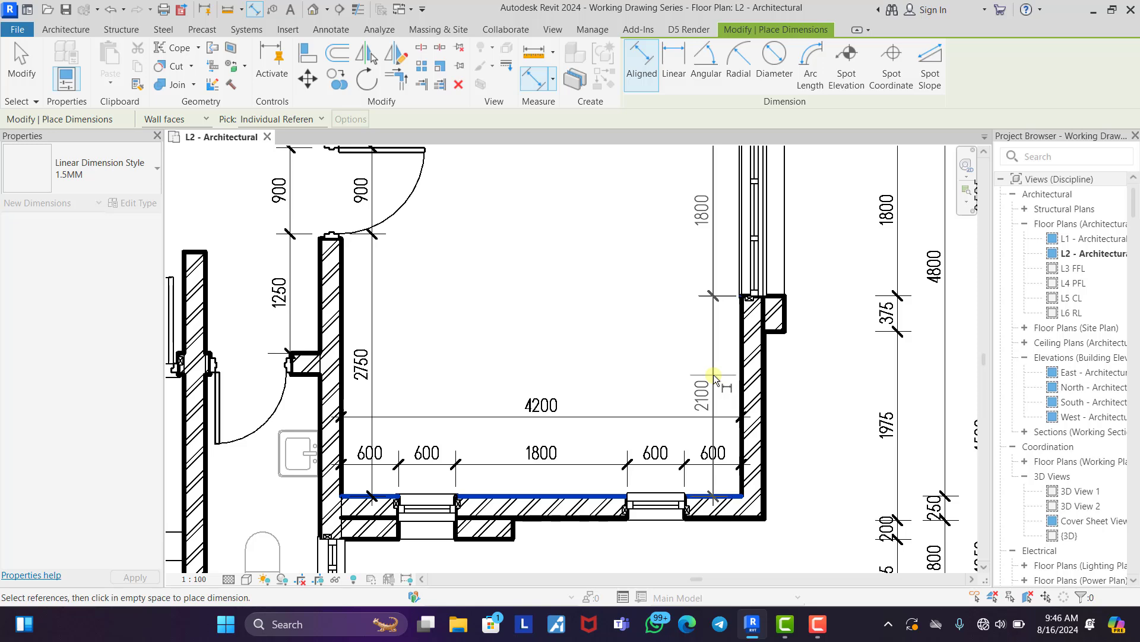
Dimension the room's overall depth between its end walls, beside the side window's vertical chain.
scroll(572, 502, down, 2)
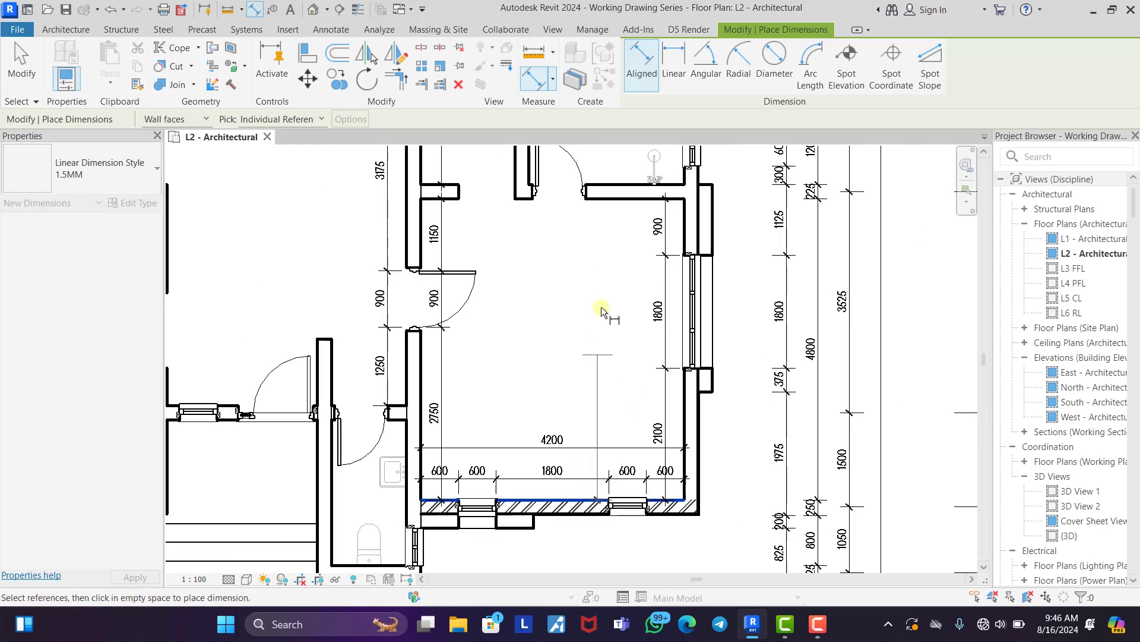
click(628, 202)
click(631, 272)
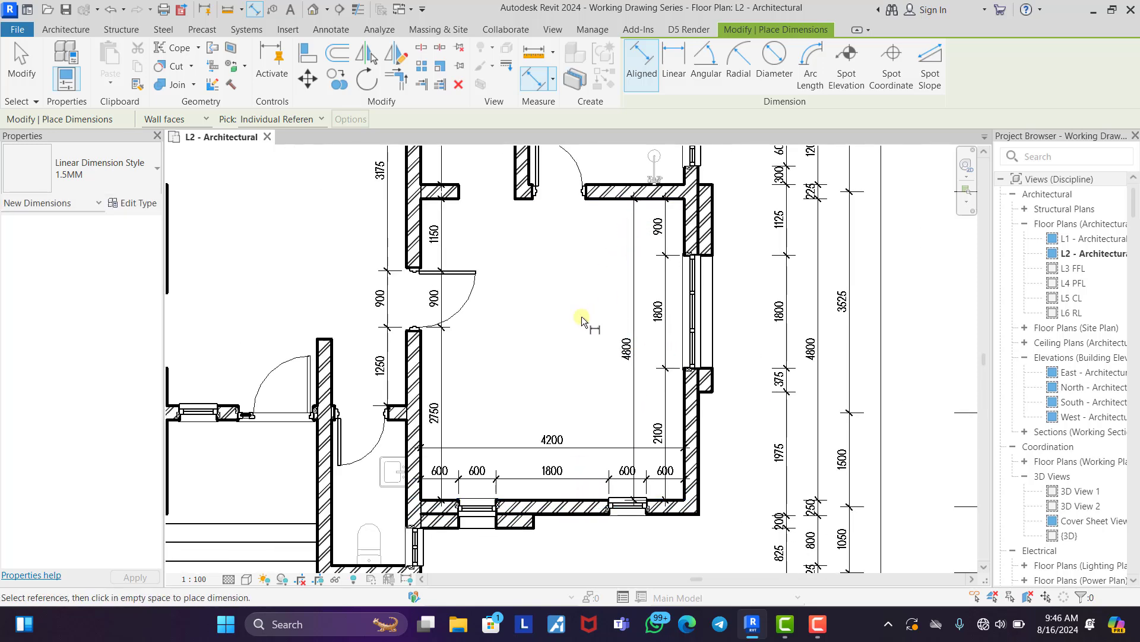
Dimension the bathroom's depth with a vertical chain broken at the wall recess, plus an overall dimension beside it.
scroll(582, 321, up, 4)
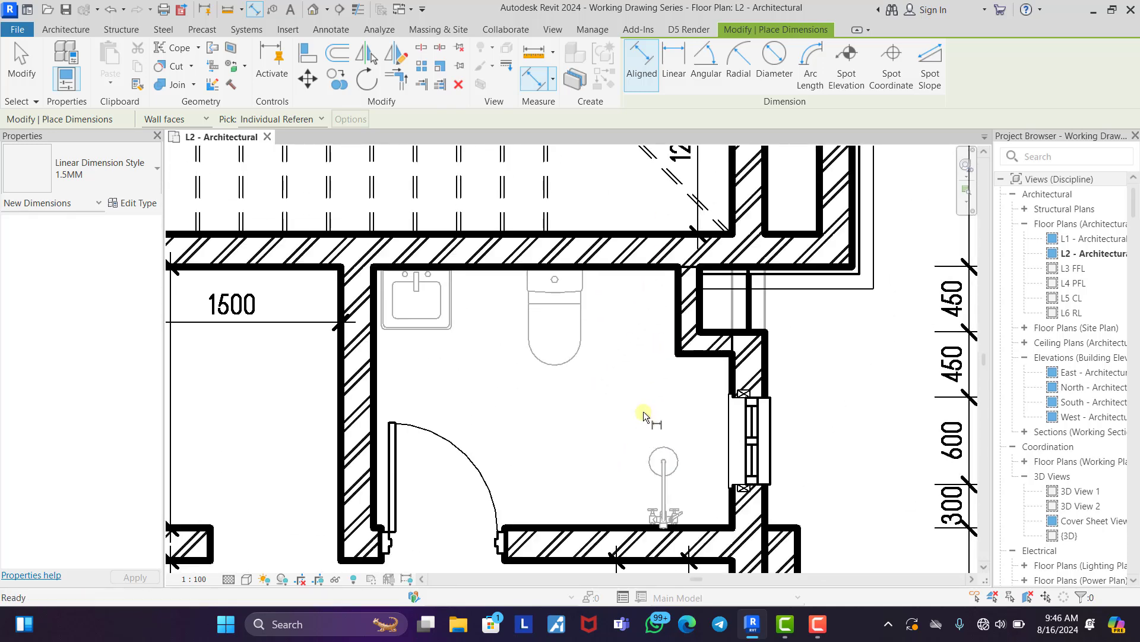
click(636, 267)
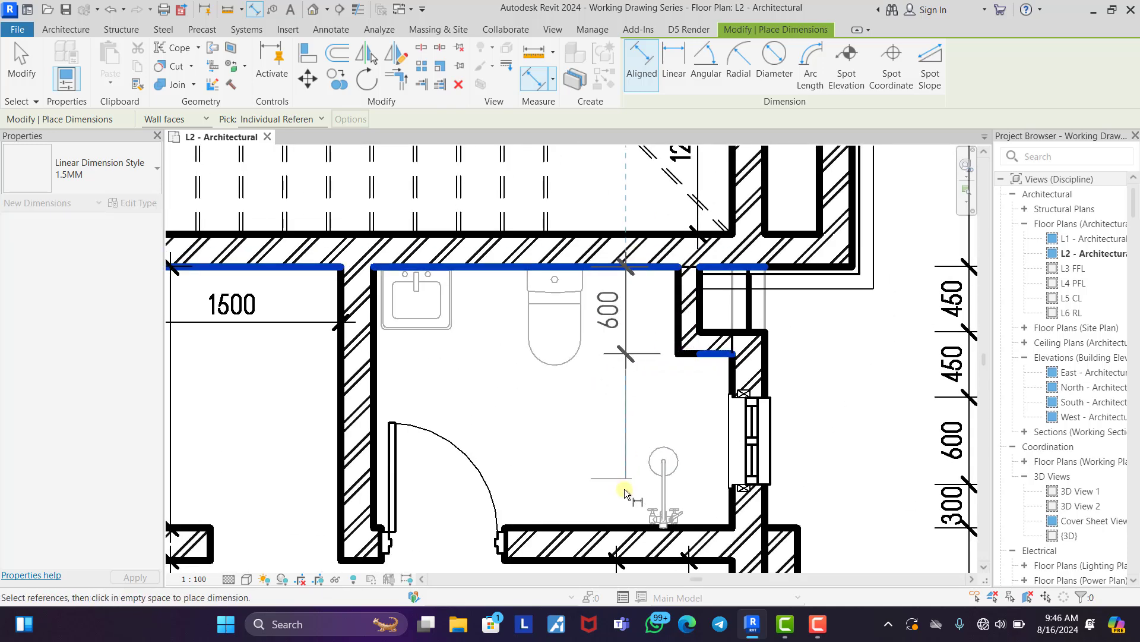
click(610, 525)
click(629, 473)
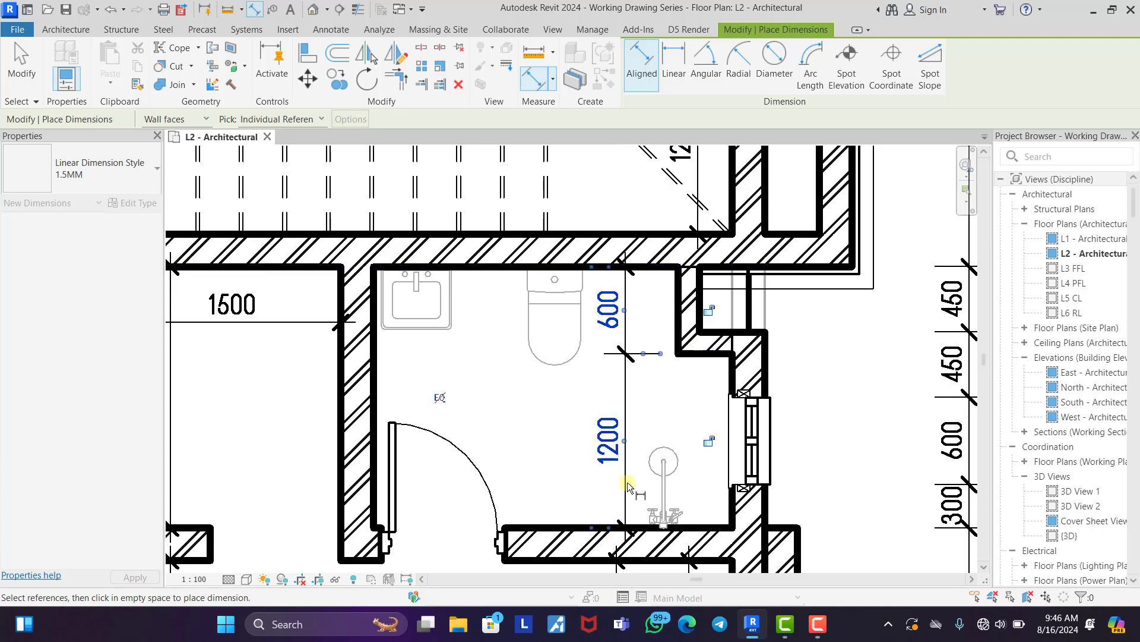
click(504, 268)
click(569, 527)
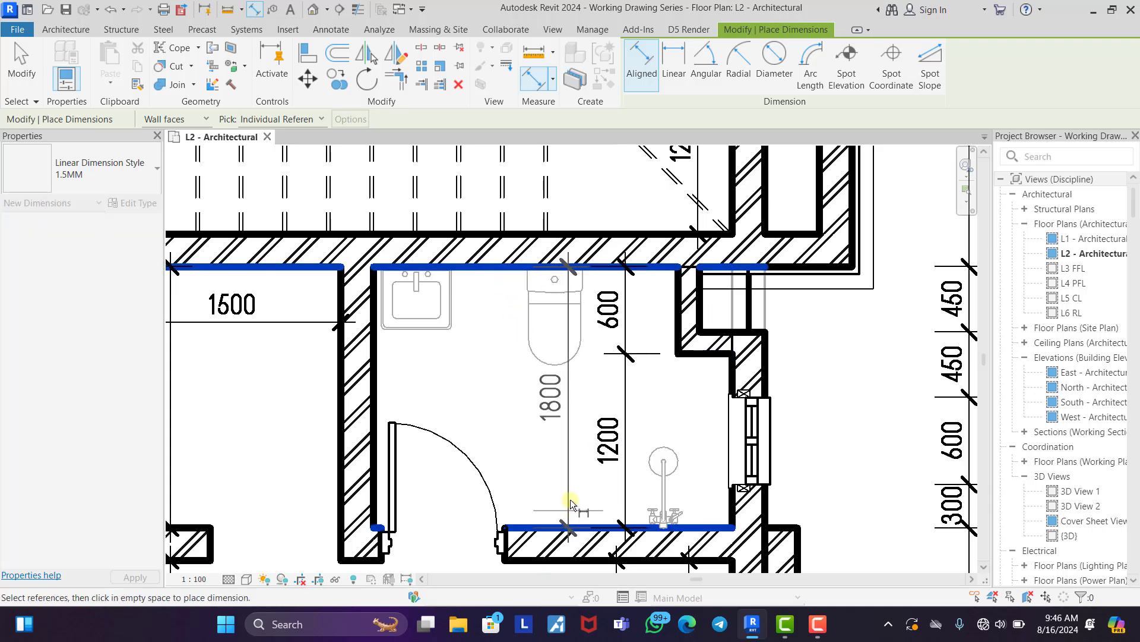
click(547, 460)
Dimension the bathroom's width at its narrower end near the stair wall and its full width near the shower.
click(370, 376)
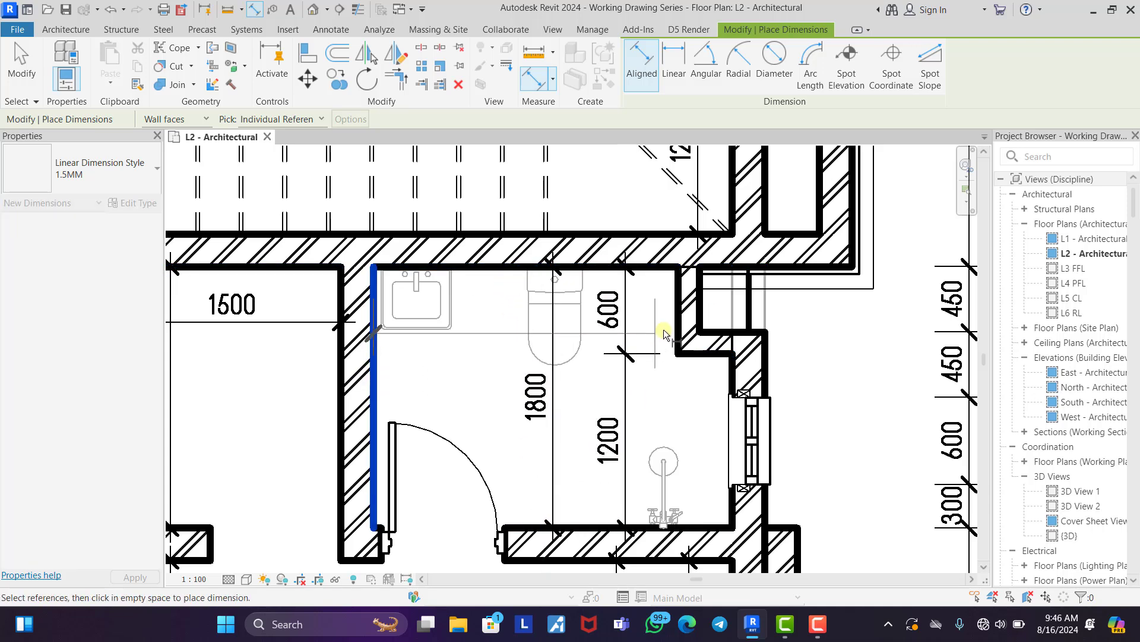
click(678, 321)
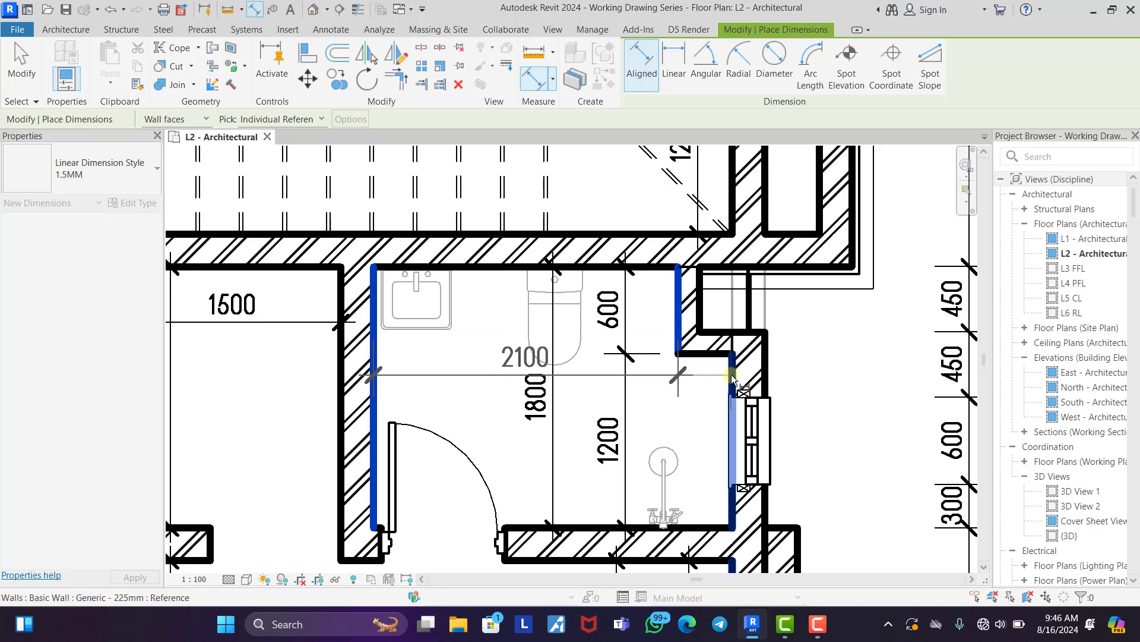
click(484, 322)
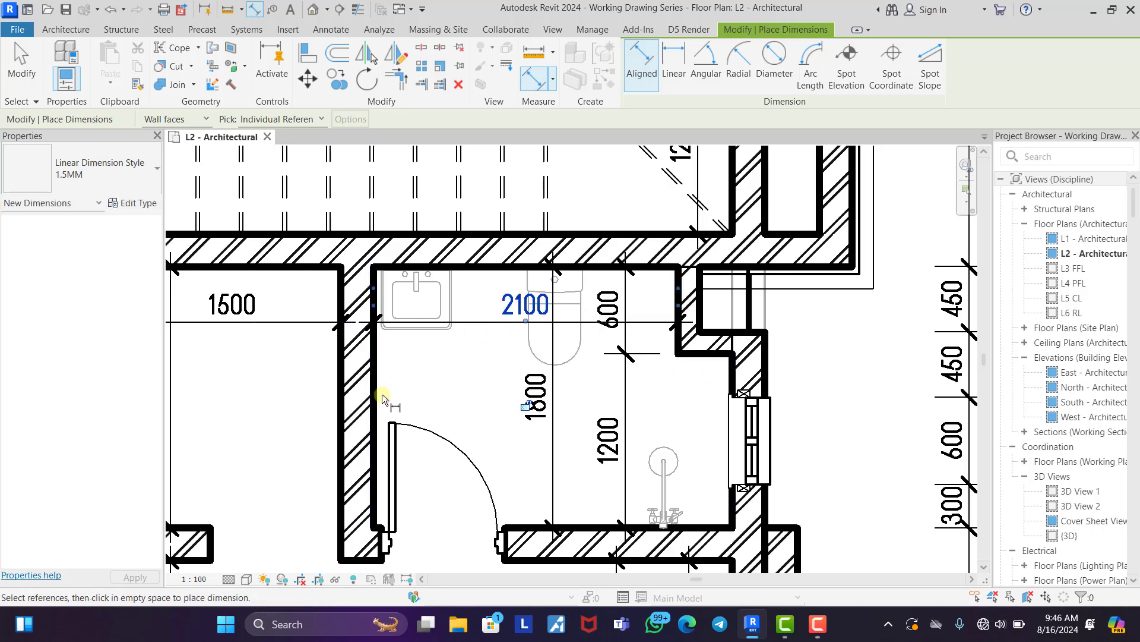
click(377, 399)
click(730, 378)
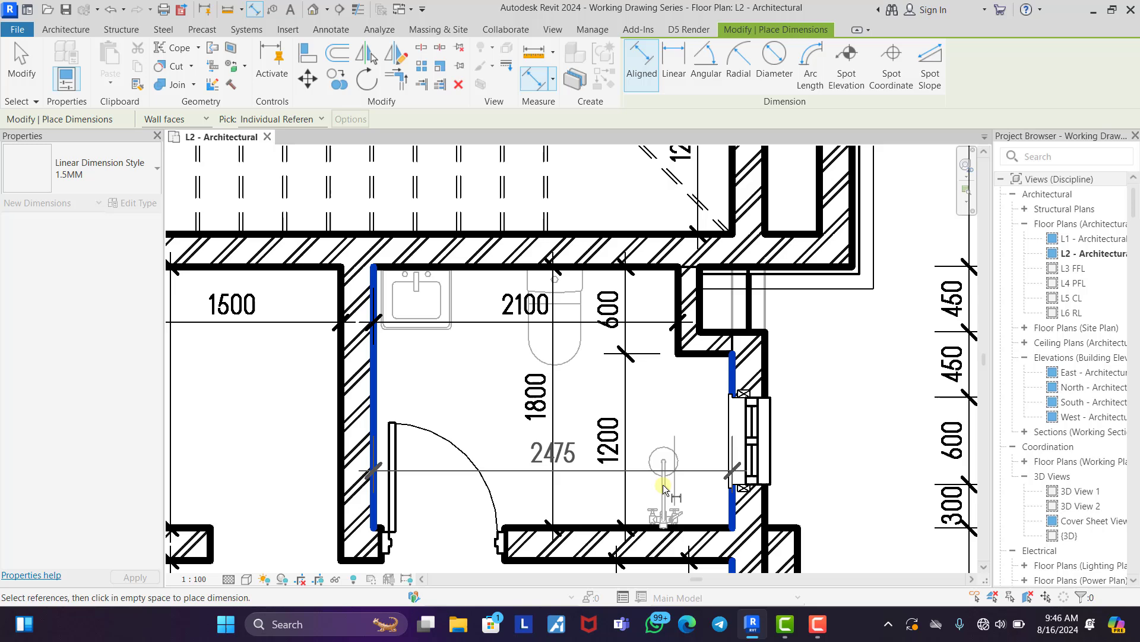
click(587, 495)
Add a horizontal dimension chain below the bathroom wall, through the wall stub, the opening, the partition and both sides of the bathroom door to the outer wall.
scroll(683, 275, down, 3)
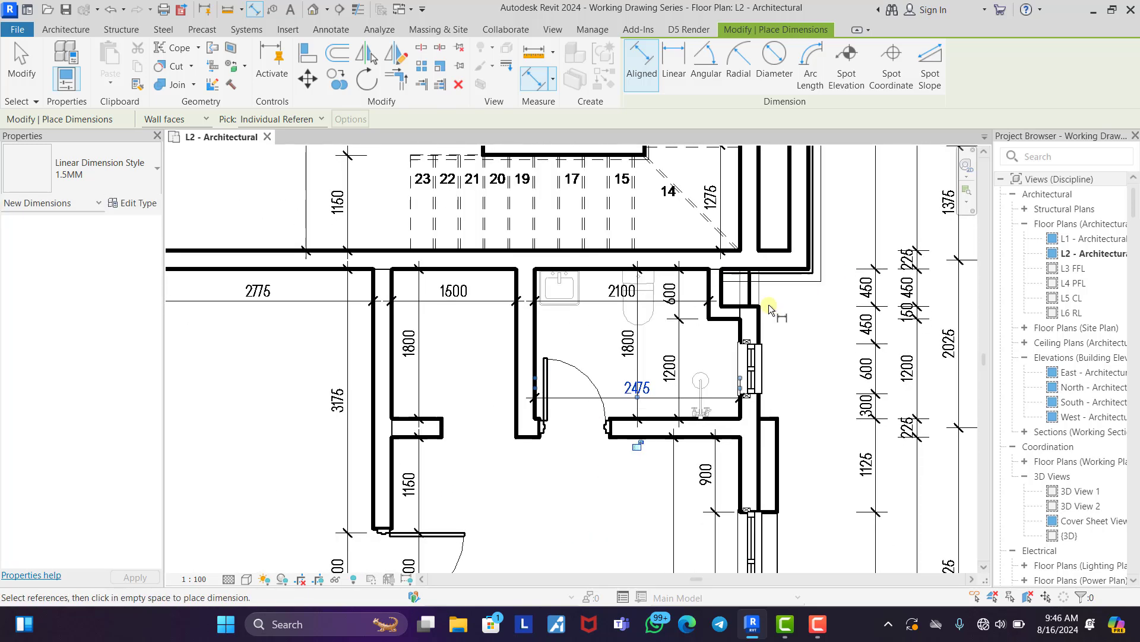
middle_drag(693, 368, 693, 298)
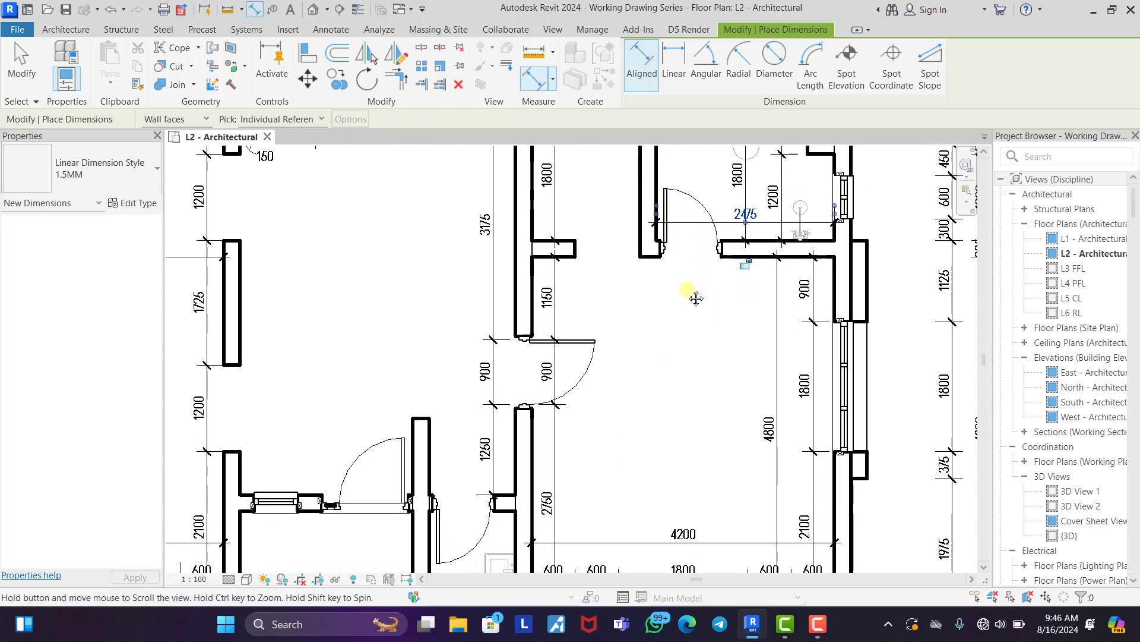
scroll(564, 282, up, 2)
click(575, 241)
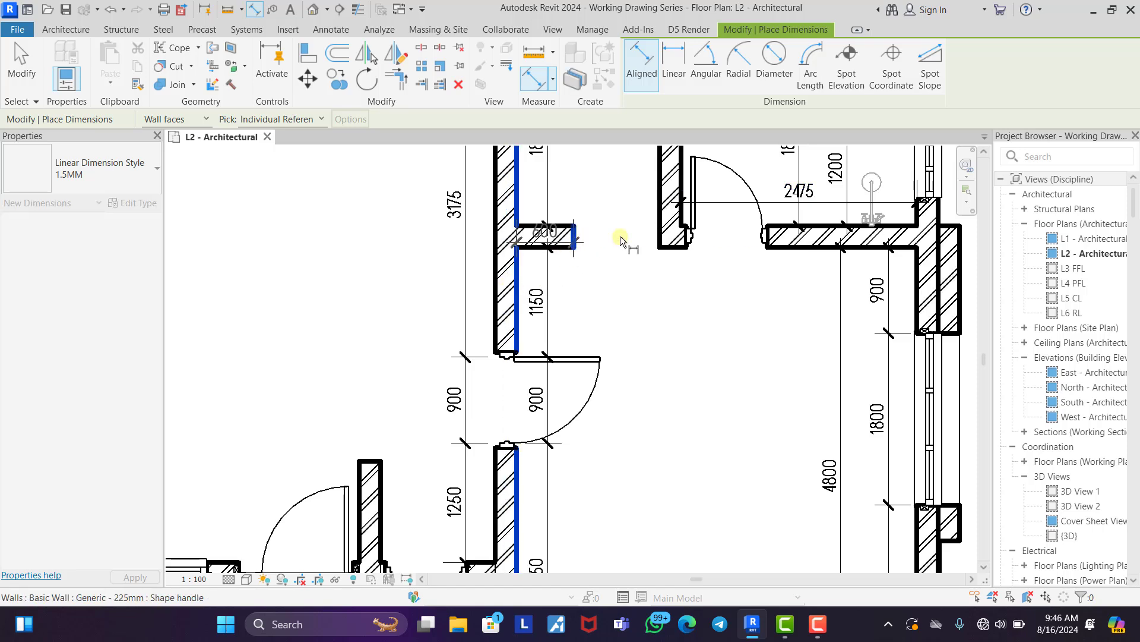
click(660, 240)
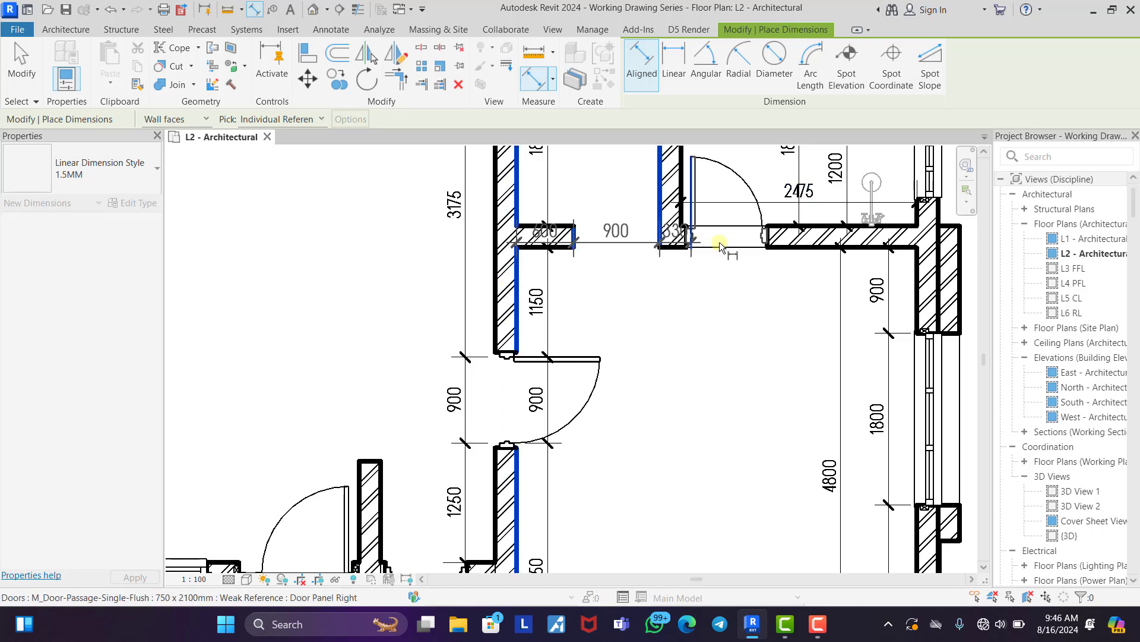
scroll(764, 241, up, 2)
click(763, 244)
scroll(579, 288, down, 2)
click(821, 288)
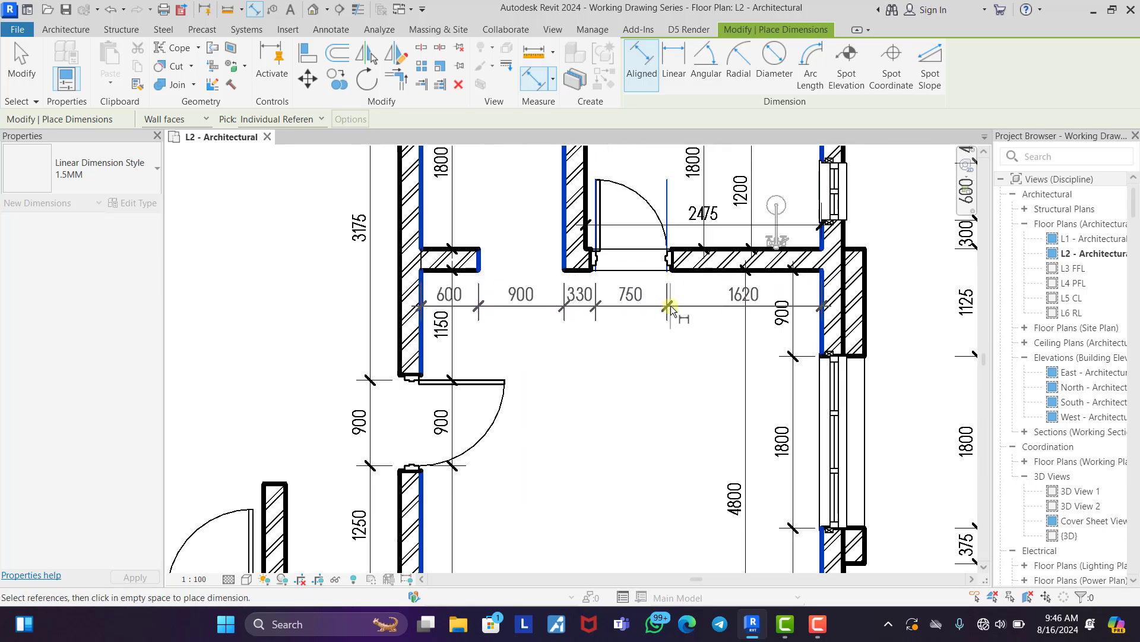
click(669, 305)
Dimension the width of the small toilet near the entrance steps, between its side walls across the WC.
scroll(692, 363, down, 3)
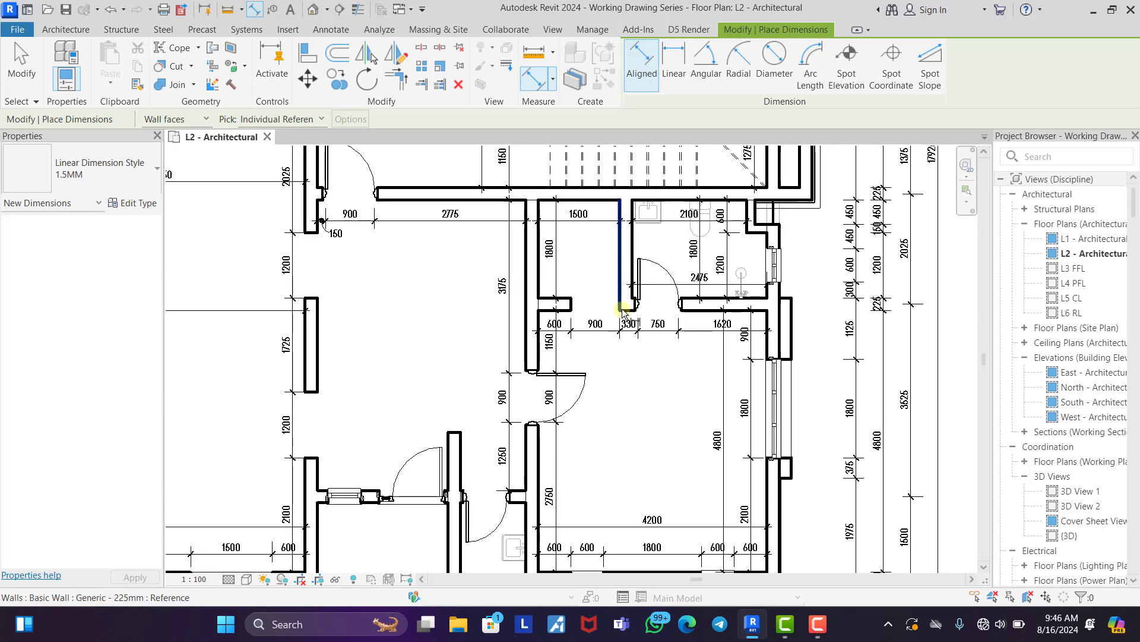
scroll(563, 469, up, 2)
scroll(533, 482, up, 4)
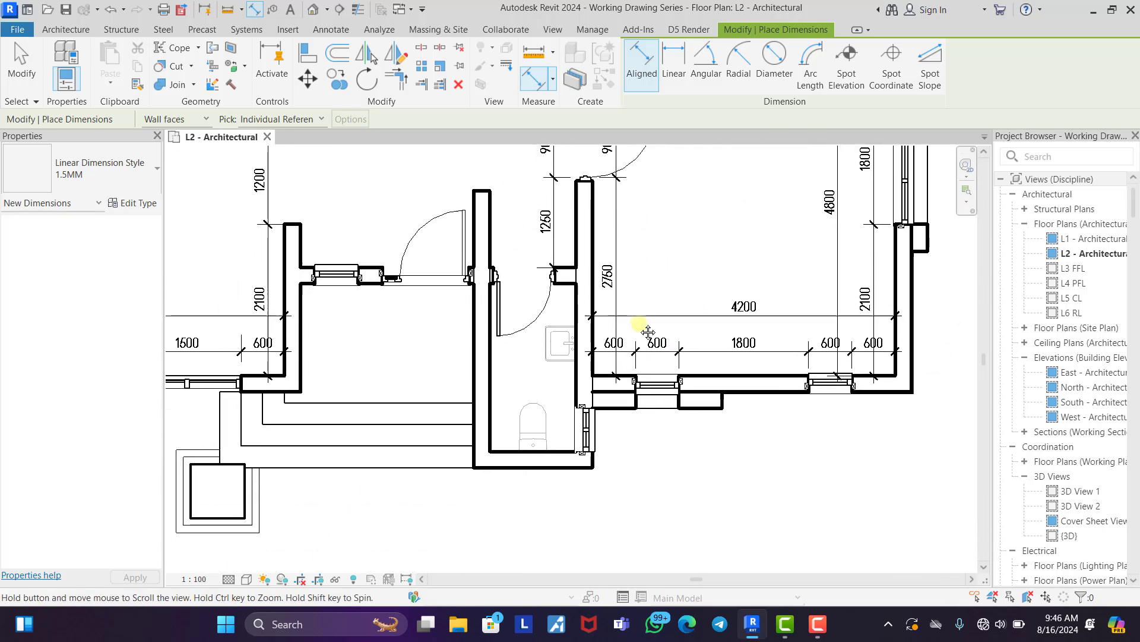
click(536, 350)
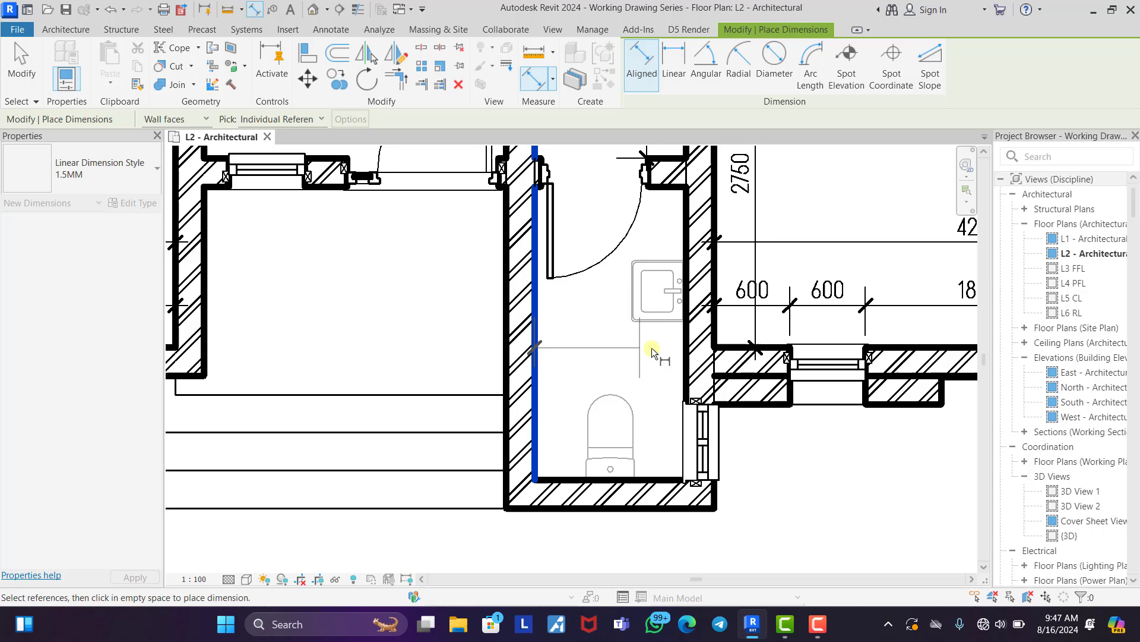
click(686, 356)
click(568, 447)
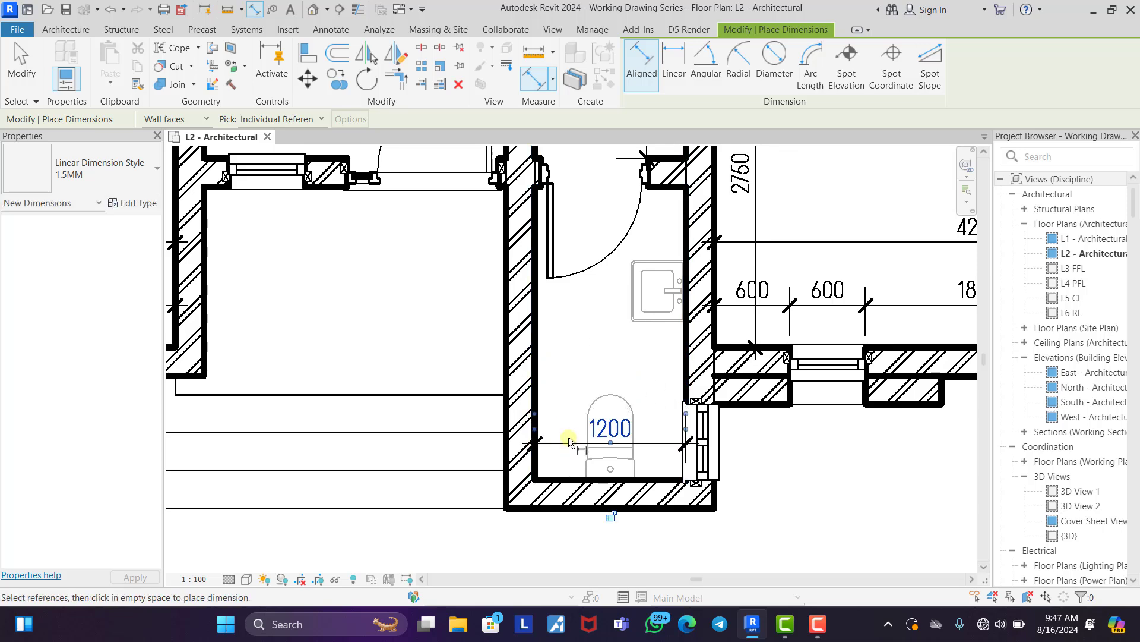
Dimension the small toilet's depth with a vertical chain broken at the window edge, plus an overall dimension beside it.
click(665, 186)
click(563, 475)
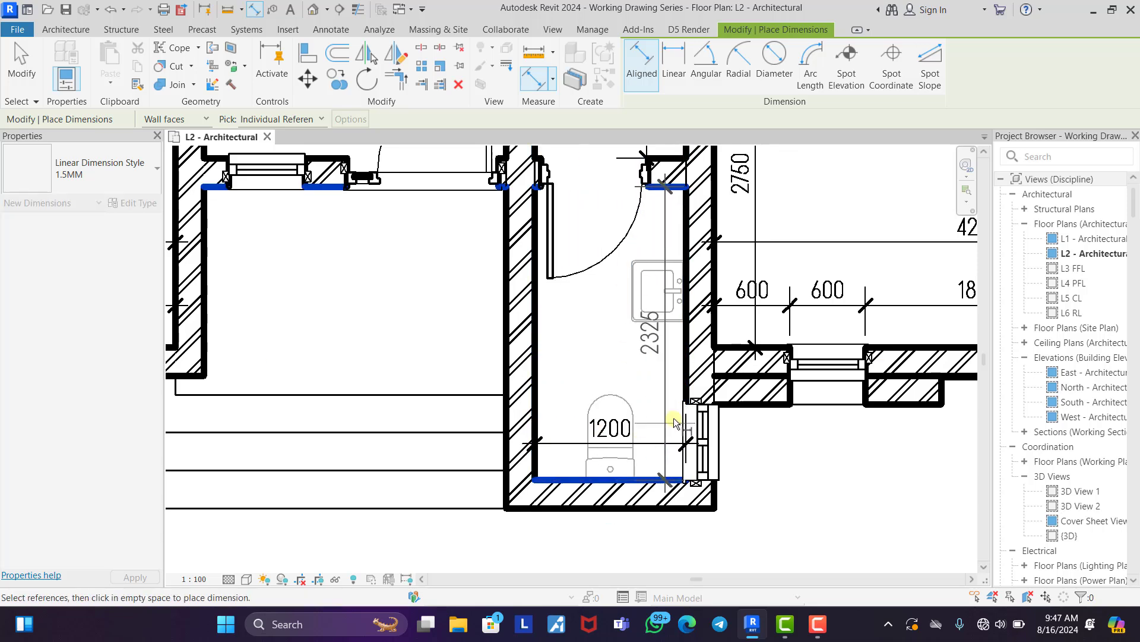
click(693, 405)
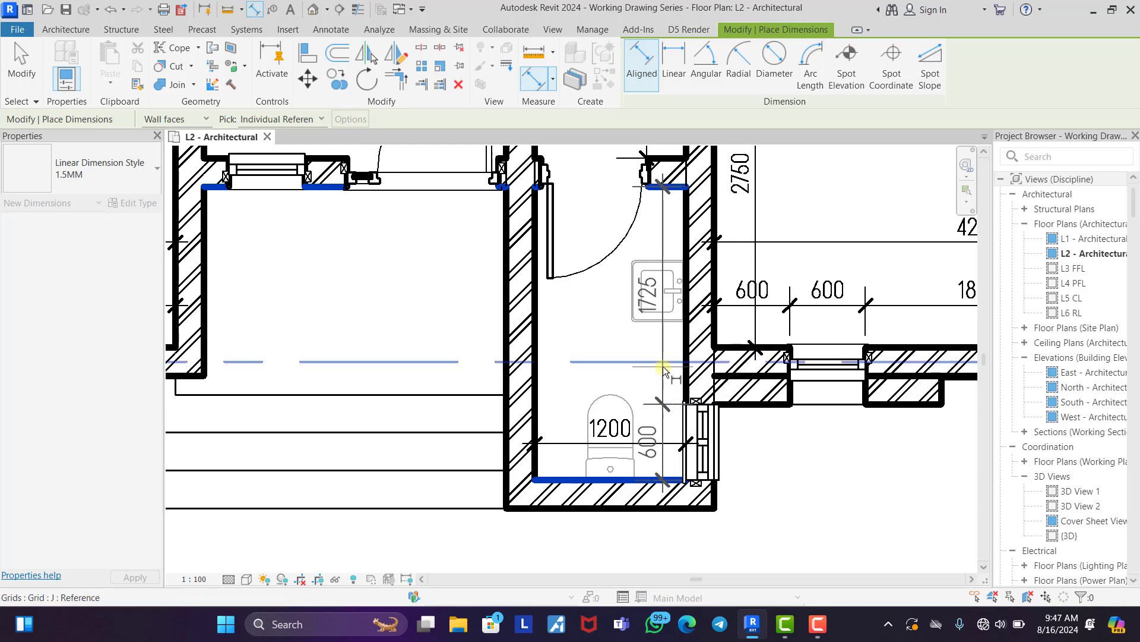
click(669, 341)
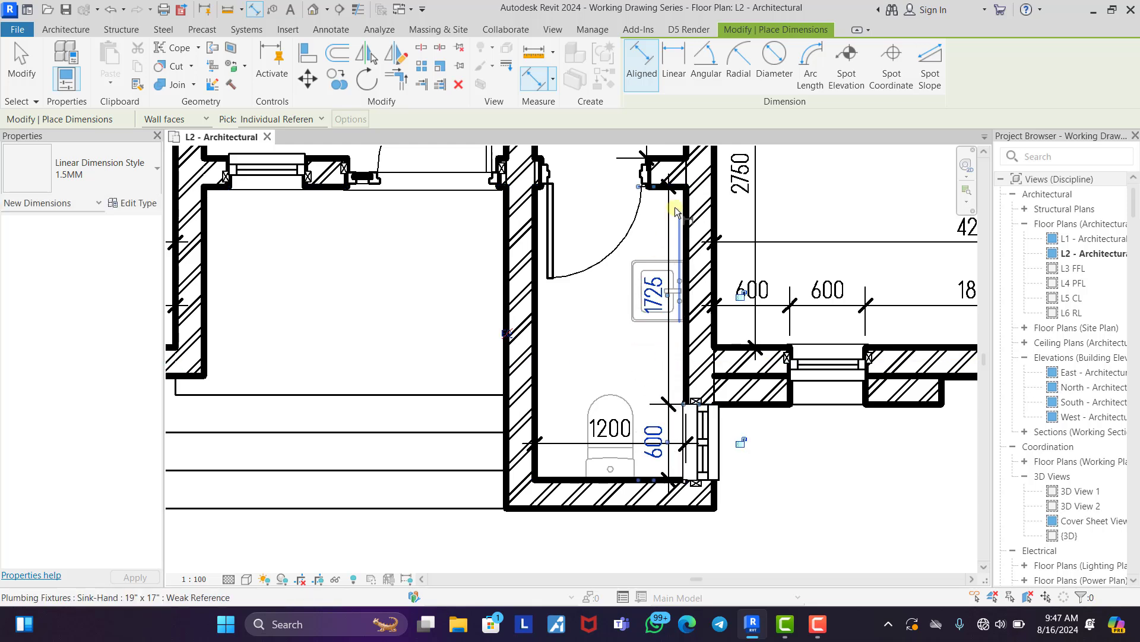
click(575, 477)
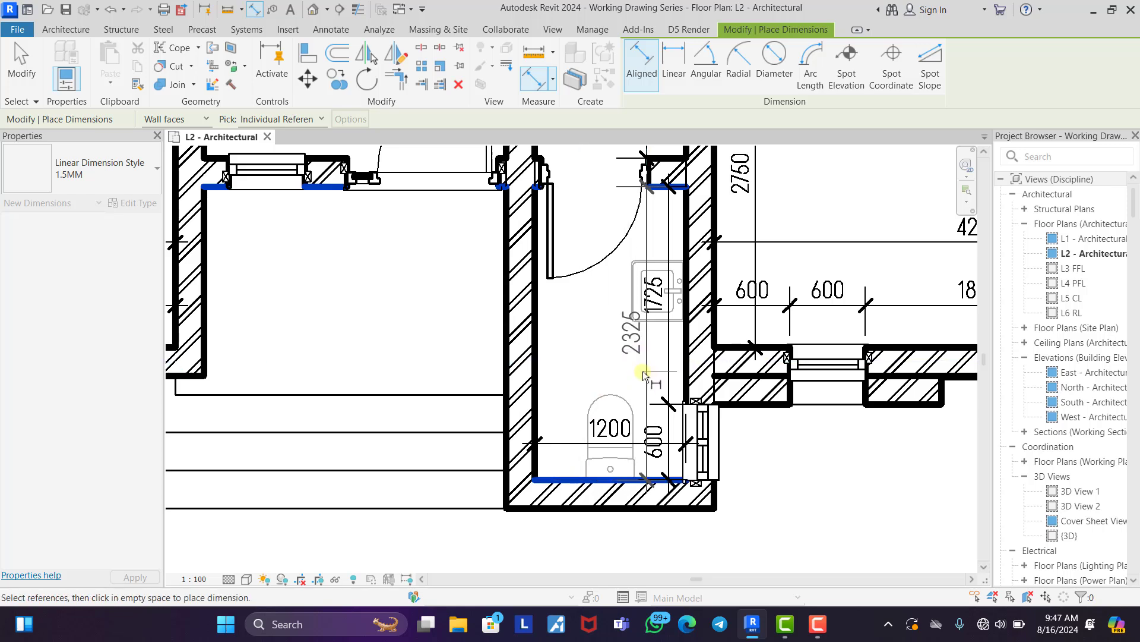
click(584, 380)
scroll(657, 458, down, 4)
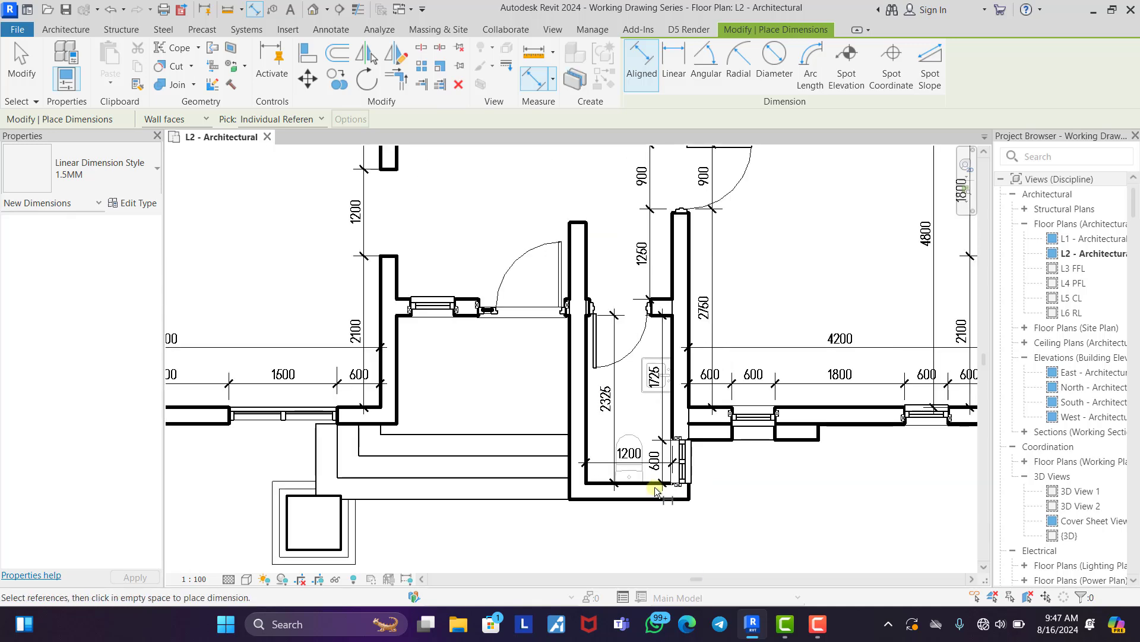
scroll(624, 368, up, 4)
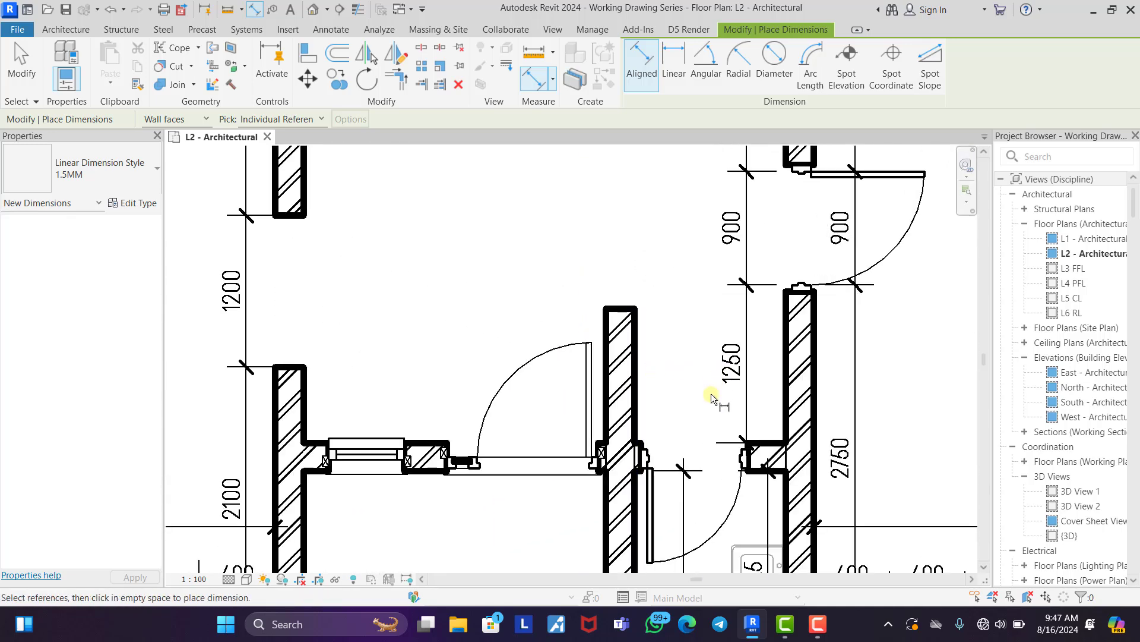
scroll(710, 398, down, 1)
scroll(726, 384, up, 2)
click(778, 468)
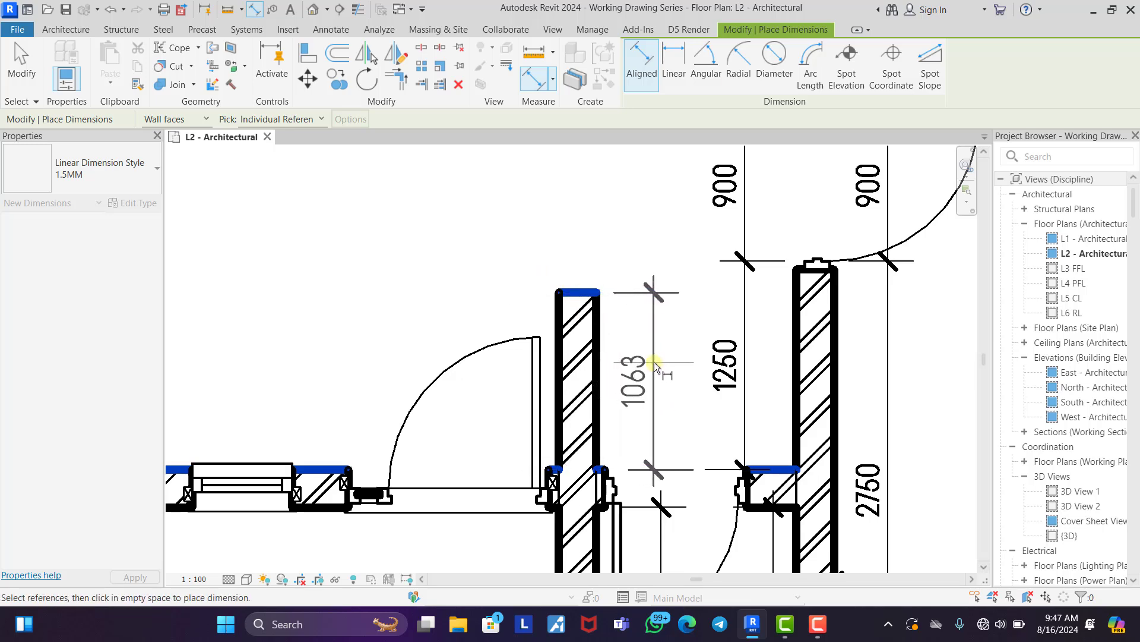
key(Escape)
key(Escape)
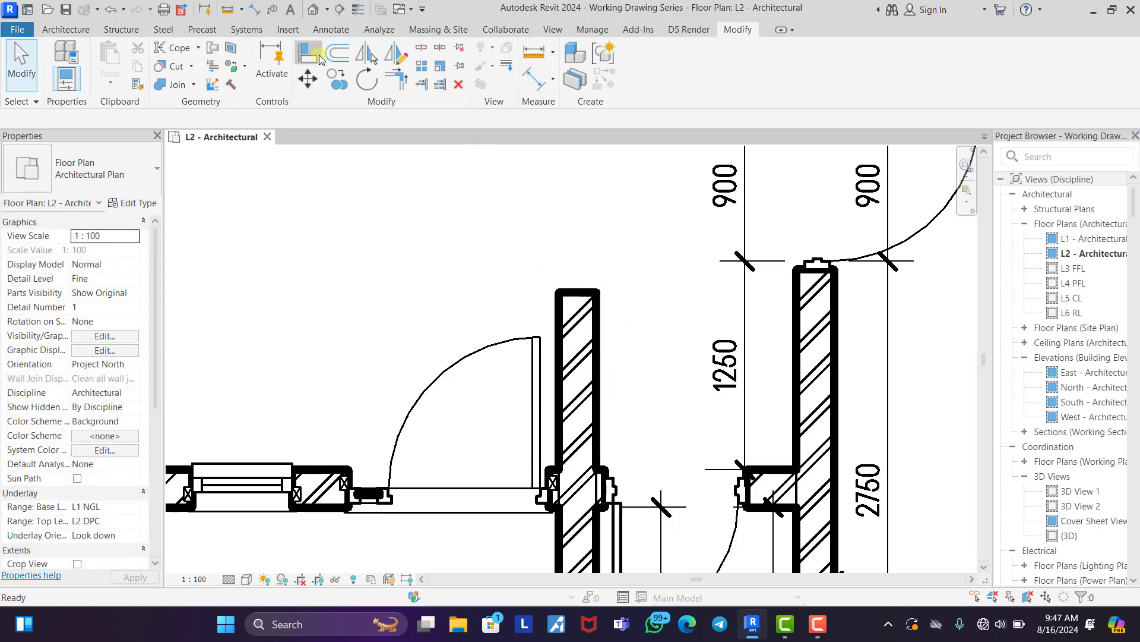
Align the free end of the short wall between the entrance and toilet doors with the wall end at the room's door opening.
click(318, 56)
click(805, 274)
click(578, 292)
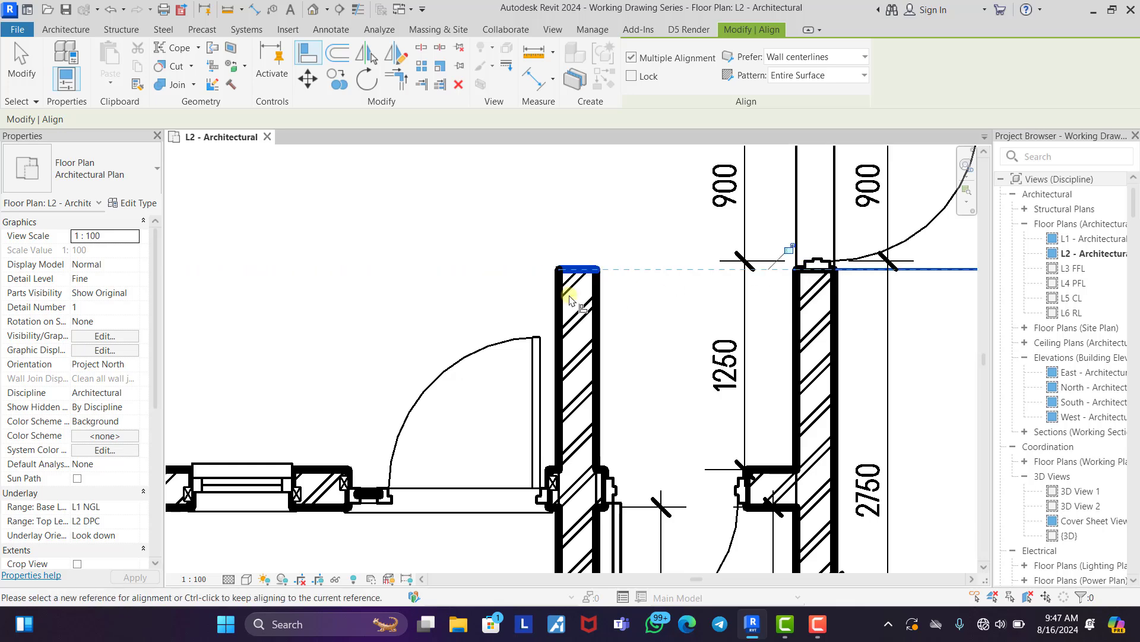
scroll(646, 344, down, 5)
key(Escape)
key(Escape)
scroll(634, 347, down, 3)
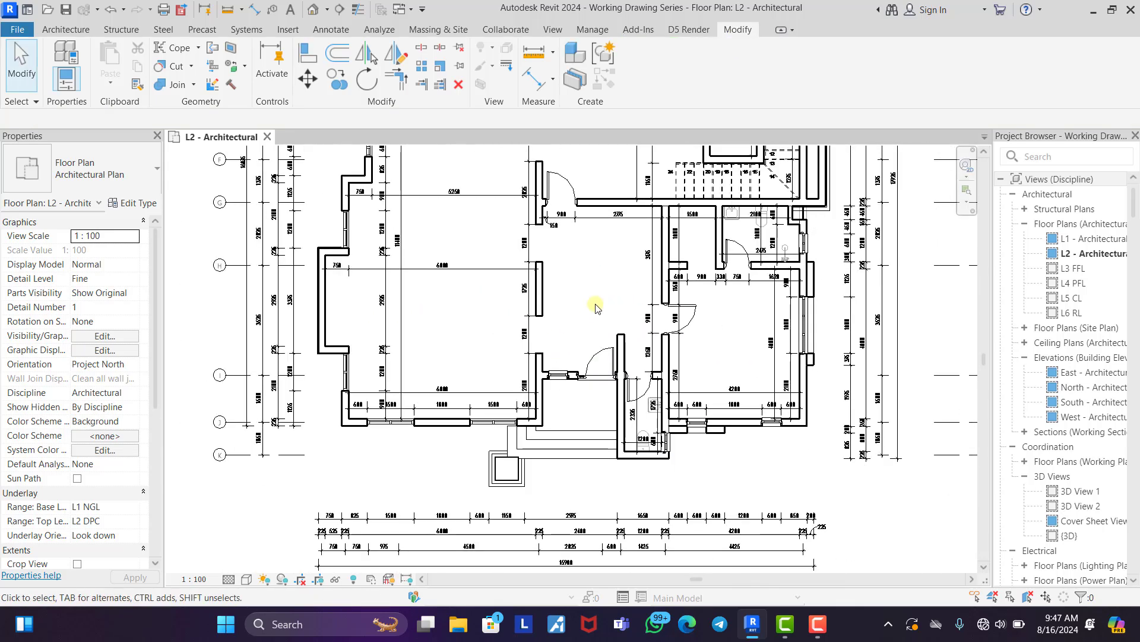
middle_drag(567, 312, 488, 326)
scroll(503, 323, up, 1)
scroll(503, 323, up, 3)
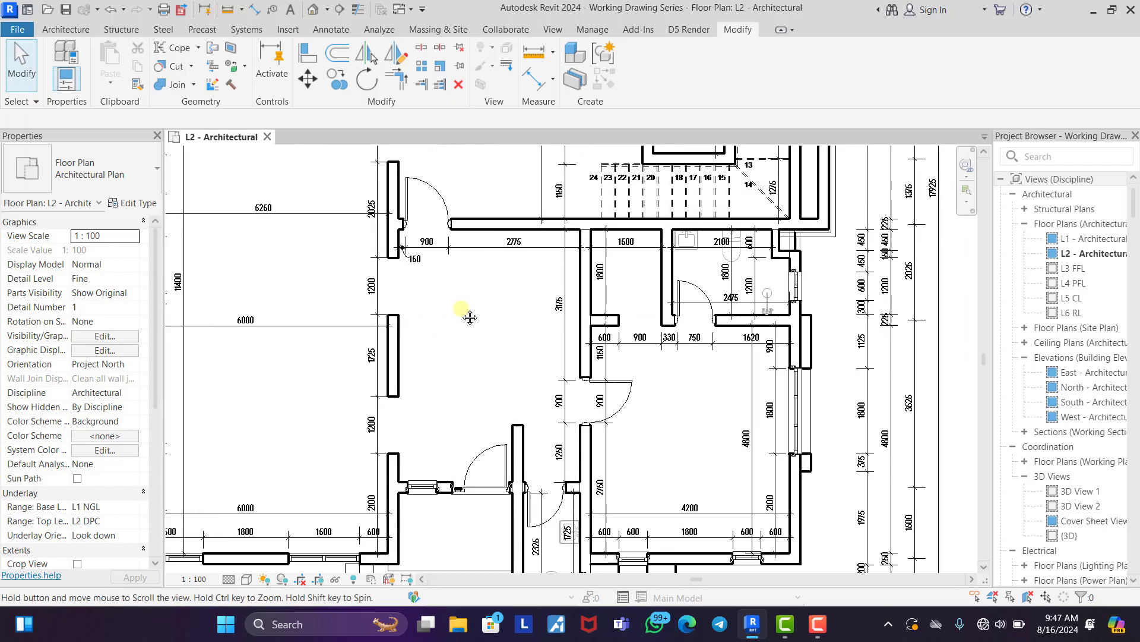
Add a horizontal dimension chain across the entrance wall, from the side wall through both window edges and both door edges to the opposite wall.
scroll(463, 262, up, 2)
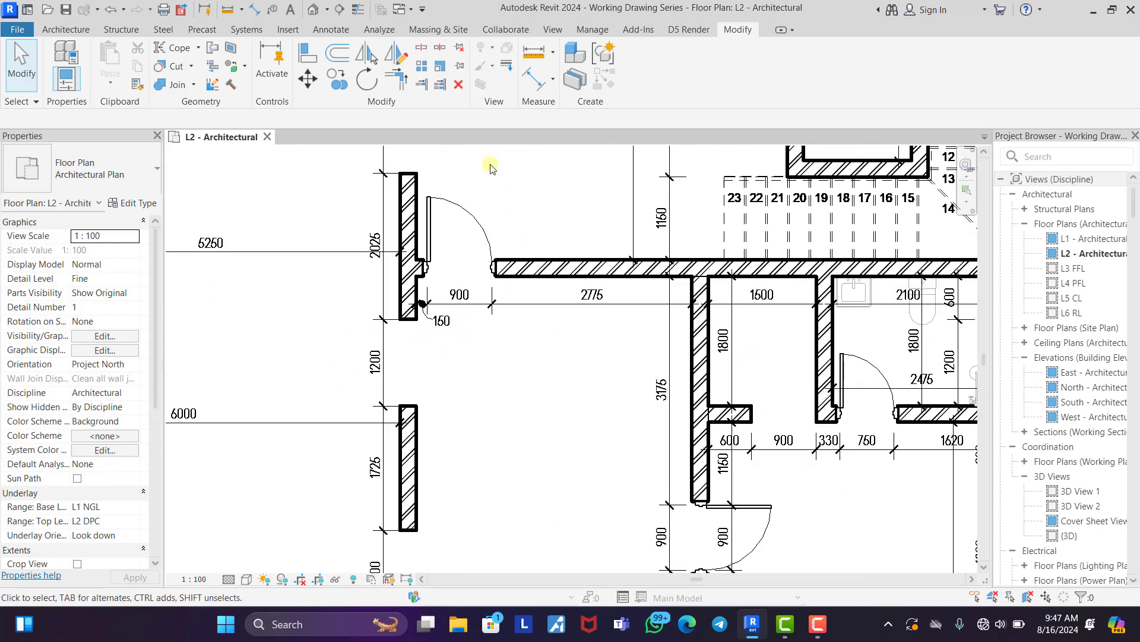
click(530, 82)
scroll(508, 384, down, 4)
middle_drag(519, 372, 525, 265)
scroll(492, 340, up, 2)
scroll(492, 338, up, 3)
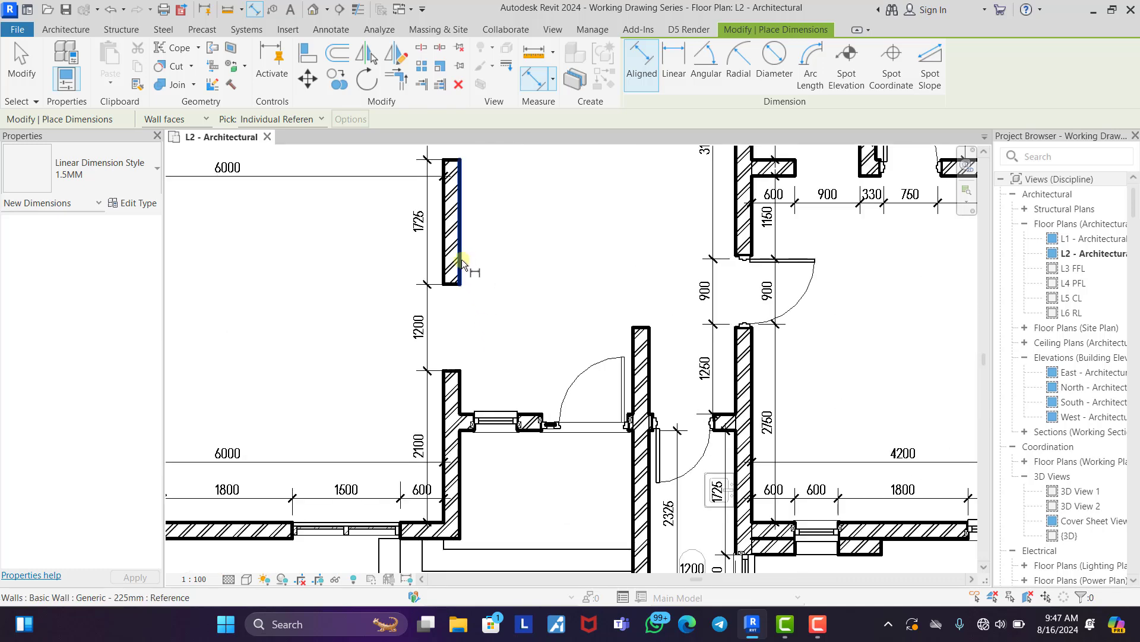
click(462, 262)
scroll(466, 420, up, 2)
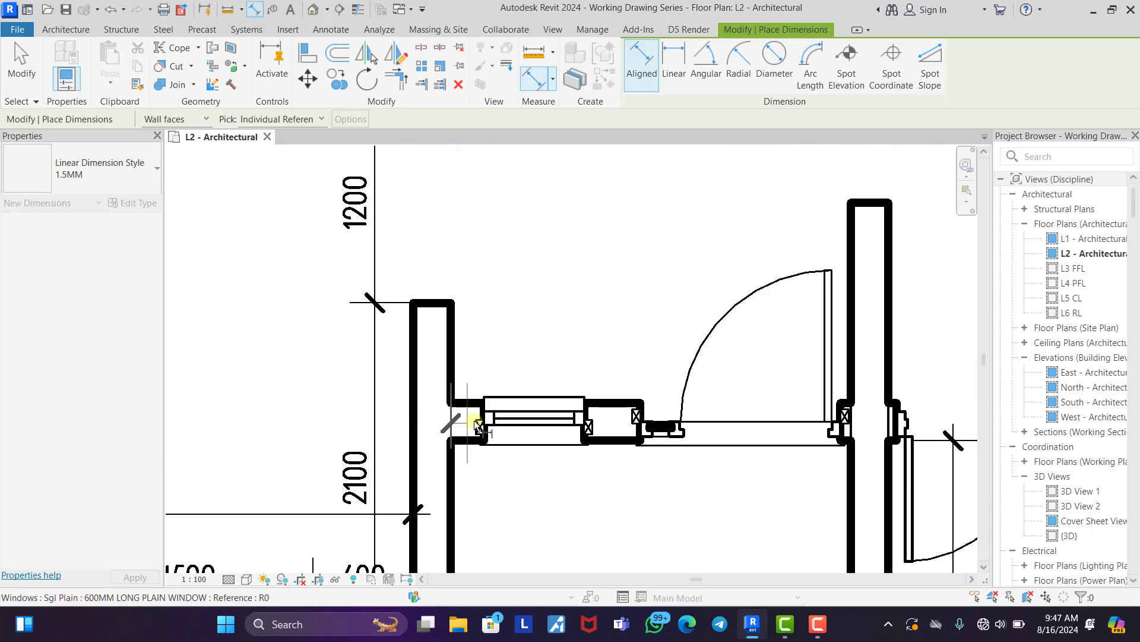
click(585, 421)
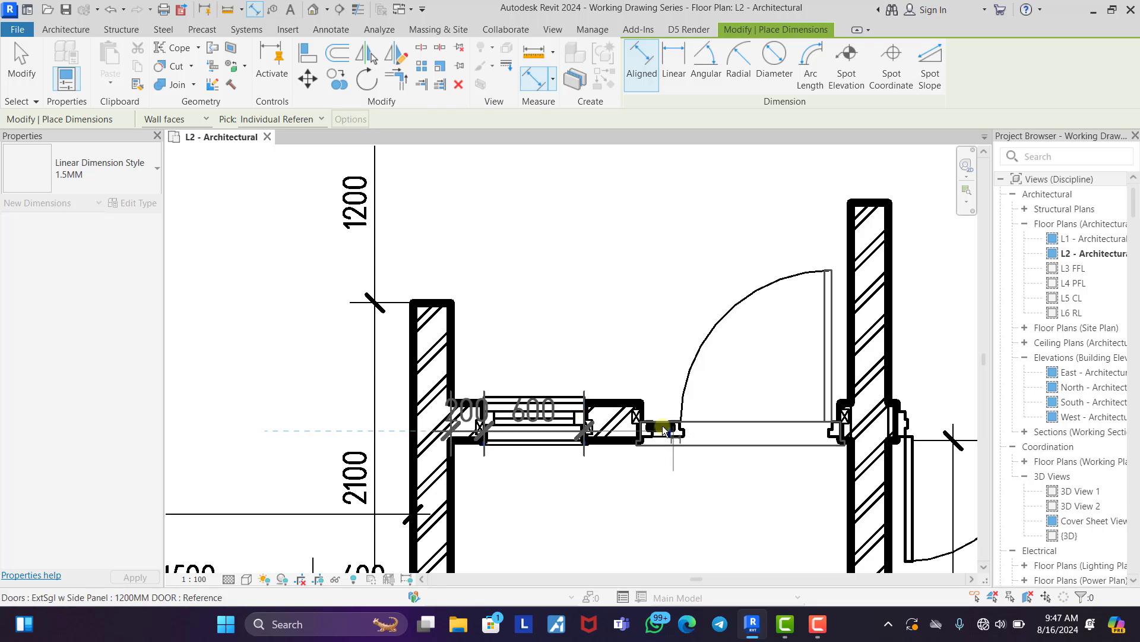
click(645, 426)
click(844, 425)
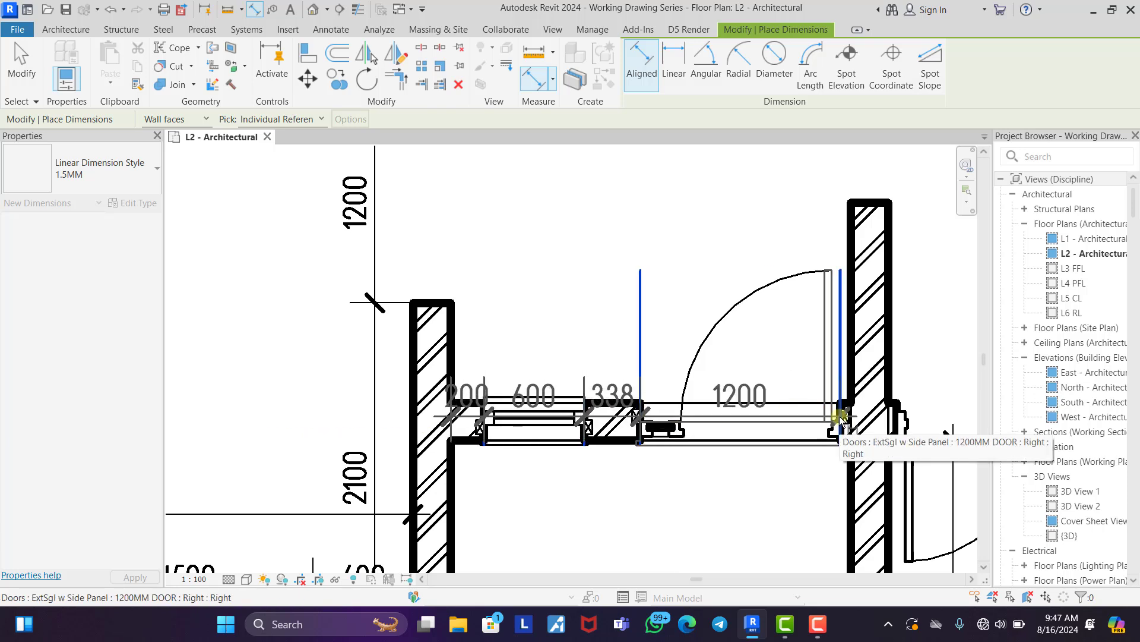
click(853, 308)
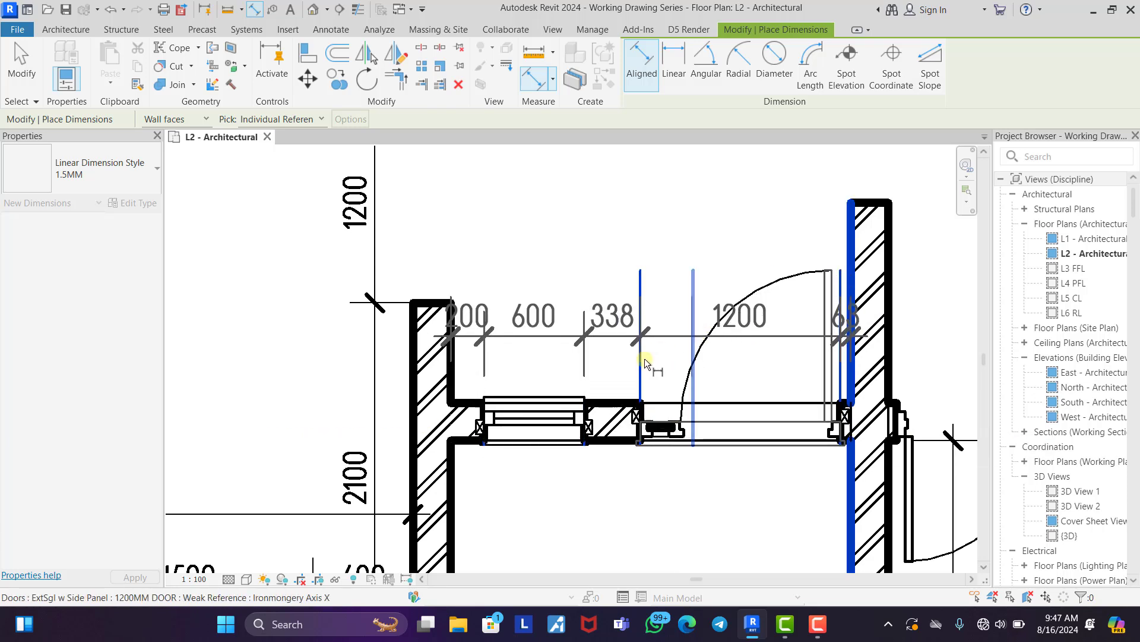
click(610, 361)
key(Escape)
key(Escape)
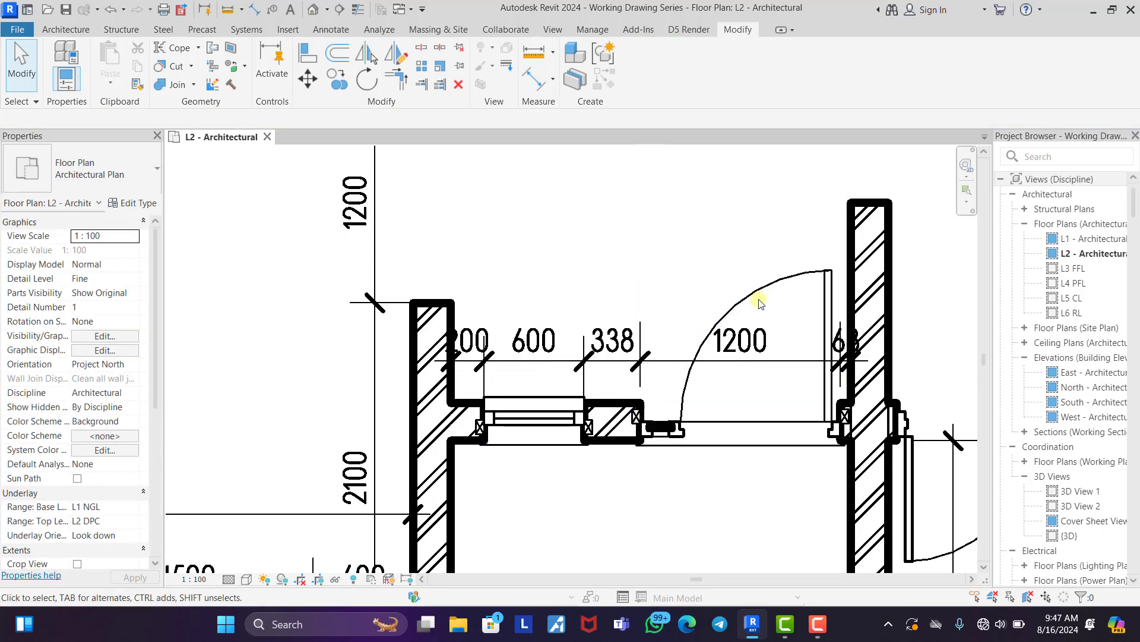
Set the gap between the 1200 mm entrance door and the short wall beside it to 100 mm.
click(759, 303)
scroll(737, 314, up, 5)
click(837, 355)
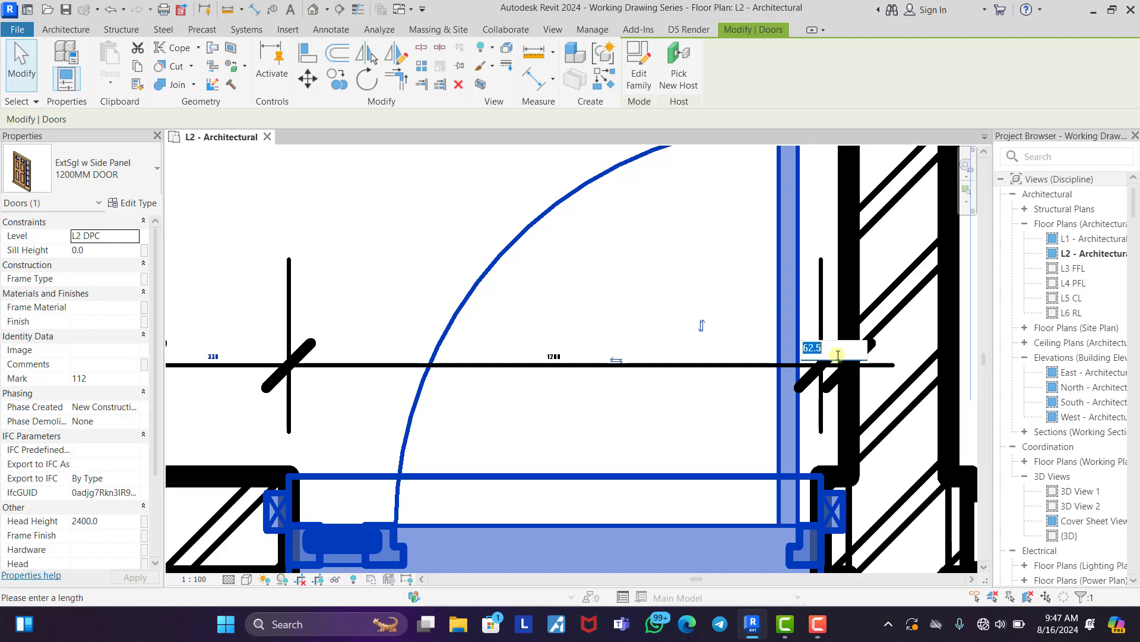
text(100)
key(Return)
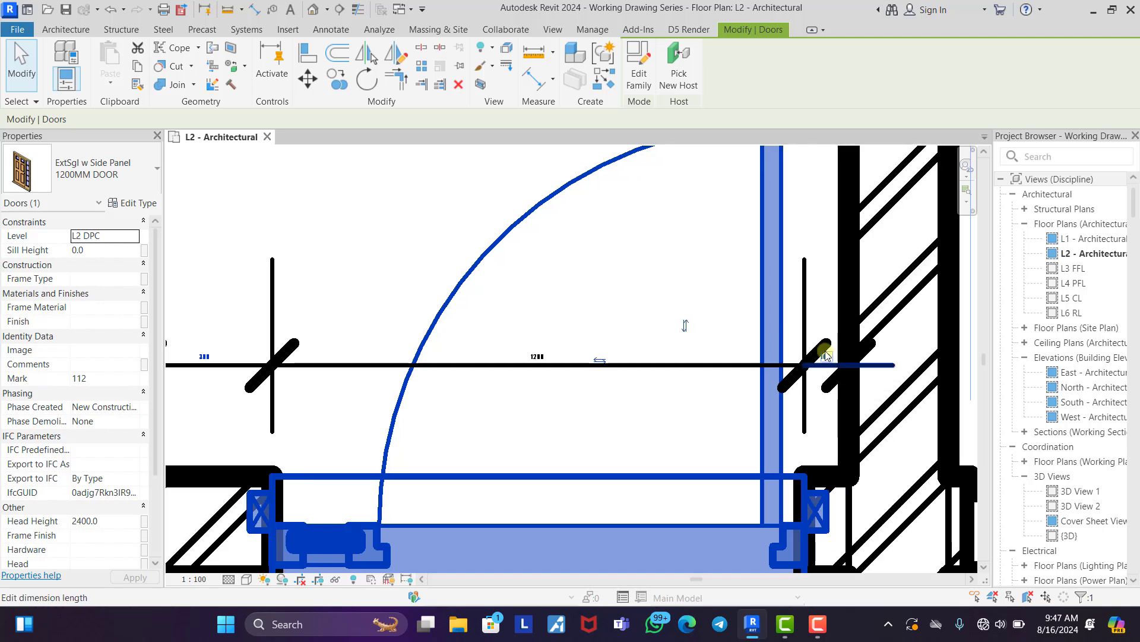
key(Escape)
scroll(612, 300, down, 5)
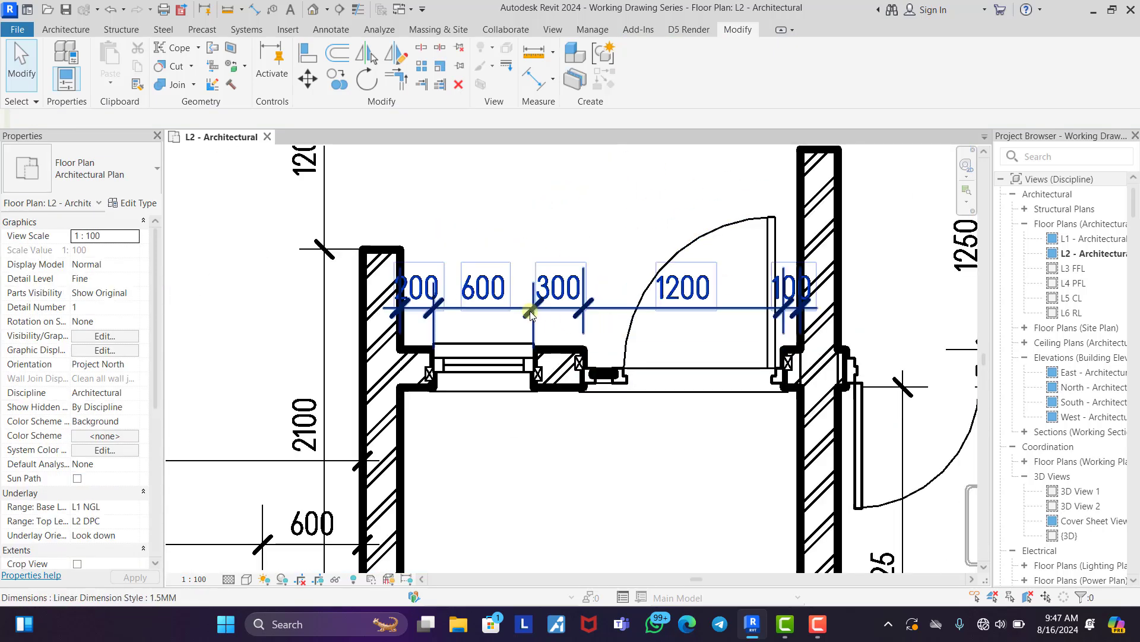
Move the 100 mm dimension text beside the entrance door clear of the wall.
click(612, 303)
scroll(796, 297, up, 3)
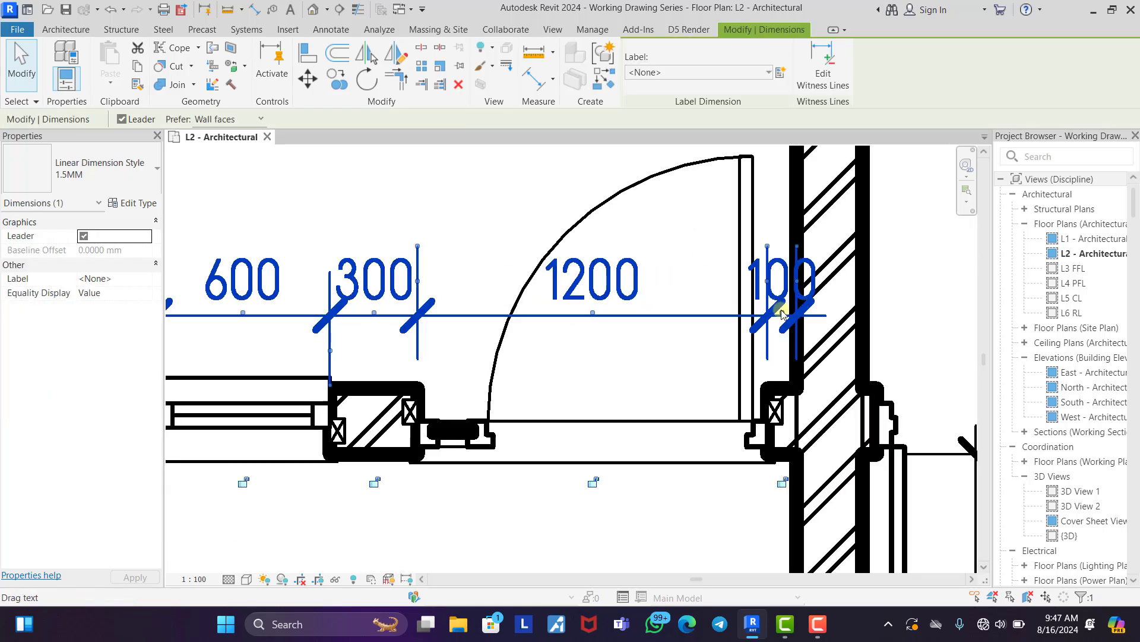
drag(783, 312, 707, 250)
click(538, 265)
scroll(559, 336, down, 2)
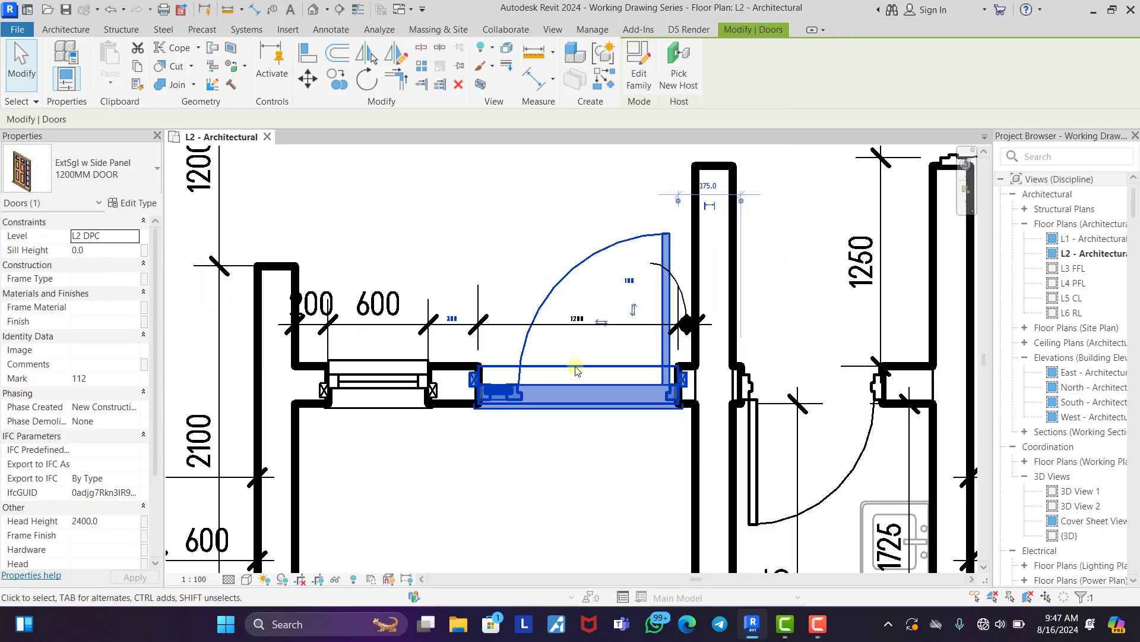
click(541, 512)
scroll(569, 504, down, 4)
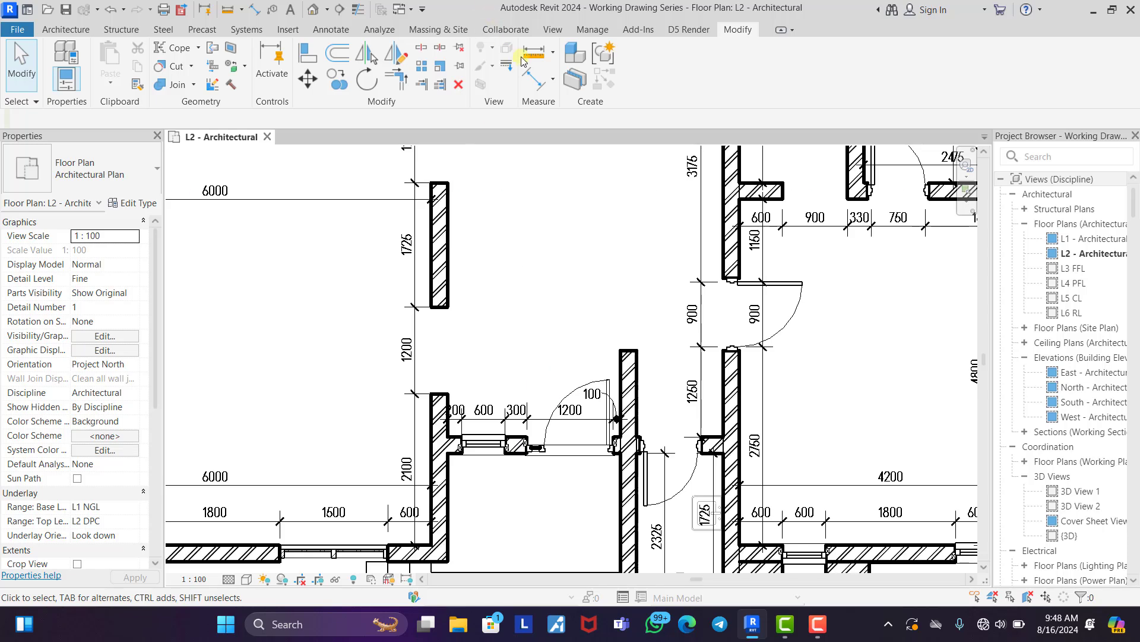
Dimension the entrance hall's overall depth vertically, from the stair-side wall to the inner face of the entrance wall.
key(d)
key(i)
scroll(571, 217, down, 3)
scroll(581, 394, up, 1)
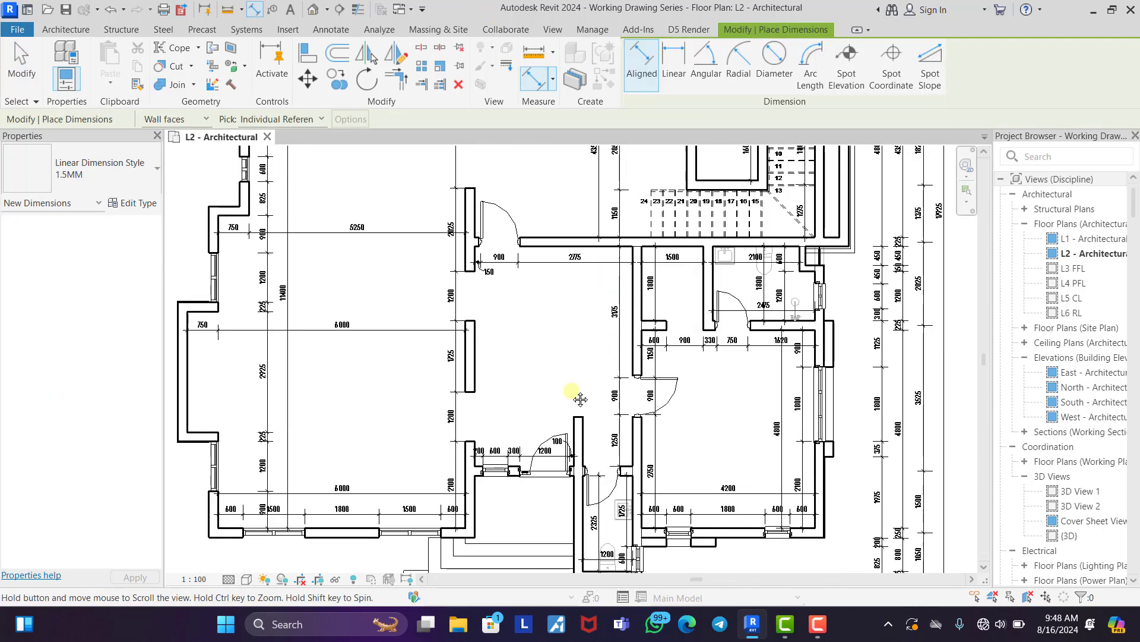
scroll(582, 352, up, 2)
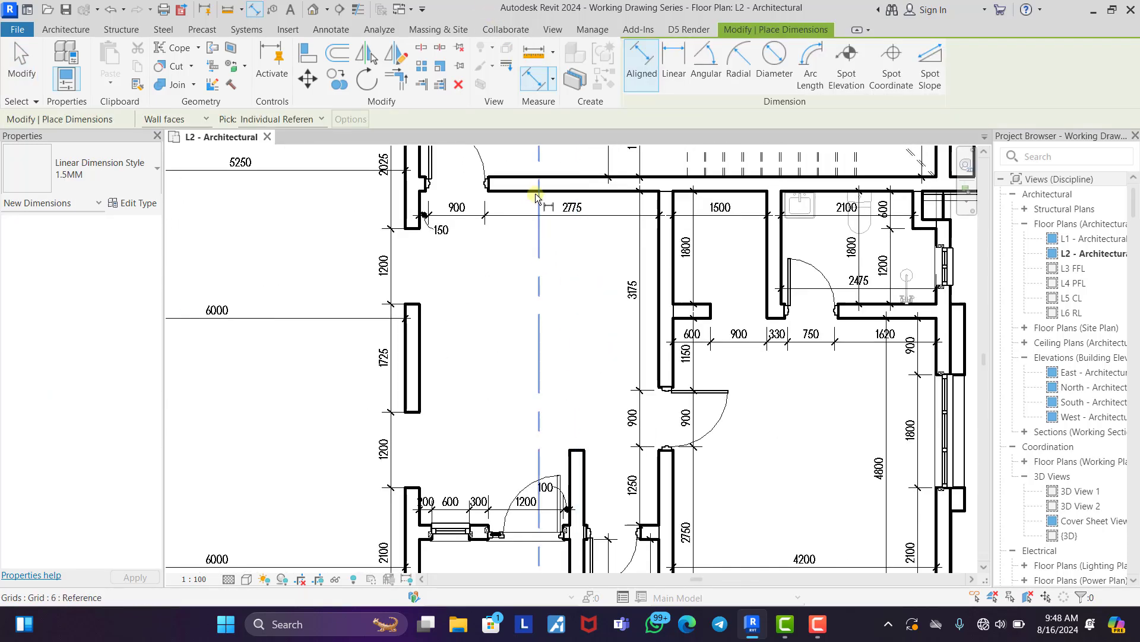
scroll(476, 527, up, 3)
click(473, 528)
scroll(608, 395, down, 1)
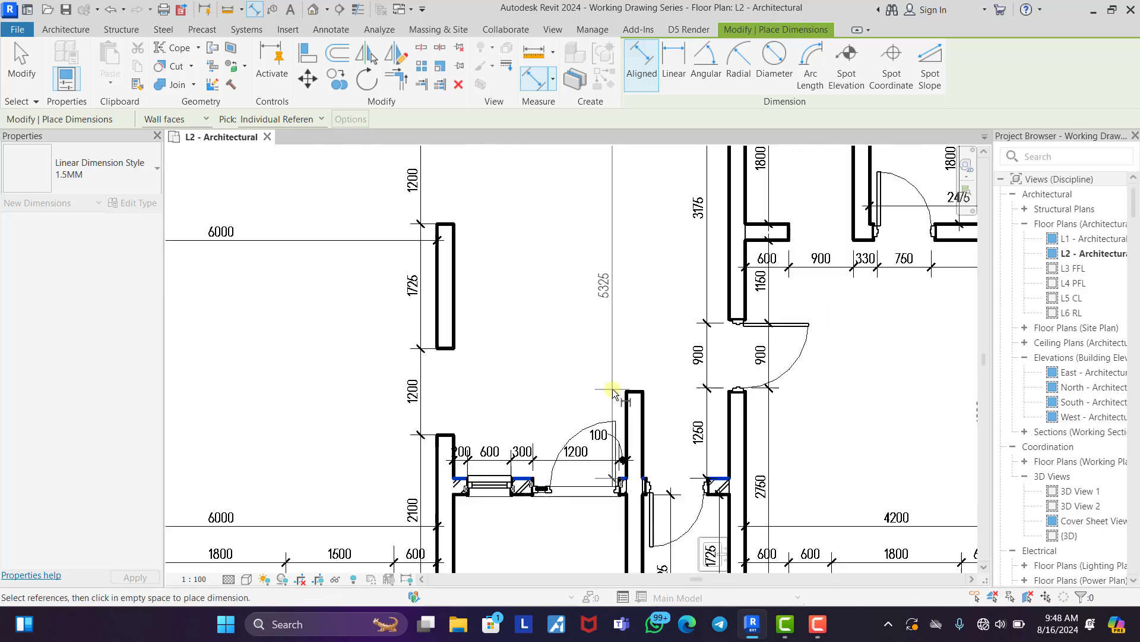
click(607, 376)
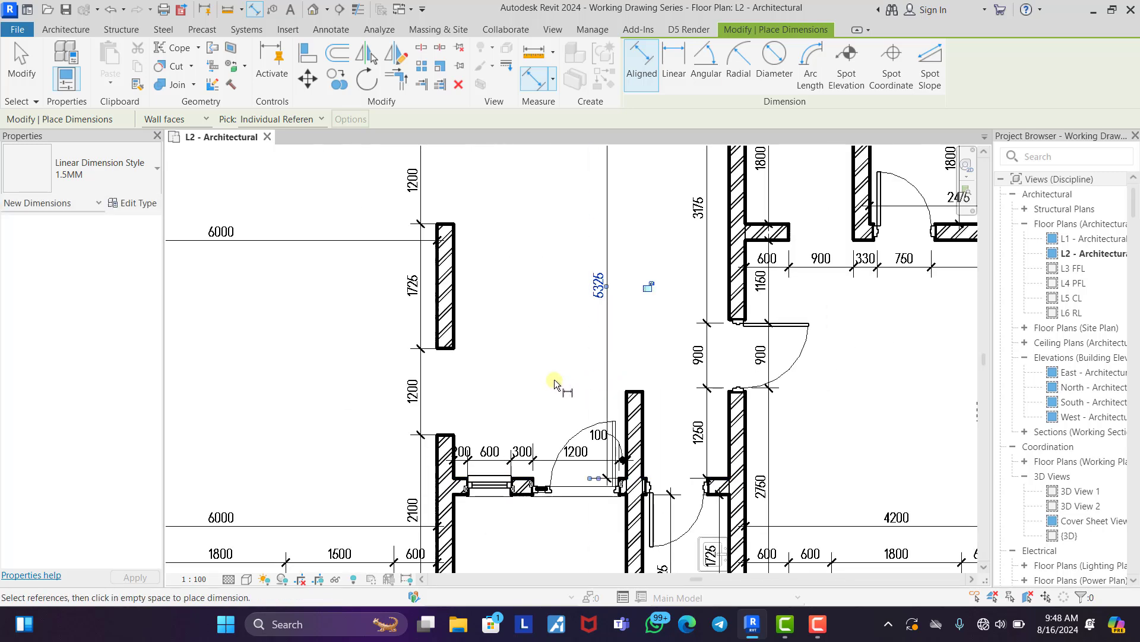
Dimension the entrance hall's overall width, from the large room's wall stub to the bedroom-side wall.
scroll(543, 370, down, 2)
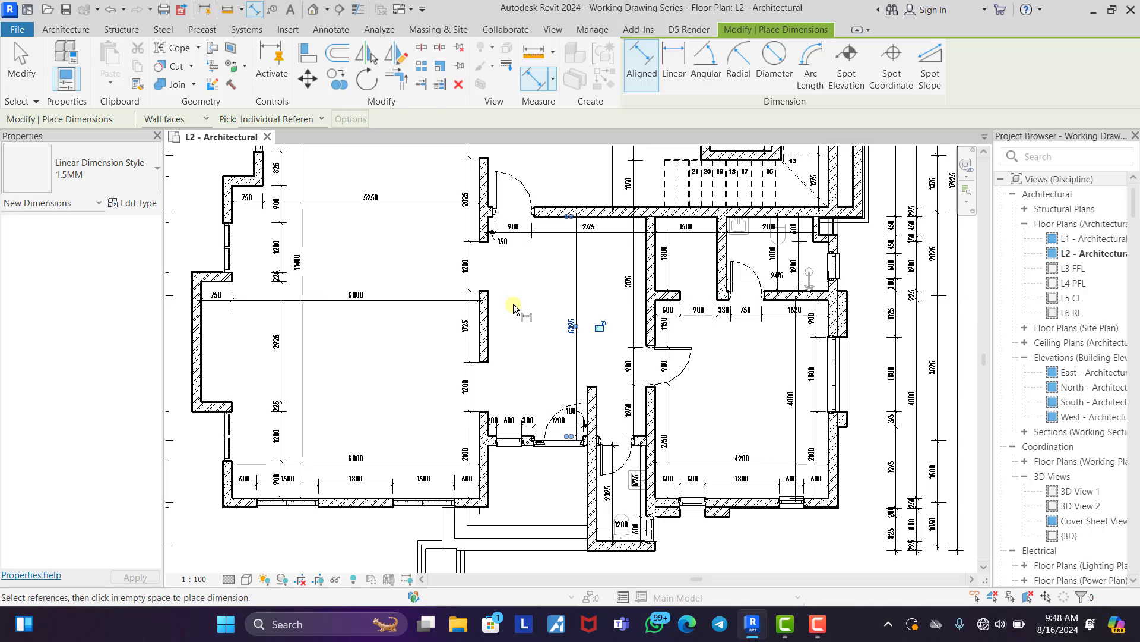
click(490, 320)
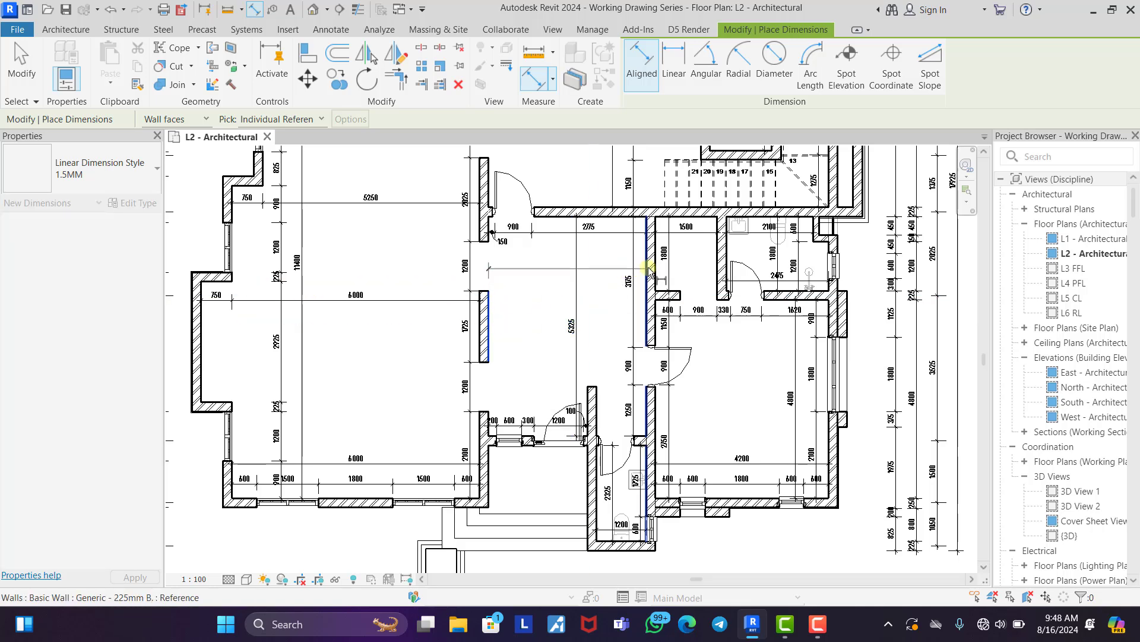
click(622, 280)
click(512, 309)
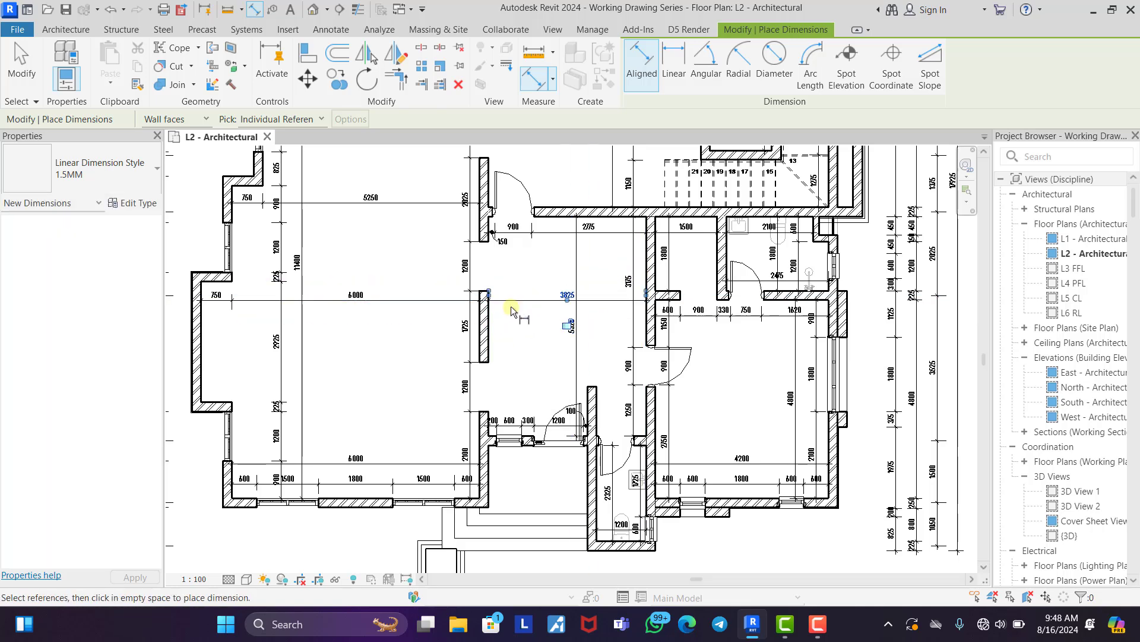
Dimension the entrance porch's width between its two side walls.
scroll(579, 305, up, 4)
scroll(576, 306, down, 3)
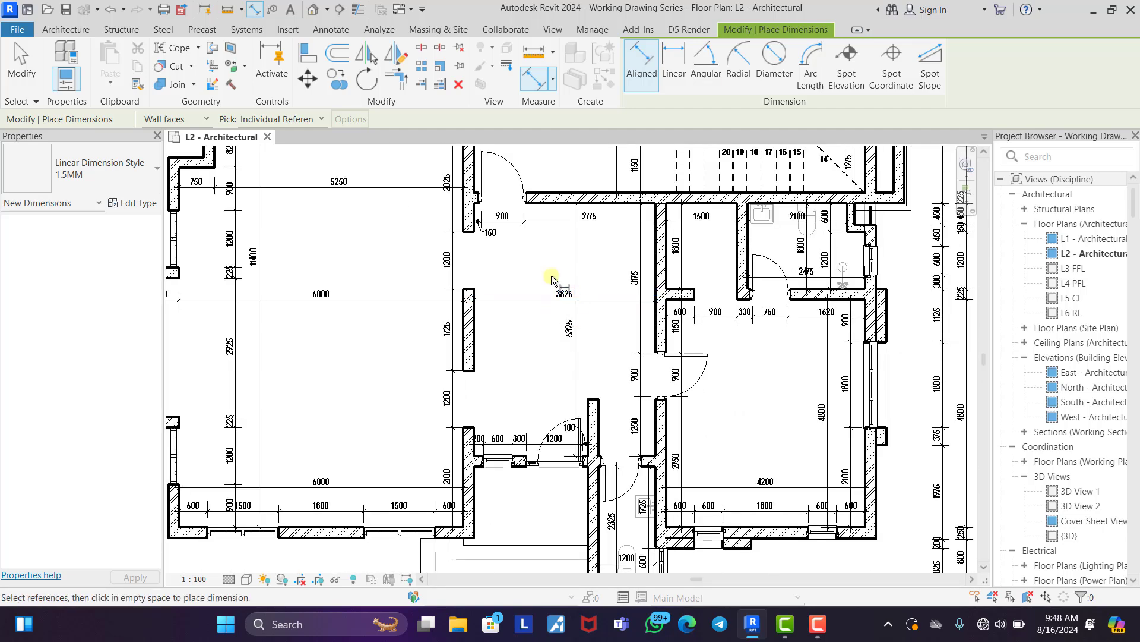
scroll(527, 453, down, 4)
scroll(517, 361, up, 4)
scroll(517, 360, up, 2)
click(492, 279)
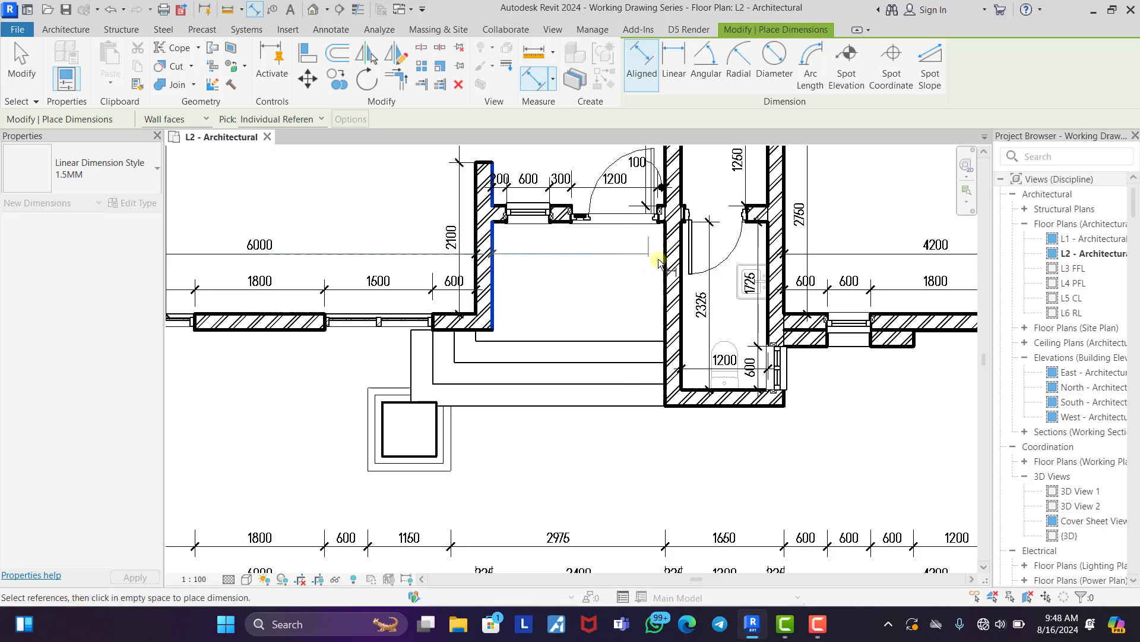
scroll(621, 263, up, 2)
click(590, 254)
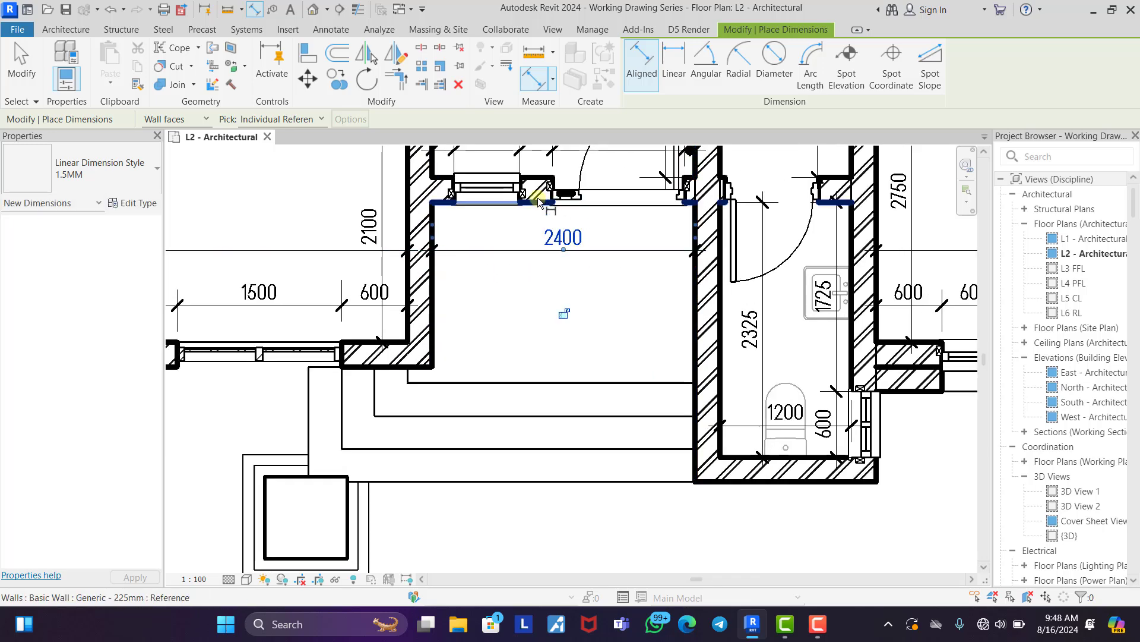
Dimension the porch's depth from the entrance wall to the first step edge, and separately to the toilet's outer wall face.
click(475, 379)
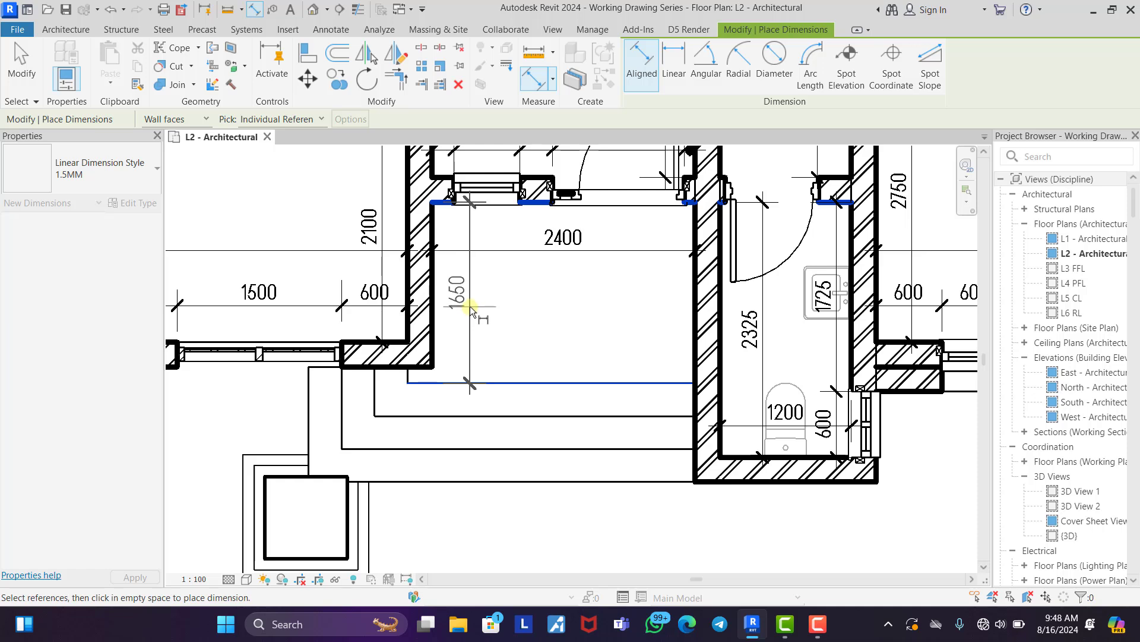
click(469, 305)
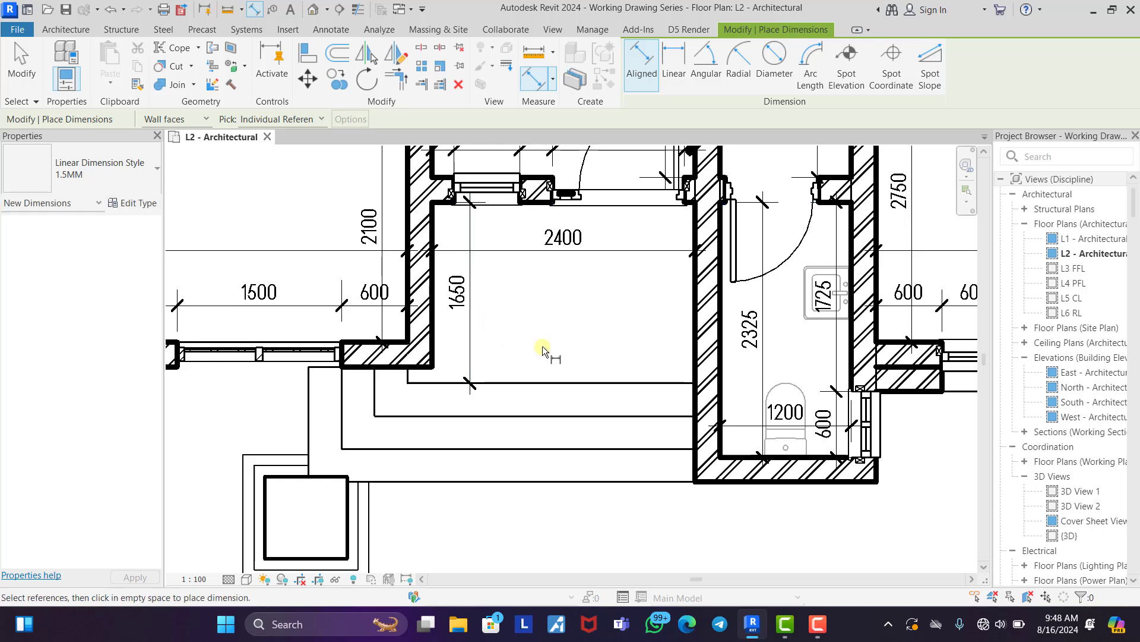
click(537, 209)
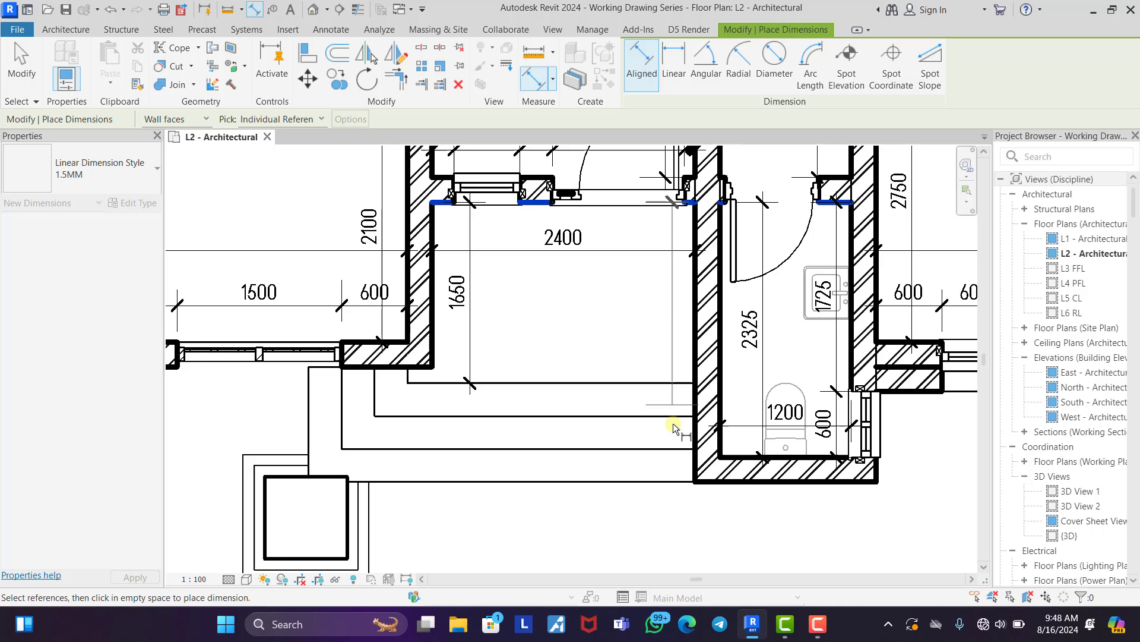
click(720, 480)
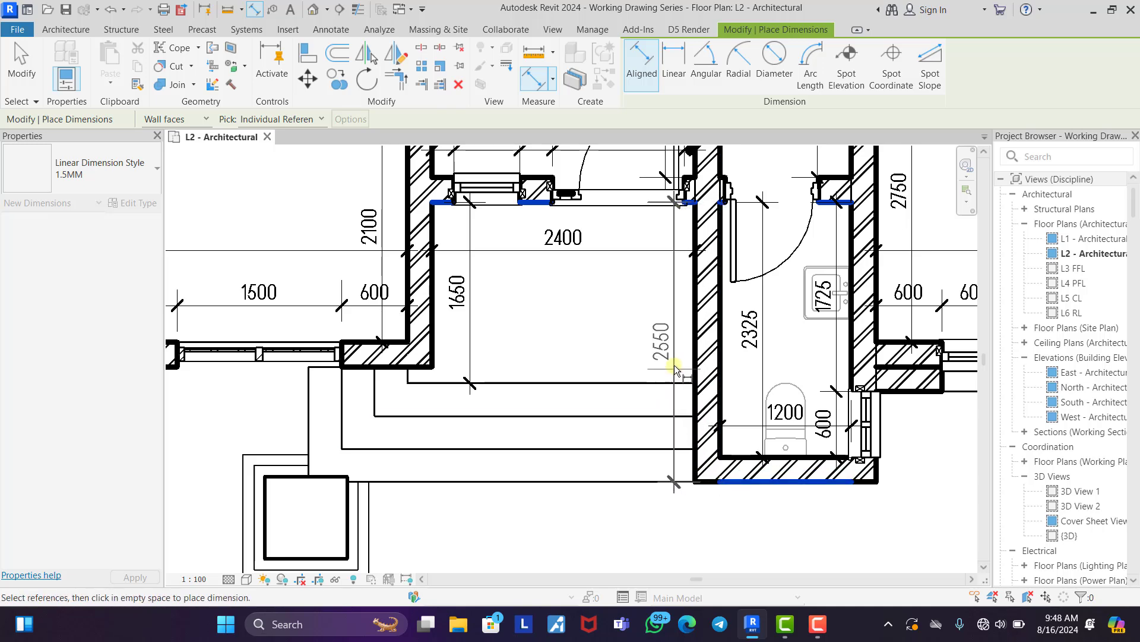
click(671, 330)
Examine the rest of the floor plan, including the stair hall and upper rooms, for missing dimensions.
scroll(553, 319, down, 5)
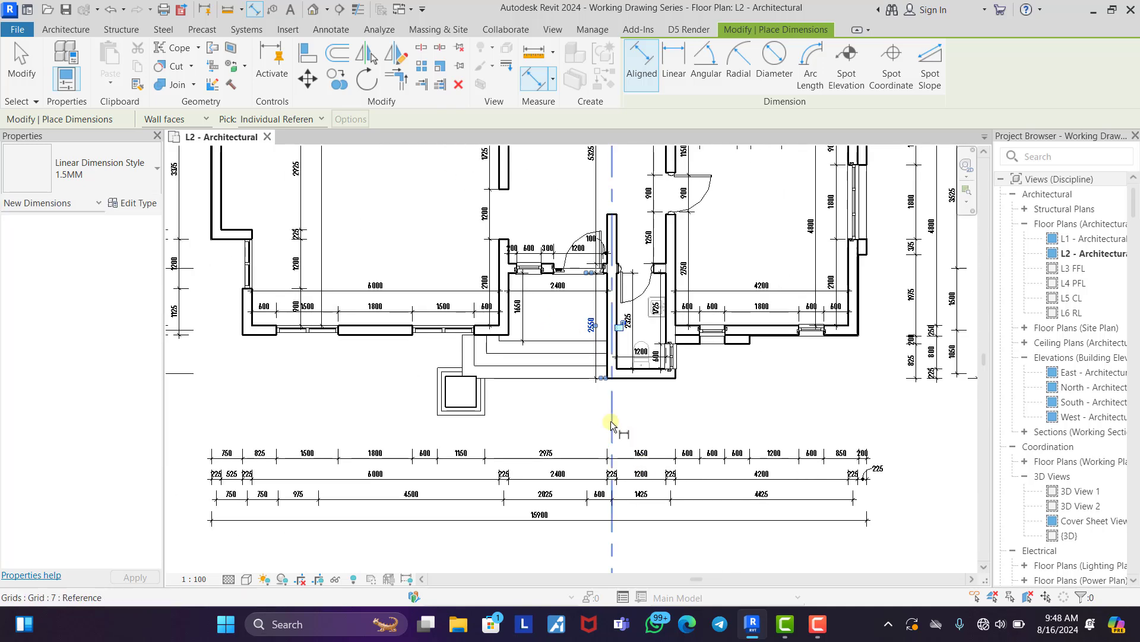
scroll(624, 425, down, 1)
middle_drag(557, 359, 513, 464)
scroll(590, 292, down, 1)
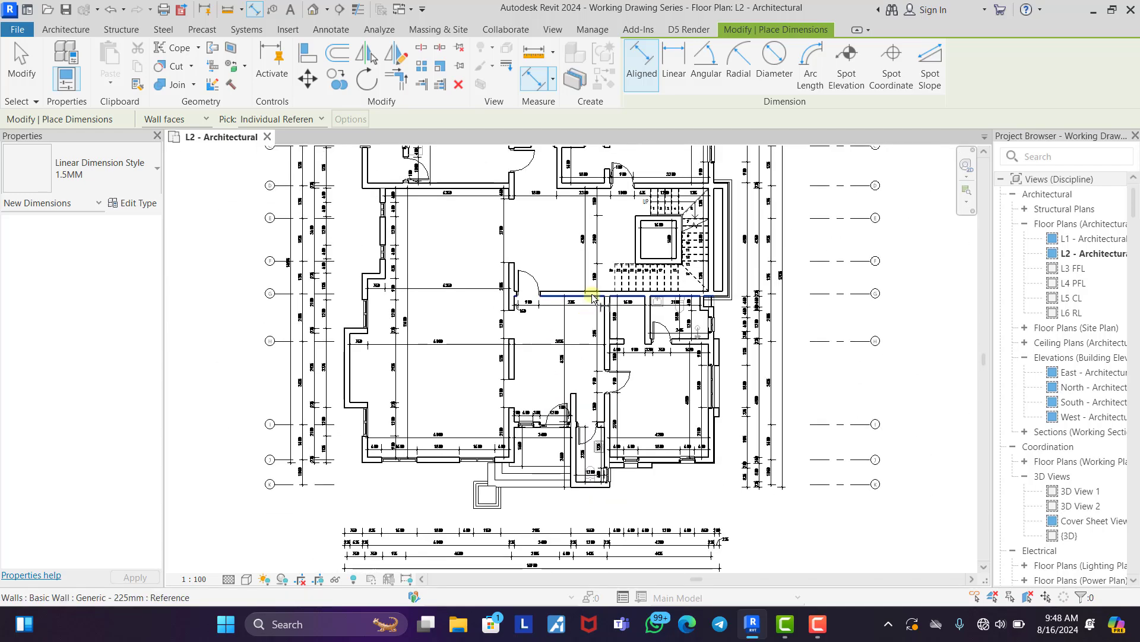
scroll(590, 297, up, 5)
scroll(630, 333, down, 4)
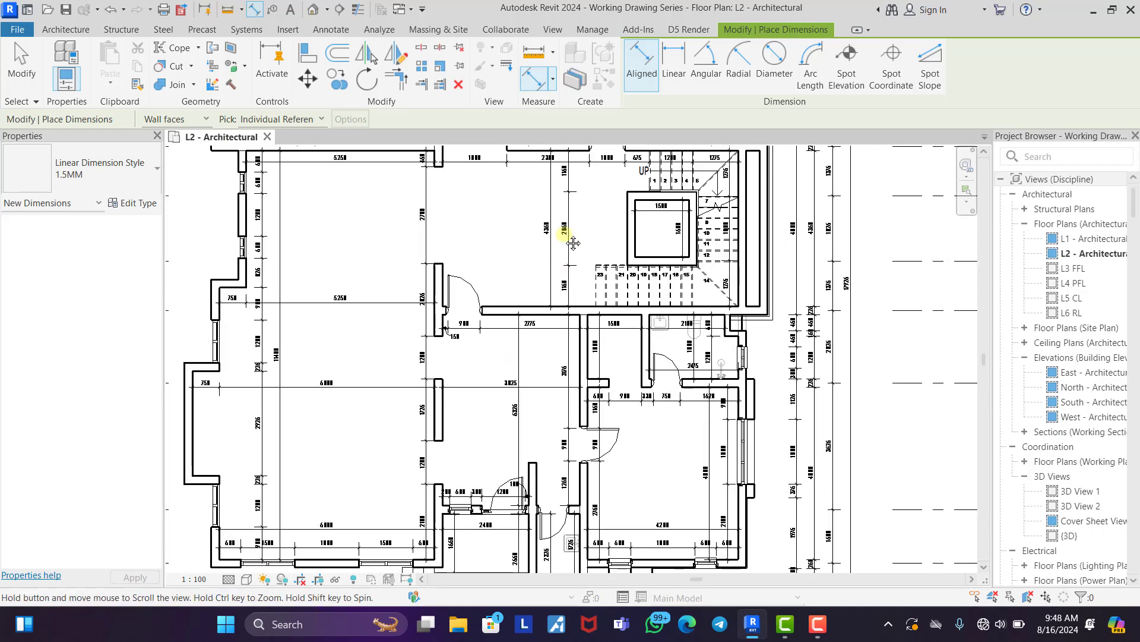
scroll(588, 321, up, 3)
scroll(523, 300, up, 2)
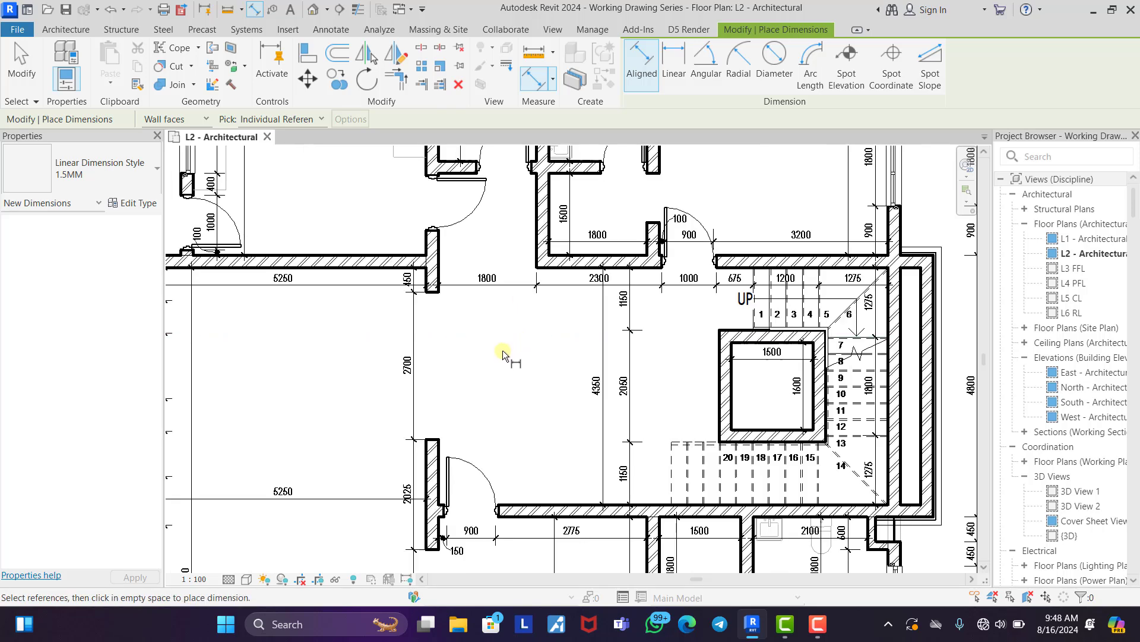
scroll(519, 303, down, 2)
middle_drag(503, 311, 497, 357)
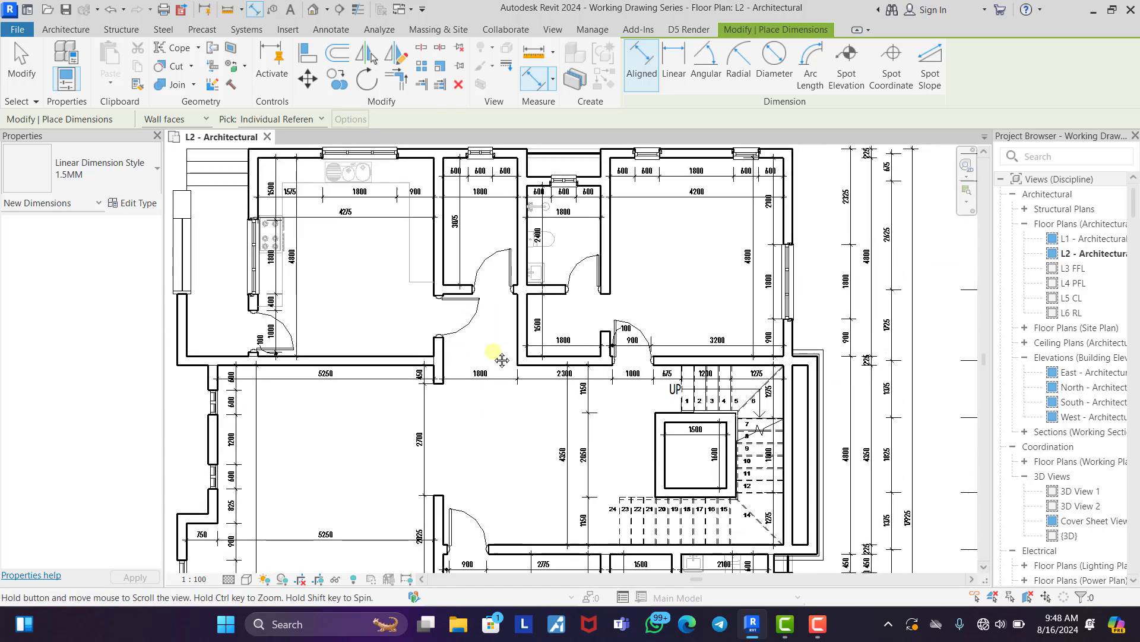
Dimension the door wall of the narrow room beside the kitchen, including the door opening, and pull the crowded short-segment text aside.
scroll(473, 232, up, 4)
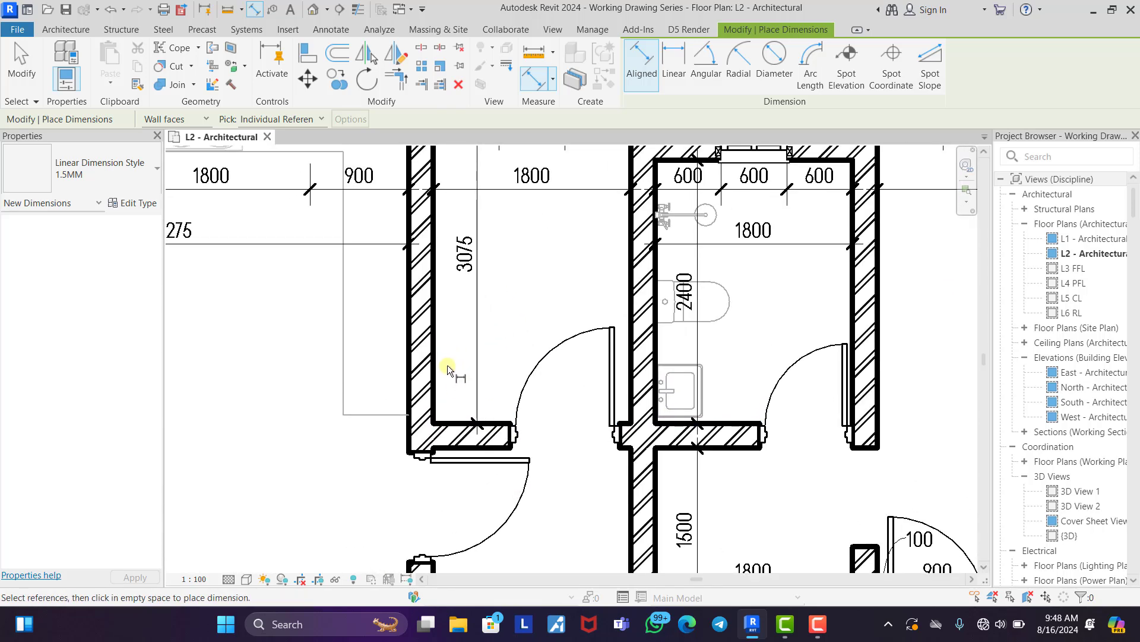
click(439, 354)
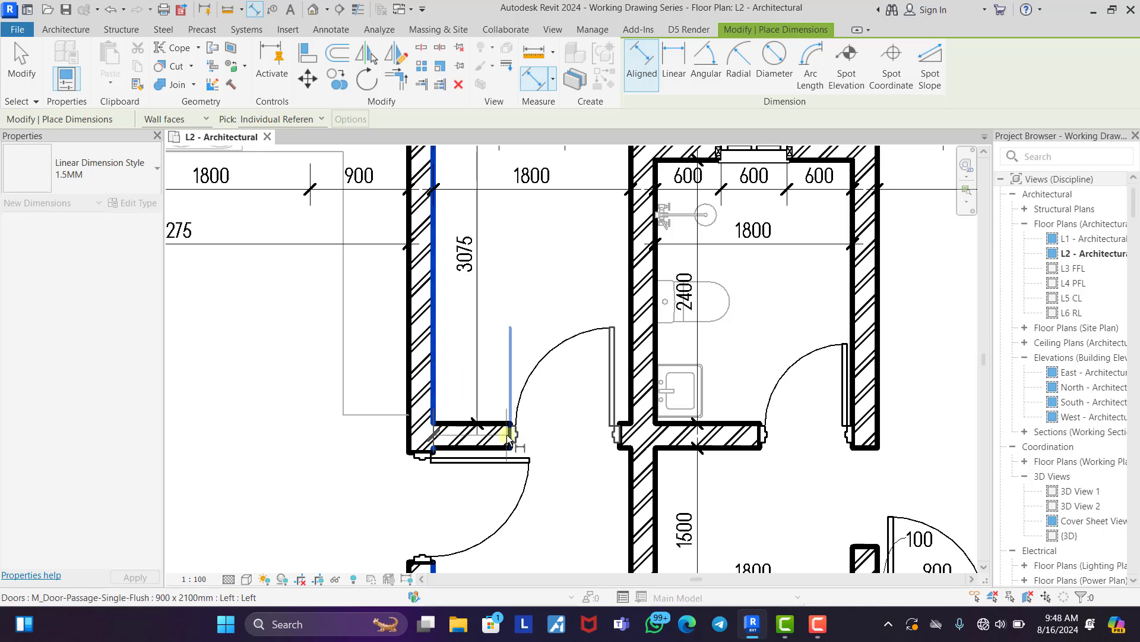
click(613, 436)
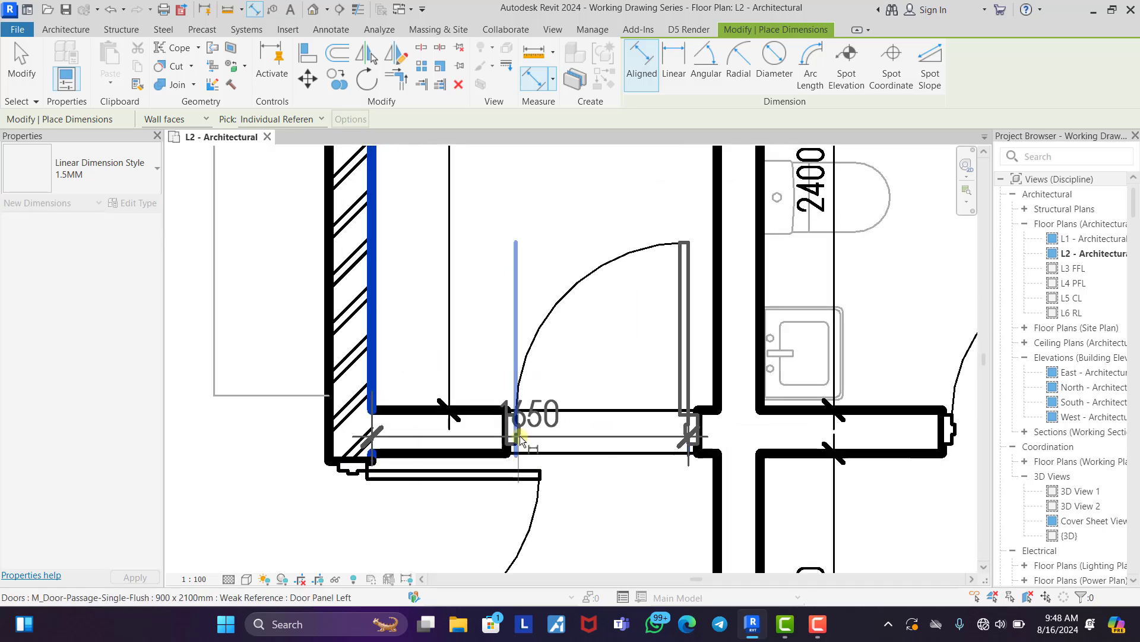
scroll(513, 440, up, 2)
click(518, 437)
scroll(520, 437, down, 2)
click(635, 331)
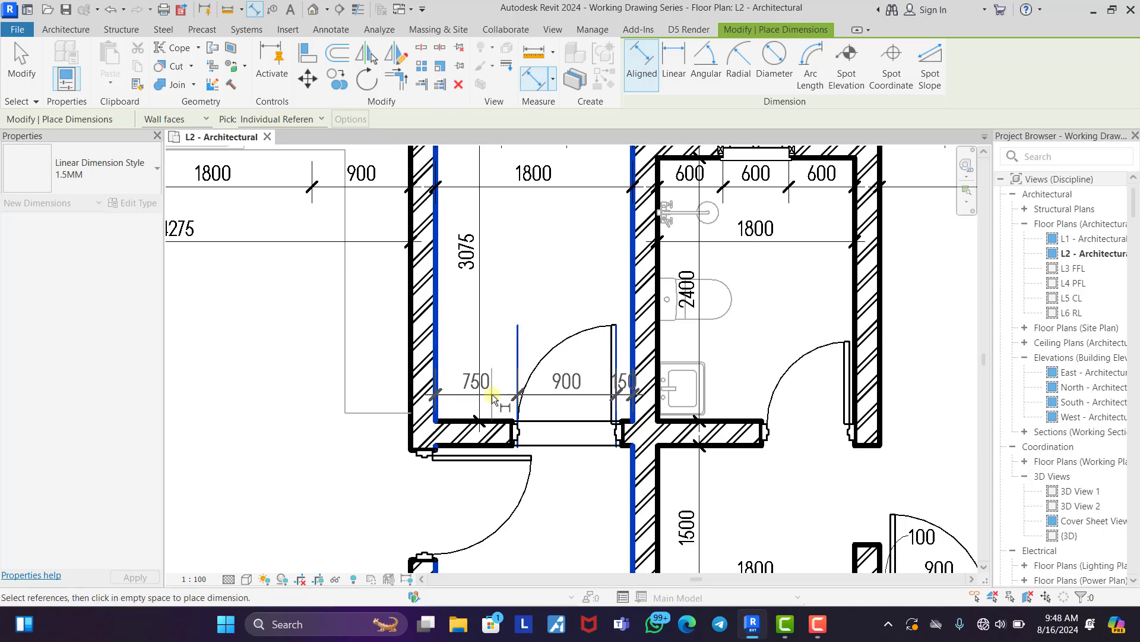
click(493, 397)
scroll(622, 397, up, 2)
drag(622, 396, 552, 330)
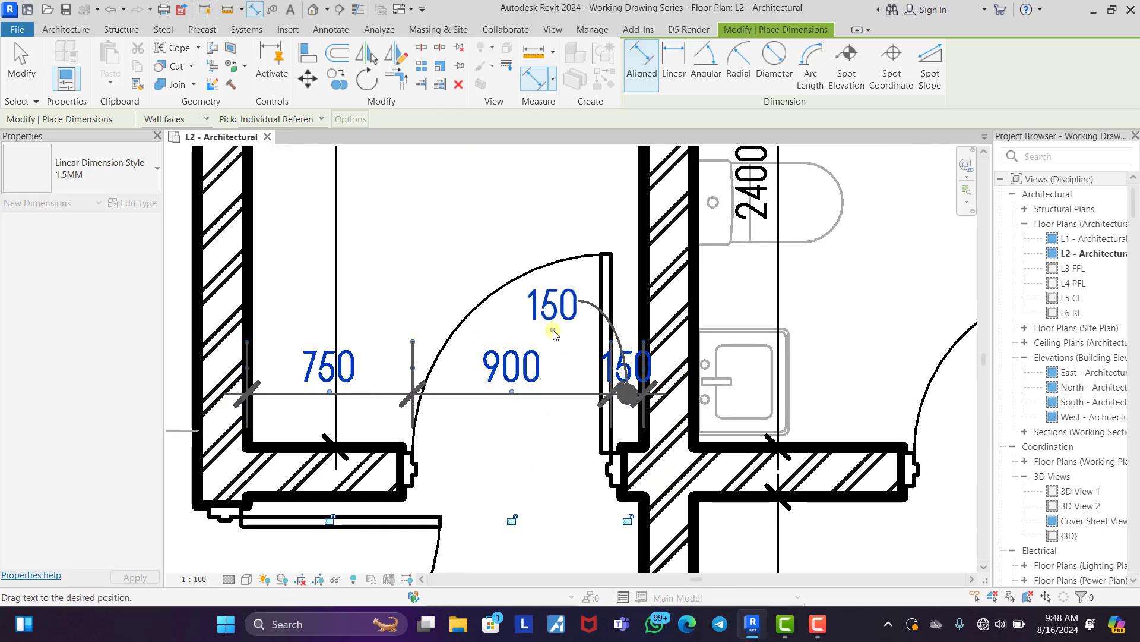
Dimension the adjoining bathroom's door wall, including the door opening, and pull the narrow end segment's text clear of the line.
scroll(357, 335, down, 2)
scroll(509, 314, up, 1)
click(509, 315)
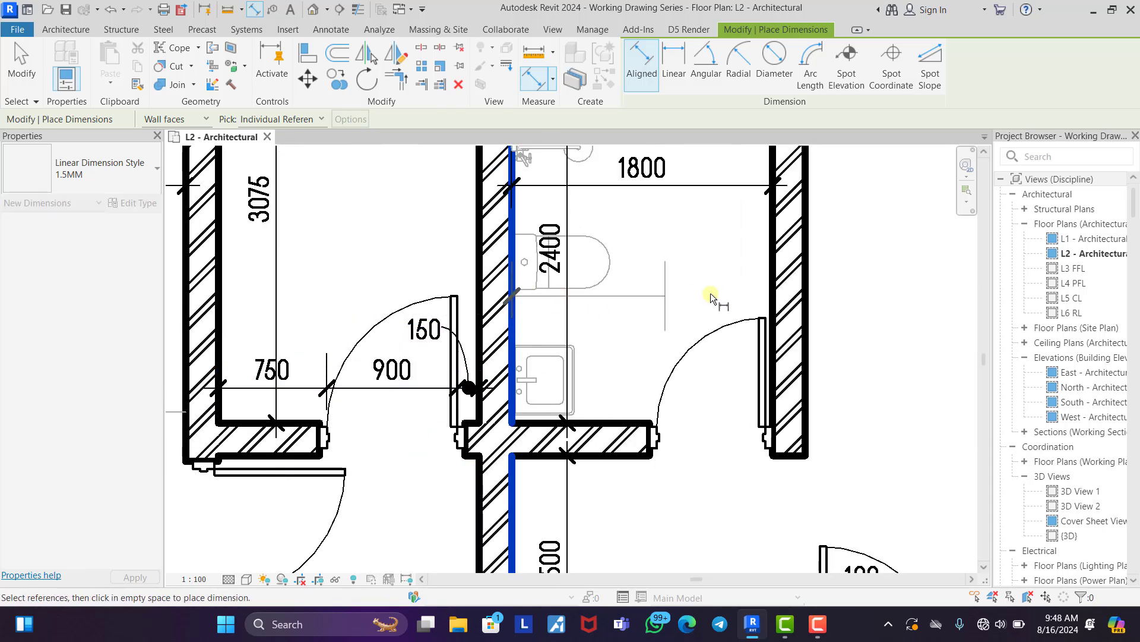
click(772, 290)
click(743, 453)
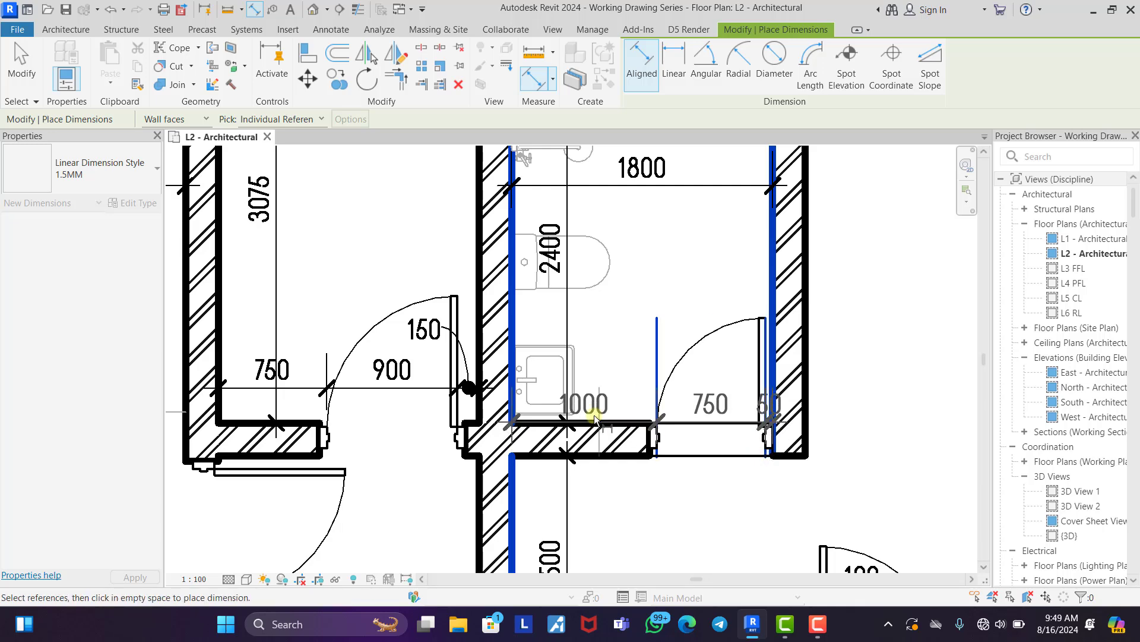
click(611, 393)
scroll(754, 381, up, 2)
scroll(742, 380, up, 1)
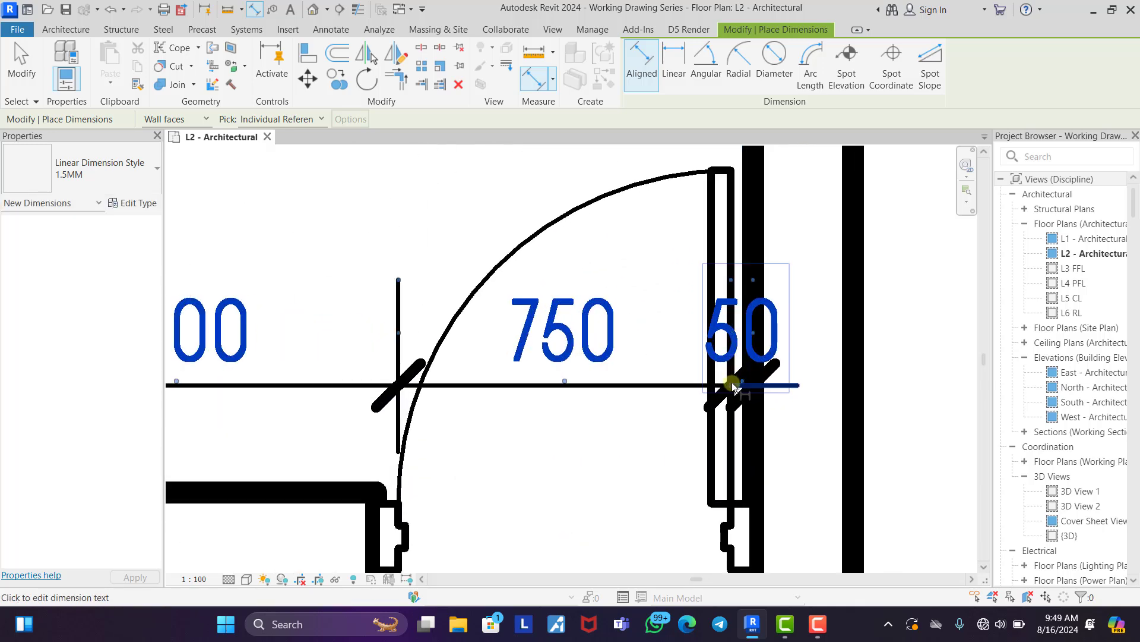
drag(742, 380, 636, 287)
Move the bathroom door so its opening sits 100 mm from the adjacent side wall.
key(Escape)
key(Escape)
click(458, 315)
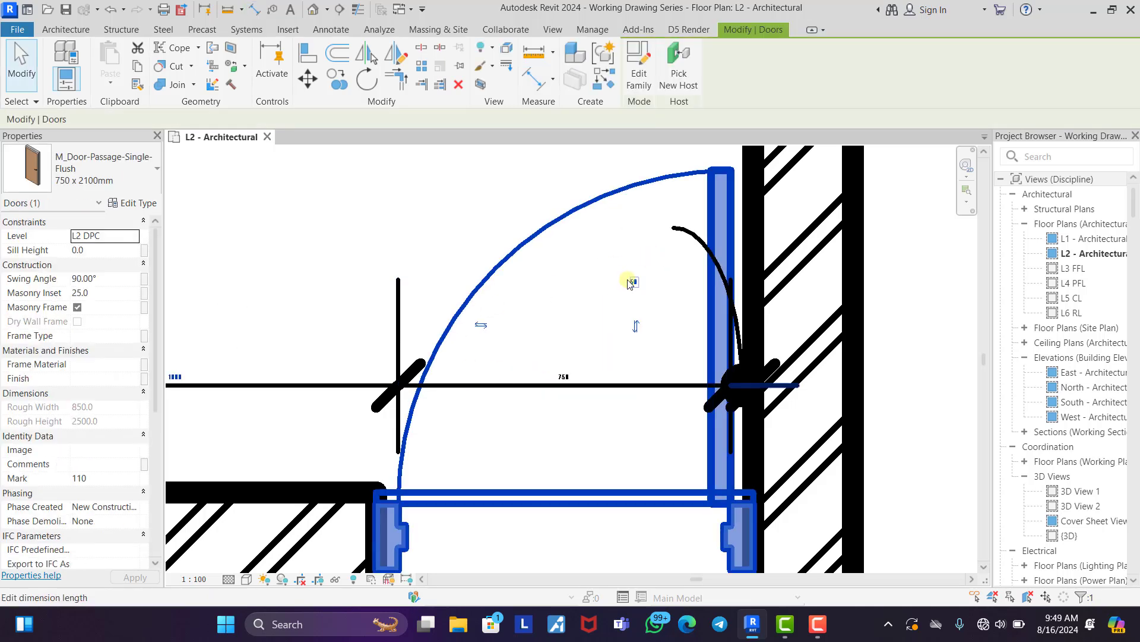
key(Return)
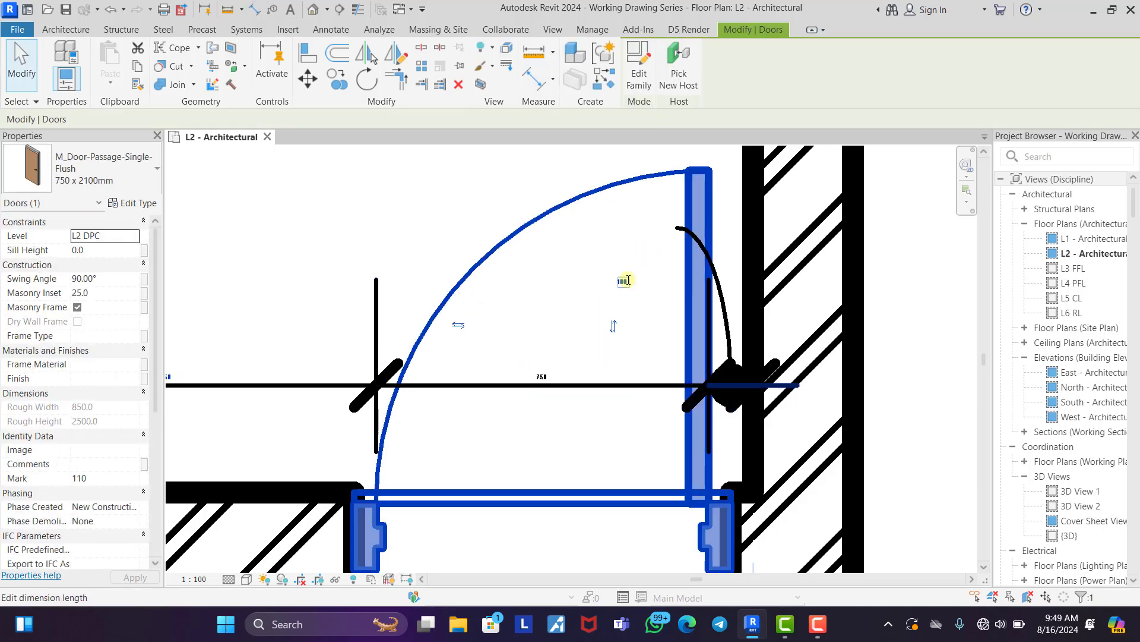
key(Escape)
Dimension the kitchen's inner side wall from the upper wall to the door opening, across the opening, and down to the lower wall.
scroll(479, 225, down, 6)
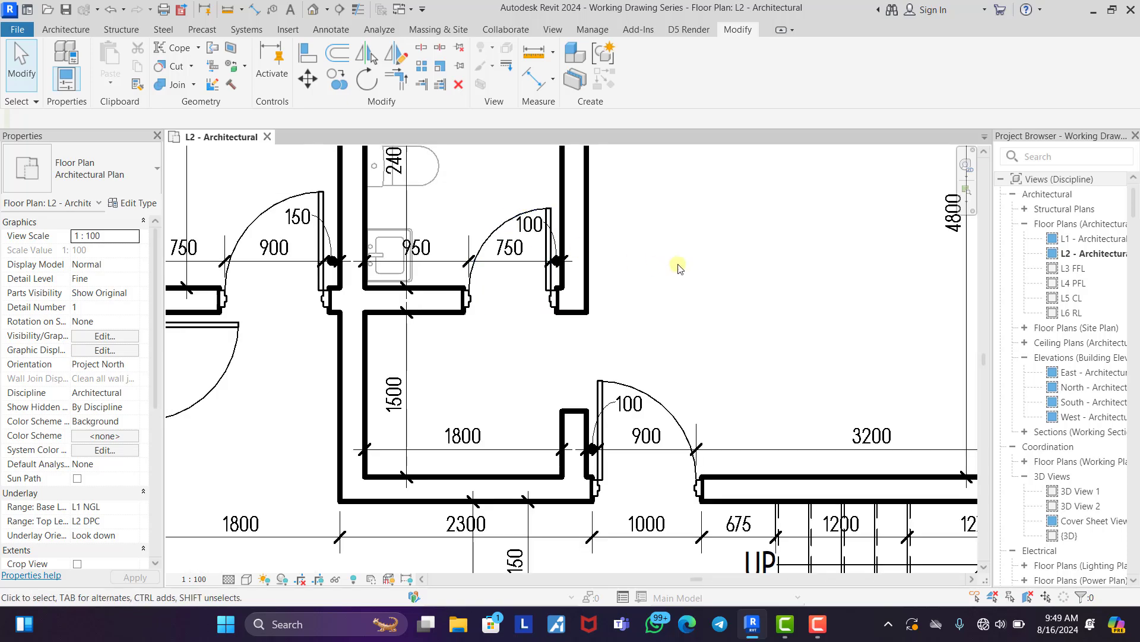
scroll(714, 275, down, 3)
scroll(618, 277, up, 2)
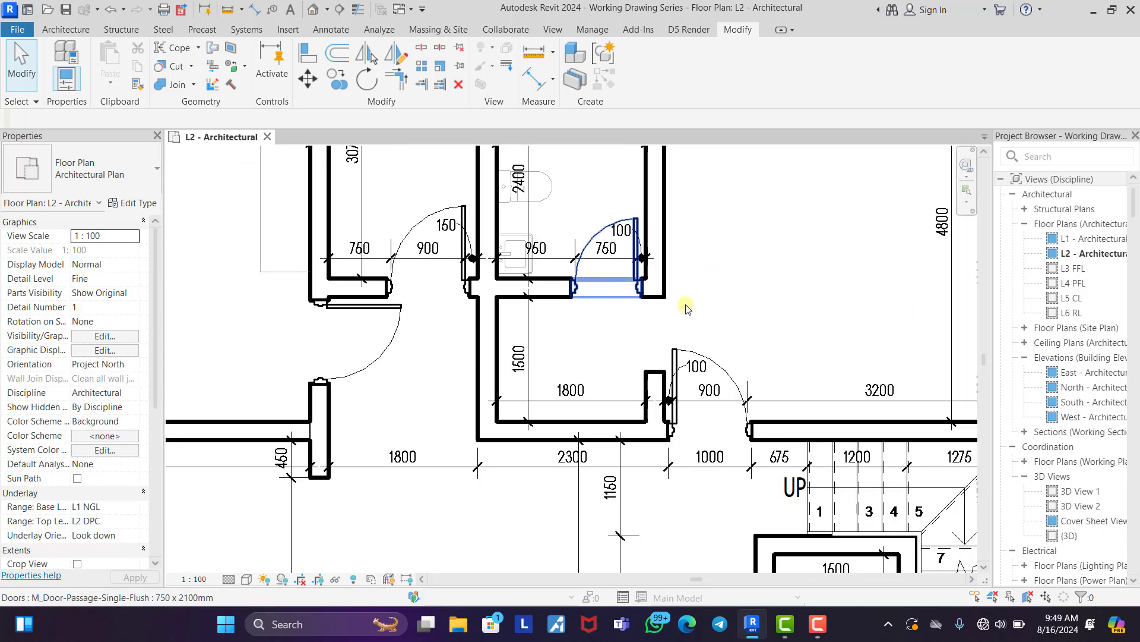
scroll(604, 288, down, 3)
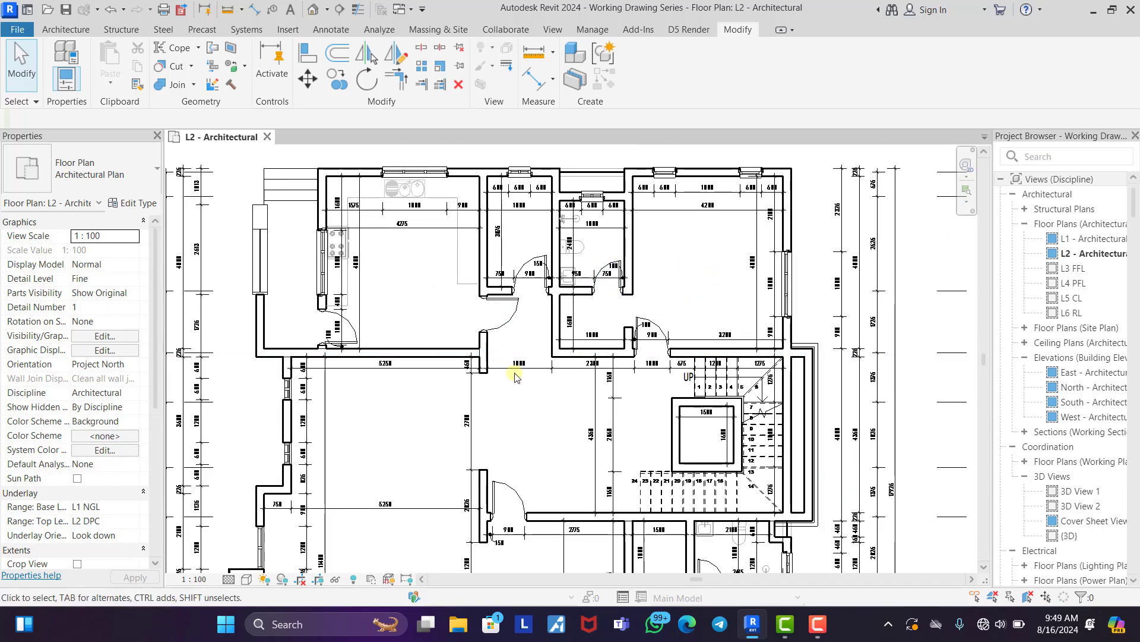
middle_drag(517, 369, 569, 512)
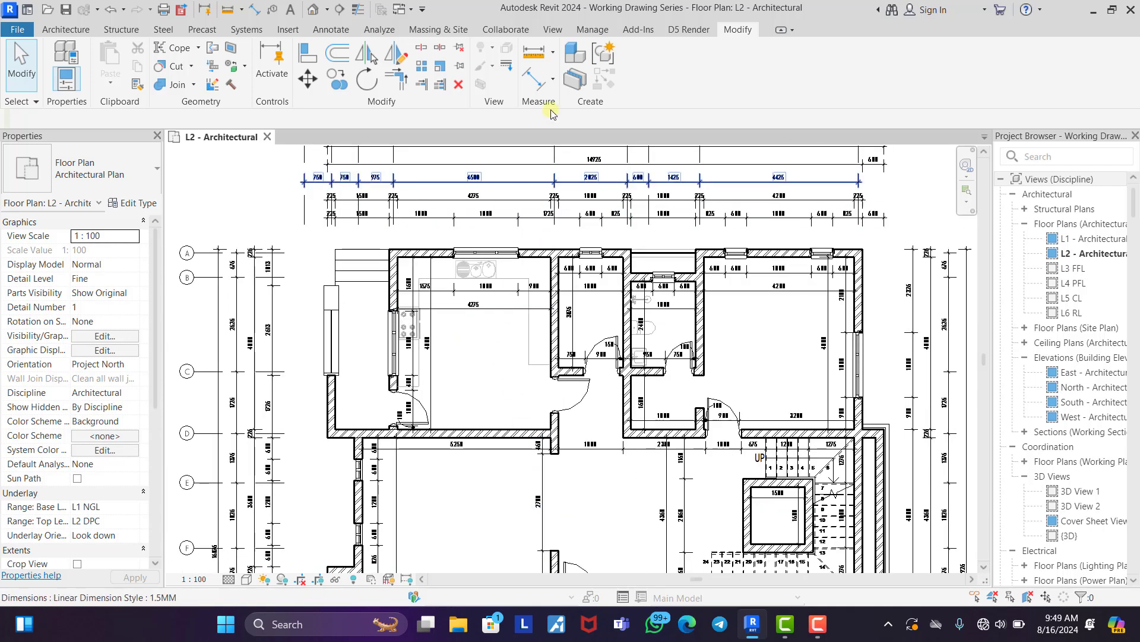
scroll(531, 257, up, 4)
key(d)
key(i)
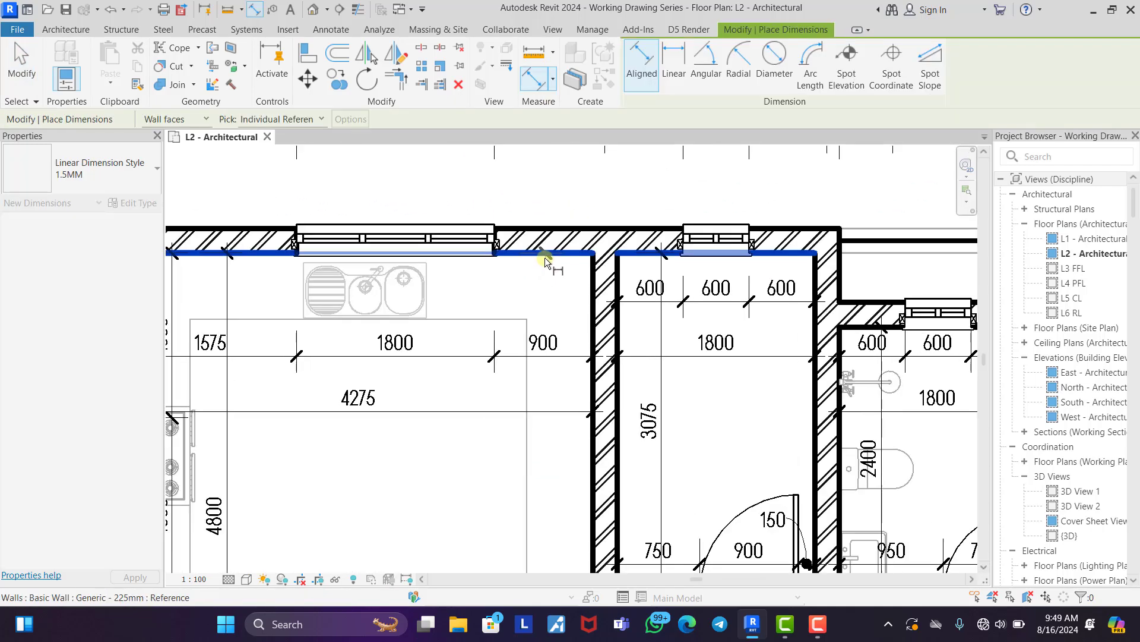
scroll(537, 332, down, 3)
scroll(547, 434, up, 2)
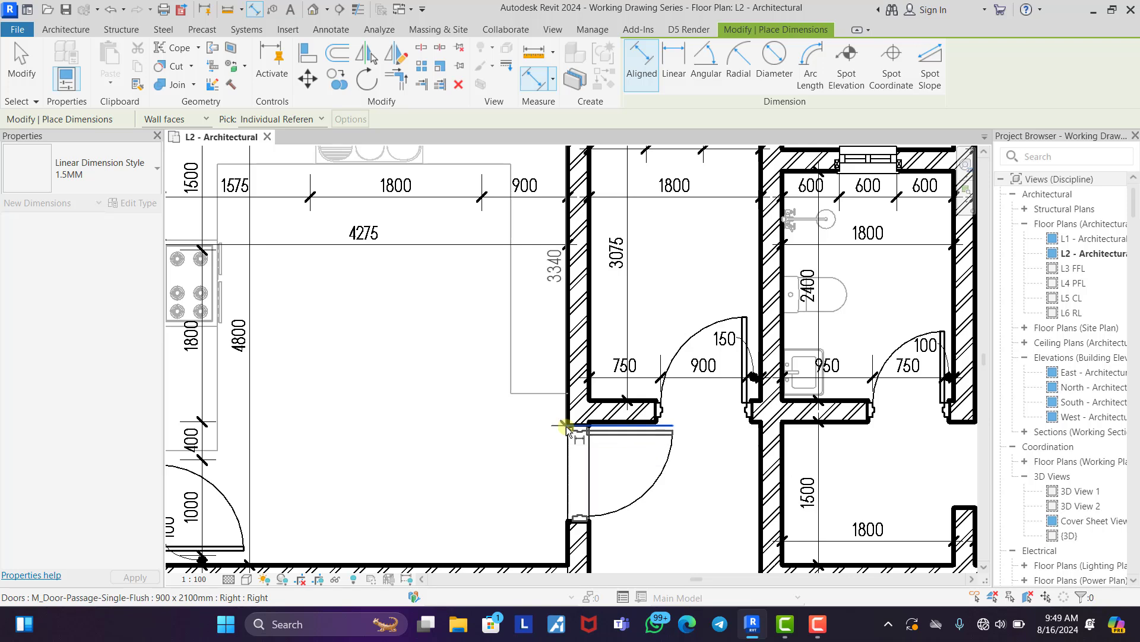
click(567, 427)
click(564, 523)
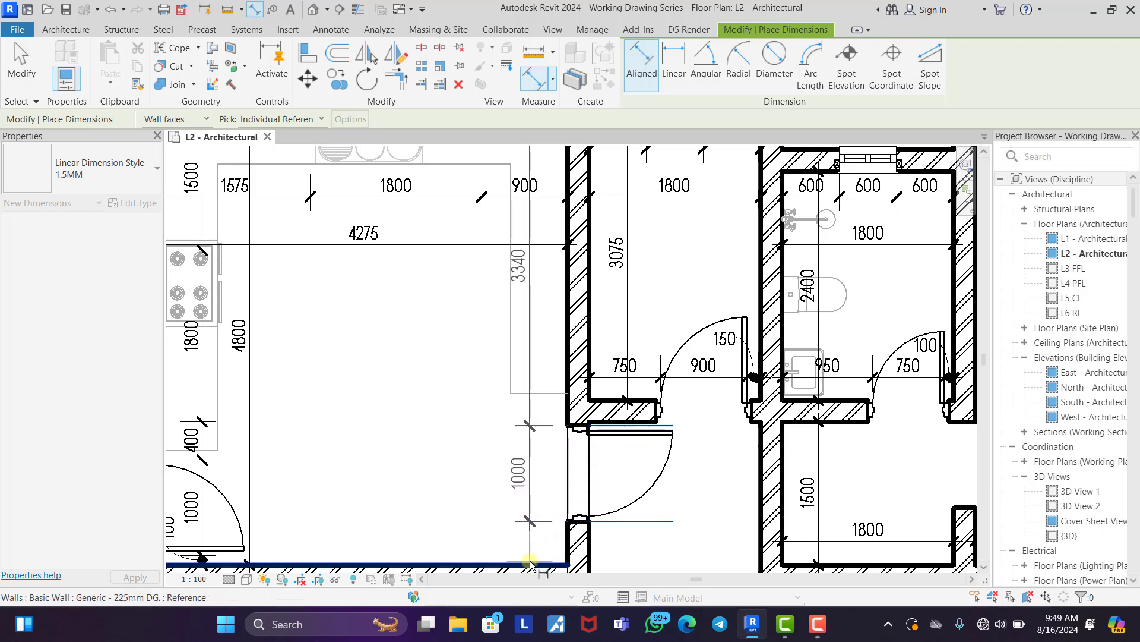
click(543, 564)
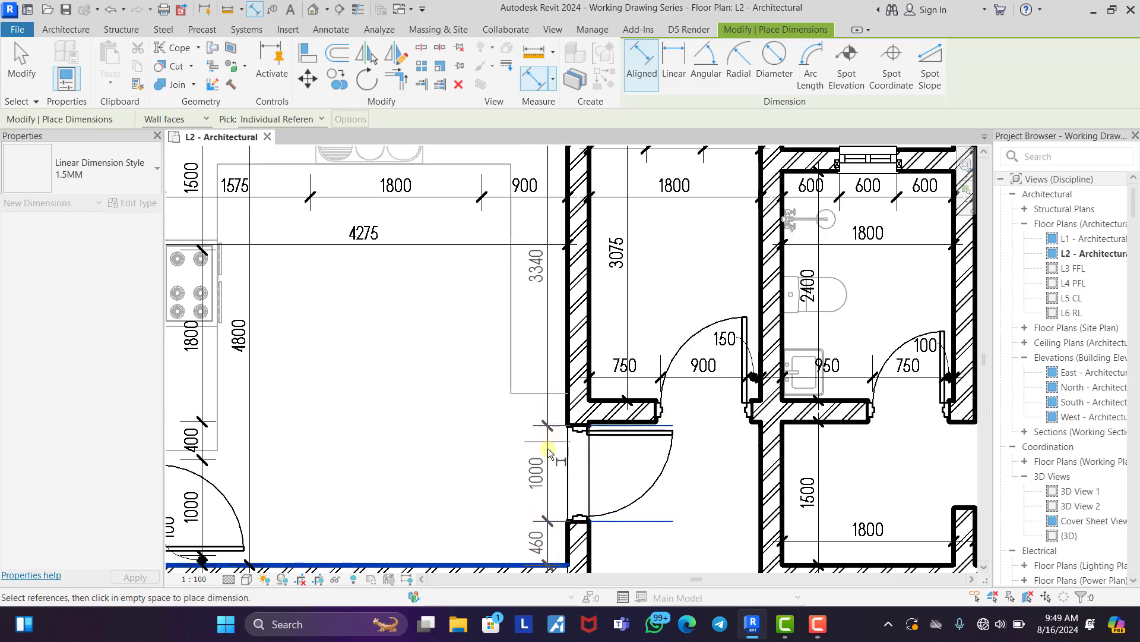
click(544, 462)
Set the distance from the kitchen's hall-side door opening to the lower wall to 450 mm.
scroll(490, 359, down, 5)
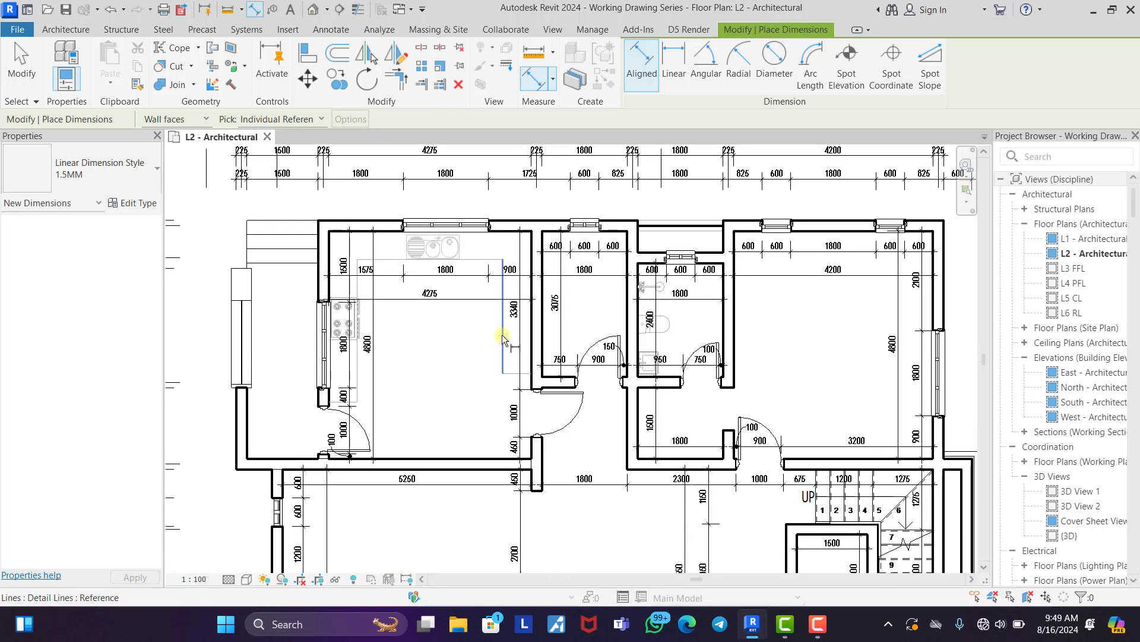
scroll(502, 332, up, 6)
scroll(508, 276, up, 5)
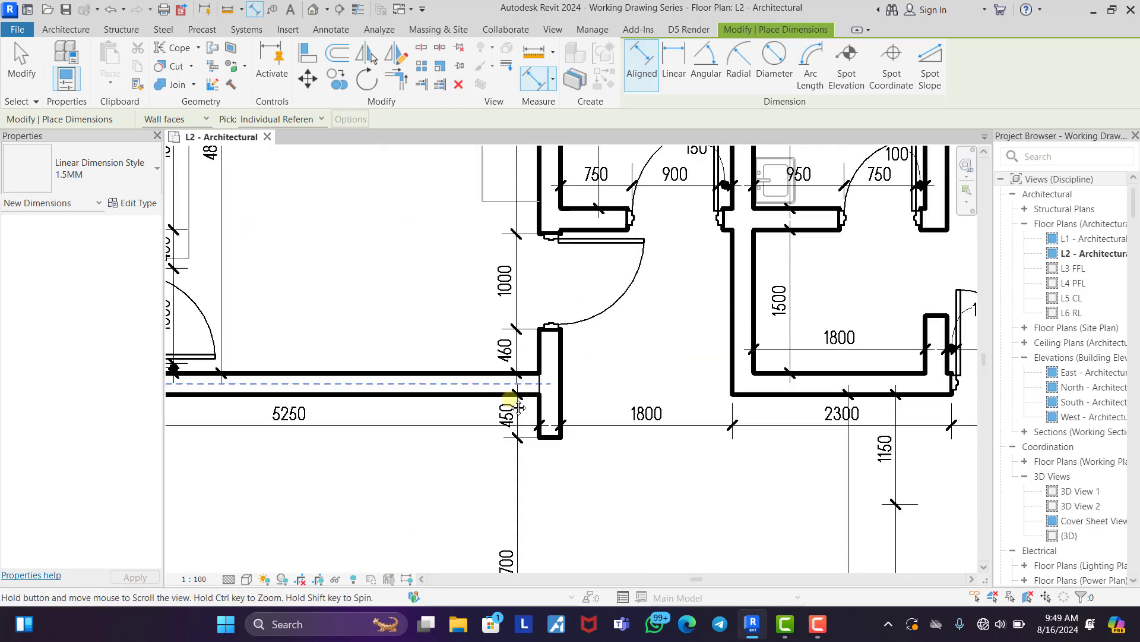
key(Escape)
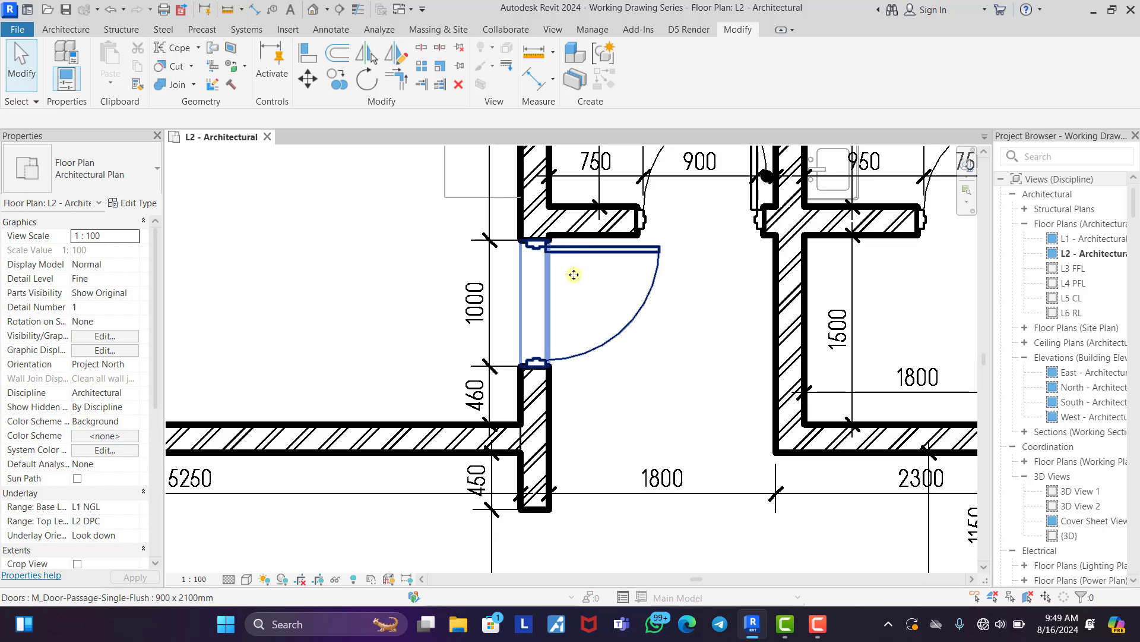
click(575, 275)
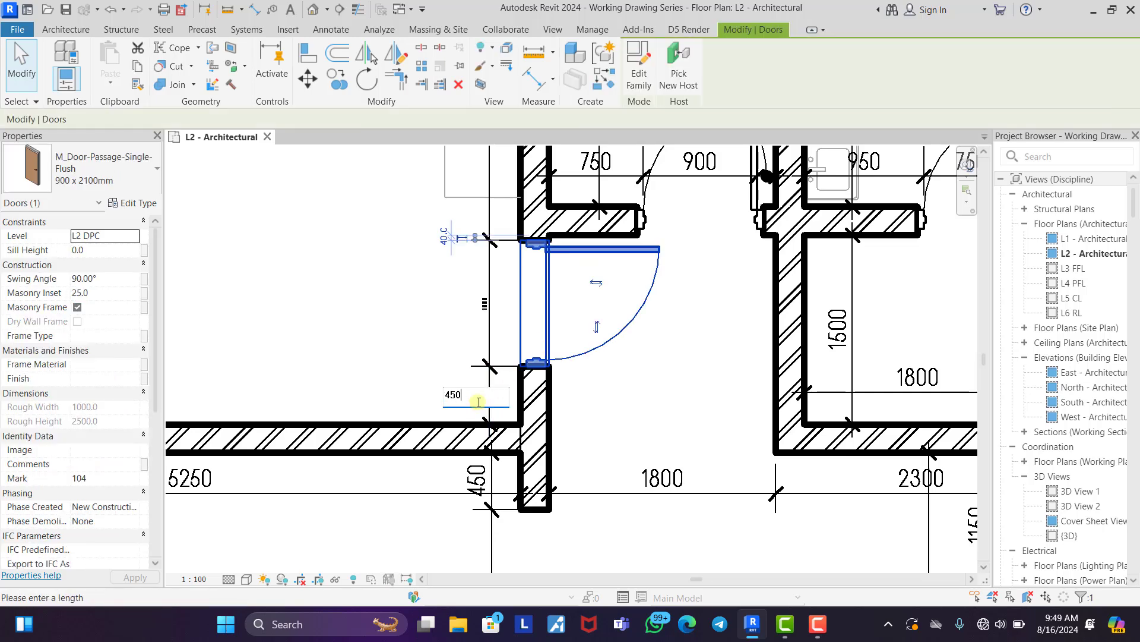
click(478, 401)
text(450)
key(Return)
click(391, 369)
Examine the stair hall, large room, entrance and lower bedroom area for missing dimensions.
scroll(476, 294, down, 5)
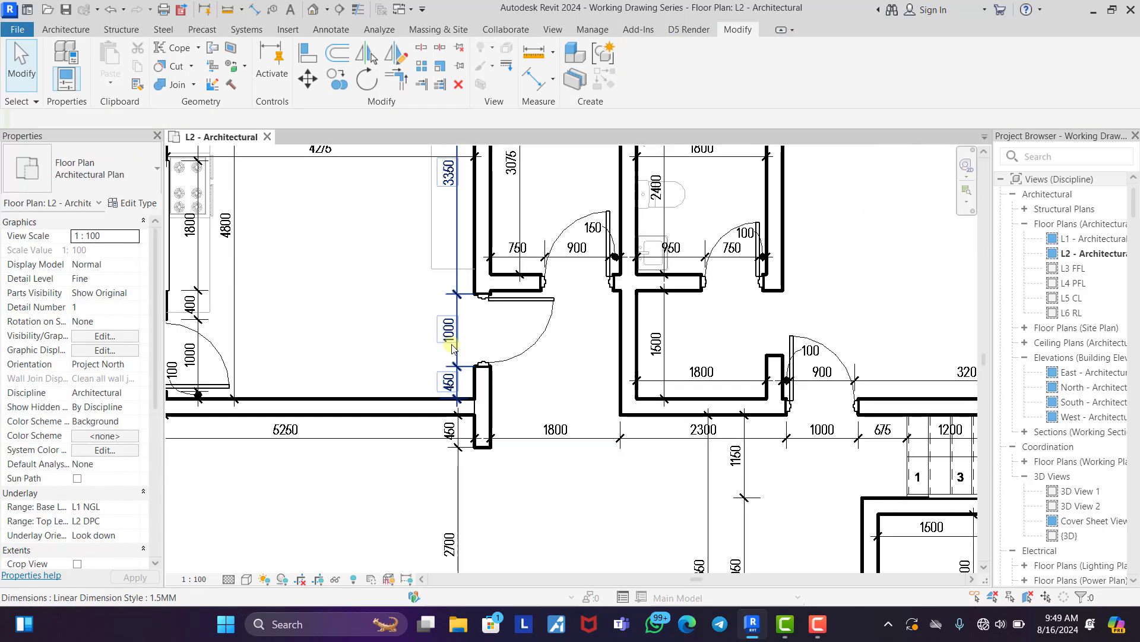
middle_drag(478, 383, 471, 333)
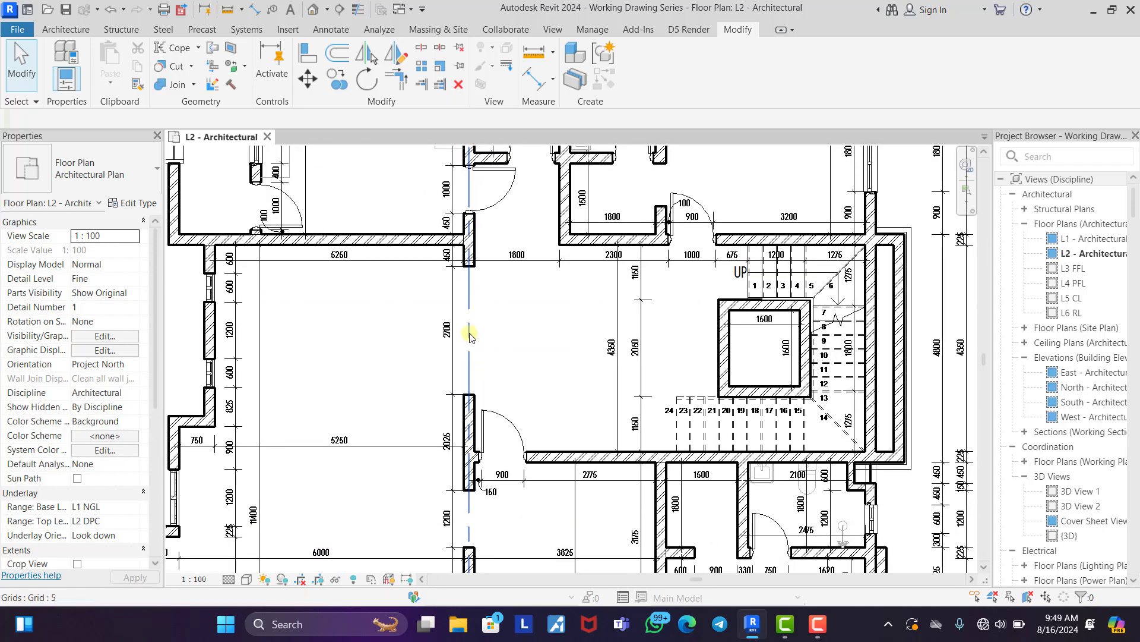
scroll(471, 333, down, 2)
middle_drag(504, 393, 535, 342)
middle_drag(509, 429, 509, 343)
middle_drag(512, 475, 514, 401)
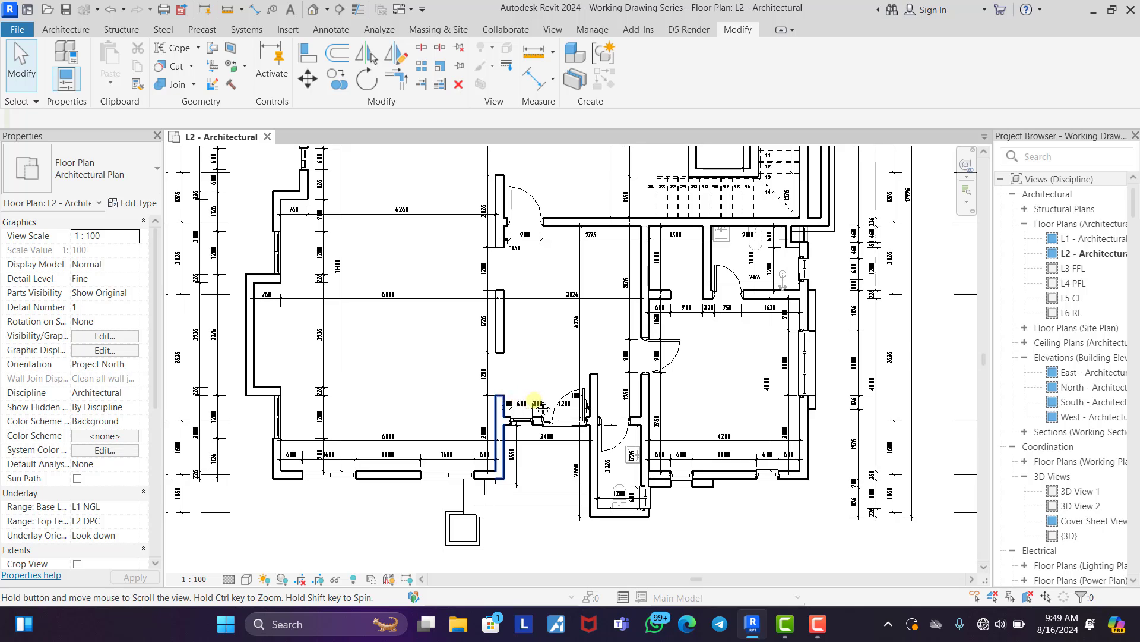
middle_drag(505, 392, 532, 396)
Dimension the porch column's width together with its base offsets on both sides, placing the string below the base.
click(528, 83)
scroll(486, 511, up, 5)
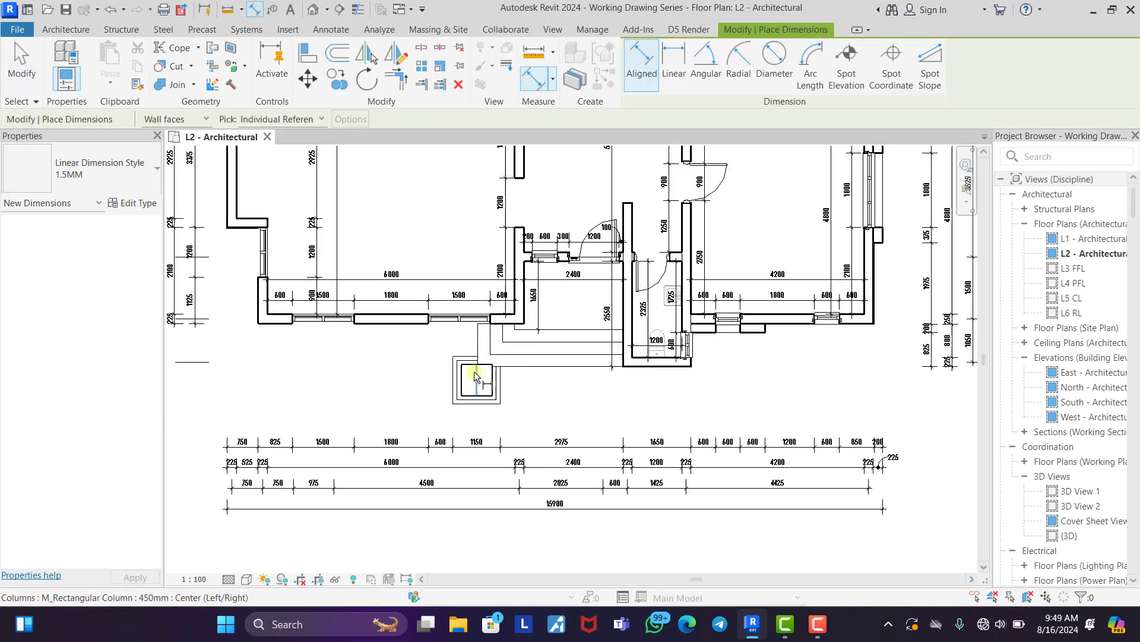
scroll(562, 397, up, 2)
click(557, 399)
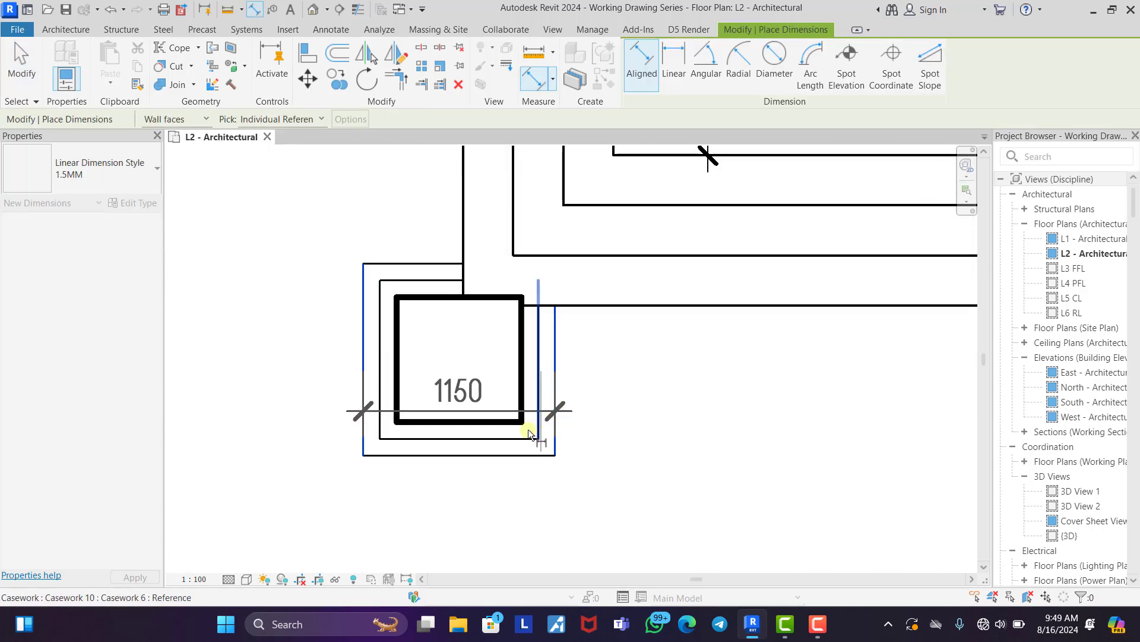
click(395, 405)
click(518, 393)
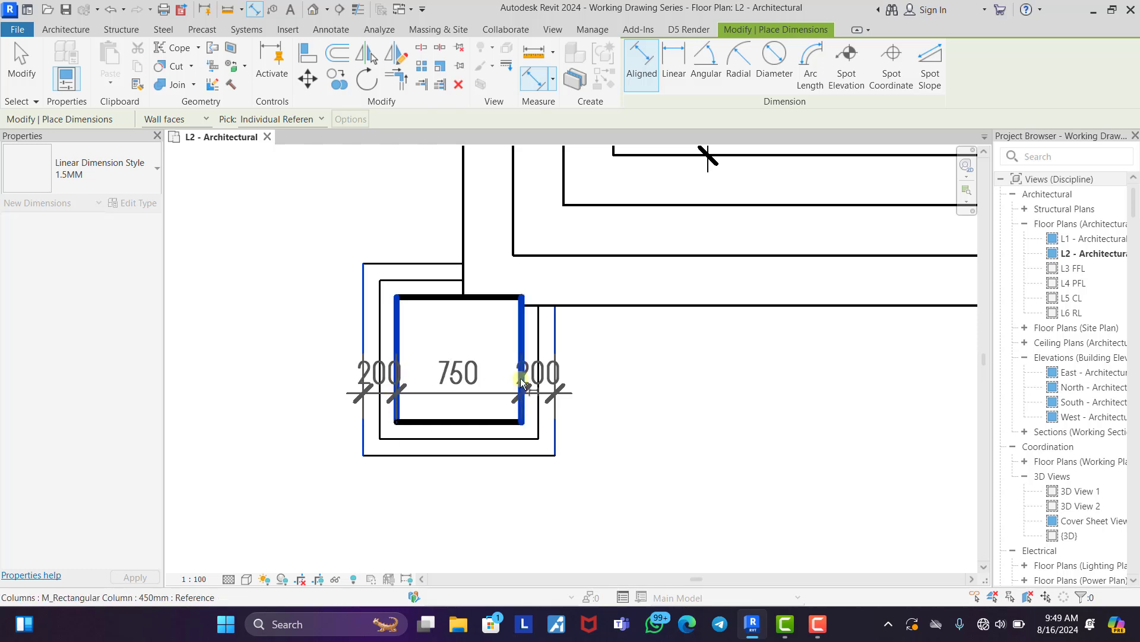
scroll(483, 440, down, 2)
scroll(483, 443, up, 2)
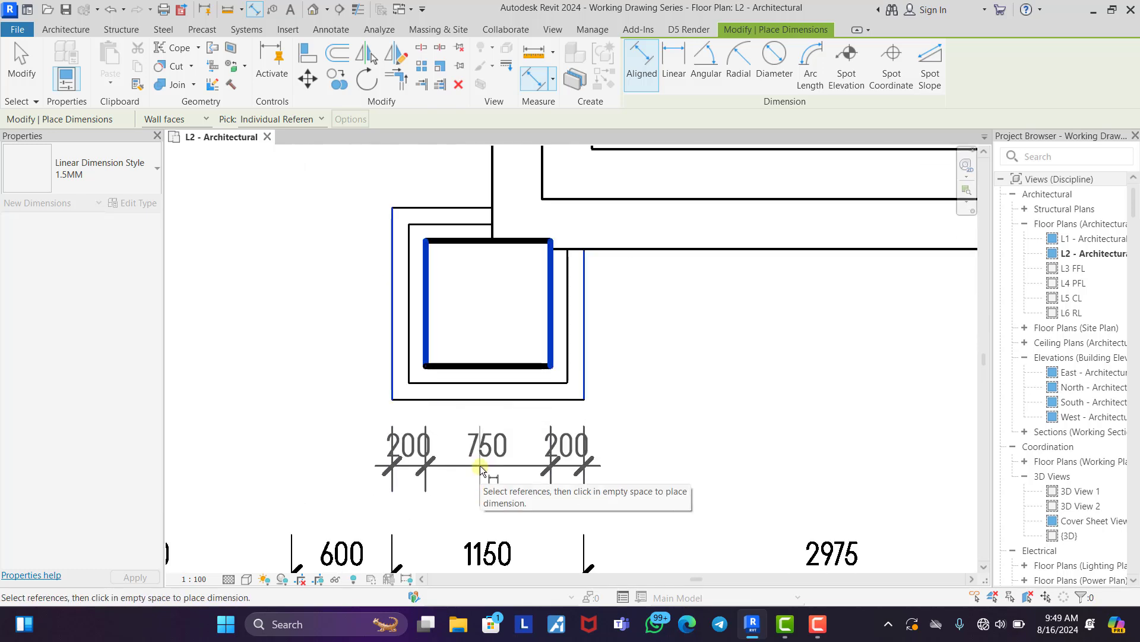
click(491, 464)
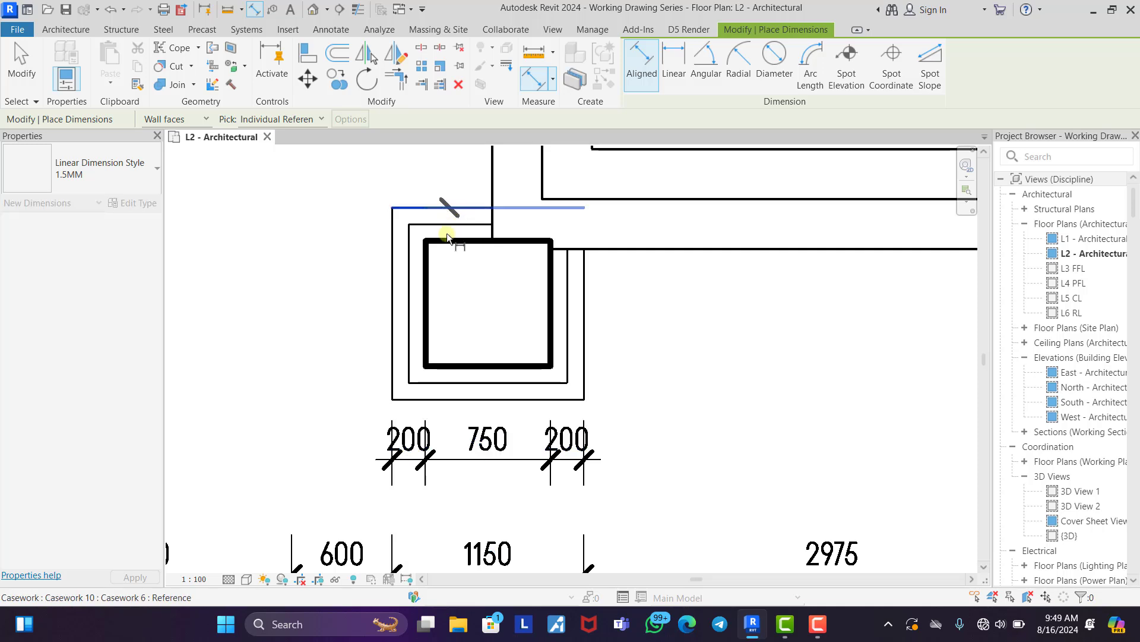
Dimension the porch column's depth with its upper and lower base offsets, placing the vertical string beside the base.
click(447, 233)
click(451, 244)
click(445, 364)
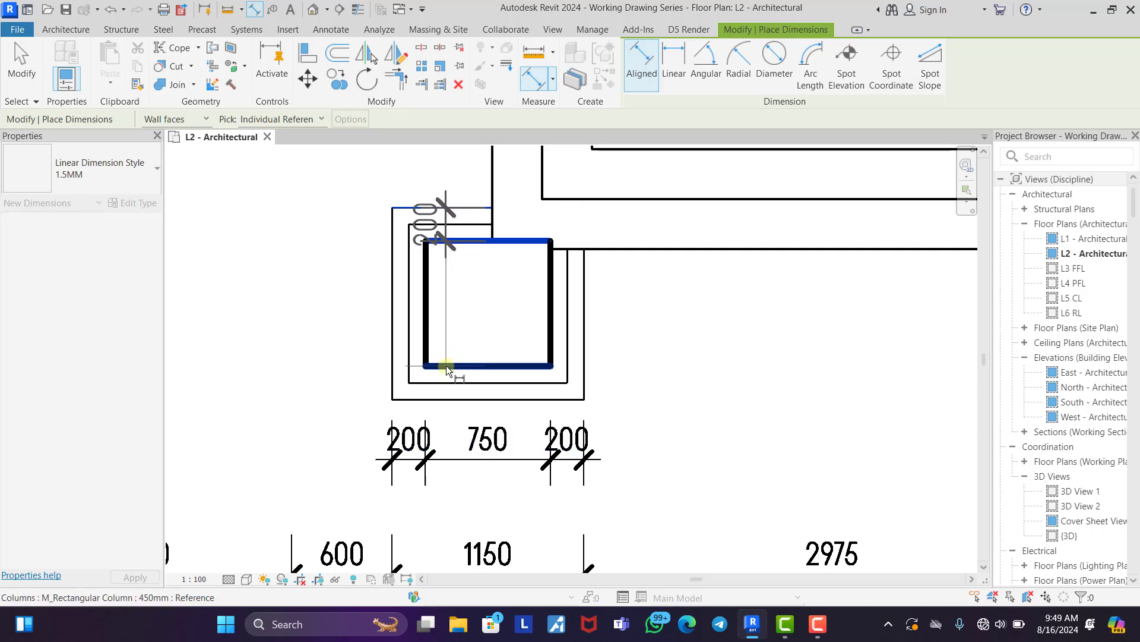
click(455, 400)
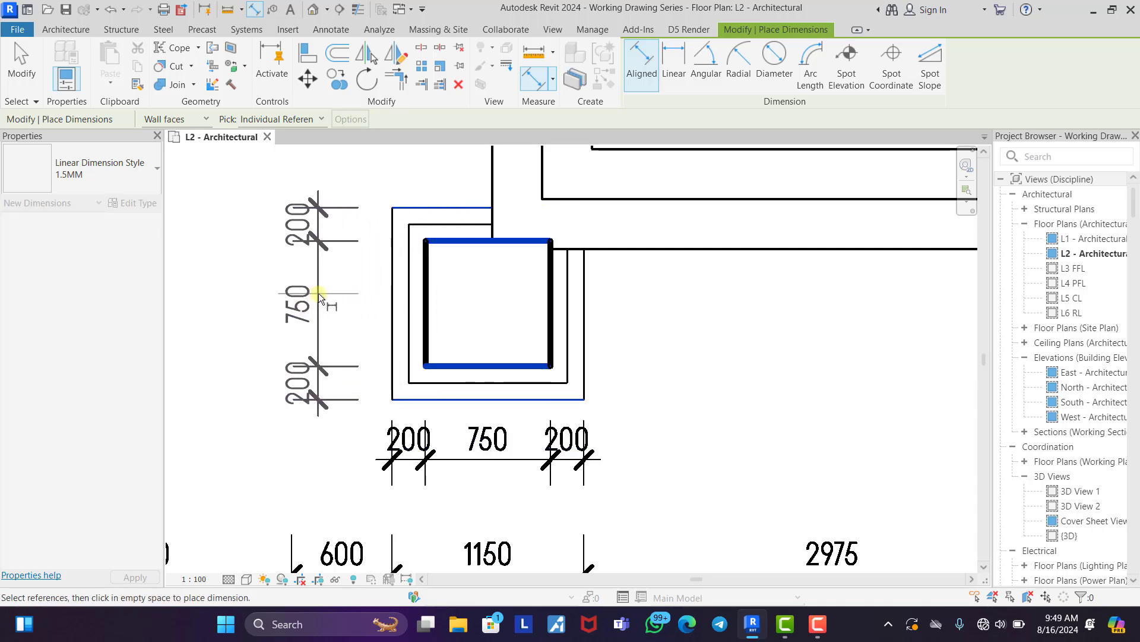
click(318, 294)
Dimension the double-column base at grid 5 horizontally, covering both columns, the gap between them and the outer offsets.
scroll(391, 291, down, 5)
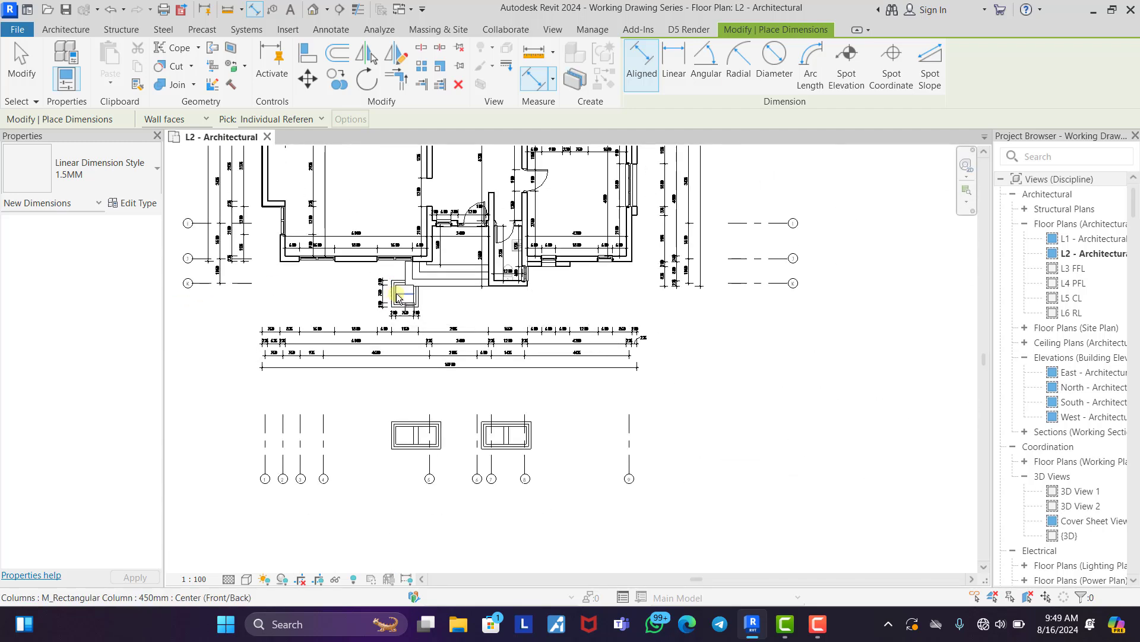
scroll(395, 420, up, 6)
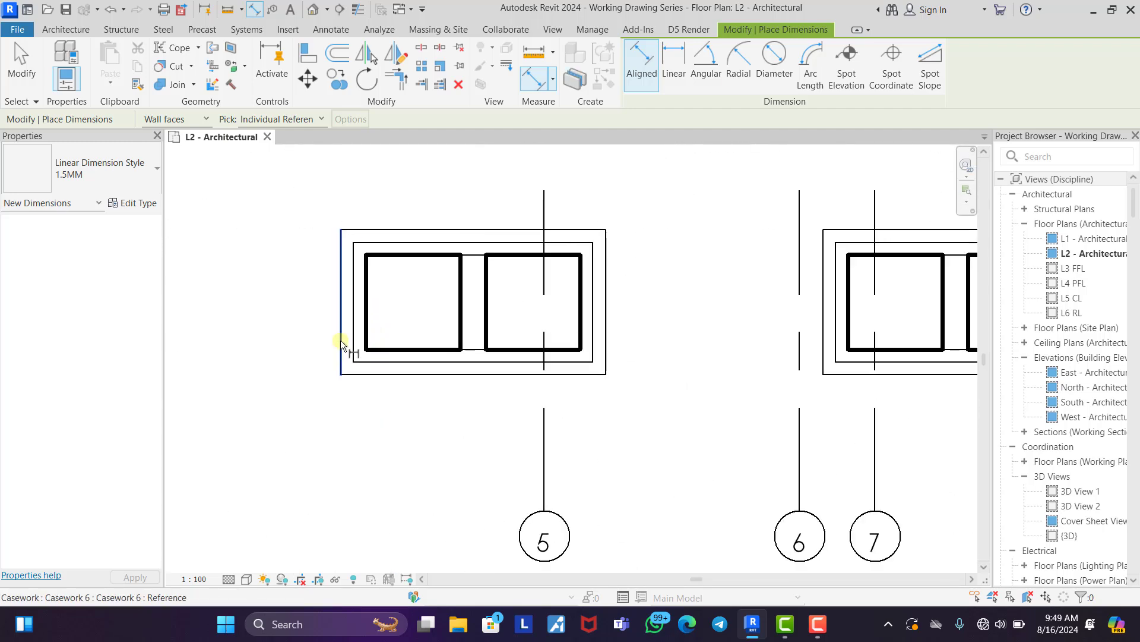
click(341, 342)
click(366, 327)
click(461, 323)
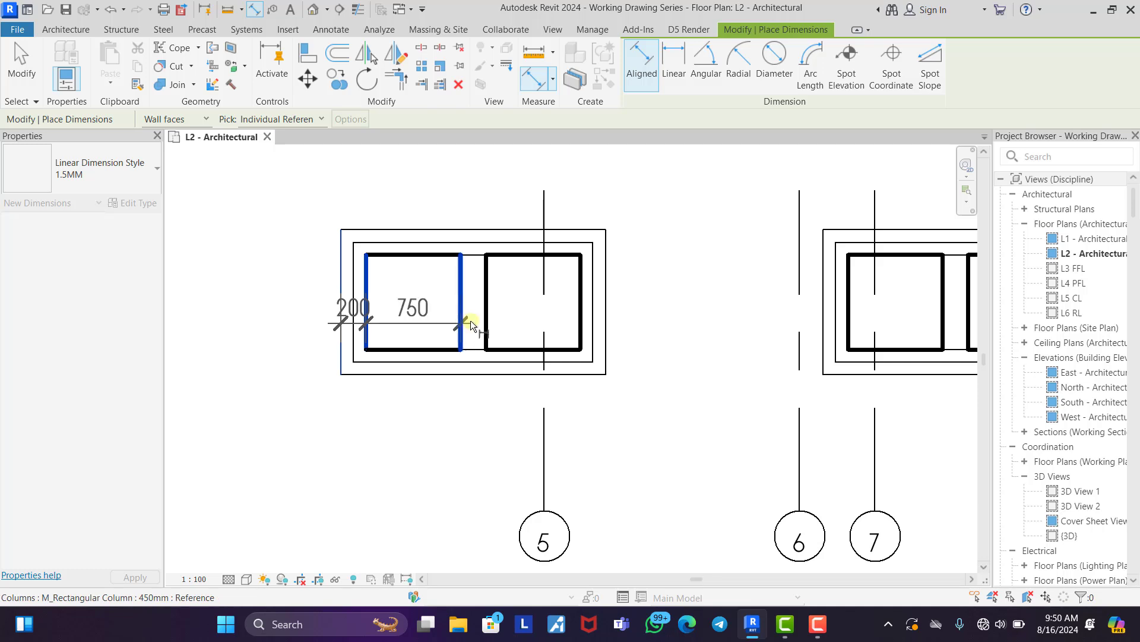
click(485, 320)
click(579, 315)
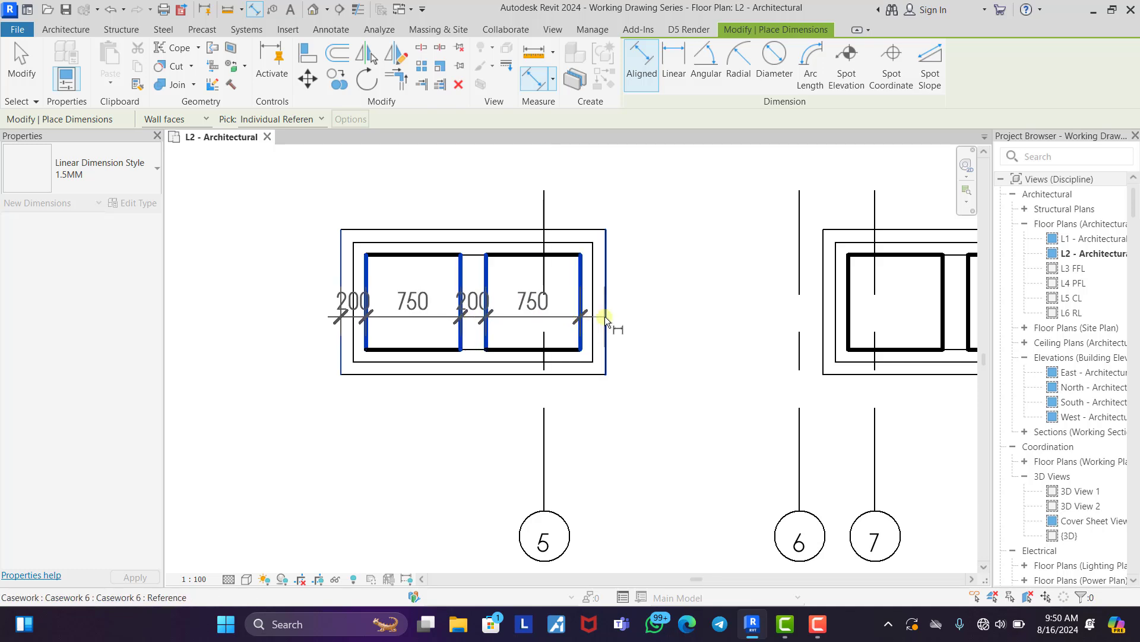
click(605, 316)
click(472, 416)
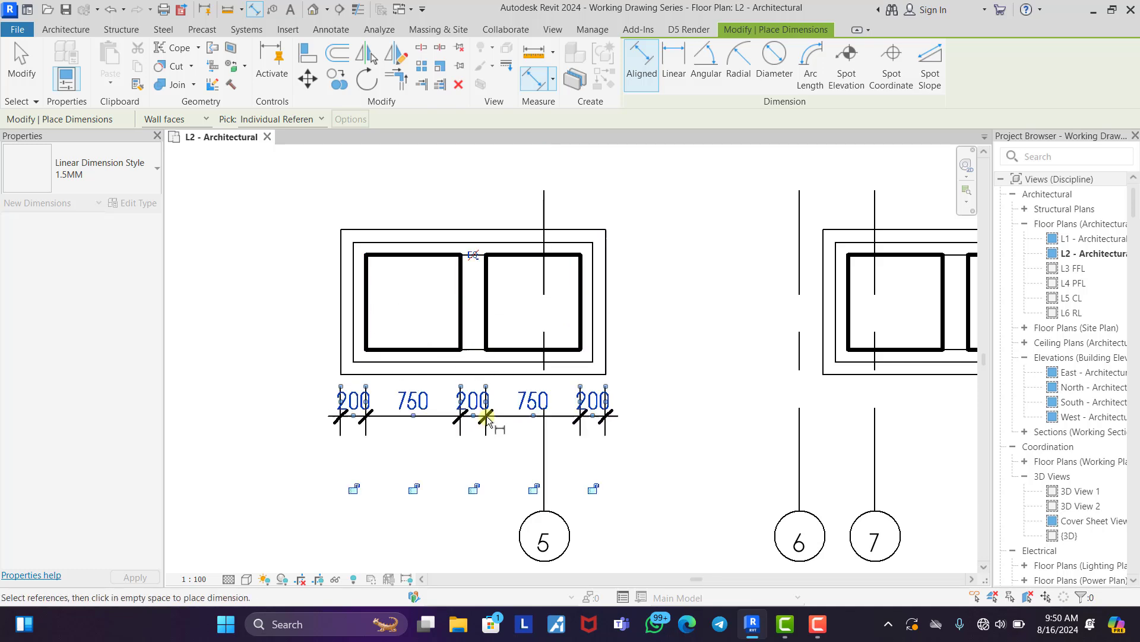
Dimension the grid 5 double-column base vertically, from its upper edge across the column to its lower edge, placing the string beside it.
click(401, 230)
click(401, 255)
click(397, 350)
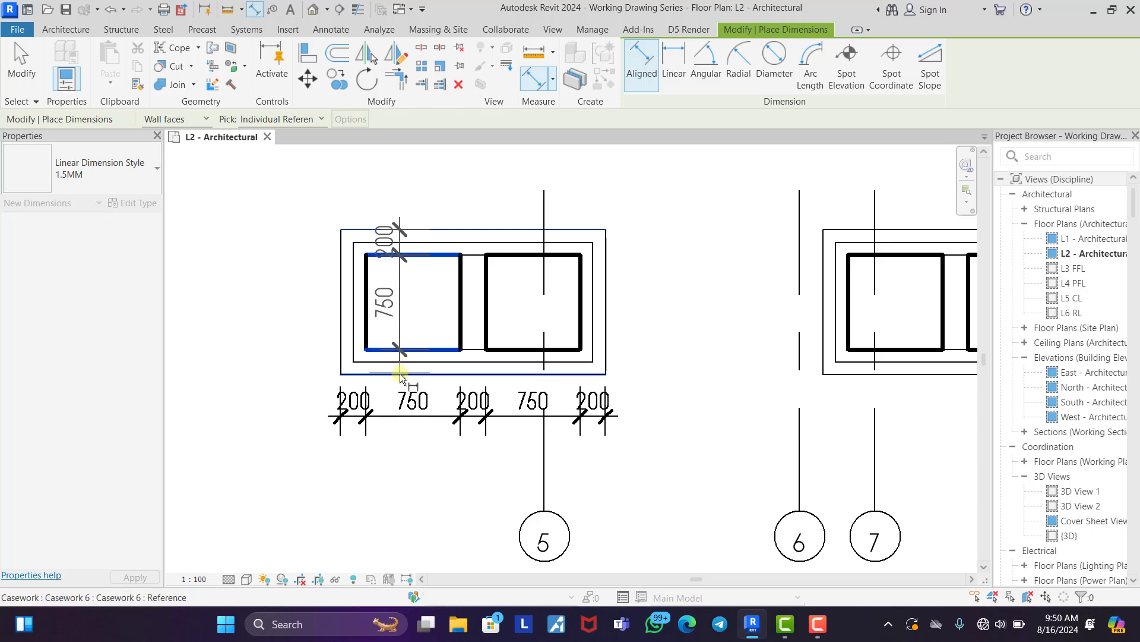
click(400, 374)
click(300, 303)
scroll(290, 313, down, 4)
scroll(639, 276, up, 5)
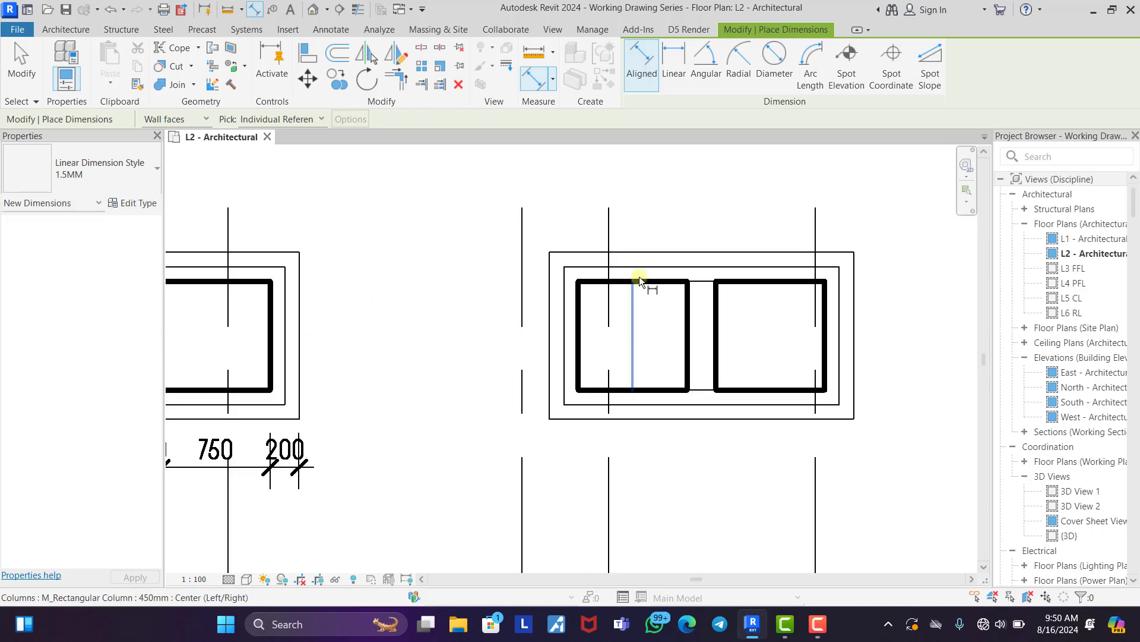
click(548, 294)
click(579, 304)
click(689, 320)
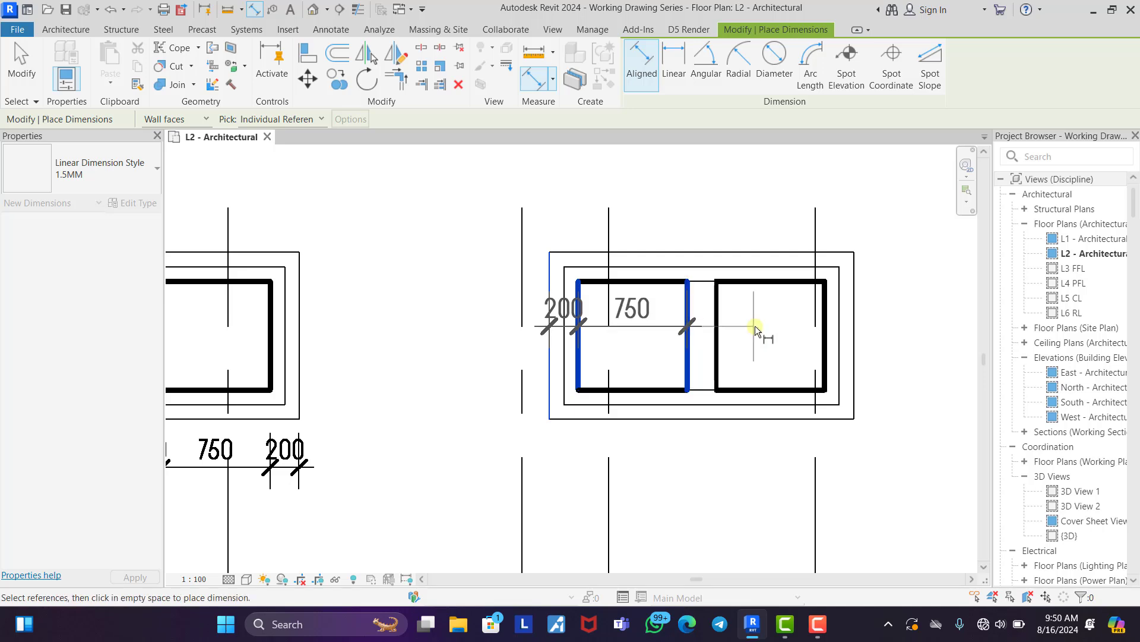
click(716, 323)
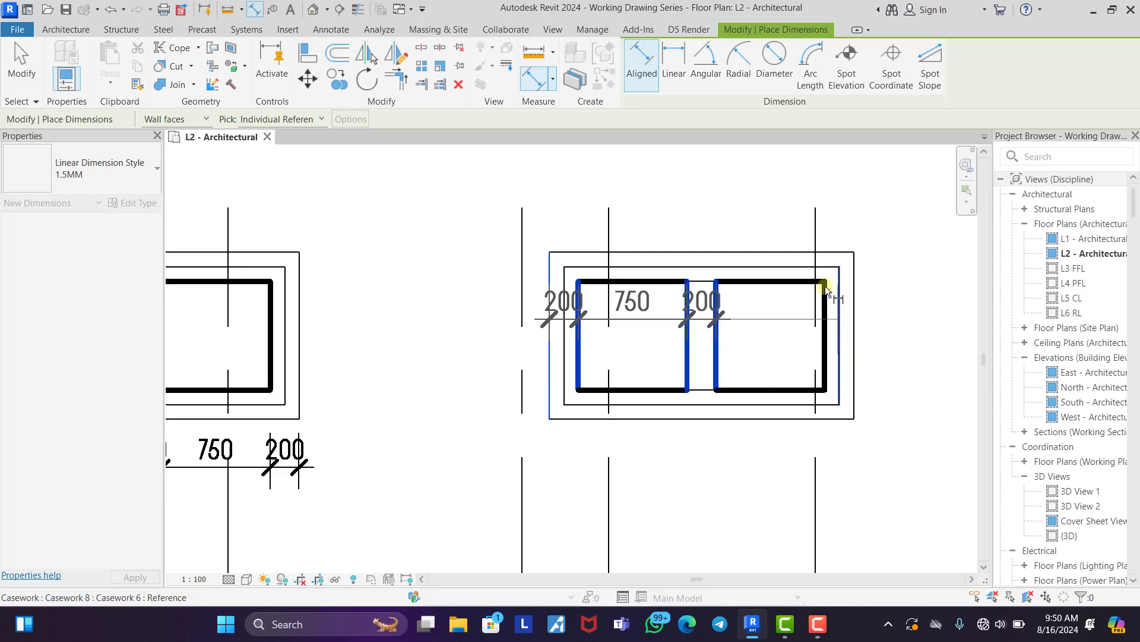
scroll(820, 285, down, 2)
scroll(817, 285, up, 2)
key(Escape)
key(Escape)
Extend the horizontal dimension string below the first column pair with witness lines on the second pair's outer edges and column faces.
click(268, 454)
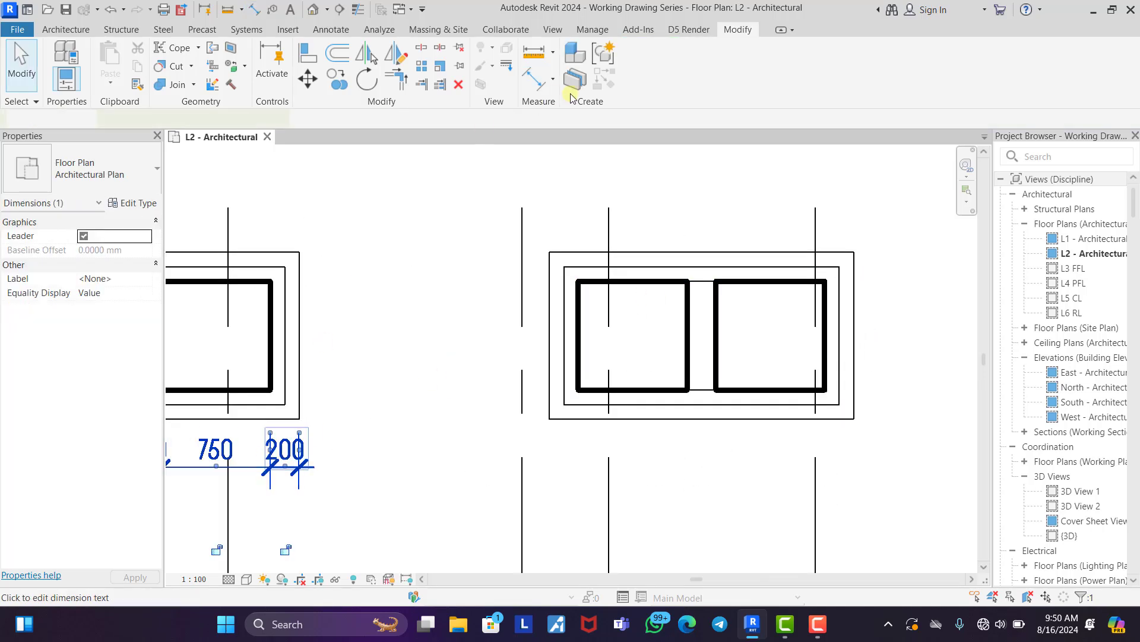
click(823, 62)
click(549, 339)
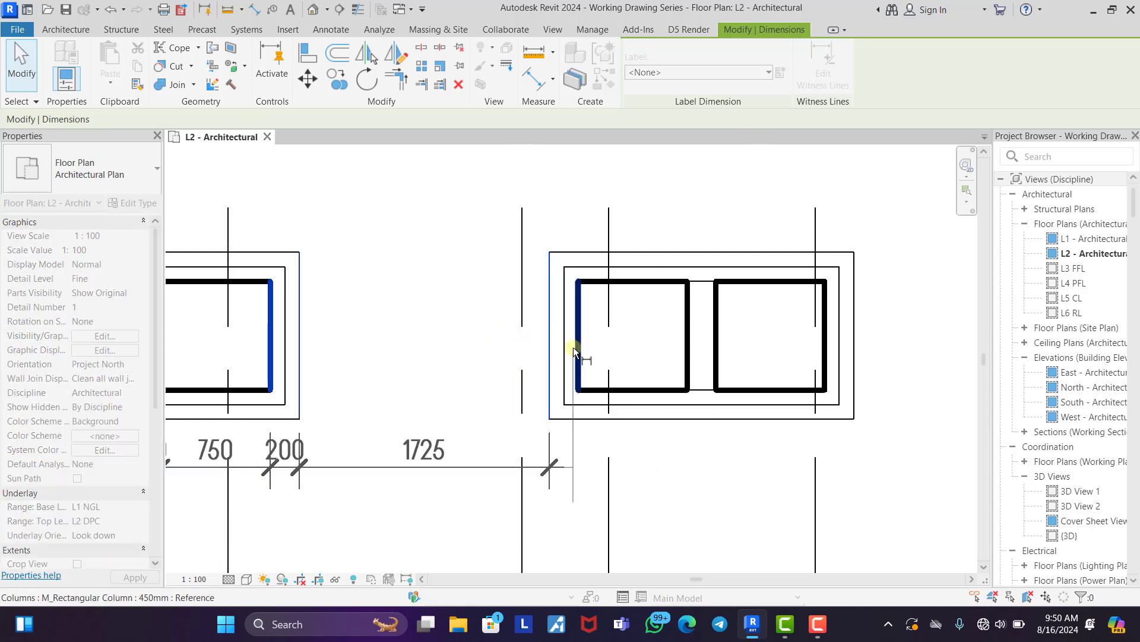
click(573, 348)
click(687, 347)
click(715, 346)
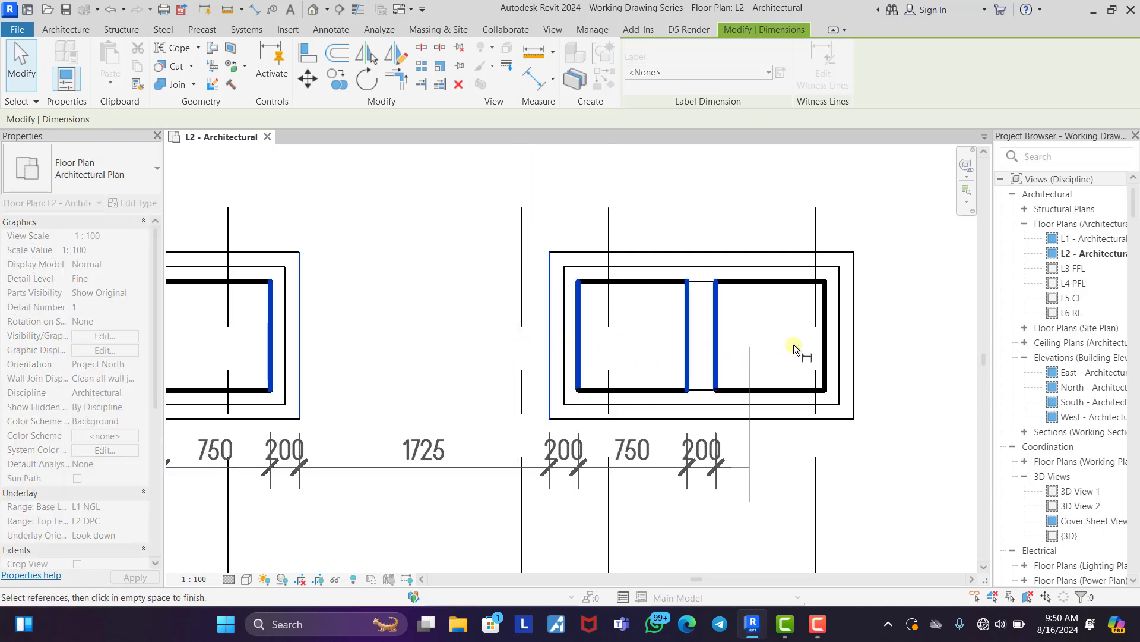
click(826, 346)
click(856, 344)
click(761, 433)
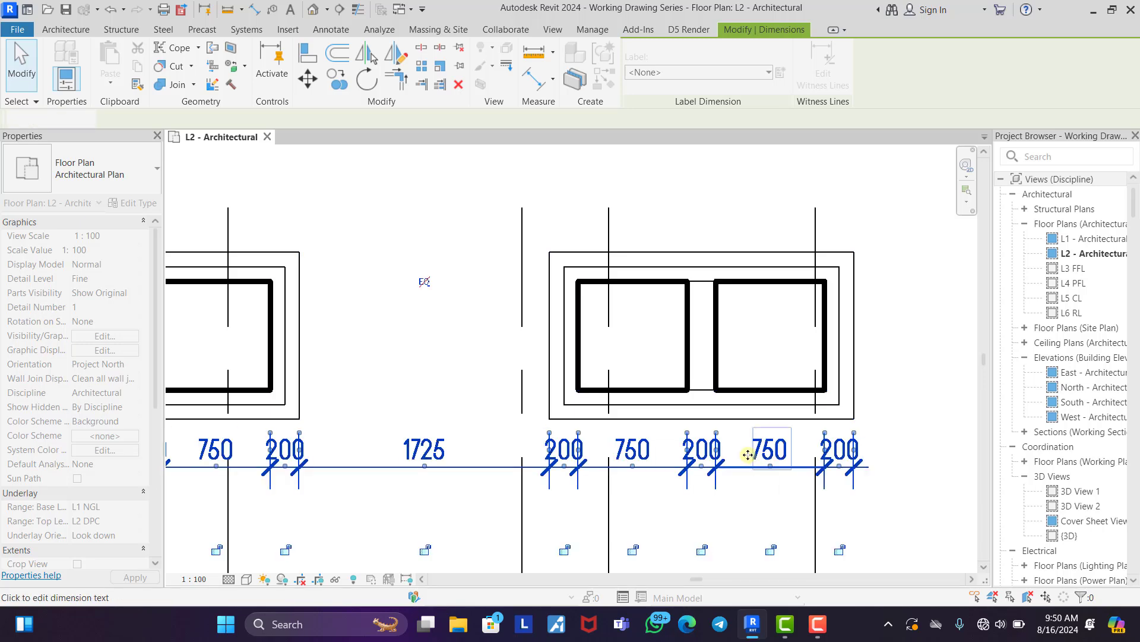
scroll(750, 326, down, 3)
click(707, 232)
Look over the whole dimensioned L2 floor plan, ending at the kitchen and the rooms around it.
scroll(657, 237, down, 3)
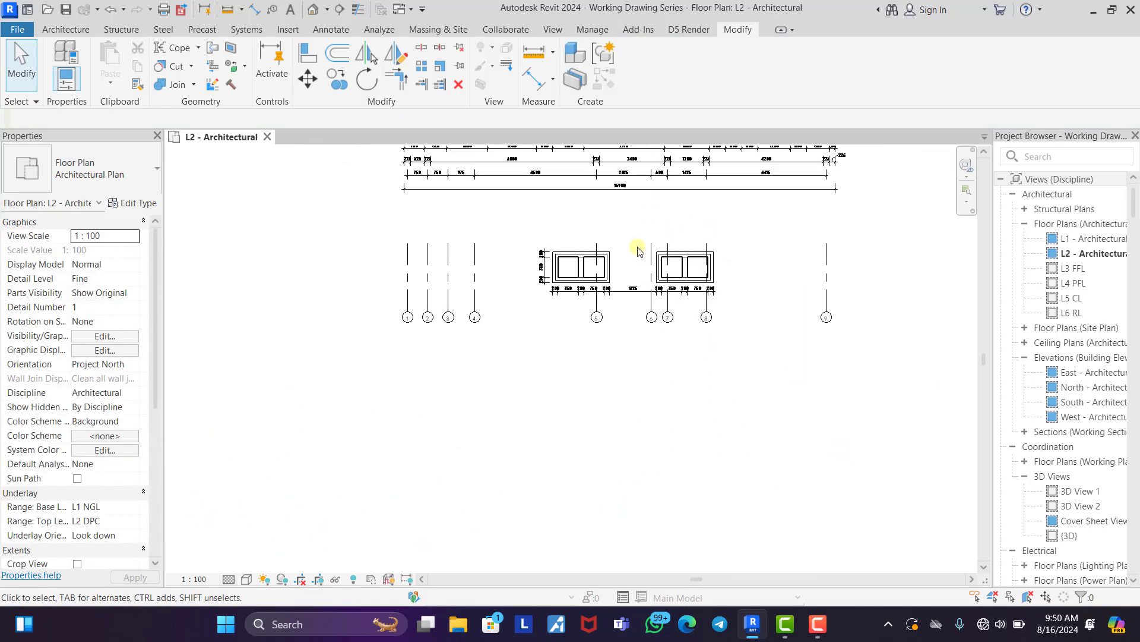
scroll(594, 285, down, 5)
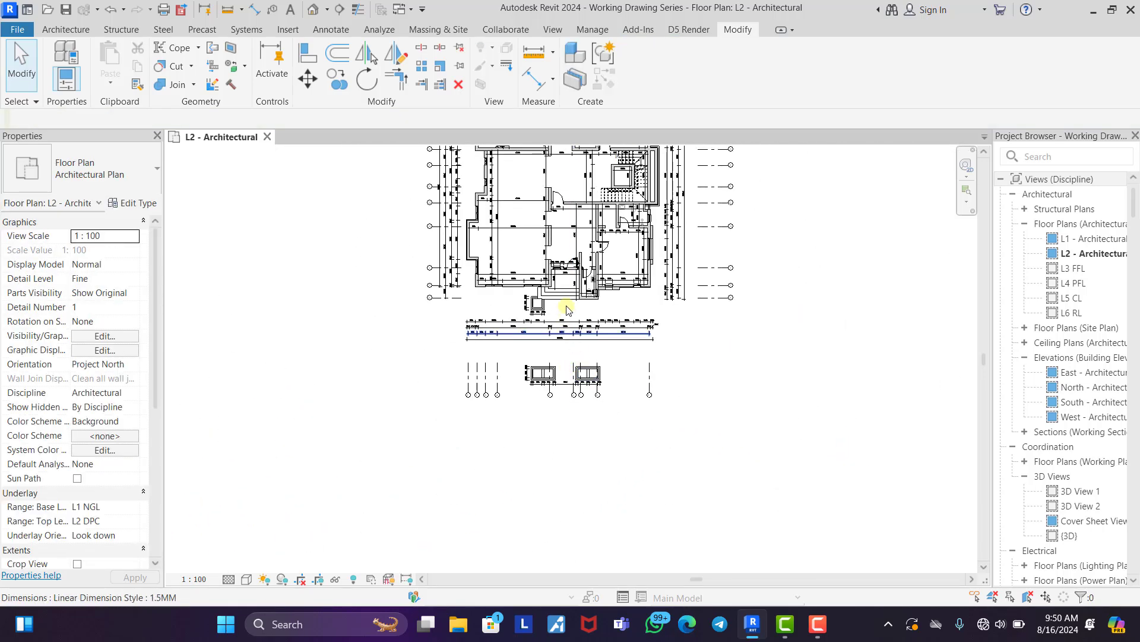
scroll(562, 411, down, 2)
scroll(578, 262, up, 2)
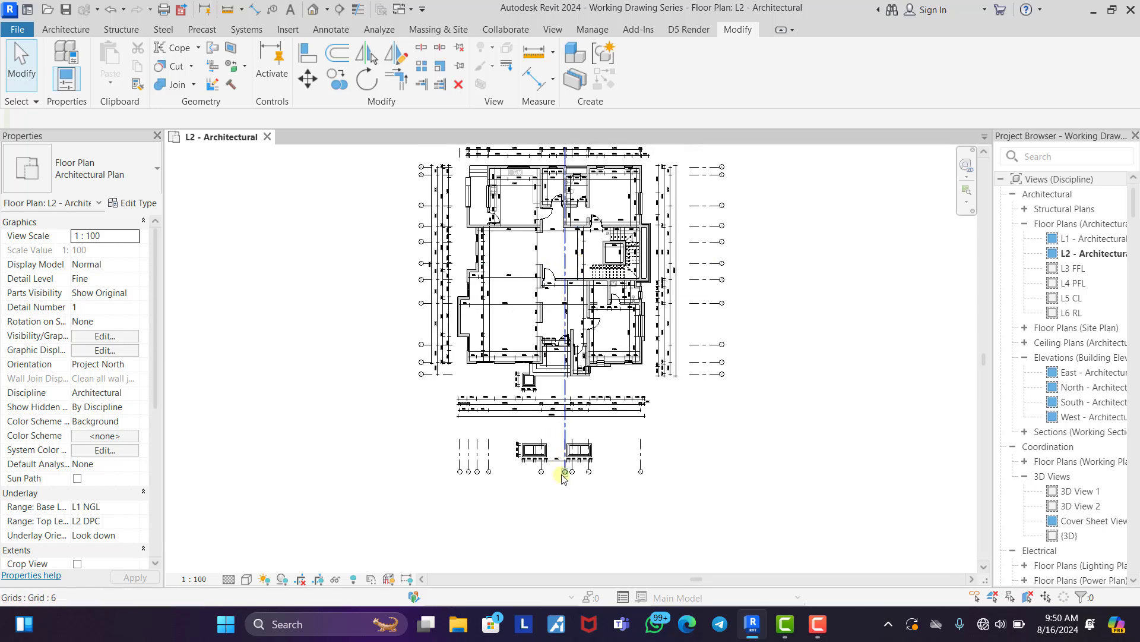
scroll(564, 474, up, 1)
middle_drag(541, 322, 550, 413)
scroll(549, 333, down, 1)
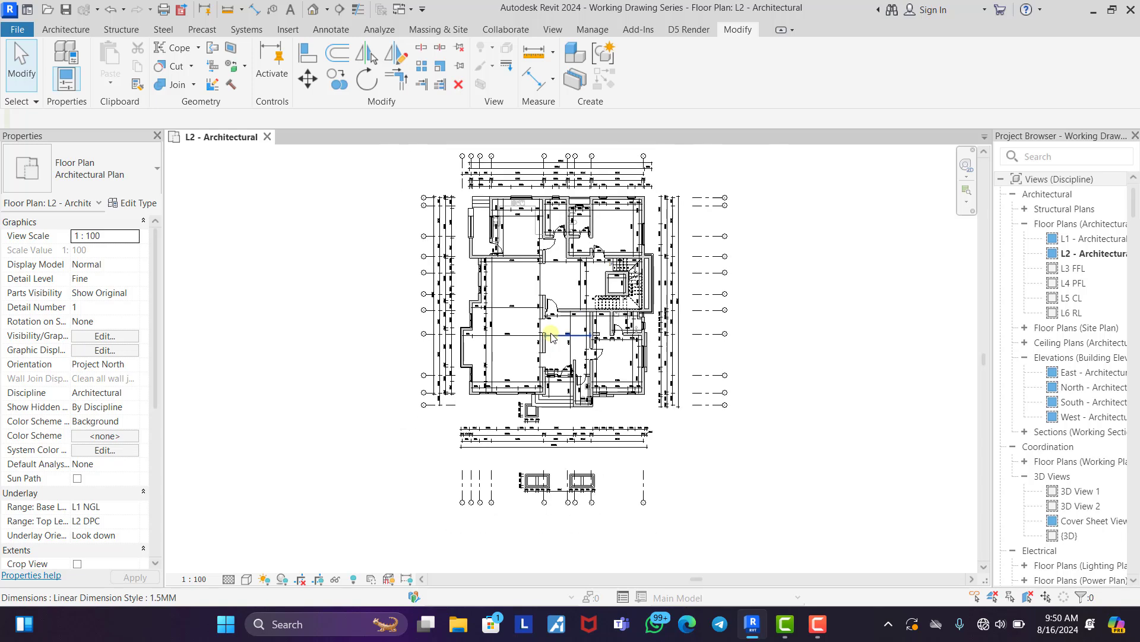
scroll(530, 219, up, 5)
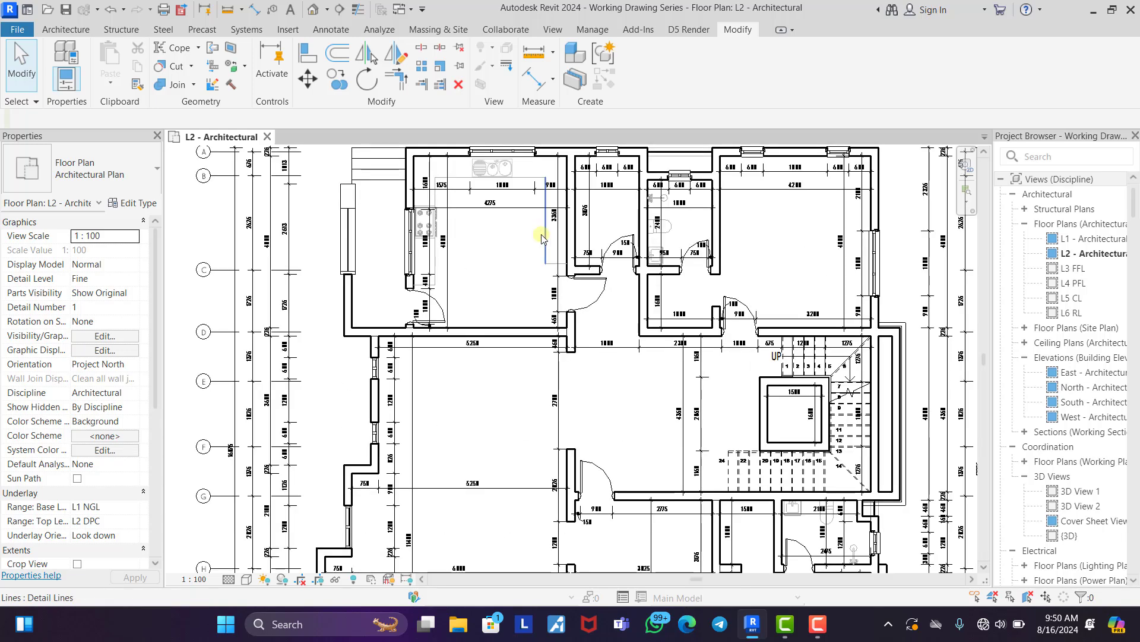
middle_drag(518, 233, 476, 241)
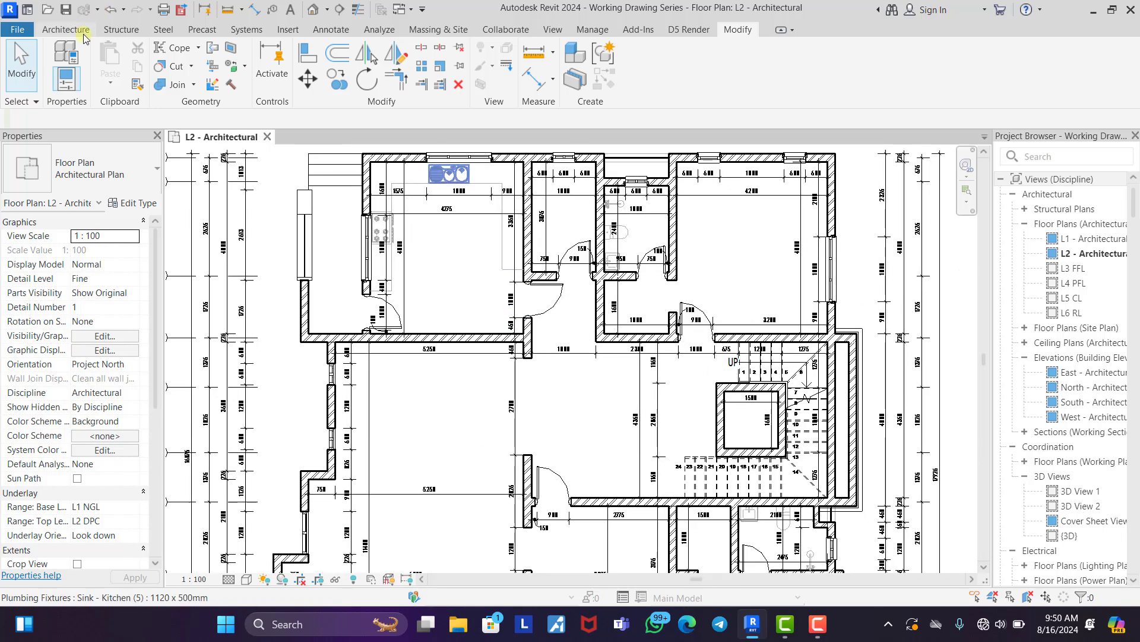
Start placing rooms and try to switch the tag type to Room Tag With Area.
click(83, 31)
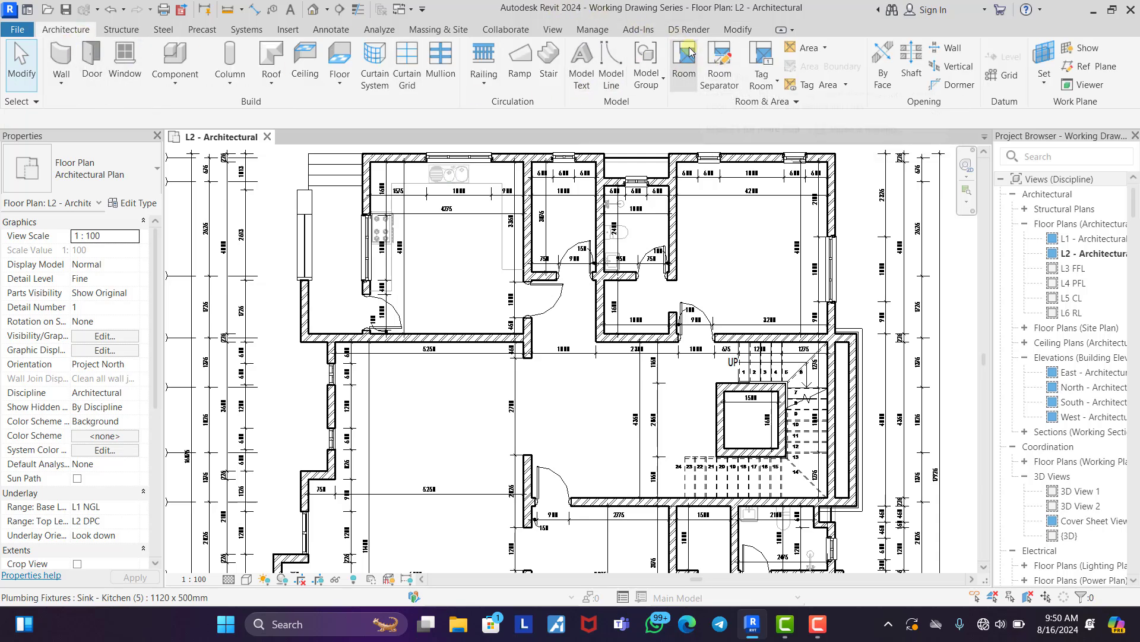
click(685, 66)
scroll(467, 221, up, 3)
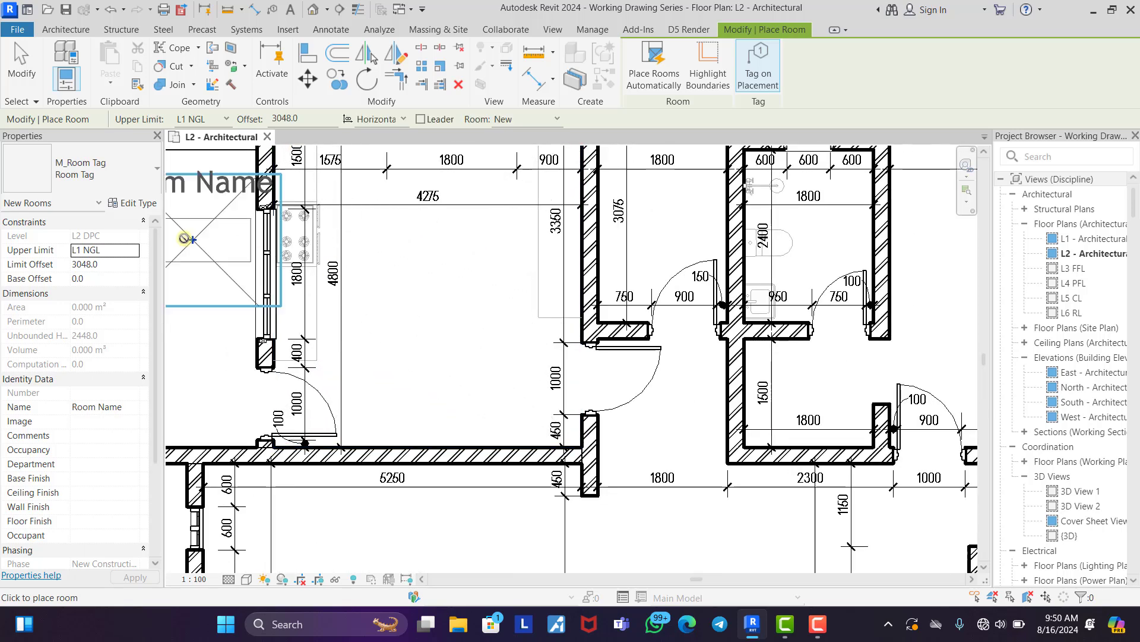
click(113, 171)
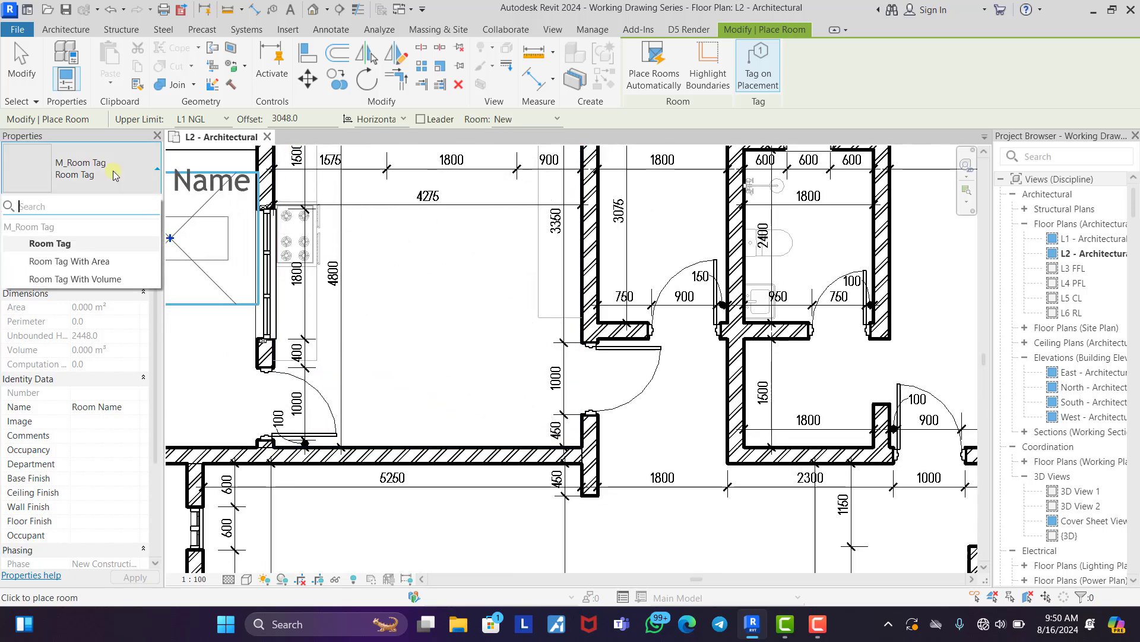
click(100, 262)
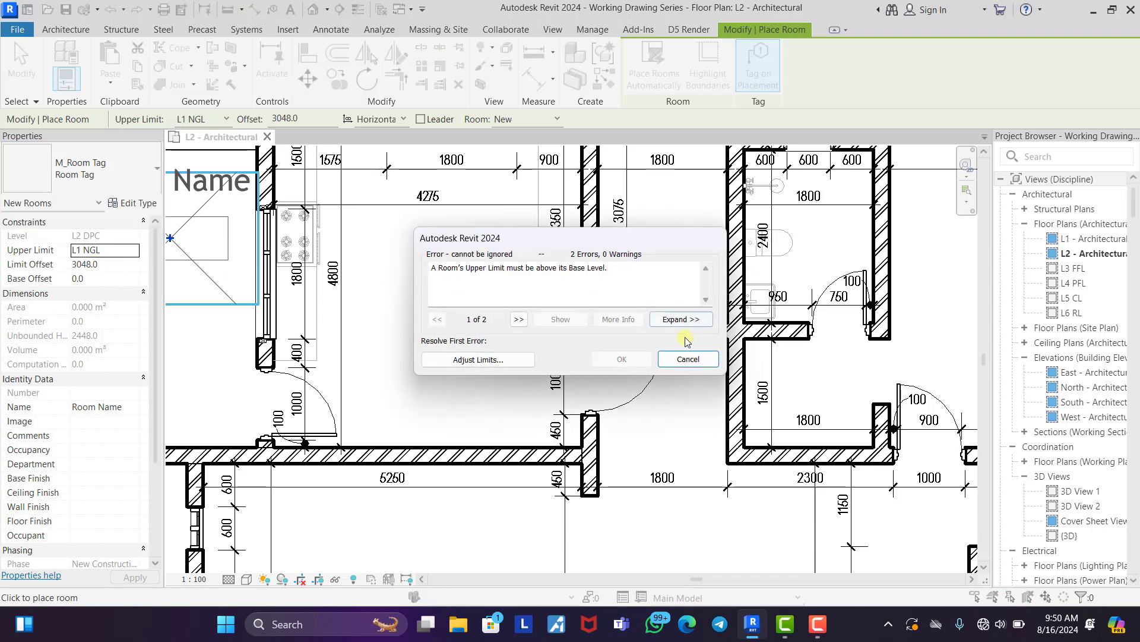
click(686, 359)
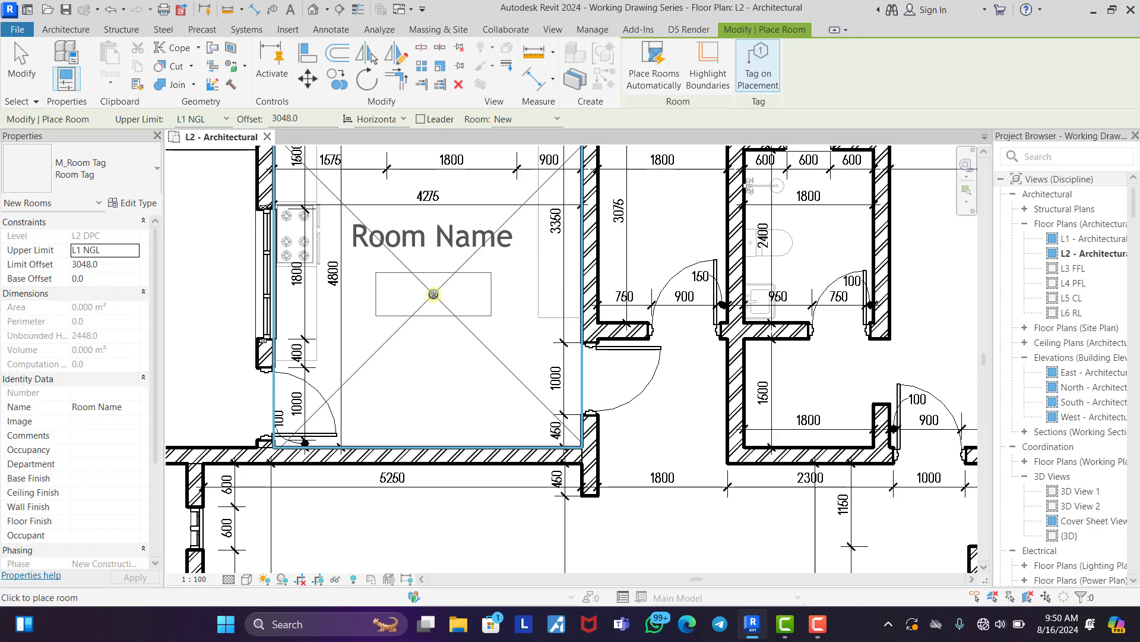
Try to place a tagged room in the kitchen with the upper limit at L1 NGL.
click(433, 294)
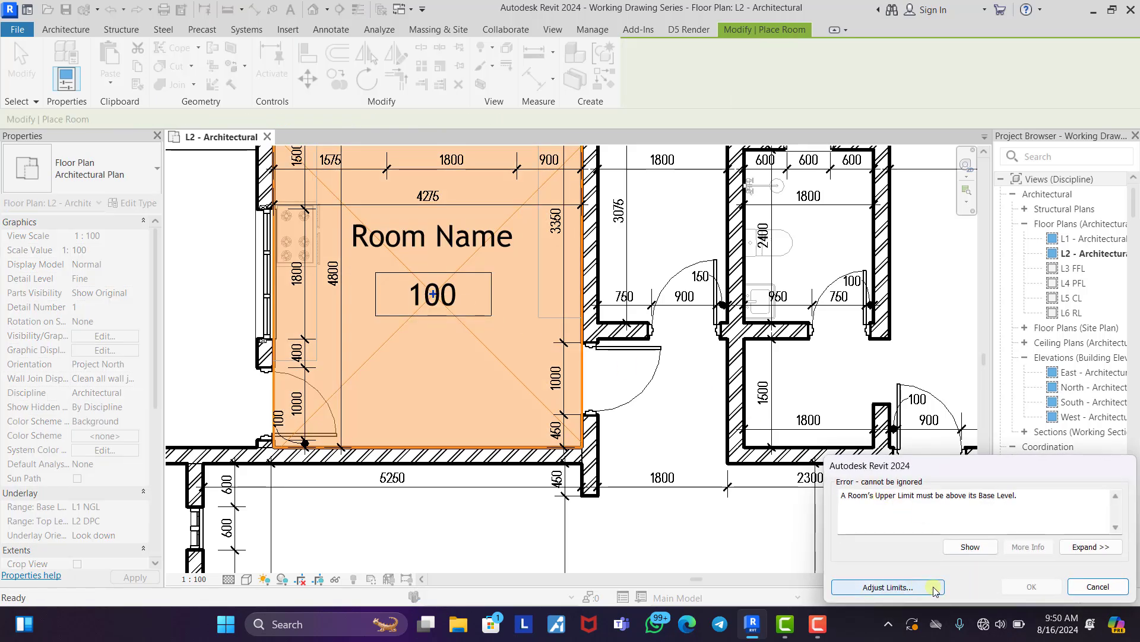
click(907, 588)
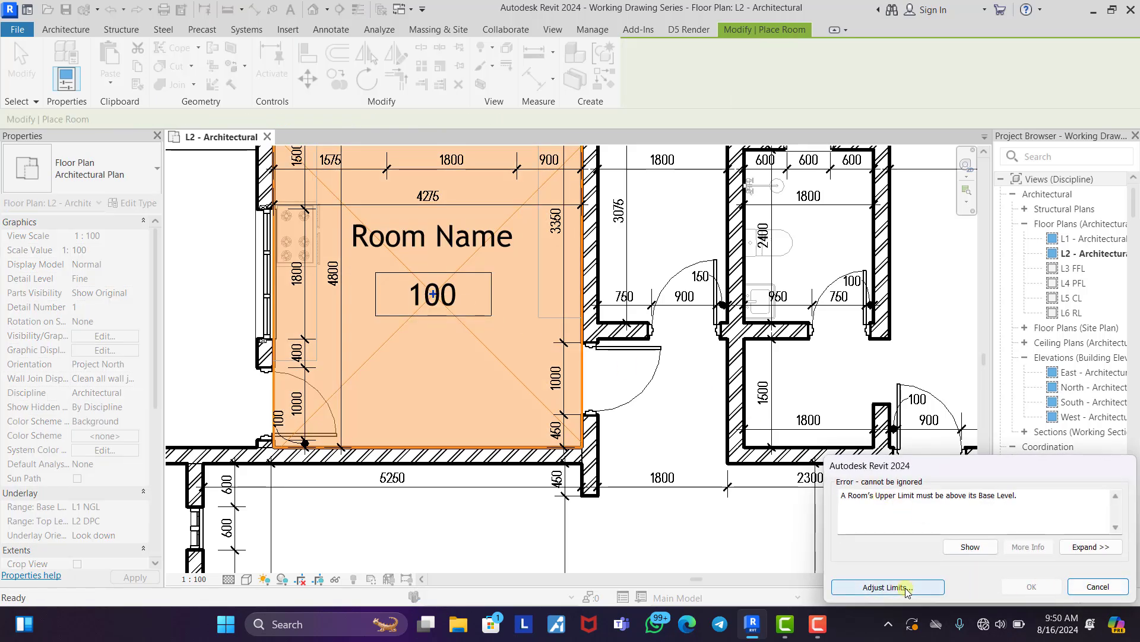
click(1097, 586)
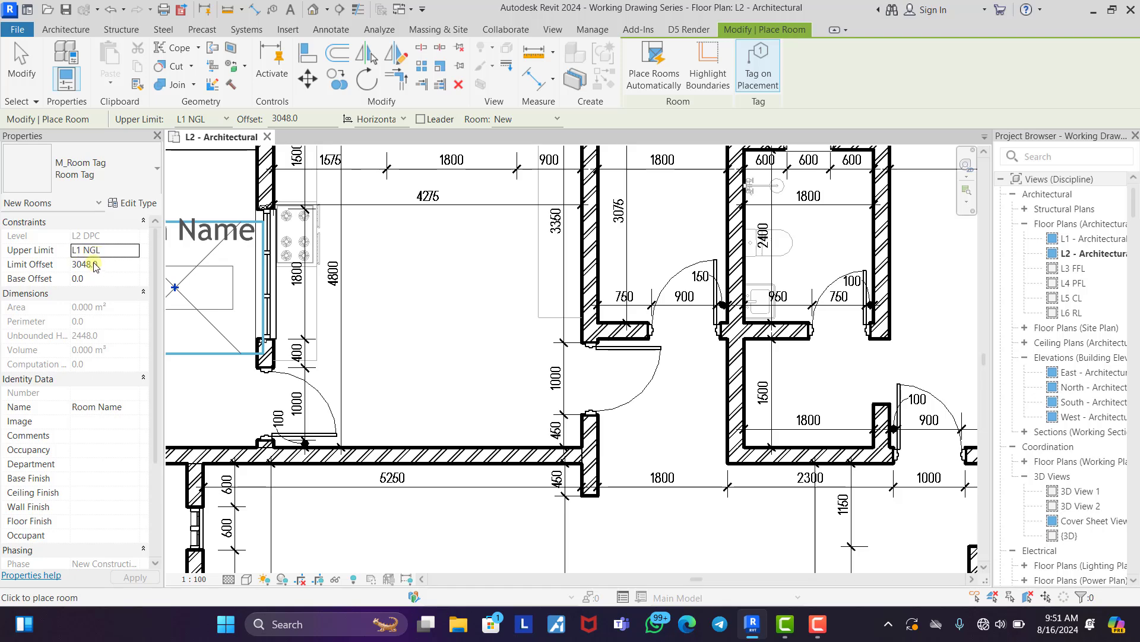
Set the new room's upper limit to L2 DPC with a 3000 mm limit offset and place it in the kitchen.
click(117, 269)
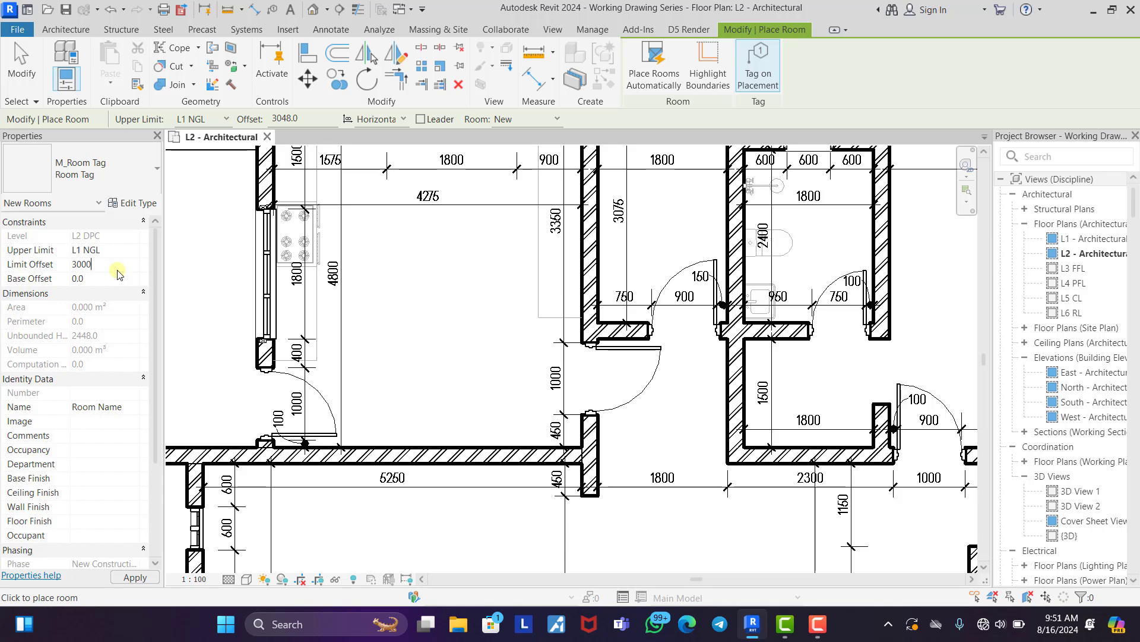
click(377, 291)
click(458, 359)
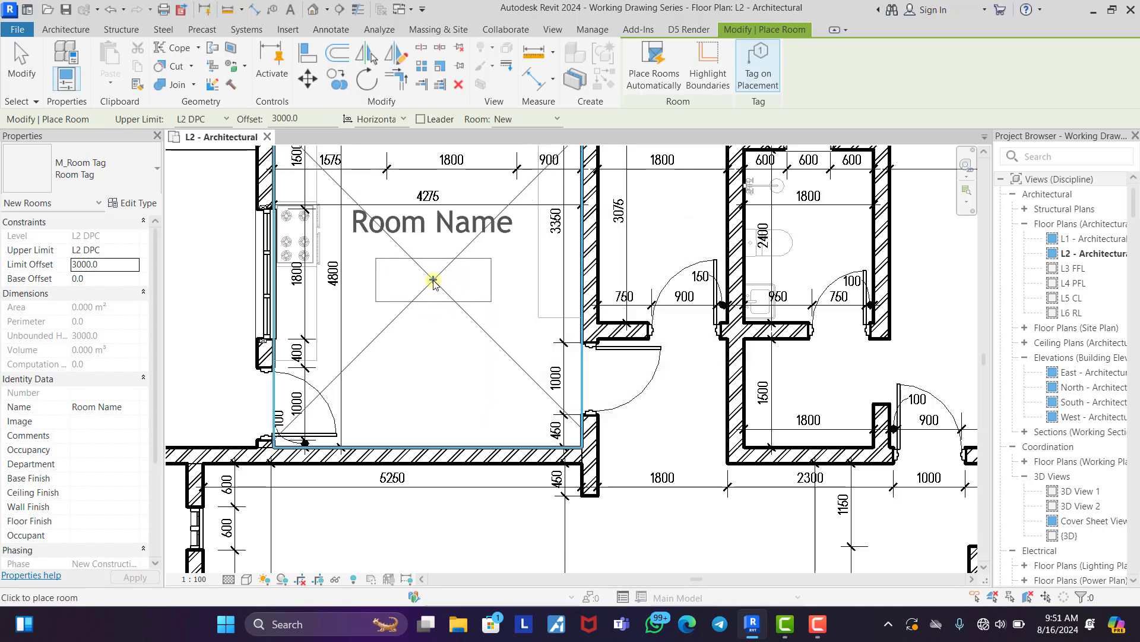
click(437, 282)
key(Escape)
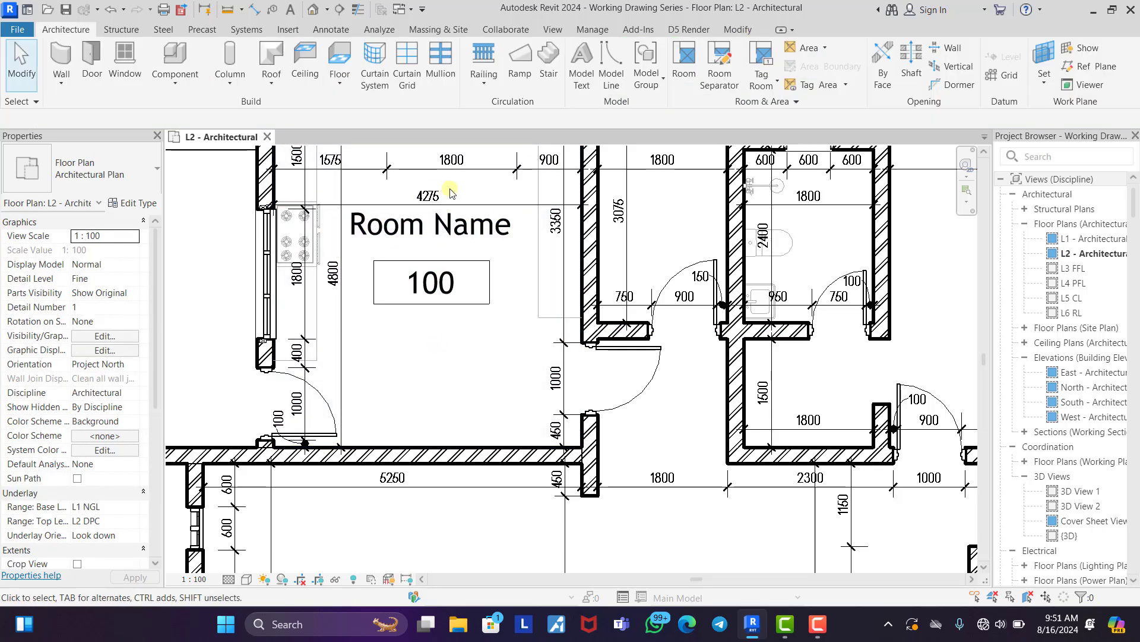
Open the kitchen room tag's family for editing and delete its Volume and room number labels.
click(449, 226)
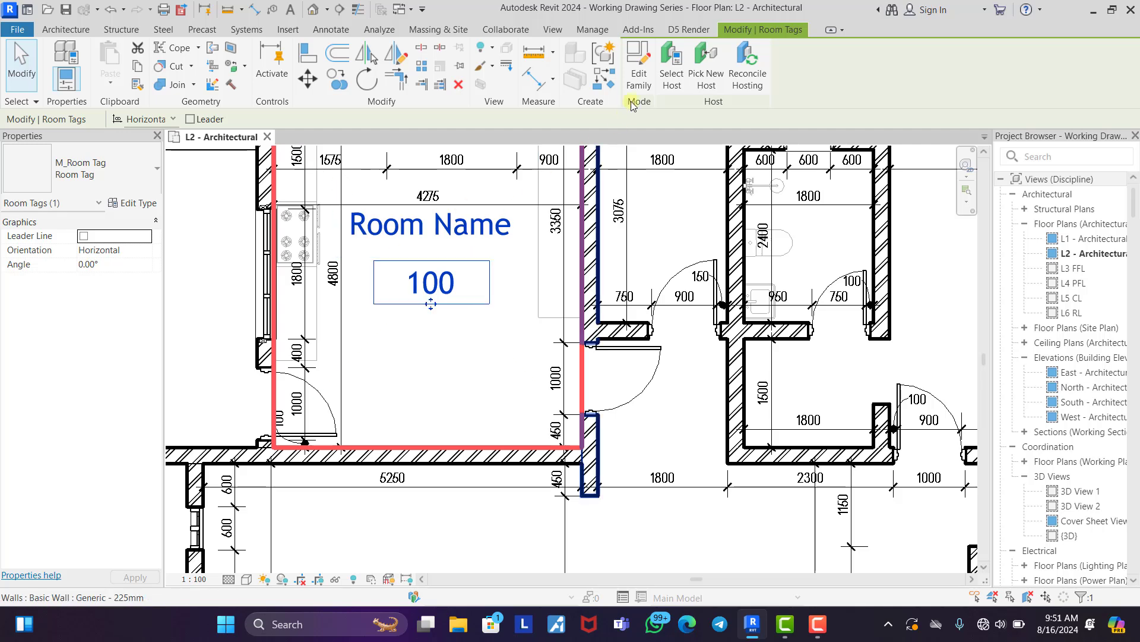
click(641, 70)
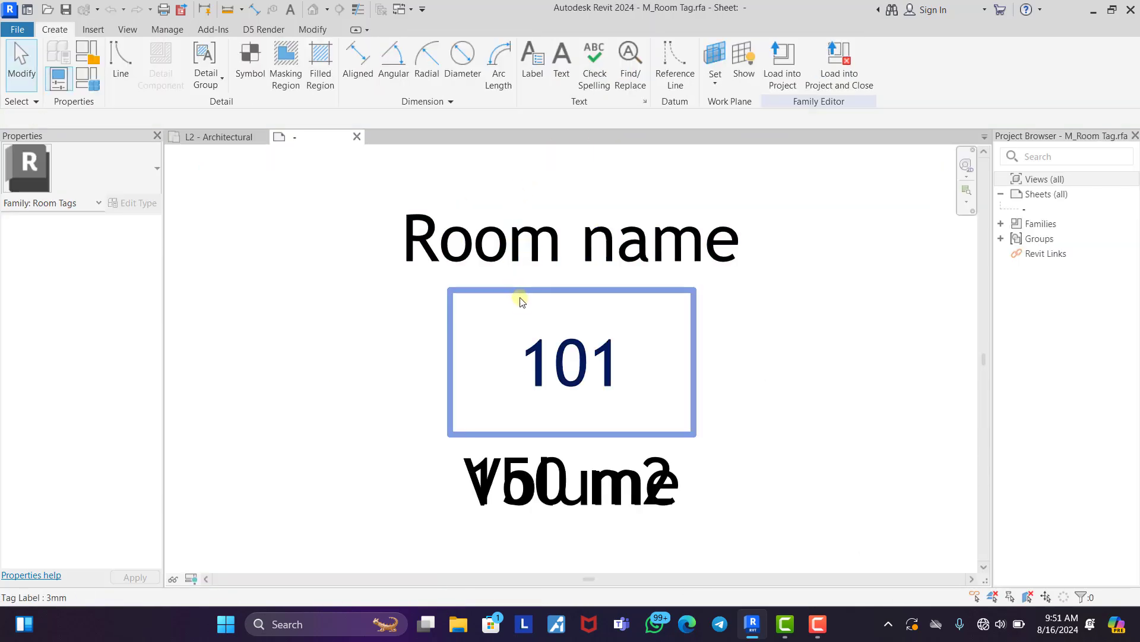
click(542, 460)
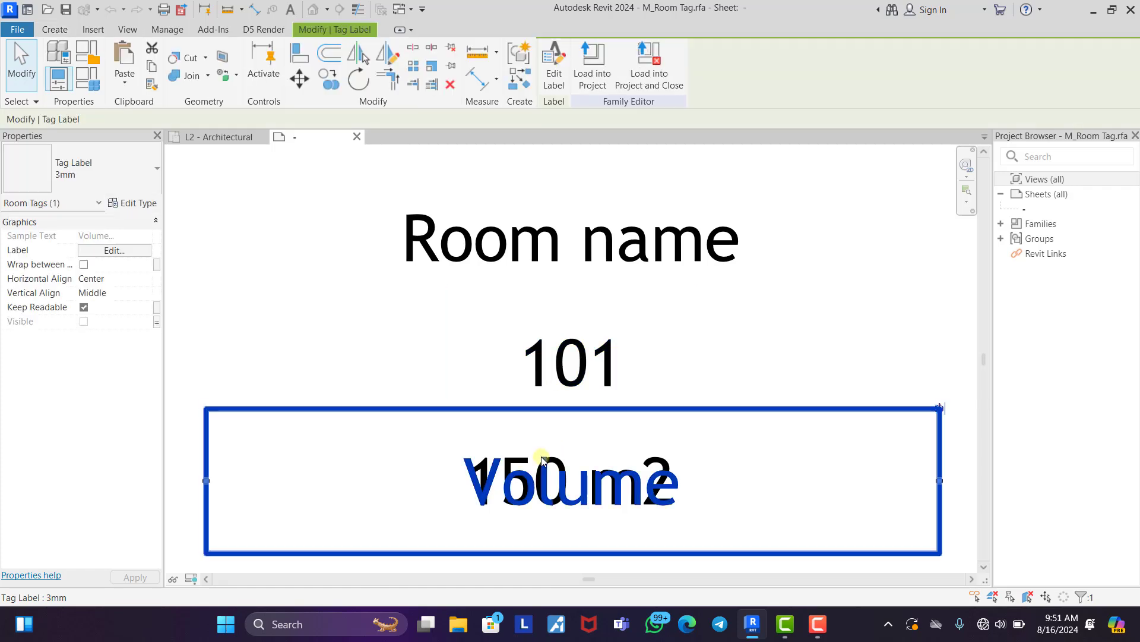
key(Delete)
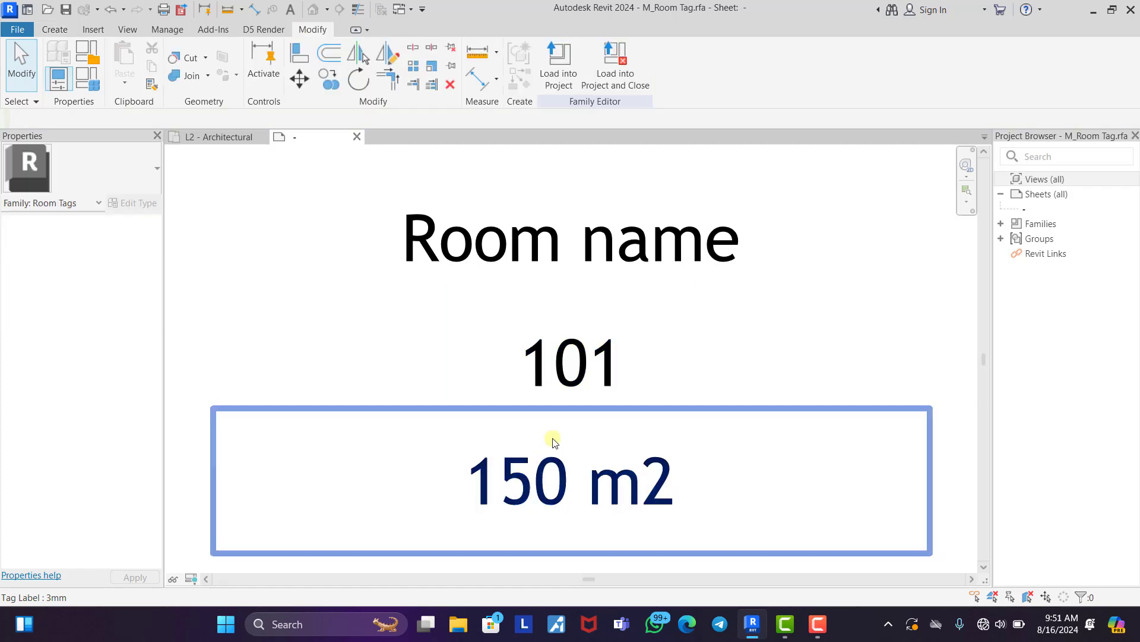
click(581, 364)
key(Delete)
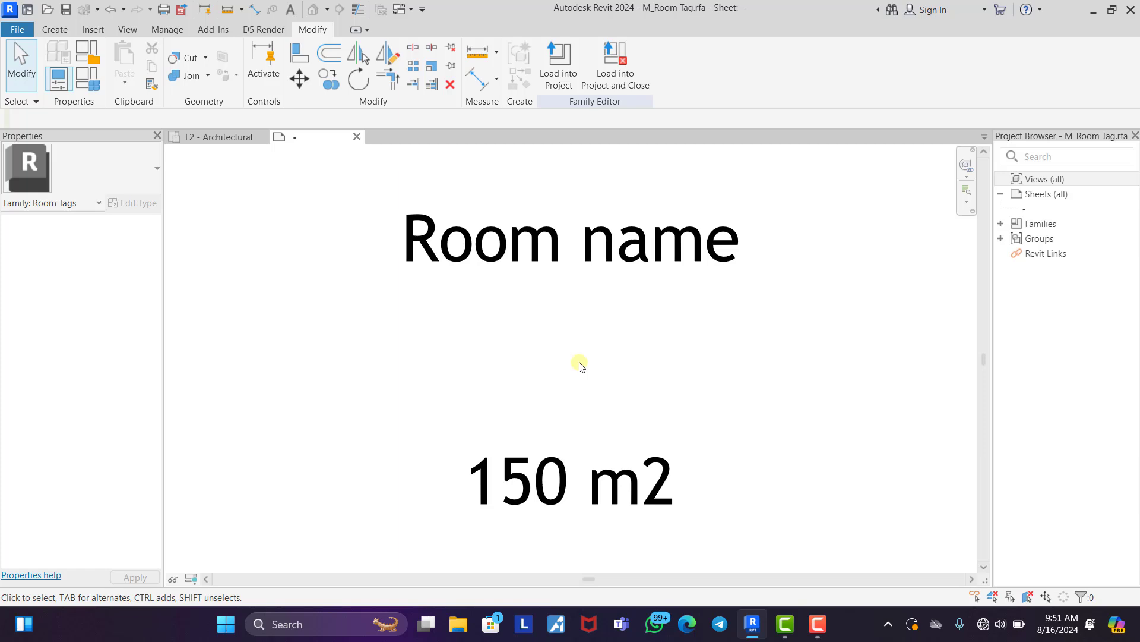
Move the Room name label straight down until it sits just above the 150 m2 area label.
click(577, 258)
key(Down)
key(Down)
key(Down)
key(Down)
key(Down)
key(Down)
key(Down)
key(Down)
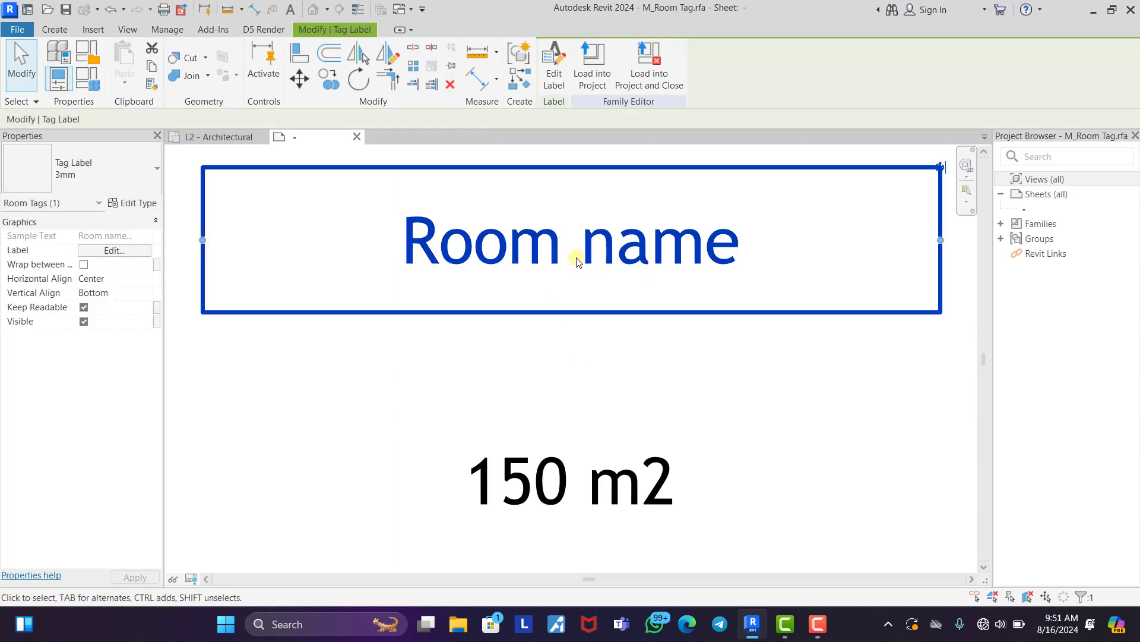
key(Down)
key(Down)
key(Down)
key(Down)
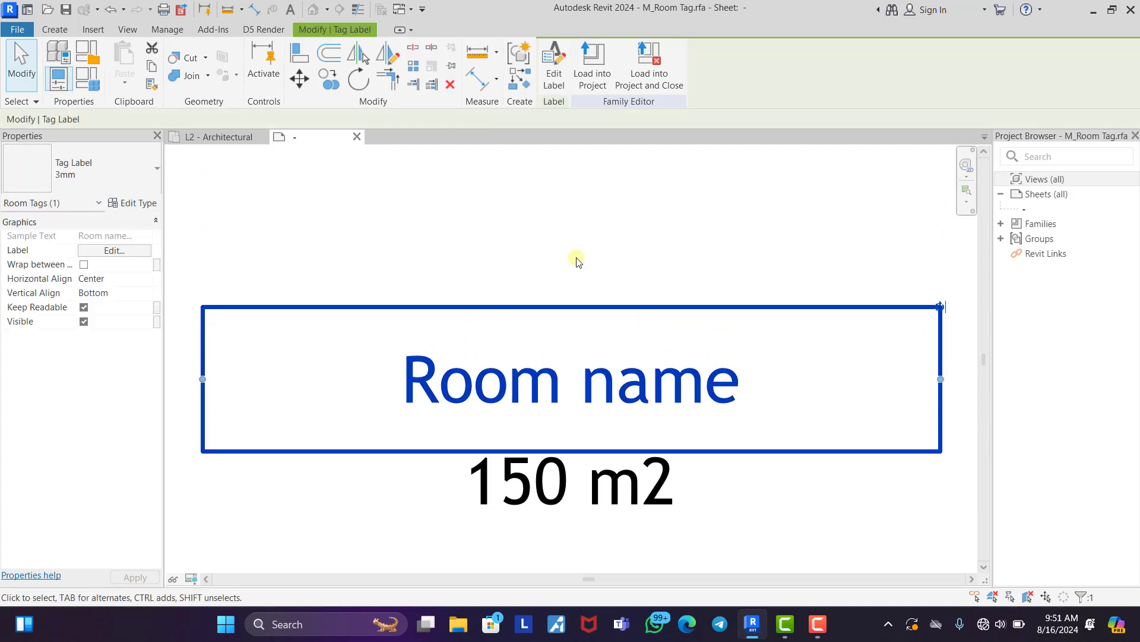
Set the 3mm tag label type's text font to Elegant Lux Mager and make it bold.
click(136, 202)
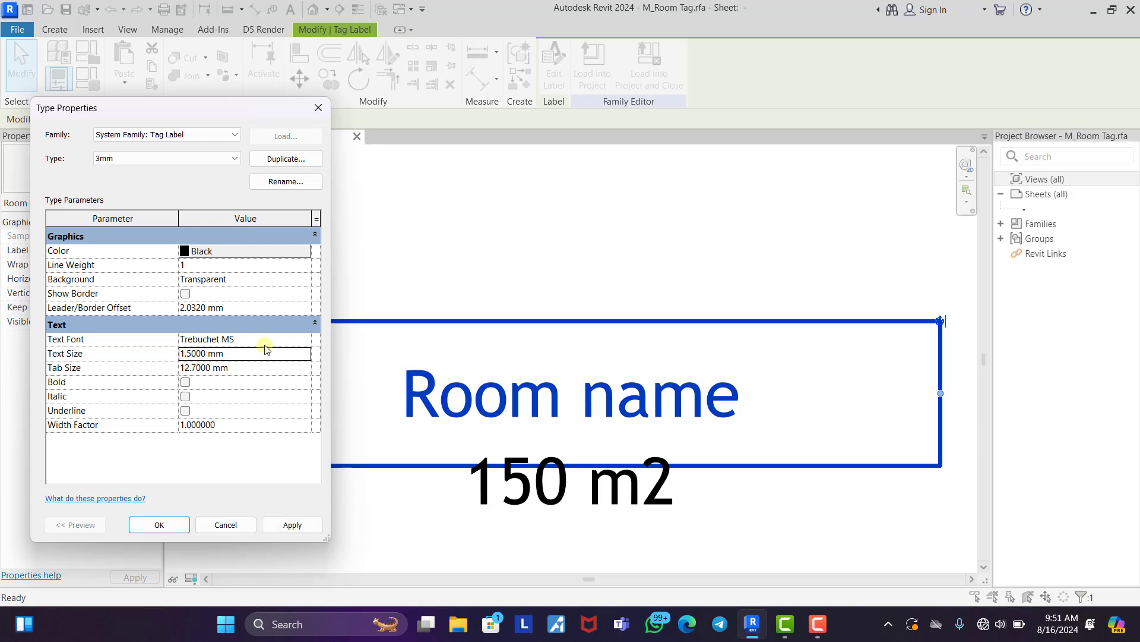
click(306, 340)
text(e)
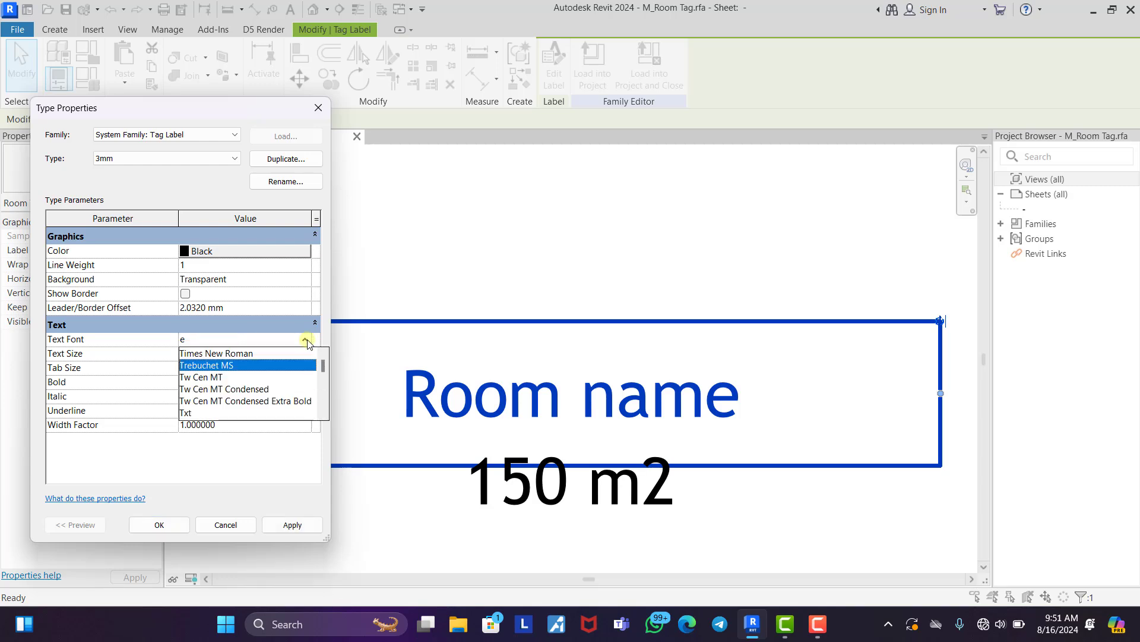
text(legant Lux Mager)
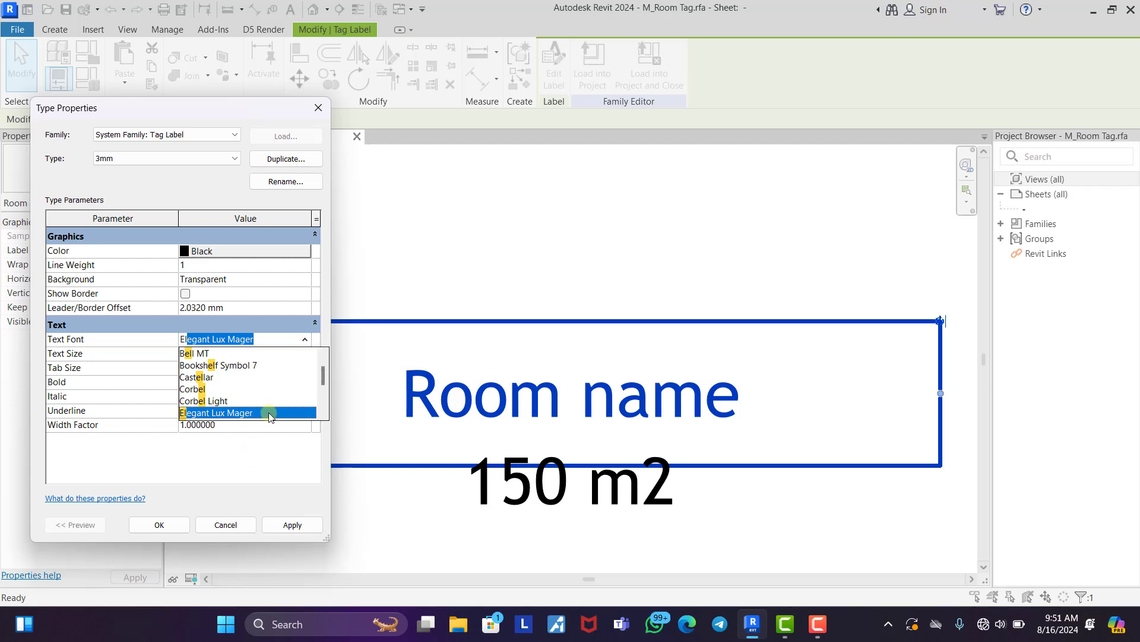
click(269, 412)
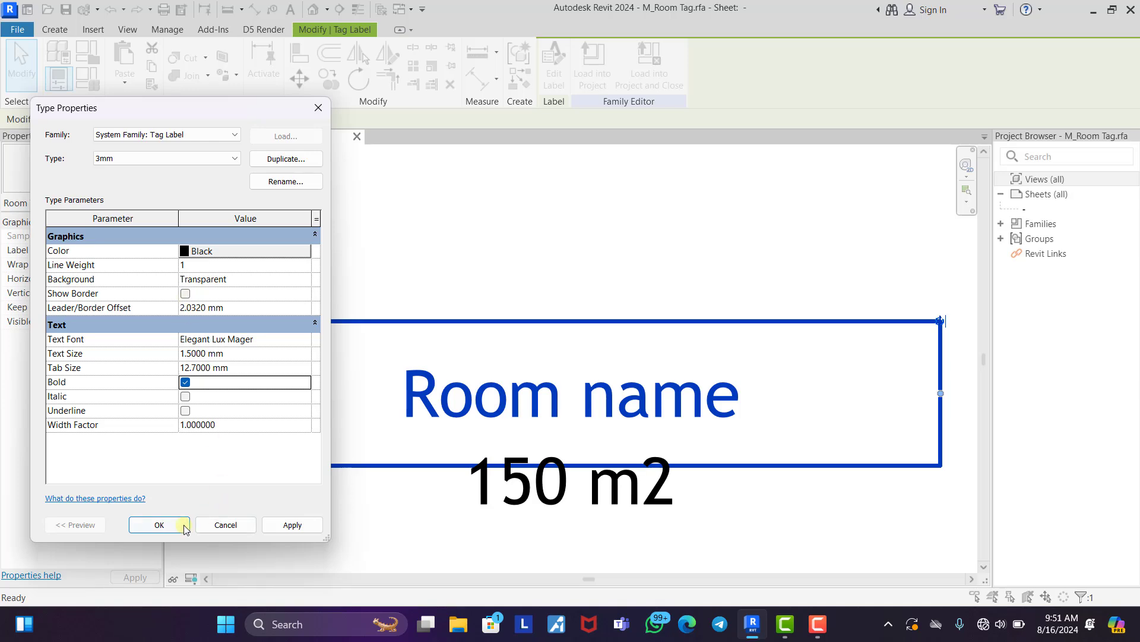
click(159, 525)
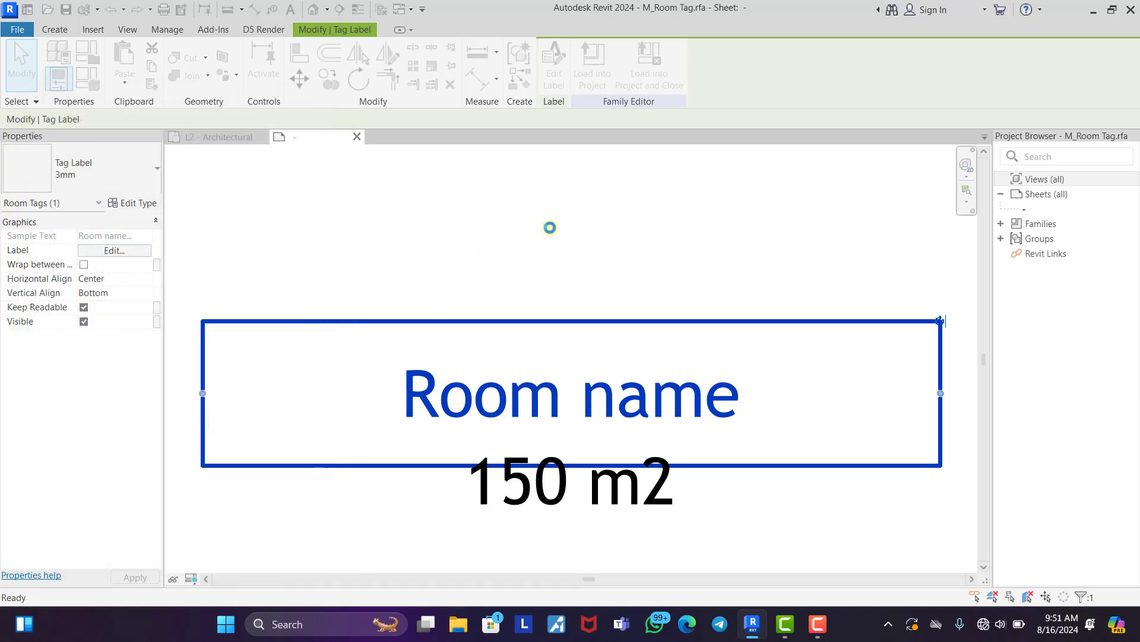
Duplicate the 3mm tag label type for the 150 m2 area label and set its text size to 1.2 mm.
key(Escape)
click(555, 484)
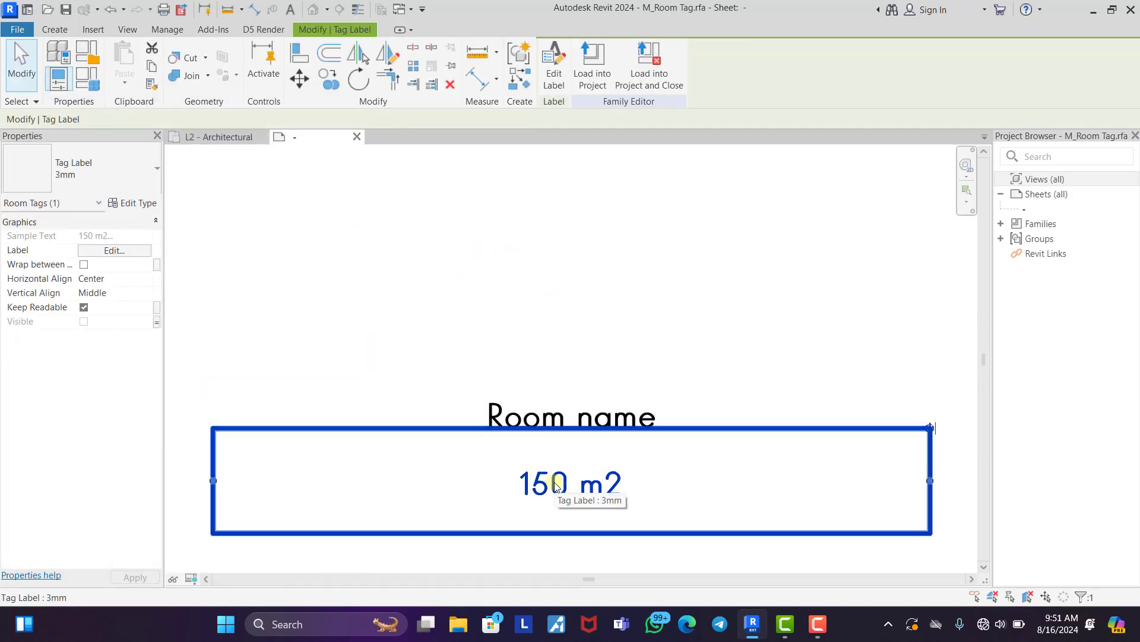
click(128, 203)
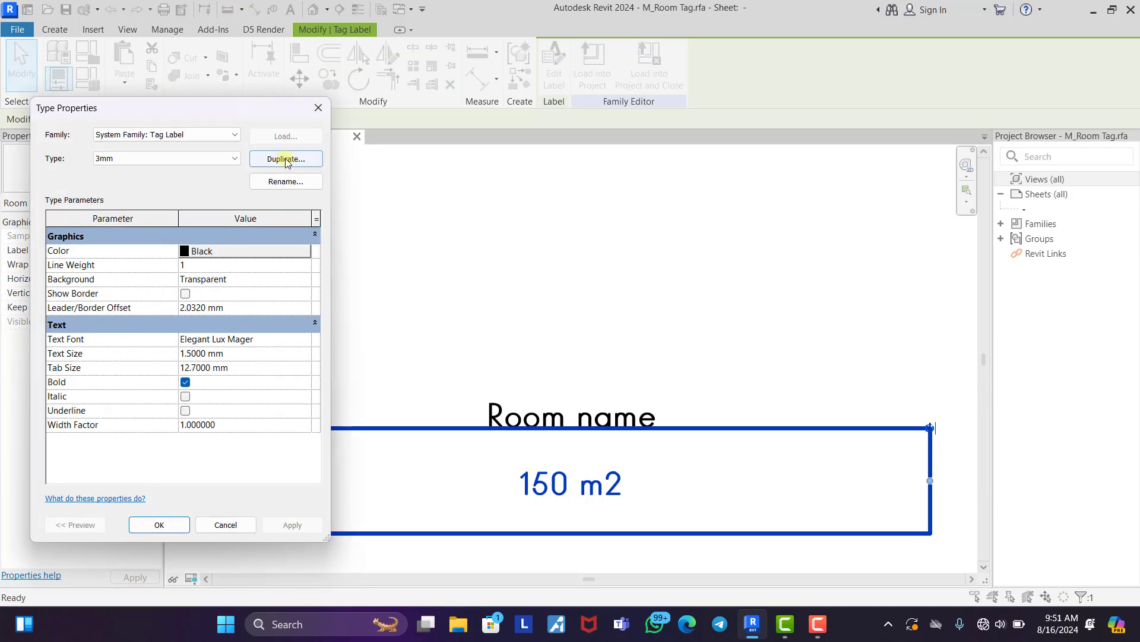
click(286, 159)
click(182, 355)
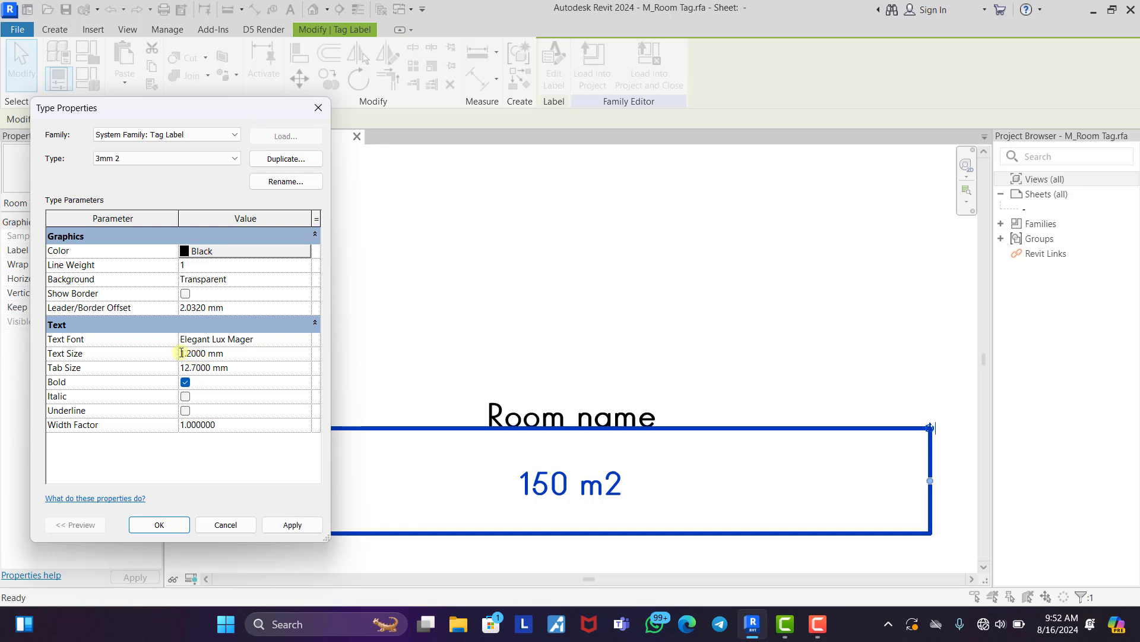
Set the area label type's colour to dark red, RGB 128-000-000, and apply the type changes.
click(213, 251)
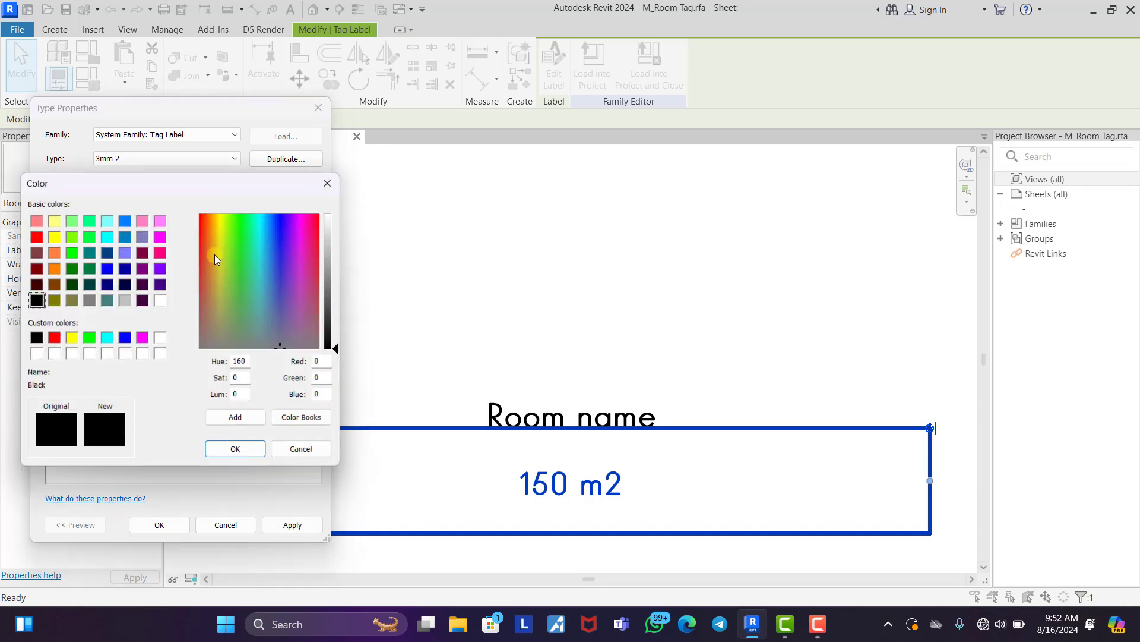
click(35, 285)
click(35, 268)
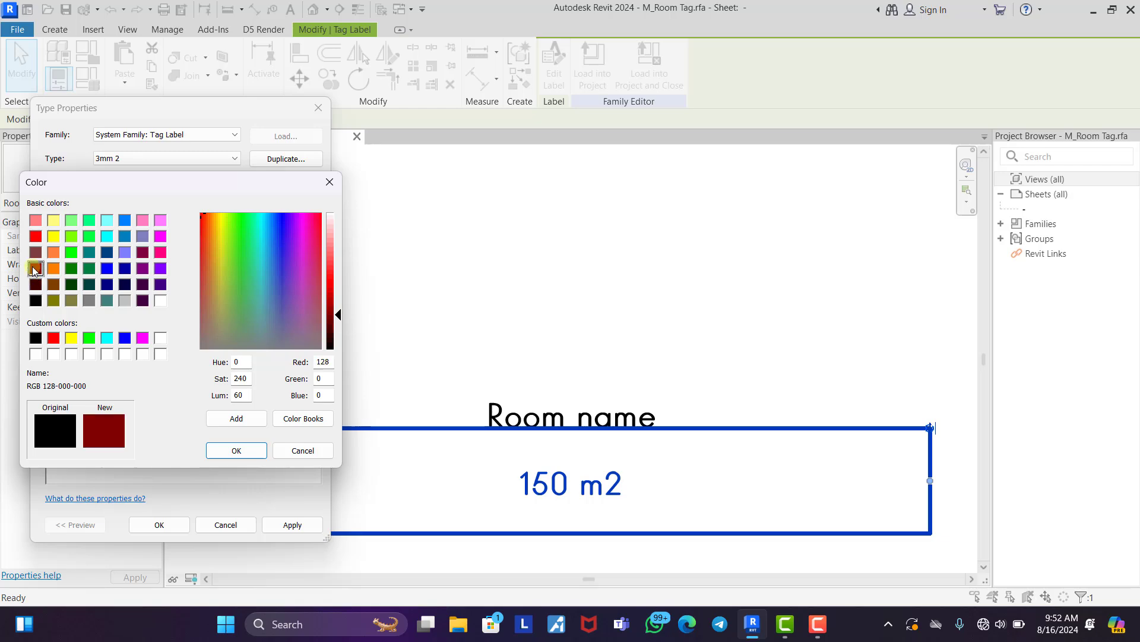
key(Return)
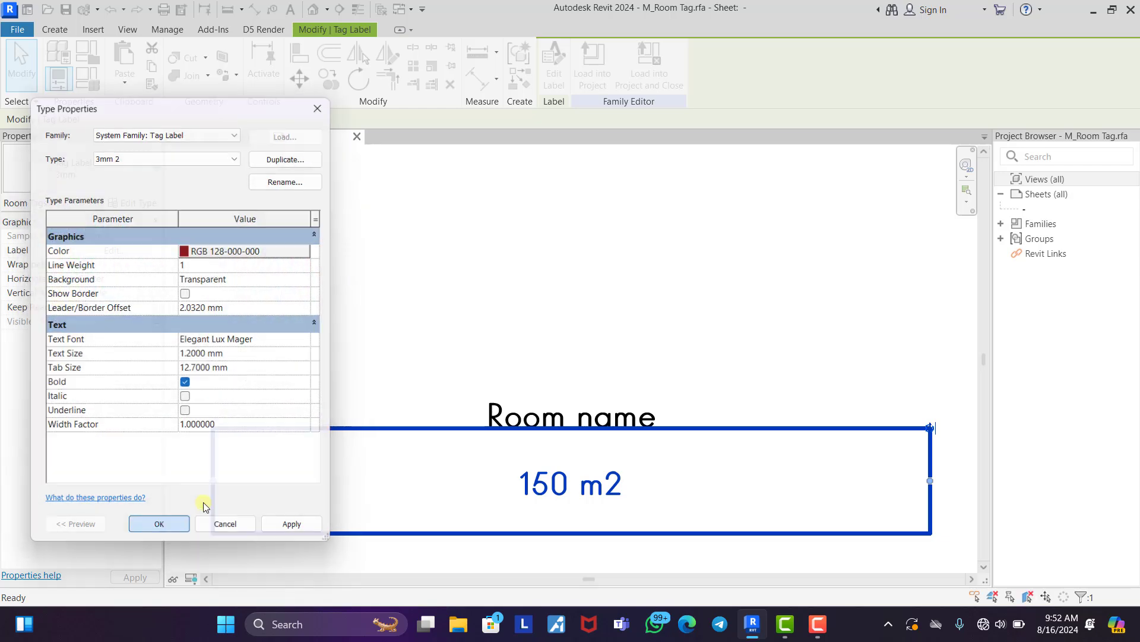
click(159, 524)
click(421, 297)
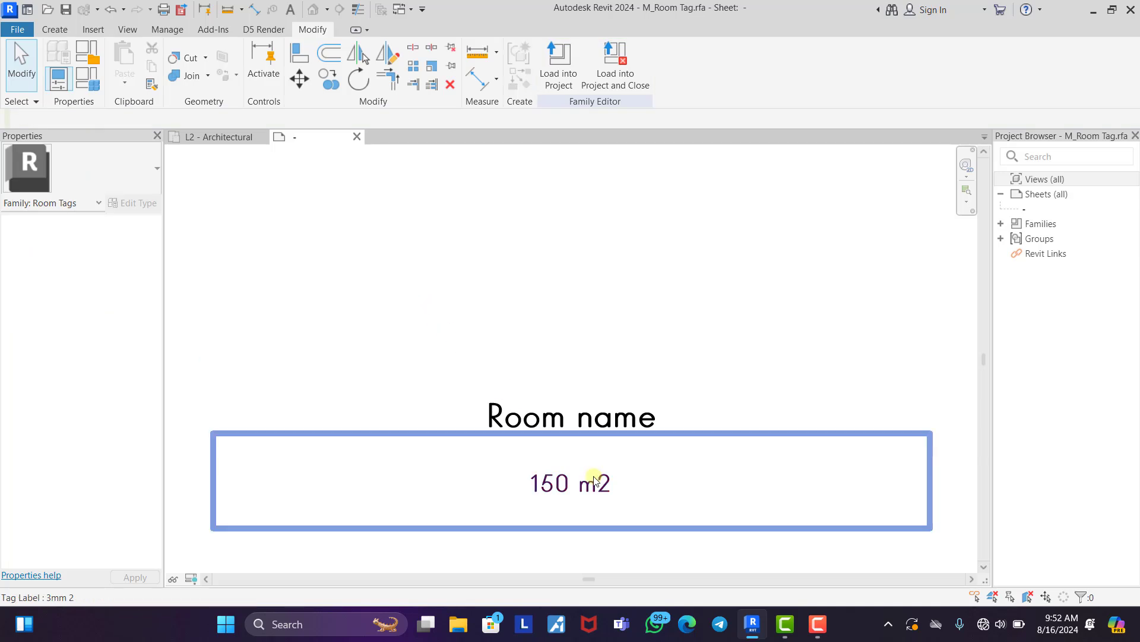
Nudge the 150 m2 area label straight up until it sits just beneath the Room name label.
scroll(576, 492, up, 2)
click(561, 504)
key(Up)
key(Up)
key(Up)
key(Up)
key(Up)
key(Up)
key(Up)
key(Up)
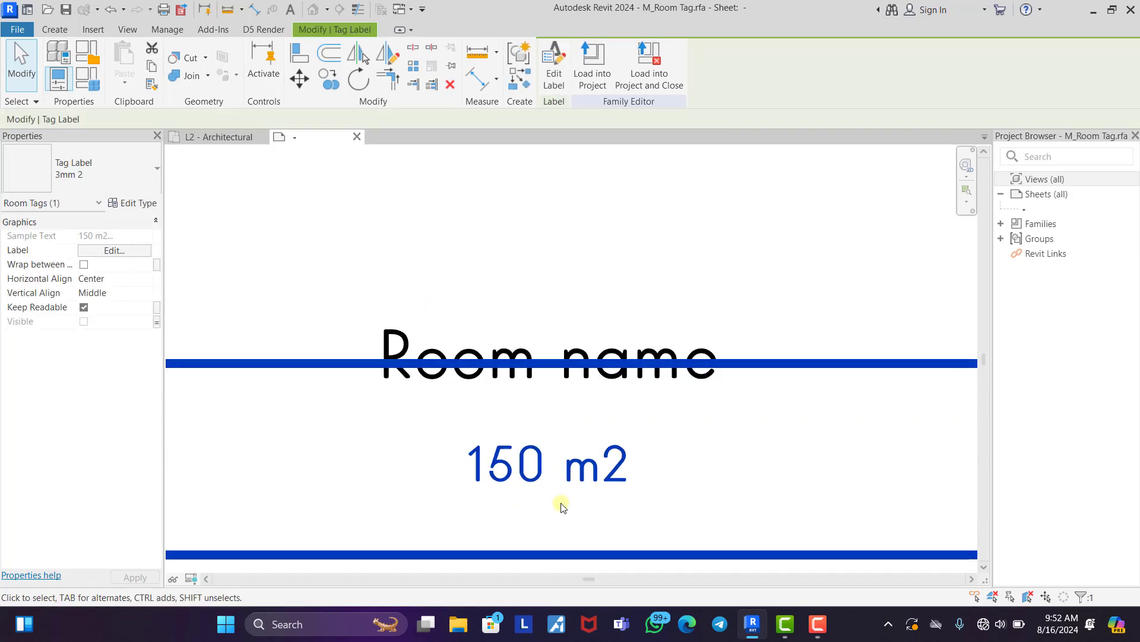
key(Down)
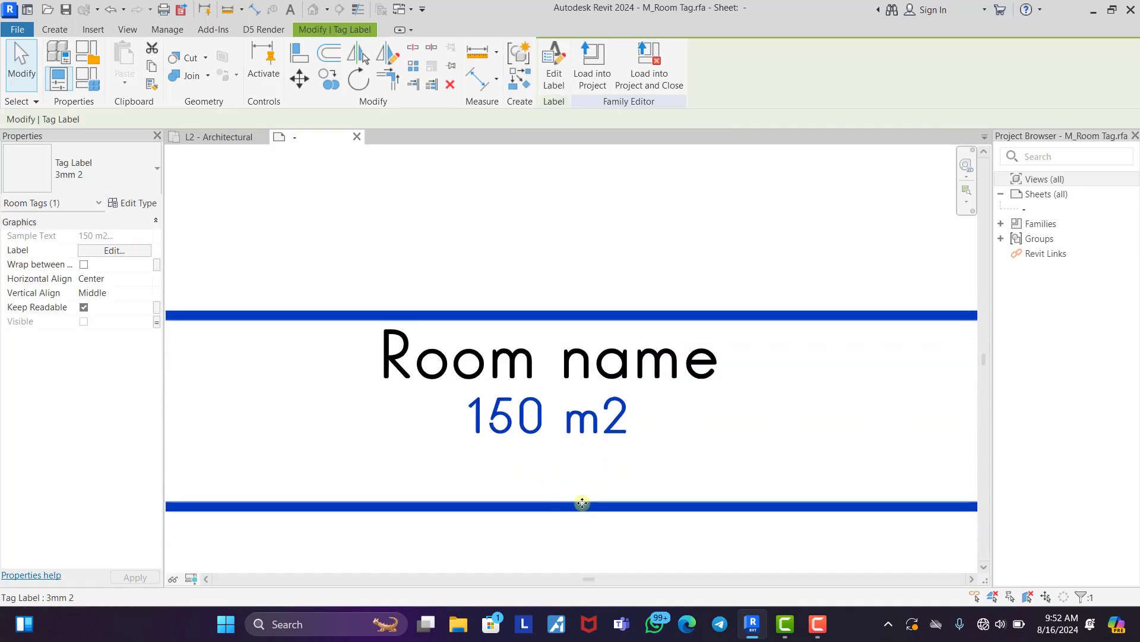
Load the tag family into the project, overwriting the existing version and its parameter values, and switch the kitchen tag to Room Tag With Area.
click(594, 68)
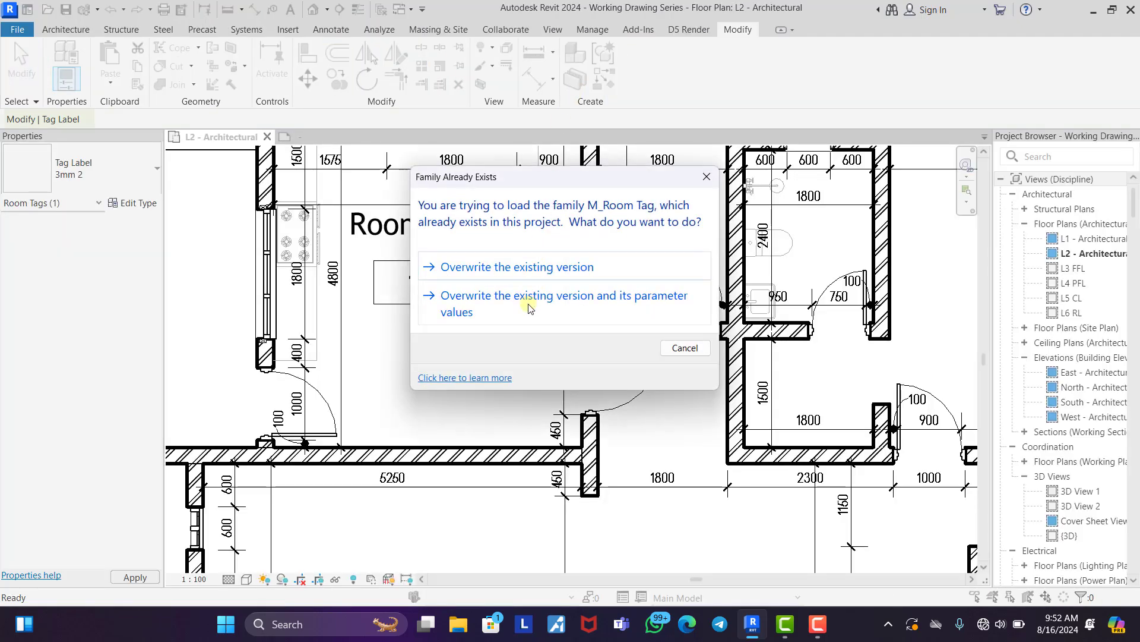
click(529, 308)
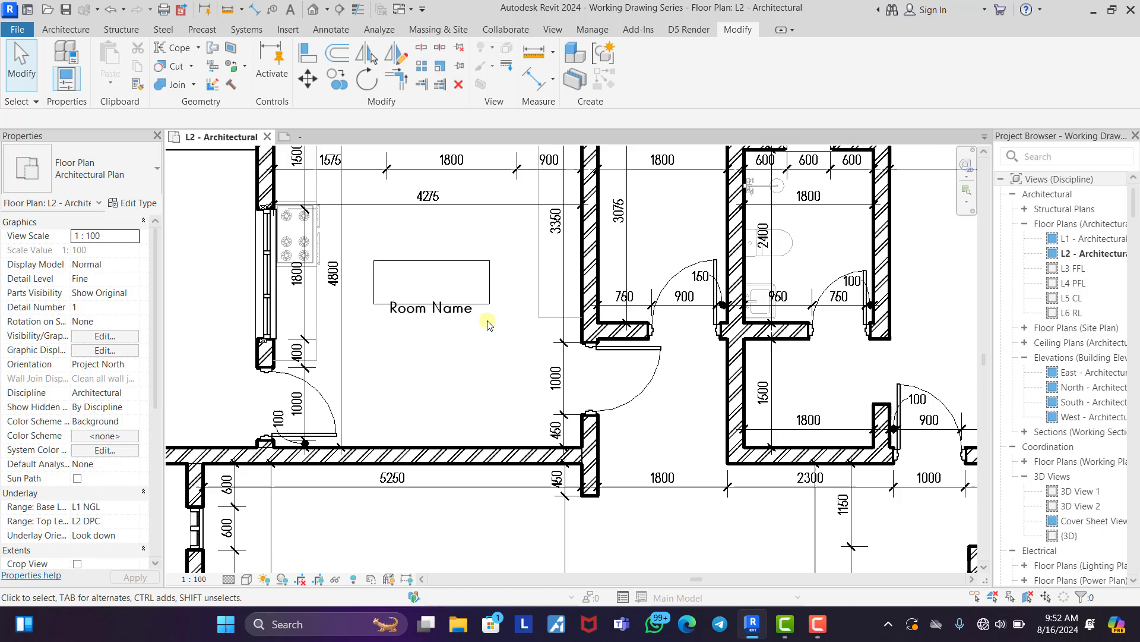
click(455, 313)
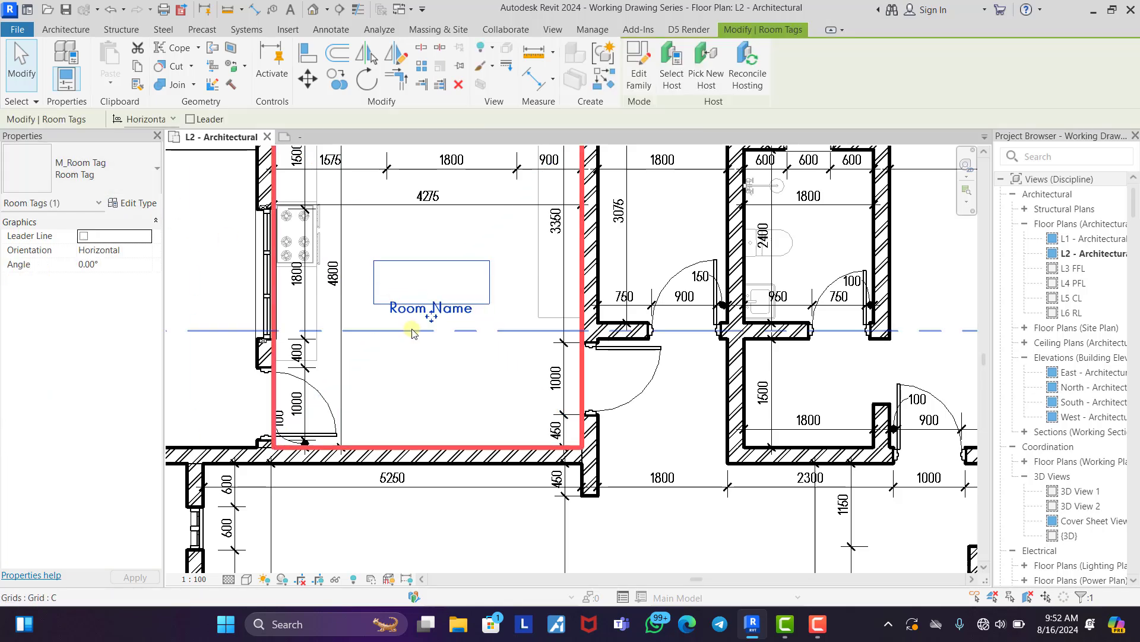
click(113, 168)
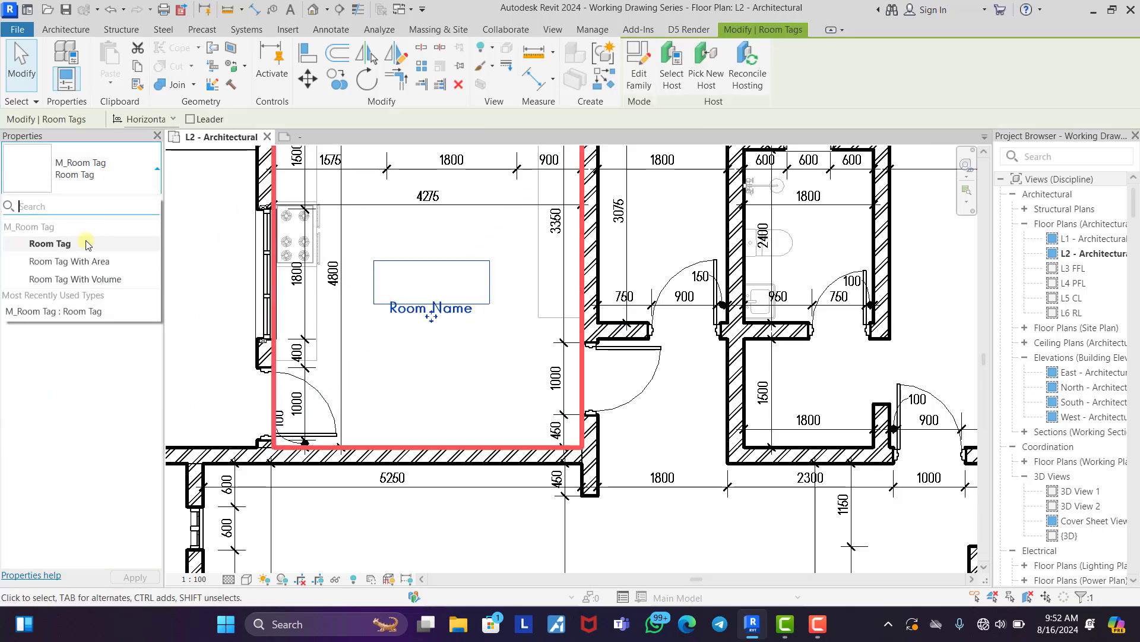
click(79, 258)
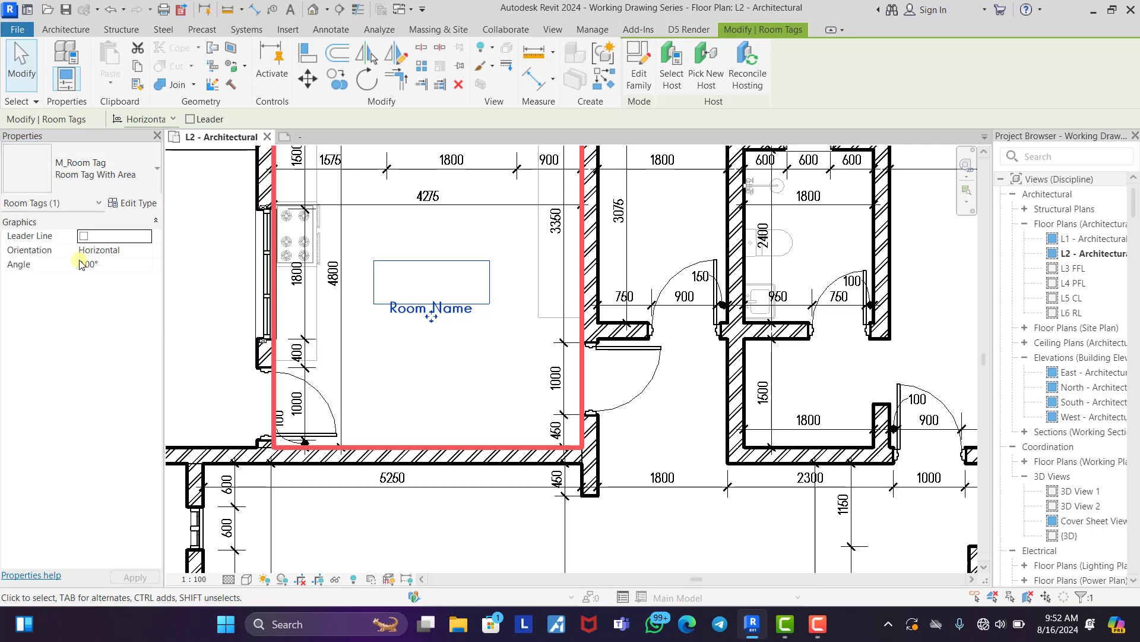
click(409, 378)
scroll(448, 323, up, 2)
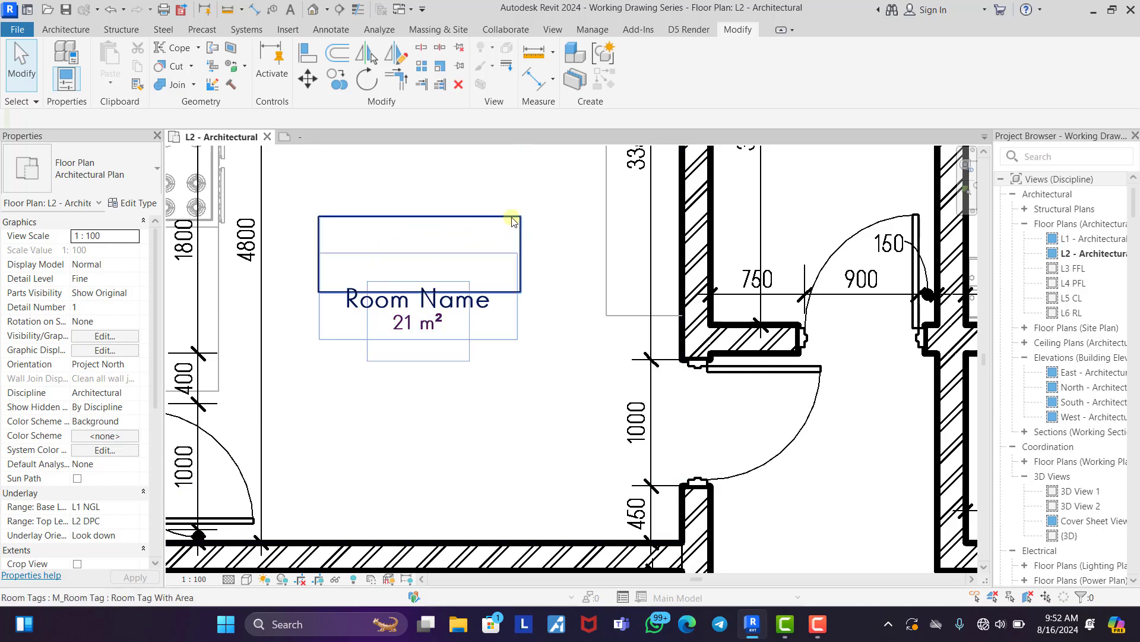
Move both labels up together in the room tag family and reload it into the project, overwriting the existing version and its parameter values.
click(317, 137)
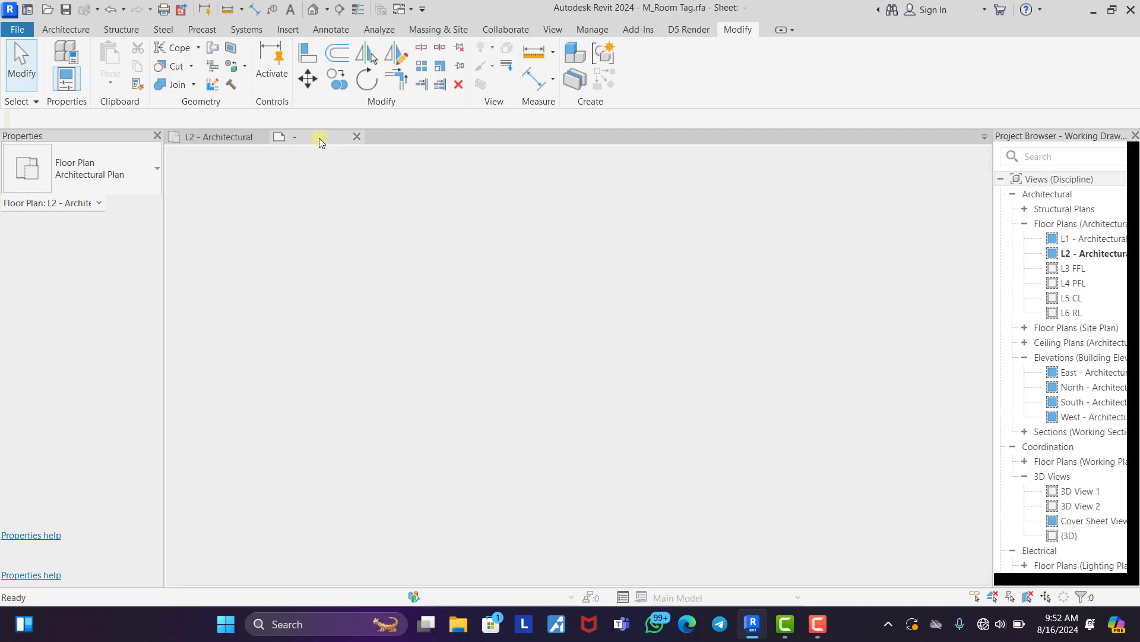
scroll(414, 316, down, 3)
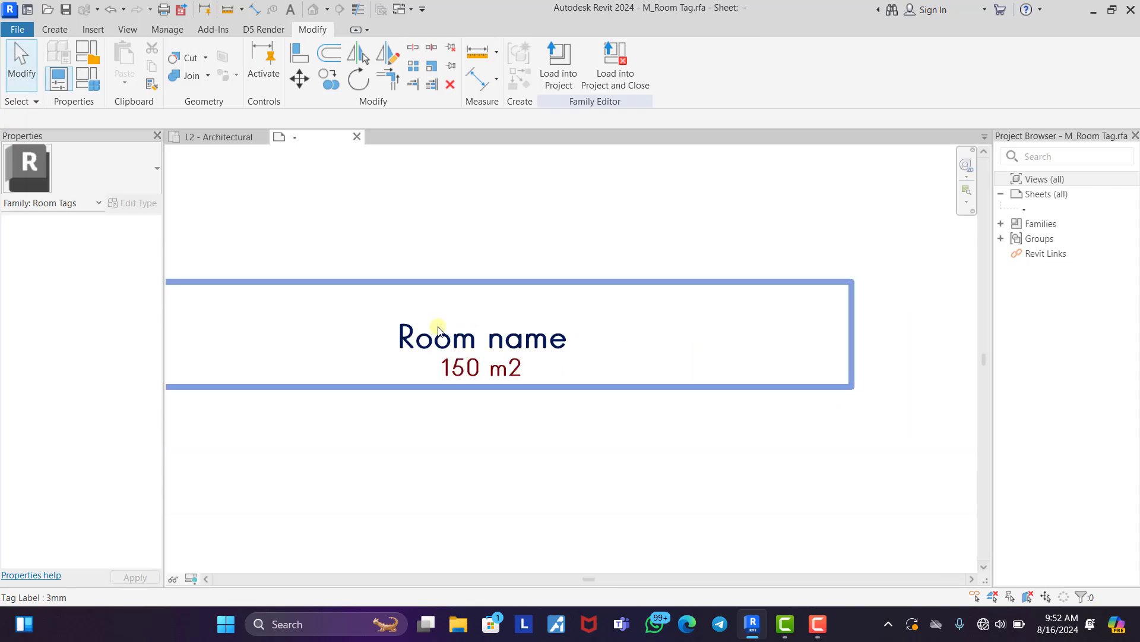
drag(537, 271, 470, 388)
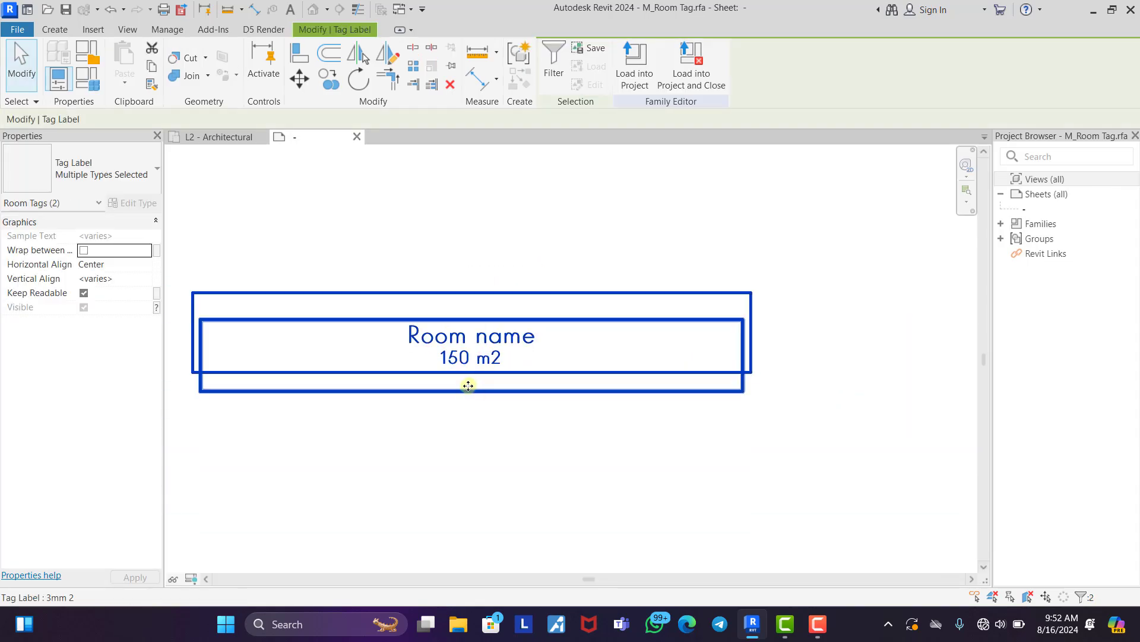
key(Up)
key(Up)
key(Up)
key(Up)
key(Up)
key(Up)
key(Up)
key(Up)
key(Up)
key(Up)
key(Up)
key(Up)
key(Up)
key(Up)
key(Up)
key(Up)
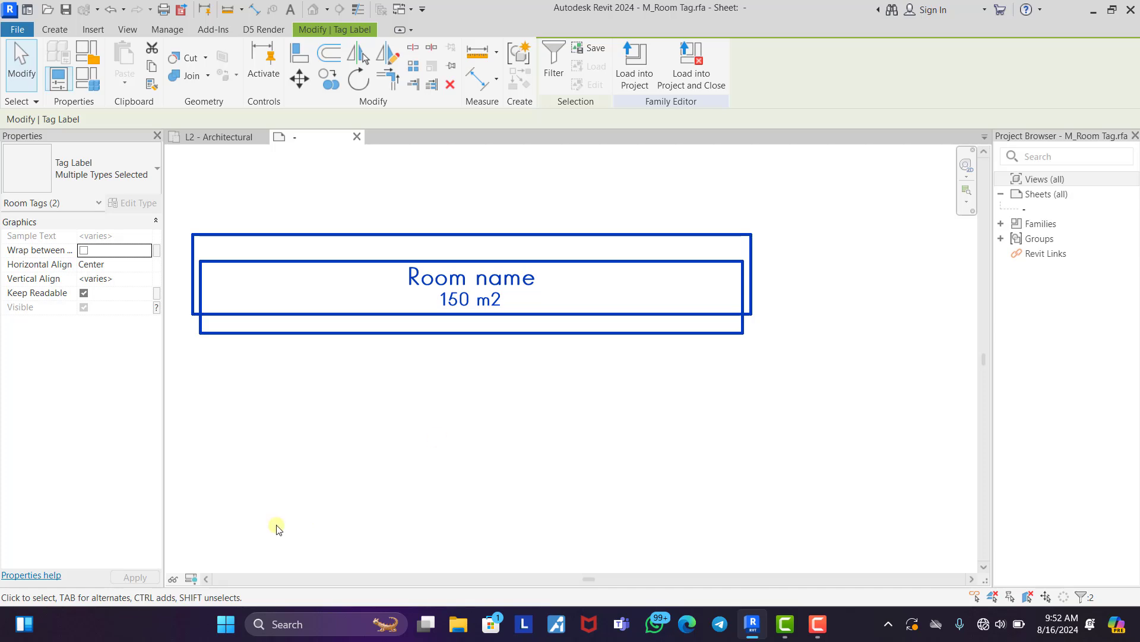
click(606, 178)
click(565, 68)
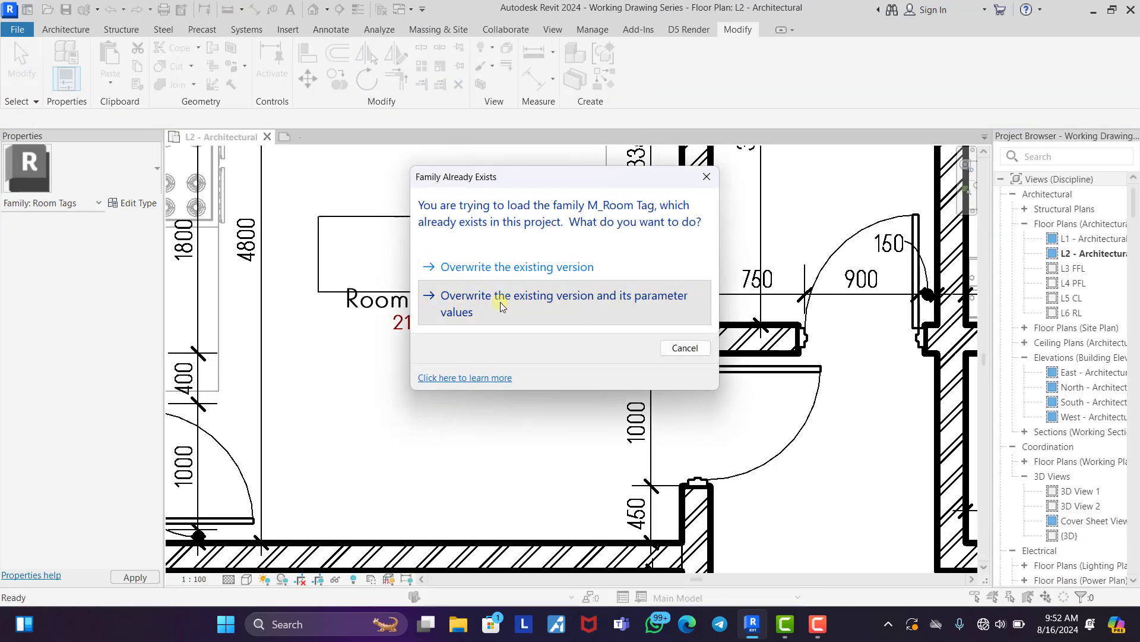
click(502, 297)
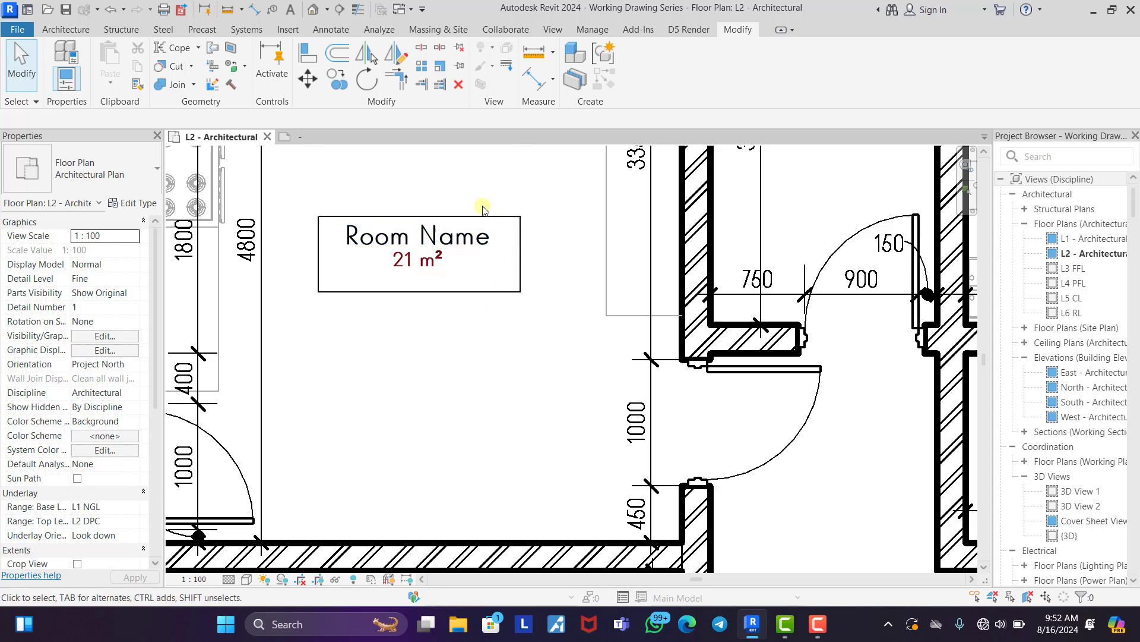
Review the volume, room number and area display parameters of the kitchen tag's Room Tag With Area type.
click(497, 246)
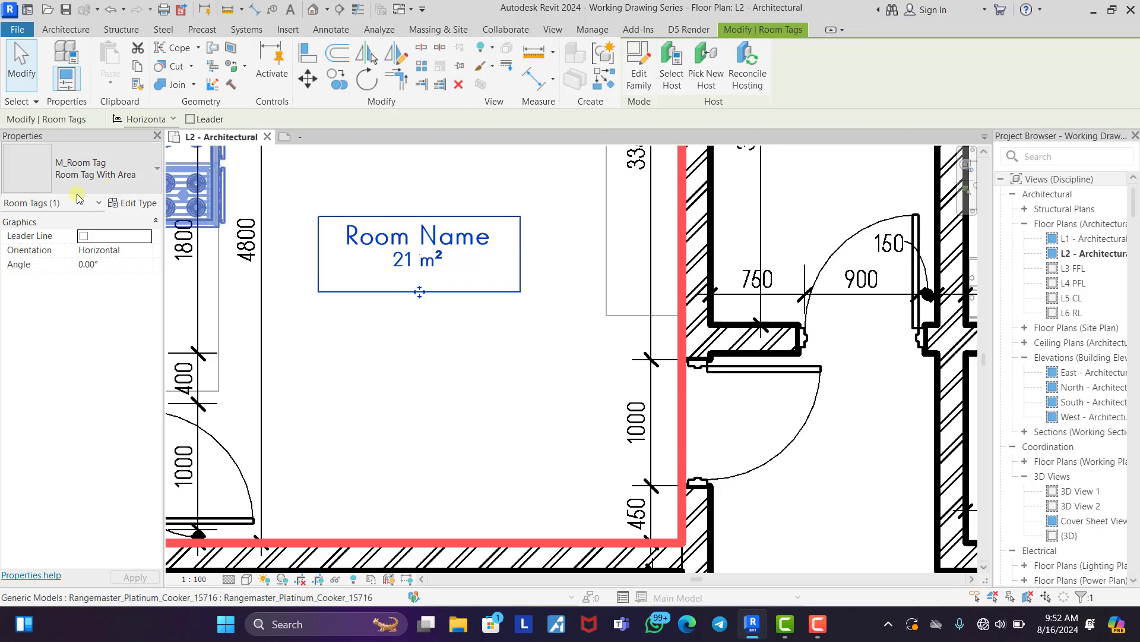
click(129, 202)
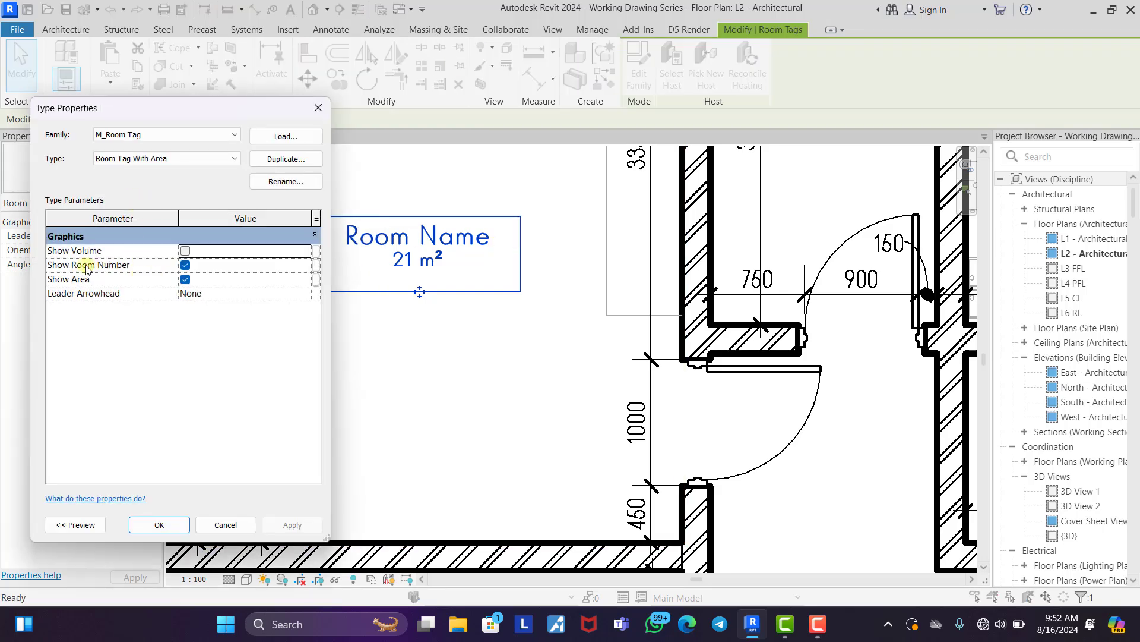
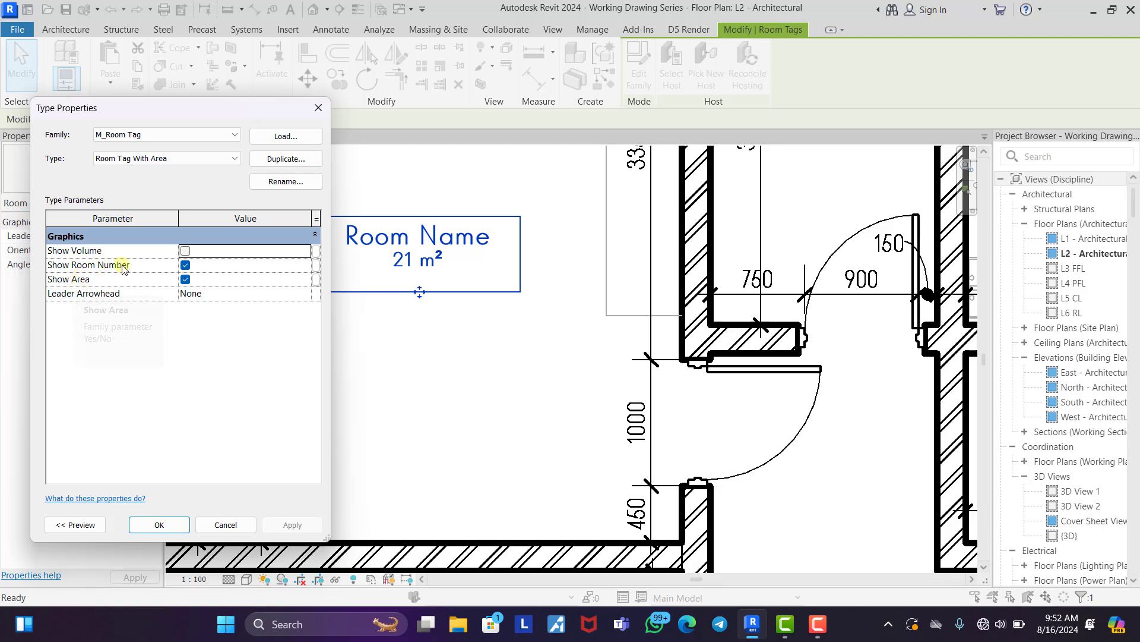
click(160, 525)
scroll(413, 382, down, 4)
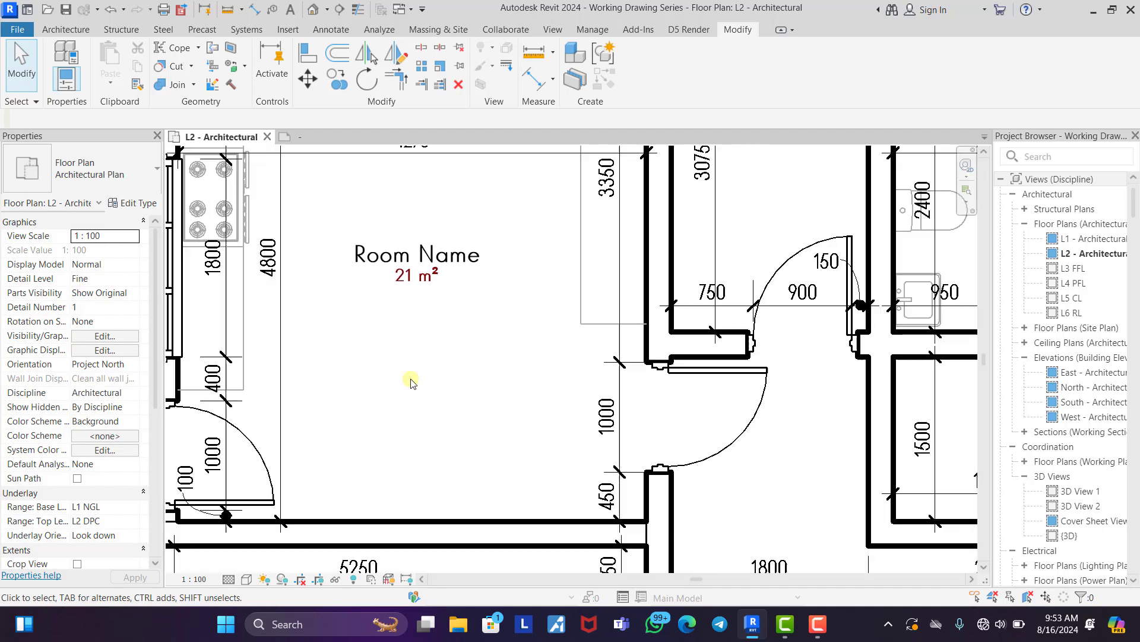
scroll(424, 369, down, 1)
scroll(426, 346, up, 3)
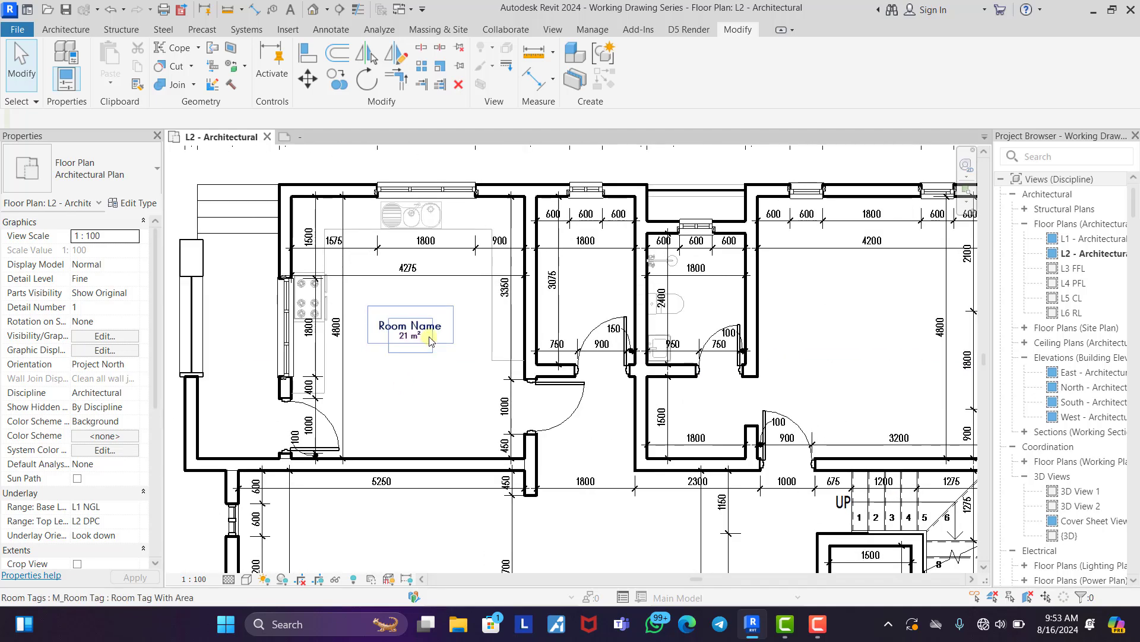
click(430, 340)
key(c)
key(s)
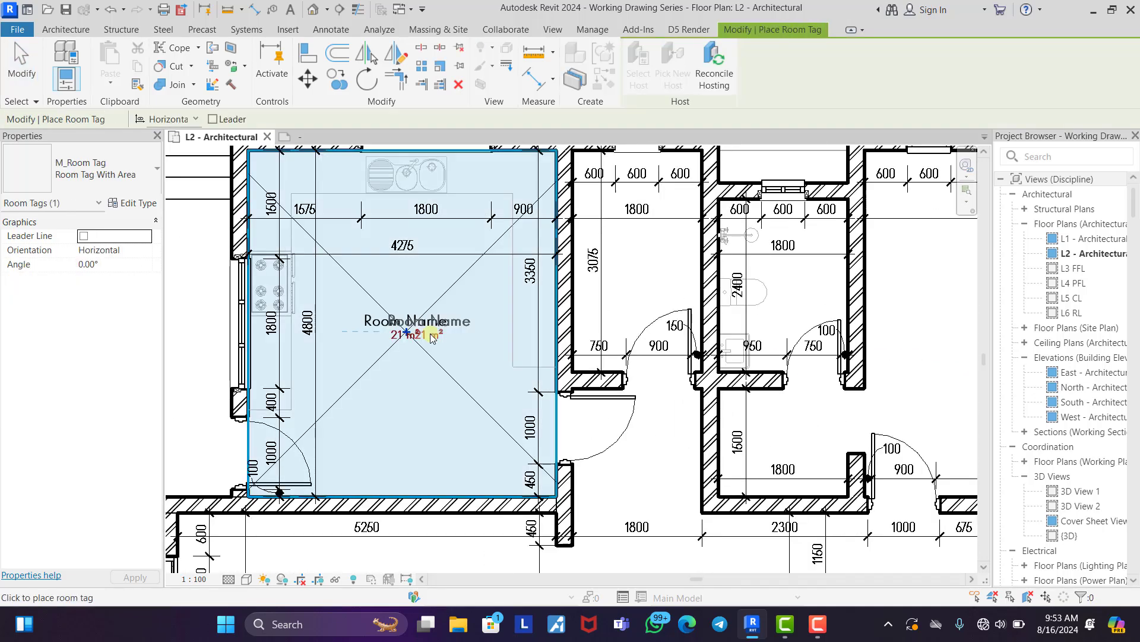
scroll(629, 266, up, 3)
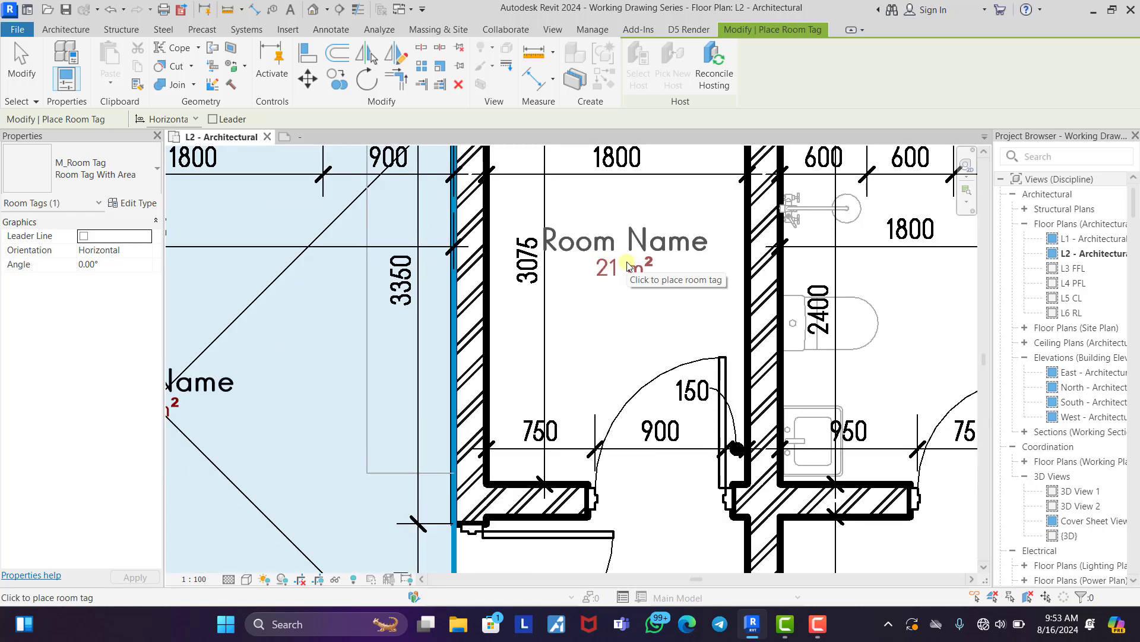
key(Escape)
scroll(450, 272, down, 2)
click(319, 337)
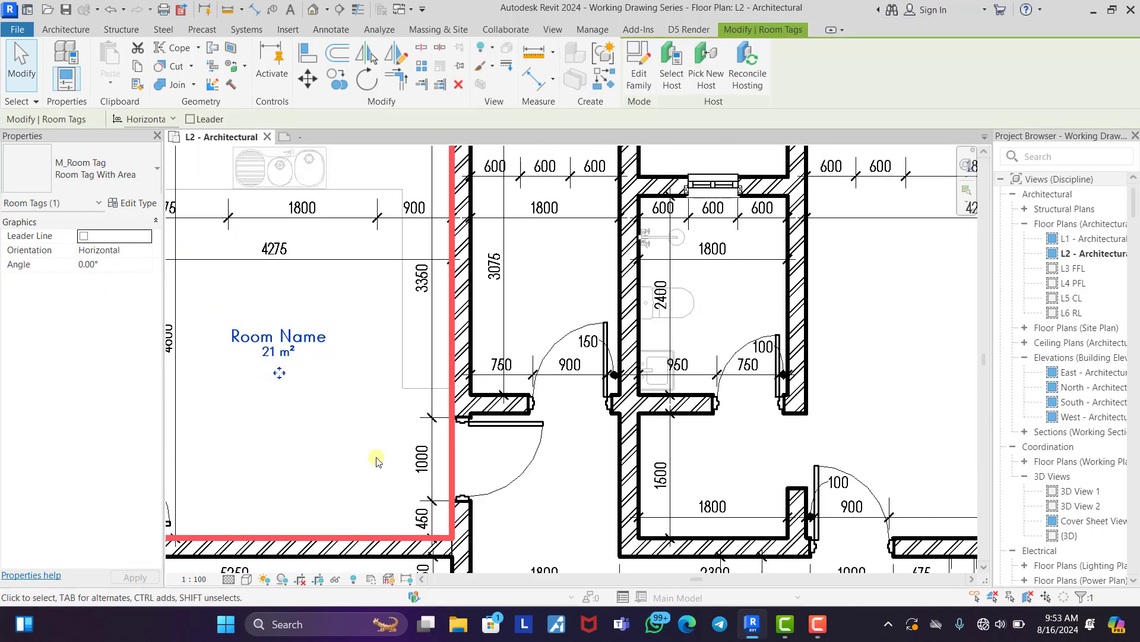
Place tagged rooms in the narrow 1800-wide room beside the kitchen, the adjoining bathroom and the large bedroom above the stairs.
click(324, 445)
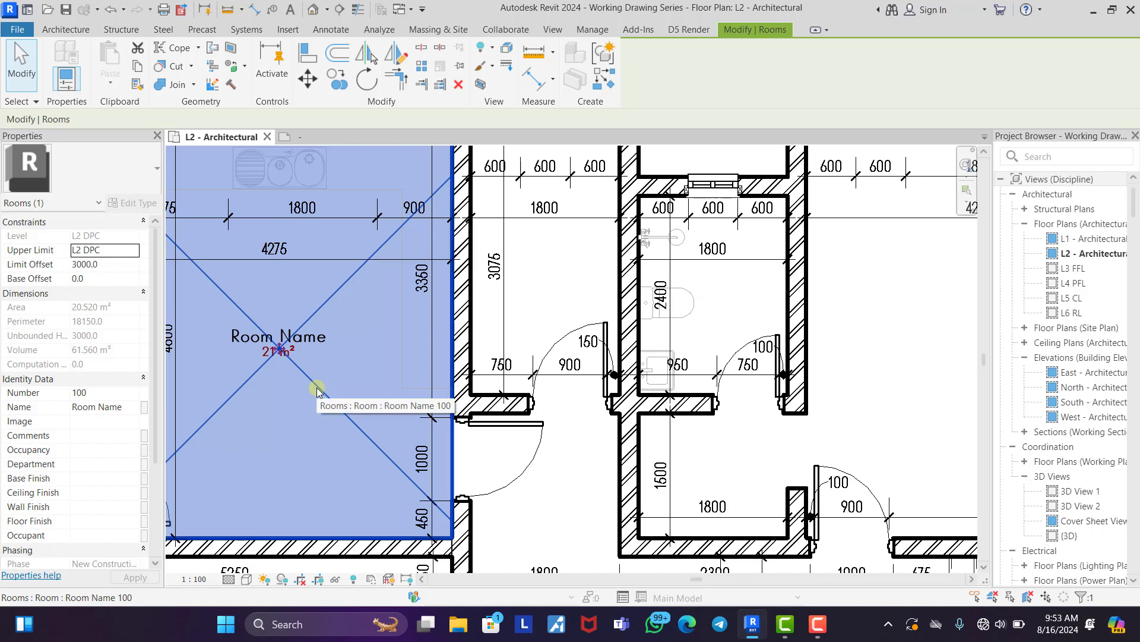
key(r)
key(m)
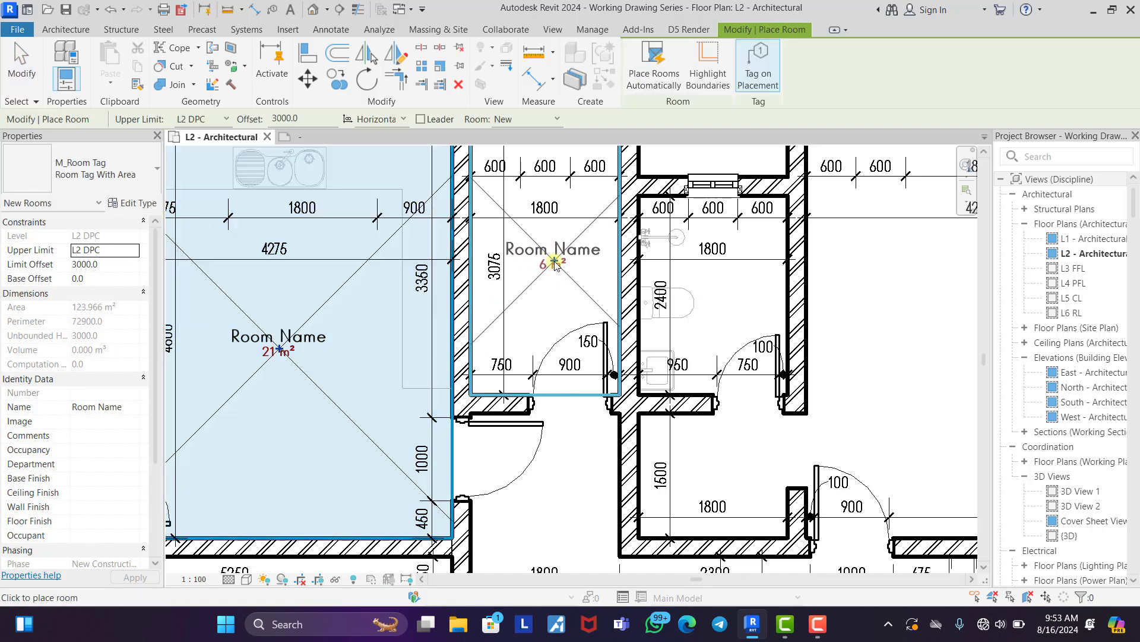
scroll(555, 257, up, 1)
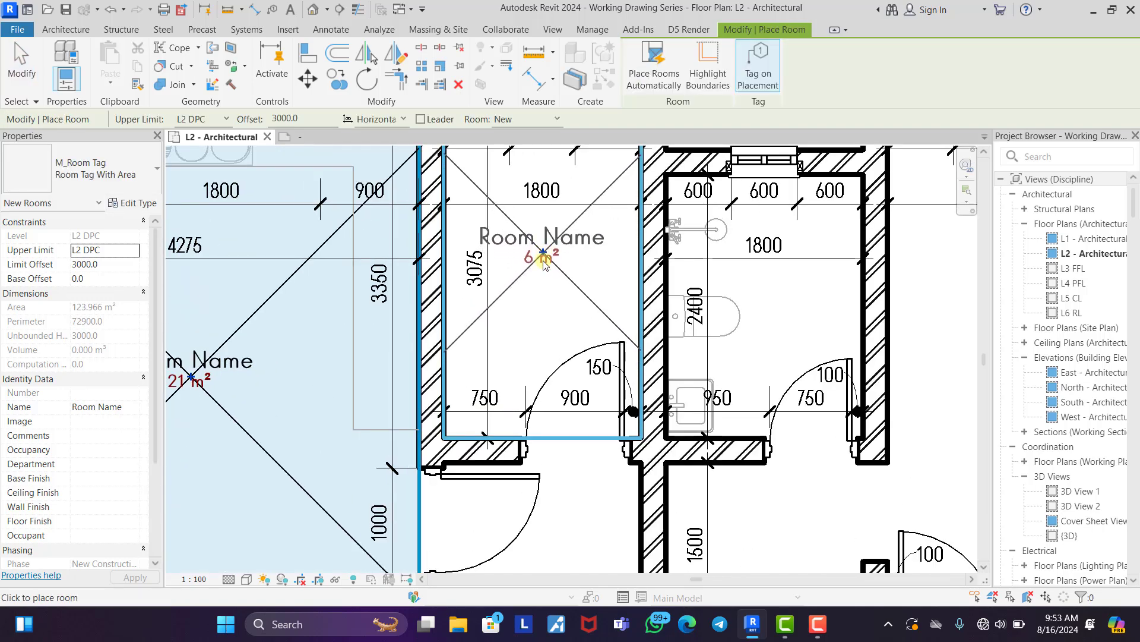
click(538, 263)
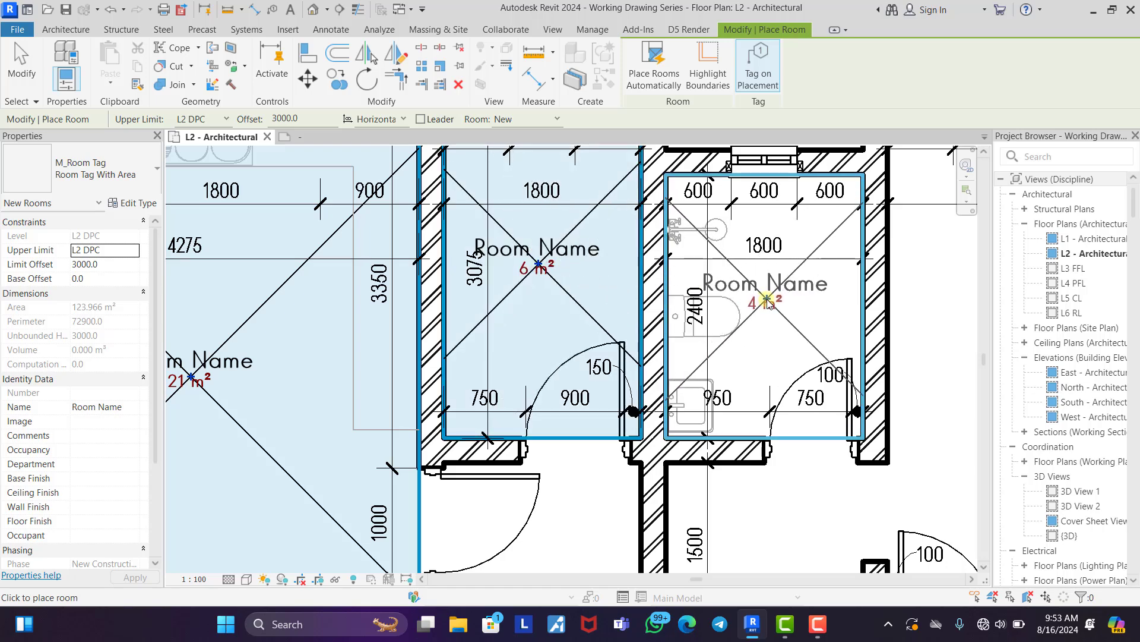
scroll(467, 250, down, 4)
scroll(666, 273, down, 1)
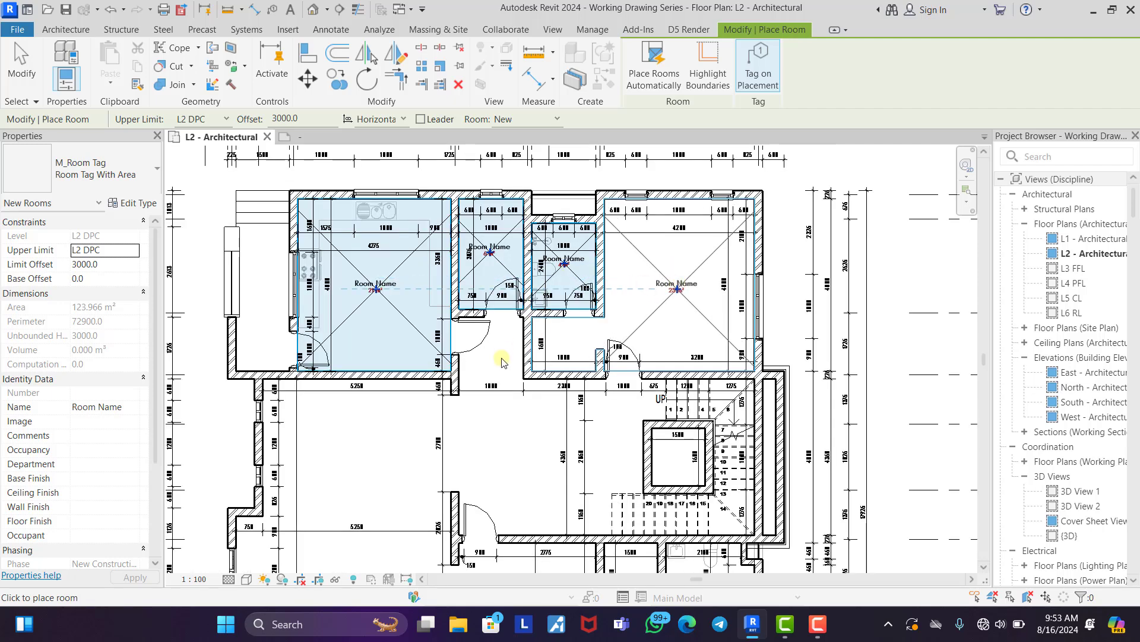
Place tagged rooms in the bedroom below the stairs and in its attached bathroom.
middle_drag(524, 410, 517, 253)
scroll(523, 259, down, 2)
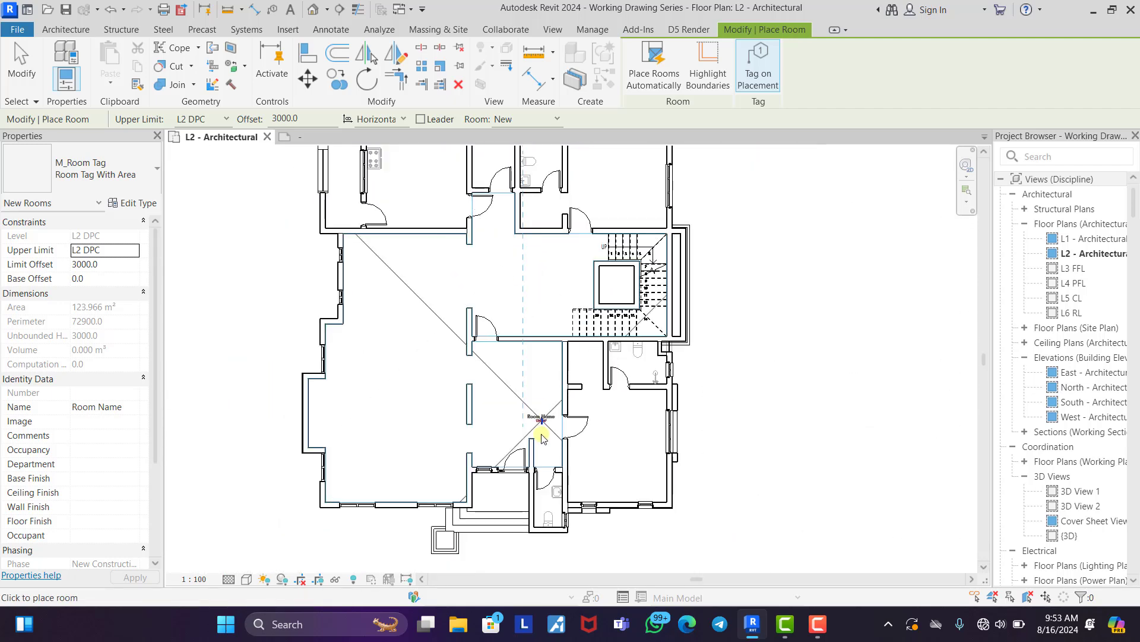
scroll(542, 438, up, 5)
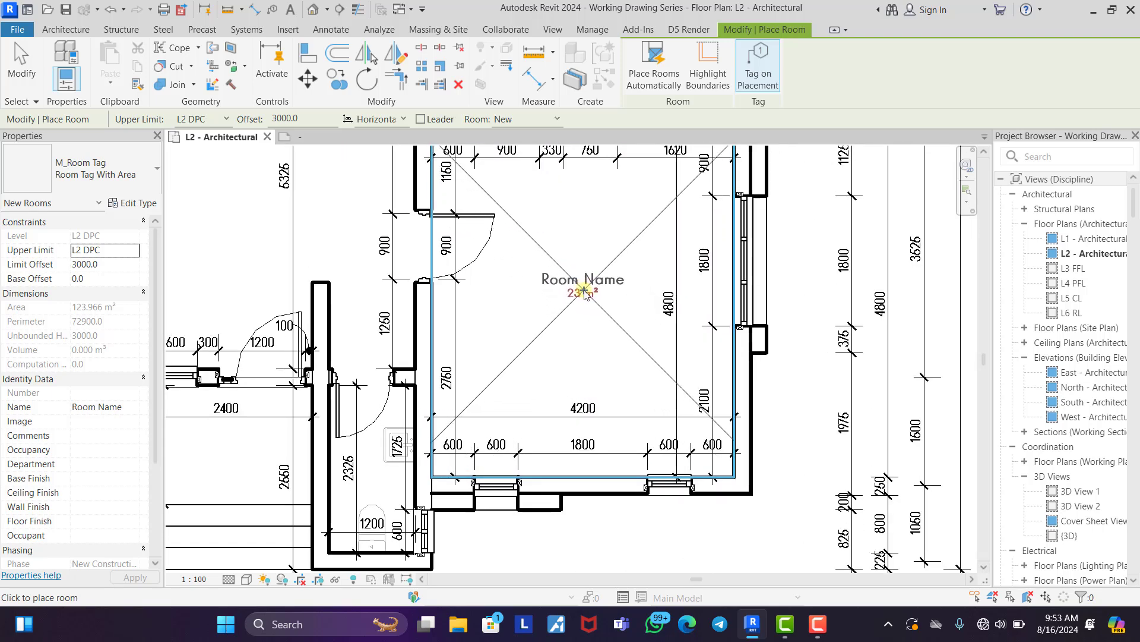
click(585, 292)
middle_drag(585, 292, 586, 499)
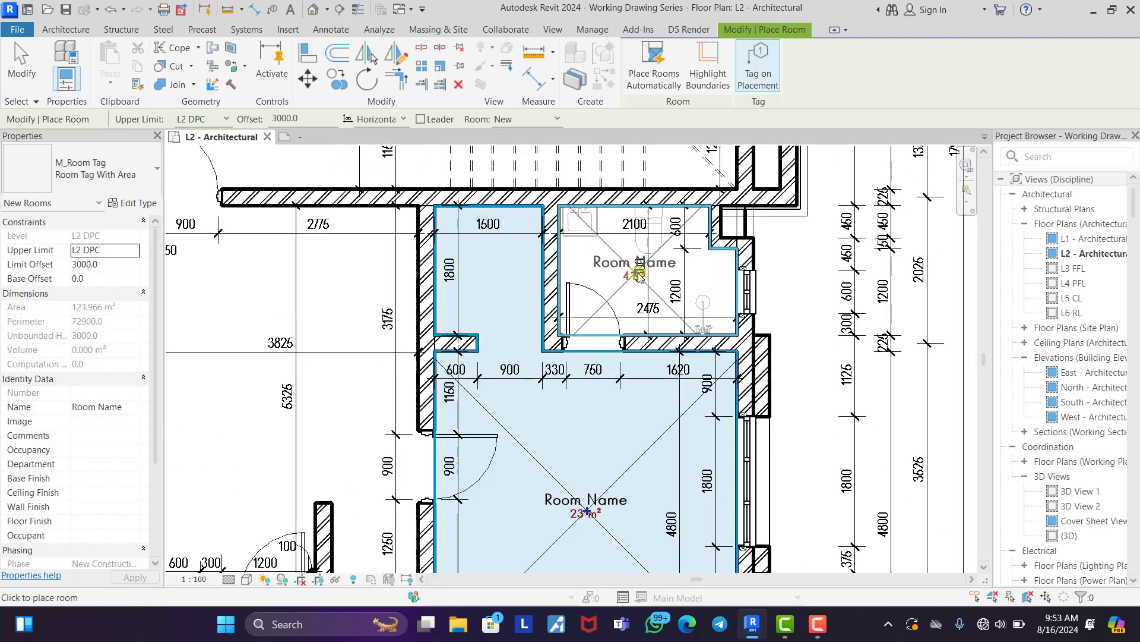
scroll(639, 275, up, 2)
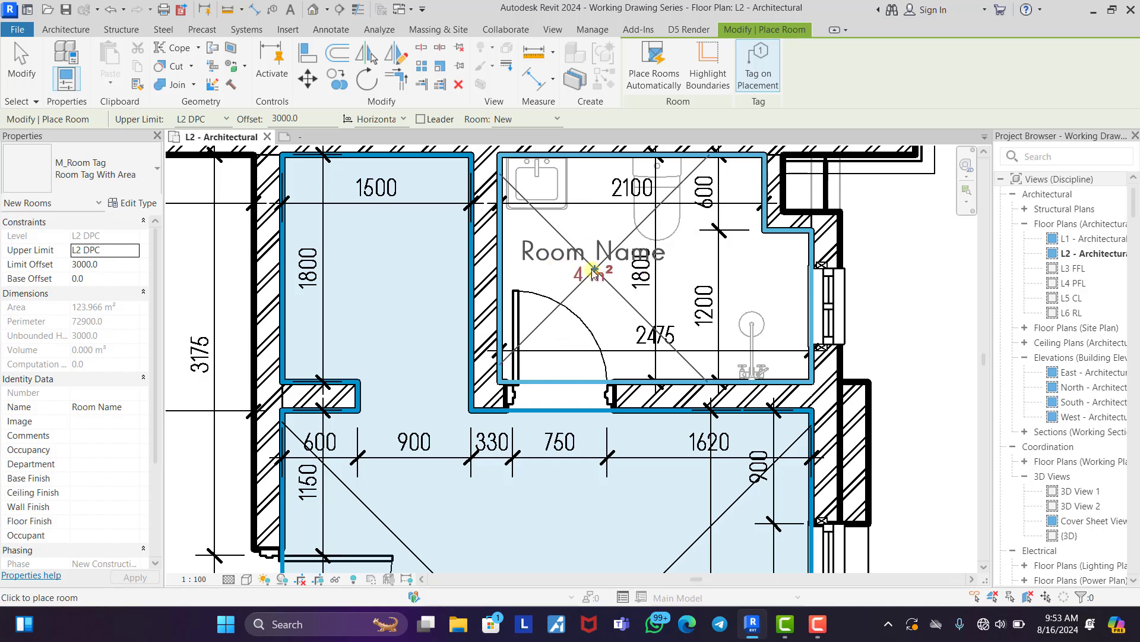
click(588, 278)
scroll(734, 311, down, 4)
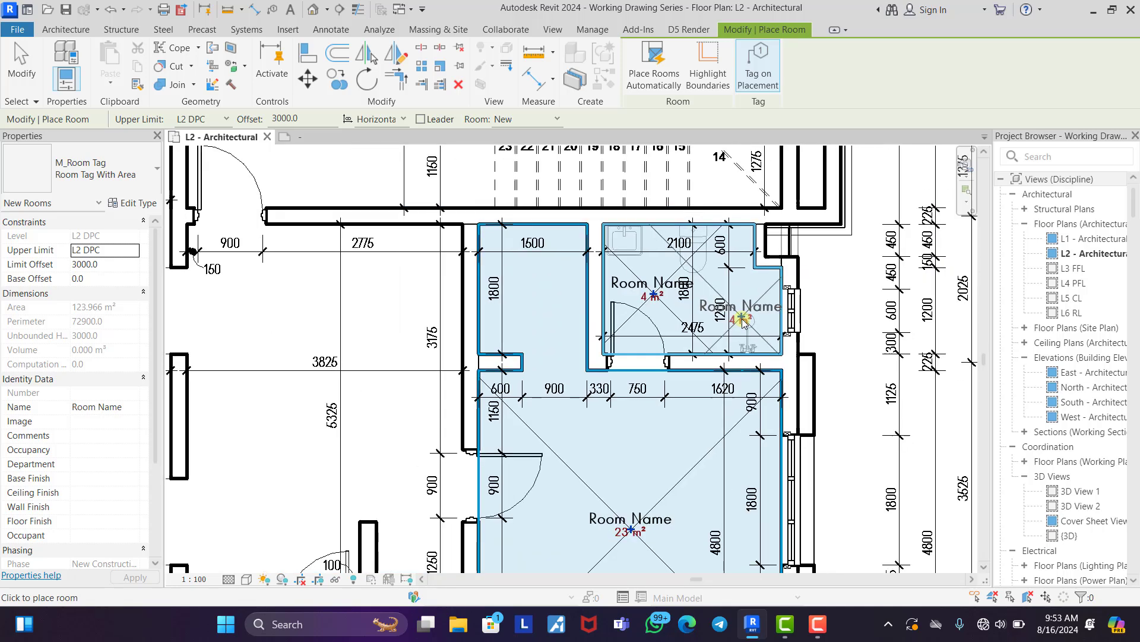
Place a tagged room in the 1200-wide toilet beside the entrance porch.
scroll(600, 531, up, 5)
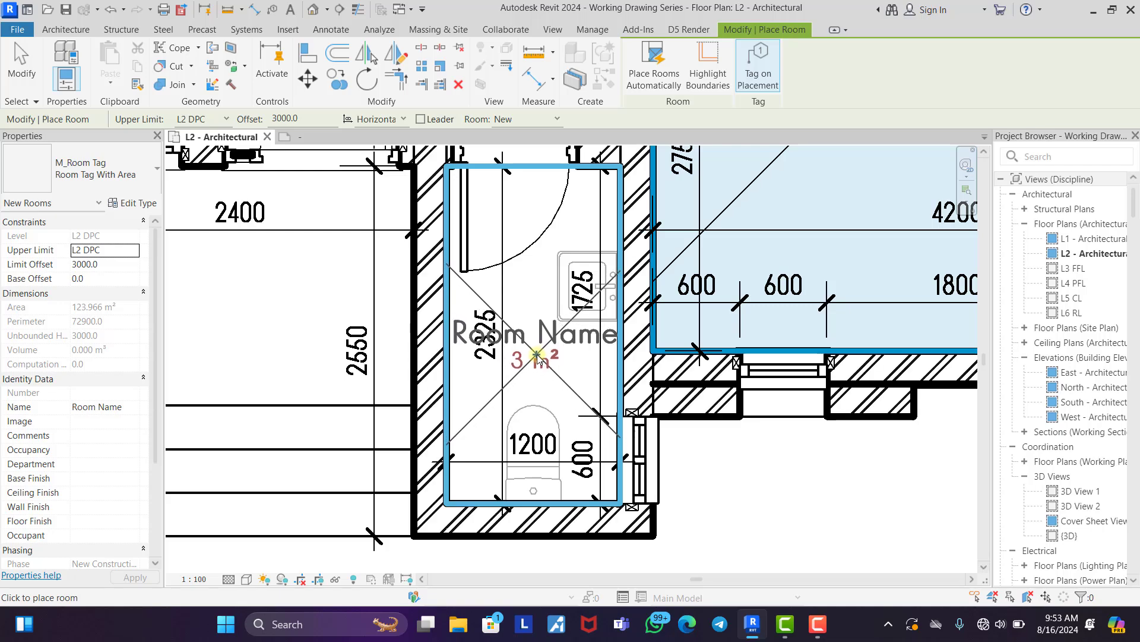
click(536, 355)
scroll(537, 355, down, 5)
middle_drag(552, 422, 607, 541)
Place a tagged room in the 1500-wide shaft enclosed by the staircase and end room placement.
middle_drag(582, 318, 540, 443)
scroll(682, 275, up, 3)
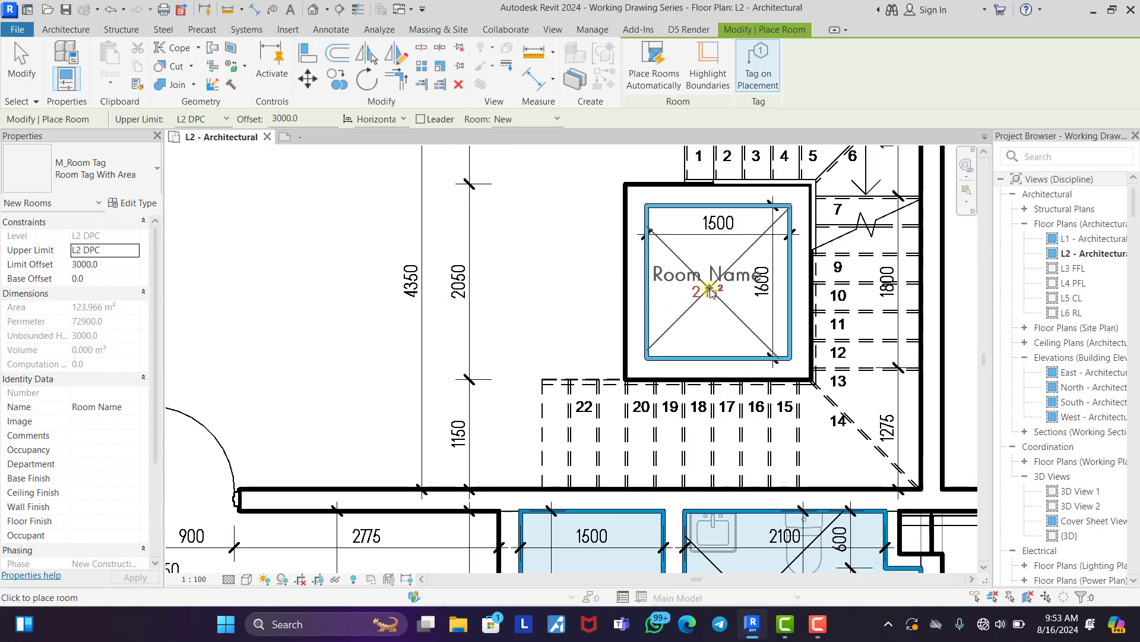
scroll(710, 289, up, 3)
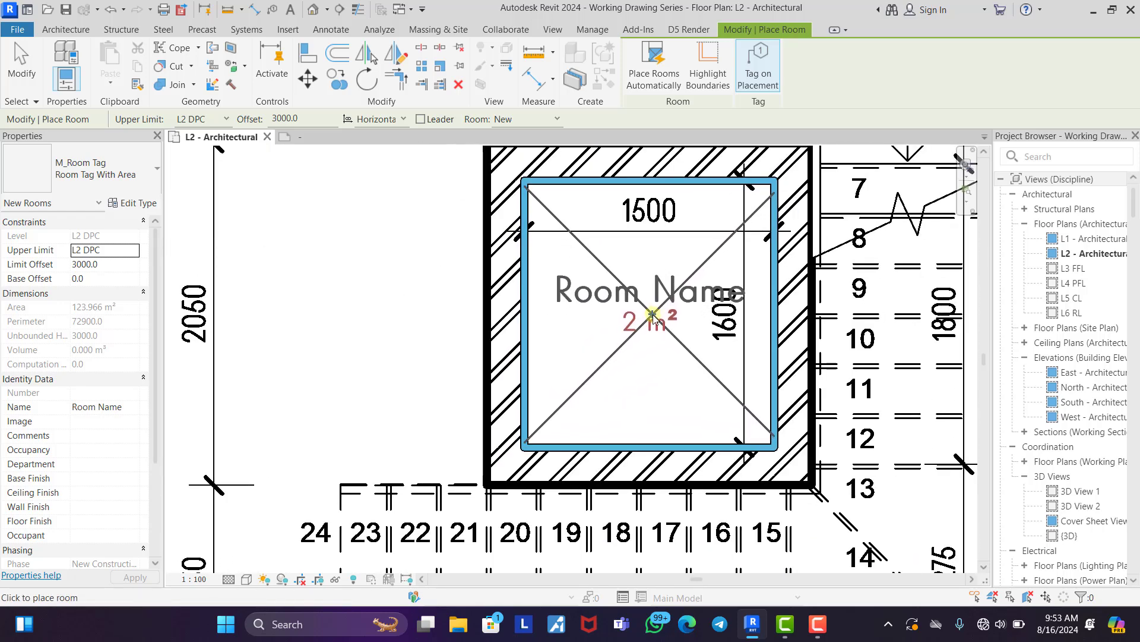
click(651, 315)
scroll(652, 315, down, 5)
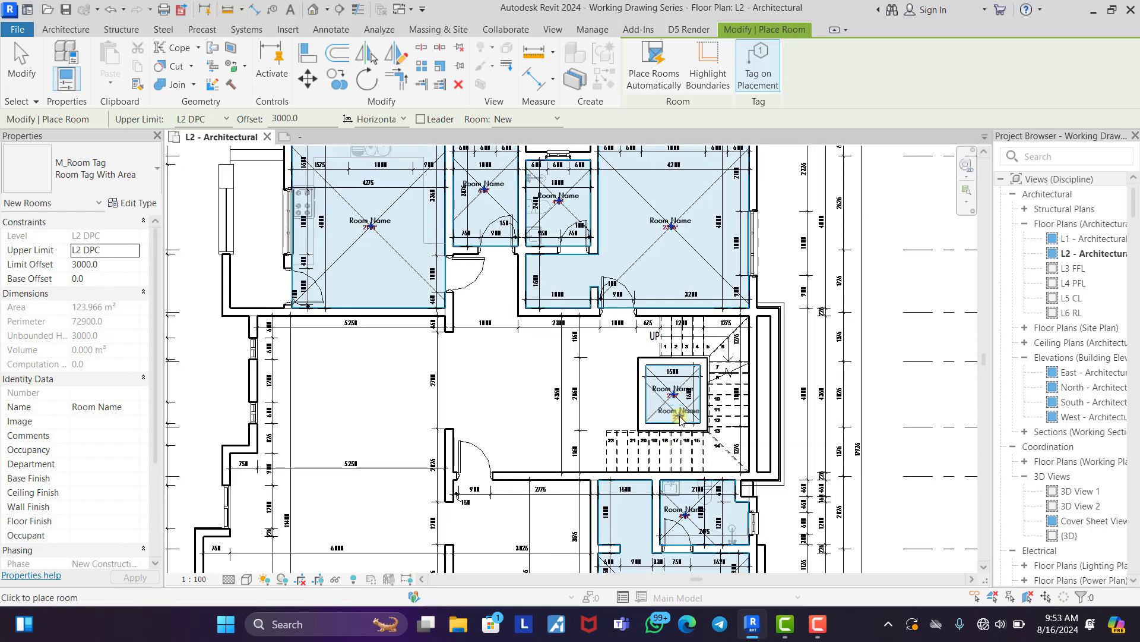
middle_drag(585, 386, 607, 284)
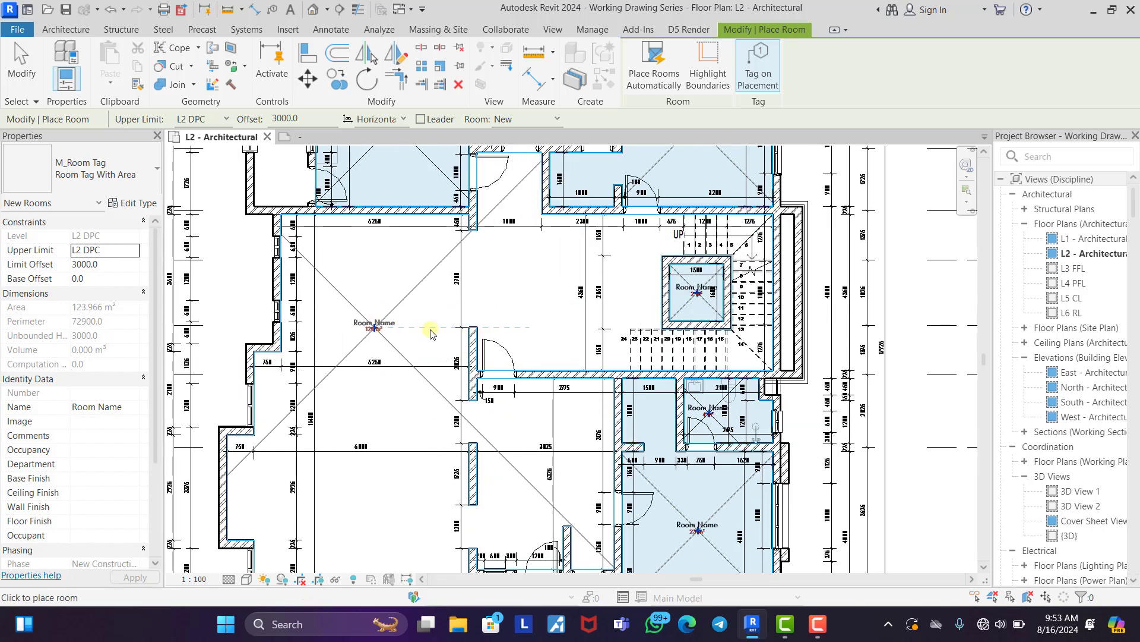
scroll(505, 309, down, 2)
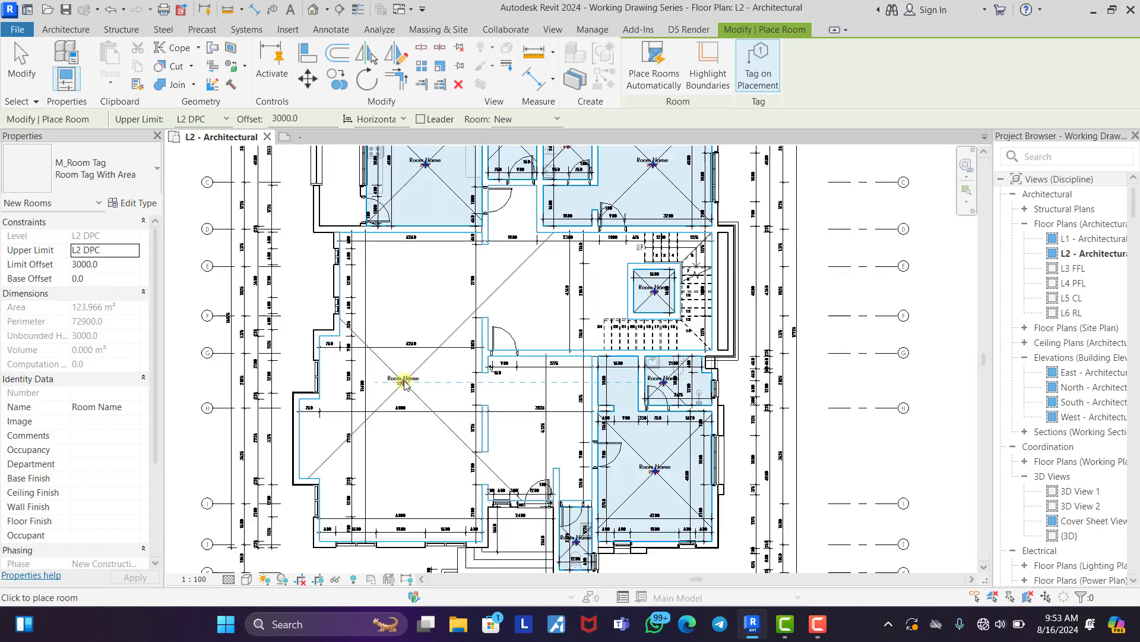
scroll(404, 383, up, 2)
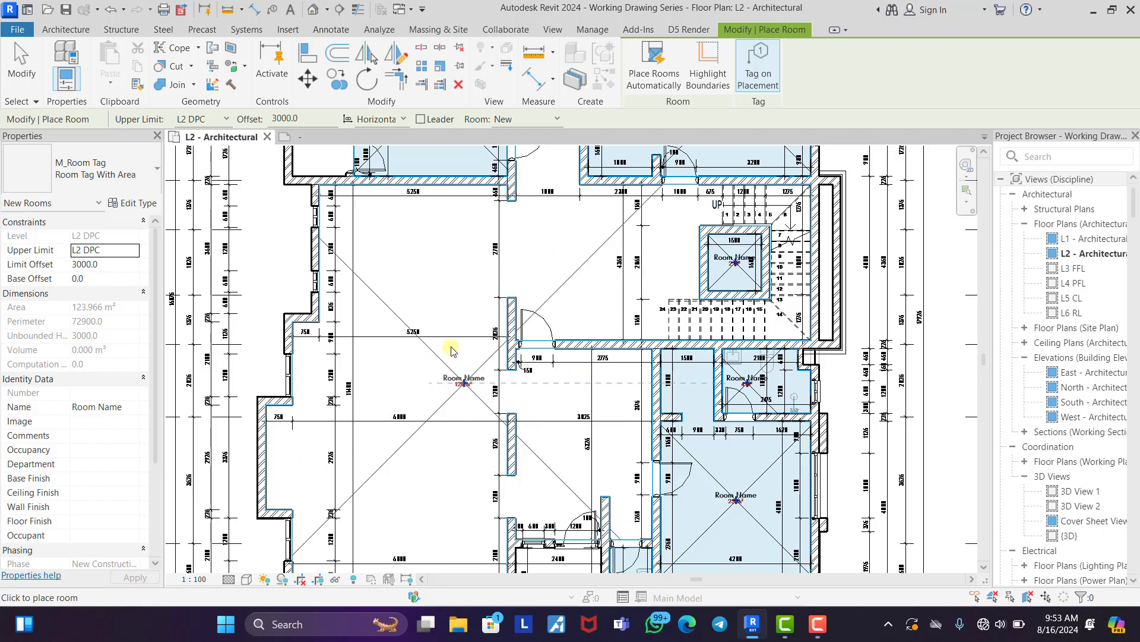
key(Escape)
key(Escape)
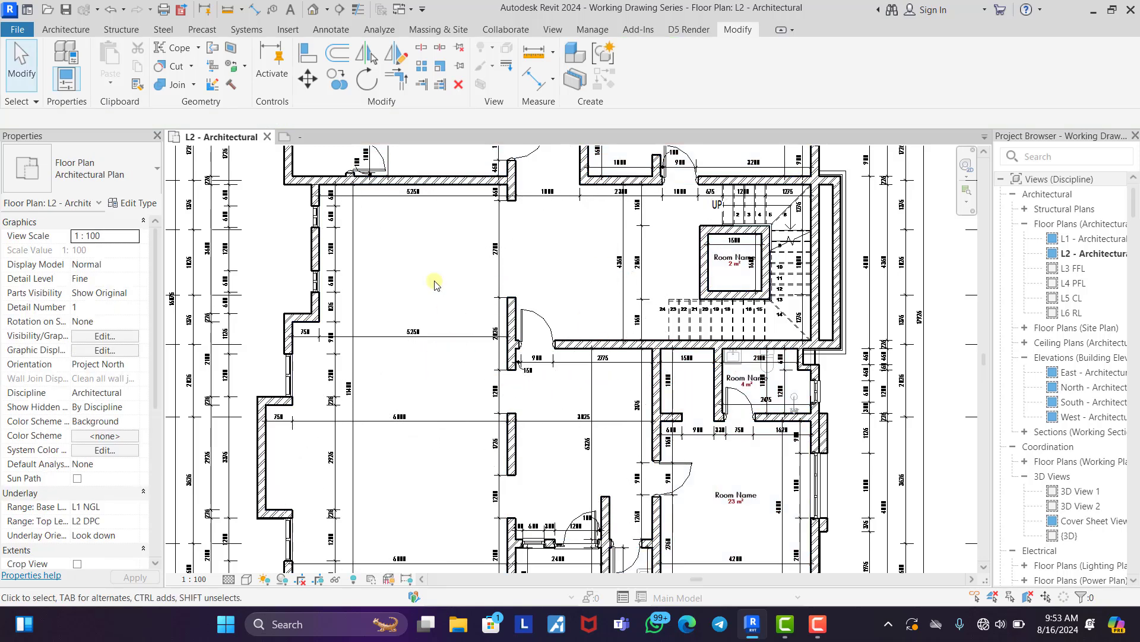
Draw a 5250 mm horizontal room separation line across the open living area, from the outer wall corner to the inner partition wall.
click(91, 31)
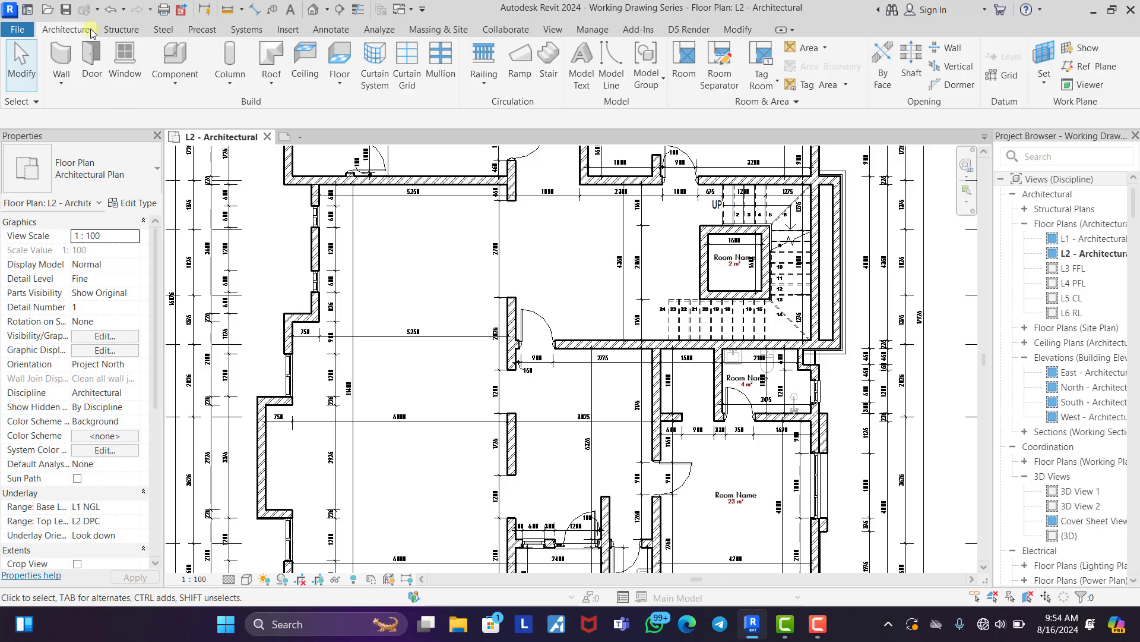
click(720, 59)
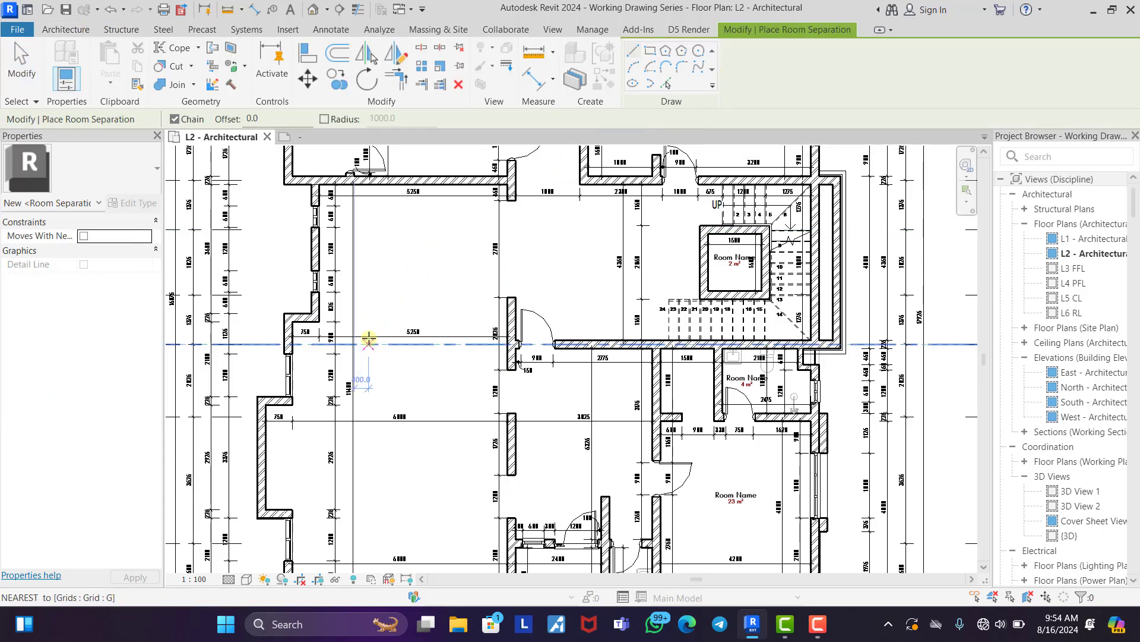
scroll(300, 333, up, 3)
click(322, 284)
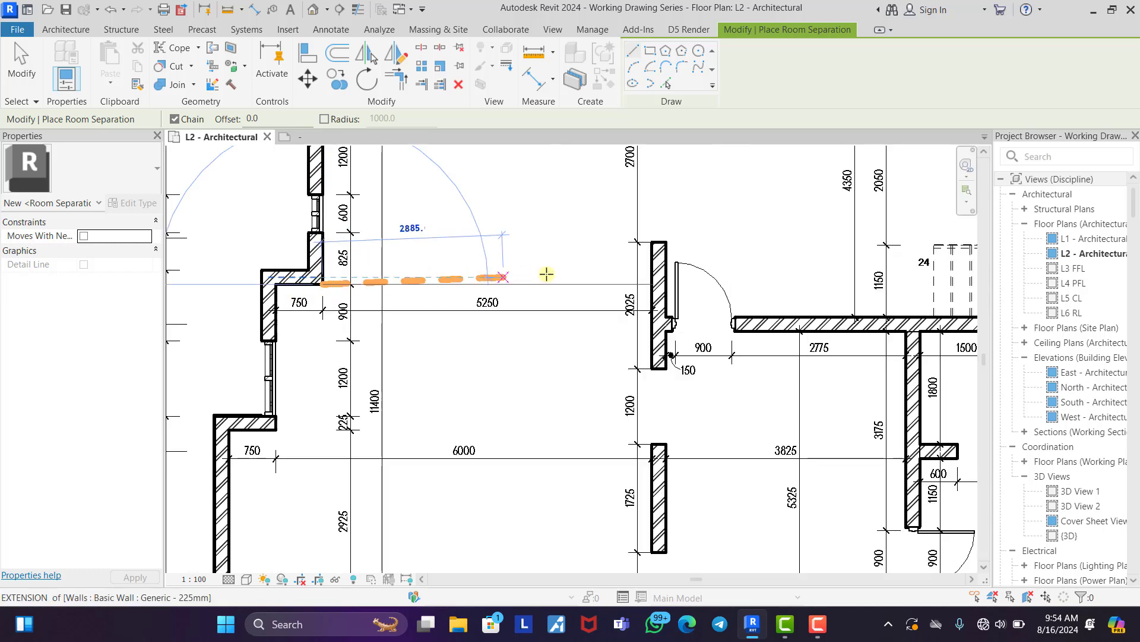
click(651, 285)
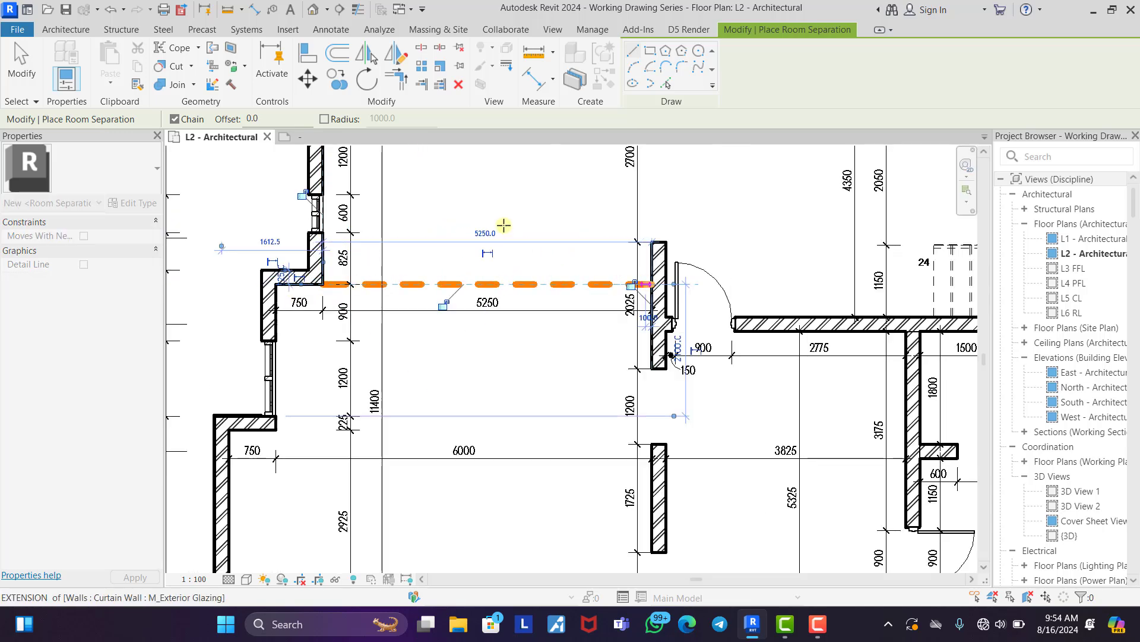
right_click(506, 213)
click(539, 229)
scroll(472, 370, down, 3)
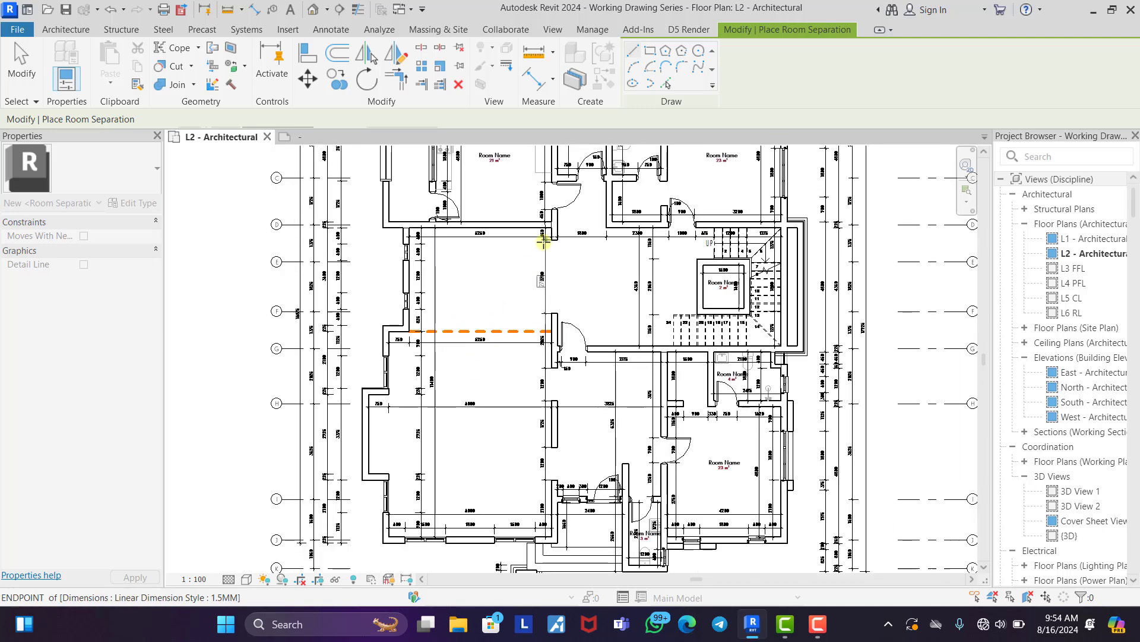
Draw a 2700 mm vertical room separation line across the wide opening between the area below the kitchen and the stair hall.
scroll(555, 236, up, 4)
click(565, 236)
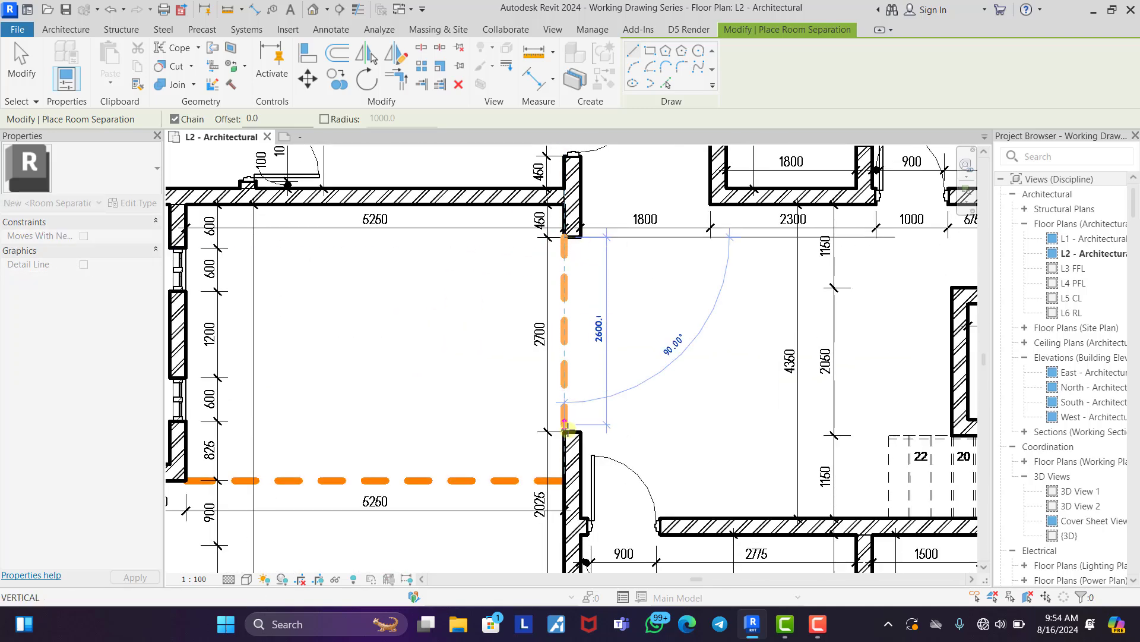
click(563, 430)
scroll(416, 357, down, 1)
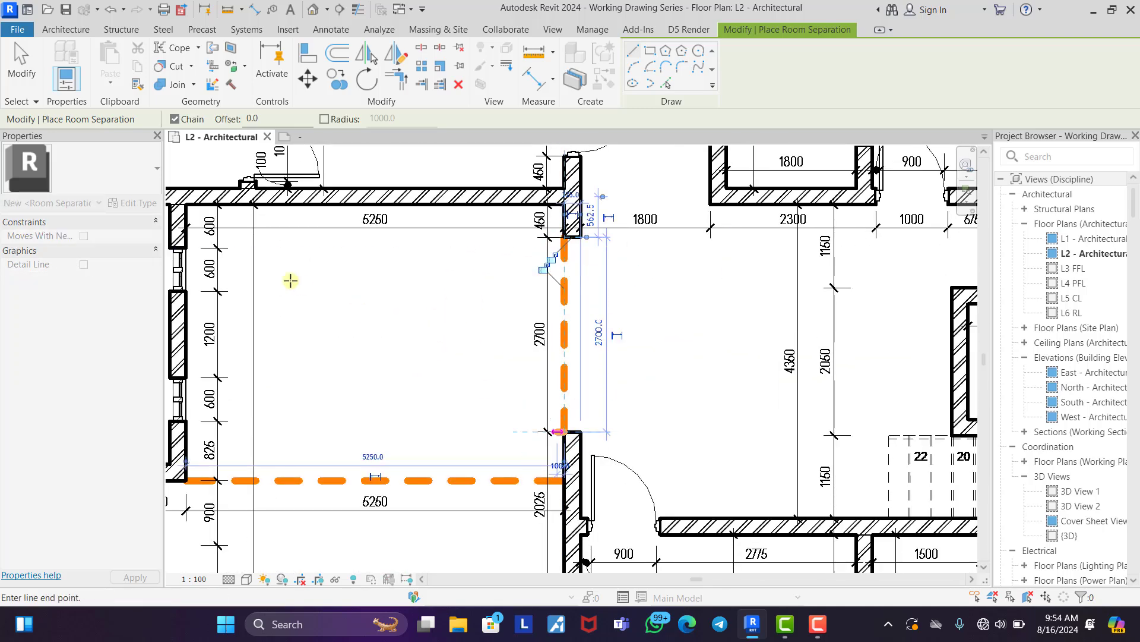
right_click(293, 287)
click(326, 291)
scroll(412, 245, down, 2)
Draw a 1200 mm room separation line across the upper of the two openings between the living area and the entrance hall.
scroll(413, 245, down, 2)
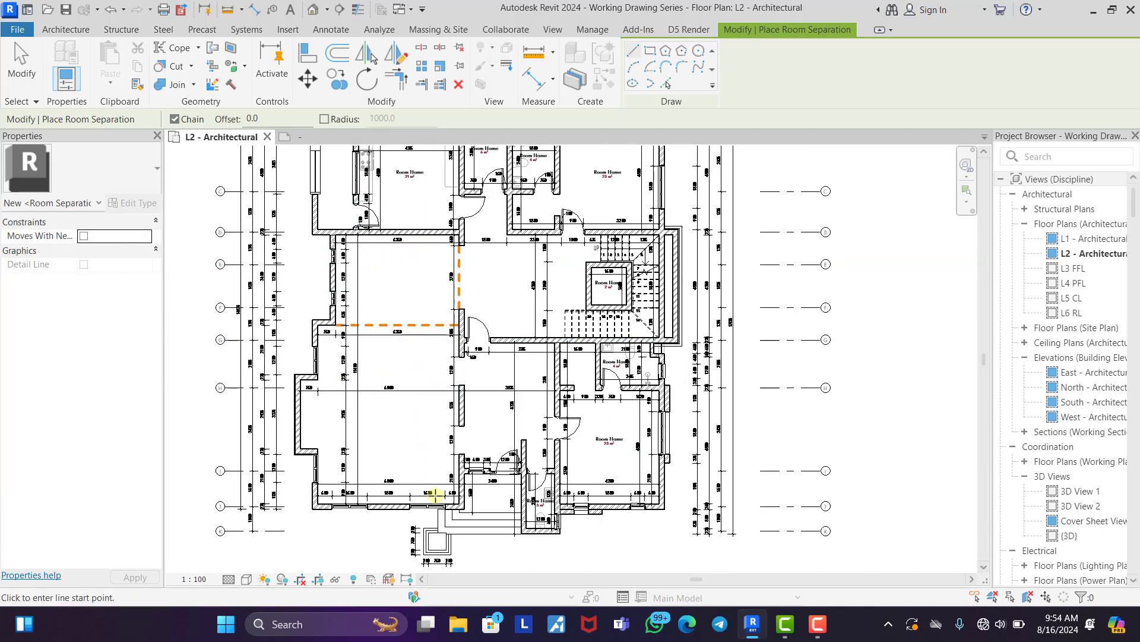
scroll(445, 387, up, 2)
scroll(484, 178, up, 3)
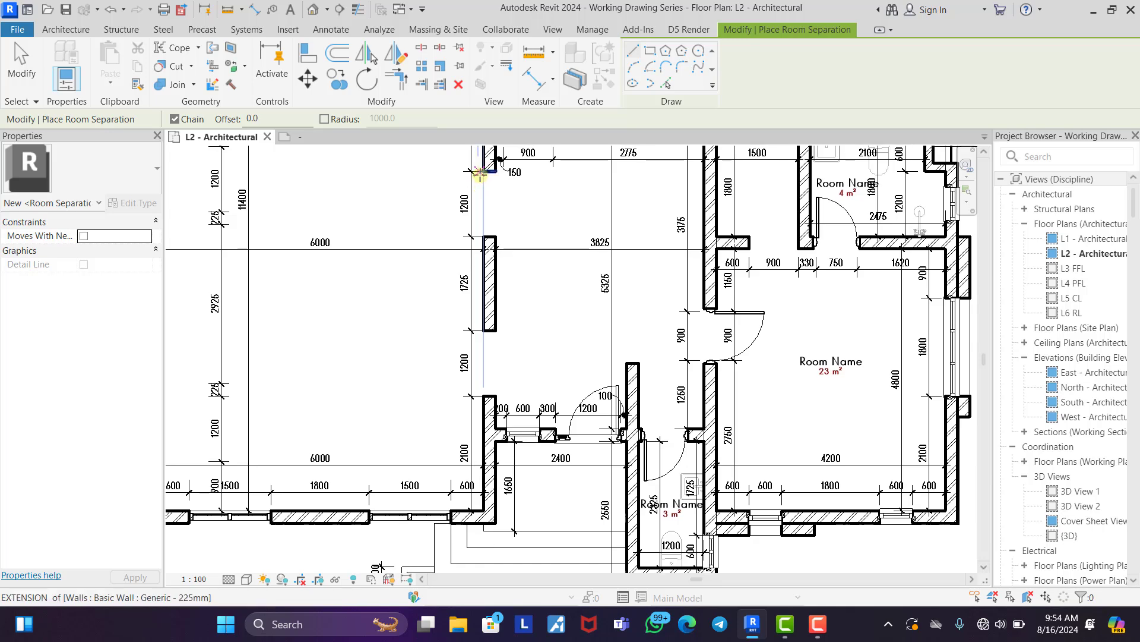
click(480, 173)
scroll(483, 241, up, 3)
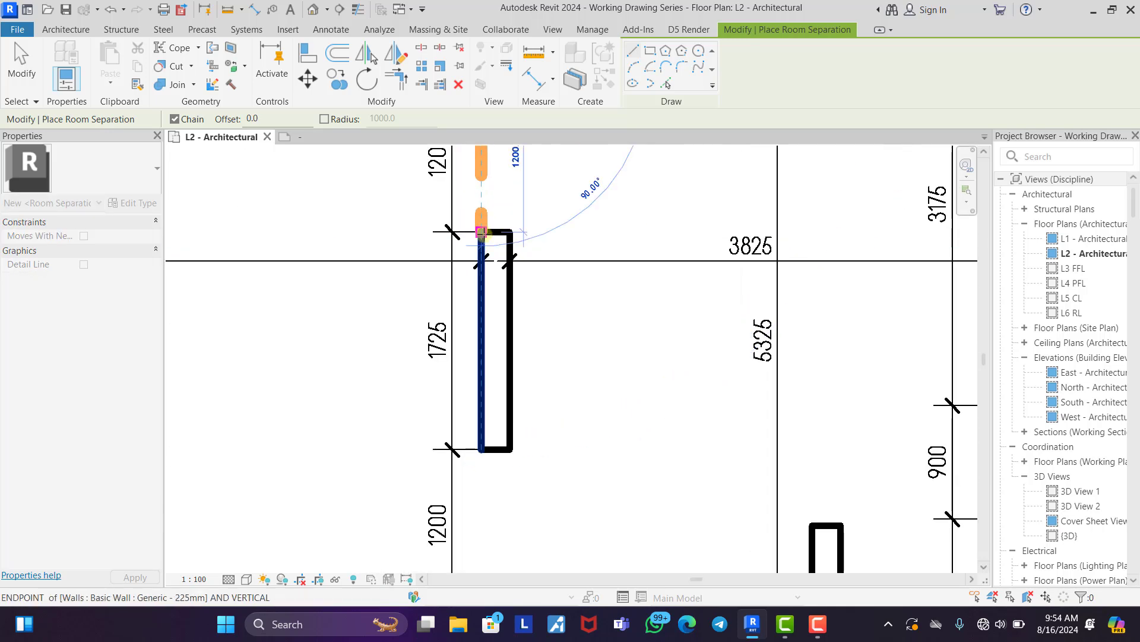
click(482, 231)
right_click(421, 221)
click(447, 229)
scroll(457, 228, down, 2)
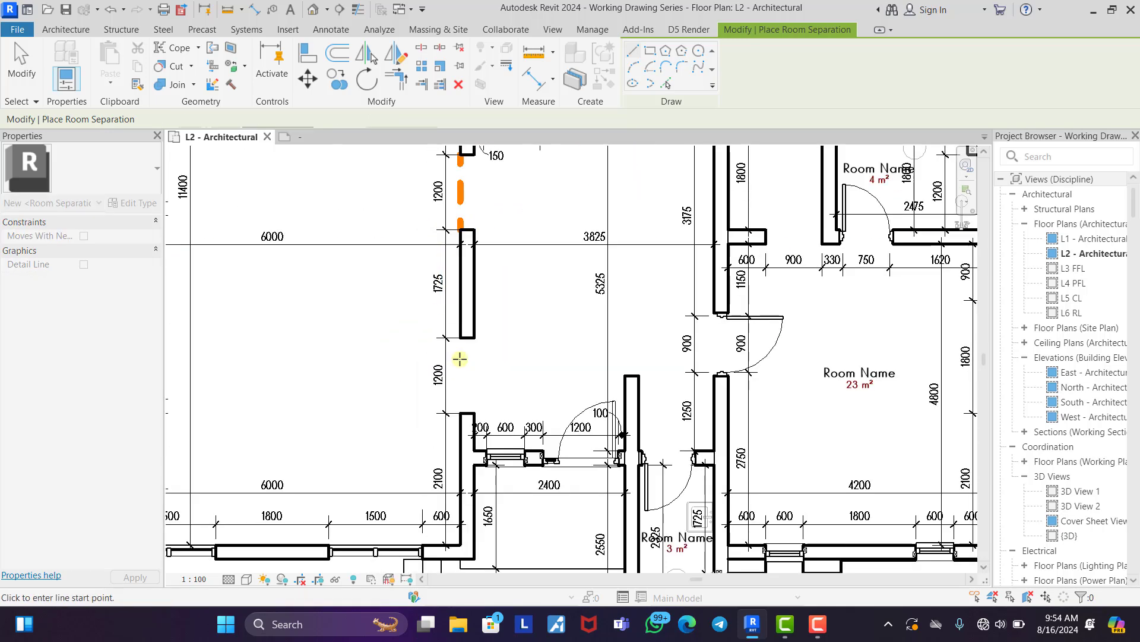
Draw a 1200 mm room separation line across the lower opening between the living area and the entrance hall.
scroll(471, 369, up, 2)
click(462, 450)
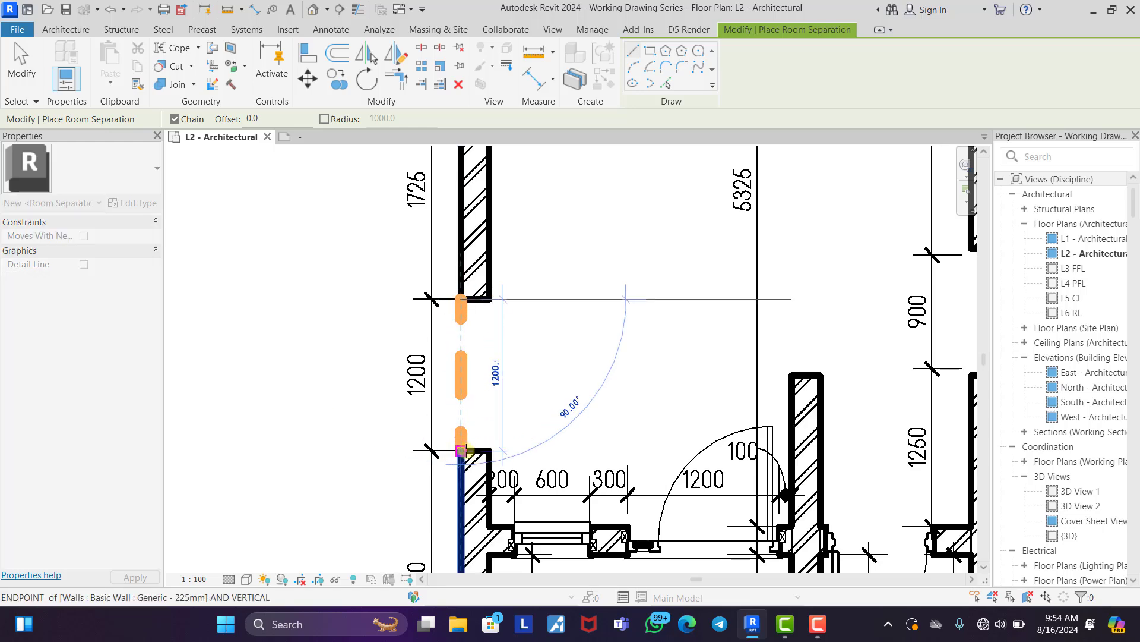
right_click(306, 322)
click(324, 328)
scroll(487, 397, down, 4)
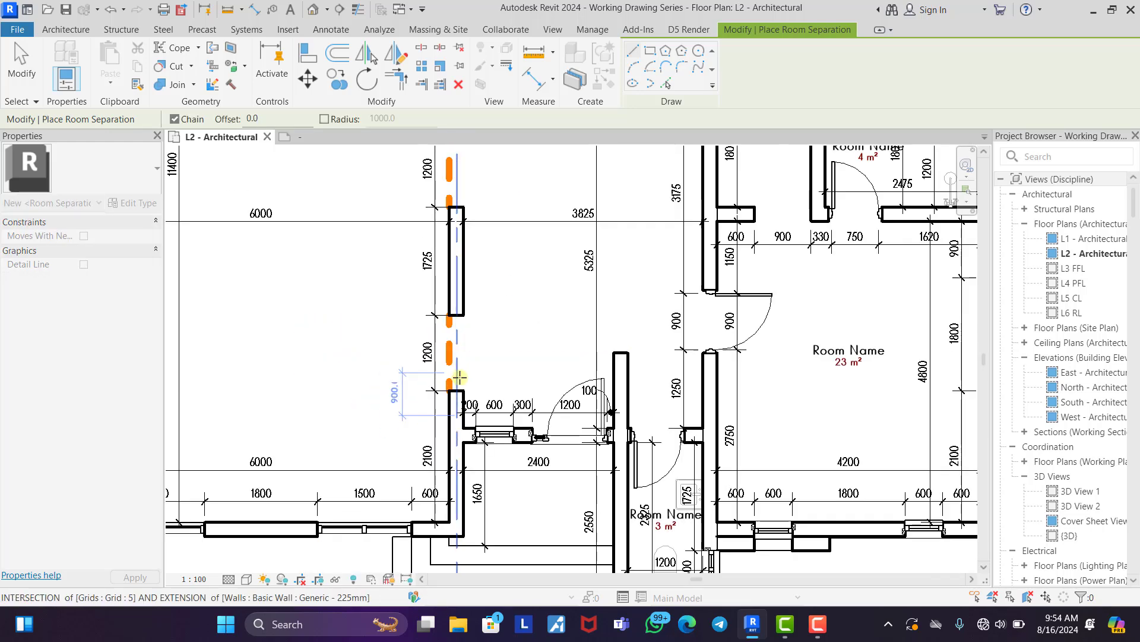
Delete the room separation lines across both 1200 mm openings beside the entrance hall and the 1725 mm wall piece between them.
scroll(473, 321, up, 3)
middle_drag(479, 357, 479, 398)
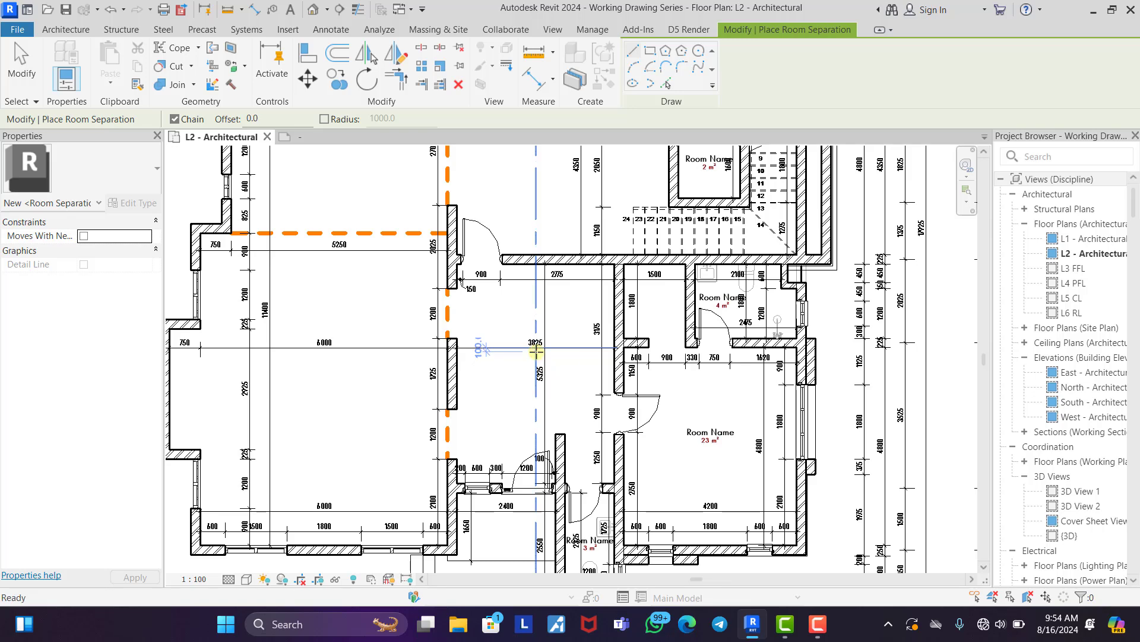
key(Escape)
key(Escape)
click(446, 312)
key(Delete)
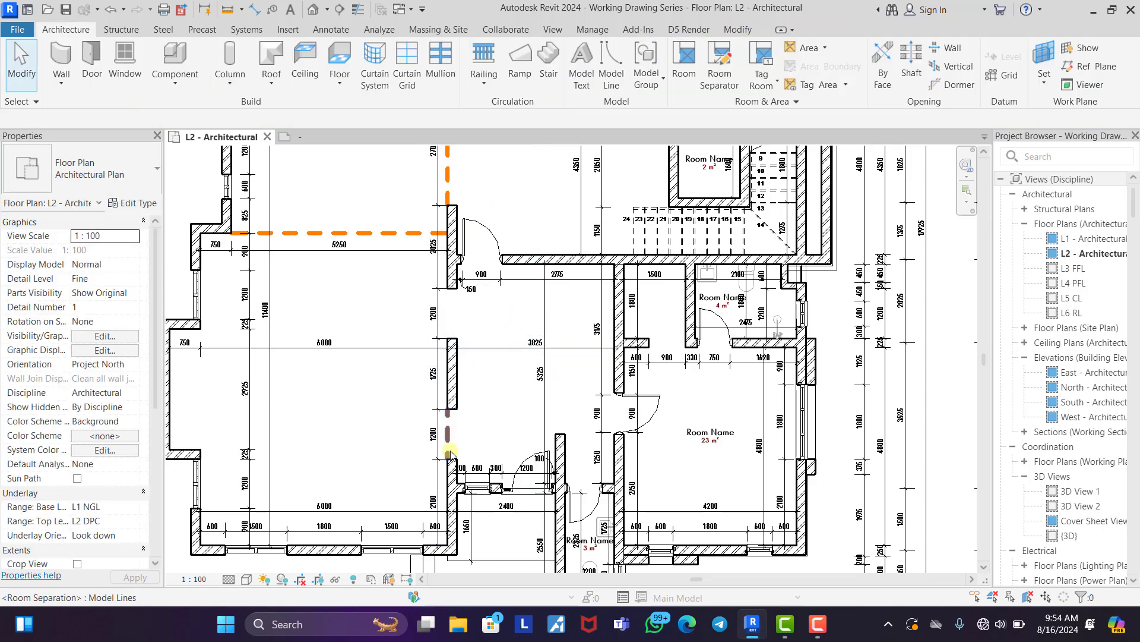
click(448, 443)
key(Delete)
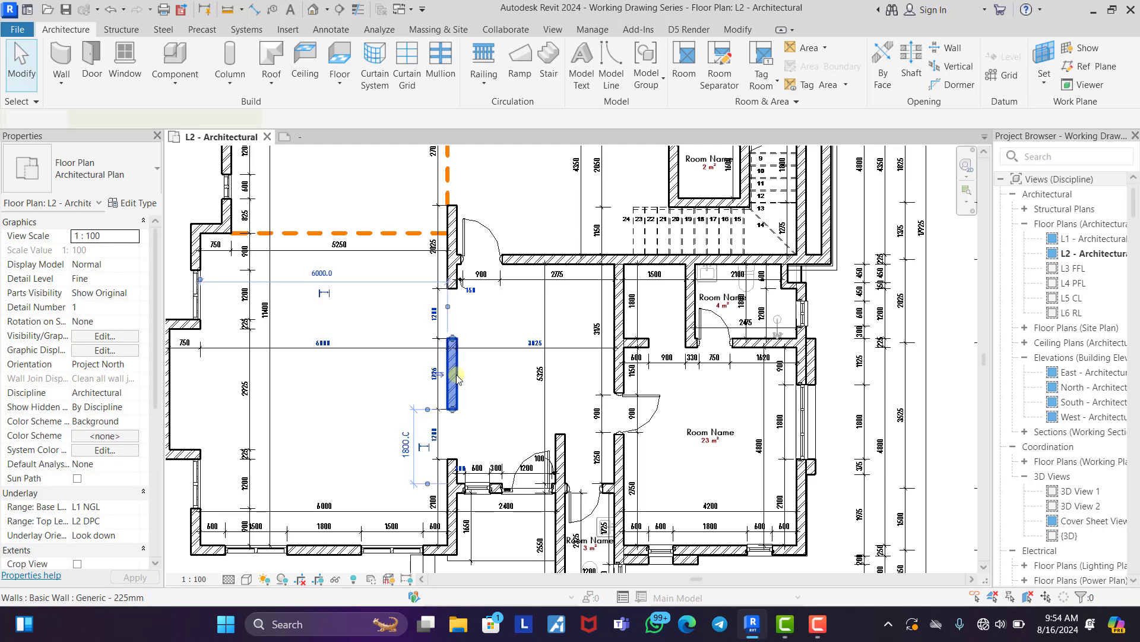
click(455, 376)
key(Delete)
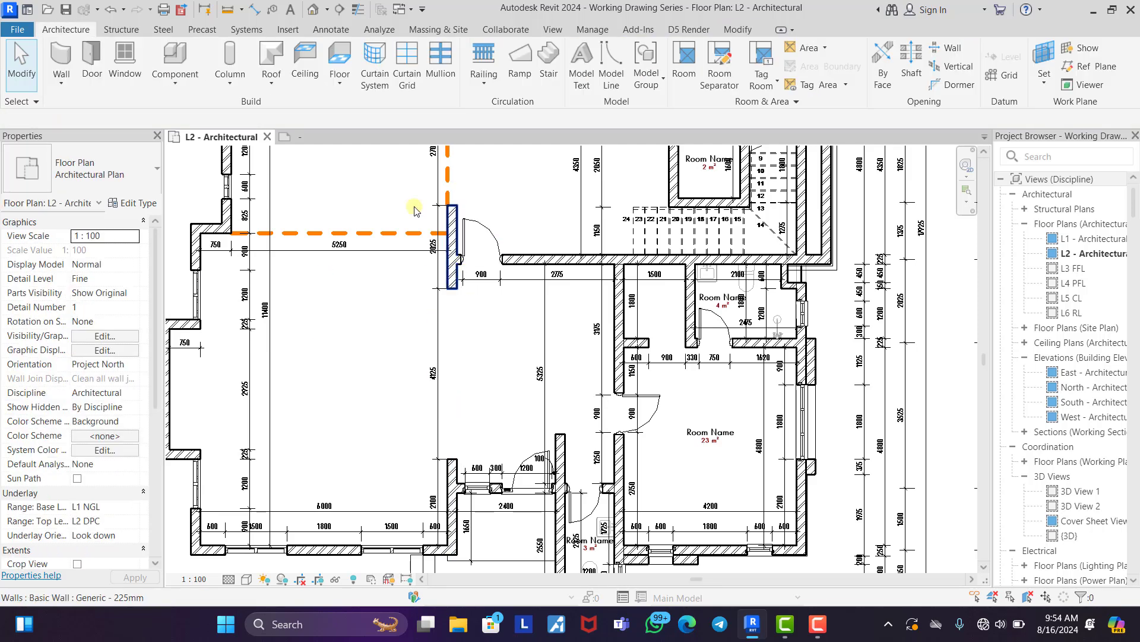
Try to close the gap in the wall between the living area and the entrance hall with Trim/Extend to Corner.
click(727, 31)
click(397, 79)
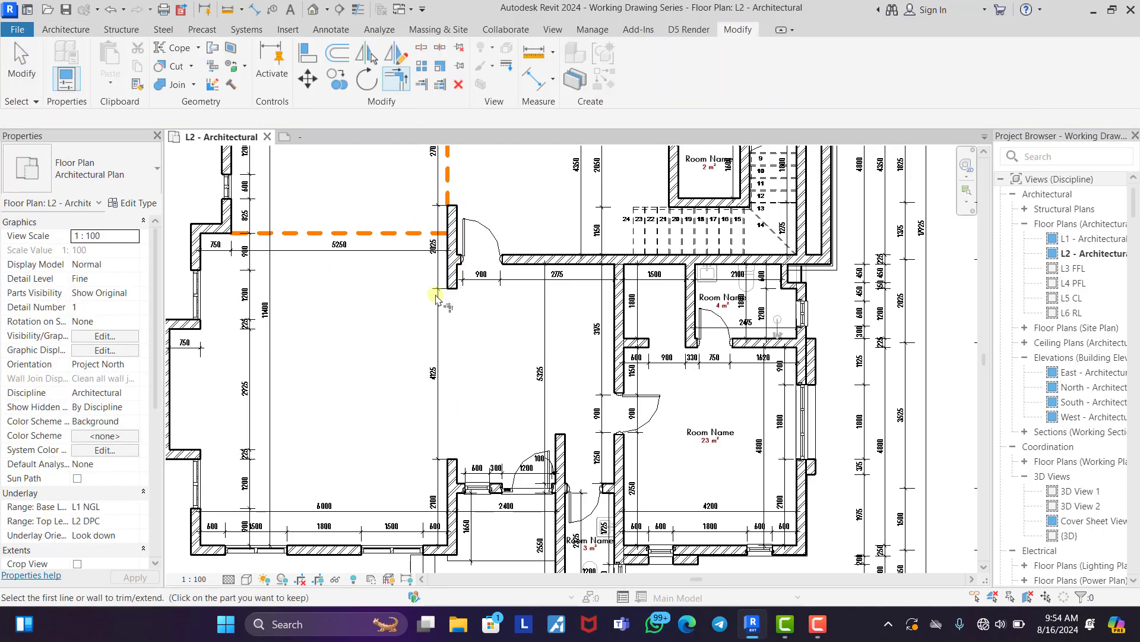
click(451, 261)
click(455, 464)
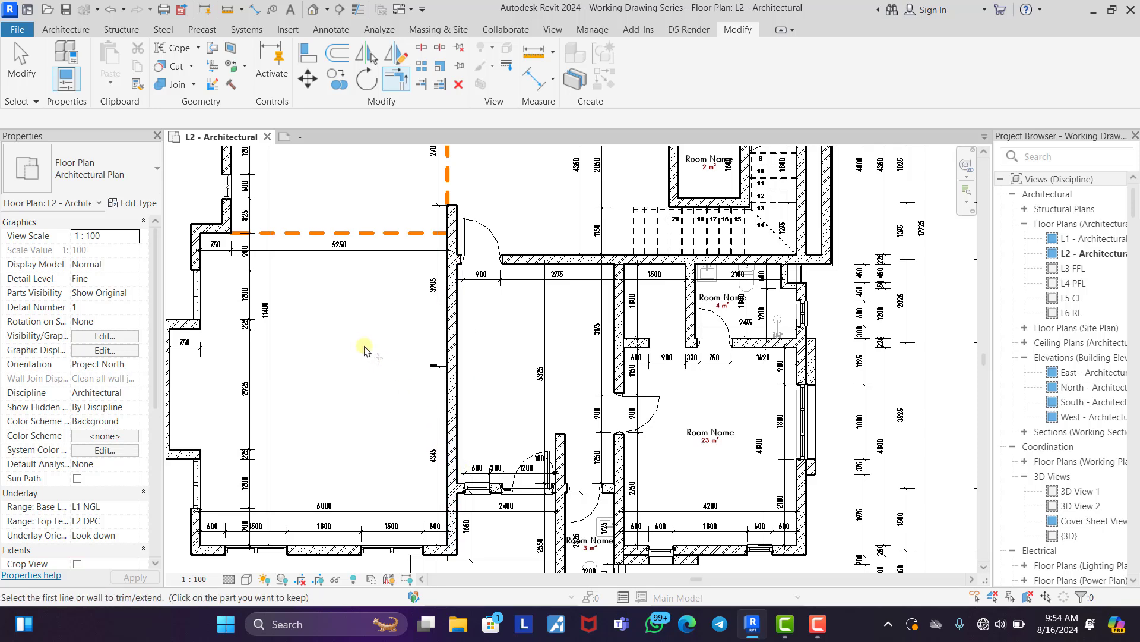
right_click(348, 335)
click(377, 343)
right_click(375, 342)
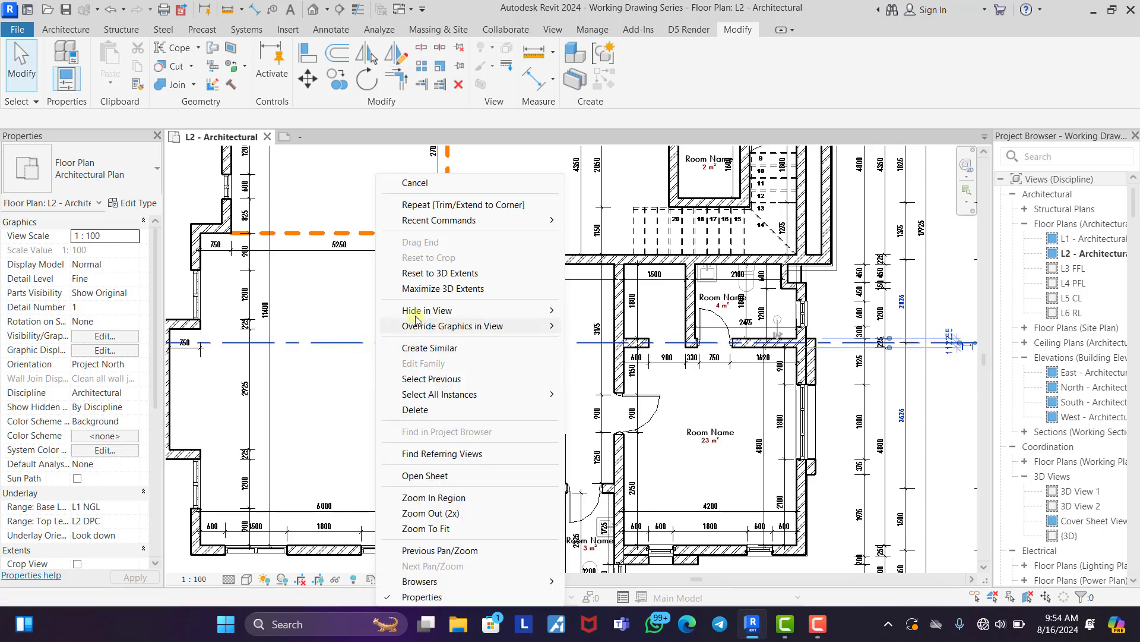
click(415, 183)
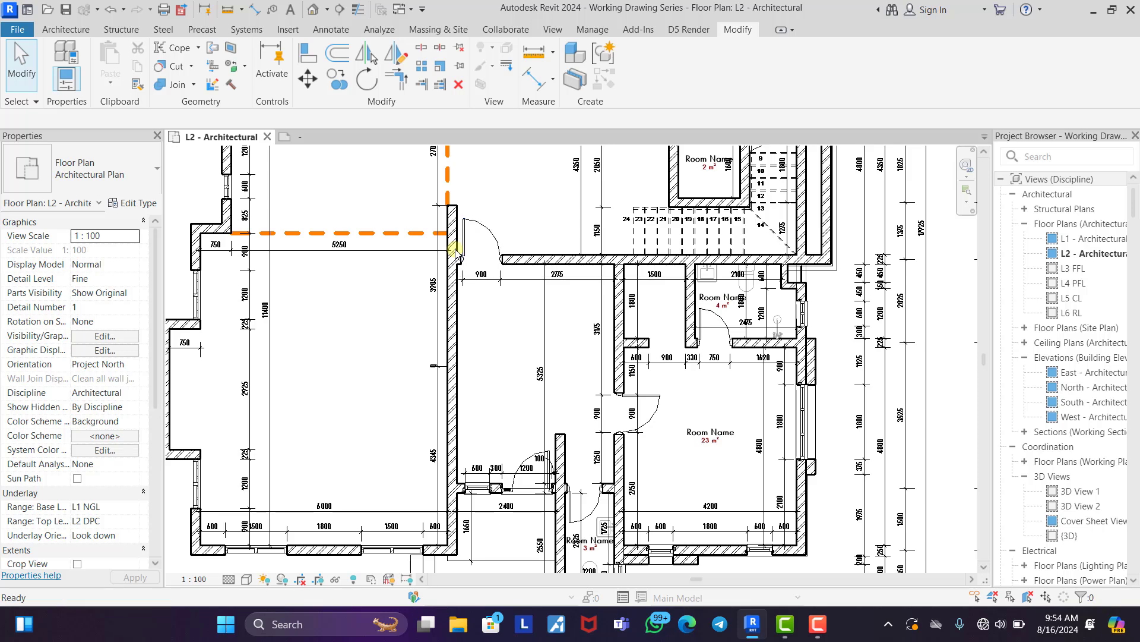
key(ctrl+z)
Remove the witness lines at the broken wall's ends from the vertical dimension string between the living area and the entrance hall.
click(435, 314)
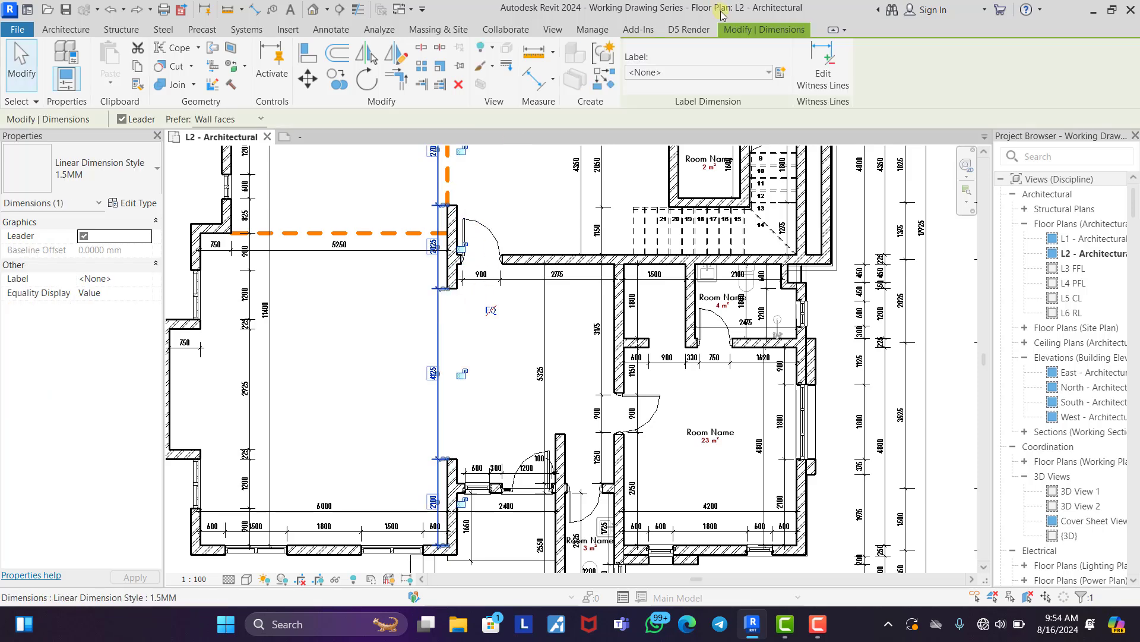
click(823, 66)
click(446, 277)
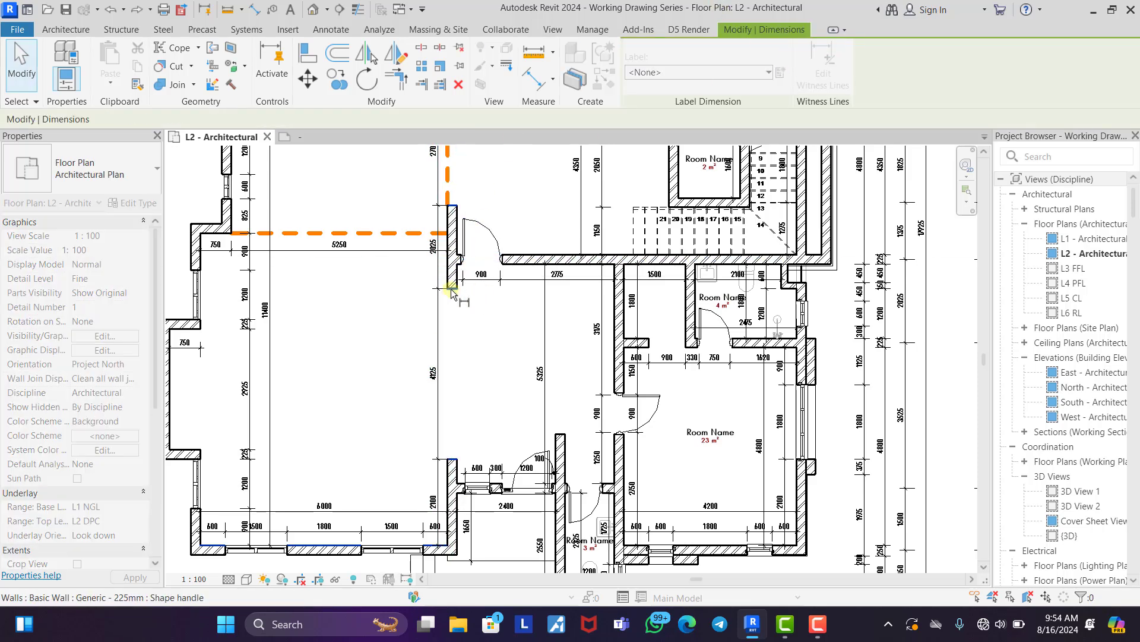
click(474, 315)
key(Escape)
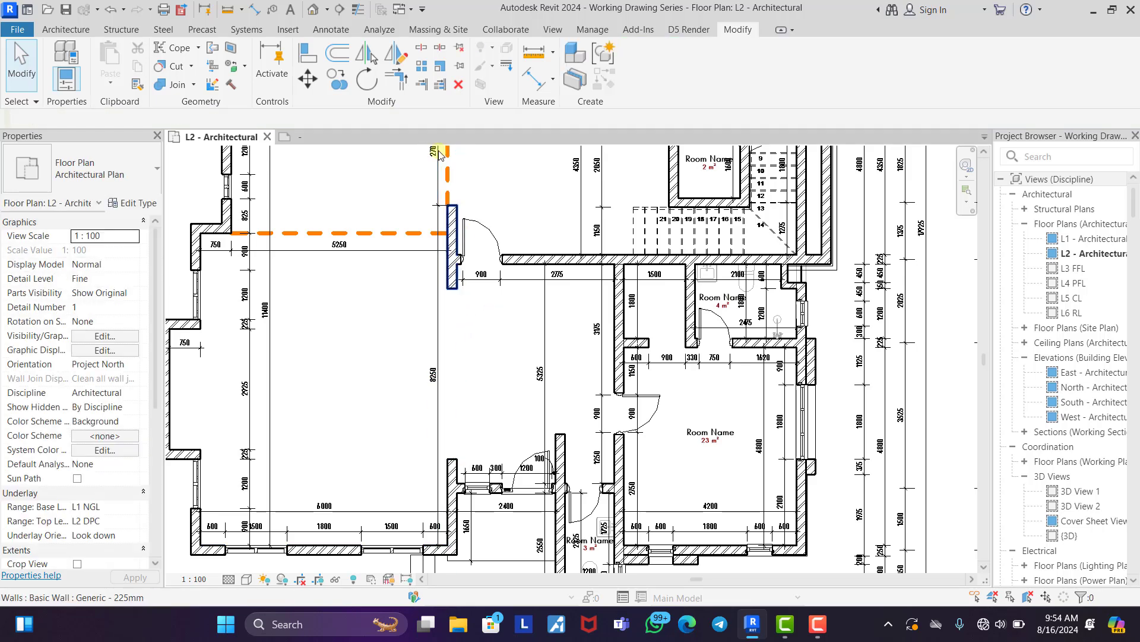
Join the two wall pieces between the living area and the entrance hall into one continuous wall using Trim/Extend to Corner.
click(396, 77)
click(453, 267)
click(453, 467)
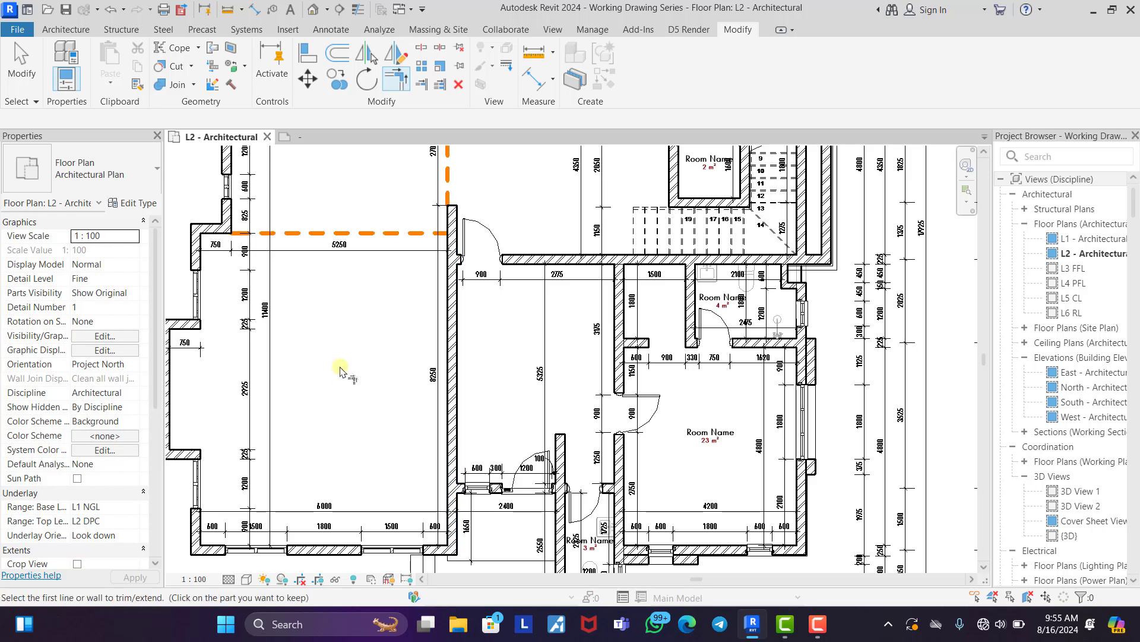
right_click(341, 371)
click(378, 133)
right_click(342, 277)
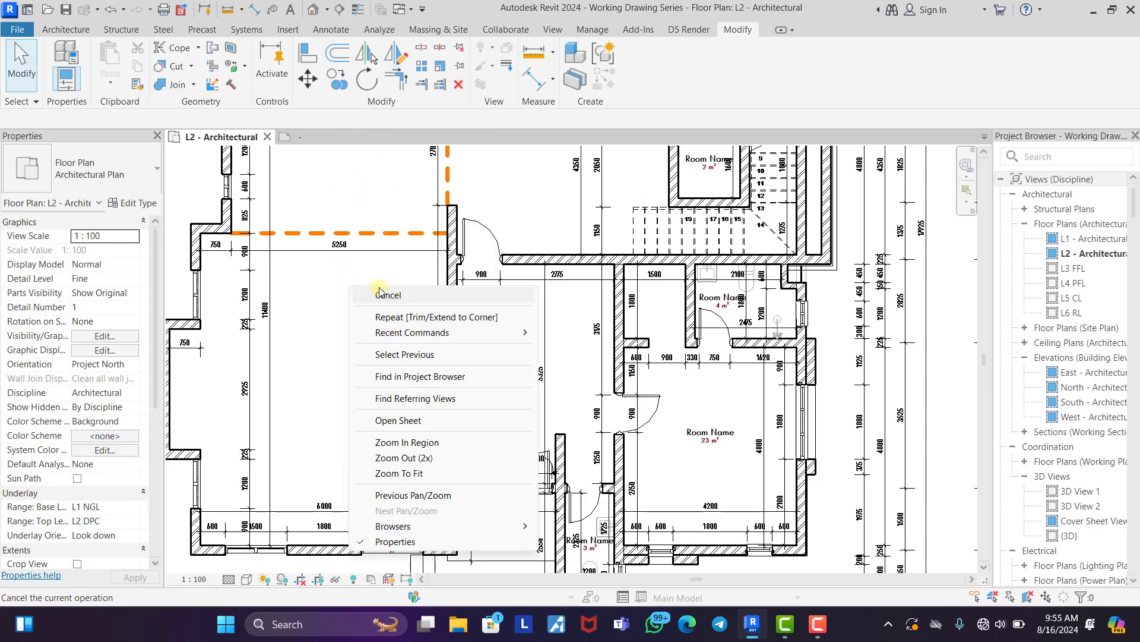
click(380, 290)
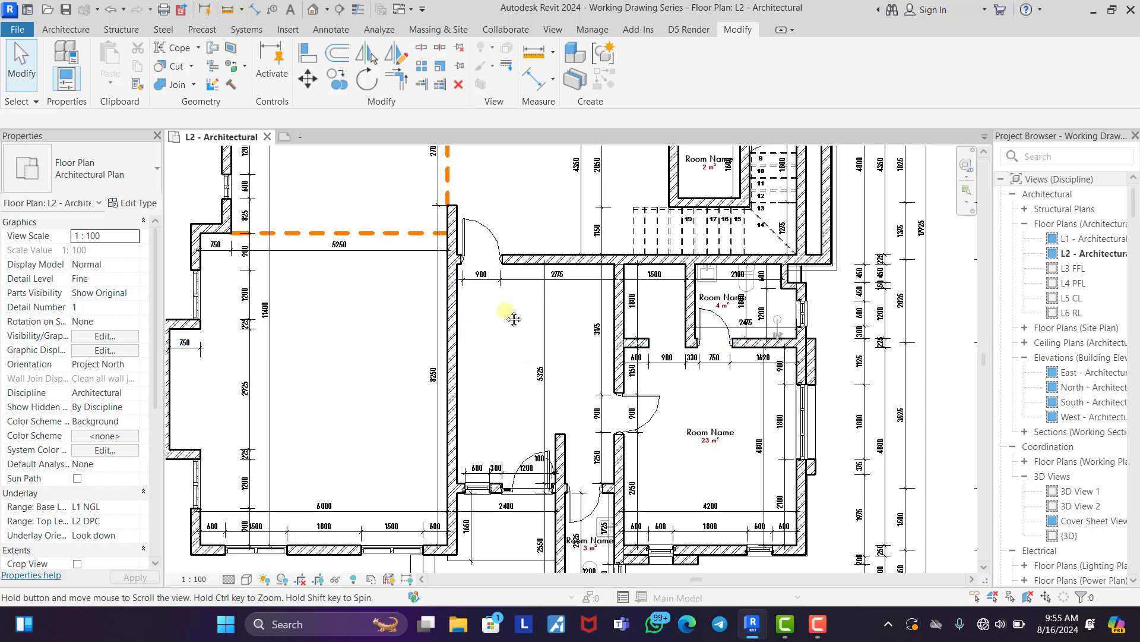
Place tagged rooms in the stair hall and in the adjoining area enclosed by the two room separation lines.
middle_drag(515, 319, 507, 386)
middle_drag(528, 332, 499, 346)
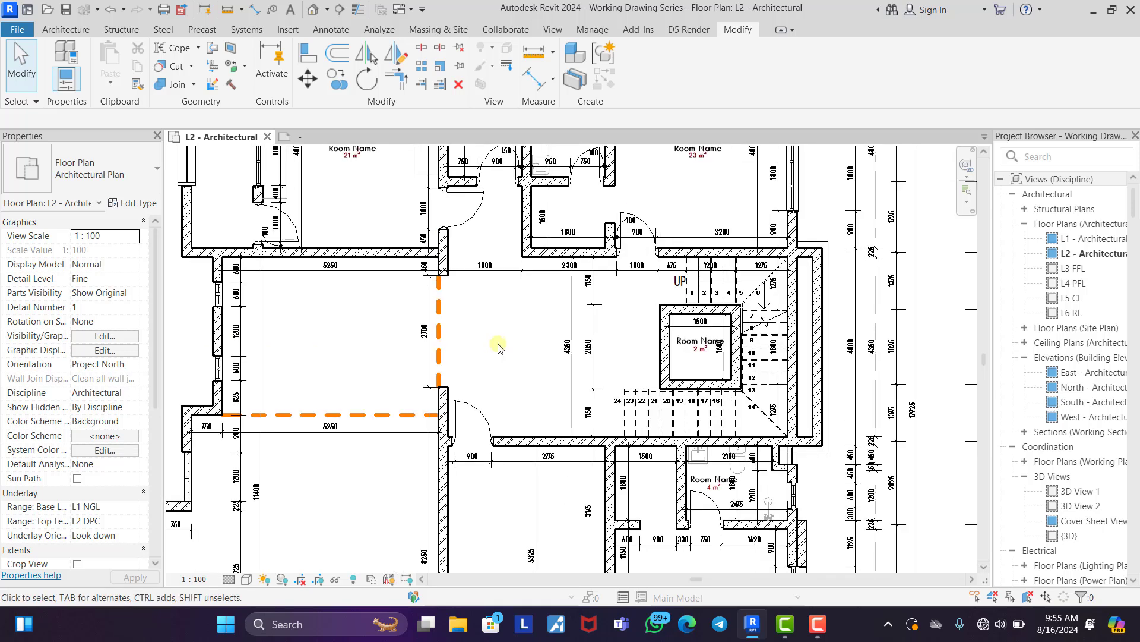
click(71, 31)
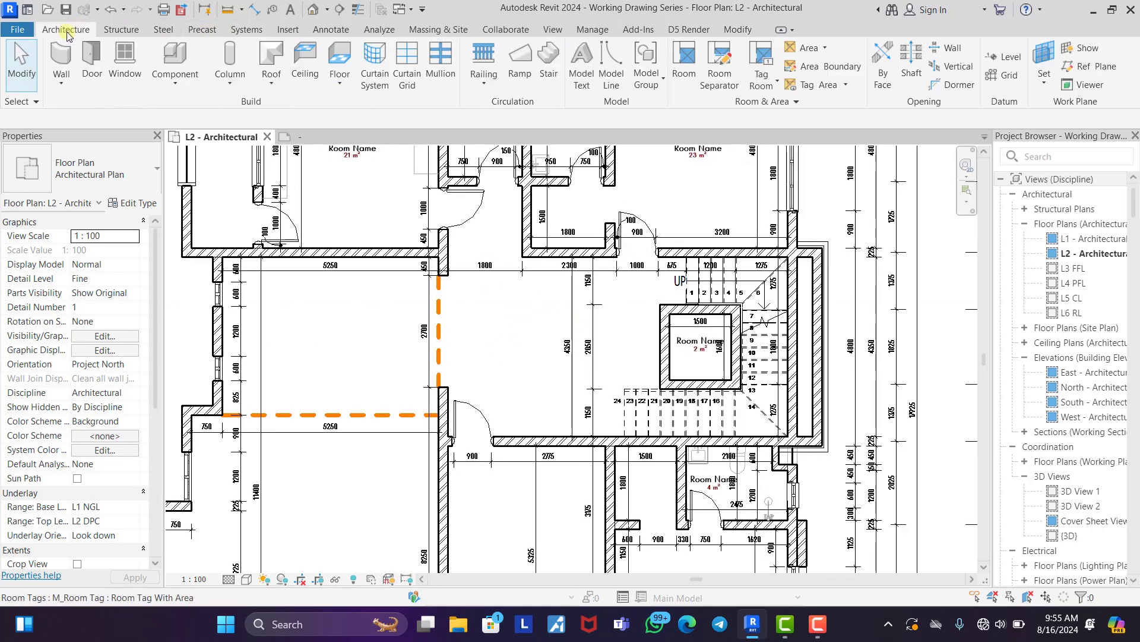
click(683, 63)
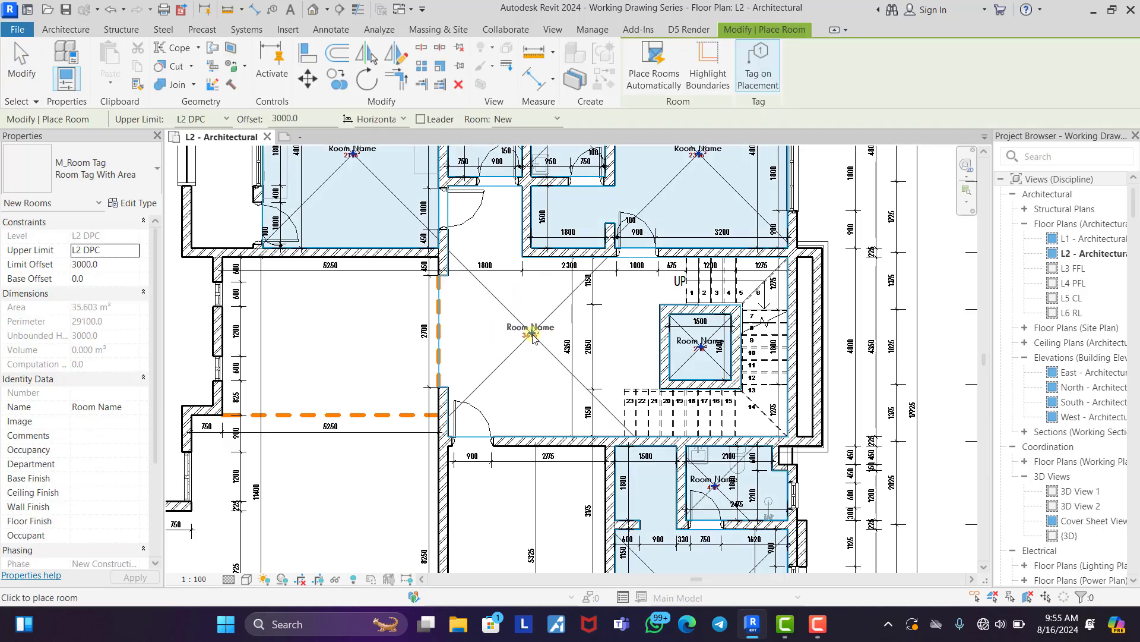
click(533, 339)
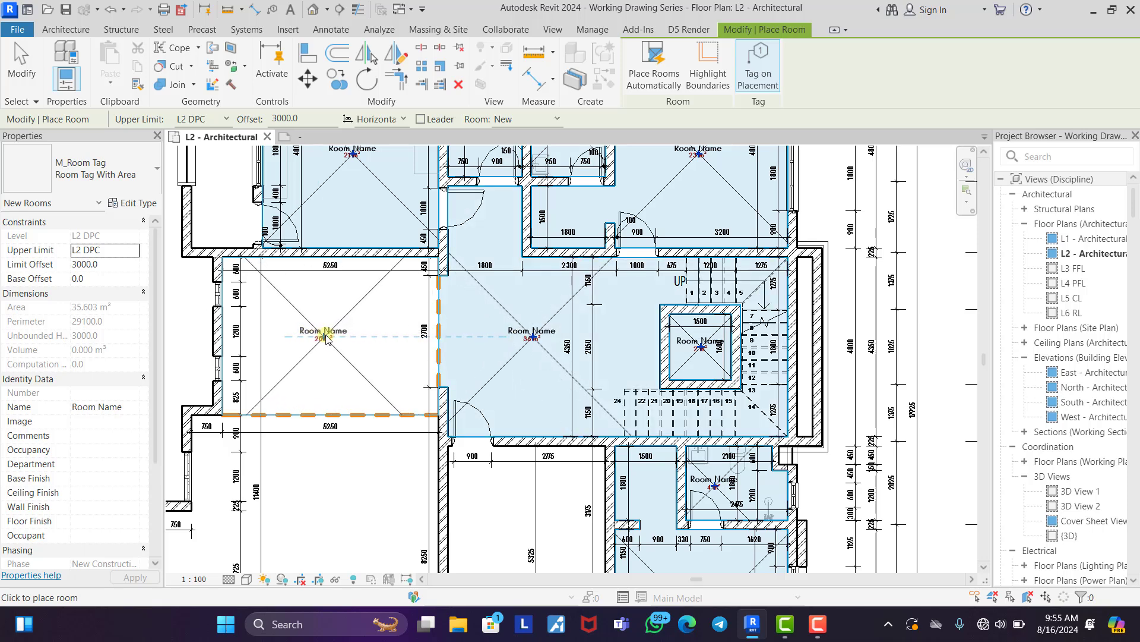
click(327, 337)
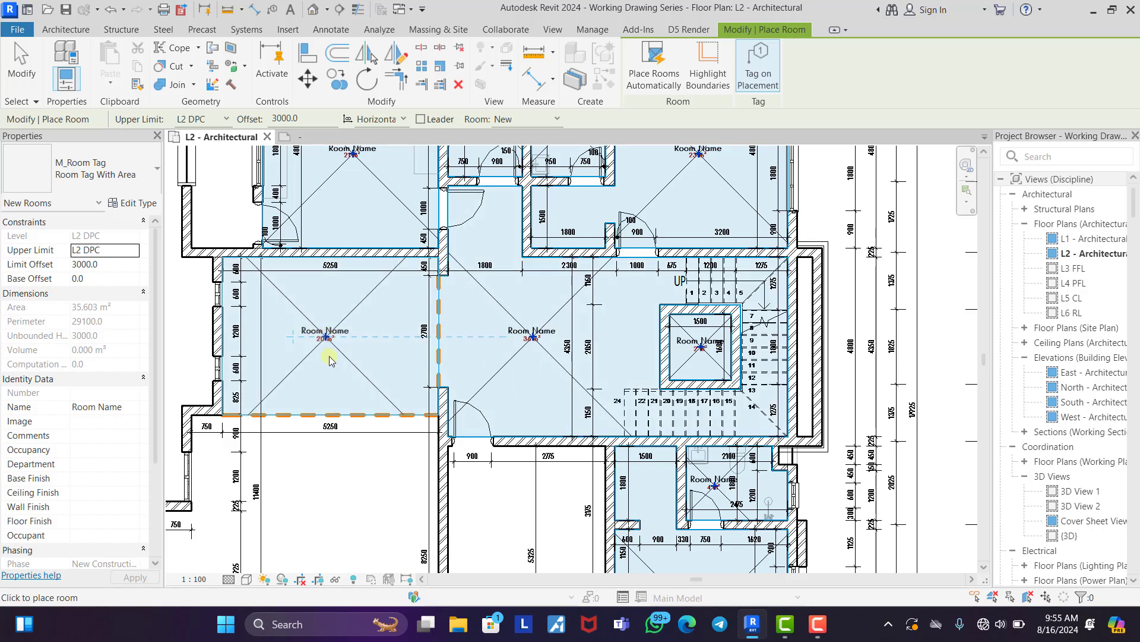
Place tagged rooms in the large living area and in the entrance hall, and finish placing rooms.
middle_drag(329, 357, 426, 130)
scroll(419, 334, up, 1)
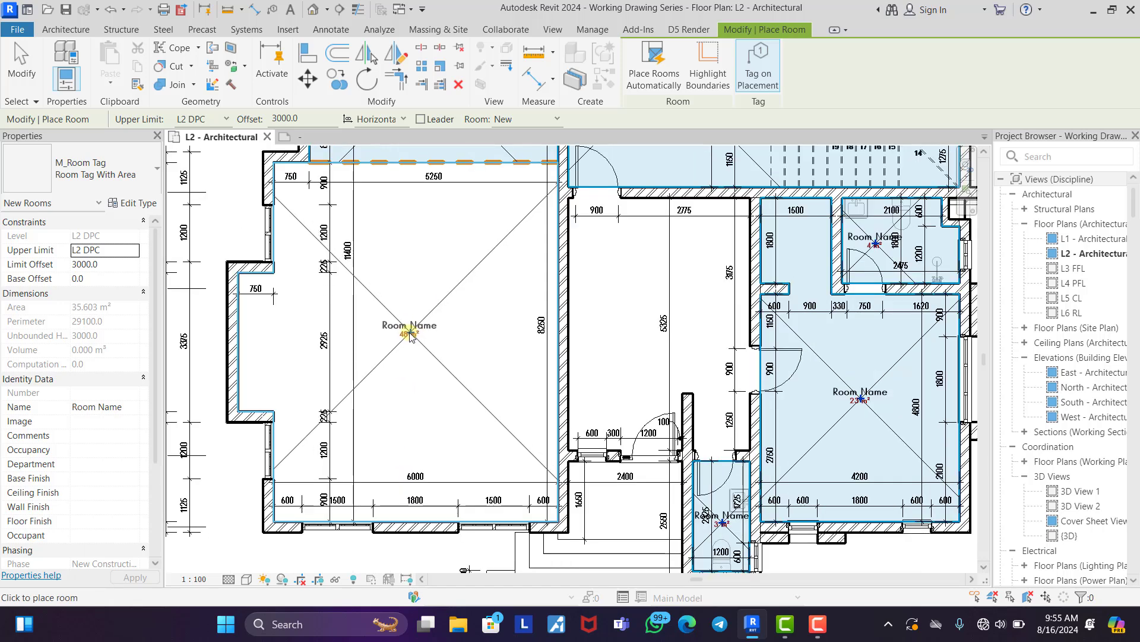
click(409, 333)
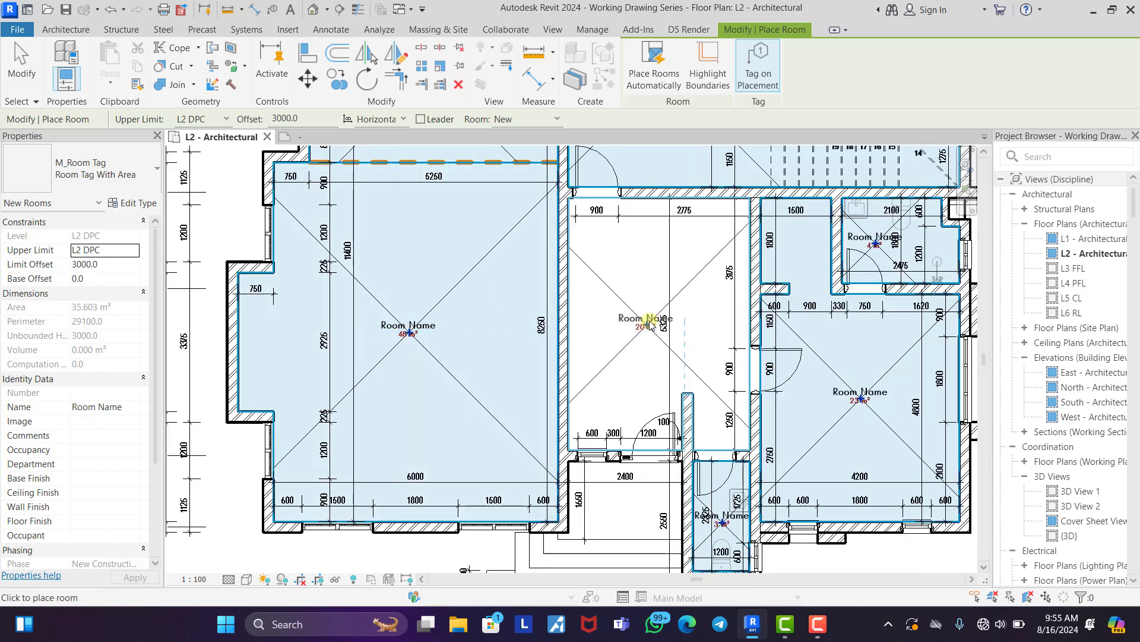
click(662, 295)
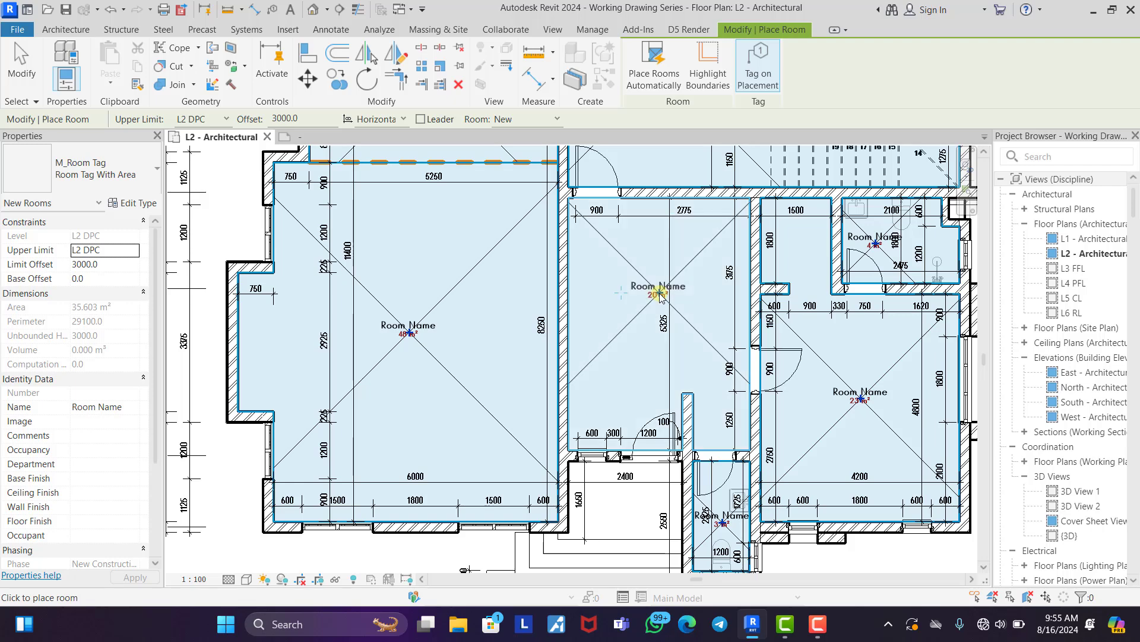
key(Escape)
key(Escape)
Hide the room separation line category in the L2 floor plan view.
scroll(618, 402, down, 4)
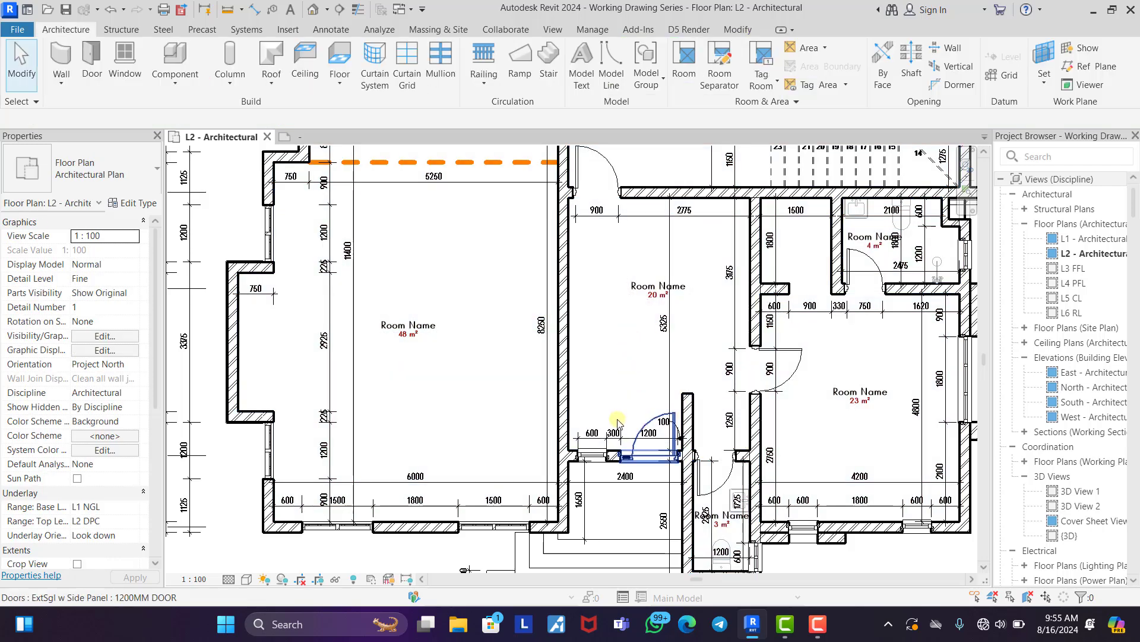
scroll(533, 277, up, 4)
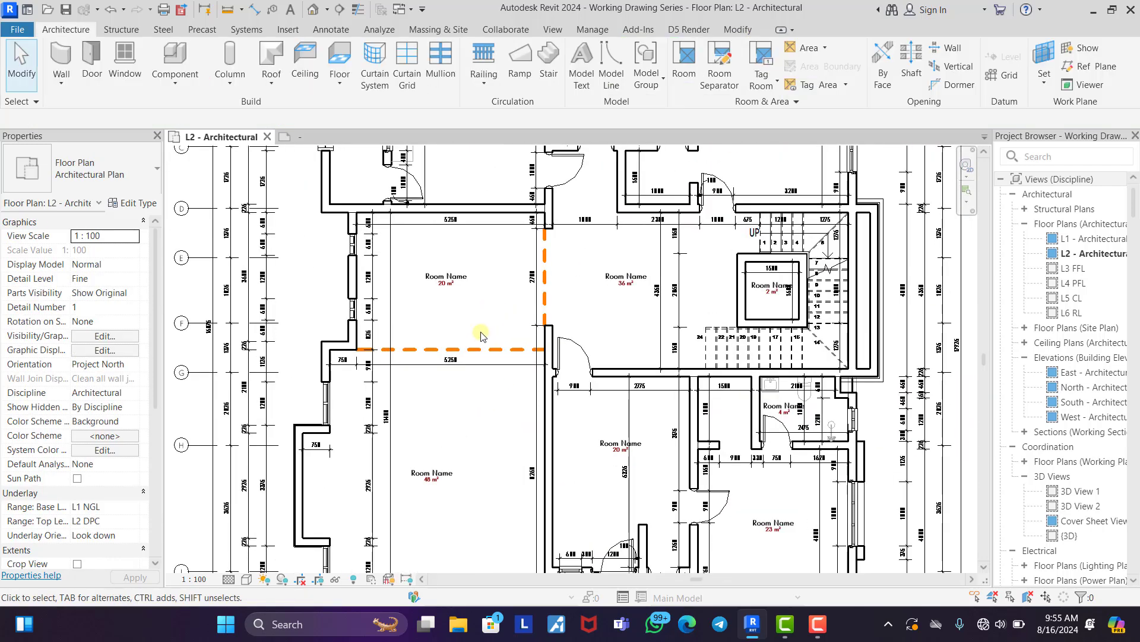
click(485, 379)
right_click(485, 379)
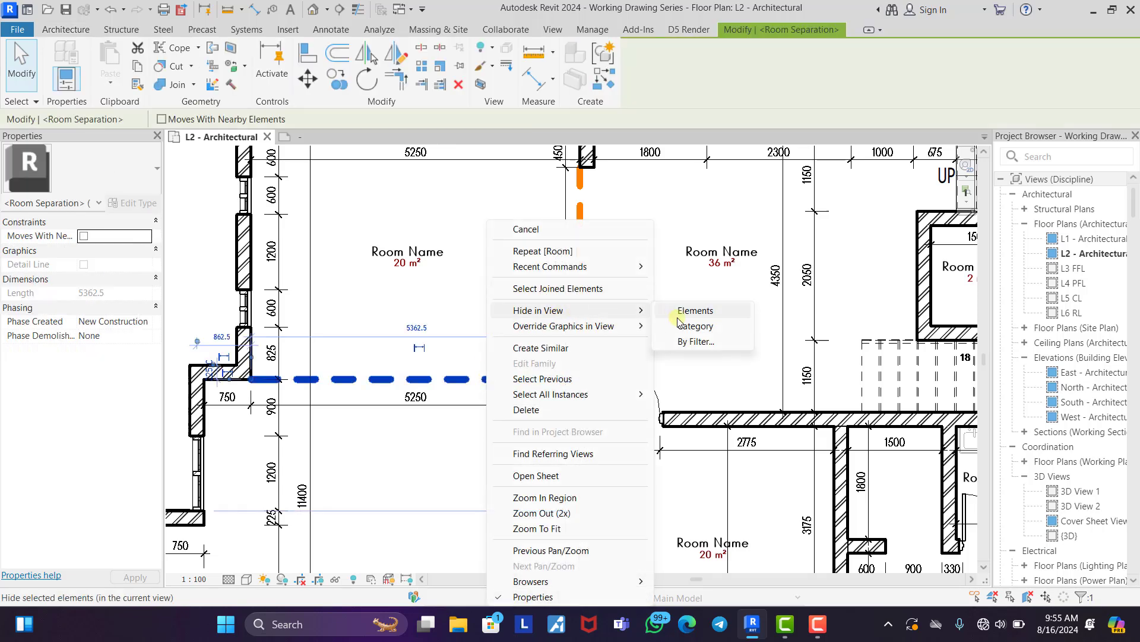
click(692, 327)
key(Escape)
scroll(535, 327, down, 4)
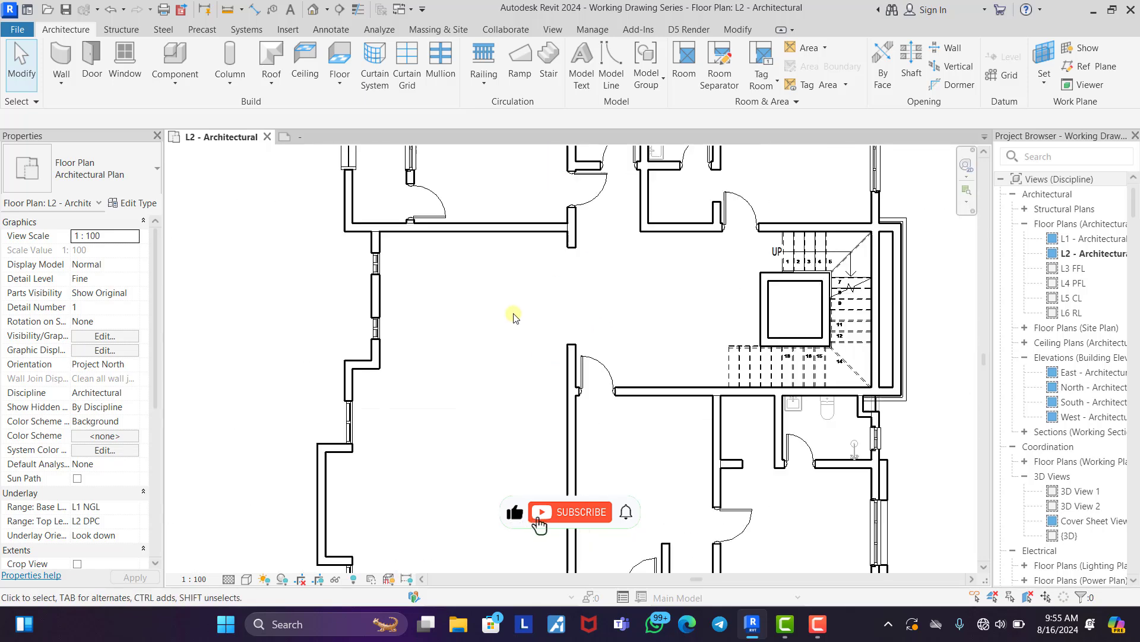
Rename the room between the kitchen and the large living area as the dining room through its tag.
scroll(571, 315, up, 2)
middle_drag(569, 315, 523, 329)
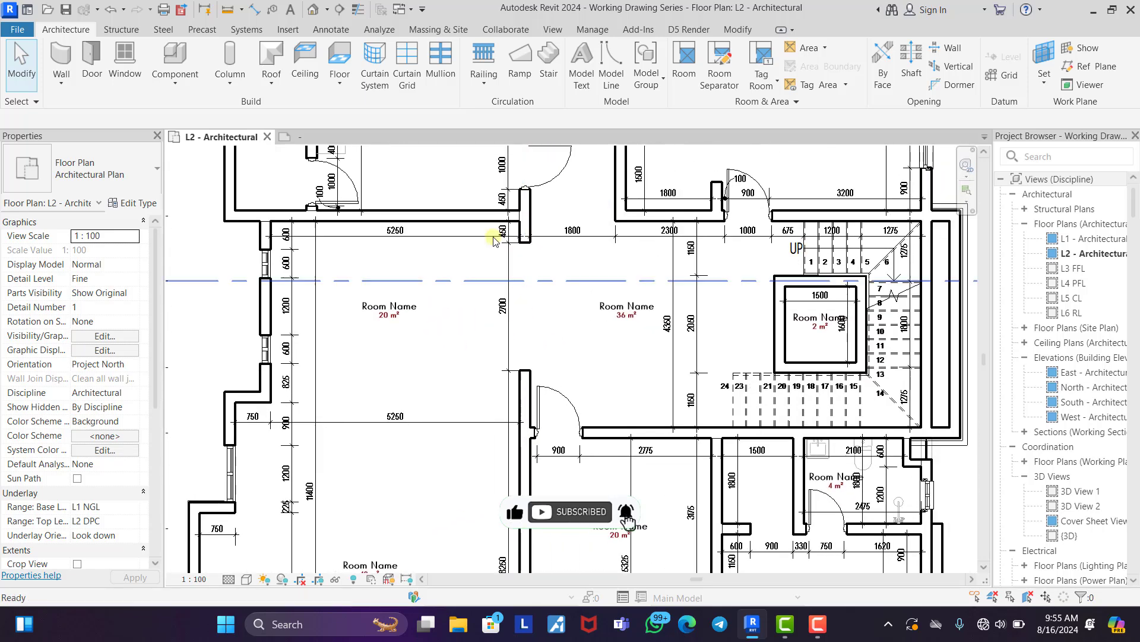
scroll(379, 299, up, 2)
click(386, 303)
click(398, 313)
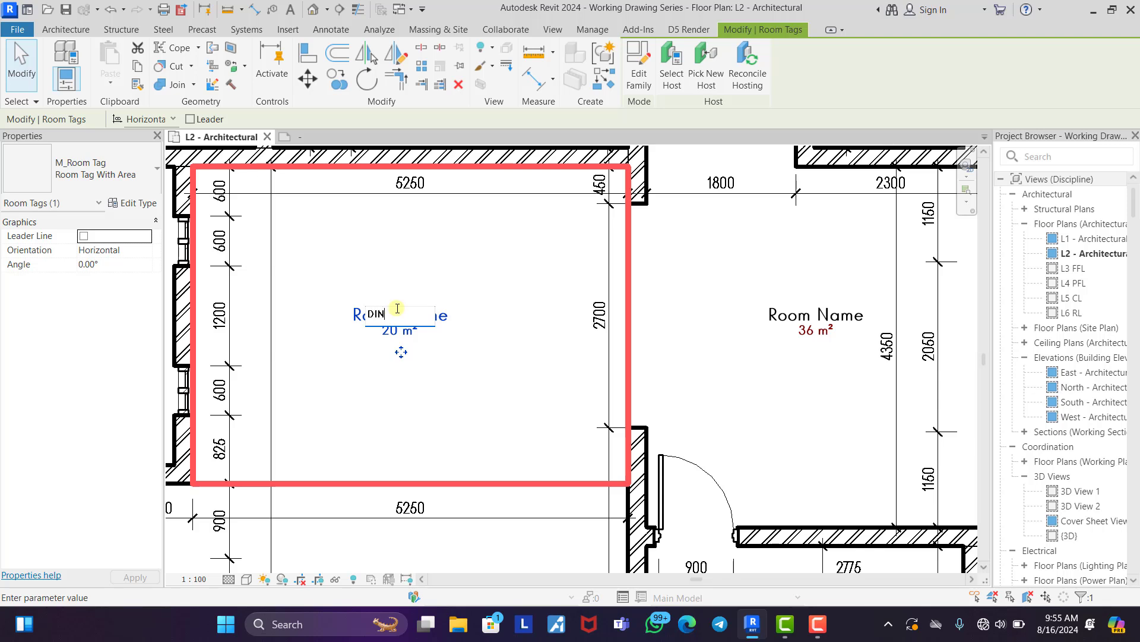
click(444, 238)
Rename the large 48 m² living area as LOUNGE through its room tag.
scroll(444, 237, down, 2)
middle_drag(458, 320, 430, 154)
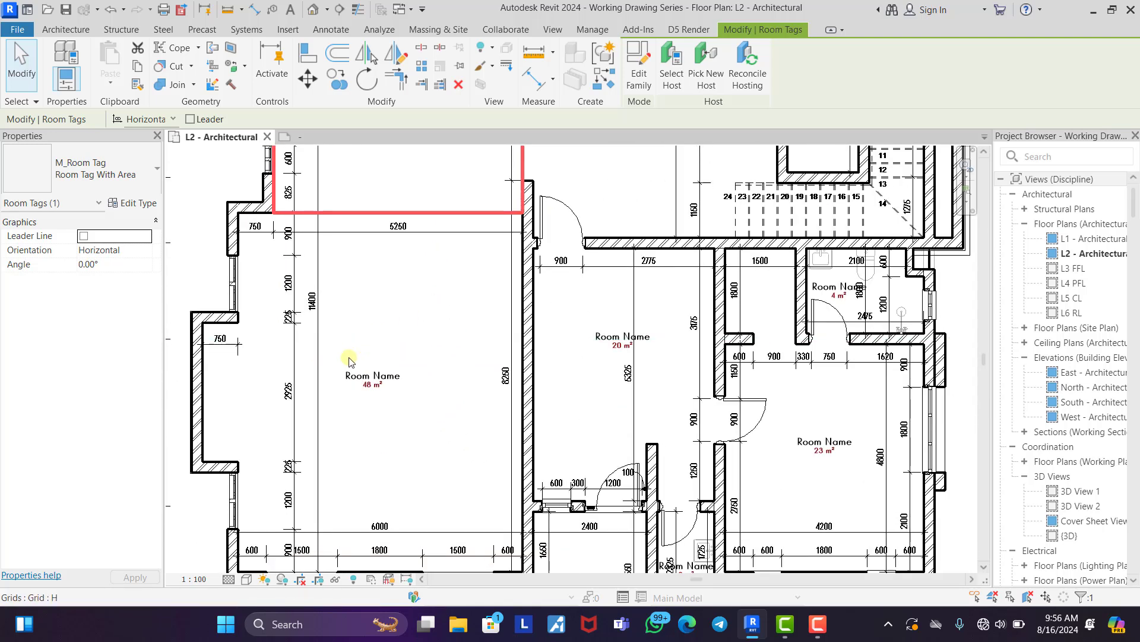
click(371, 377)
click(371, 376)
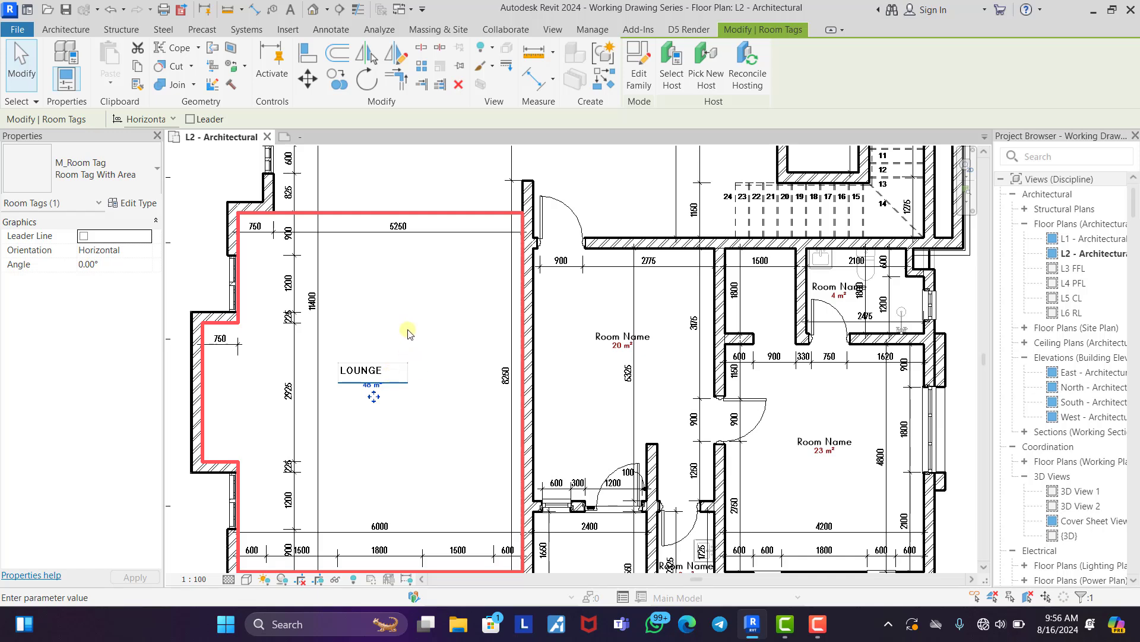
Rename the entrance hall beside the lounge as ANTE ROOM and the adjoining 23 m² room as GUEST BEDROOM.
double_click(604, 331)
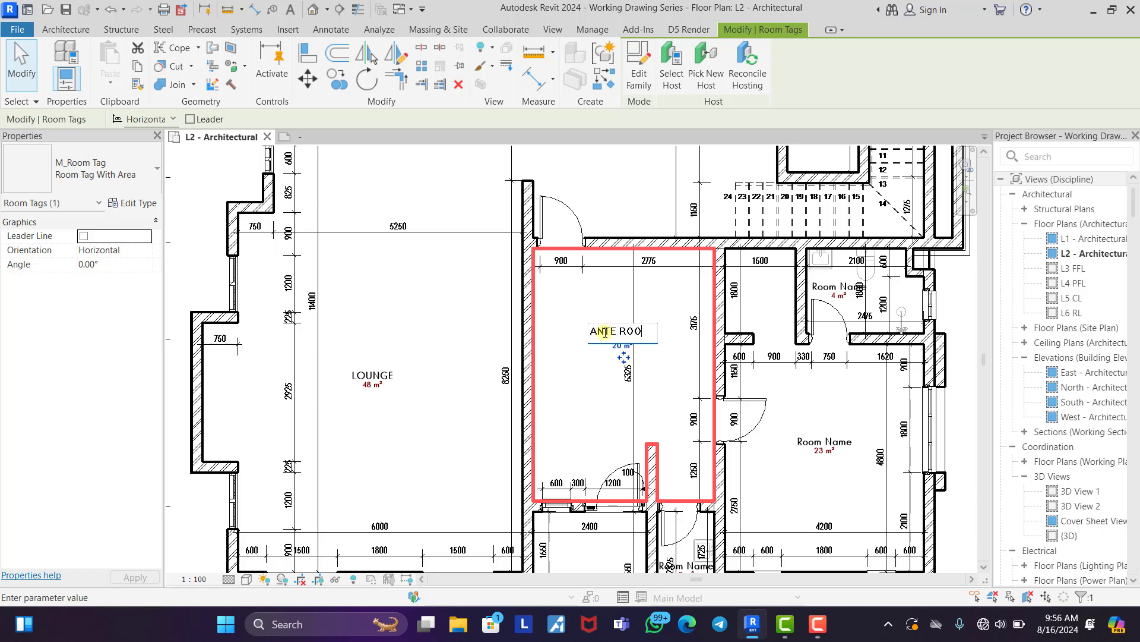
click(825, 443)
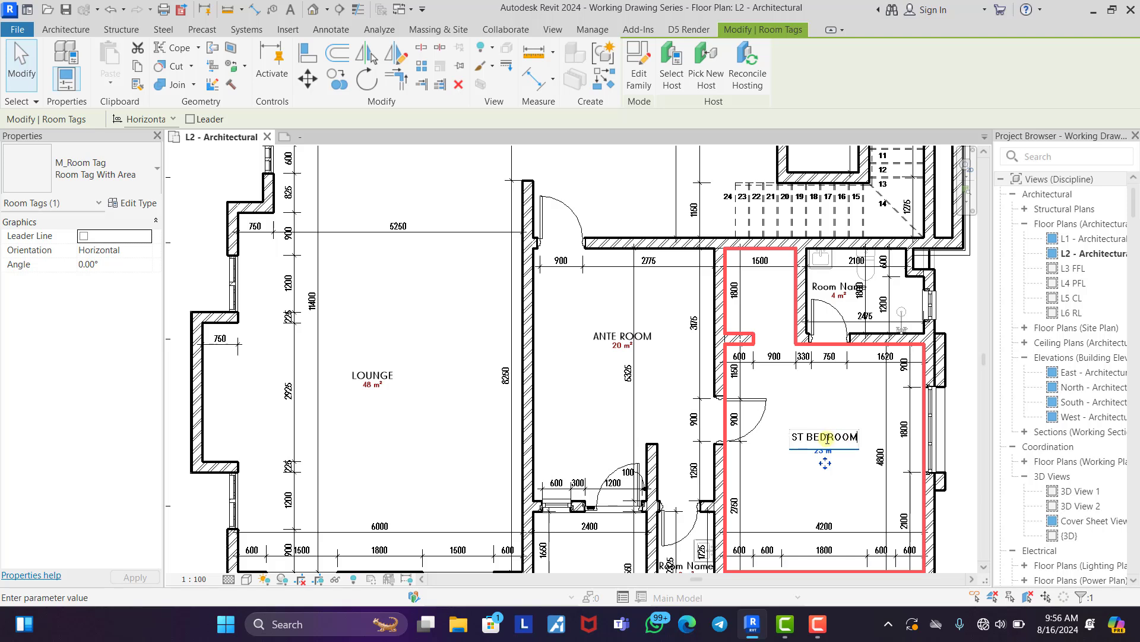
click(457, 431)
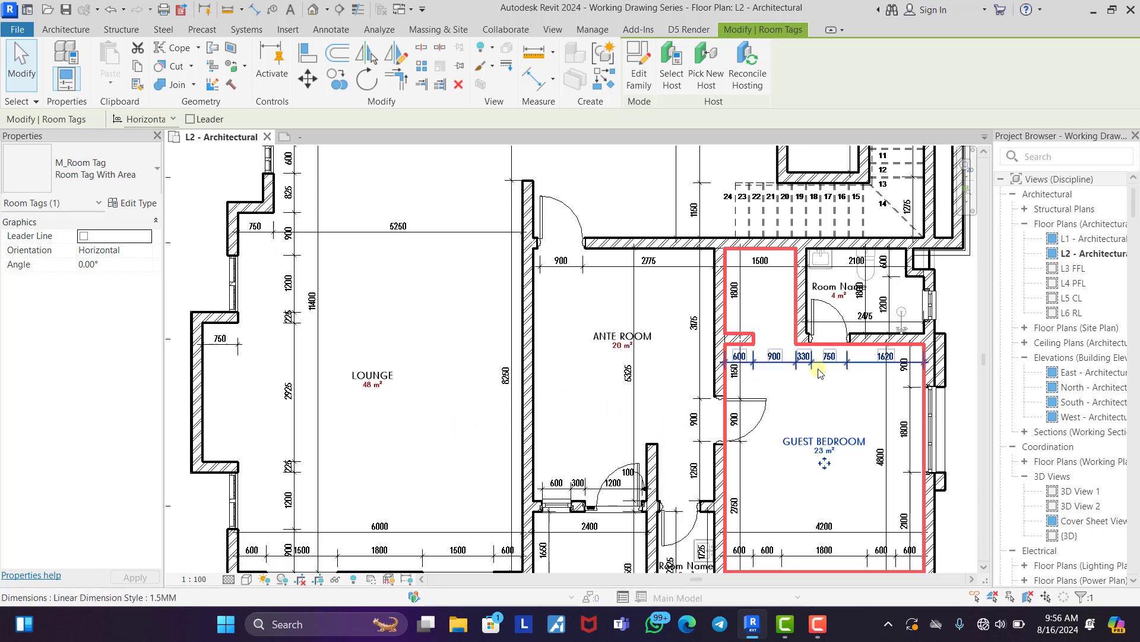
Rename the small sanitary room above the guest bedroom as BATH.
middle_drag(816, 377, 672, 456)
scroll(678, 324, down, 1)
scroll(683, 358, up, 4)
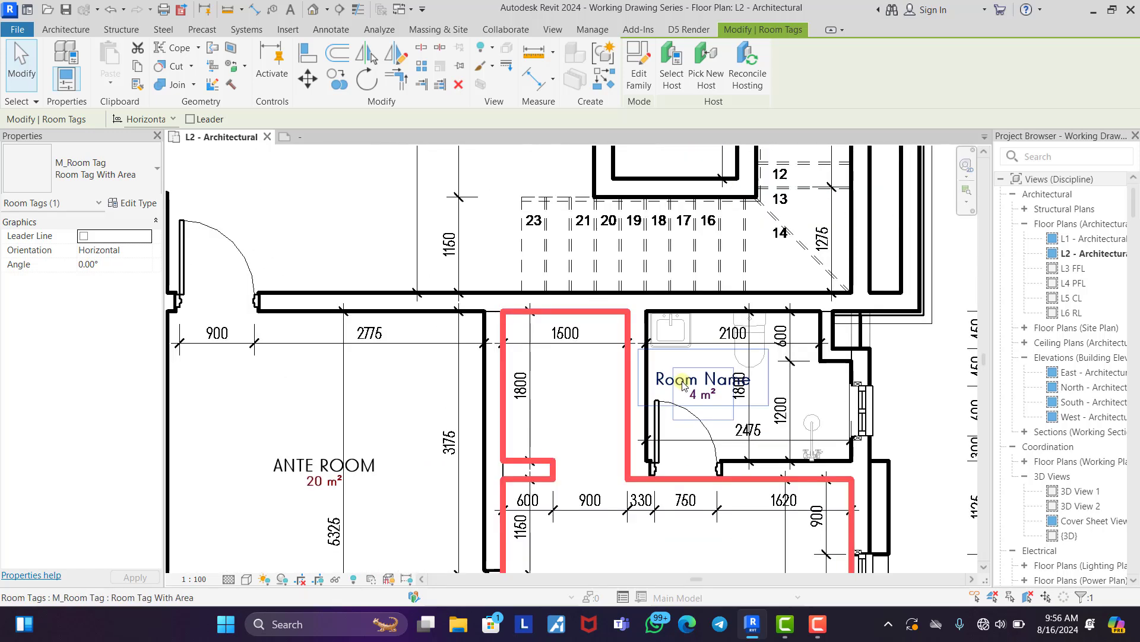
double_click(693, 376)
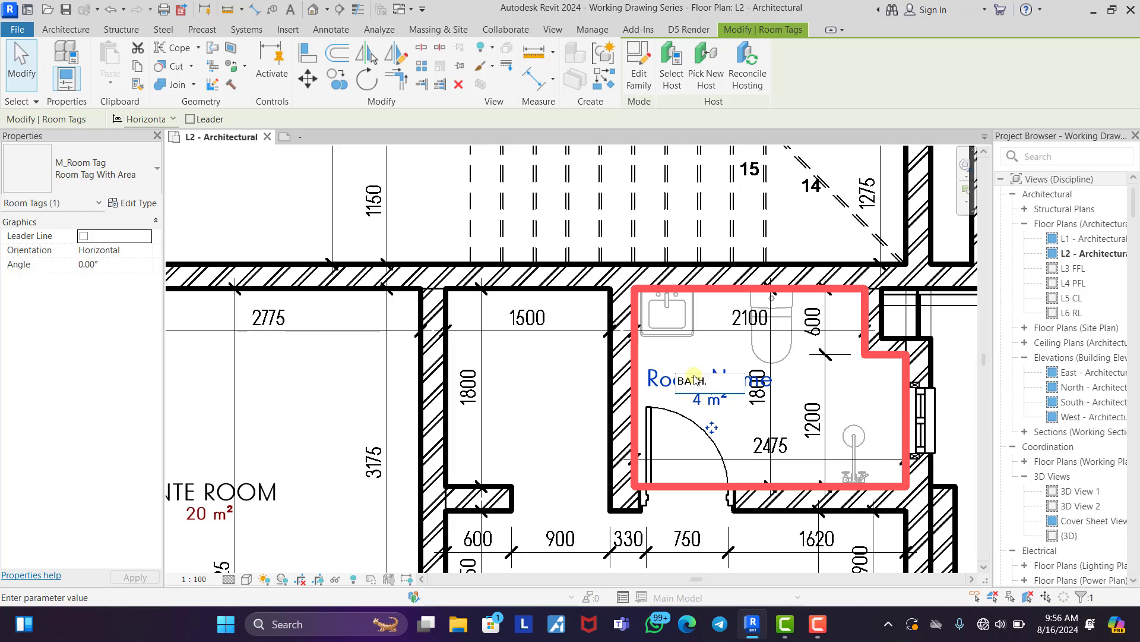
click(558, 417)
Rename the room in the shaft enclosed by the staircase as LIFT.
scroll(561, 410, down, 4)
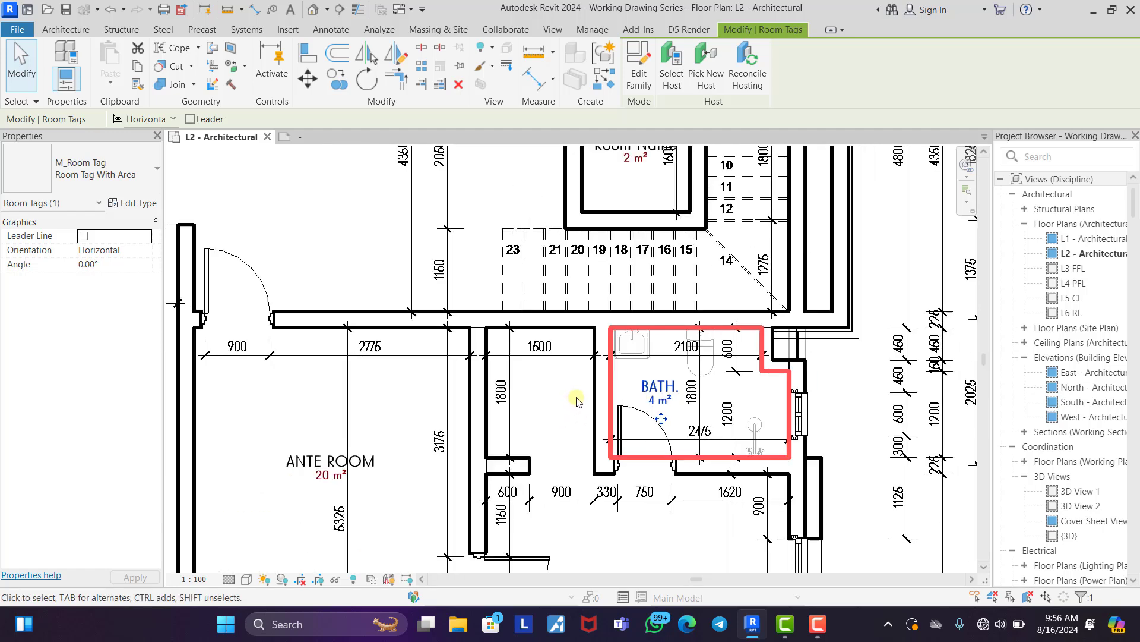
middle_drag(606, 178, 609, 286)
scroll(608, 284, up, 2)
click(603, 285)
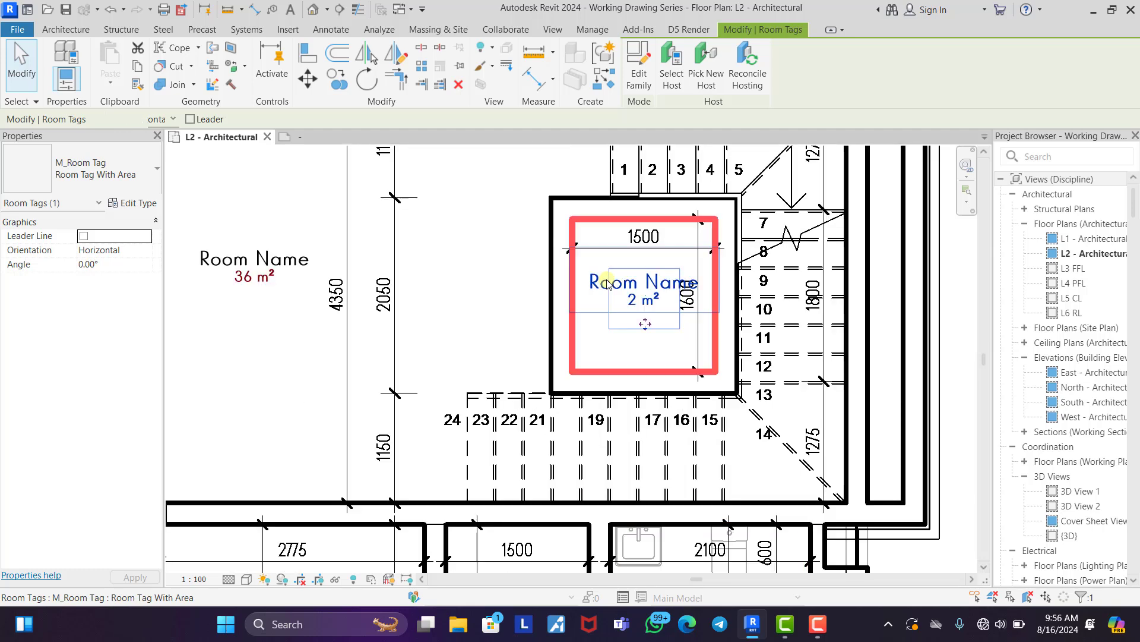
click(598, 287)
text(LI)
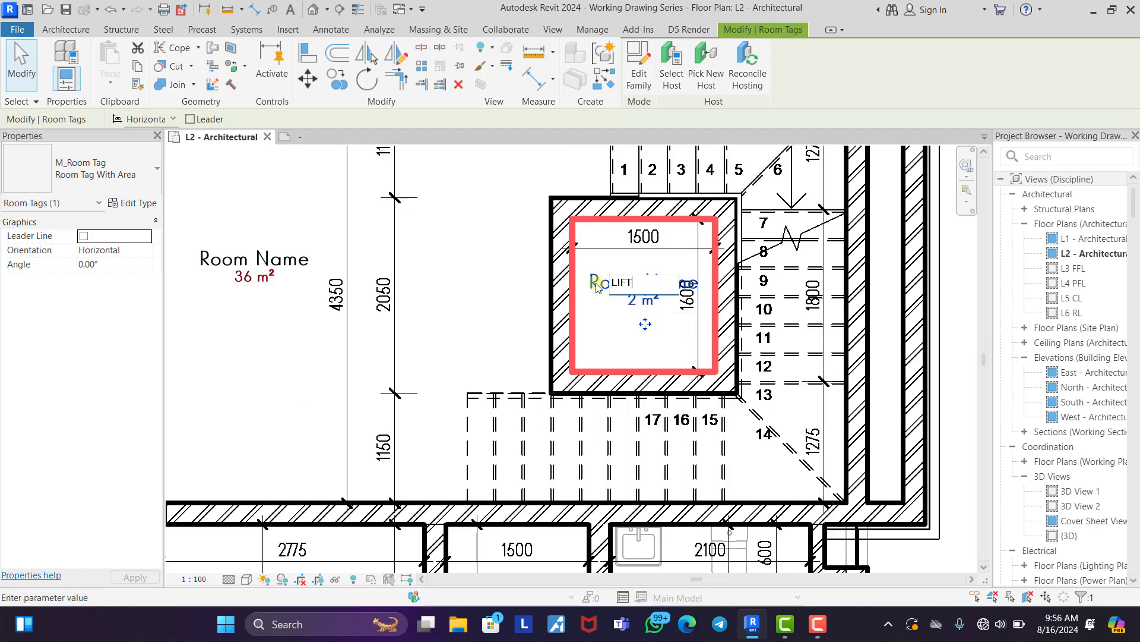
text(FT)
click(495, 291)
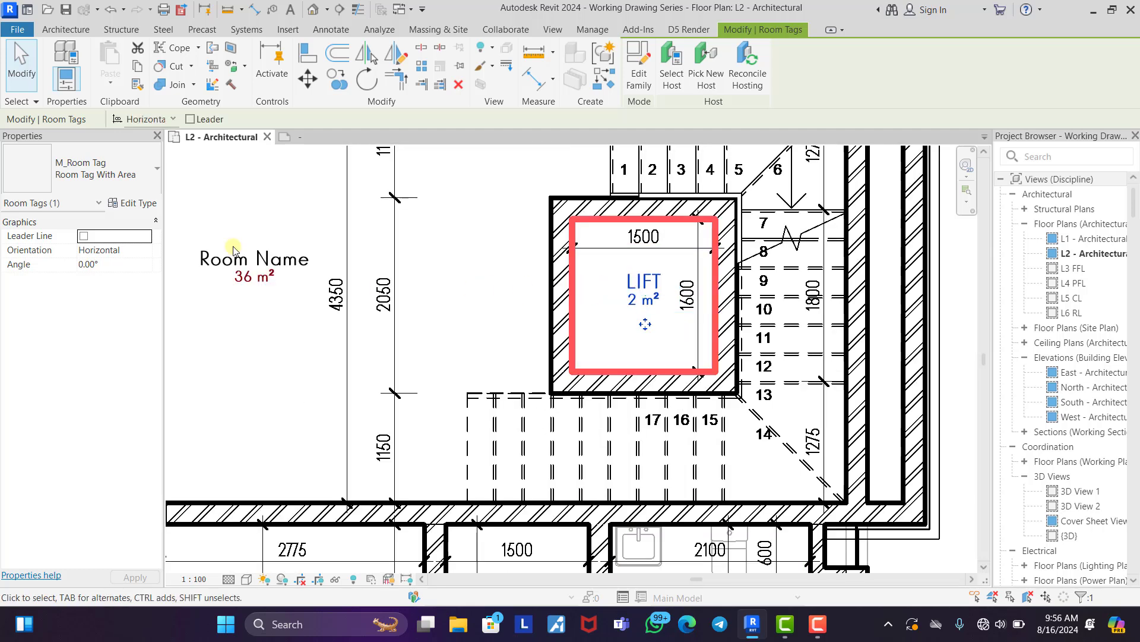
Rename the 36 m² room around the staircase as STAIRWELL / LOBBY through its room tag.
click(261, 260)
click(277, 259)
text(ST)
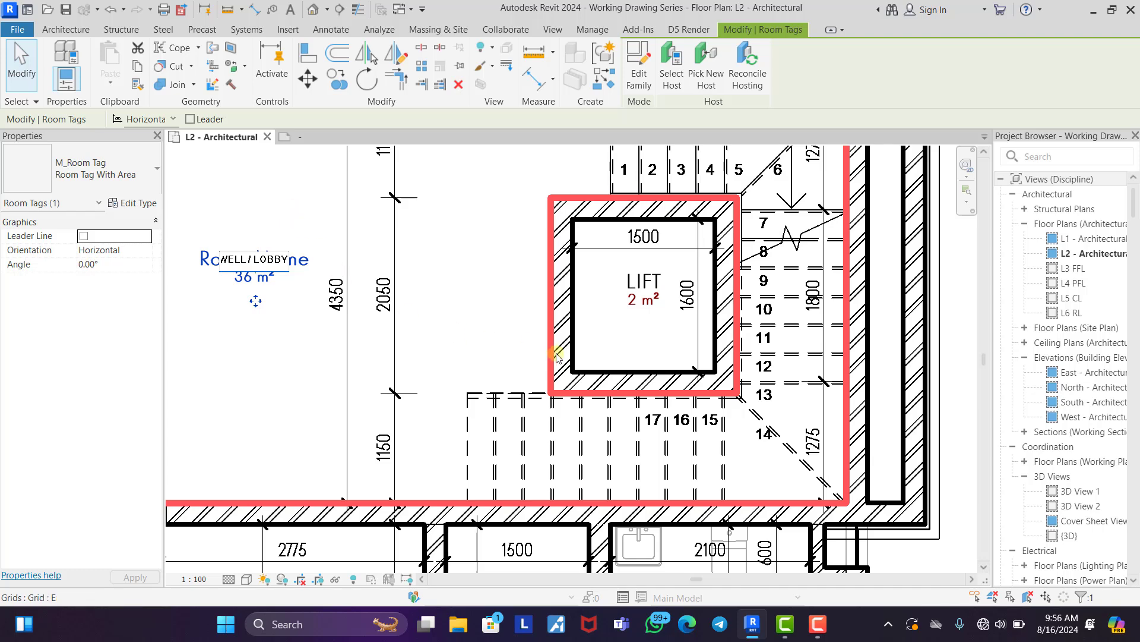
Rename the 21 m² room with the cooker and sink, above the dining area, as KITCHEN.
scroll(689, 341, down, 3)
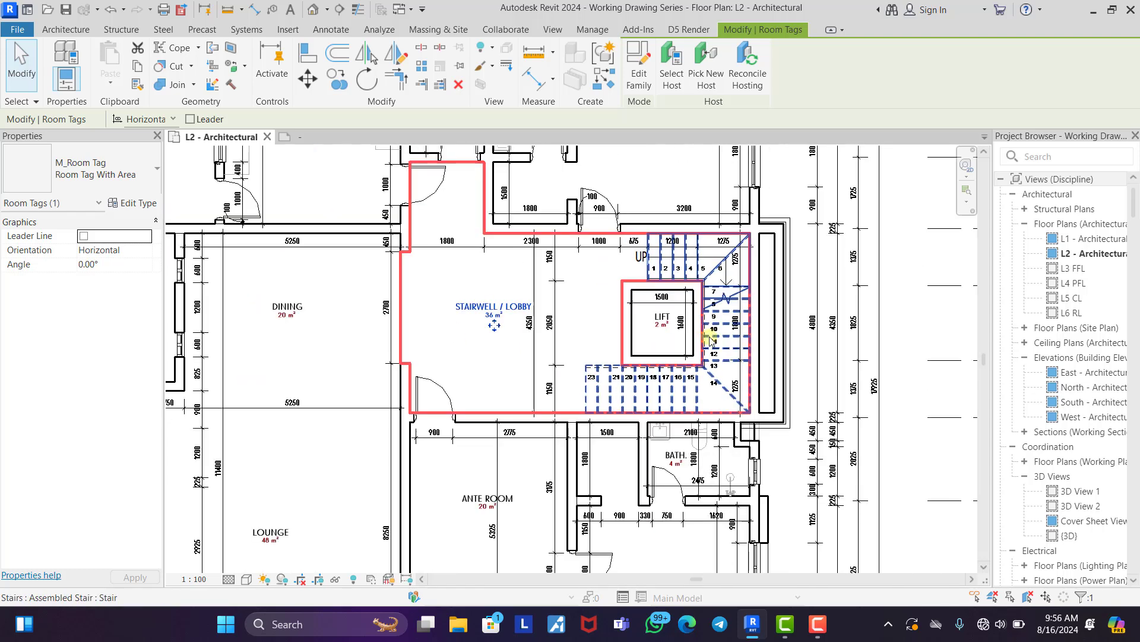
middle_drag(455, 351, 550, 498)
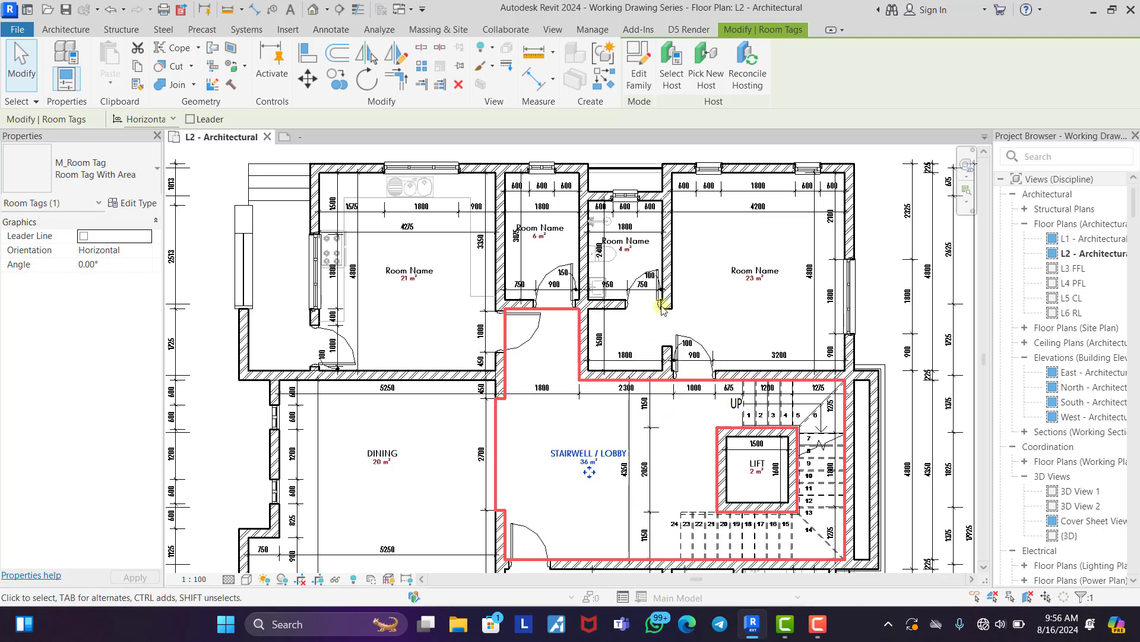
scroll(398, 244, up, 2)
double_click(410, 280)
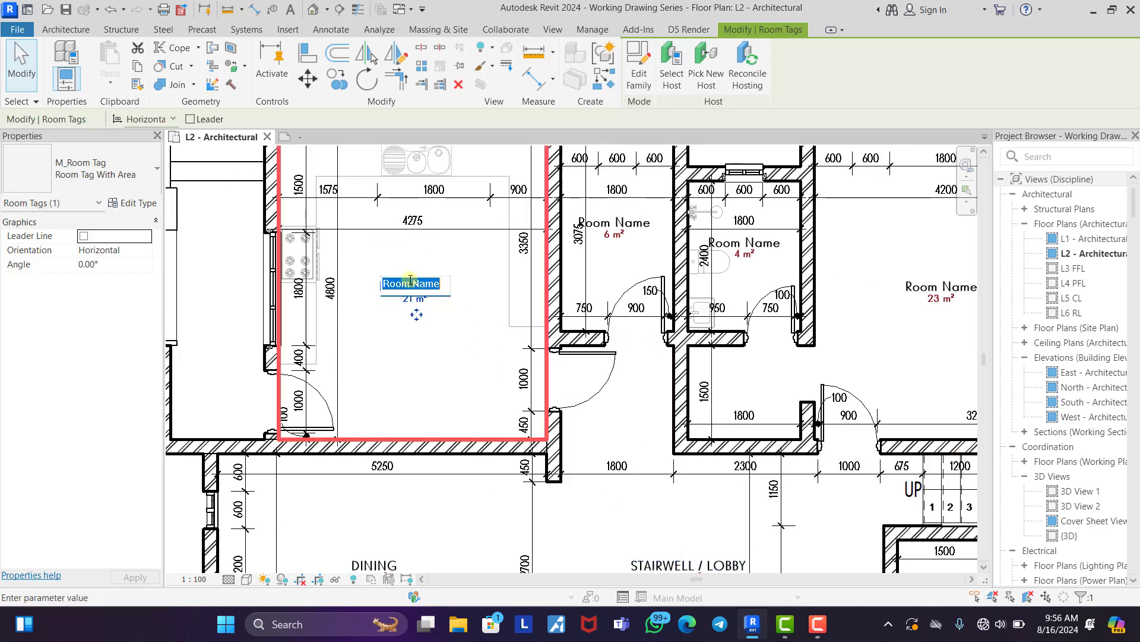
text(KITC)
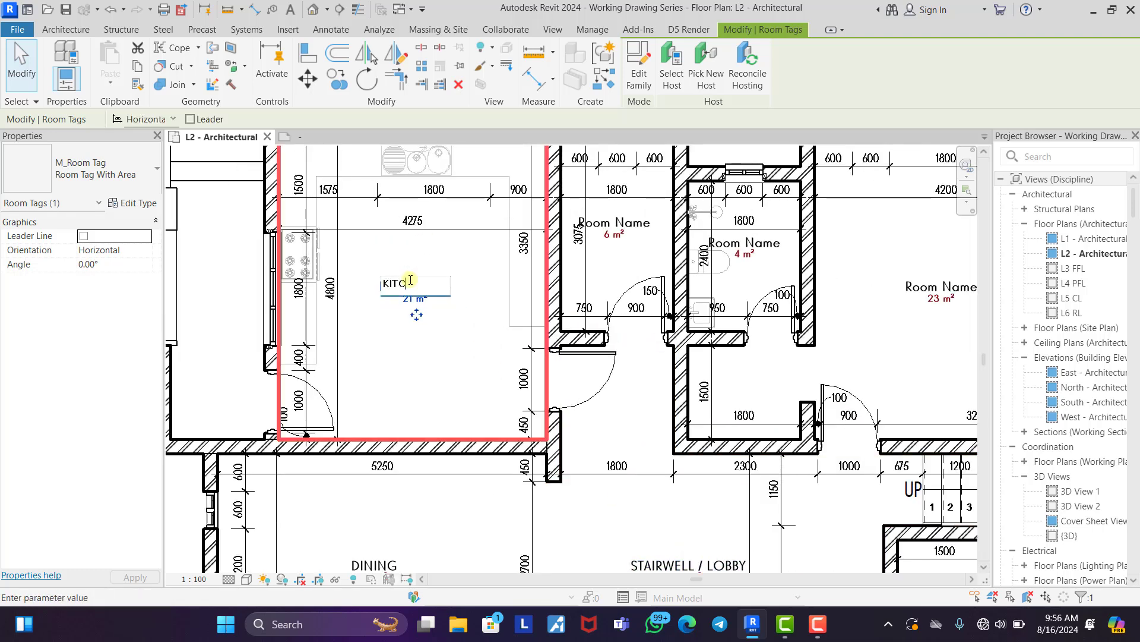
text(HE)
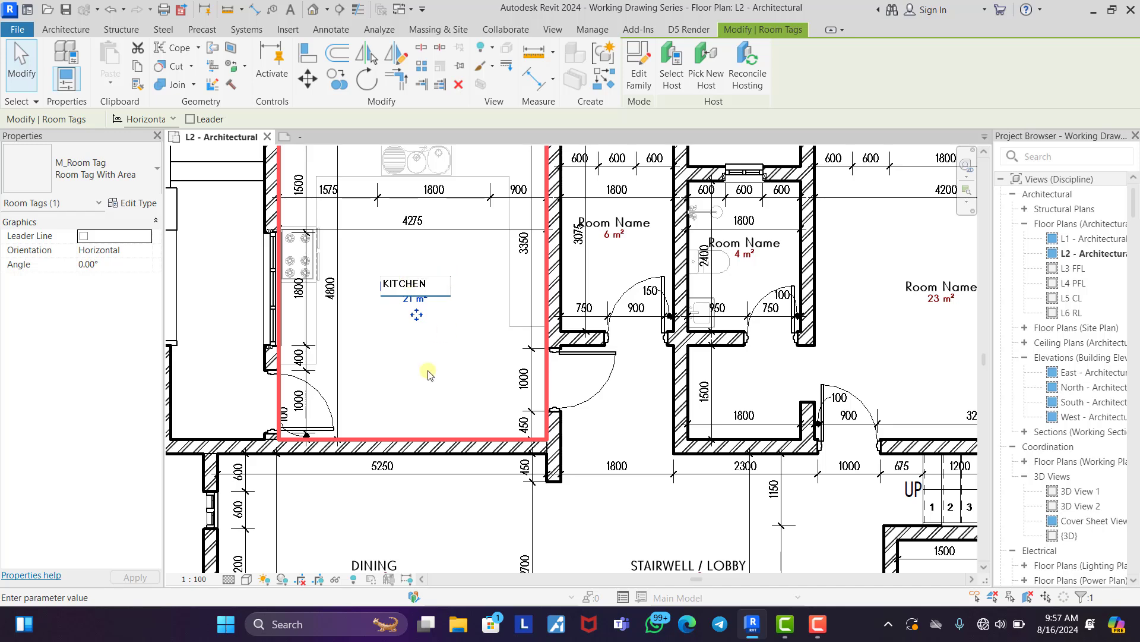
text(N)
key(Return)
Rename the 6 m² room beside the kitchen as STORE and the adjoining 4 m² sanitary room as BATH.
click(604, 223)
click(636, 221)
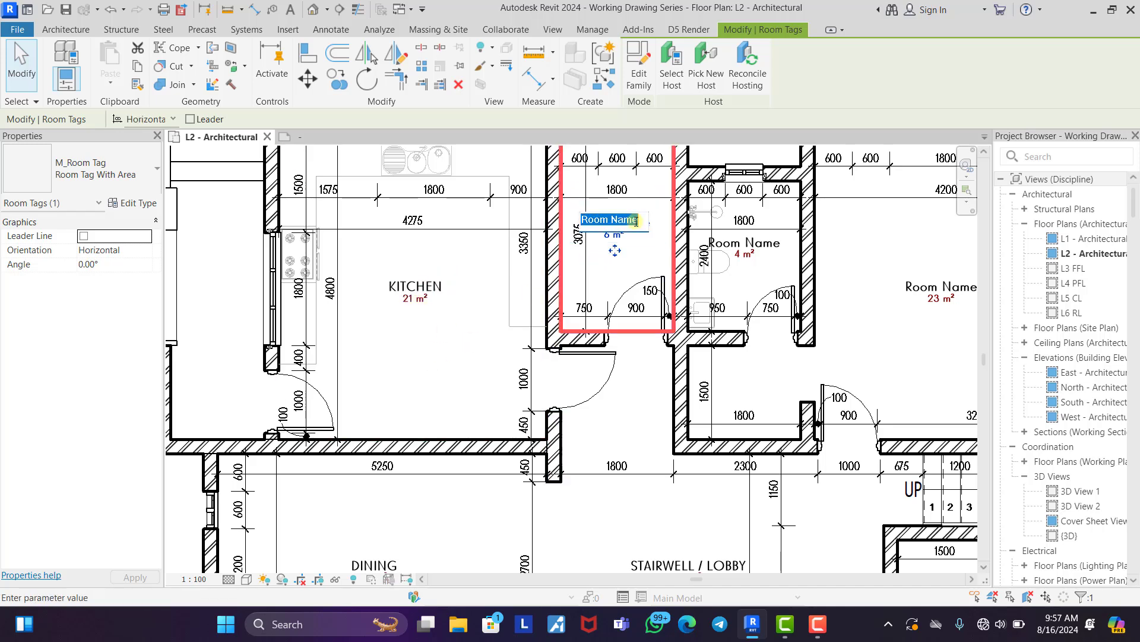
text(STORE)
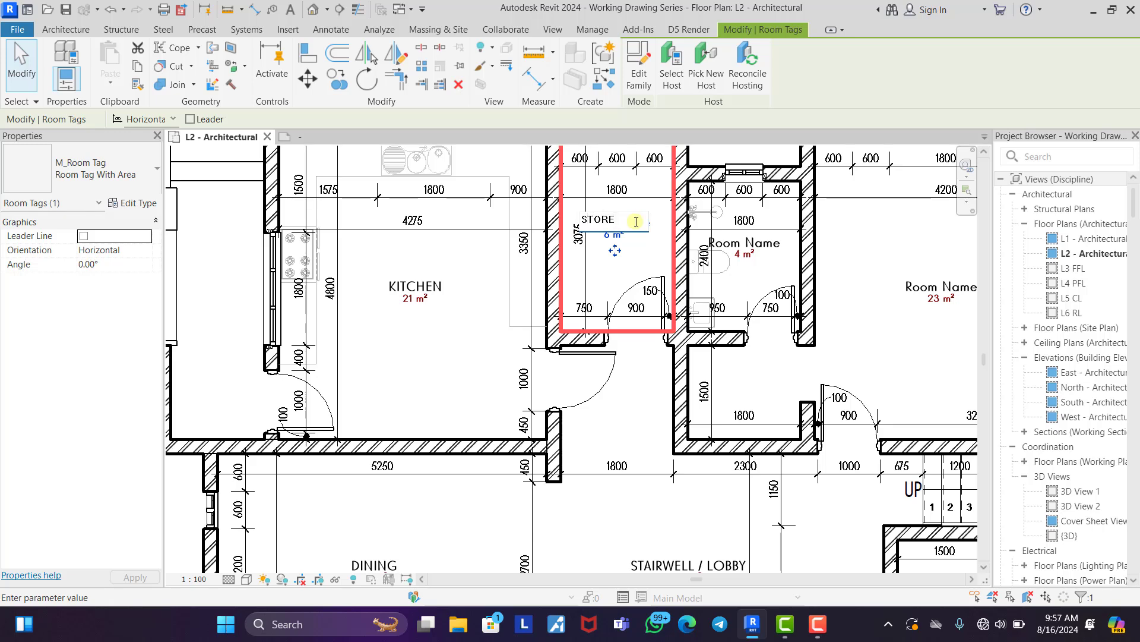
key(Return)
click(772, 245)
click(774, 246)
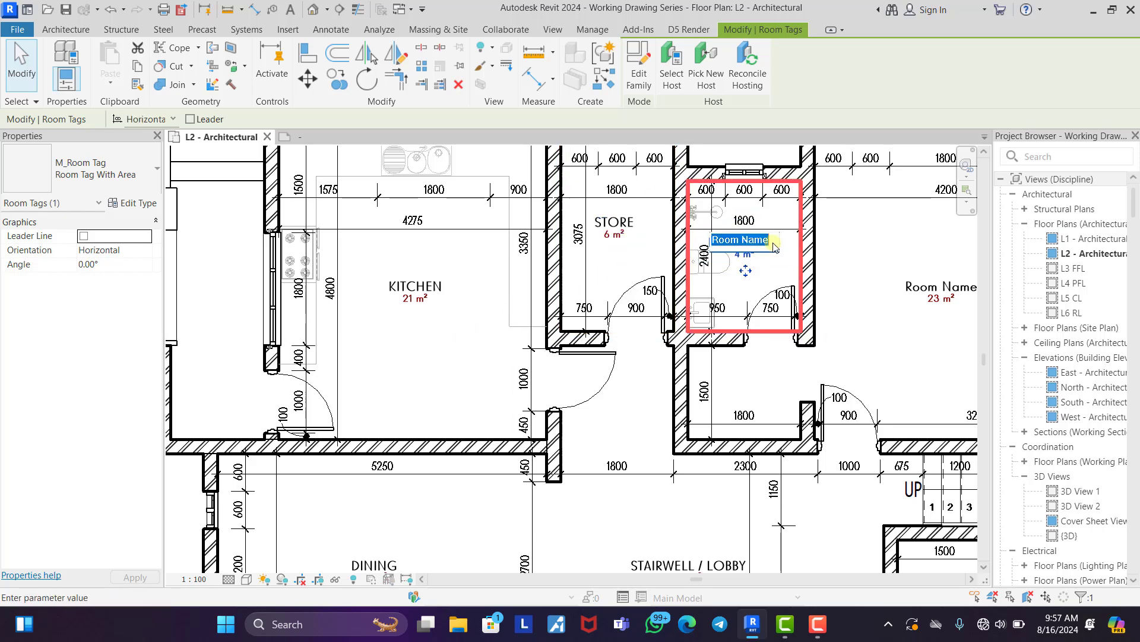
text(BATH.)
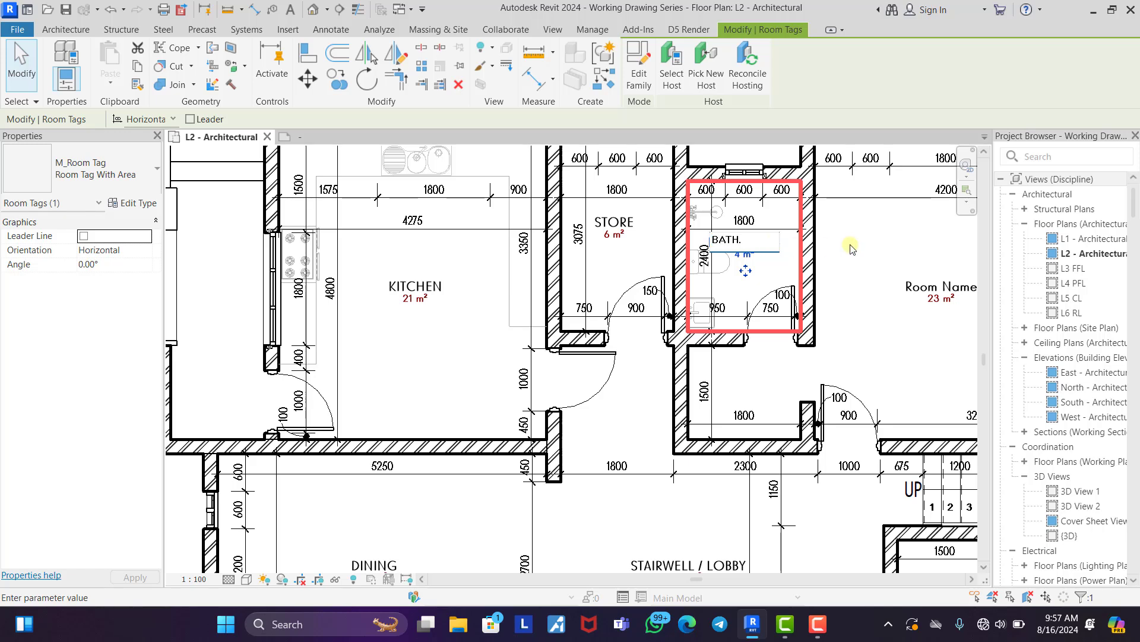
key(Return)
Rename the 23 m² room above the staircase as BEDROOM 01 through its room tag.
middle_drag(772, 312, 320, 309)
click(472, 281)
click(474, 279)
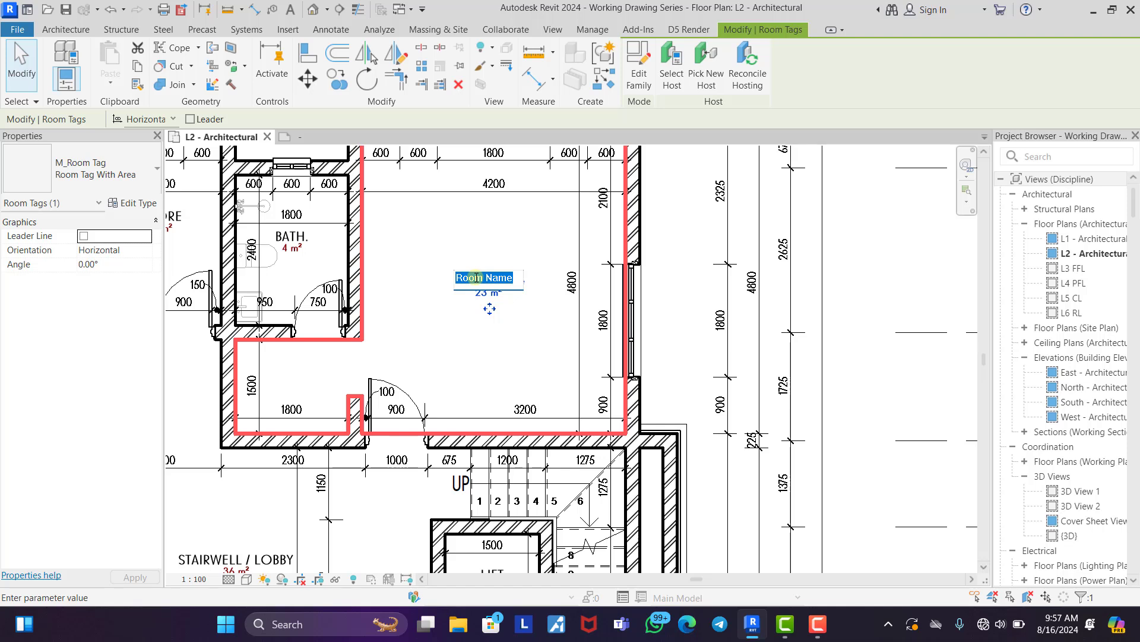
text(BEDROOM 01)
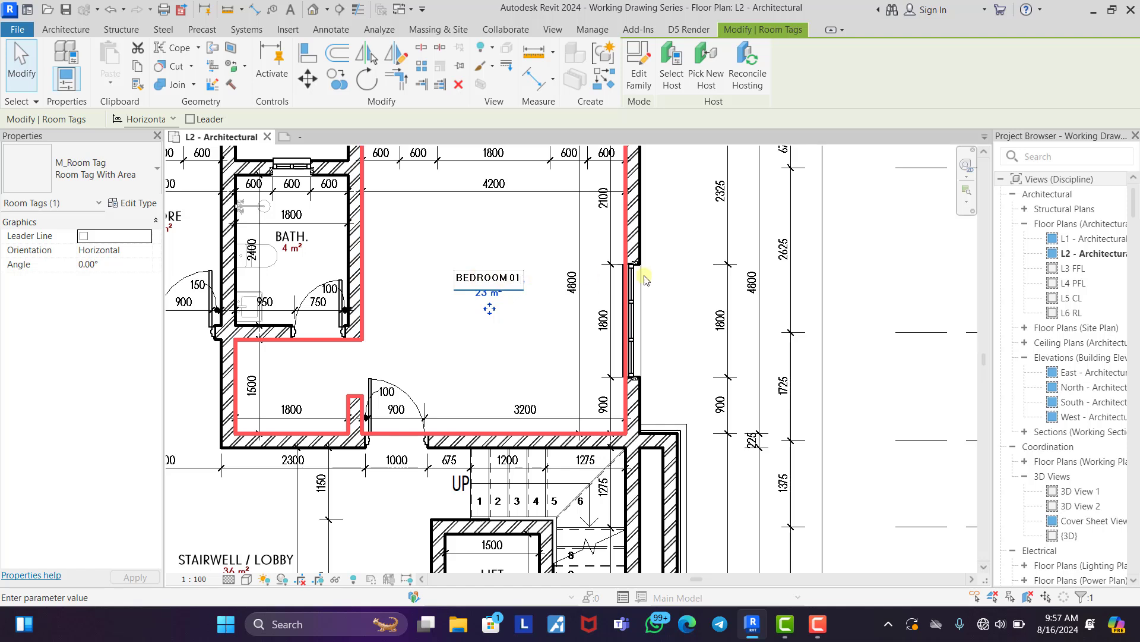
click(851, 250)
click(915, 257)
scroll(654, 233, down, 1)
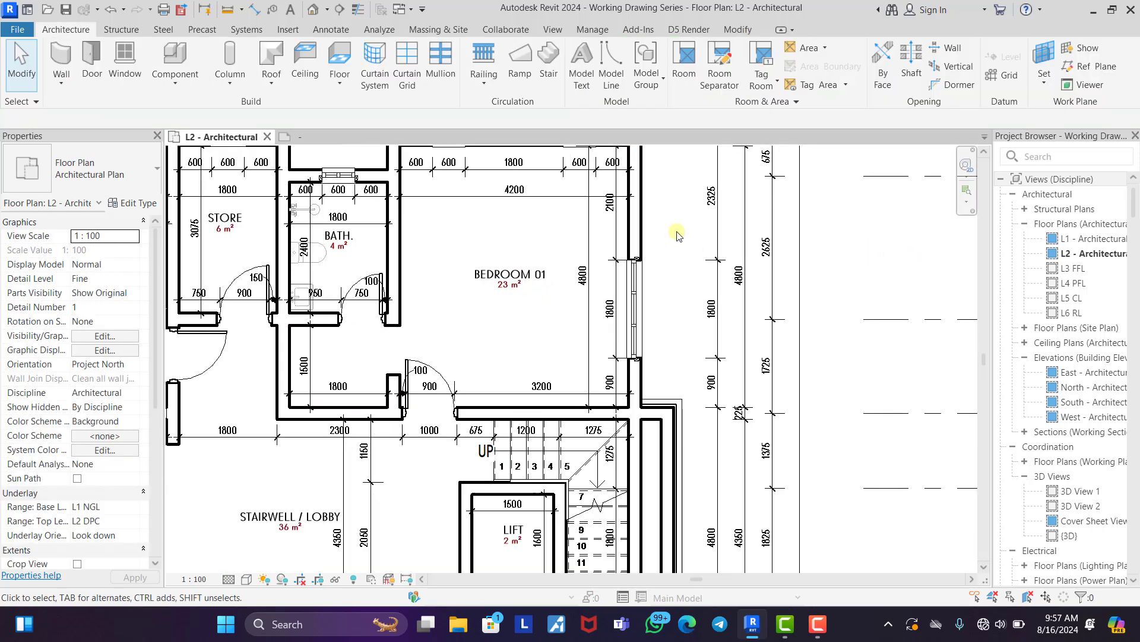
Draw room separation lines closing the entrance porch: 150 mm down from the lounge wall, then 2625 mm along the top step edge to the opposite wall.
scroll(676, 232, down, 2)
middle_drag(581, 408, 645, 245)
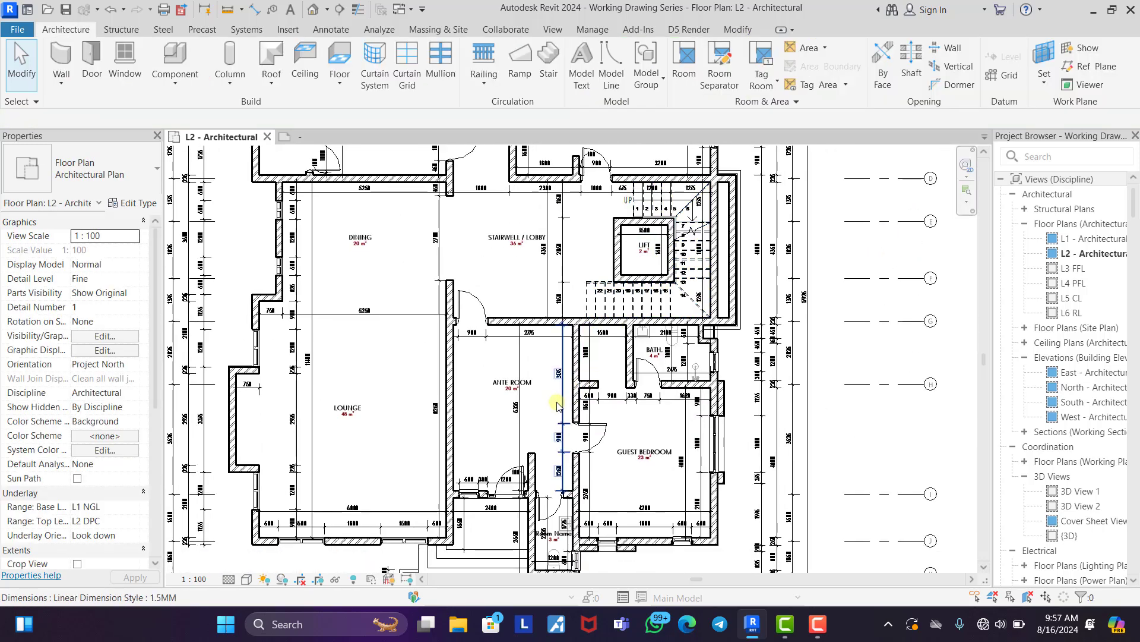
middle_drag(557, 403, 584, 363)
click(720, 64)
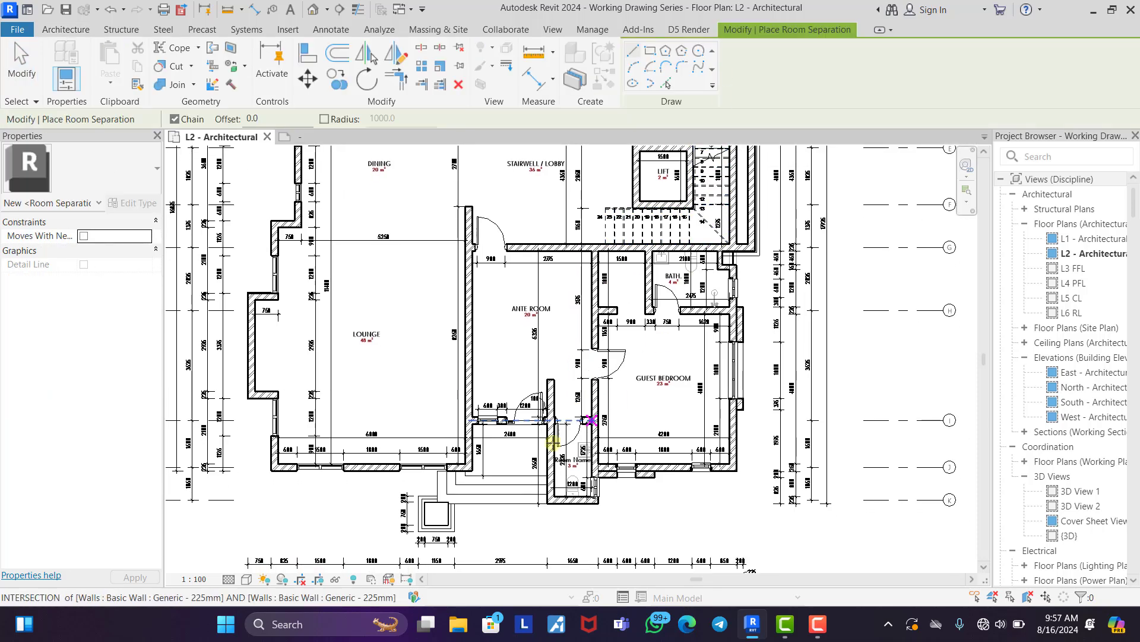
scroll(553, 443, up, 5)
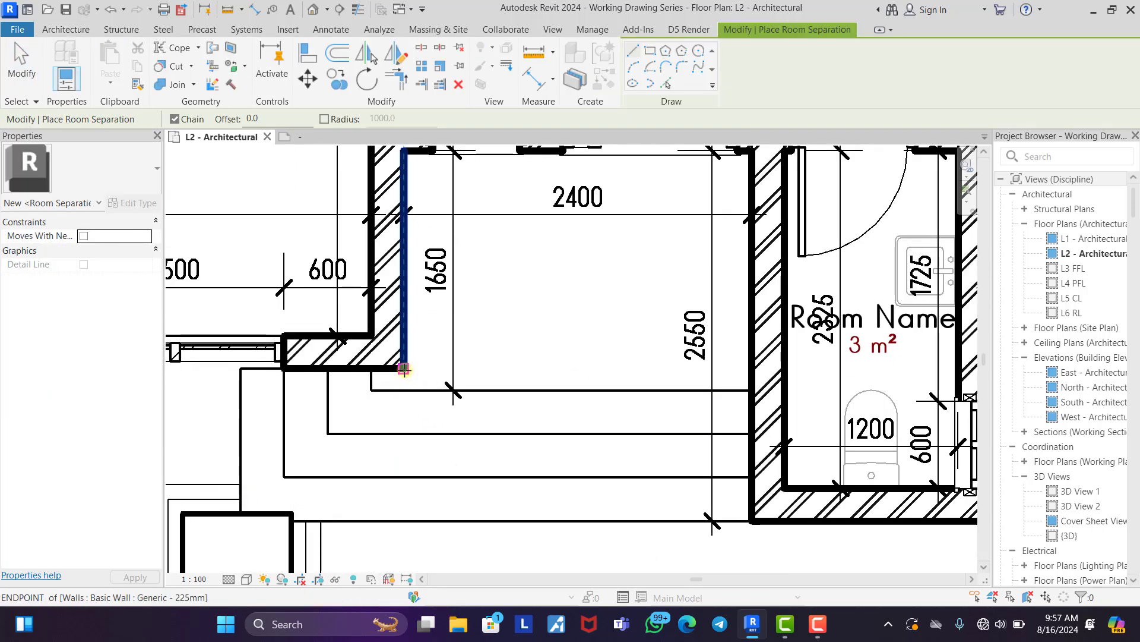
click(371, 369)
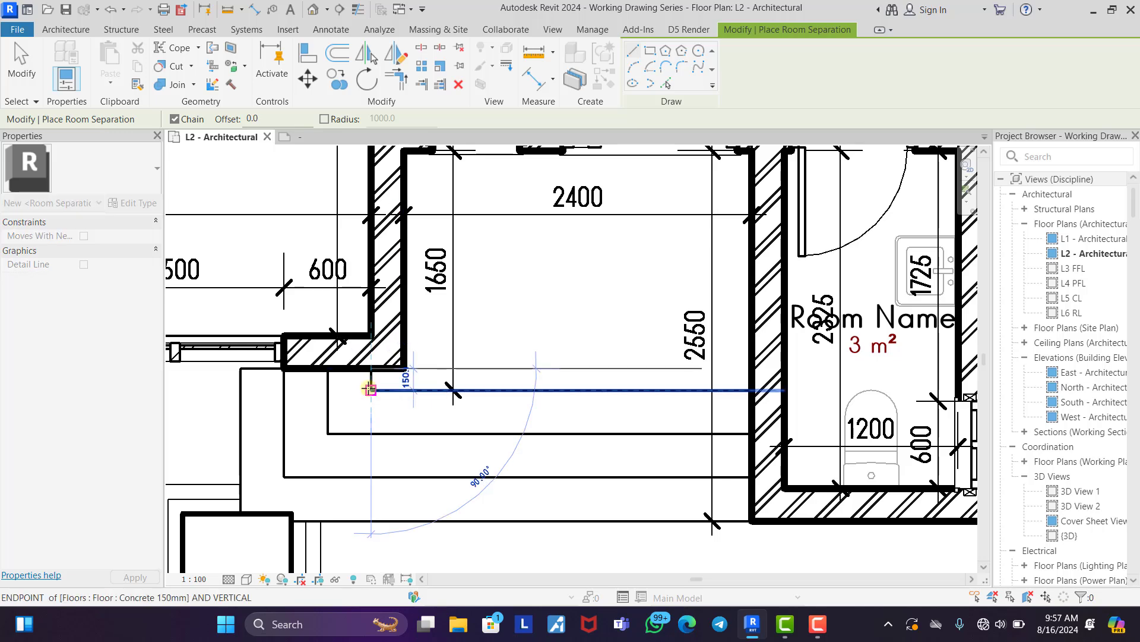
click(370, 389)
click(745, 390)
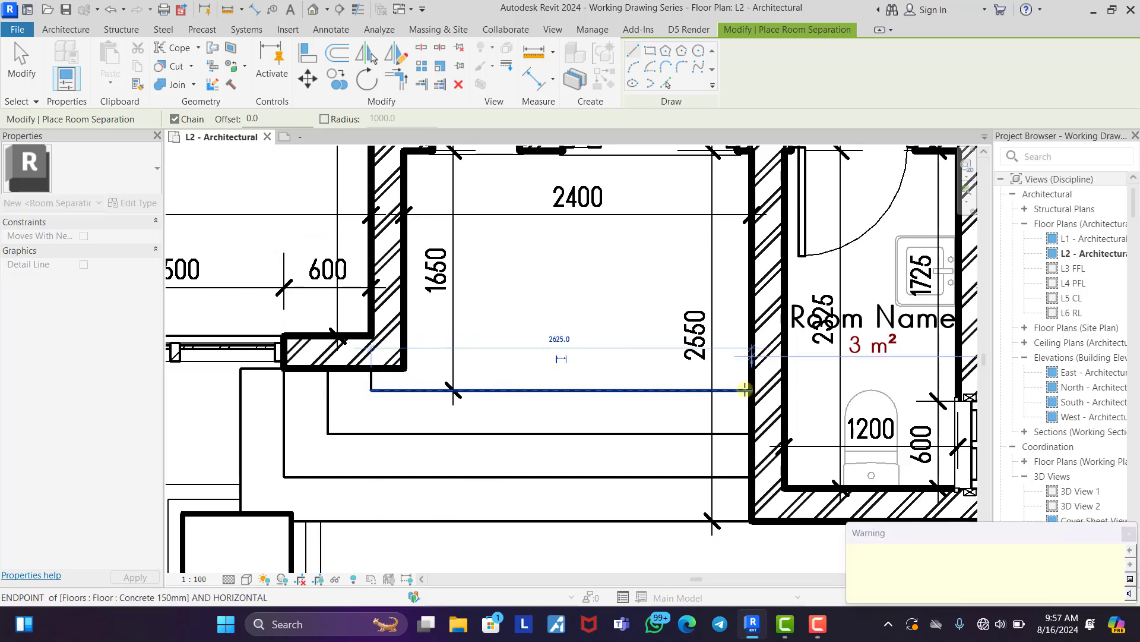
right_click(584, 284)
click(606, 290)
right_click(597, 287)
click(624, 294)
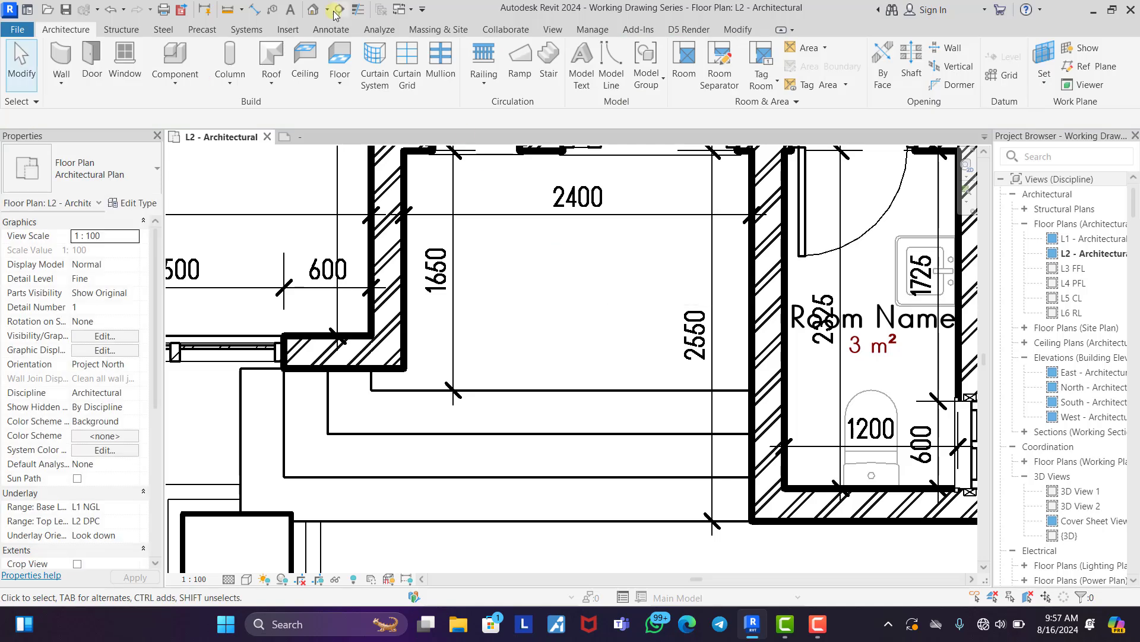
Place a tagged room in the enclosed entrance porch in front of the ante room.
click(684, 63)
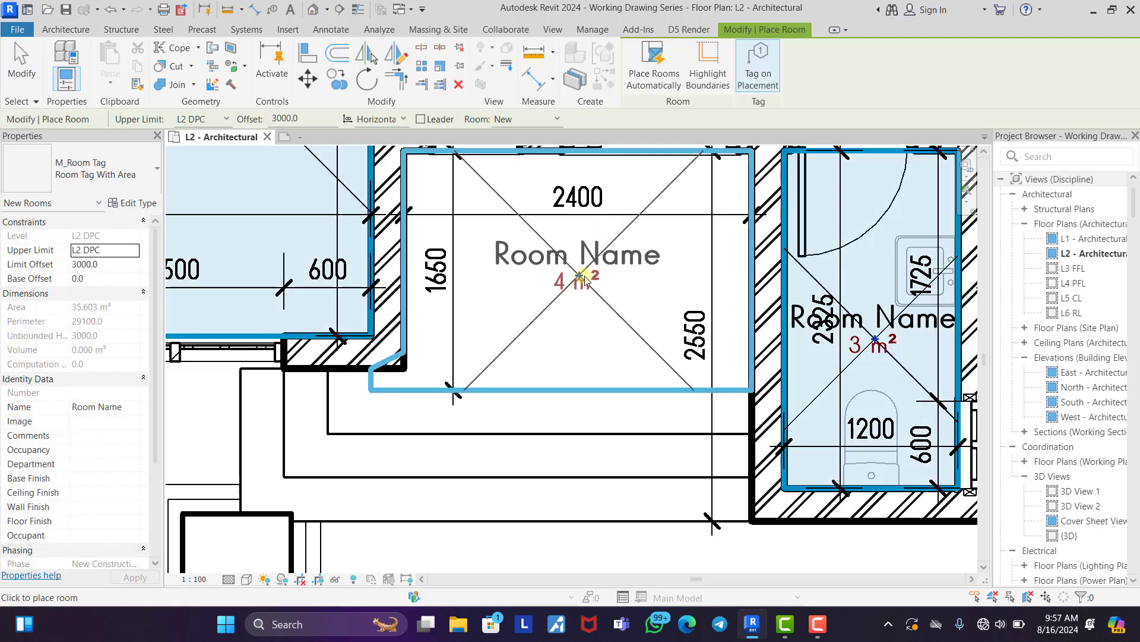
click(597, 266)
right_click(636, 192)
click(662, 203)
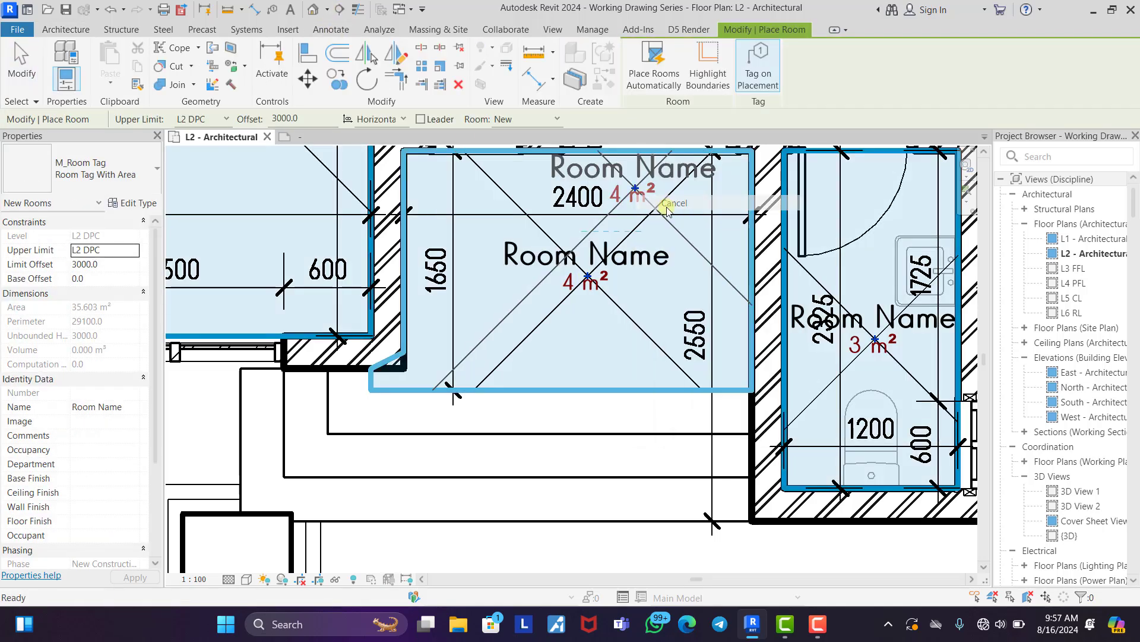
right_click(667, 206)
click(690, 214)
Rename the entrance porch room as ENT. PORCH through its room tag.
double_click(647, 261)
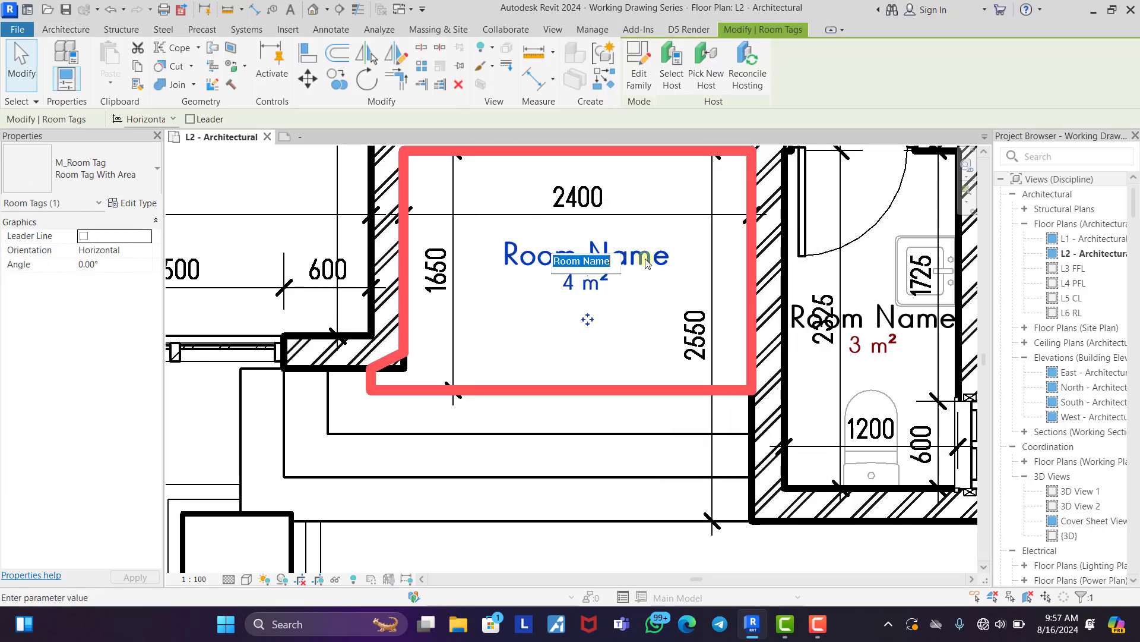
text(ENT)
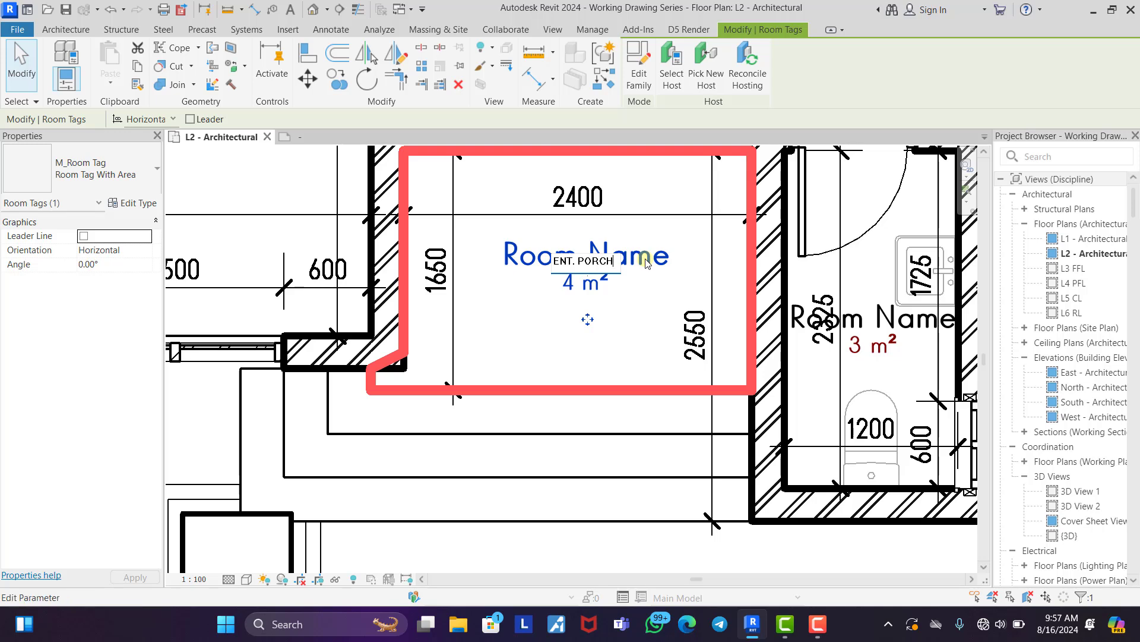
text(. PORCH)
key(Return)
key(Escape)
scroll(558, 439, down, 3)
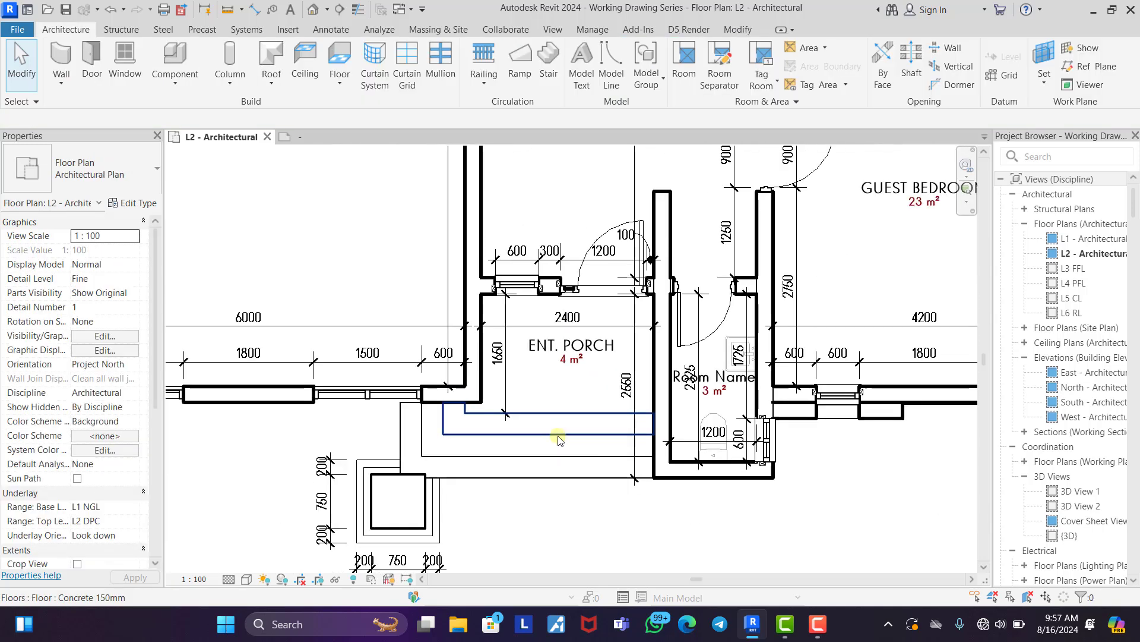
scroll(559, 439, down, 4)
scroll(547, 270, up, 3)
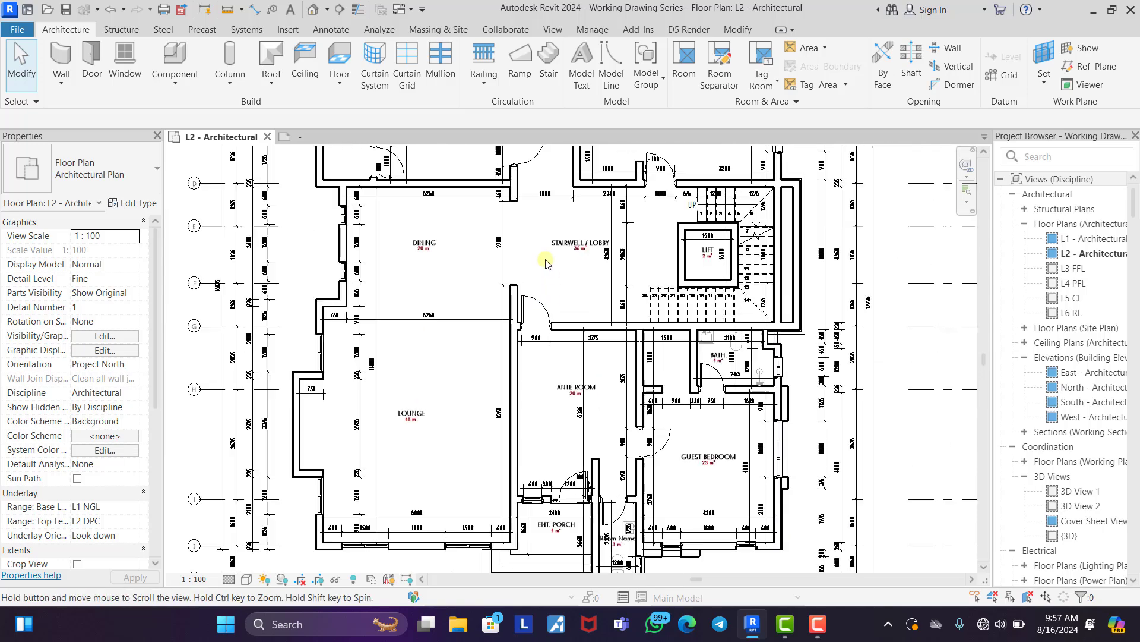
scroll(545, 263, up, 2)
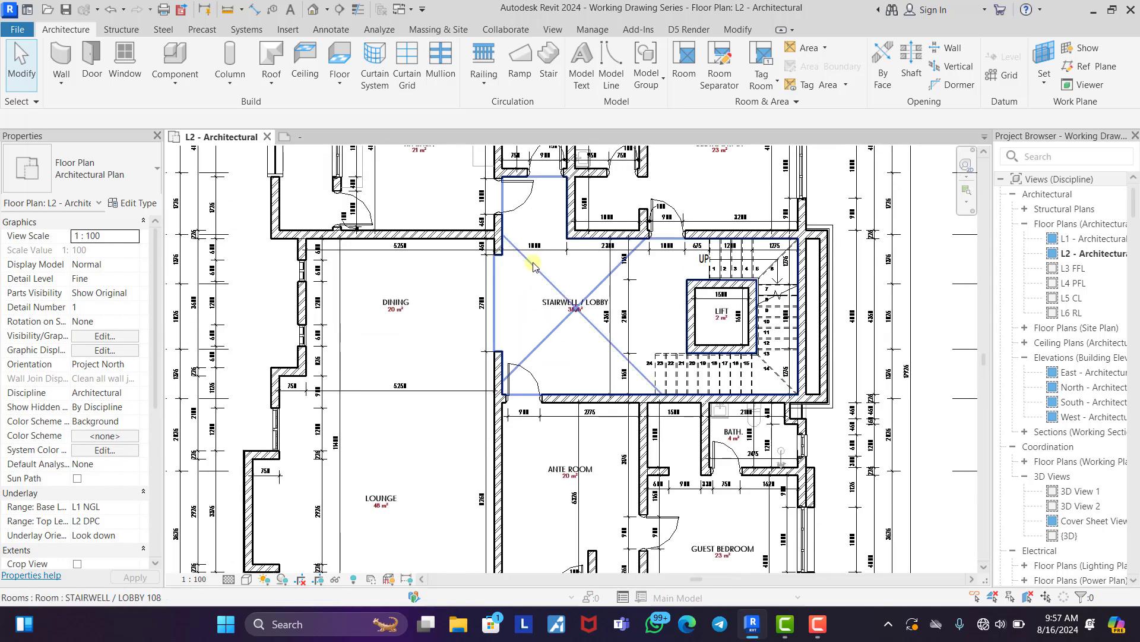
scroll(533, 267, down, 2)
scroll(527, 389, up, 4)
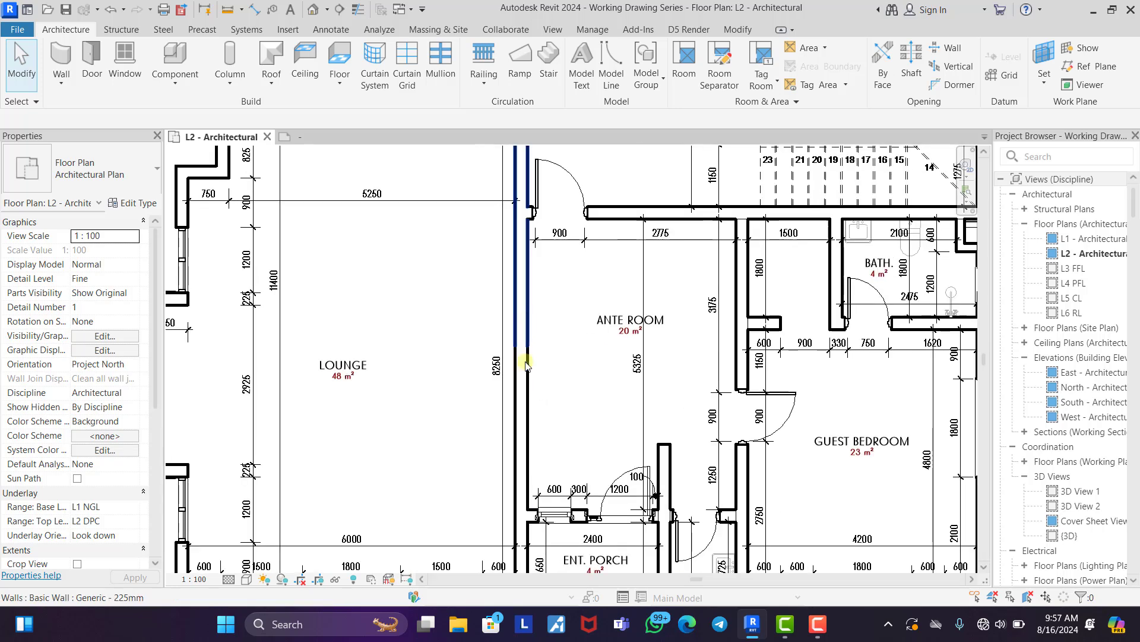
click(98, 57)
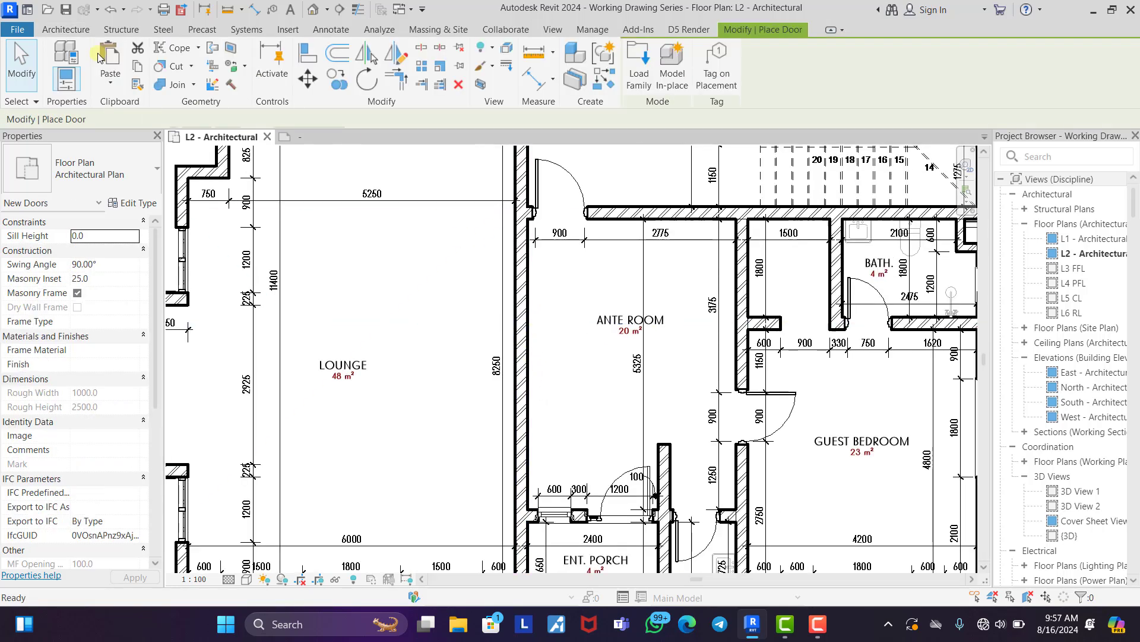
click(86, 178)
scroll(81, 386, down, 1)
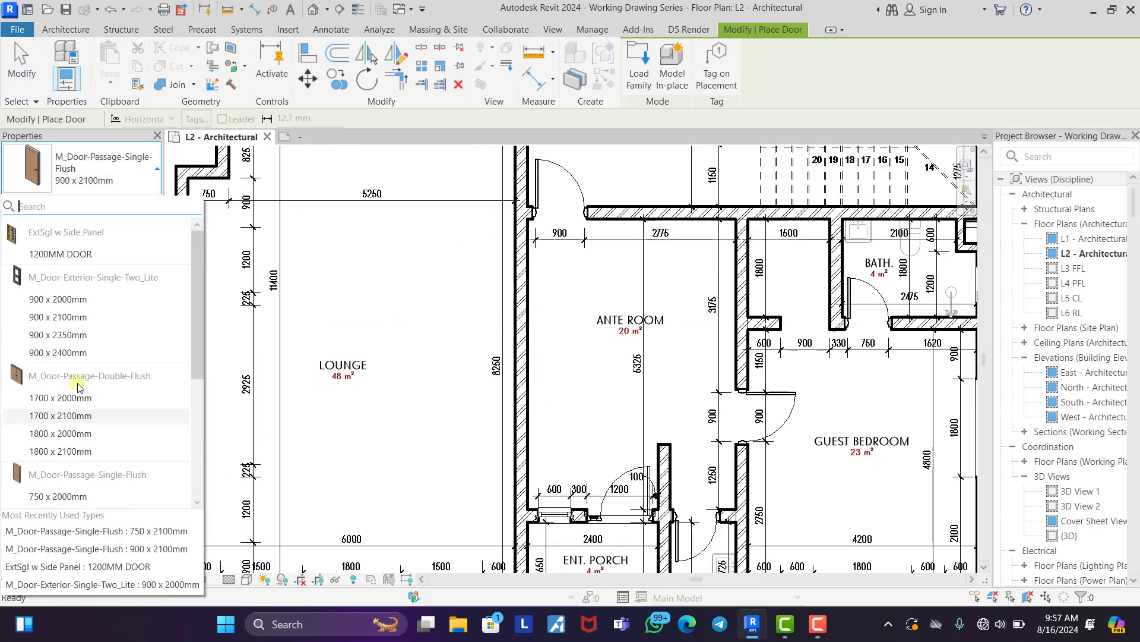
scroll(71, 356, down, 3)
right_click(349, 262)
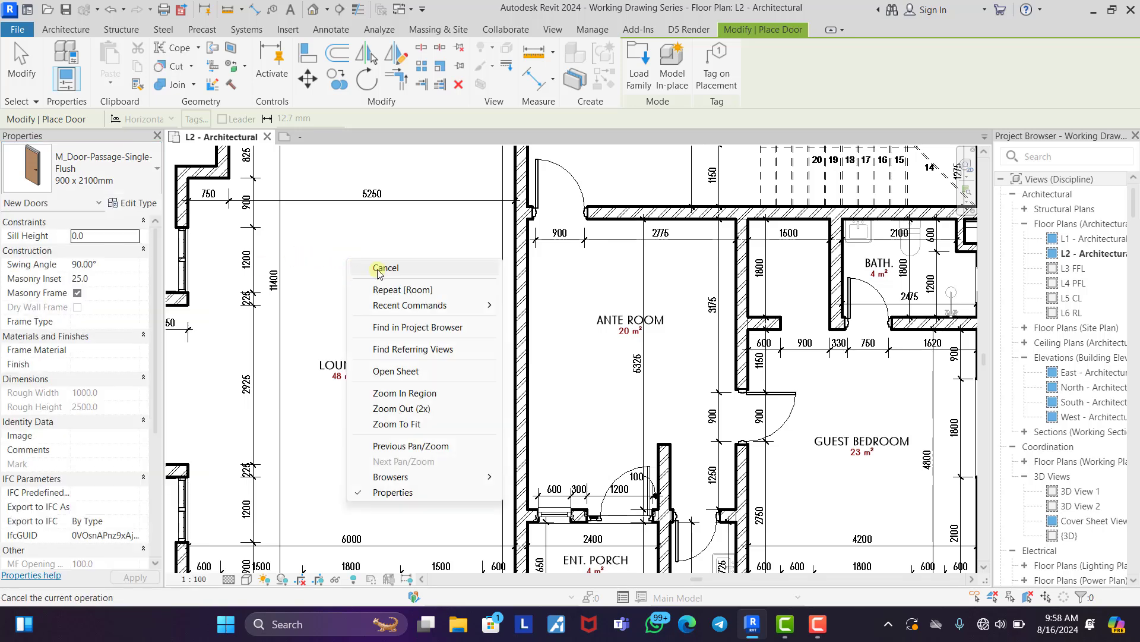
click(377, 268)
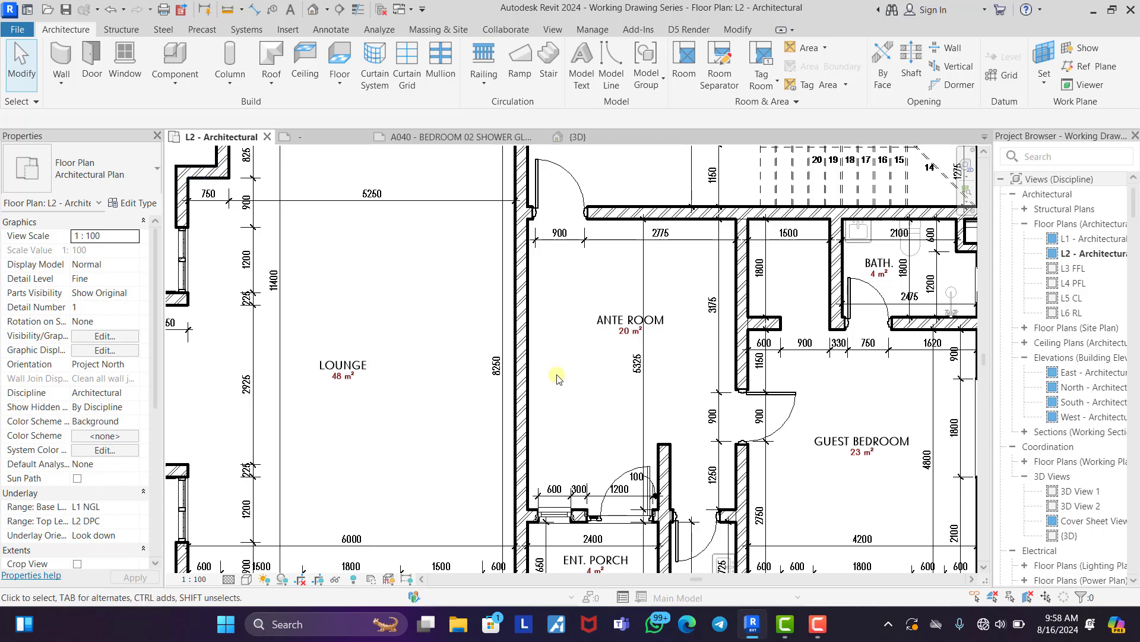
Paste the copied 3000MM Aluprof sliding door into the wall between the lounge and the ante room, accepting the existing duplicate types.
key(ctrl+v)
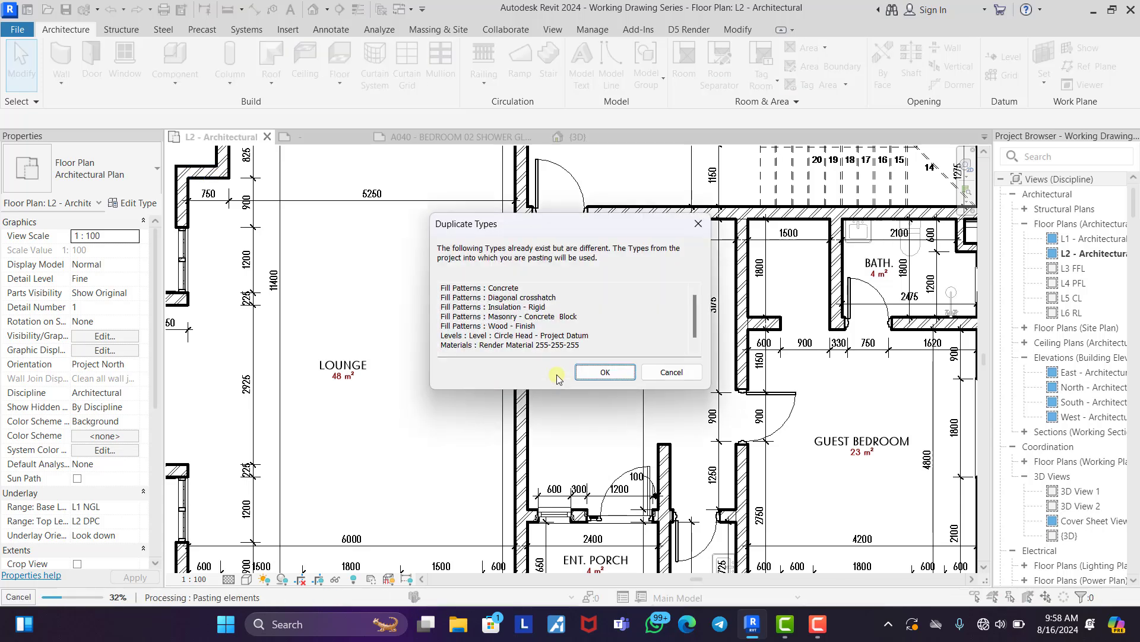
click(594, 374)
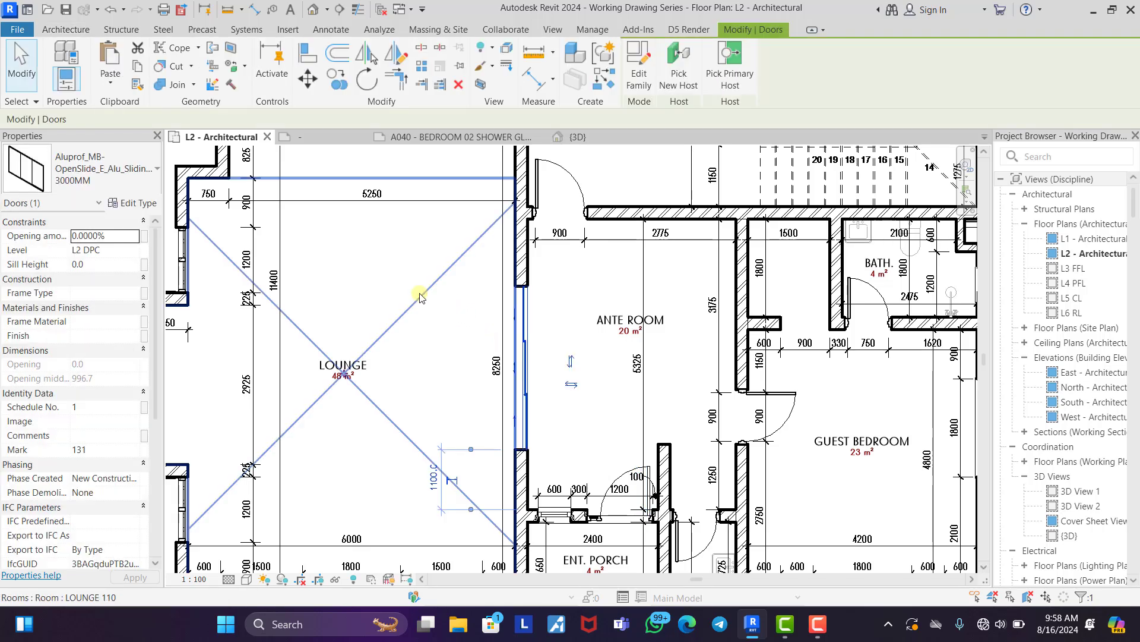
right_click(423, 299)
click(452, 252)
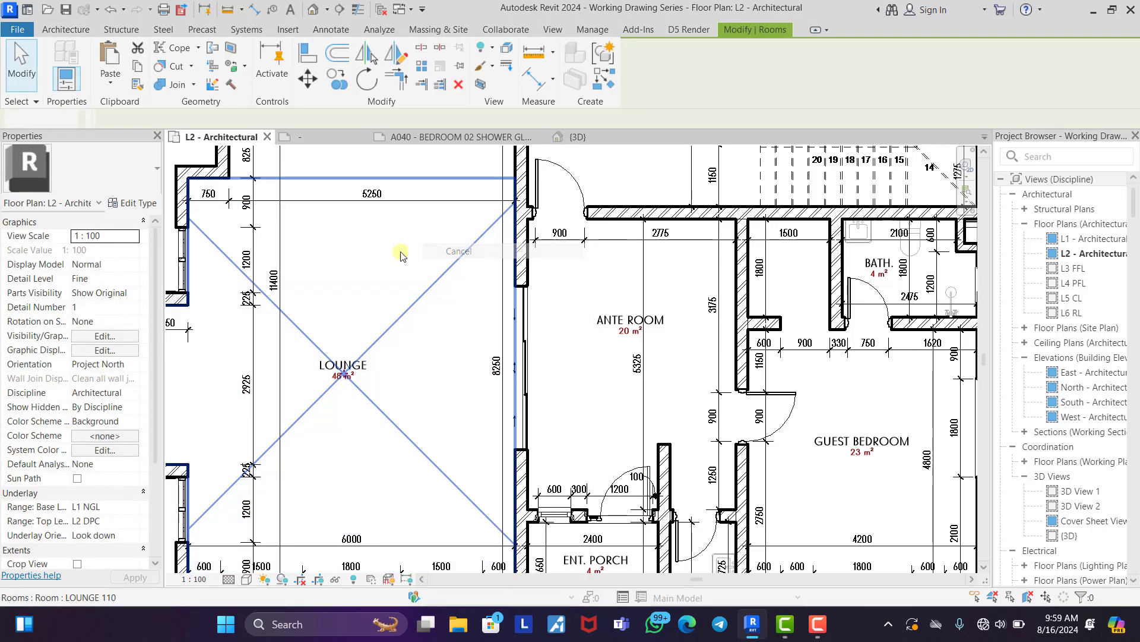
Shift the 3000MM sliding door slightly up the lounge–ante room wall, leaving about 1160 mm to the ante room's lower wall.
click(519, 345)
click(132, 203)
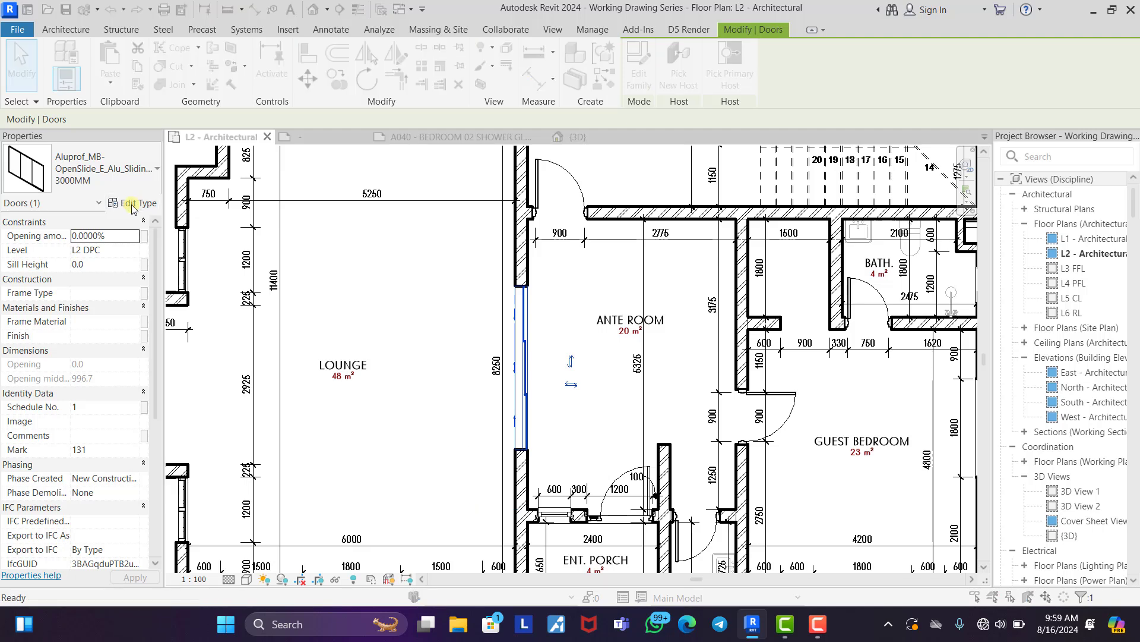
click(317, 110)
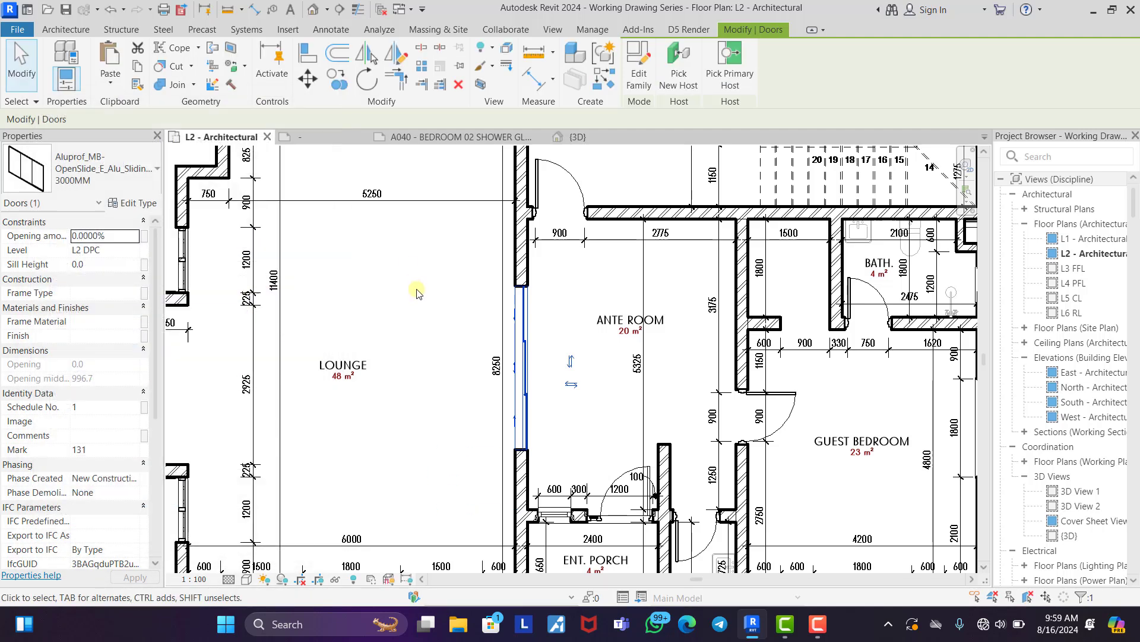
click(415, 287)
click(533, 375)
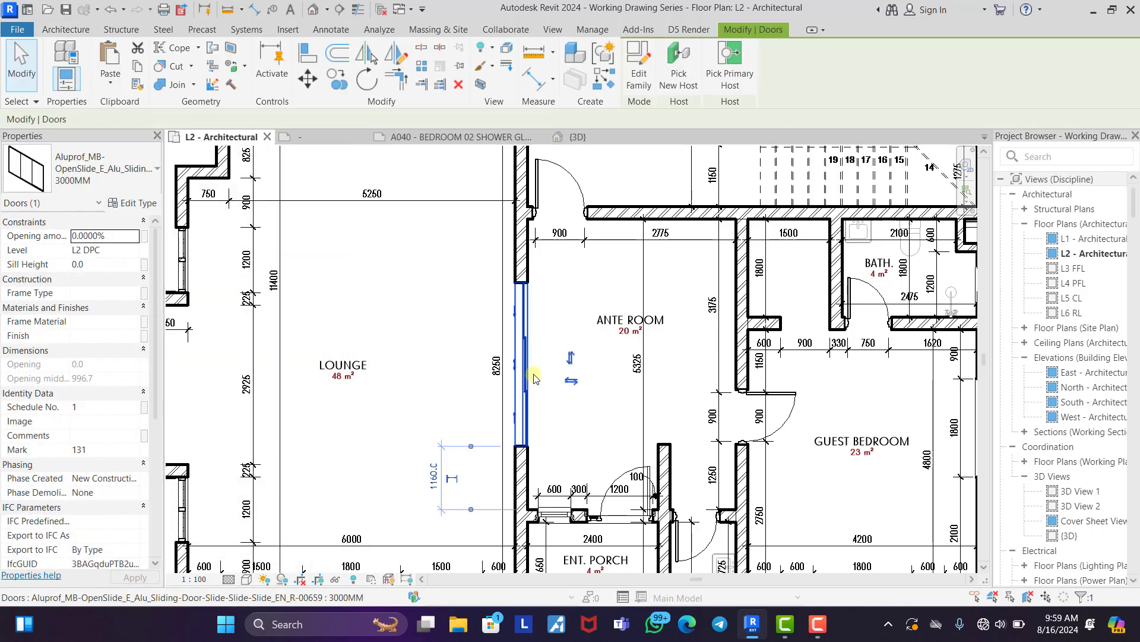
click(427, 295)
key(Escape)
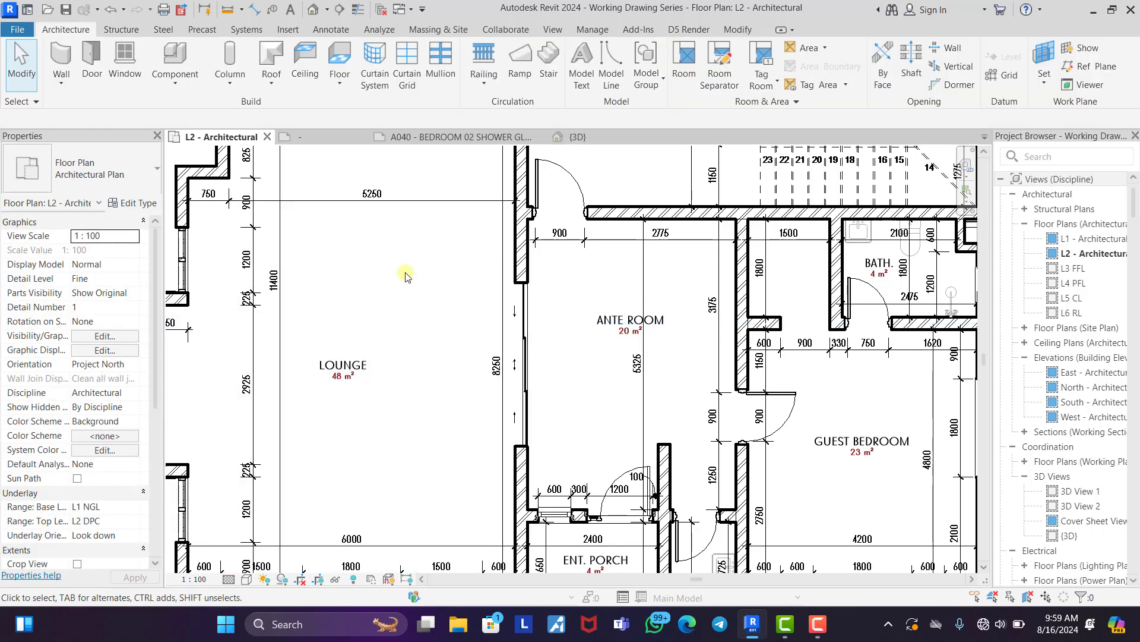
Paste the copied 10 Person Lift Assembly into the lift shaft wall facing the stairwell lobby, accepting the existing duplicate types.
scroll(410, 272, down, 4)
middle_drag(598, 399, 596, 536)
scroll(519, 326, up, 1)
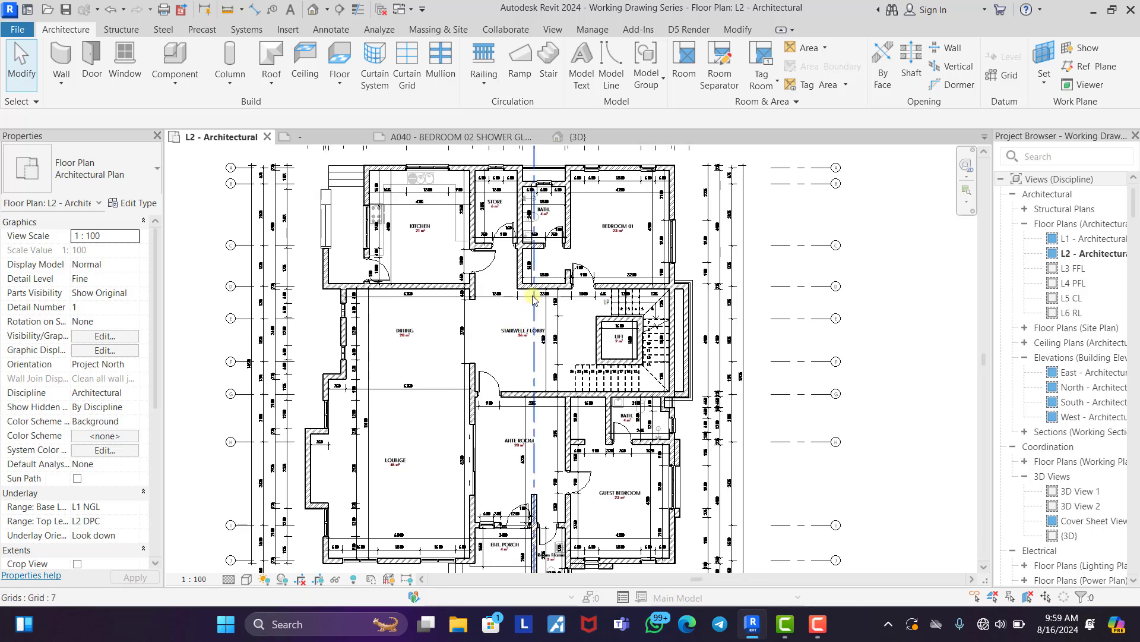
scroll(626, 350, up, 5)
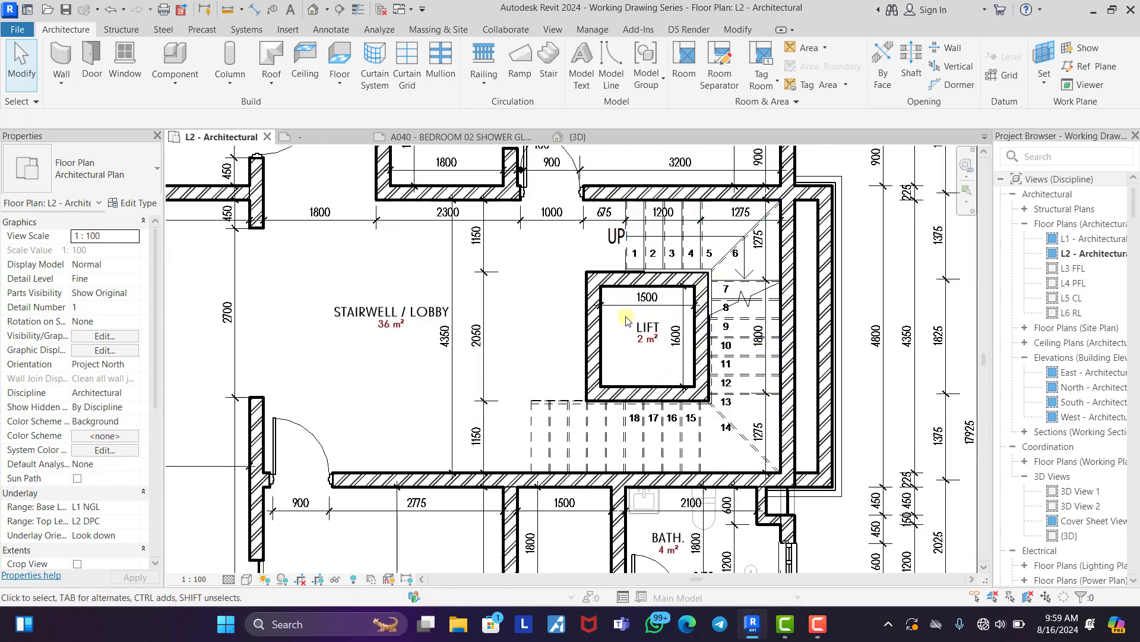
click(538, 220)
key(Escape)
key(ctrl+v)
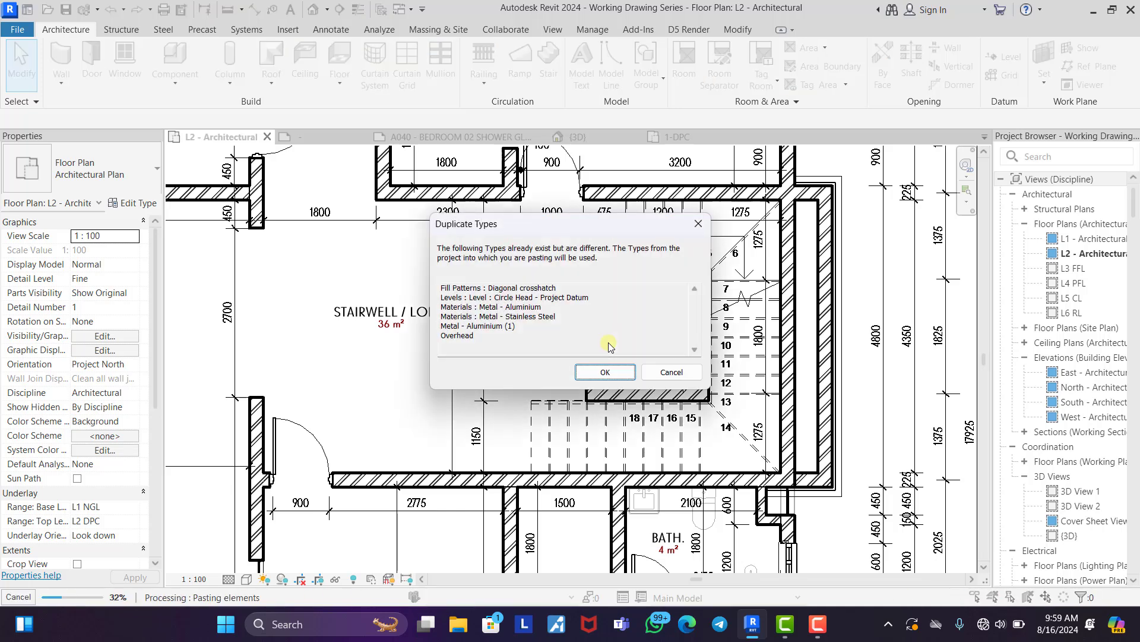
click(595, 378)
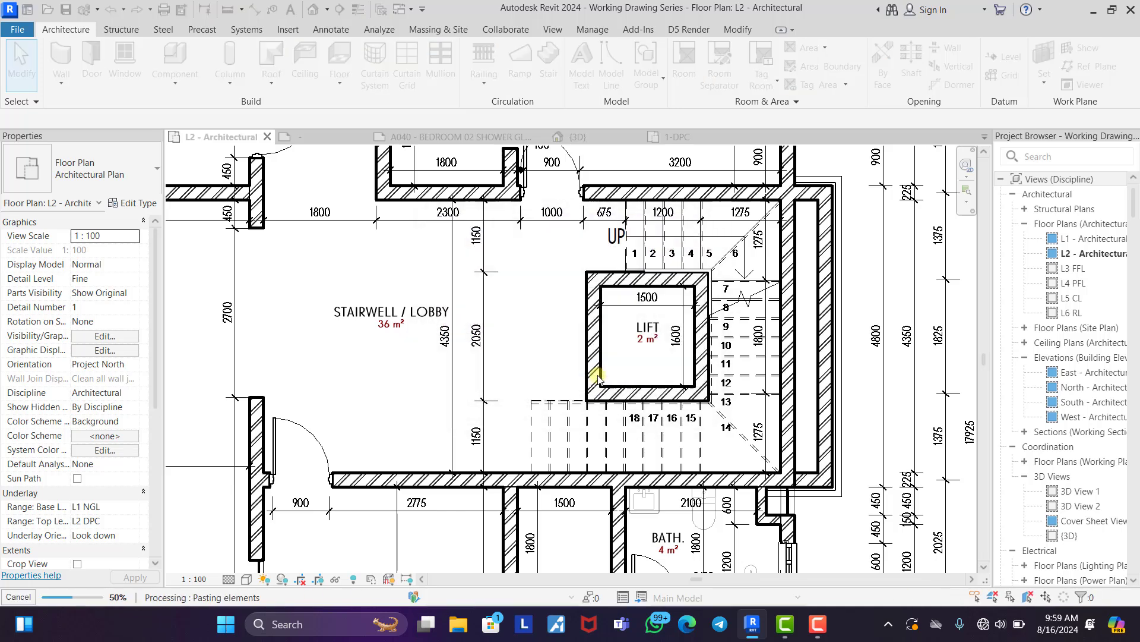
click(598, 339)
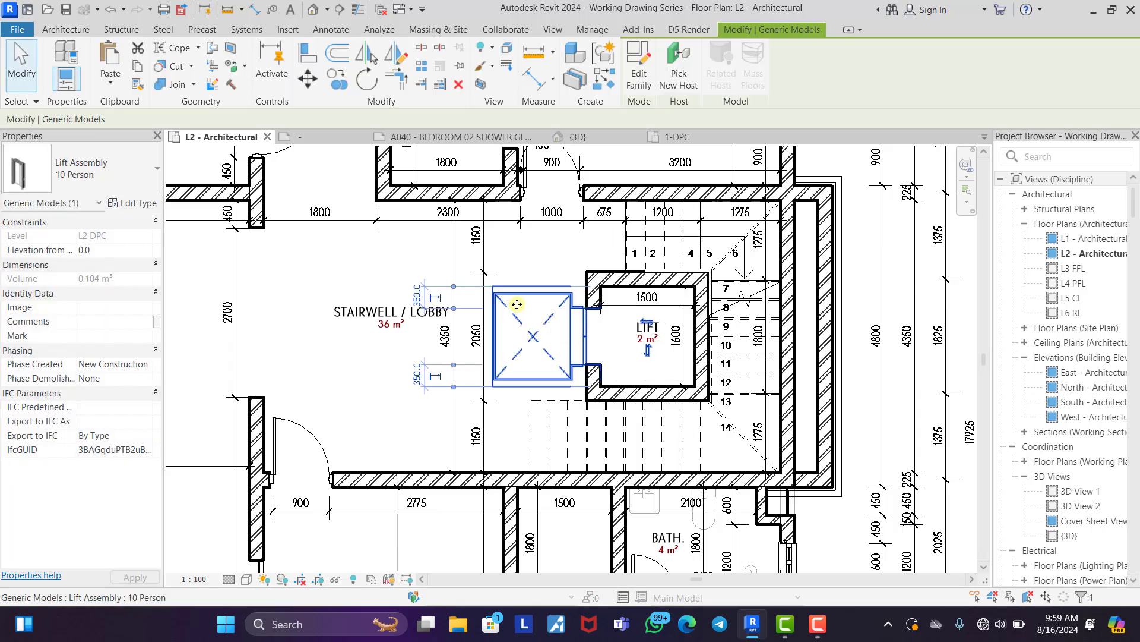
Flip the lift assembly so its car sits inside the lift shaft.
click(647, 327)
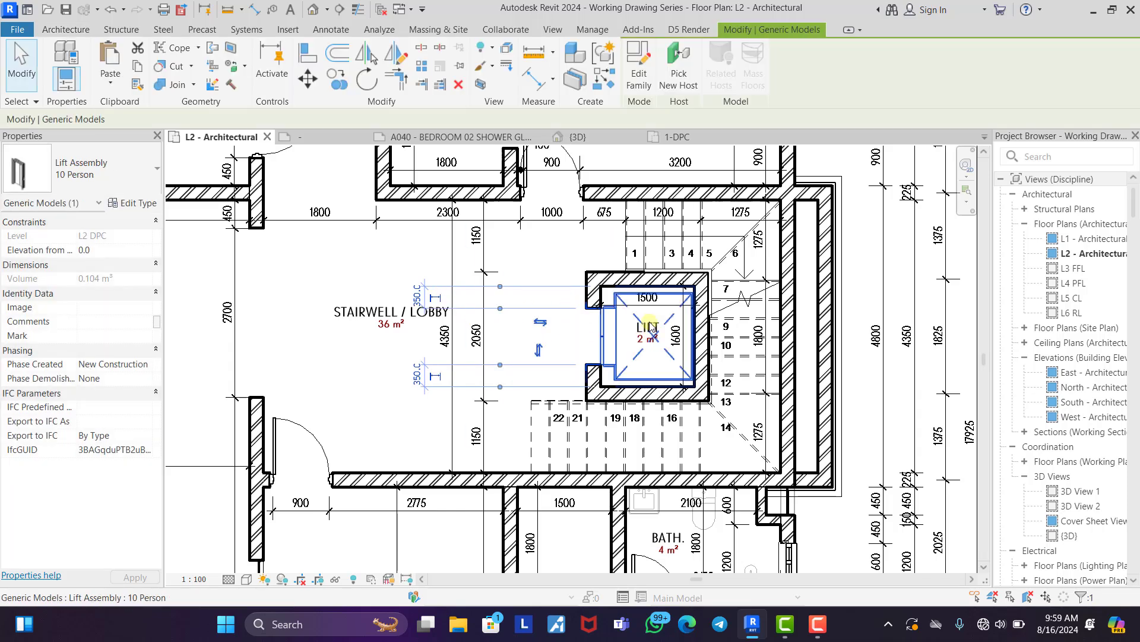
click(335, 258)
key(Escape)
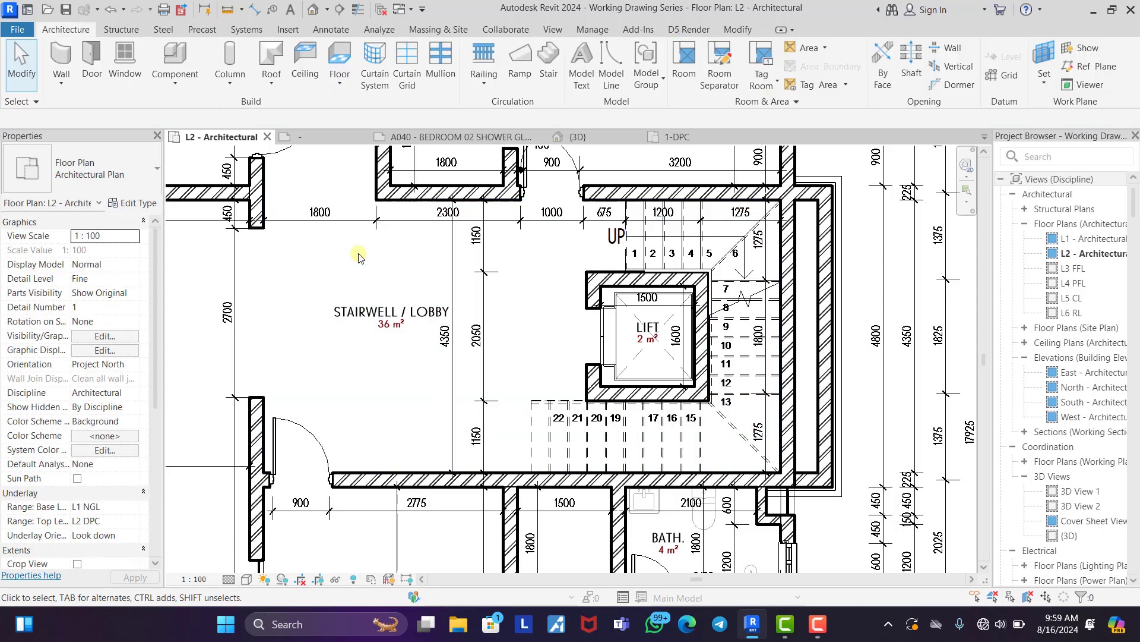
scroll(594, 305, up, 3)
middle_drag(687, 332, 496, 330)
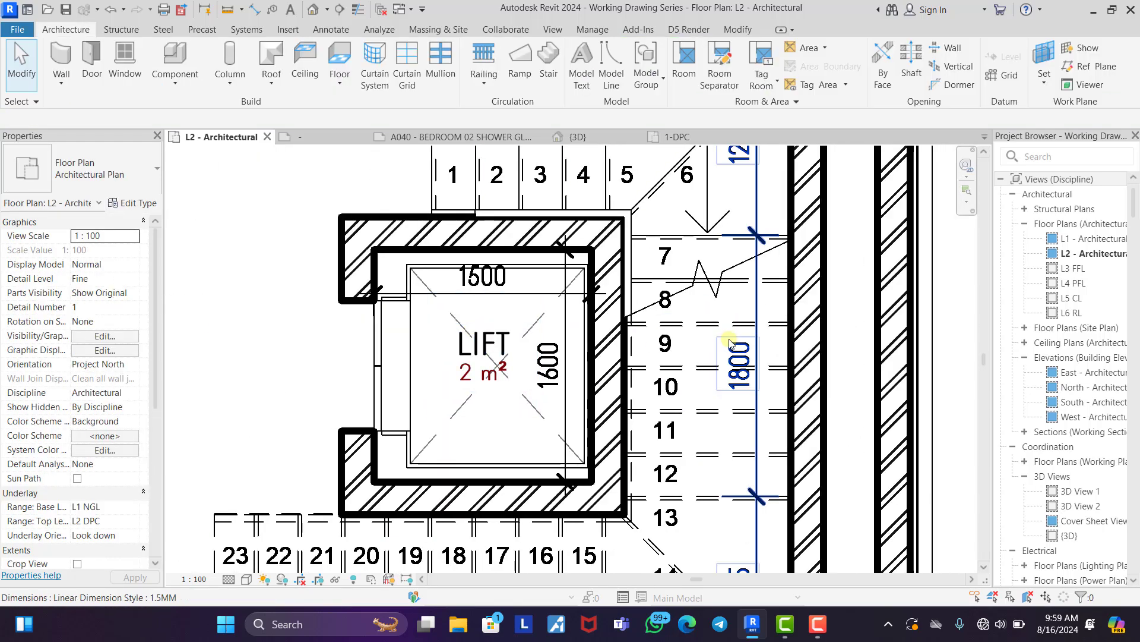
scroll(597, 319, down, 5)
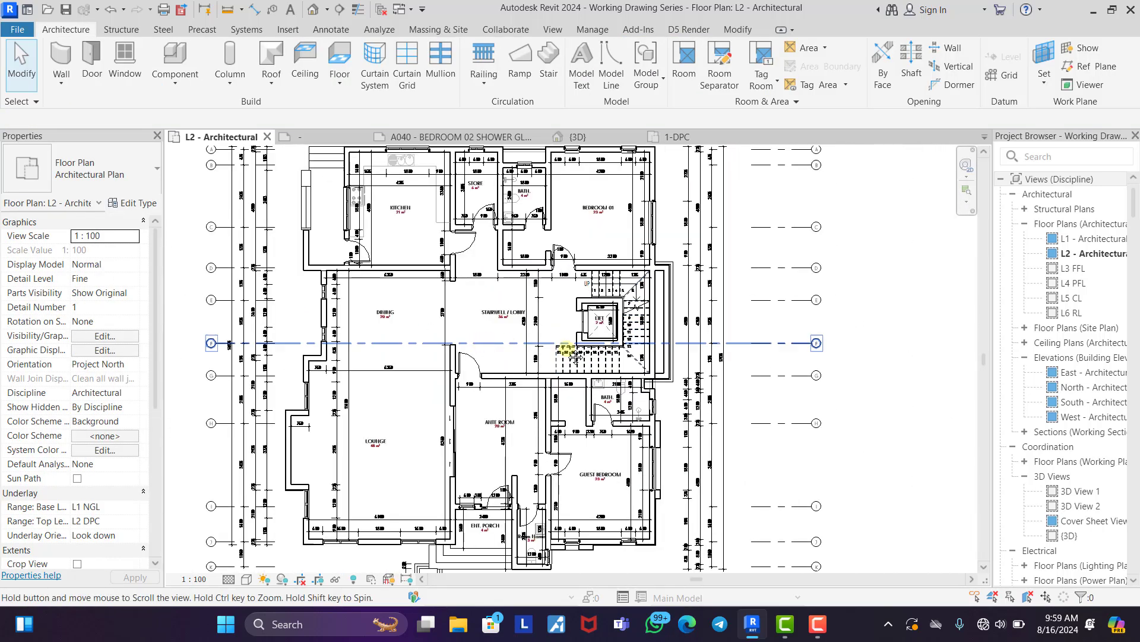
scroll(600, 315, down, 2)
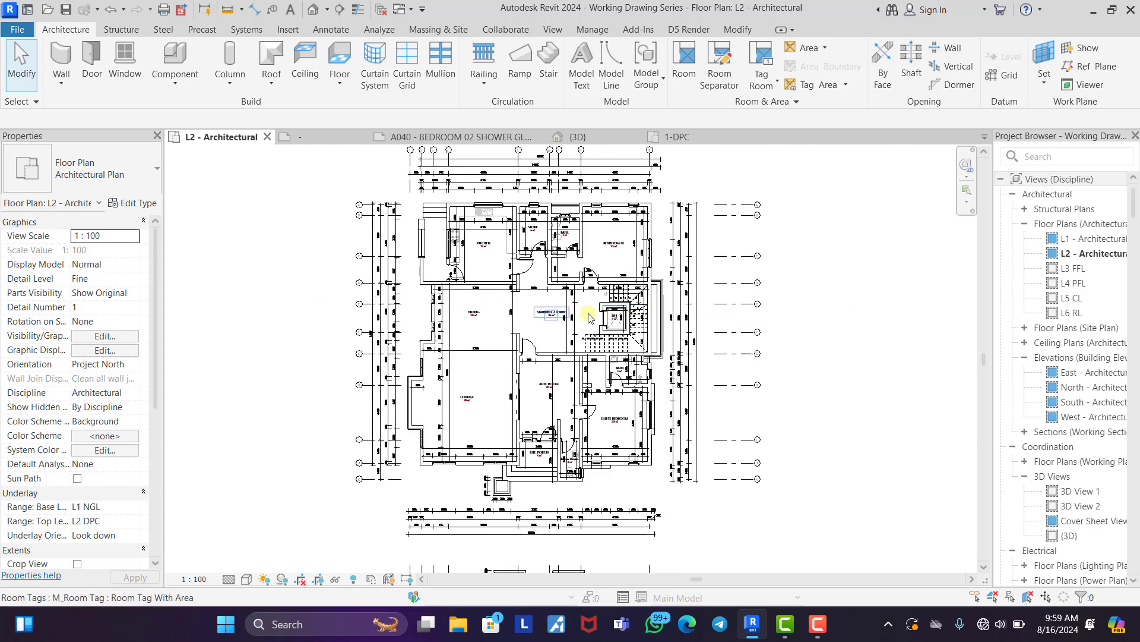
scroll(591, 333, down, 2)
scroll(542, 331, down, 2)
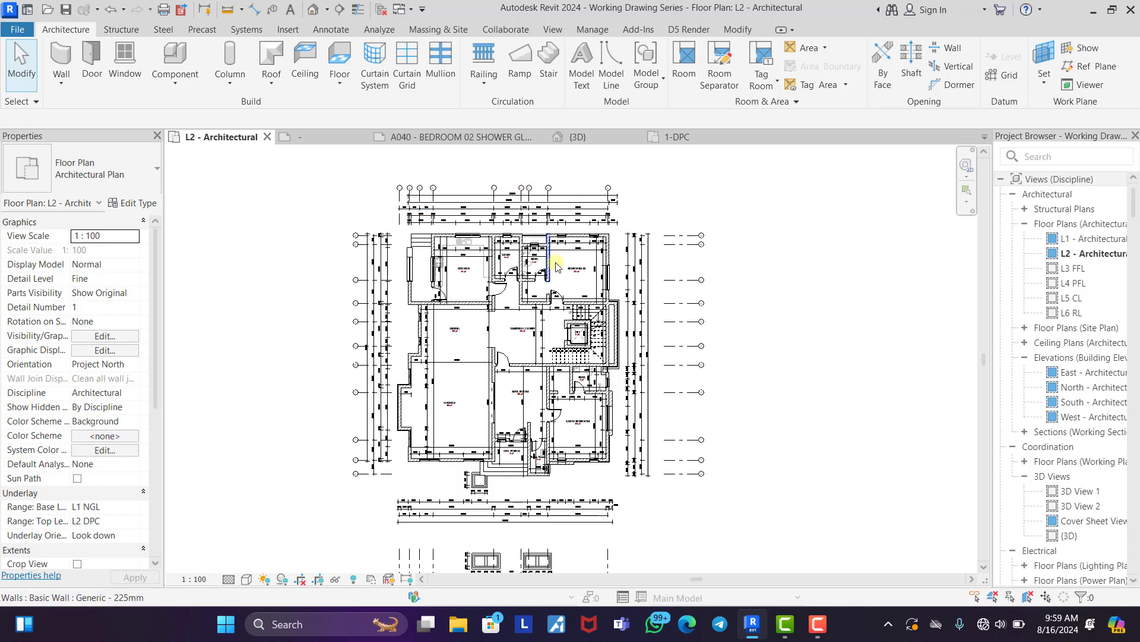
middle_drag(545, 256, 533, 248)
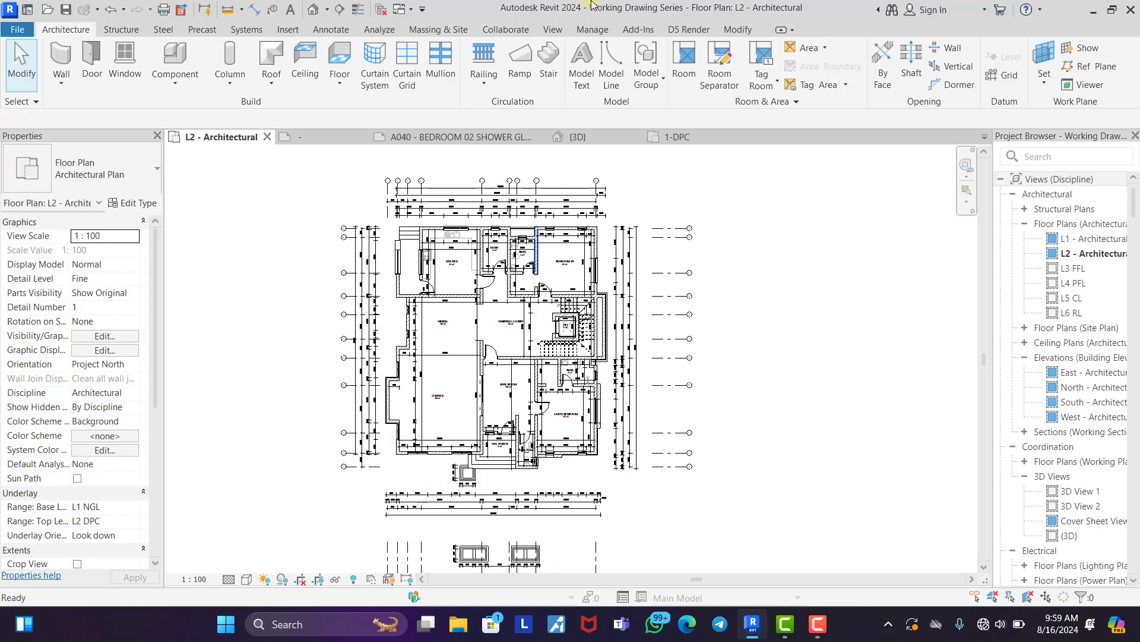
click(340, 11)
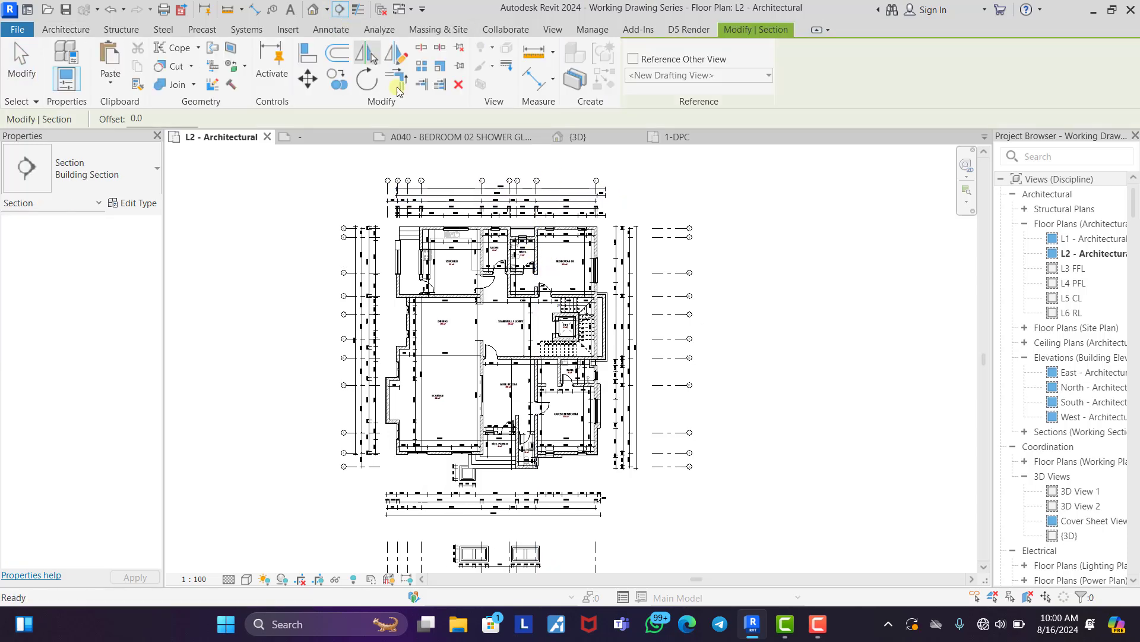
click(438, 178)
scroll(439, 177, down, 2)
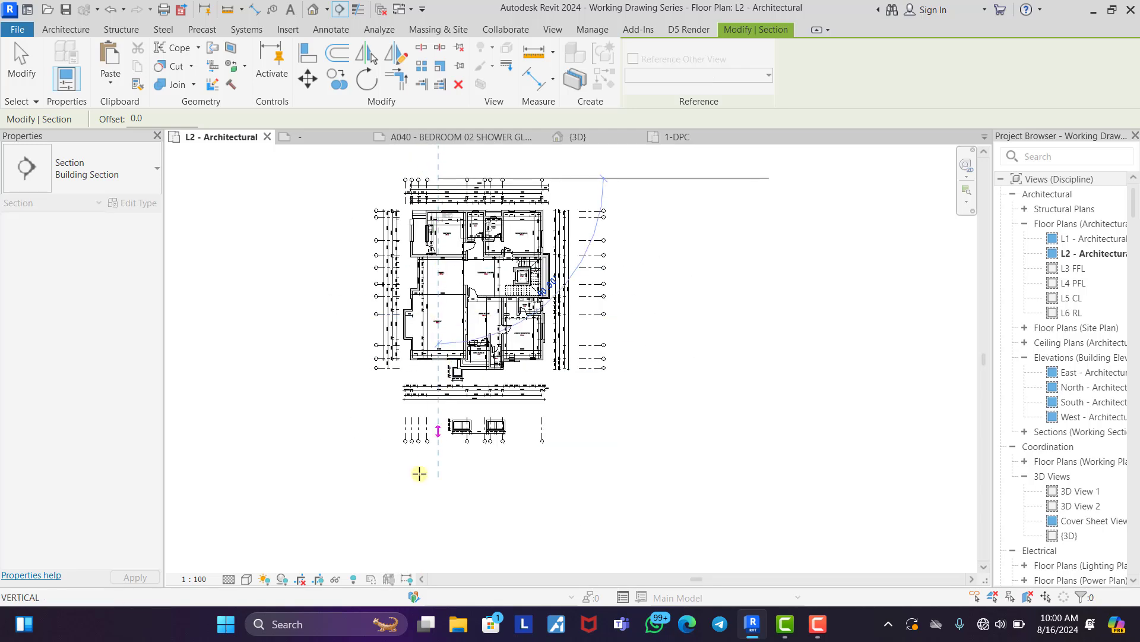
right_click(646, 226)
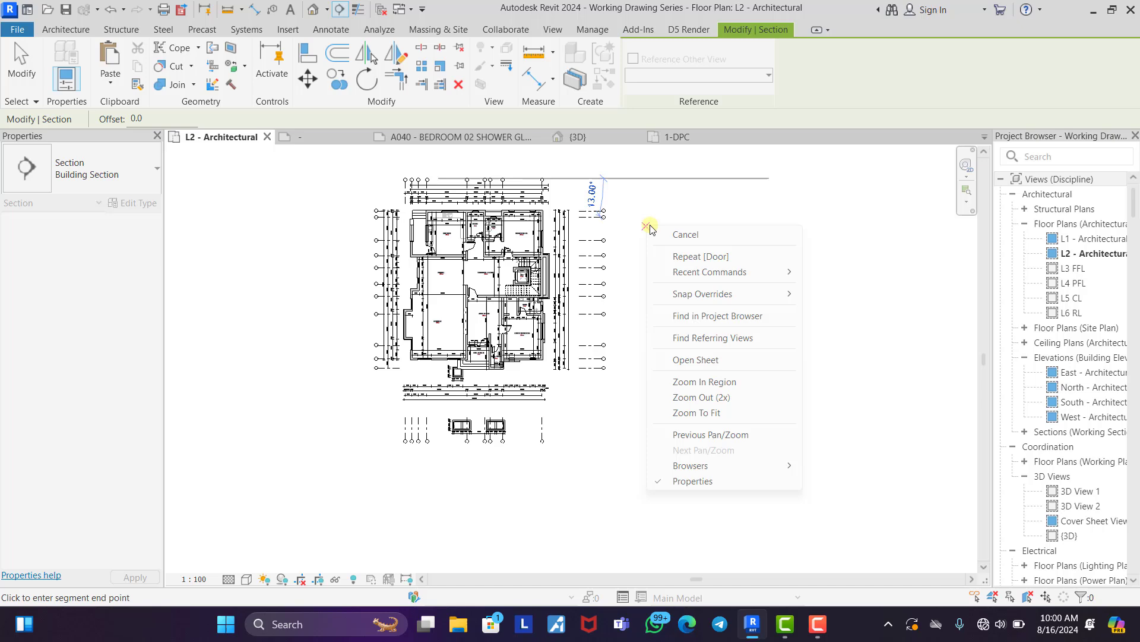
click(678, 236)
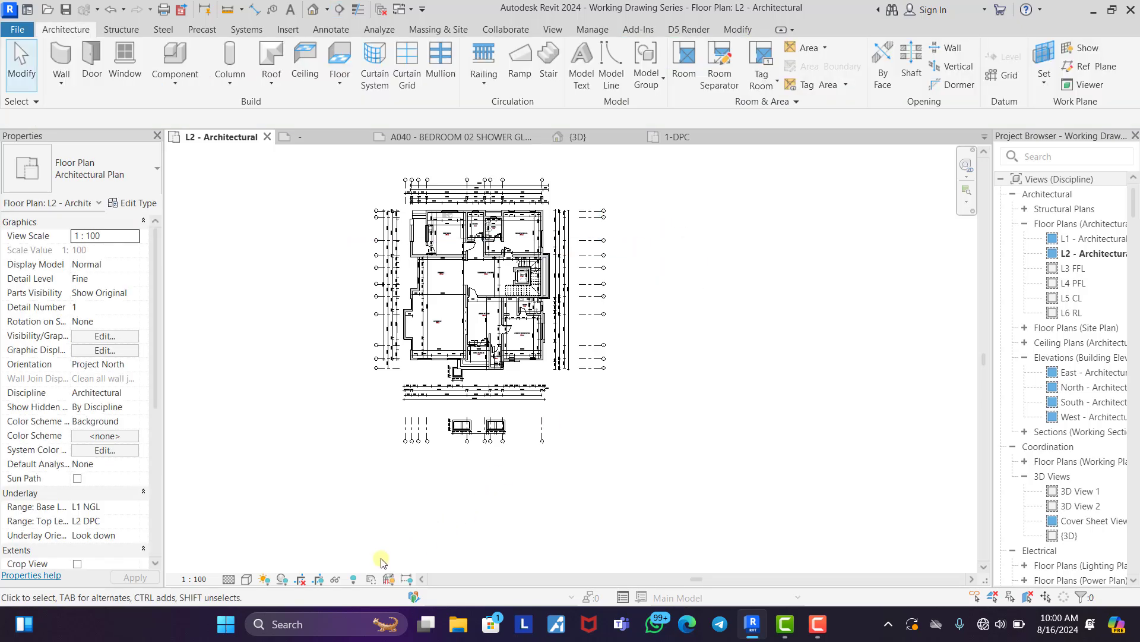
Reveal the hidden elements in the plan and unhide the category of the horizontal Section 1 line.
click(354, 580)
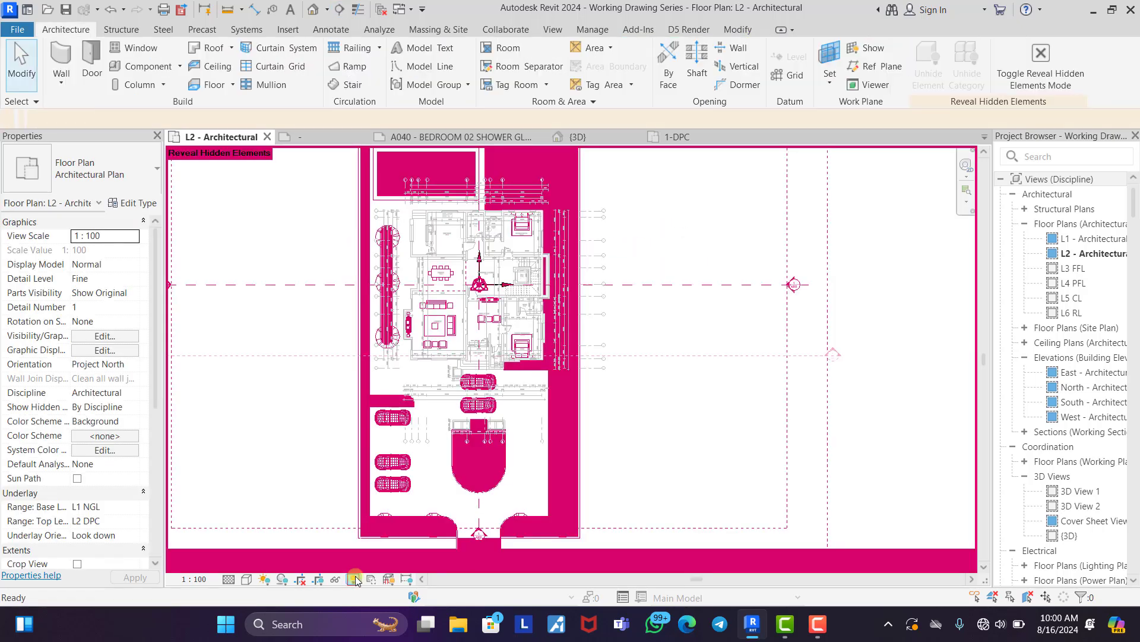
scroll(461, 382, up, 3)
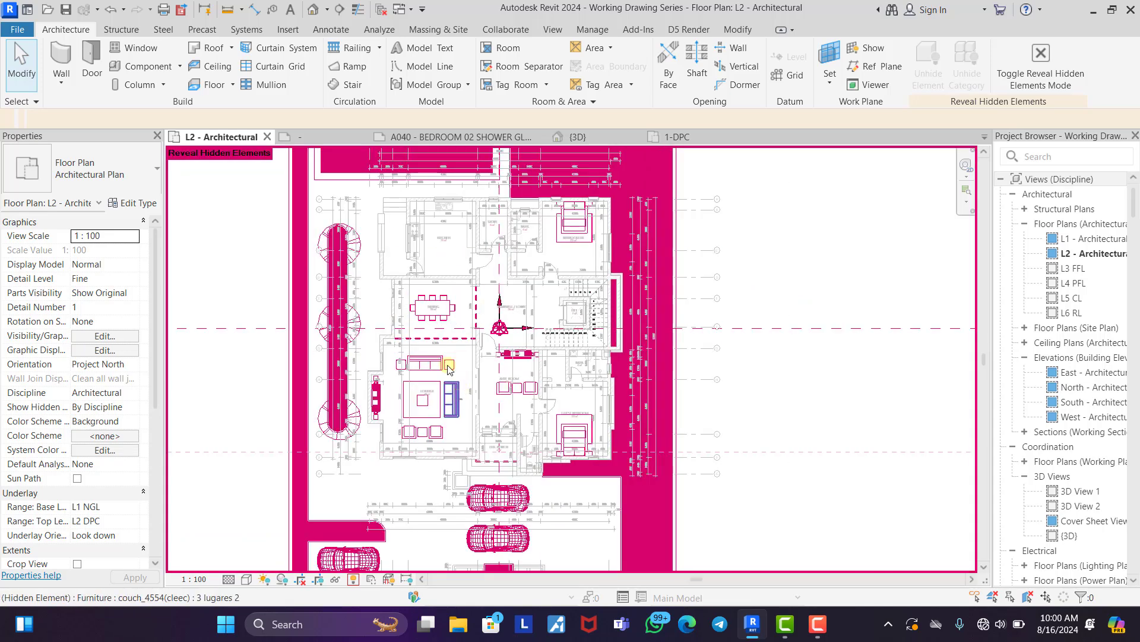
scroll(468, 193, up, 3)
middle_drag(463, 186, 458, 395)
scroll(447, 226, down, 8)
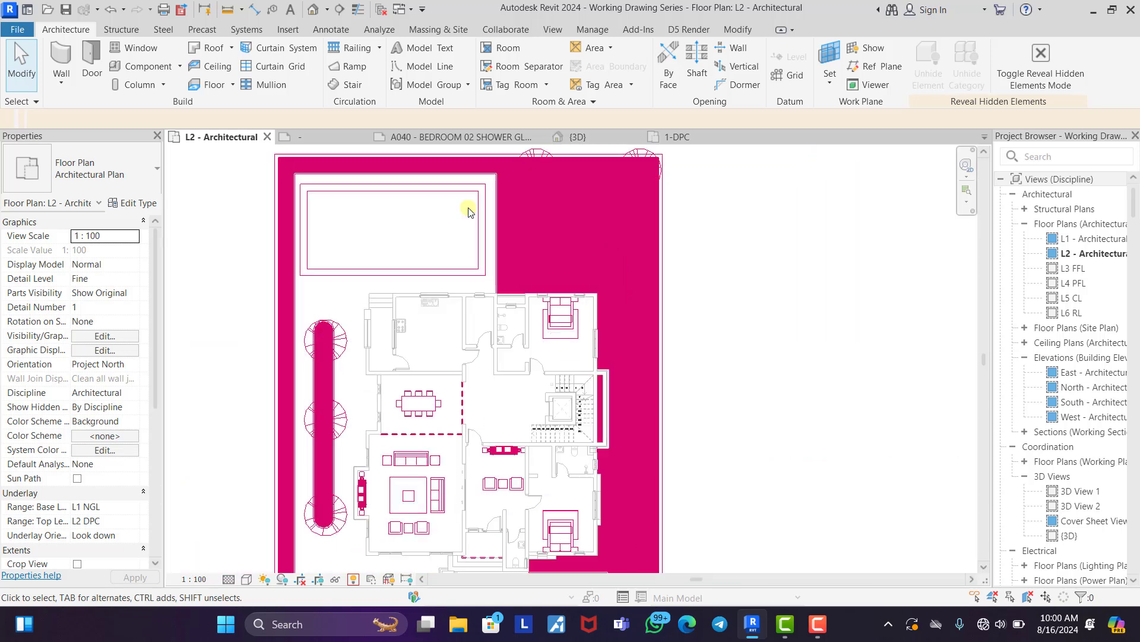
scroll(524, 313, up, 2)
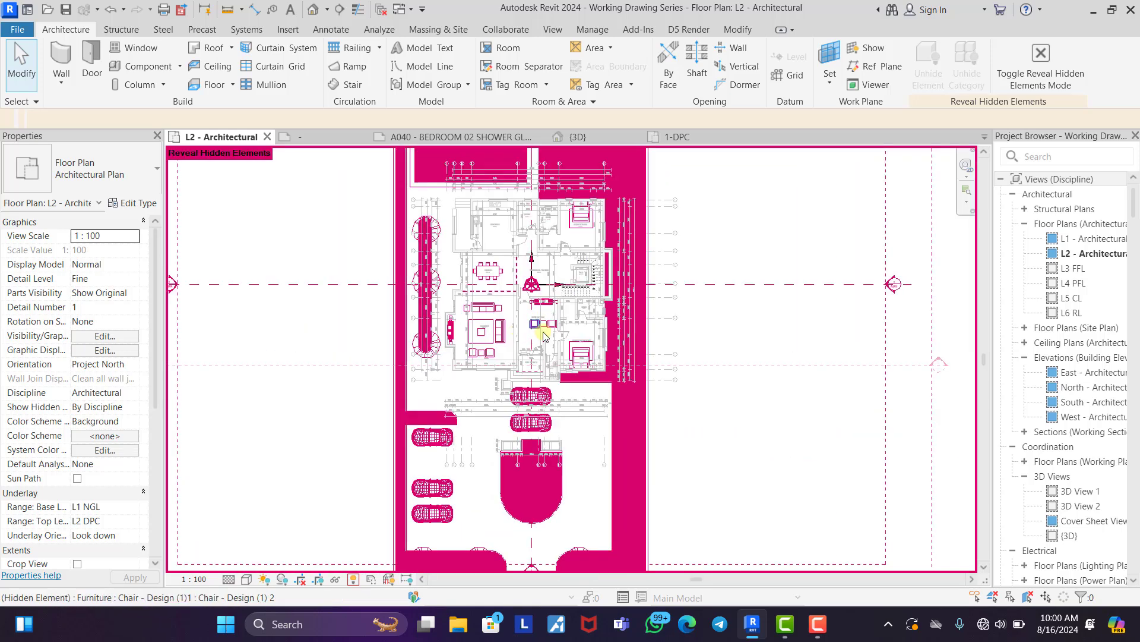
click(799, 371)
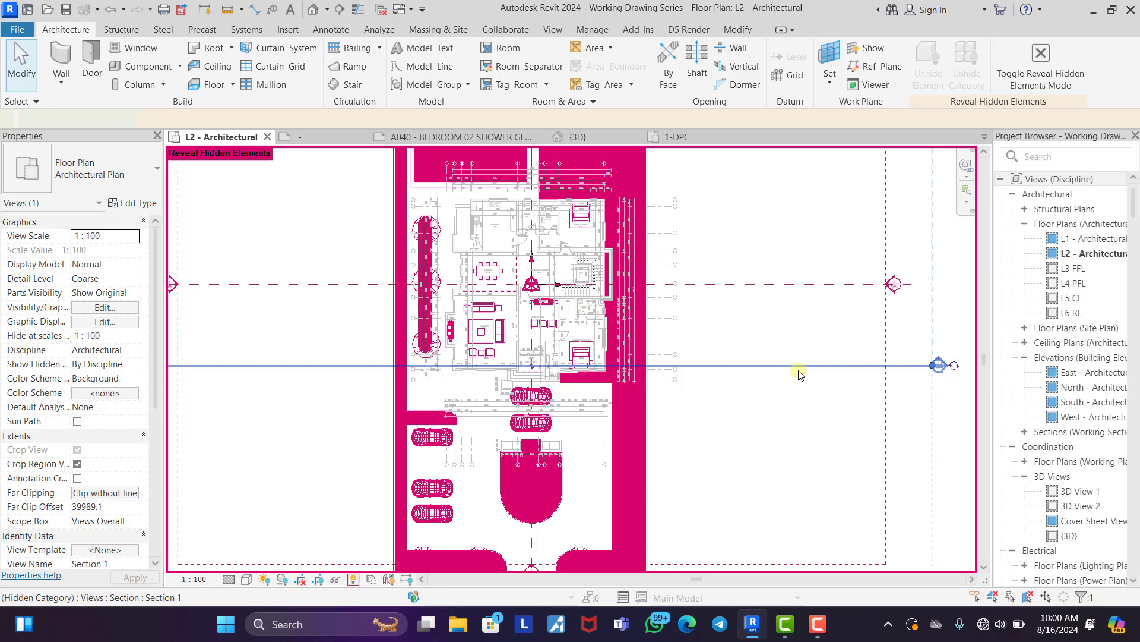
right_click(755, 336)
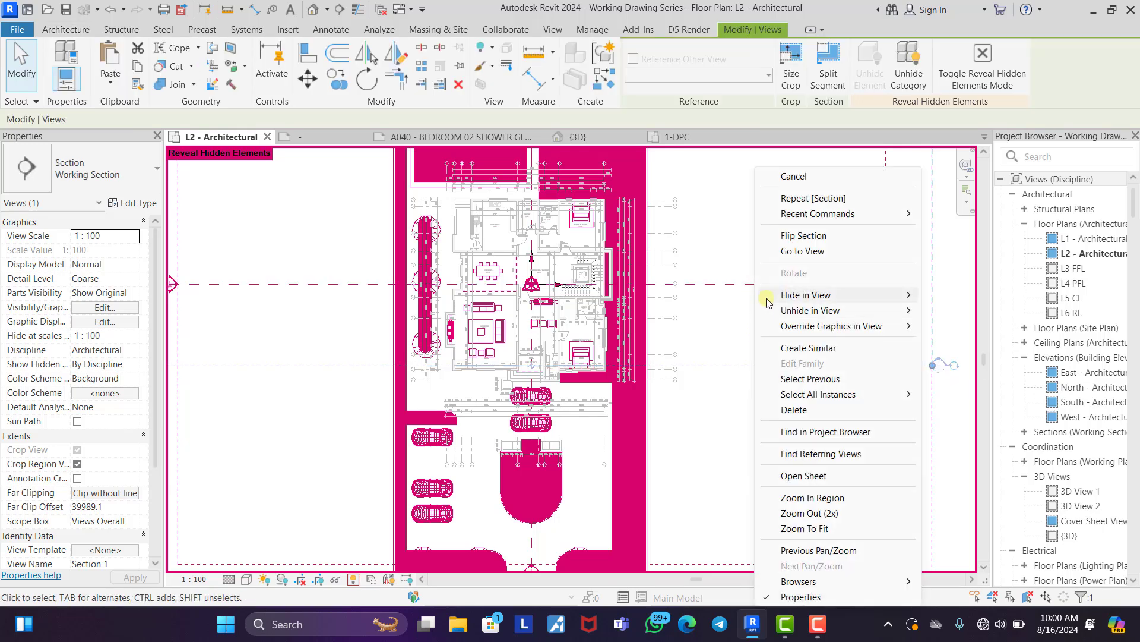
mouse_move(799, 312)
click(961, 326)
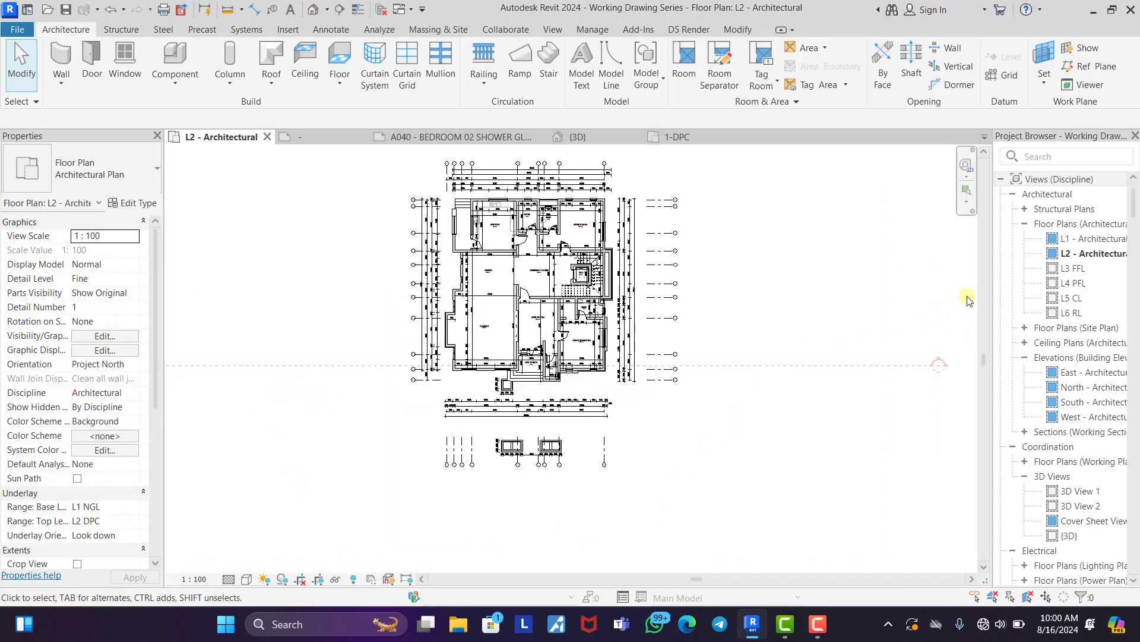
Shorten the Section 1 line at both ends so its heads sit just outside the building's grid bubbles.
scroll(967, 300, down, 3)
click(623, 337)
scroll(523, 368, up, 4)
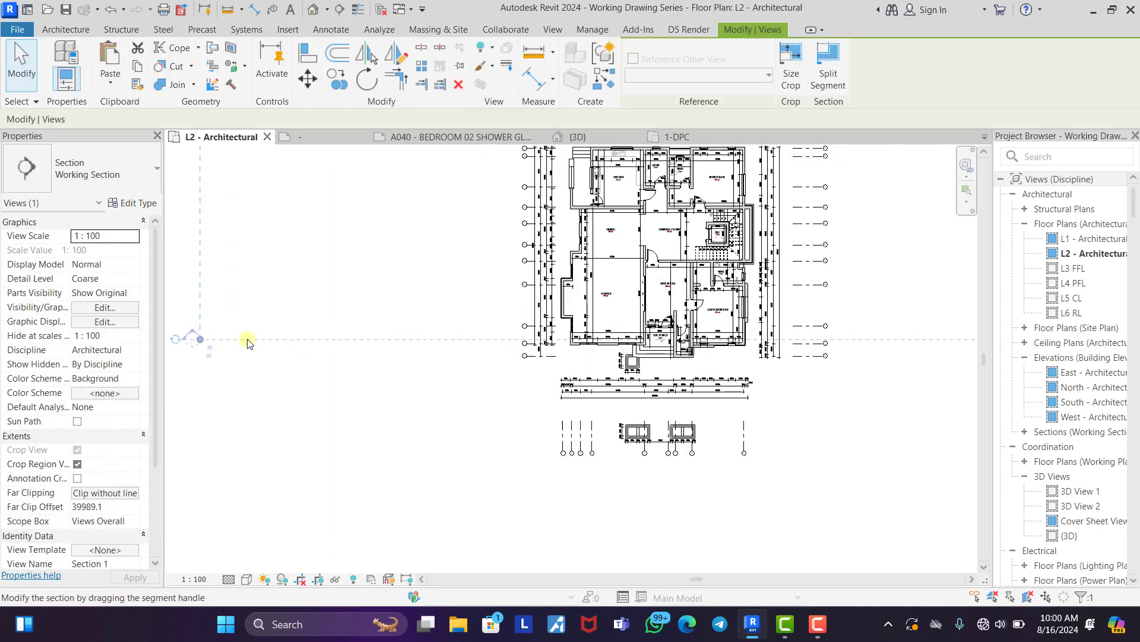
drag(200, 339, 454, 342)
scroll(329, 363, down, 1)
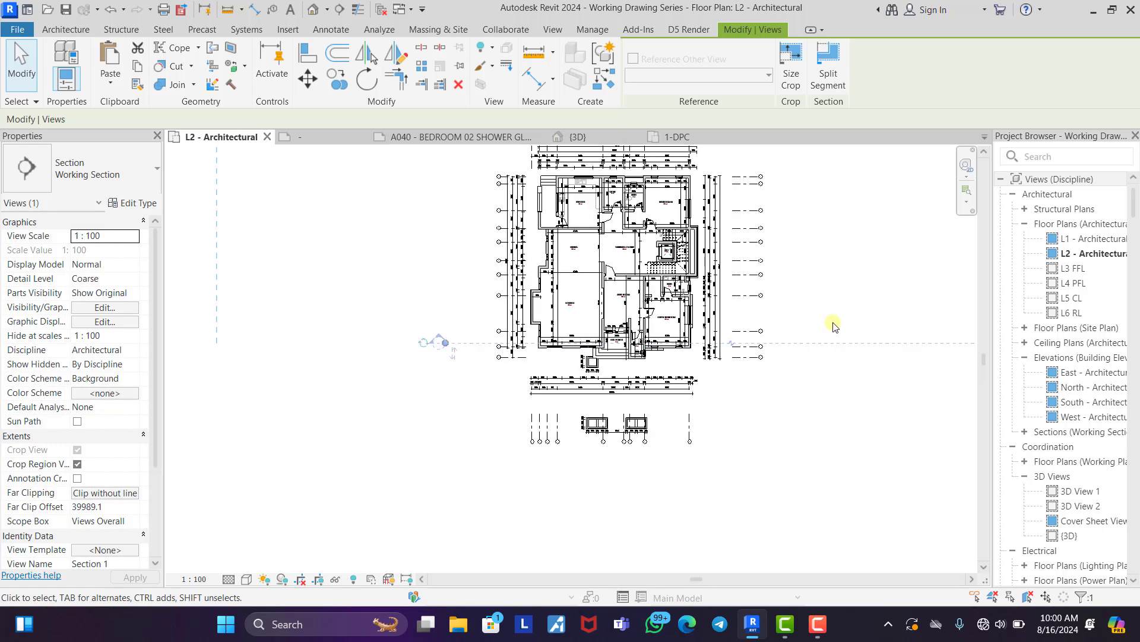
middle_drag(903, 351, 815, 364)
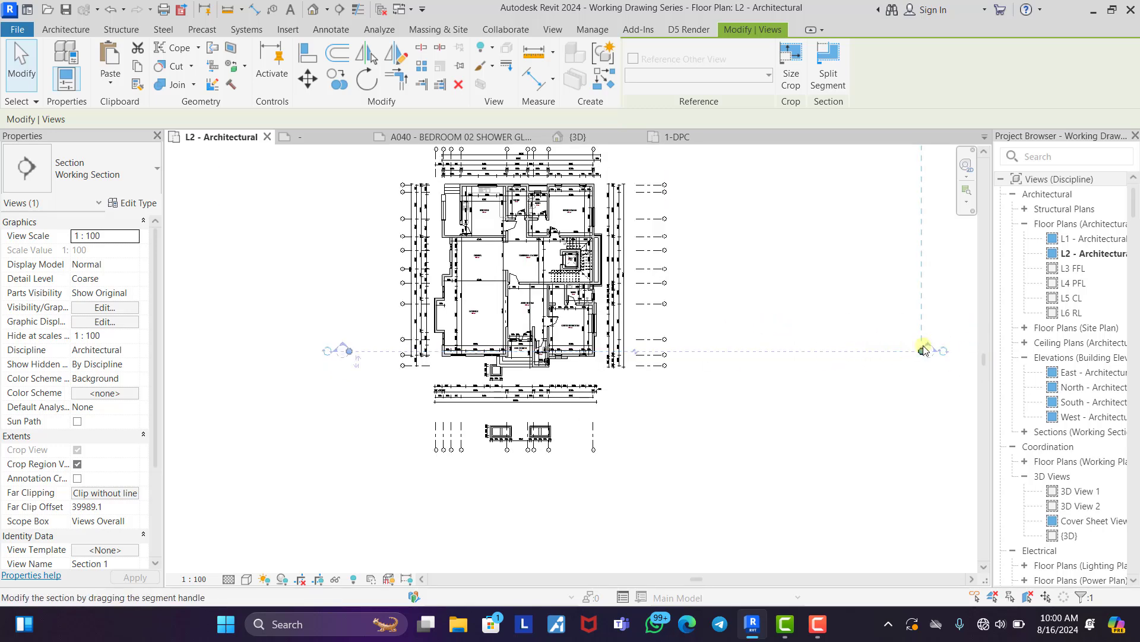
drag(923, 351, 716, 351)
key(Escape)
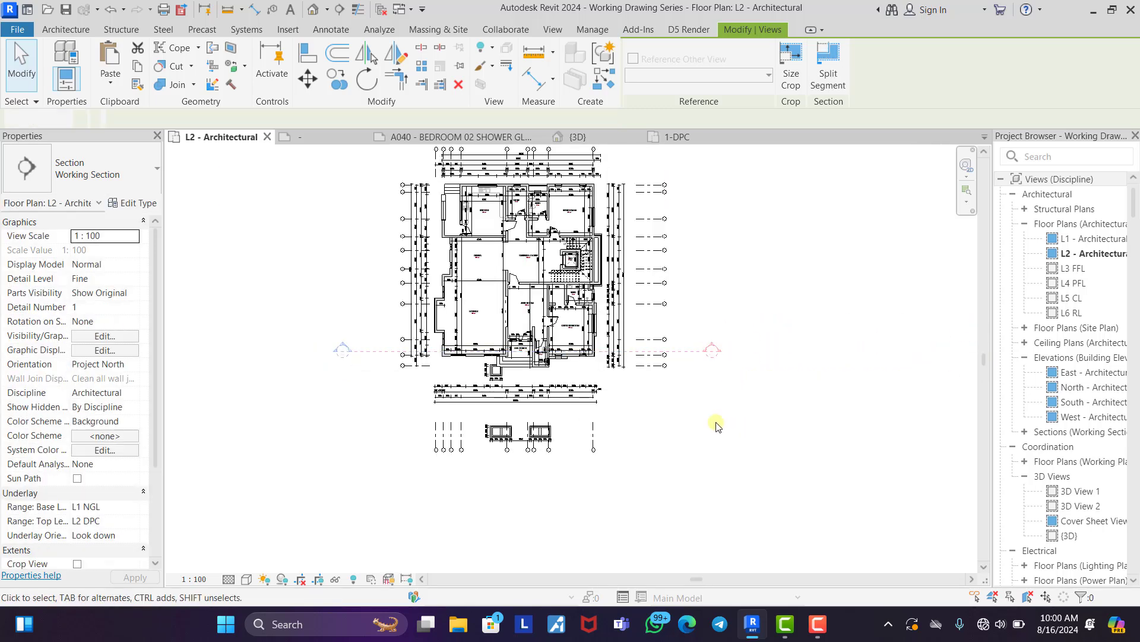
Draw a vertical building section through the kitchen, dining and lounge, from above the upper grid bubbles to the lowest grid bubbles.
scroll(688, 355, up, 2)
click(688, 354)
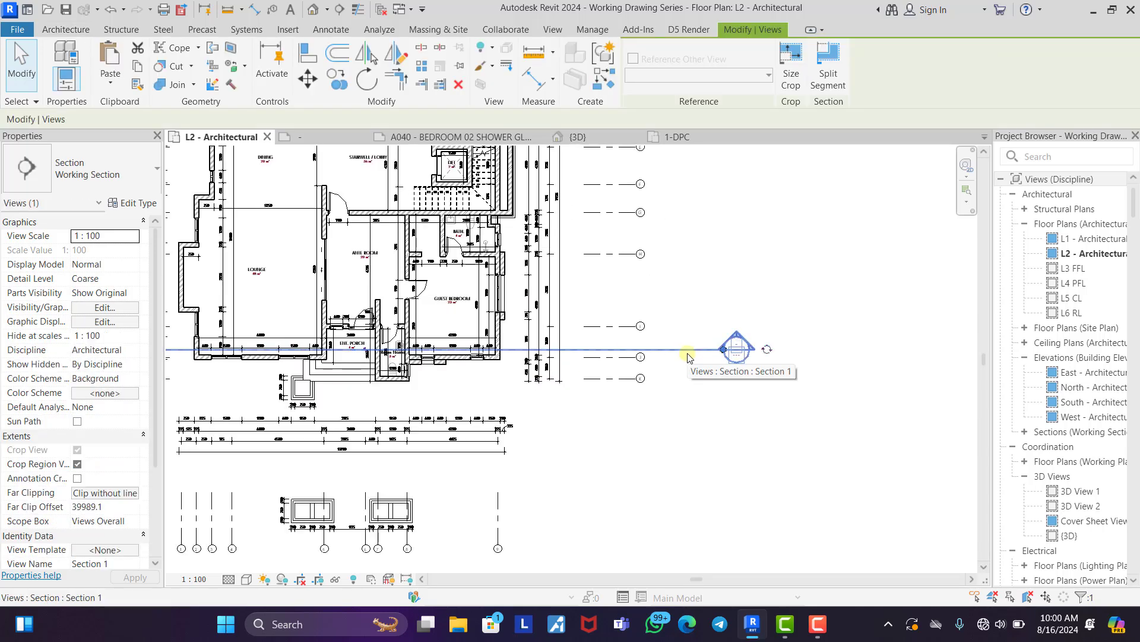
key(s)
scroll(722, 363, down, 3)
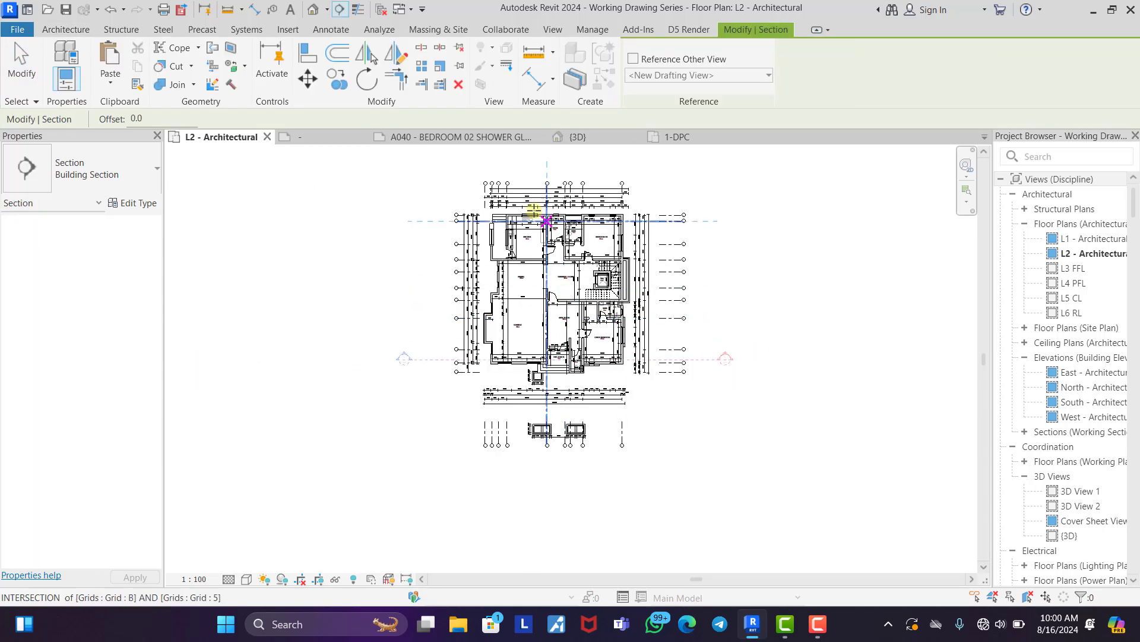
scroll(547, 220, up, 1)
scroll(526, 178, down, 1)
click(515, 177)
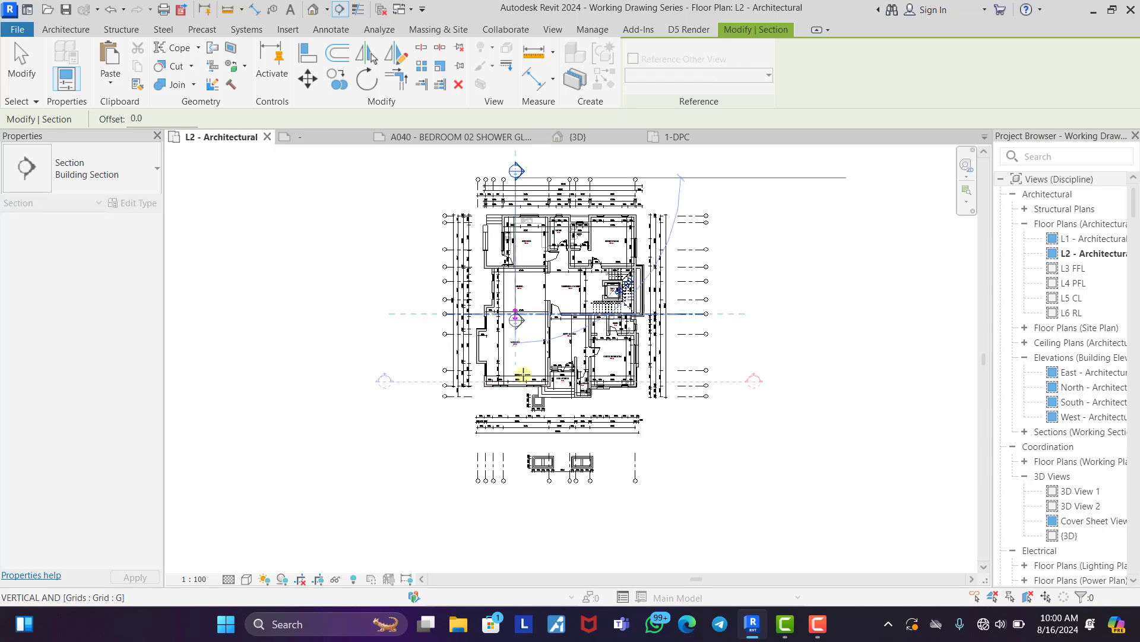
click(516, 477)
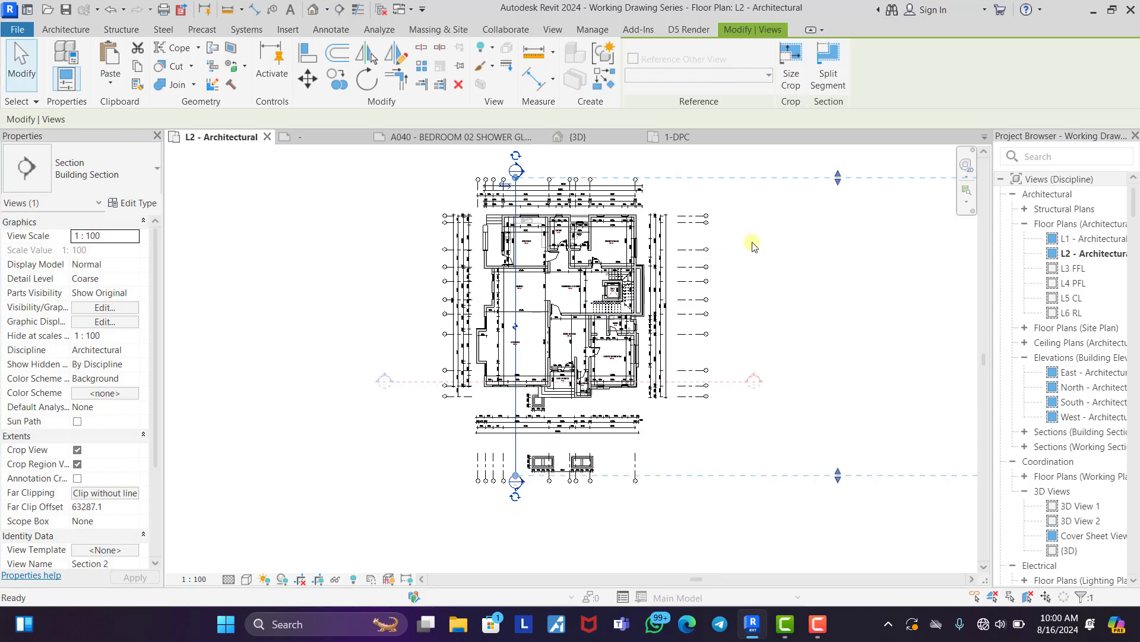
Draw two parallel horizontal building sections across the dining and stairwell/lobby, one through the lift and one just above it.
key(Return)
scroll(466, 294, up, 2)
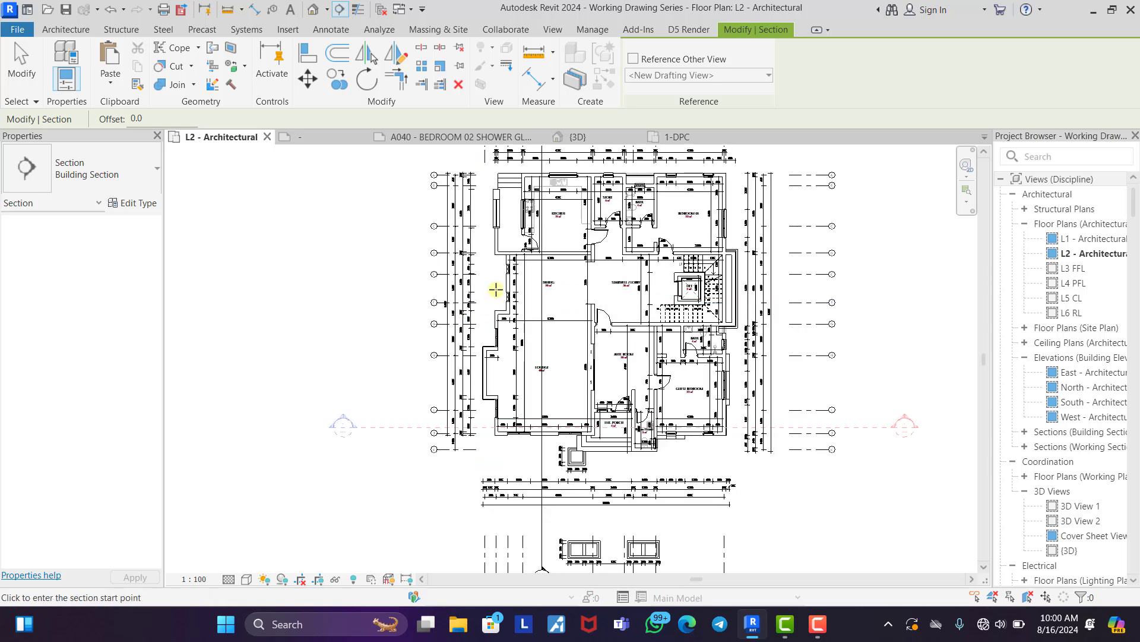
click(435, 292)
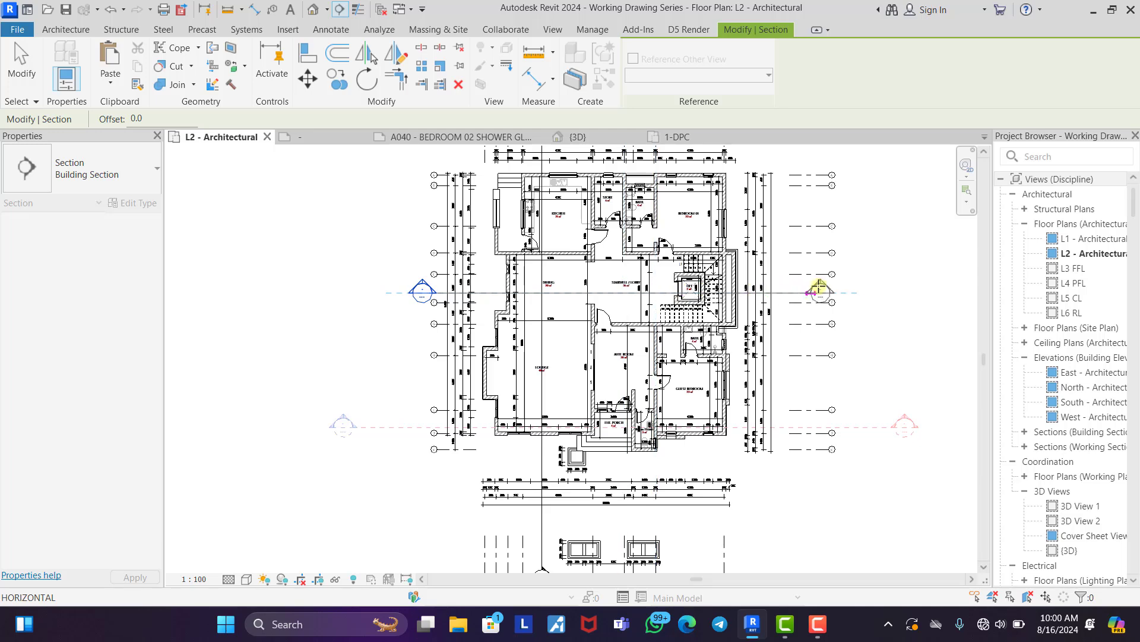
click(827, 288)
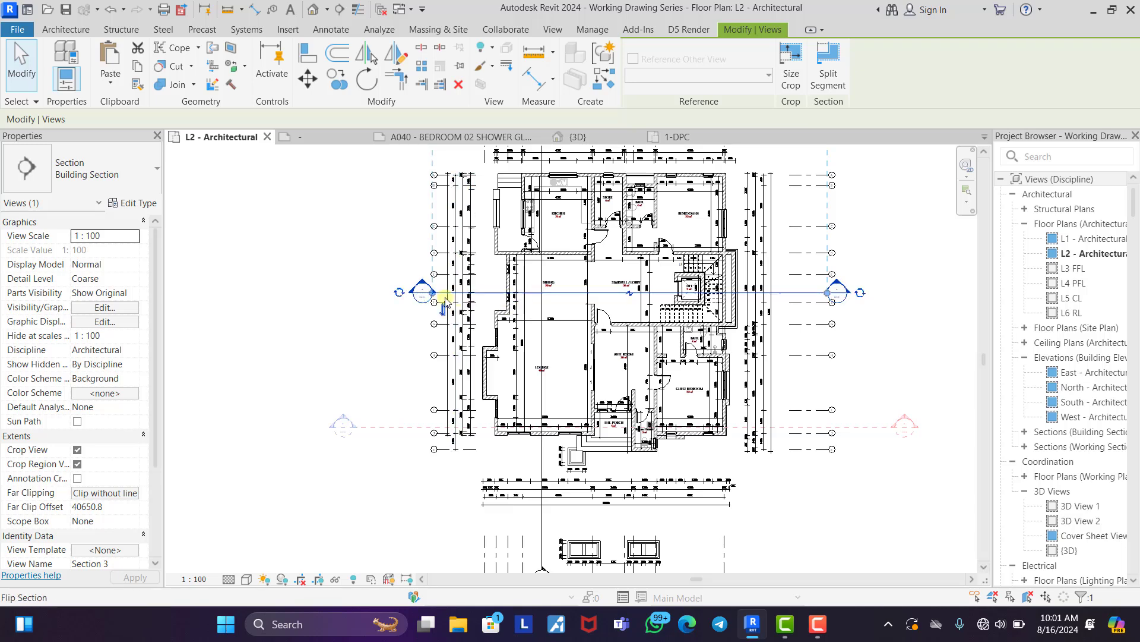
key(s)
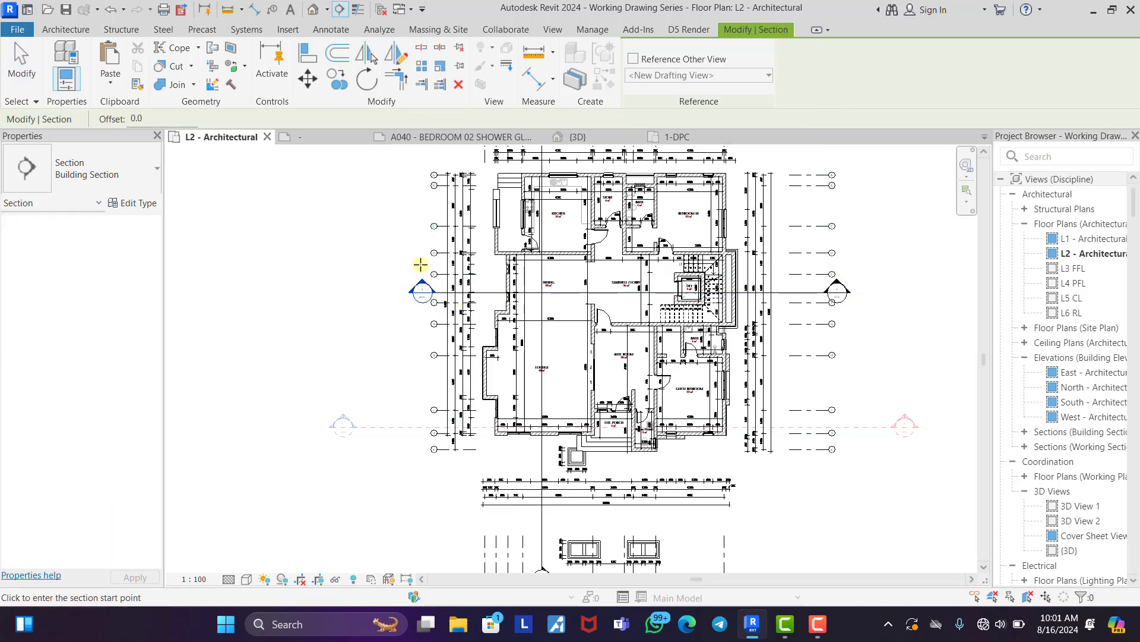
click(822, 257)
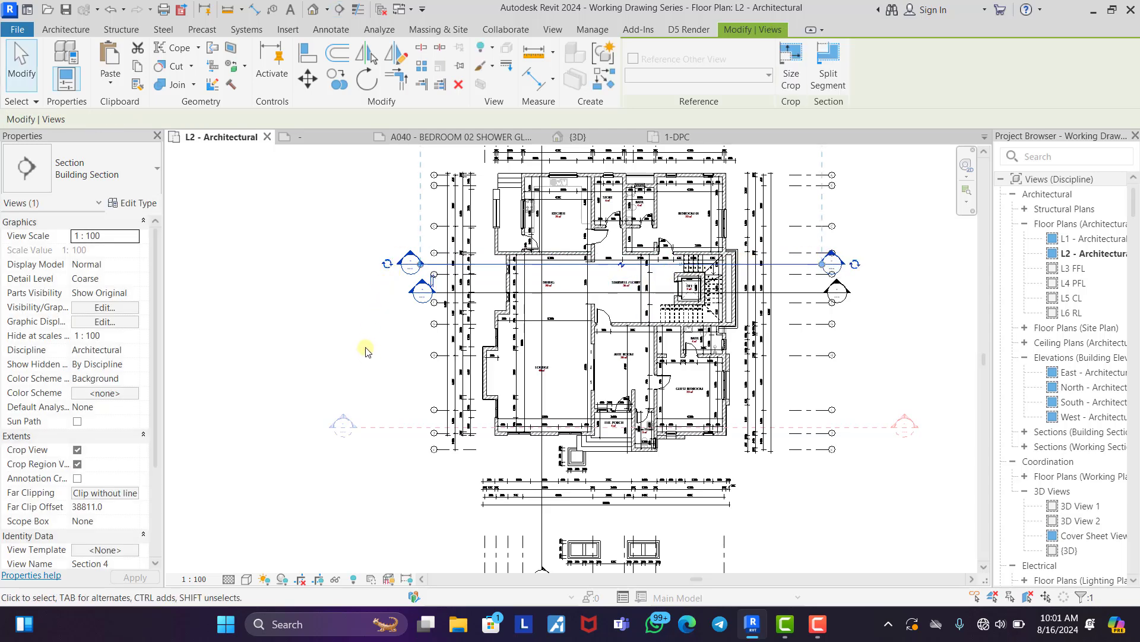
Draw a vertical building section through Bedroom 01, the stairs and the guest bedroom, from above the upper grid bubbles to the lowest ones.
key(Return)
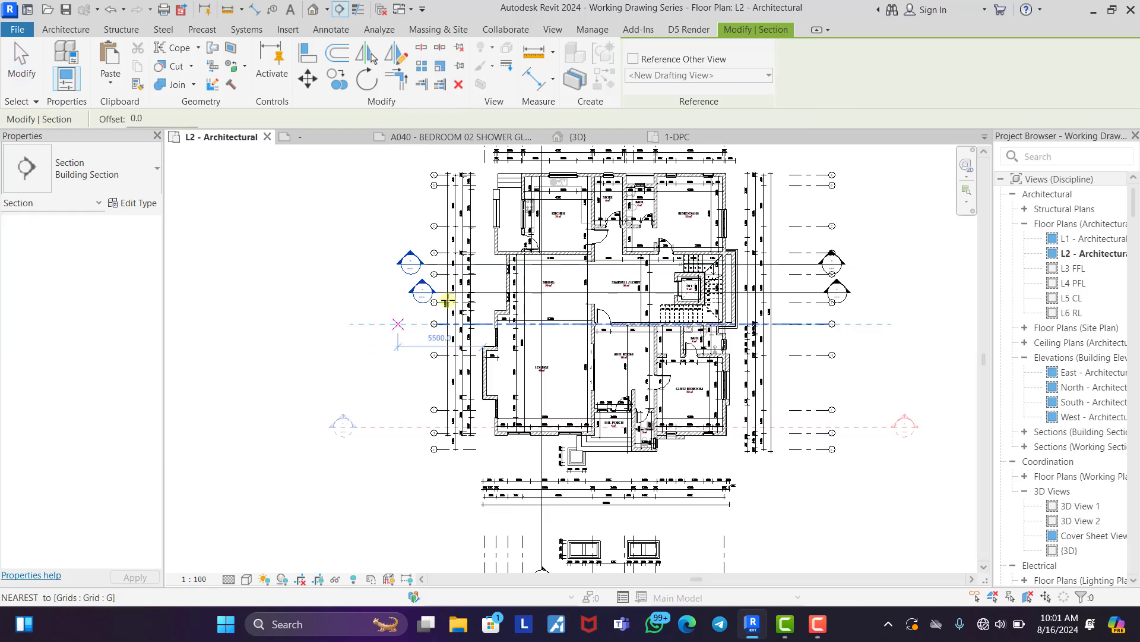
middle_drag(636, 185, 575, 240)
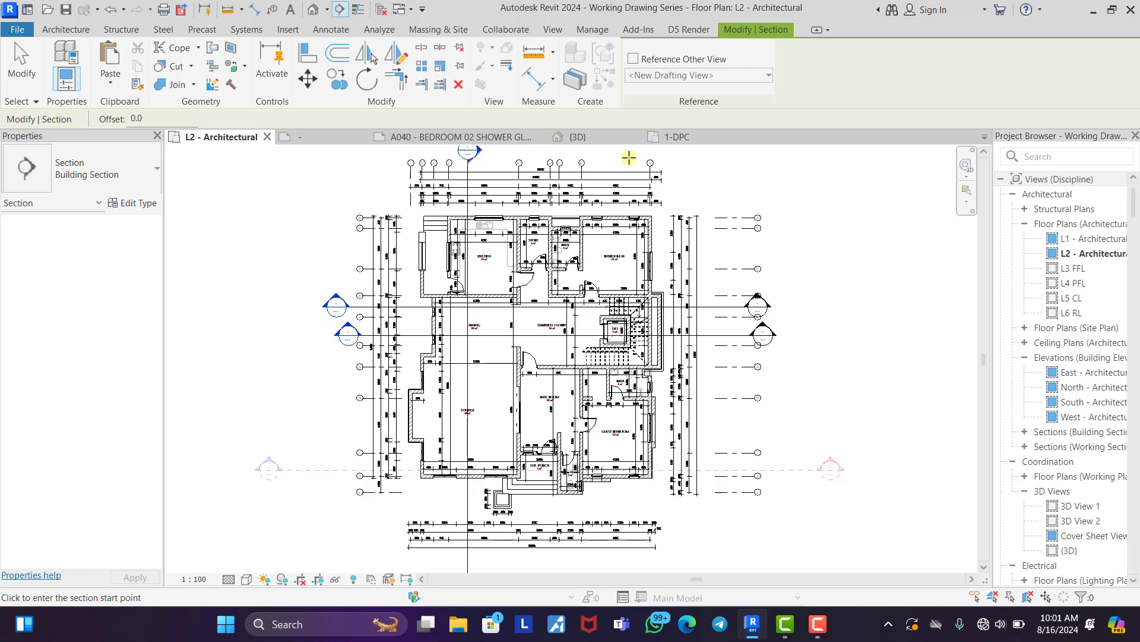
click(637, 155)
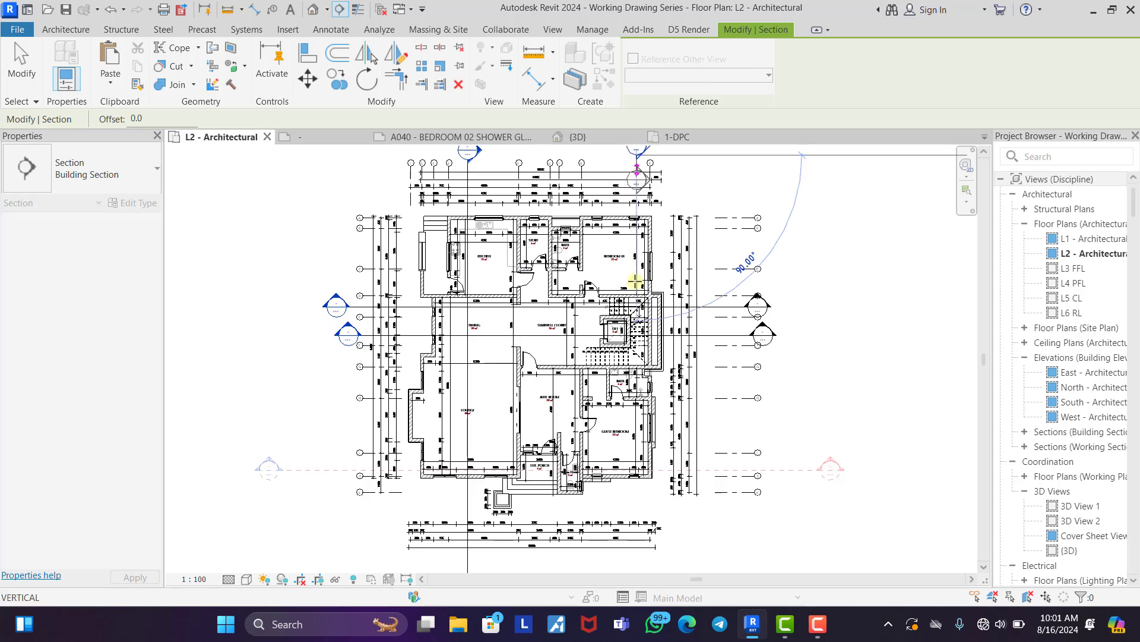
middle_drag(639, 405, 638, 312)
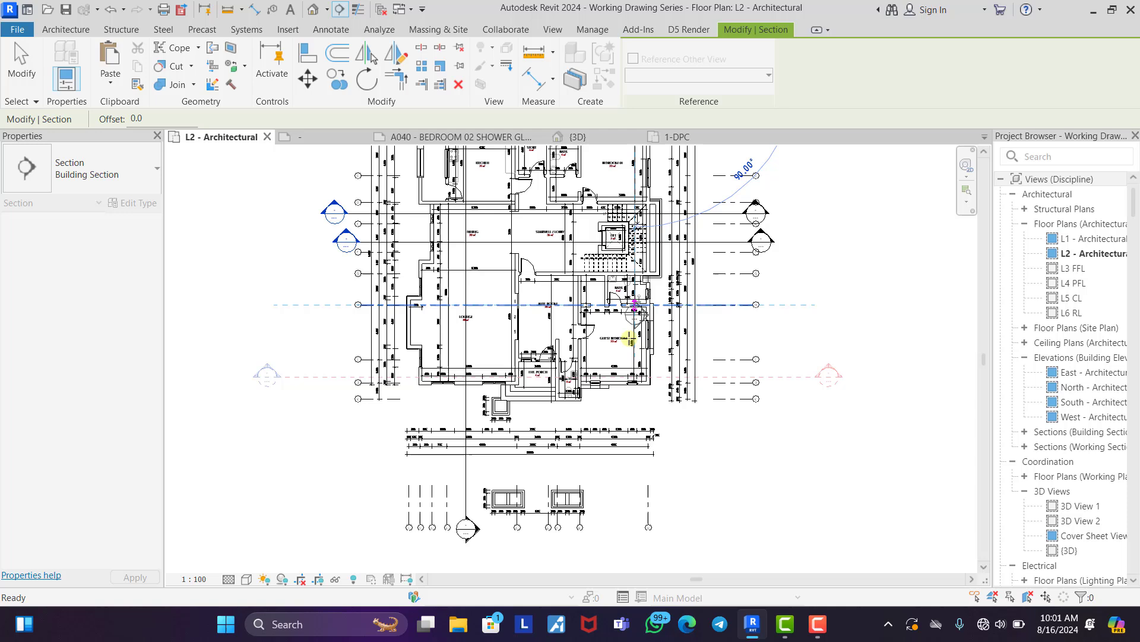
click(630, 514)
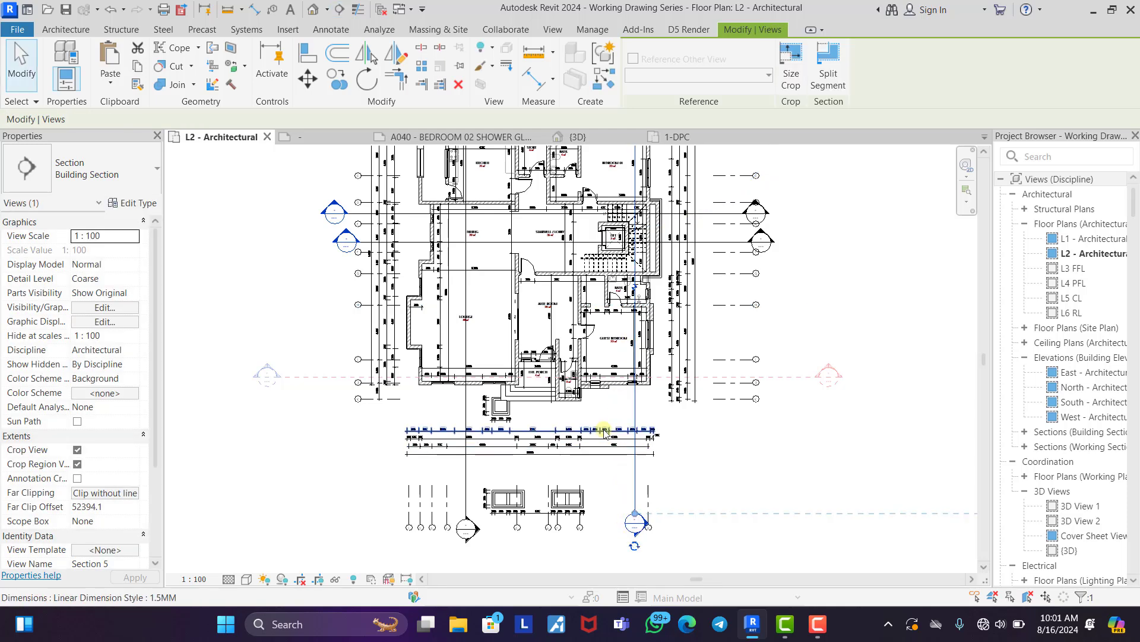
Flip the vertical section through Bedroom 01 and the stairs so it looks towards the kitchen and lounge side.
scroll(604, 429, down, 2)
scroll(618, 198, up, 3)
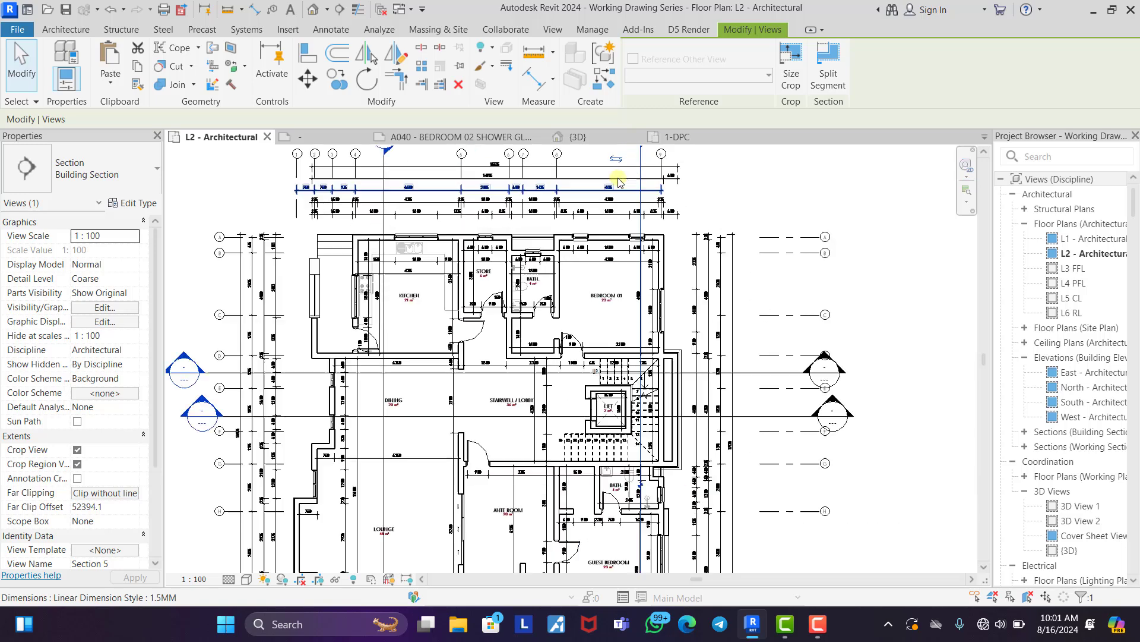
click(612, 259)
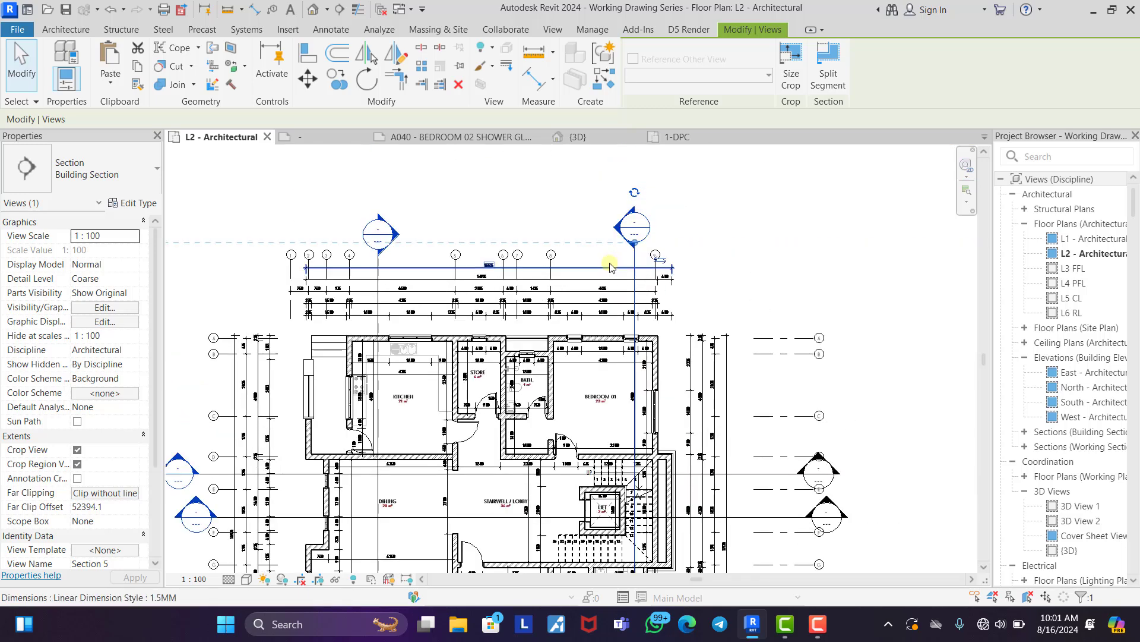
right_click(684, 183)
click(722, 191)
right_click(722, 192)
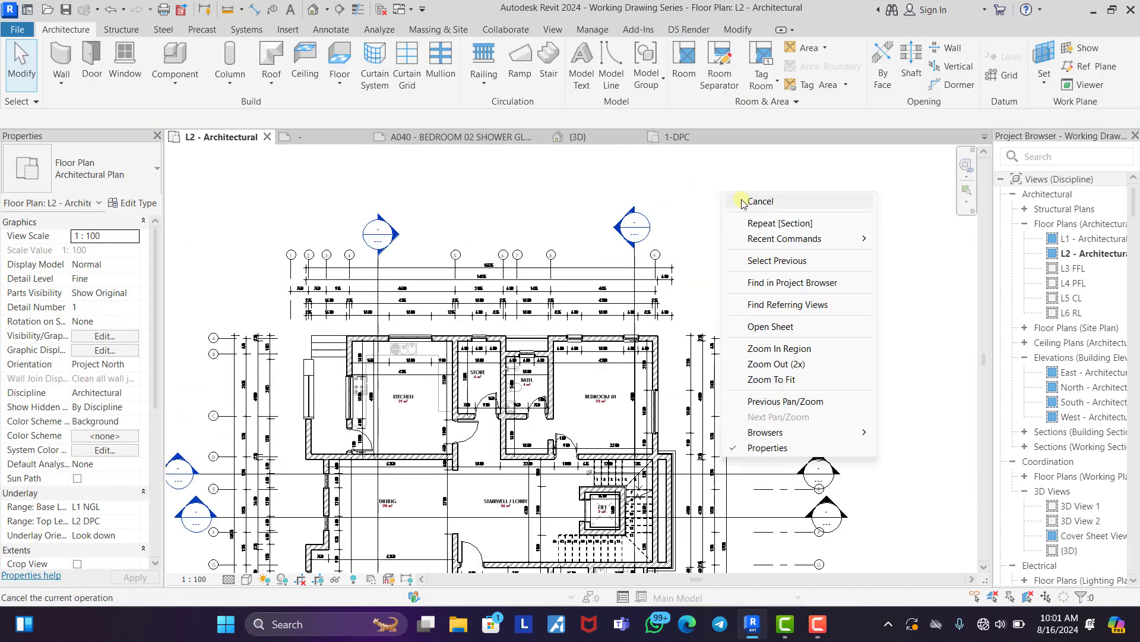
click(743, 201)
Delete the old horizontal Section 1 line that crosses the lower part of the plan near the entrance porch.
scroll(615, 208, down, 3)
scroll(687, 383, up, 2)
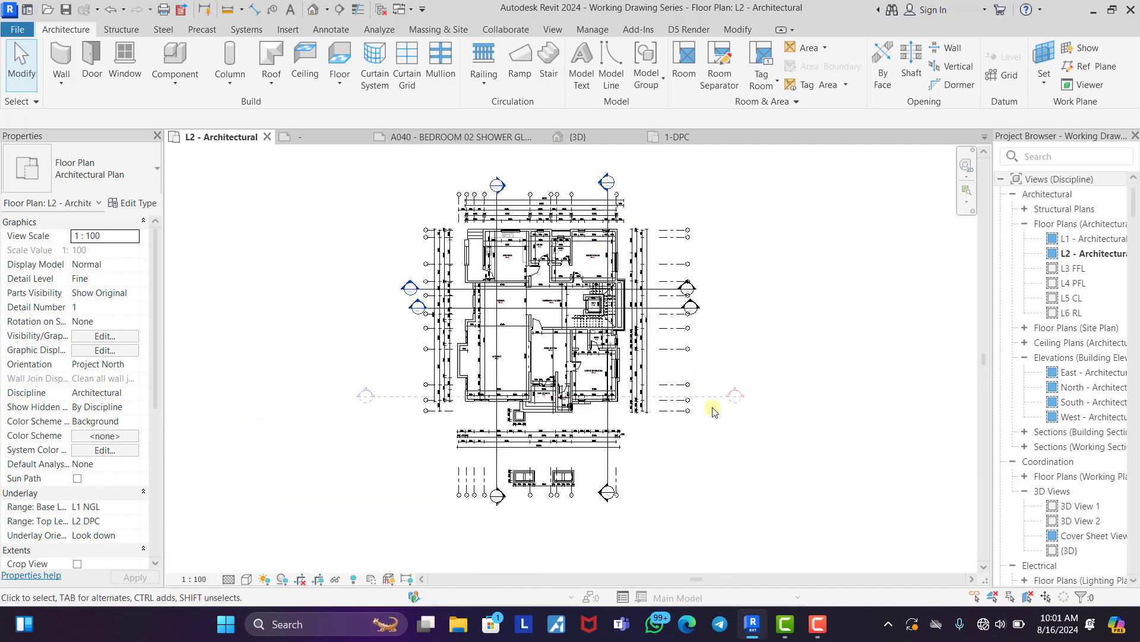
click(713, 391)
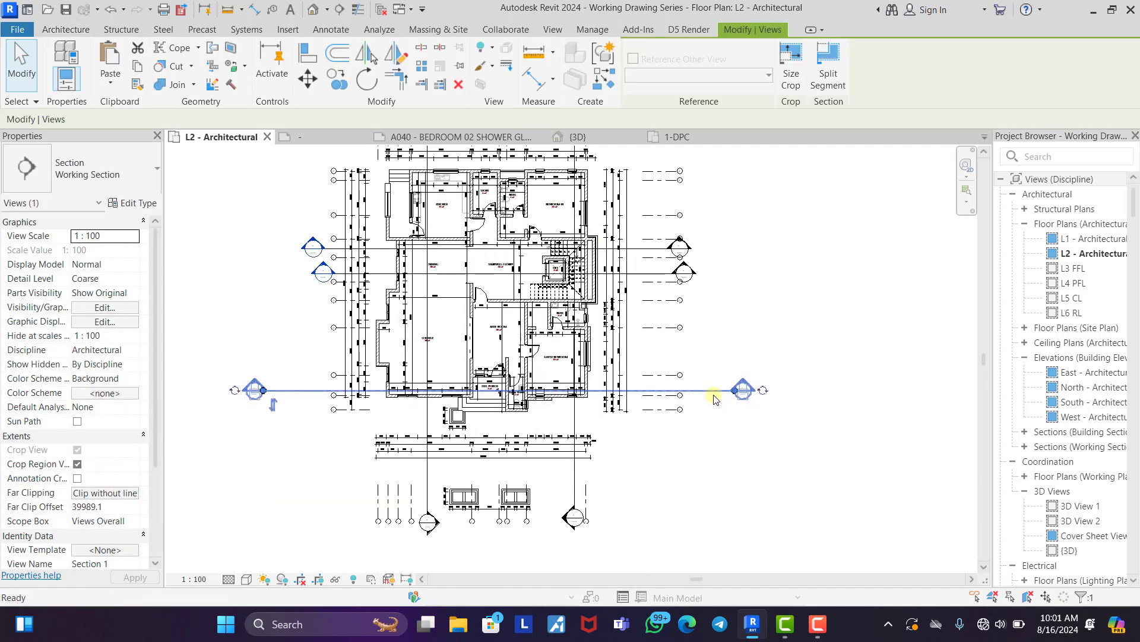
key(Delete)
click(621, 359)
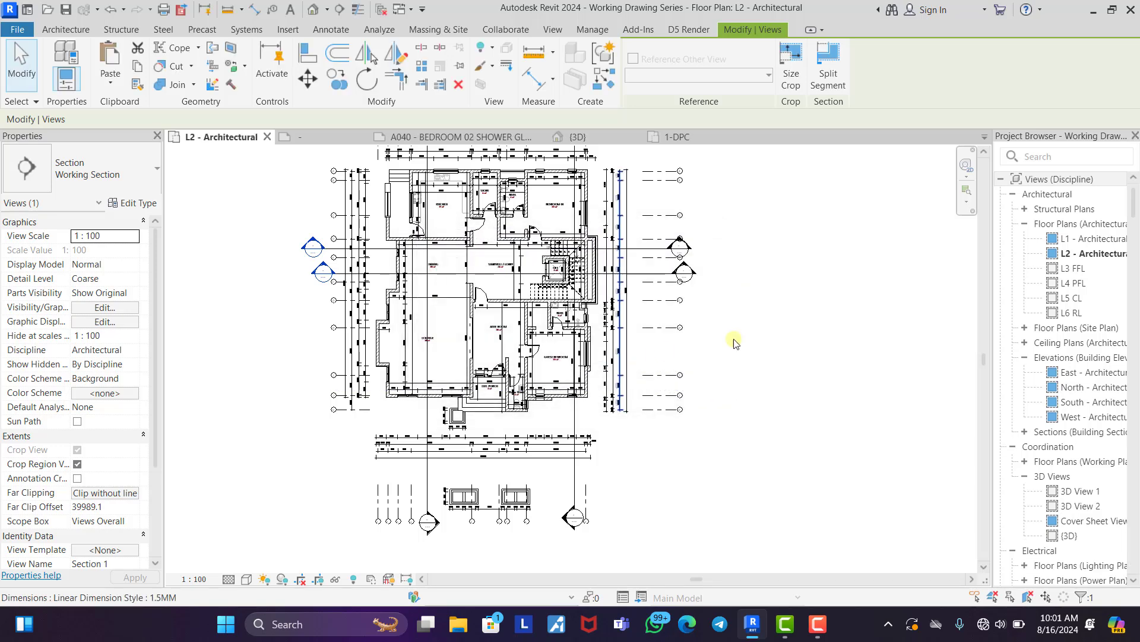
Check which section tag the Building Section type uses by viewing the upper horizontal section's type properties.
scroll(481, 190, up, 3)
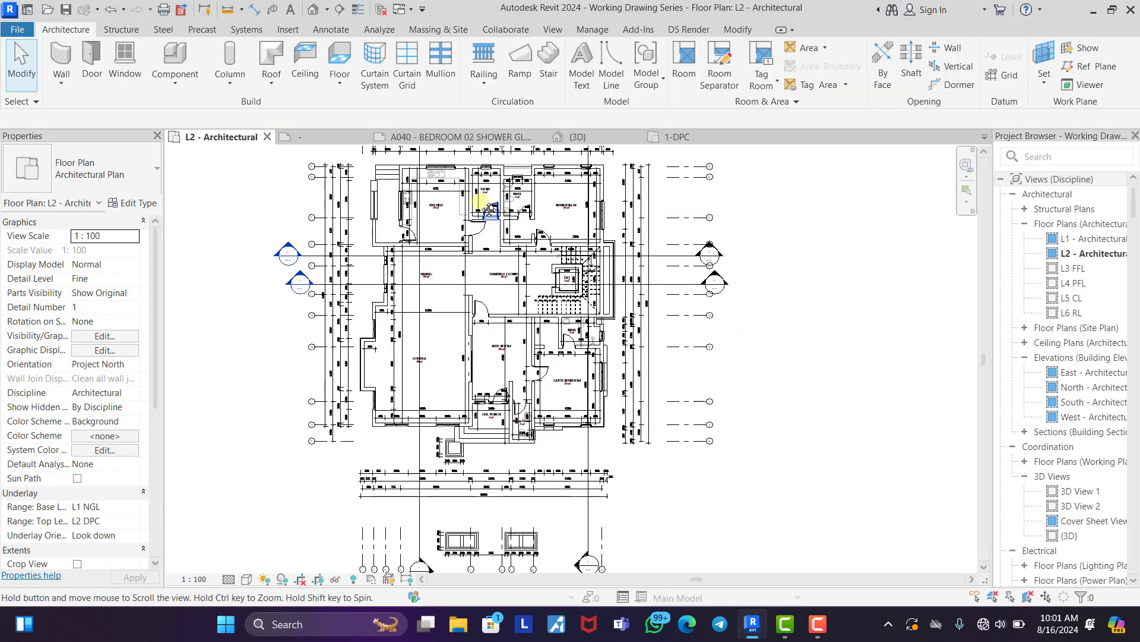
middle_drag(513, 324, 554, 331)
scroll(316, 292, up, 1)
scroll(309, 303, up, 3)
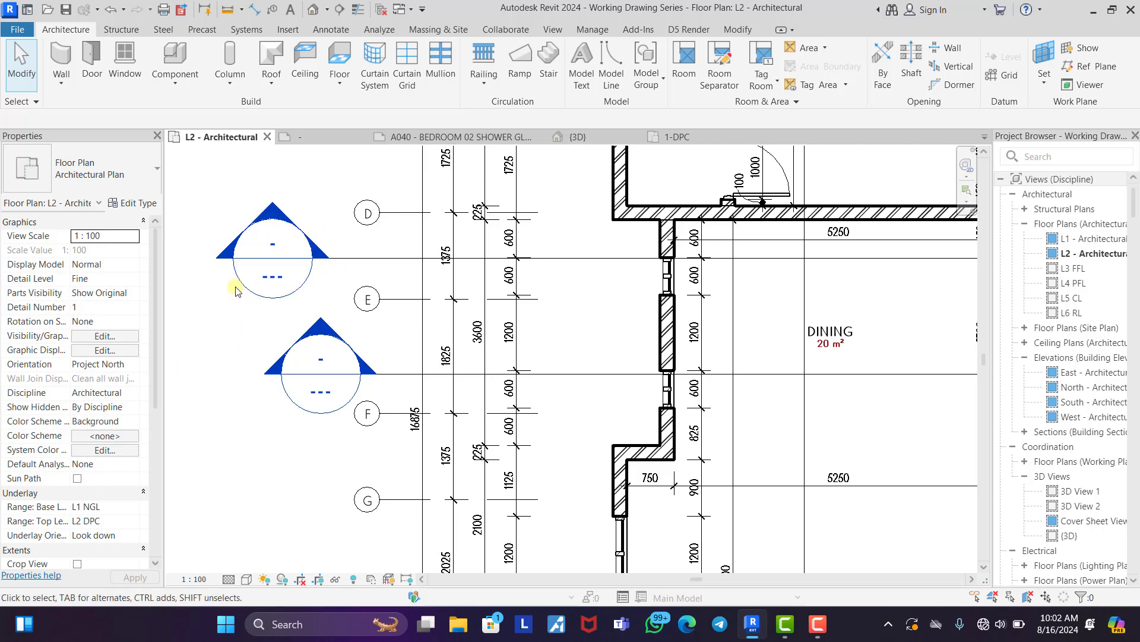
scroll(235, 290, down, 2)
click(315, 266)
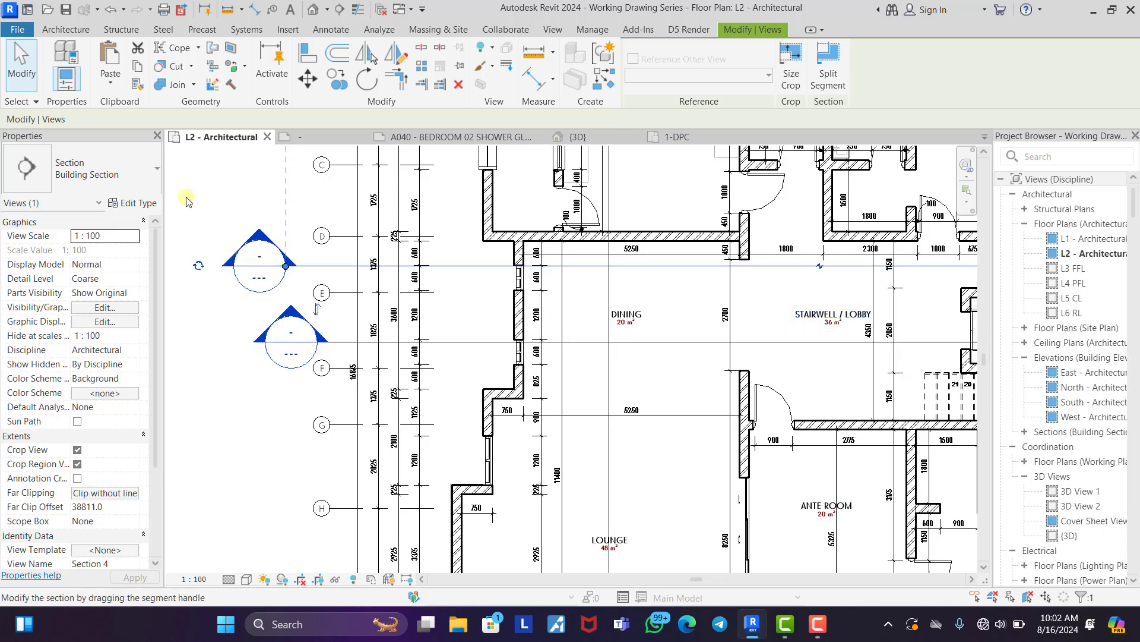
click(127, 203)
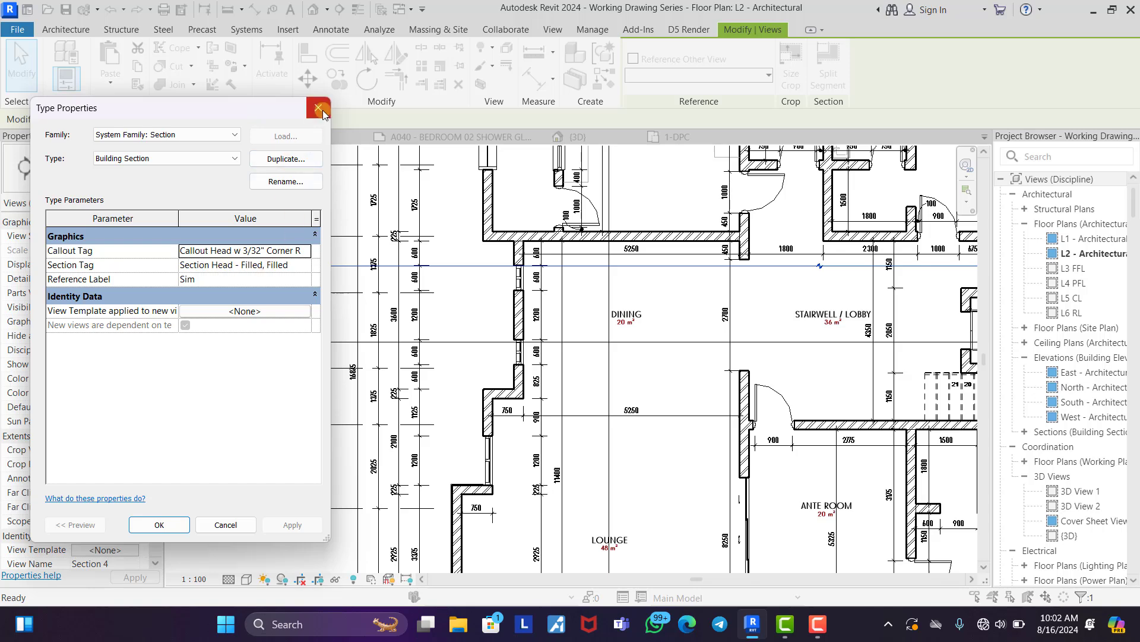
click(319, 109)
scroll(241, 343, down, 6)
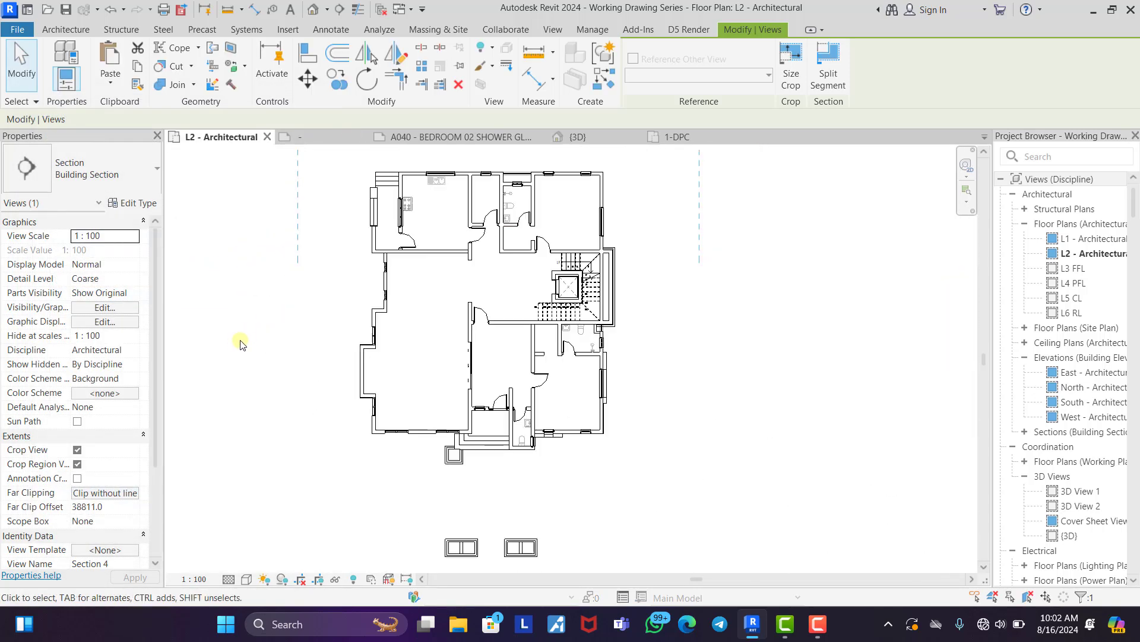
click(802, 382)
Find the M_Section Head - Filled family among the project's annotation symbols and open it for editing.
scroll(1057, 437, down, 20)
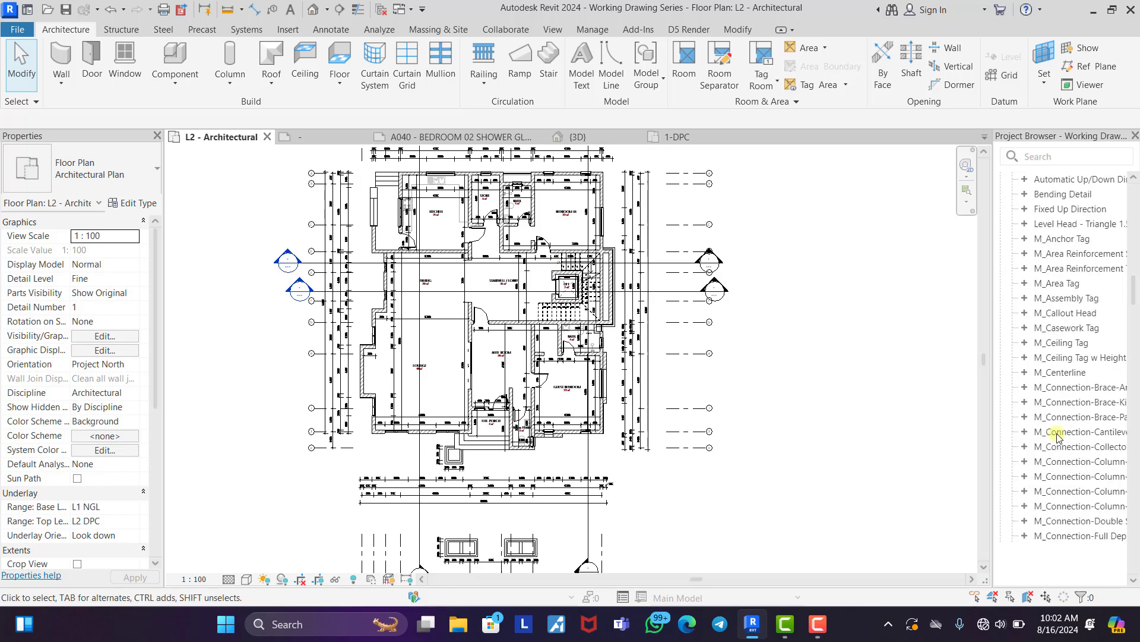
scroll(1056, 437, down, 15)
scroll(1057, 437, up, 18)
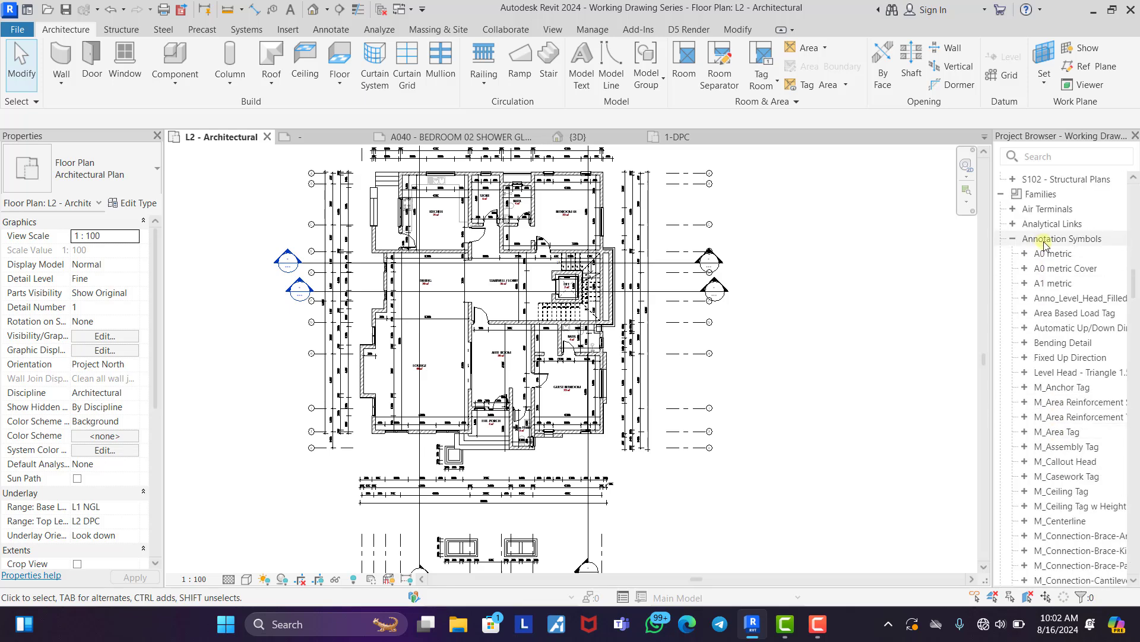
scroll(1046, 400, down, 7)
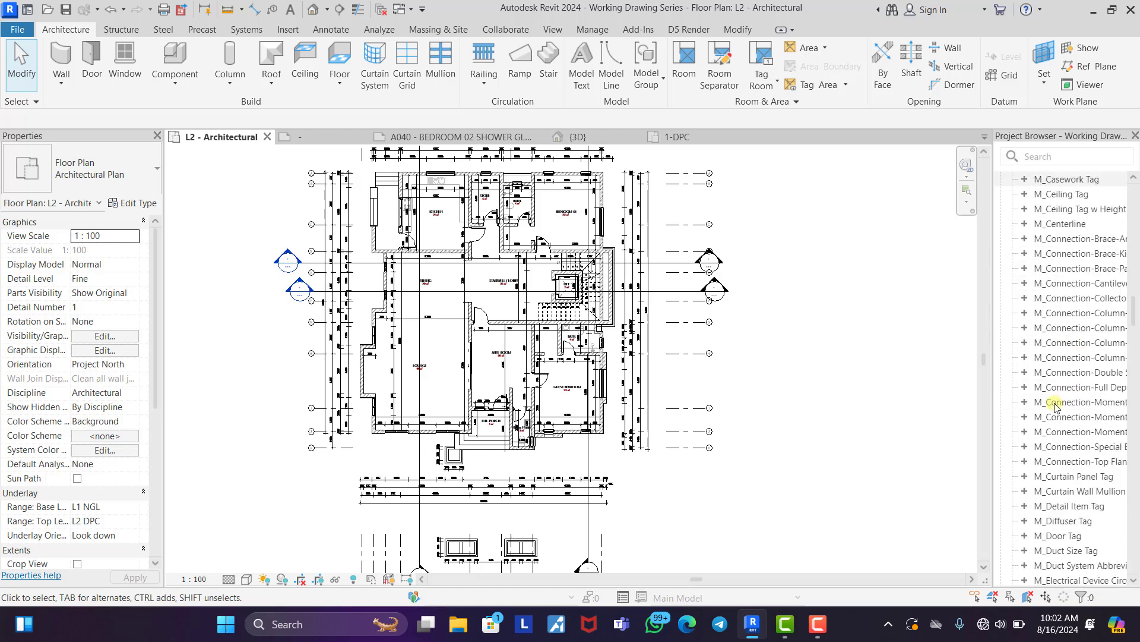
scroll(1054, 405, down, 13)
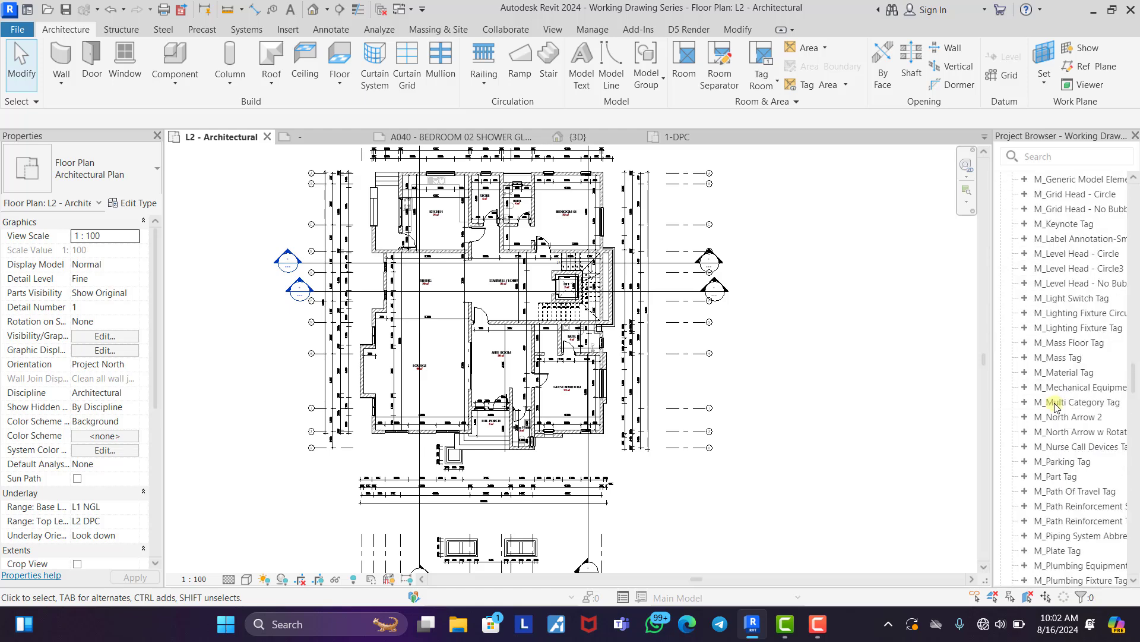
scroll(1054, 405, down, 5)
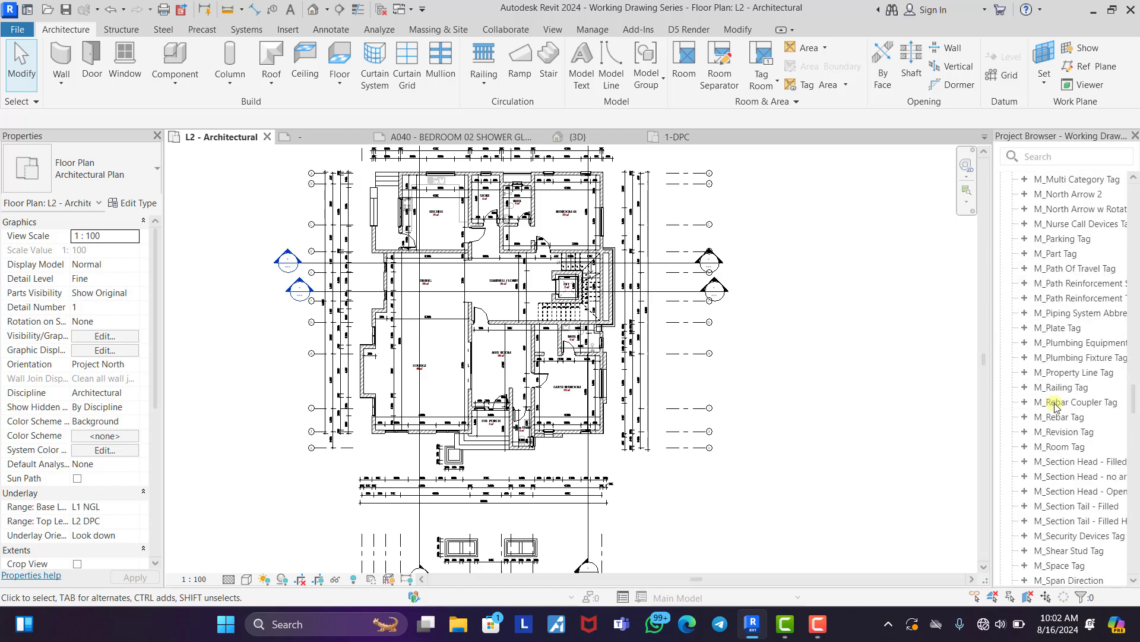
right_click(1066, 469)
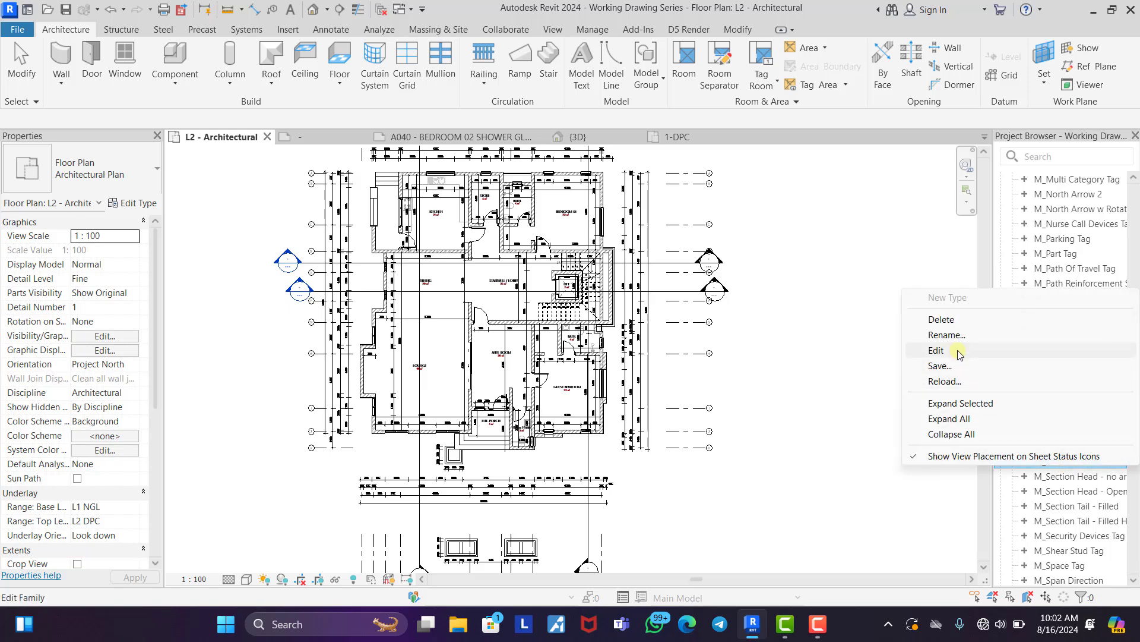
click(957, 351)
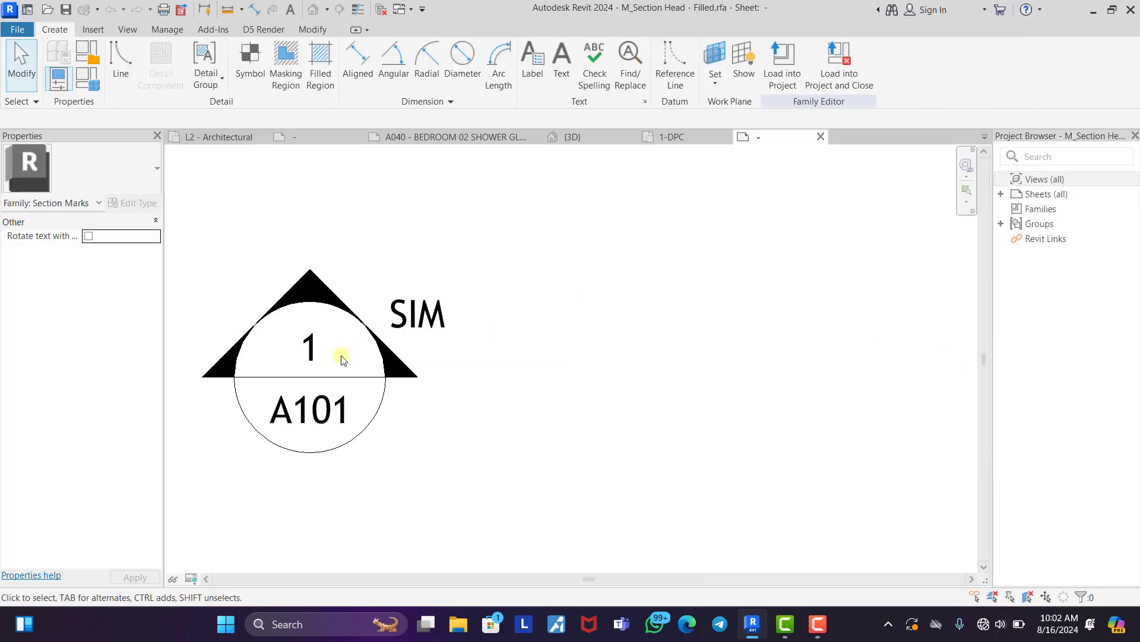
Set the radius of the section head's circle to 3.0.
scroll(341, 359, up, 3)
click(578, 384)
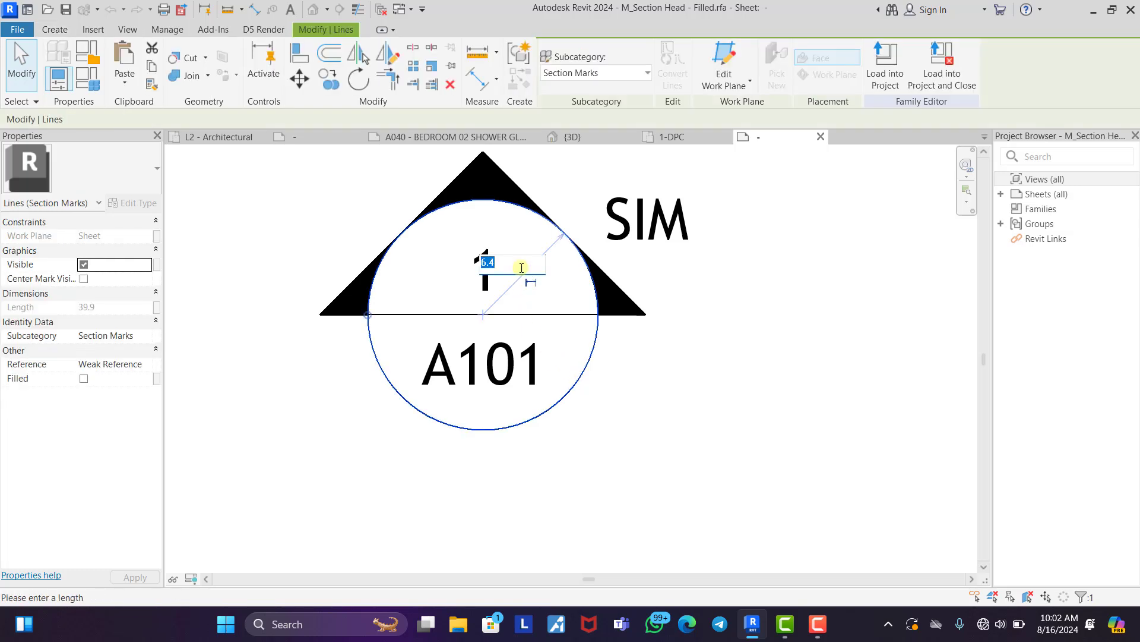
key(Return)
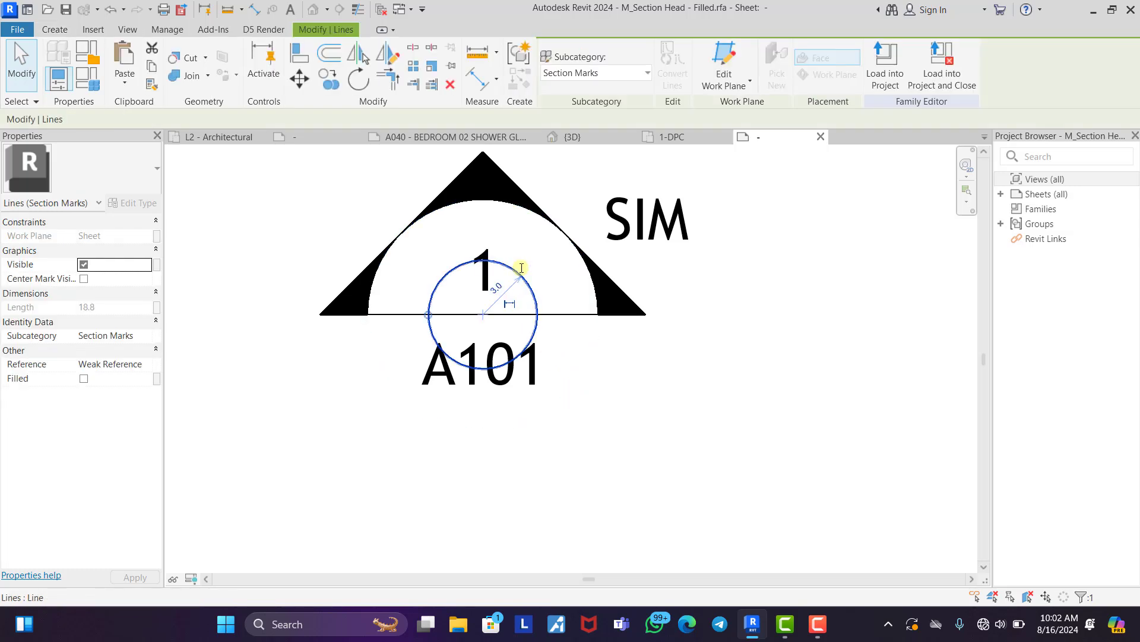
click(603, 400)
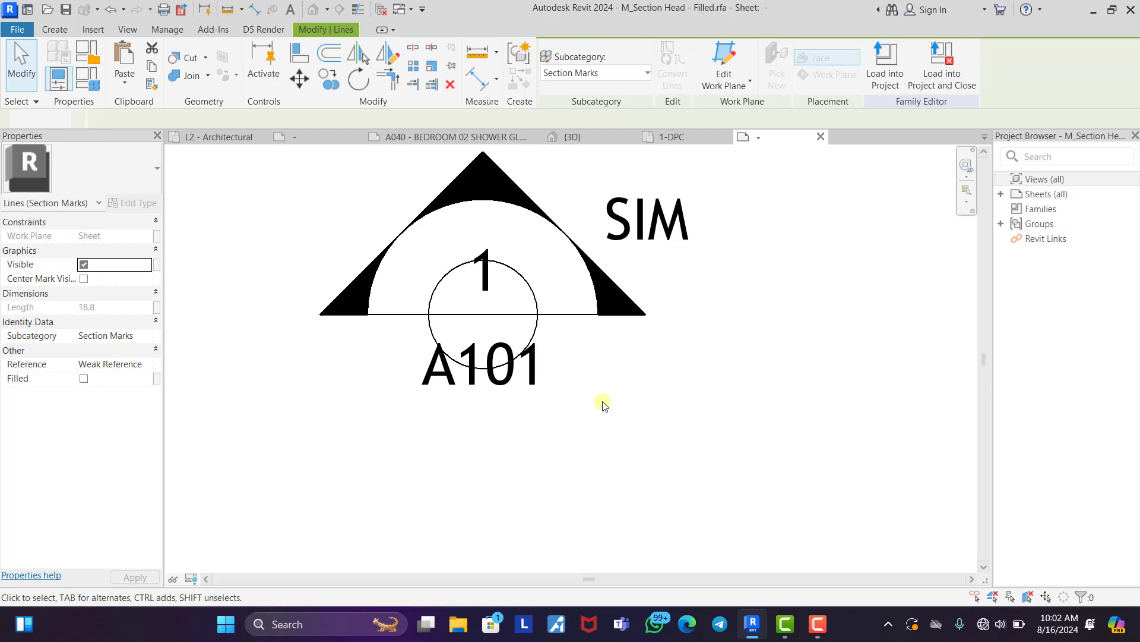
Shorten the section head's horizontal line at both ends so it spans only the circle's diameter.
click(569, 313)
scroll(578, 314, up, 3)
drag(617, 315, 498, 314)
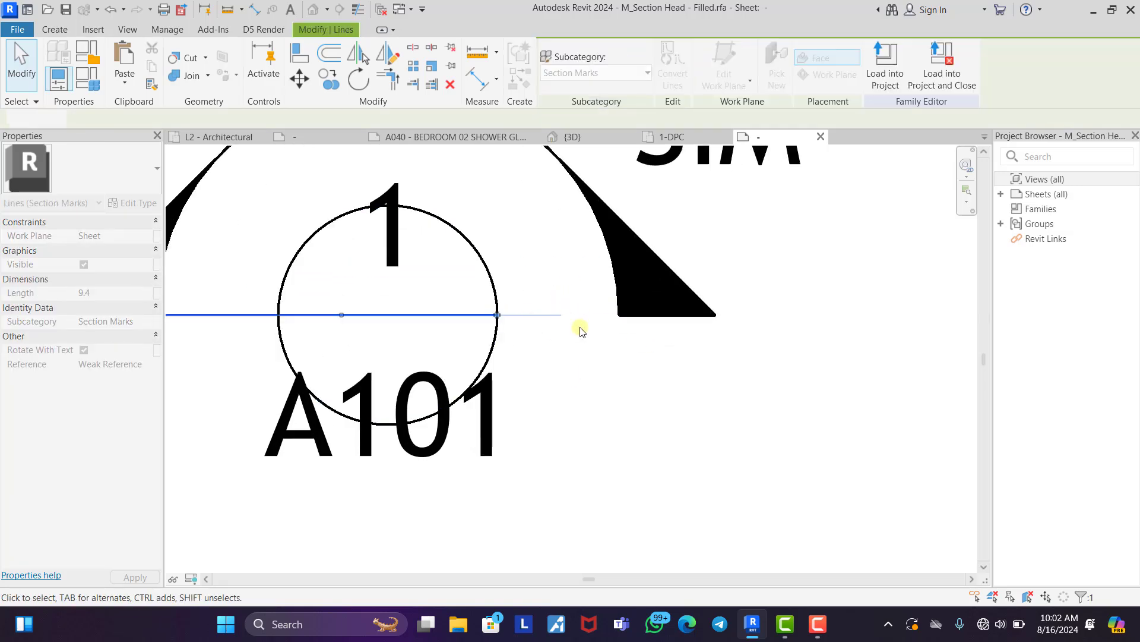
scroll(580, 330, down, 2)
drag(313, 324, 385, 324)
Edit the left corner filled region's boundary, picking the small circle as an edge and extending the base line to it.
click(310, 280)
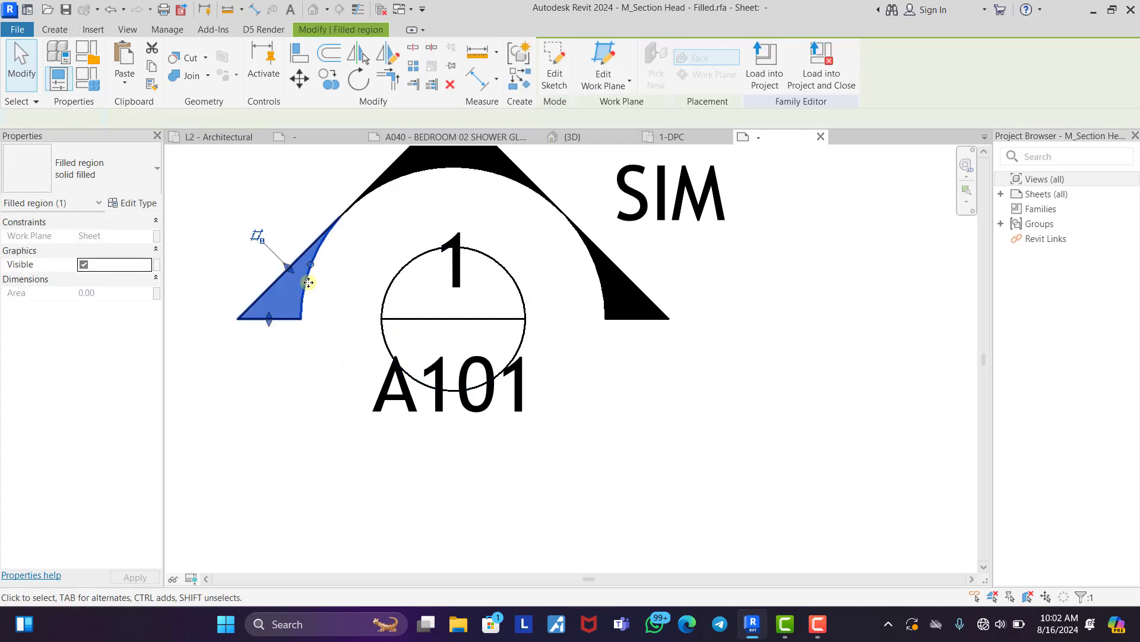
double_click(309, 283)
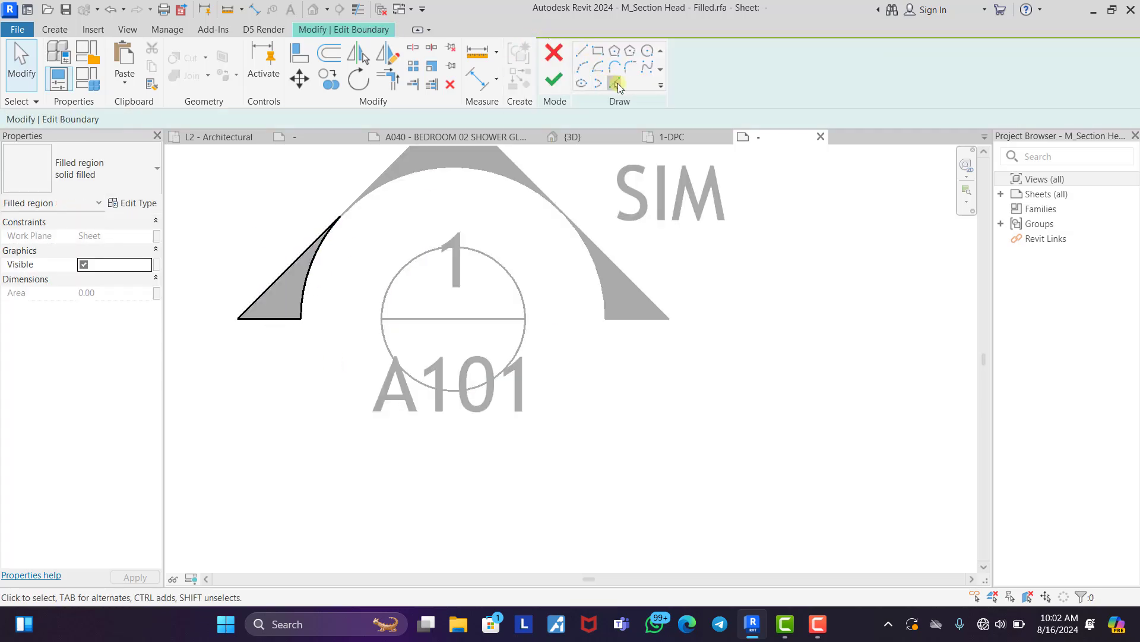
click(617, 84)
click(405, 265)
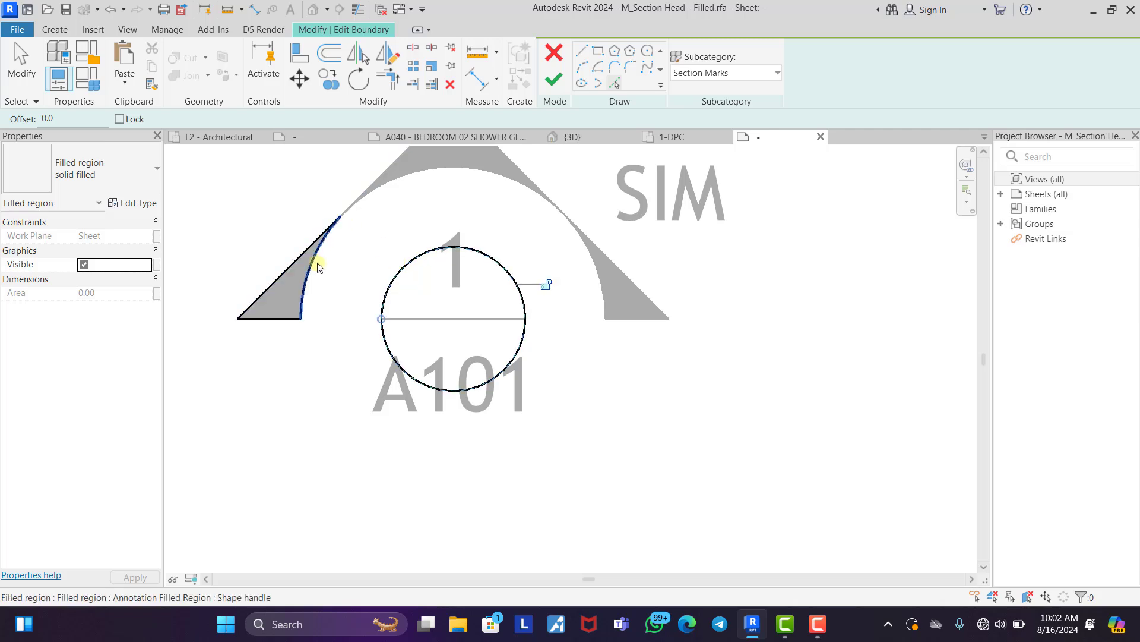
click(389, 80)
click(285, 320)
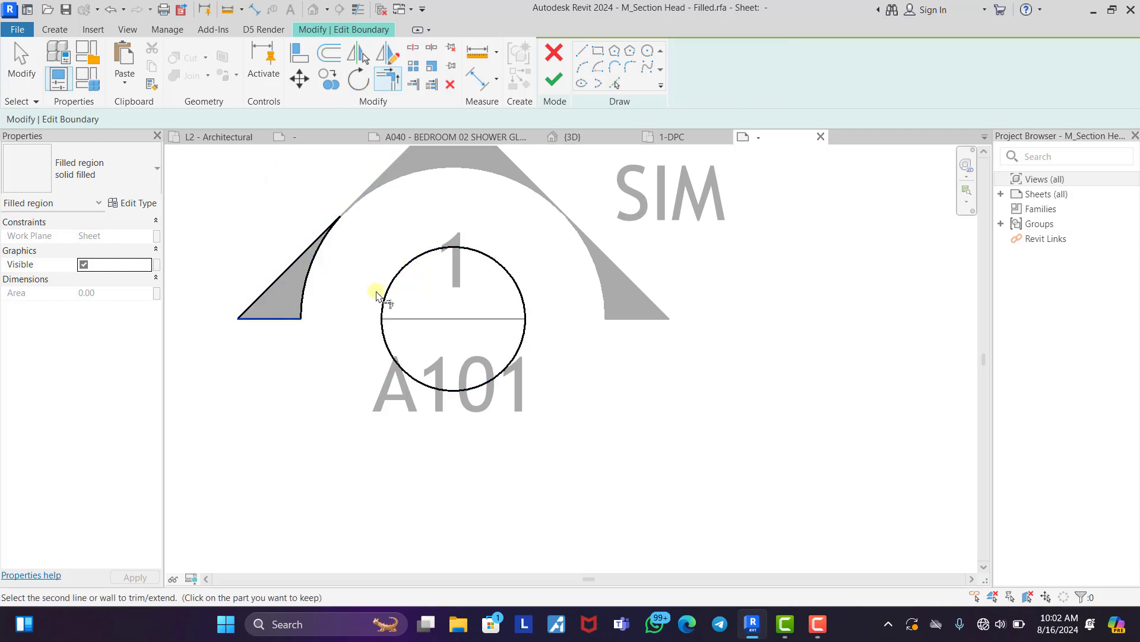
click(385, 296)
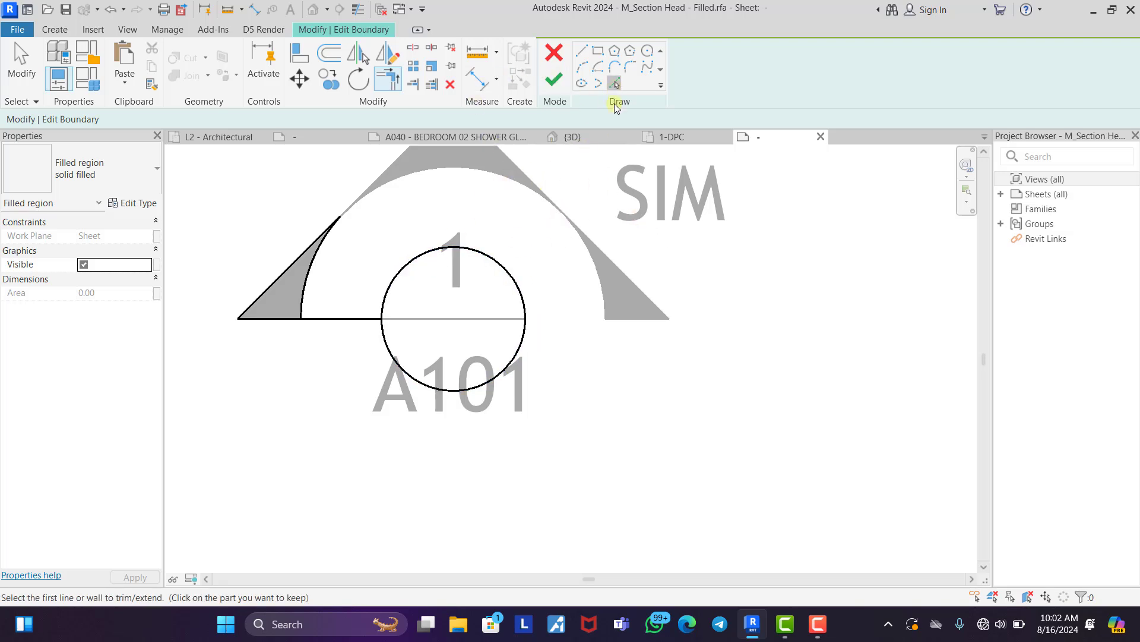
Add the triangle's right sloping side to the boundary and join the base line to its lower end.
click(614, 82)
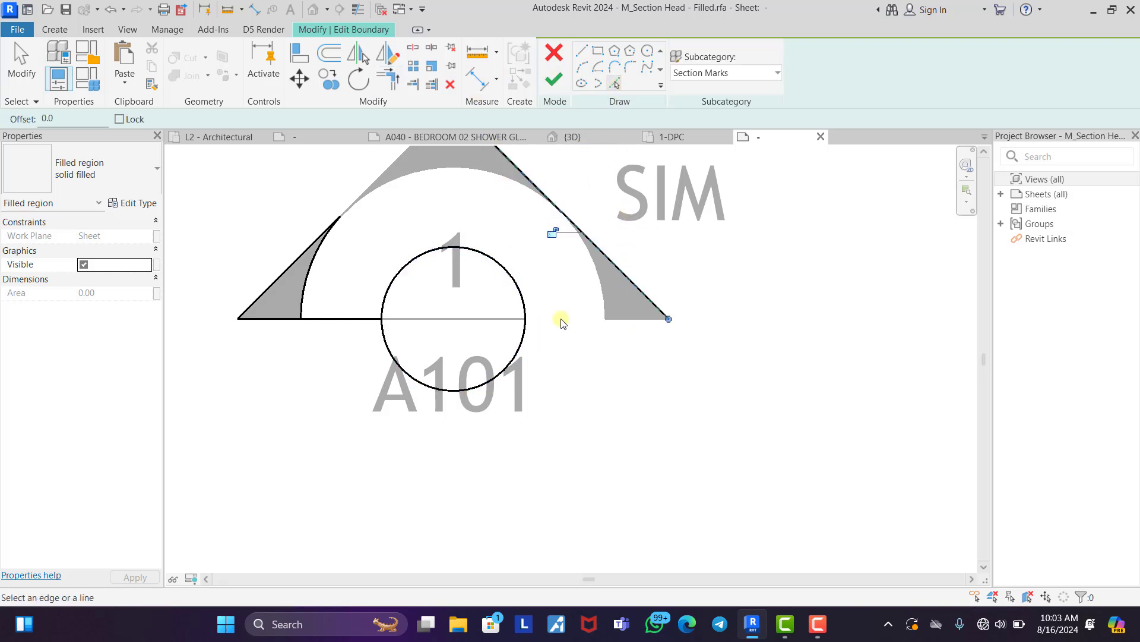
click(387, 79)
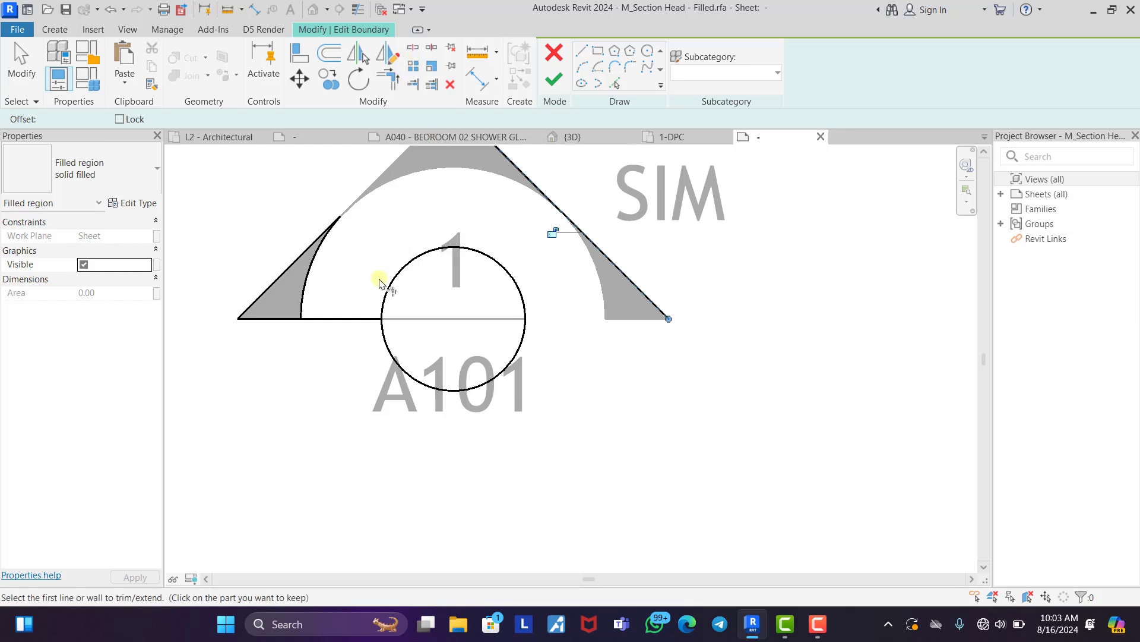
click(381, 319)
click(649, 300)
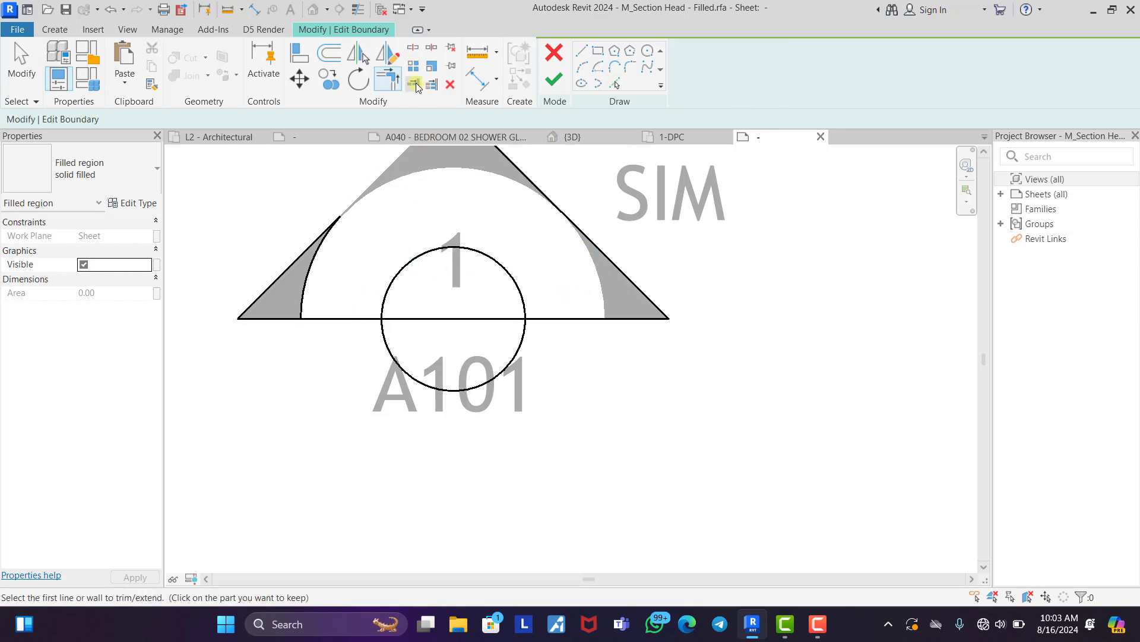
Split the base line at the circle's centre and trim both halves against the circle so only its upper arc bounds the region.
click(419, 49)
click(454, 319)
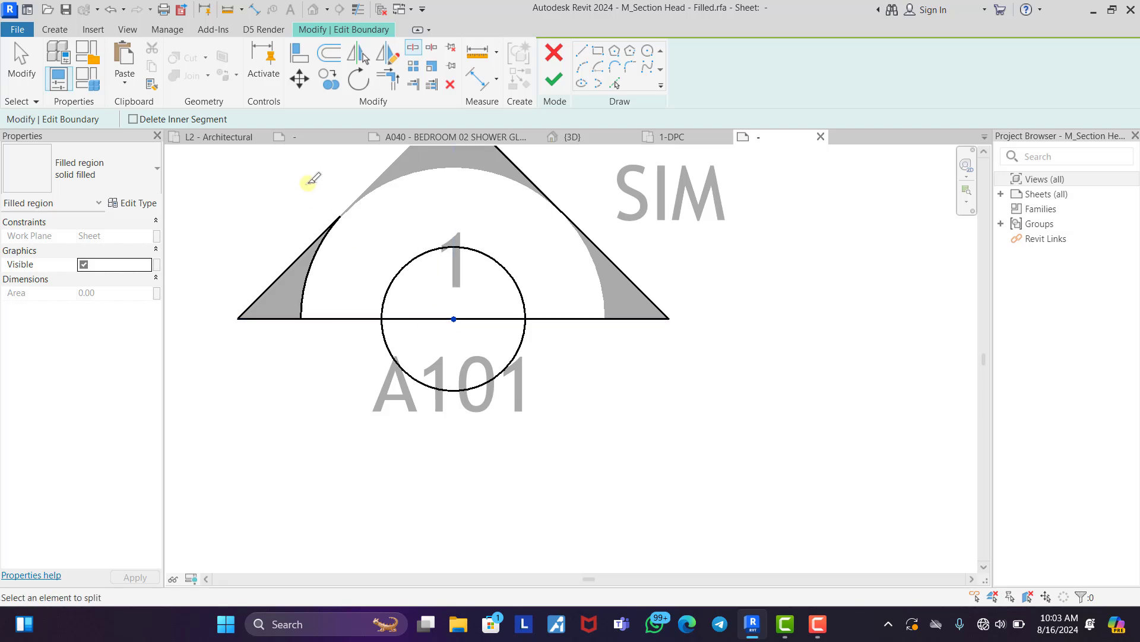
click(387, 79)
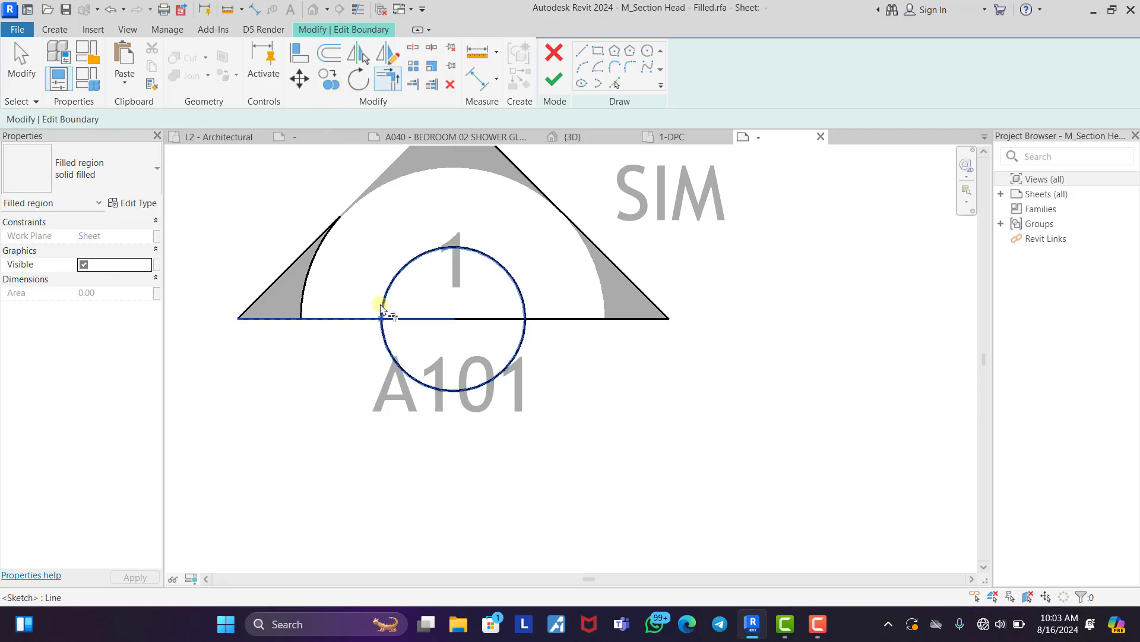
click(378, 319)
click(523, 307)
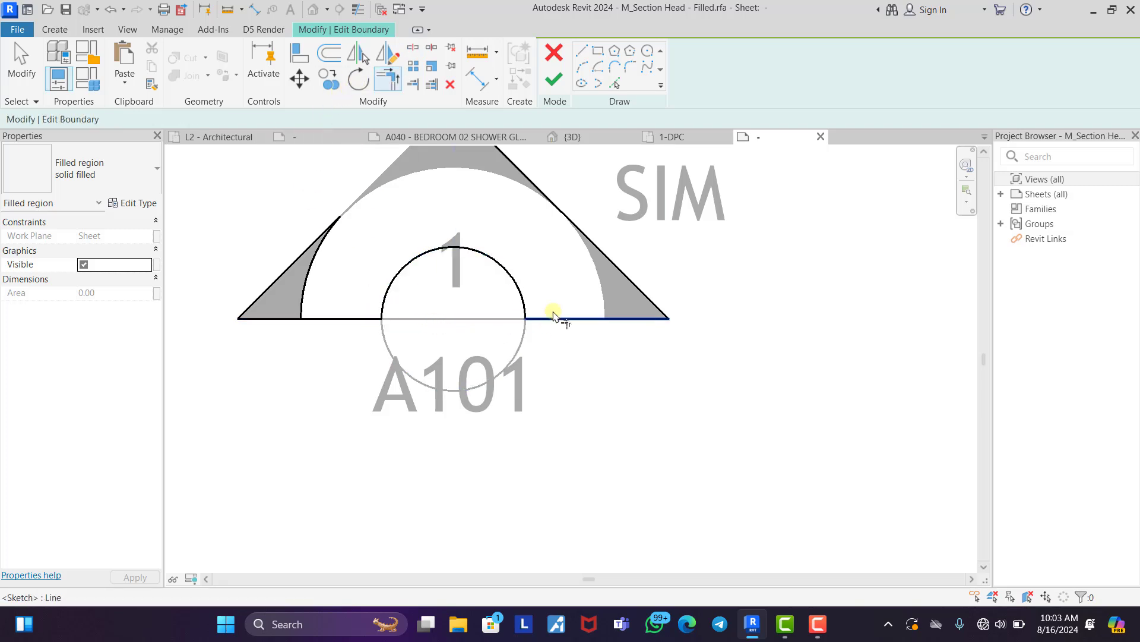
right_click(695, 259)
click(719, 268)
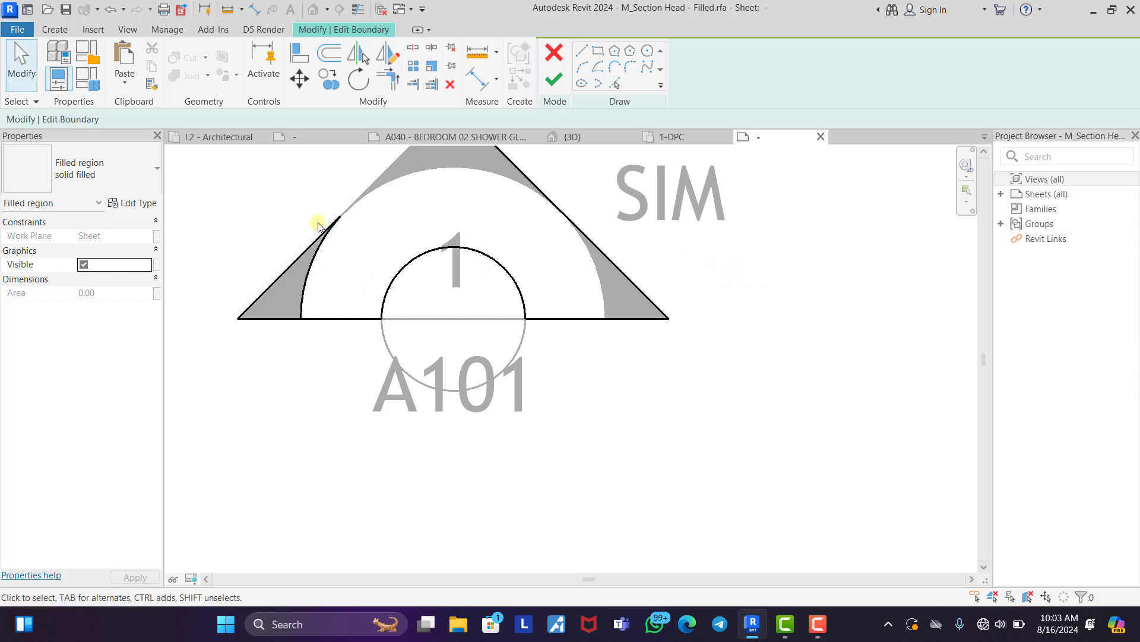
Replace the old left slope and arc edges with the triangle's full left side and finish the region boundary.
drag(356, 197, 291, 254)
key(Delete)
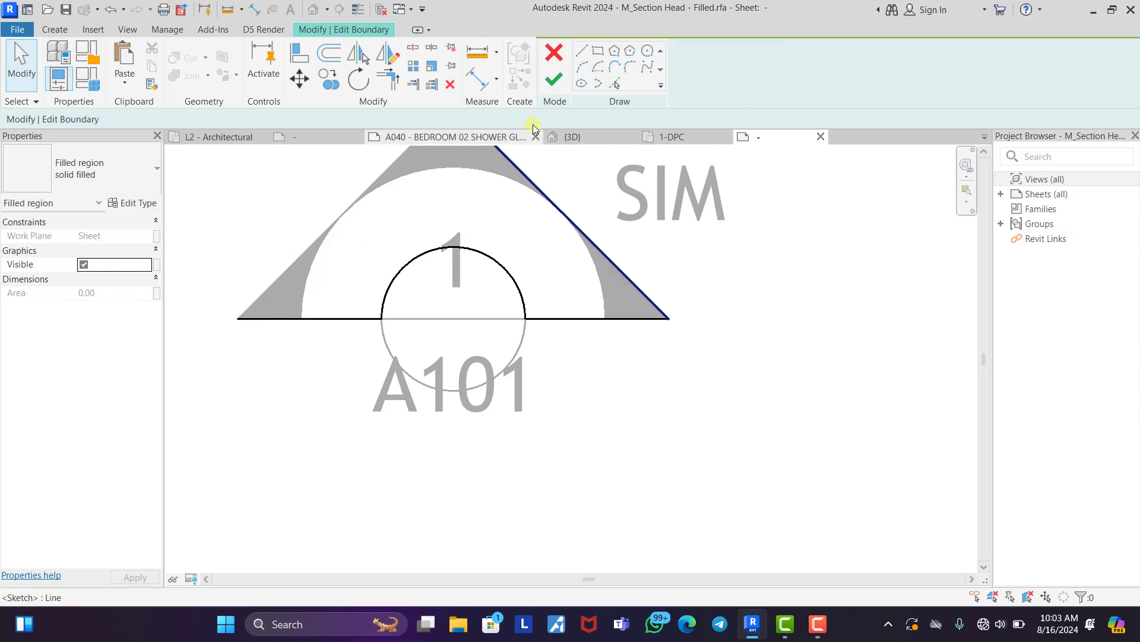
key(p)
key(l)
click(295, 254)
scroll(452, 288, down, 2)
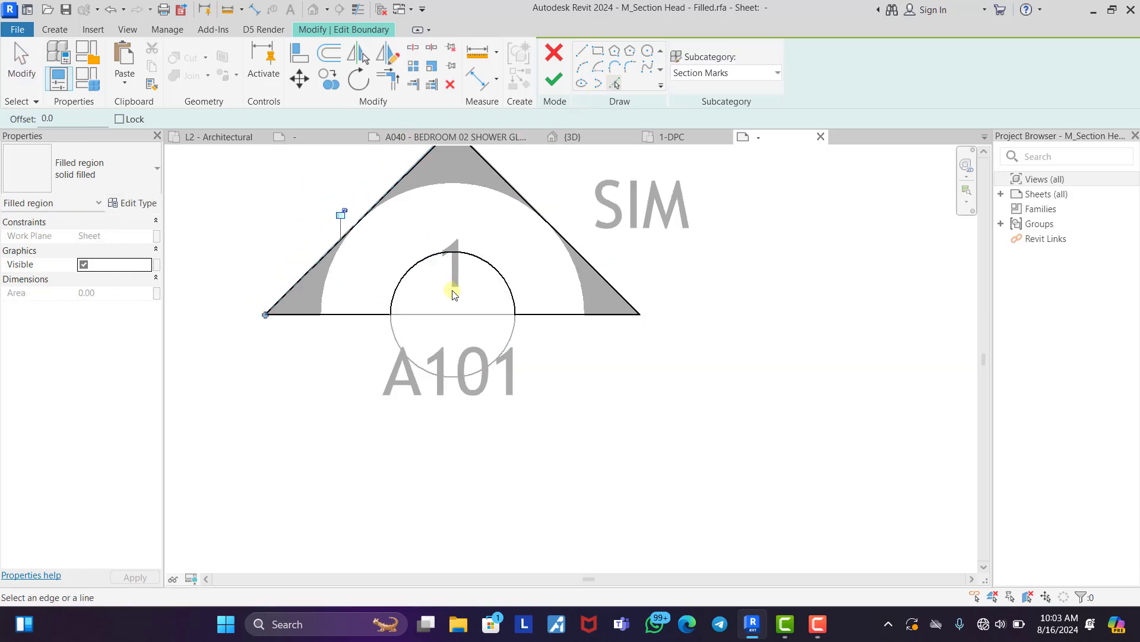
click(552, 80)
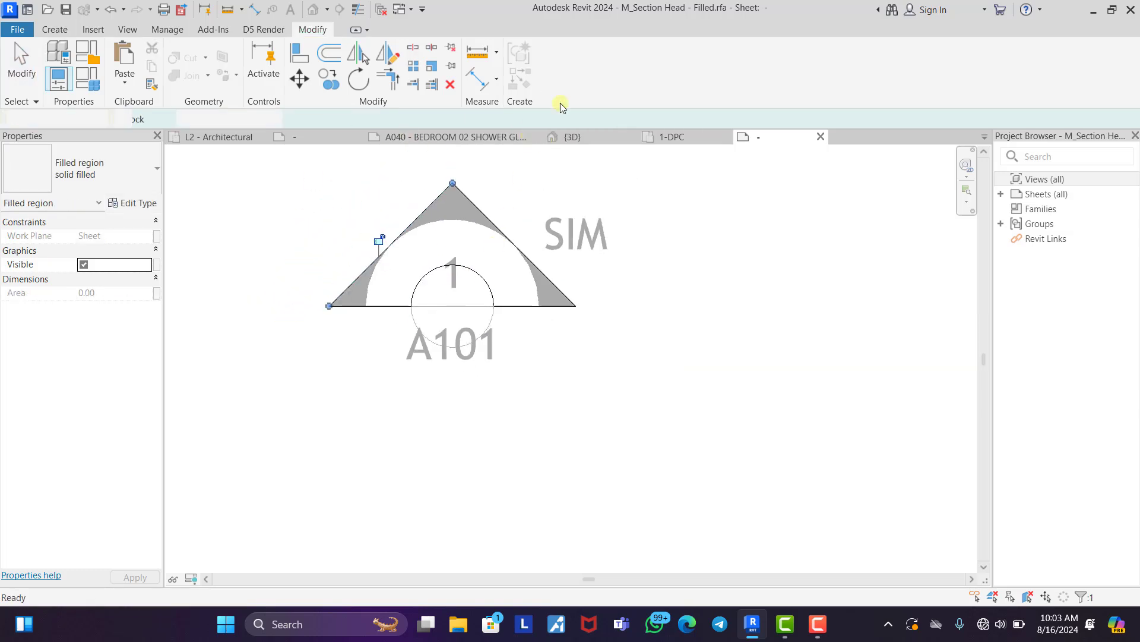
Delete the leftover small filled regions at the triangle's apex and right corner, keeping the new large region.
click(682, 254)
click(473, 213)
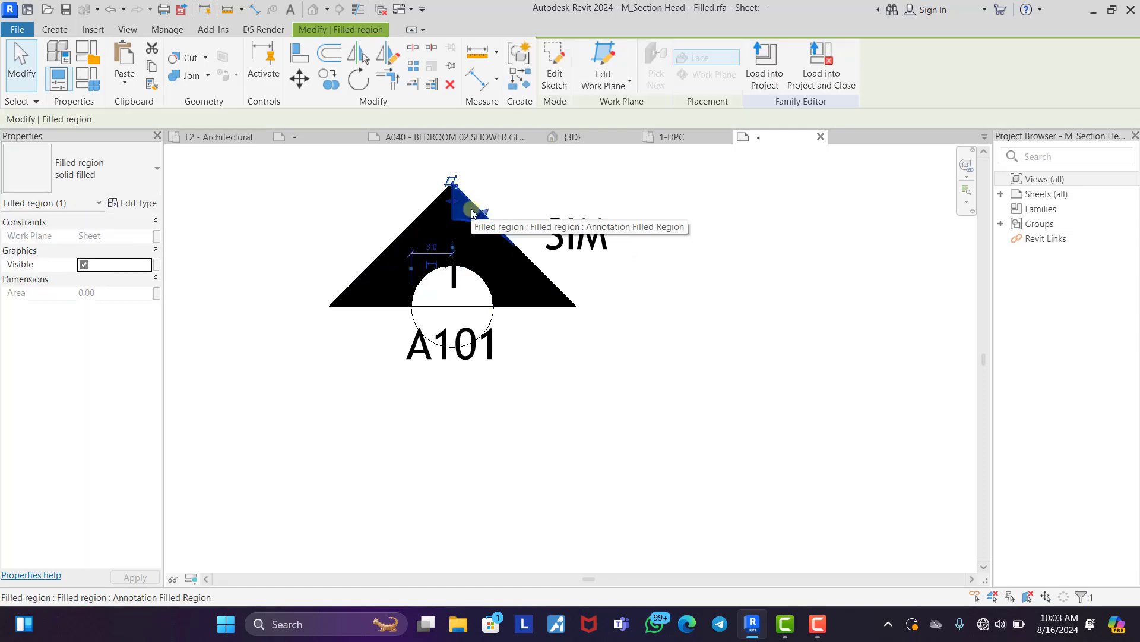
key(Escape)
click(522, 255)
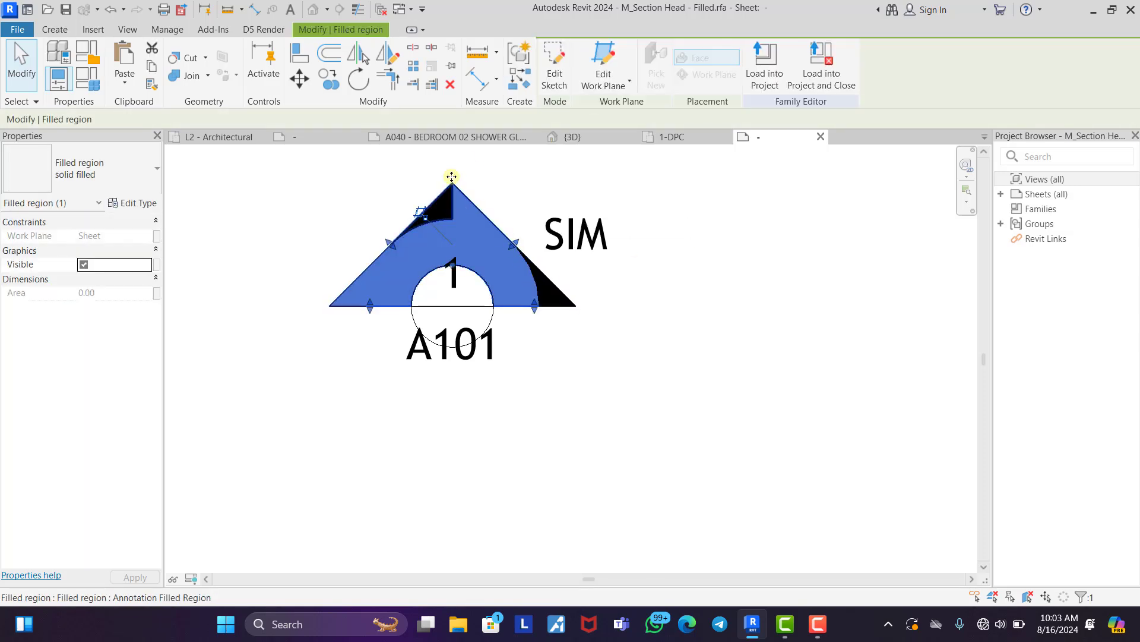
key(Escape)
click(486, 214)
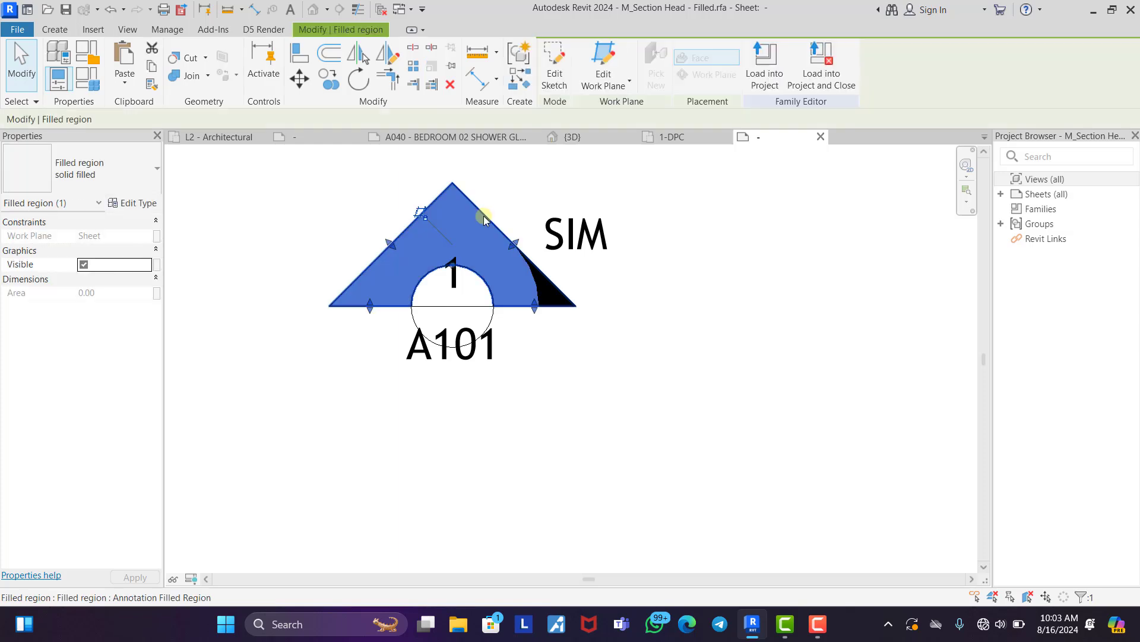
key(Escape)
click(553, 292)
click(570, 294)
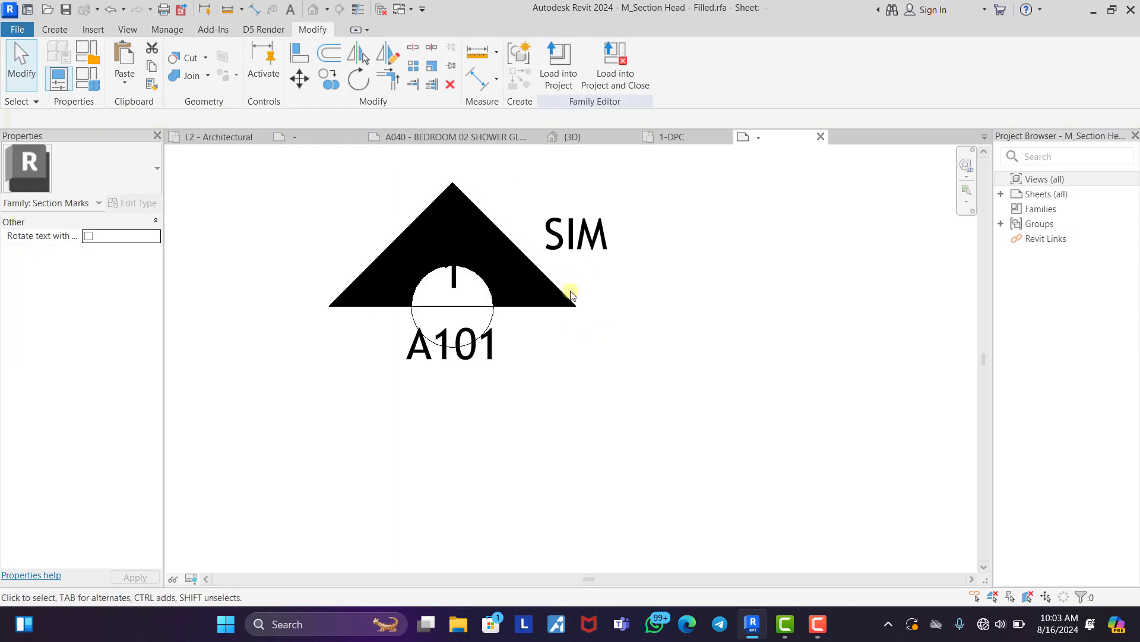
click(548, 306)
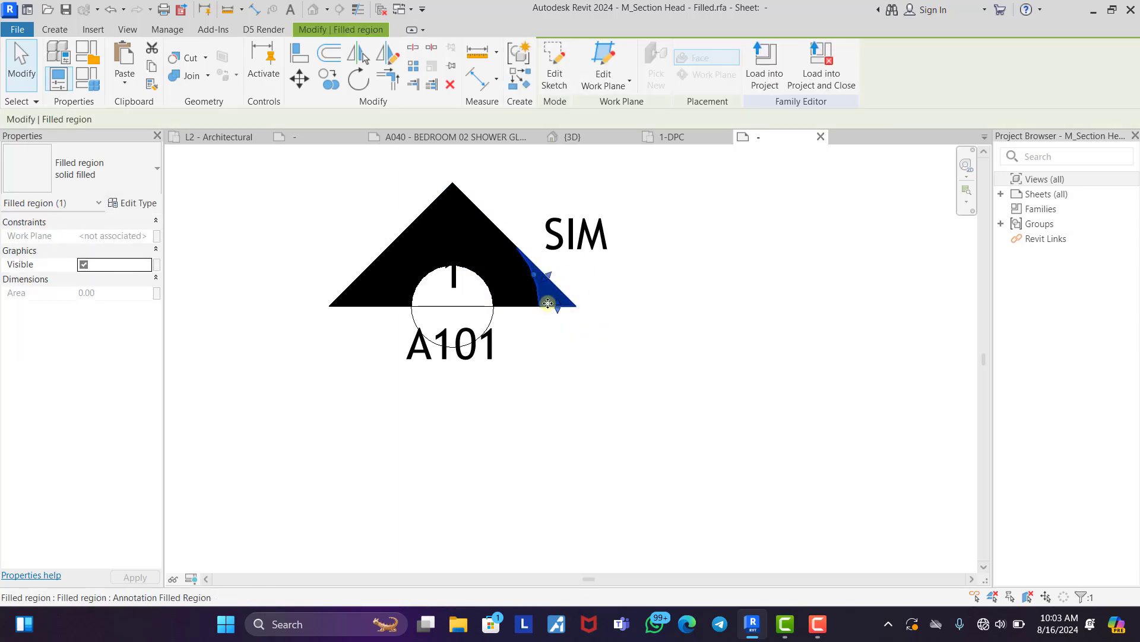
key(Escape)
Shrink the filled region by pulling both sloping sides inward so it forms a small triangle centred around the circle.
click(507, 255)
scroll(505, 253, up, 2)
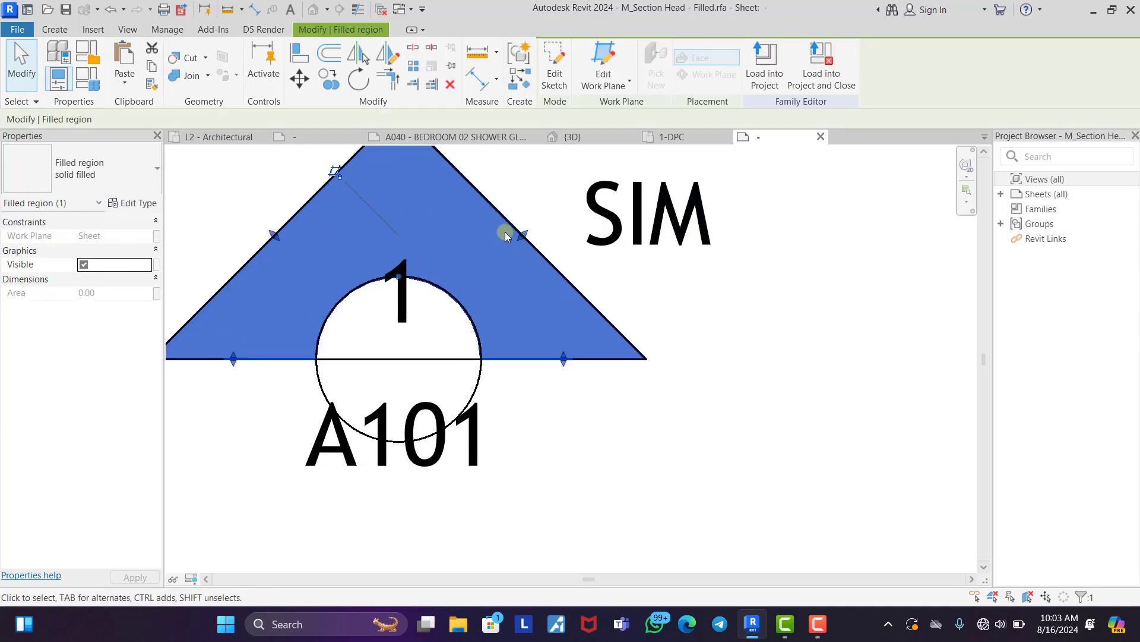
drag(514, 237, 481, 250)
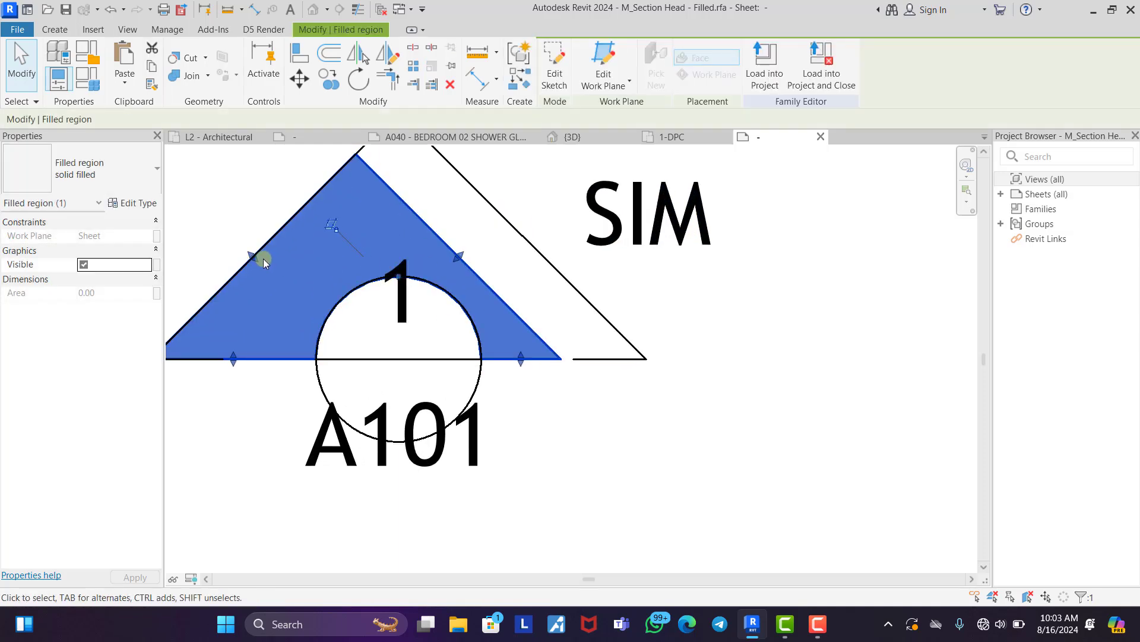
drag(257, 256, 324, 297)
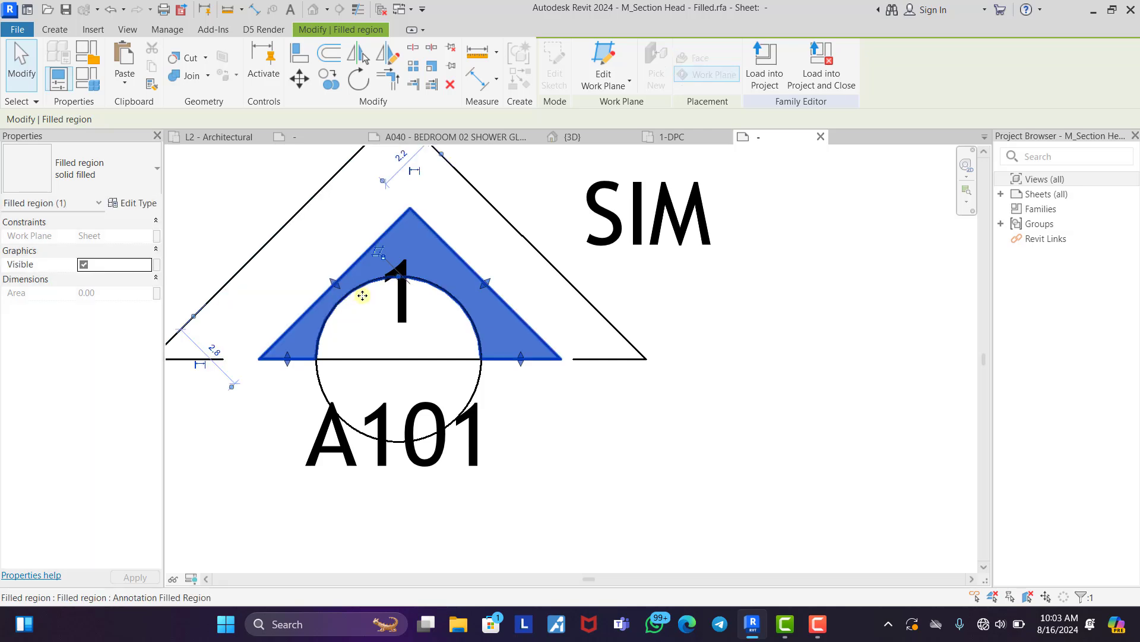
drag(474, 296, 468, 288)
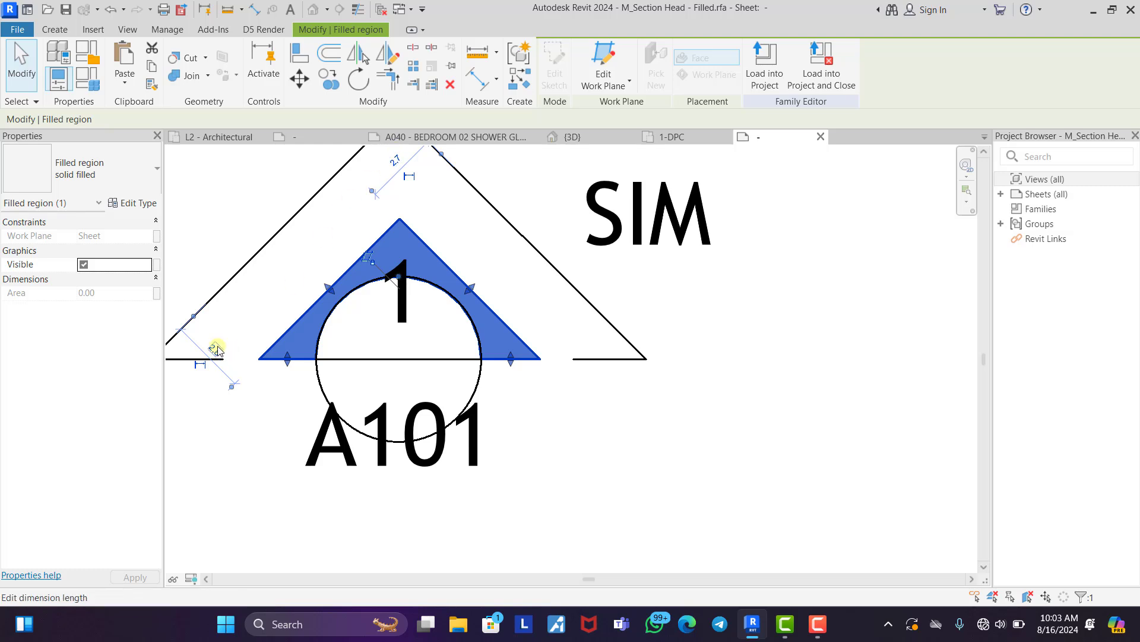
Try to set the small filled region's distance from the outer triangle's left side to 2.7.
text(5)
key(Return)
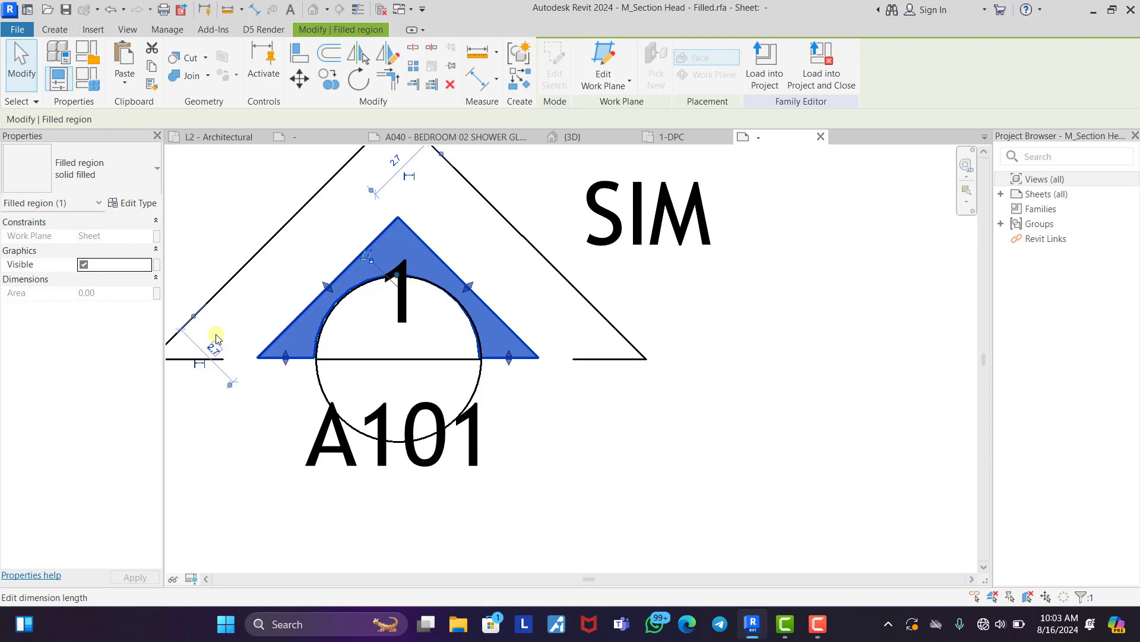
click(216, 336)
Edit the small region's boundary, set its left side 2.7 from the outer triangle's left side, and finish the sketch.
click(372, 246)
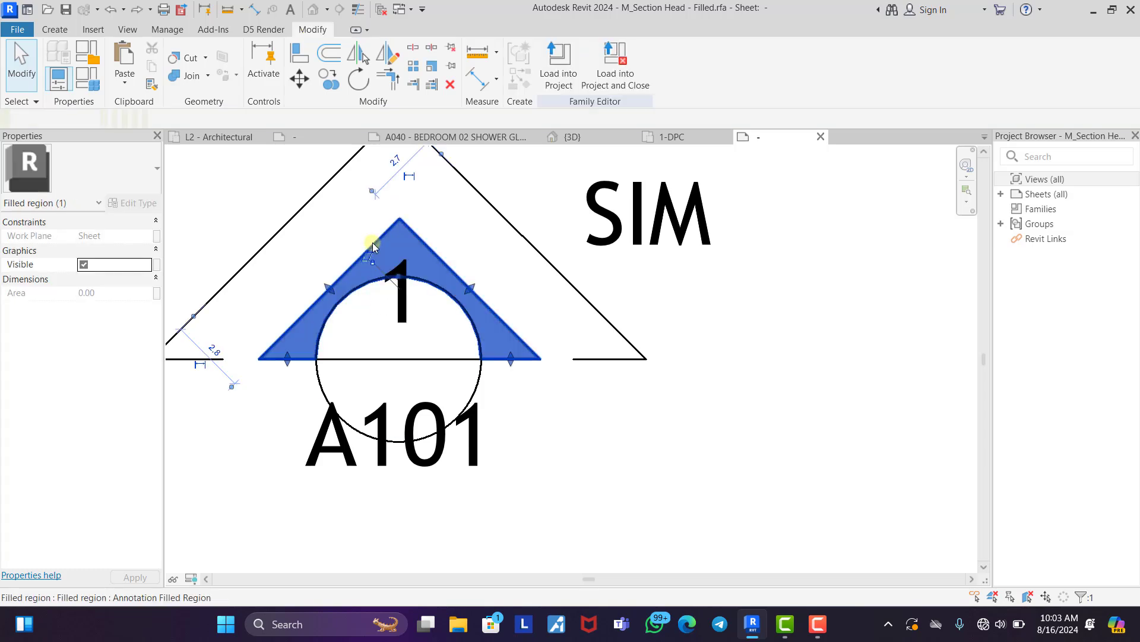
double_click(372, 247)
click(446, 265)
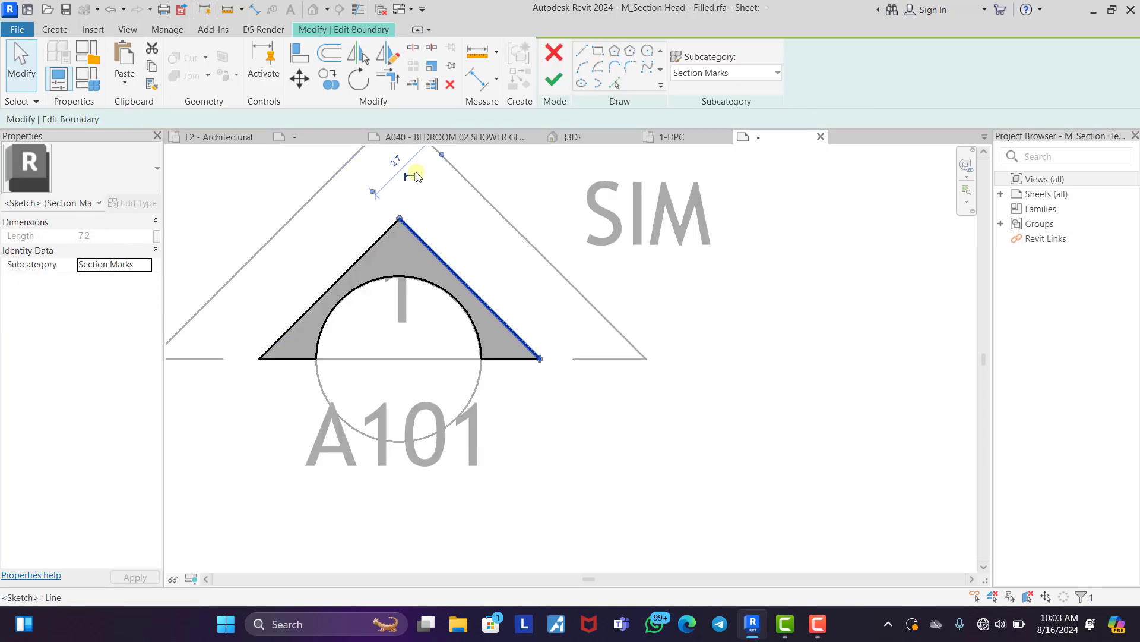
click(279, 350)
click(291, 328)
click(215, 348)
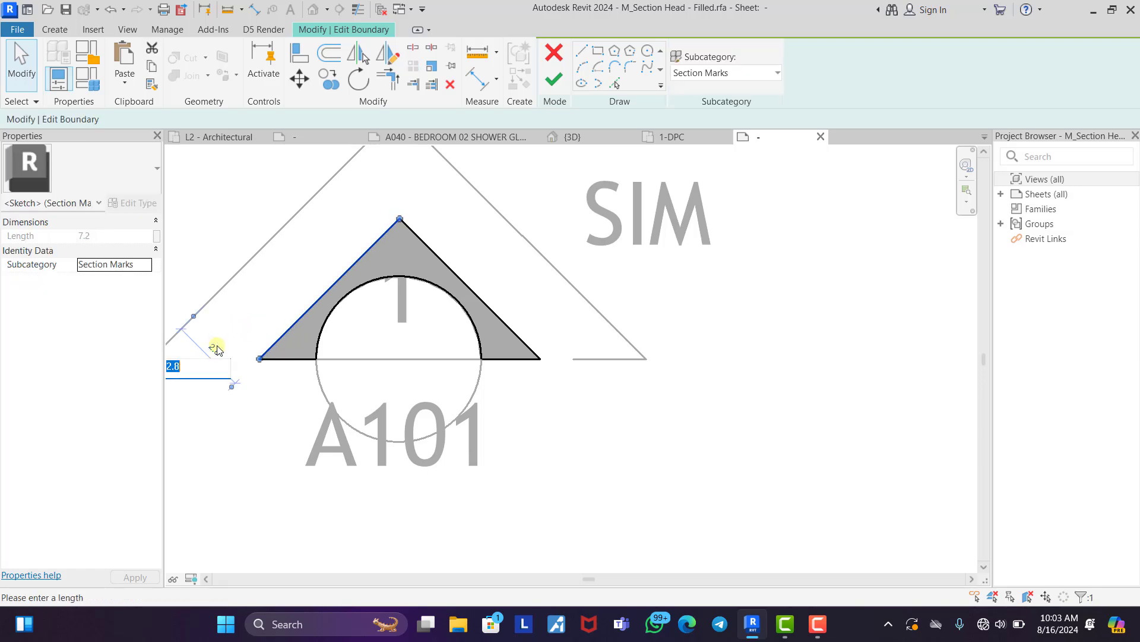
text(2.7)
key(Return)
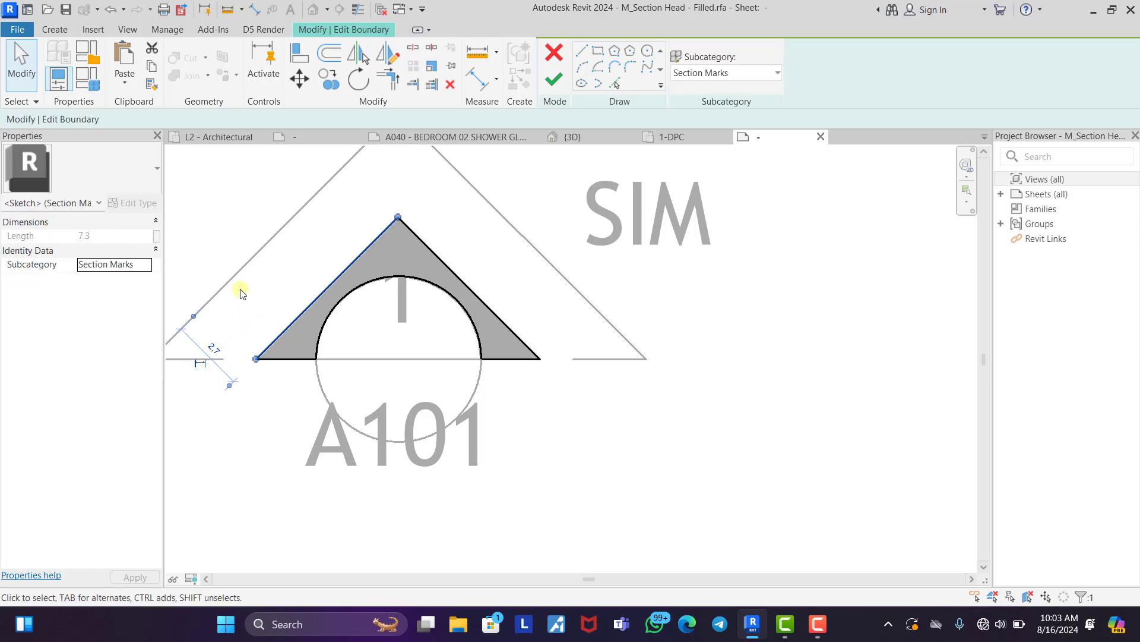
click(278, 273)
click(556, 87)
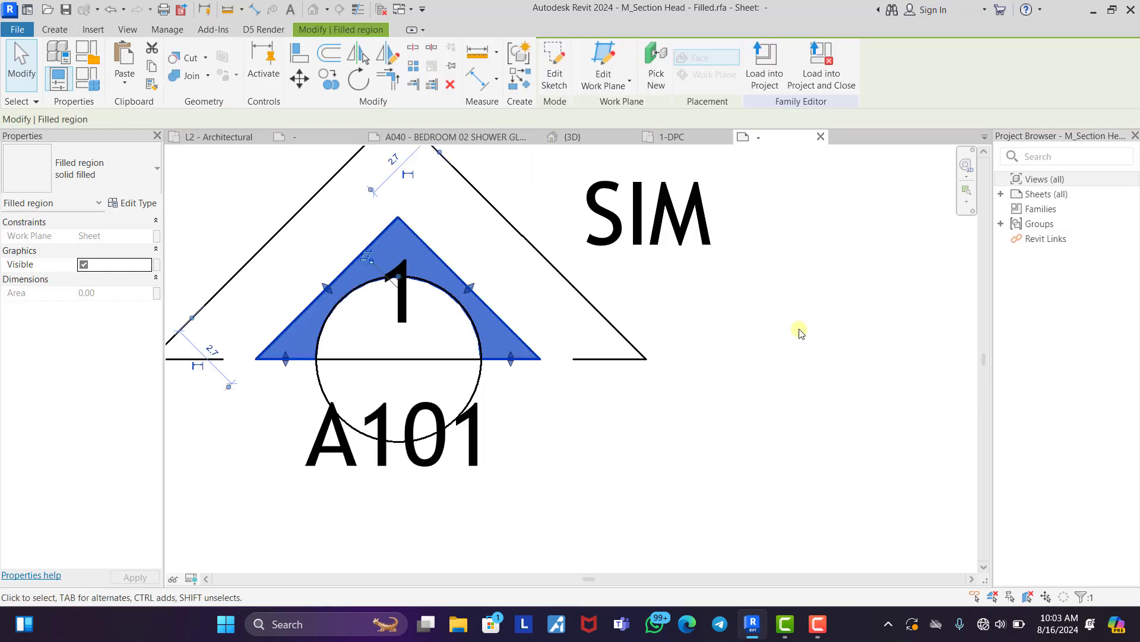
Set the A101 label type's text size to 1.5 mm and its font to Elegant Lux Mager.
click(653, 315)
click(382, 492)
click(432, 423)
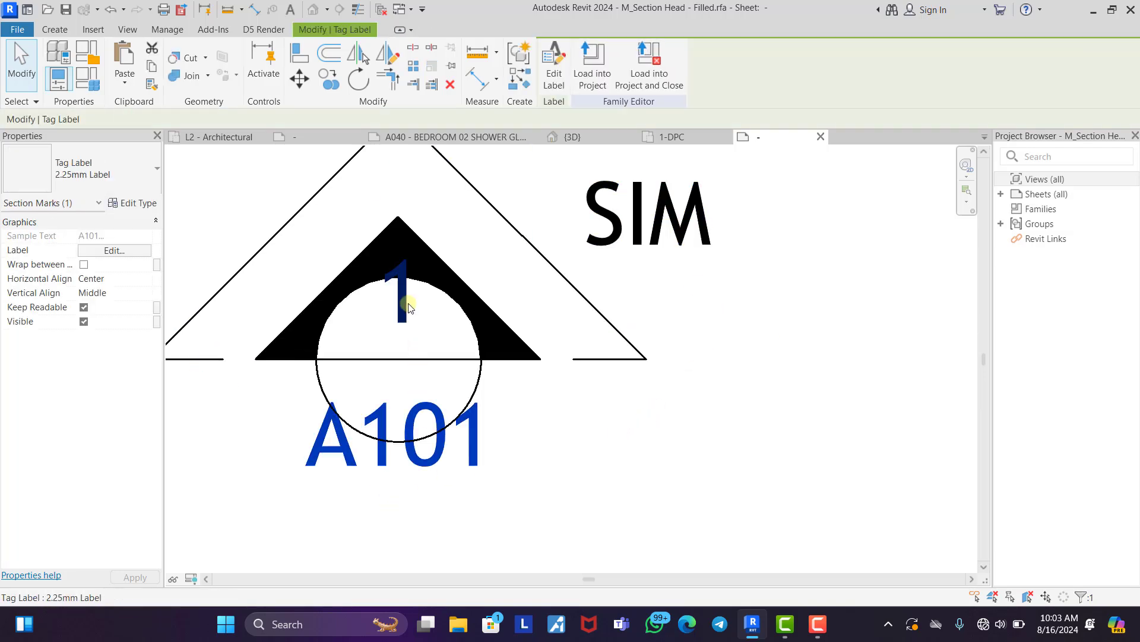
click(137, 203)
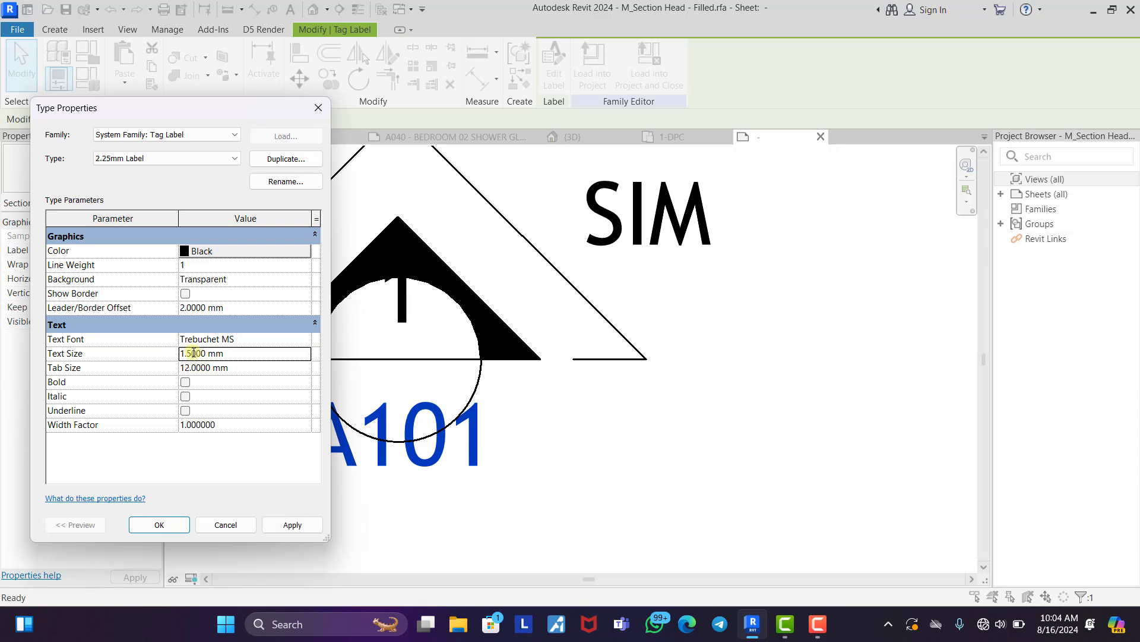
click(304, 342)
text(Elegant Lux Mager)
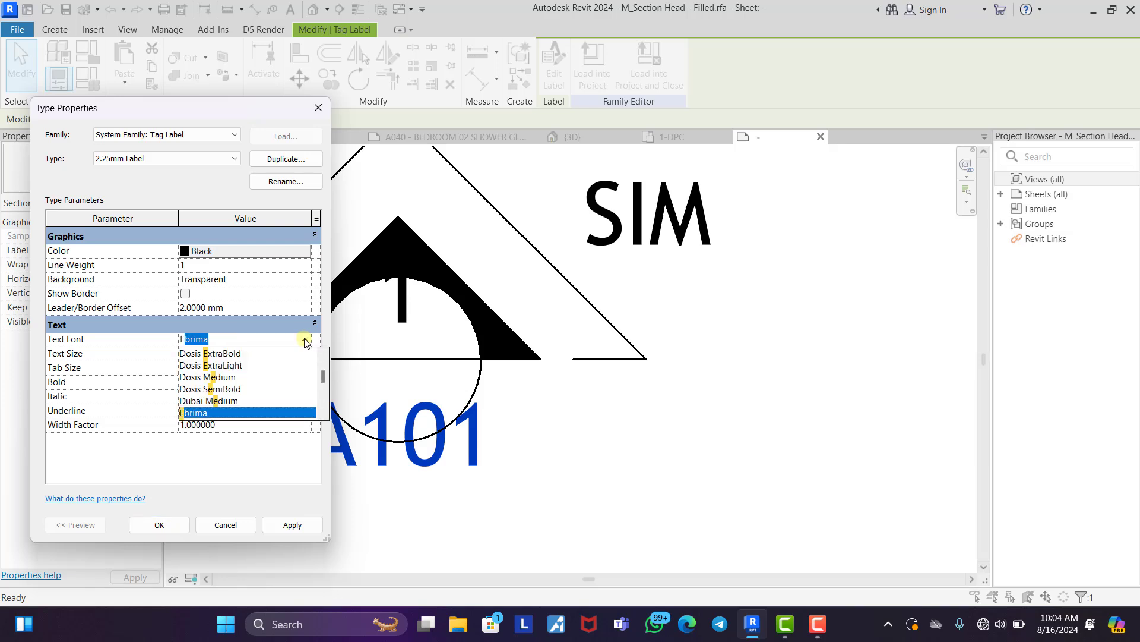
key(Return)
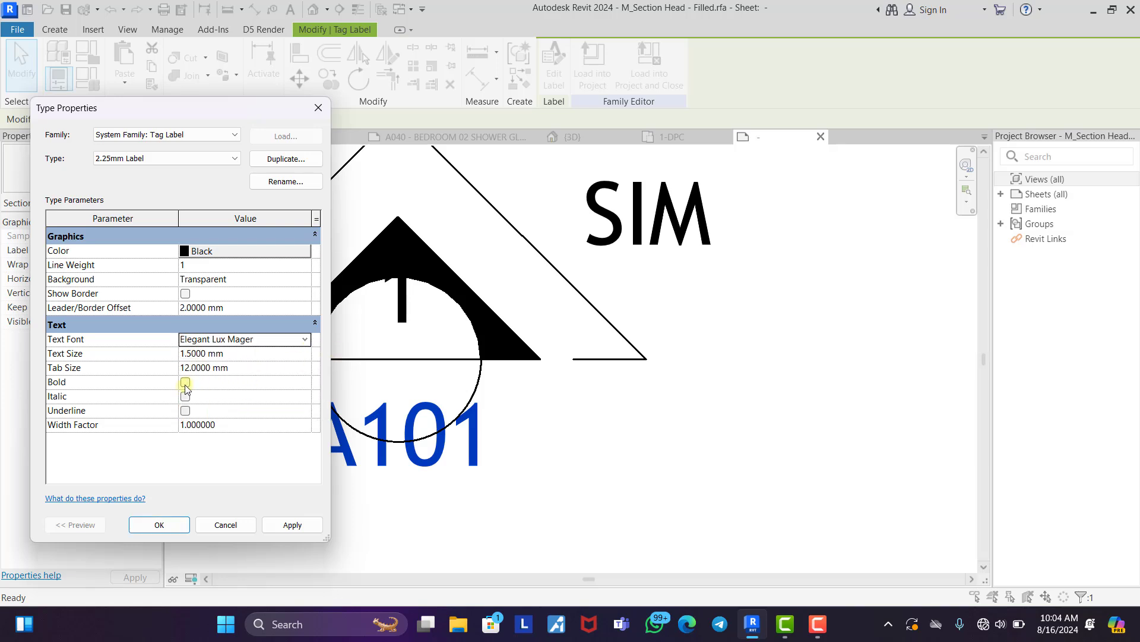
click(160, 526)
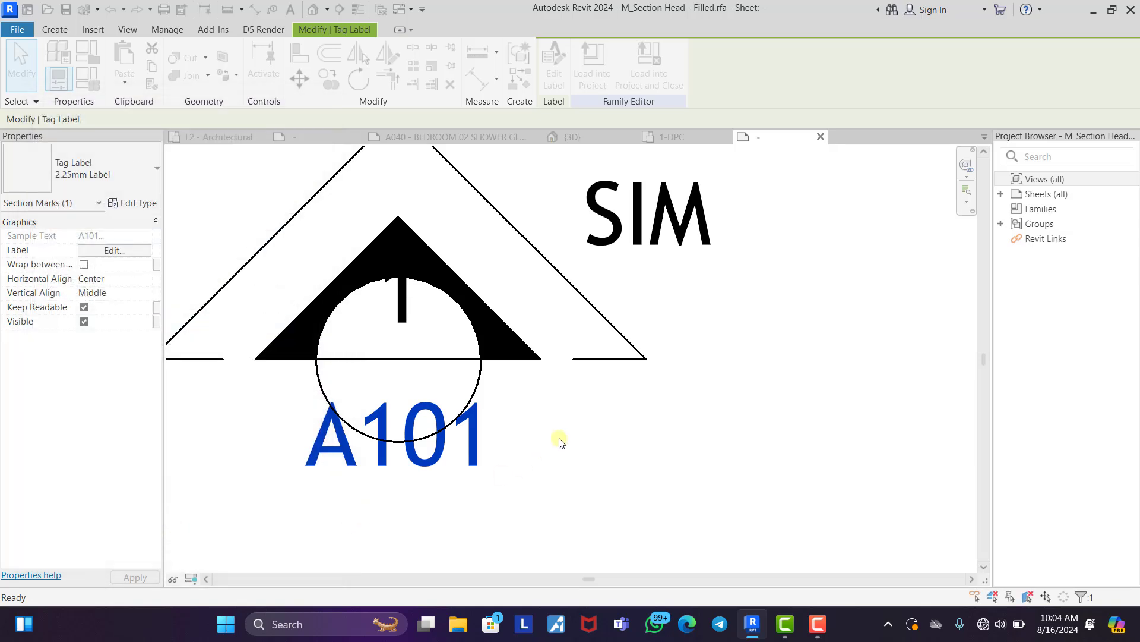
Move the view number label into the circle's upper half and the A101 label into its lower half.
click(429, 379)
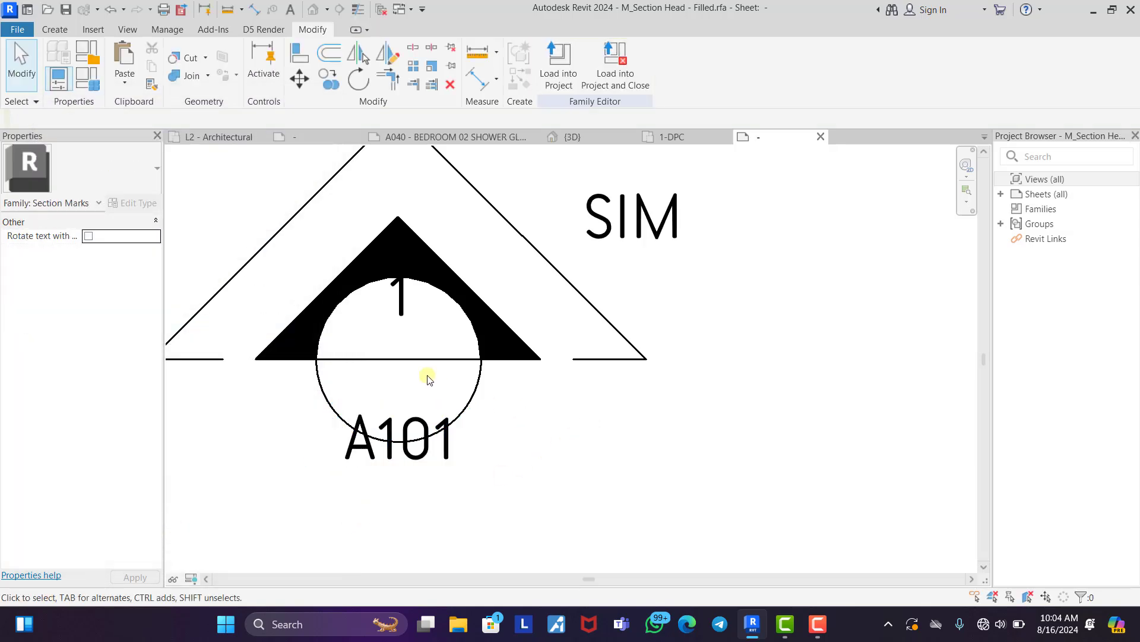
click(401, 305)
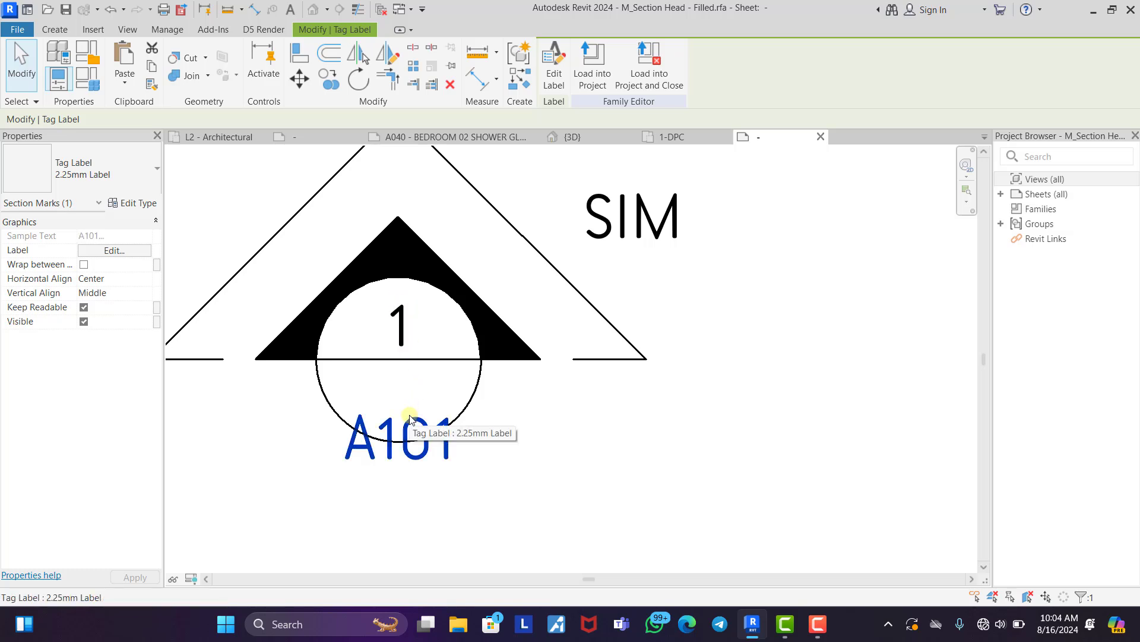
key(Up)
key(Up)
key(Up)
key(Up)
key(Up)
key(Up)
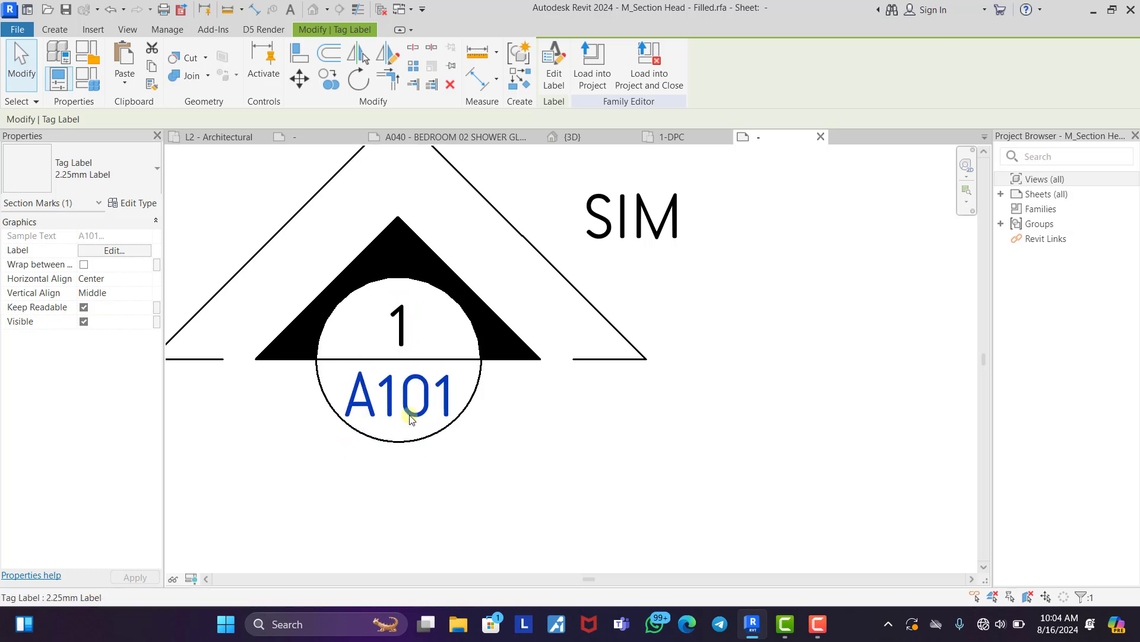
click(625, 418)
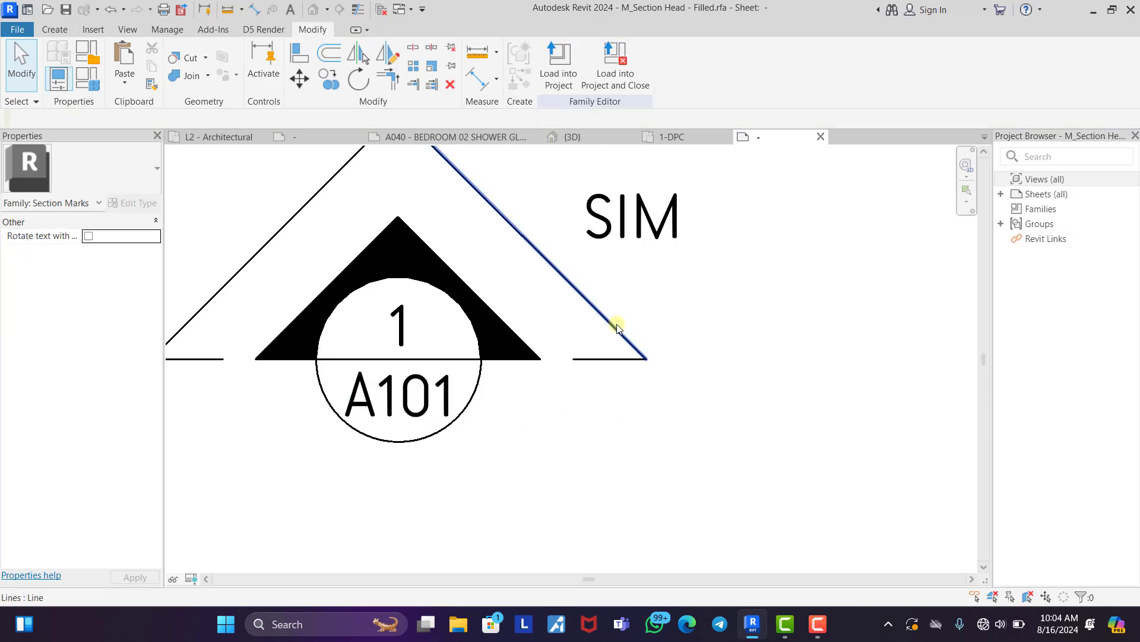
Delete the outer triangle outline and move the SIM label beside the filled triangle's tip.
key(Tab)
click(617, 327)
key(Delete)
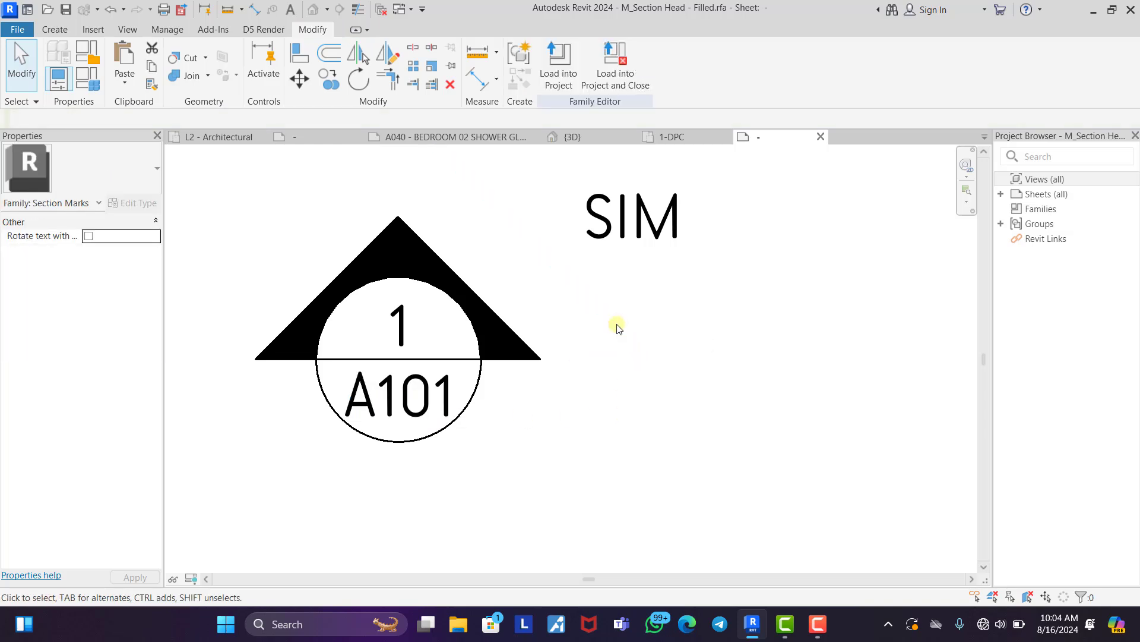
drag(618, 224, 455, 227)
click(590, 453)
scroll(591, 453, down, 1)
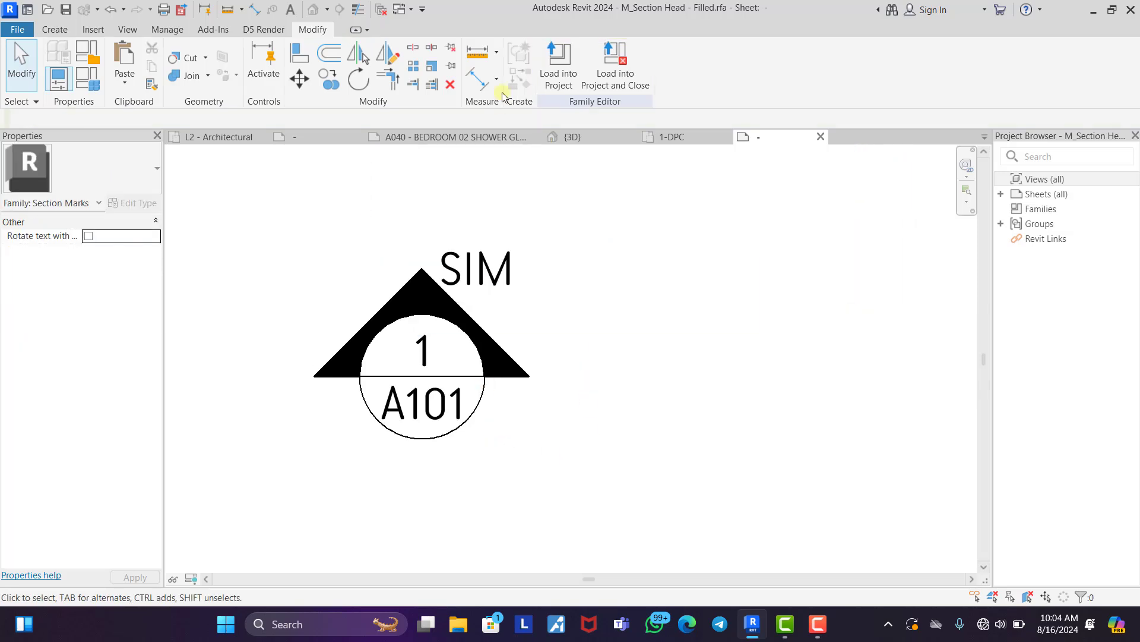
Load the section head family into Working Drawing Series.rvt, overwriting the existing version and its parameter values.
click(552, 57)
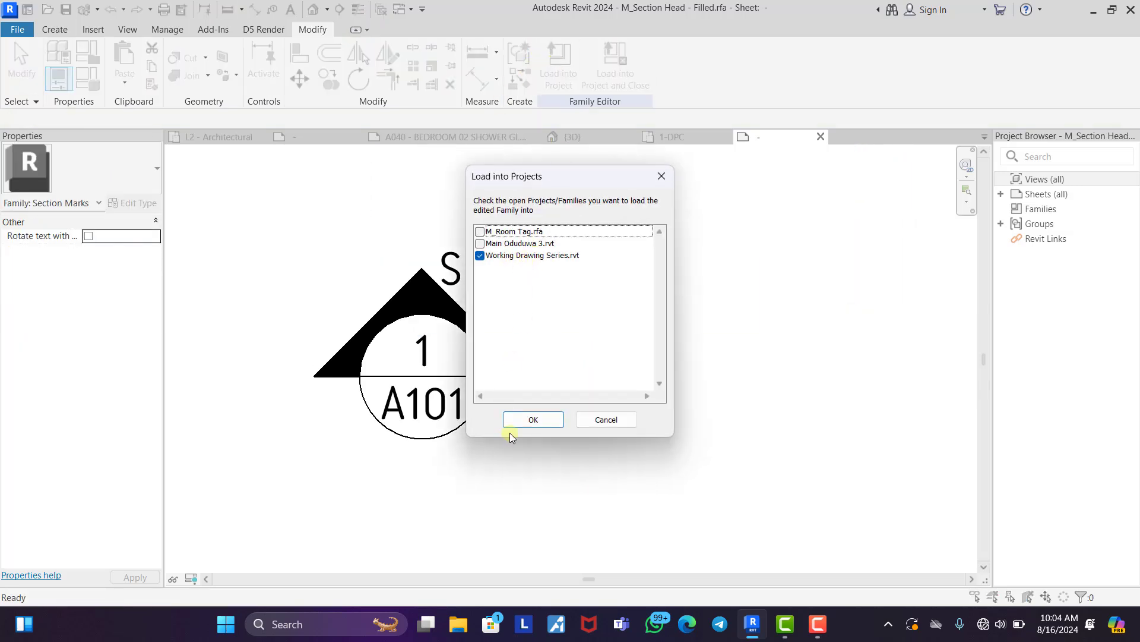
click(533, 419)
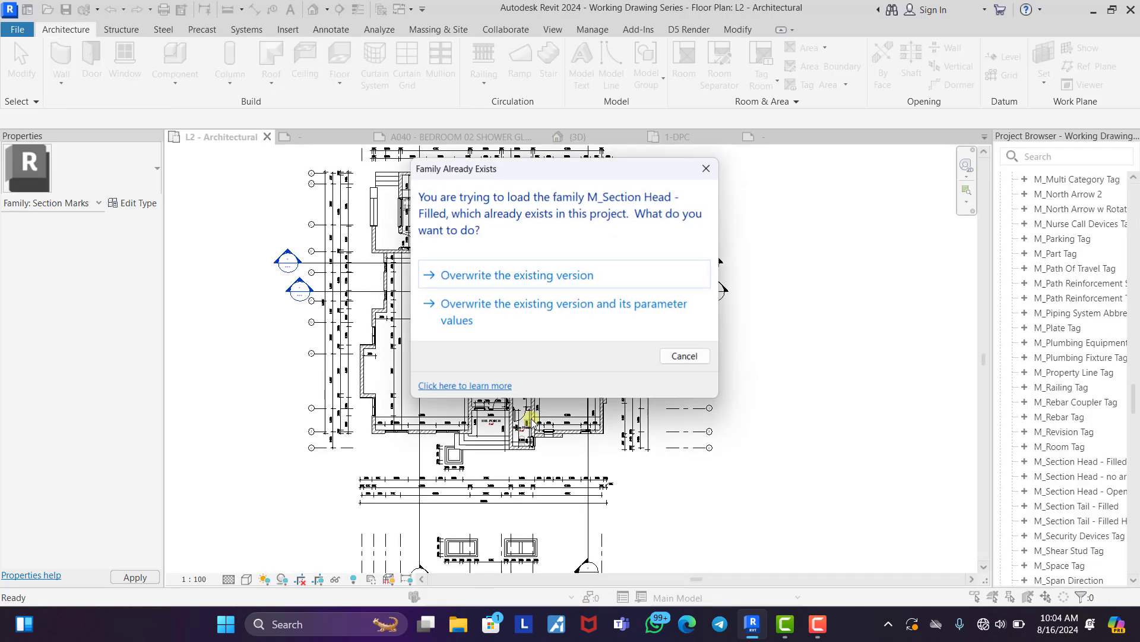
click(542, 313)
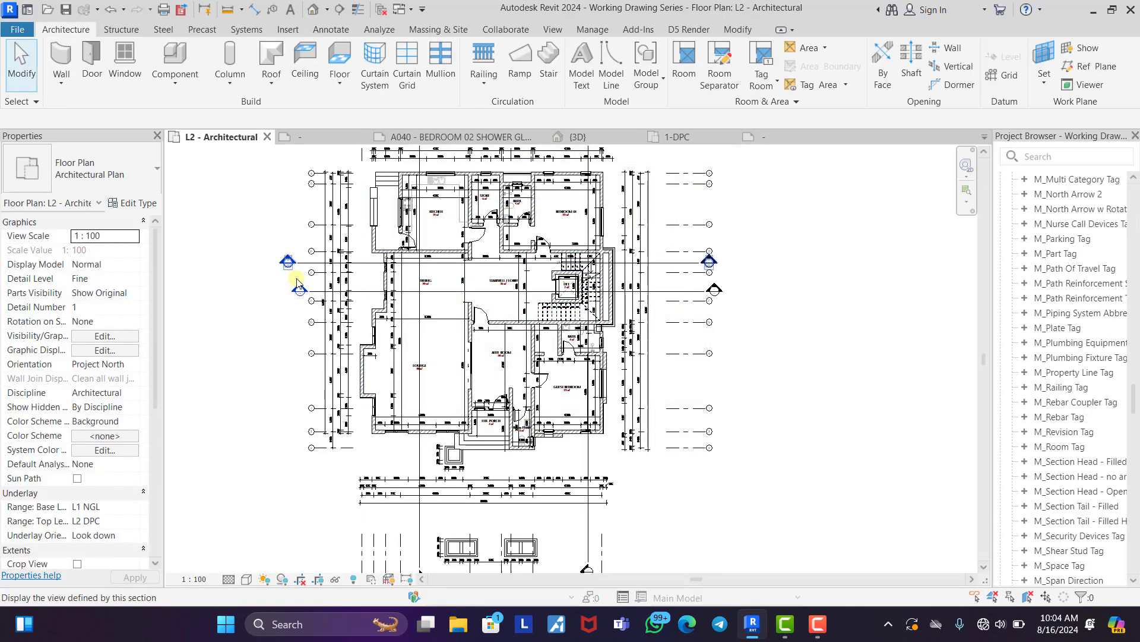
Align the west-end heads of the two horizontal section lines with the grid bubbles between D and F.
scroll(273, 231, up, 4)
scroll(273, 231, up, 2)
click(326, 264)
drag(327, 264, 407, 265)
click(419, 270)
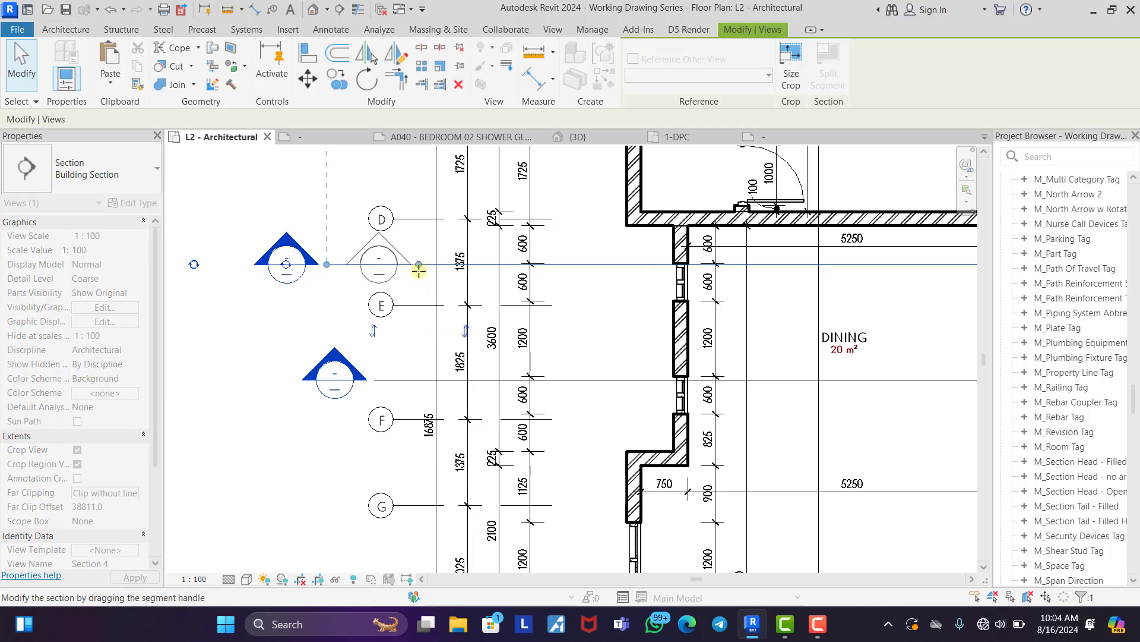
click(375, 382)
click(375, 381)
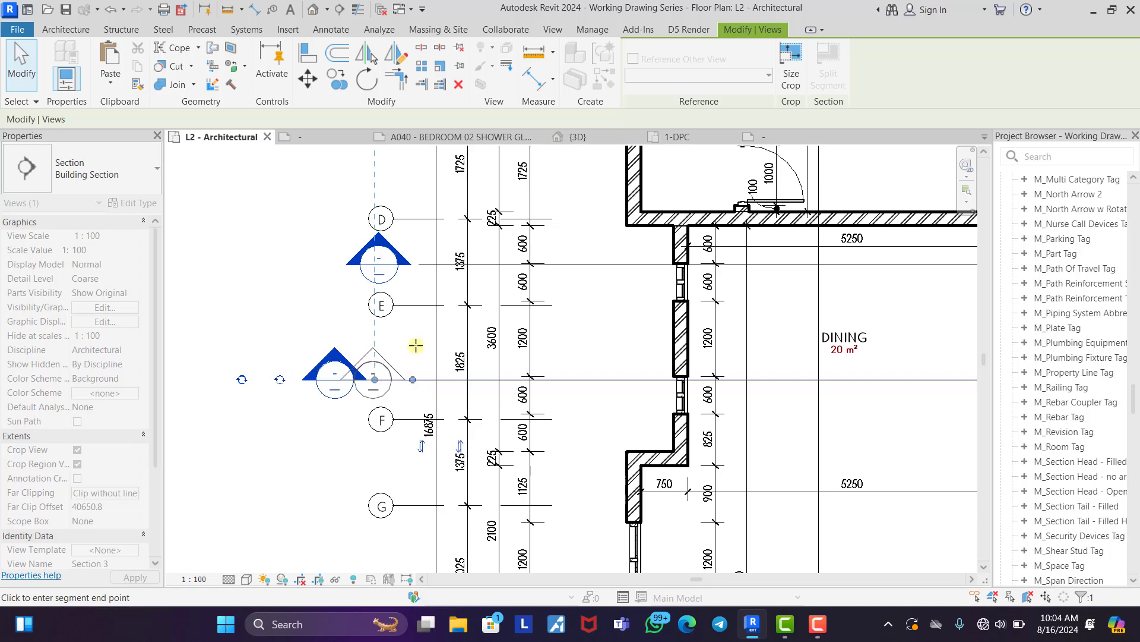
click(355, 384)
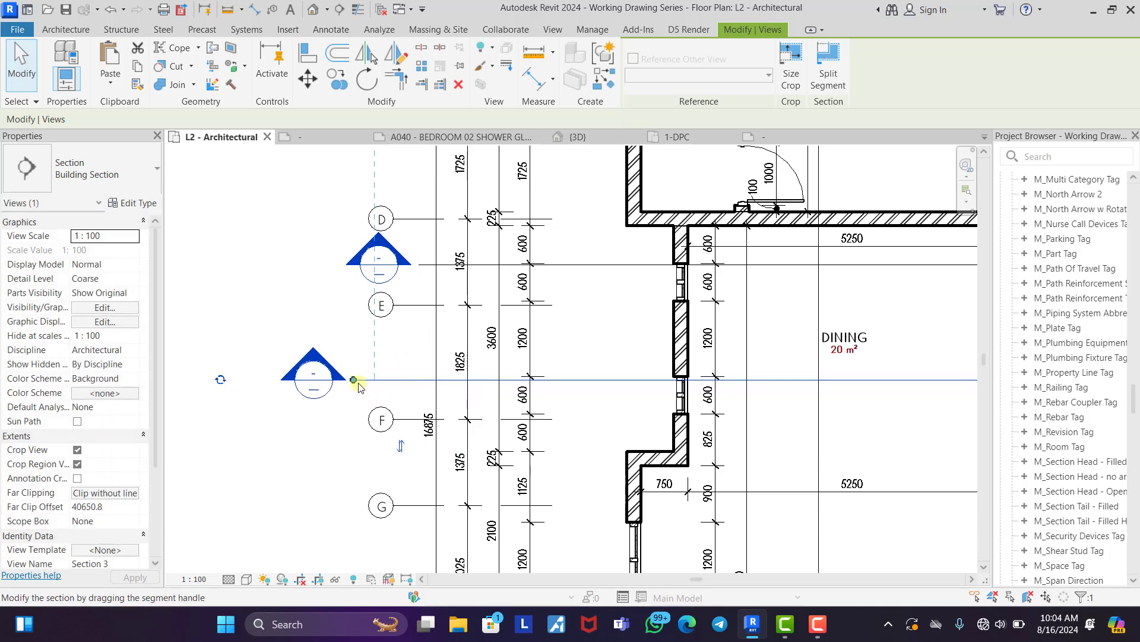
drag(401, 394, 403, 398)
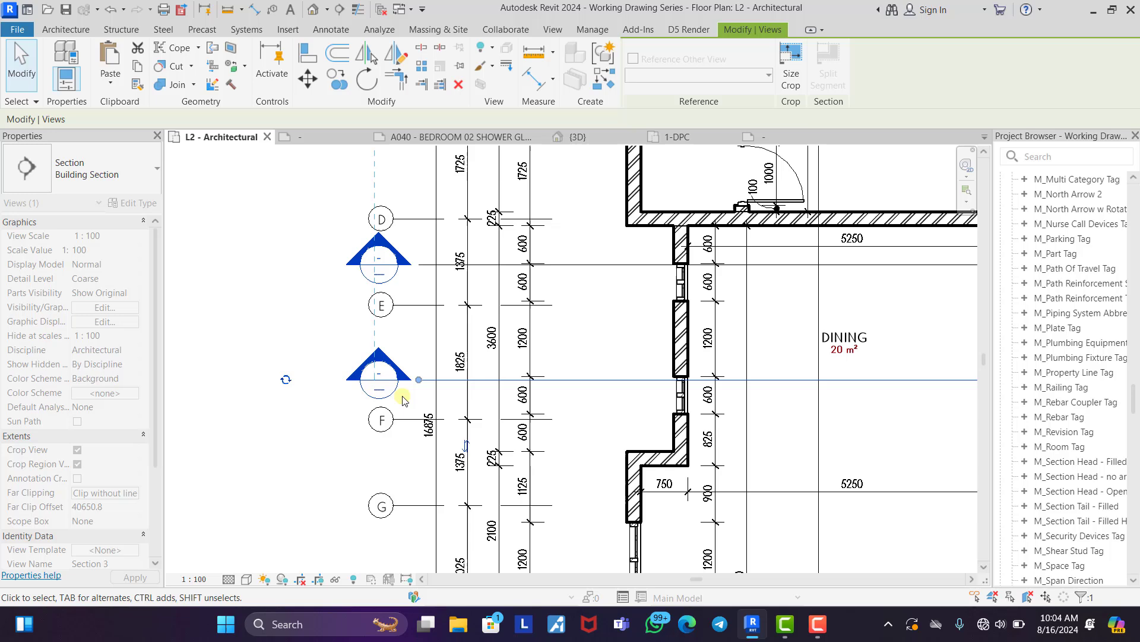
click(284, 312)
Pull the lettered grids' east-side bubbles inward, closer to the plan's outer dimension strings.
scroll(249, 278, down, 4)
scroll(683, 277, up, 3)
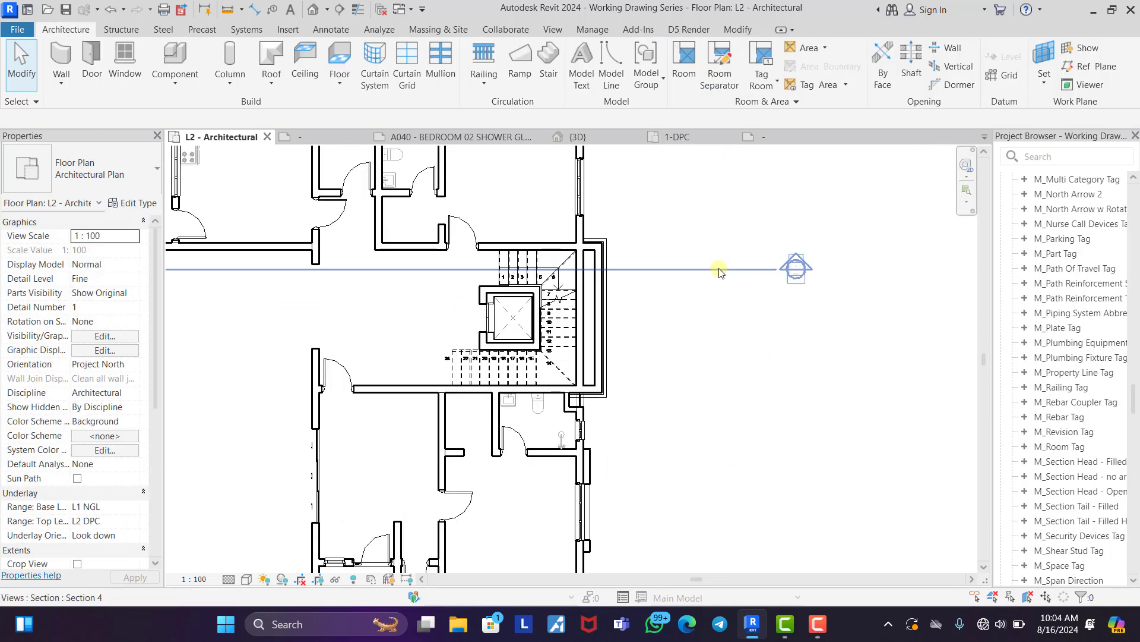
scroll(732, 278, down, 4)
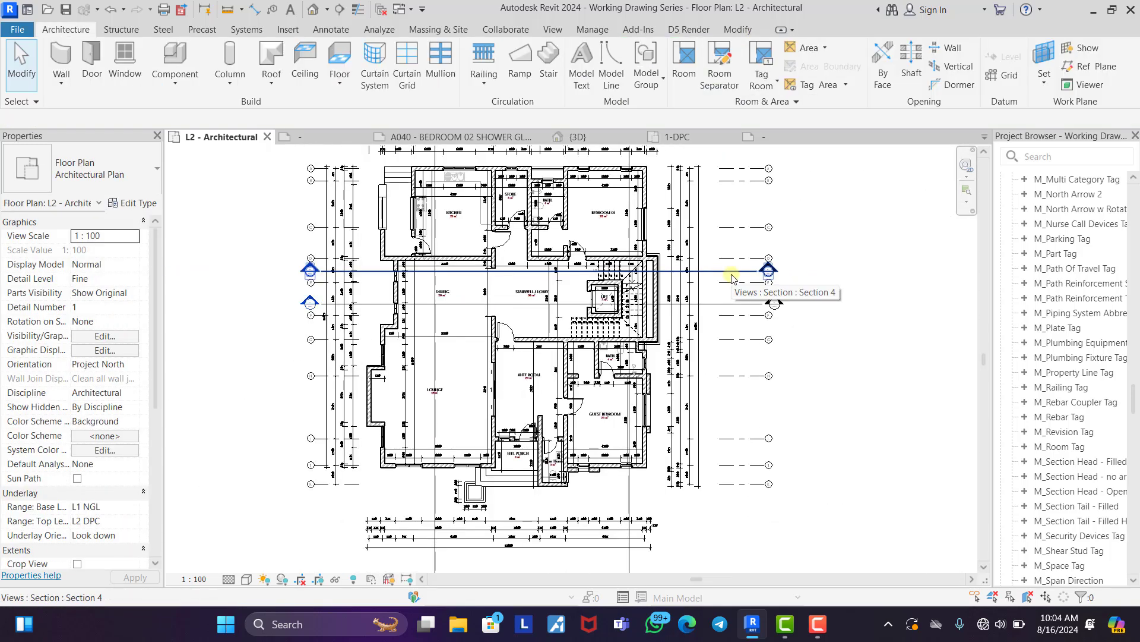
scroll(742, 333, up, 6)
click(792, 375)
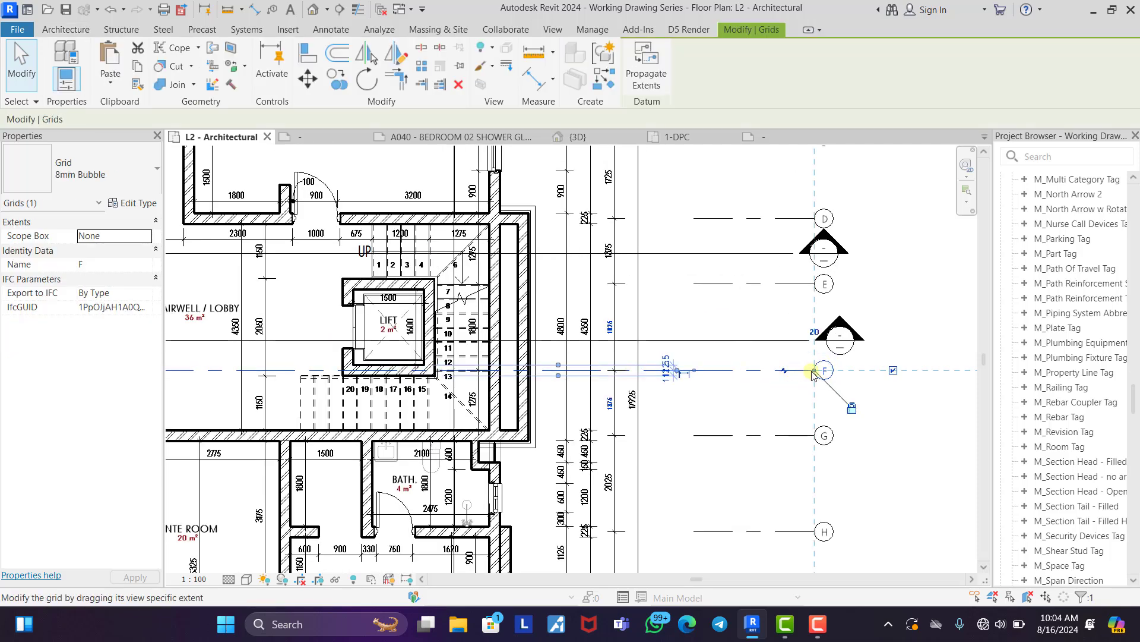
drag(815, 370, 694, 370)
Align the east-end heads of both horizontal section lines with the grid bubbles between D and F.
click(737, 330)
click(765, 341)
drag(810, 340, 664, 342)
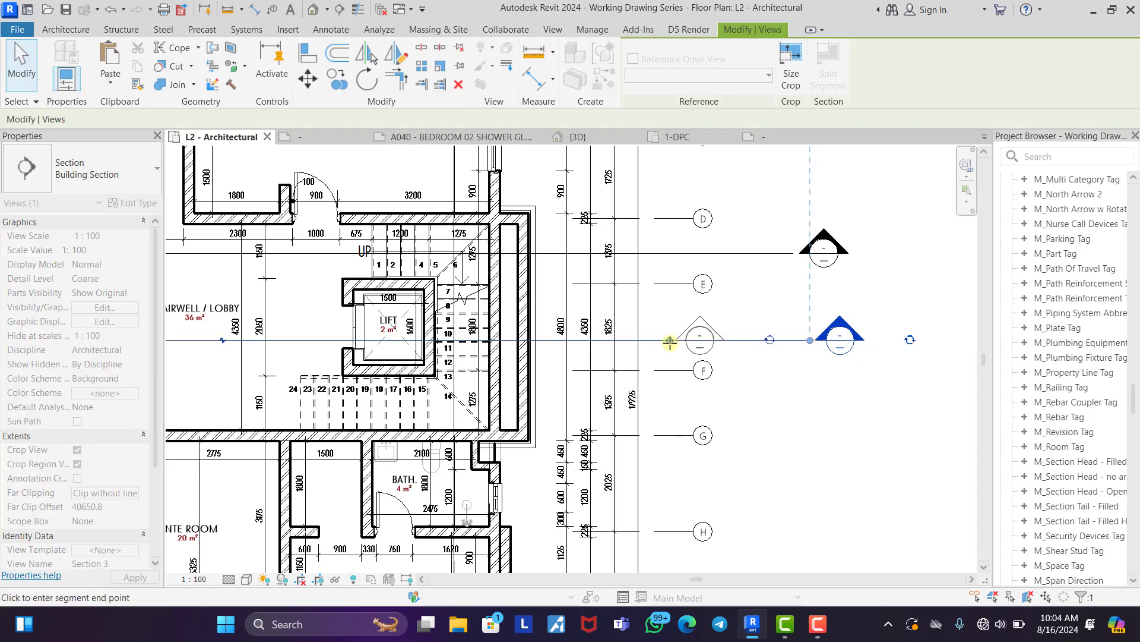
click(738, 254)
drag(793, 254, 672, 277)
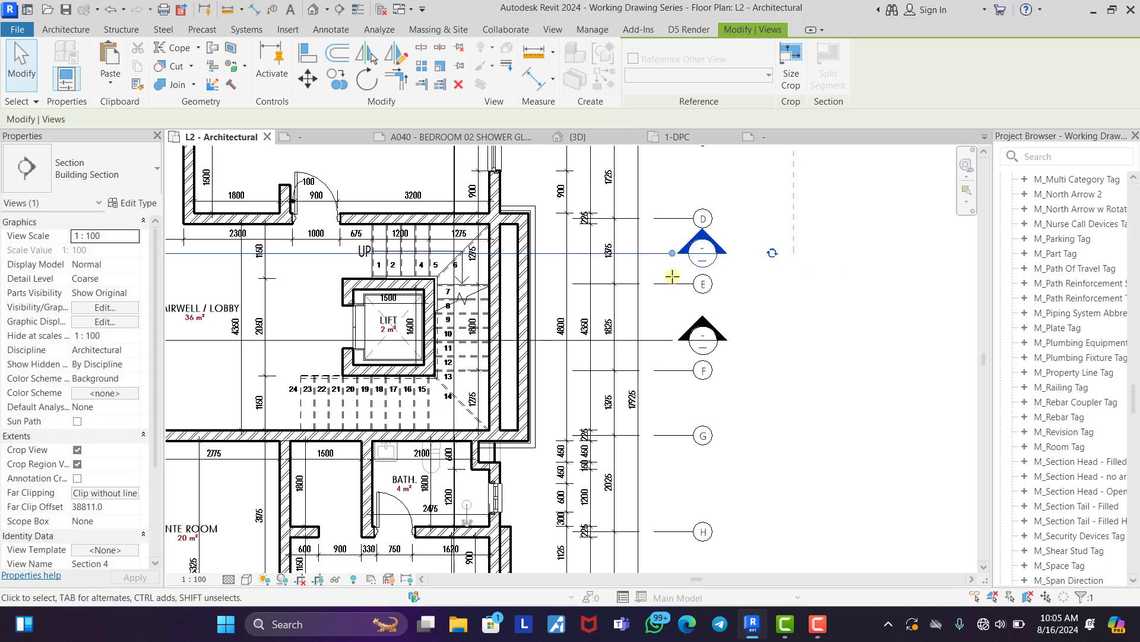
click(819, 362)
Lower the upper head of the section line beside grid 4 and raise the numbered grid bubbles in line with it.
scroll(820, 361, down, 3)
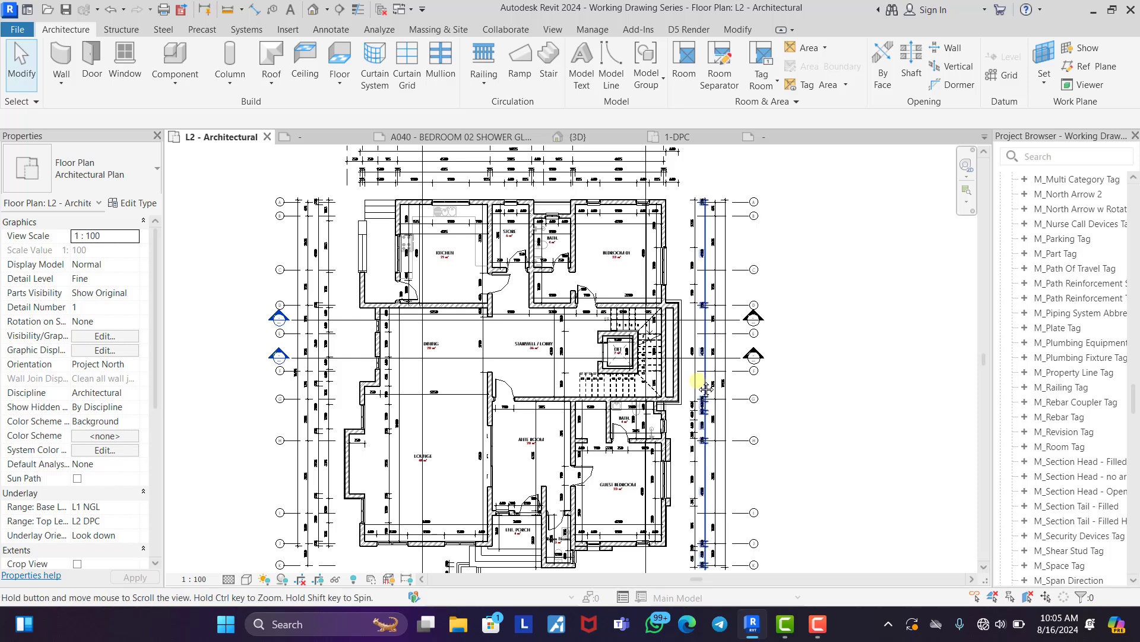
scroll(681, 465, down, 3)
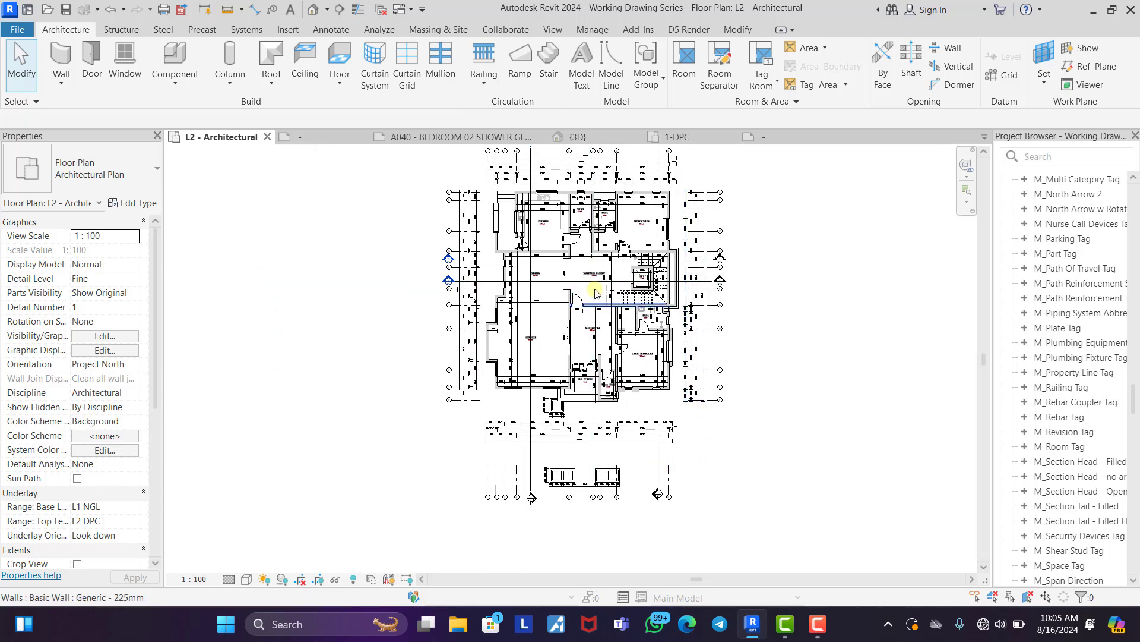
middle_drag(596, 247, 585, 329)
scroll(585, 328, up, 3)
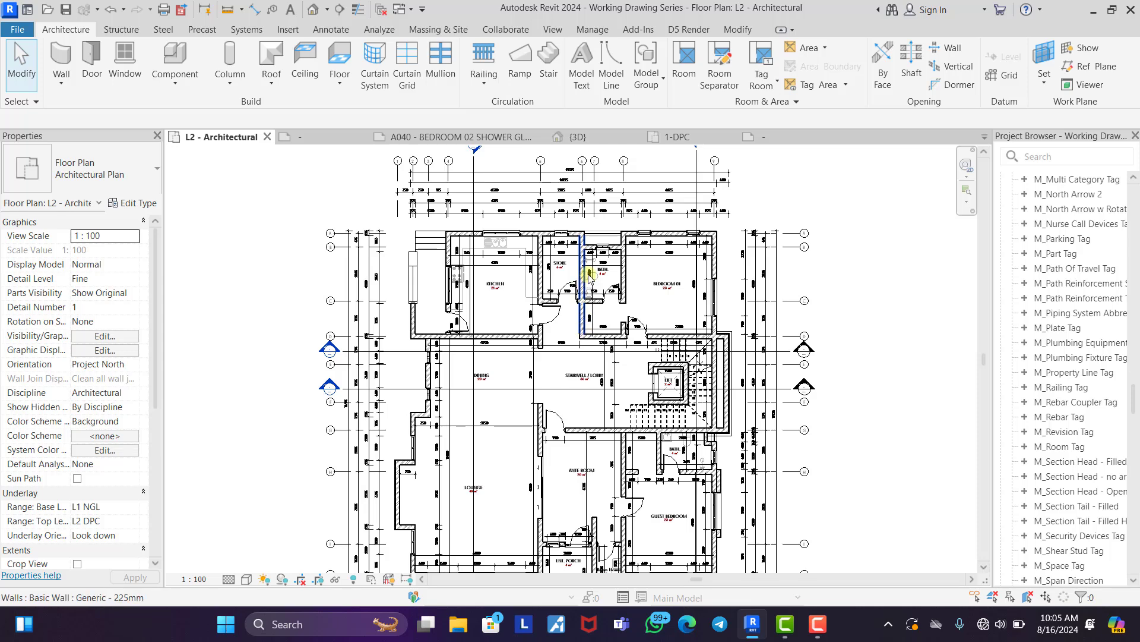
scroll(451, 249, up, 5)
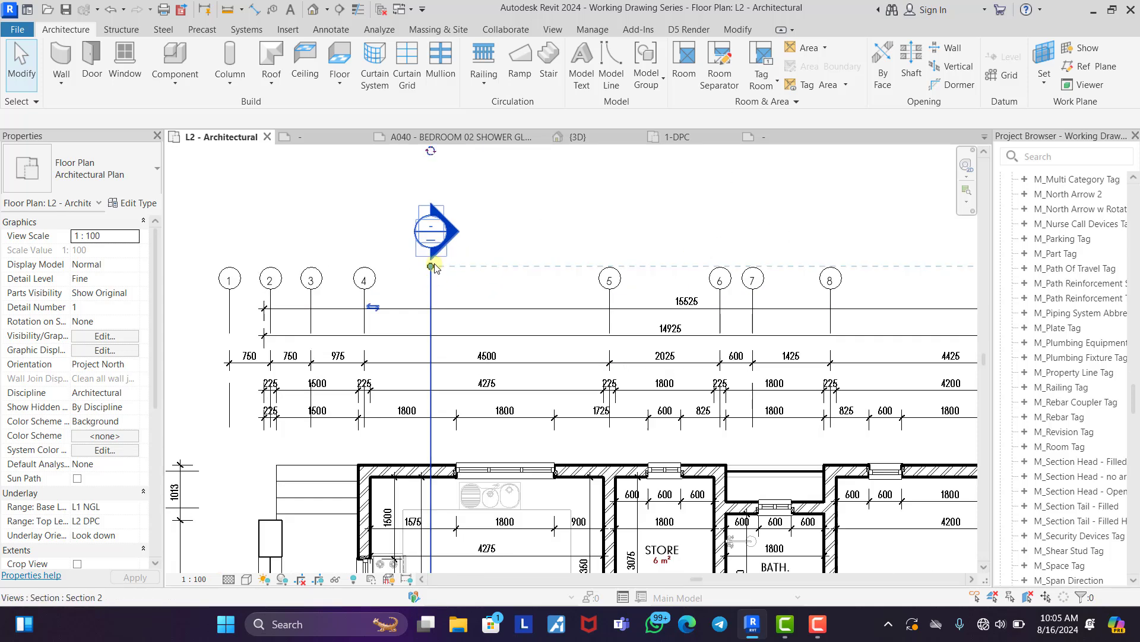
click(433, 266)
drag(432, 266, 426, 295)
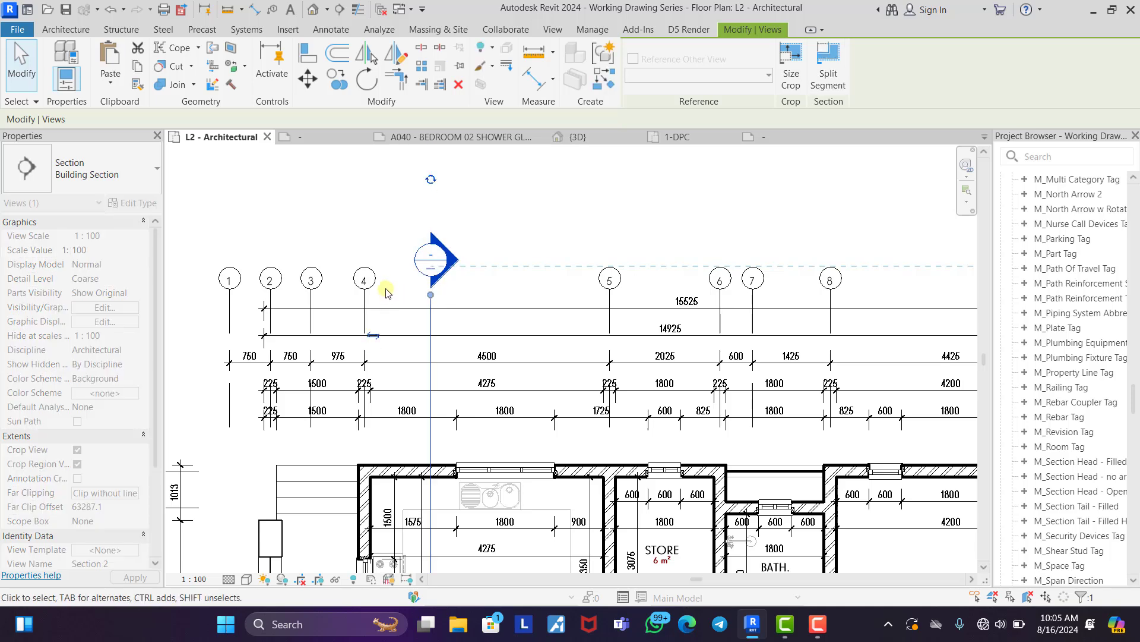
click(364, 289)
drag(364, 278, 364, 259)
click(413, 208)
scroll(412, 207, down, 2)
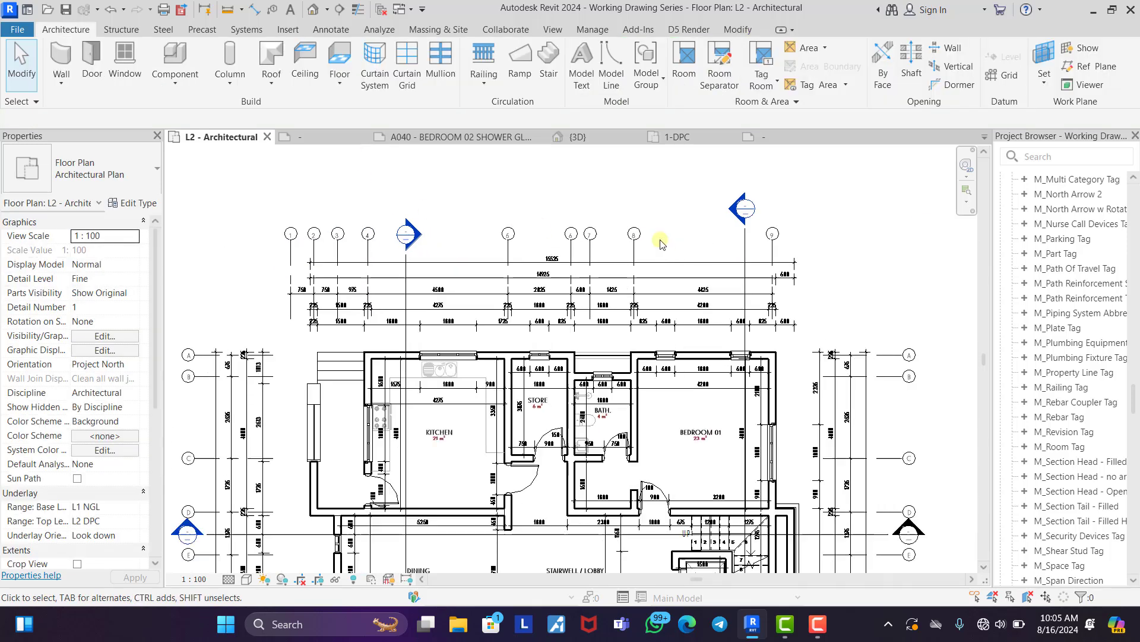
Lower the upper head of the section line beside grid 9 into line with the numbered grid bubbles.
scroll(728, 238, up, 1)
click(758, 240)
drag(756, 226, 749, 261)
click(657, 187)
Adjust the lower head of the section line beside grid 4 into line with the bottom grid bubbles.
scroll(647, 181, down, 4)
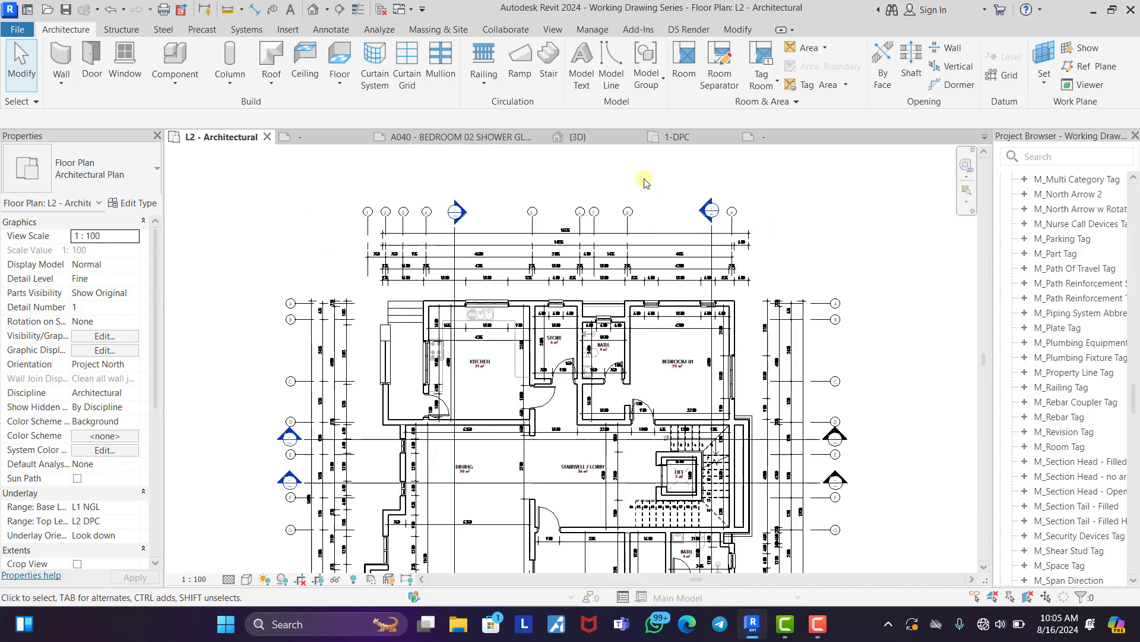
middle_drag(606, 310, 579, 201)
middle_drag(573, 401, 575, 338)
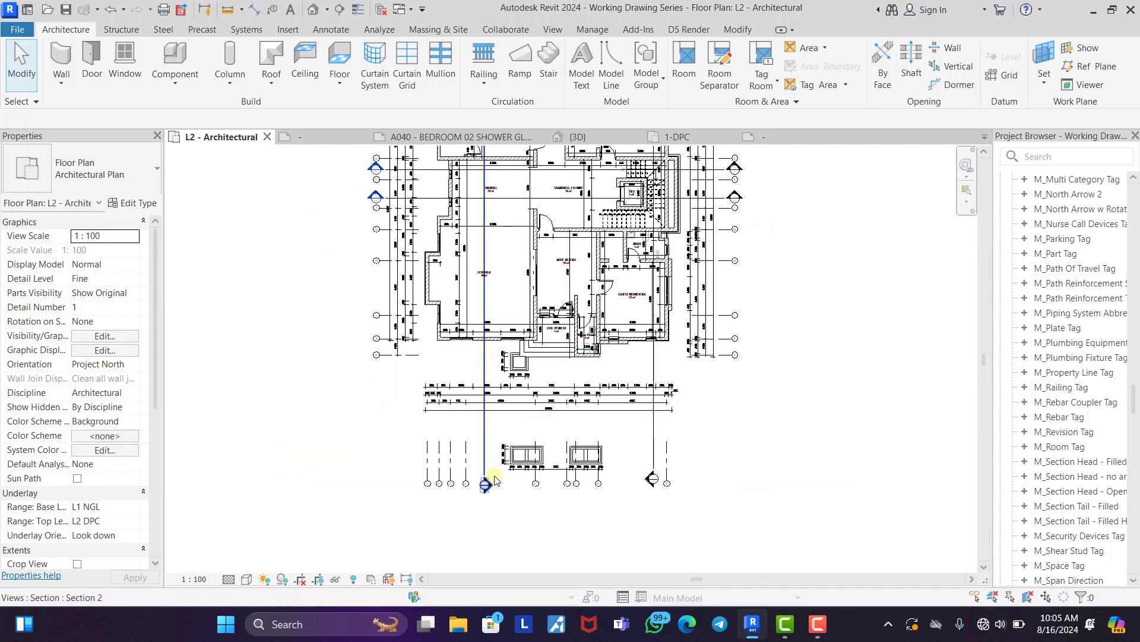
scroll(495, 475, up, 2)
scroll(478, 480, up, 1)
click(474, 479)
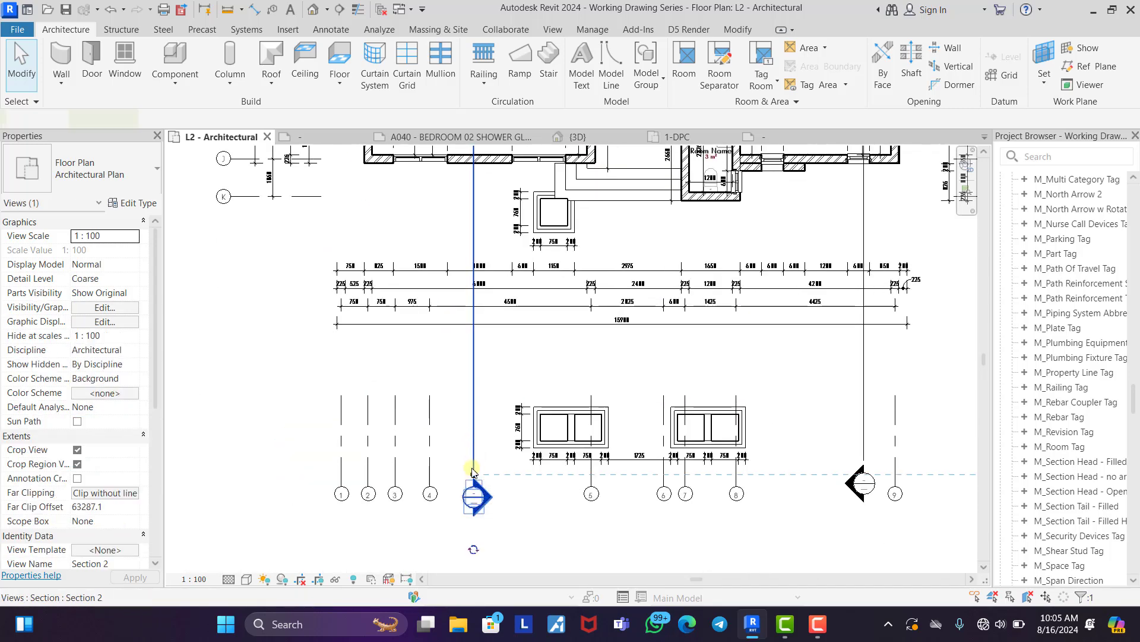
scroll(473, 477, up, 1)
click(474, 463)
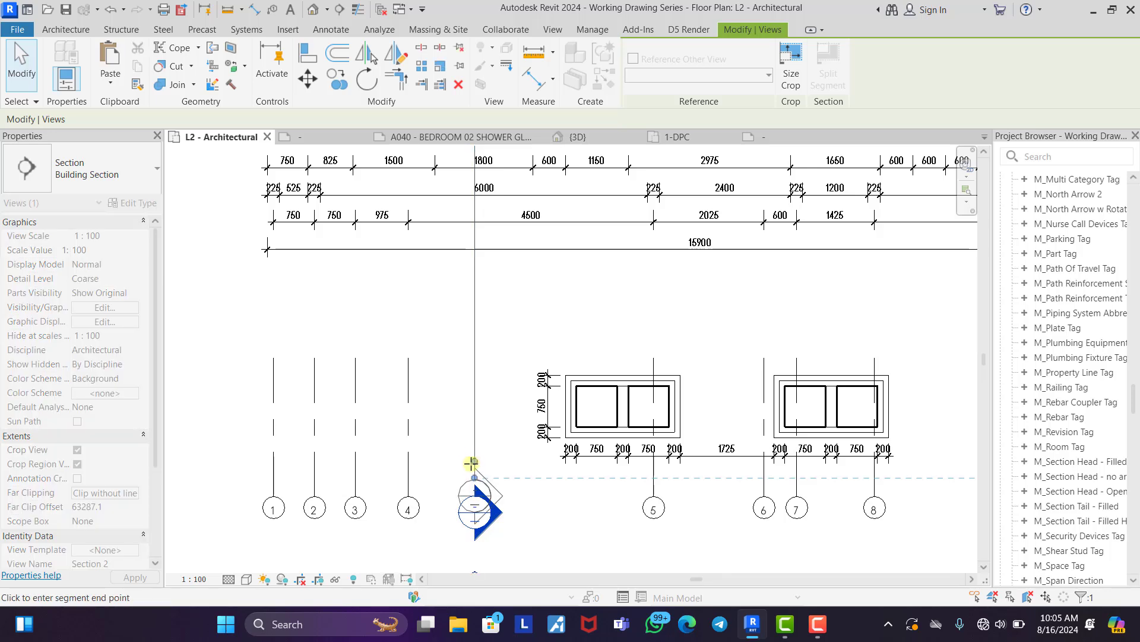
key(Escape)
key(Escape)
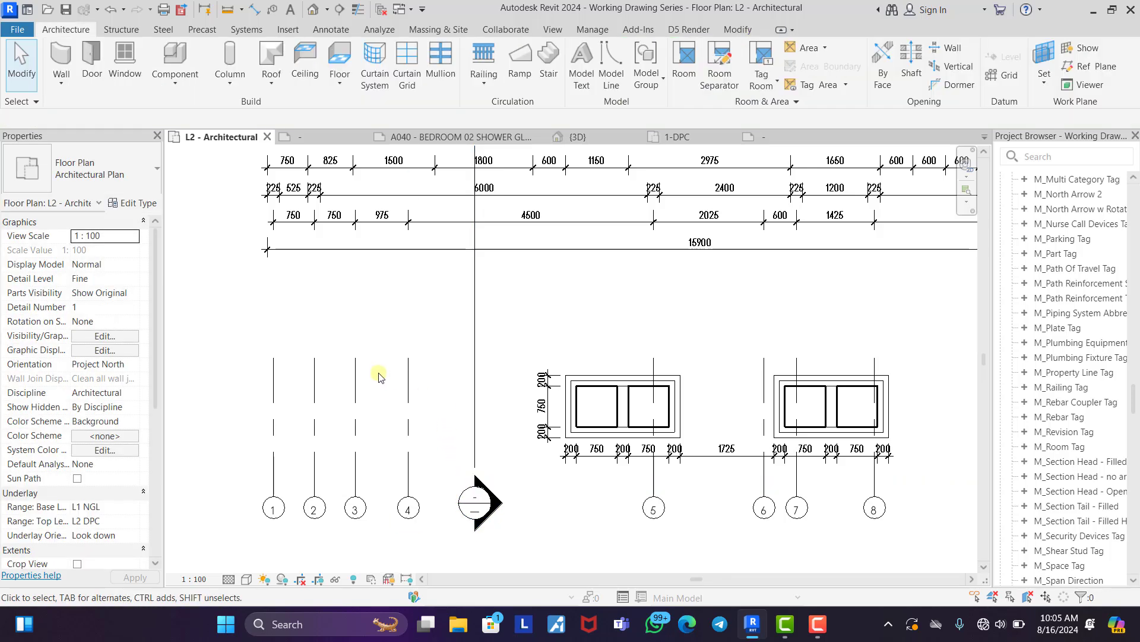
scroll(378, 373, down, 2)
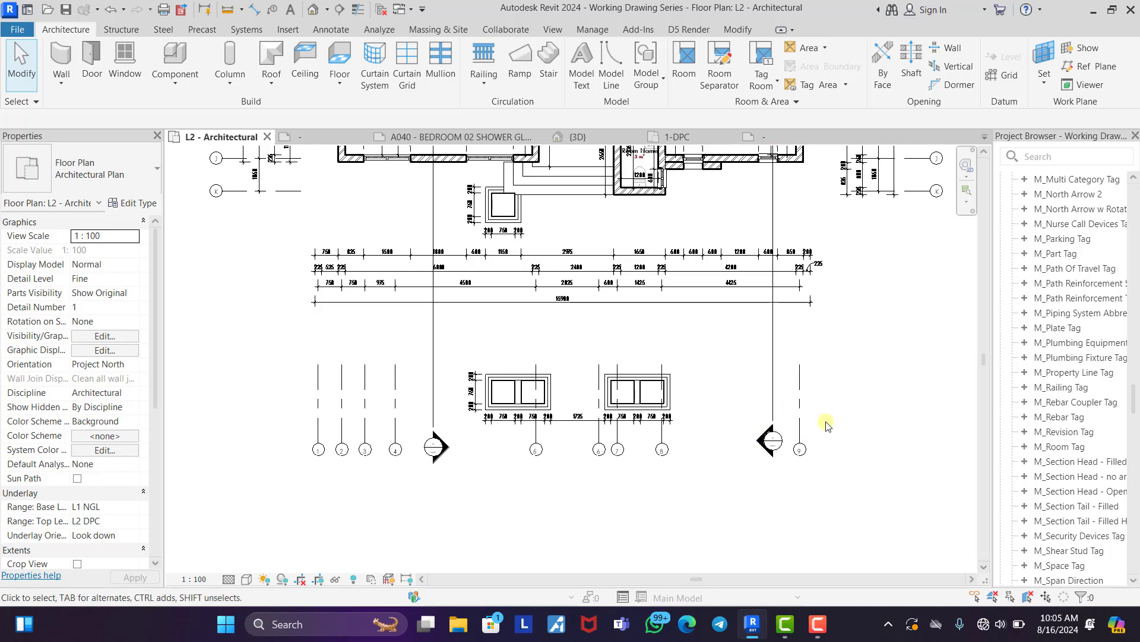
click(800, 417)
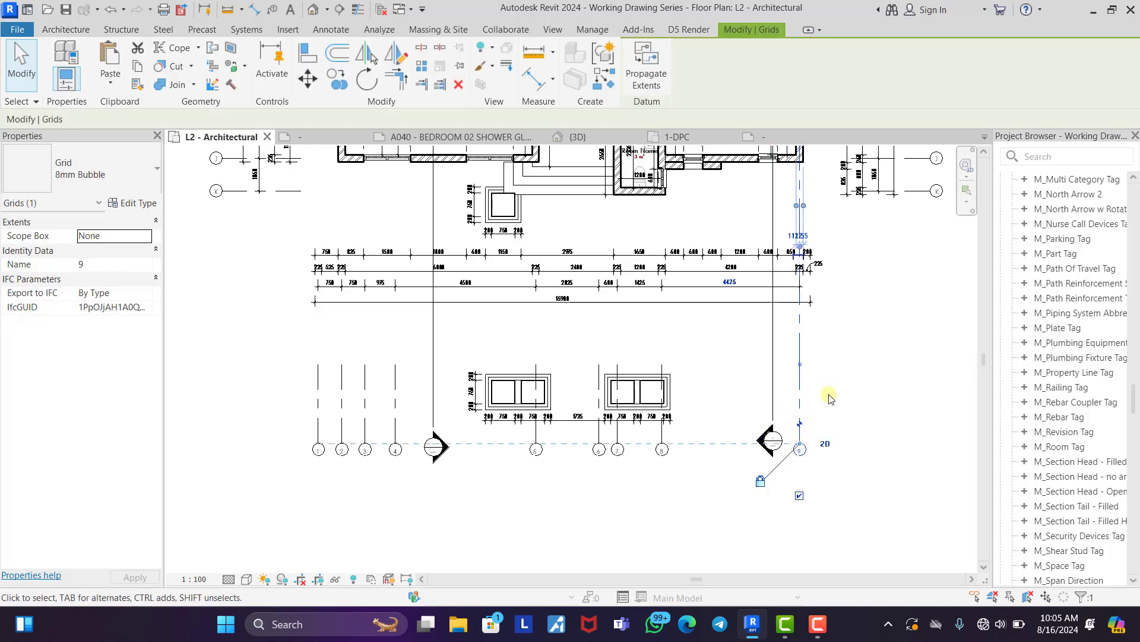
key(Escape)
scroll(475, 350, down, 4)
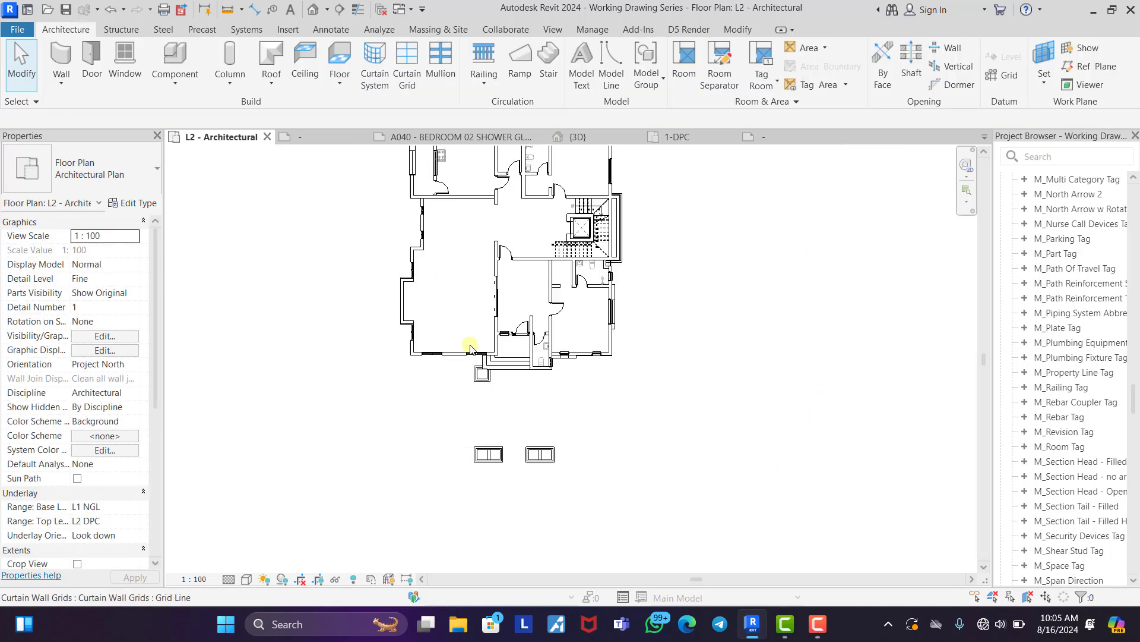
scroll(470, 345, down, 1)
middle_drag(512, 255, 515, 285)
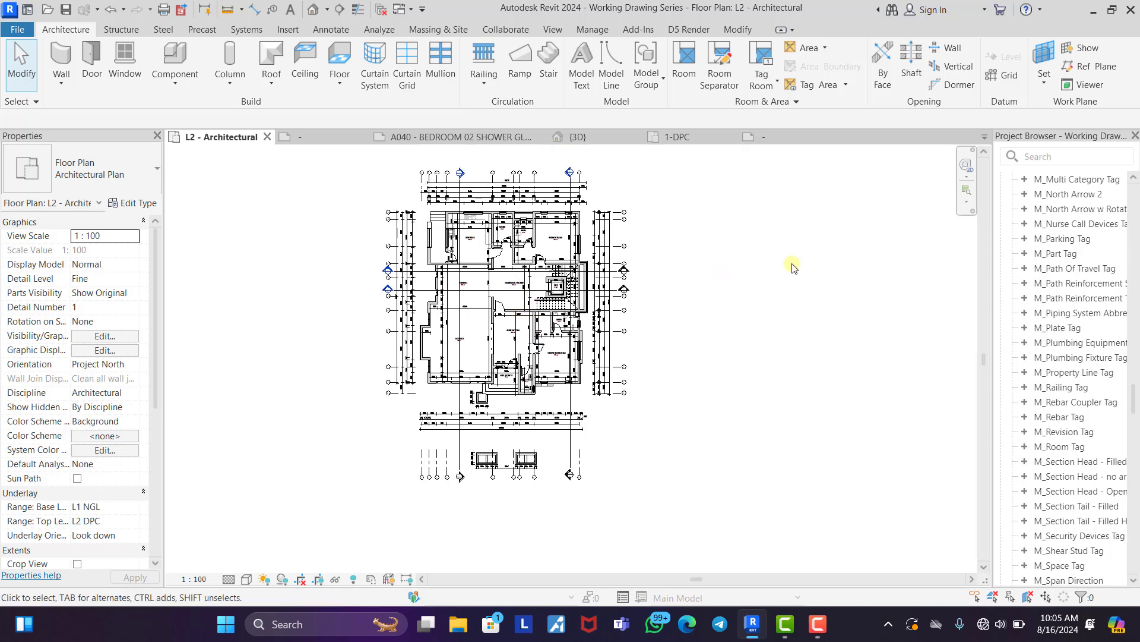
Open sheet A102 - Architectural Floor Plans from the project's sheet list.
scroll(1063, 294, up, 20)
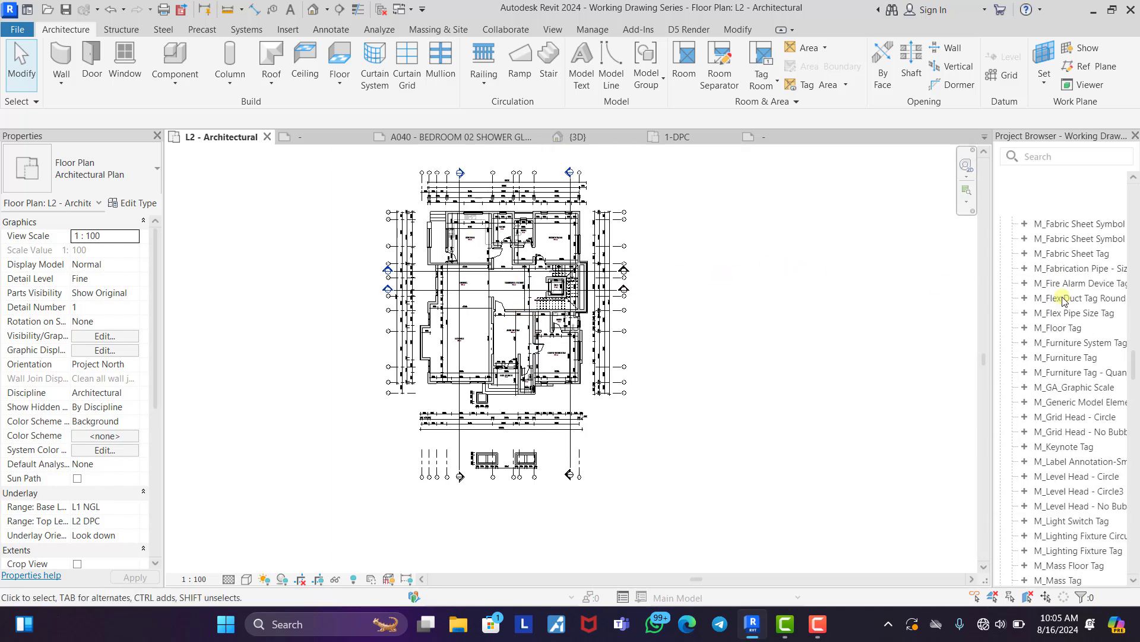
scroll(1064, 300, up, 20)
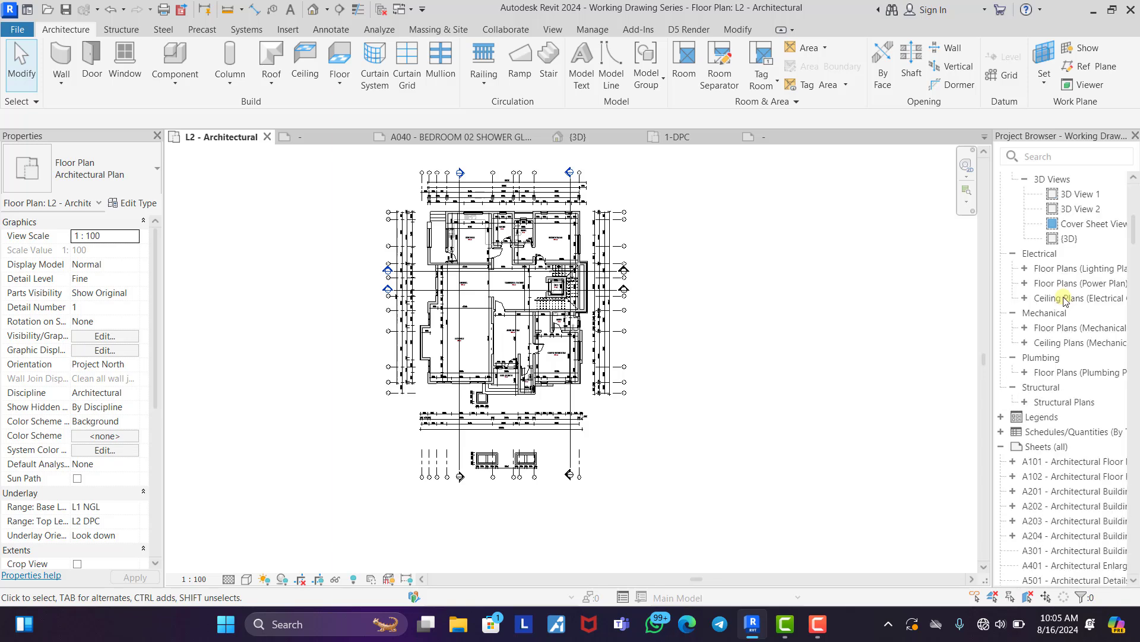
scroll(1055, 312, down, 9)
click(1001, 490)
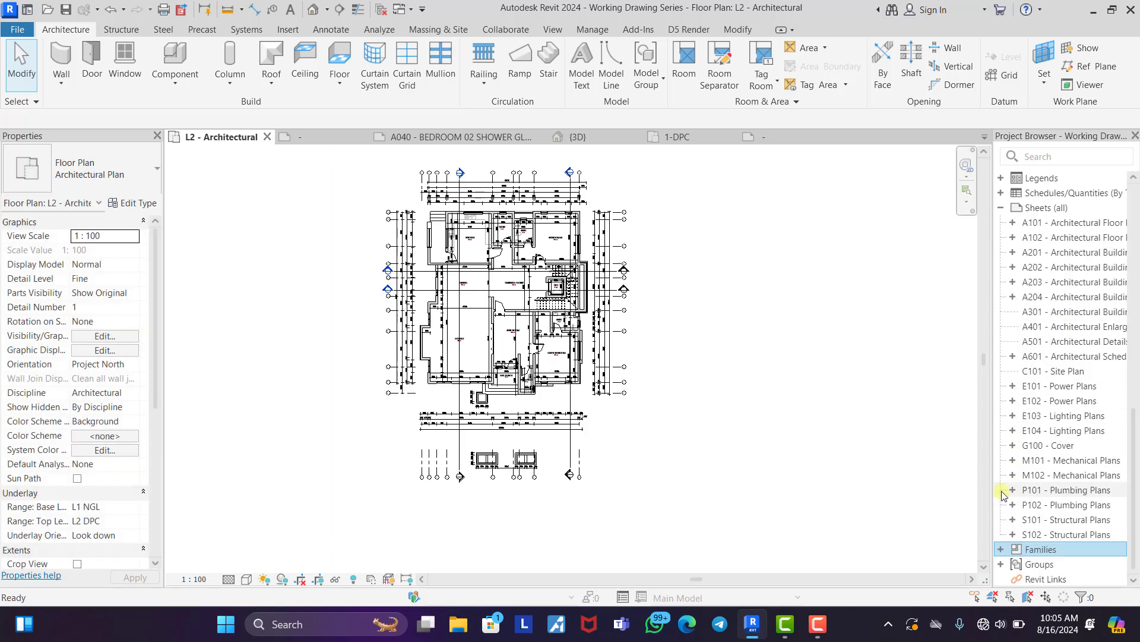
double_click(1048, 237)
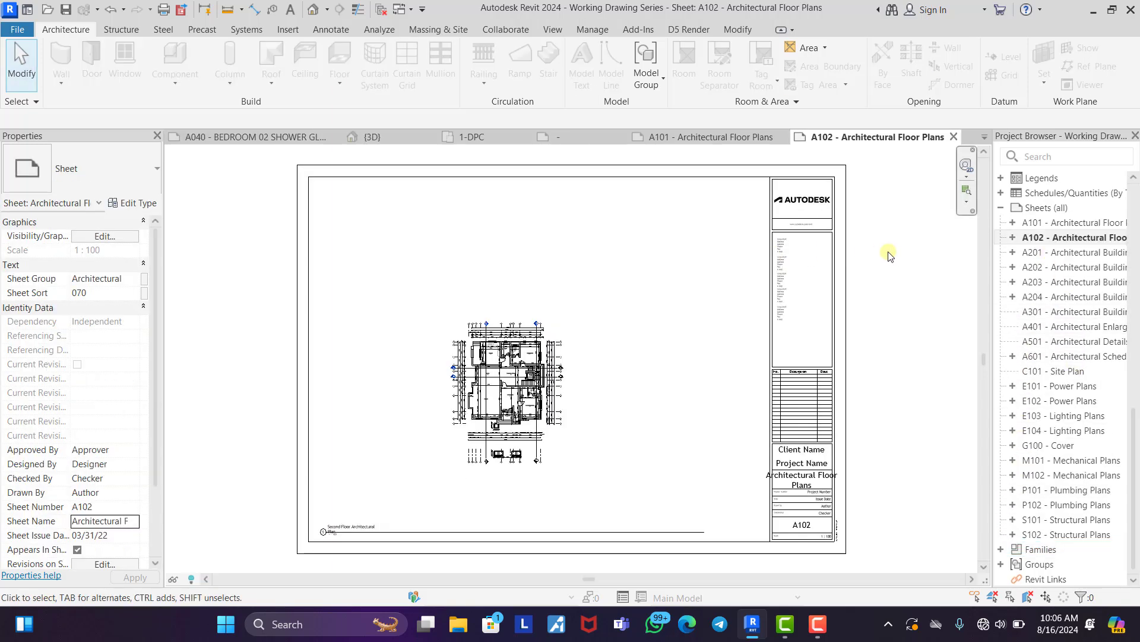
Move the floor plan viewport up toward the sheet's centre and delete the default Autodesk title block.
drag(510, 376, 534, 333)
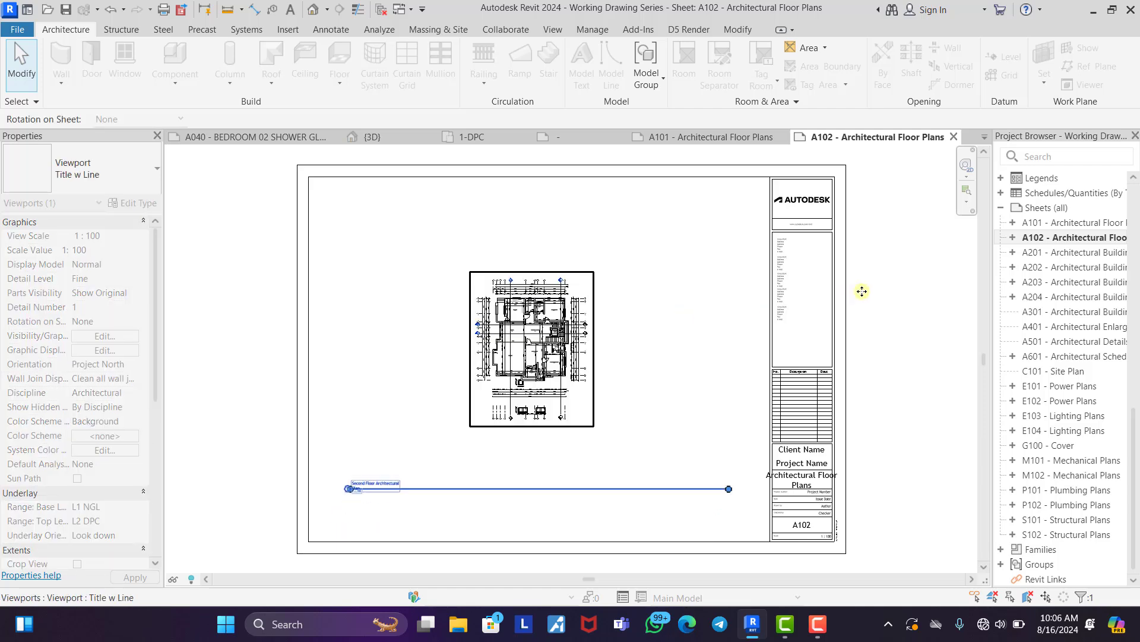
click(862, 291)
click(830, 308)
key(Delete)
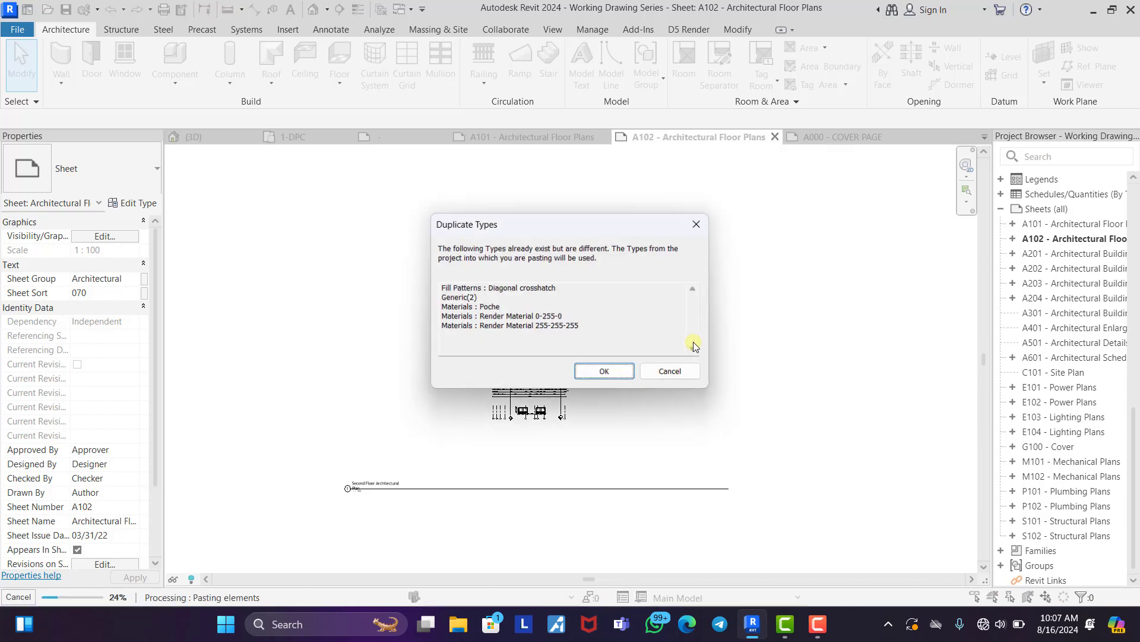
Paste the copied Opemzy BIM title block onto the sheet beside the floor plan viewport.
click(667, 372)
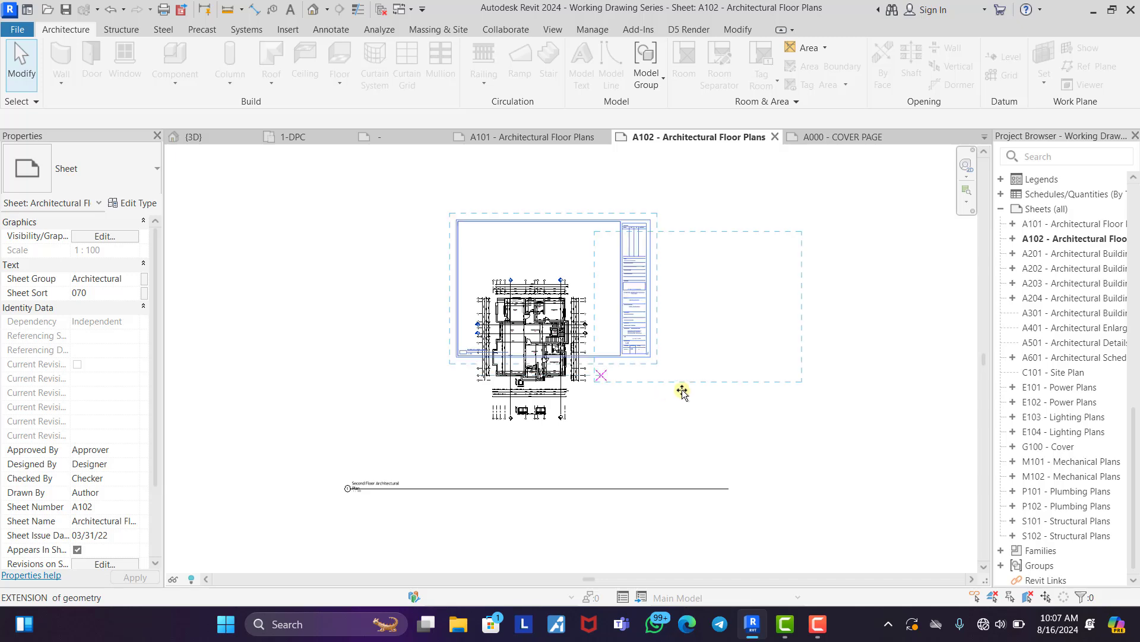
click(684, 389)
click(680, 432)
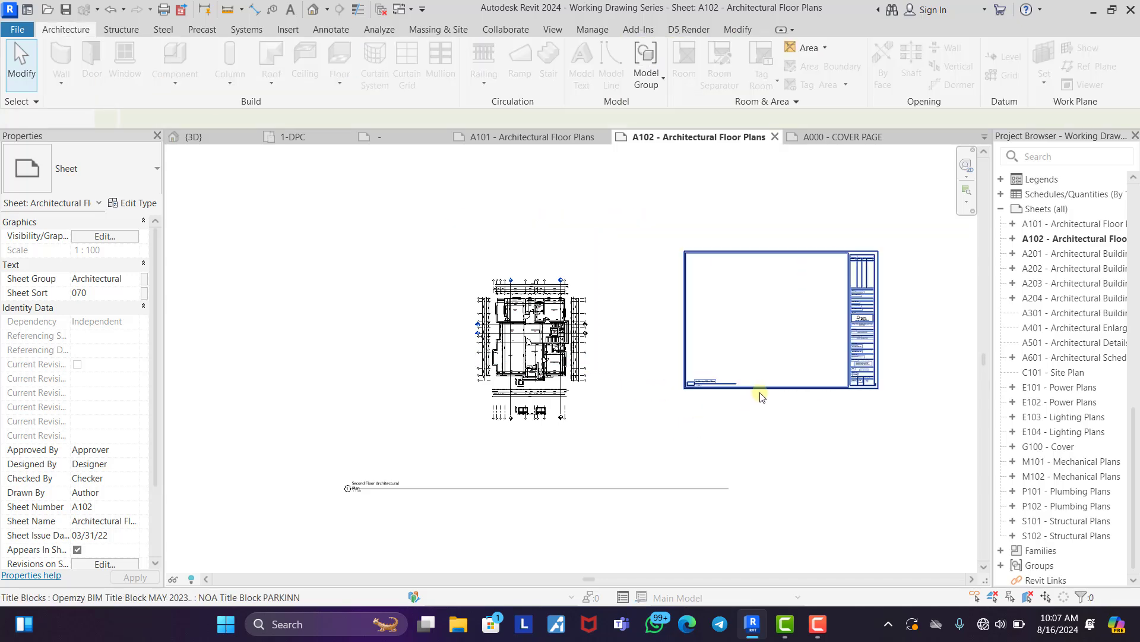
click(760, 390)
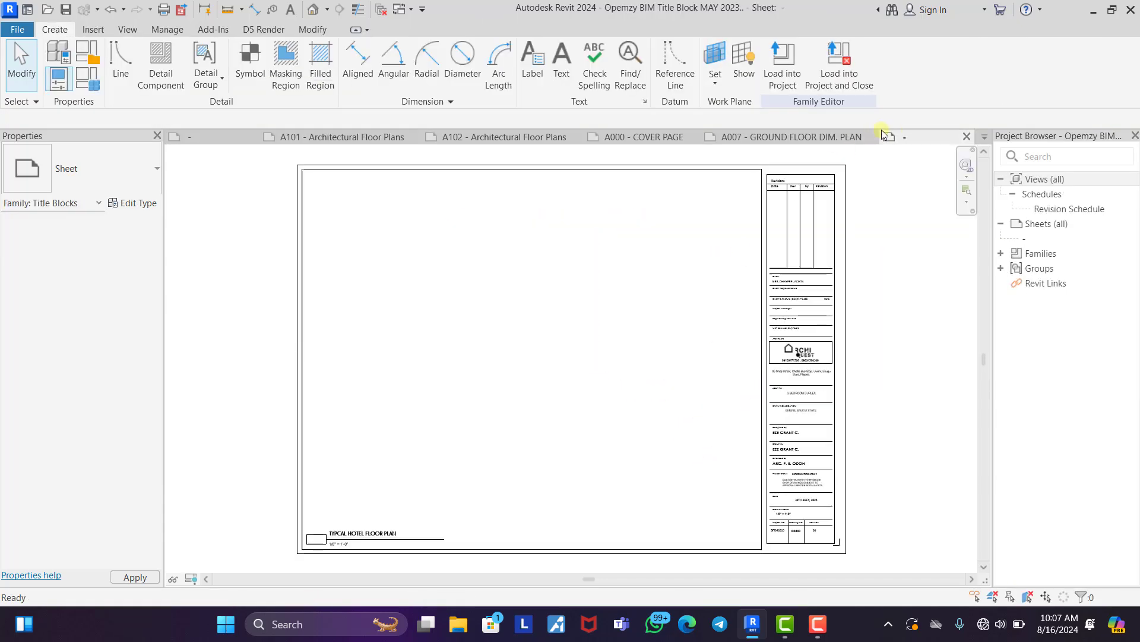
click(967, 138)
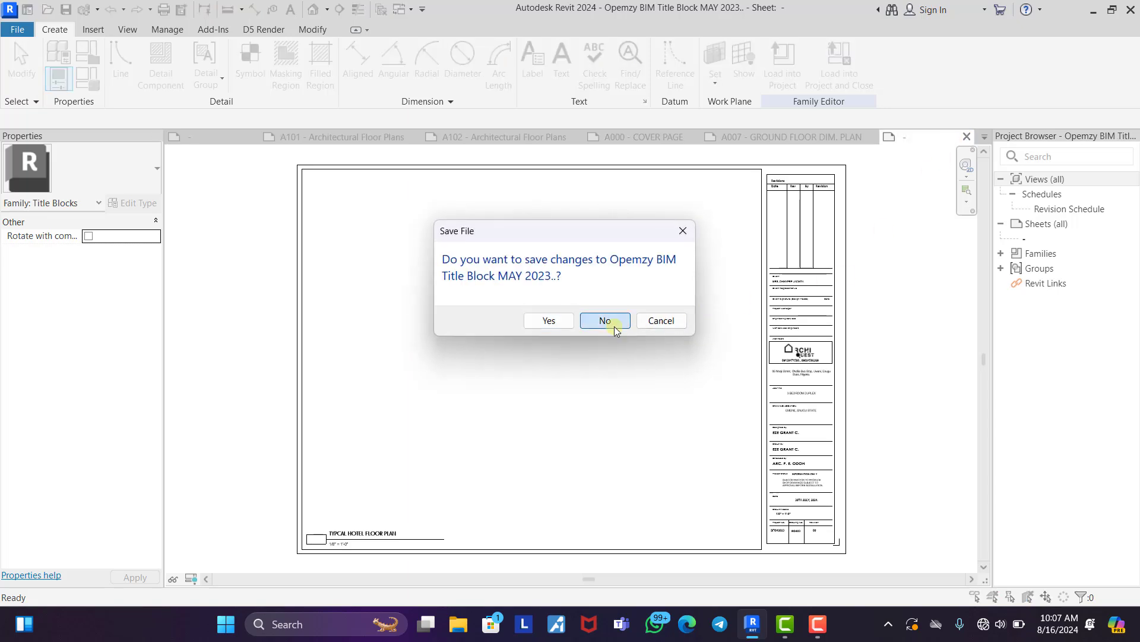
click(614, 326)
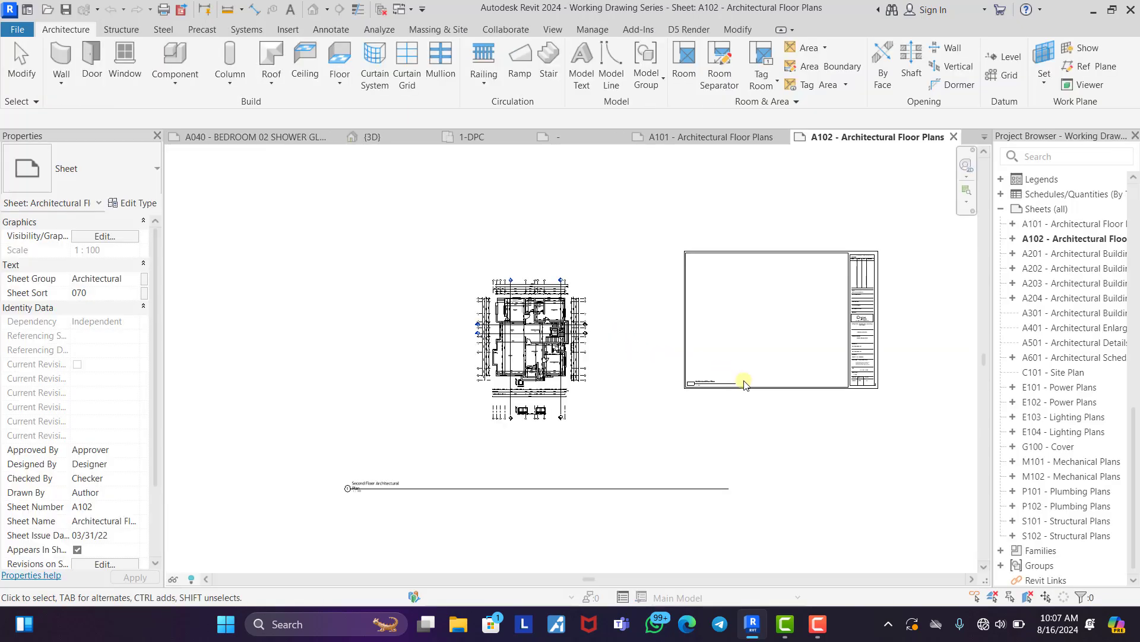
Move the pasted title block over the floor plan so its frame surrounds the drawing.
drag(772, 387, 551, 408)
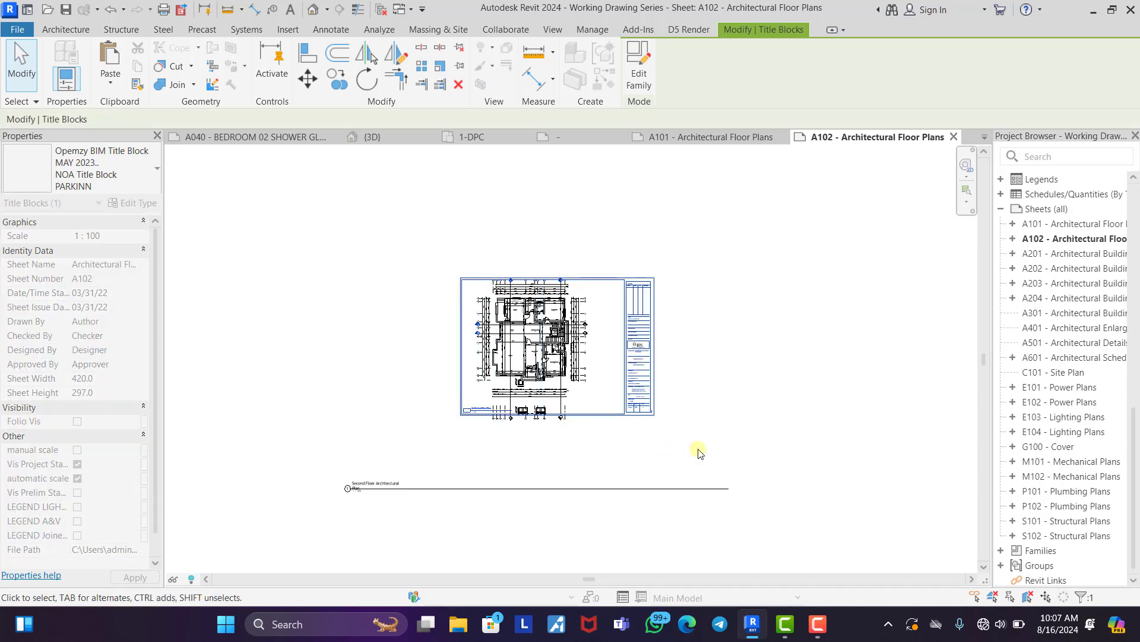
click(698, 451)
scroll(657, 331, up, 5)
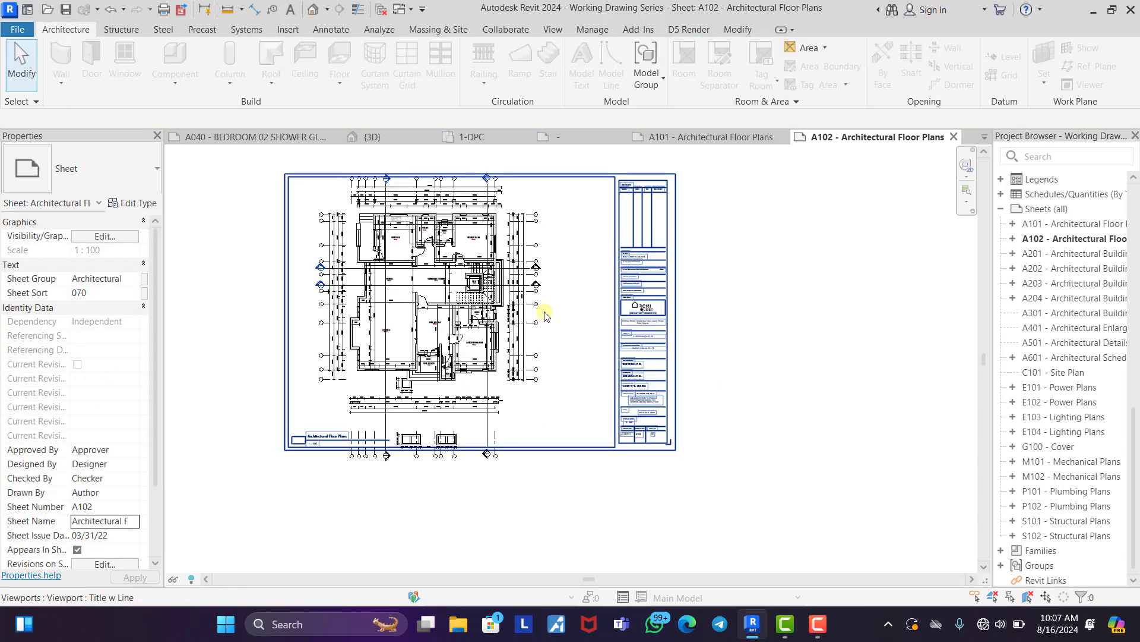
Change the floor plan viewport's type to No Title.
scroll(707, 315, down, 3)
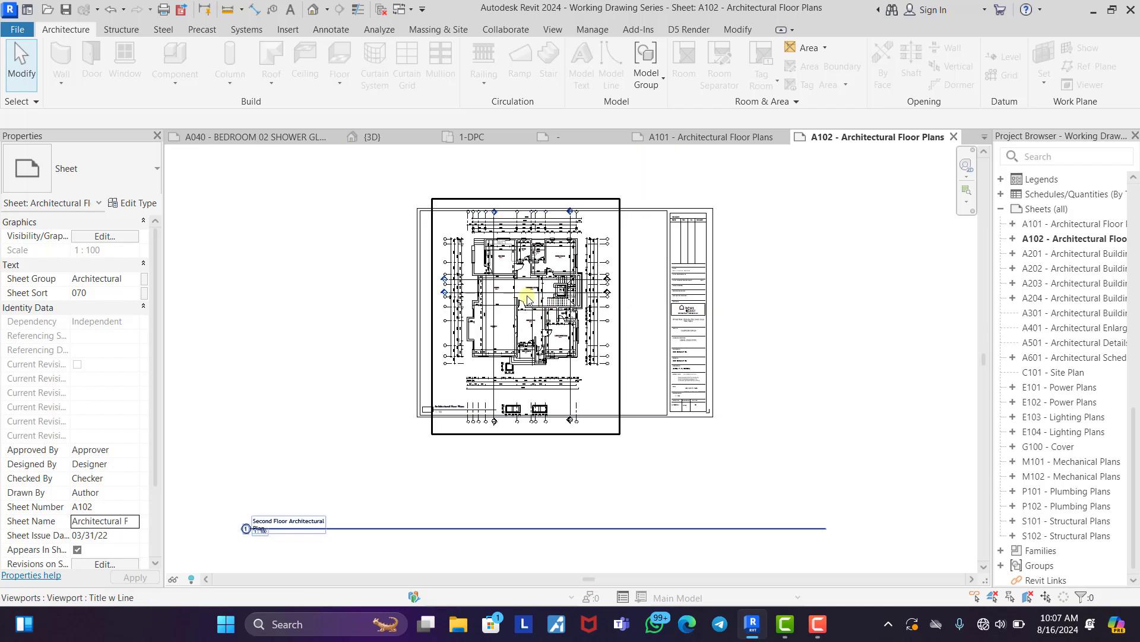
click(277, 525)
click(90, 168)
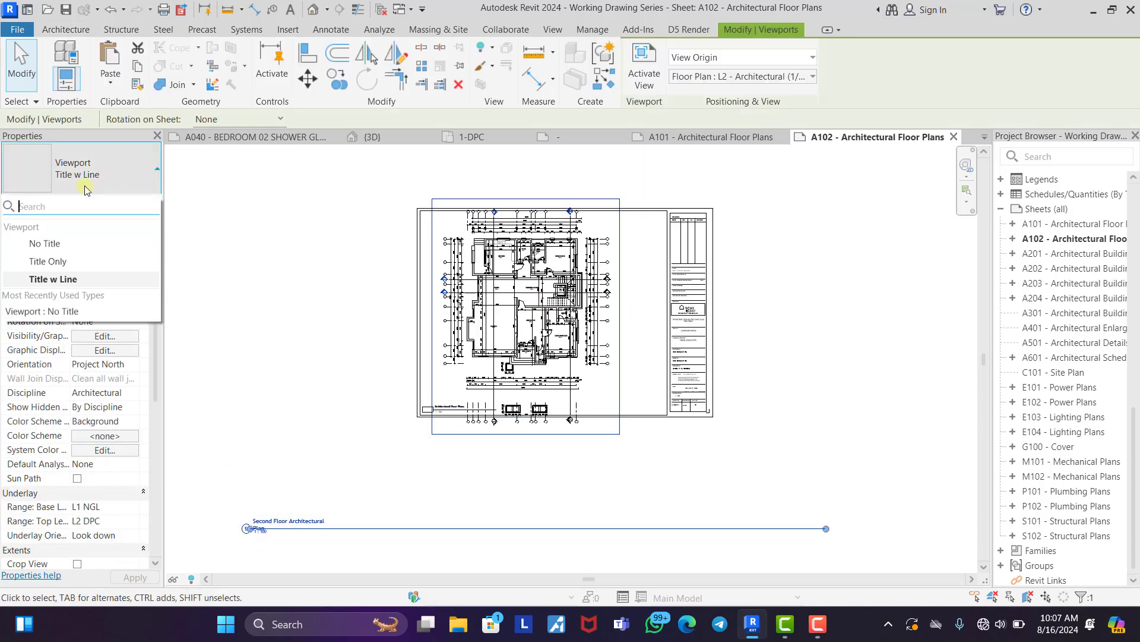
click(45, 244)
click(285, 517)
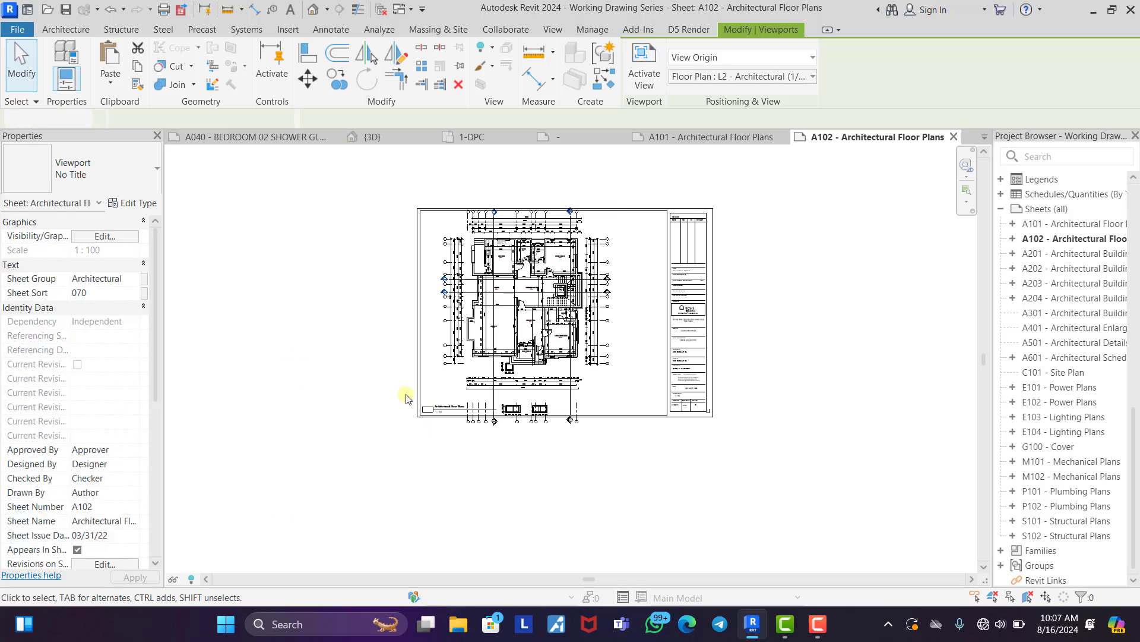
Nudge the floor plan viewport to the right and slightly down within the title block's drawing area.
scroll(414, 414, up, 4)
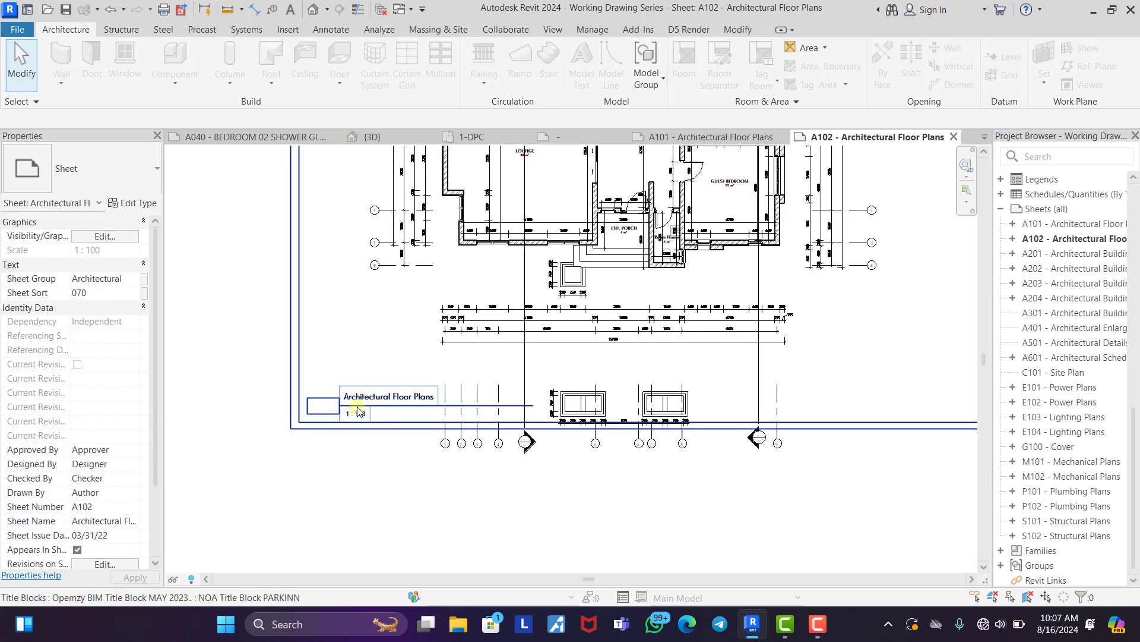
scroll(270, 413, down, 3)
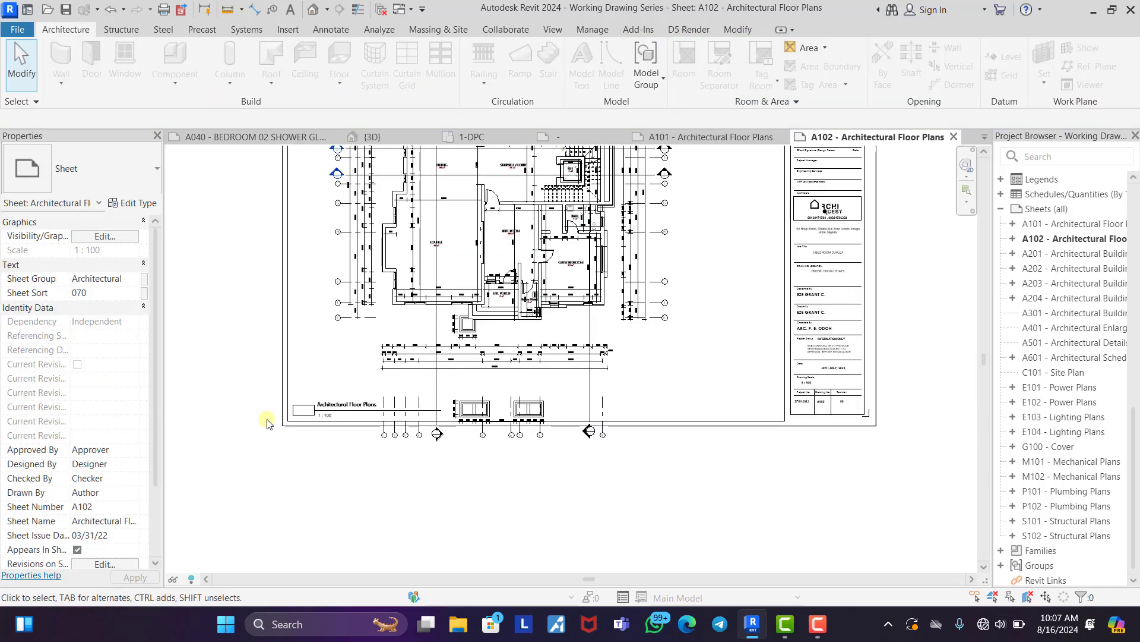
scroll(689, 262, up, 5)
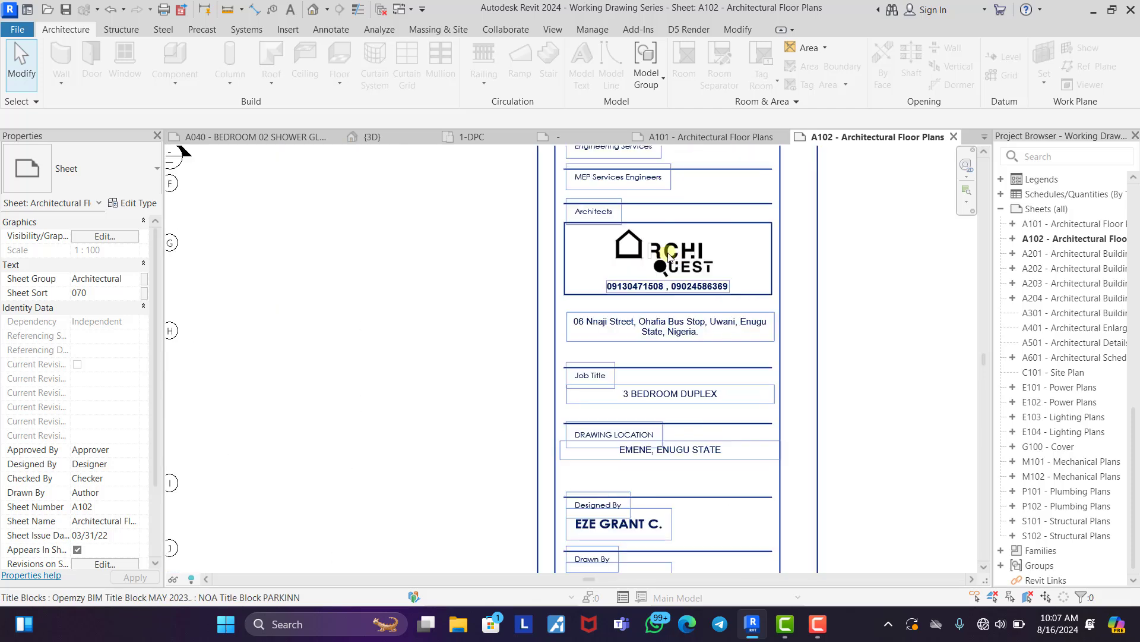
scroll(841, 243, down, 3)
scroll(620, 315, down, 4)
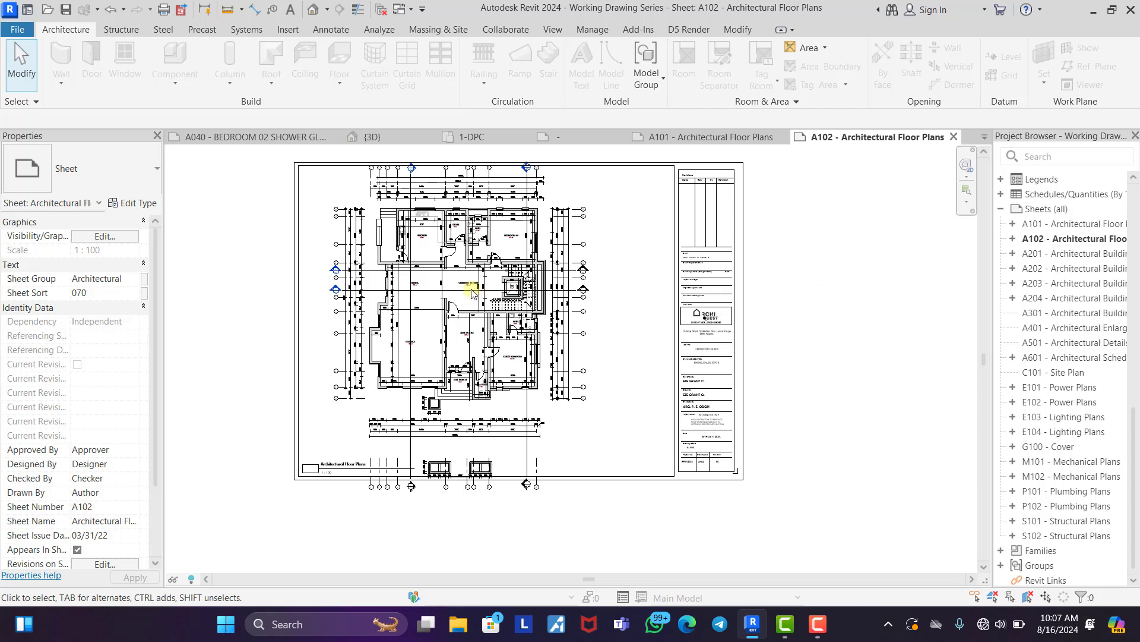
click(471, 293)
key(Right)
key(Right)
key(Right)
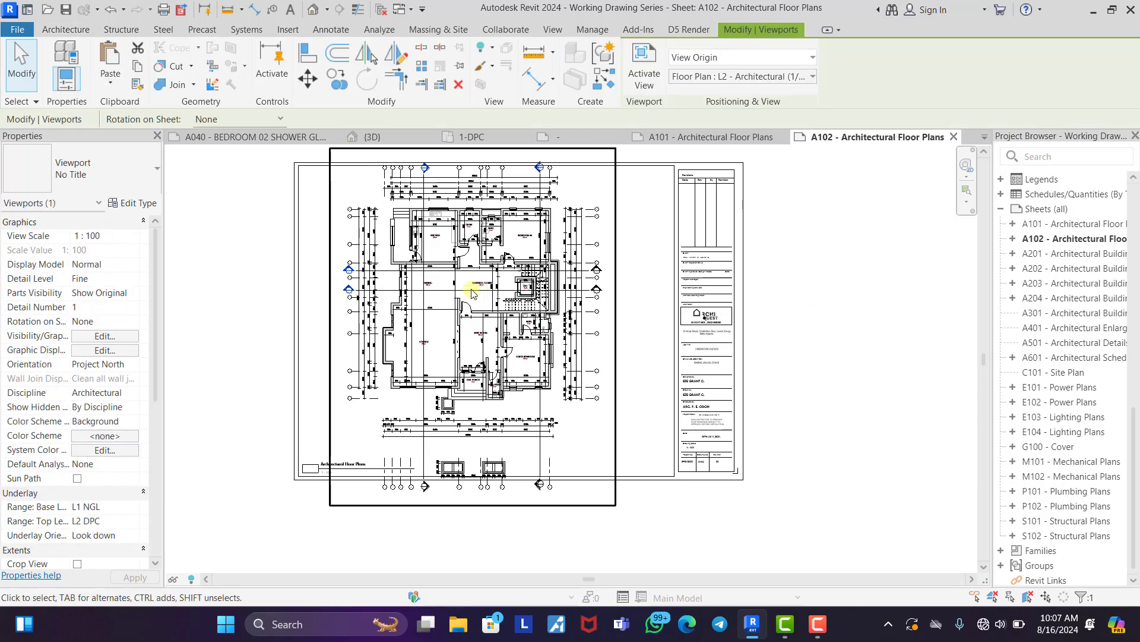
key(Right)
key(Right)
key(Right)
key(Down)
key(Down)
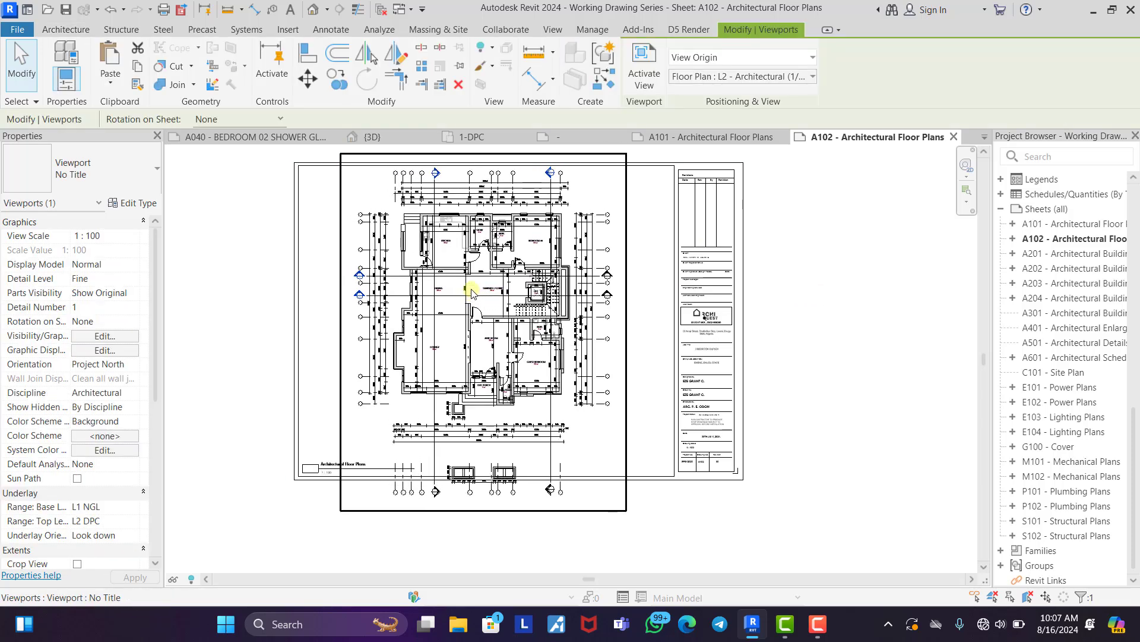
key(Escape)
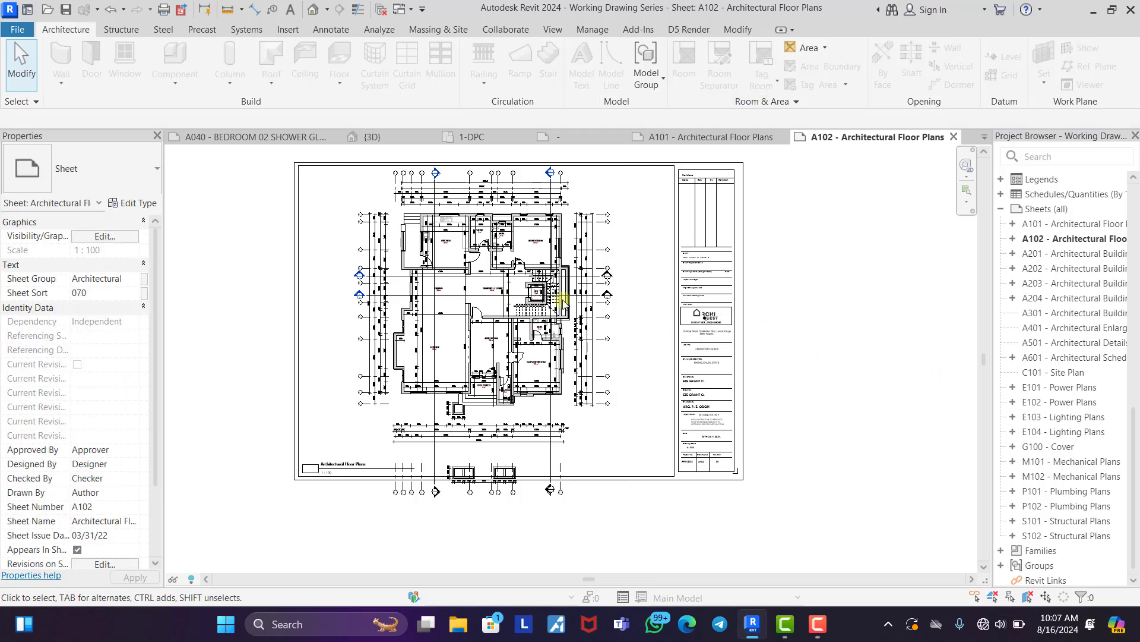
click(562, 300)
key(Right)
key(Right)
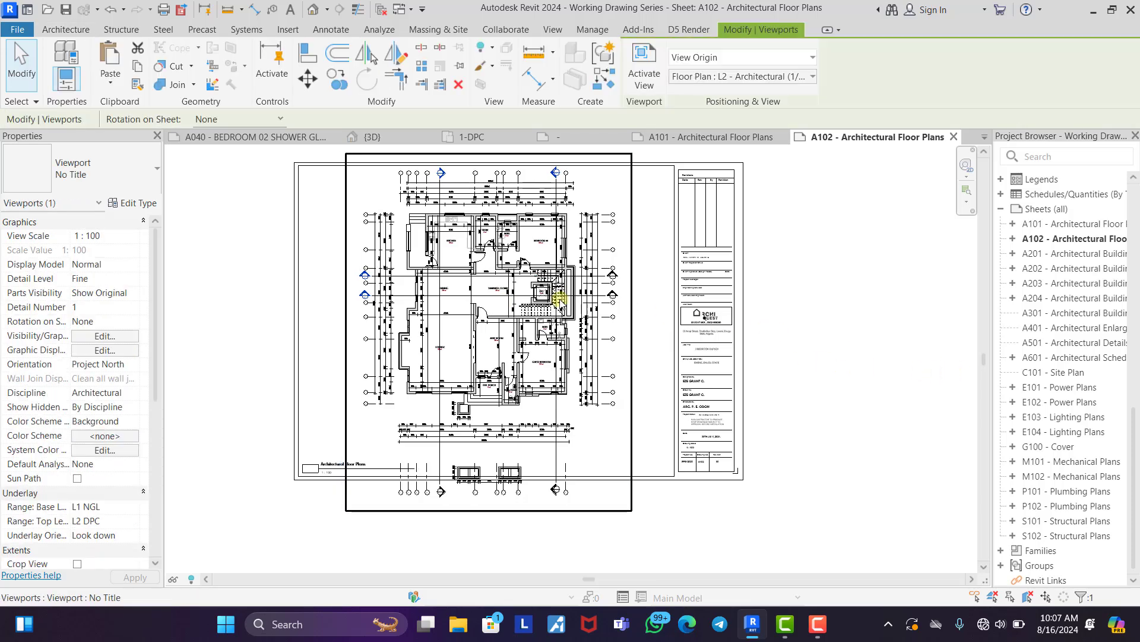
Set the floor plan viewport to a custom scale of 1:125 and reposition it inside the title block's drawing area.
click(135, 237)
scroll(95, 255, up, 3)
click(92, 252)
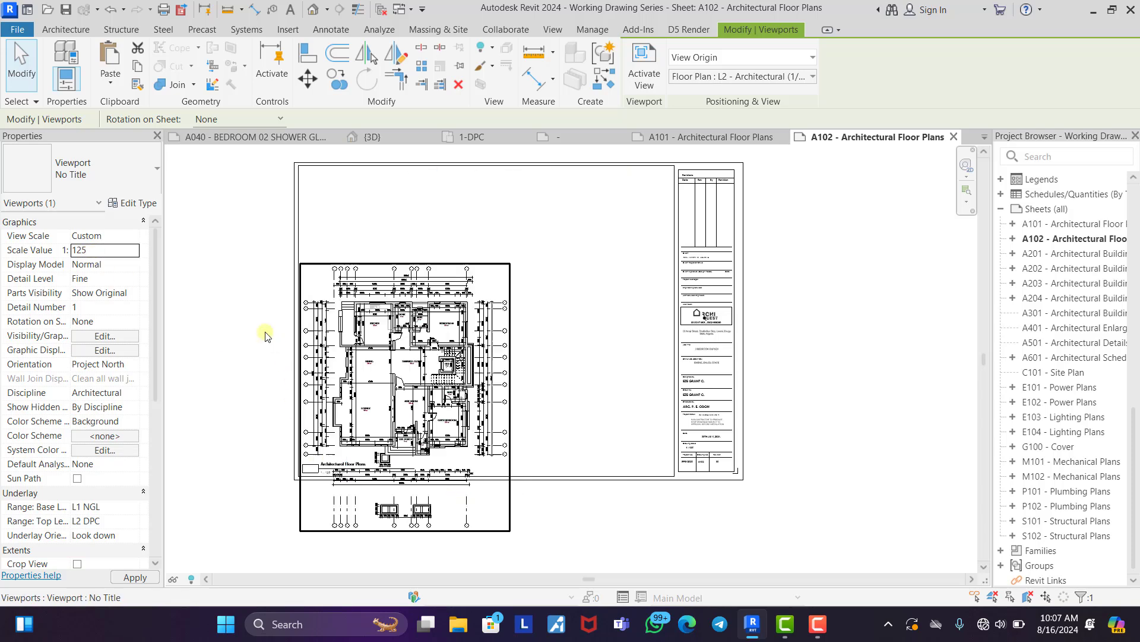
click(238, 316)
drag(416, 362, 501, 287)
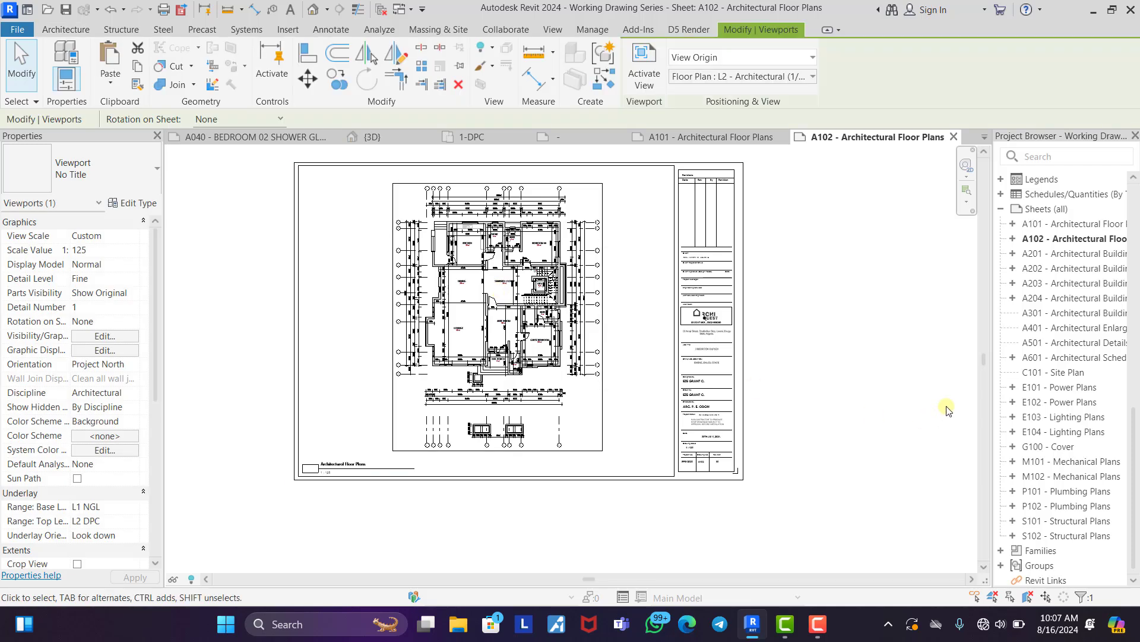
Set the floor plan viewport's scale value to 110 on sheet A102.
click(925, 392)
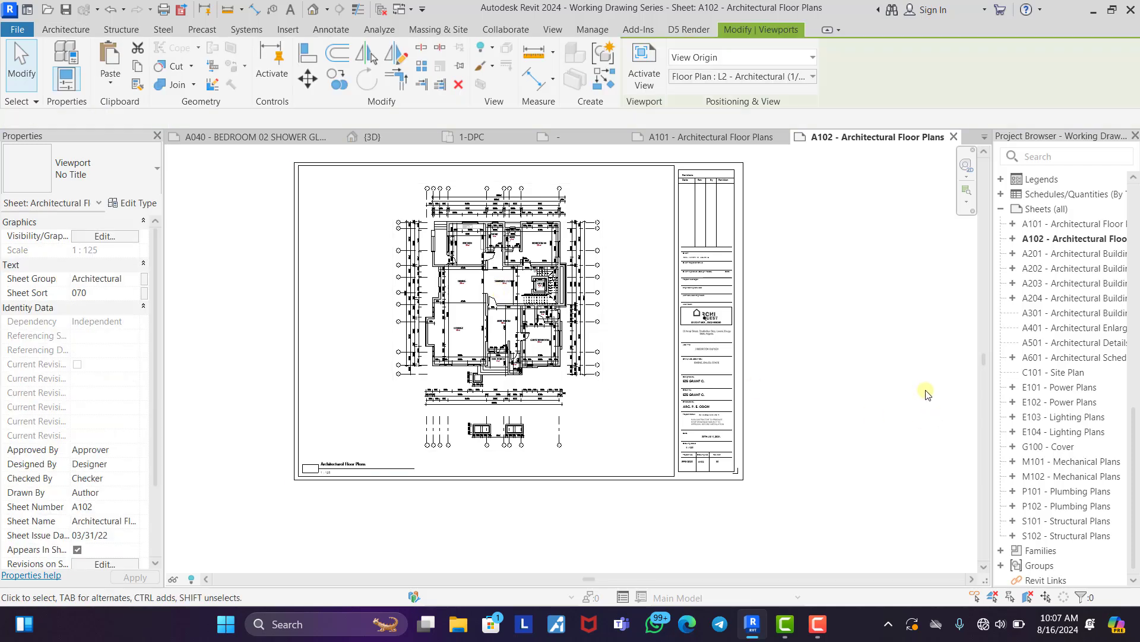
click(537, 299)
click(108, 251)
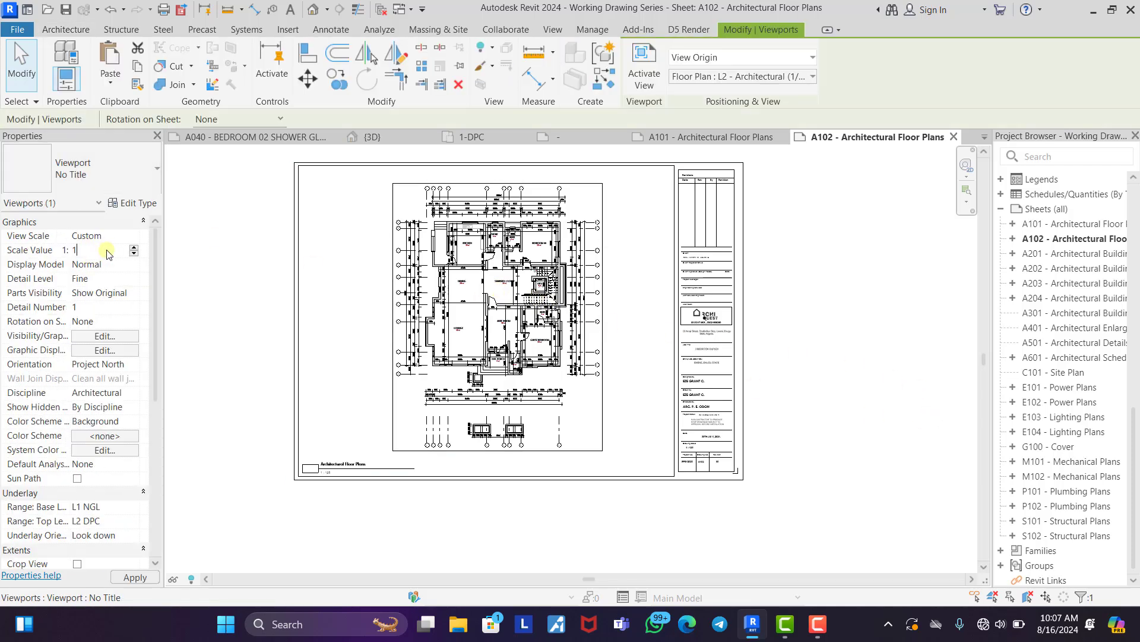
click(271, 279)
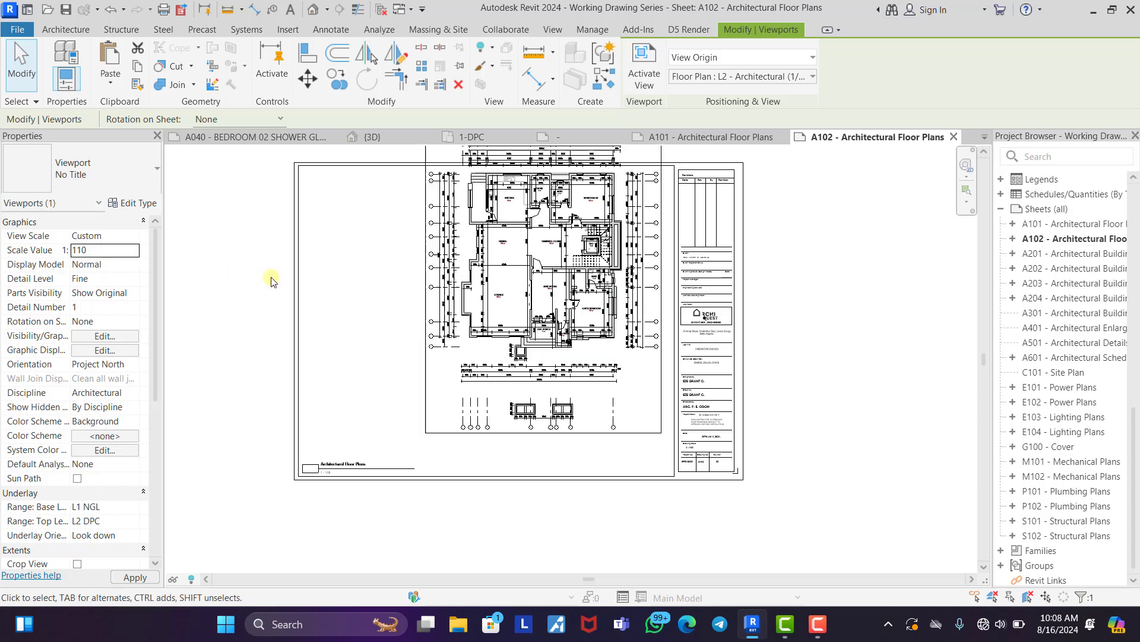
Reposition the enlarged floor plan viewport so it fits inside the sheet border, nudging it slightly down and to the left.
click(532, 264)
drag(532, 265, 509, 298)
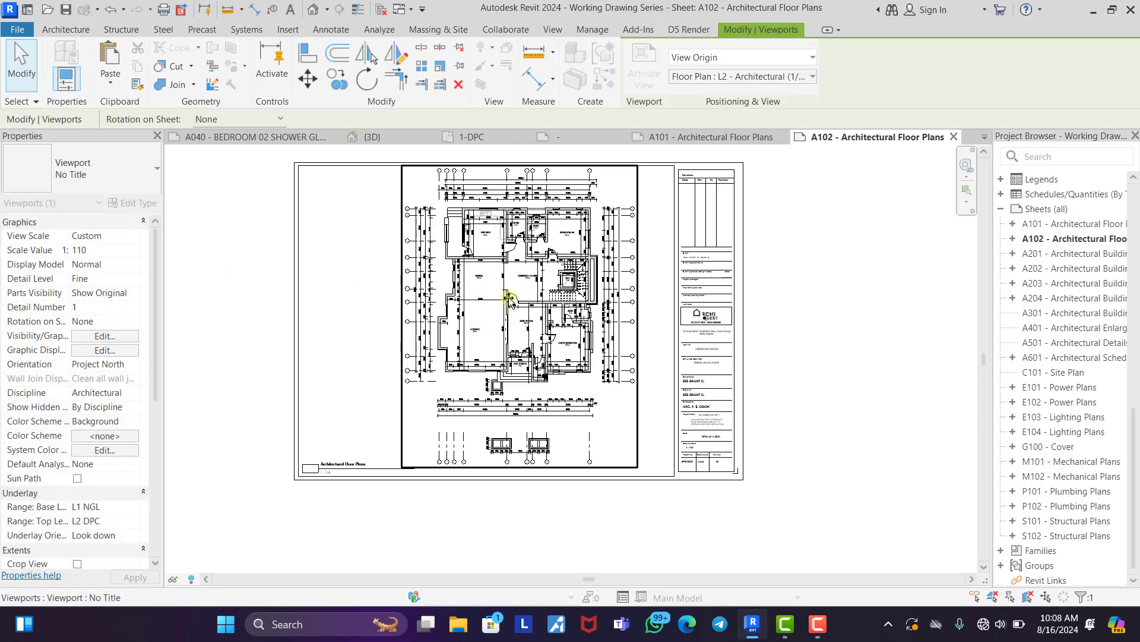
key(Down)
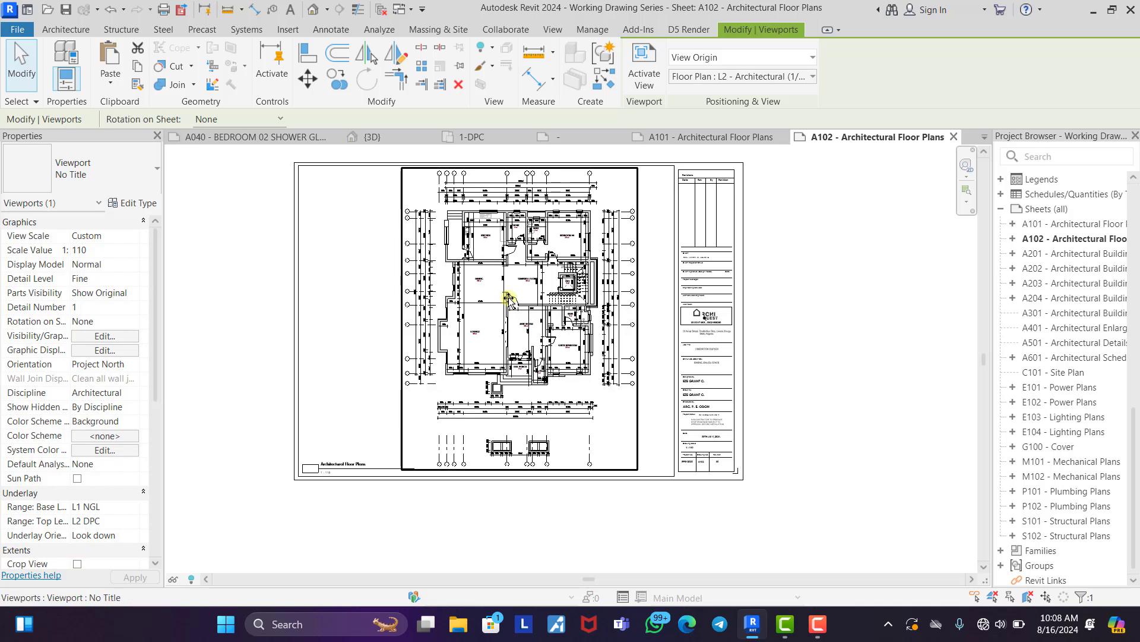
key(Left)
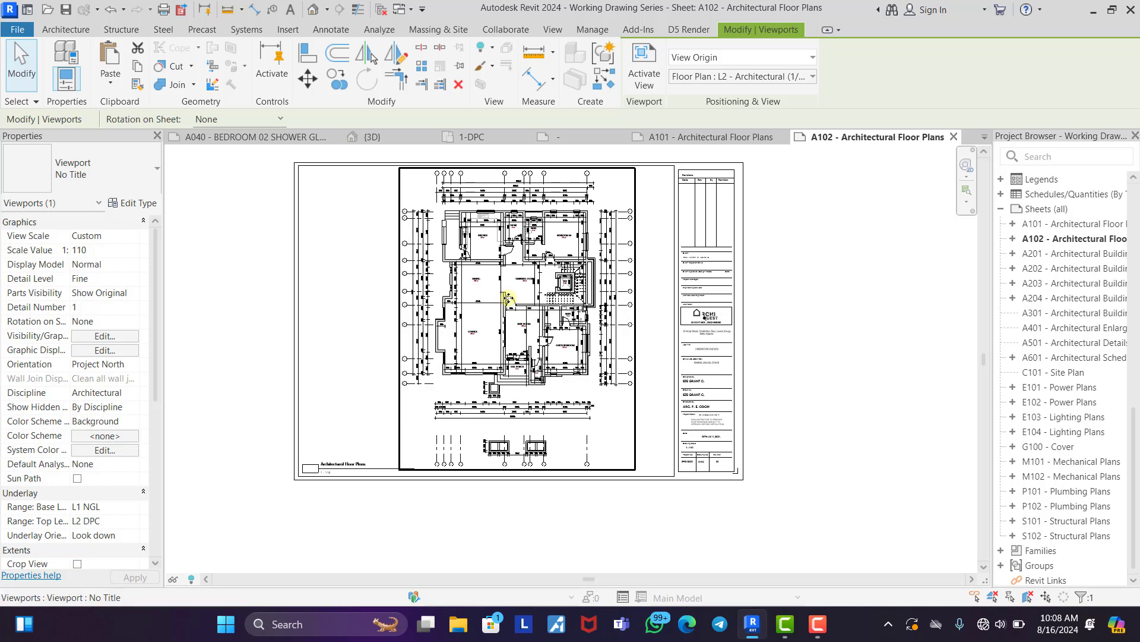
click(803, 266)
Examine the room layout, stairwell, dimensions and grid bubbles of the floor plan placed on the sheet.
scroll(500, 195, up, 3)
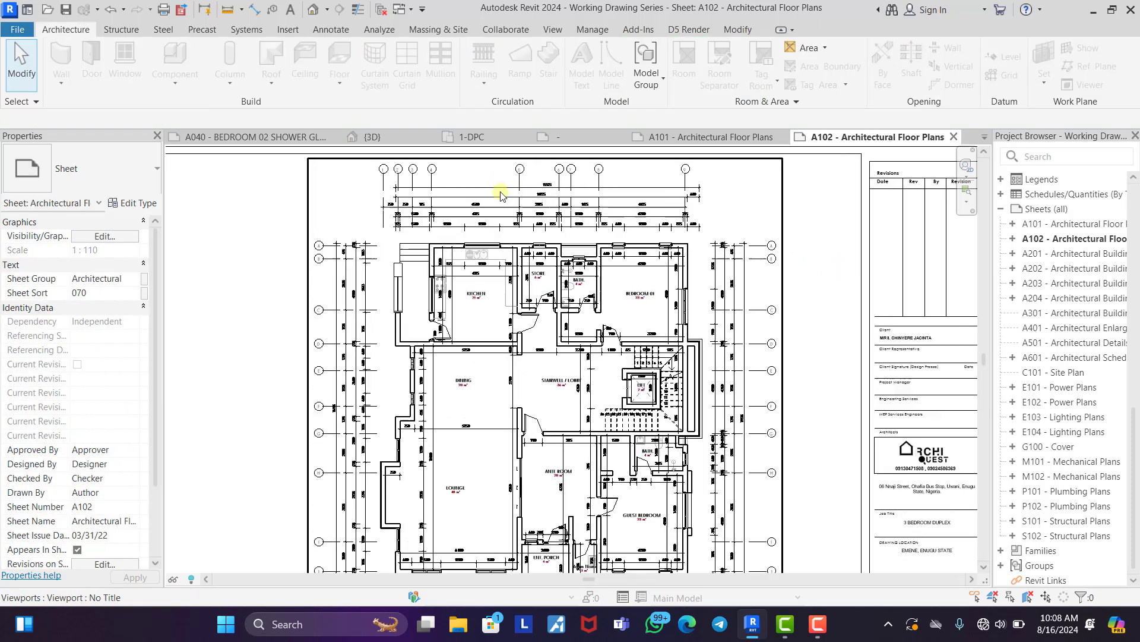
scroll(502, 196, up, 2)
scroll(504, 198, down, 4)
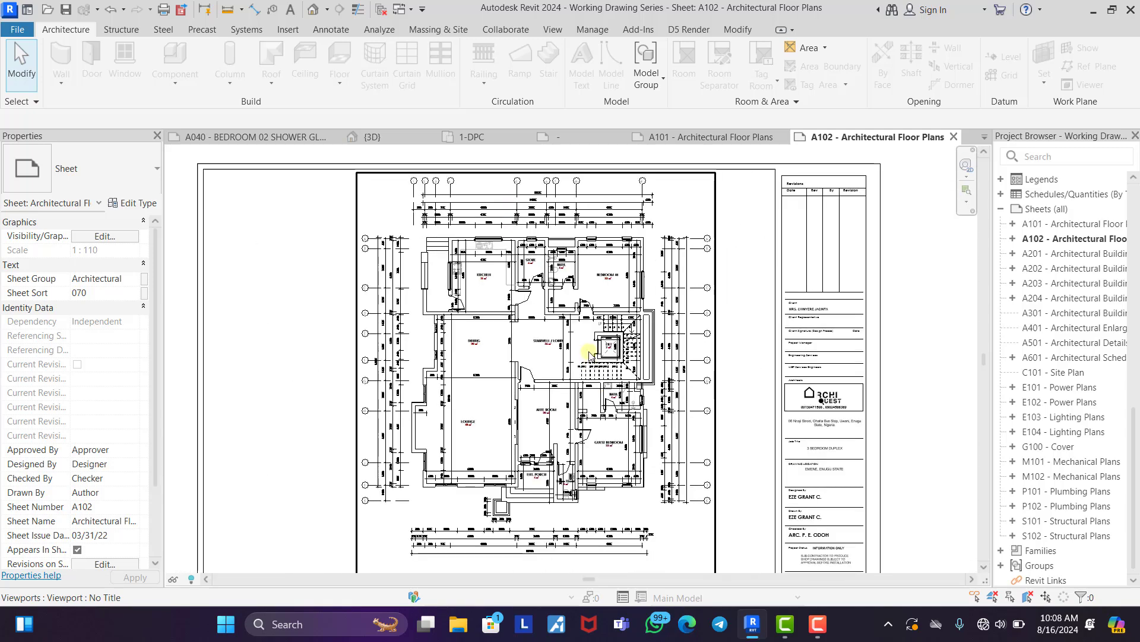
scroll(590, 355, up, 5)
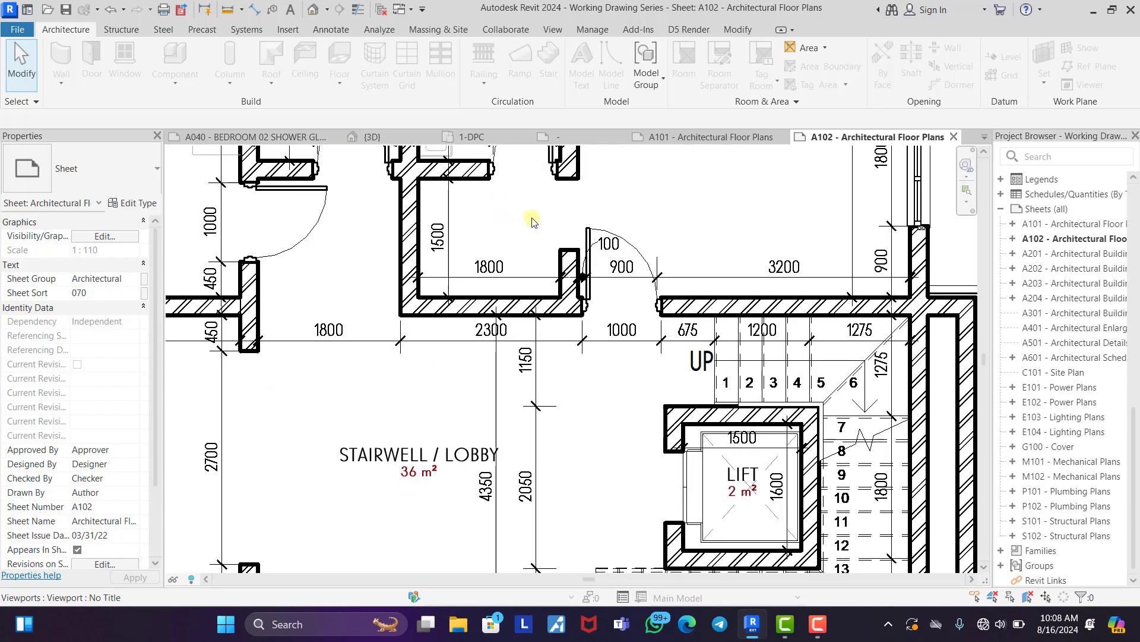
scroll(532, 221, down, 5)
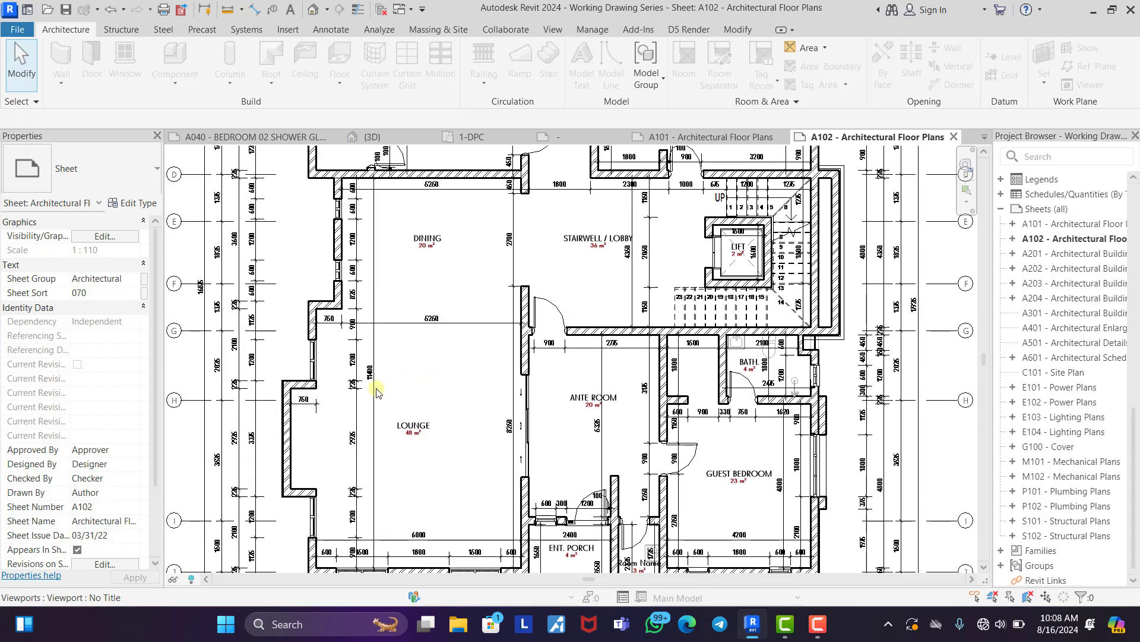
scroll(440, 356, down, 5)
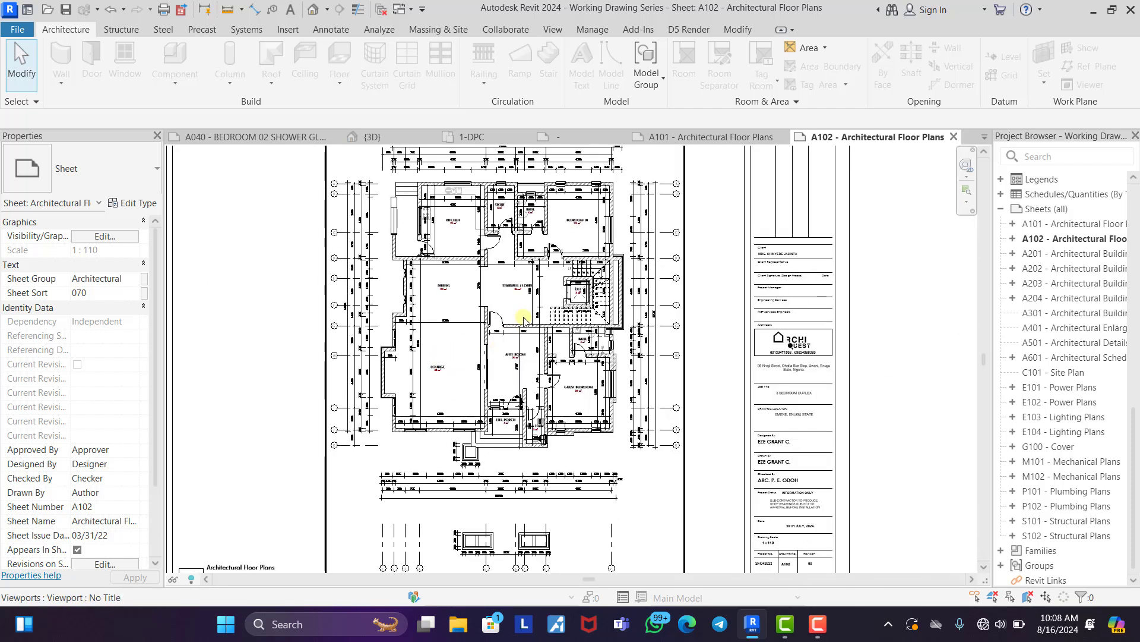
scroll(505, 336, up, 1)
Activate the floor plan view on the sheet and set its view scale to 1:100.
double_click(461, 308)
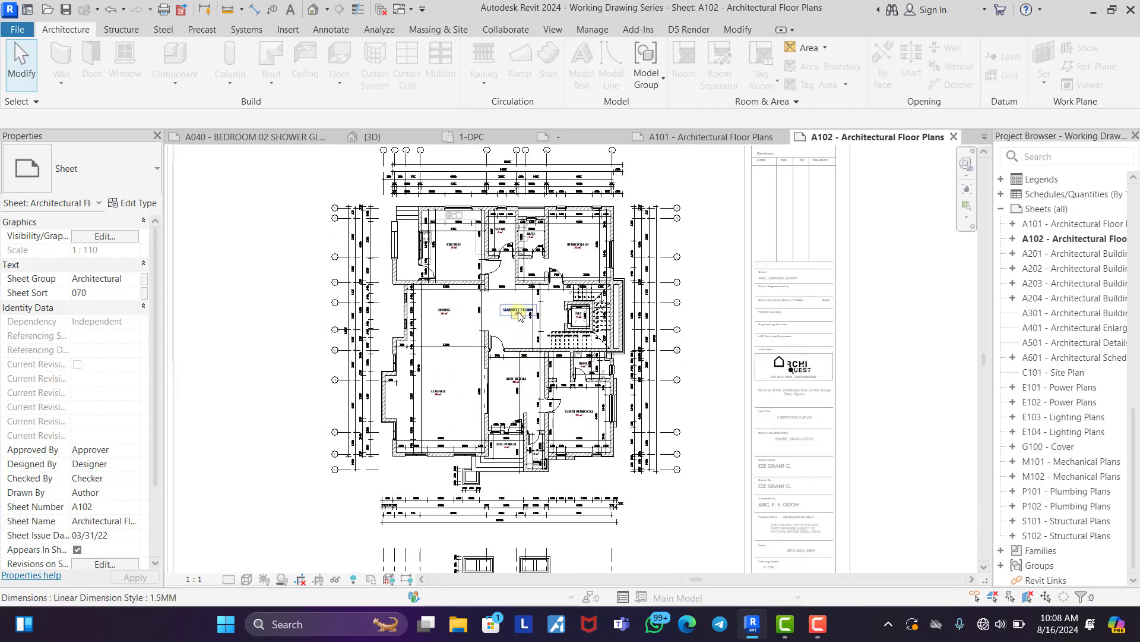
scroll(519, 312, down, 2)
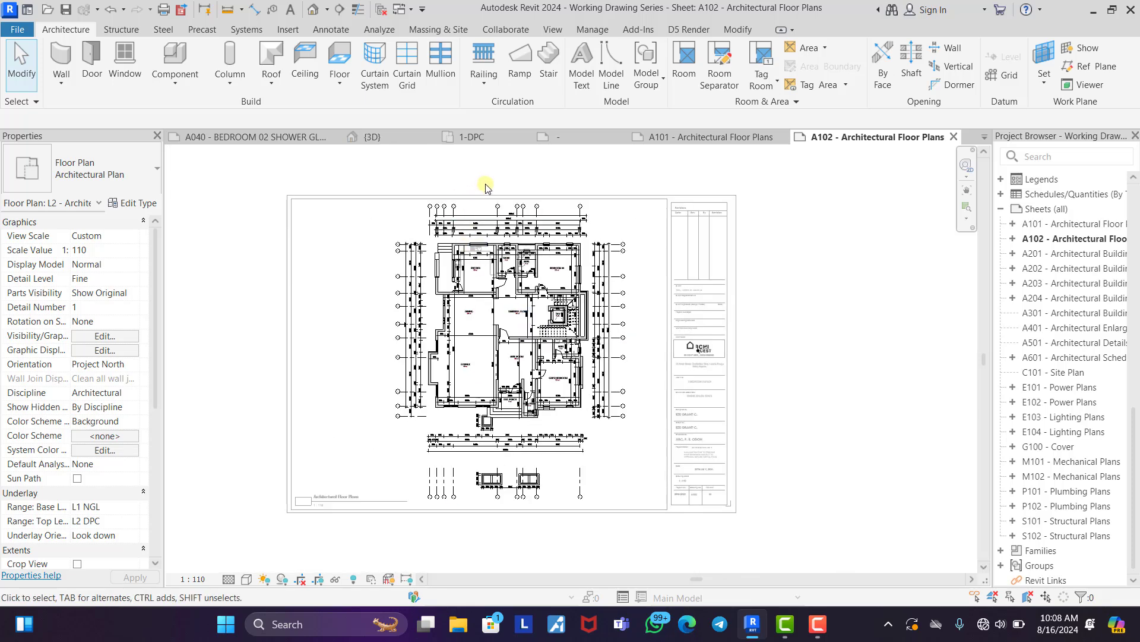
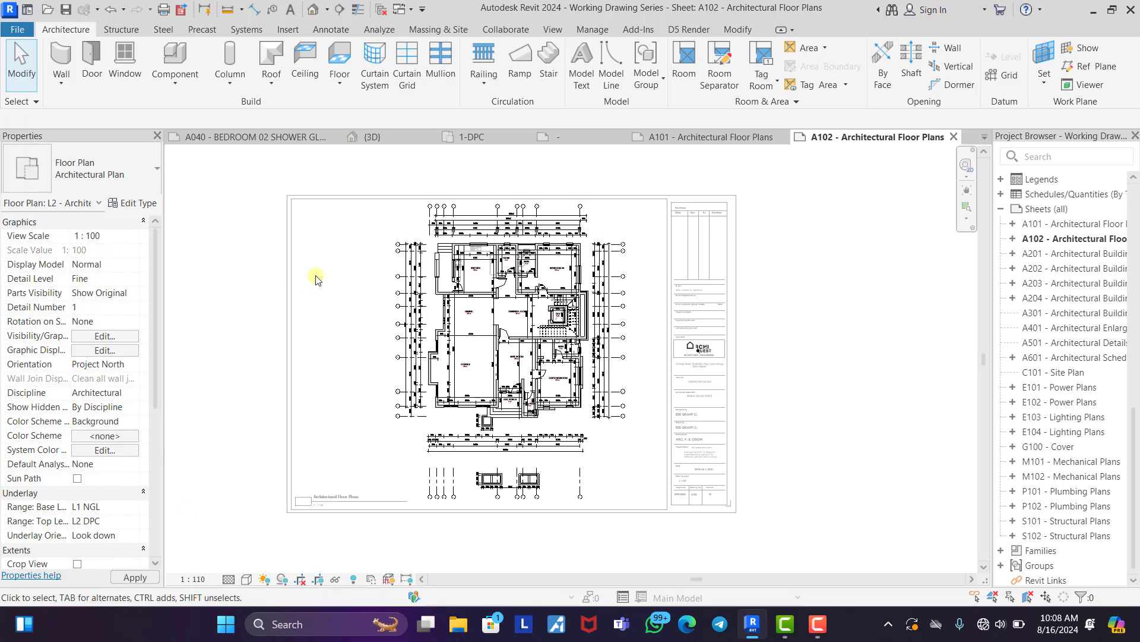
key(Return)
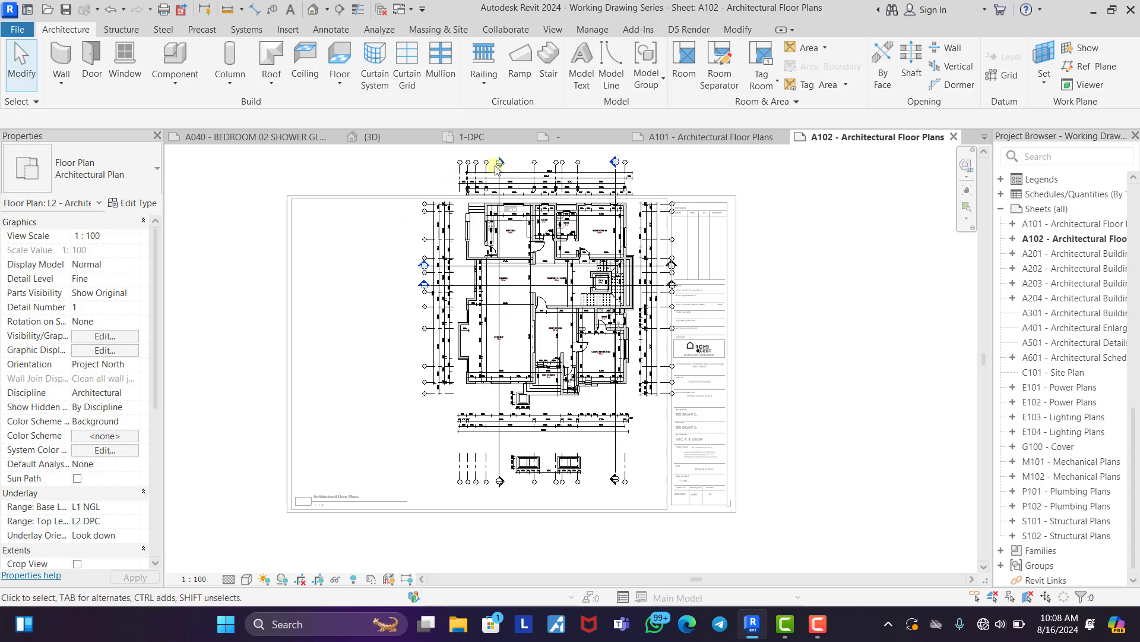
Select all section marks visible in the view and set them to hide at scales coarser than 1:200.
scroll(501, 166, up, 5)
right_click(514, 209)
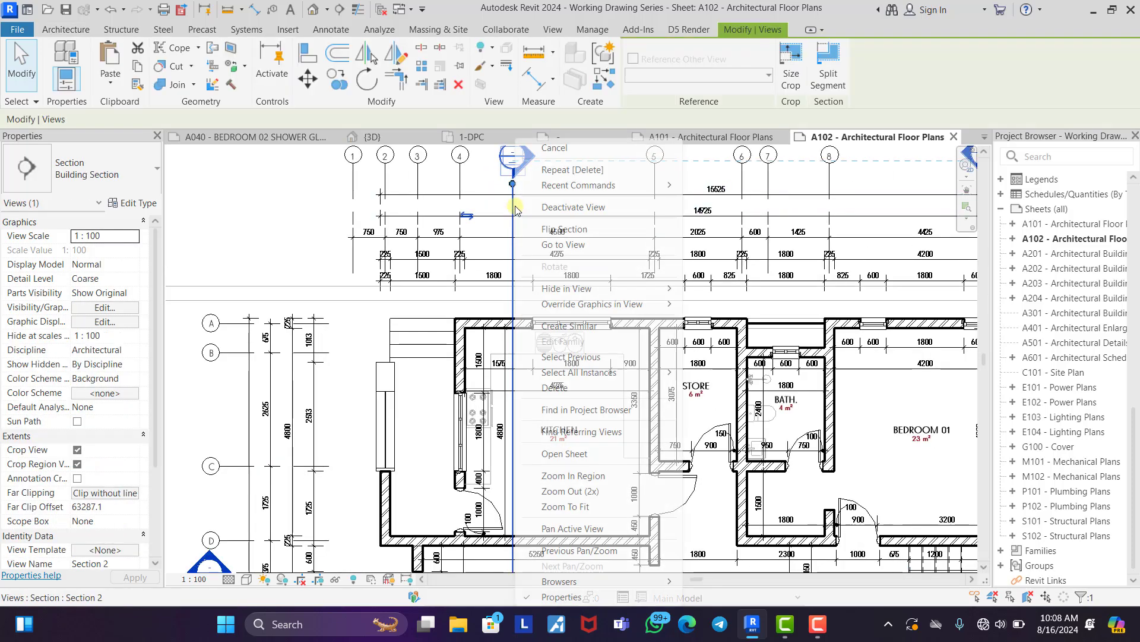
mouse_move(575, 369)
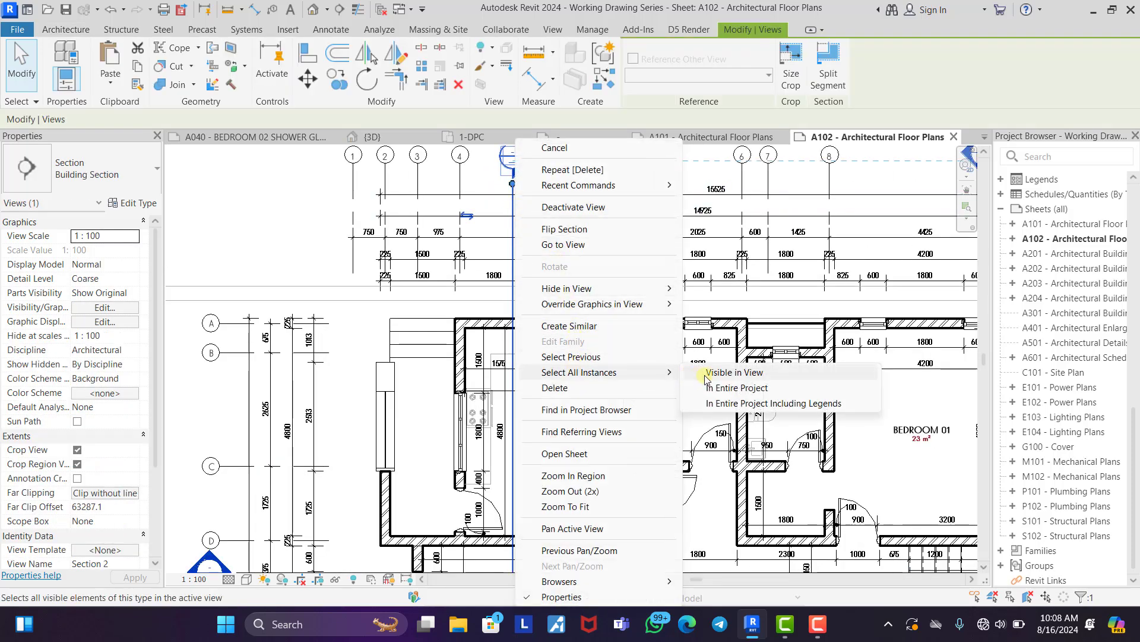
click(737, 373)
scroll(591, 348, down, 3)
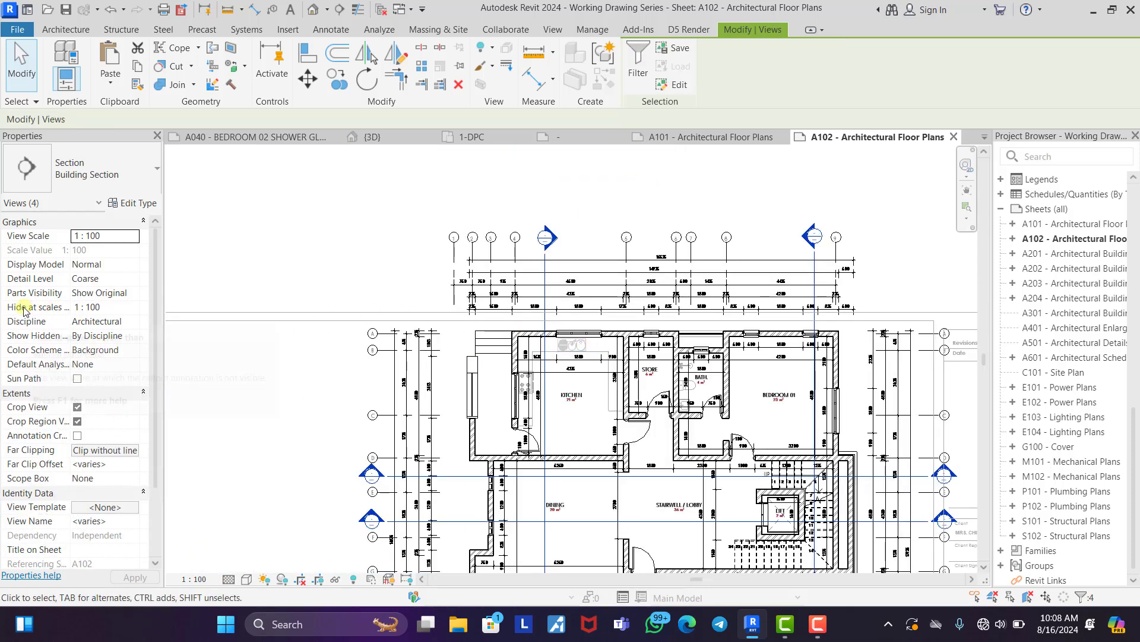
click(135, 308)
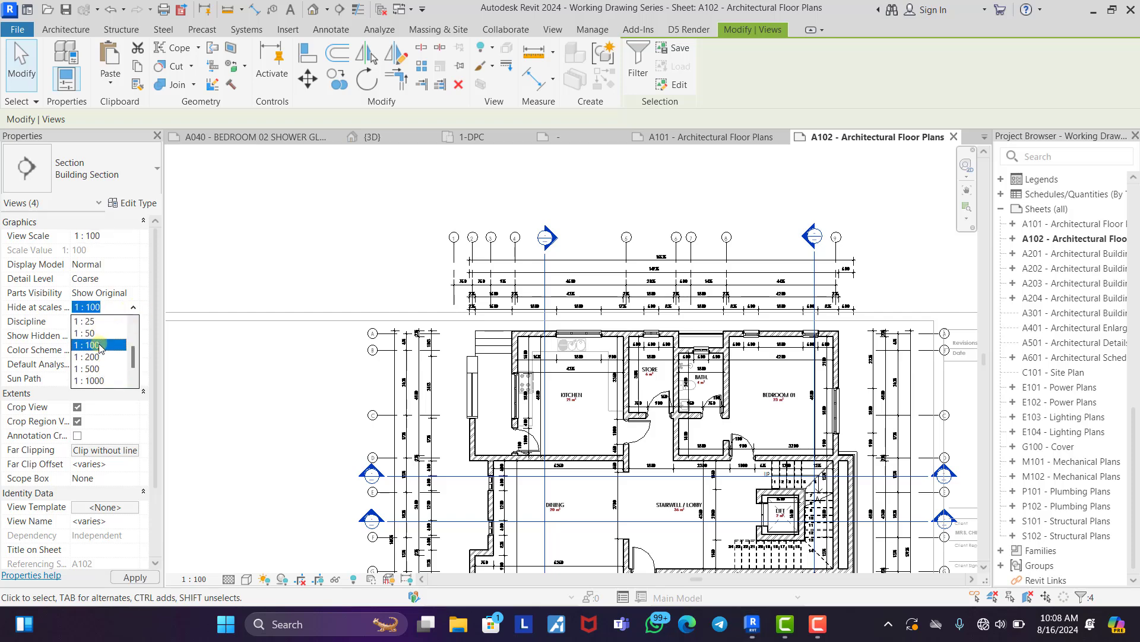
click(87, 356)
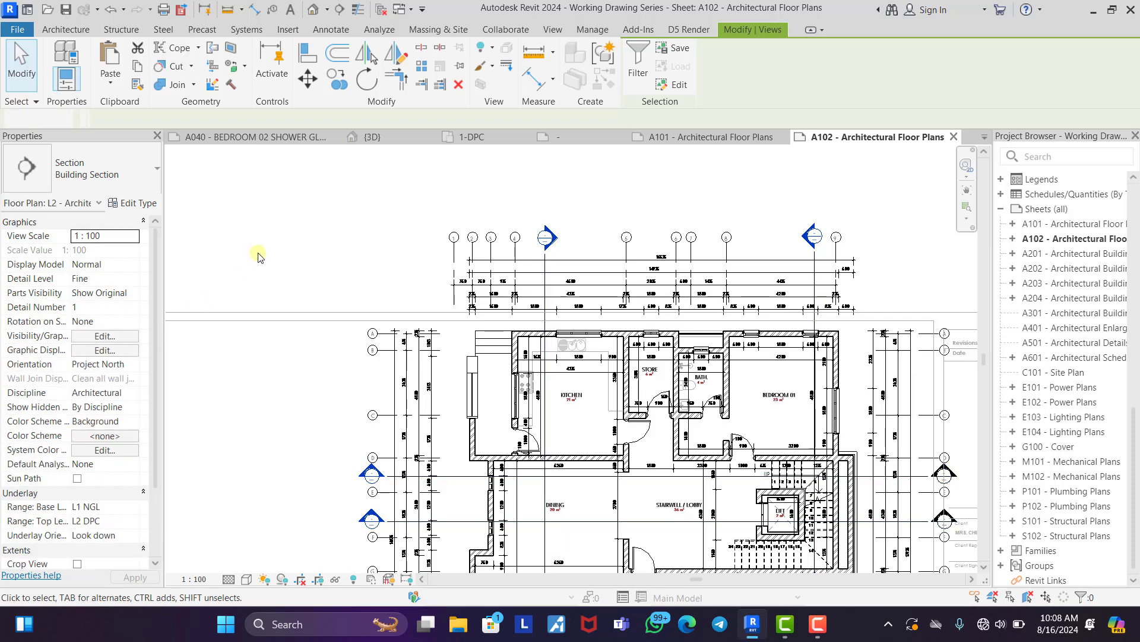
click(171, 361)
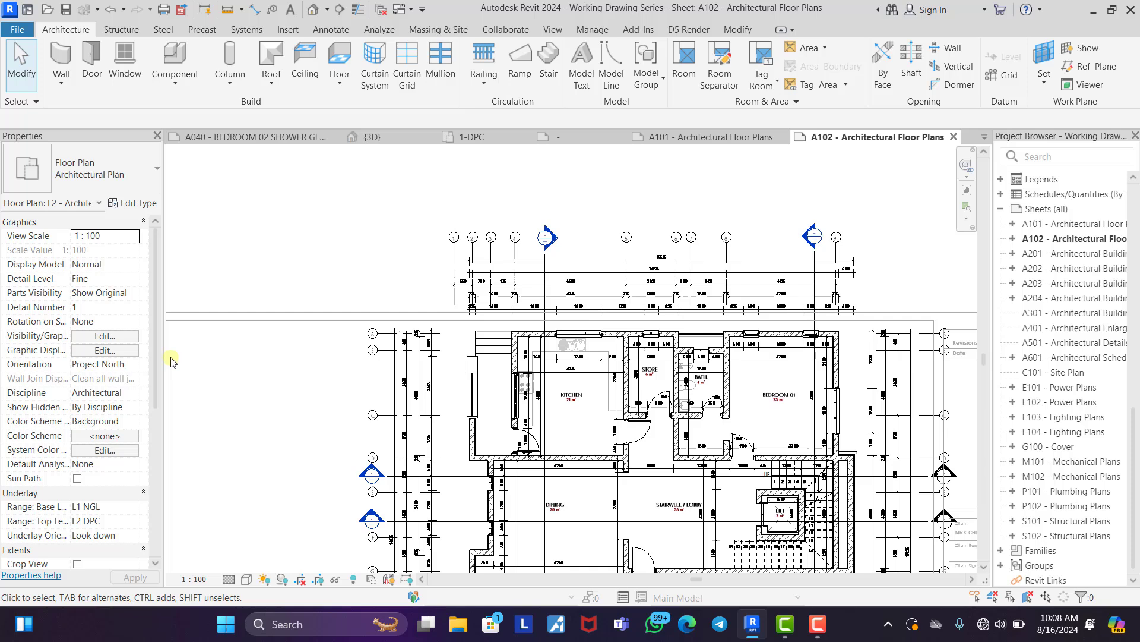
Set the activated floor plan's view scale to Custom with a scale value of 110.
click(133, 236)
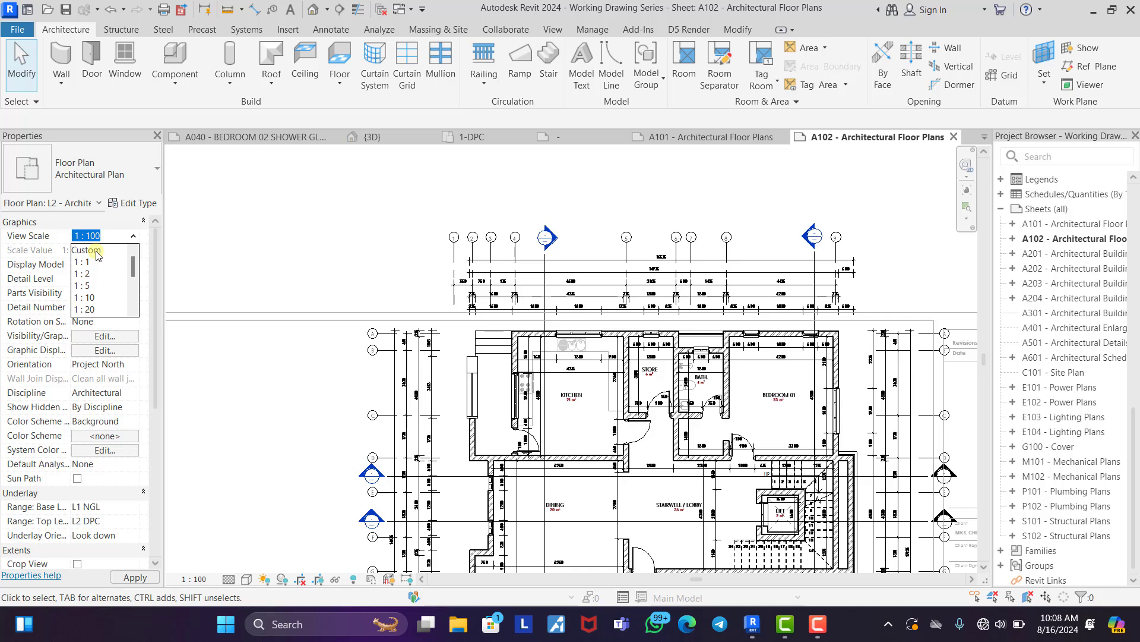
click(95, 250)
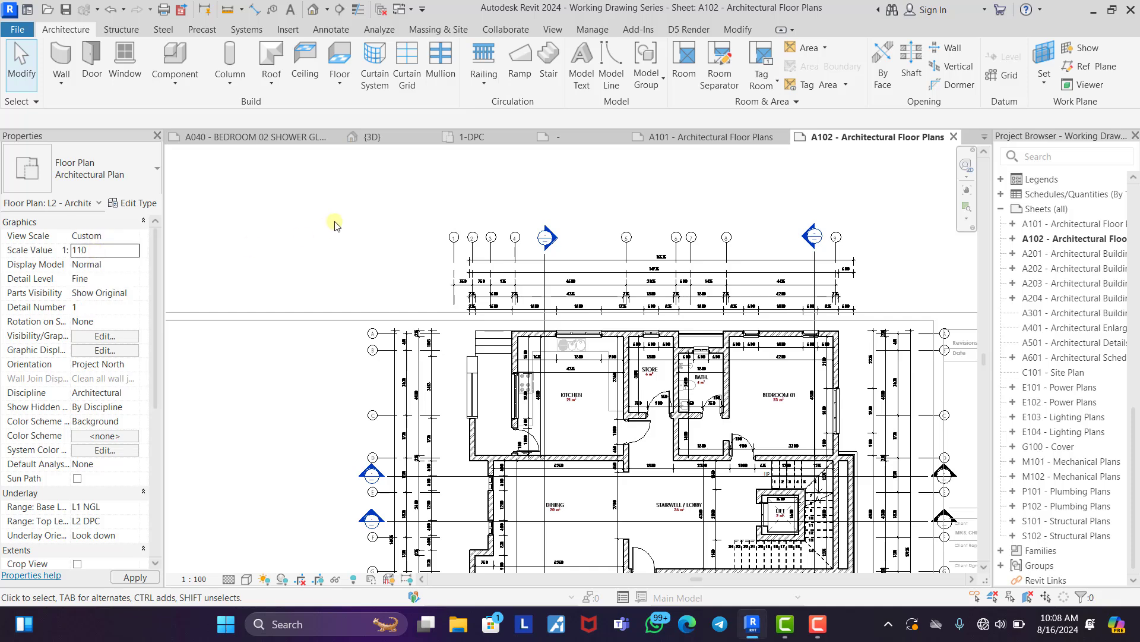
key(Return)
scroll(504, 225, down, 3)
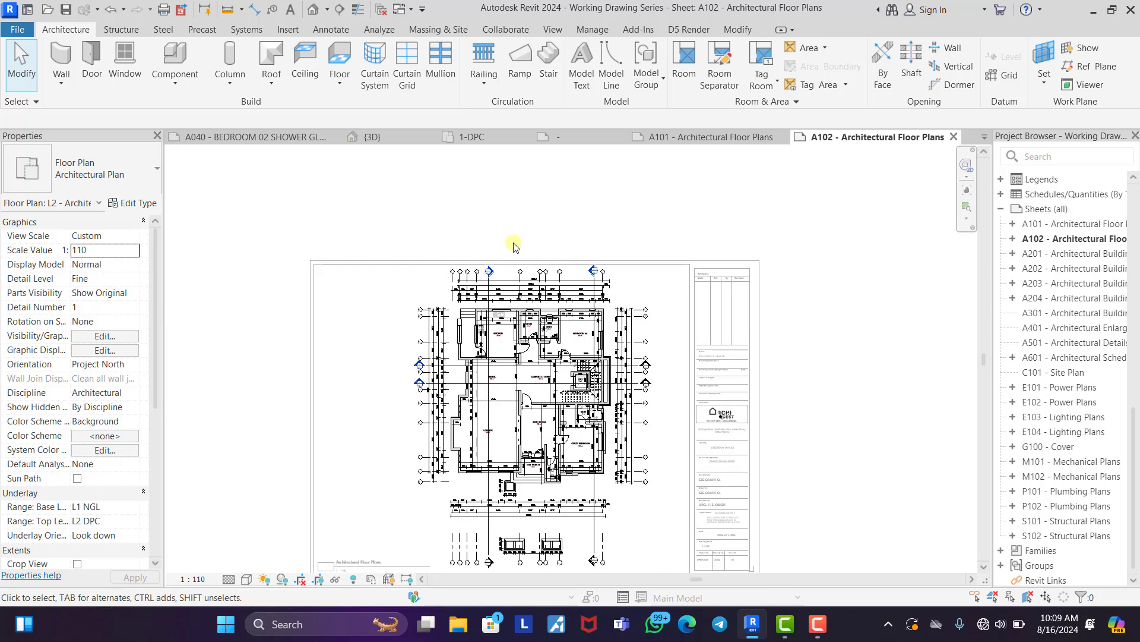
Widen the gap in the section line through the kitchen and lounge so both ends stop outside the building.
scroll(488, 467, up, 3)
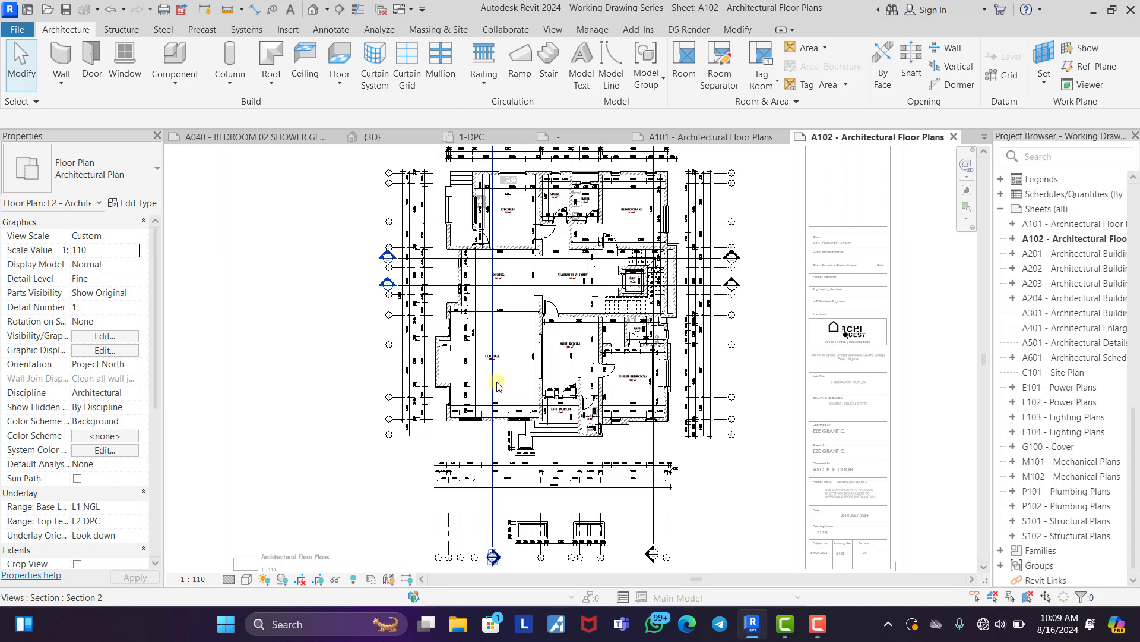
click(495, 383)
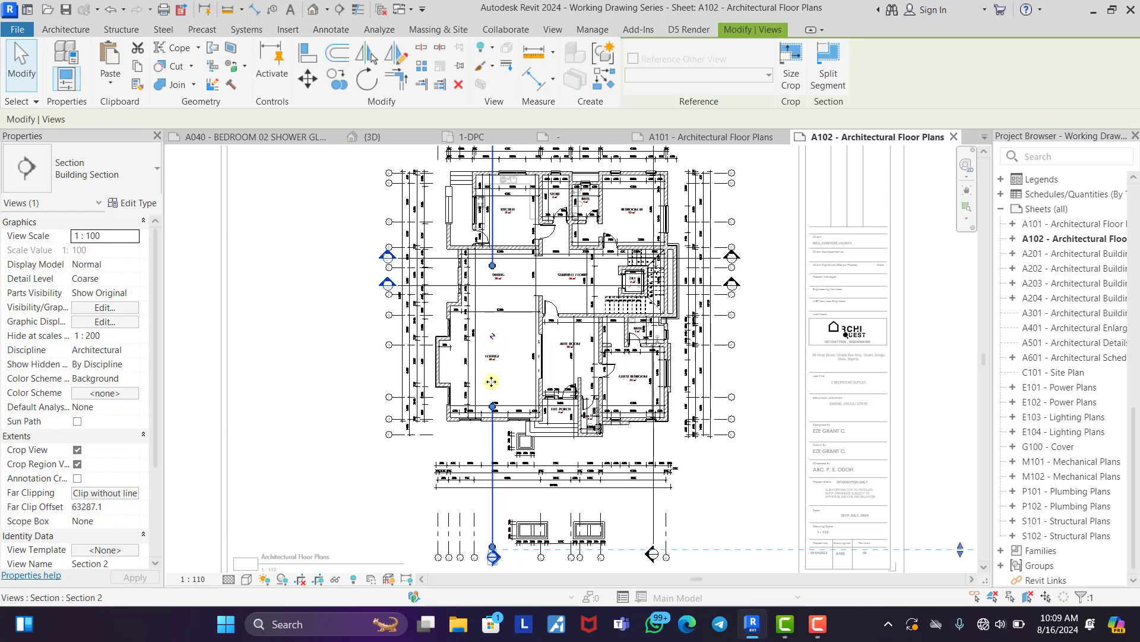
drag(492, 406, 492, 436)
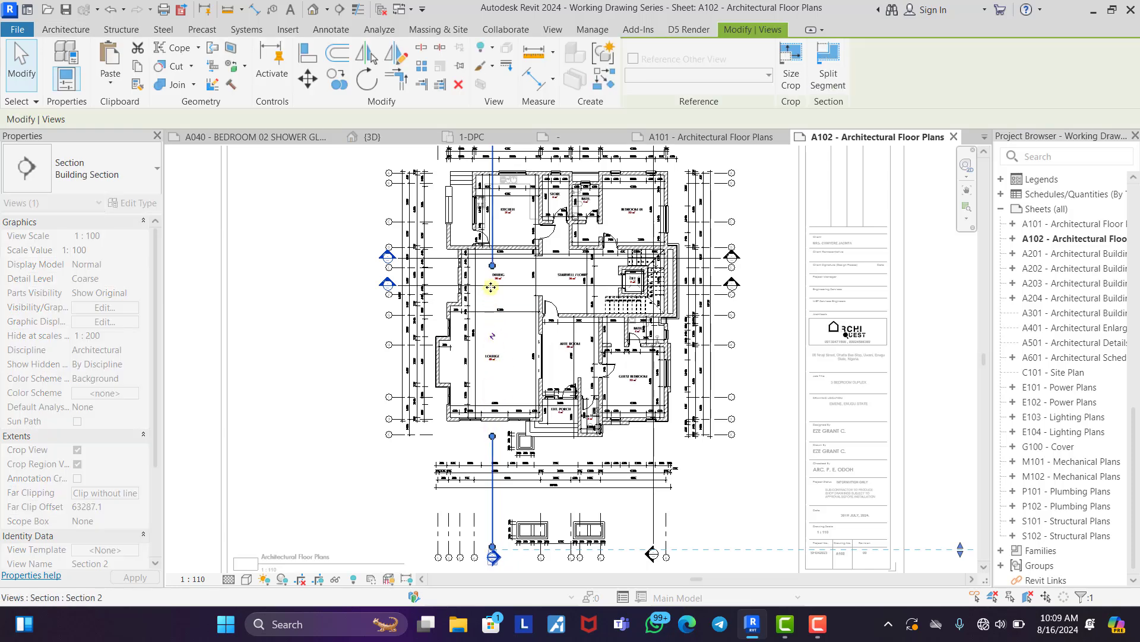
middle_drag(491, 378, 499, 446)
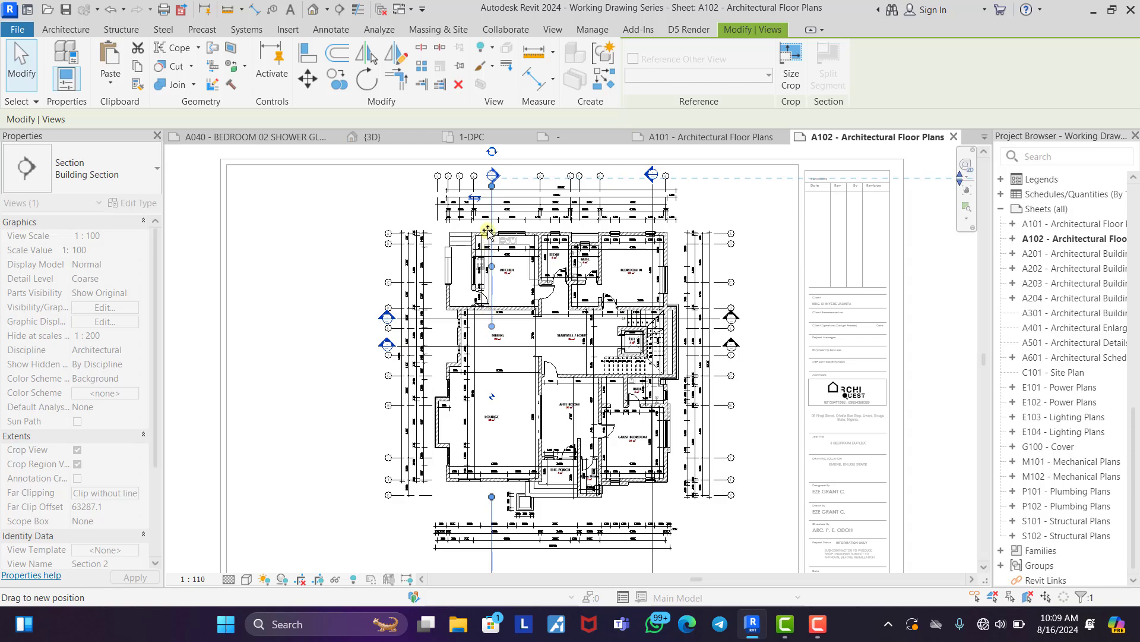
drag(488, 227, 492, 225)
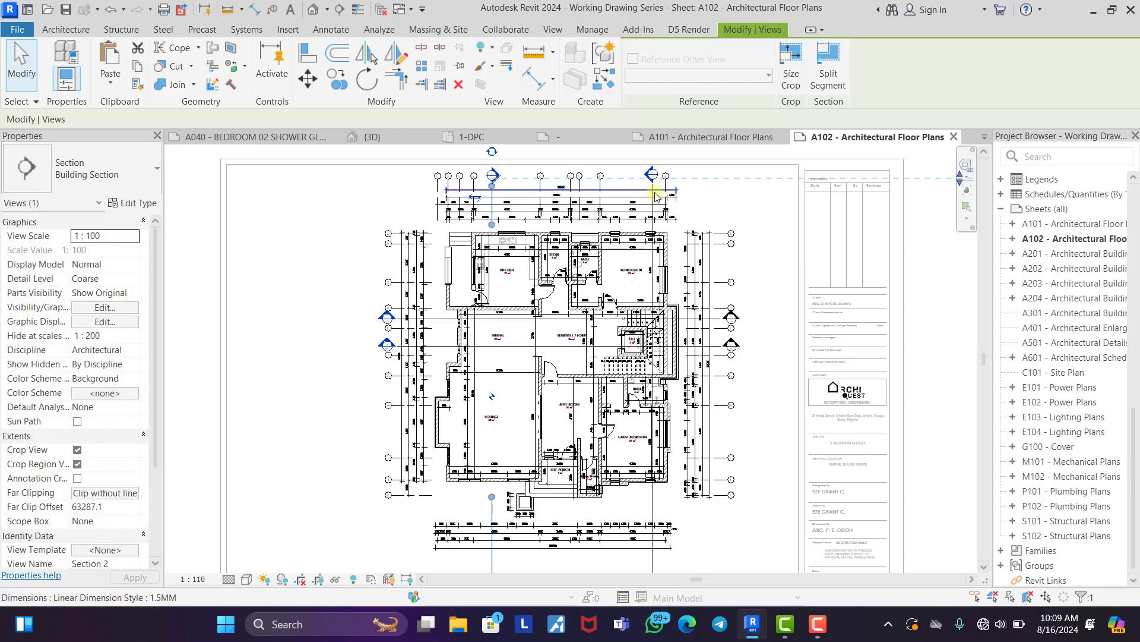
Break the section line through Bedroom 01 and the guest bedroom, and stretch the gap so its segments stop at the building's outer edges.
scroll(655, 196, up, 4)
click(651, 186)
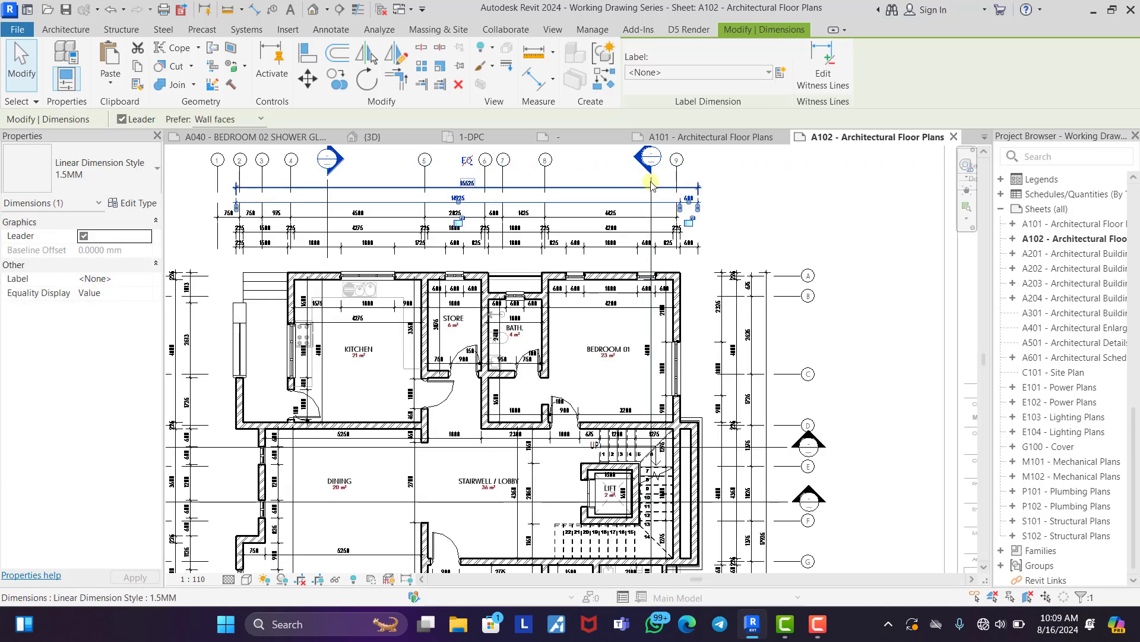
scroll(652, 190, up, 3)
click(653, 187)
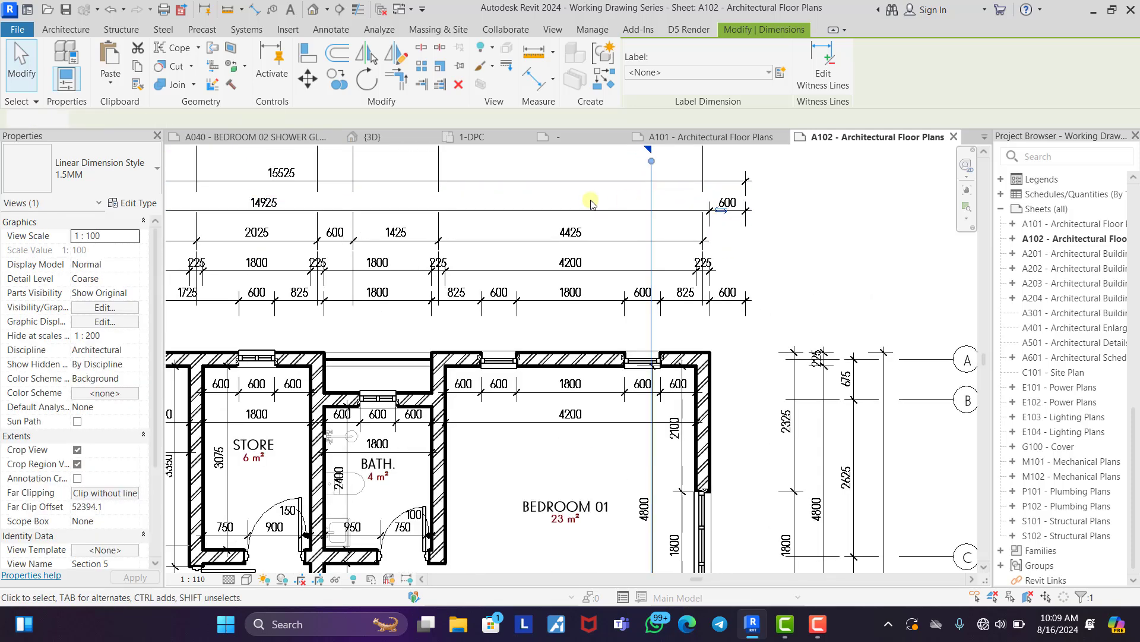
scroll(591, 204, down, 6)
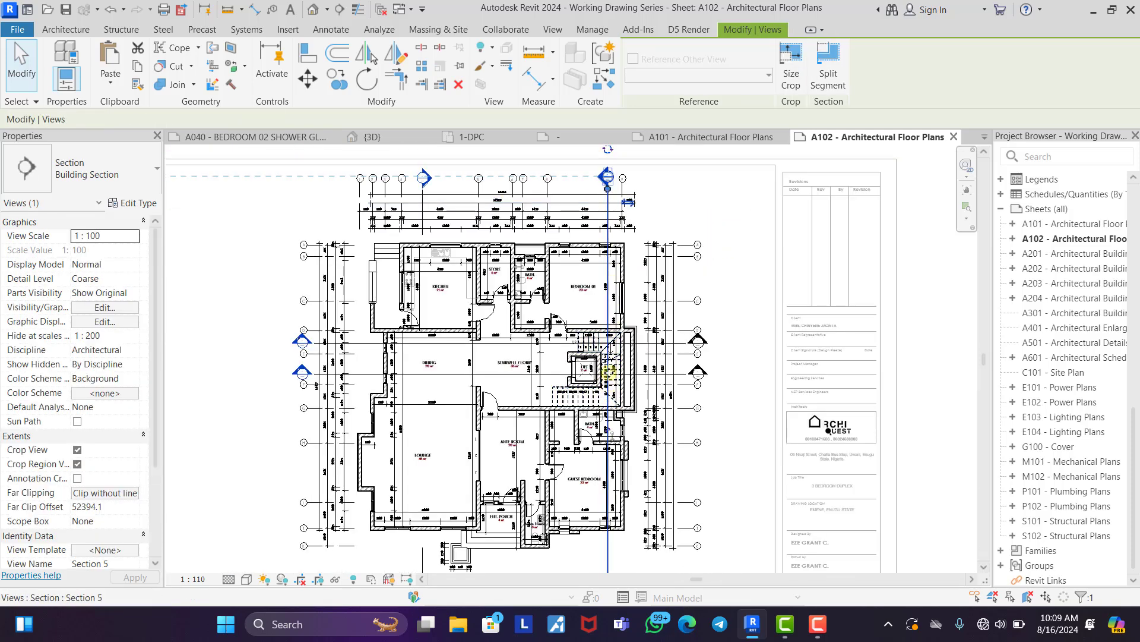
scroll(607, 414, up, 3)
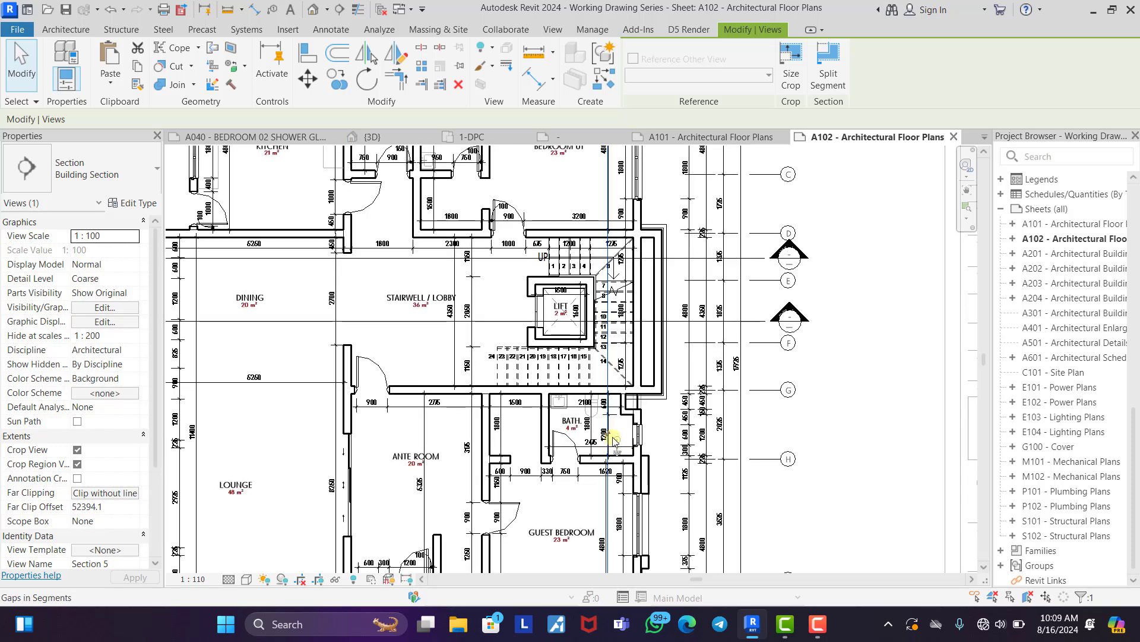
scroll(574, 356, down, 3)
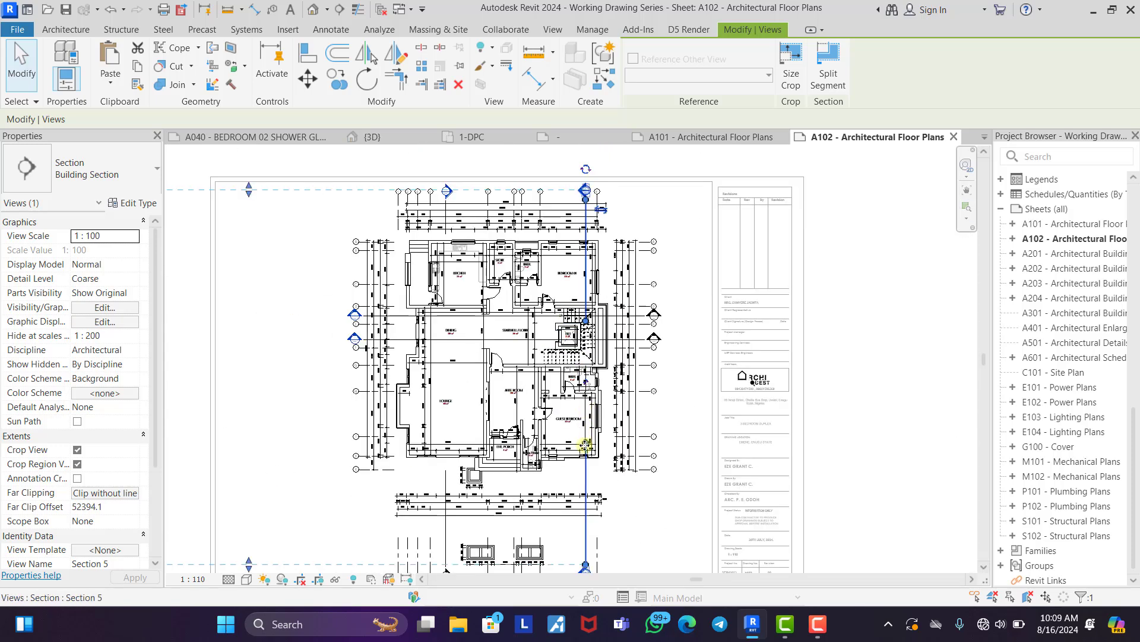
drag(582, 459, 582, 467)
drag(587, 316, 586, 236)
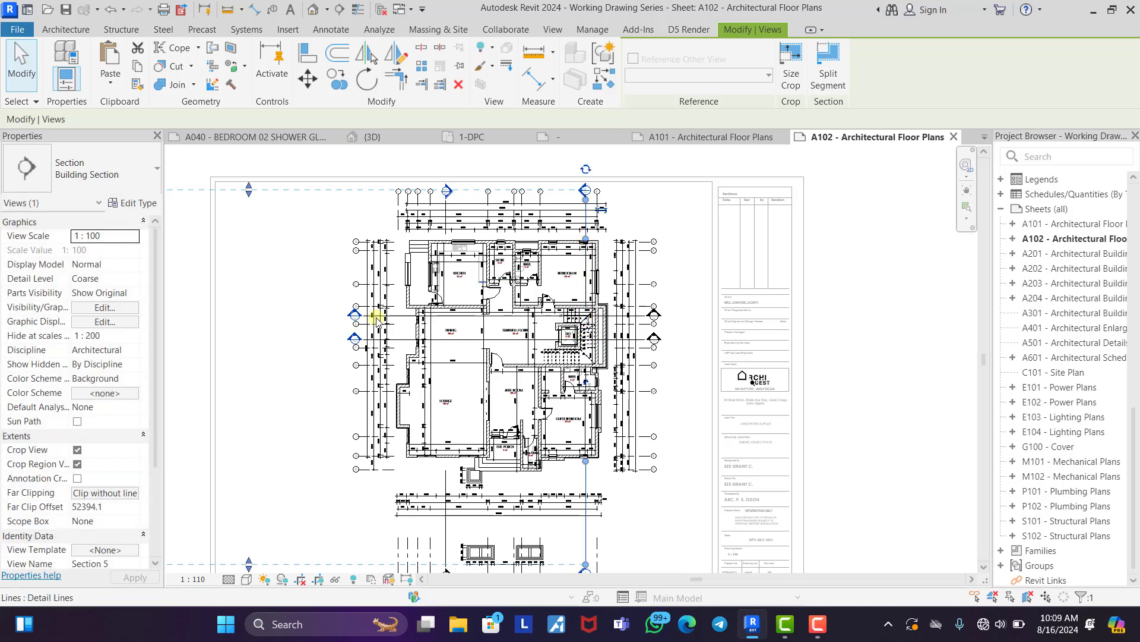
Break the horizontal section line crossing the dining room and lift, and stretch the gap so both segments stop outside the building.
scroll(371, 326, up, 5)
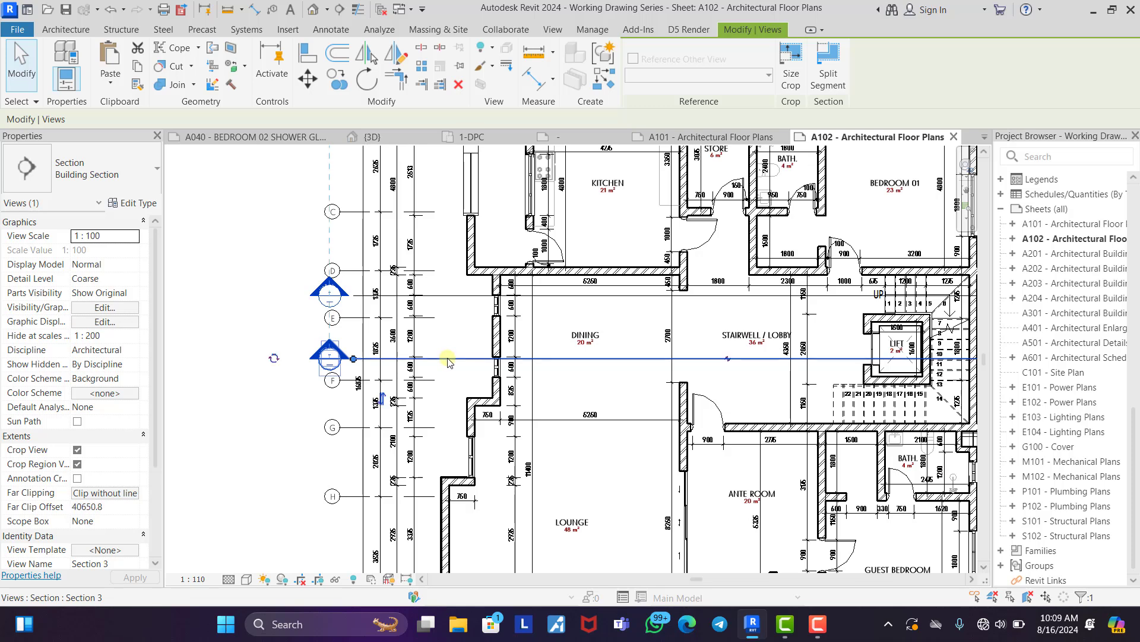
drag(726, 359, 487, 363)
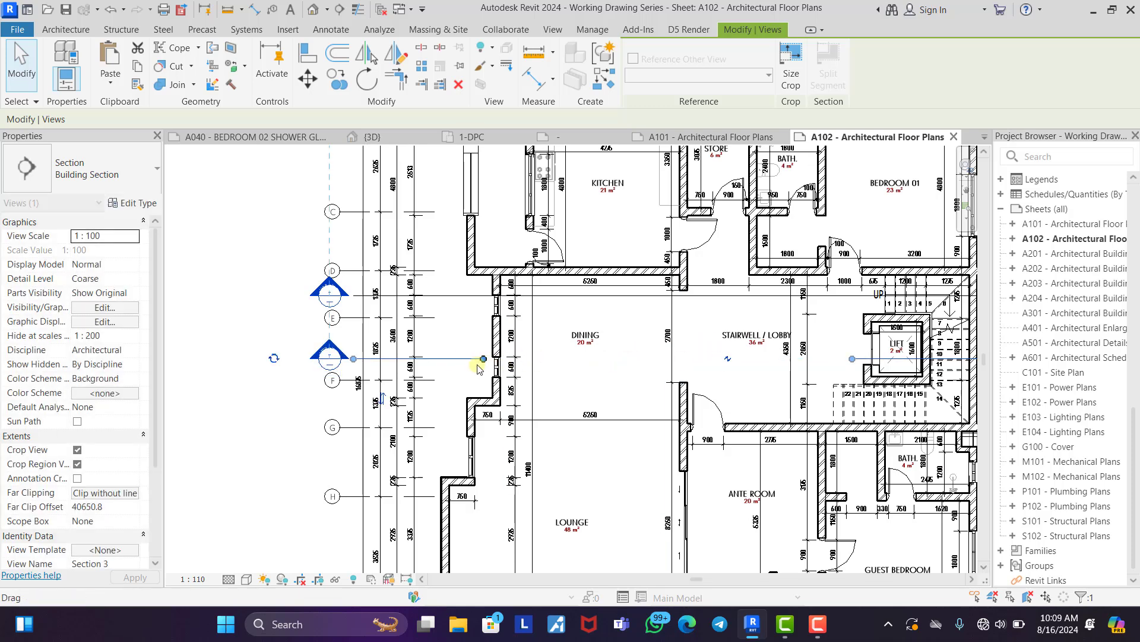
scroll(487, 362, down, 5)
scroll(669, 367, up, 5)
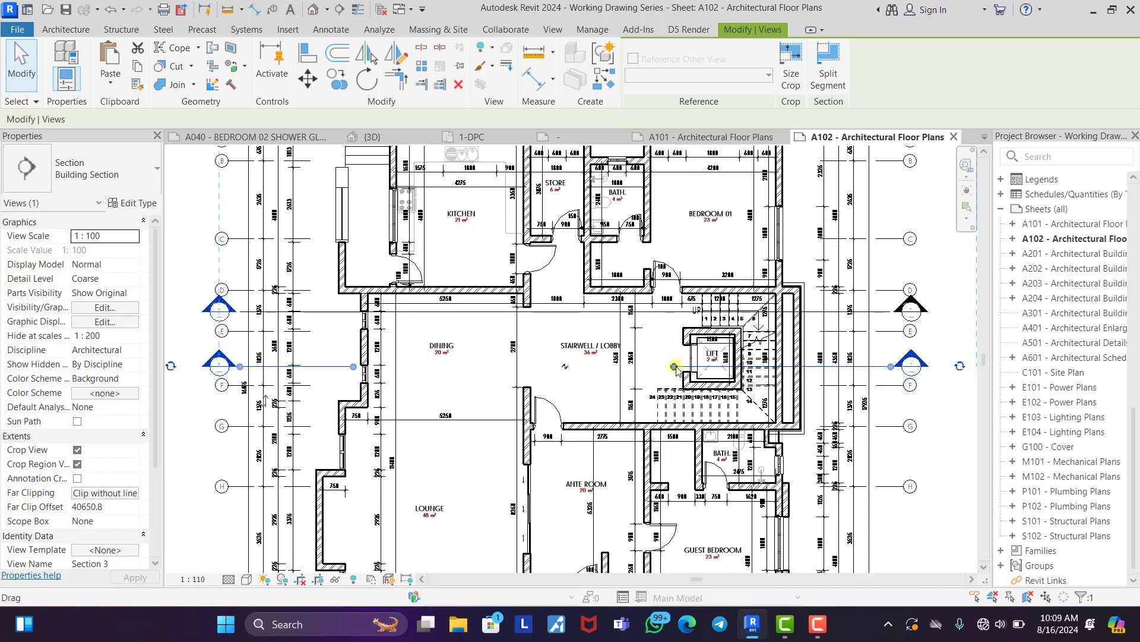
drag(672, 366, 808, 367)
Break the upper horizontal section line through the dining room and stairwell, and pull its segment ends back to the building's outer walls.
click(567, 311)
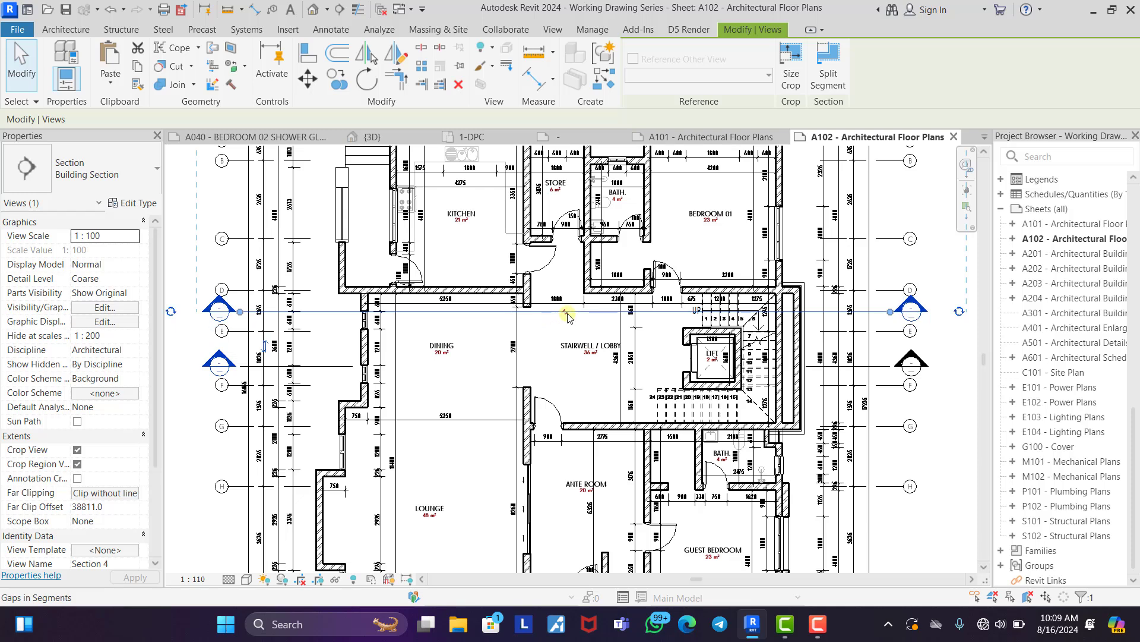
click(566, 311)
drag(678, 312, 813, 319)
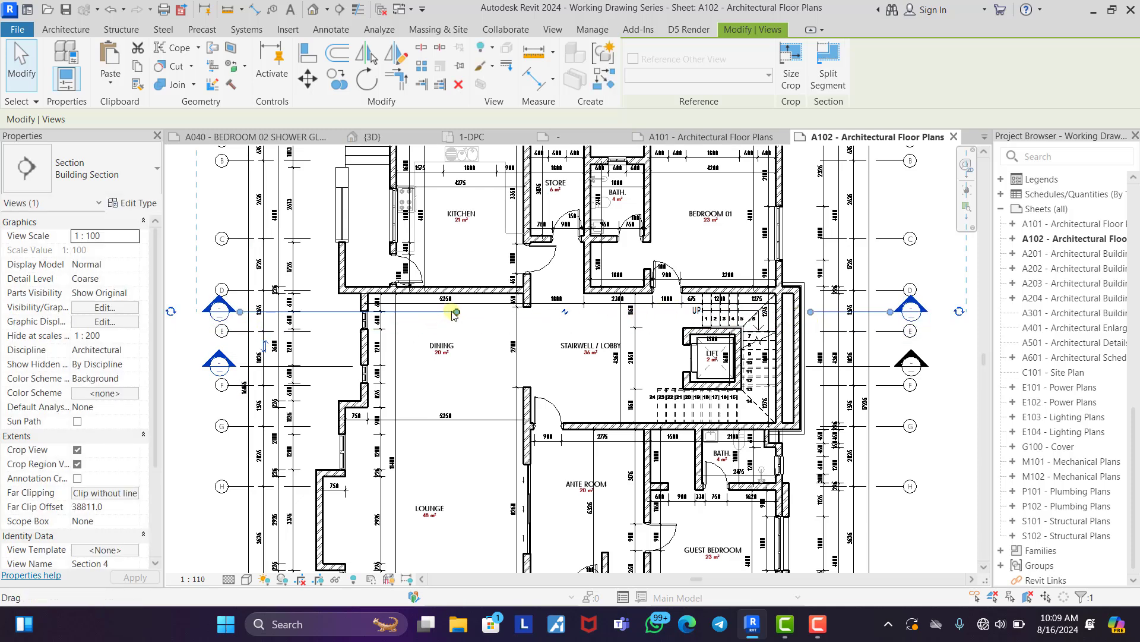
drag(457, 312, 352, 320)
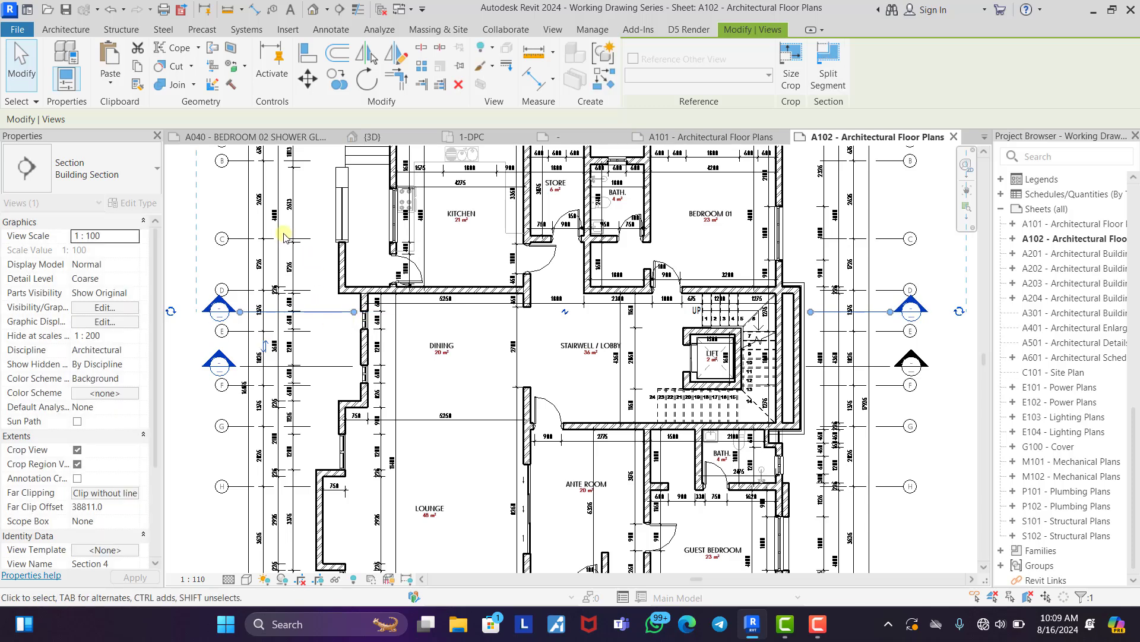
click(229, 207)
Adjust the heads of the two vertical section lines below the plan so they sit slightly higher and level with each other.
scroll(364, 192, down, 3)
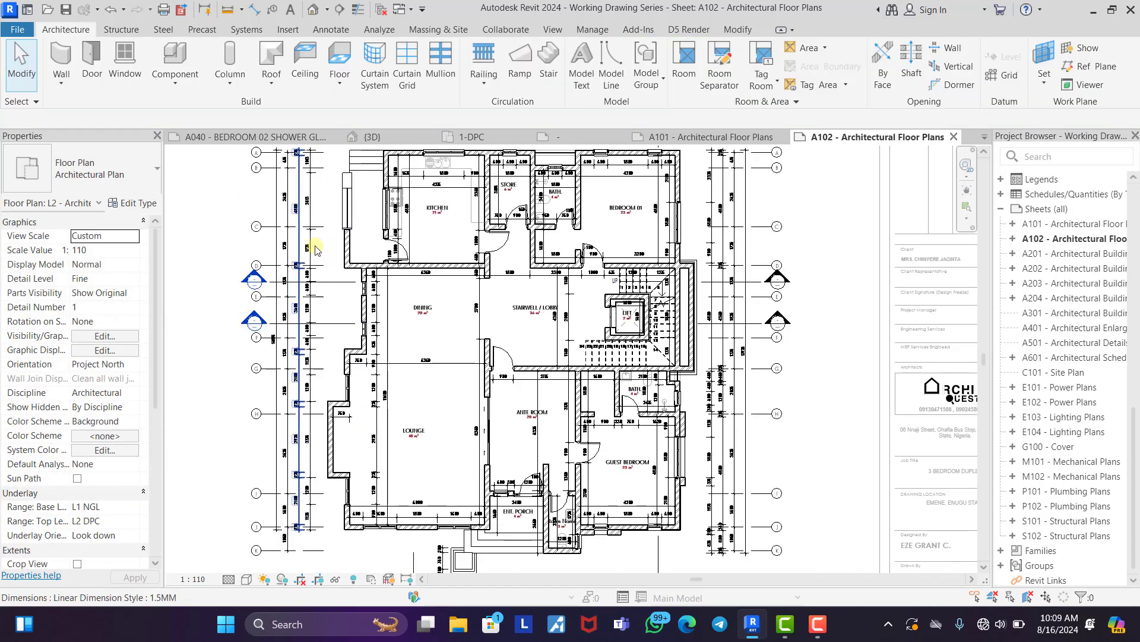
scroll(443, 241, down, 2)
middle_drag(439, 243, 454, 257)
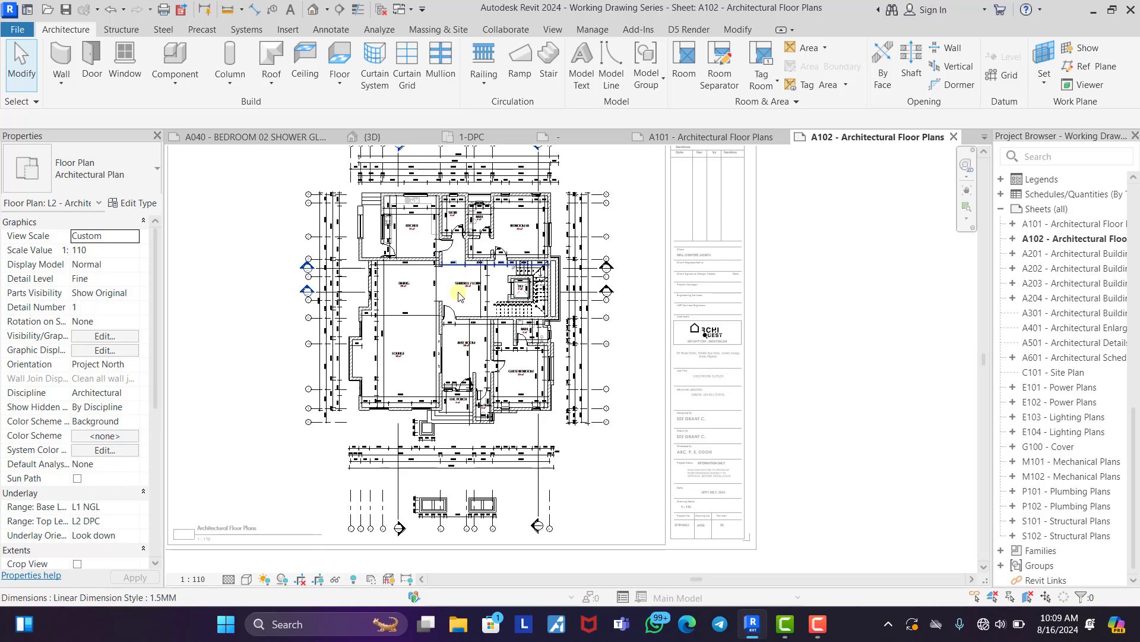
scroll(388, 517, up, 1)
scroll(388, 520, up, 3)
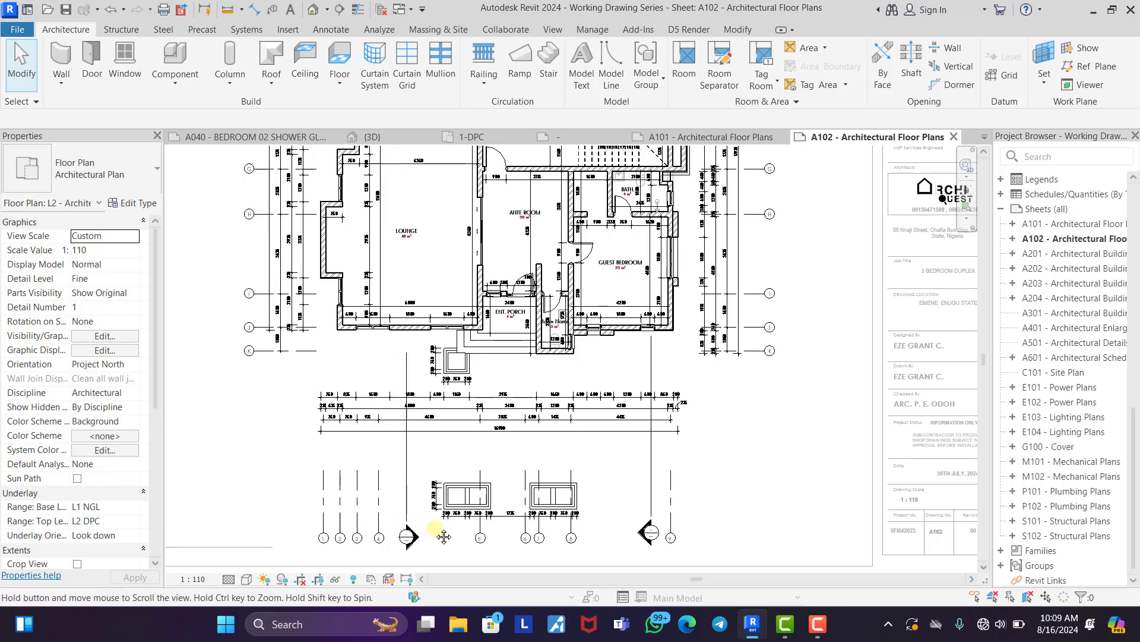
click(378, 496)
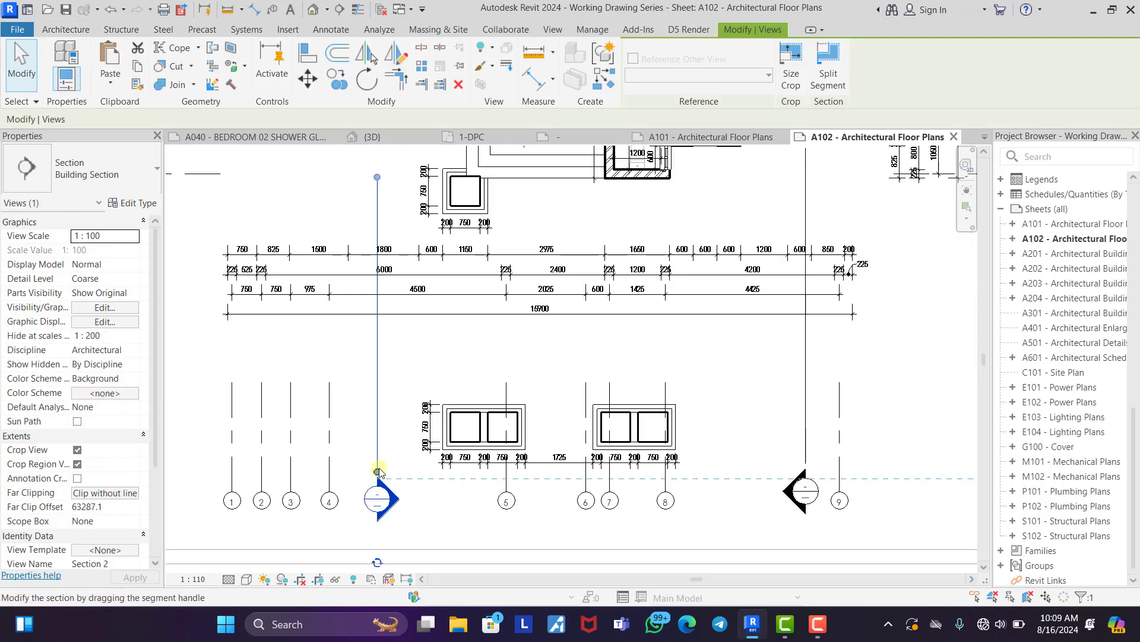
key(Escape)
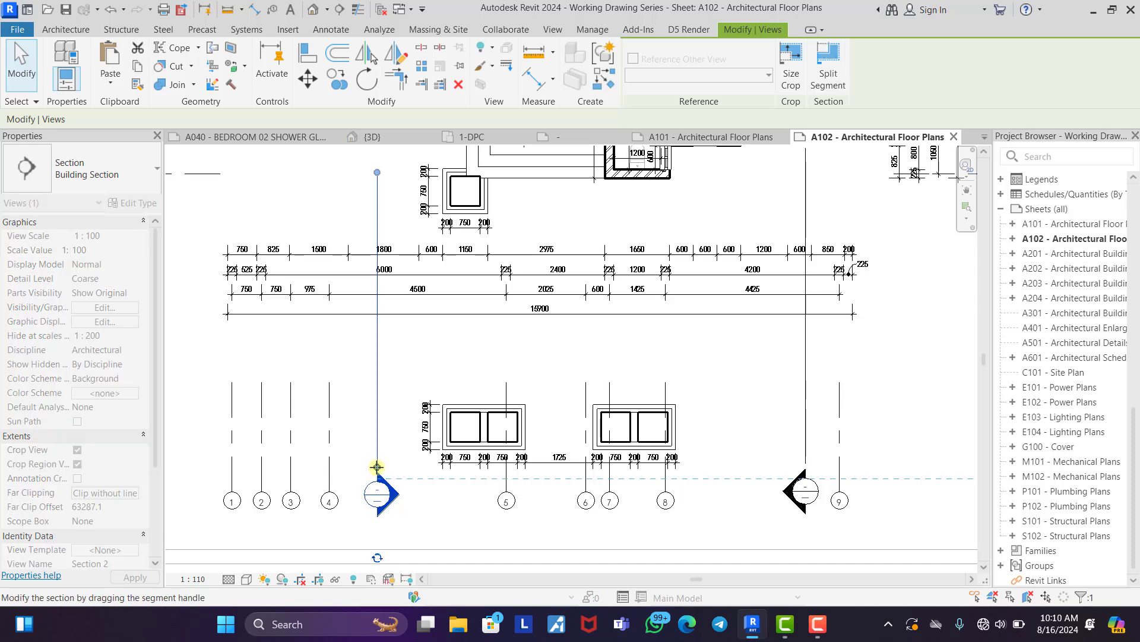
click(809, 468)
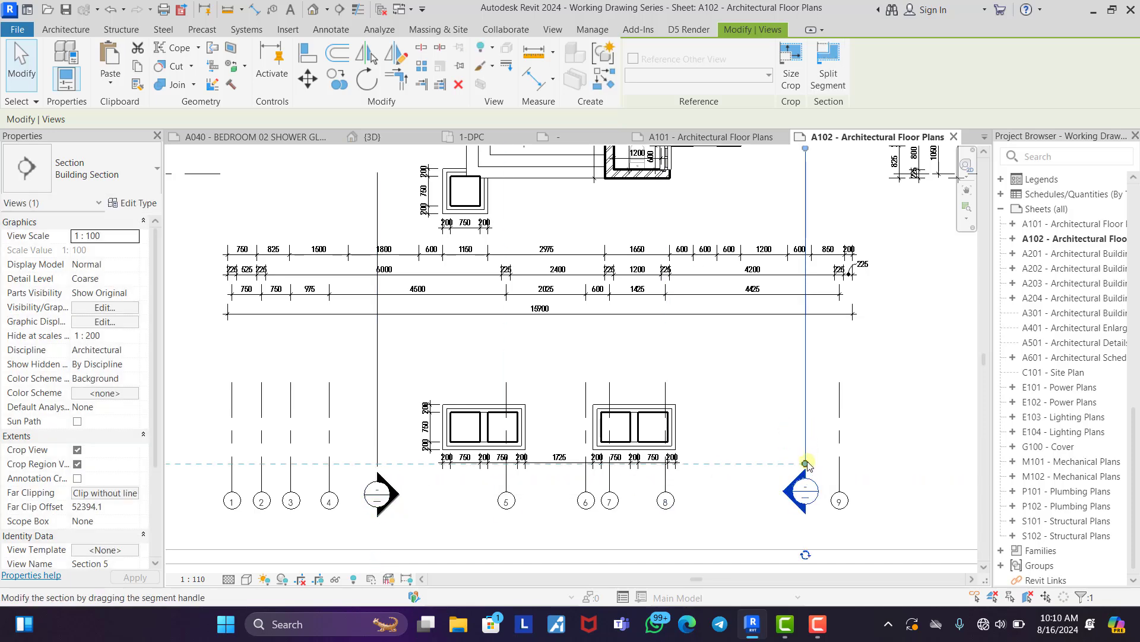
drag(807, 461, 798, 460)
click(772, 448)
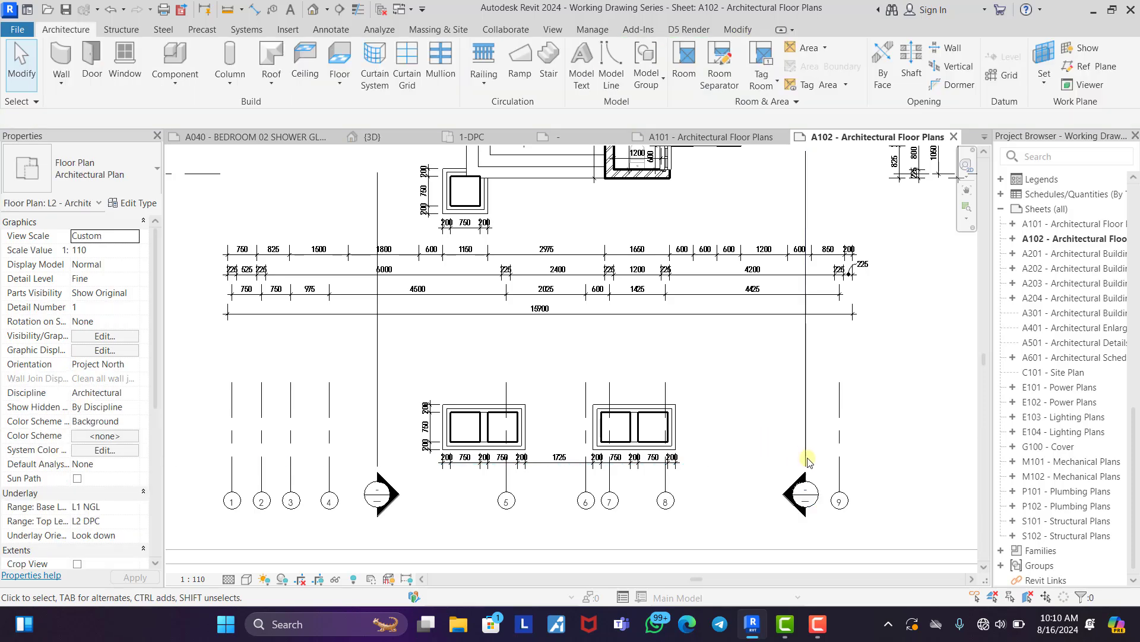
Raise the row of grid bubbles 1 to 9 below the plan to line up with the section heads.
click(841, 485)
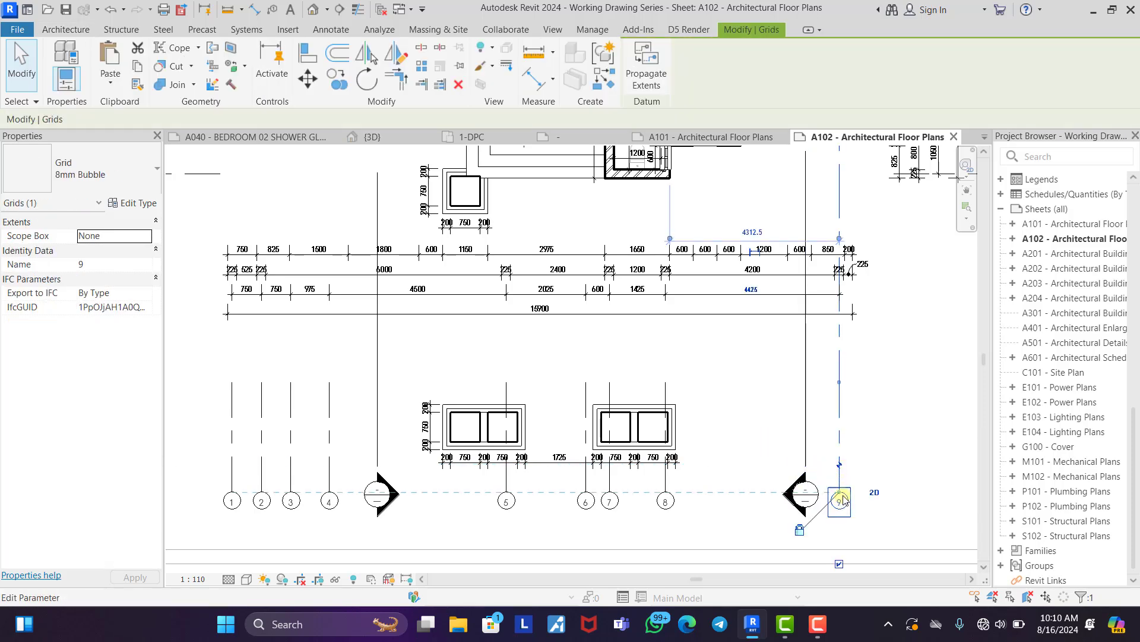
drag(840, 492, 829, 484)
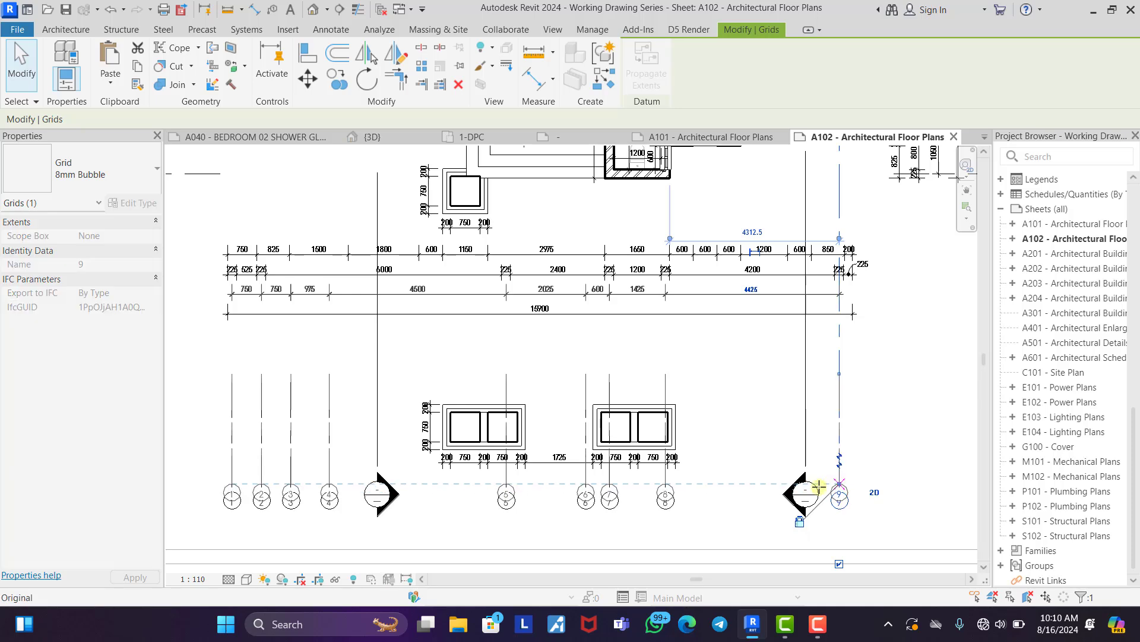
click(748, 418)
scroll(489, 429, down, 5)
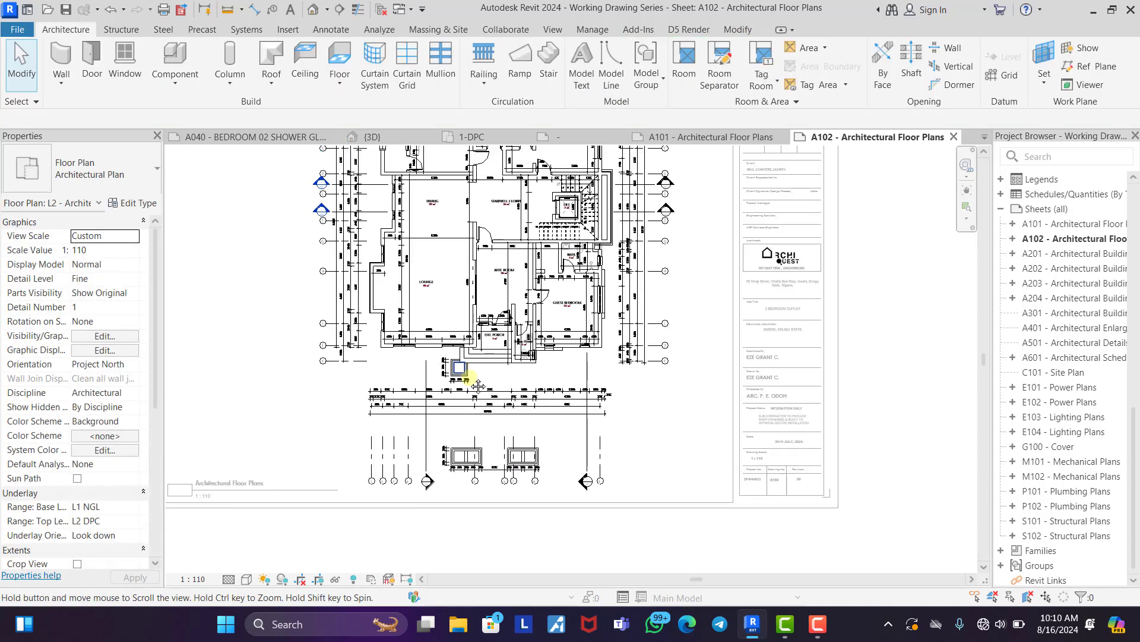
scroll(498, 375, down, 2)
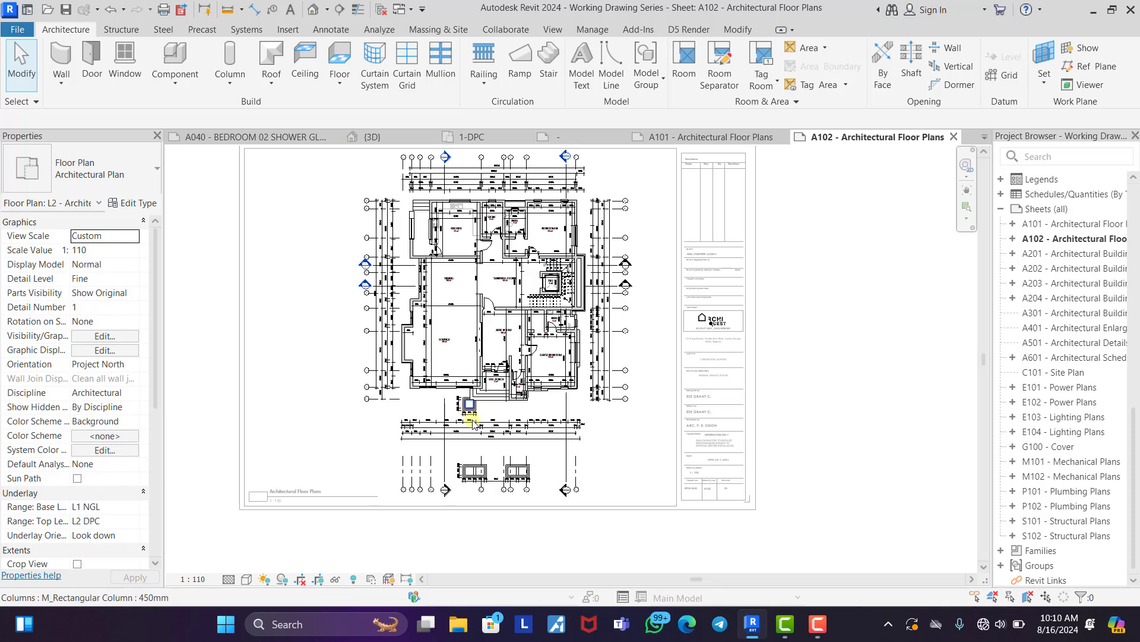
Dismiss the save reminder and start an aligned dimension string across the depth of the double column base by grids 7 and 8.
click(739, 31)
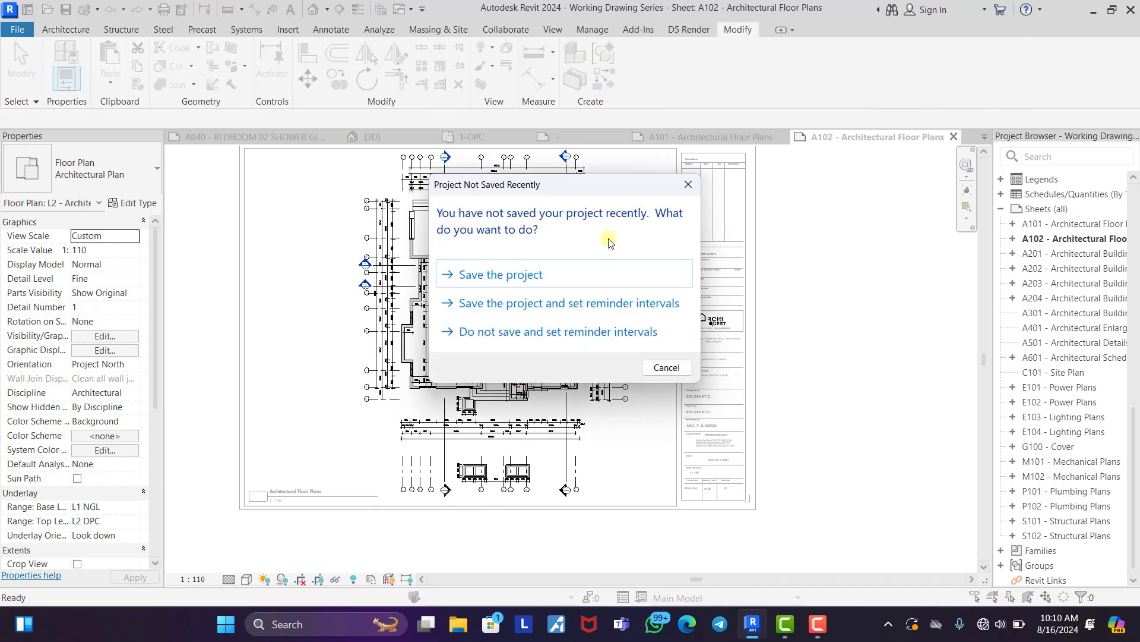
click(689, 184)
key(d)
key(i)
scroll(497, 409, up, 5)
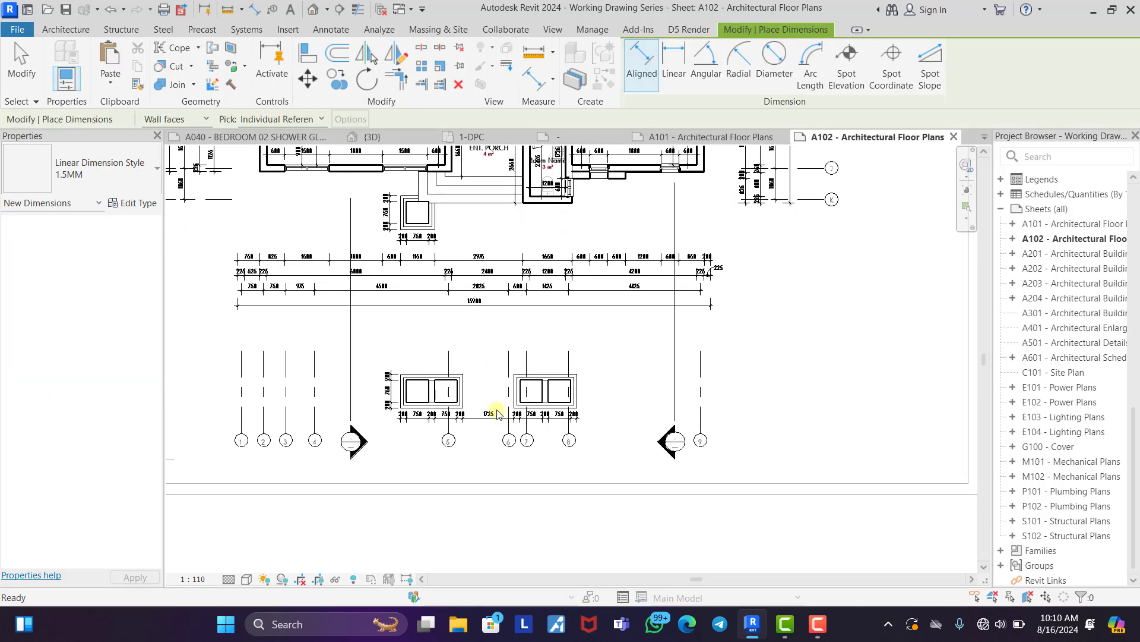
scroll(542, 380, up, 3)
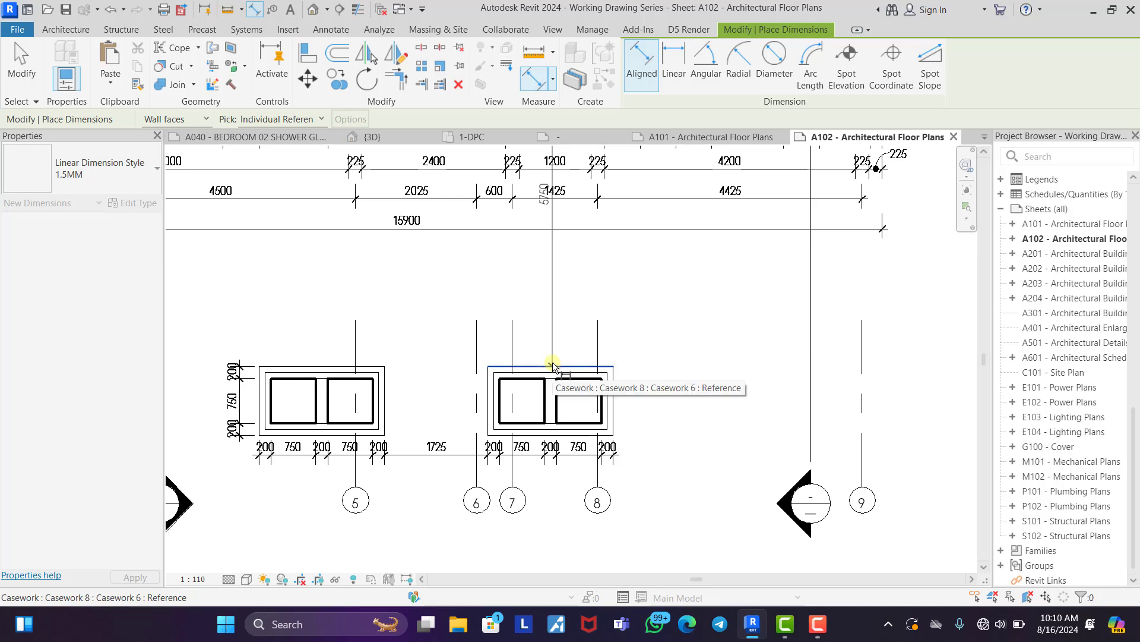
scroll(553, 365, up, 3)
click(585, 369)
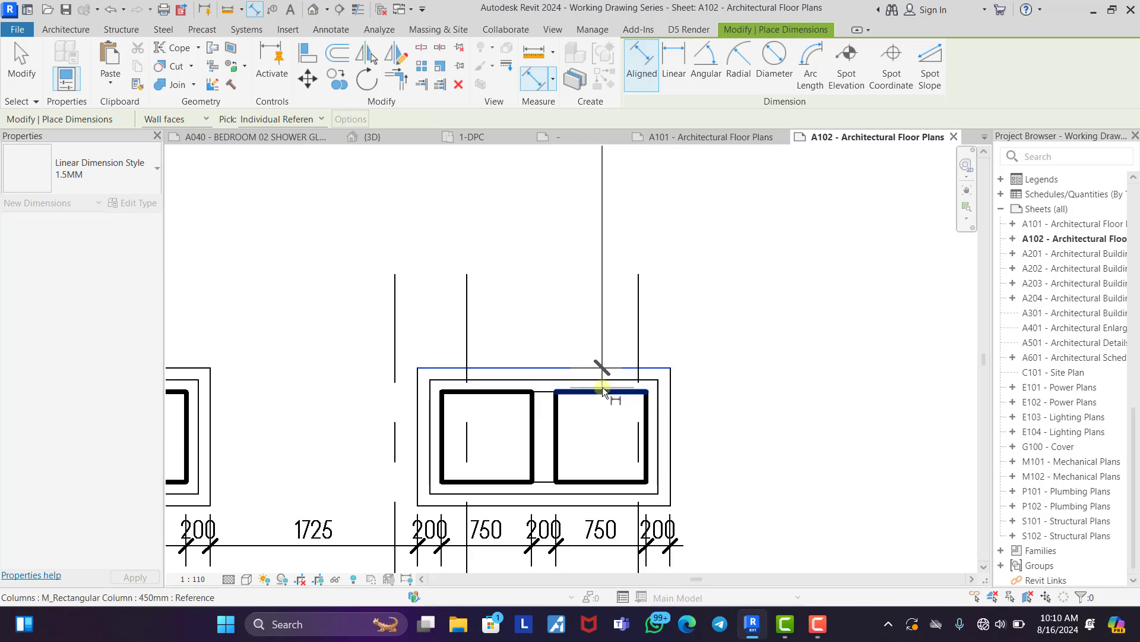
click(601, 481)
click(601, 504)
Extend the dimension string to the toilet's outer wall and the guest bedroom's projecting wall face, place it, and end the dimension command.
scroll(598, 505, down, 3)
scroll(597, 505, down, 2)
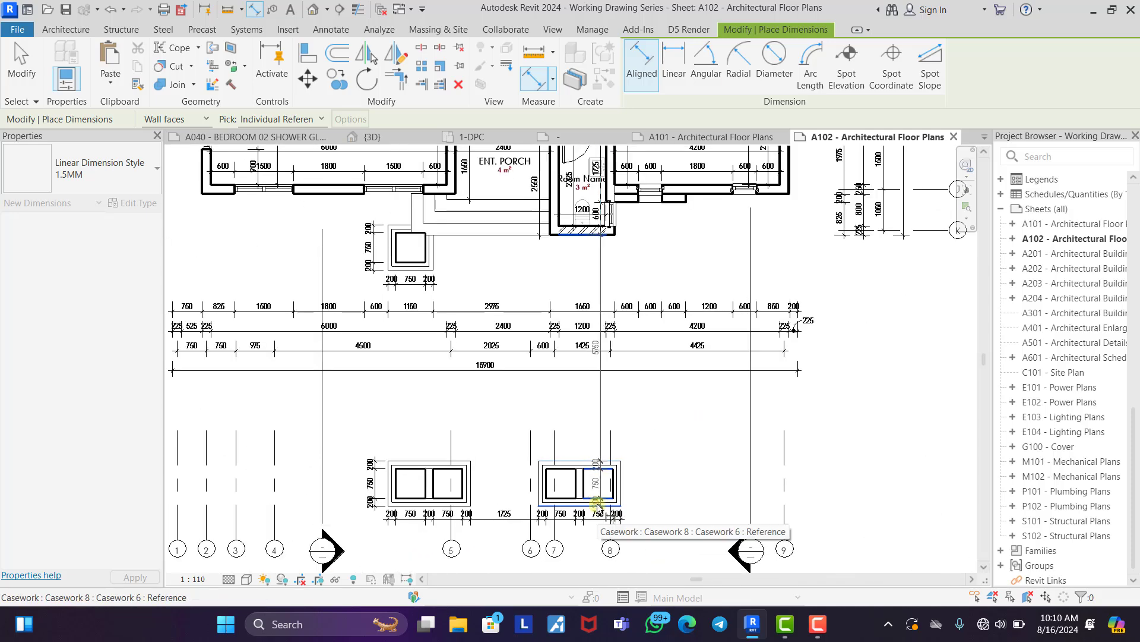
scroll(635, 185, up, 4)
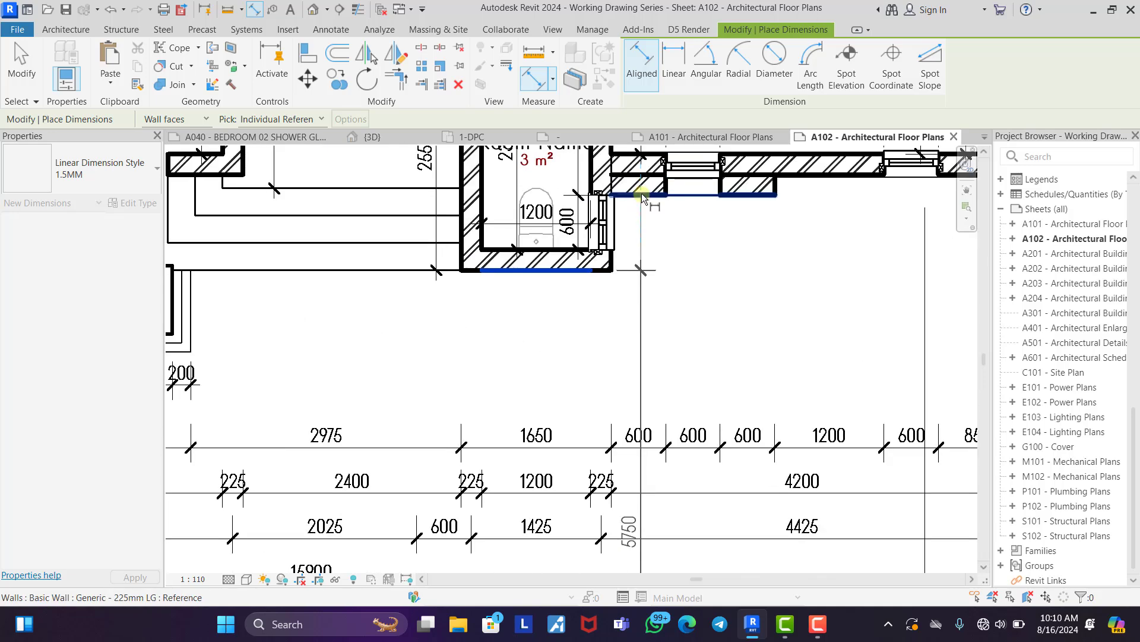
click(641, 191)
scroll(648, 231, down, 4)
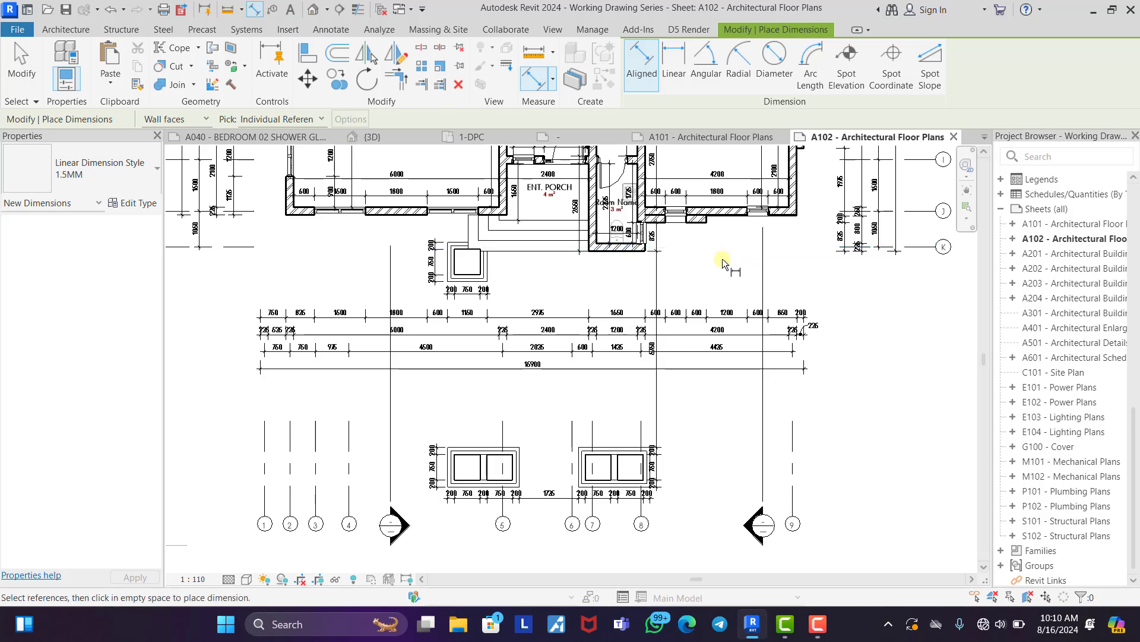
right_click(724, 261)
click(730, 267)
right_click(732, 266)
click(747, 275)
Place an aligned dimension across the width of the porch beside the kitchen, between the inner faces of its side walls.
scroll(587, 377, down, 2)
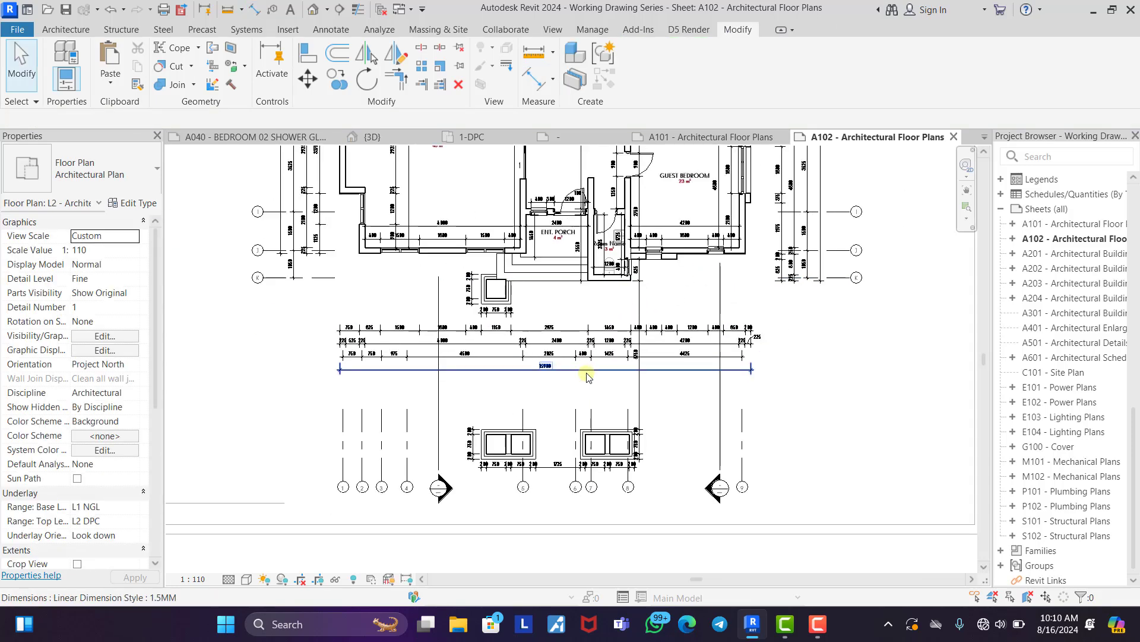
scroll(550, 366, down, 2)
middle_drag(548, 300, 544, 388)
middle_drag(534, 257, 533, 311)
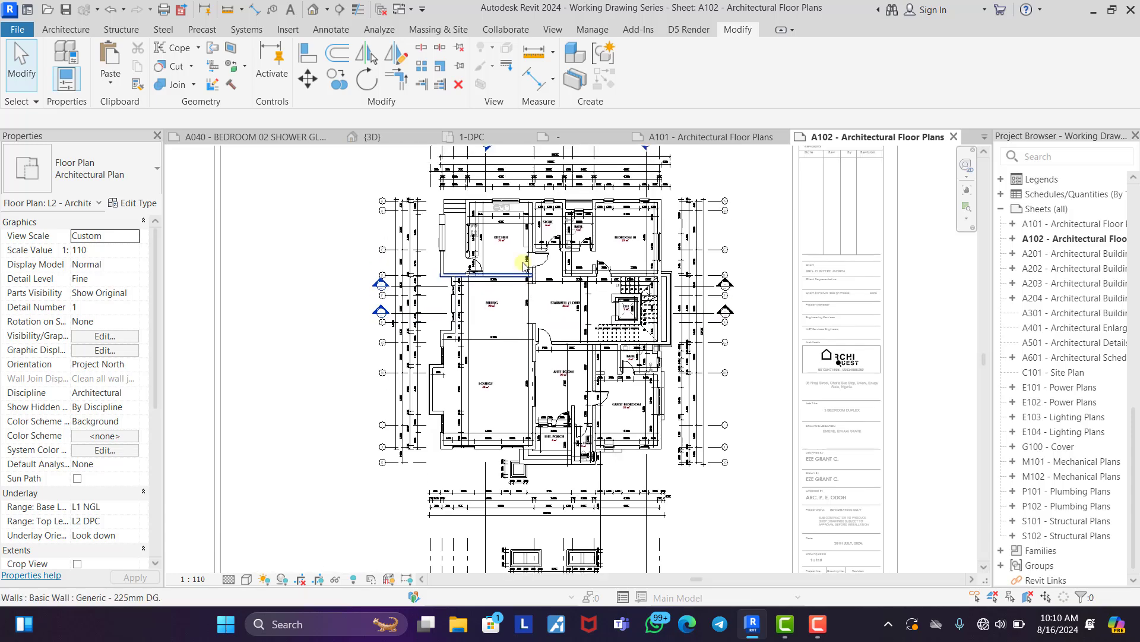
scroll(525, 263, down, 1)
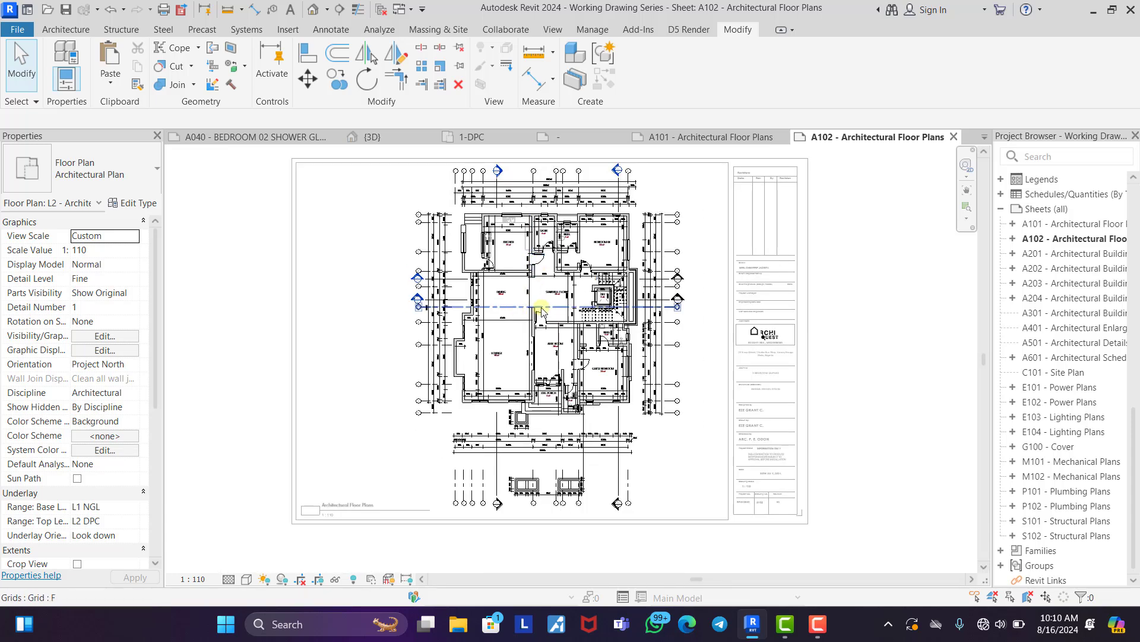
scroll(482, 223, up, 3)
scroll(481, 221, up, 1)
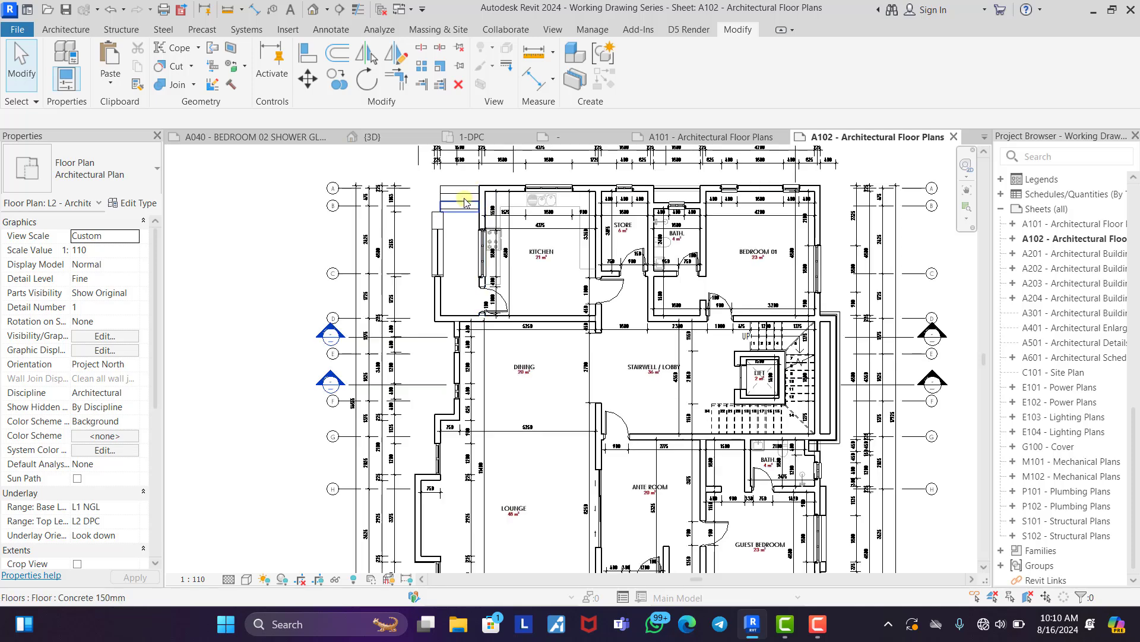
scroll(465, 198, up, 2)
scroll(464, 265, up, 1)
click(532, 80)
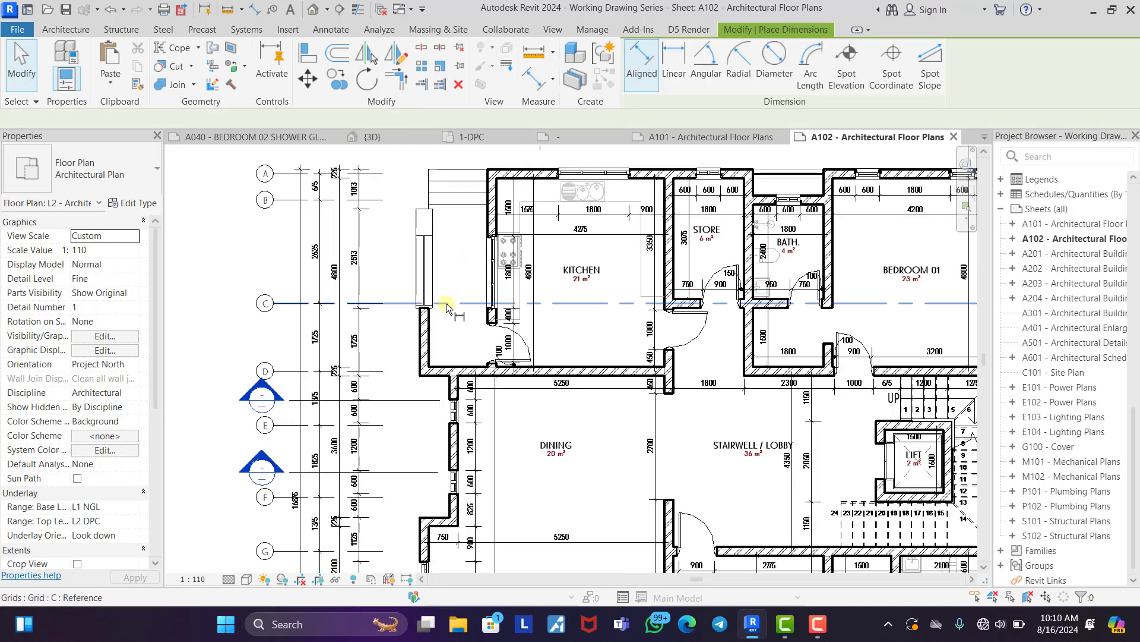
scroll(415, 332, up, 3)
click(533, 325)
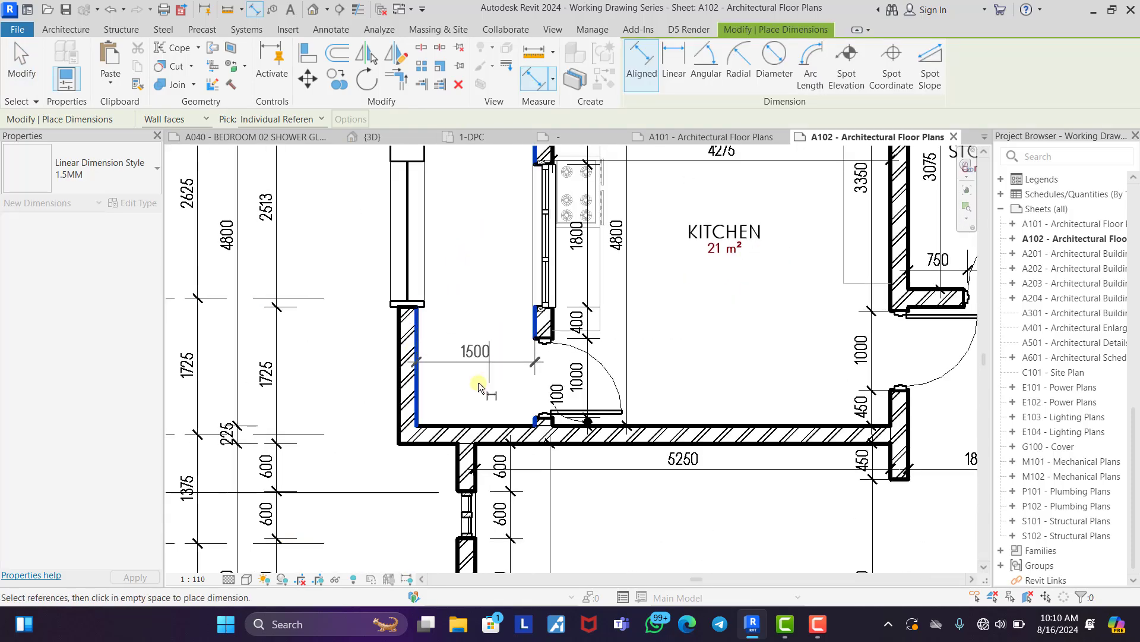
click(453, 324)
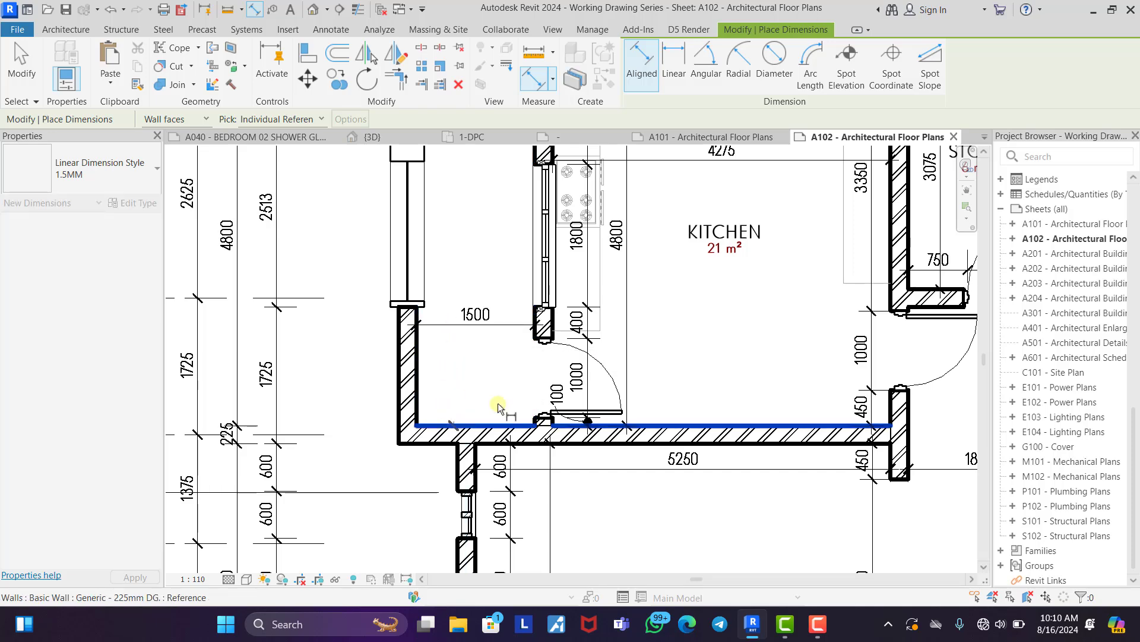
Start an aligned dimension string along the kitchen porch's depth, referencing the porch floor edge, side wall end and both faces of the pier.
middle_drag(501, 333, 498, 450)
click(466, 219)
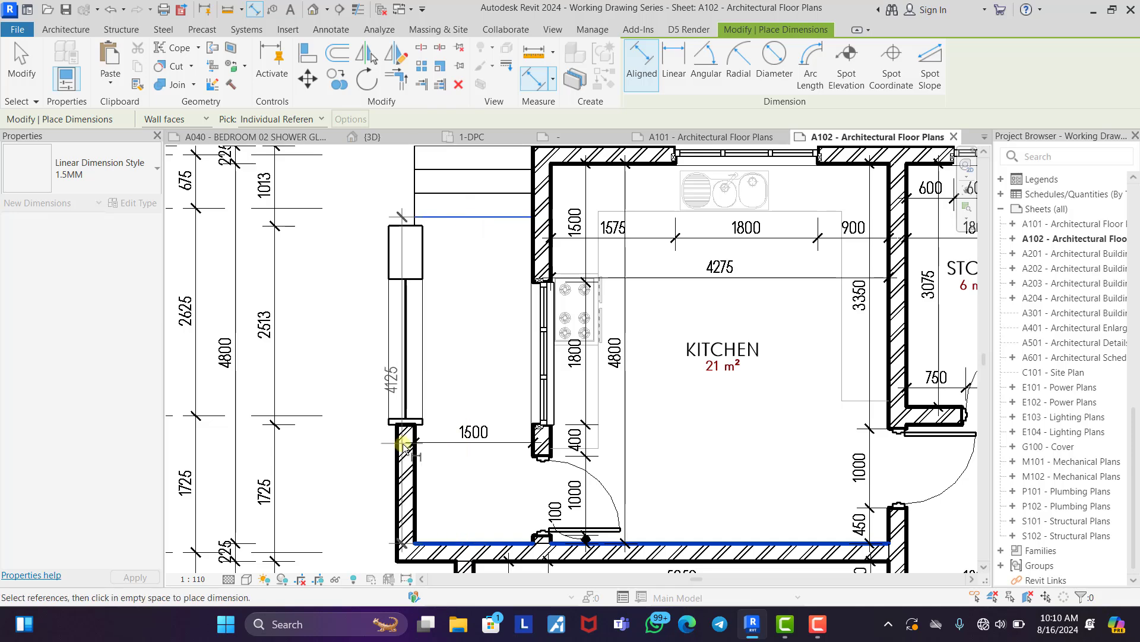
scroll(404, 445, up, 3)
click(409, 418)
scroll(411, 409, down, 4)
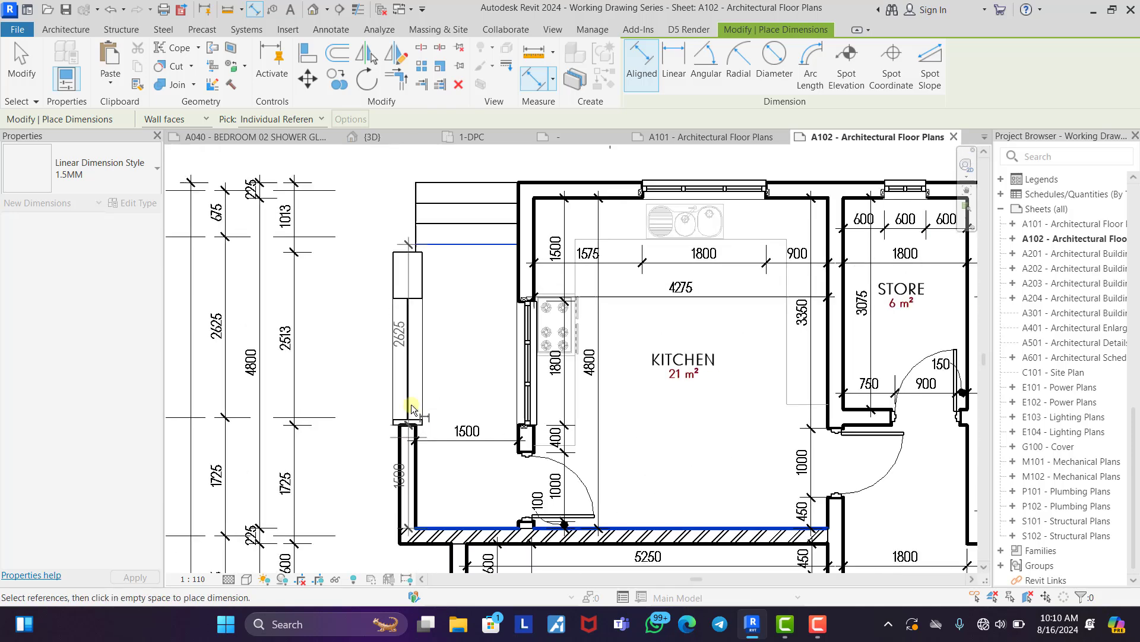
scroll(413, 285, up, 2)
click(416, 259)
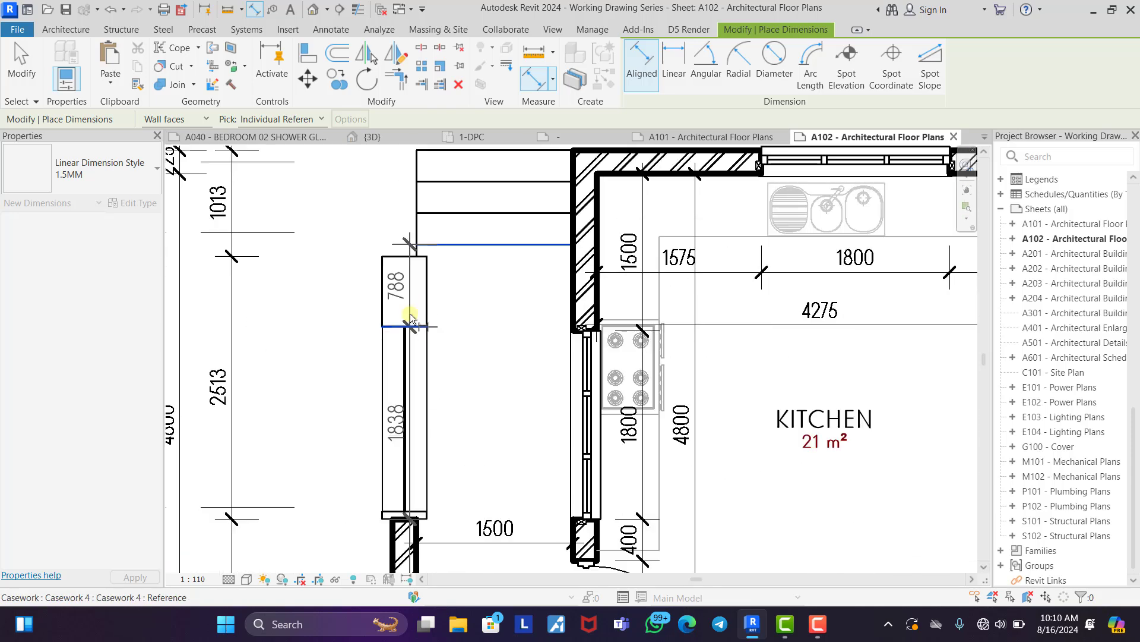
click(417, 263)
Extend the porch dimension string to the outermost step edge, place it beside the kitchen wall, and end the dimension command.
scroll(467, 283, down, 2)
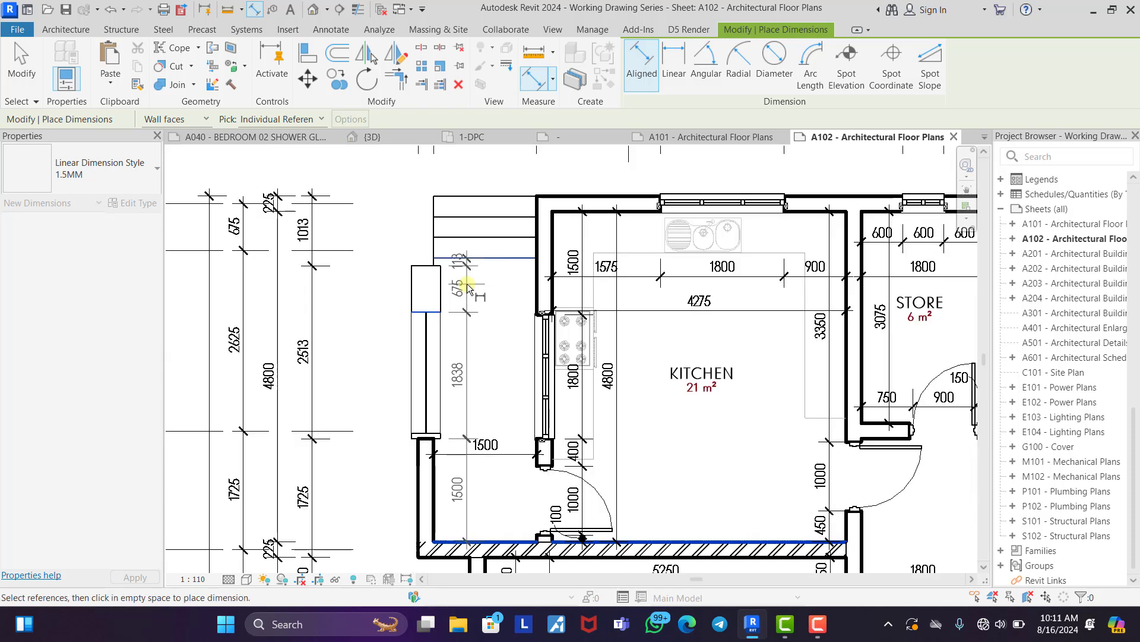
click(497, 194)
scroll(511, 293, up, 2)
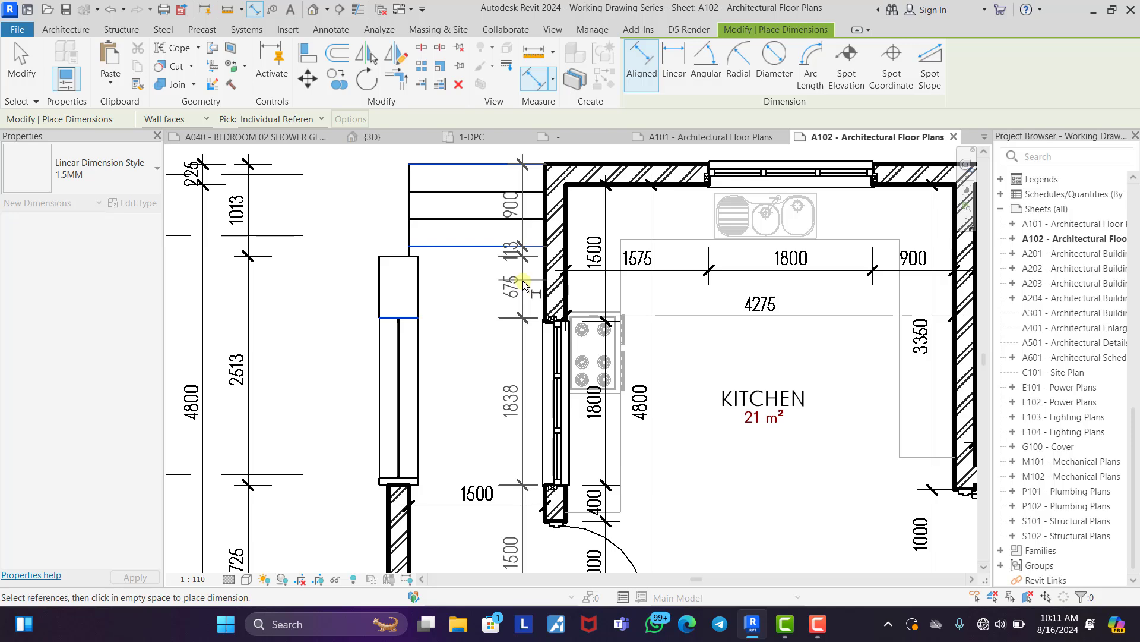
click(522, 284)
scroll(363, 162, down, 2)
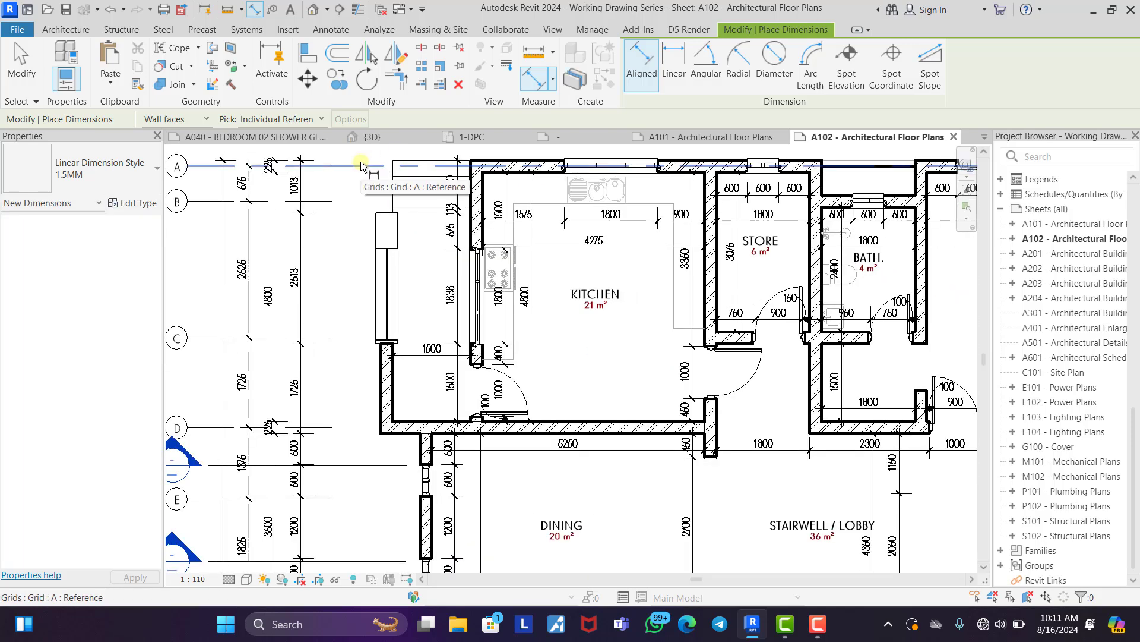
right_click(367, 177)
click(371, 184)
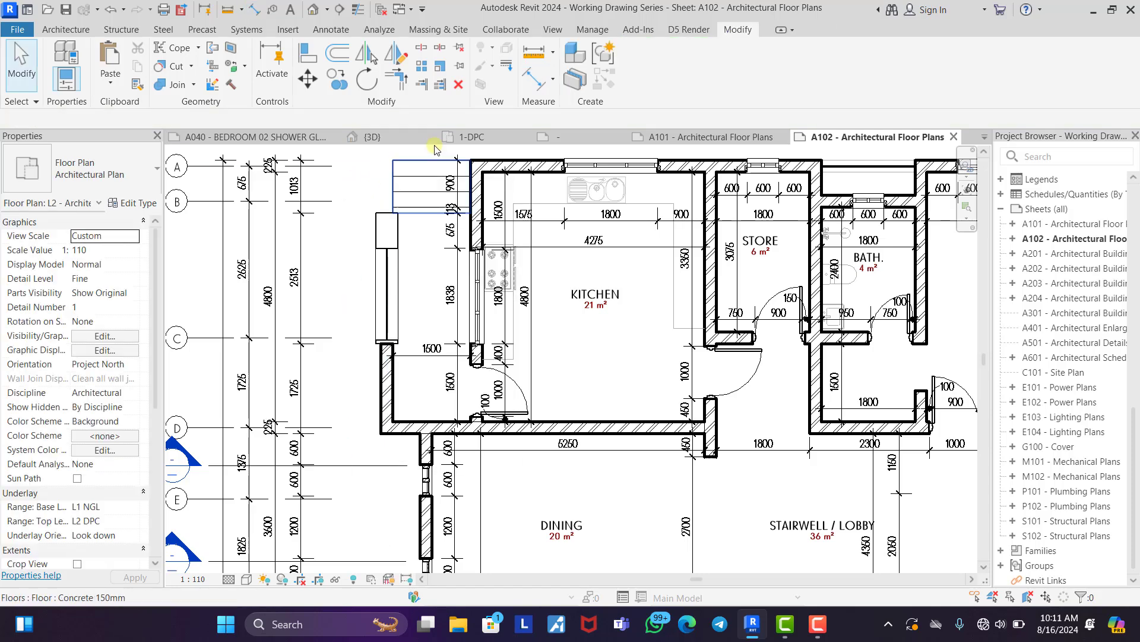
Place a second aligned dimension string for the porch's overall clear depth and the run of its steps, and end the command.
key(d)
key(i)
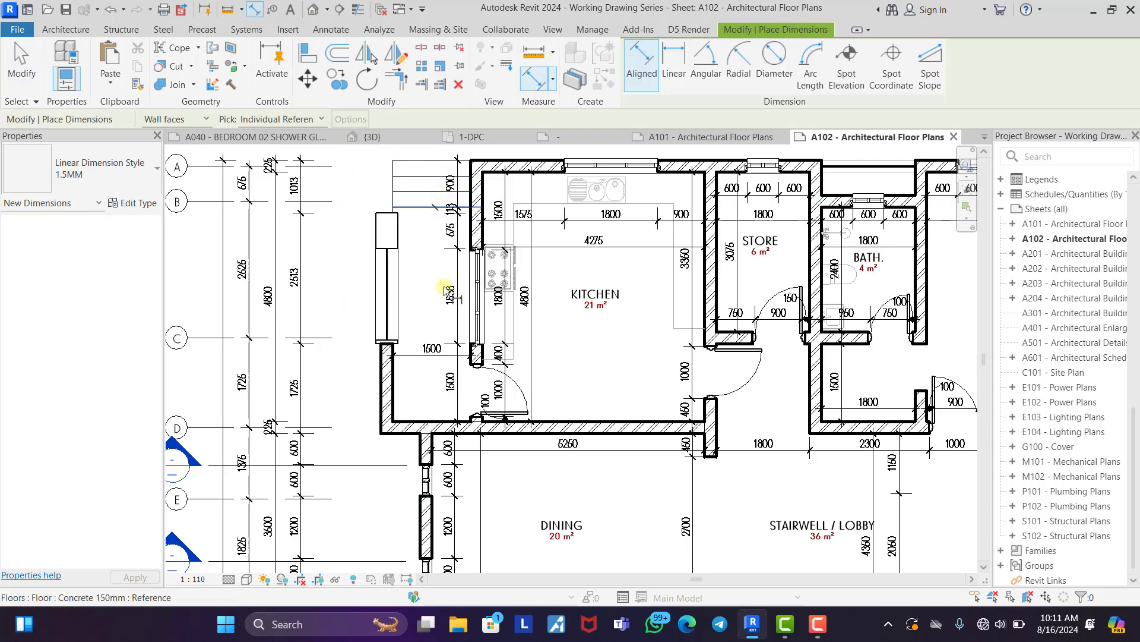
click(432, 422)
click(433, 164)
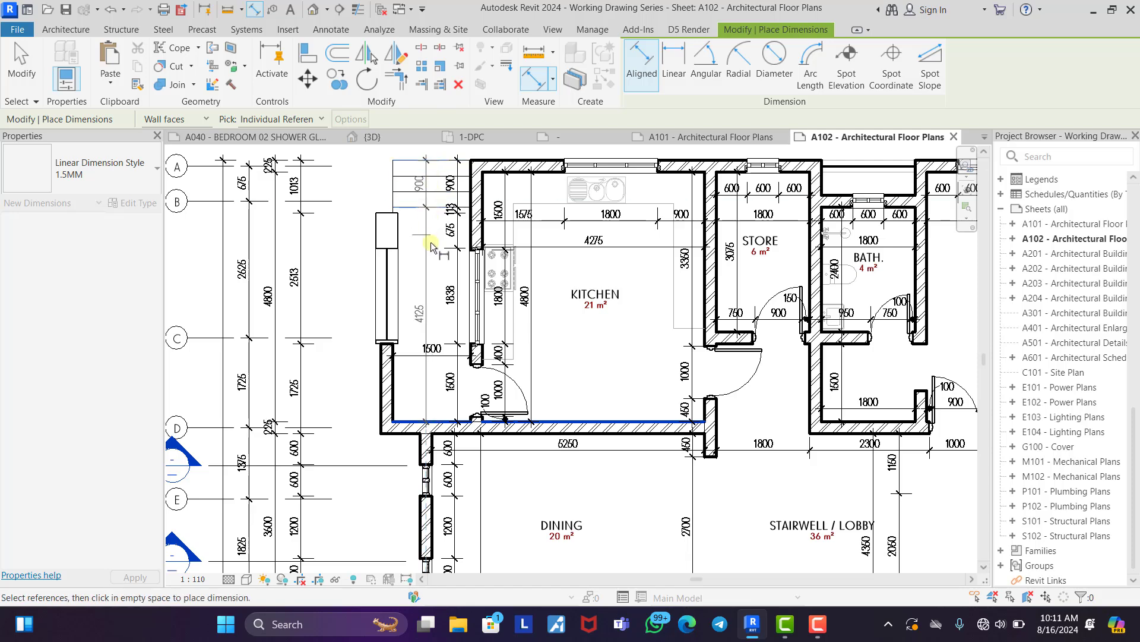
click(431, 259)
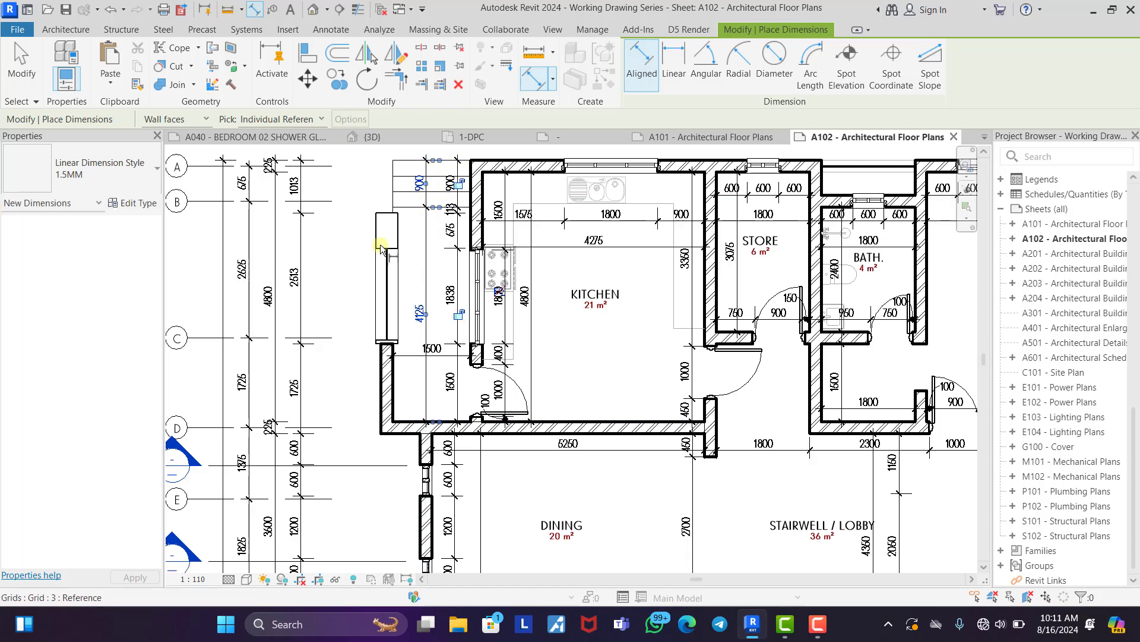
right_click(347, 172)
click(373, 187)
right_click(359, 184)
click(378, 194)
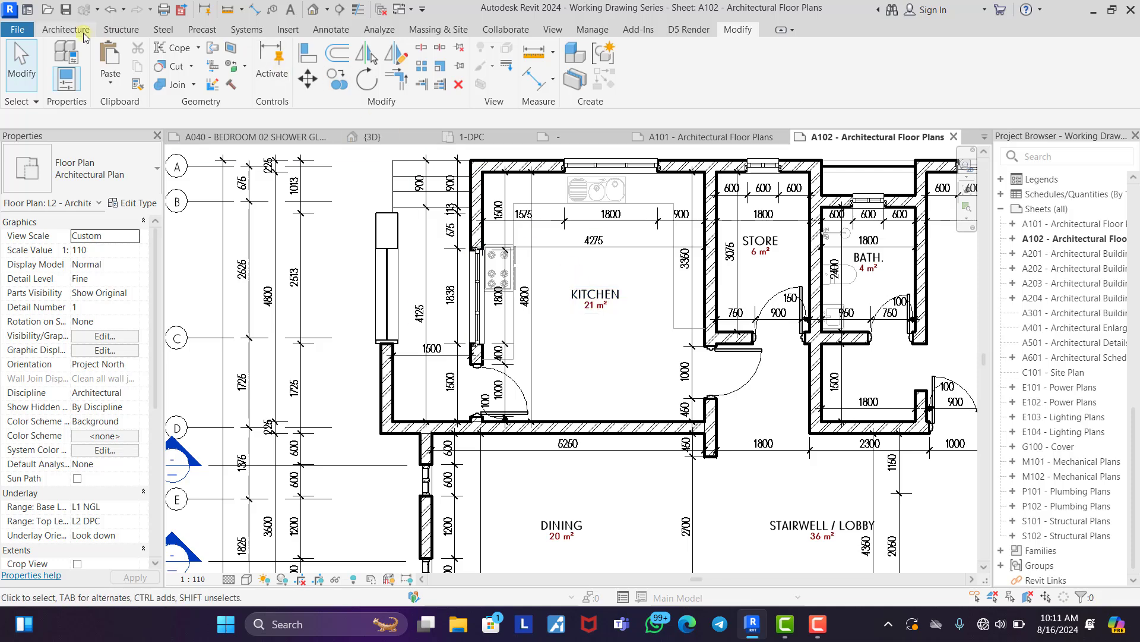
Draw a room separation line across the porch's open end, from the pier to the kitchen wall, and end the chain.
click(65, 30)
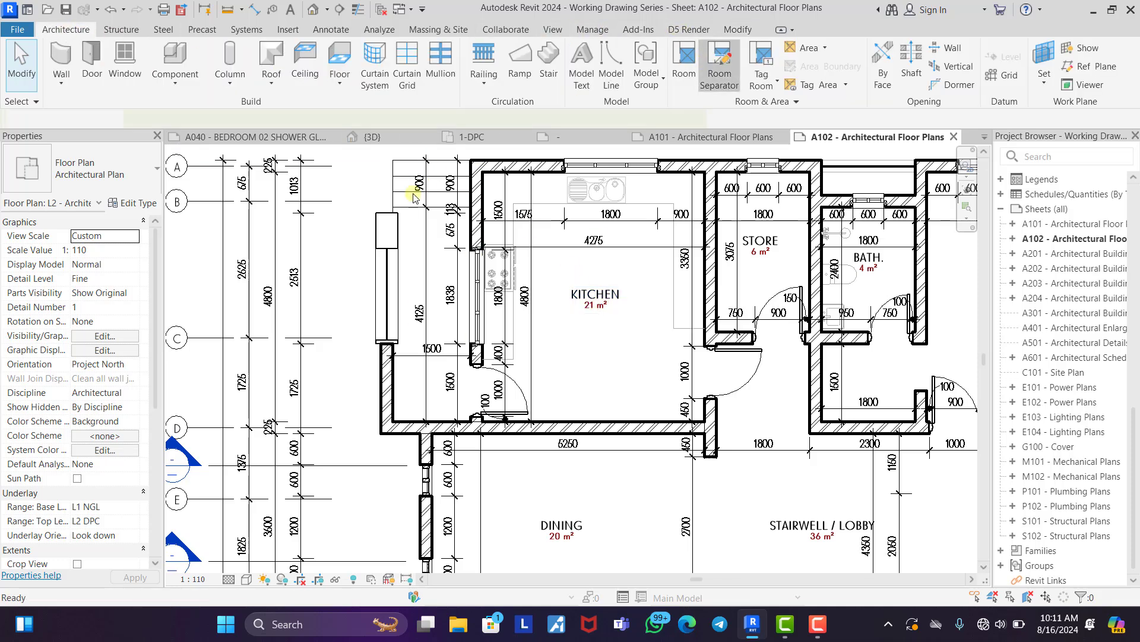
click(720, 66)
scroll(392, 203, up, 4)
click(392, 225)
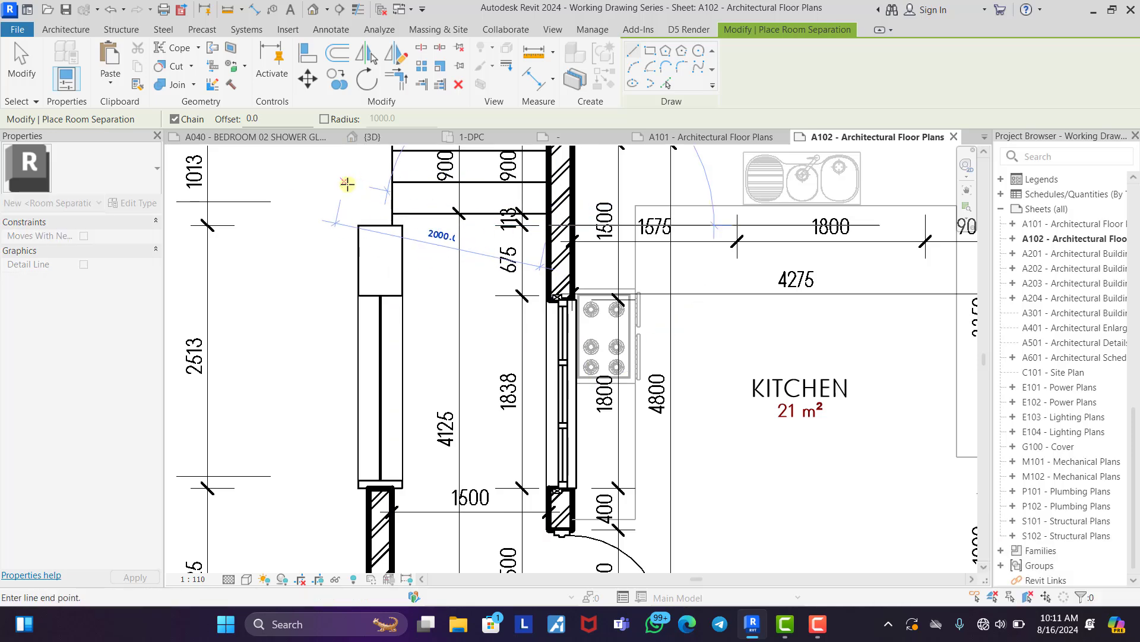
right_click(327, 189)
click(361, 198)
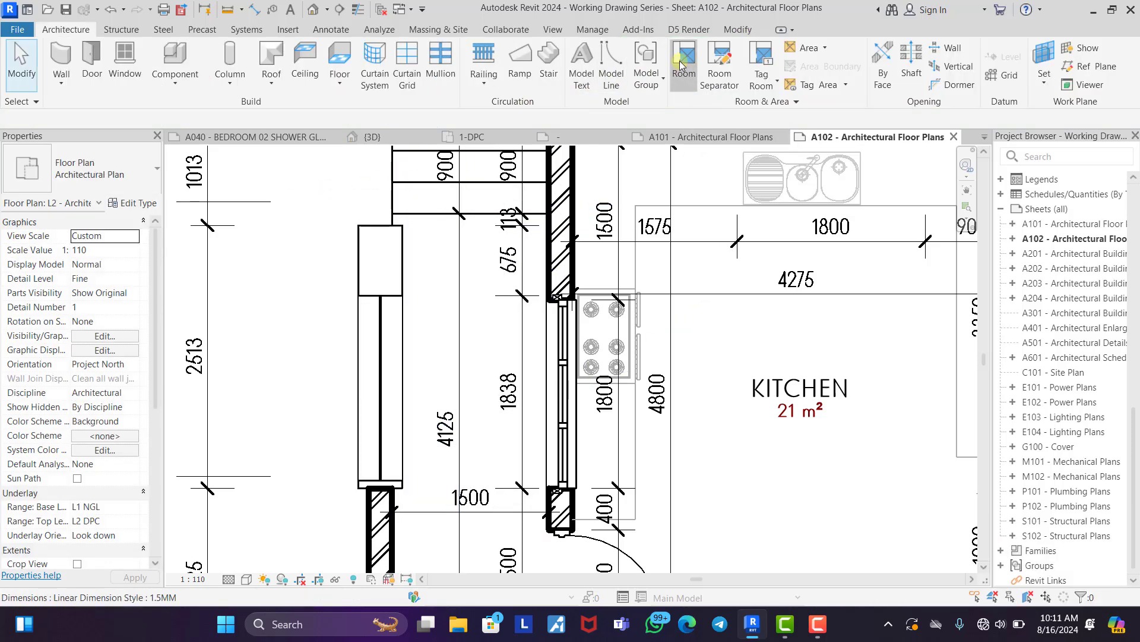
Place a tagged room in the porch beside the kitchen and name it VER.
key(r)
key(m)
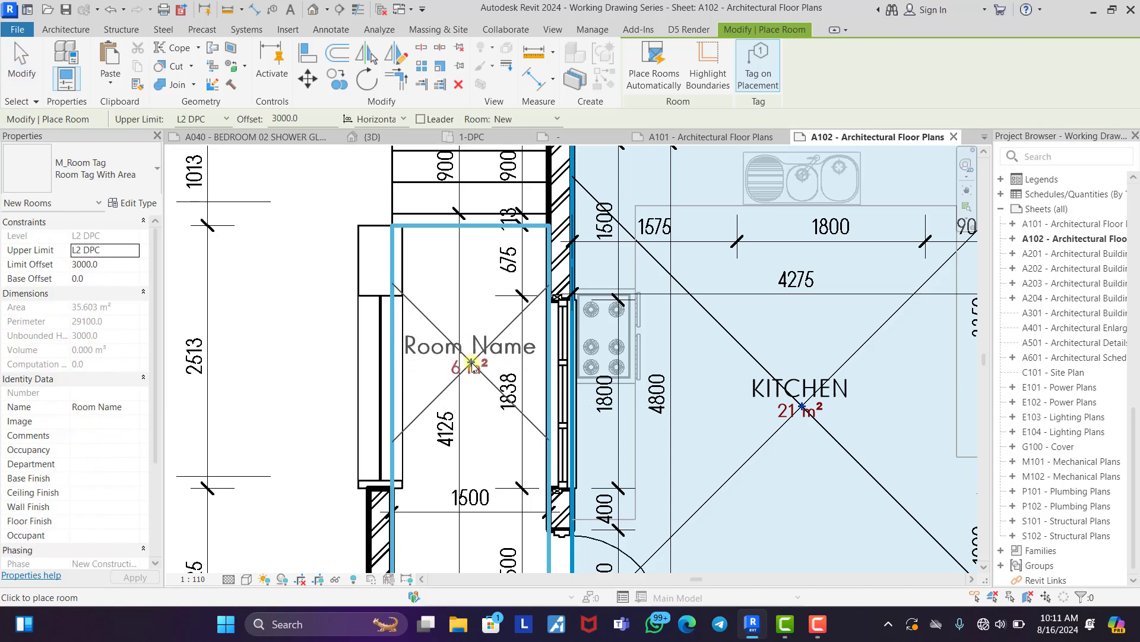
click(471, 360)
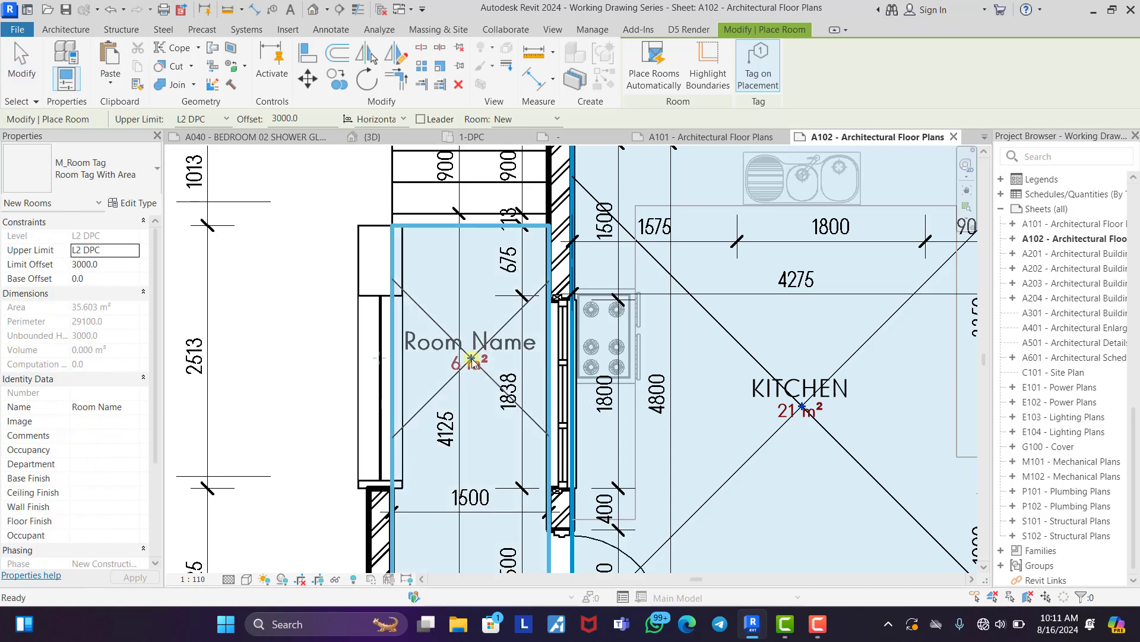
key(Escape)
double_click(488, 343)
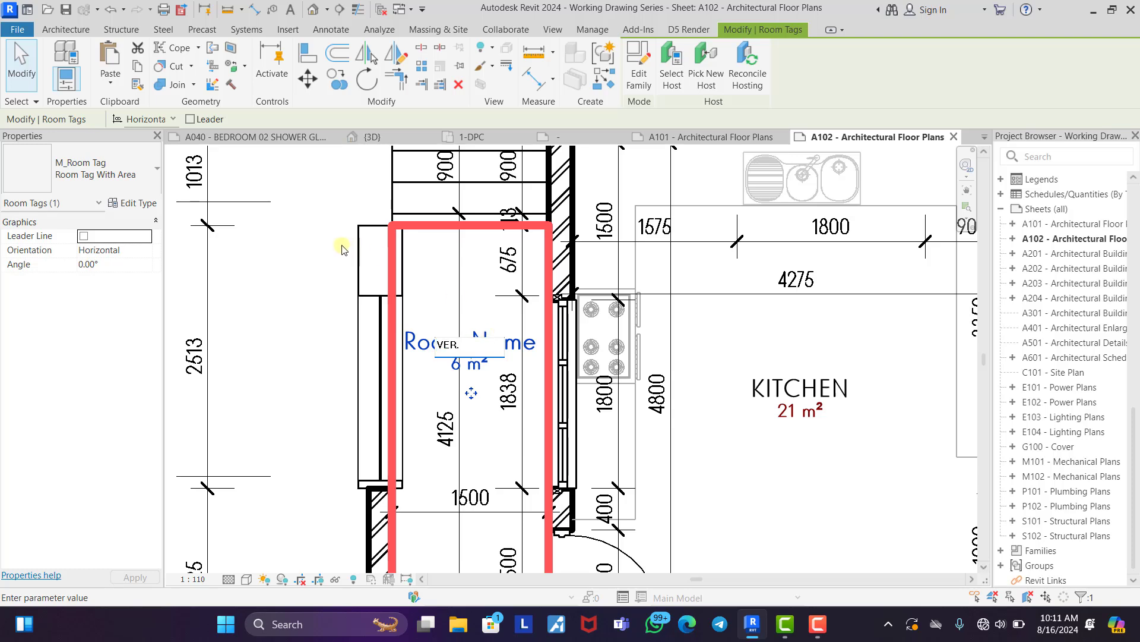
click(284, 234)
click(272, 239)
Draw a thin diagonal detail line across the recess outside the bathroom window between the store and Bedroom 01, and end the chain.
scroll(357, 252, down, 5)
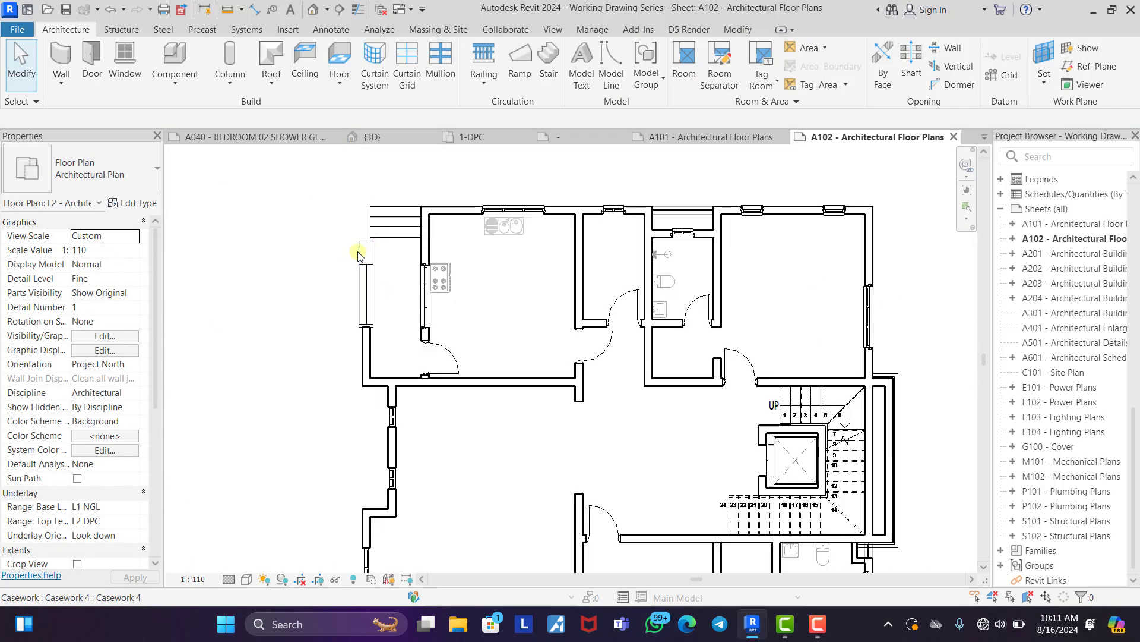
scroll(358, 254, down, 3)
middle_drag(542, 372, 532, 269)
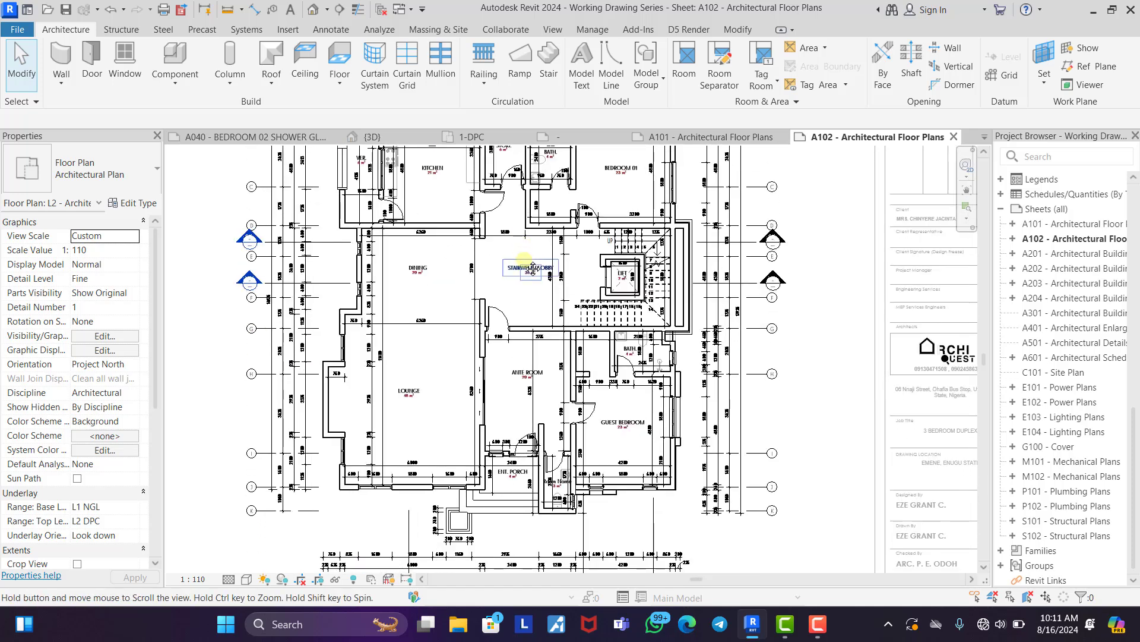
middle_drag(531, 270, 484, 368)
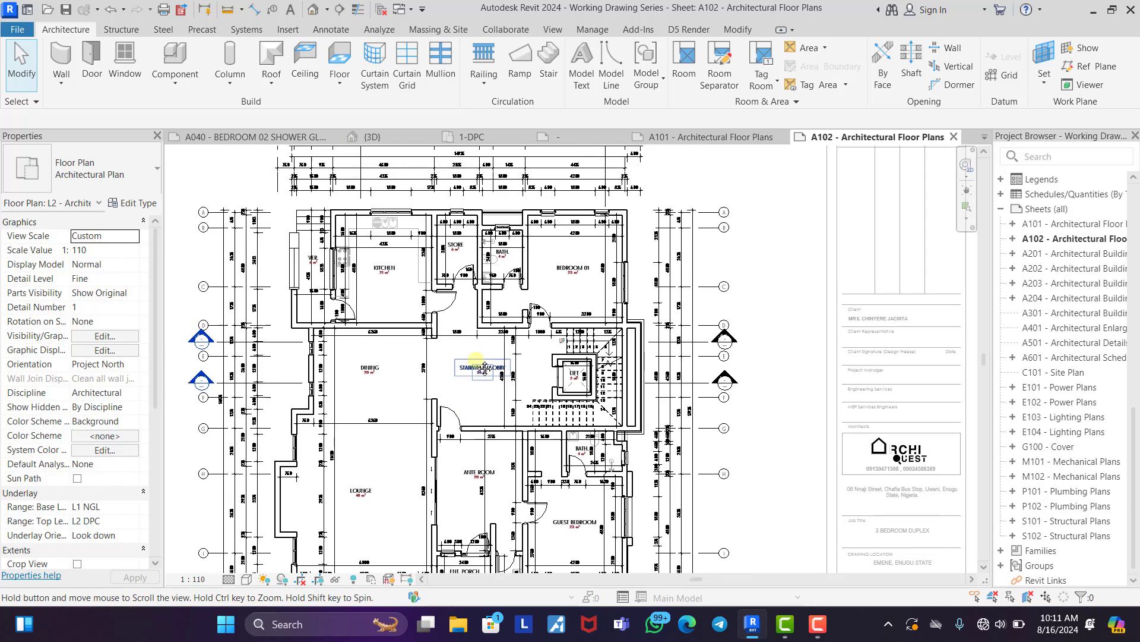
scroll(498, 203, up, 1)
scroll(497, 204, up, 3)
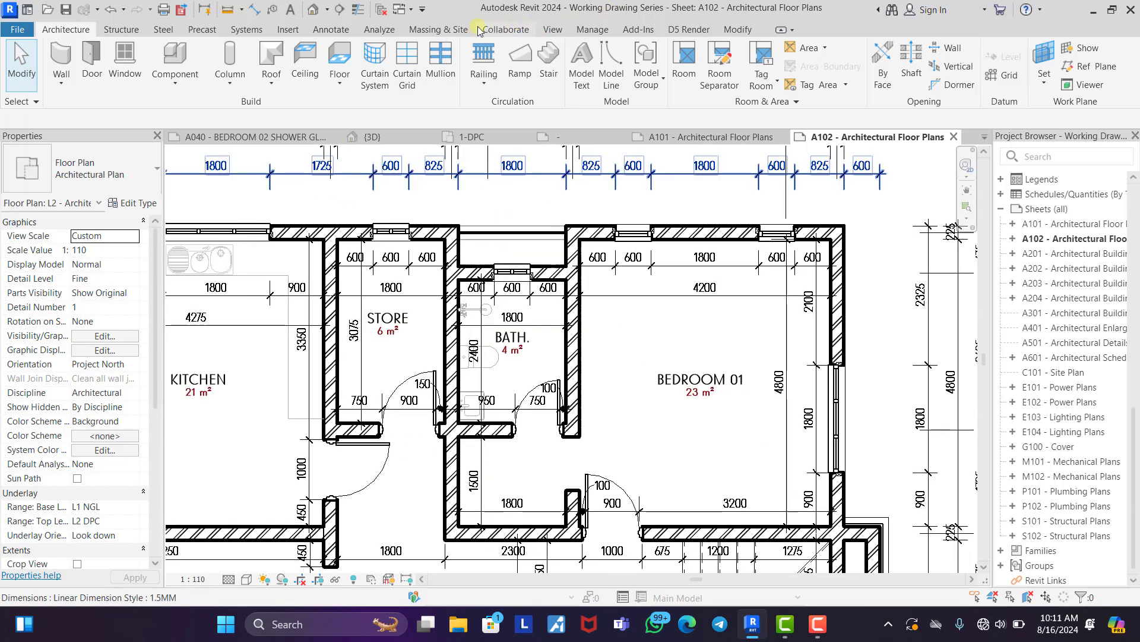
click(331, 29)
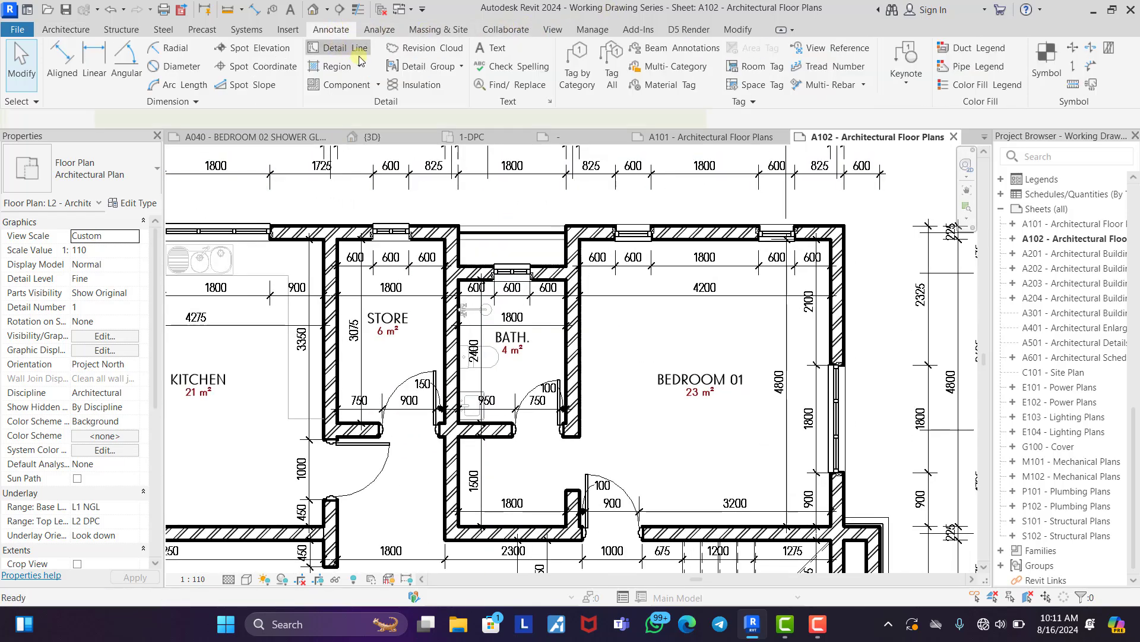
click(337, 44)
scroll(556, 234, up, 3)
click(594, 257)
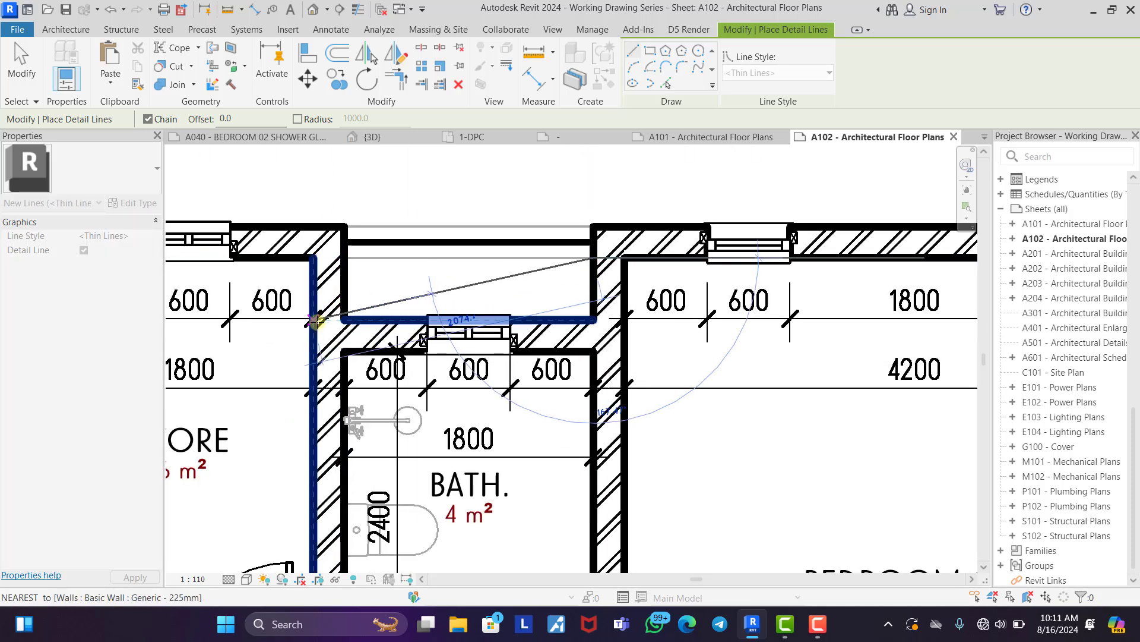
click(339, 320)
right_click(449, 184)
click(470, 189)
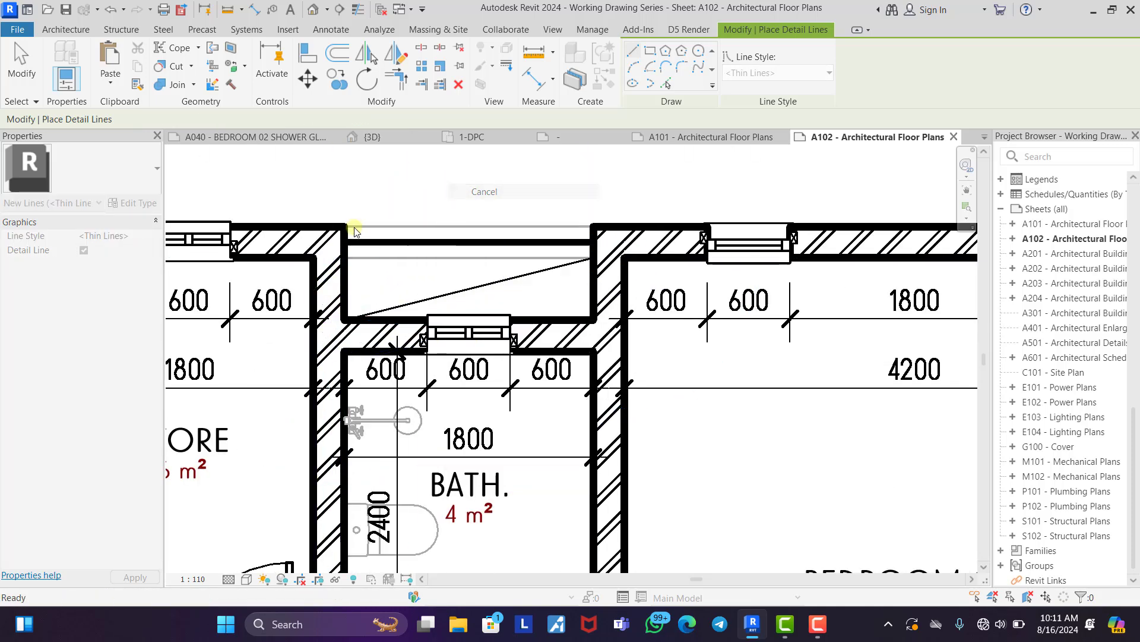
Cross that recess with the opposite diagonal detail line, completing the X, and end the detail line command.
click(343, 257)
click(594, 321)
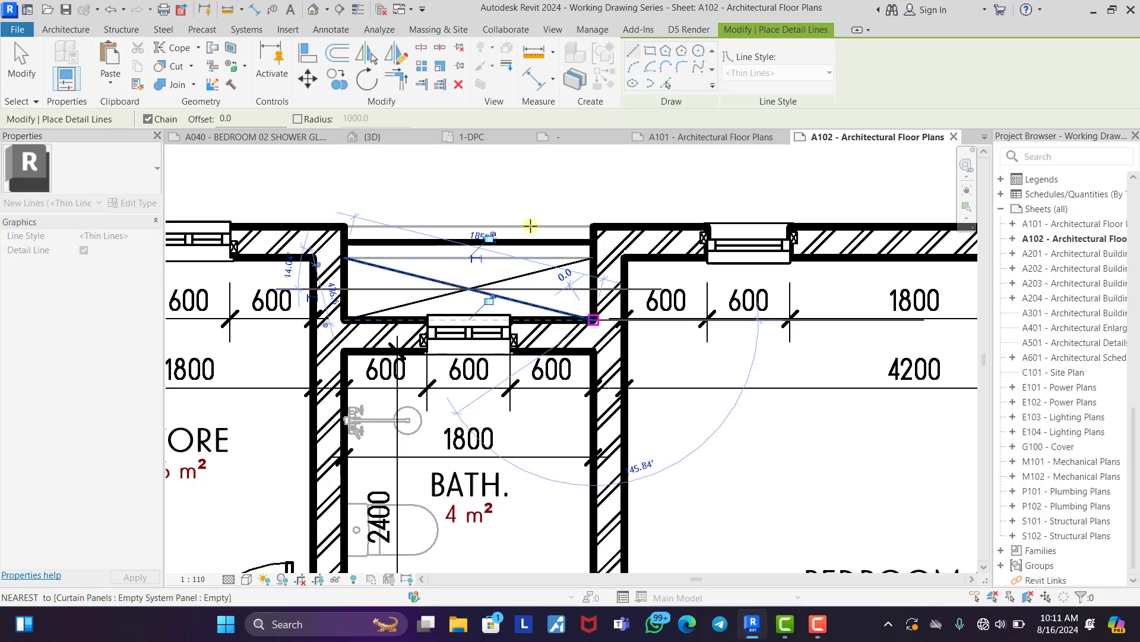
right_click(518, 190)
scroll(400, 186, down, 6)
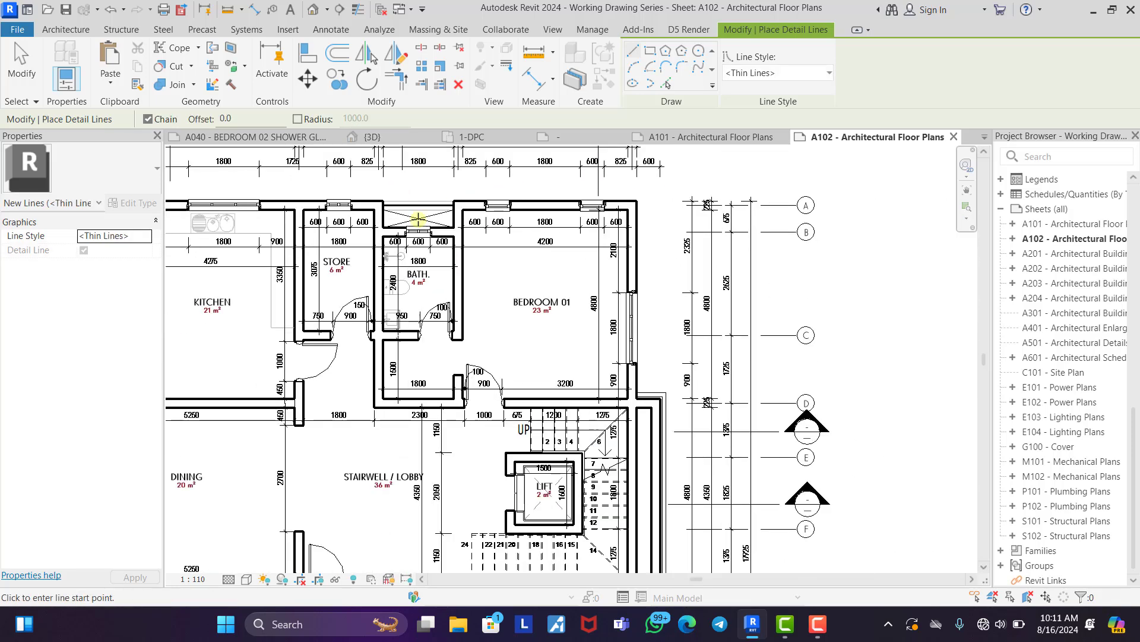
middle_drag(544, 419, 558, 279)
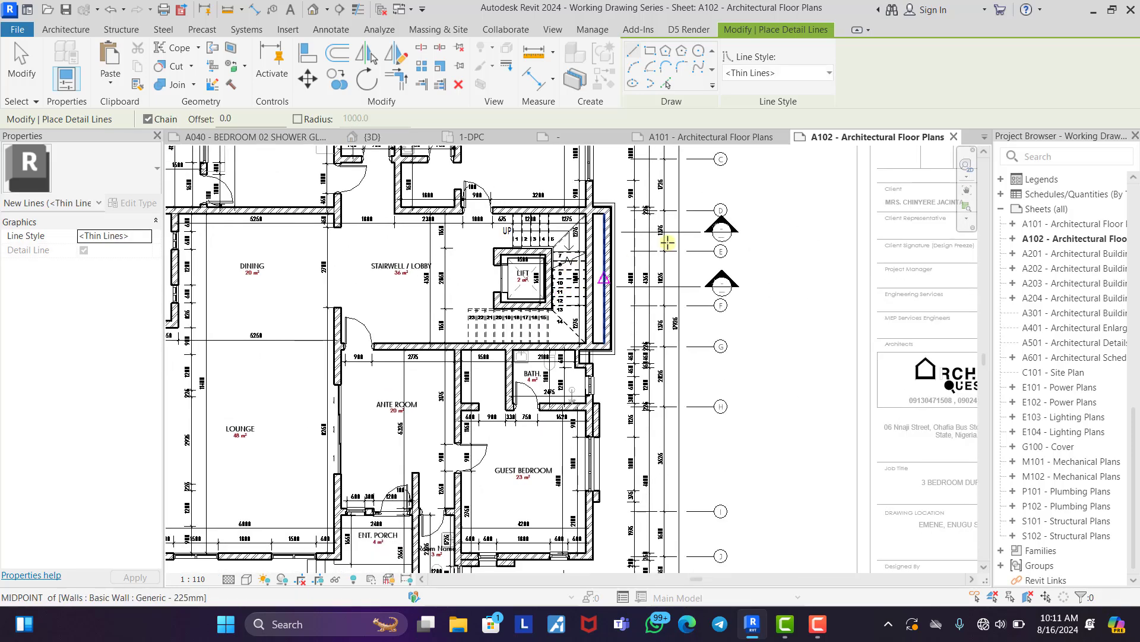
right_click(812, 212)
click(827, 221)
right_click(801, 218)
click(824, 229)
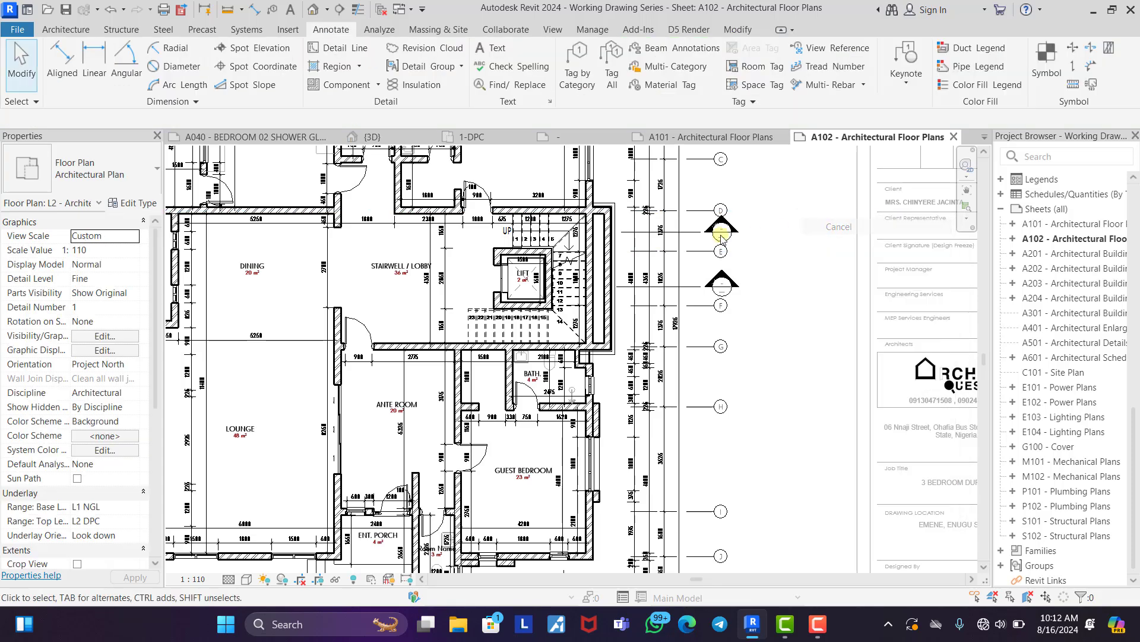
Draw a thin diagonal detail line across the small recess outside the guest bathroom's stepped wall, and end the chain.
scroll(662, 216, down, 1)
scroll(661, 216, down, 1)
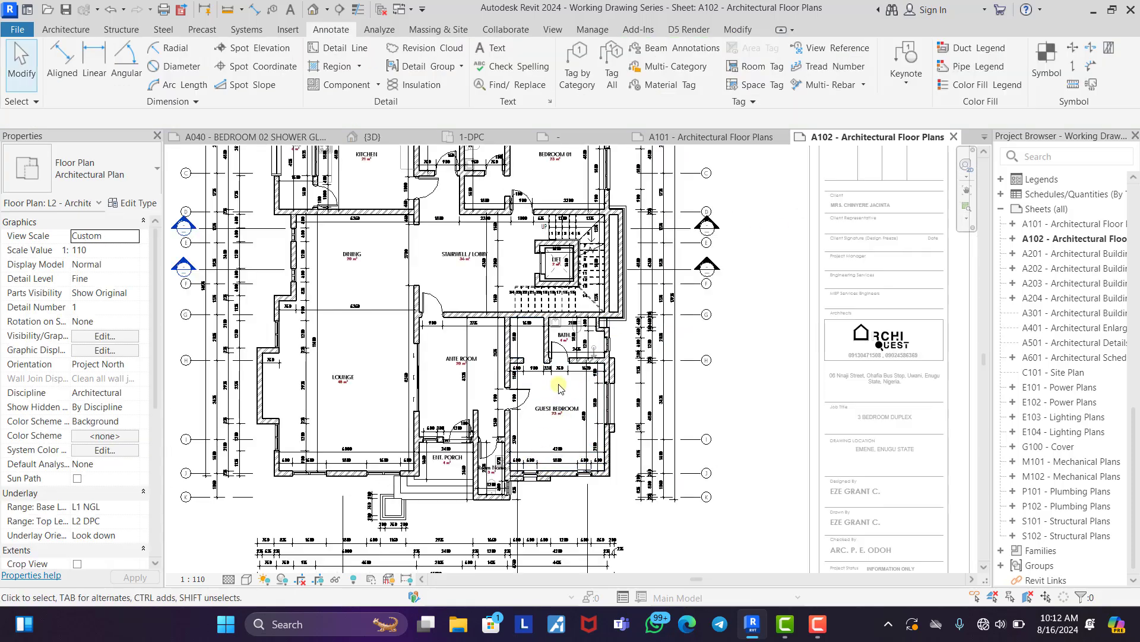
scroll(599, 333, up, 5)
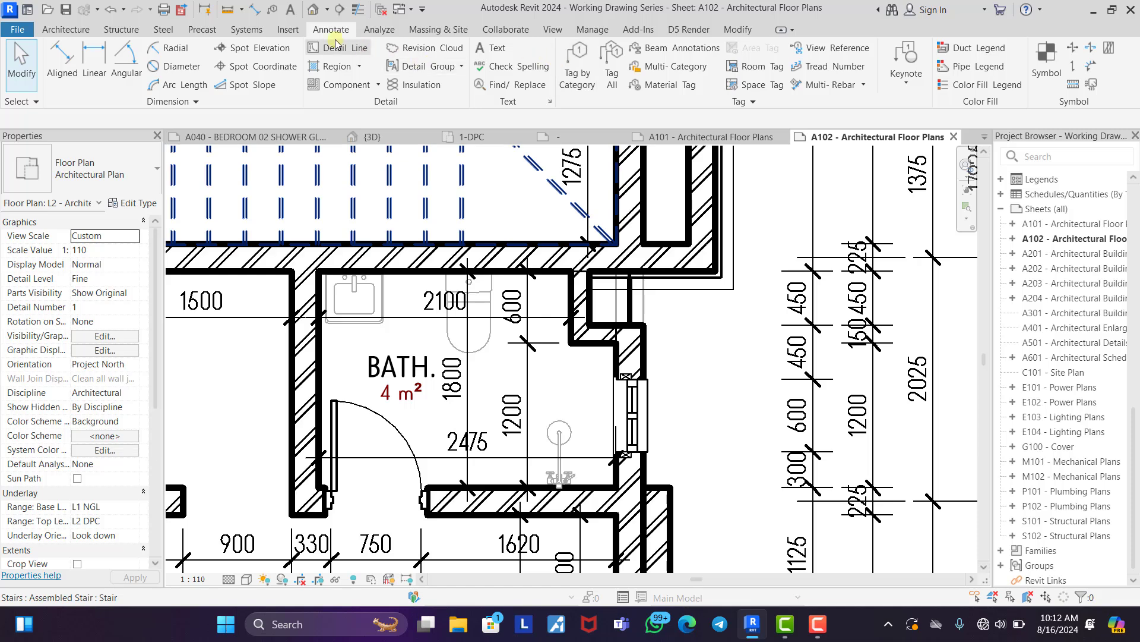
scroll(647, 279, up, 3)
click(586, 262)
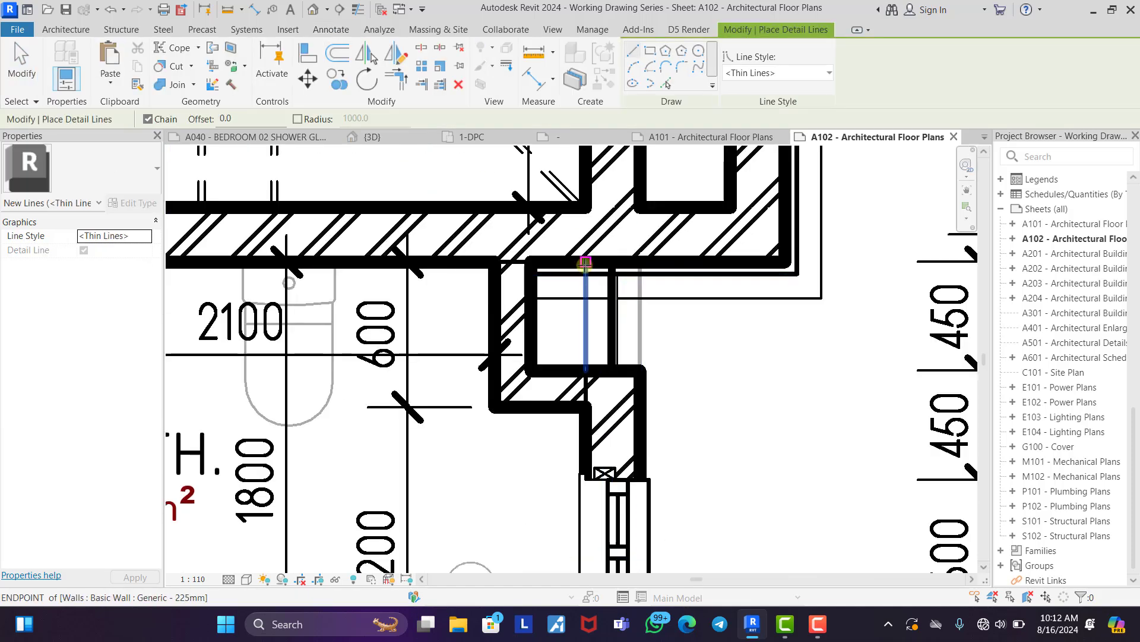
click(529, 370)
right_click(581, 320)
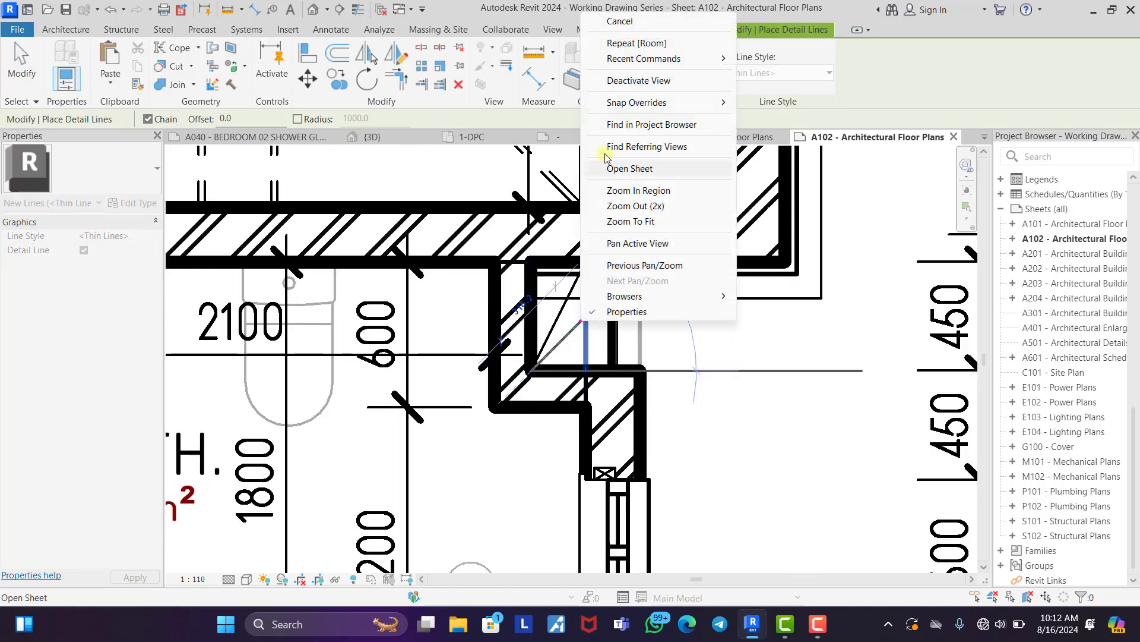
click(616, 22)
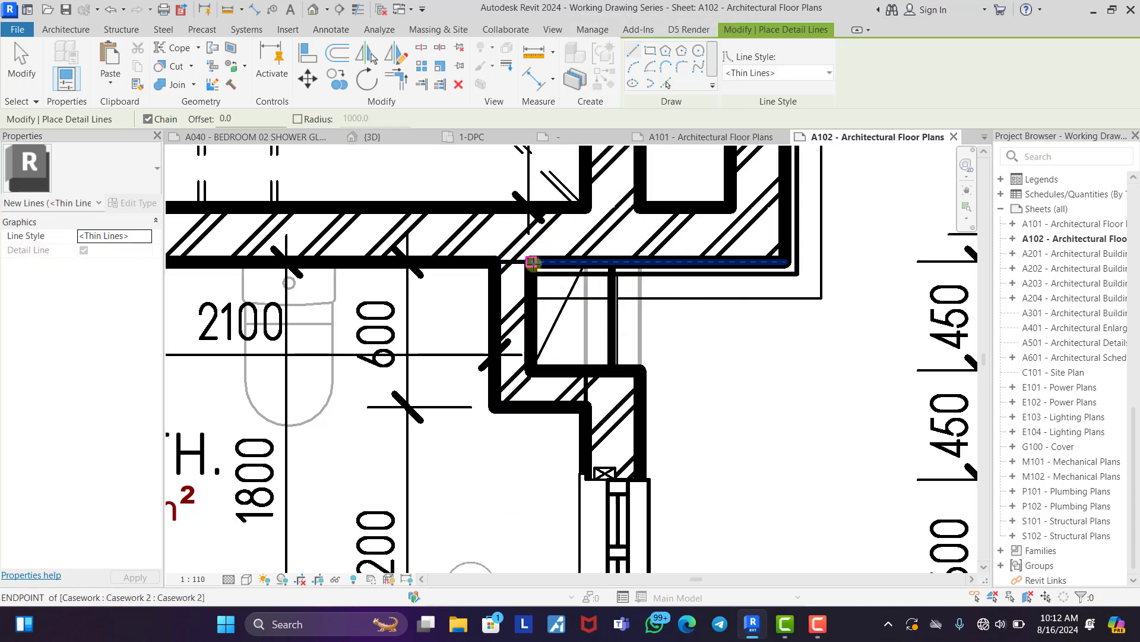
Draw the opposite diagonal detail line across the guest bathroom's small outer recess to complete the X.
click(528, 262)
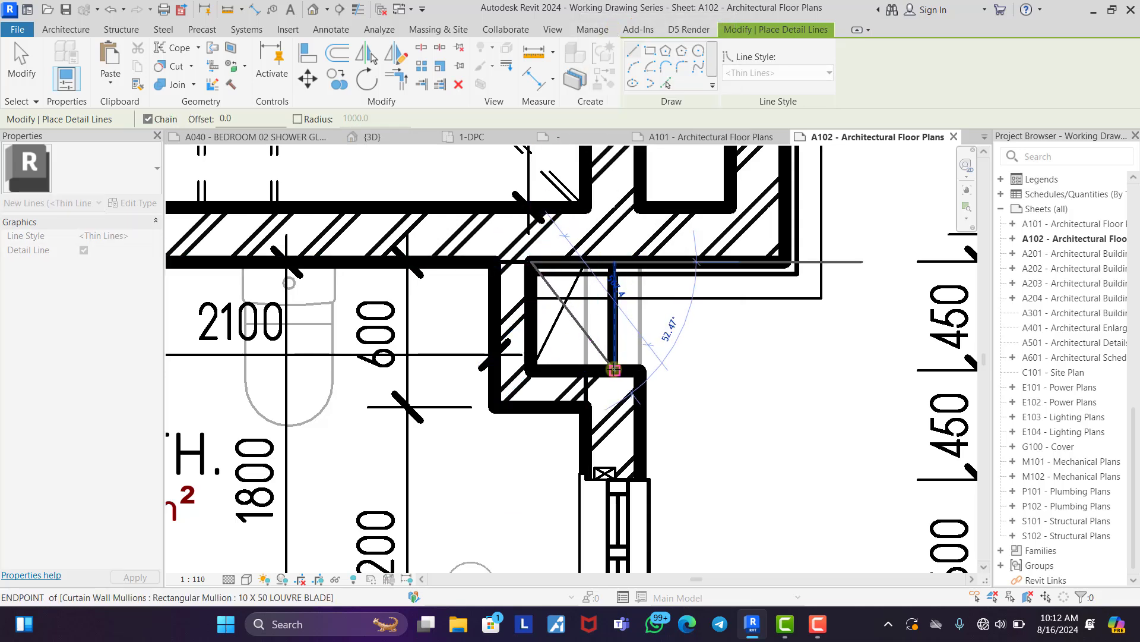
click(609, 368)
right_click(698, 298)
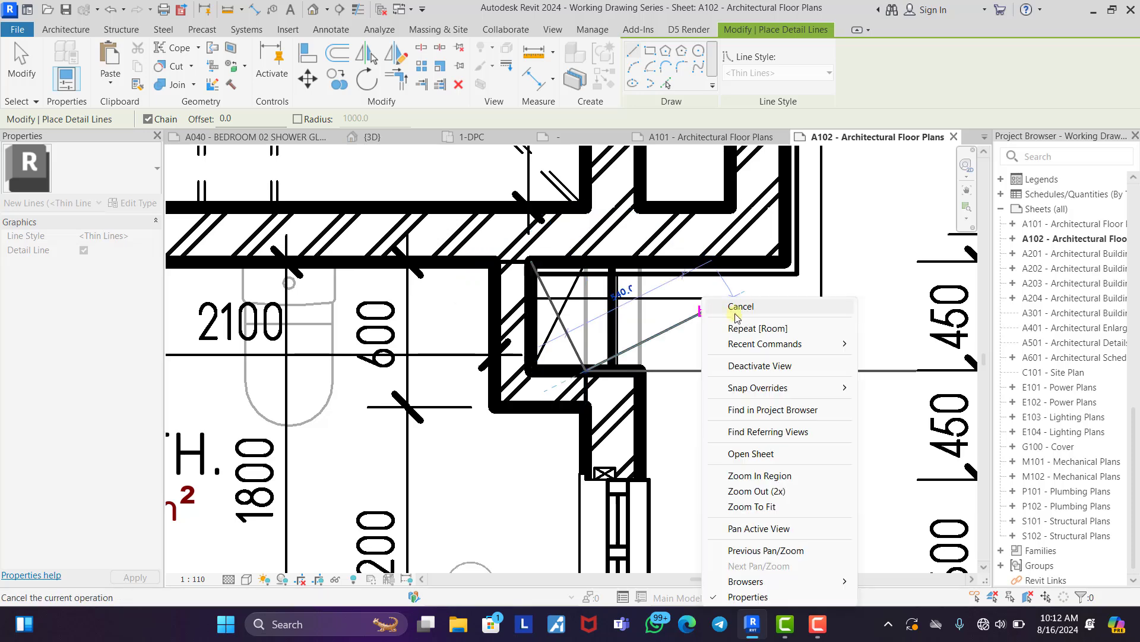
End the detail line command and set the plan view's underlay base level to None.
click(740, 307)
right_click(739, 308)
click(778, 11)
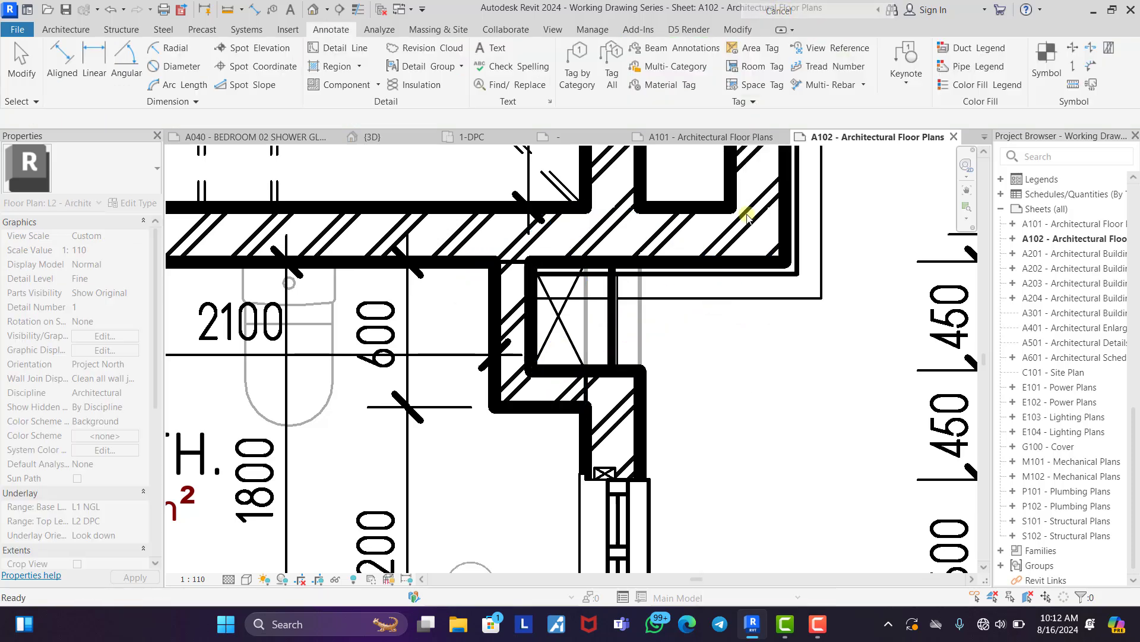
scroll(709, 299, down, 2)
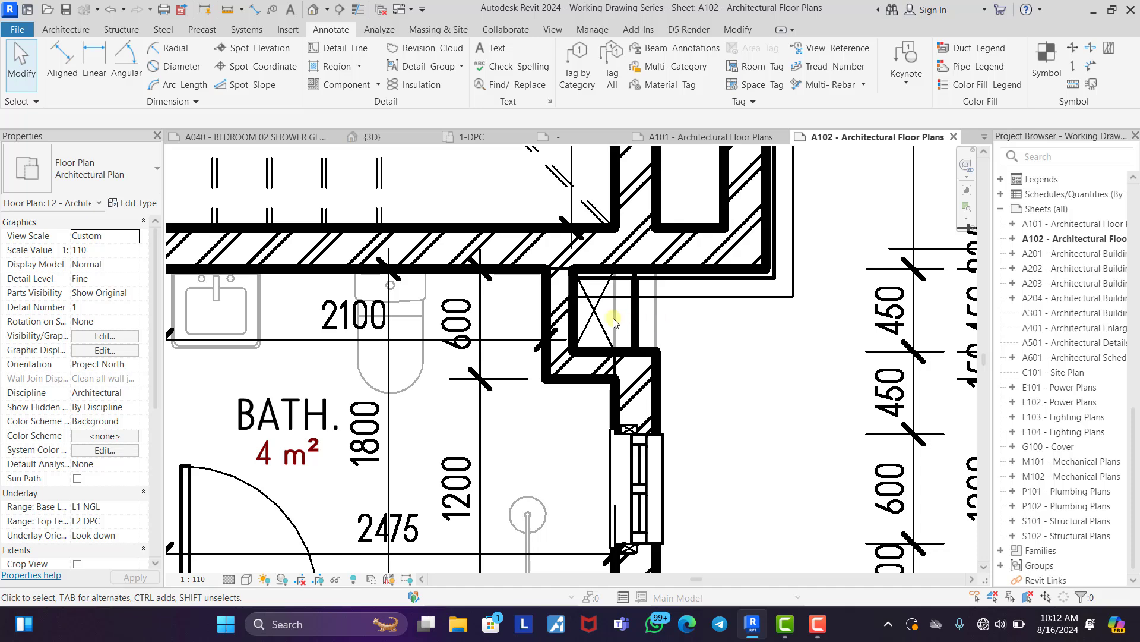
click(134, 509)
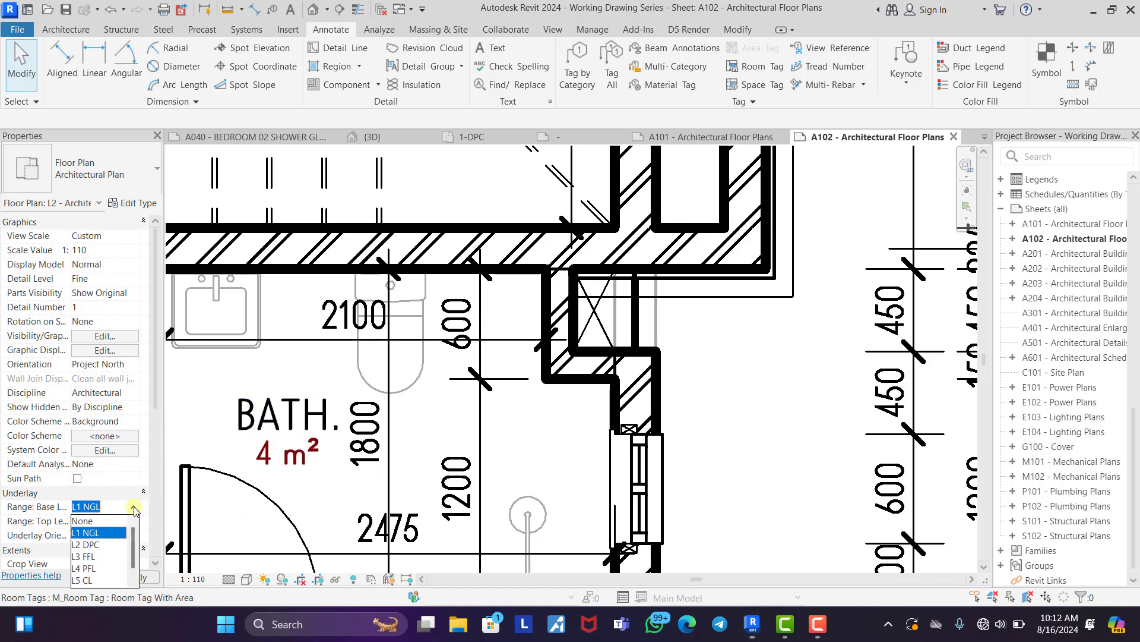
click(83, 521)
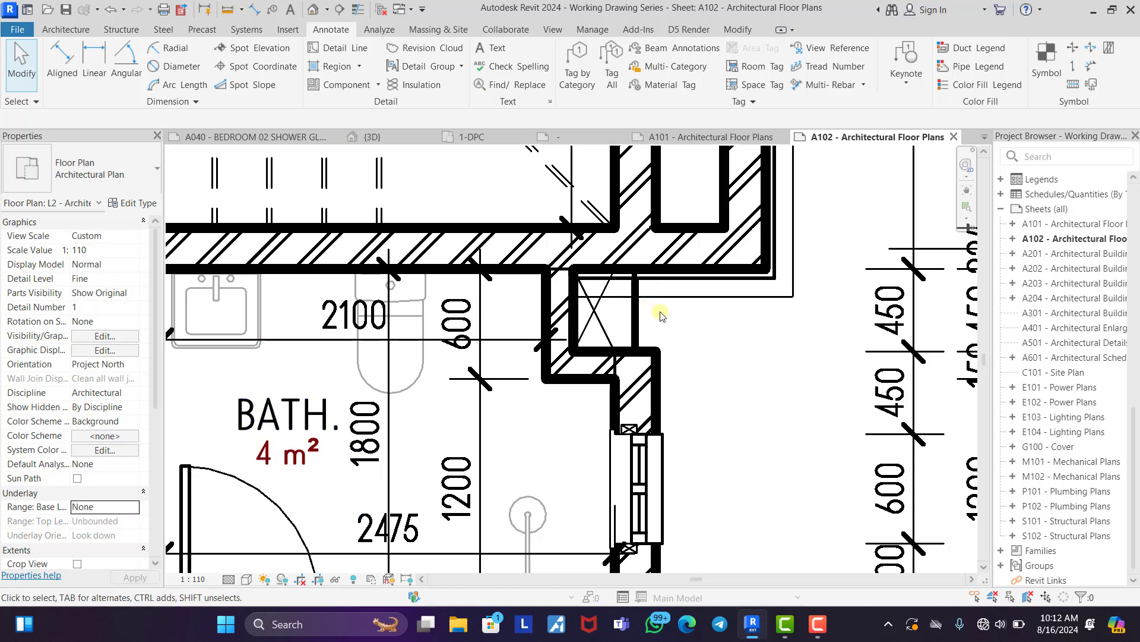
Stretch both diagonals of the X in the guest bathroom's outer recess toward the recess's outer edge.
scroll(617, 319, up, 3)
click(606, 325)
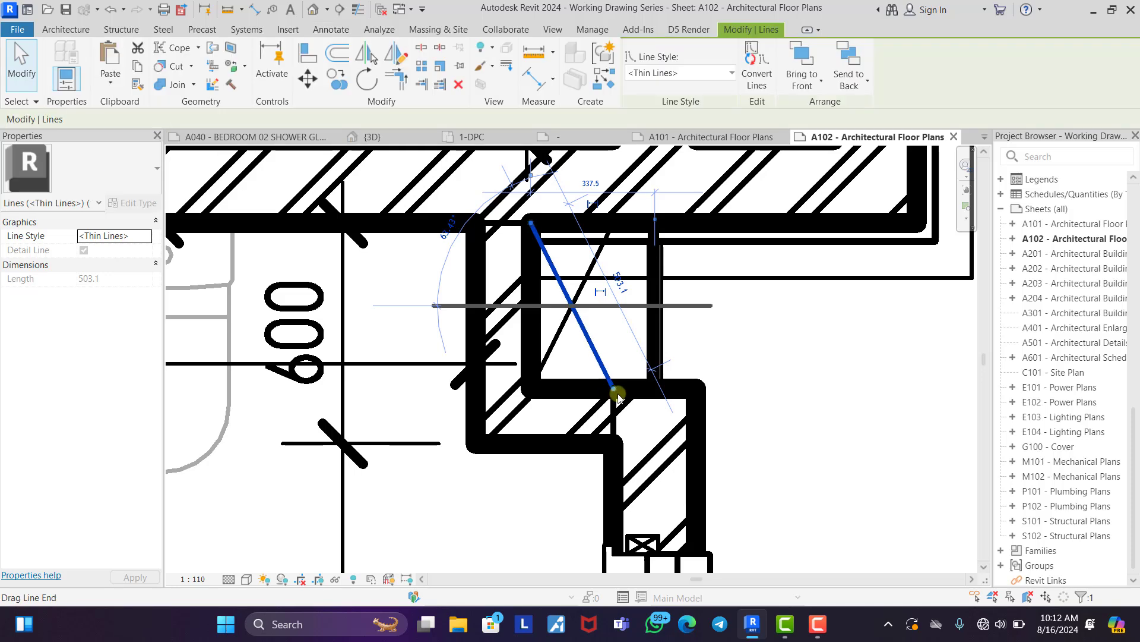
drag(616, 351, 641, 386)
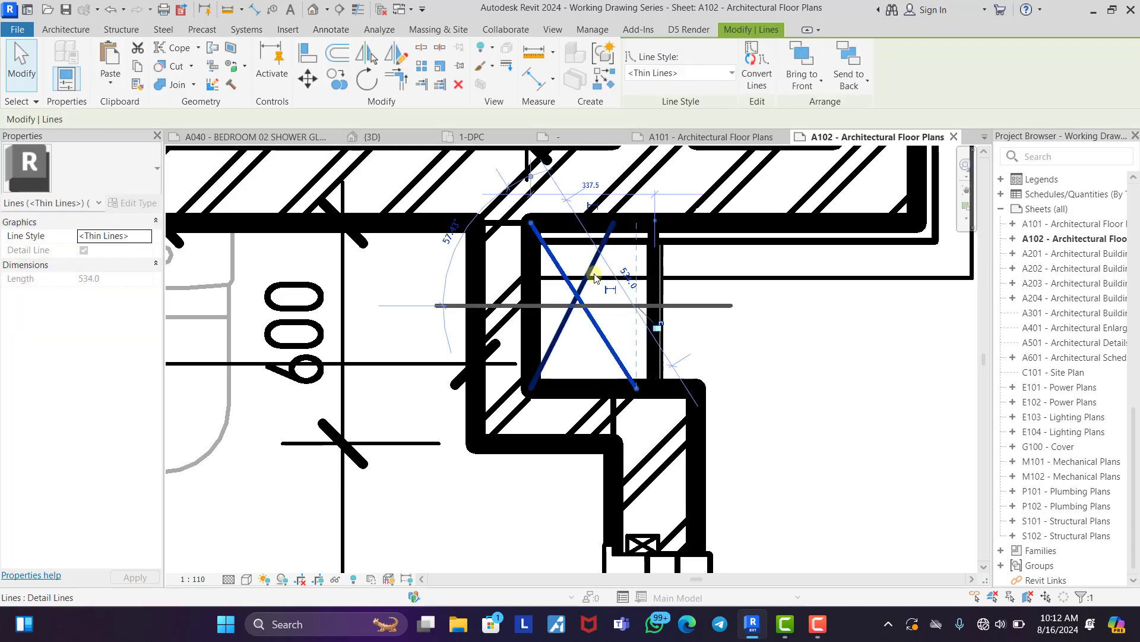
click(589, 266)
drag(616, 222, 638, 223)
click(753, 314)
Deactivate the floor plan view to return to editing sheet A102.
scroll(705, 301, down, 3)
scroll(701, 307, down, 5)
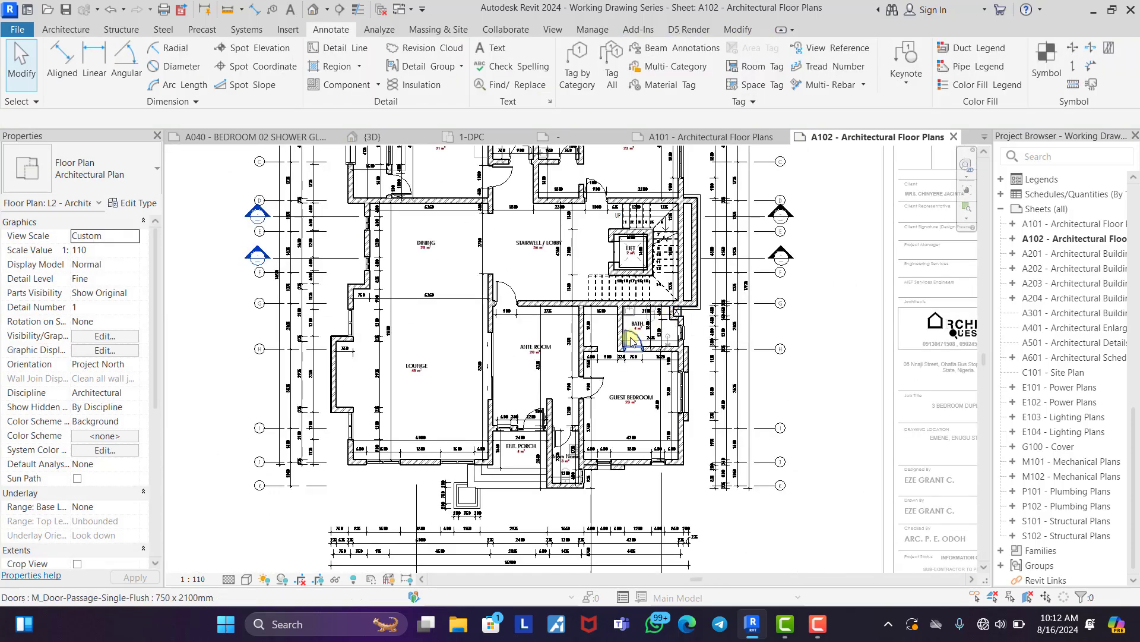
middle_drag(538, 336, 498, 456)
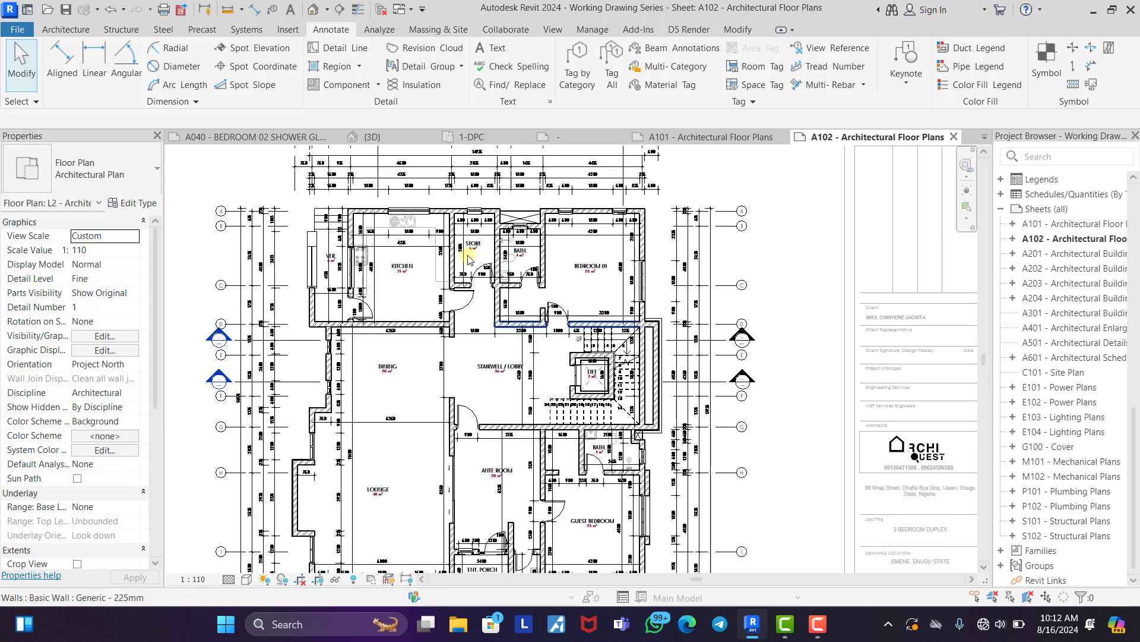
middle_drag(388, 373, 415, 327)
scroll(485, 332, down, 2)
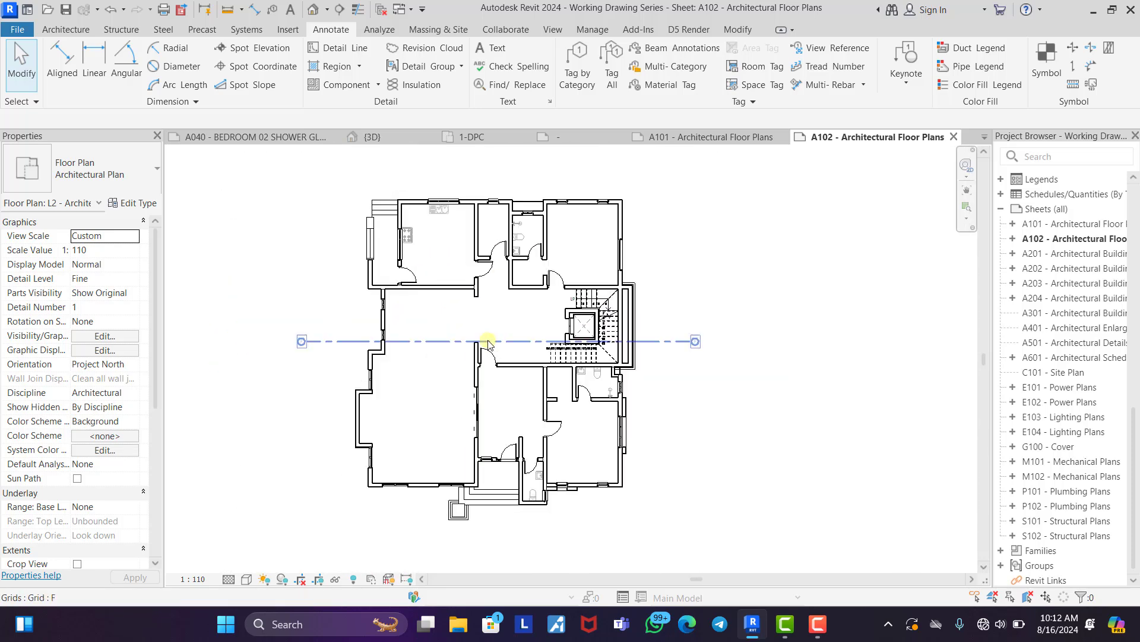
middle_drag(521, 296, 590, 297)
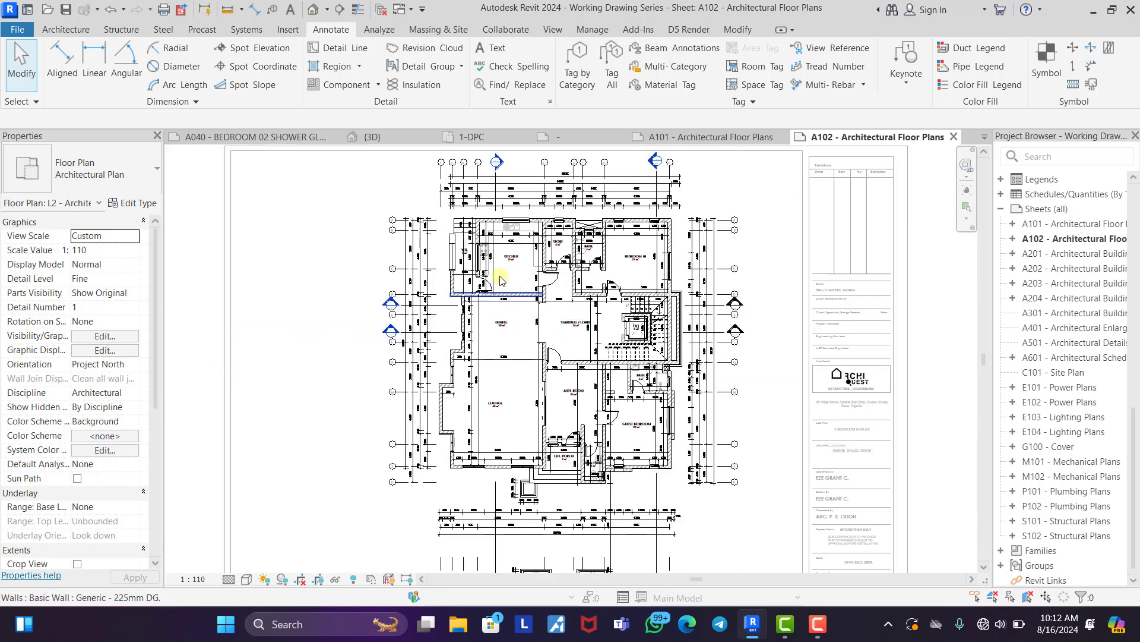
scroll(509, 280, down, 2)
double_click(216, 268)
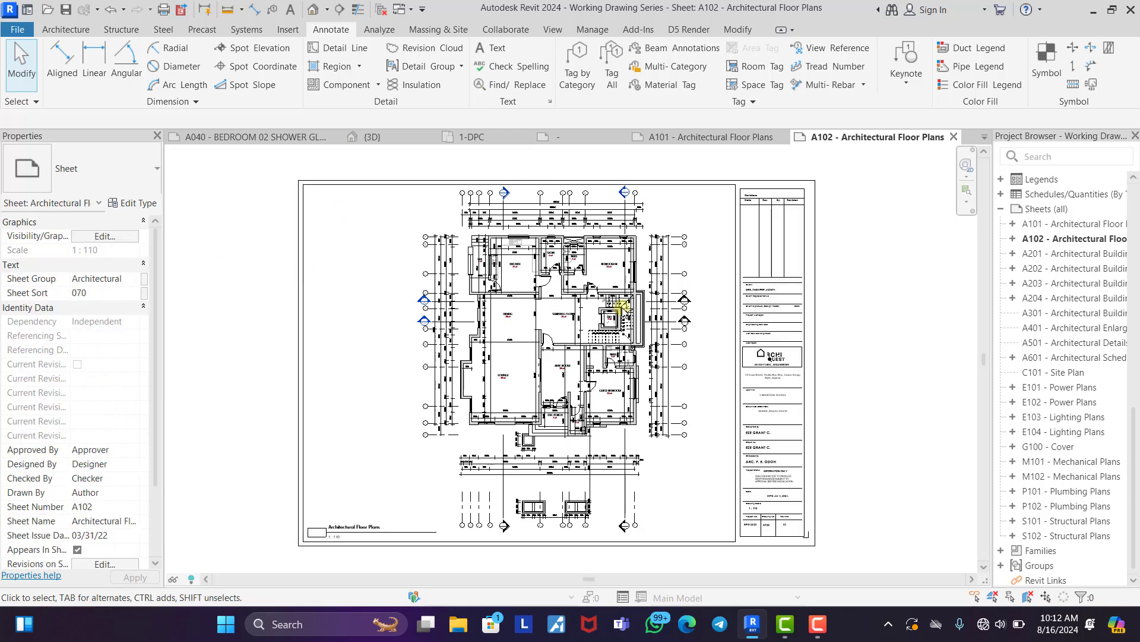
Start a new schedule for the Rooms category with the New Construction phase.
scroll(1050, 343, up, 5)
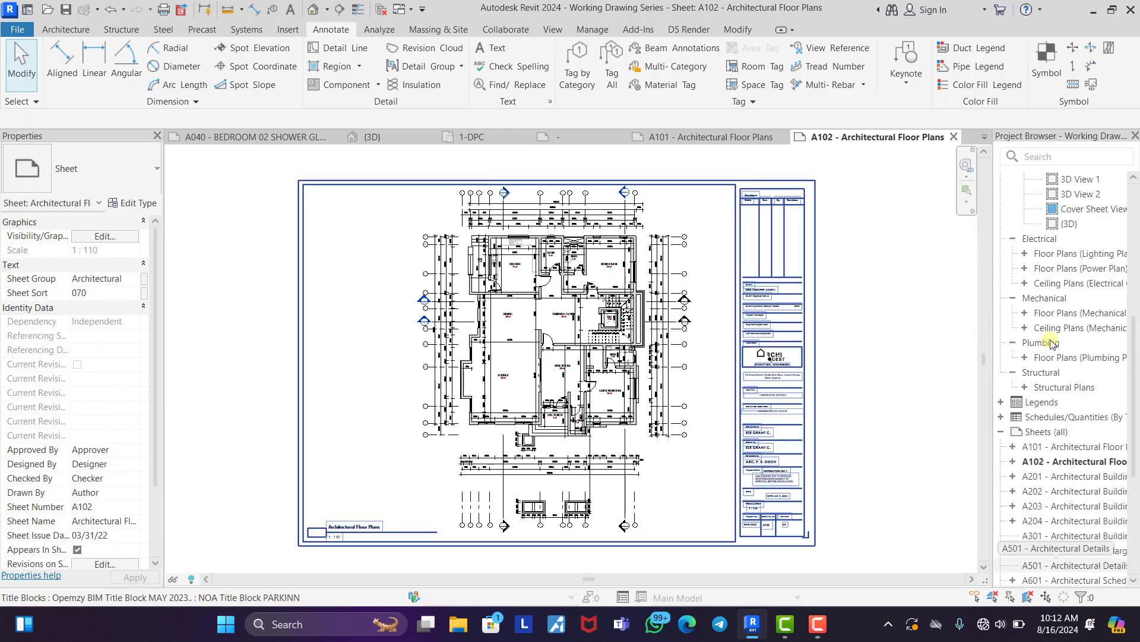
click(1045, 418)
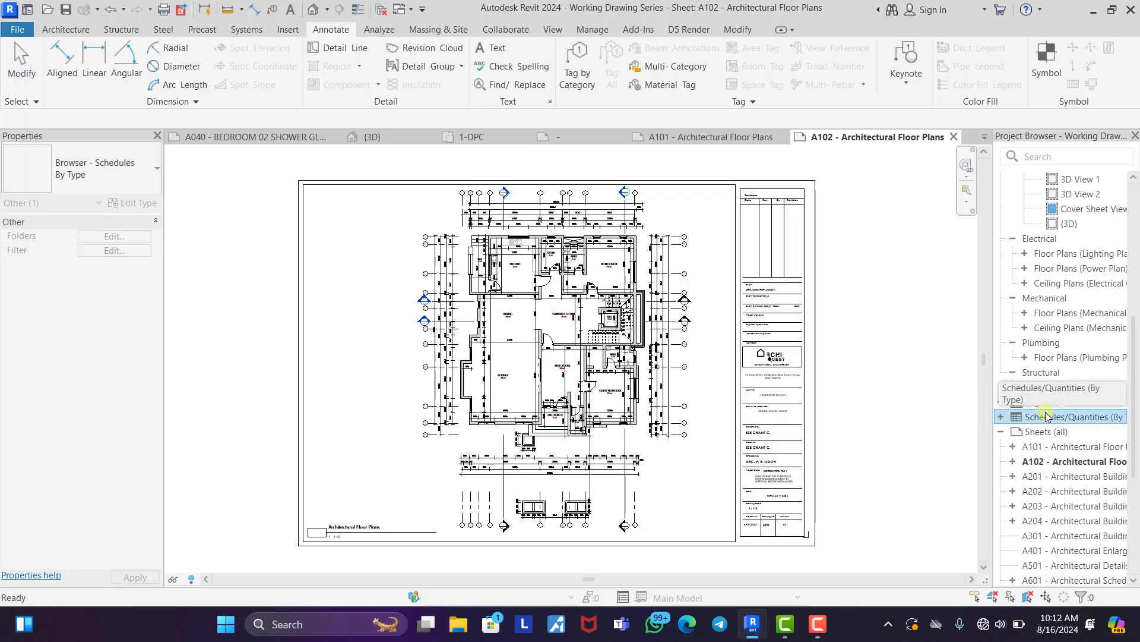
right_click(1046, 416)
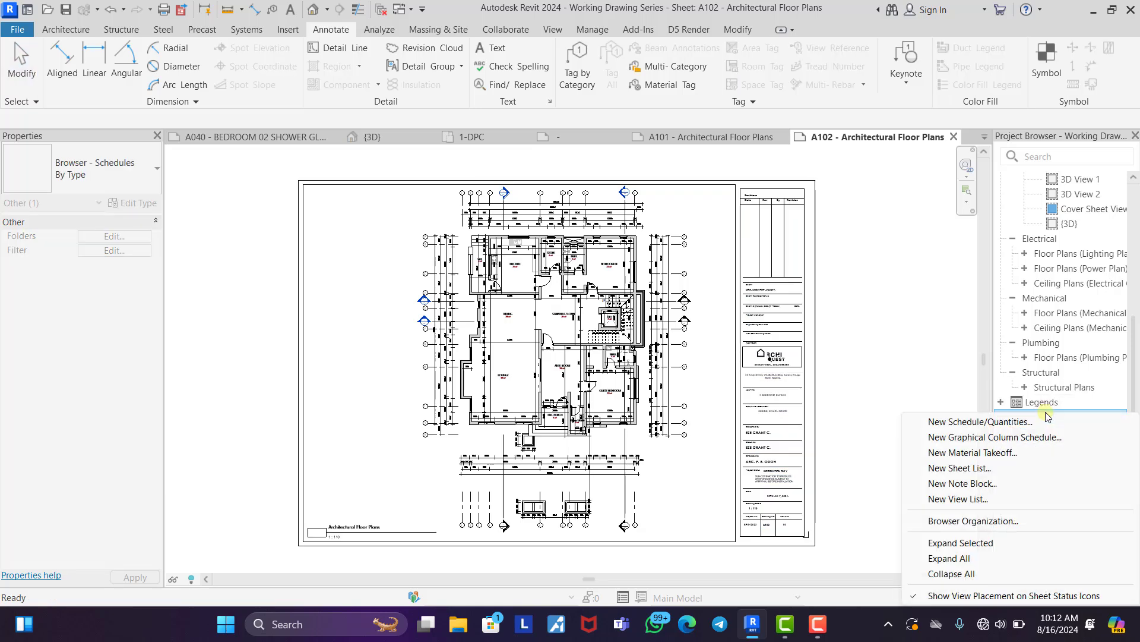
click(961, 422)
scroll(457, 285, down, 6)
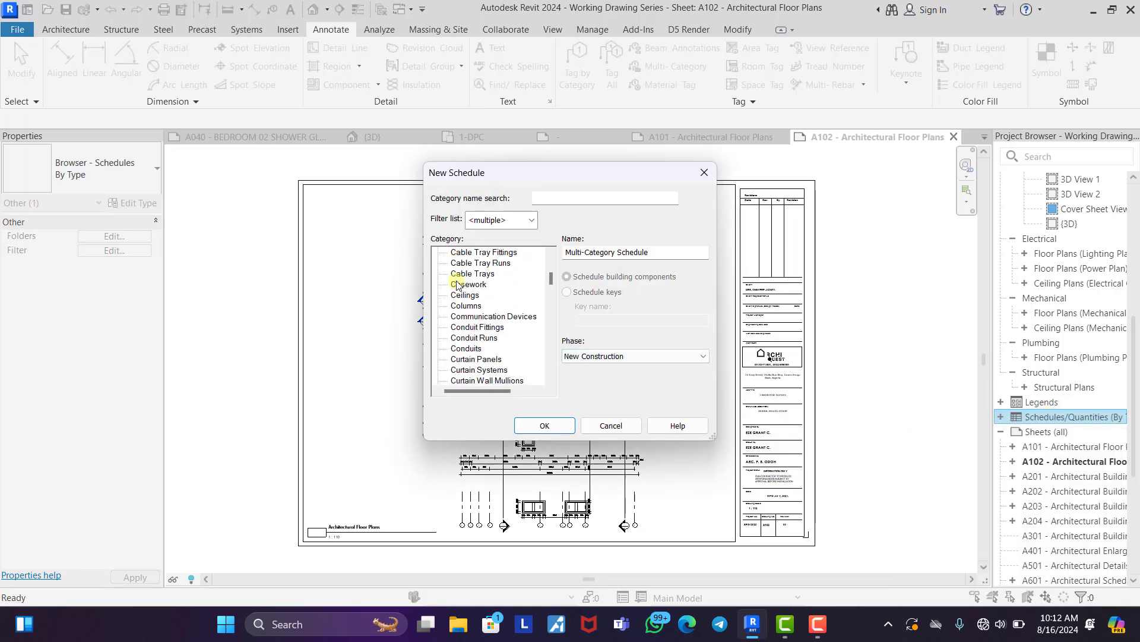
drag(551, 279, 552, 348)
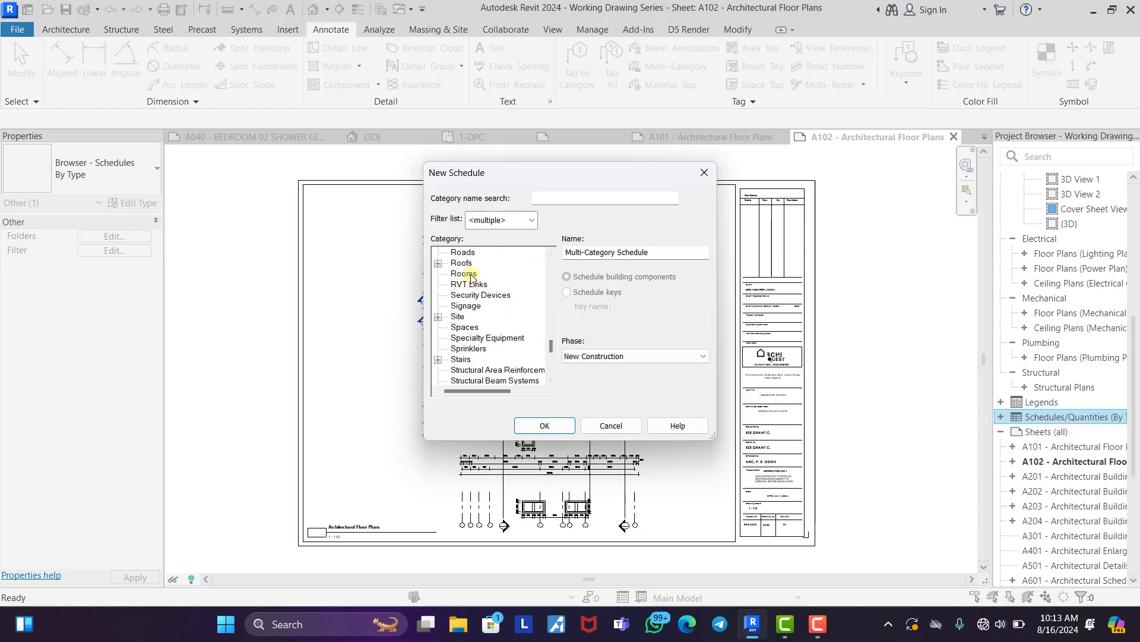
click(552, 425)
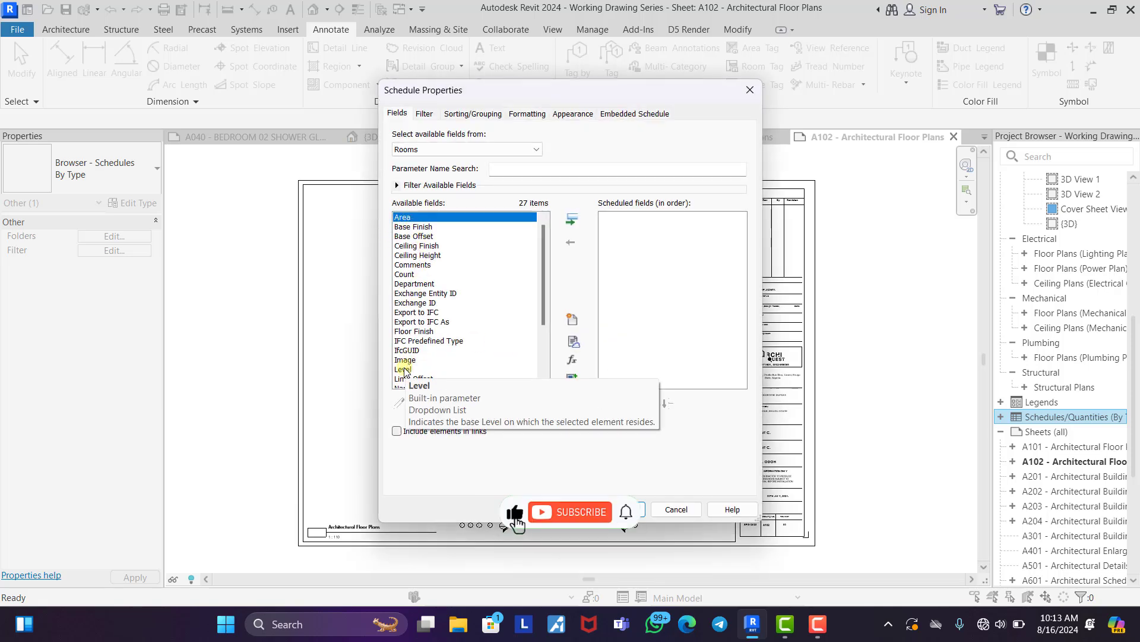
Add the Name, Area and Level fields to the room schedule in that order and create it.
scroll(411, 372, down, 1)
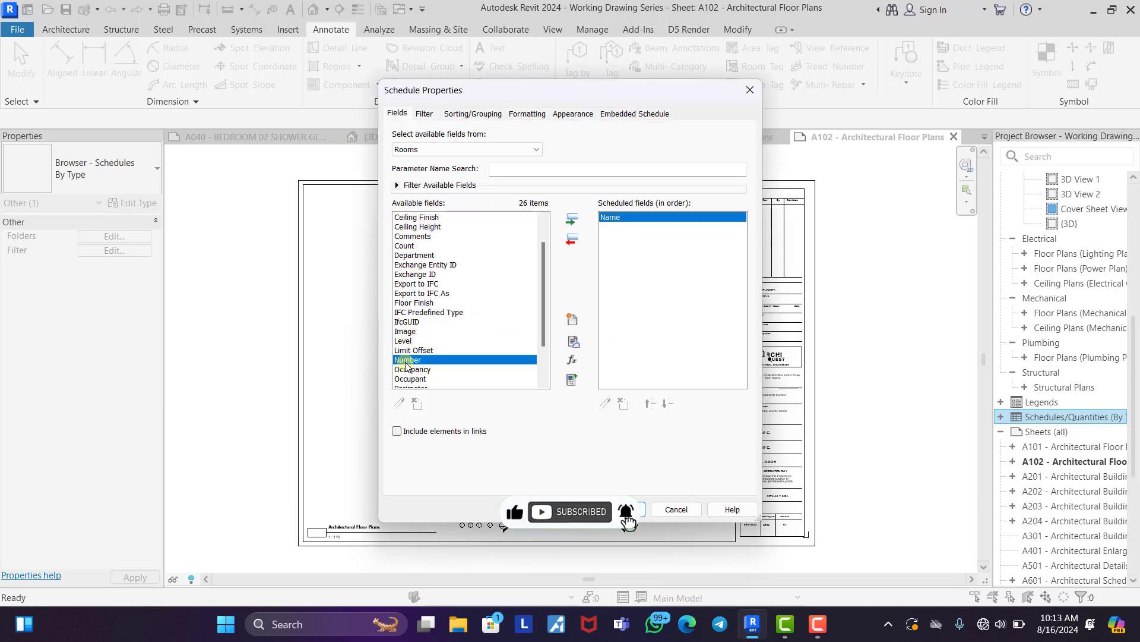
scroll(414, 288, up, 1)
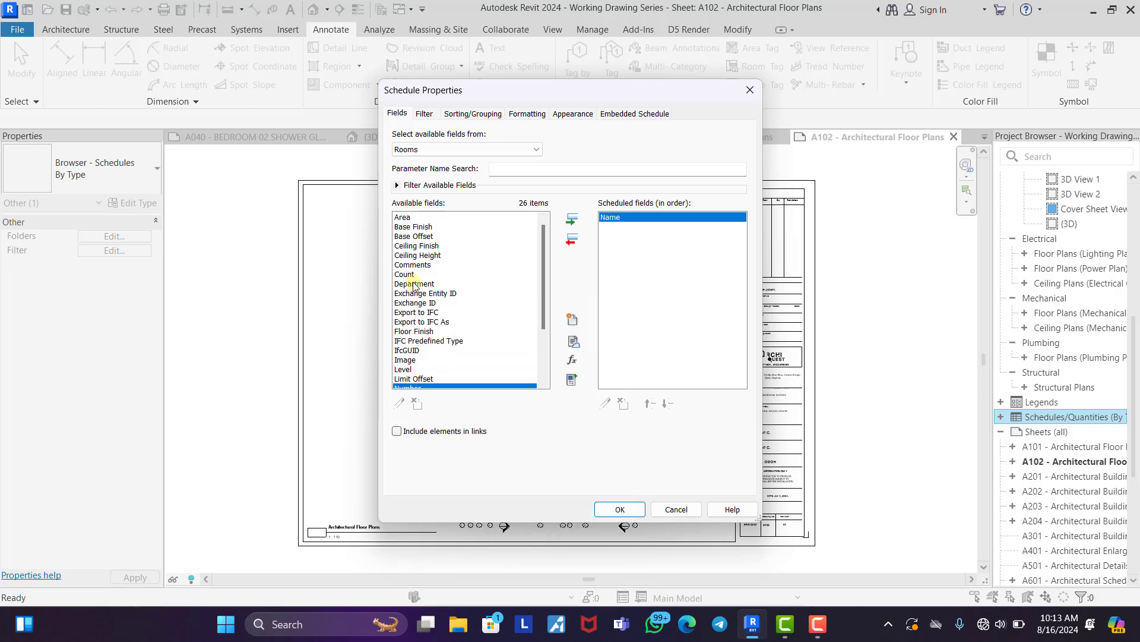
double_click(408, 218)
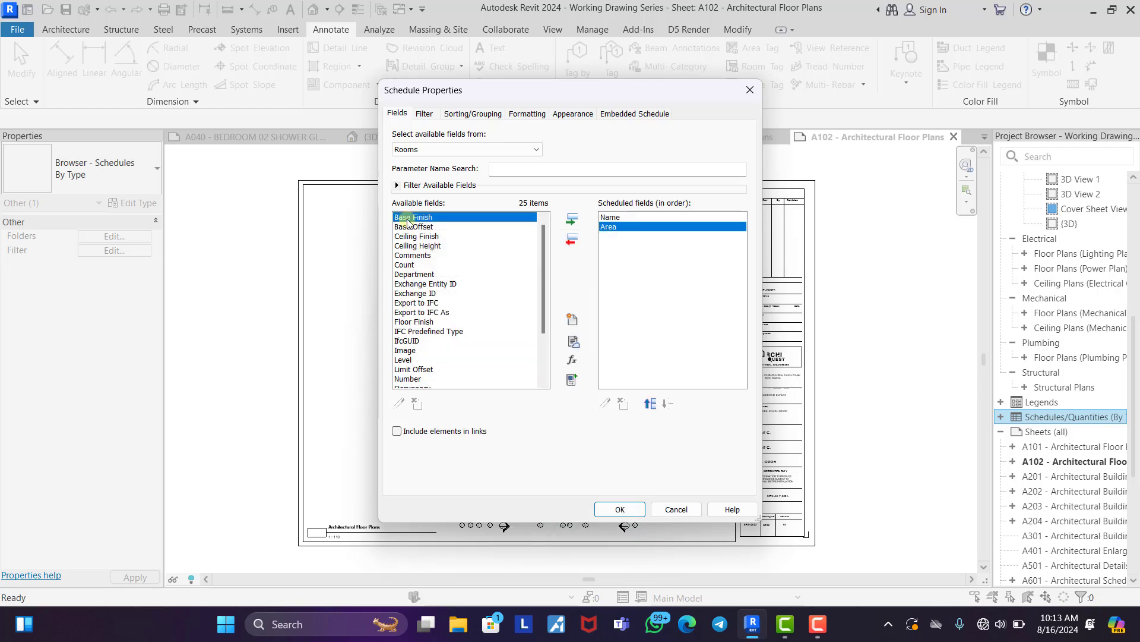
double_click(403, 359)
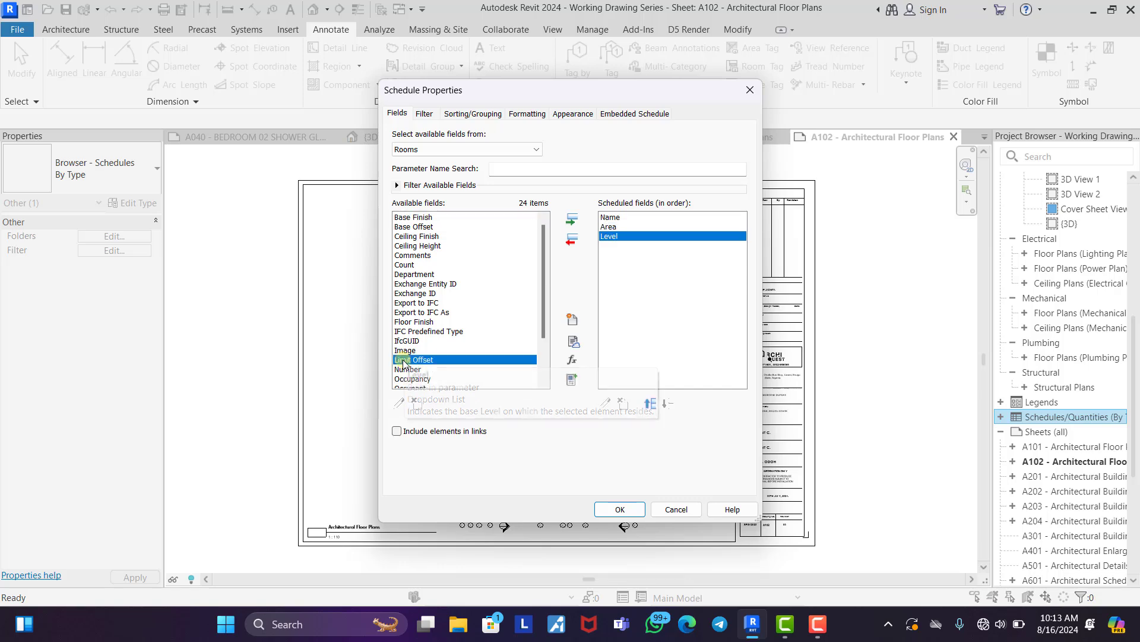
click(618, 509)
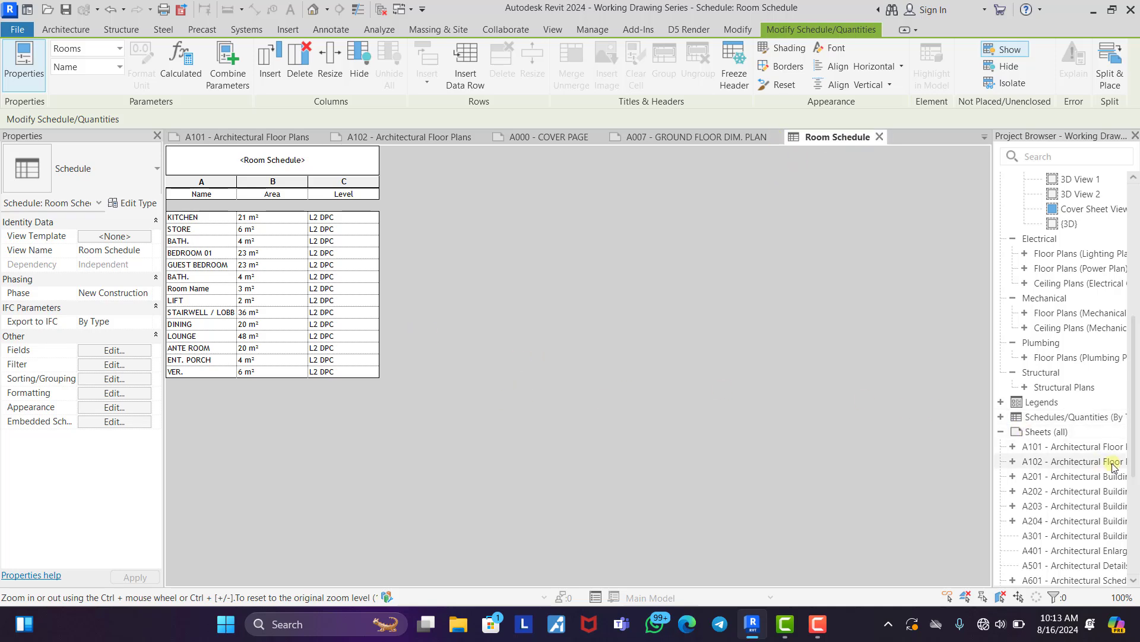
Return to sheet A102 - Architectural Floor Plans from the room schedule.
scroll(1099, 357, up, 7)
double_click(1077, 256)
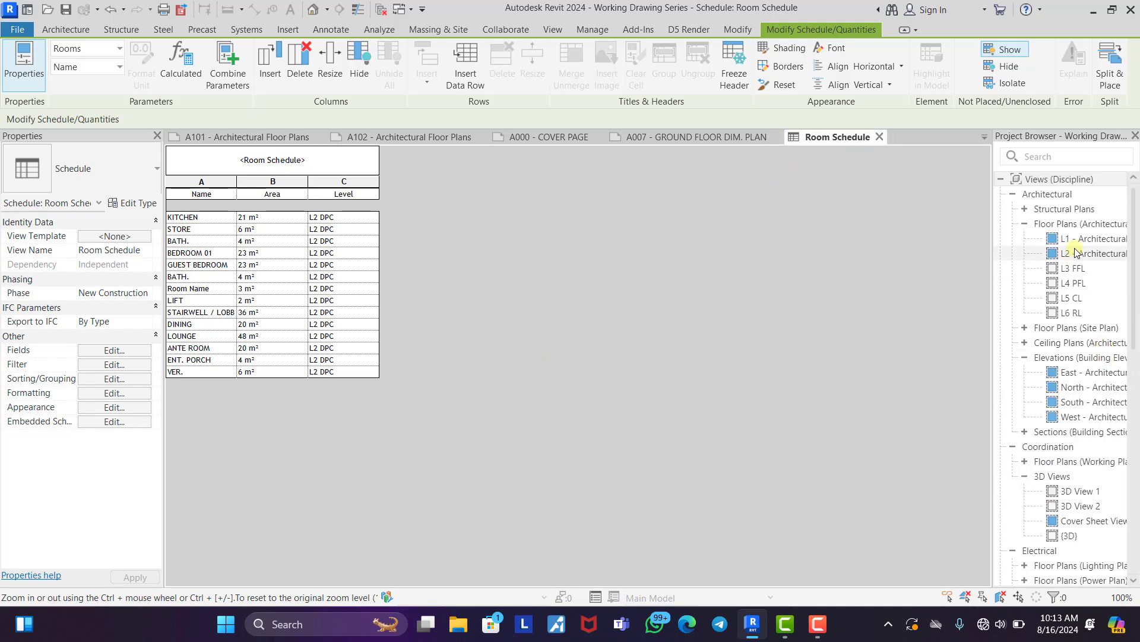
scroll(1083, 272, down, 10)
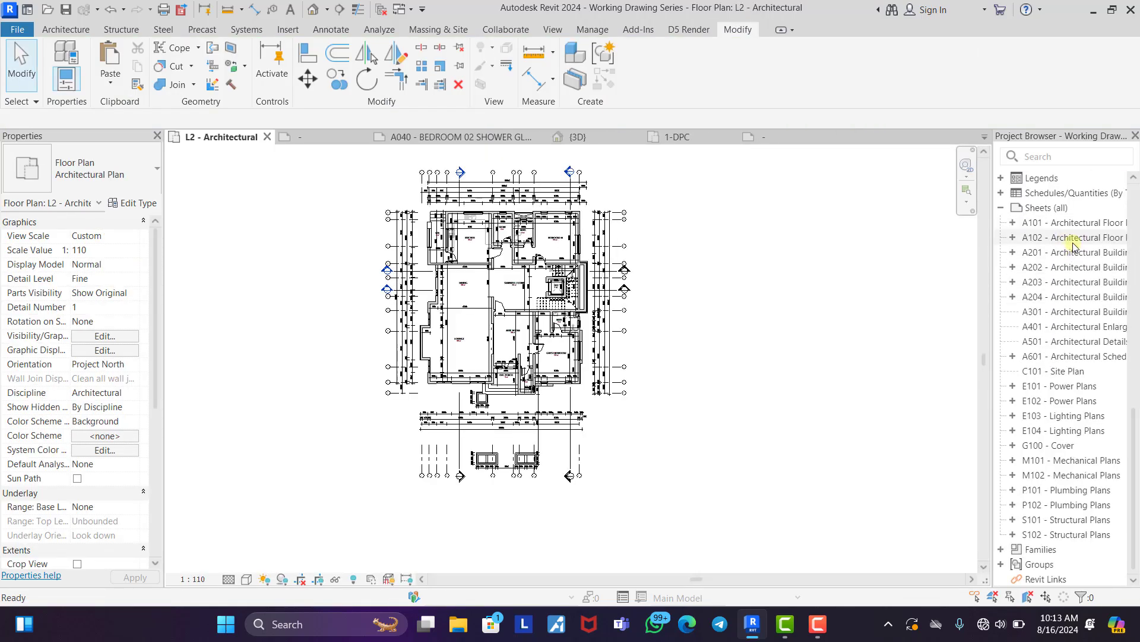
double_click(1063, 237)
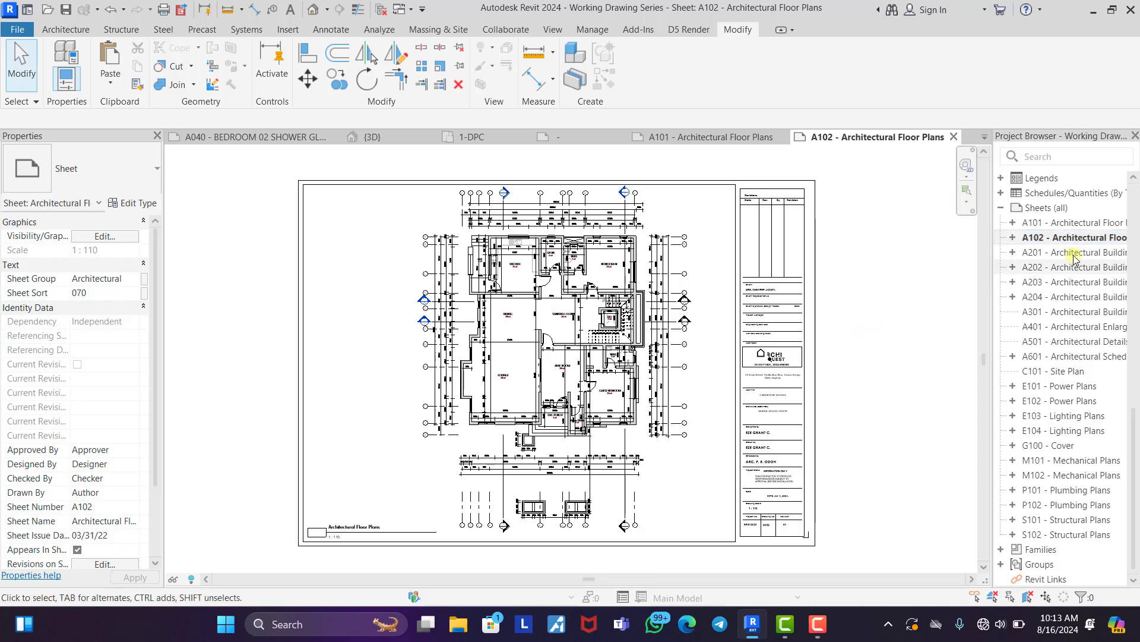
Find Room Schedule in the ungrouped schedules and place it on sheet A102 in the blank area left of the floor plan.
scroll(1063, 256, up, 5)
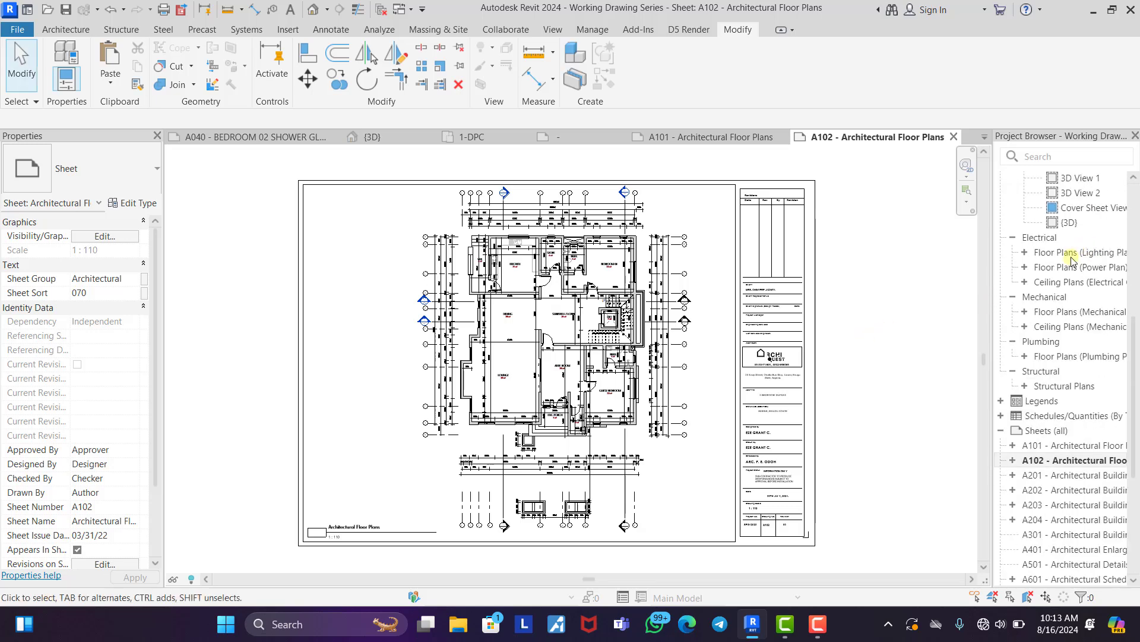
click(1001, 416)
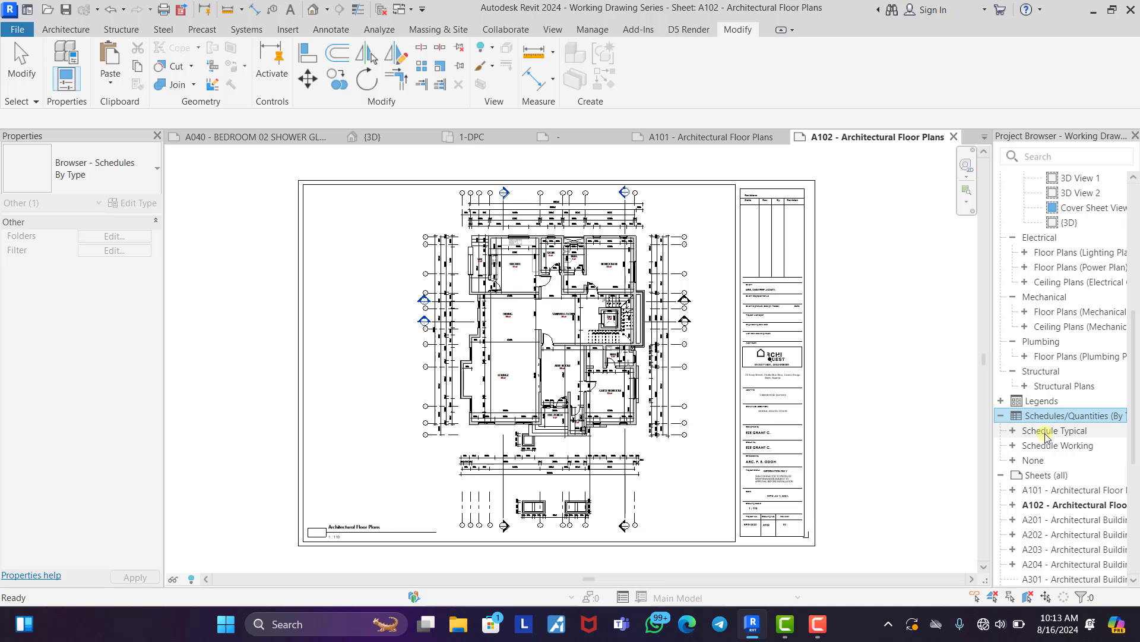
double_click(1045, 431)
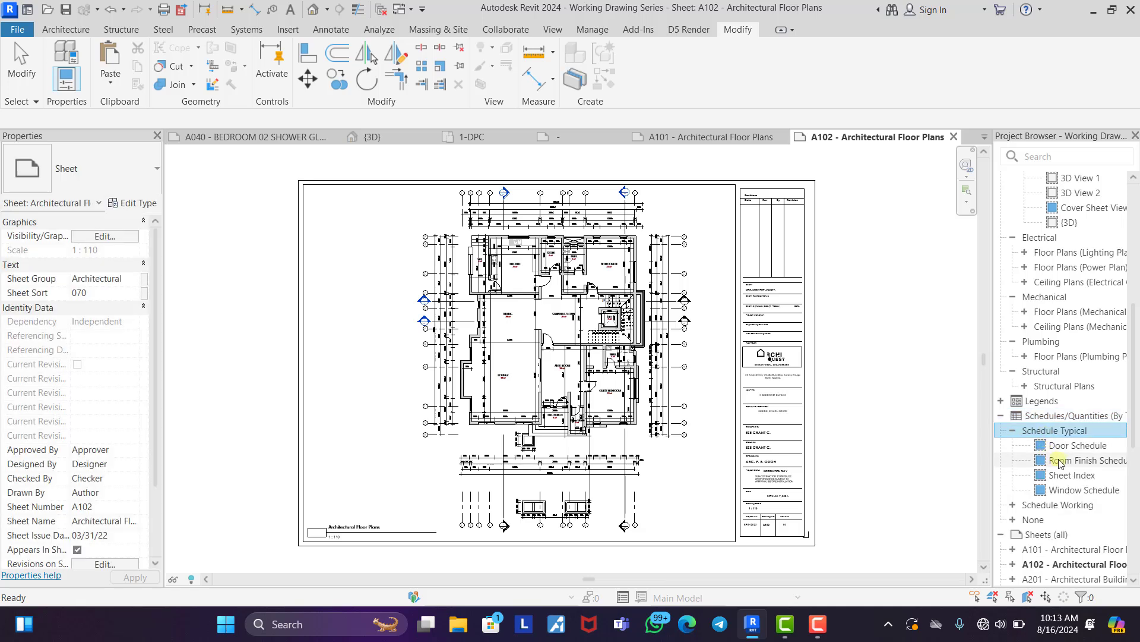
click(1014, 431)
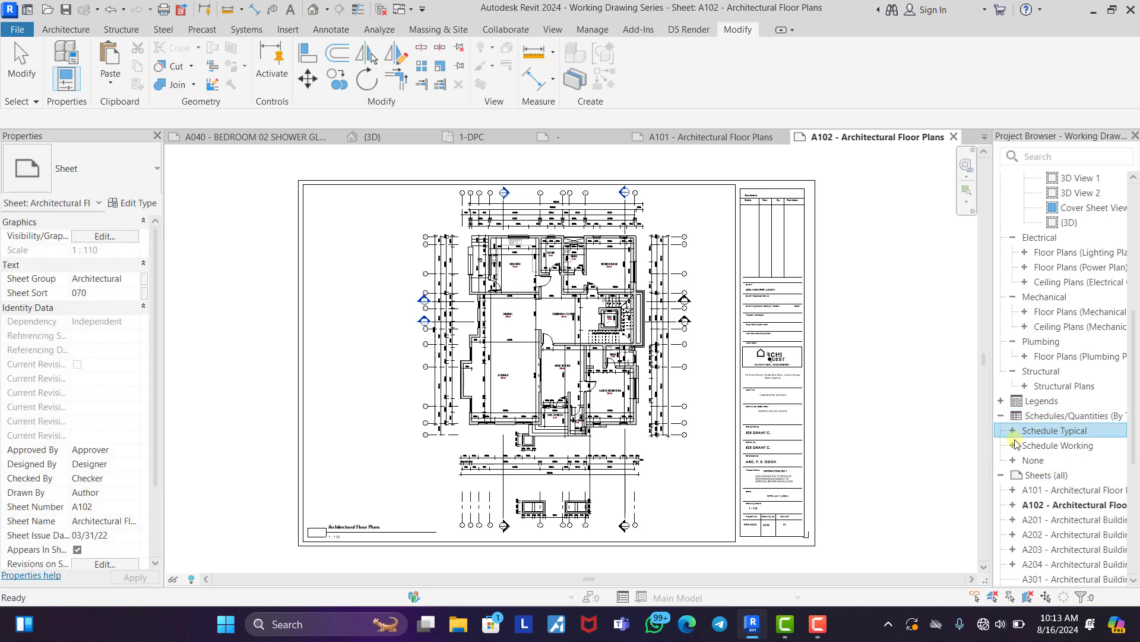
double_click(1055, 447)
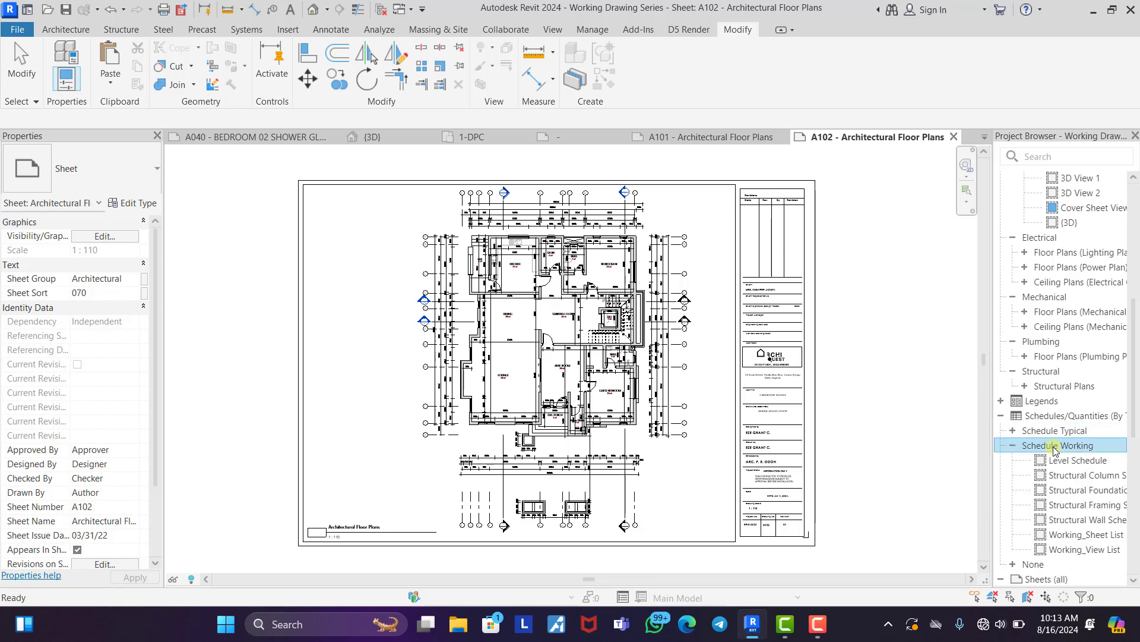
click(1014, 446)
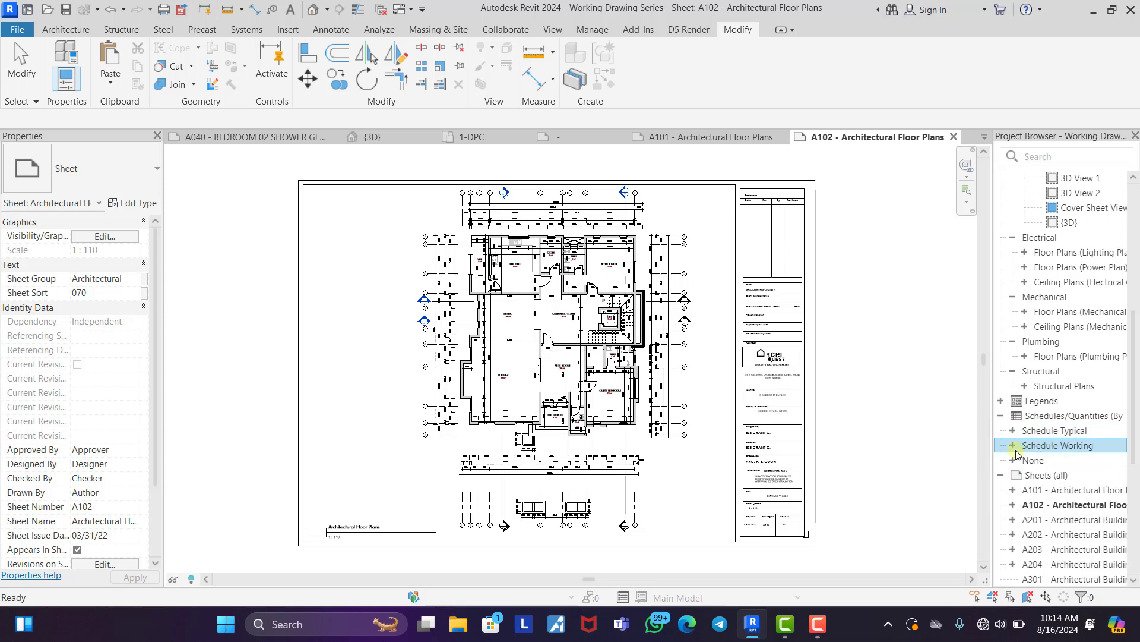
click(1013, 461)
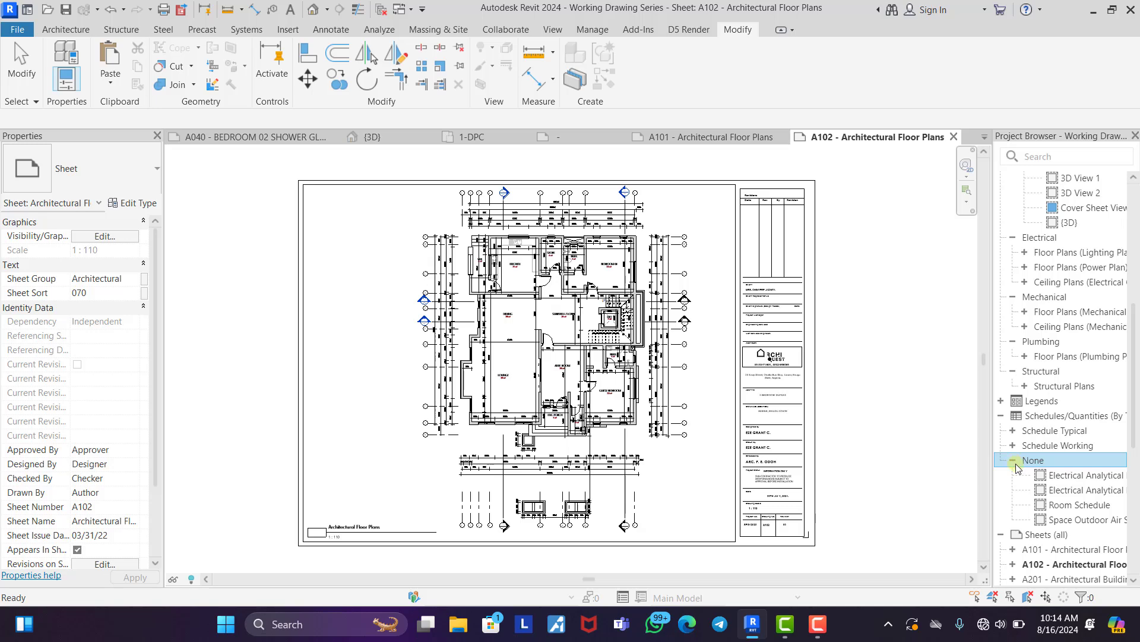
click(1074, 504)
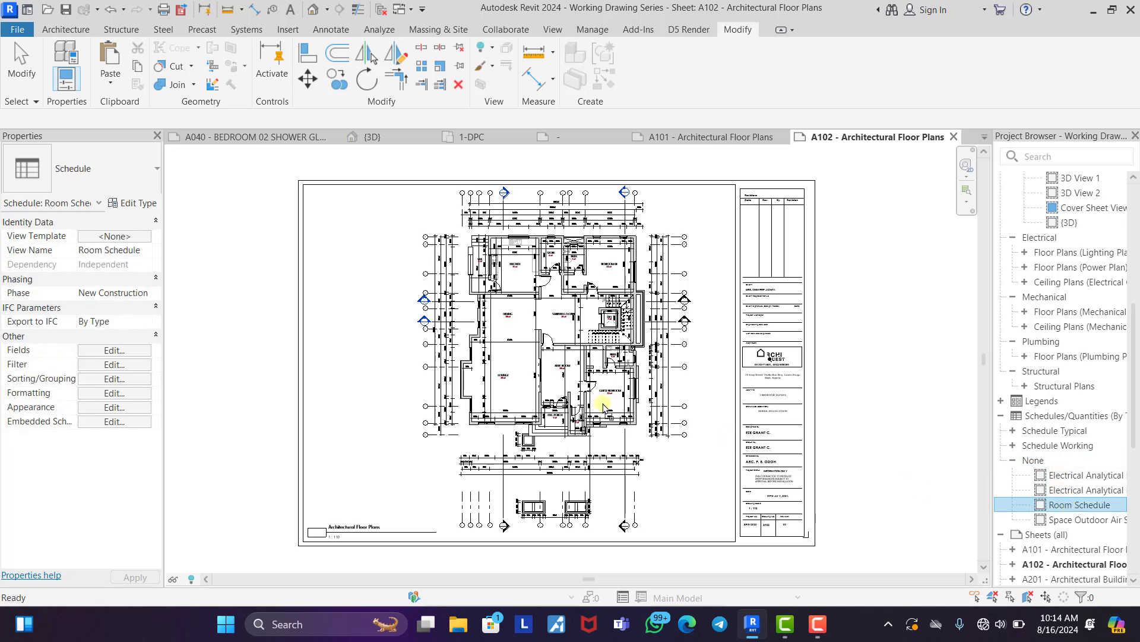
drag(372, 318, 369, 305)
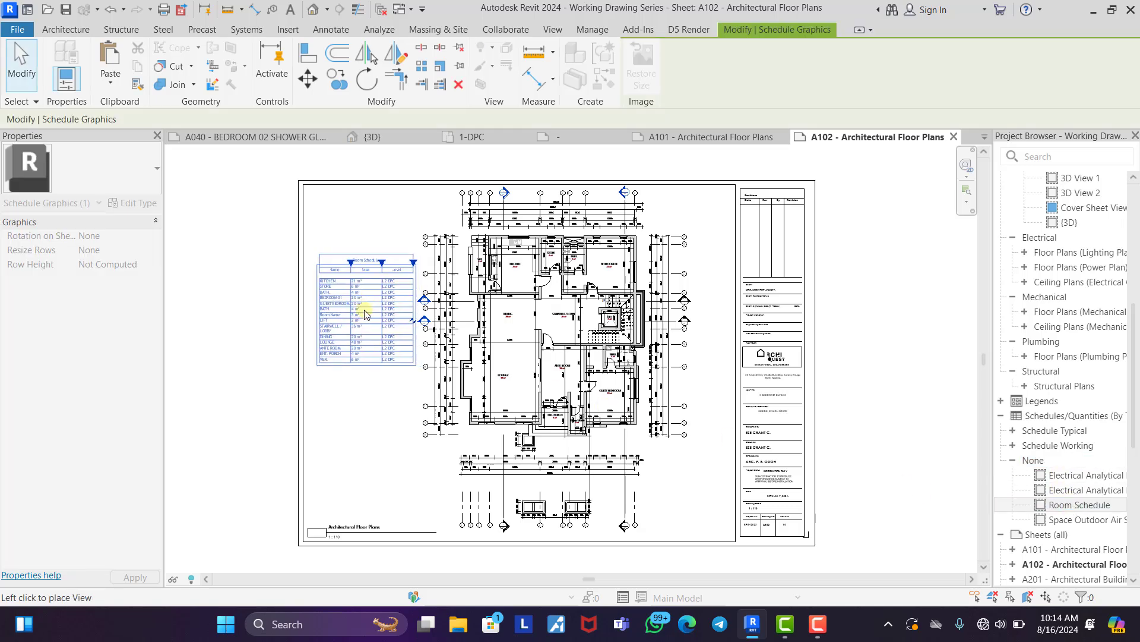
click(361, 274)
scroll(330, 206, up, 5)
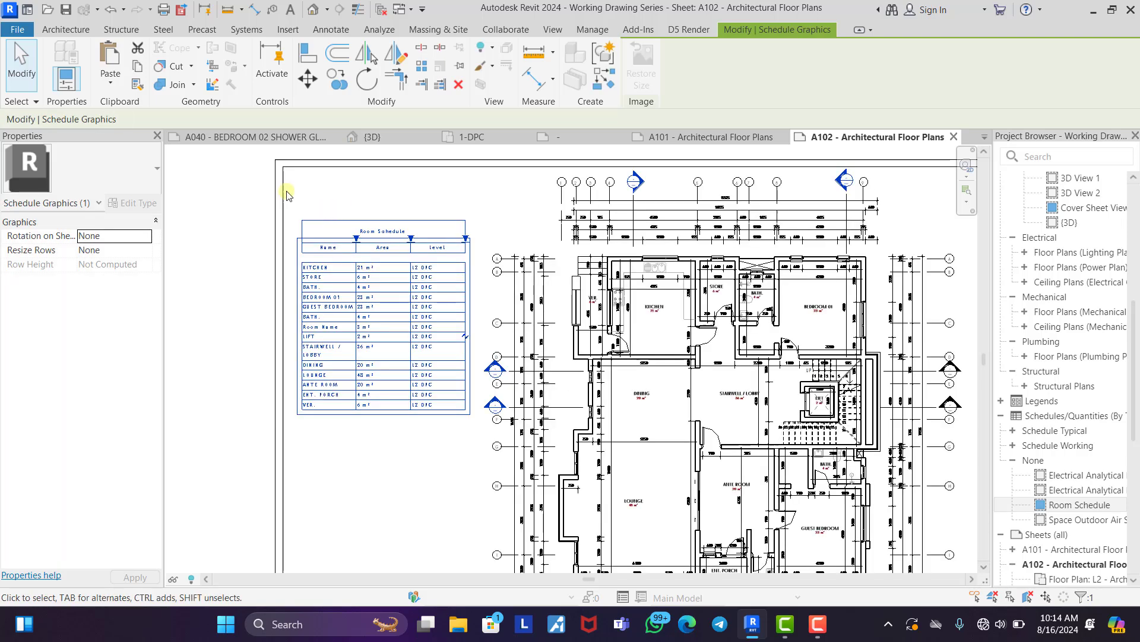
Move the room schedule so its corner sits at the upper-left corner of the sheet's inner border.
key(m)
key(v)
scroll(287, 208, up, 2)
click(288, 226)
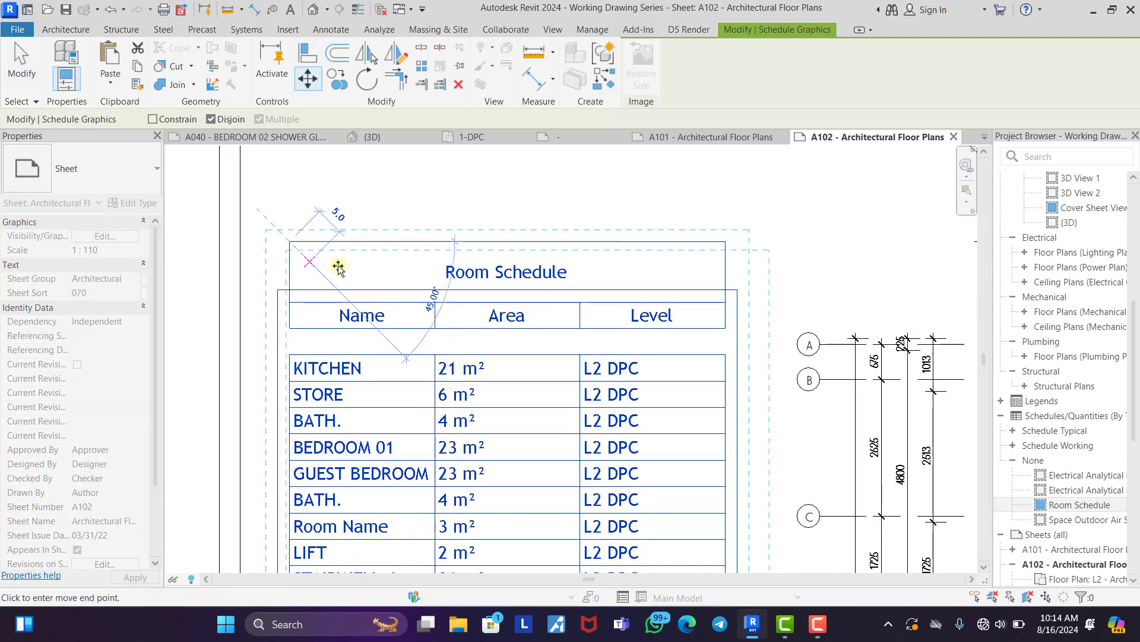
scroll(291, 229, up, 3)
click(324, 219)
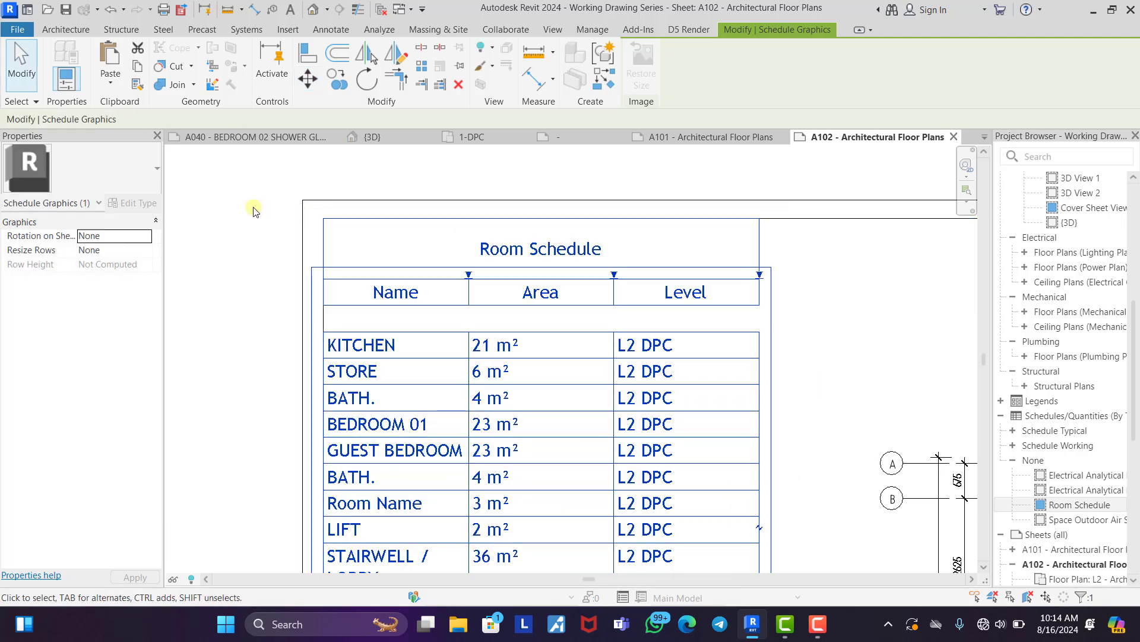
click(254, 207)
scroll(255, 202, down, 3)
Collapse the Level column of the placed room schedule, leaving only the Name and Area columns.
click(418, 254)
scroll(473, 256, up, 3)
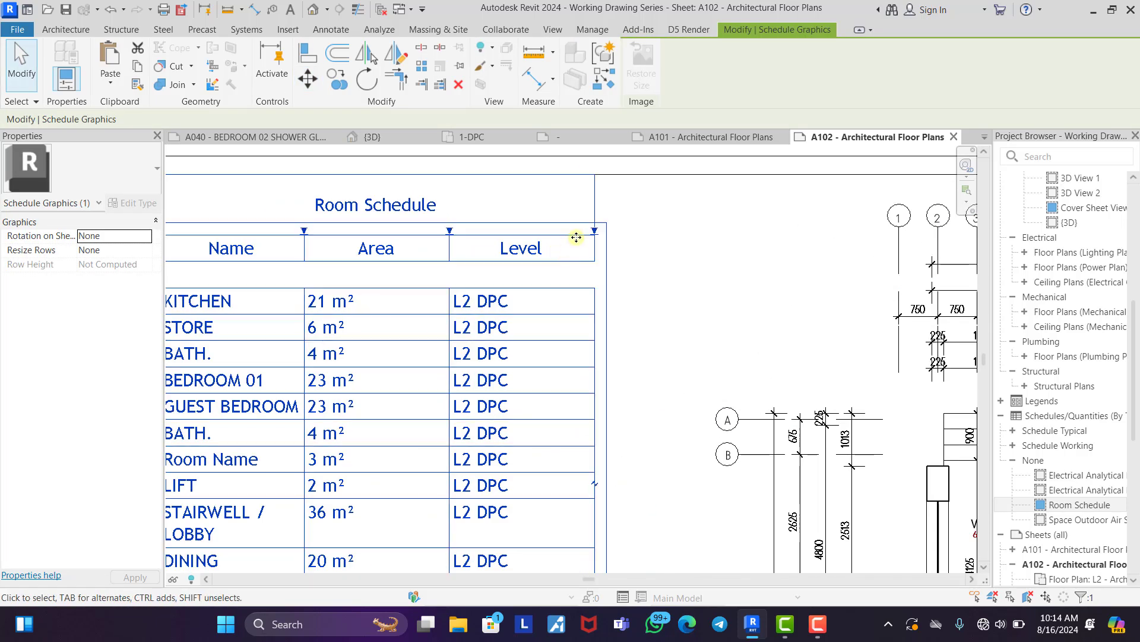
drag(498, 229, 450, 245)
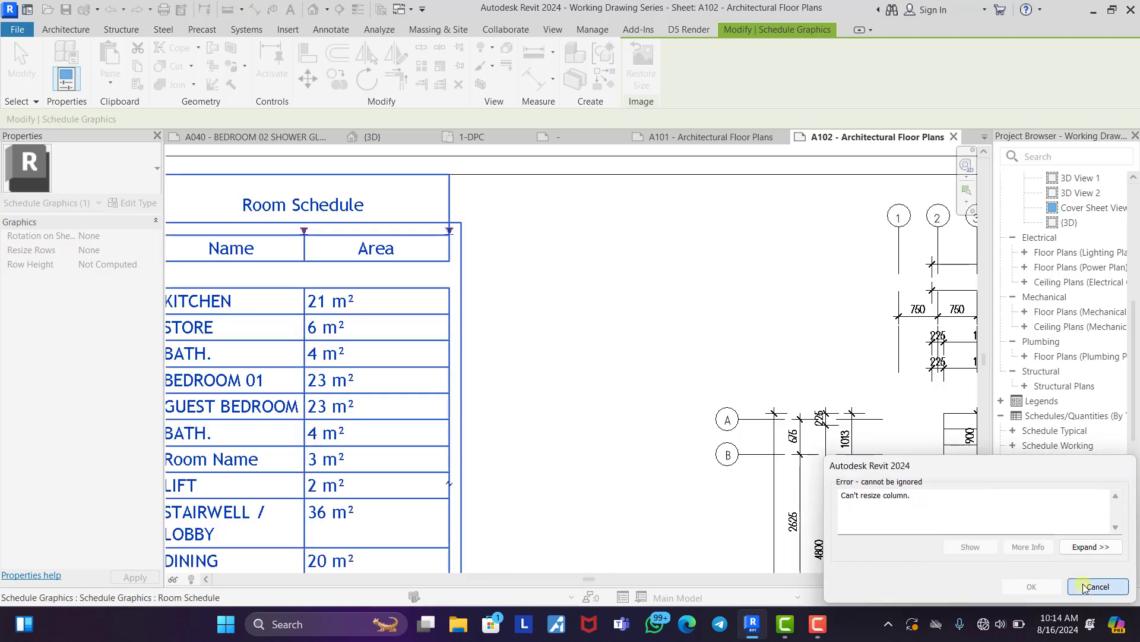
click(1097, 586)
scroll(492, 254, up, 3)
drag(761, 192, 377, 238)
click(593, 242)
scroll(563, 247, down, 5)
scroll(377, 257, down, 2)
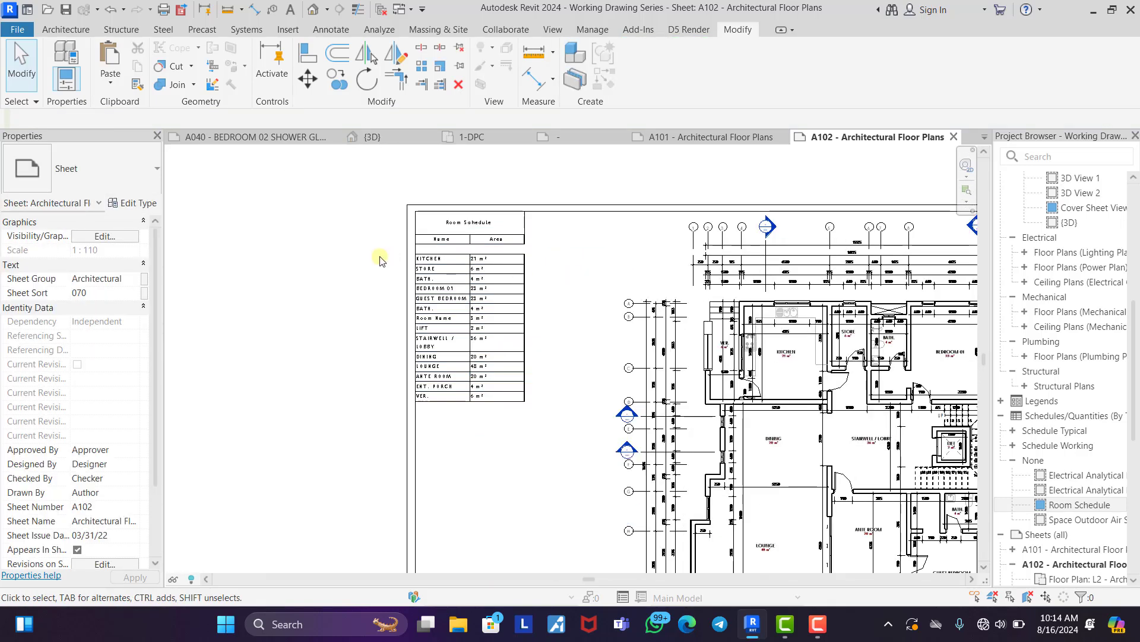
Rename the small toilet between the entrance porch and guest bedroom from the default Room Name to VT.
scroll(475, 381, up, 4)
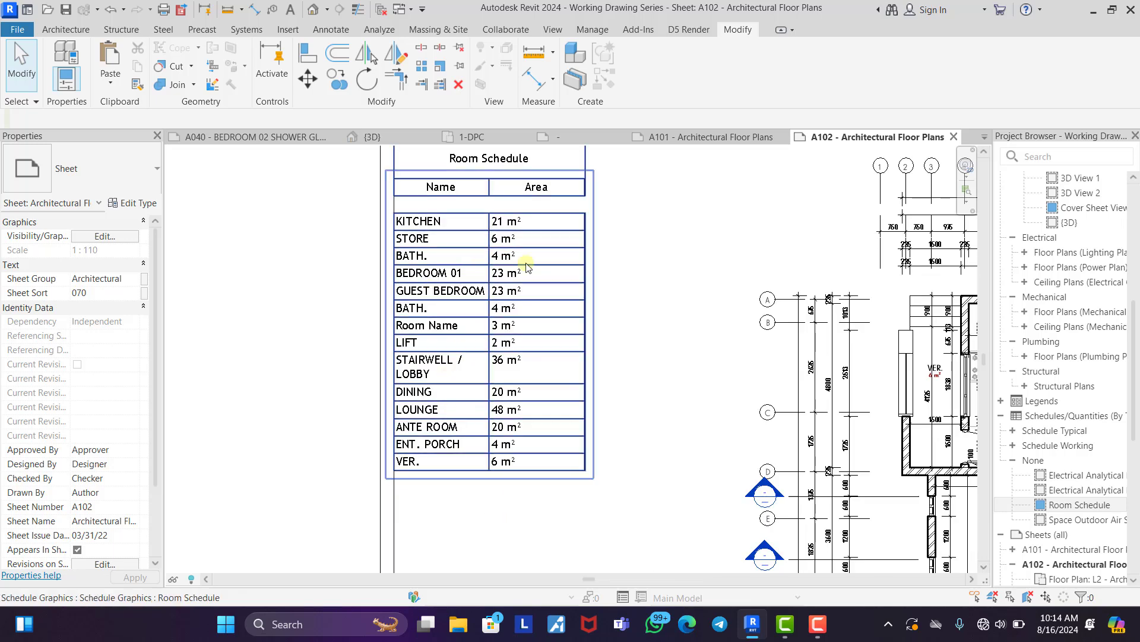
scroll(424, 310, up, 3)
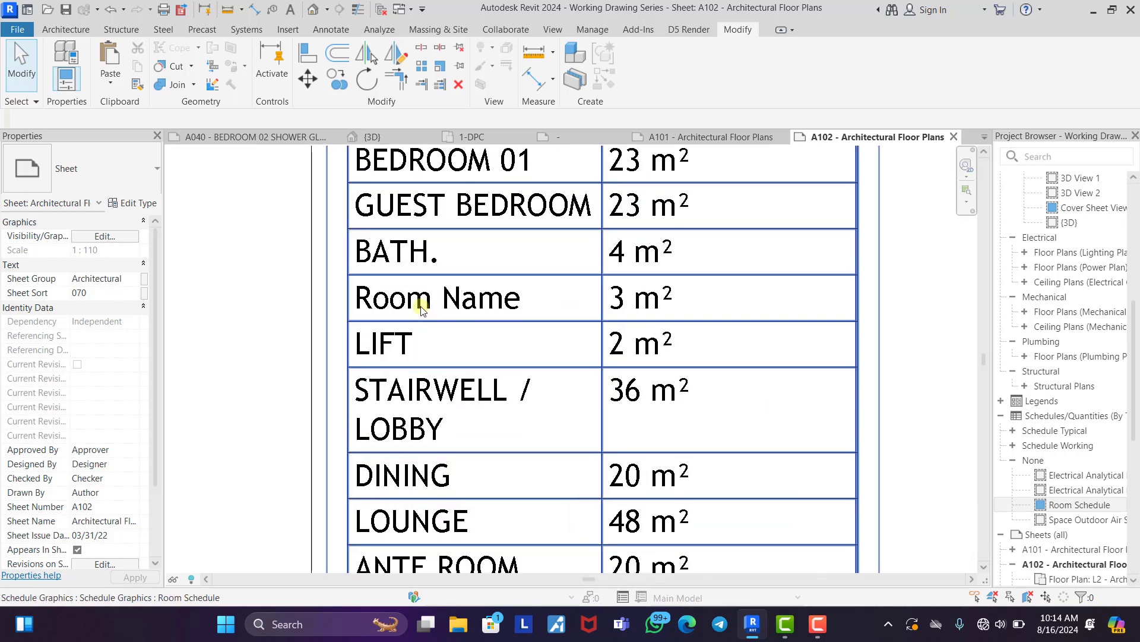
scroll(421, 306, down, 5)
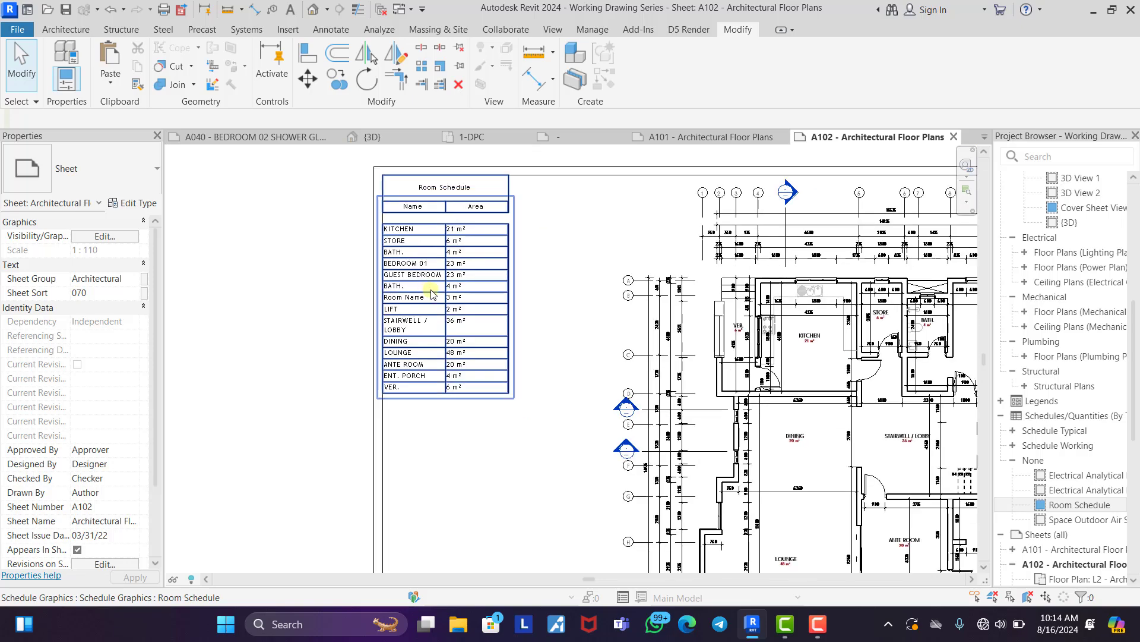
scroll(432, 290, down, 2)
scroll(746, 467, up, 5)
middle_drag(746, 467, 658, 372)
middle_drag(568, 479, 556, 421)
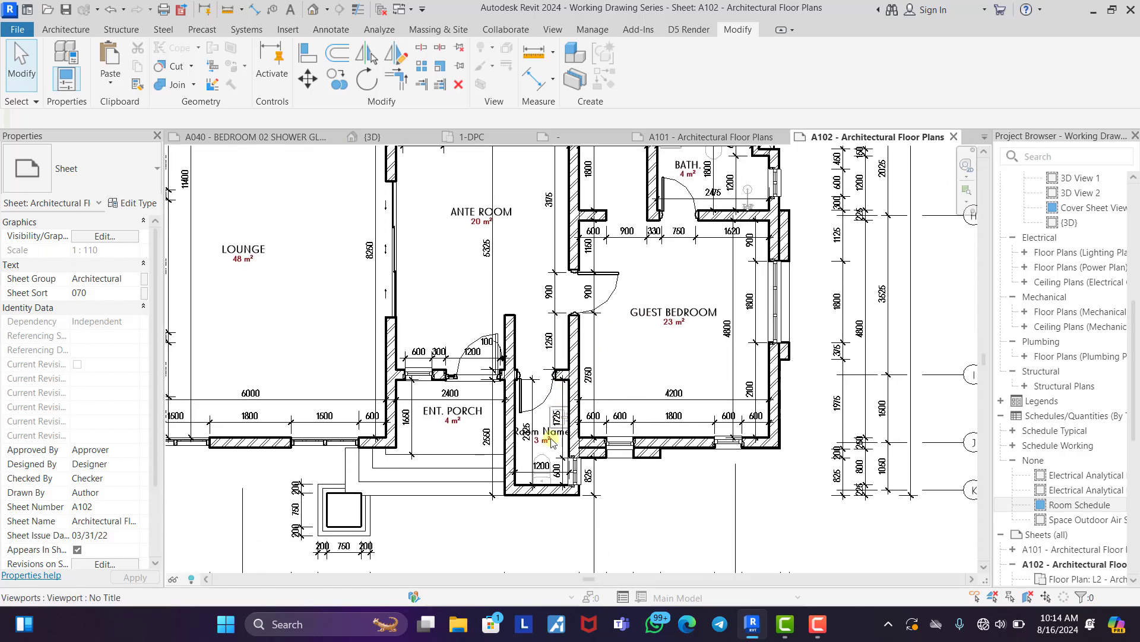
scroll(550, 439, up, 3)
click(534, 420)
click(533, 421)
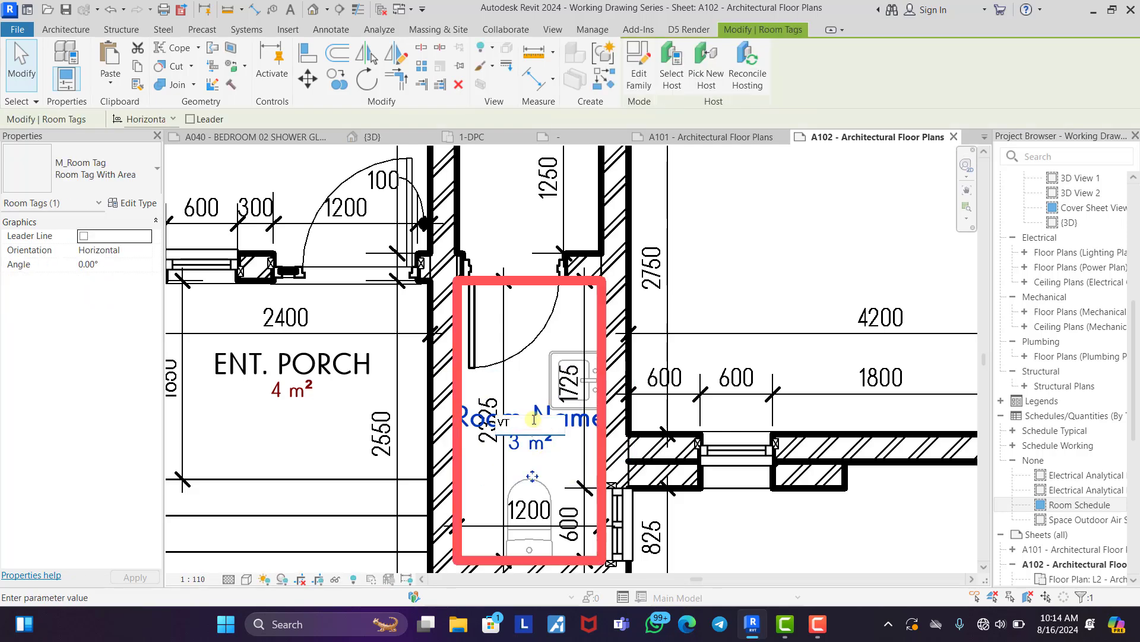
click(787, 232)
Leave the floor plan viewport and examine the room names and areas in the updated schedule.
scroll(719, 427, down, 5)
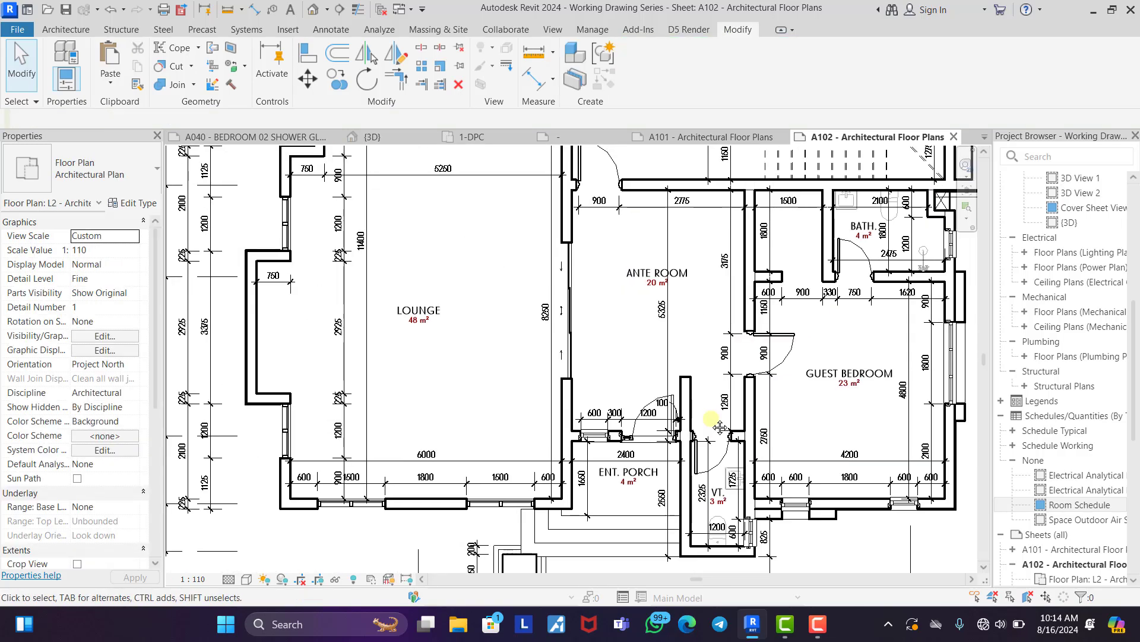
scroll(720, 426, down, 5)
scroll(333, 250, up, 1)
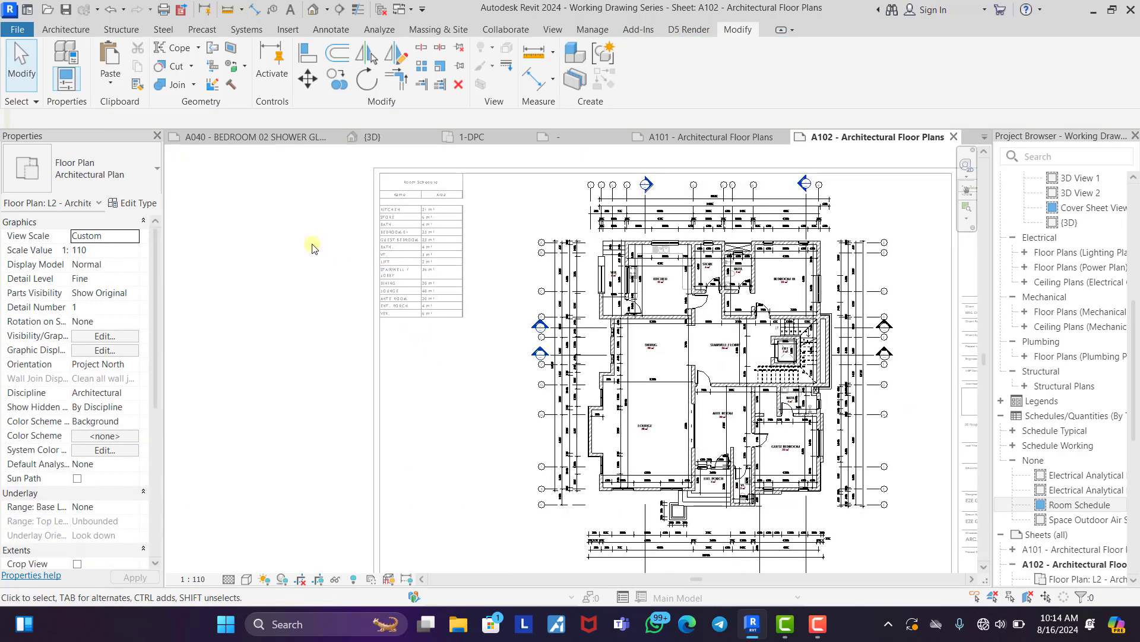
double_click(313, 248)
scroll(415, 287, up, 5)
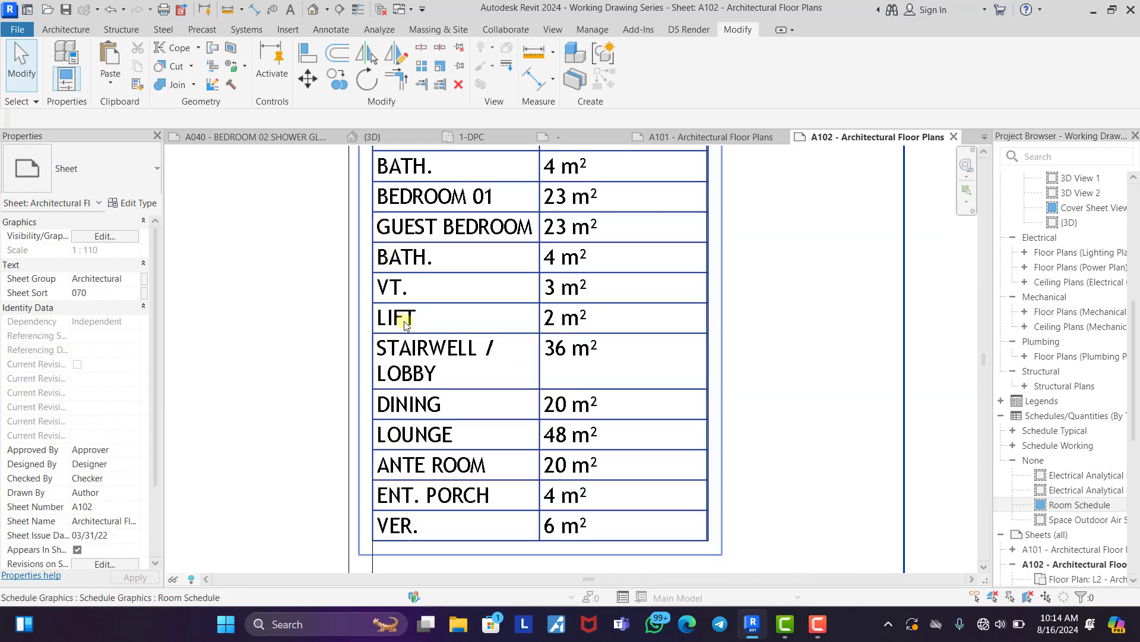
scroll(404, 323, down, 2)
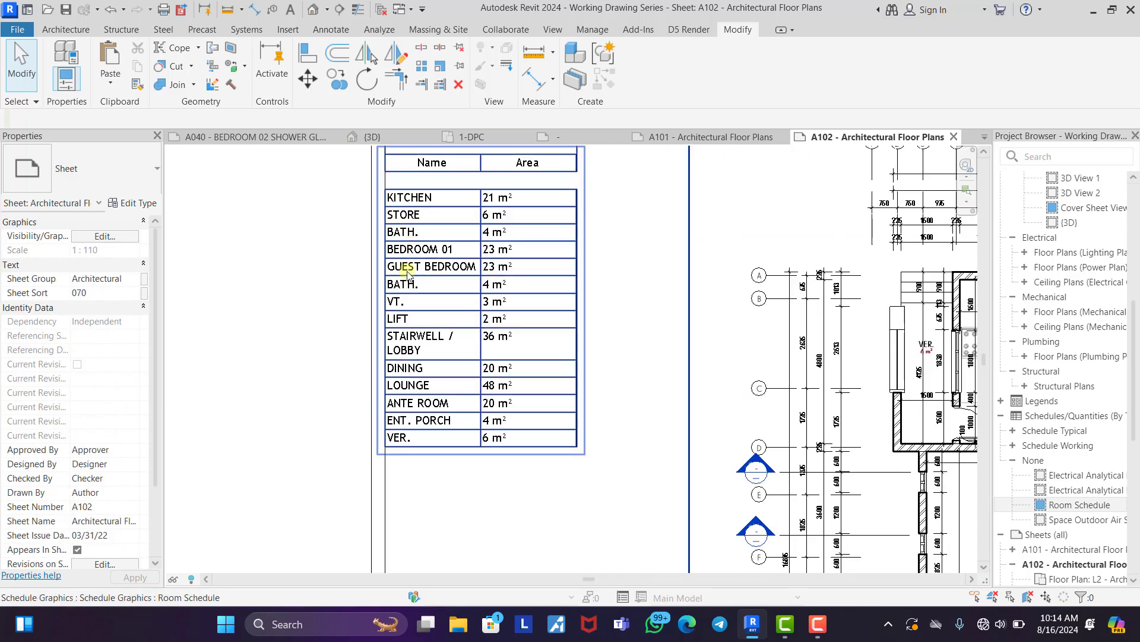
click(265, 359)
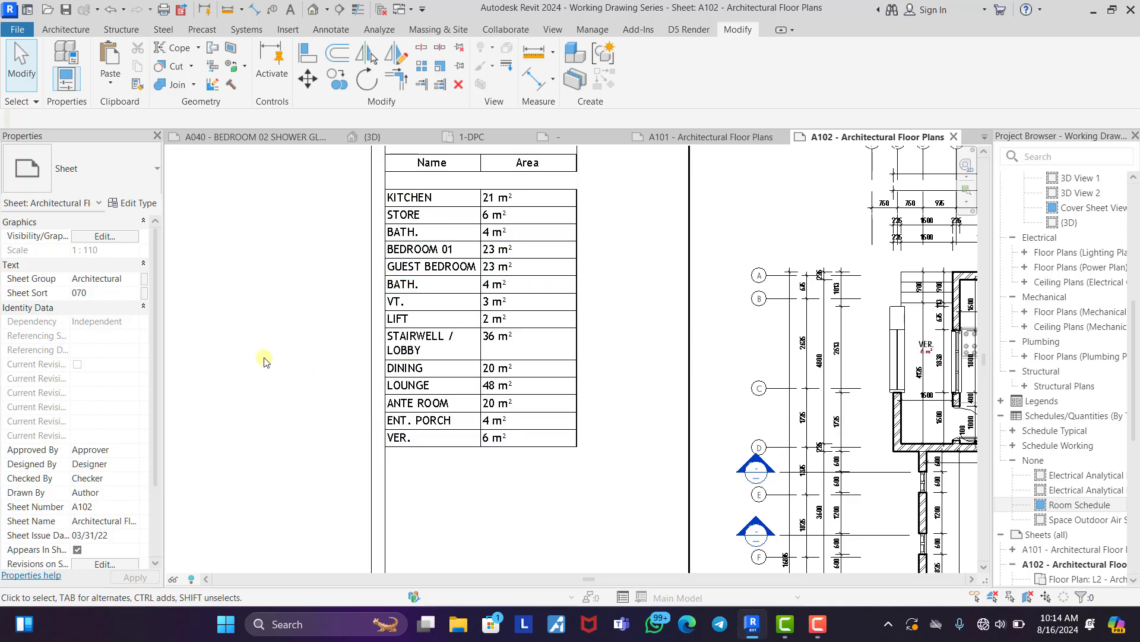
scroll(265, 275, down, 4)
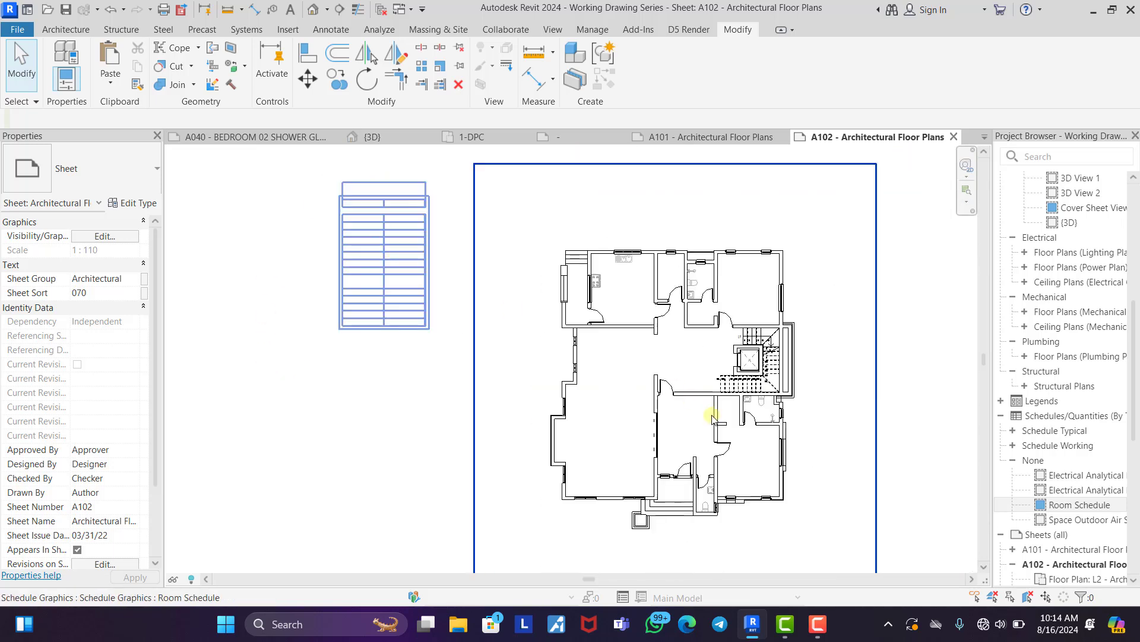
Draw a detail line in the Overhead line style along the dining side of the 2700 mm opening between Dining and Stairwell / Lobby.
scroll(710, 415, up, 4)
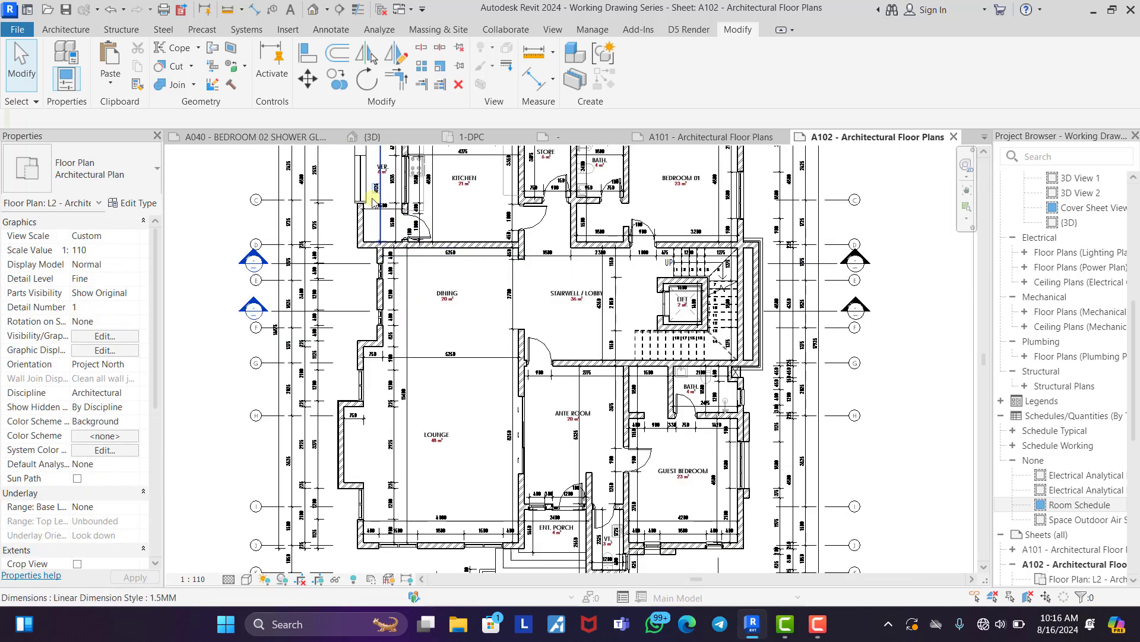
click(325, 31)
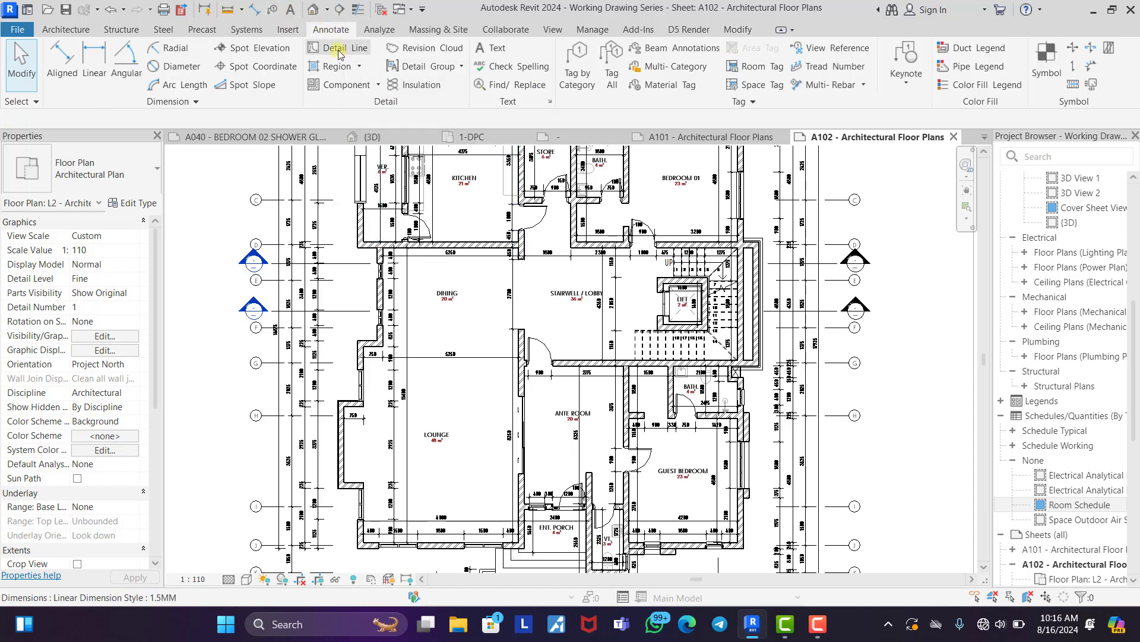
click(340, 55)
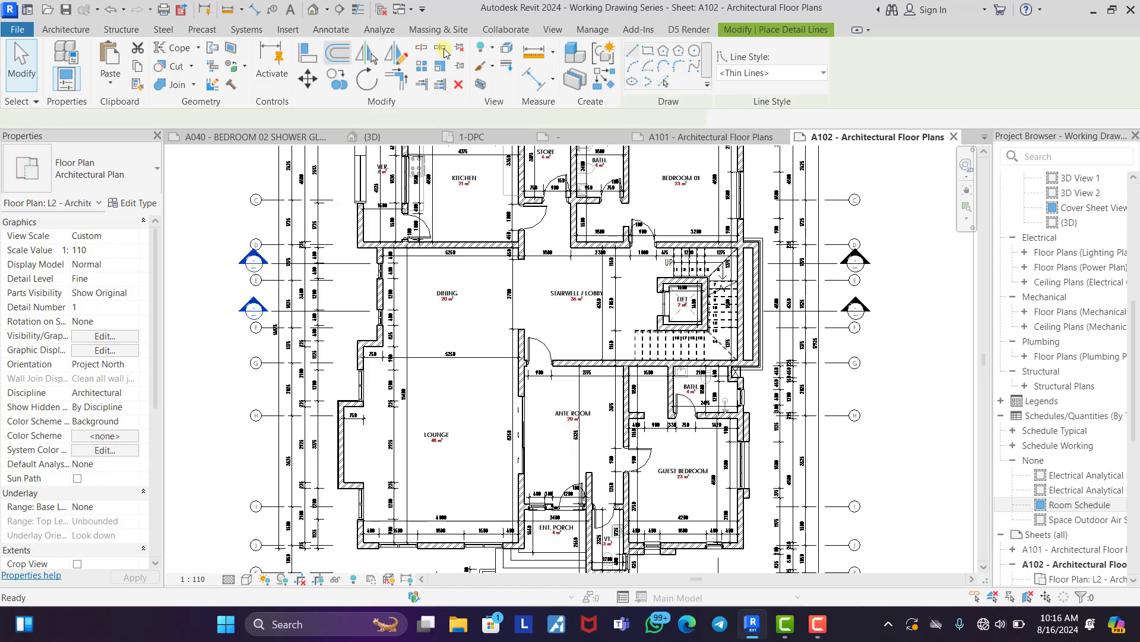
click(783, 73)
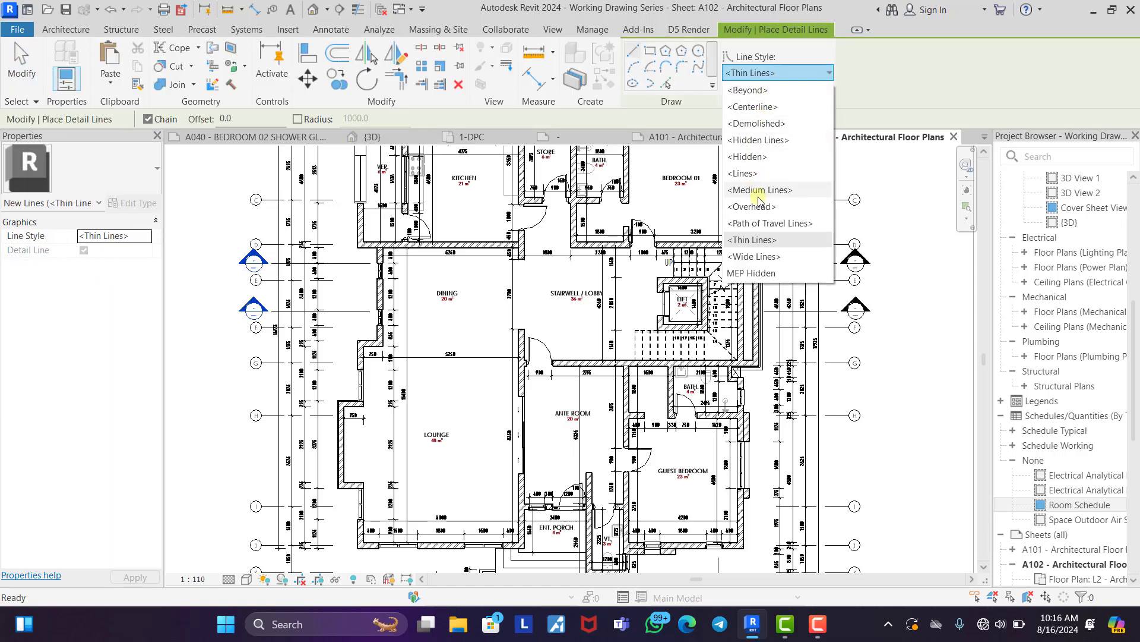
click(751, 207)
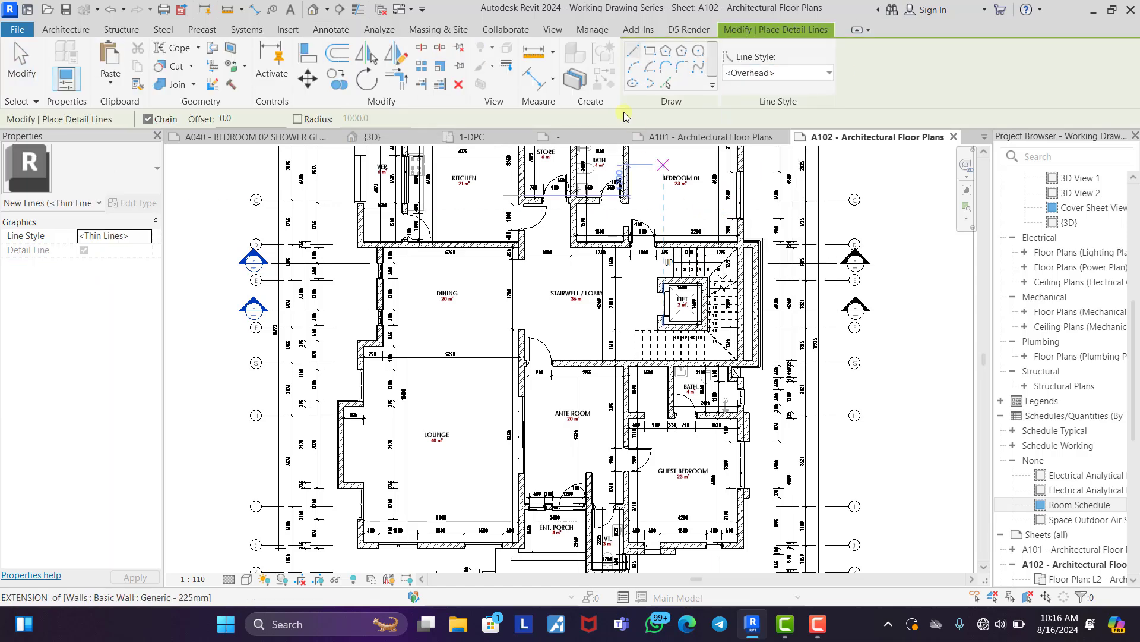
scroll(588, 282, up, 5)
scroll(511, 197, up, 3)
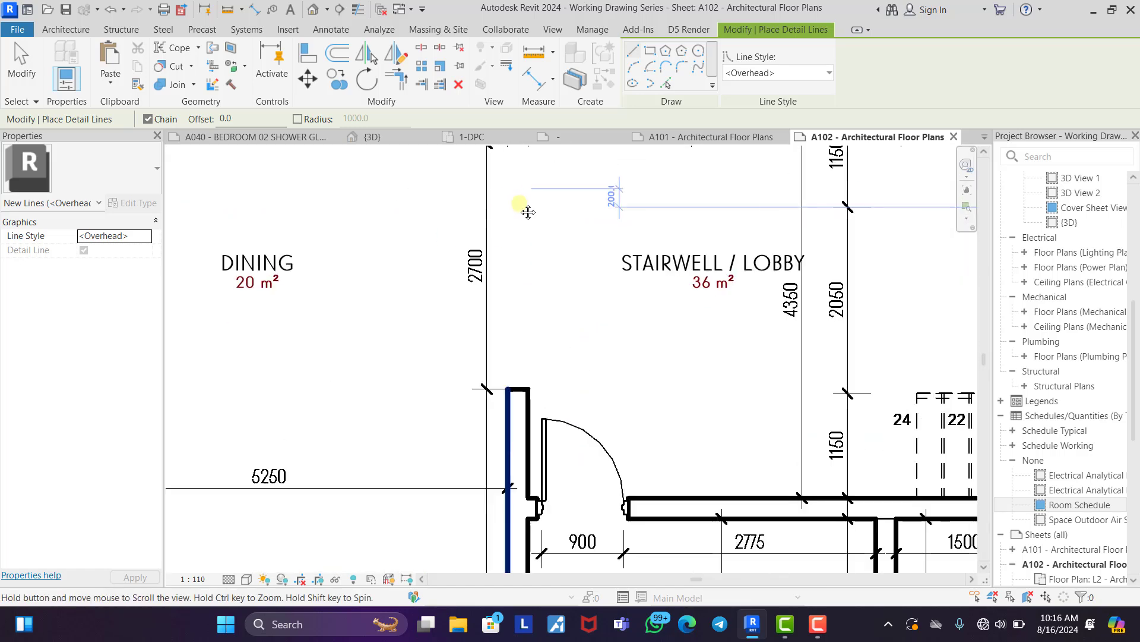
click(521, 149)
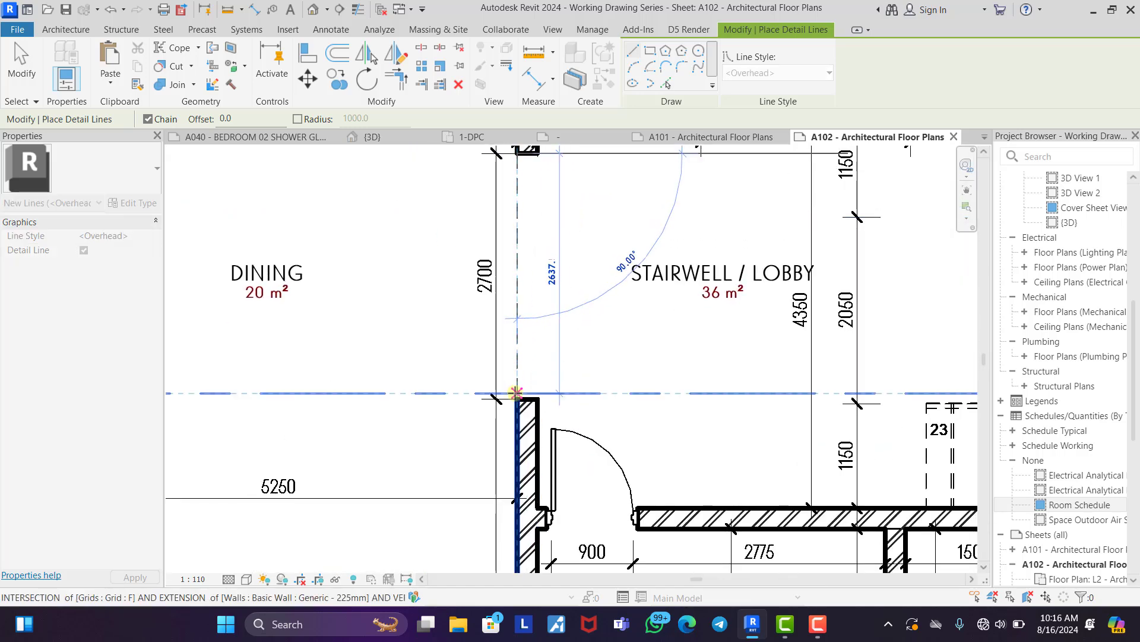
click(517, 398)
right_click(559, 239)
click(591, 250)
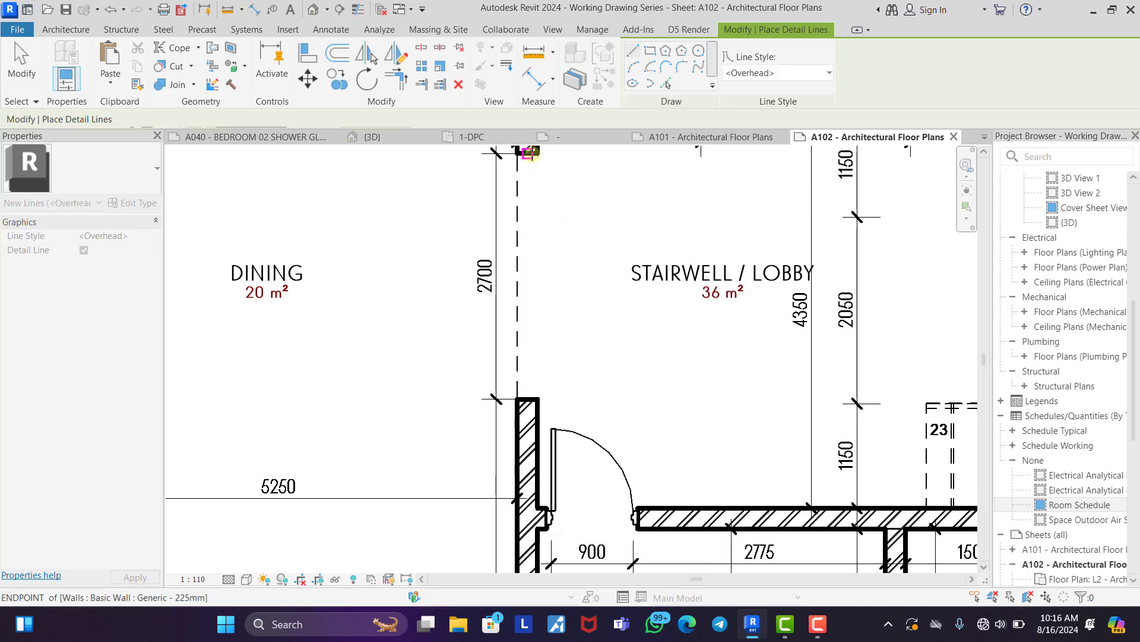
Draw a parallel Overhead detail line along the lobby side of the same 2700 mm opening.
click(538, 153)
click(537, 399)
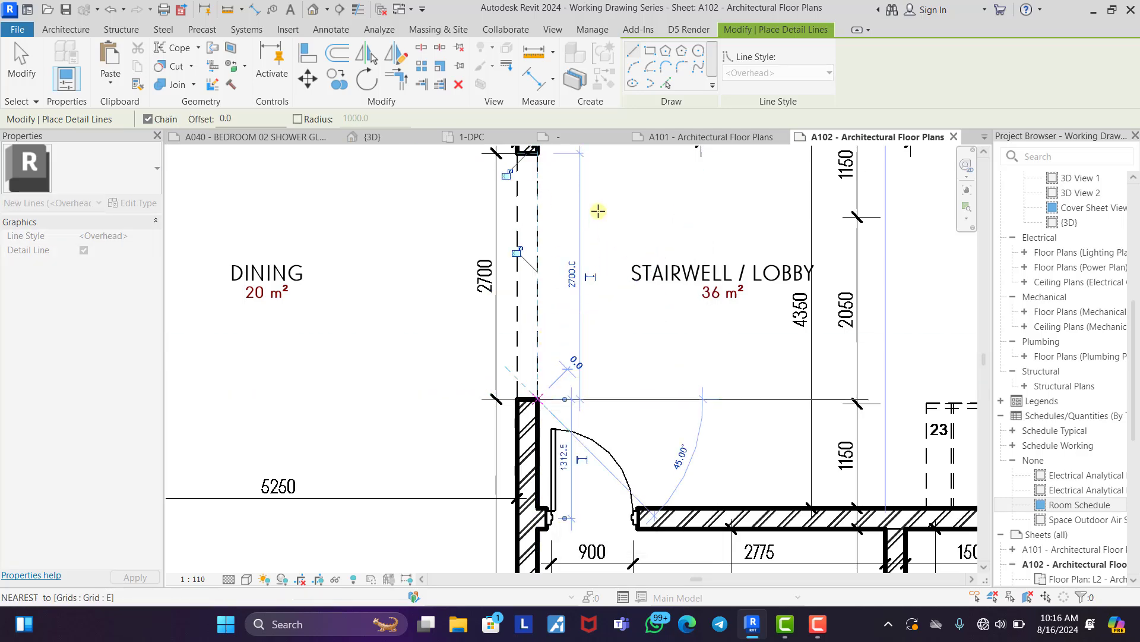
right_click(615, 211)
click(632, 224)
Draw two Overhead detail lines across the 1800 mm passage opening above Stairwell / Lobby, one along each wall face.
scroll(591, 248, down, 5)
scroll(591, 248, up, 6)
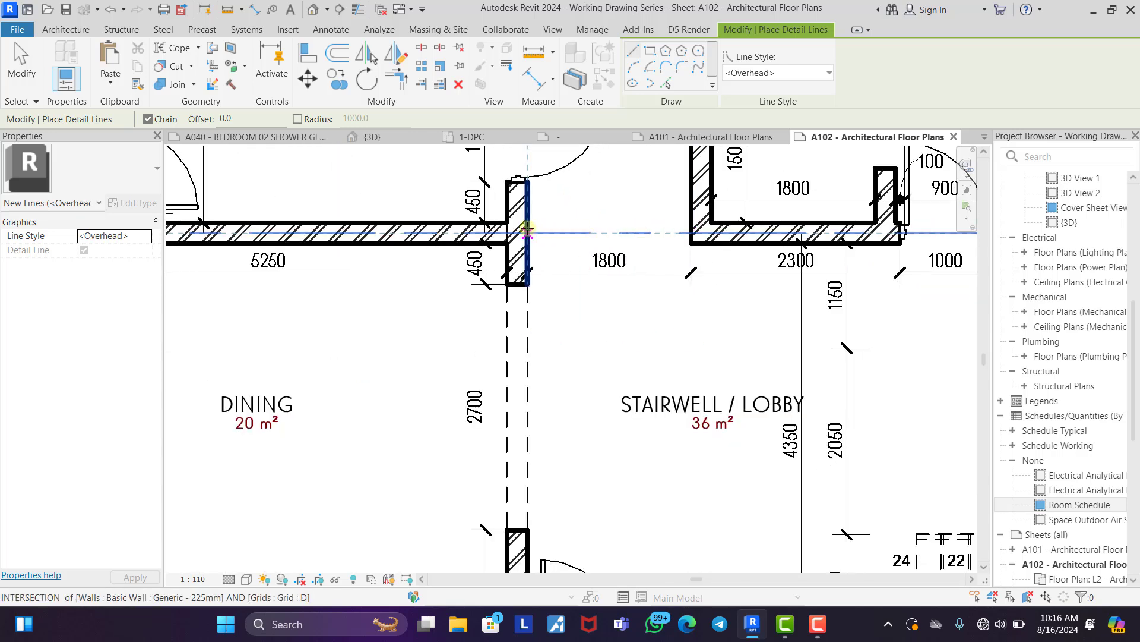
click(527, 222)
click(699, 223)
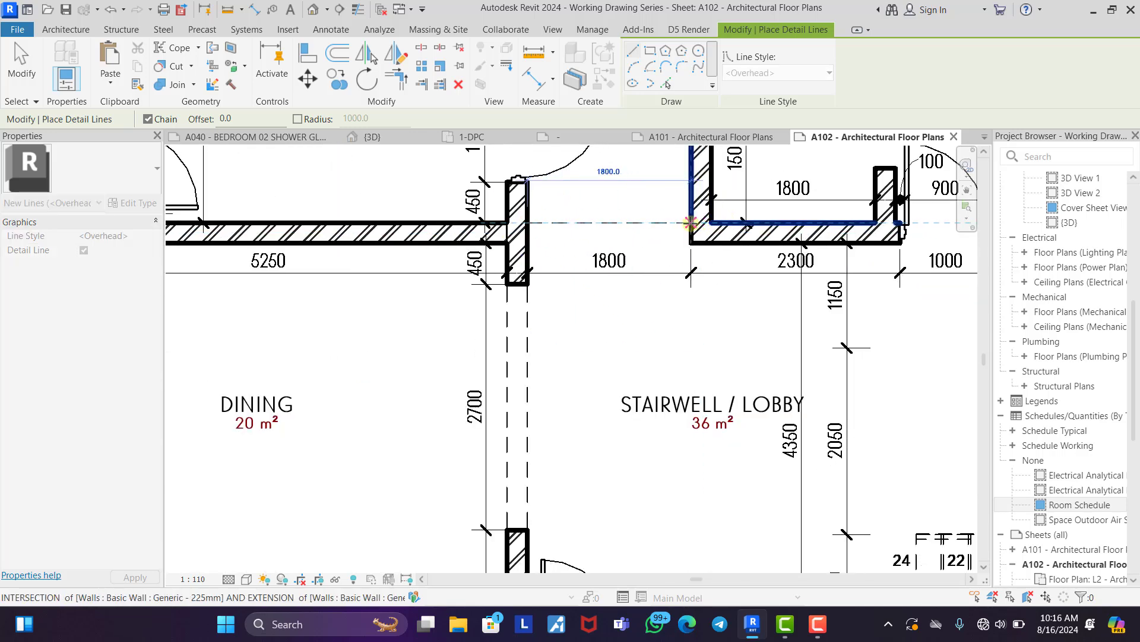
right_click(655, 217)
click(670, 229)
click(528, 243)
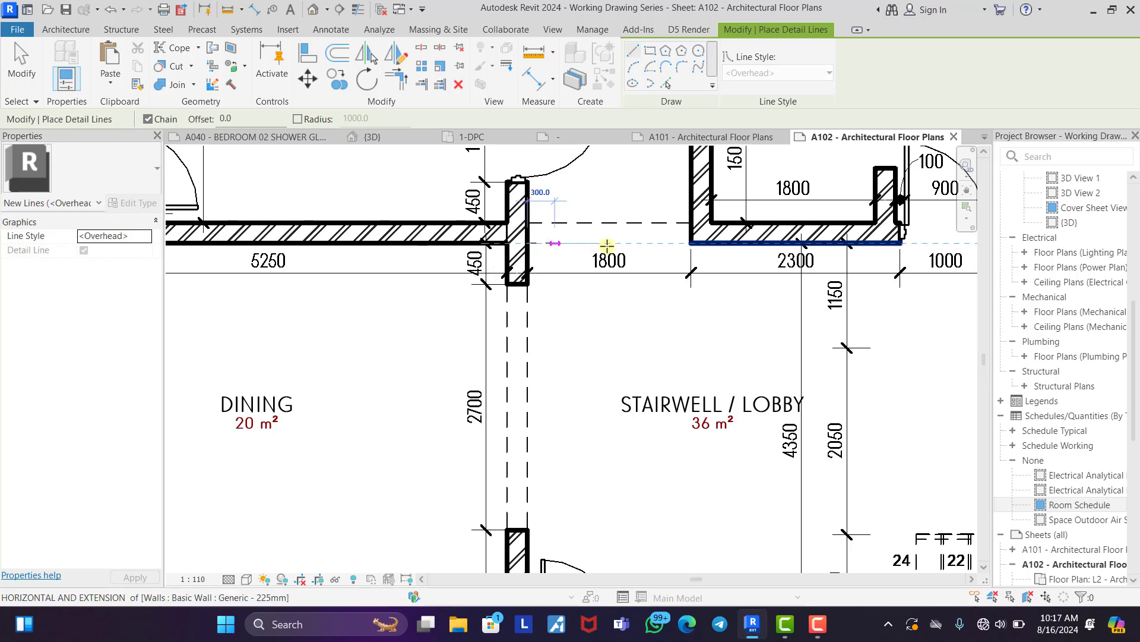
click(689, 242)
right_click(633, 180)
click(653, 187)
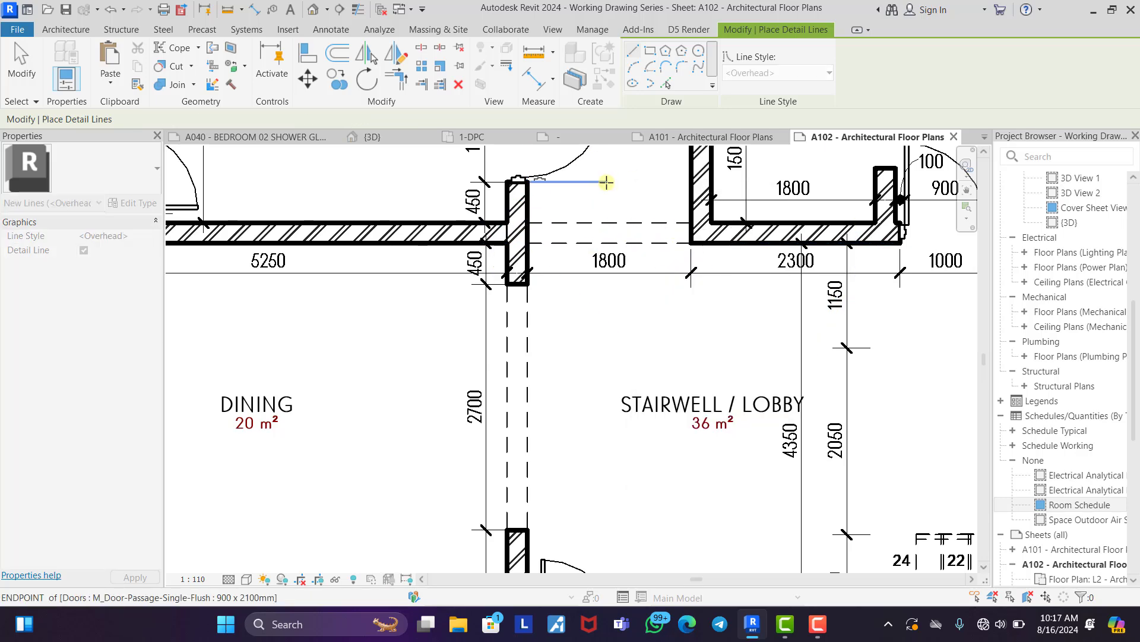
Draw two Overhead detail lines across the 900 mm opening above the guest bedroom, one along each wall face.
scroll(606, 182, down, 3)
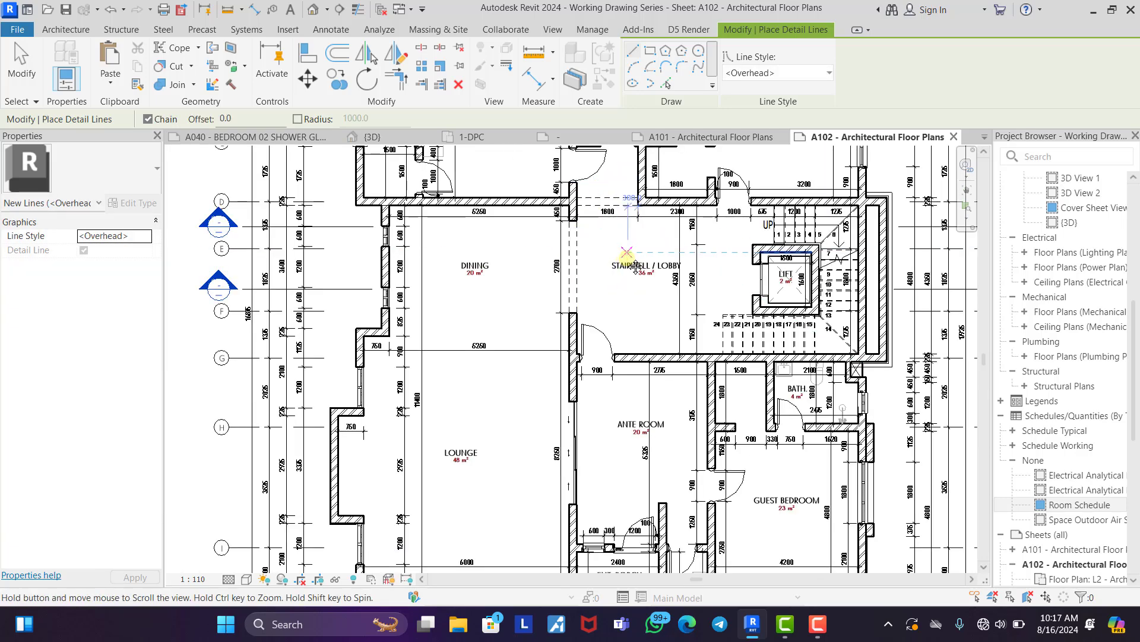
middle_drag(626, 375, 625, 259)
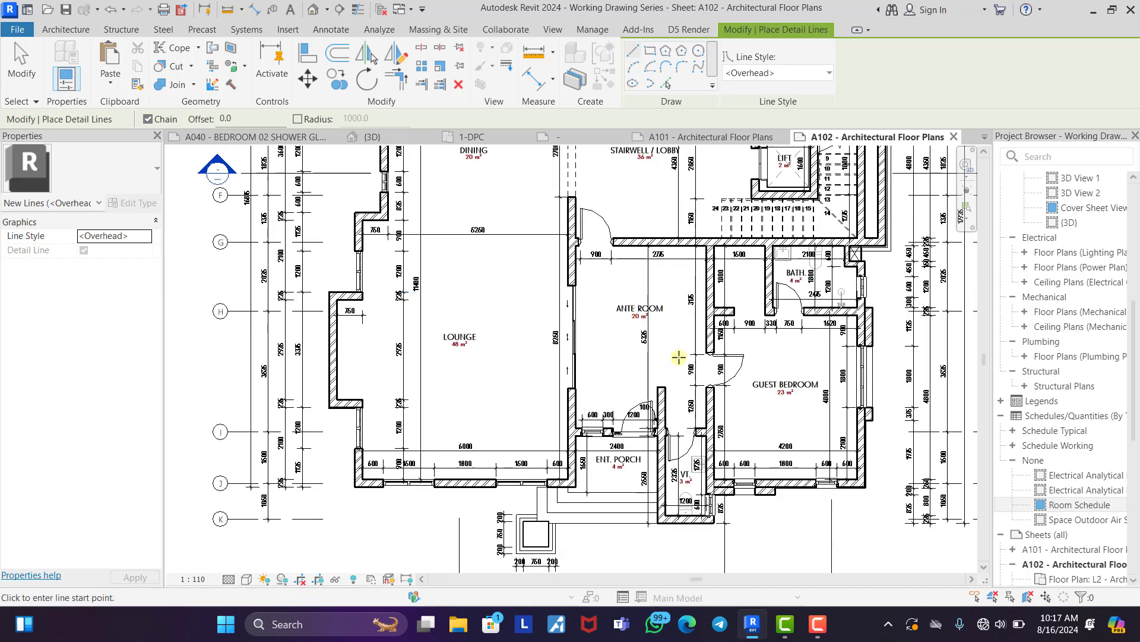
scroll(772, 332, up, 5)
click(735, 307)
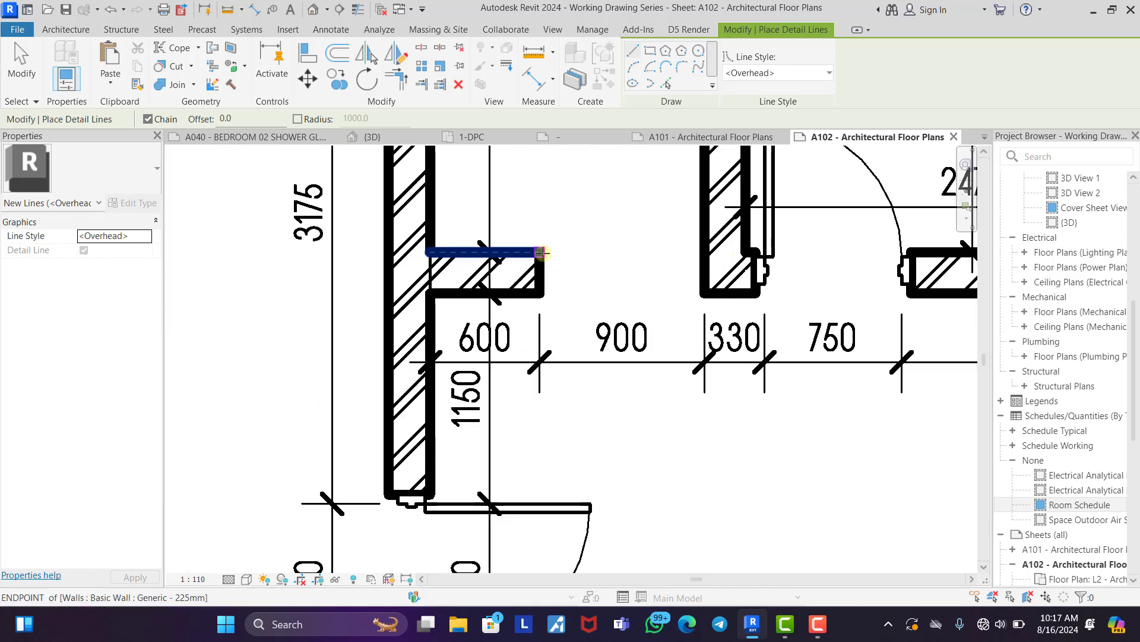
right_click(596, 206)
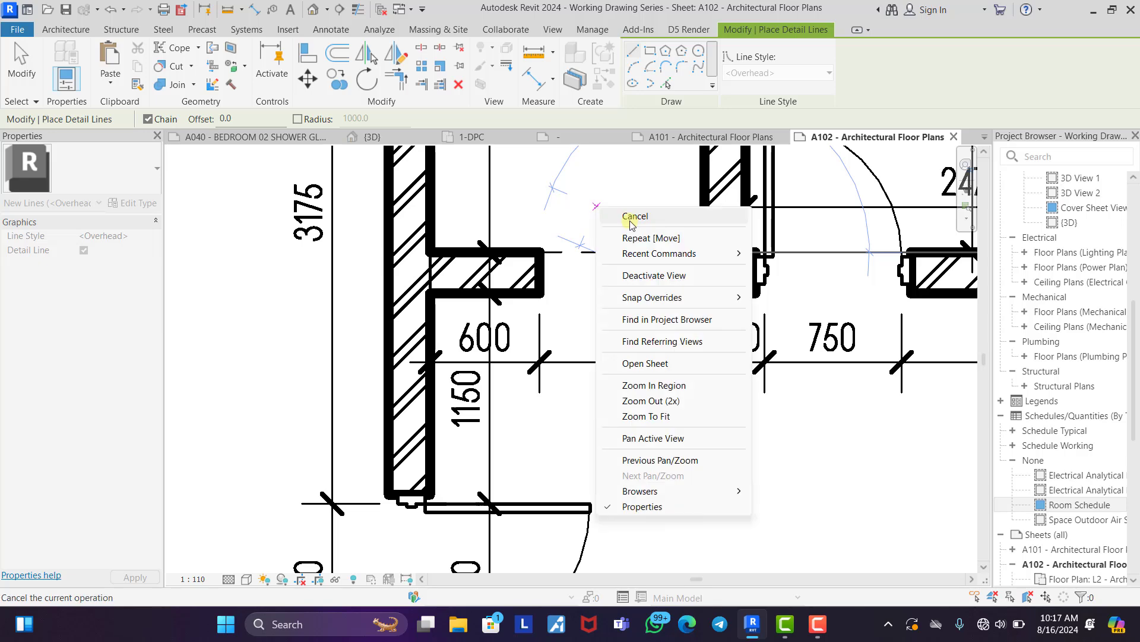
click(618, 219)
click(541, 293)
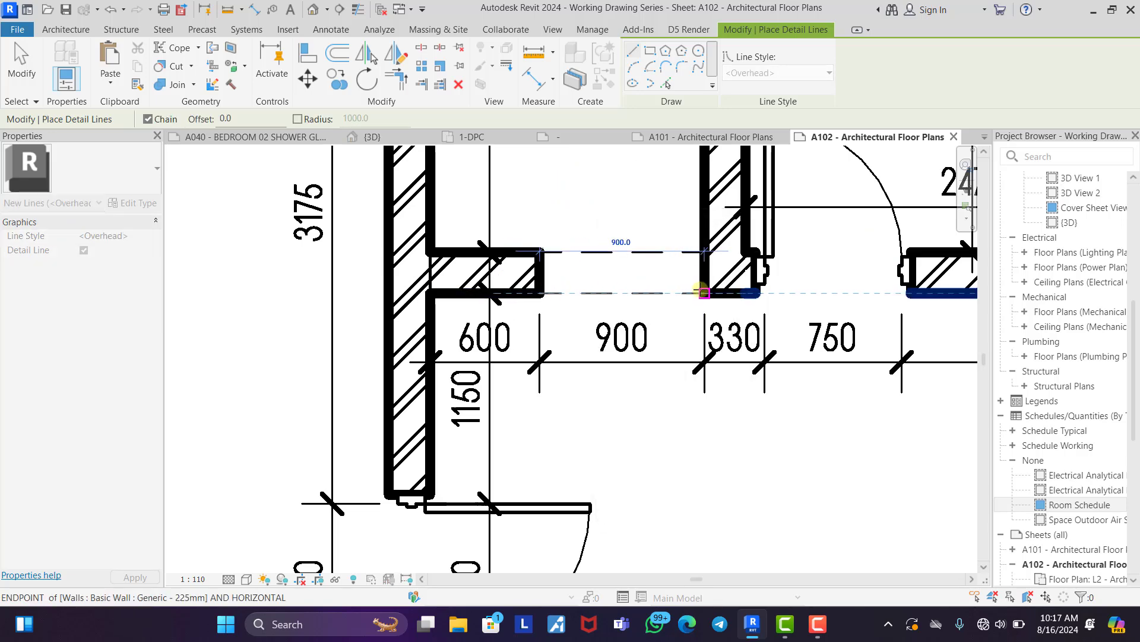
click(704, 293)
right_click(642, 179)
click(664, 191)
scroll(665, 192, down, 1)
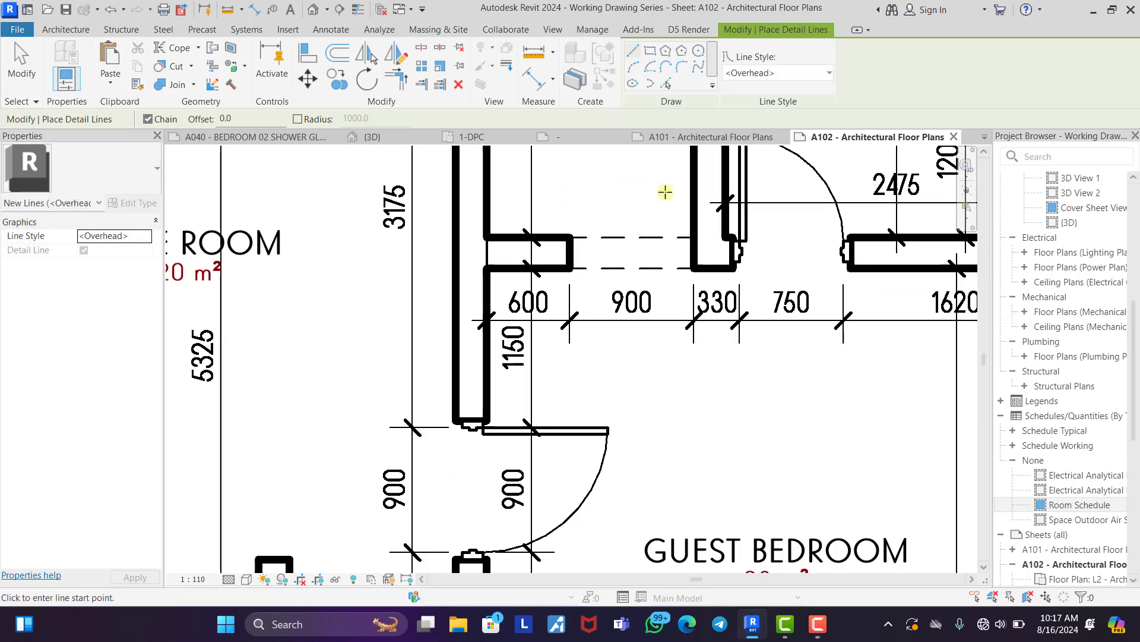
Draw two Overhead detail lines across the opening between the 1800 by 1500 mm space below Bath and Bedroom 01, one along each wall face.
scroll(665, 192, down, 3)
middle_drag(588, 286, 779, 444)
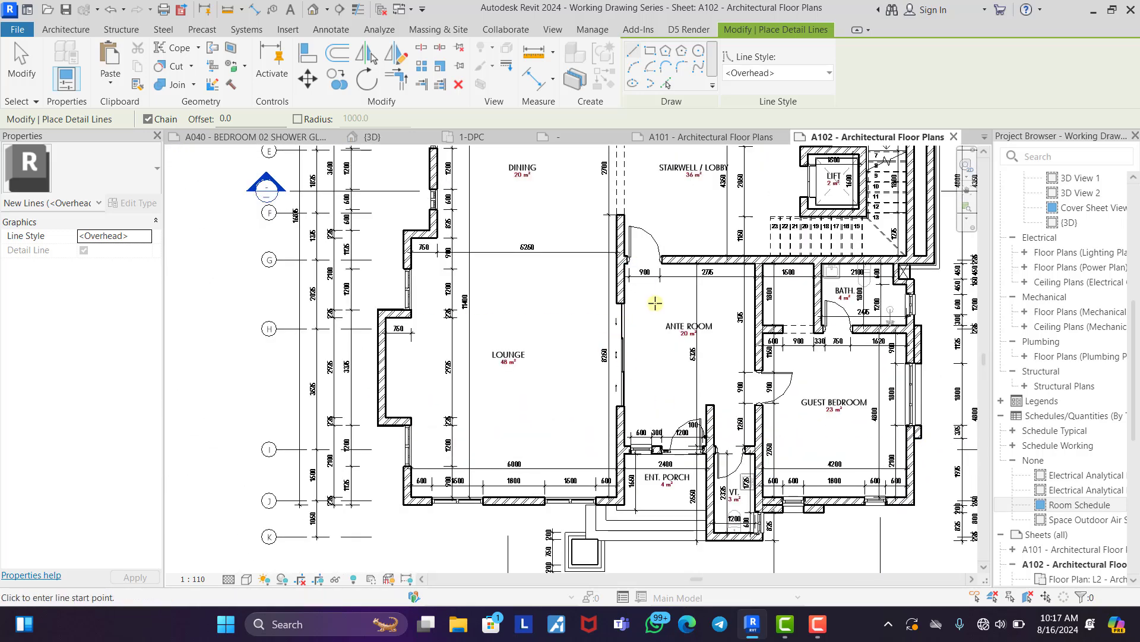
middle_drag(660, 308, 600, 356)
middle_drag(662, 195, 567, 294)
scroll(567, 297, up, 5)
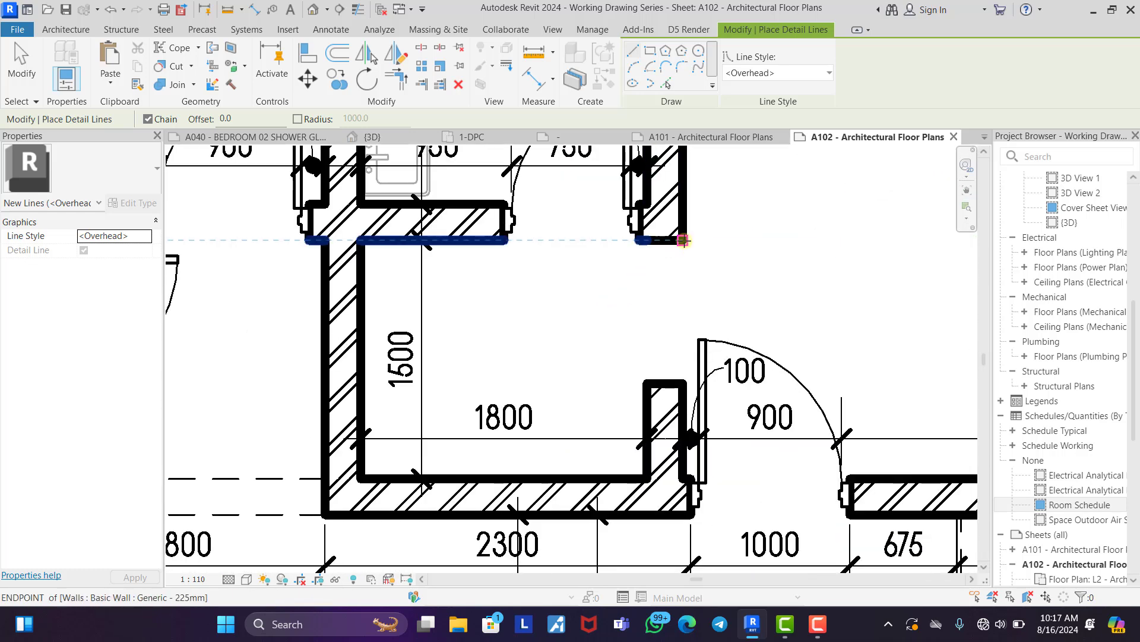
click(683, 383)
right_click(805, 221)
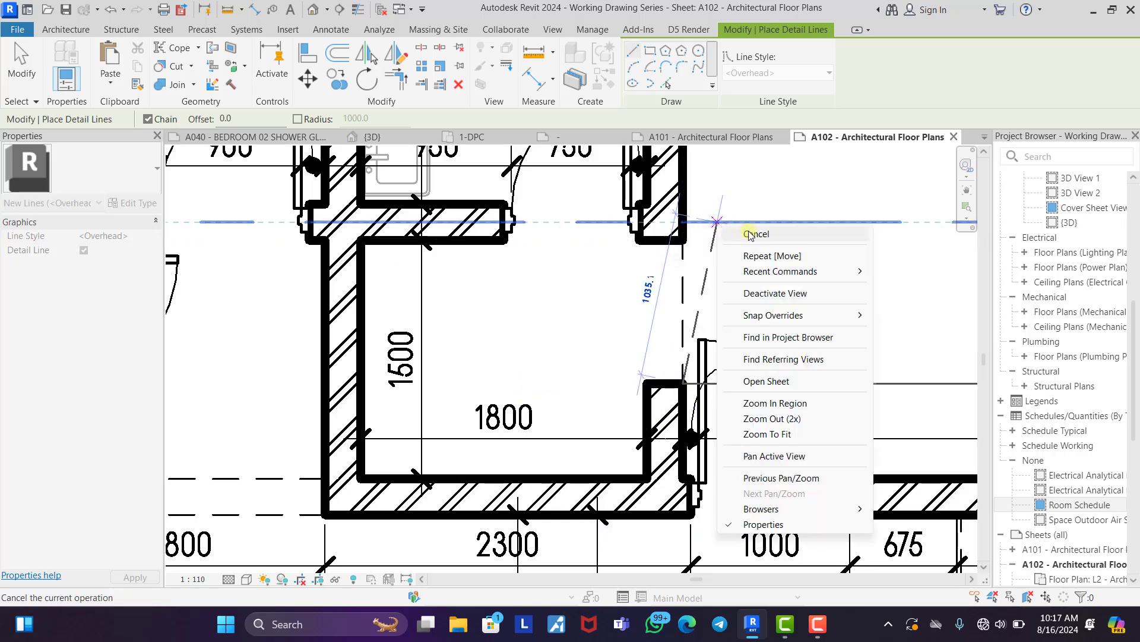
click(823, 229)
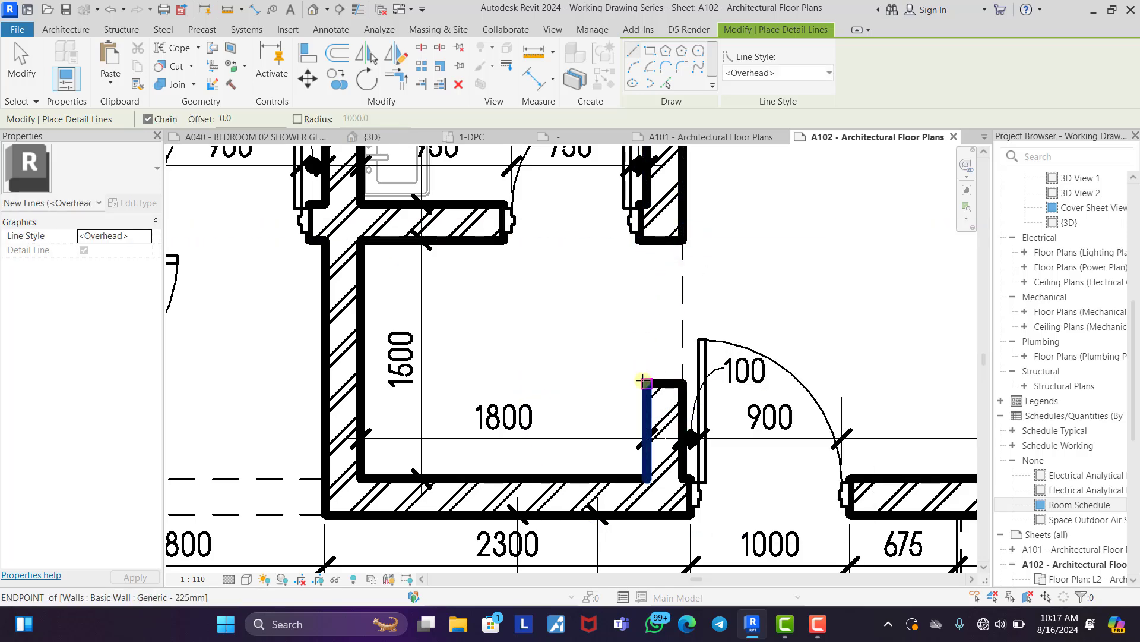
click(647, 240)
right_click(768, 222)
click(802, 229)
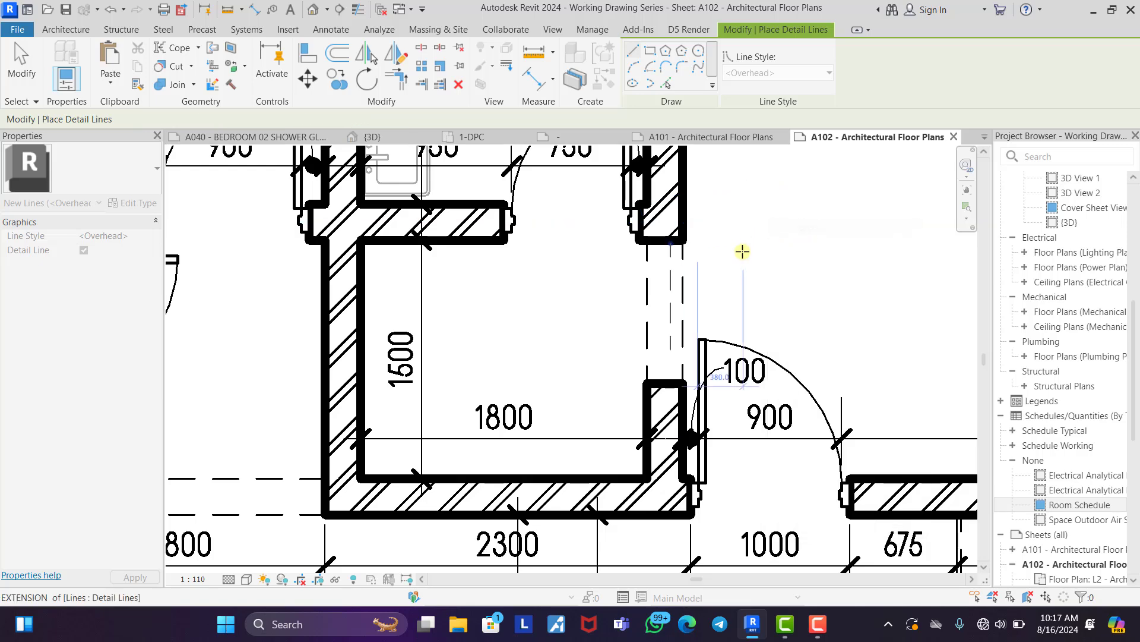
Check the floor plan for remaining wall openings without overhead lines, and end detail line placement.
scroll(723, 273, down, 6)
middle_drag(689, 363, 621, 329)
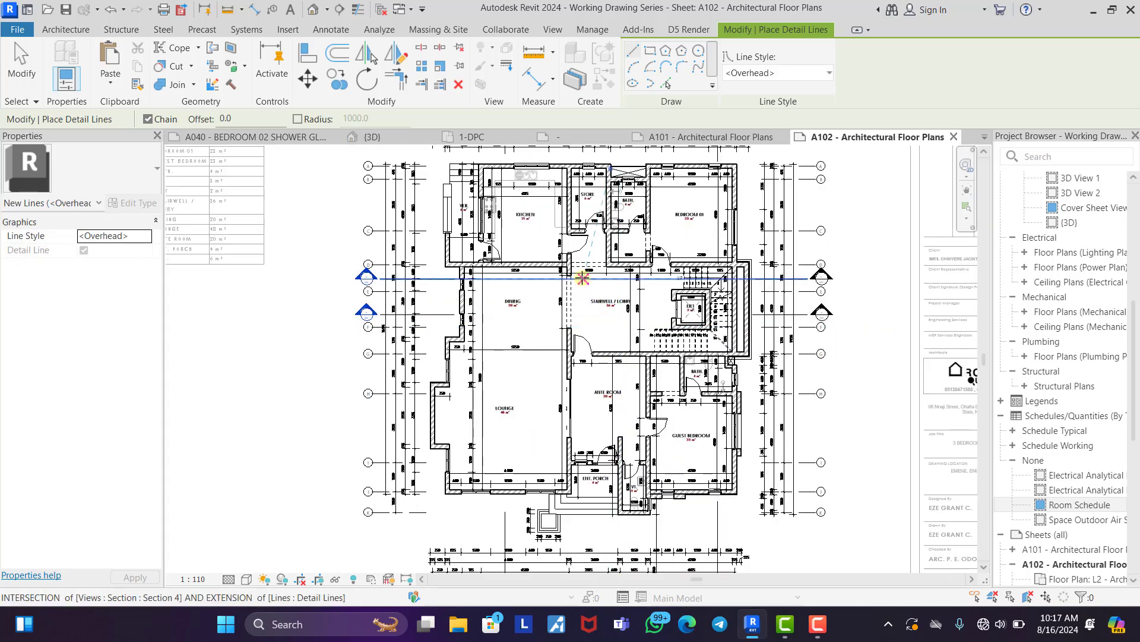
scroll(530, 264, up, 2)
scroll(530, 265, up, 1)
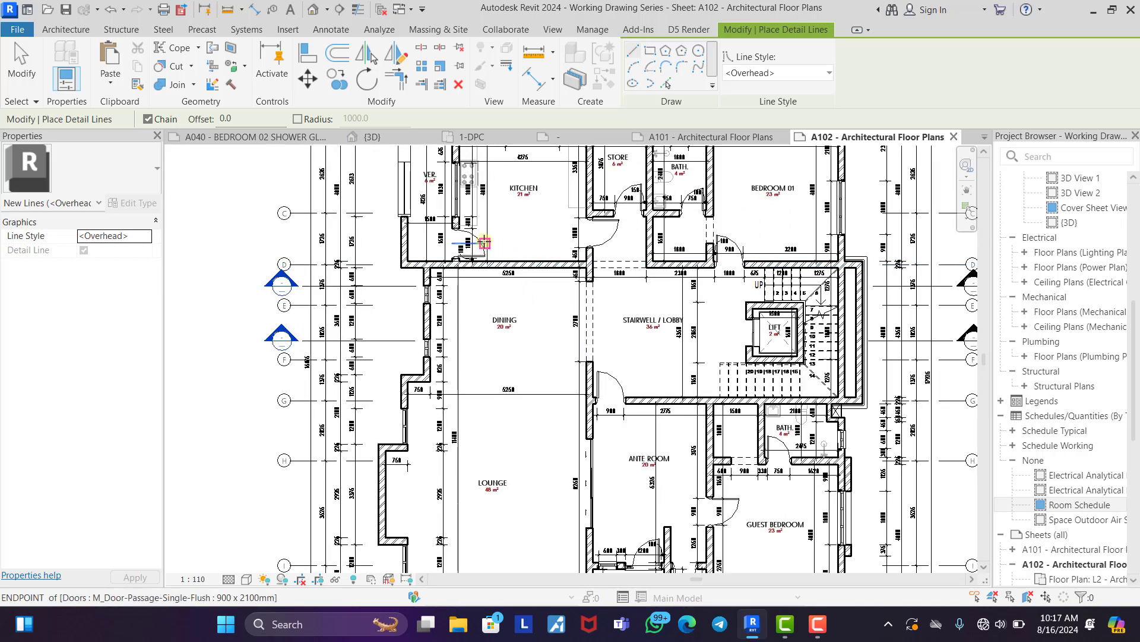
scroll(427, 196, down, 1)
middle_drag(526, 224, 428, 247)
right_click(207, 189)
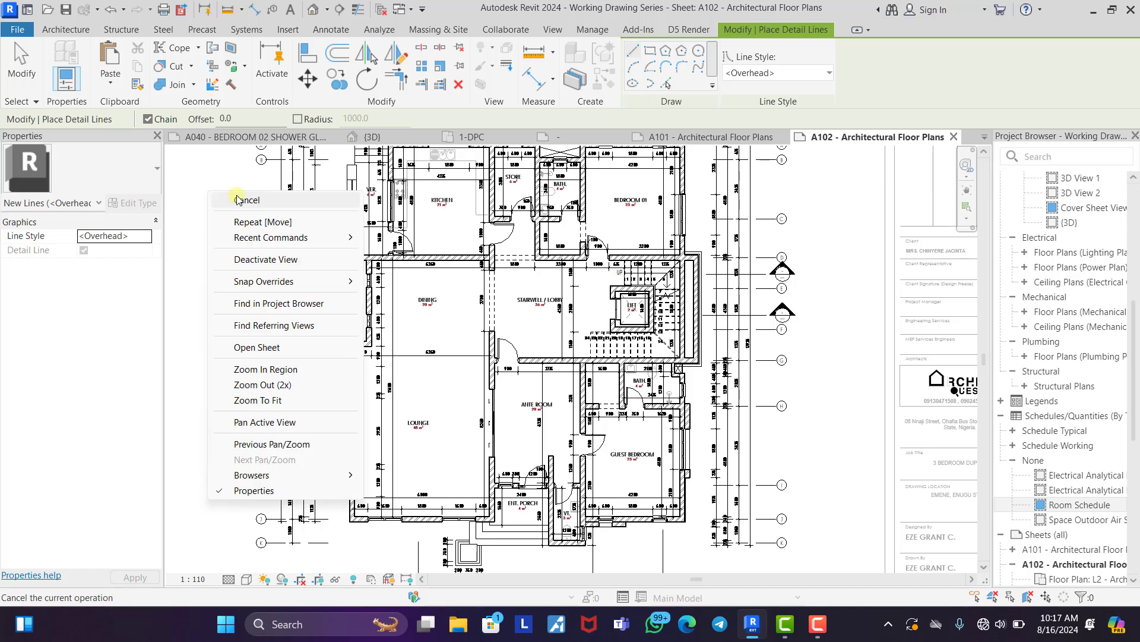
click(236, 199)
right_click(234, 198)
click(261, 207)
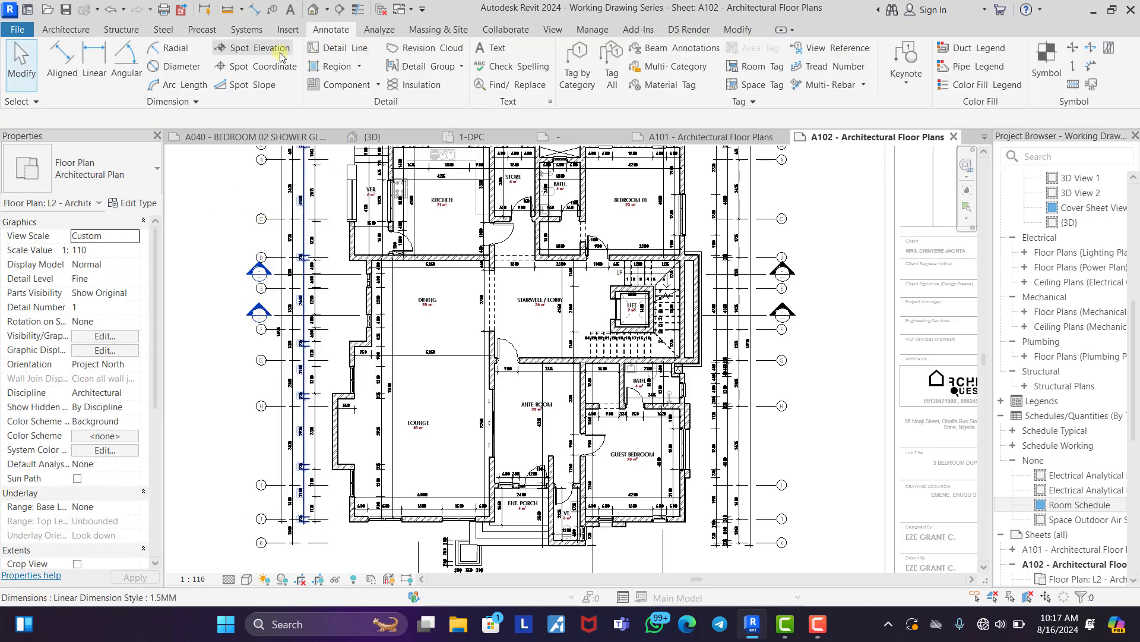
Place a Target (Project) spot elevation in the kitchen, just below its room tag.
click(246, 48)
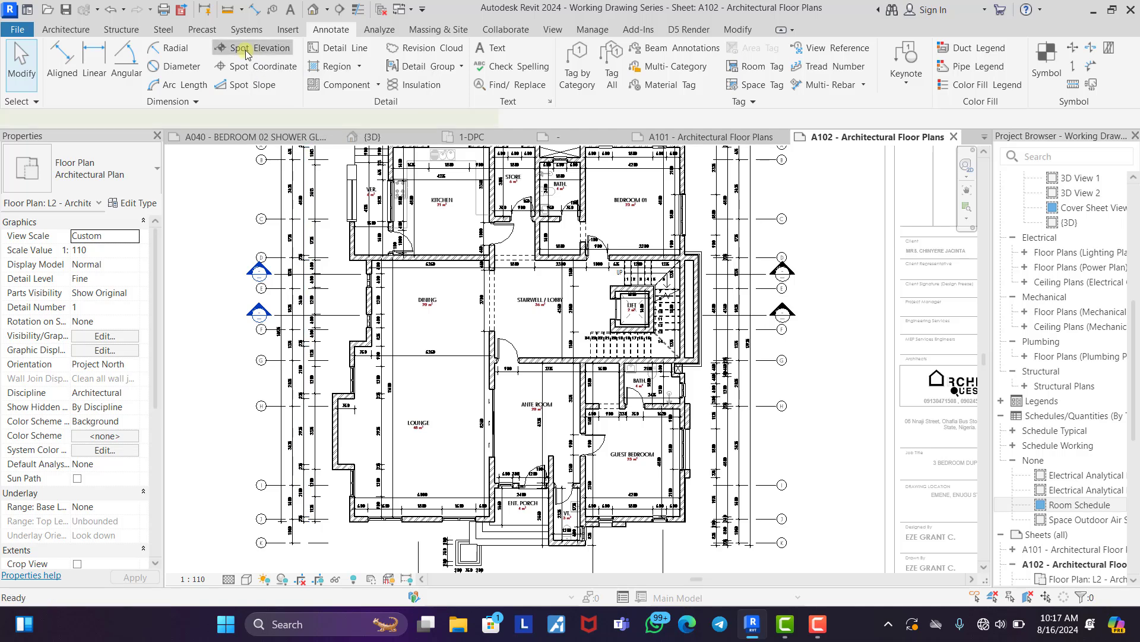
scroll(433, 219, up, 5)
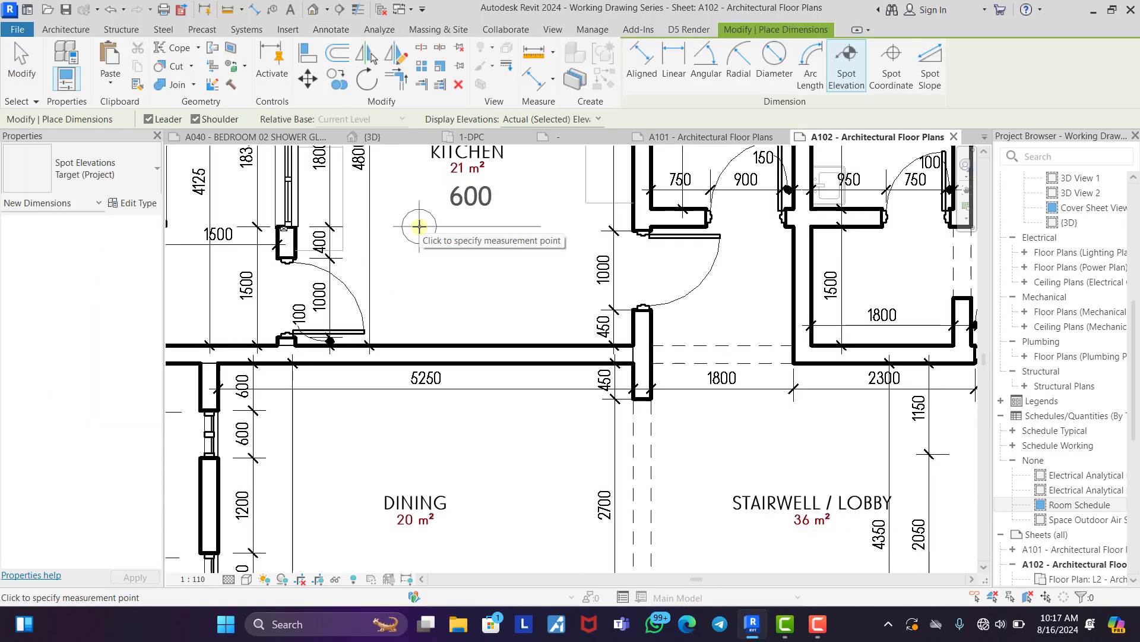
click(412, 226)
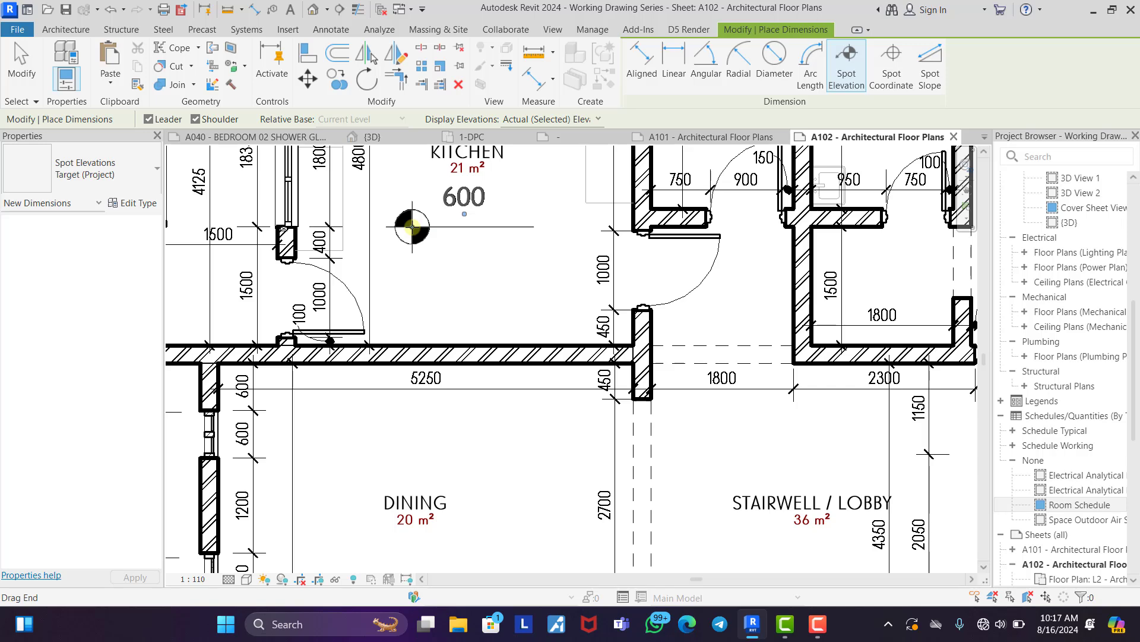
key(Escape)
key(Escape)
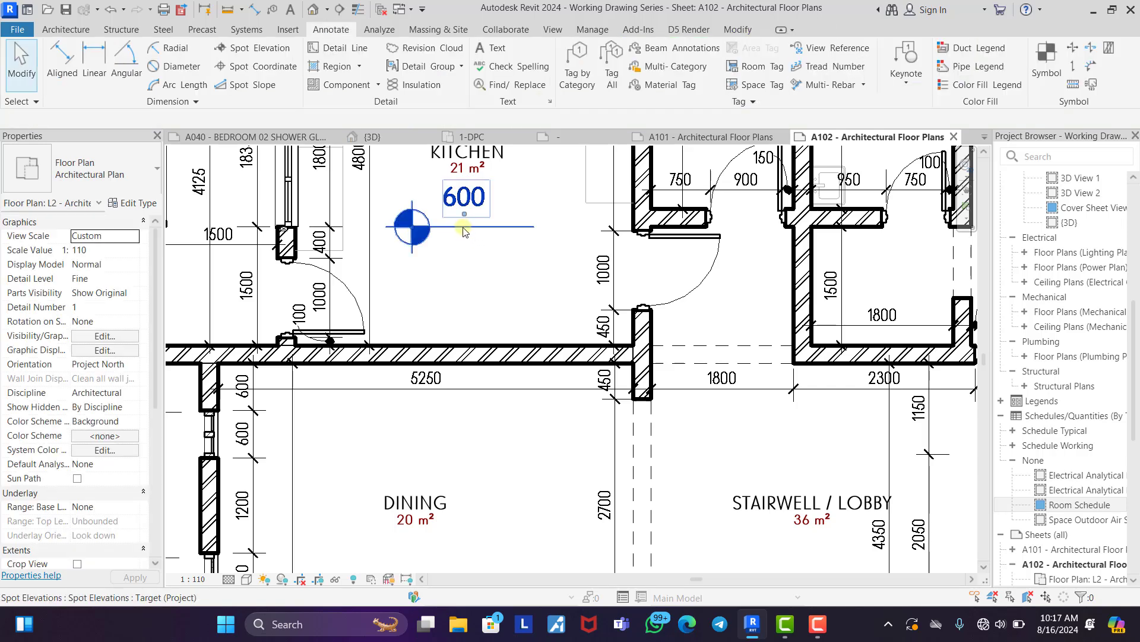
Set the Target (Project) spot elevation type to bold 1.5 mm Elegant Lux Mager text with a 1 mm text offset from the symbol.
click(464, 231)
click(142, 204)
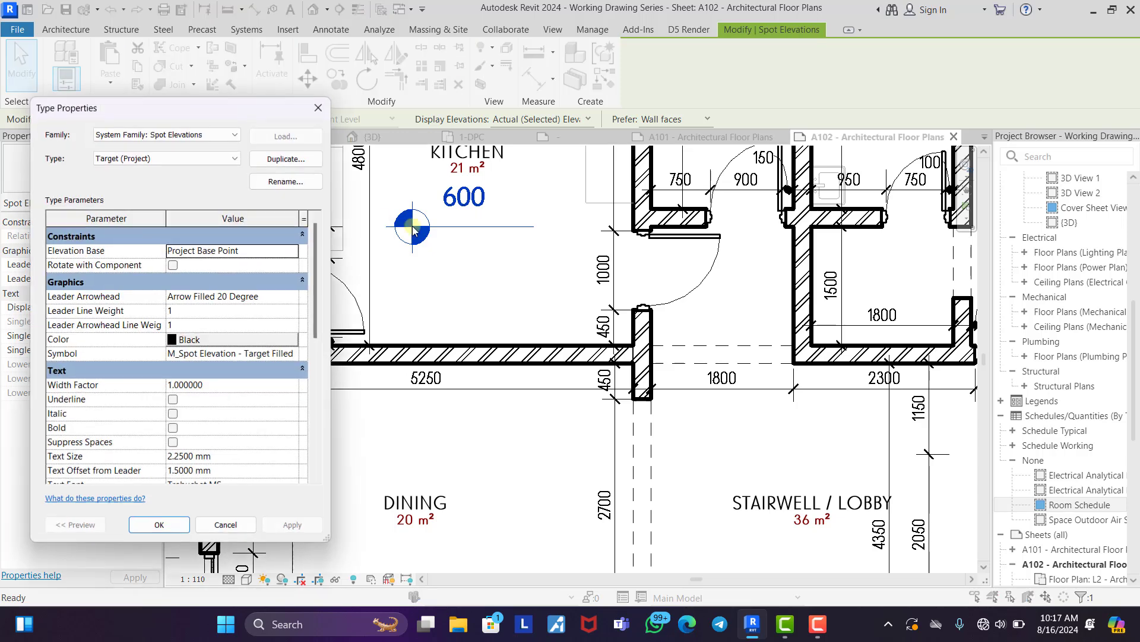
scroll(231, 391, down, 2)
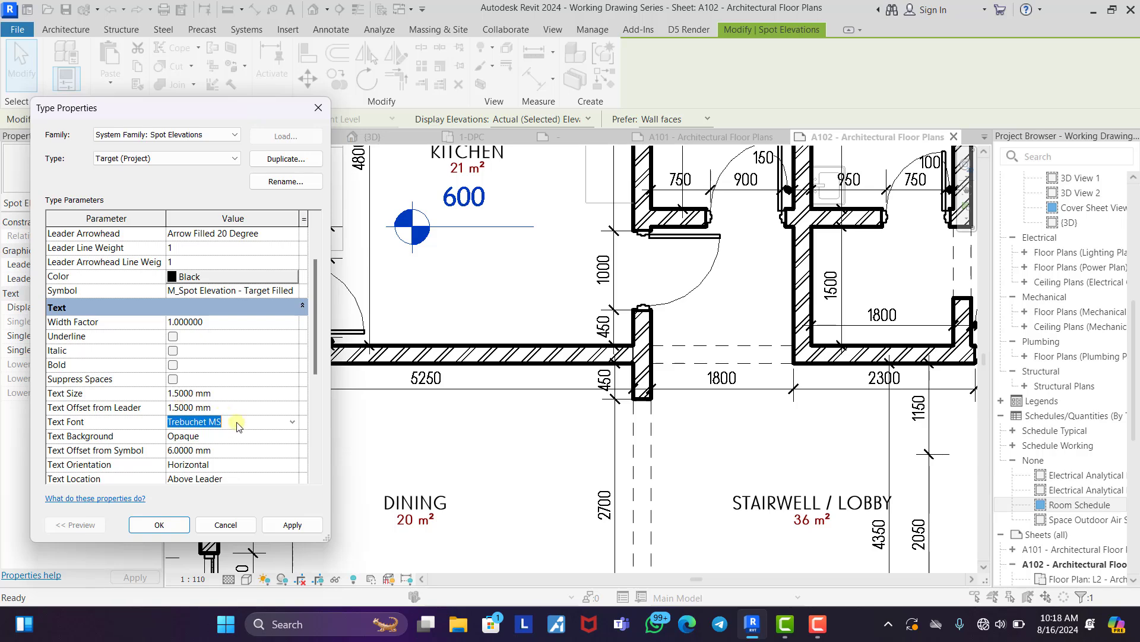
text(Elegant Lux Mager)
key(Return)
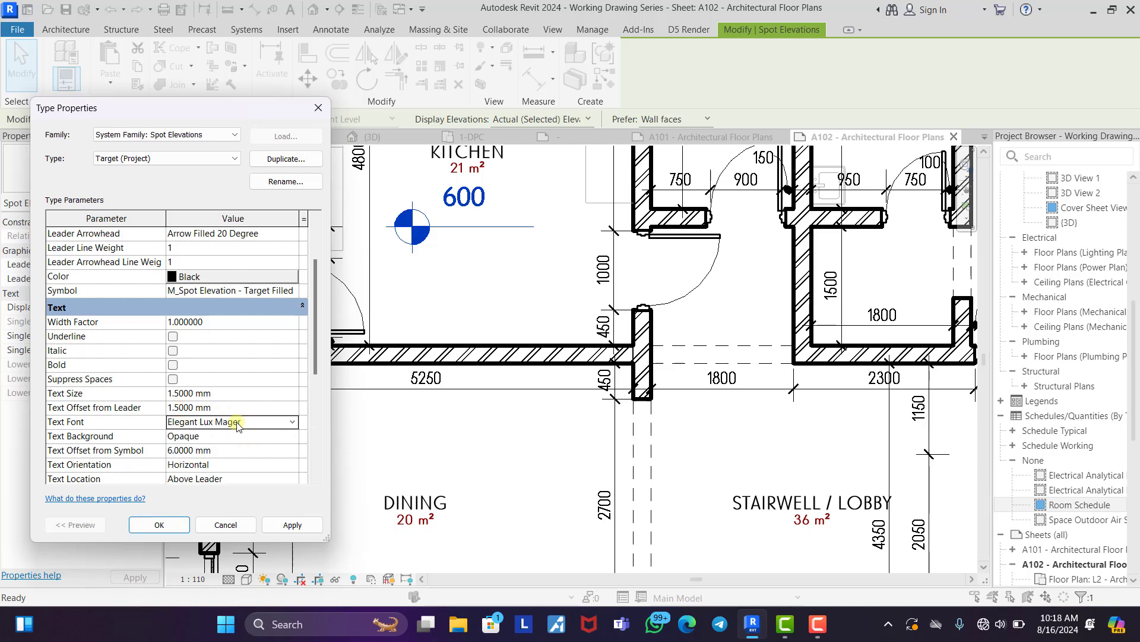
scroll(205, 453, down, 4)
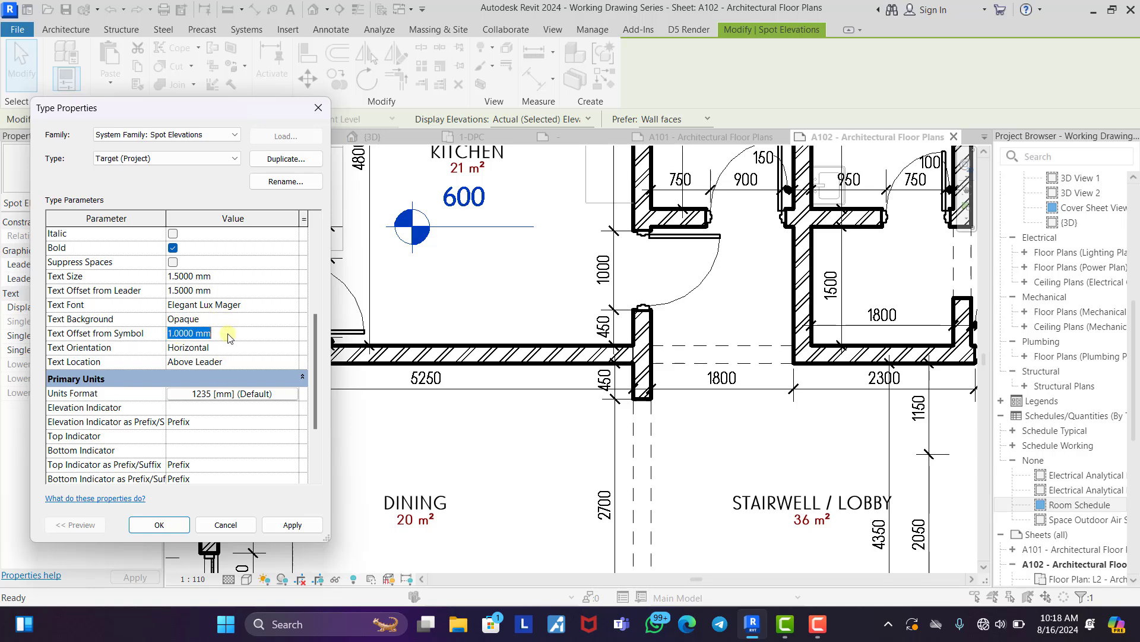
scroll(208, 366, up, 5)
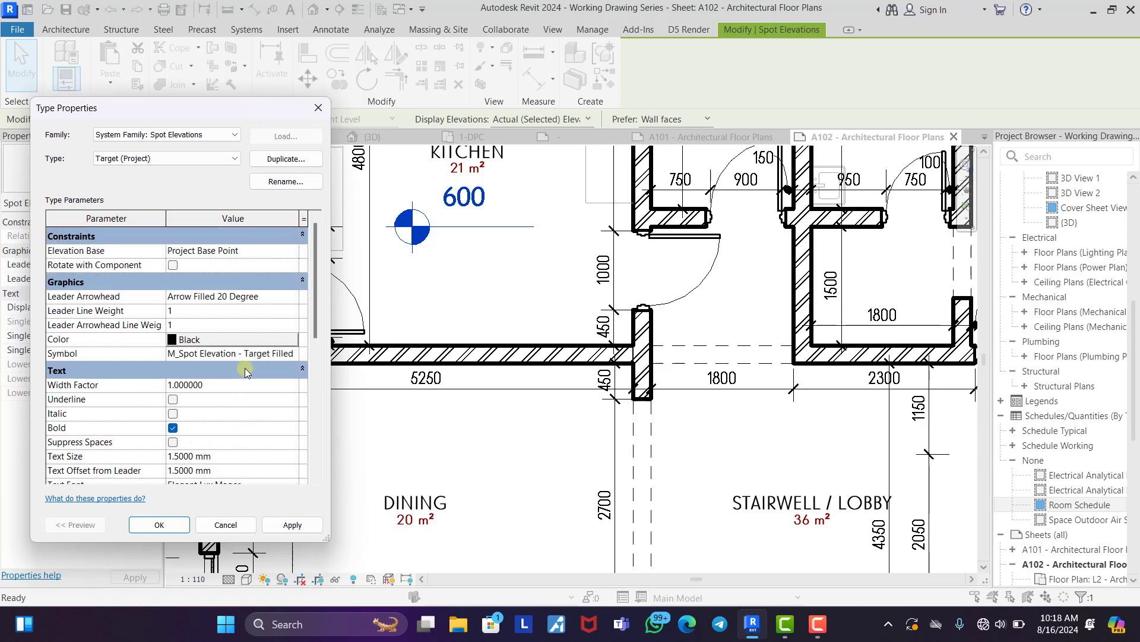
scroll(231, 373, down, 6)
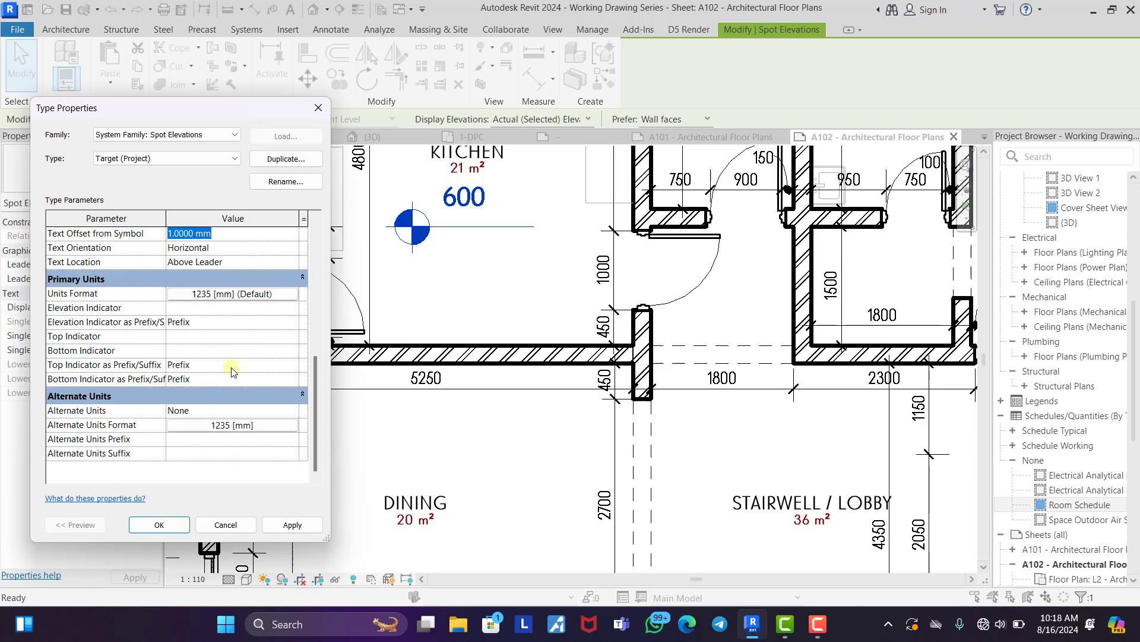
click(160, 524)
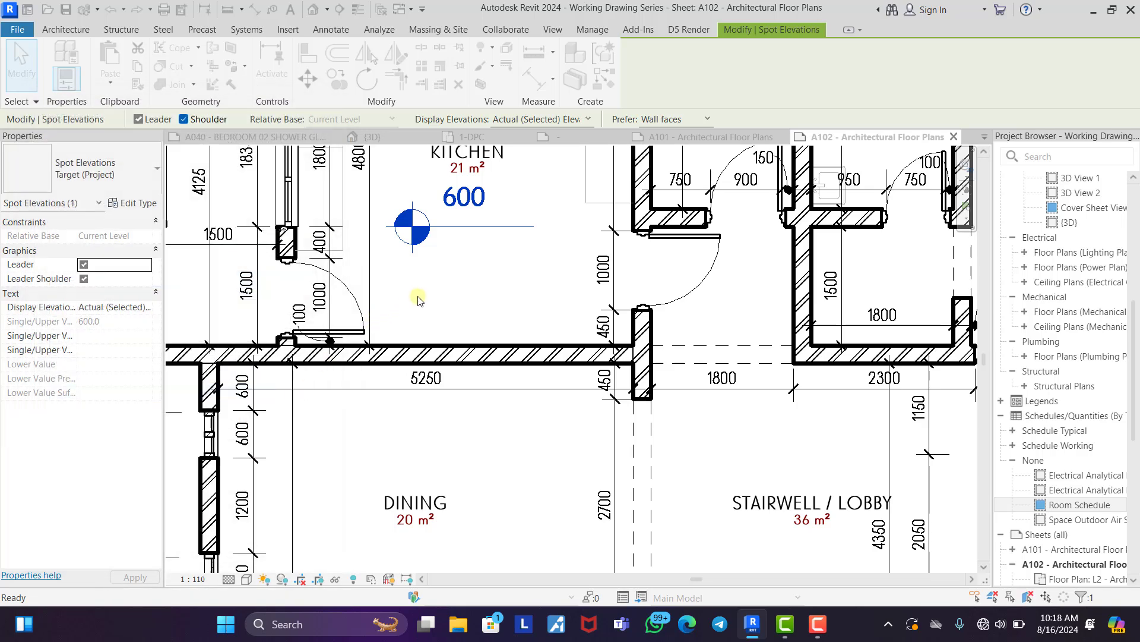
click(475, 280)
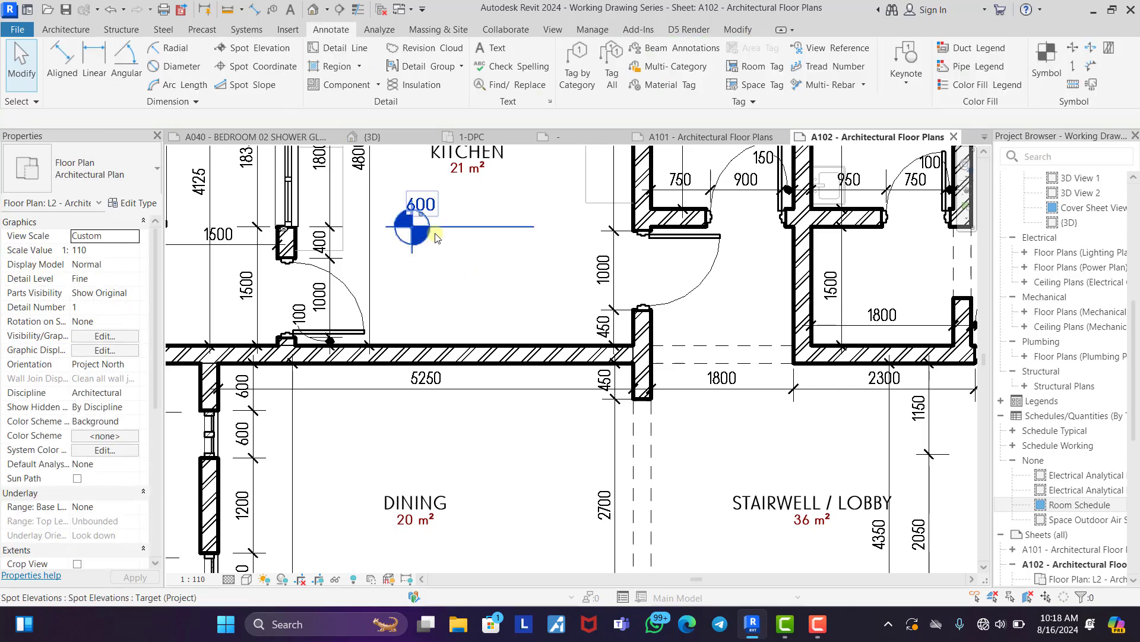
Change the kitchen spot elevation to the No Symbol (Project) type.
click(436, 237)
click(119, 181)
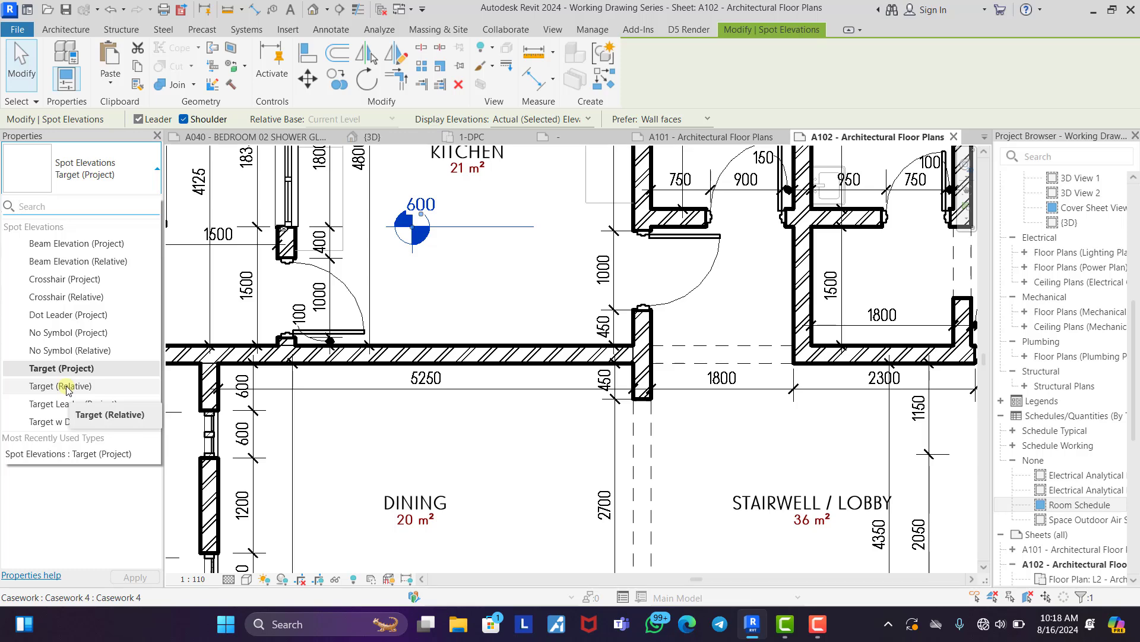
click(78, 332)
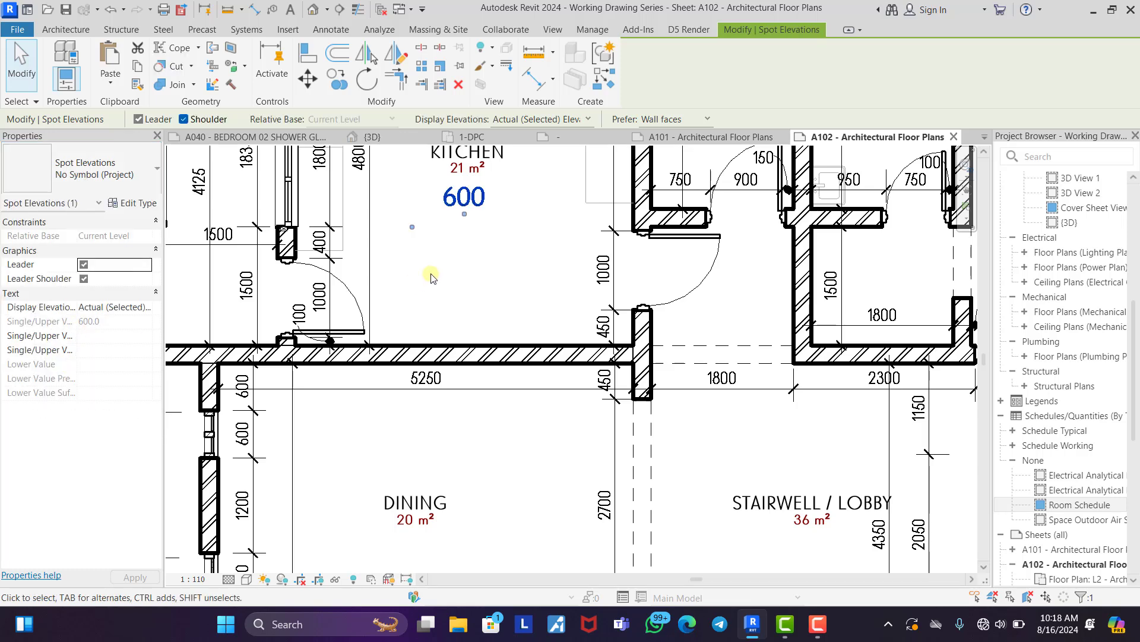
click(487, 269)
Set the No Symbol (Project) spot elevation type's text size to 1.5 mm and its font to Elegant Lux Mager.
middle_drag(478, 227, 480, 307)
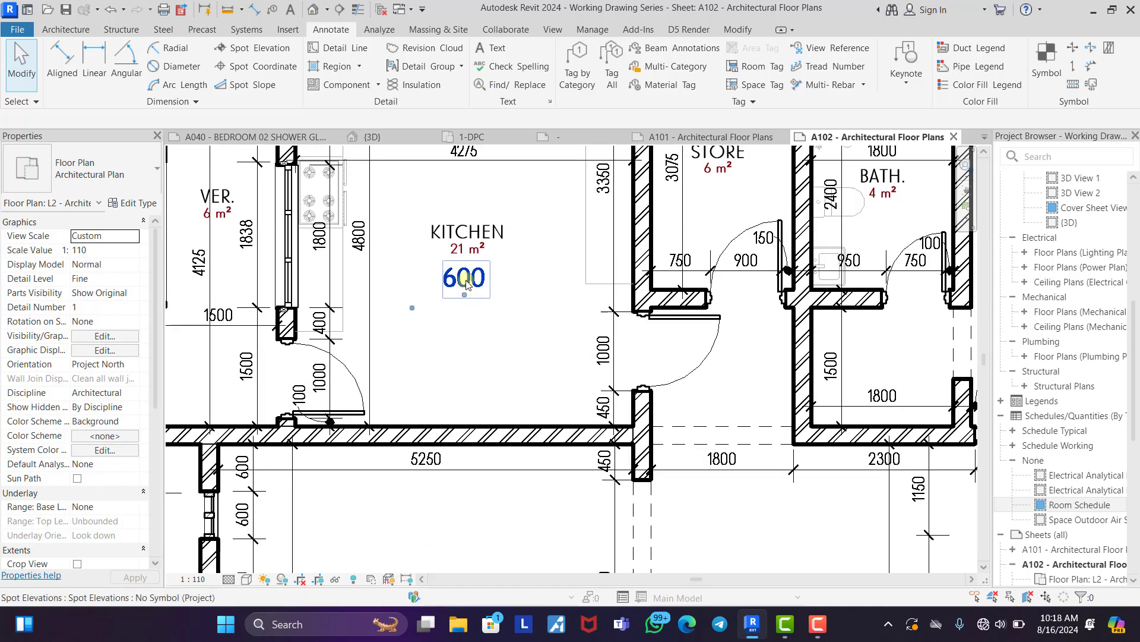
click(467, 284)
click(136, 205)
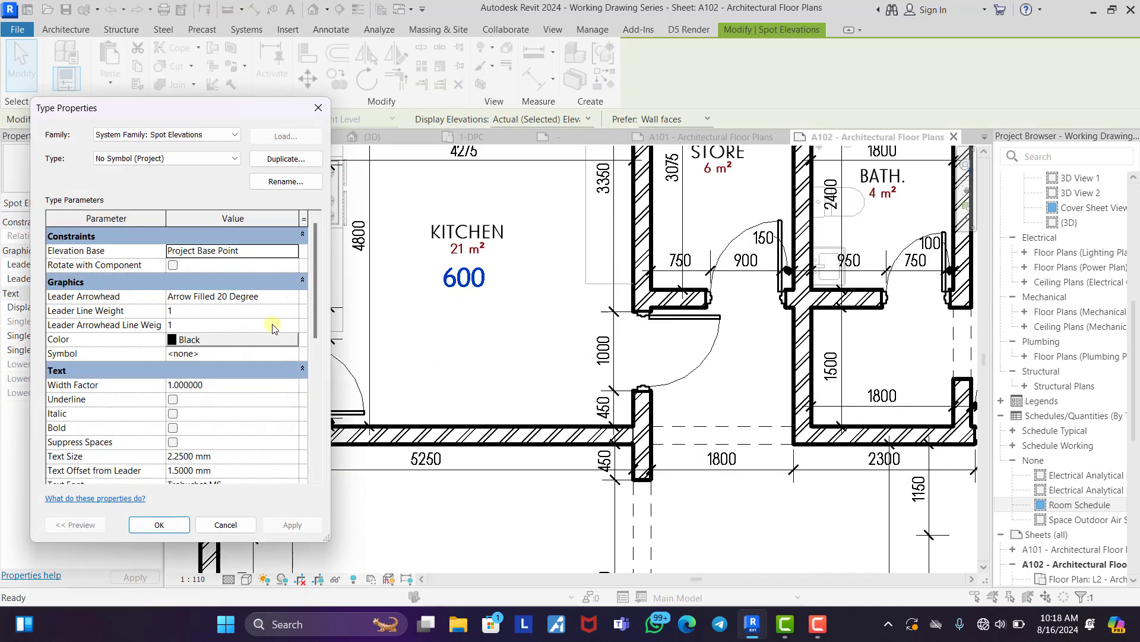
scroll(248, 328, down, 5)
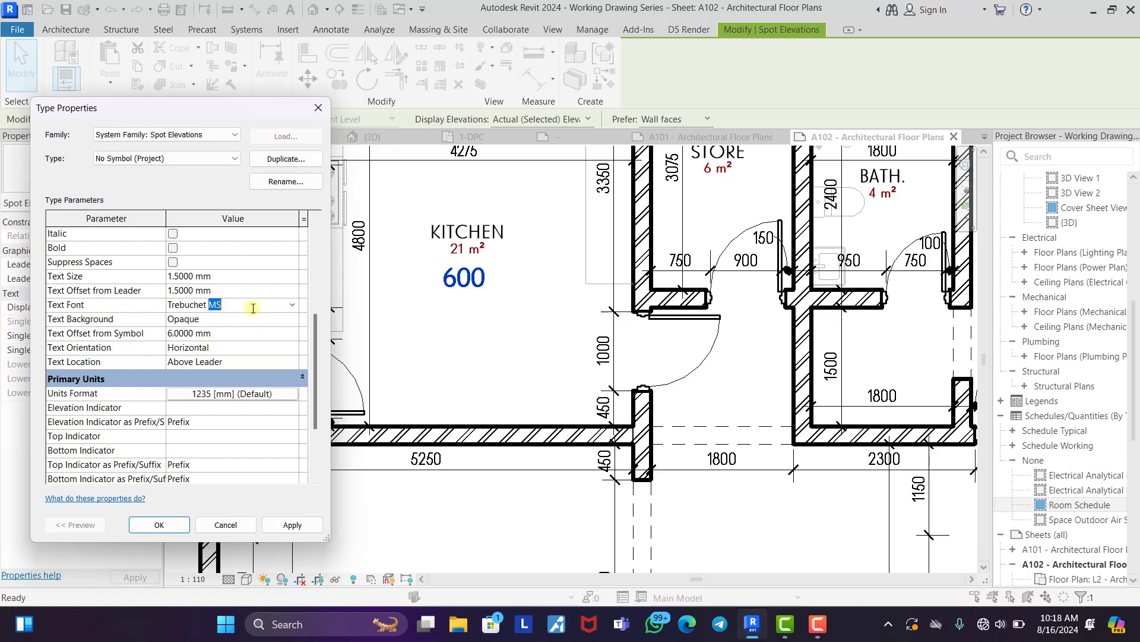
click(294, 305)
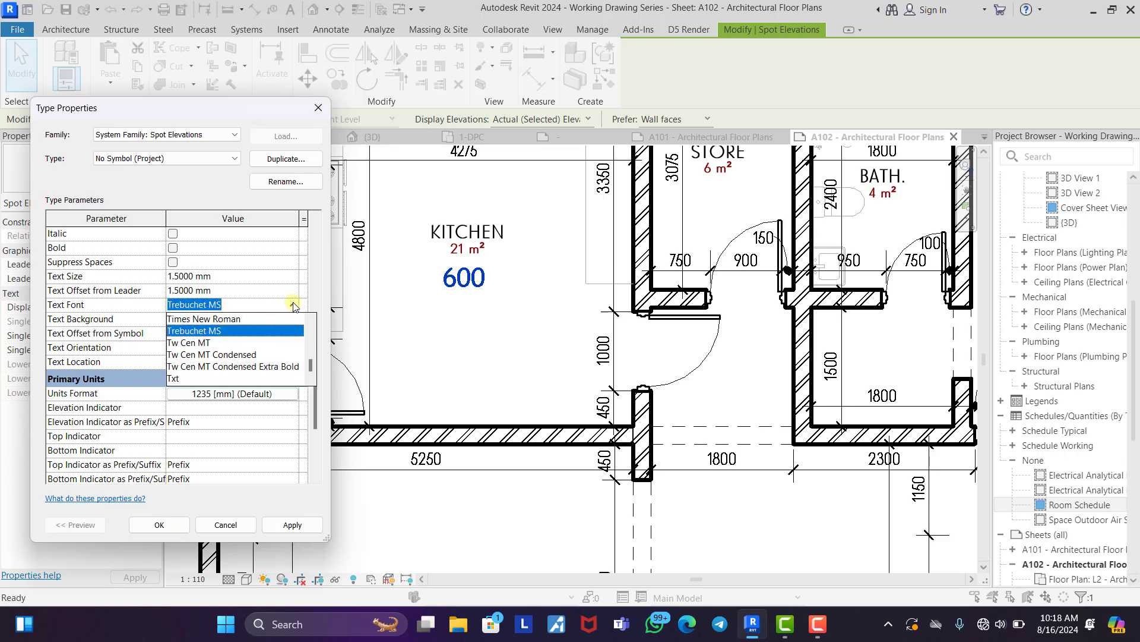
text(Elegant Lux Mager)
key(Return)
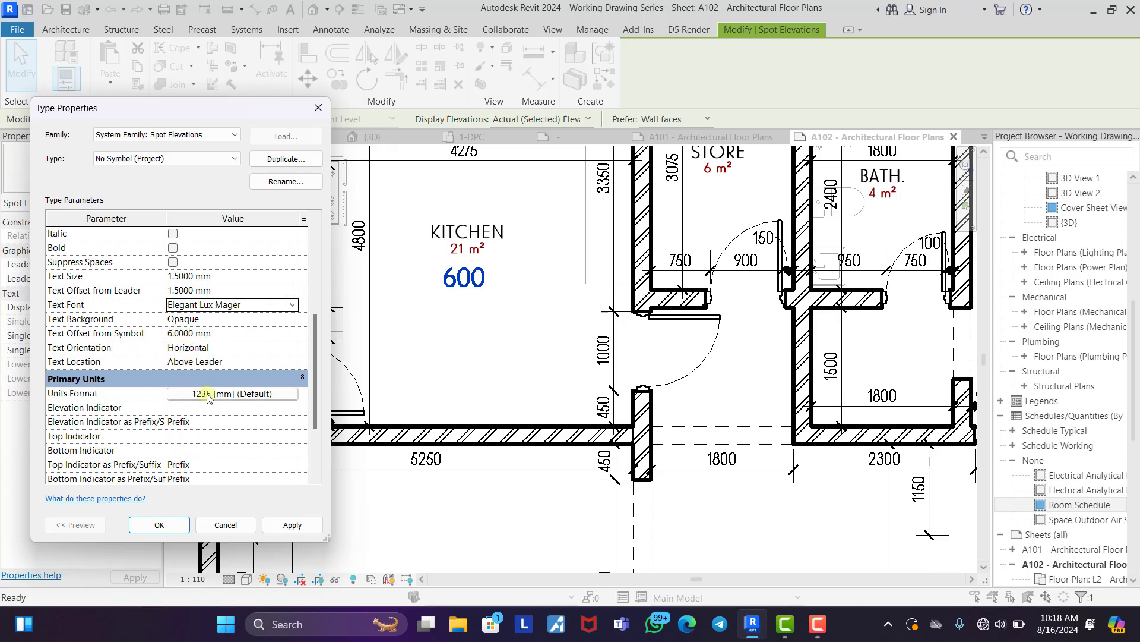
Set the No Symbol (Project) spot elevation type's color to red and apply the type changes.
scroll(208, 396, up, 5)
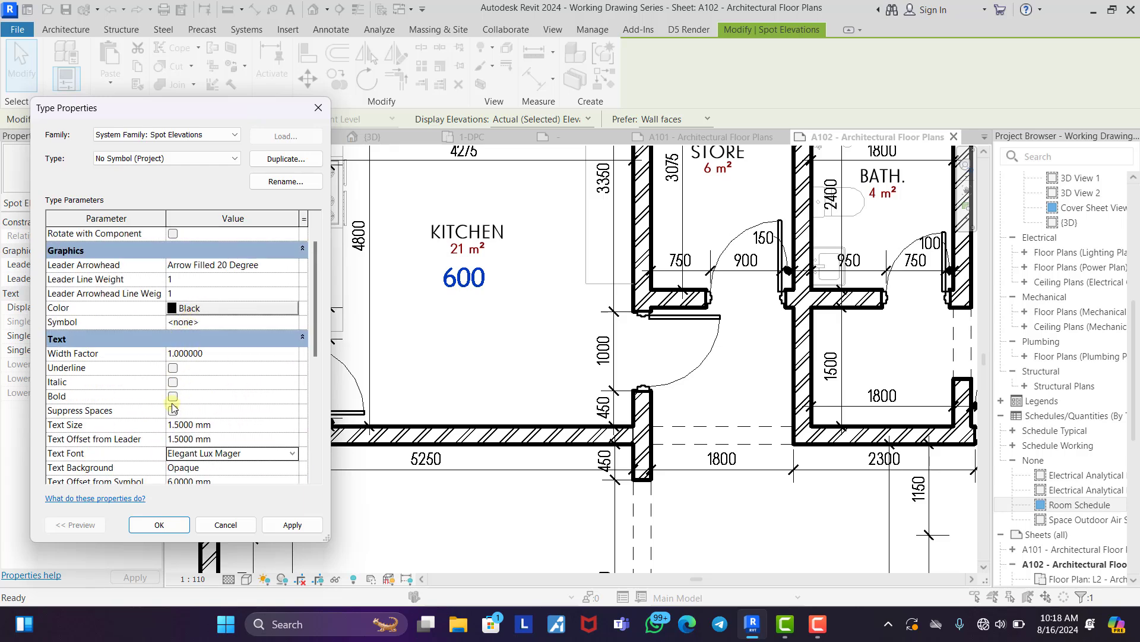
click(217, 309)
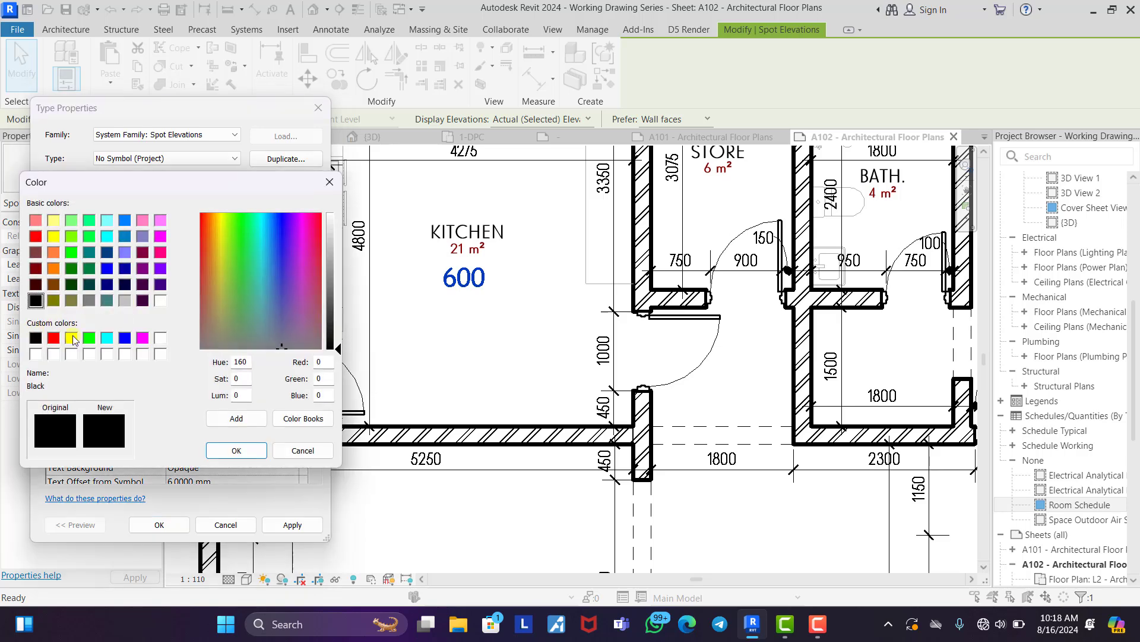
click(54, 338)
click(222, 450)
click(159, 525)
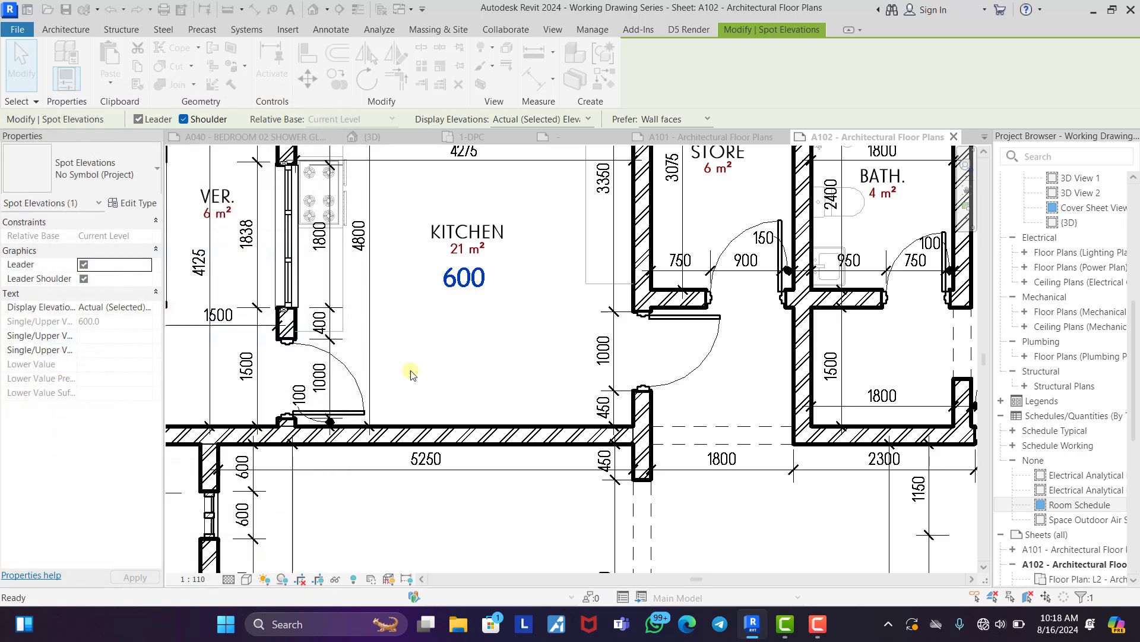
click(477, 349)
click(467, 300)
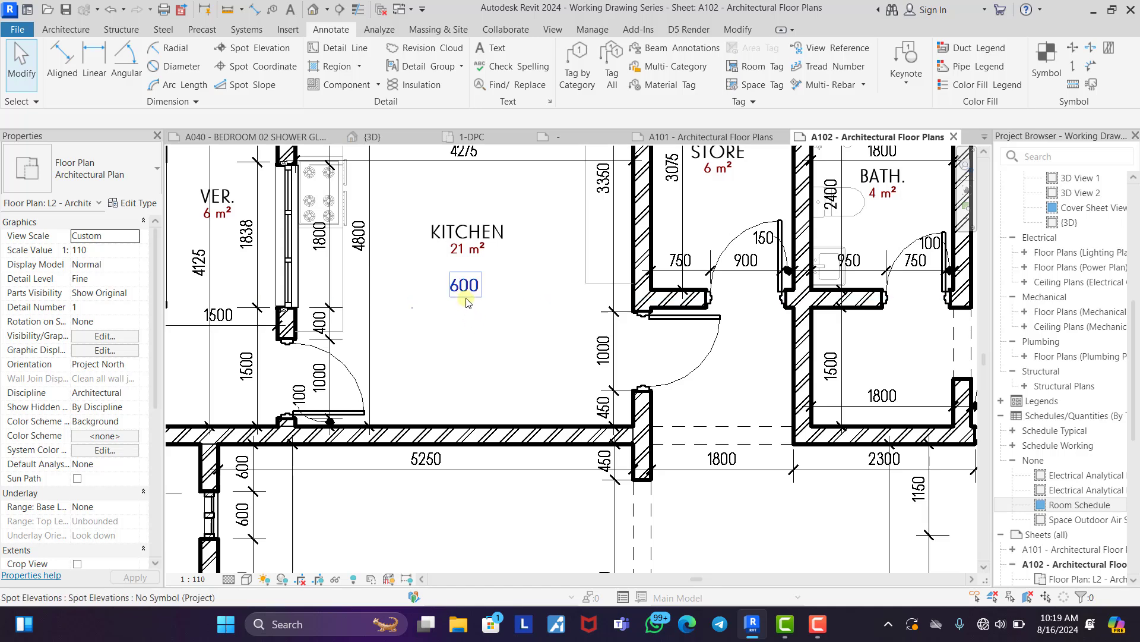
key(e)
key(l)
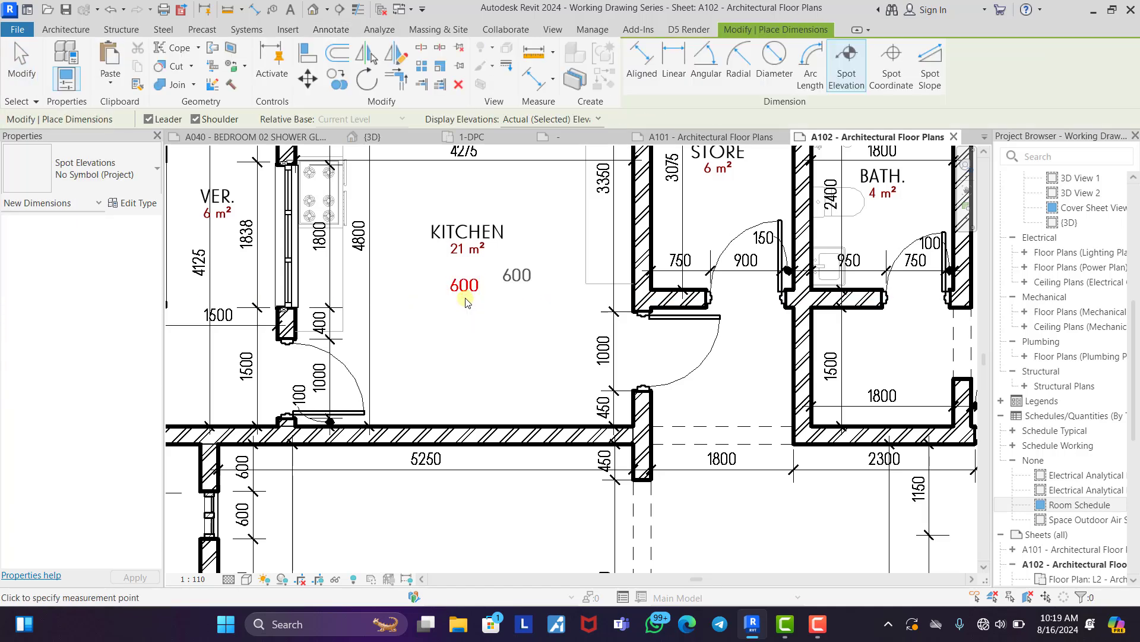
scroll(564, 270, down, 2)
scroll(612, 237, up, 3)
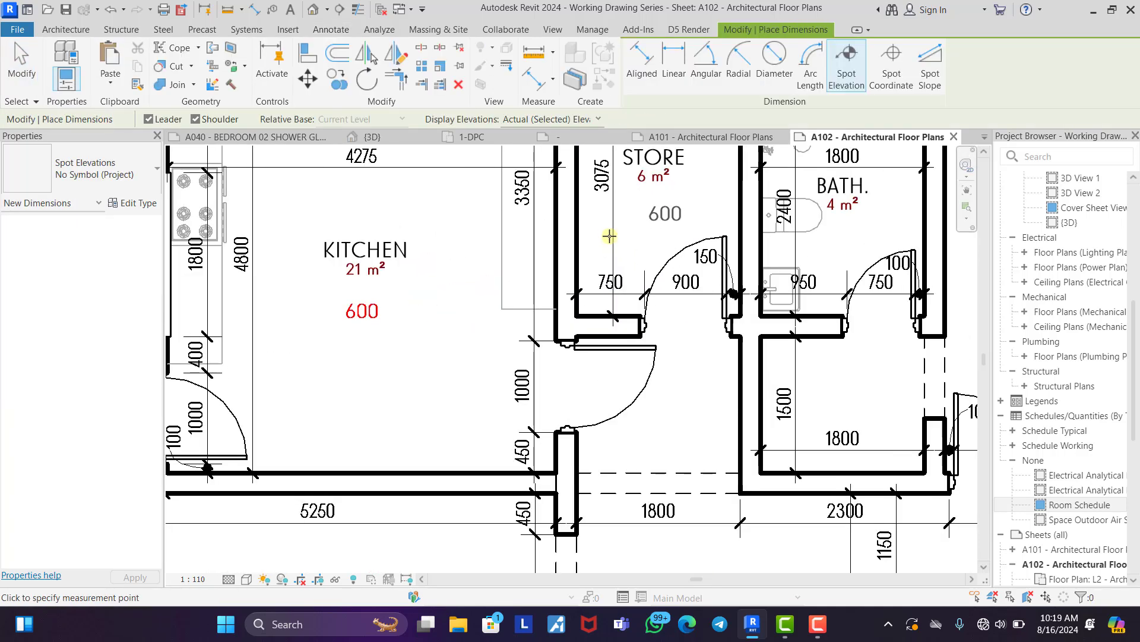
key(Escape)
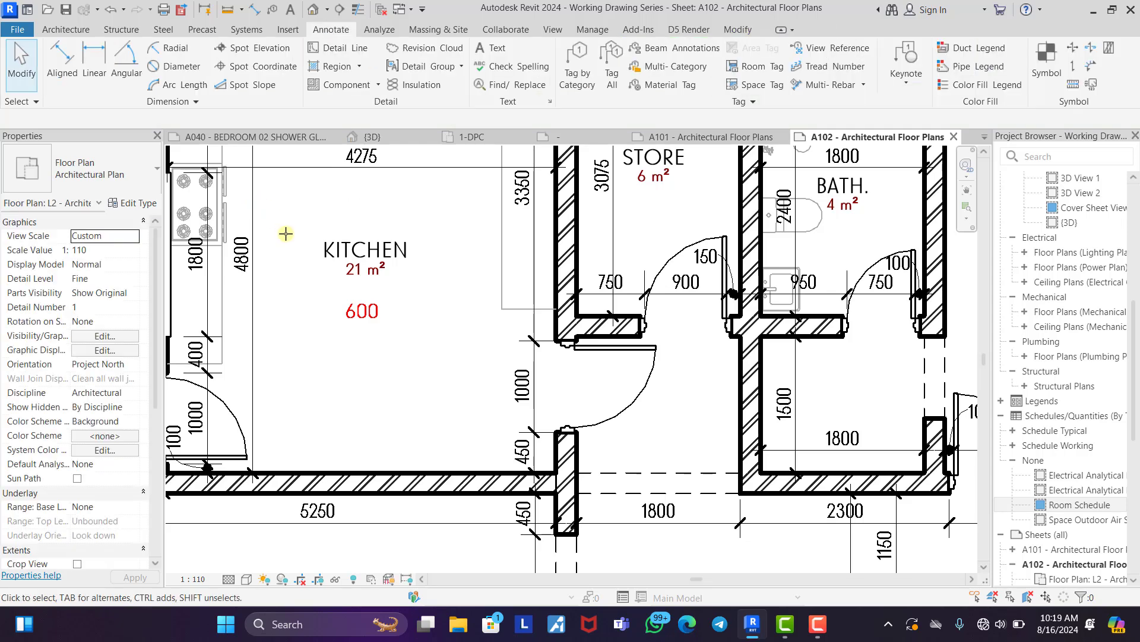
Set the No Symbol (Project) type's text offset from symbol to 1 mm and move the kitchen spot elevation up beneath its room area.
click(367, 312)
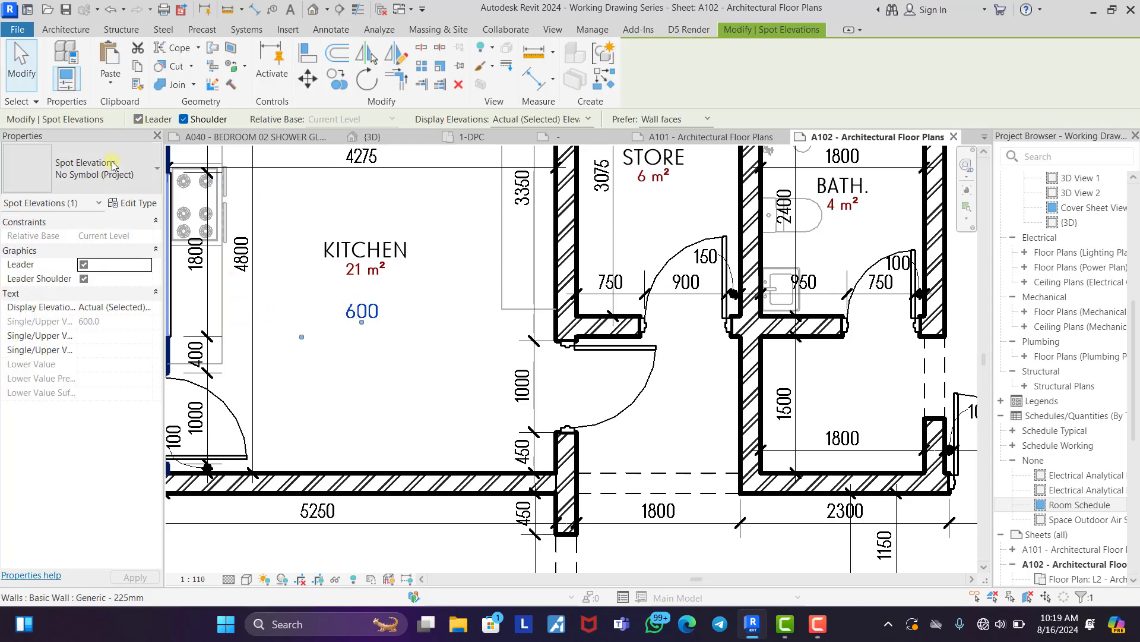
click(132, 203)
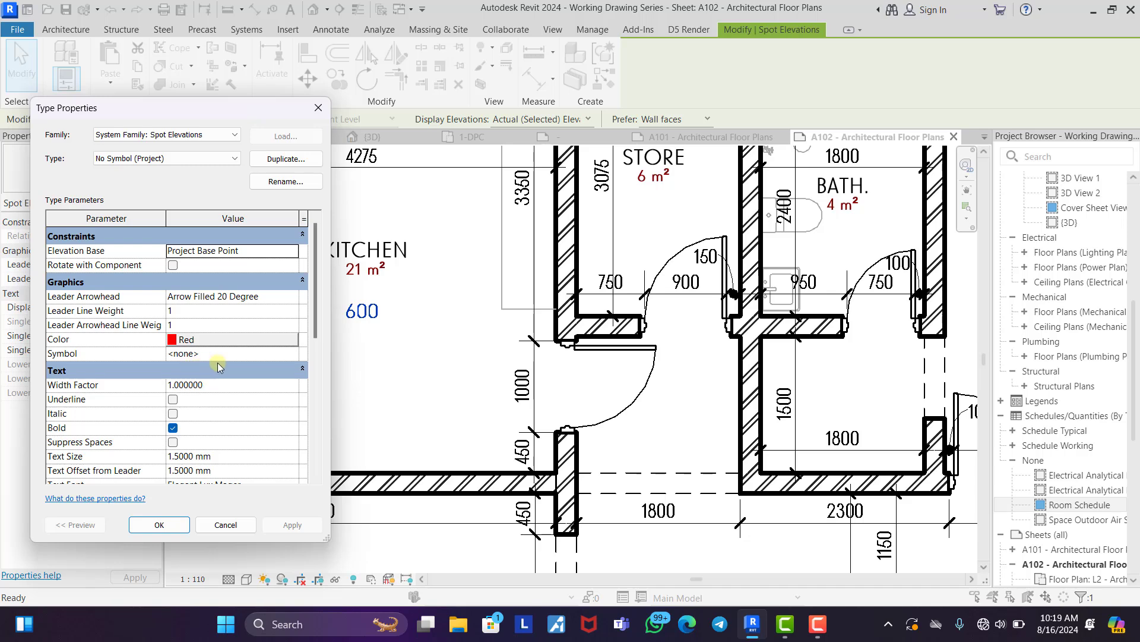
scroll(218, 367, down, 4)
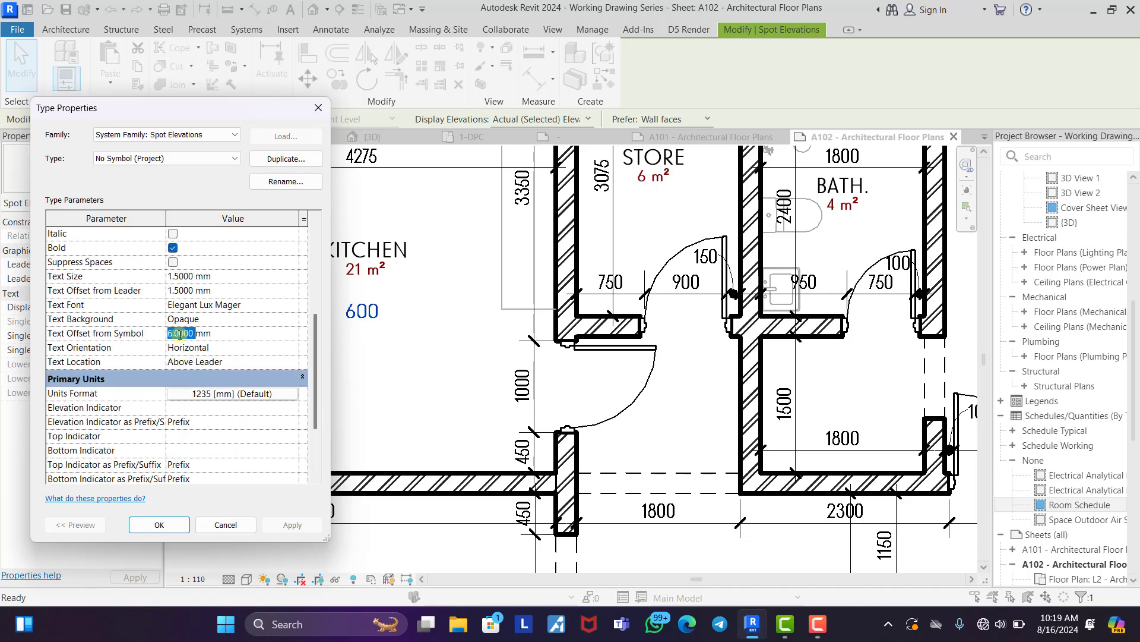
click(159, 524)
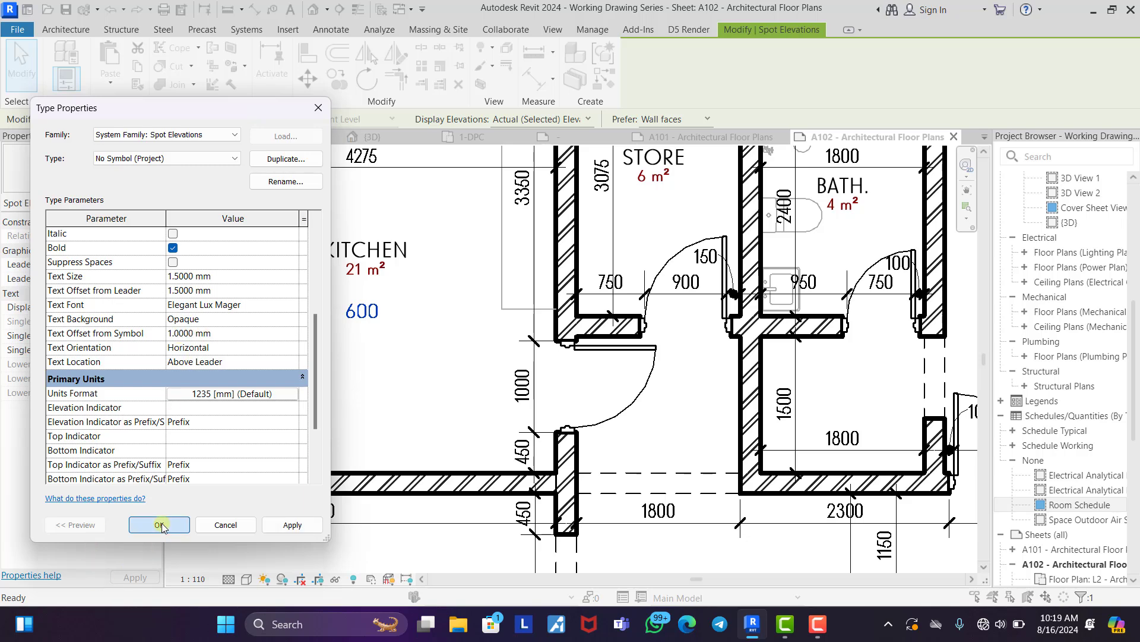
click(408, 378)
drag(327, 318, 374, 297)
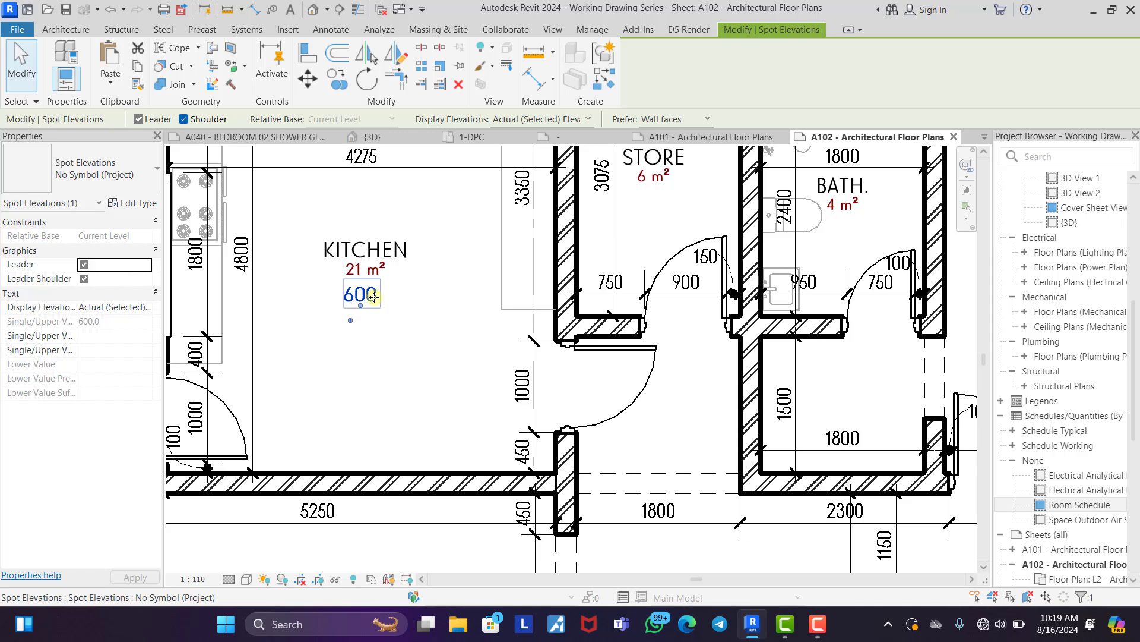
Place a spot elevation of the same No Symbol (Project) type below the Store's room area.
key(c)
key(s)
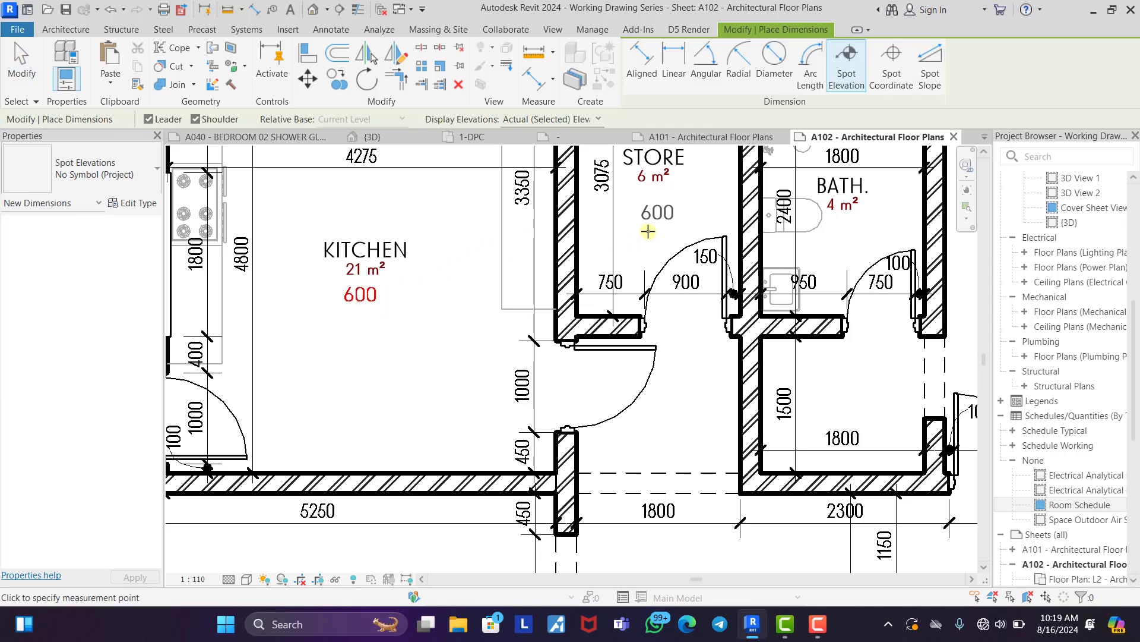
click(640, 228)
click(639, 228)
middle_drag(721, 221, 420, 289)
scroll(514, 319, up, 2)
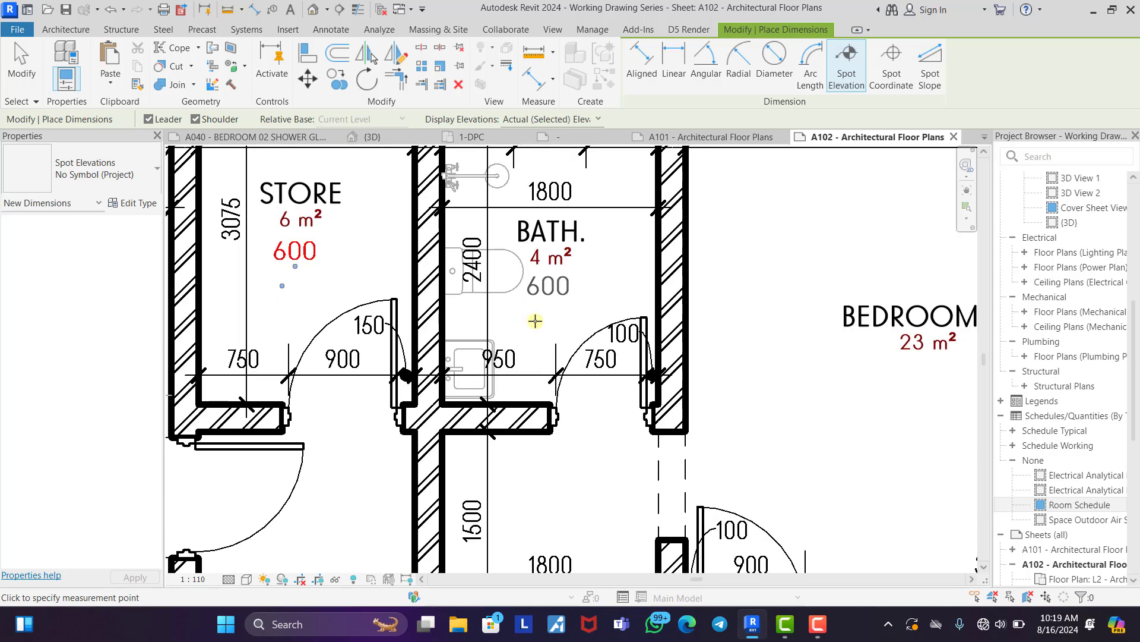
Place spot elevations below the room areas of the Bath beside the Store and Bedroom 01.
click(535, 321)
scroll(444, 255, down, 4)
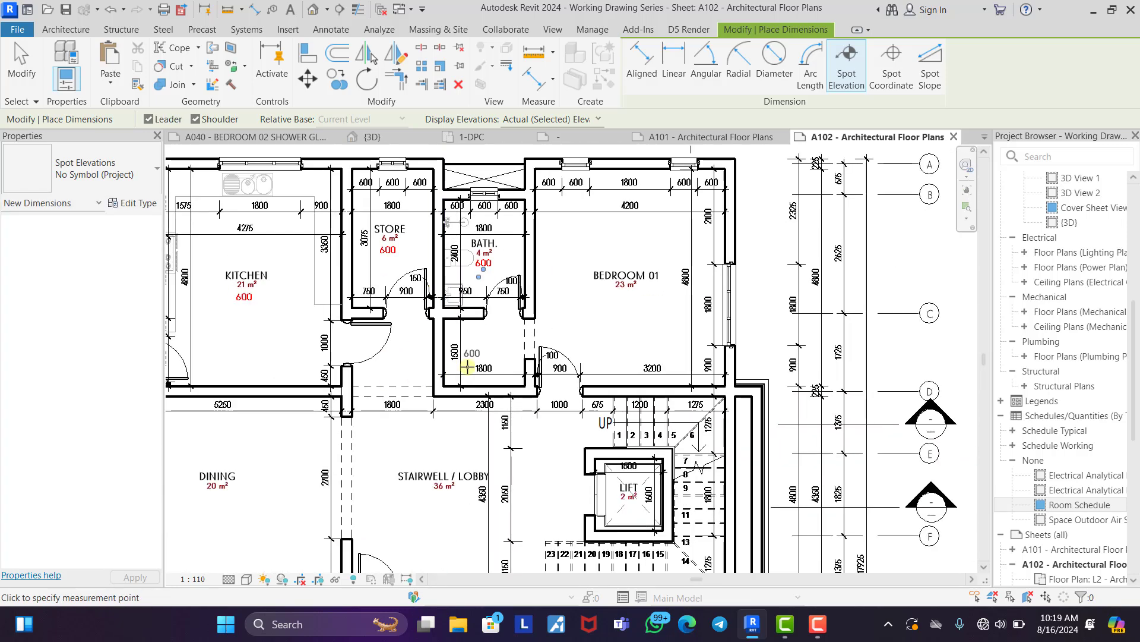
scroll(467, 367, up, 2)
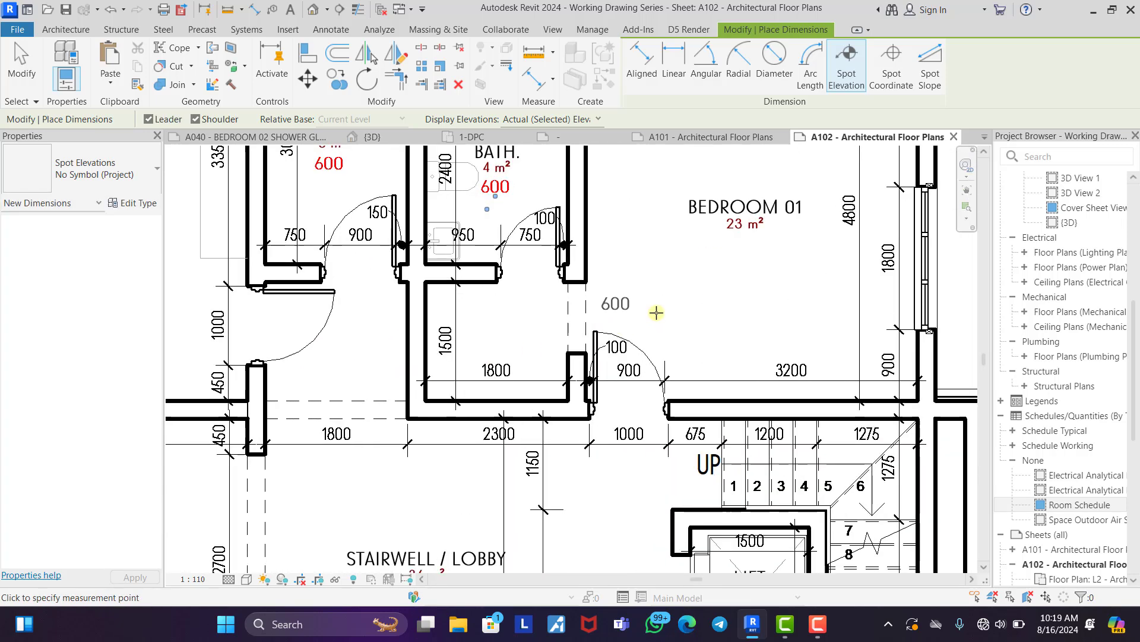
click(733, 267)
scroll(565, 267, down, 3)
scroll(458, 333, down, 2)
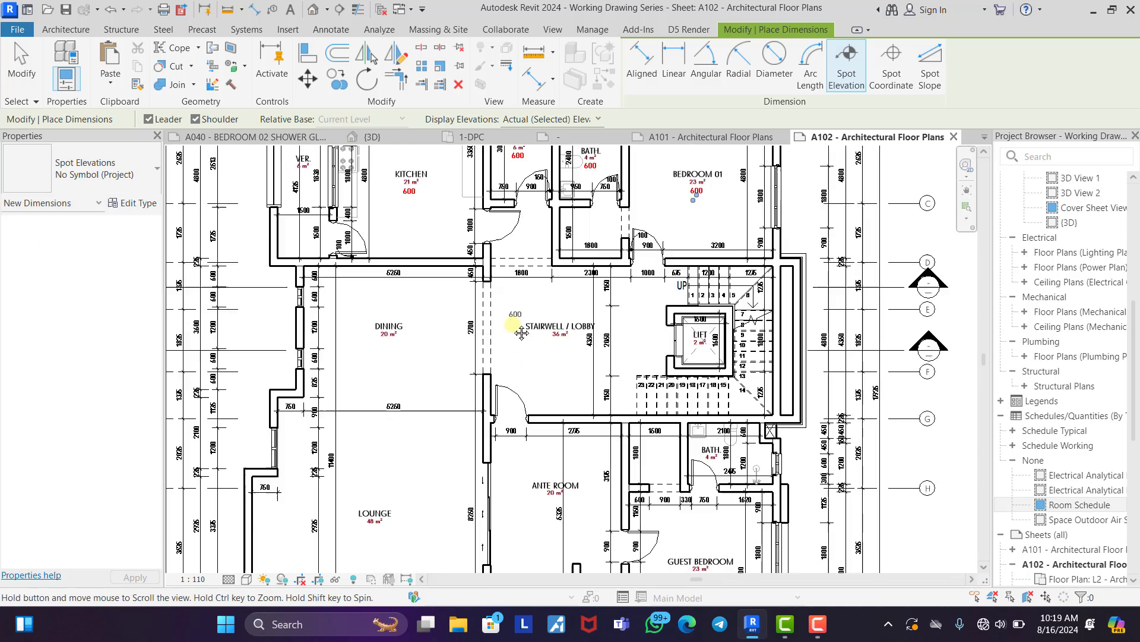
scroll(377, 357, up, 5)
middle_drag(386, 365, 502, 344)
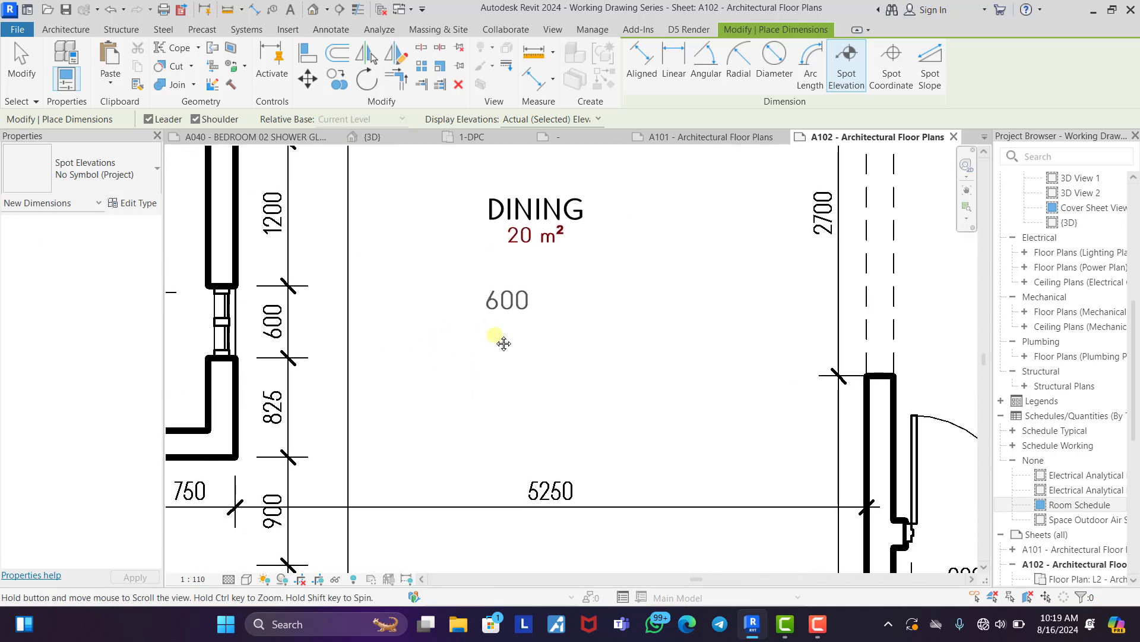
scroll(497, 345, up, 1)
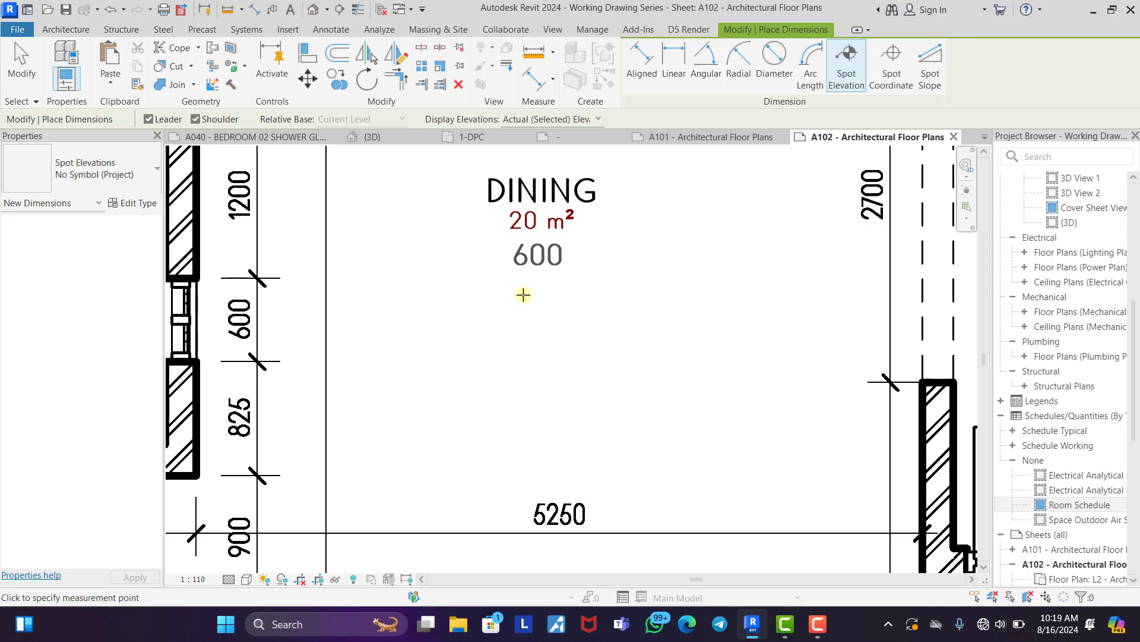
click(523, 295)
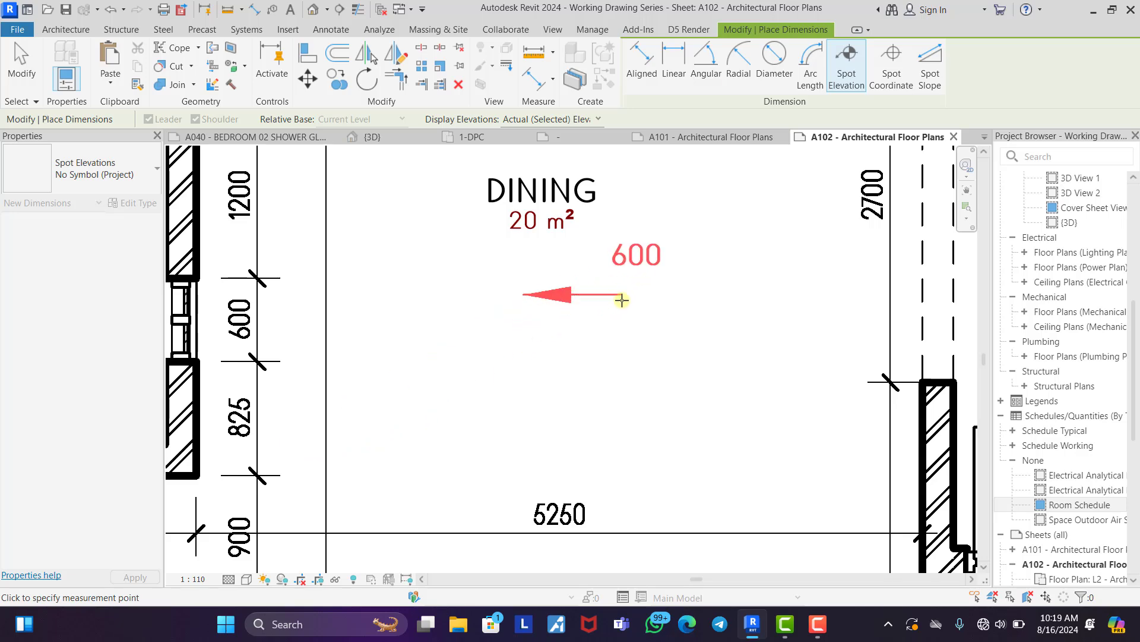
right_click(630, 303)
click(657, 309)
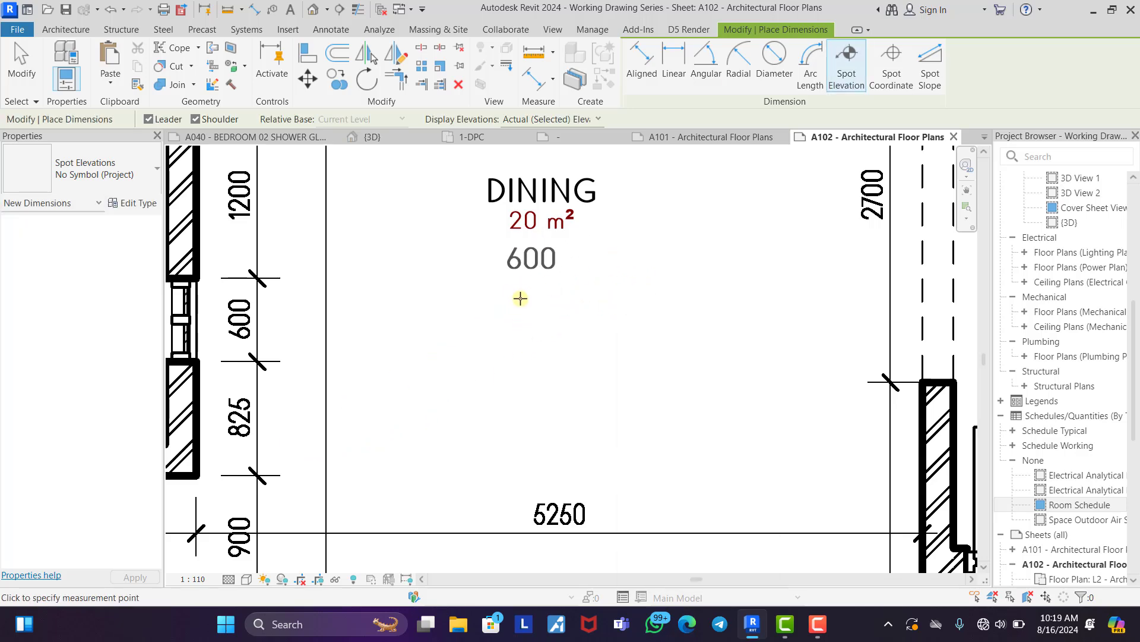
Place spot elevations directly below the room areas of Dining and Stairwell / Lobby.
click(522, 299)
click(521, 298)
scroll(409, 297, down, 4)
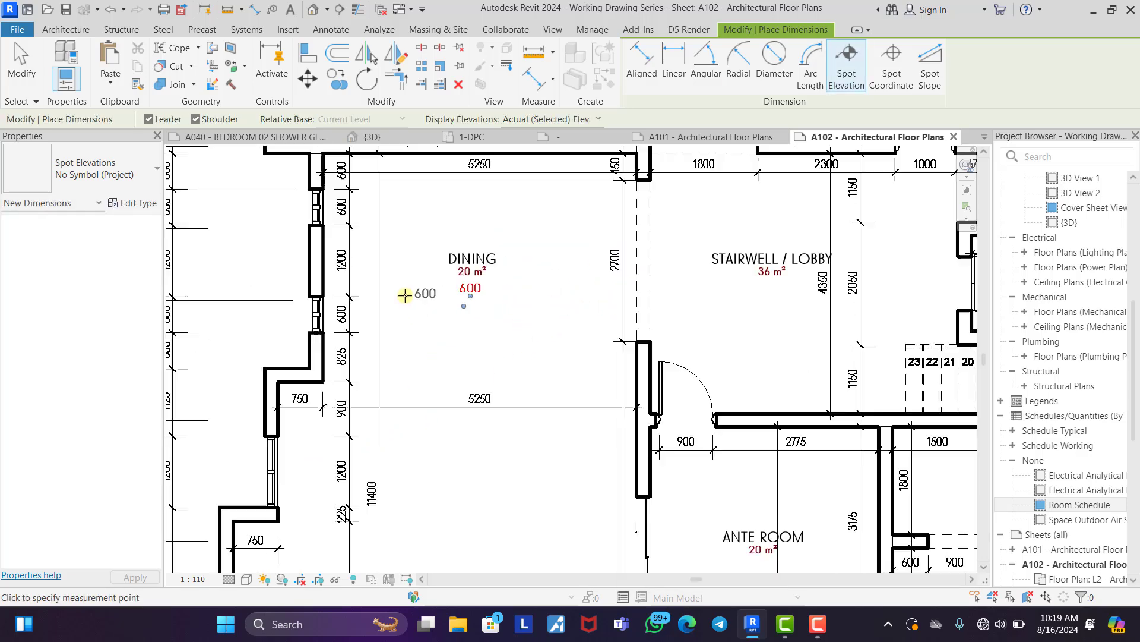
scroll(588, 301, up, 5)
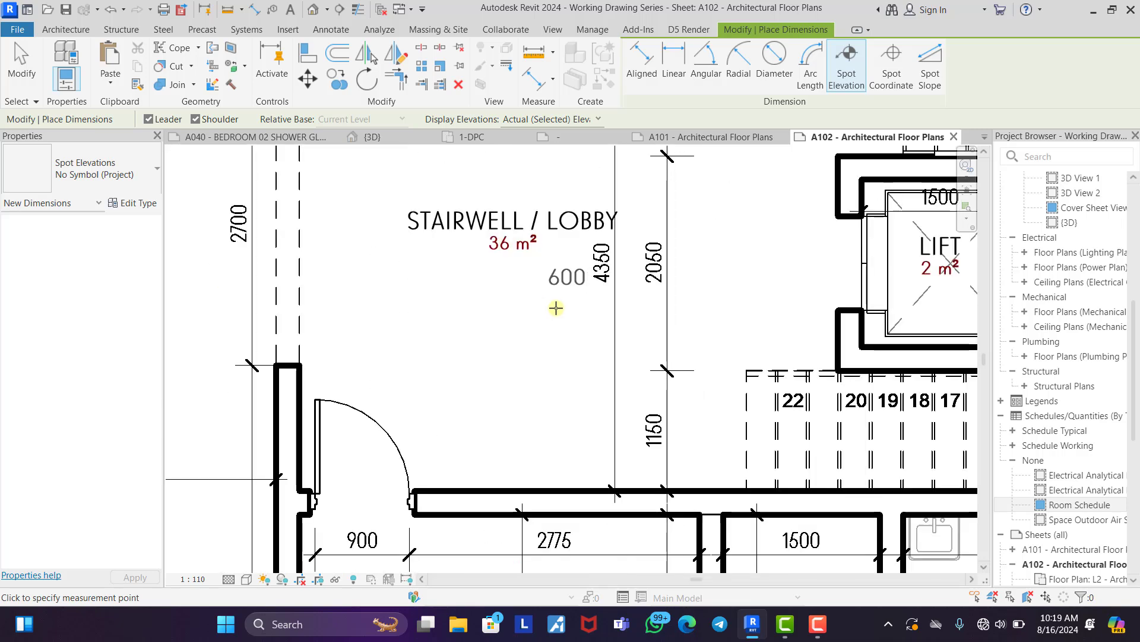
click(497, 302)
Place spot elevations below the room areas of the Ante Room, Guest Bedroom and guest Bath.
scroll(529, 266, down, 3)
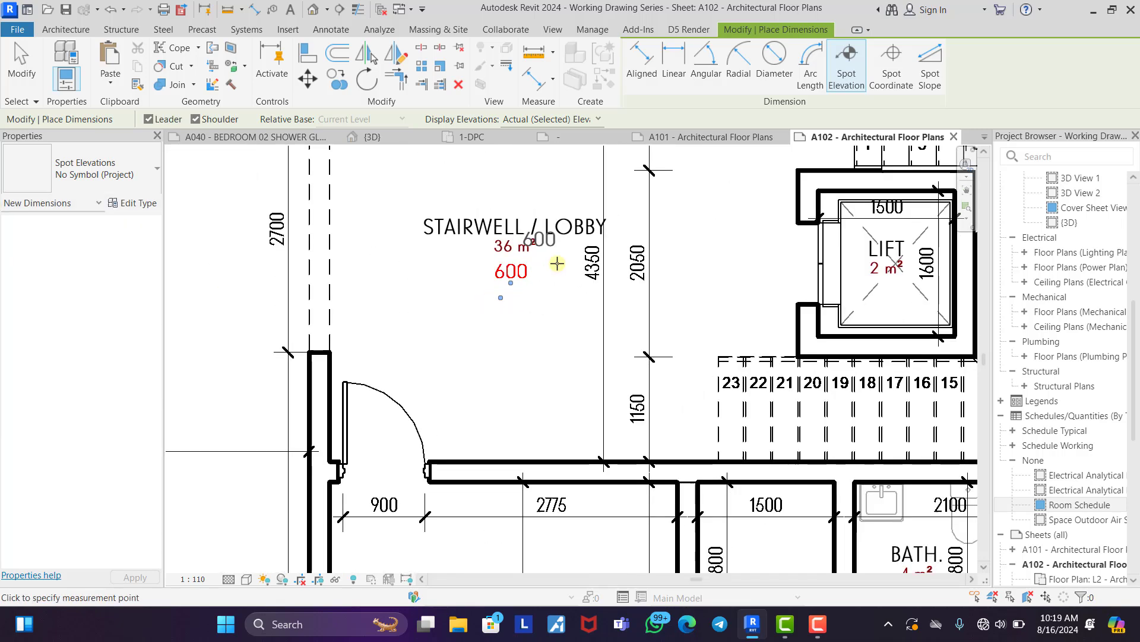
scroll(540, 383, up, 2)
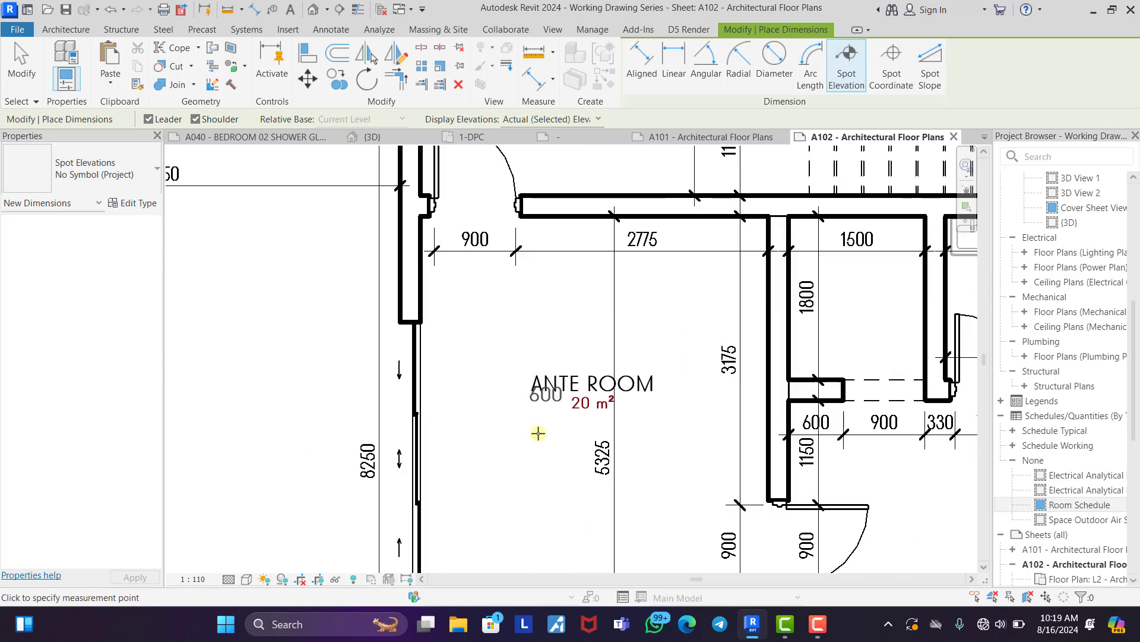
click(576, 451)
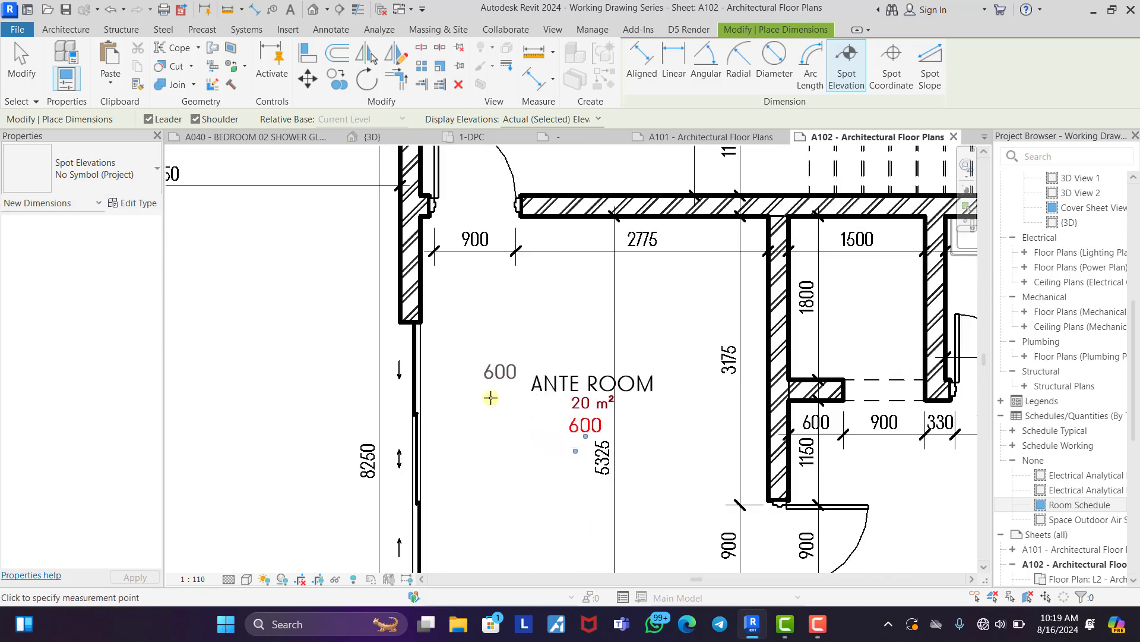
scroll(489, 393, down, 2)
middle_drag(782, 467, 656, 187)
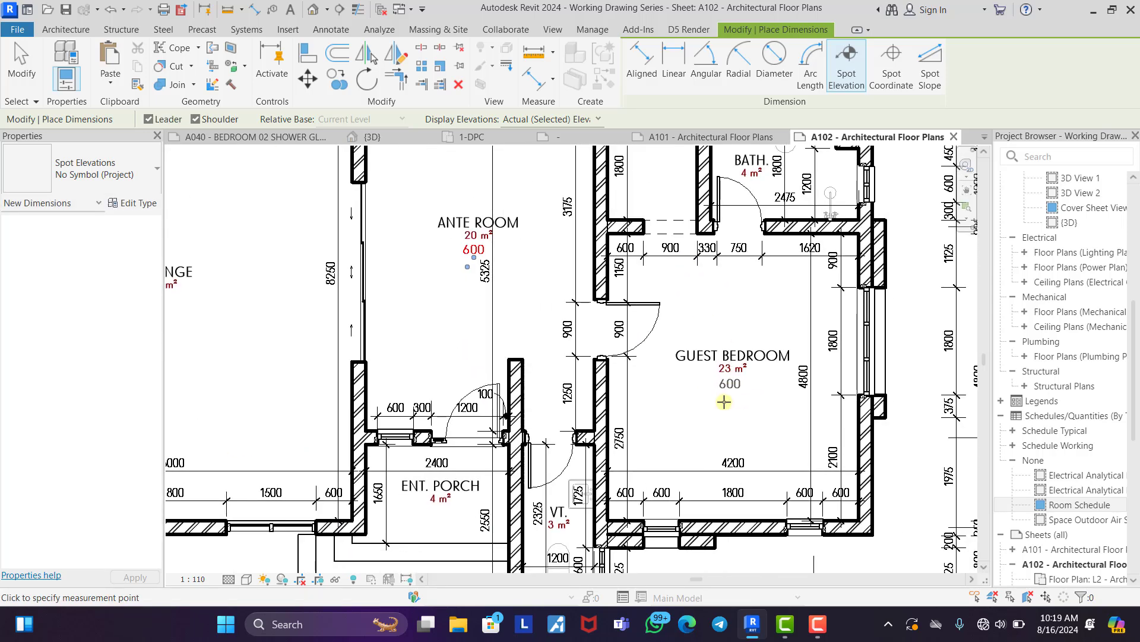
scroll(730, 215, up, 3)
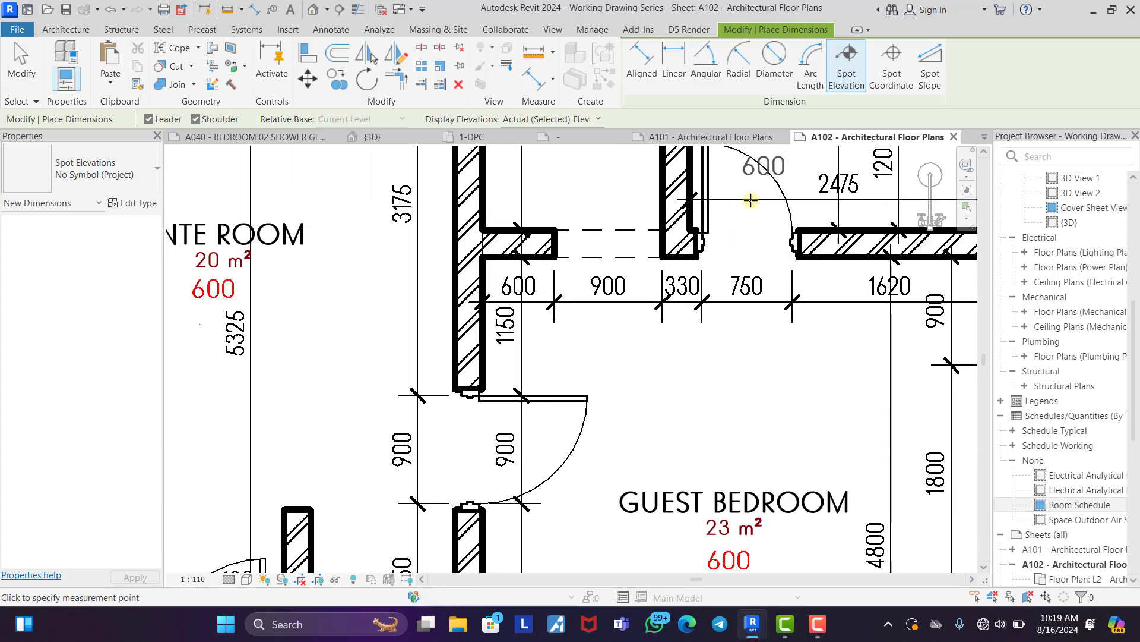
click(751, 200)
scroll(773, 451, down, 2)
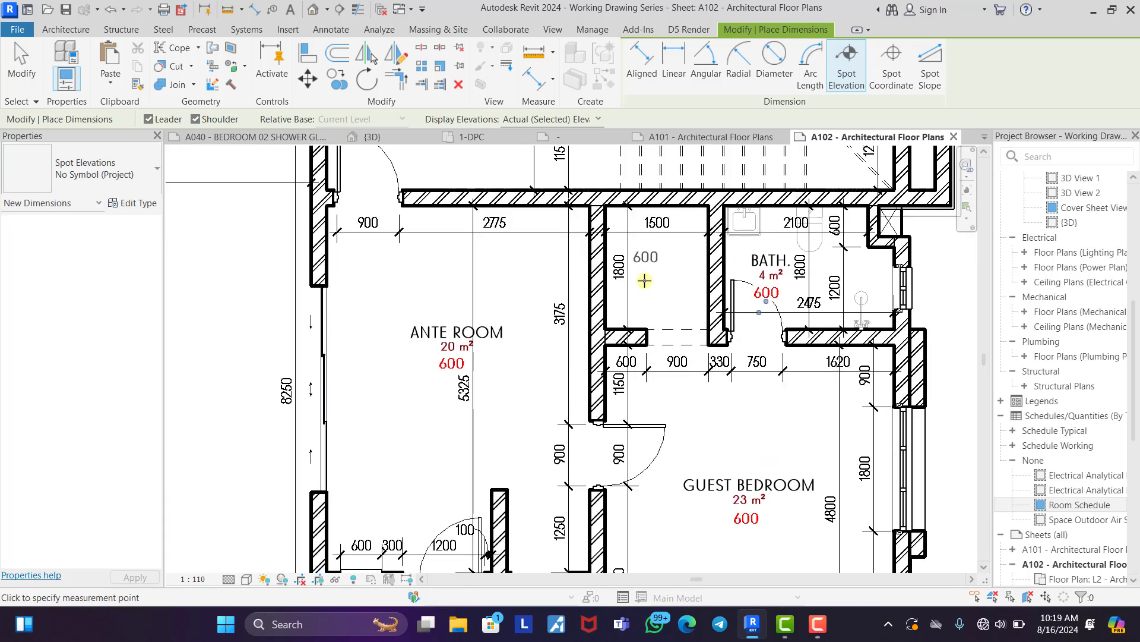
Place spot elevations in the Lounge and Ent. Porch below their room areas, and in the VT. room above its name.
middle_drag(599, 438, 854, 314)
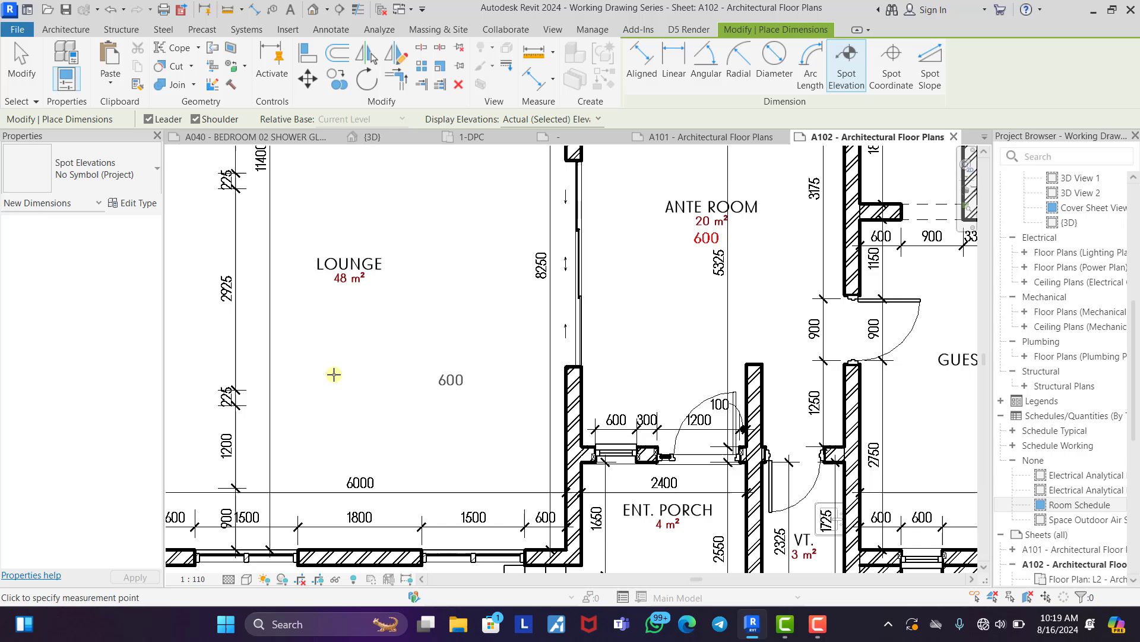
click(338, 316)
scroll(338, 316, down, 3)
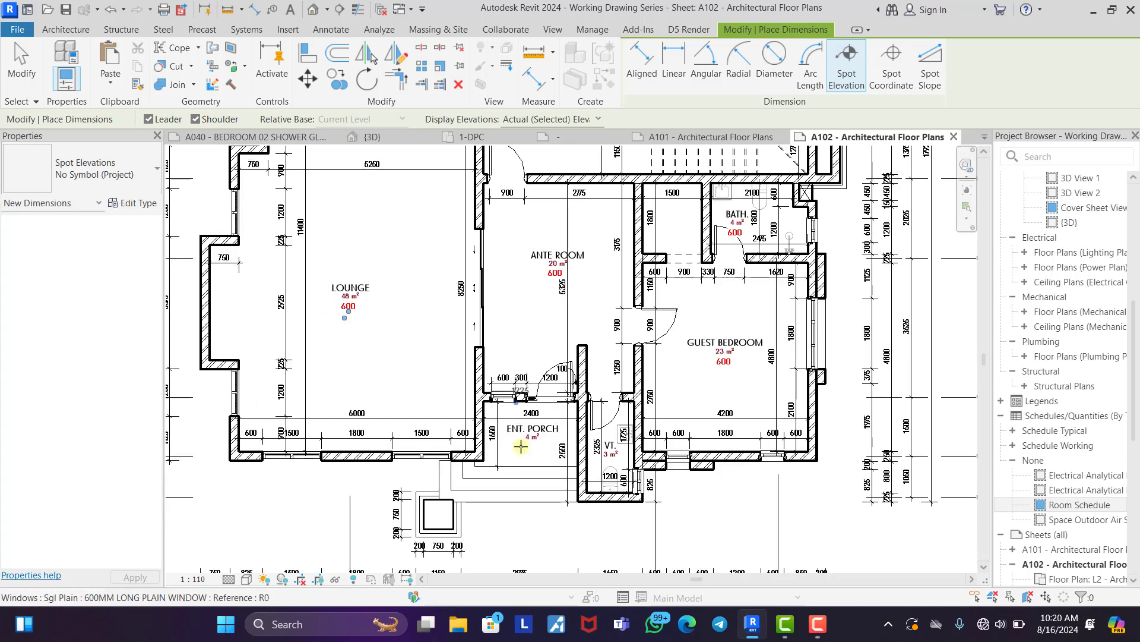
scroll(493, 450, up, 3)
scroll(493, 451, up, 2)
click(493, 464)
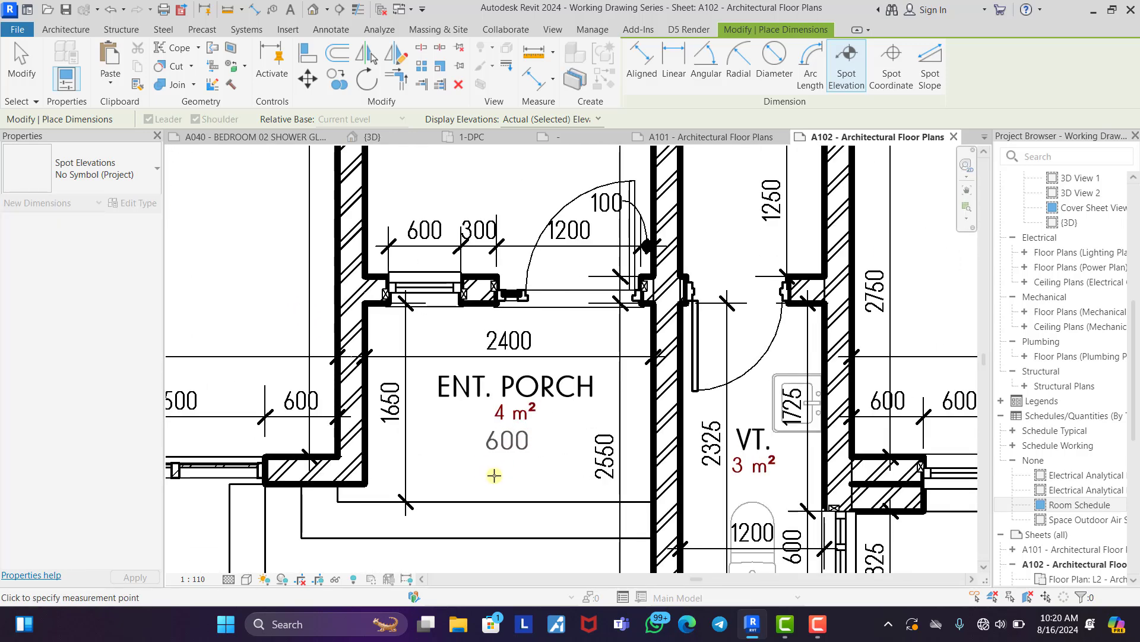
click(735, 436)
Place a spot elevation below the room area of VER. beside the Kitchen and end the command.
scroll(735, 435, down, 4)
scroll(551, 439, up, 1)
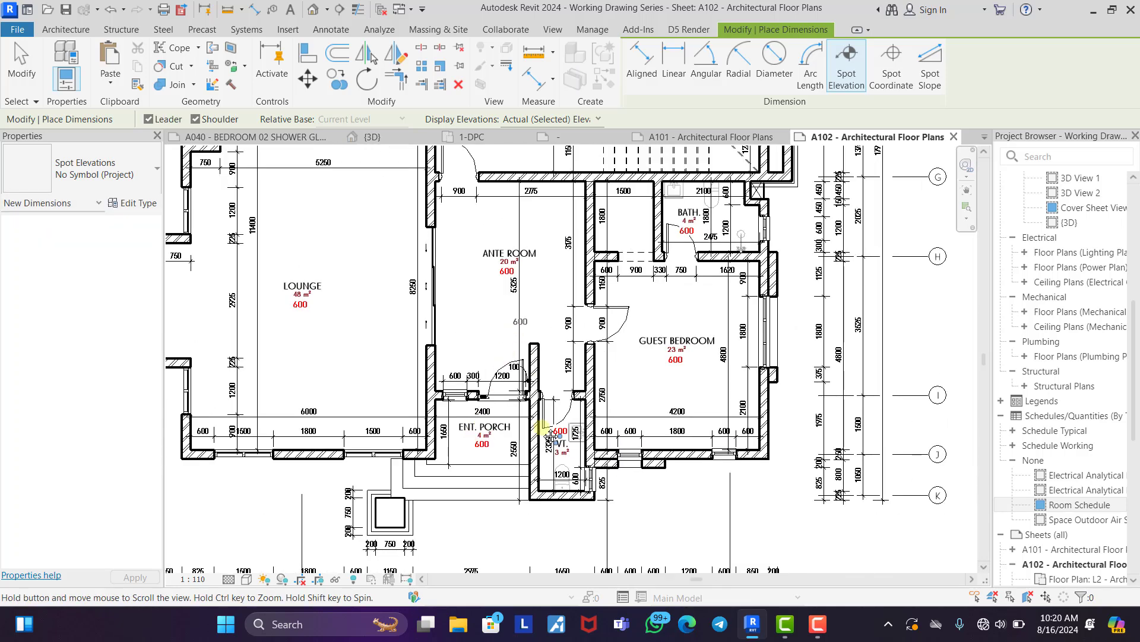
middle_drag(551, 436, 561, 445)
middle_drag(514, 313, 541, 458)
scroll(496, 406, down, 3)
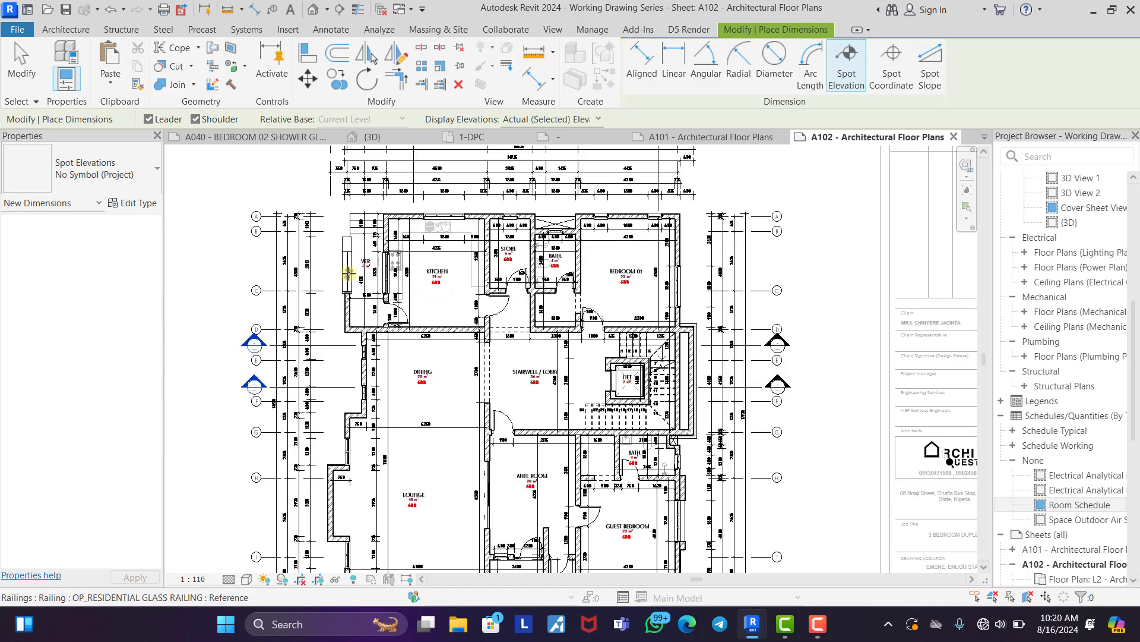
scroll(349, 273, up, 4)
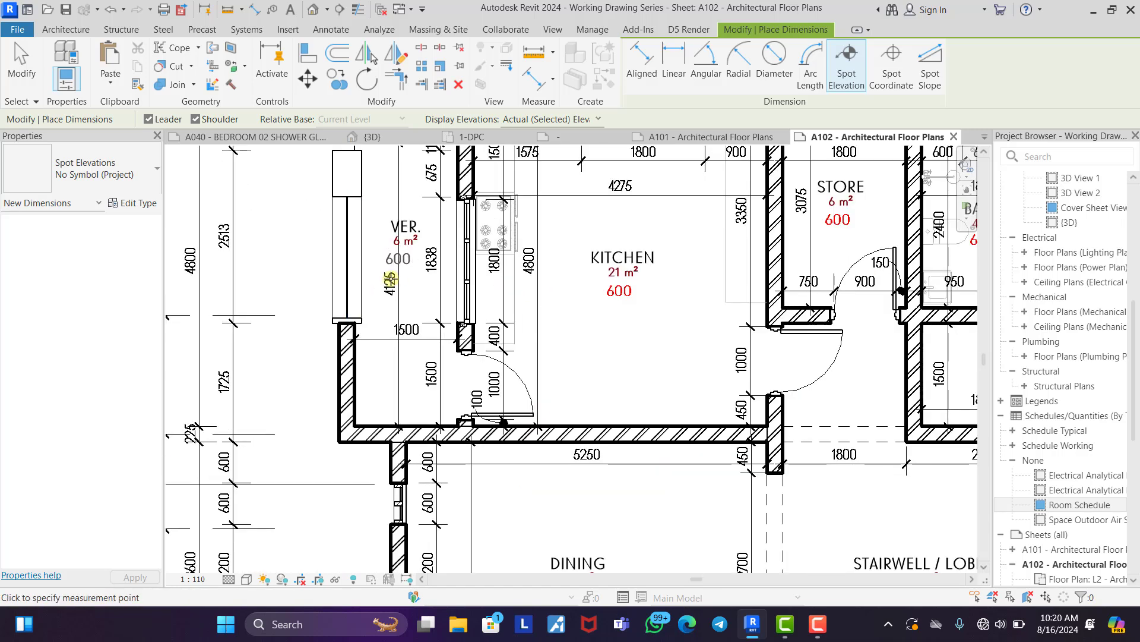
scroll(389, 279, down, 5)
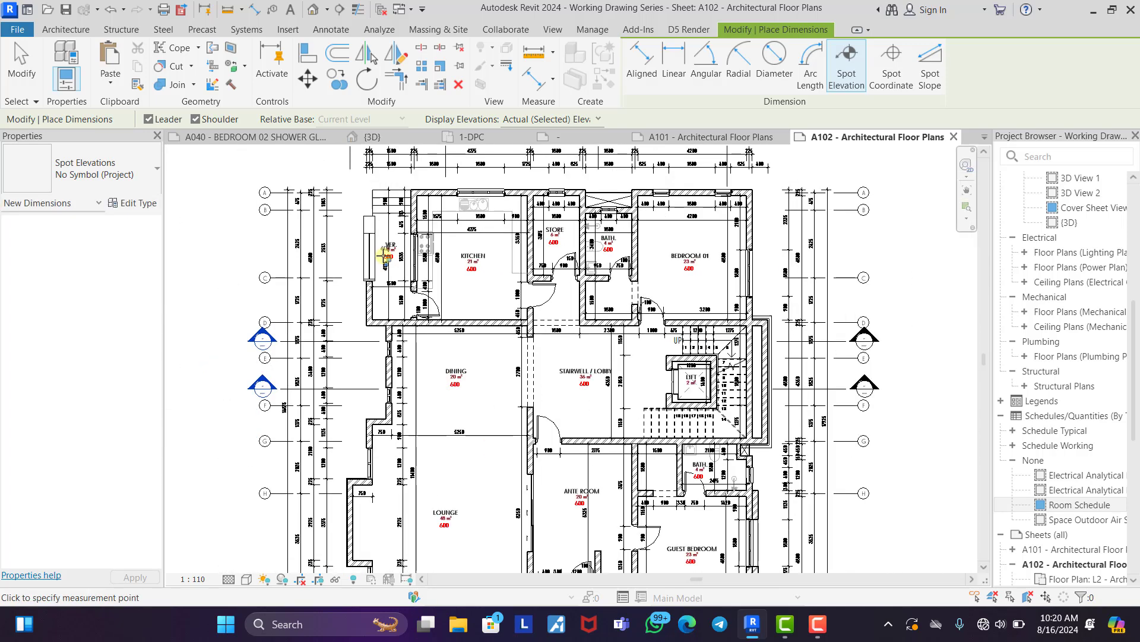
scroll(383, 255, down, 2)
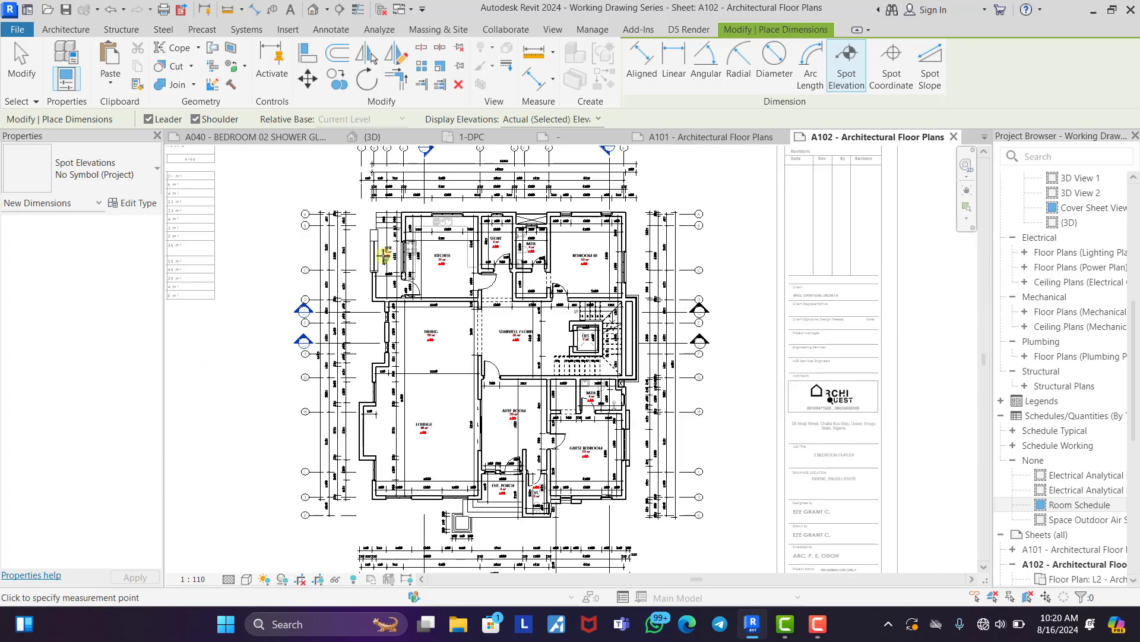
right_click(722, 201)
click(761, 216)
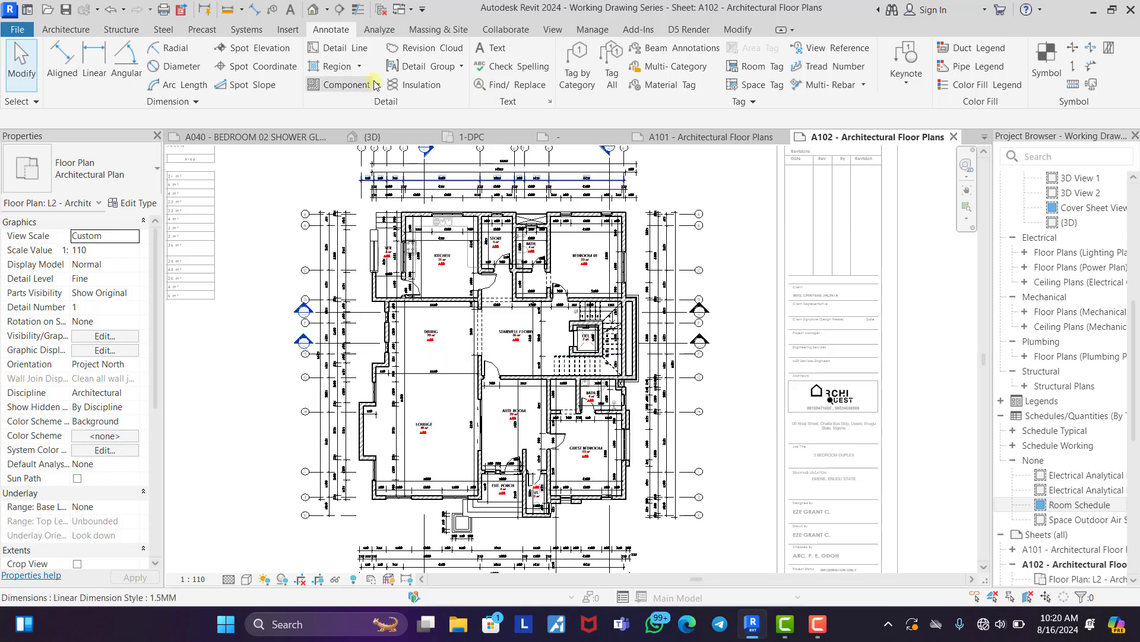
Using Thin Lines detail lines, draw the front edge and one diagonal of the closet between the Bedroom 01 bath and the lobby.
click(327, 53)
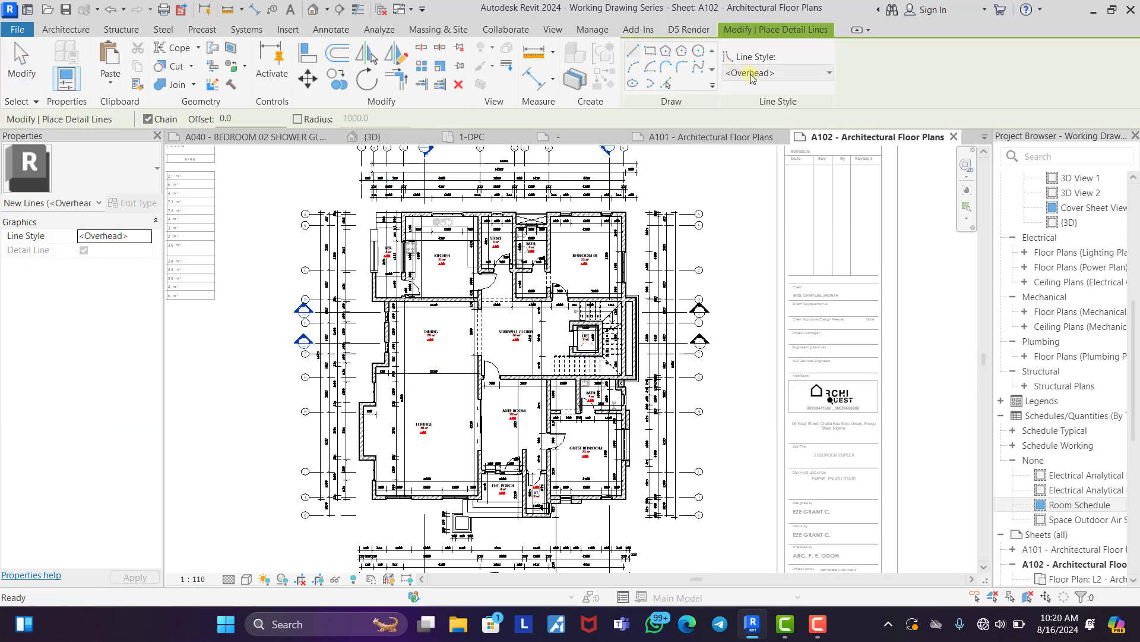
click(771, 74)
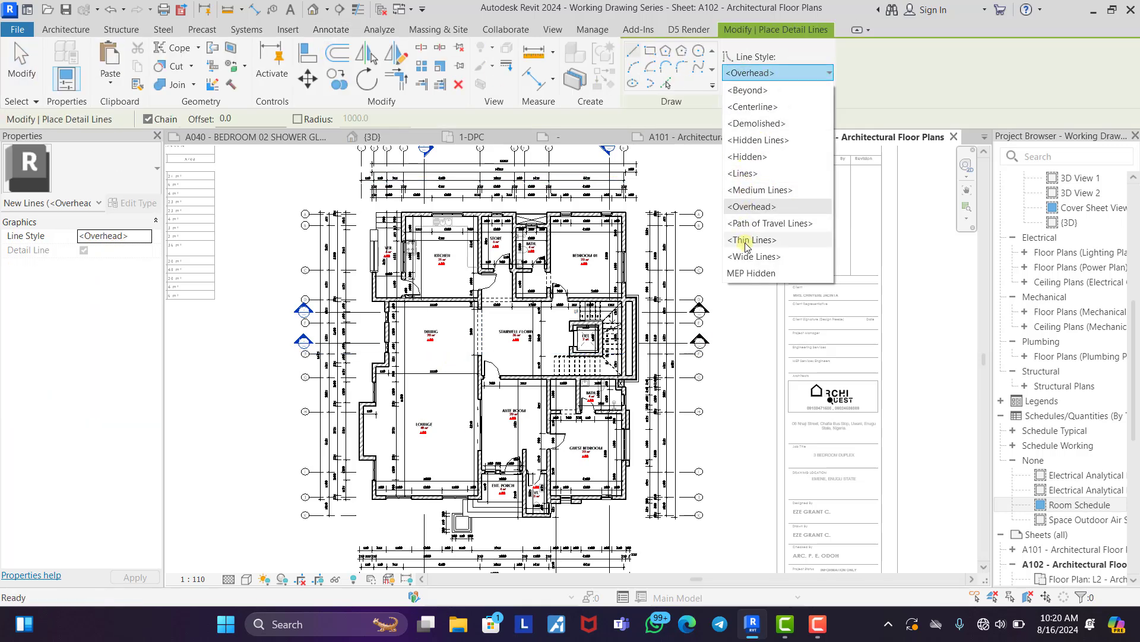
click(754, 240)
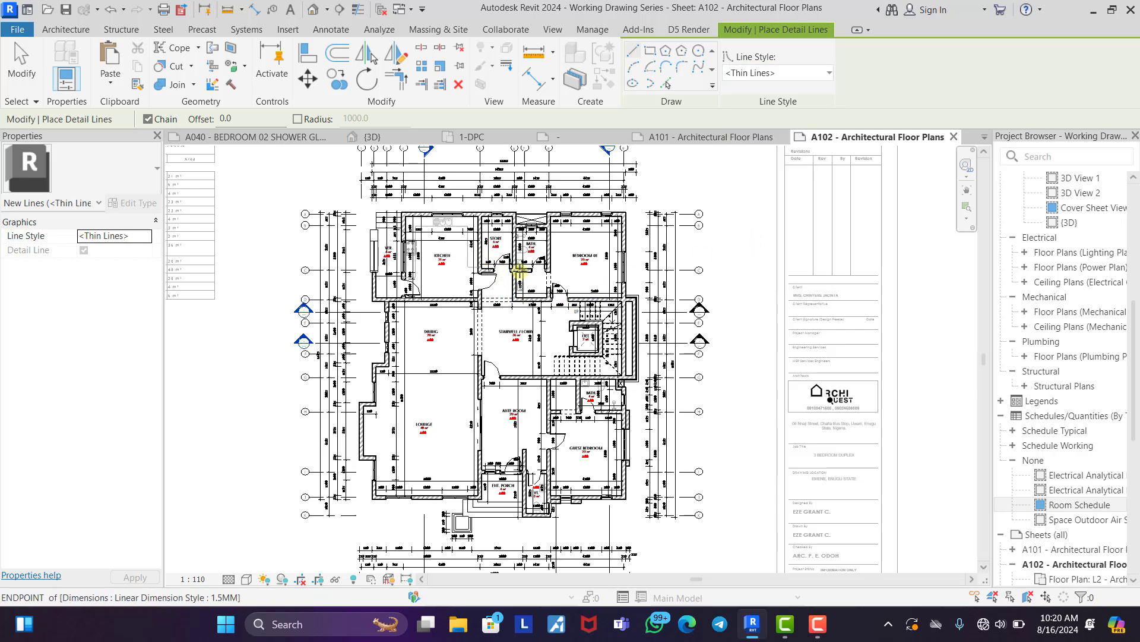
scroll(520, 270, up, 8)
click(676, 372)
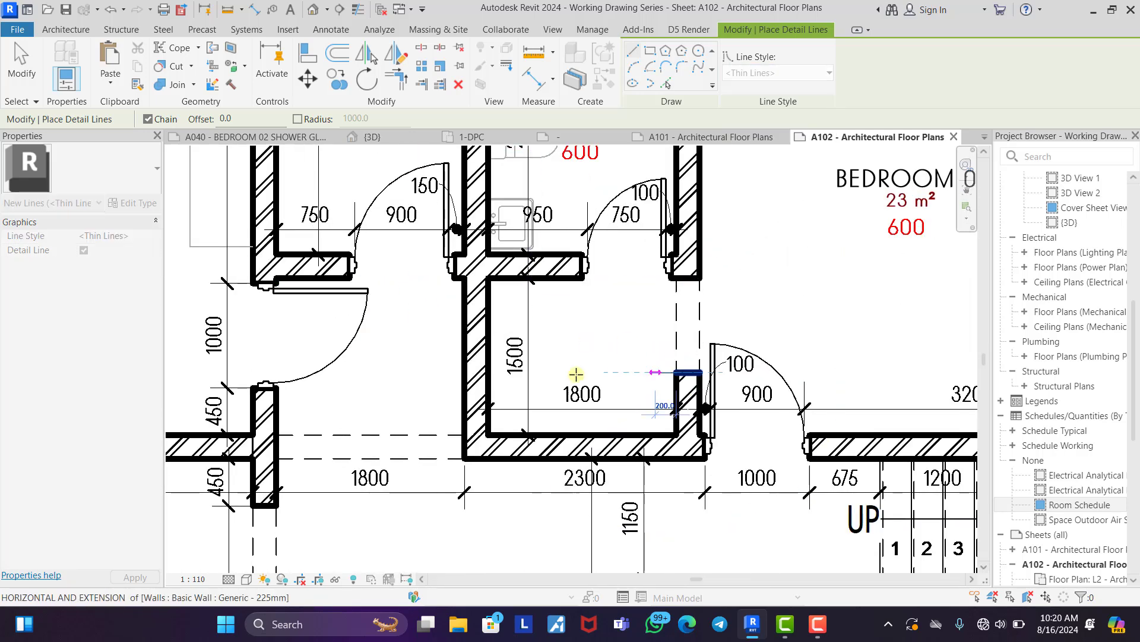
click(489, 372)
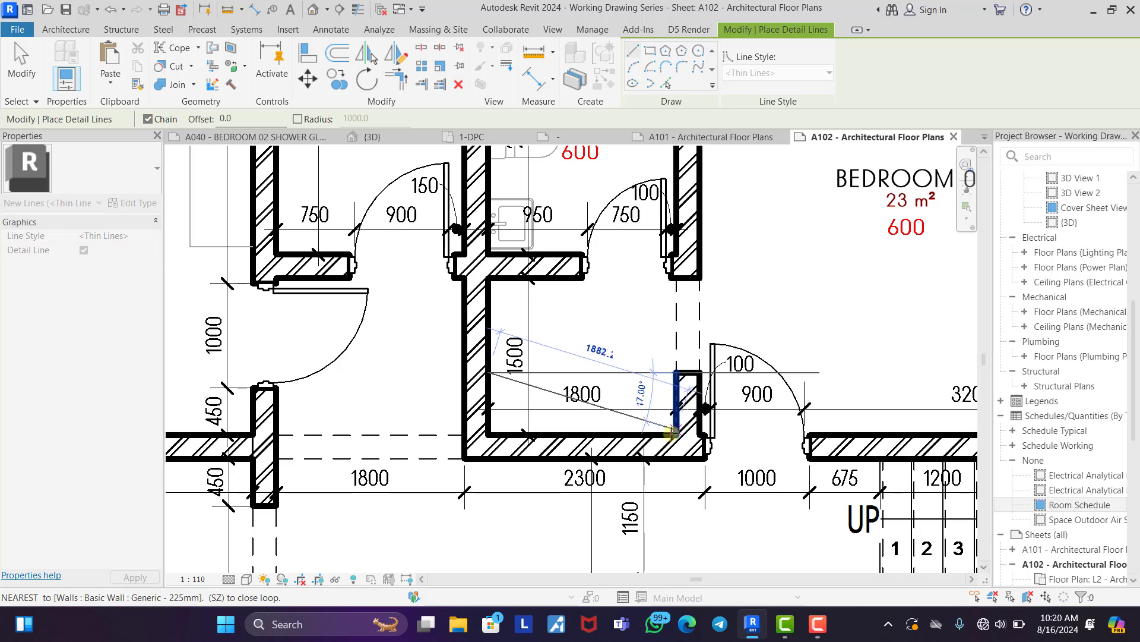
click(677, 434)
right_click(628, 331)
click(667, 32)
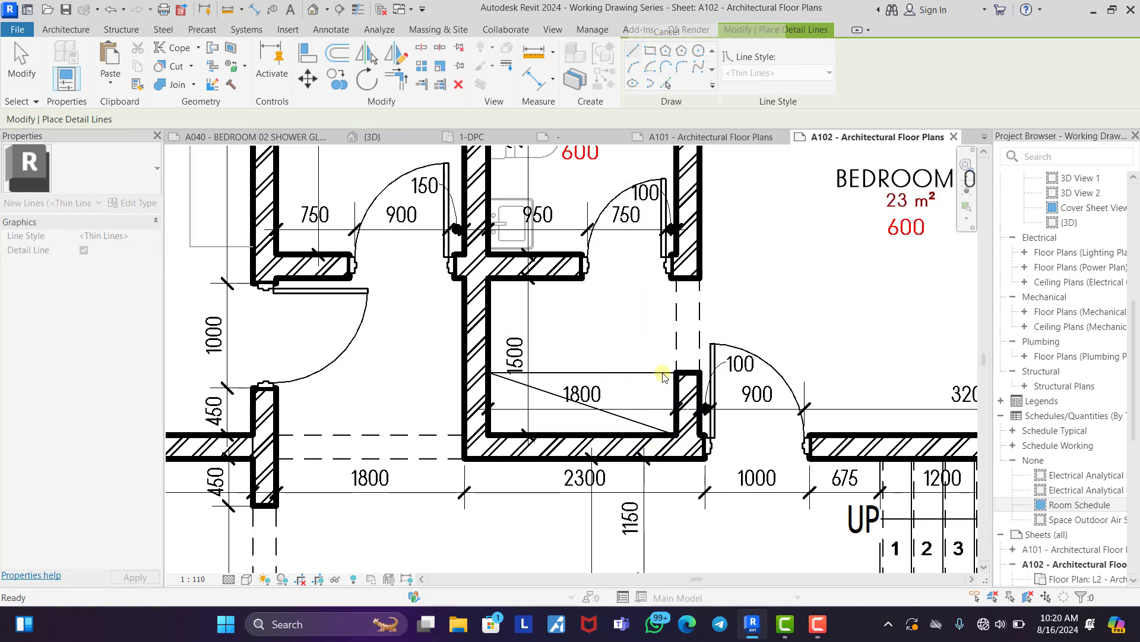
Draw the opposite diagonal across the Bedroom 01 closet to complete its cross.
click(669, 379)
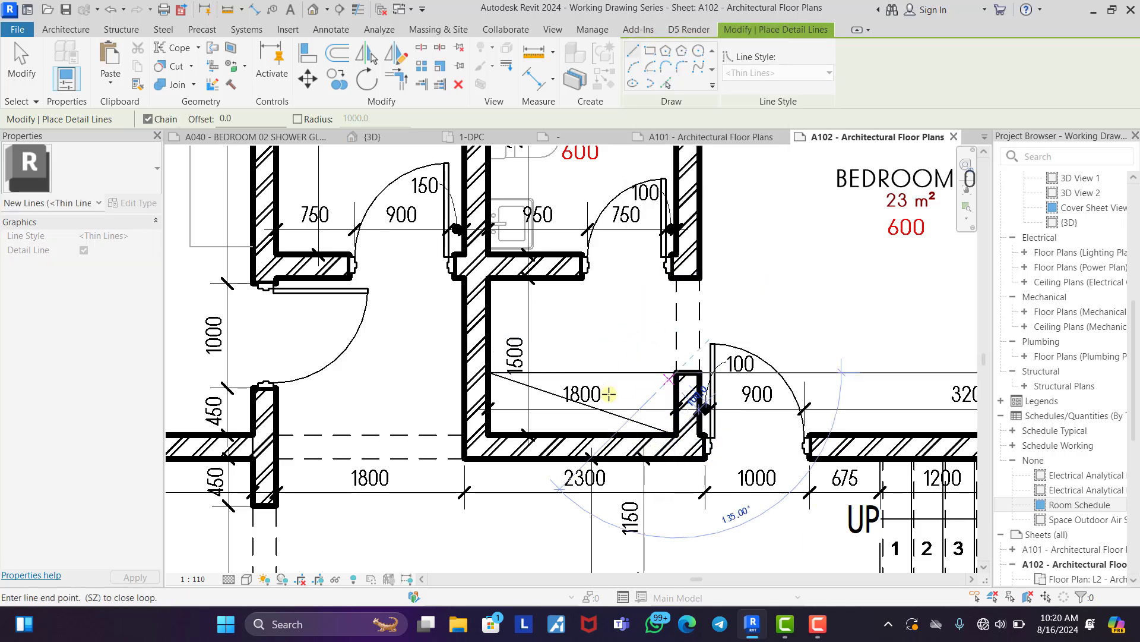
click(488, 435)
right_click(568, 312)
click(608, 10)
Draw thin detail lines for the front edge and one diagonal of the closet beside the Guest Bedroom's bath, starting at the 600 wall stub.
scroll(522, 178, down, 5)
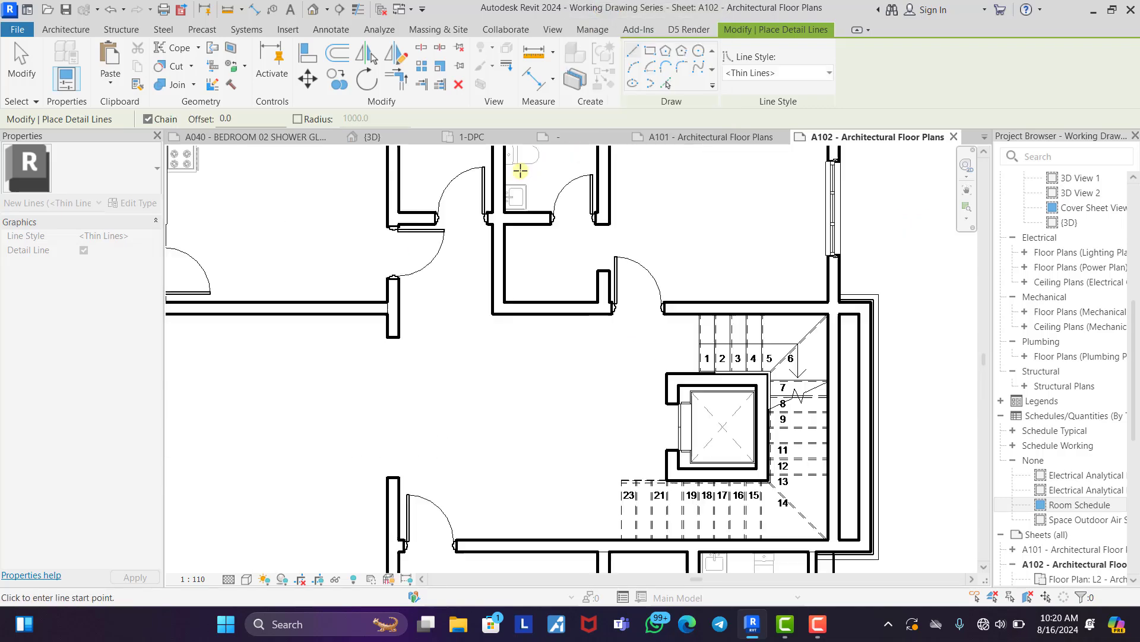
middle_drag(547, 357, 573, 362)
scroll(581, 470, up, 5)
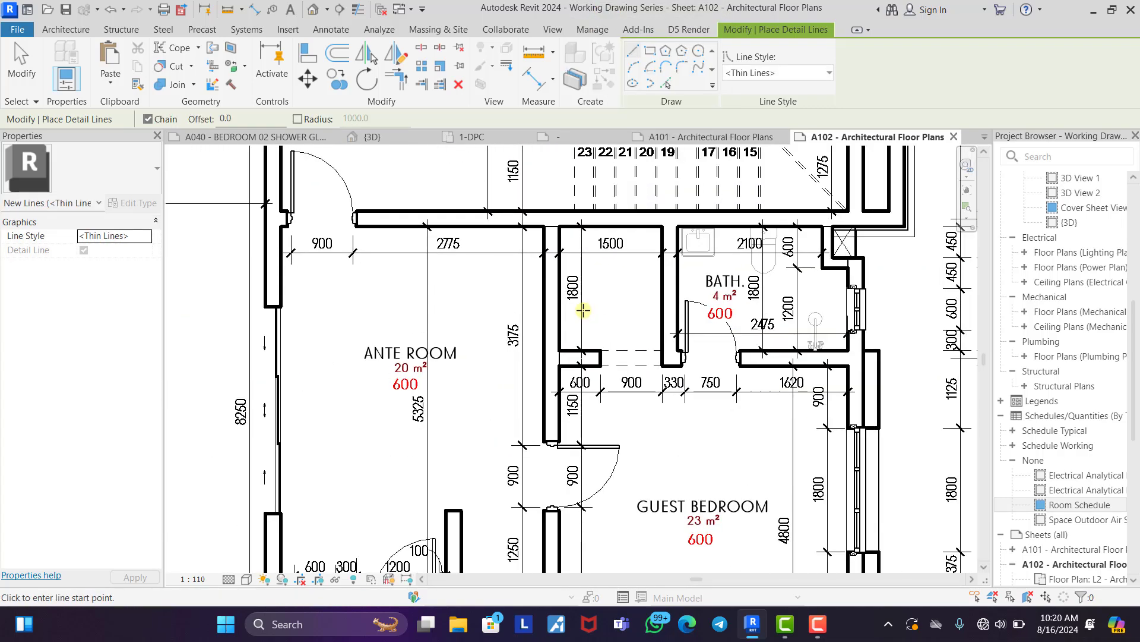
click(609, 365)
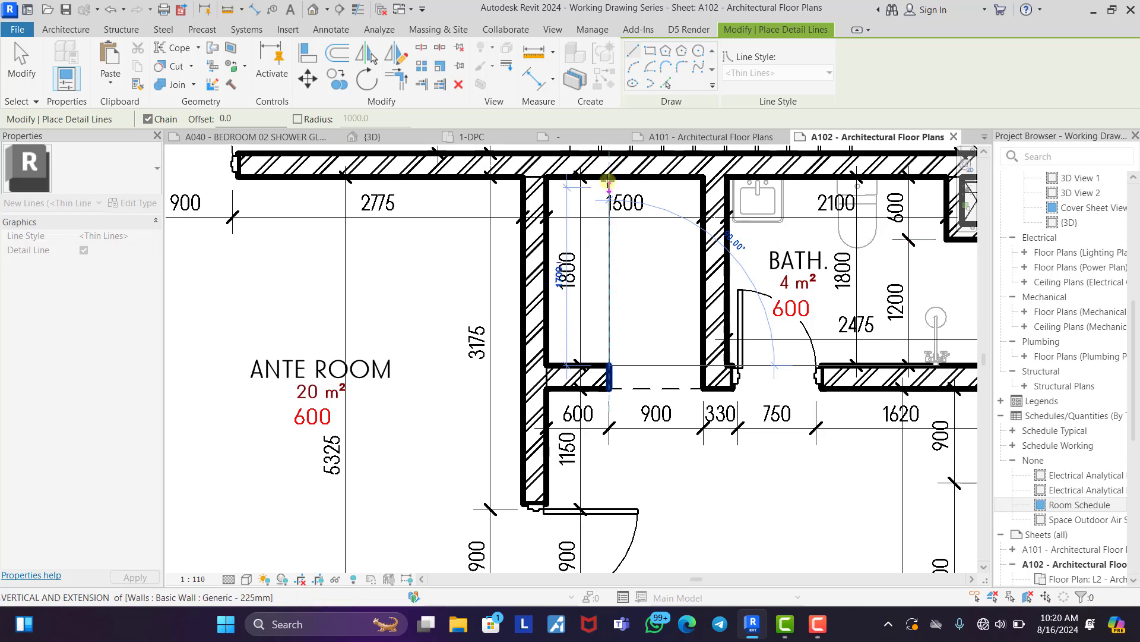
click(546, 366)
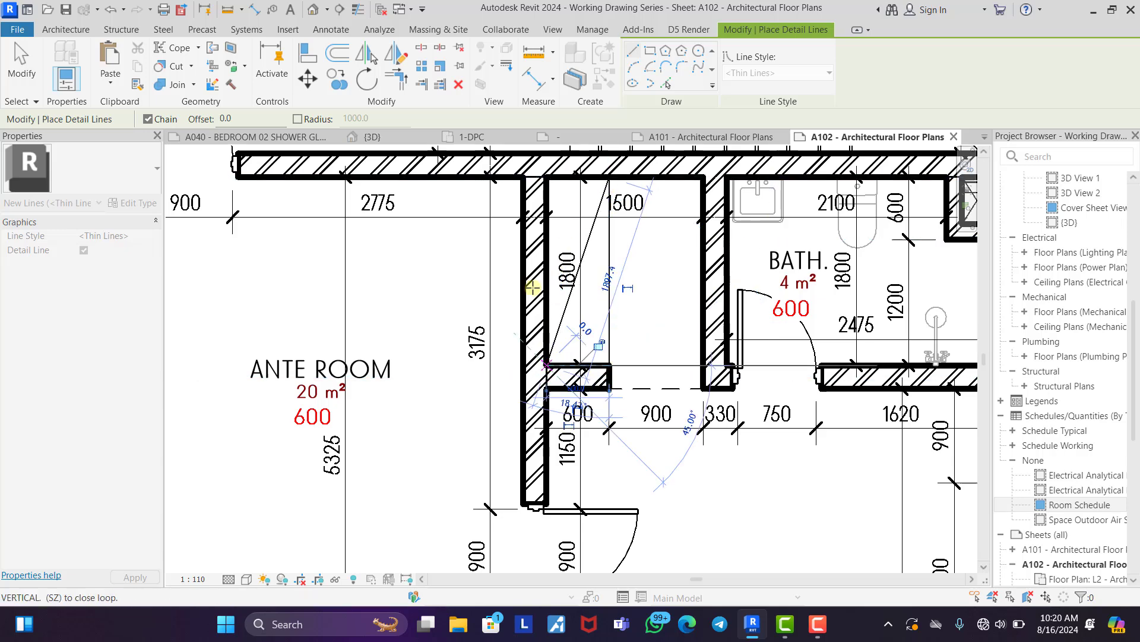
right_click(547, 192)
click(584, 199)
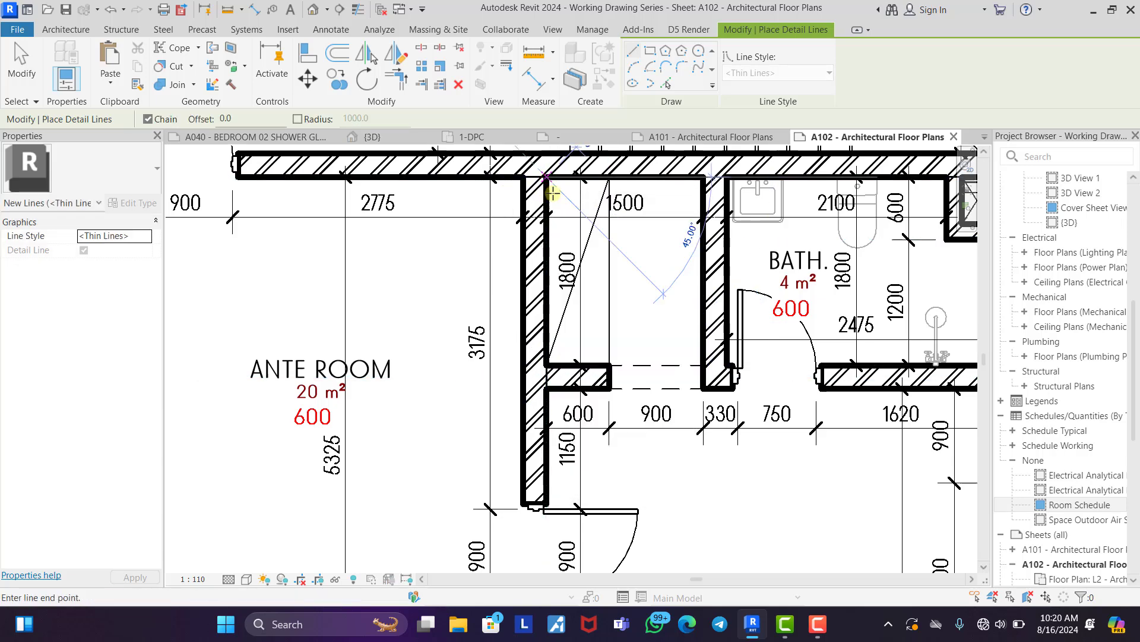
Draw the opposite diagonal across the Guest Bedroom closet and end the detail line command.
click(545, 178)
right_click(657, 246)
click(687, 257)
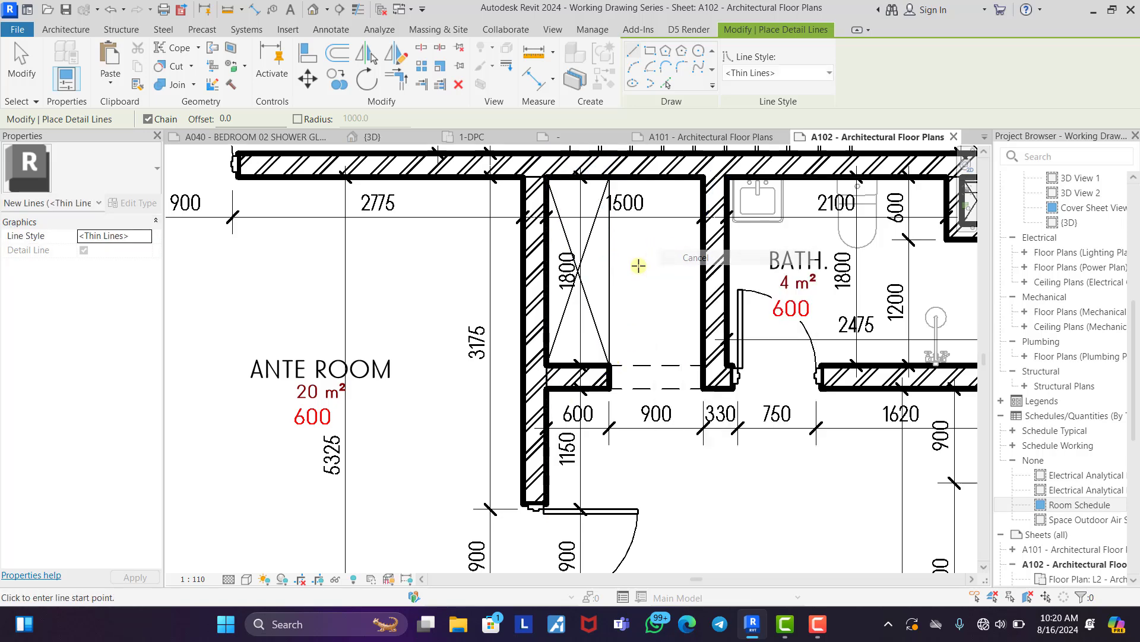
scroll(642, 272, down, 5)
scroll(629, 300, down, 1)
middle_drag(531, 221, 556, 427)
scroll(535, 237, up, 5)
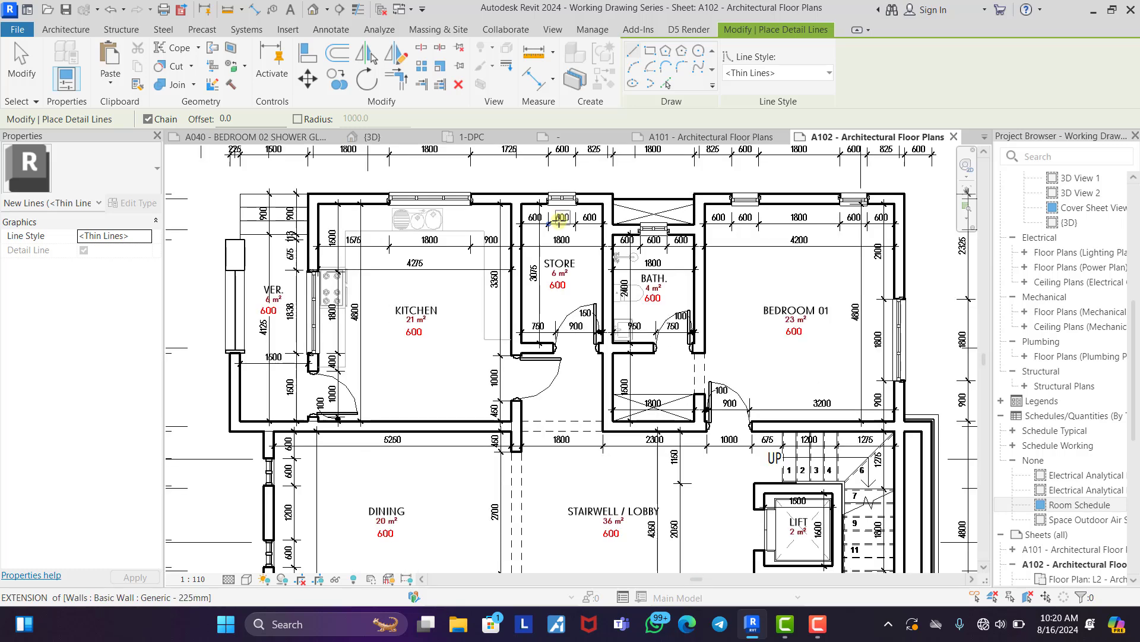
right_click(295, 341)
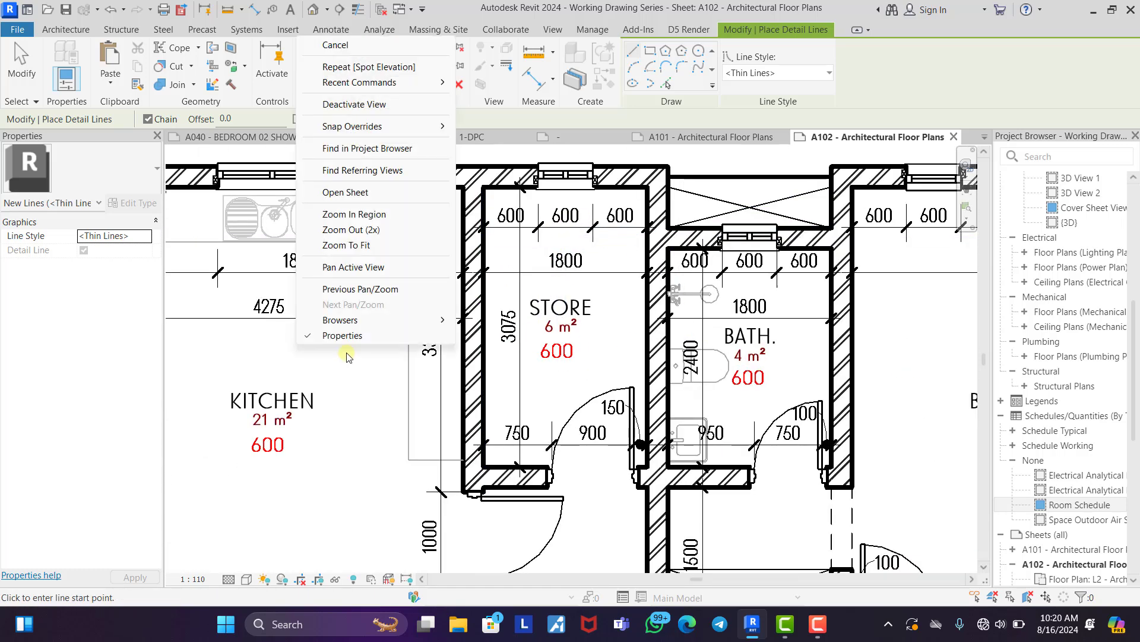
click(334, 44)
right_click(220, 362)
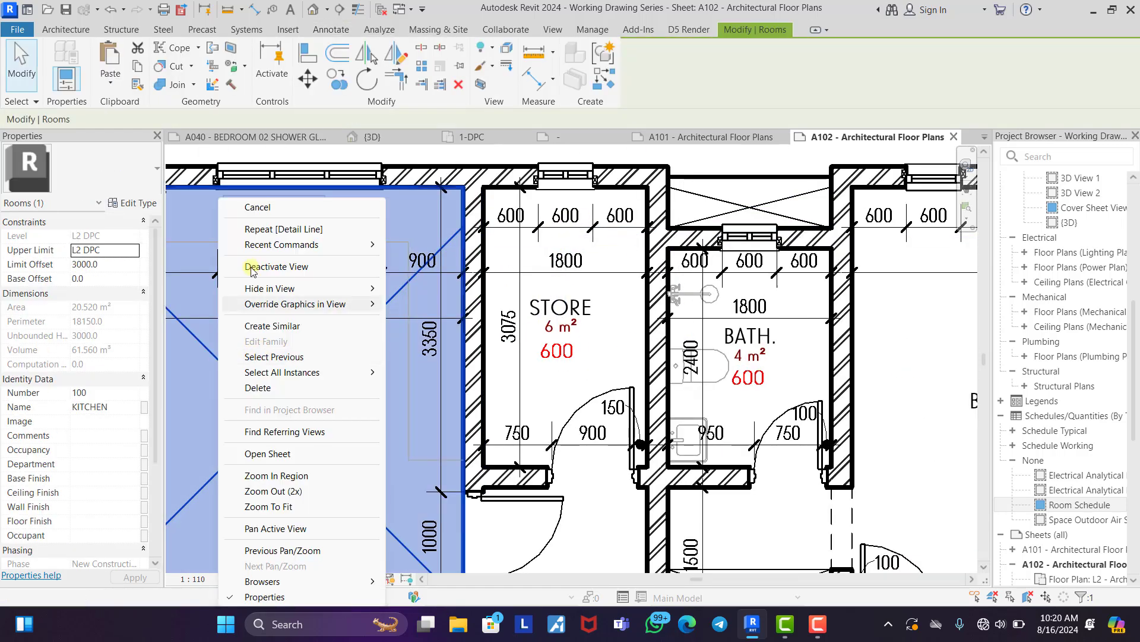
click(256, 212)
scroll(438, 340, down, 6)
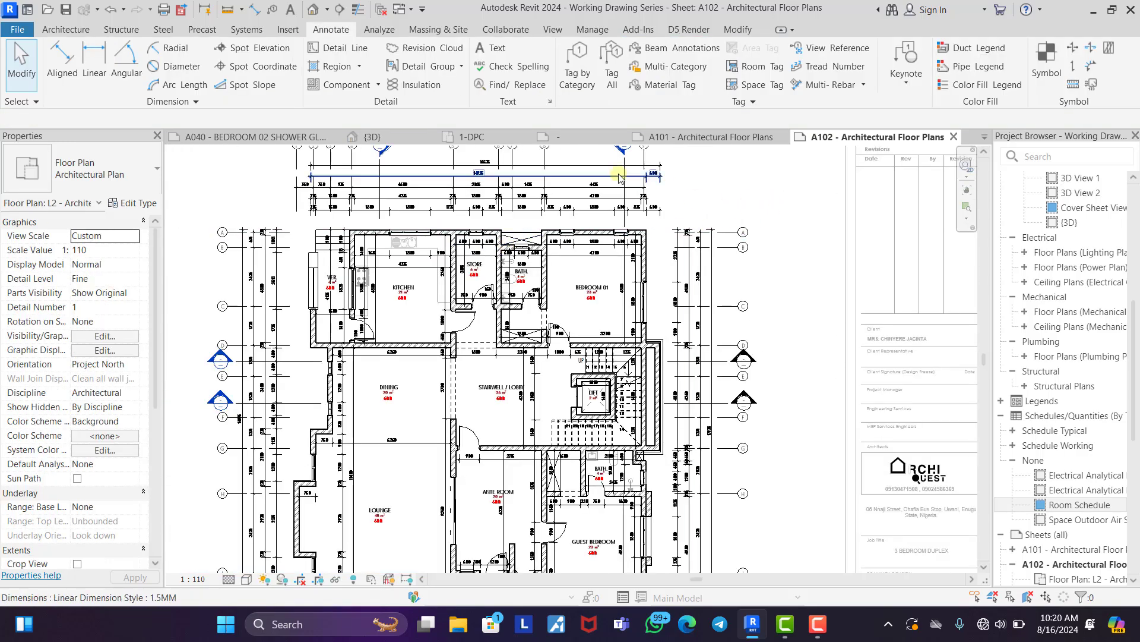
scroll(602, 170, down, 2)
scroll(464, 329, up, 3)
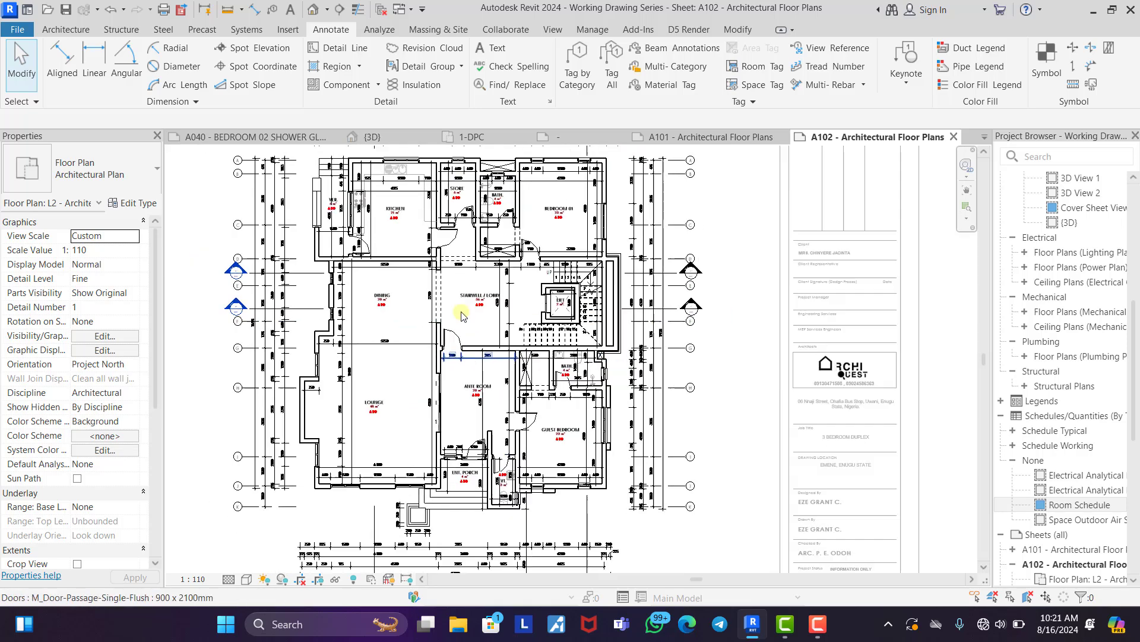
scroll(464, 328, down, 2)
middle_drag(468, 328, 519, 391)
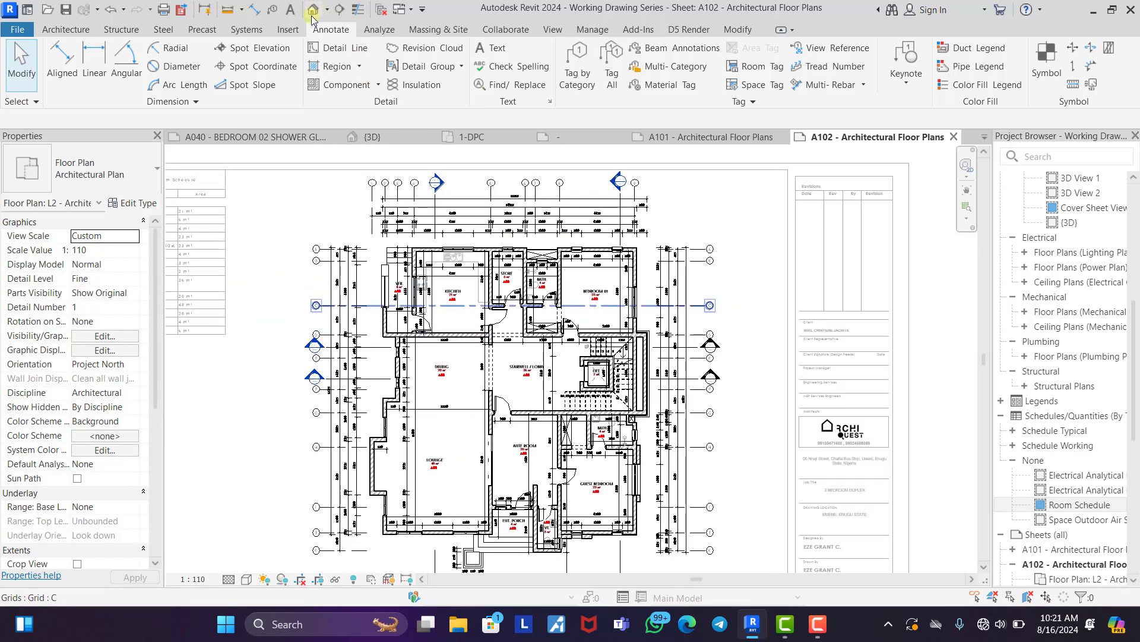
Start a text note with a one-segment leader and duplicate the 2.5mm Arial text type as 2MM EL.
key(t)
key(x)
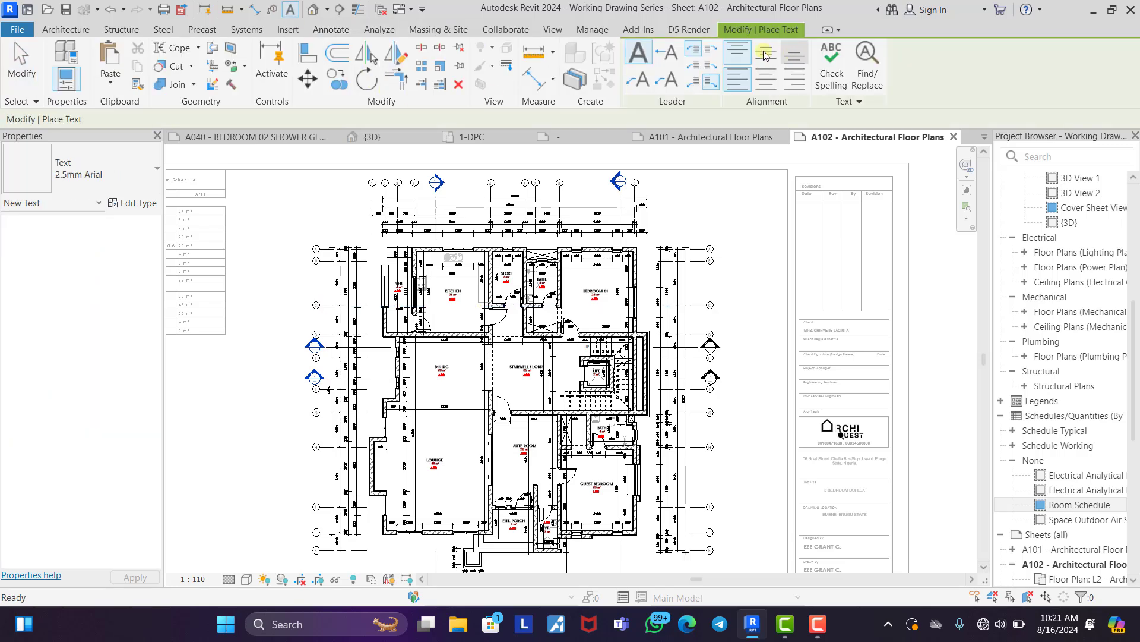
click(669, 55)
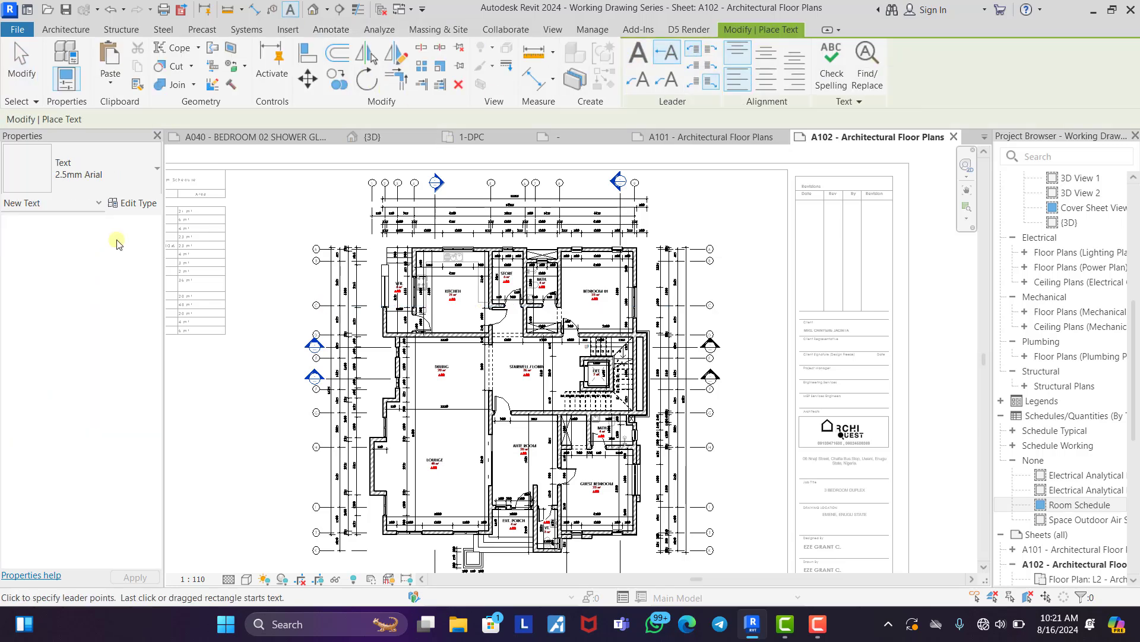
click(75, 171)
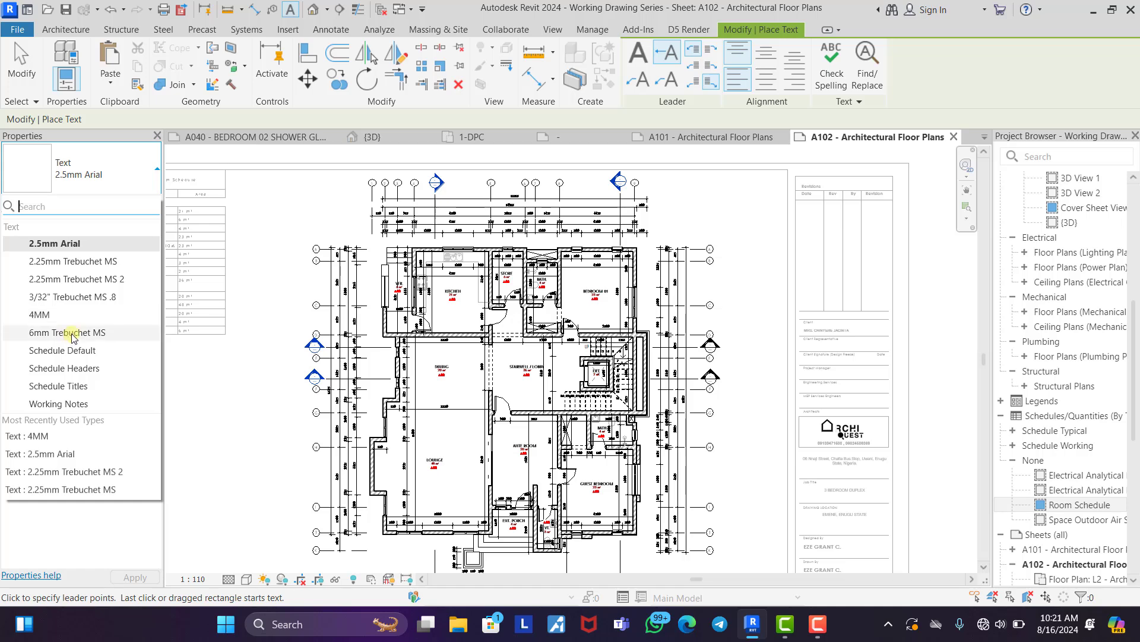
click(90, 172)
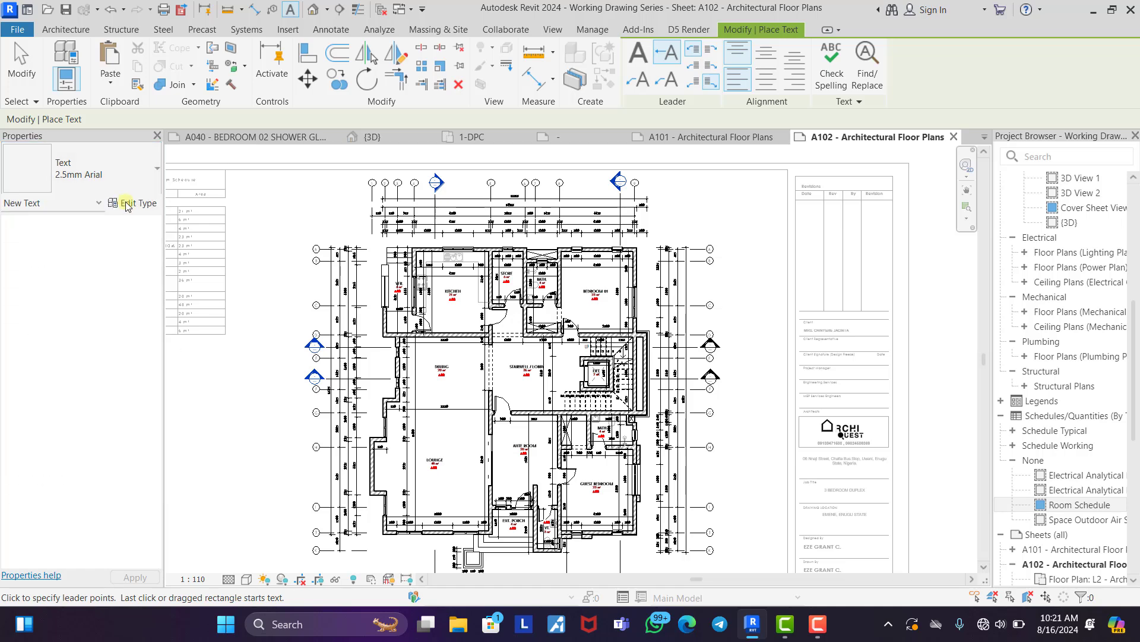
click(132, 204)
click(297, 158)
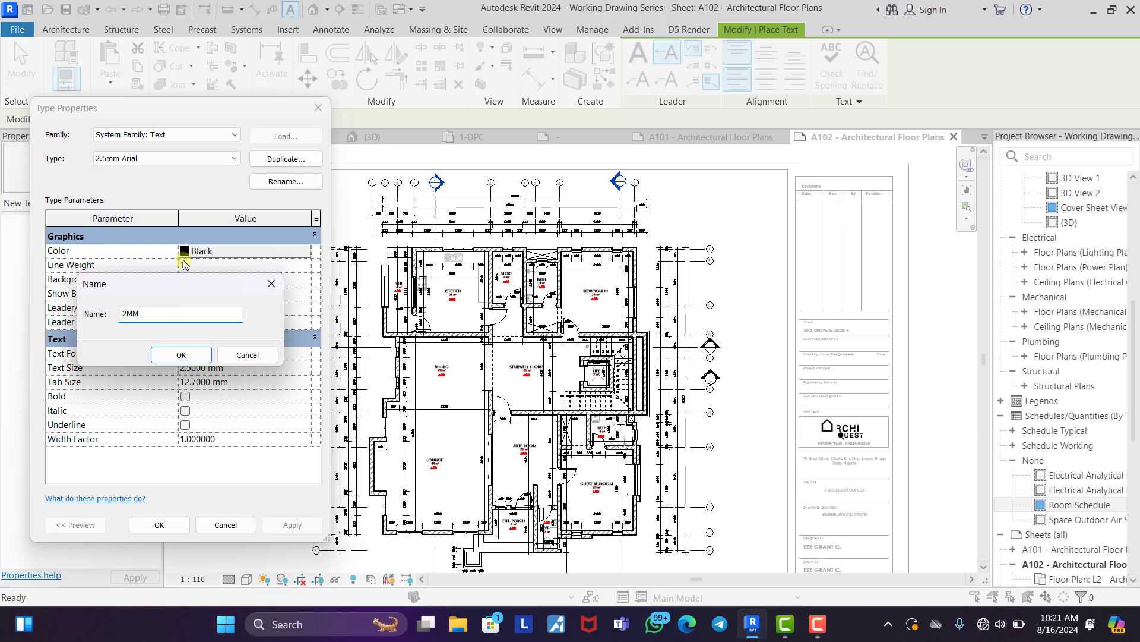
key(Return)
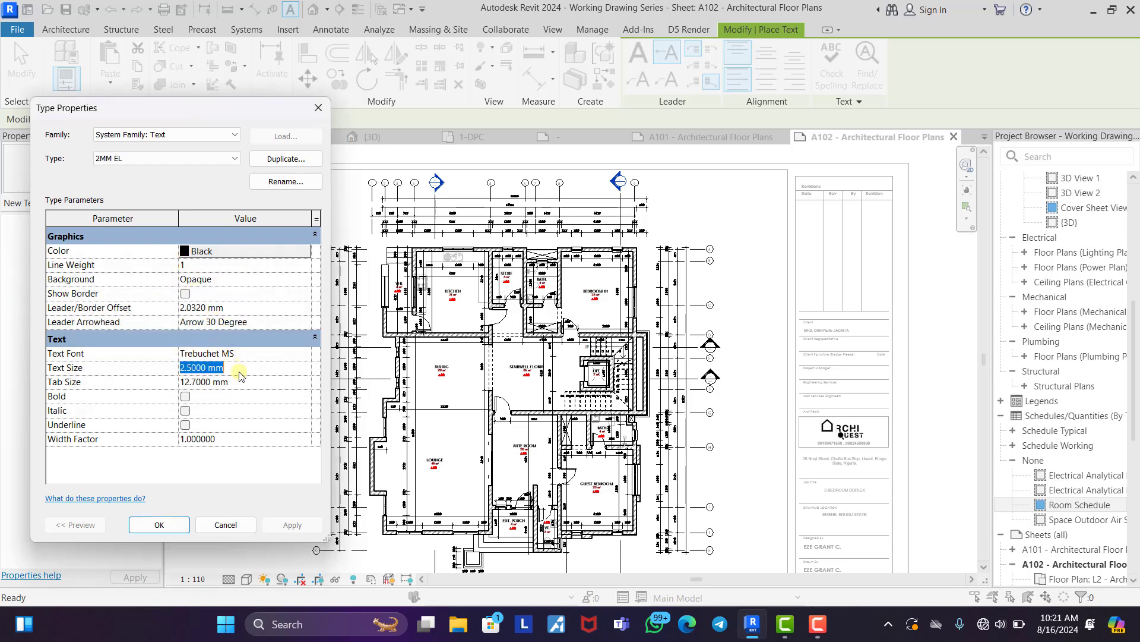
Set the 2MM EL text type's font to Elegant Lux Mager and its text size to 2 mm.
click(305, 354)
text(el)
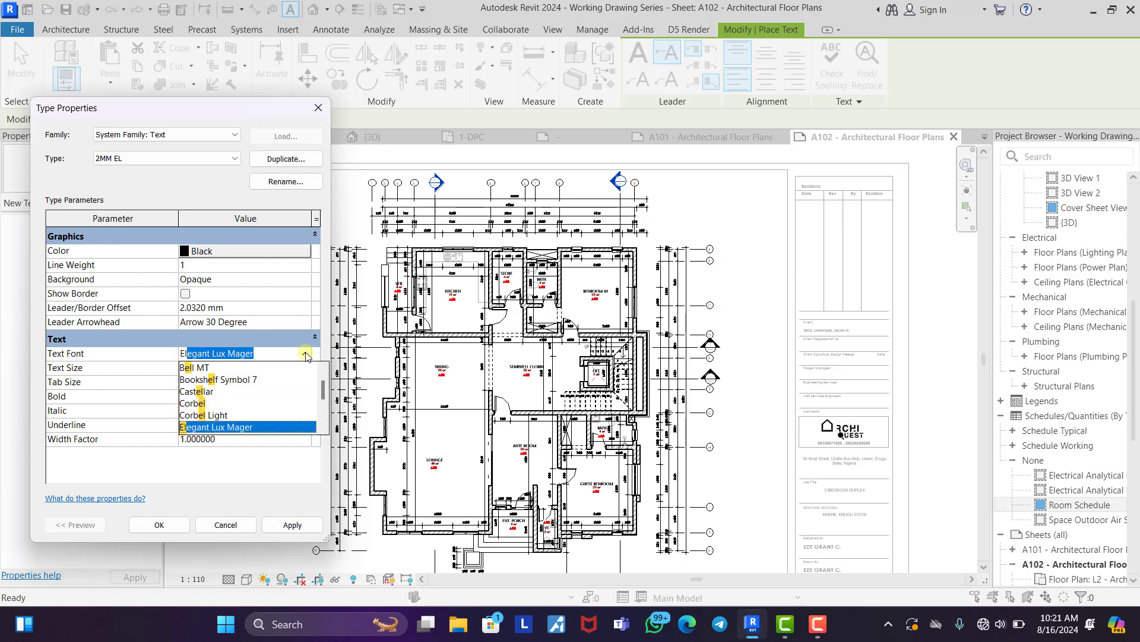
key(Return)
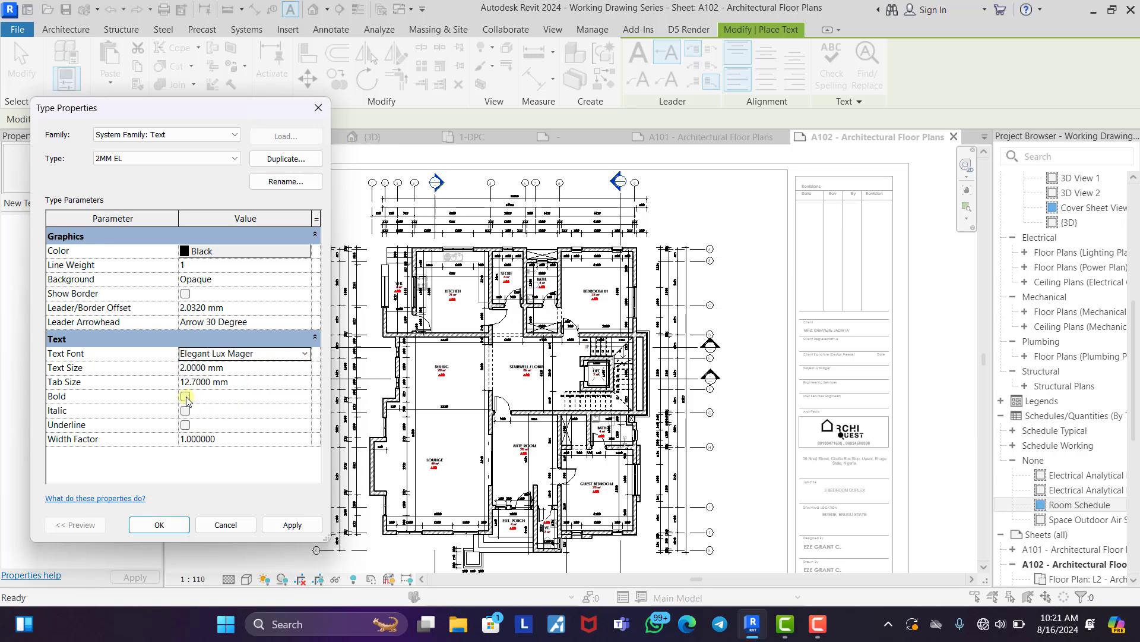
click(161, 525)
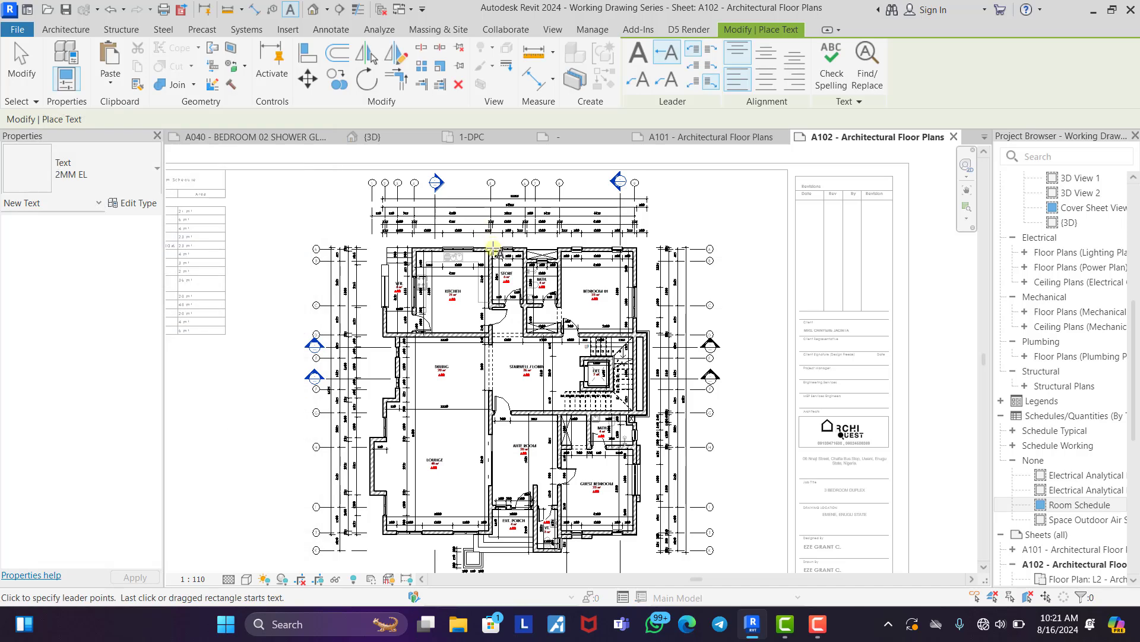
Add the note "PIPING DUCT" with a two-segment leader pointing to the duct above the Bedroom 01 bath, and end the text command.
scroll(624, 255, up, 4)
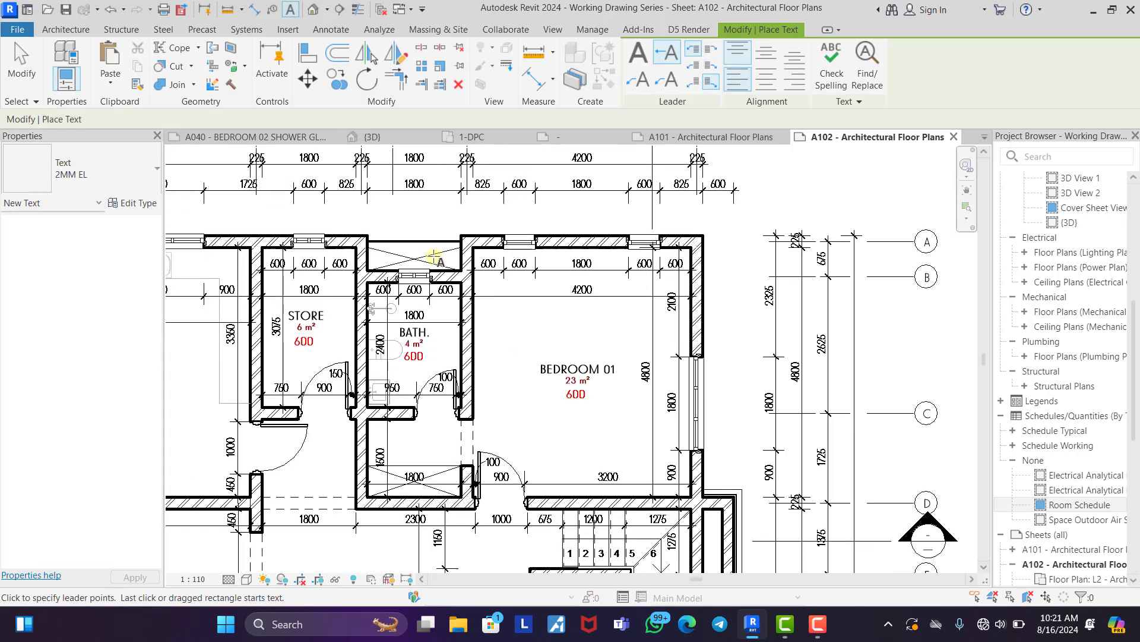
click(639, 79)
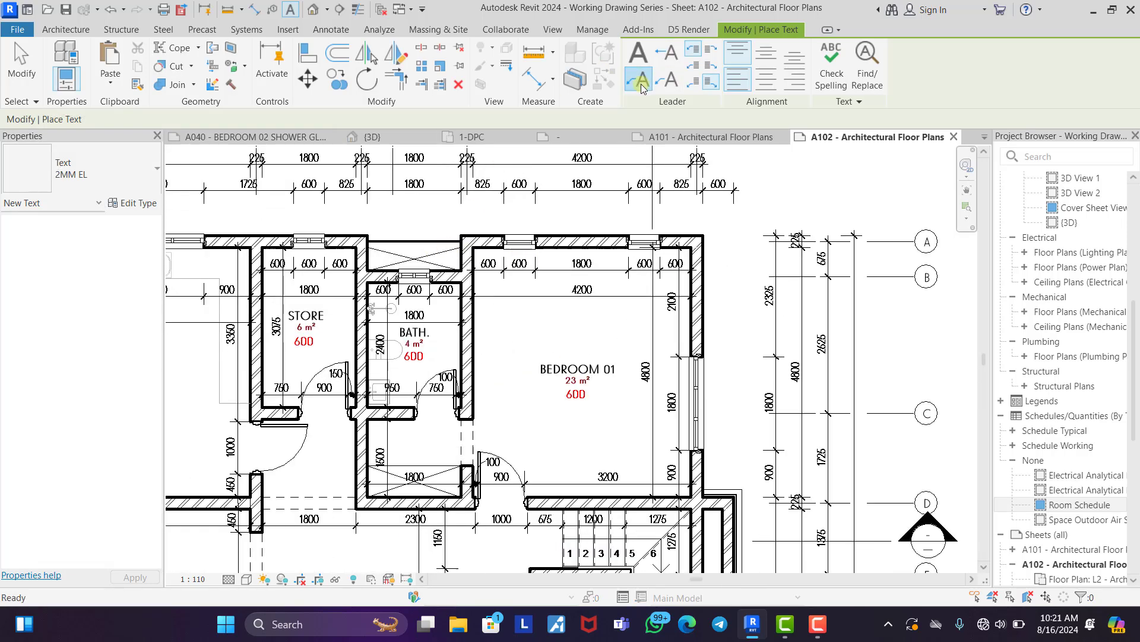
scroll(423, 214, down, 3)
click(422, 215)
click(636, 213)
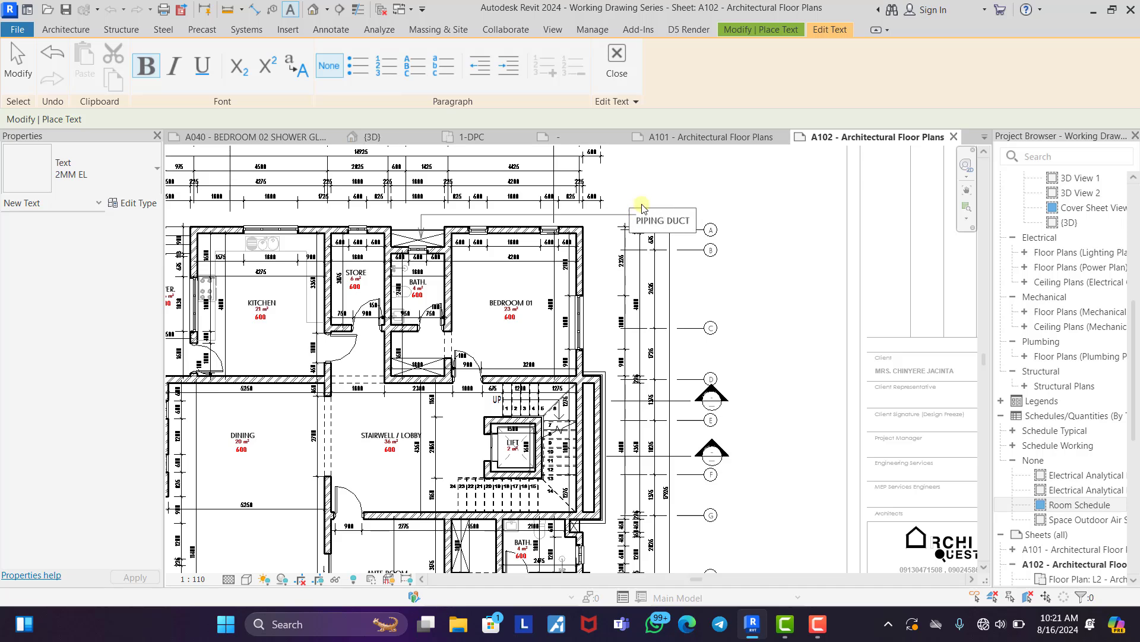
click(715, 188)
scroll(713, 189, down, 3)
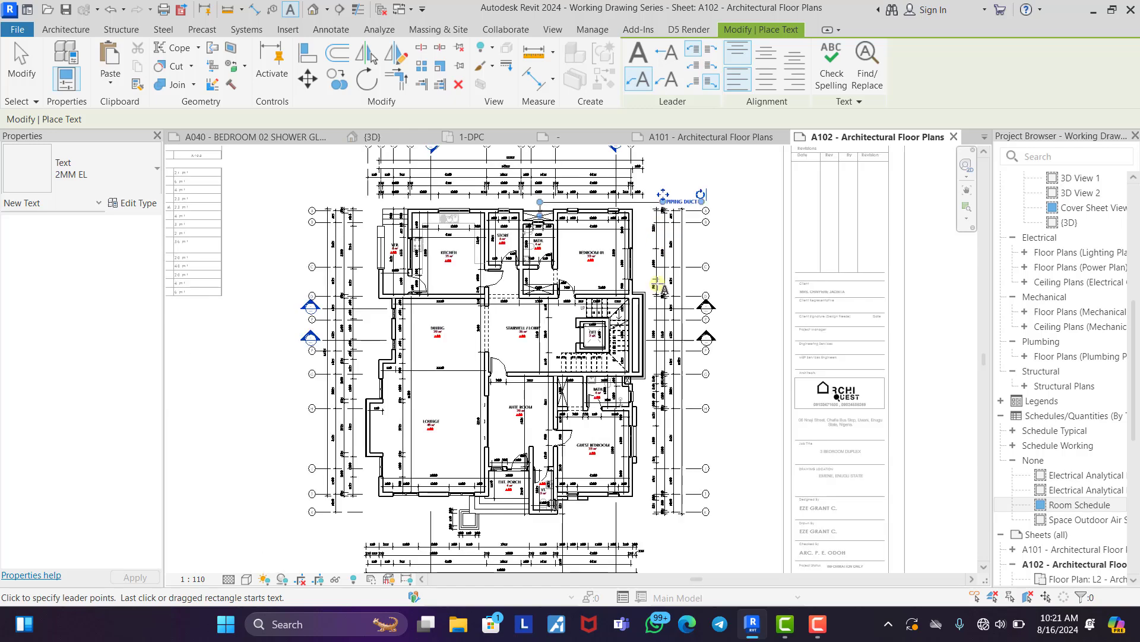
scroll(542, 305, up, 5)
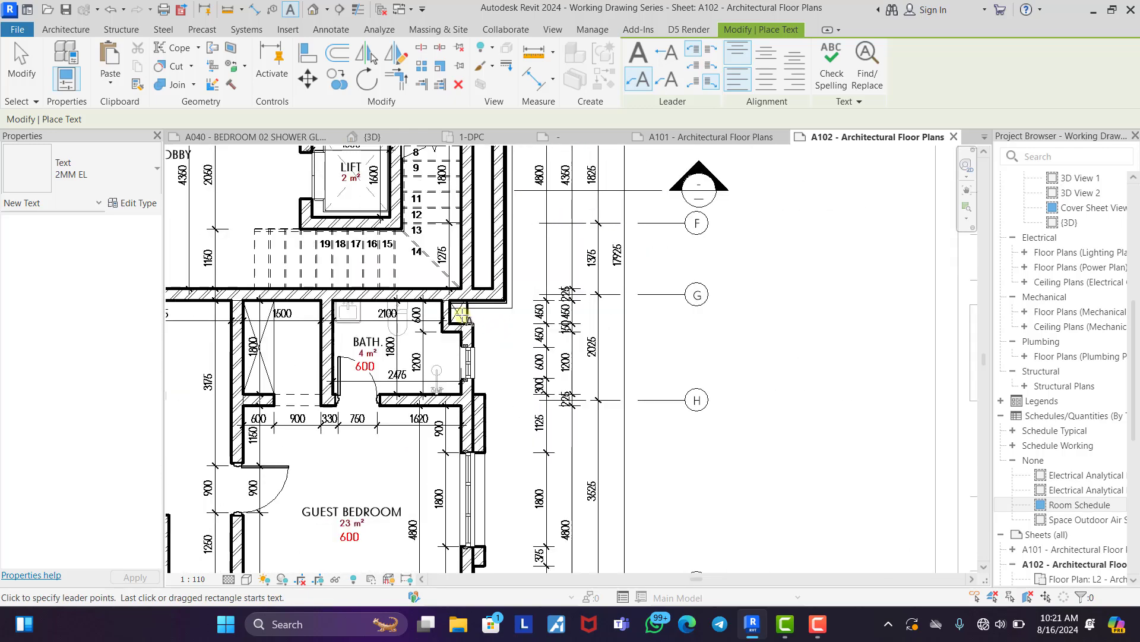
scroll(630, 330, down, 4)
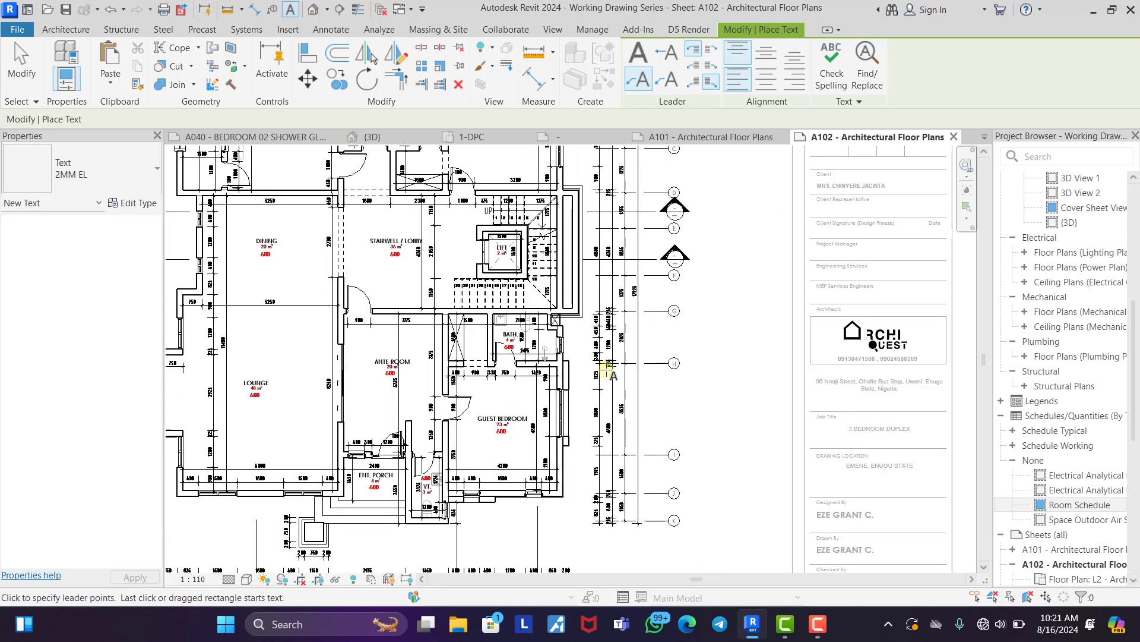
right_click(726, 209)
click(756, 216)
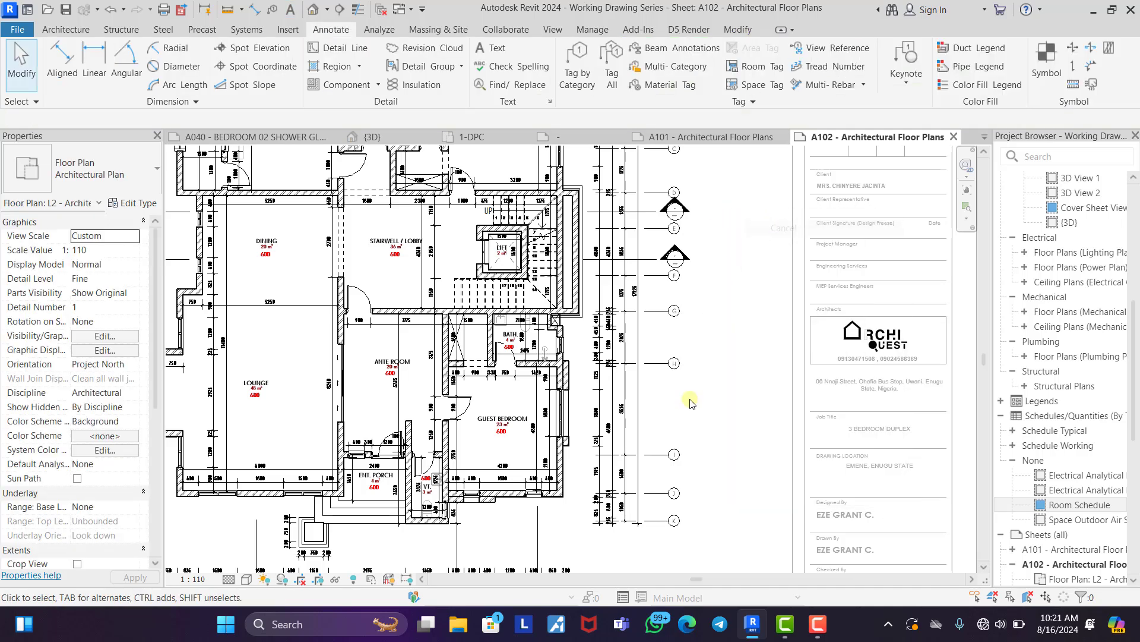
Move the PIPING DUCT note slightly upward beside the top dimension strings near Bedroom 01.
scroll(659, 300, down, 6)
scroll(649, 260, up, 6)
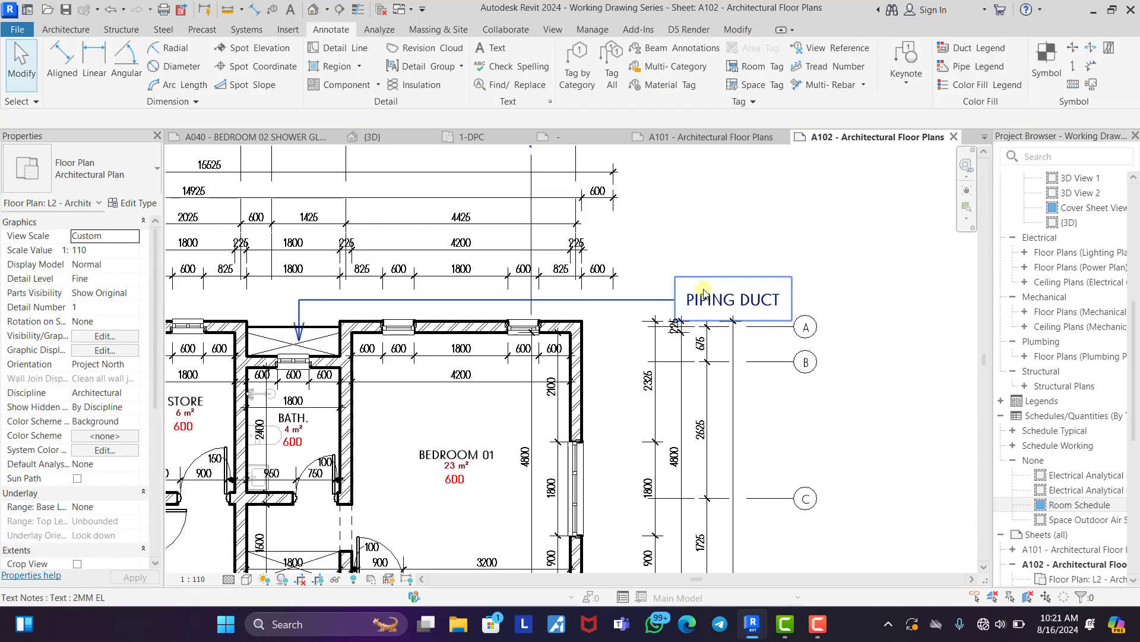
click(674, 278)
drag(673, 277, 669, 263)
click(699, 221)
scroll(686, 210, down, 3)
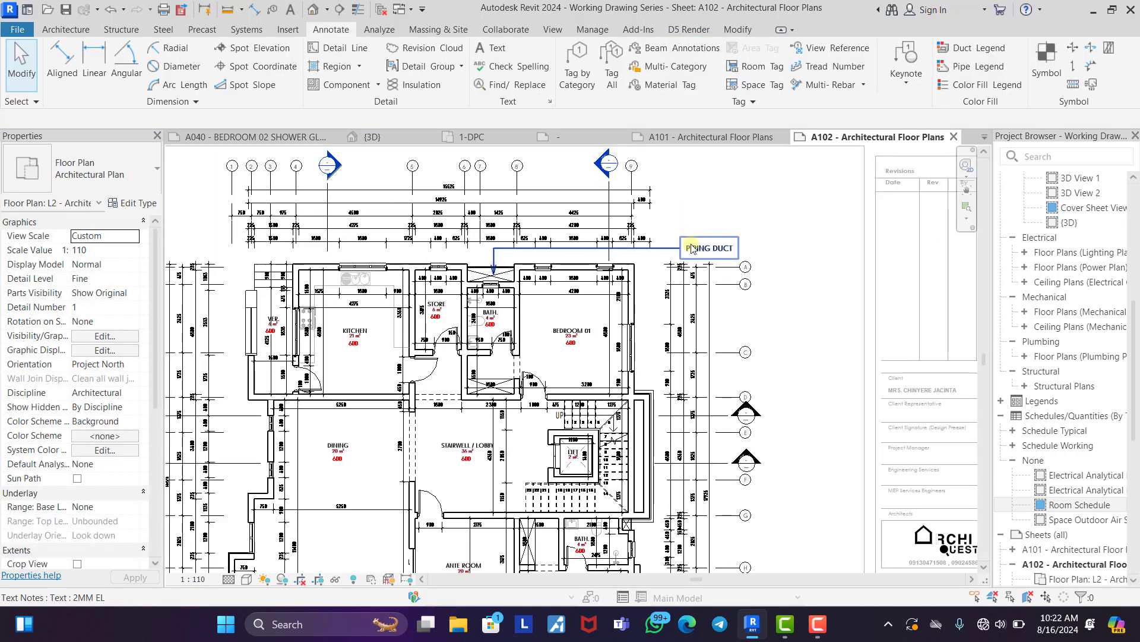
Add a second leader to the PIPING DUCT note and point it at the duct beside the Guest Bedroom bath.
click(699, 249)
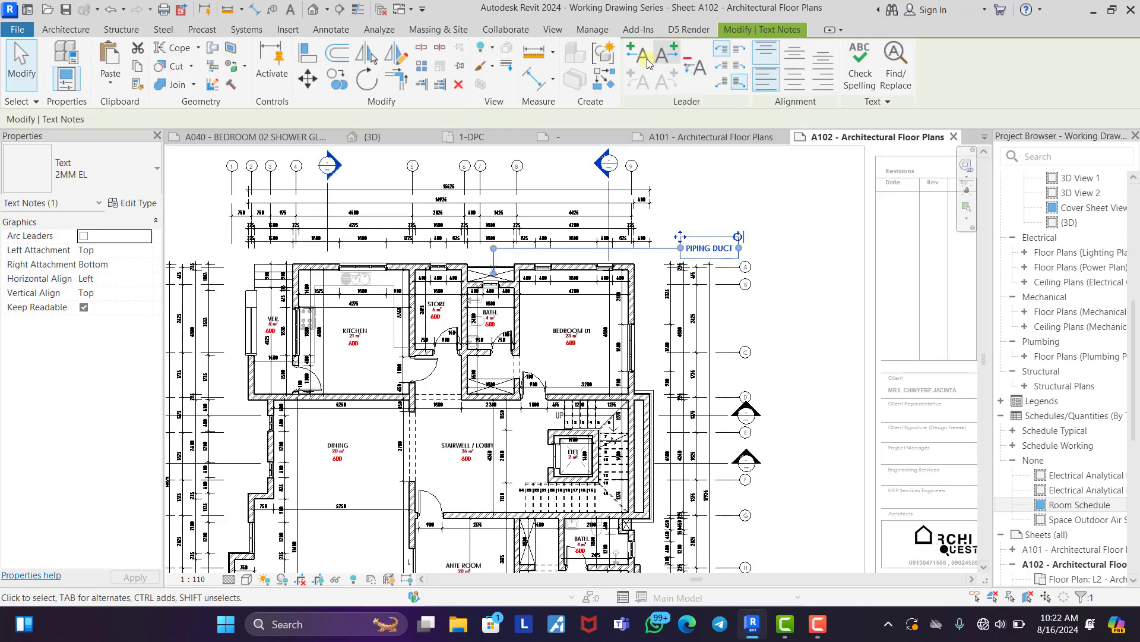
click(641, 61)
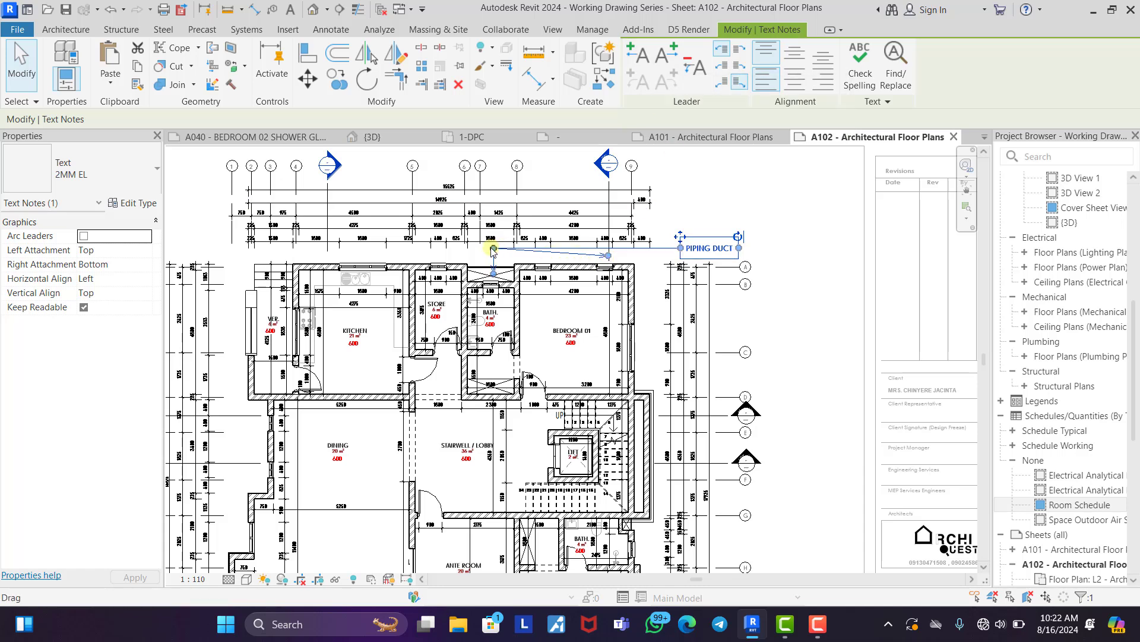
drag(494, 249, 624, 254)
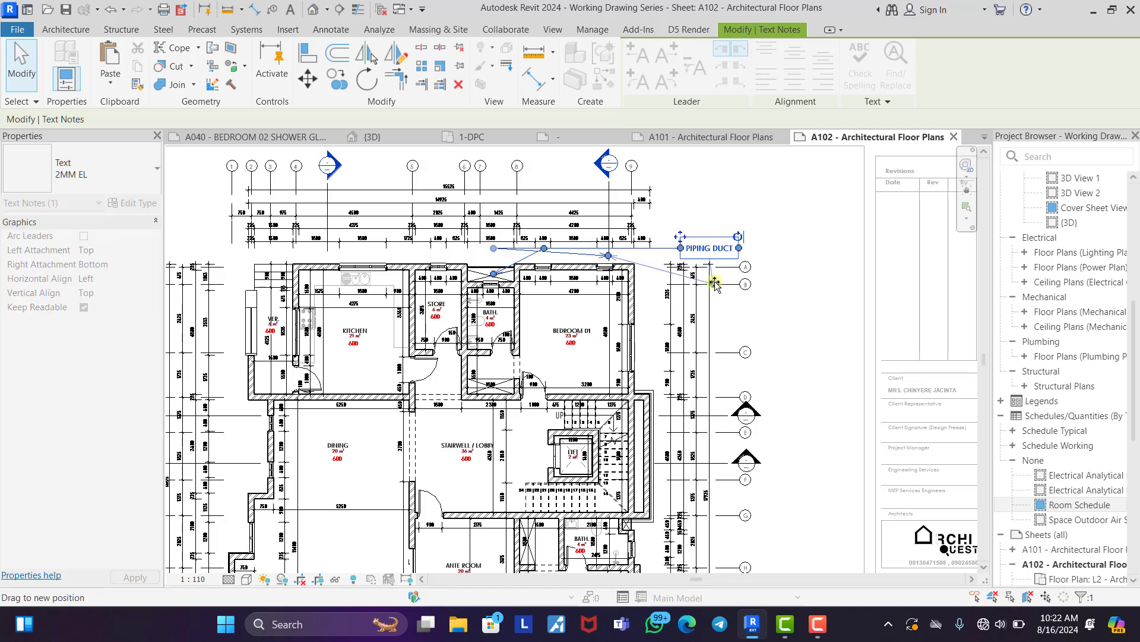
drag(713, 285, 712, 288)
drag(544, 248, 494, 249)
drag(609, 256, 610, 256)
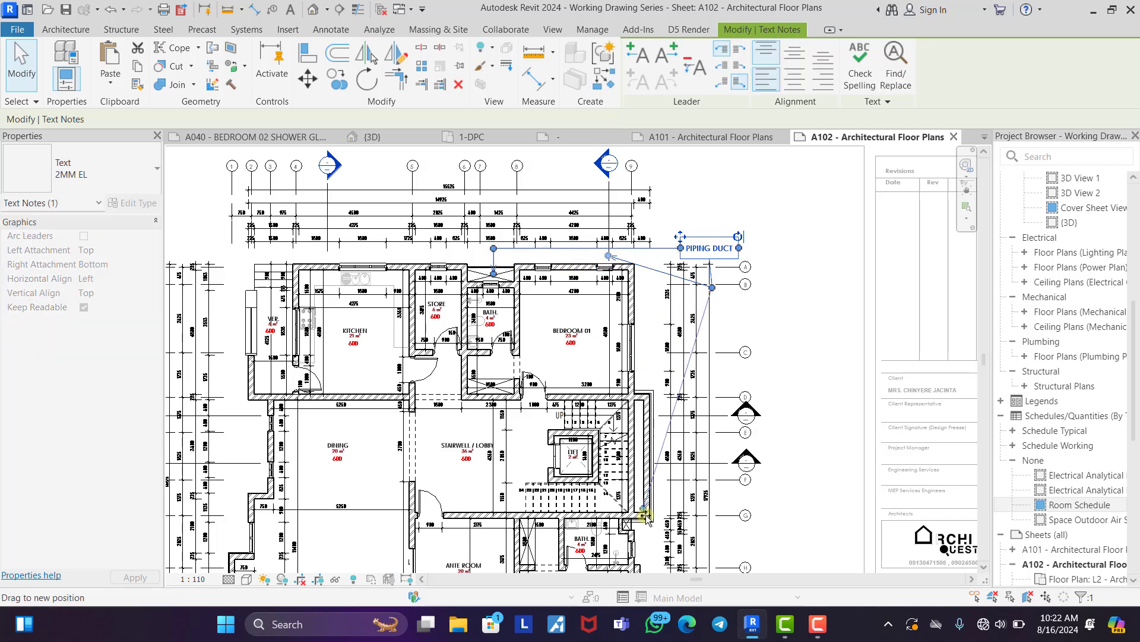
drag(646, 515, 631, 528)
Square up the second PIPING DUCT leader so its elbow sits level with the Guest Bedroom bath duct, outside the dimension strings.
scroll(713, 288, up, 2)
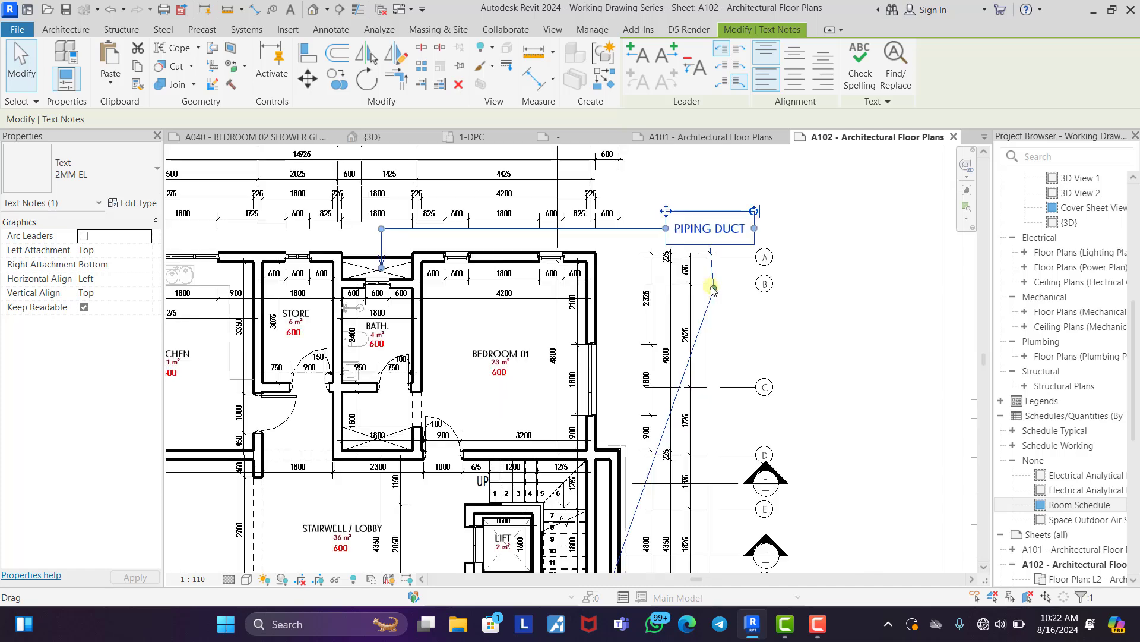
drag(713, 289, 731, 369)
scroll(712, 333, down, 4)
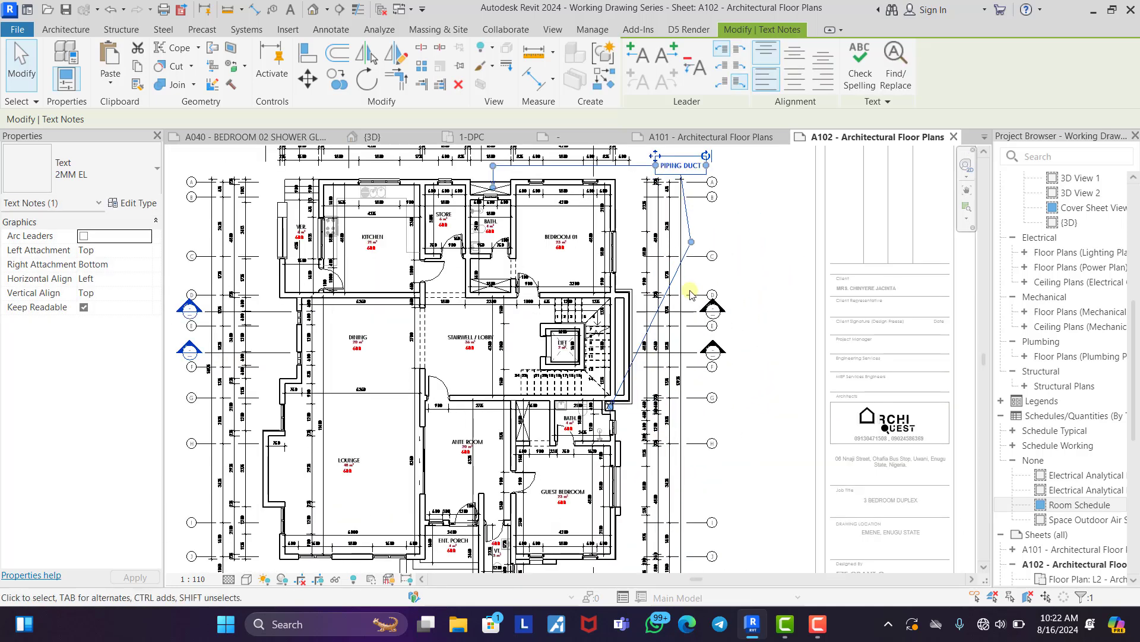
middle_drag(694, 240, 682, 209)
drag(680, 212, 671, 380)
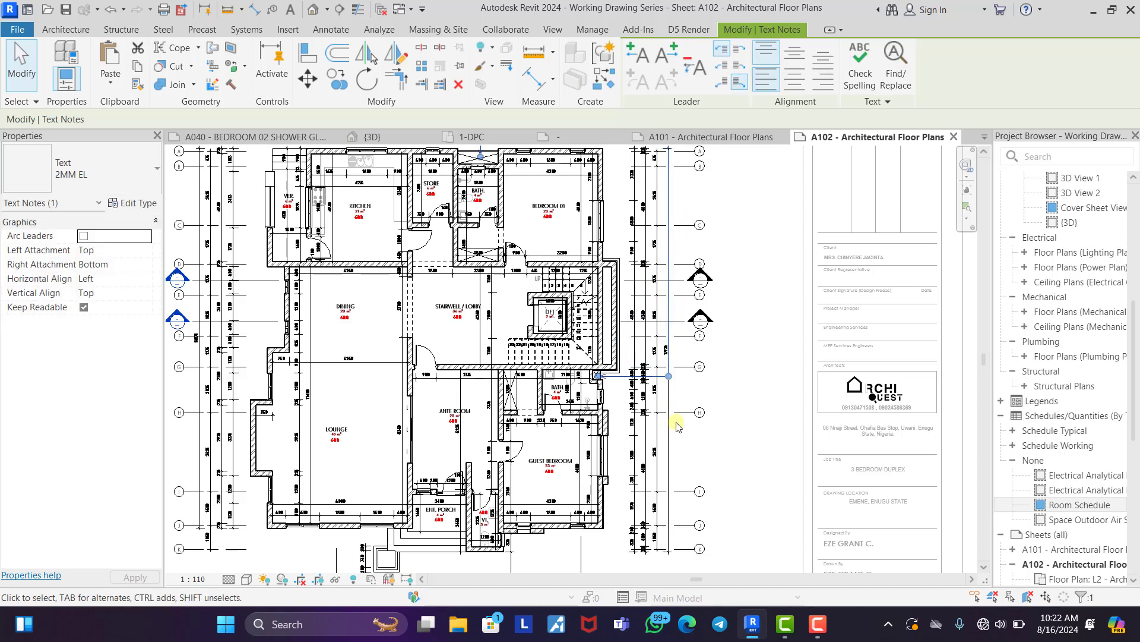
scroll(676, 425, down, 2)
scroll(671, 172, up, 5)
middle_drag(505, 336, 467, 375)
drag(530, 197, 559, 197)
drag(233, 220, 203, 219)
scroll(489, 159, down, 2)
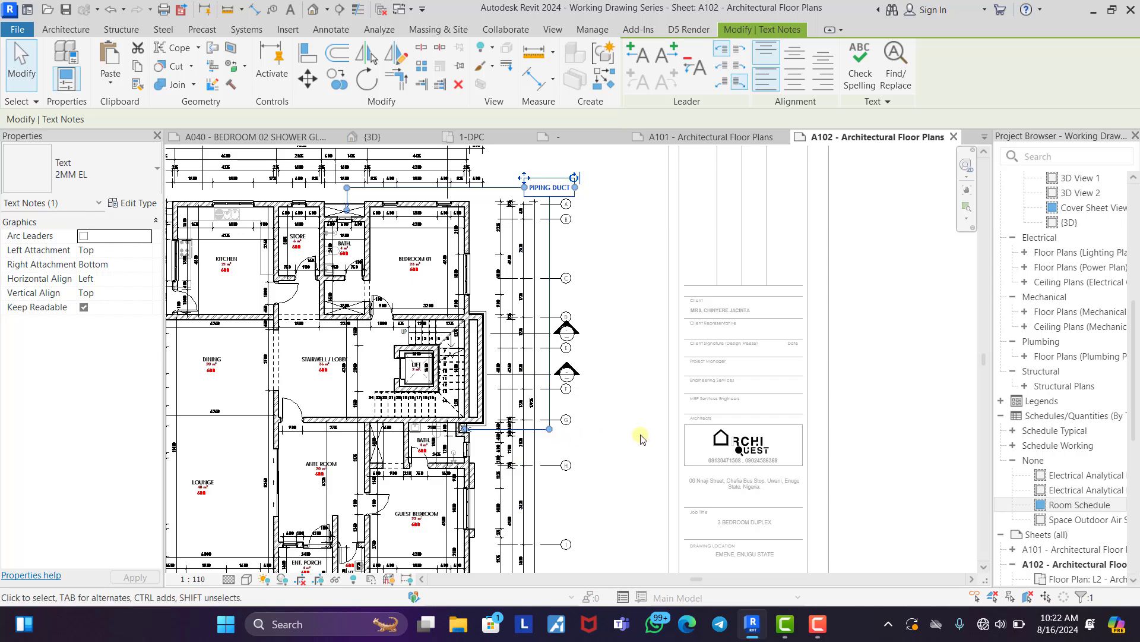
click(641, 437)
Add the 2MM EL note "COLUMNS" with a one-segment leader to the column in front of the entrance porch, and end the text command.
scroll(622, 286, down, 1)
middle_drag(463, 373, 573, 340)
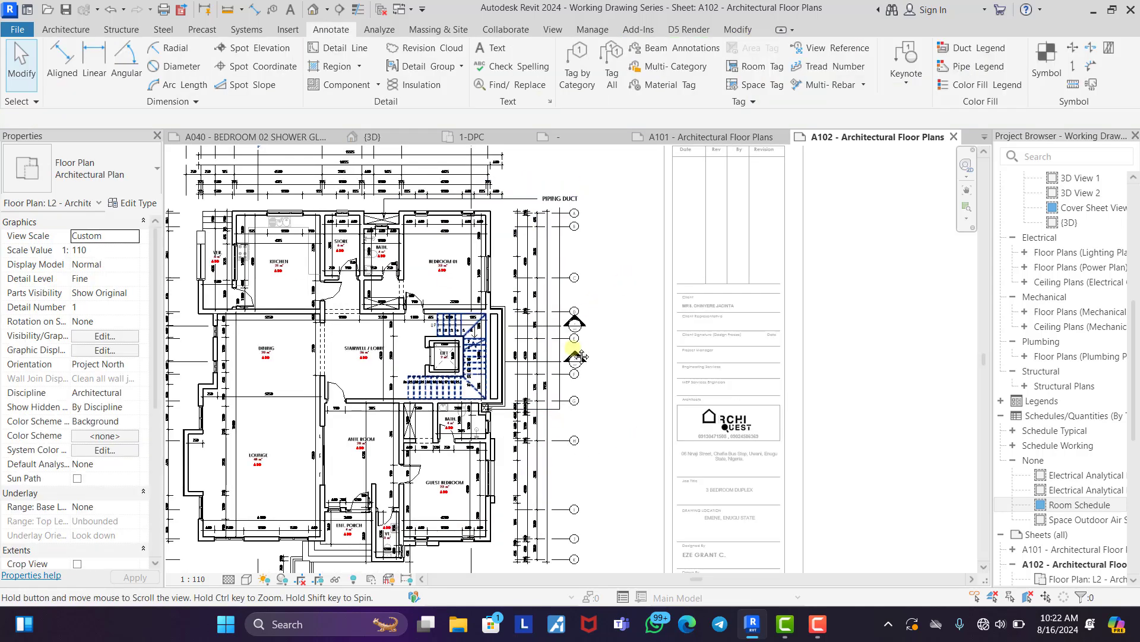
middle_drag(477, 351, 550, 355)
middle_drag(554, 452, 546, 411)
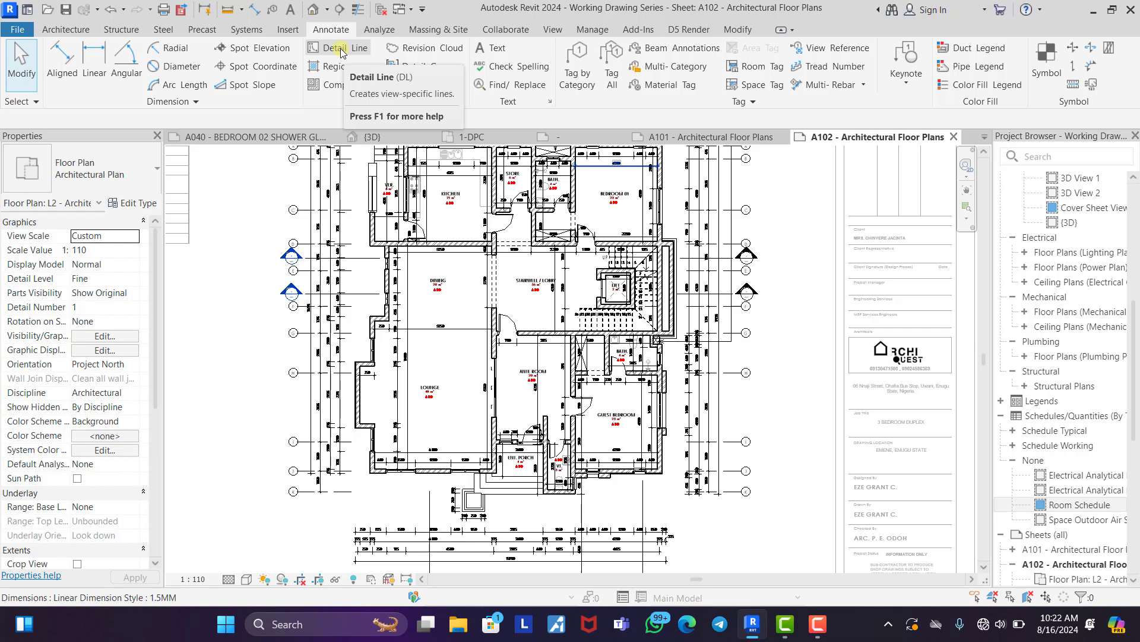
click(292, 11)
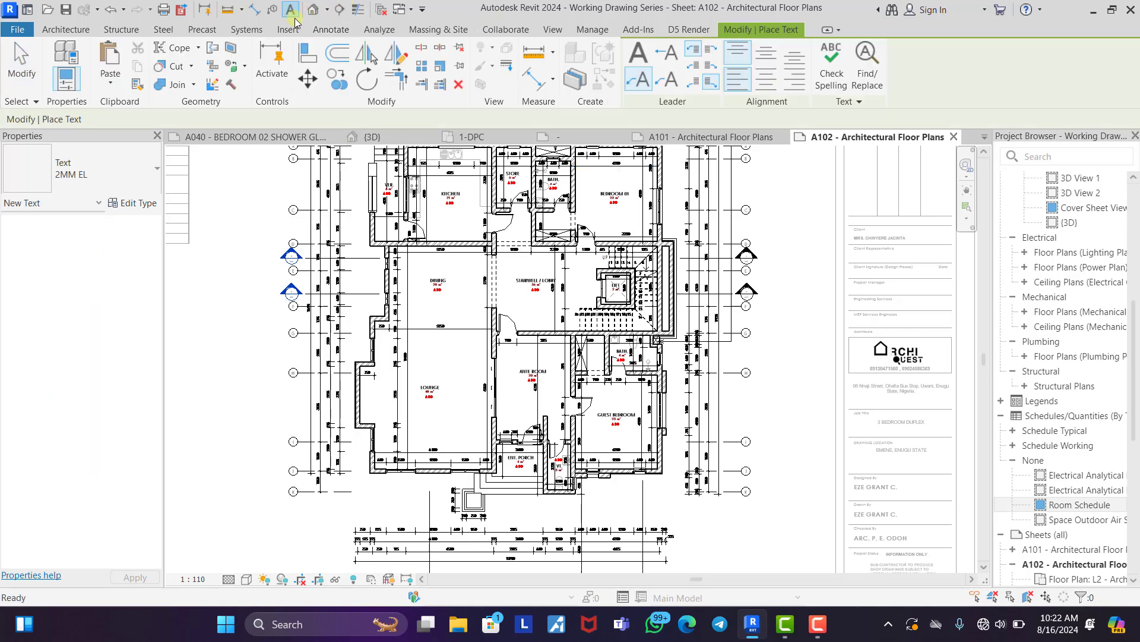
middle_drag(664, 330, 736, 182)
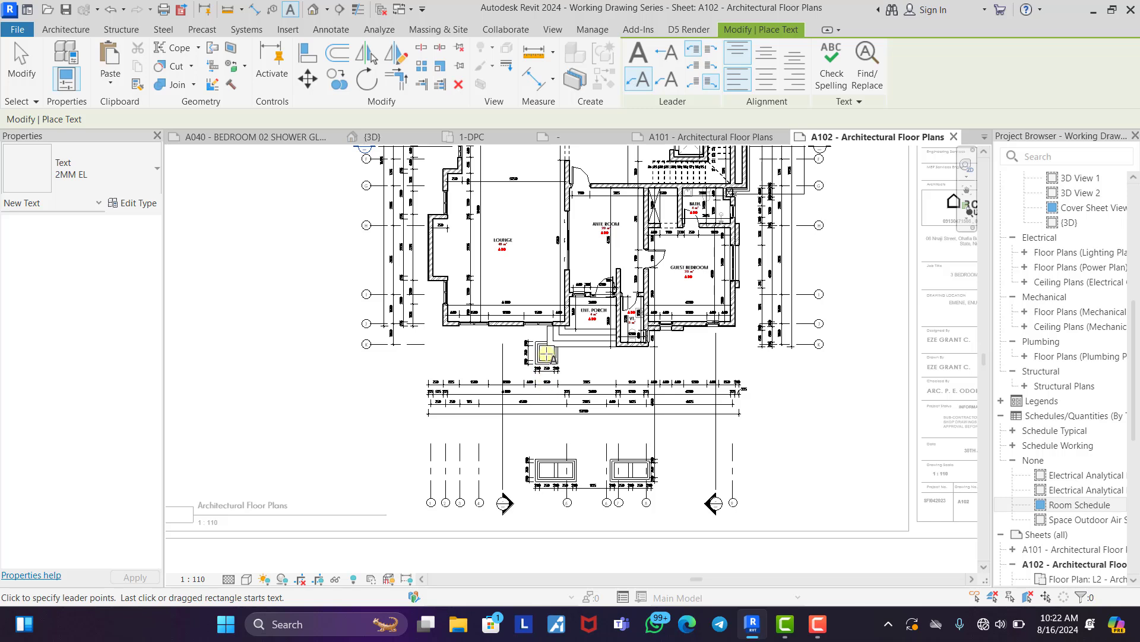
click(668, 54)
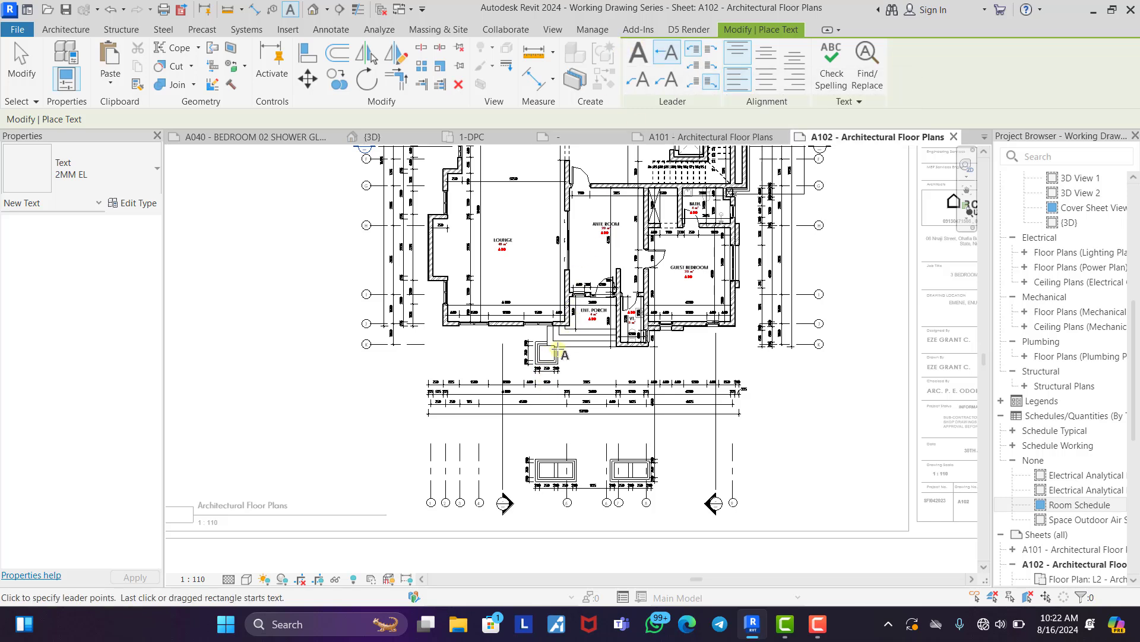
click(426, 357)
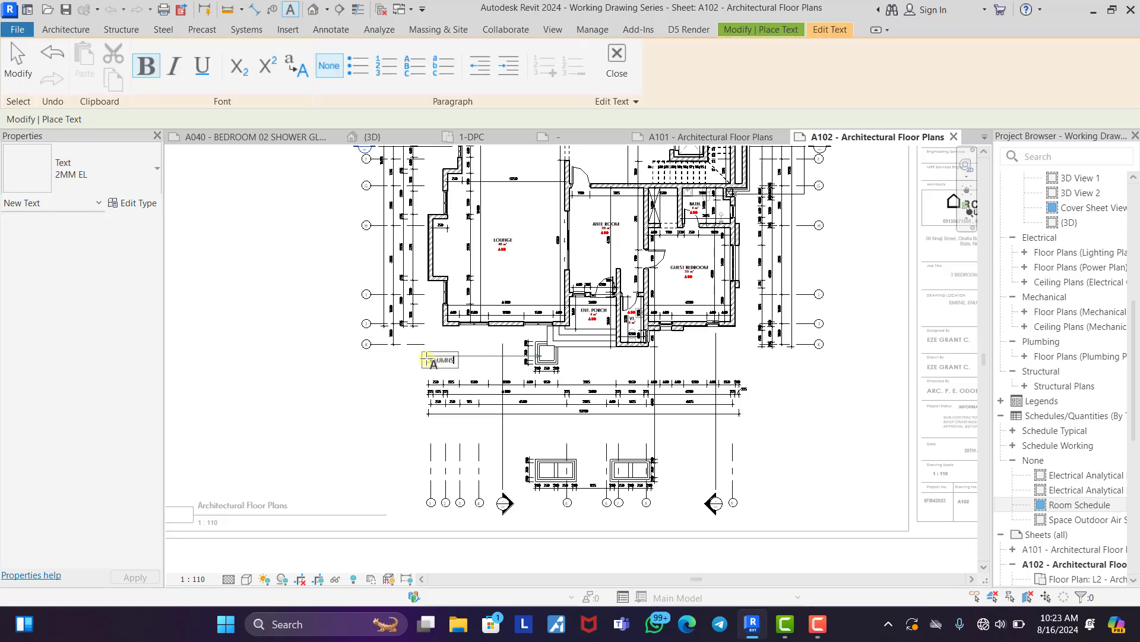
click(368, 377)
right_click(242, 329)
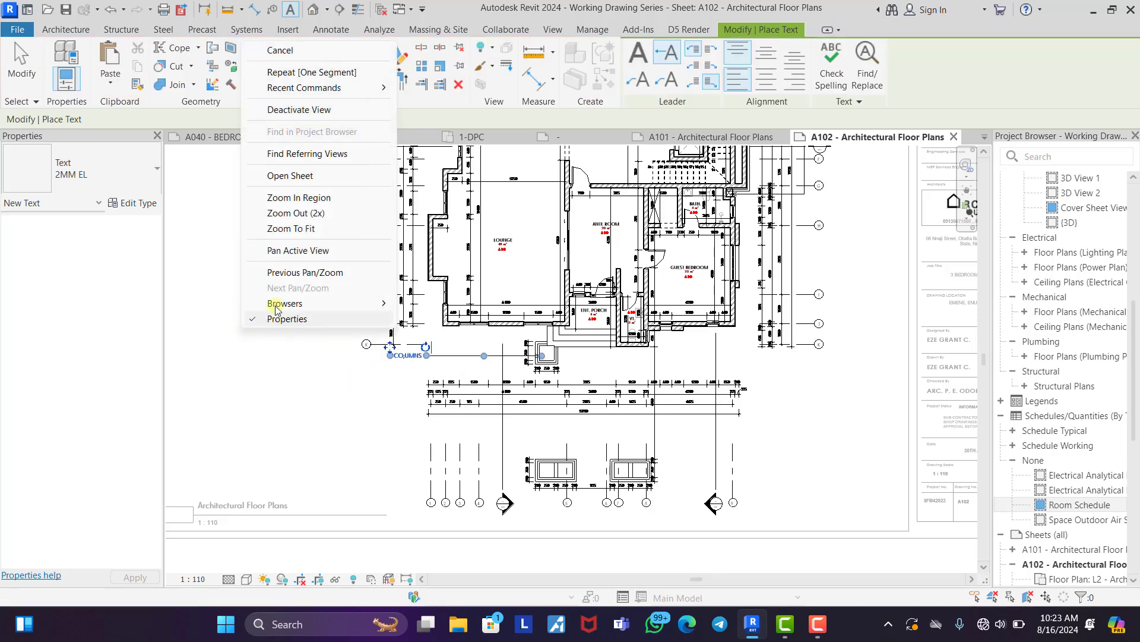
right_click(236, 288)
click(256, 309)
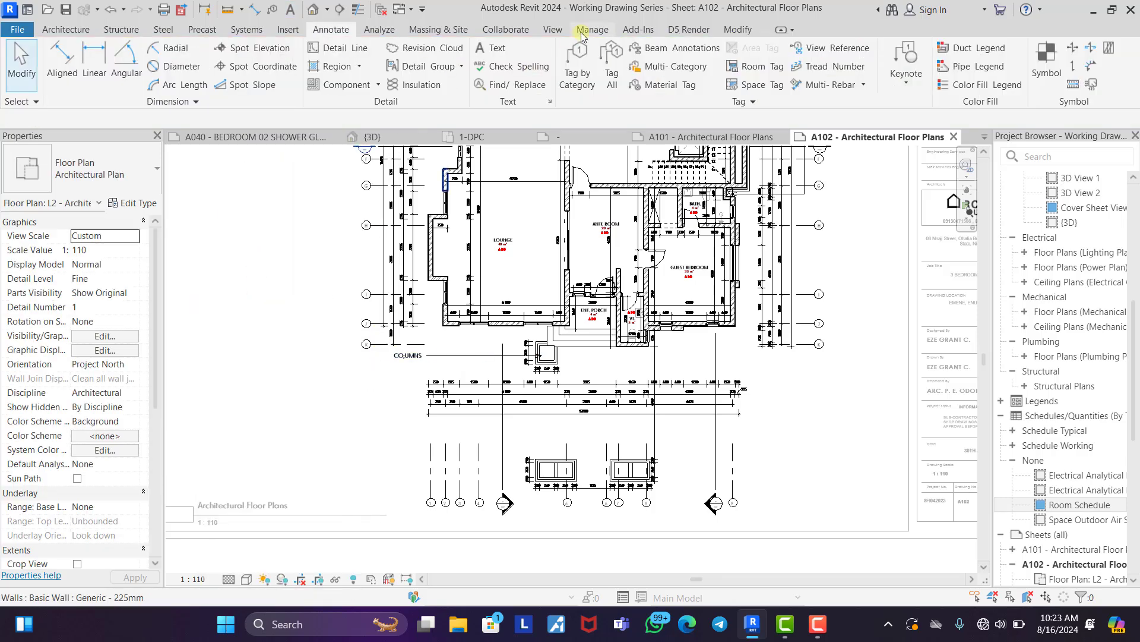
Add two more leaders to the COLUMNS note, one pointing at each of the two detached columns below the plan.
click(426, 354)
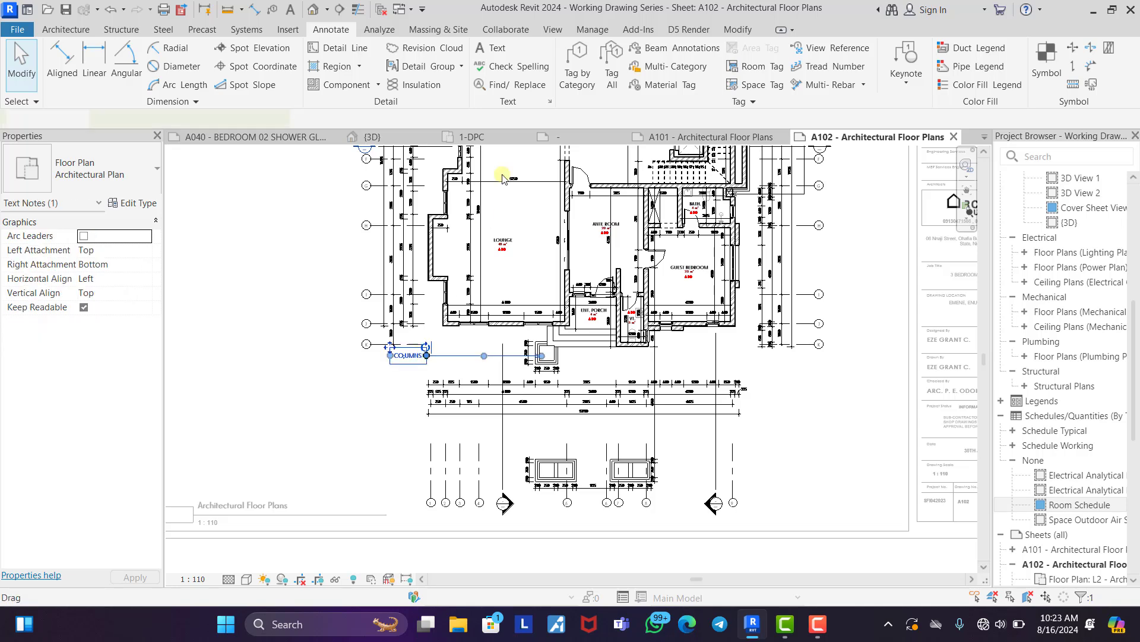
click(643, 62)
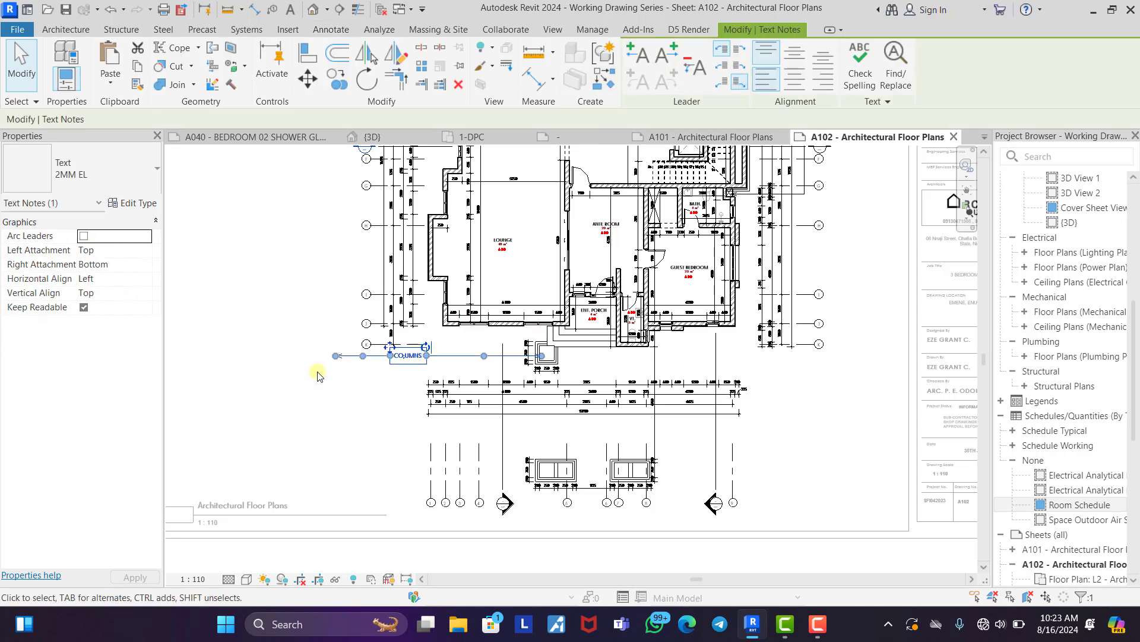
drag(336, 355, 552, 471)
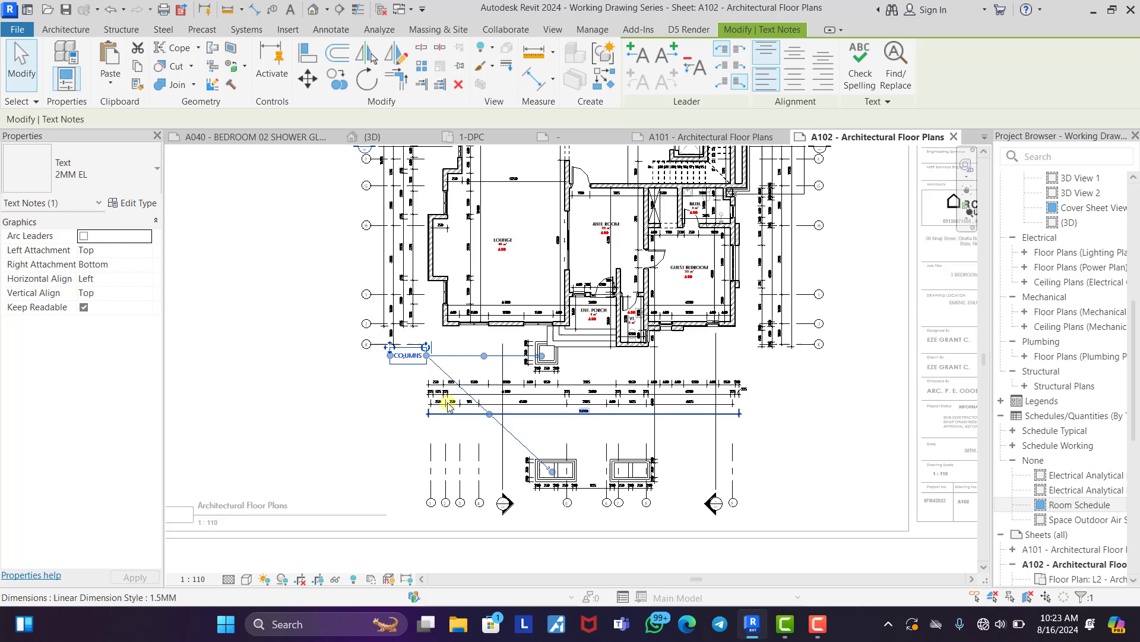
click(641, 54)
drag(336, 355, 637, 470)
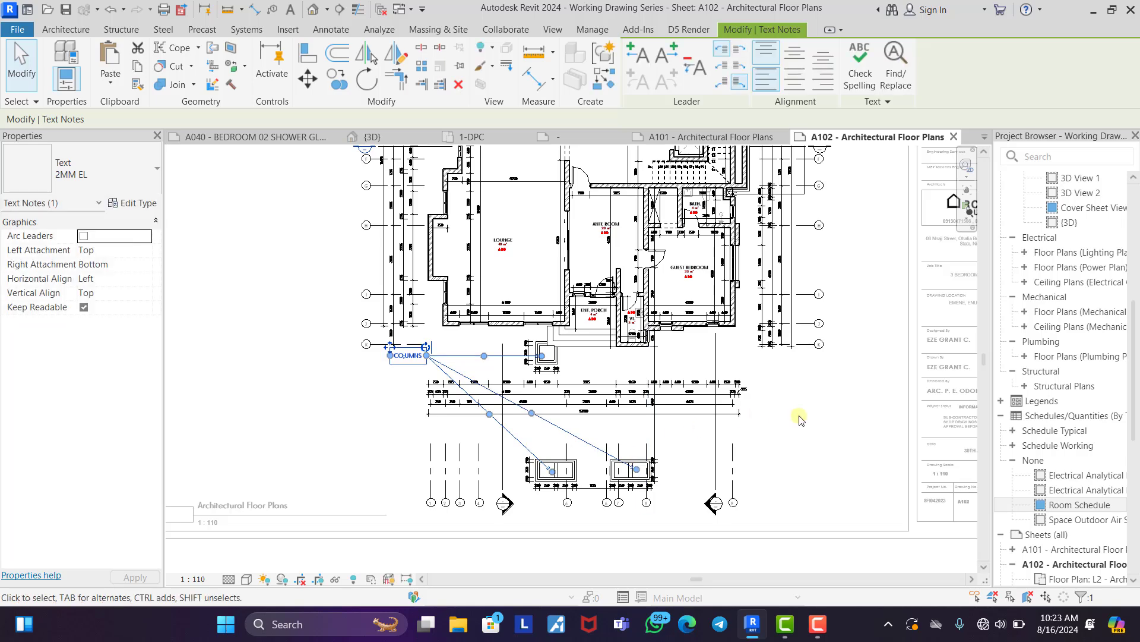
click(799, 420)
scroll(514, 464, down, 3)
scroll(420, 438, up, 1)
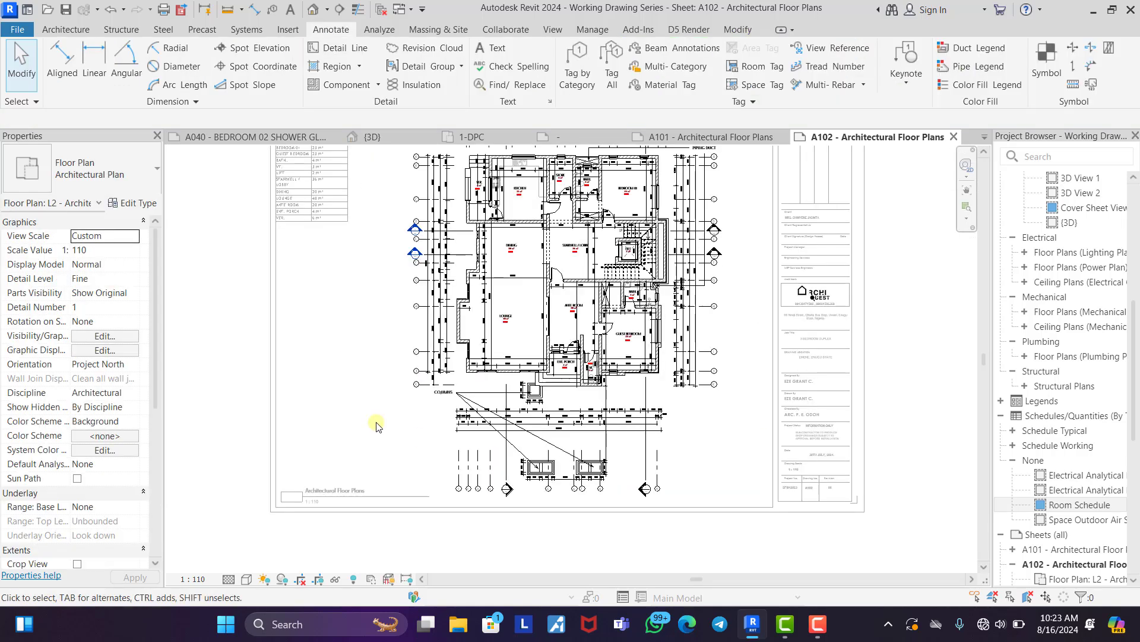
middle_drag(432, 325, 453, 377)
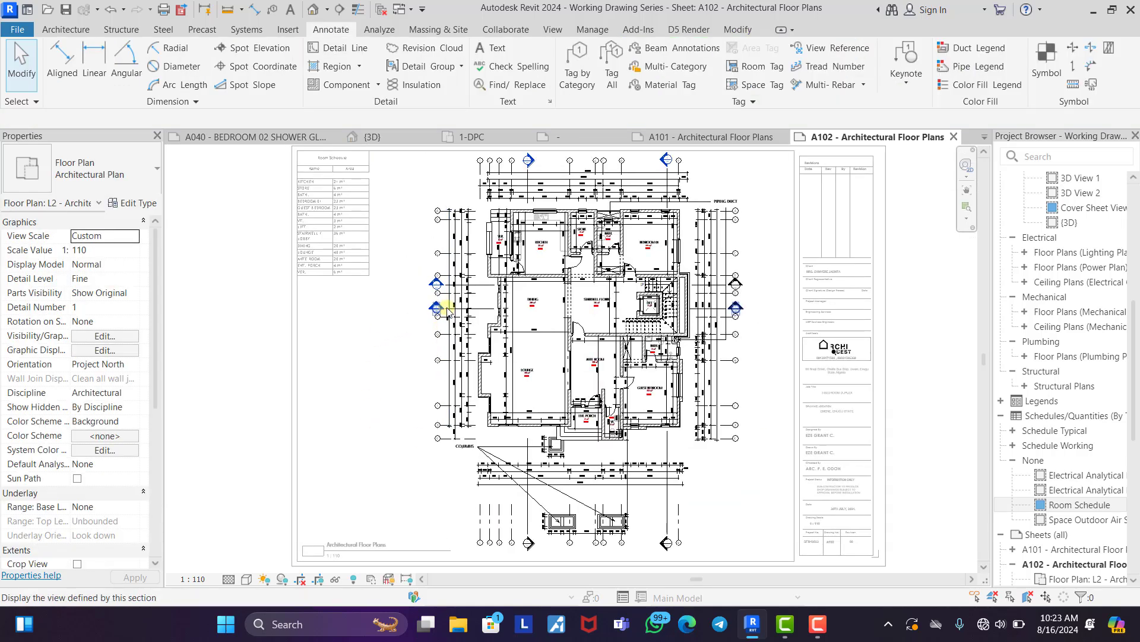
scroll(468, 456, up, 1)
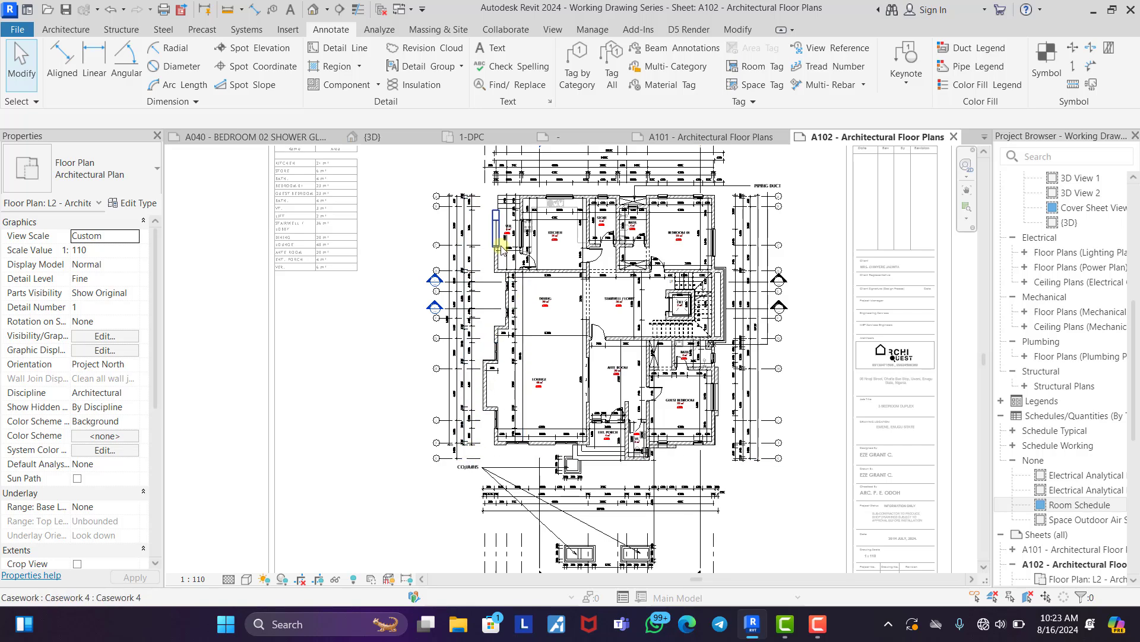
scroll(502, 246, up, 2)
middle_drag(534, 264, 488, 329)
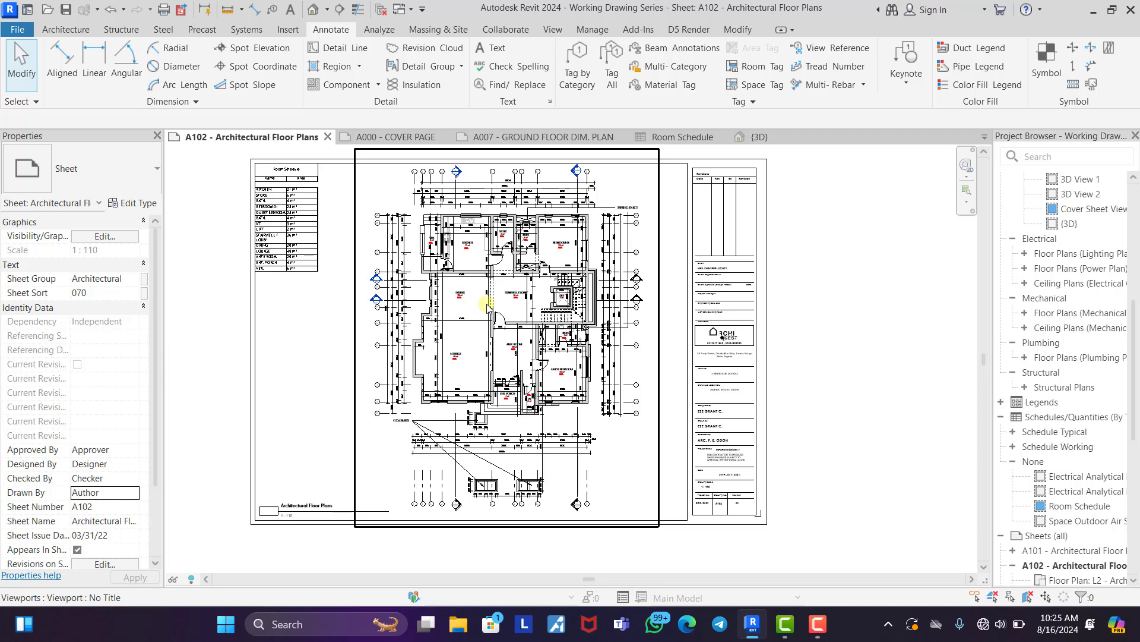
Activate the floor plan viewport and set its underlay range to base level L1 NGL and top level L3 FFL.
double_click(487, 304)
scroll(481, 386, up, 2)
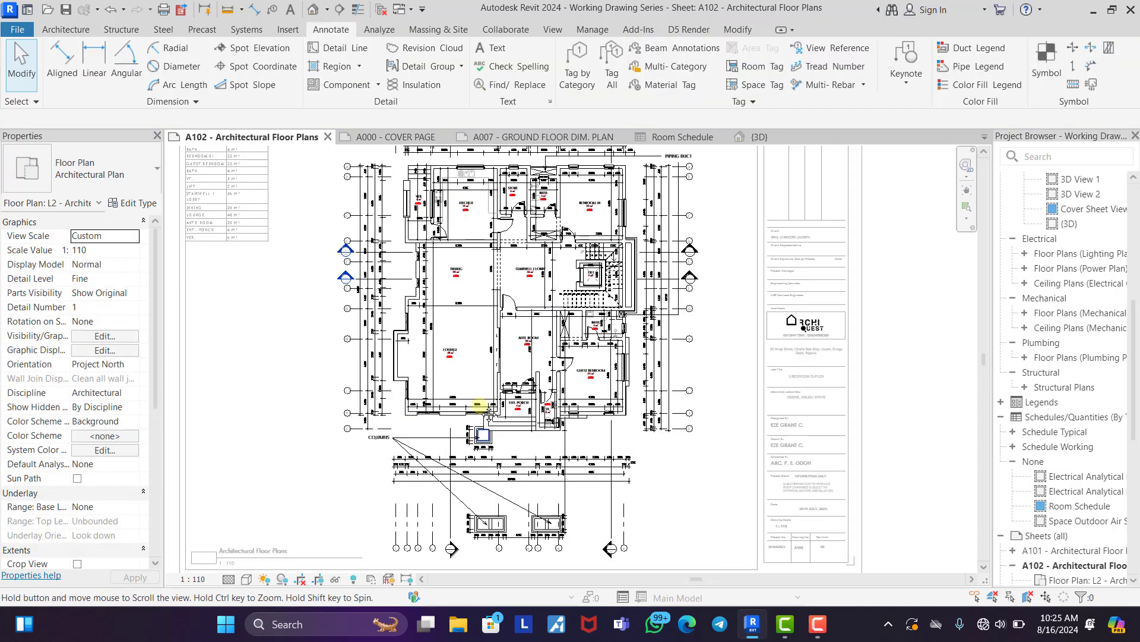
scroll(479, 406, up, 1)
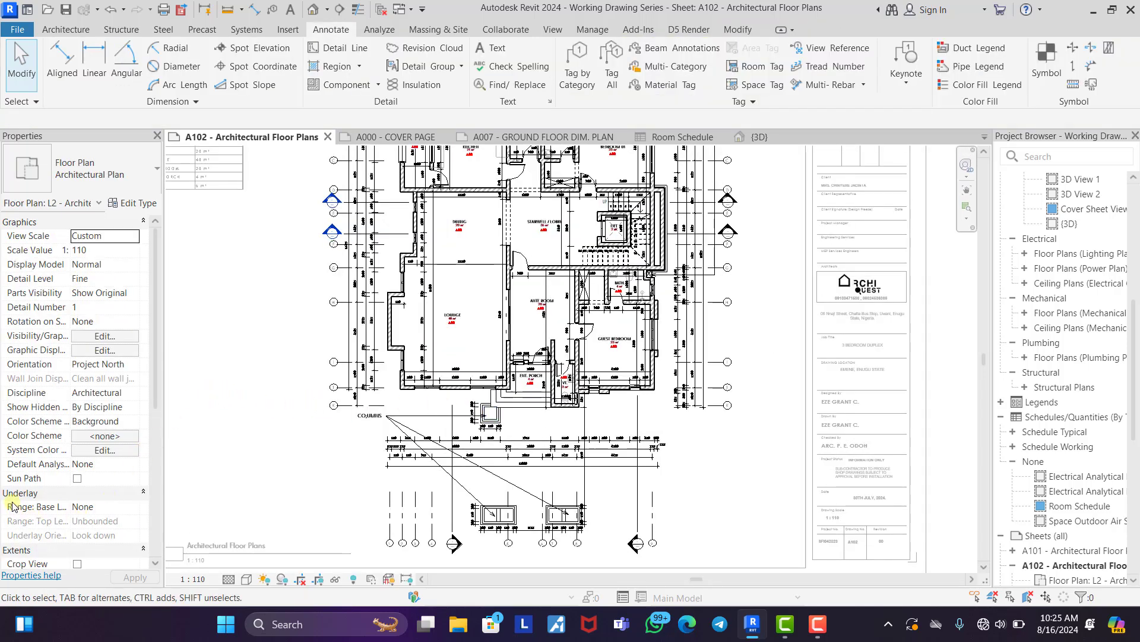
click(136, 508)
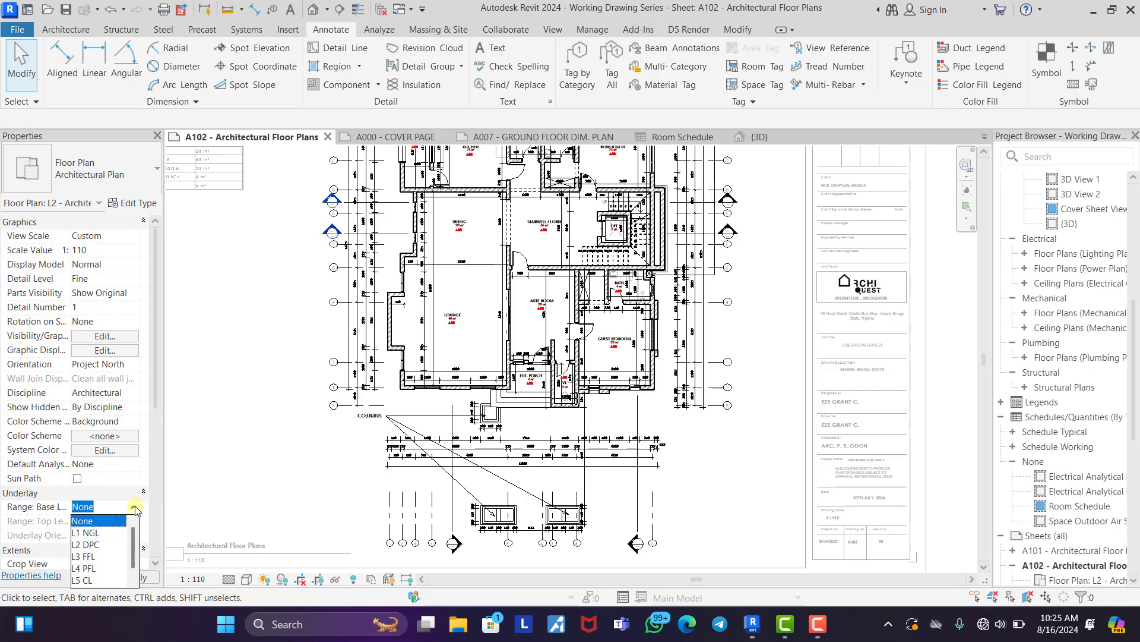
click(93, 533)
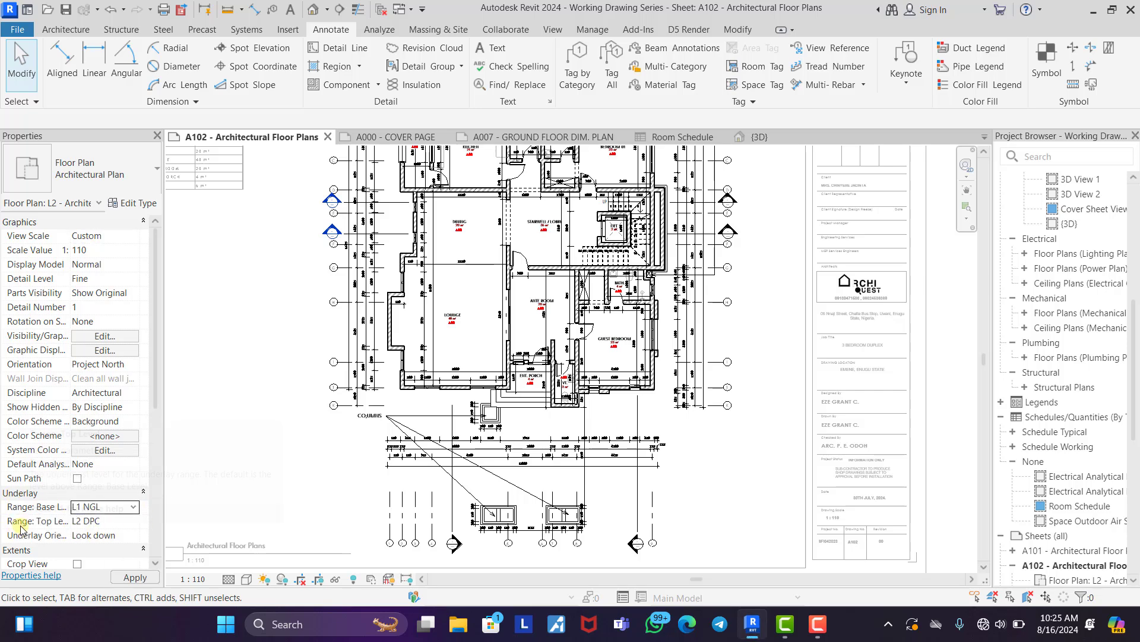
click(135, 525)
click(91, 559)
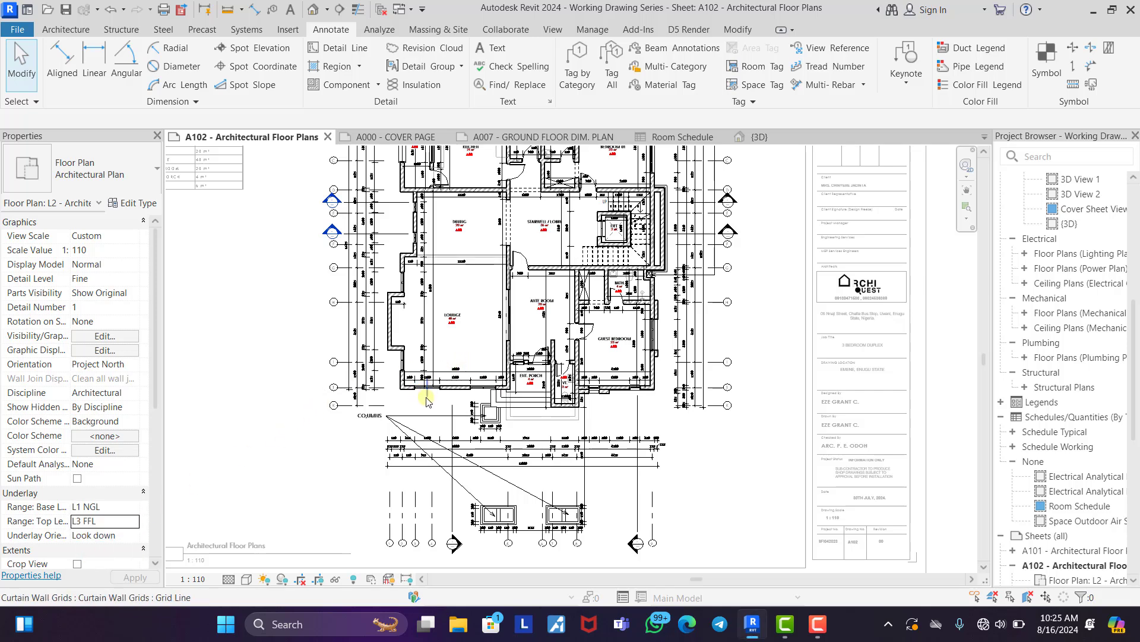
Trace the cantilever outline in front of the entrance porch with three chained <Overhead> detail lines, from the porch wall corner to the VT. wall corner.
scroll(534, 405, up, 1)
scroll(534, 439, up, 2)
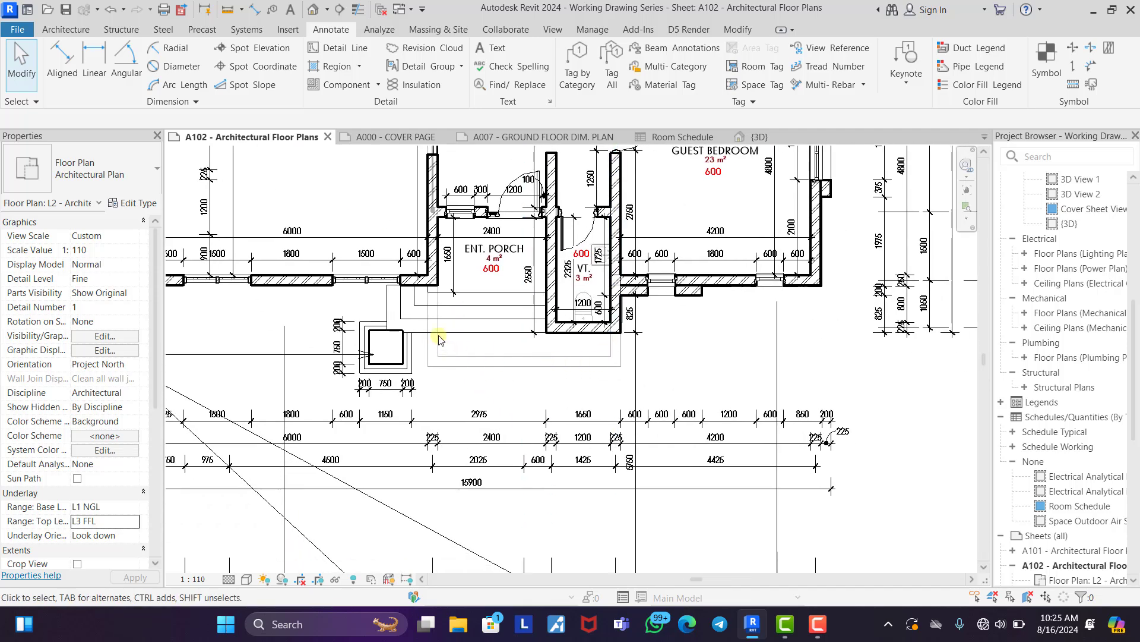
click(335, 48)
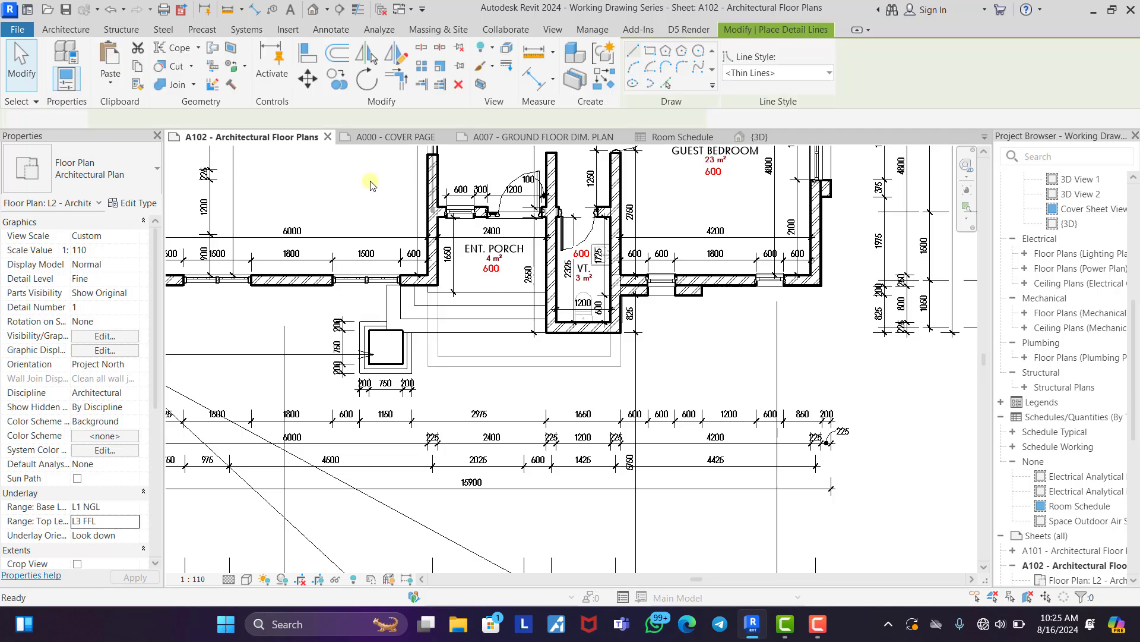
scroll(421, 288, up, 1)
click(753, 74)
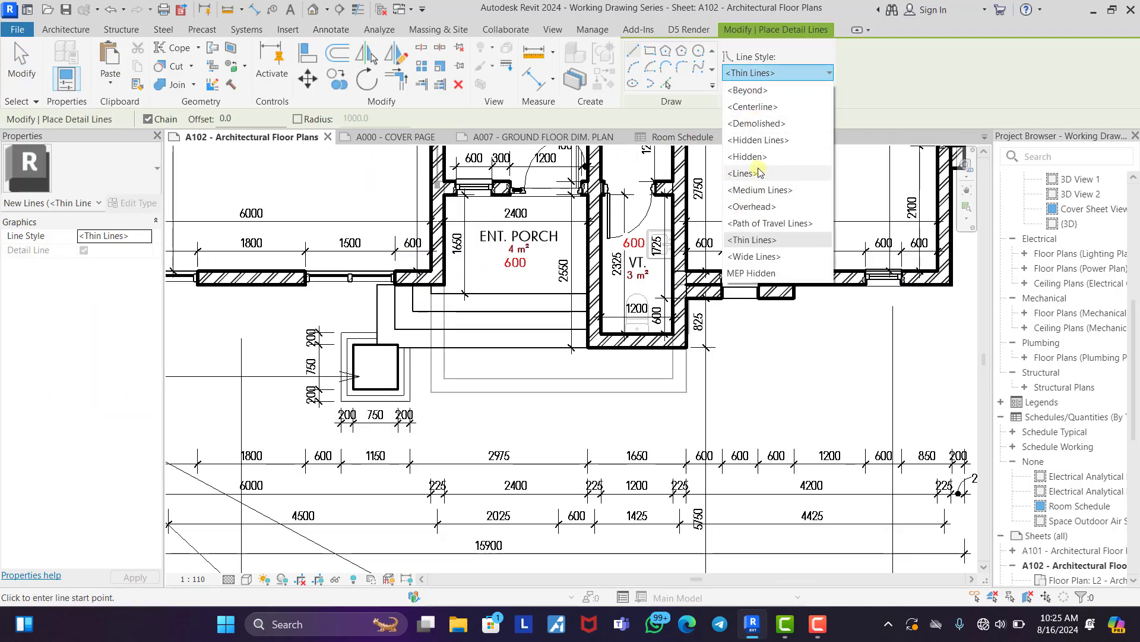
click(752, 207)
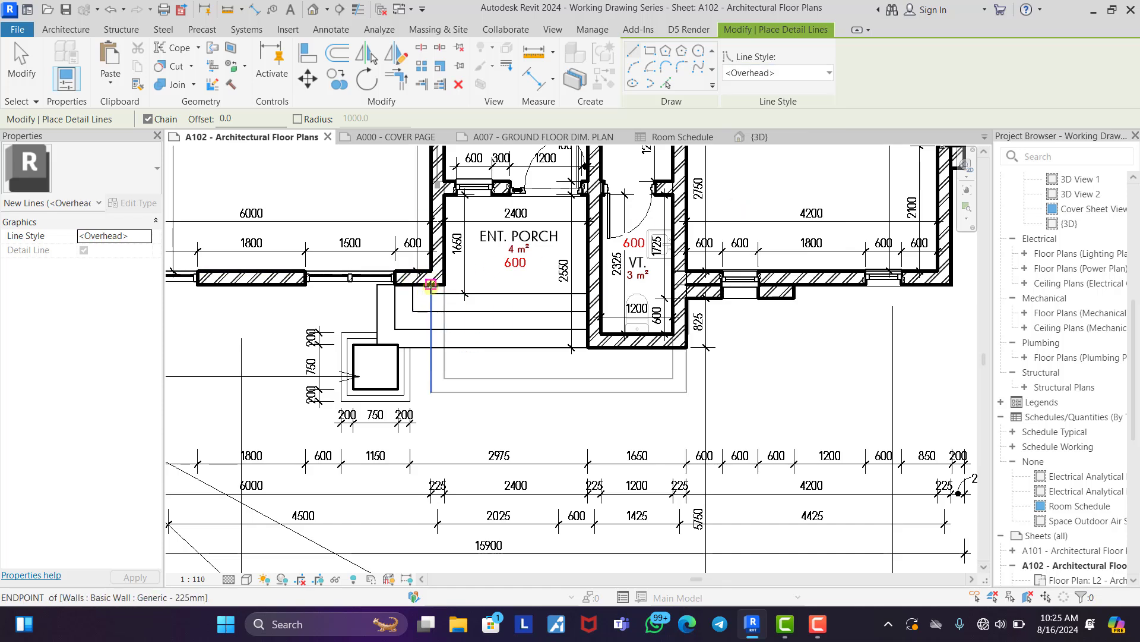
click(431, 284)
click(431, 392)
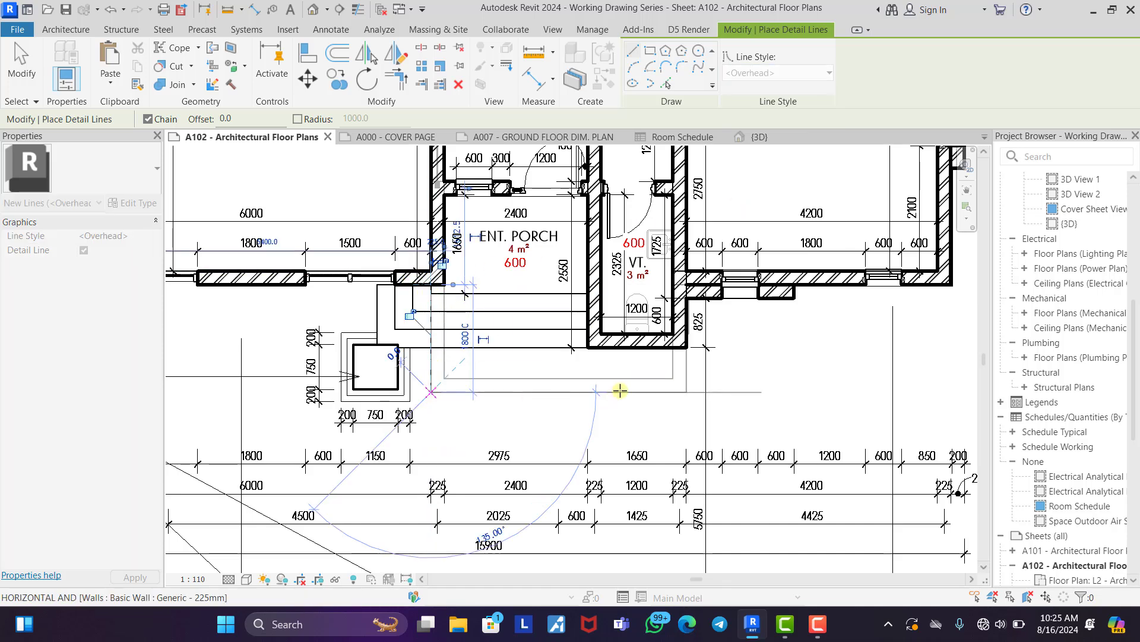
click(686, 392)
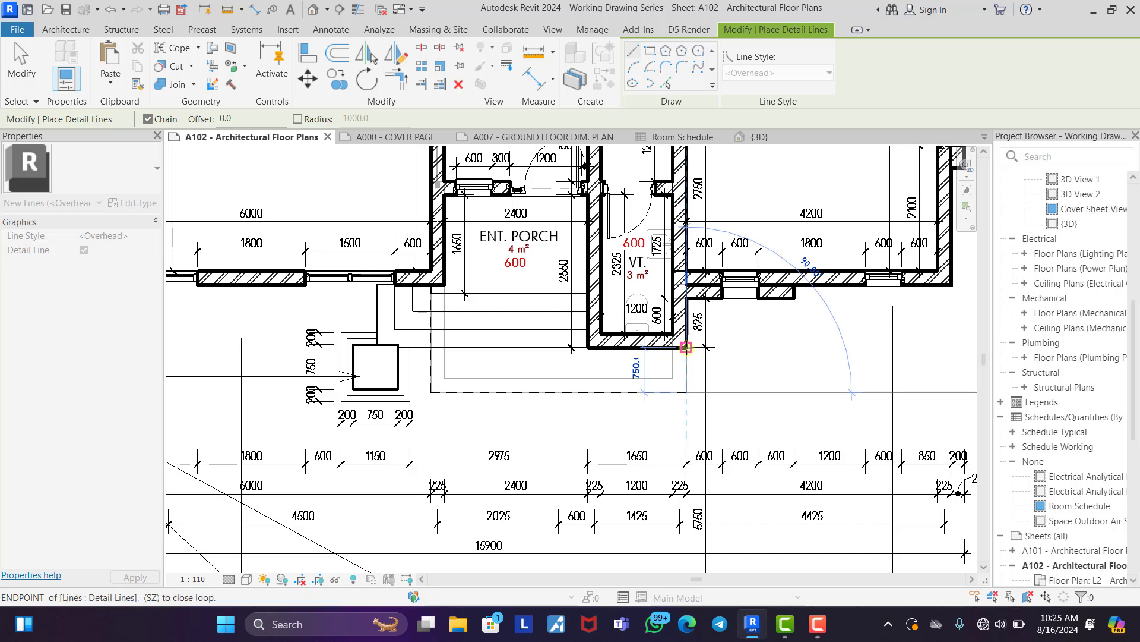
click(687, 346)
right_click(760, 340)
click(802, 31)
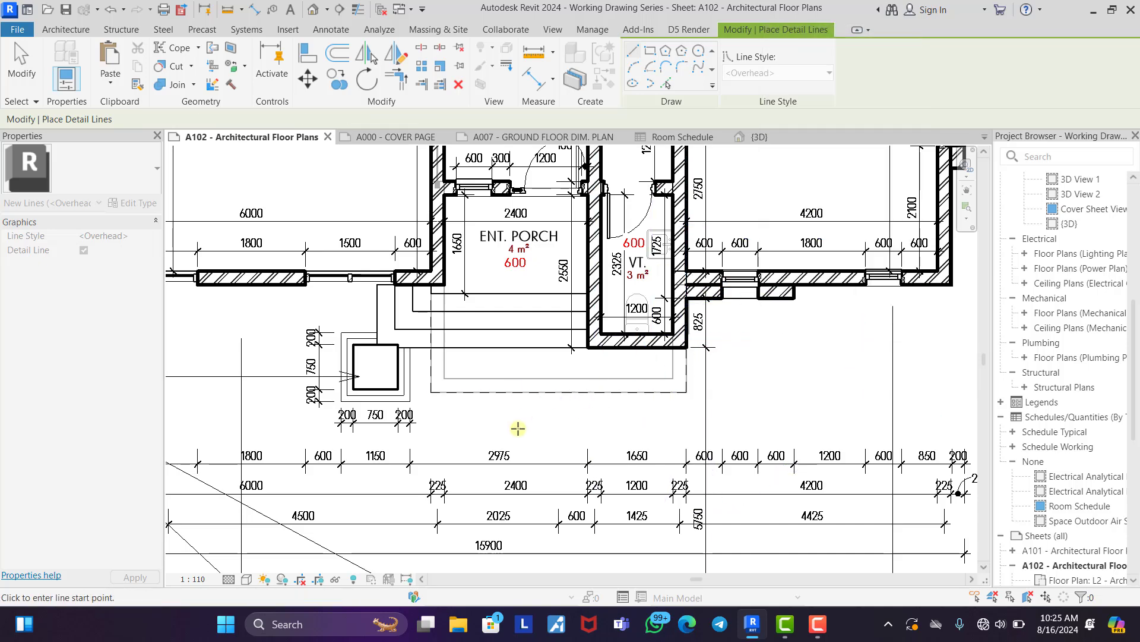
End the detail line command and set the floor plan's underlay base level to None.
scroll(518, 428, down, 2)
middle_drag(584, 401, 571, 555)
middle_drag(625, 407, 580, 603)
middle_drag(425, 236, 495, 237)
middle_drag(426, 459, 434, 322)
right_click(208, 300)
click(240, 306)
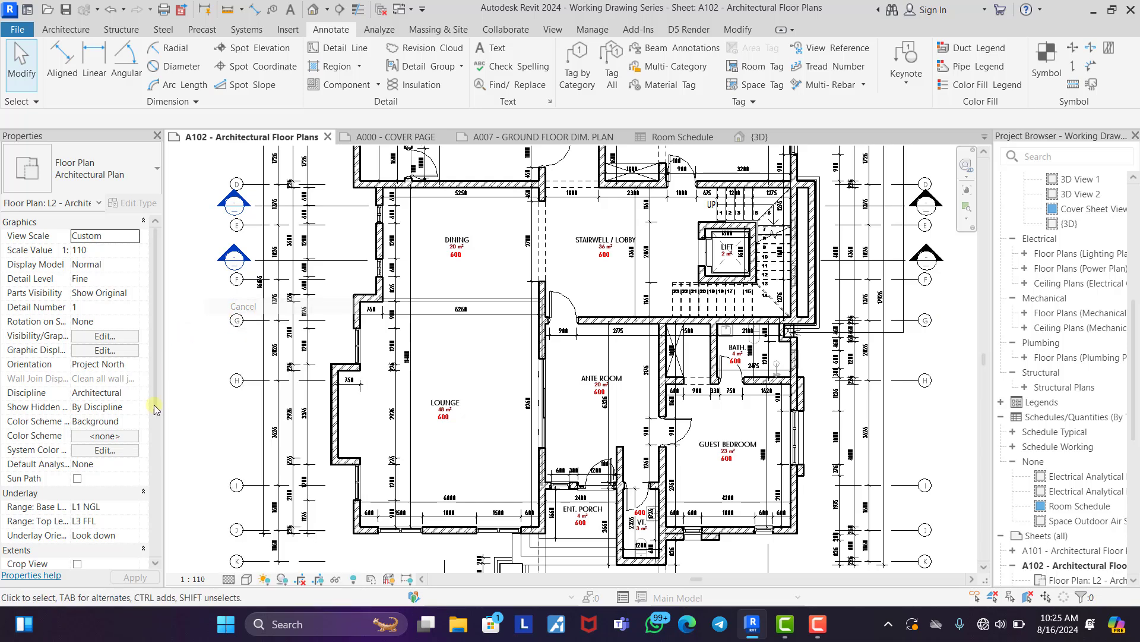
click(138, 512)
click(133, 506)
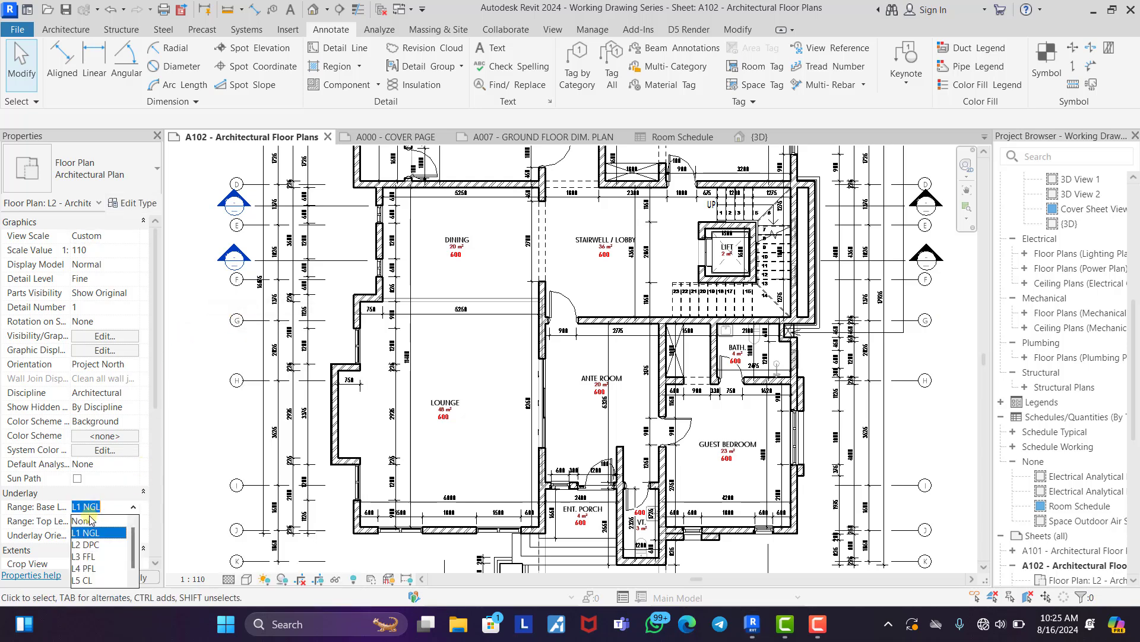
click(89, 521)
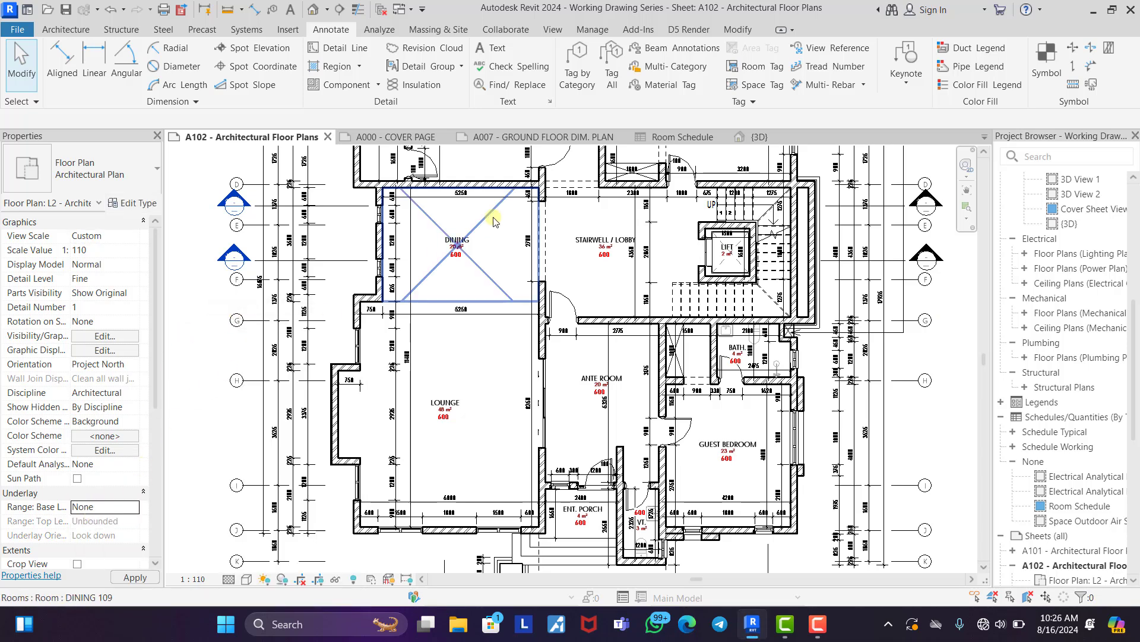
Add the 2MM EL note "LINE SHOWING CANTILEVER ABOVE" with a two-segment leader to the dashed line below the porch, and end the text command.
scroll(494, 220, down, 2)
scroll(558, 467, up, 3)
middle_drag(555, 467, 530, 398)
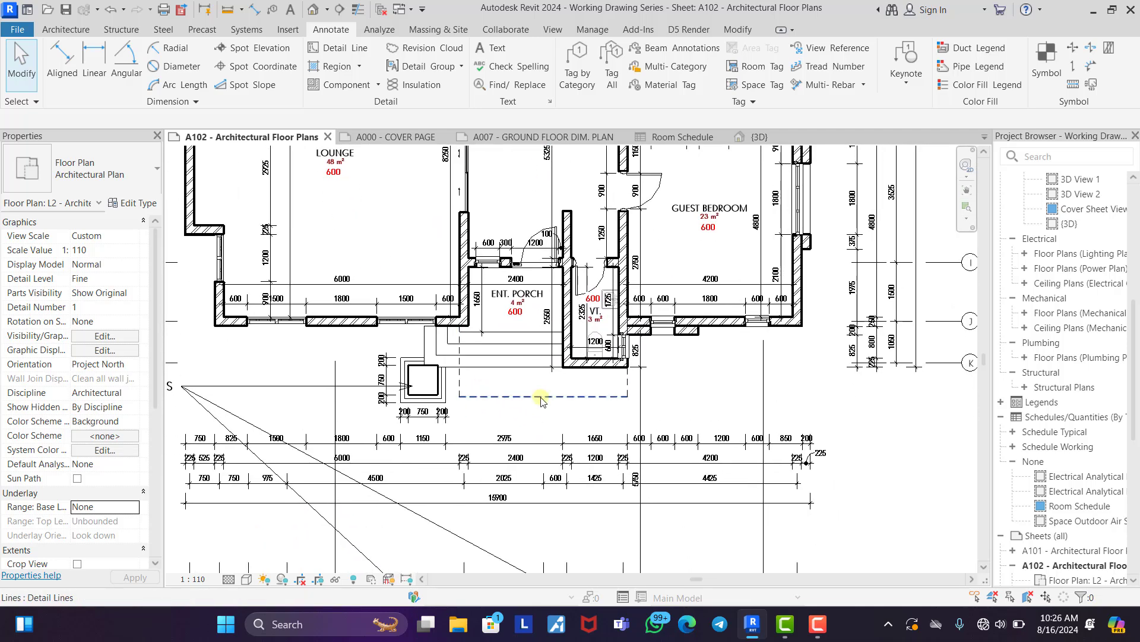
scroll(542, 394, down, 2)
click(291, 9)
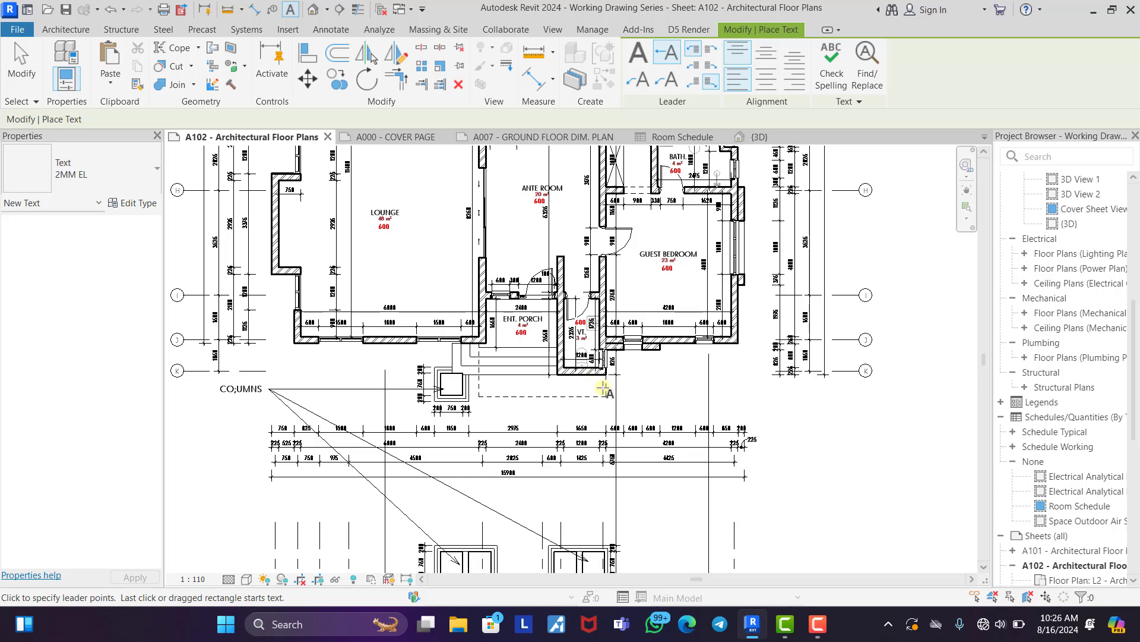
click(638, 79)
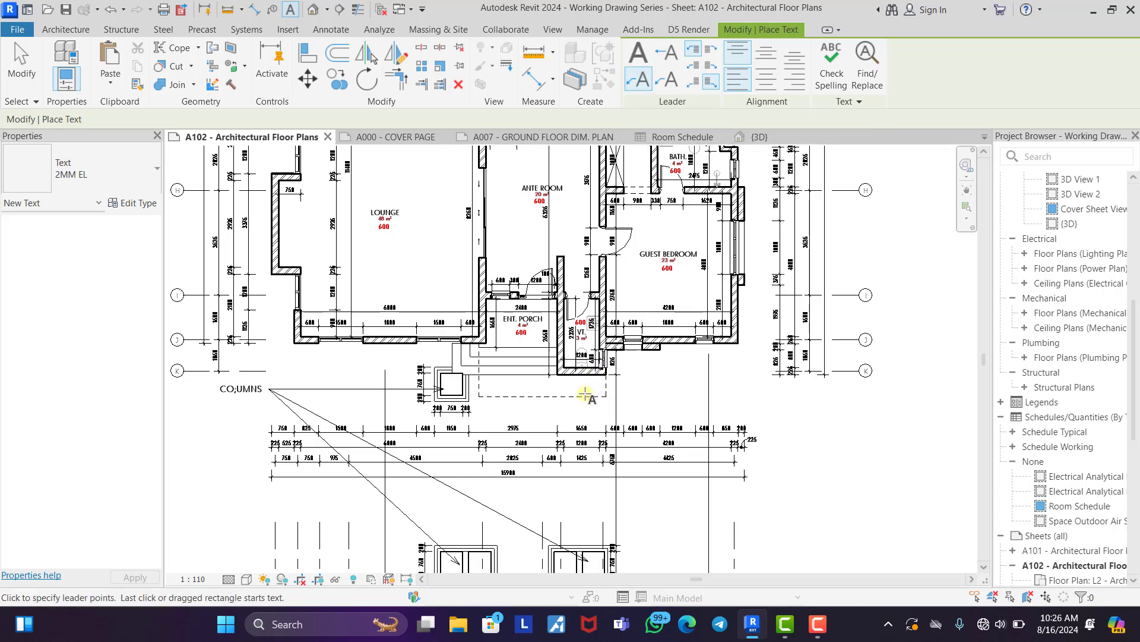
click(585, 394)
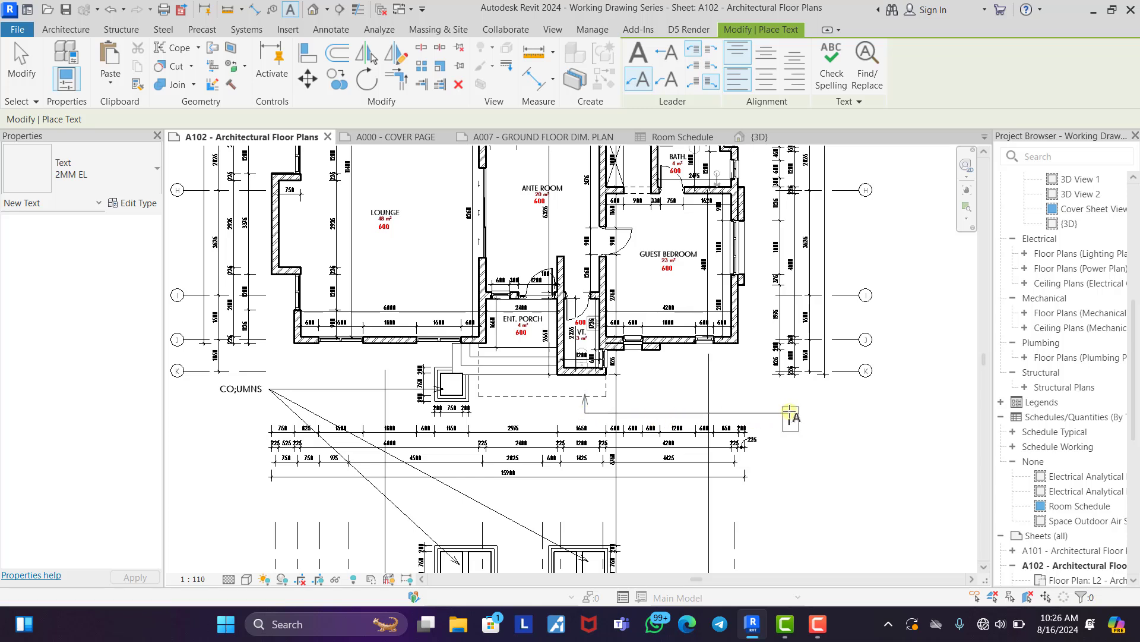
click(790, 411)
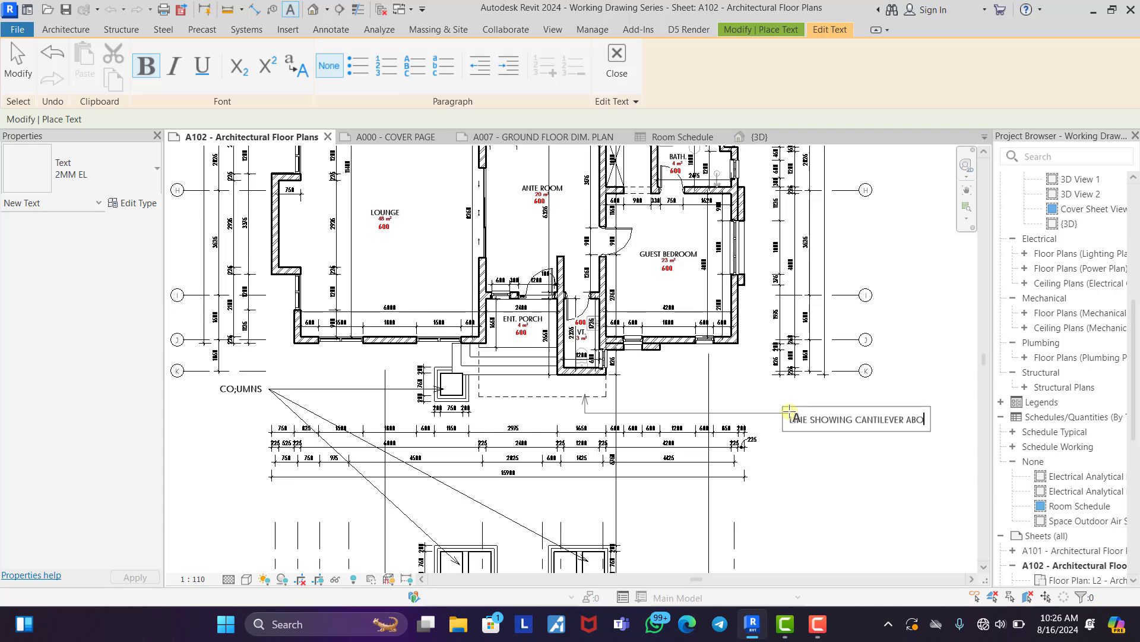
click(902, 369)
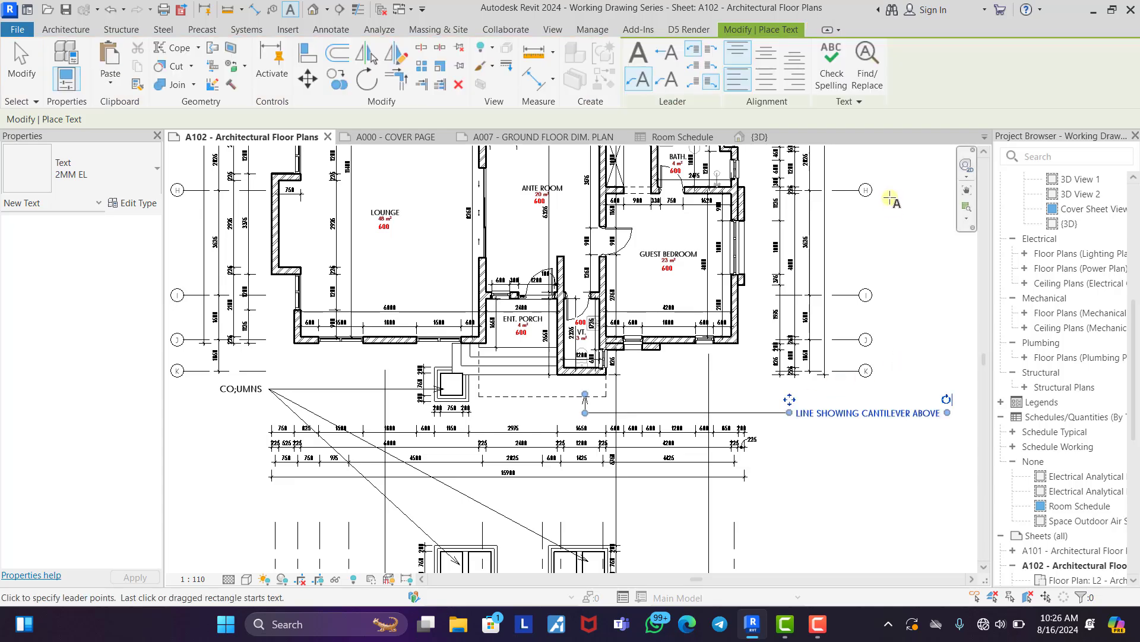
right_click(890, 198)
click(922, 209)
right_click(911, 211)
click(932, 219)
Narrow the cantilever note so its text wraps onto two lines, and adjust its leader arrowhead at the dashed overhead line.
click(891, 419)
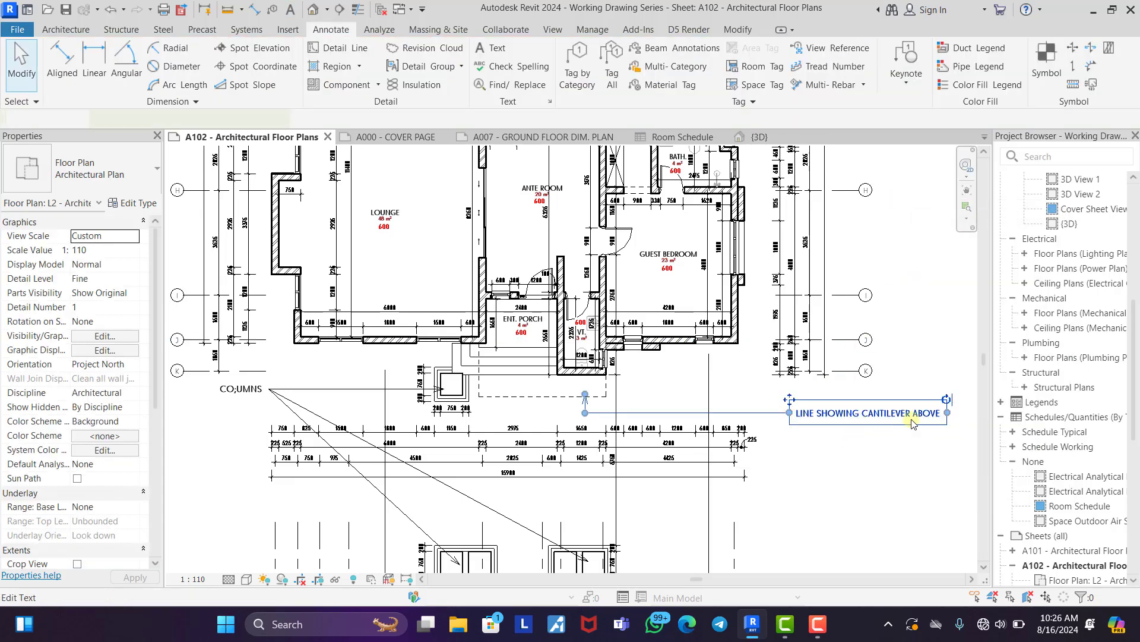
drag(947, 412, 904, 414)
click(922, 368)
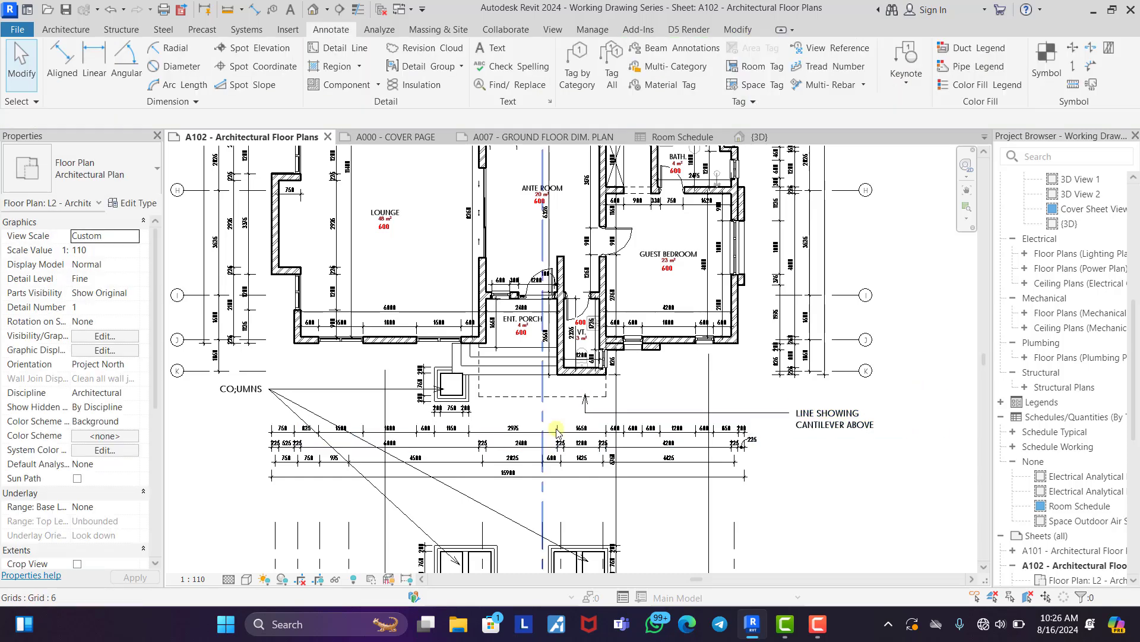
scroll(582, 406, up, 5)
click(598, 361)
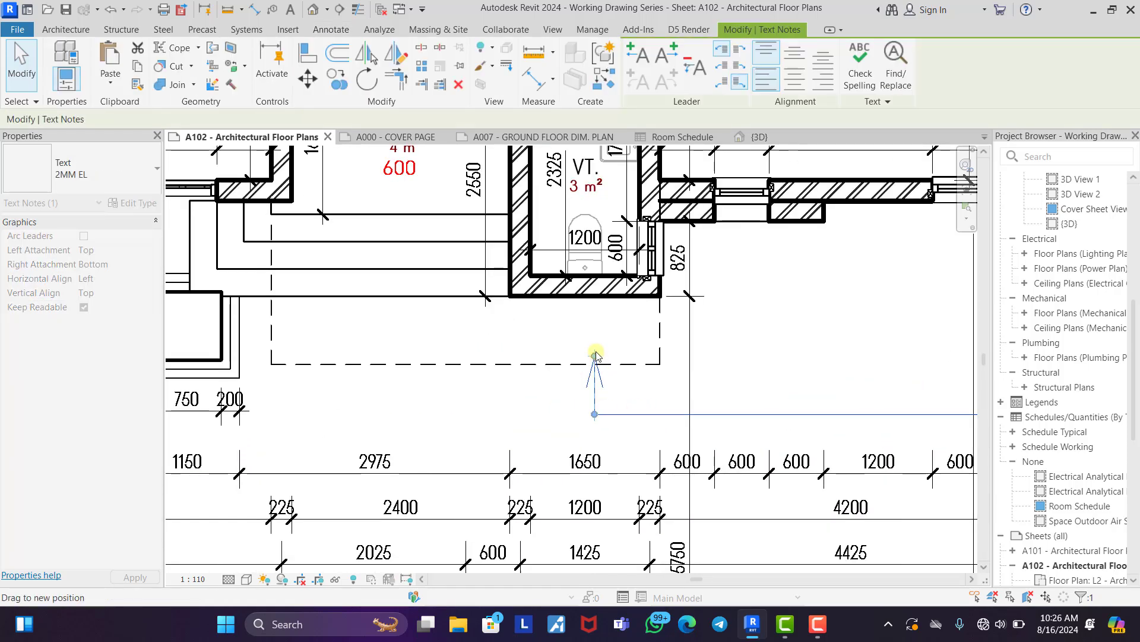
drag(592, 363, 592, 359)
click(484, 411)
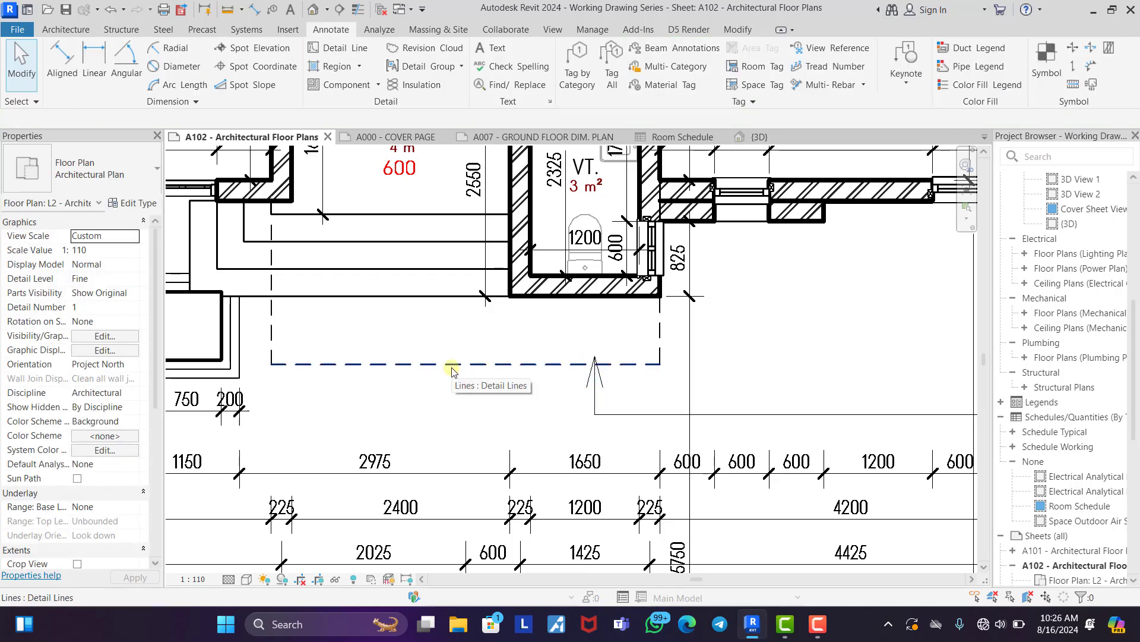
Override the graphics of the three chained overhead lines by element, with projection line weight 4 and black color.
key(Tab)
click(451, 370)
right_click(451, 369)
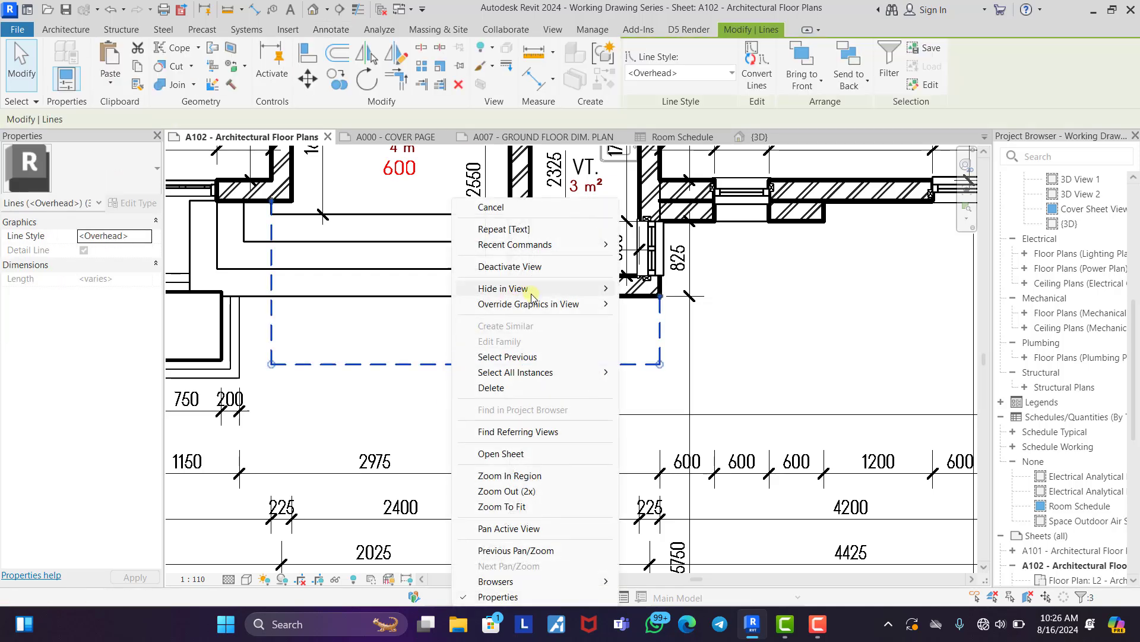
mouse_move(570, 304)
click(673, 309)
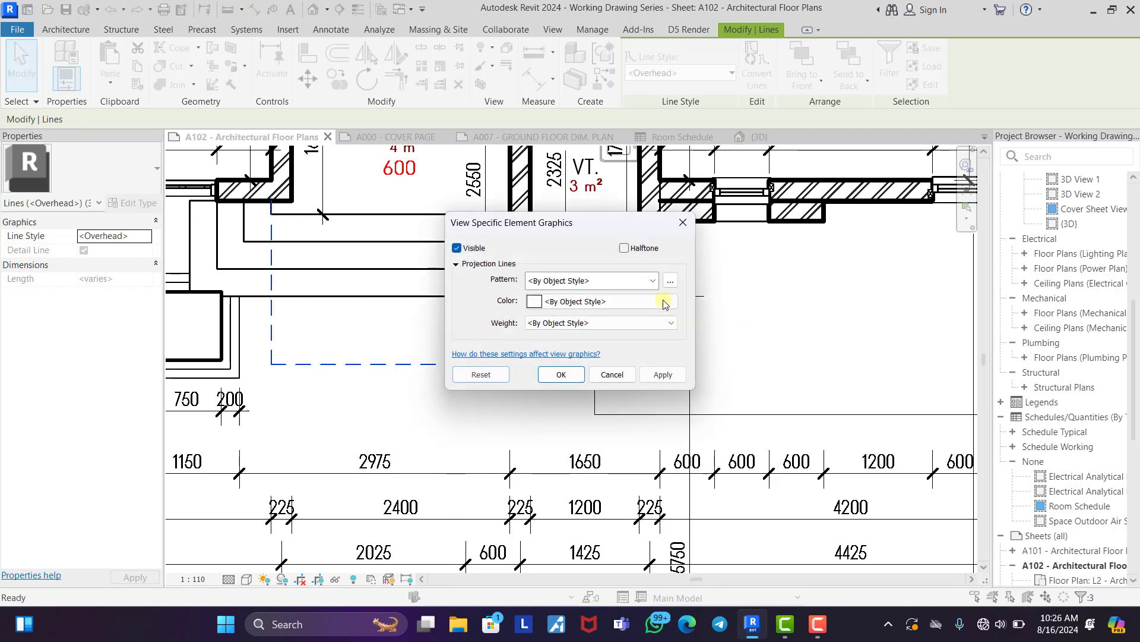
click(575, 326)
text(3)
click(573, 301)
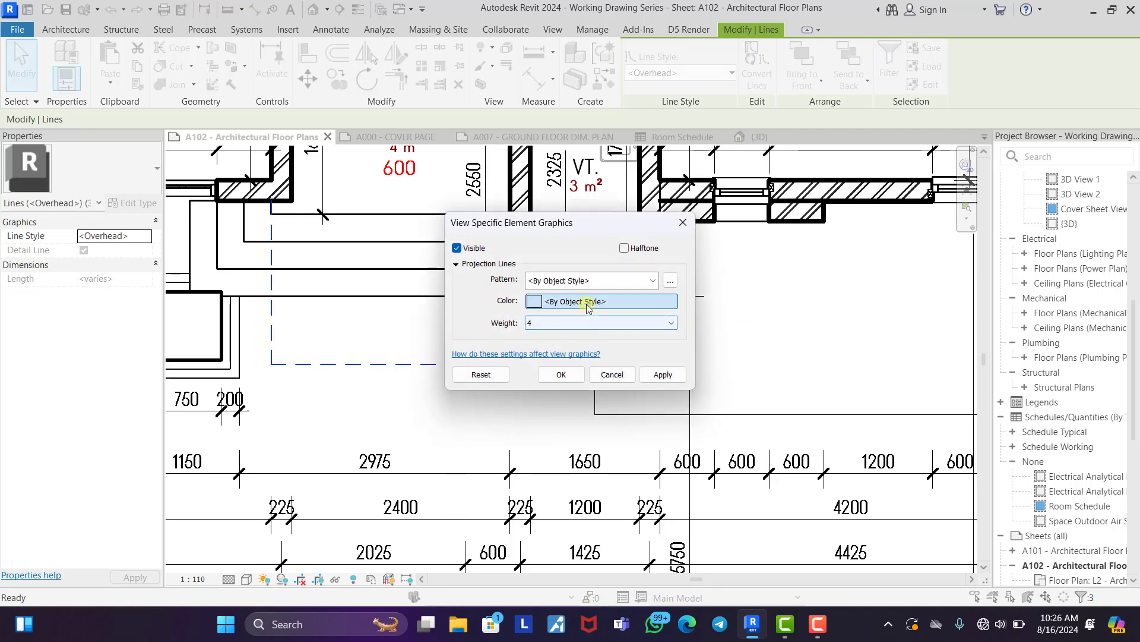
click(426, 320)
click(616, 432)
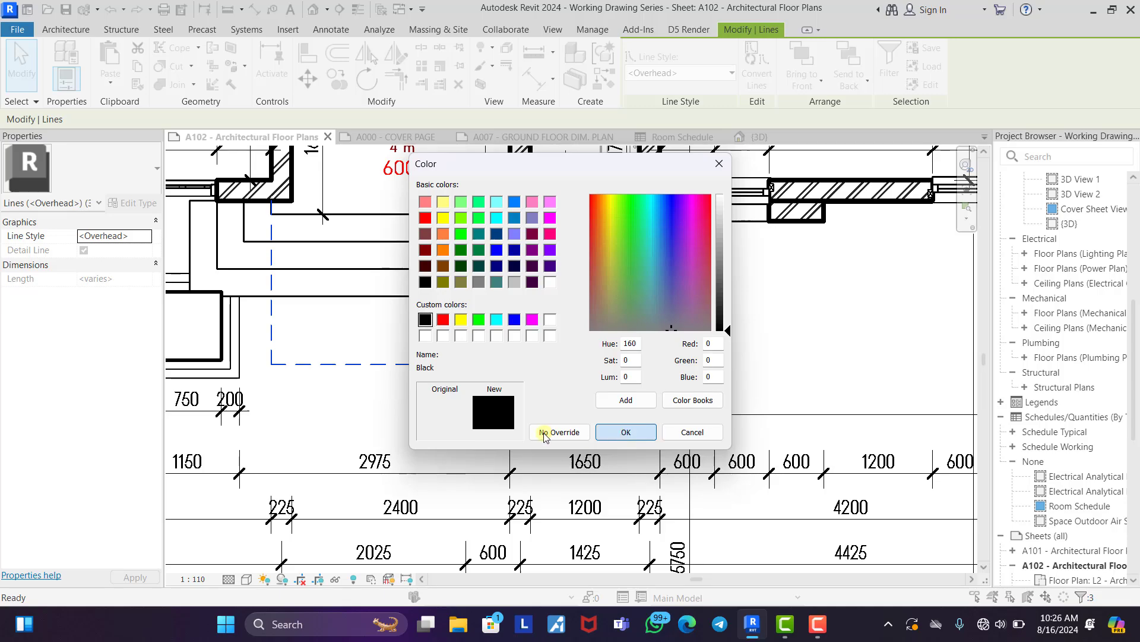
click(549, 375)
key(Escape)
scroll(486, 392, down, 5)
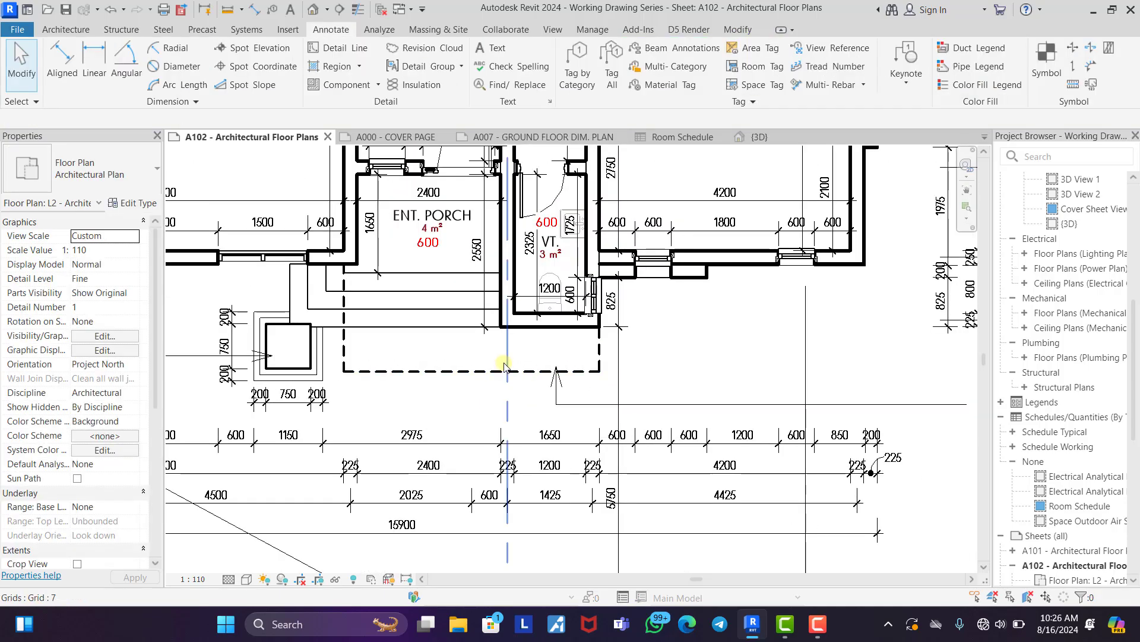
scroll(456, 342, down, 5)
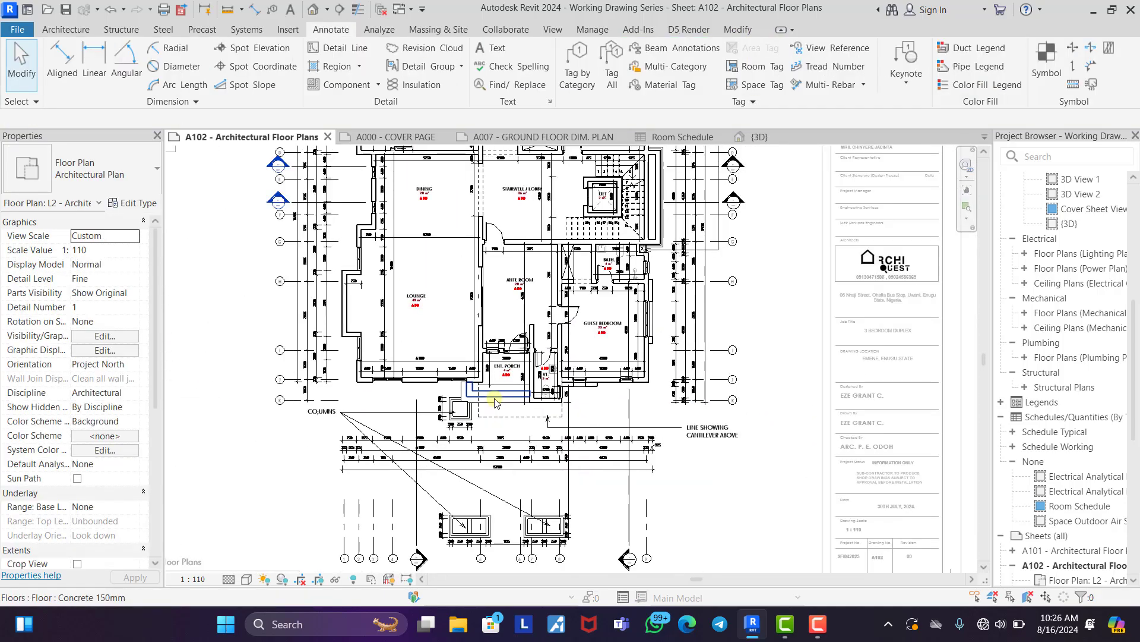
scroll(552, 291, down, 3)
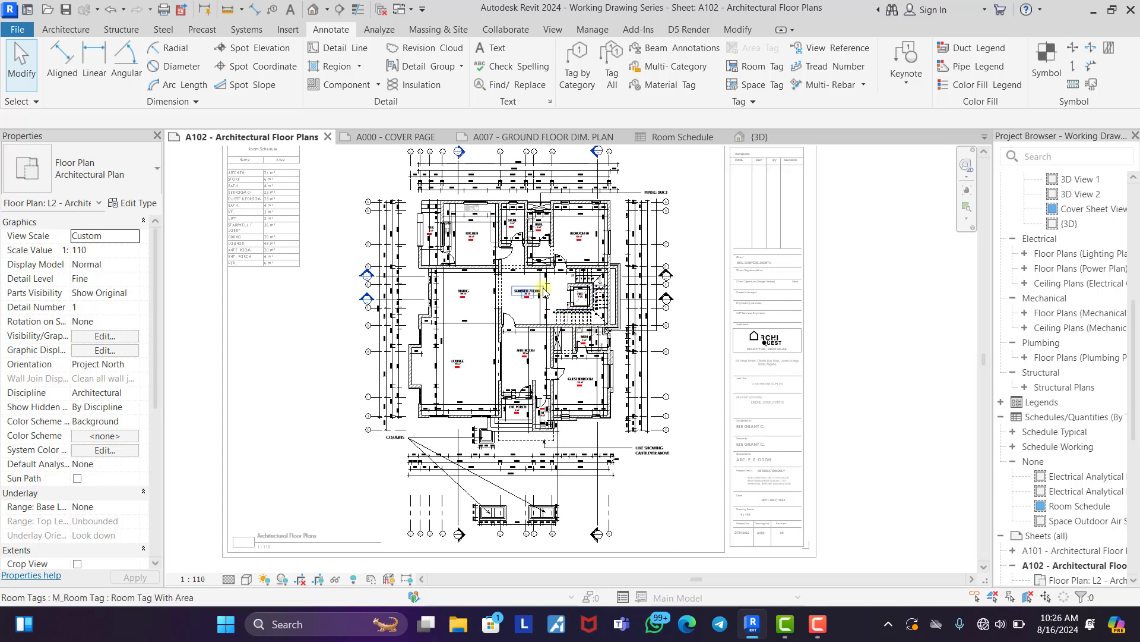